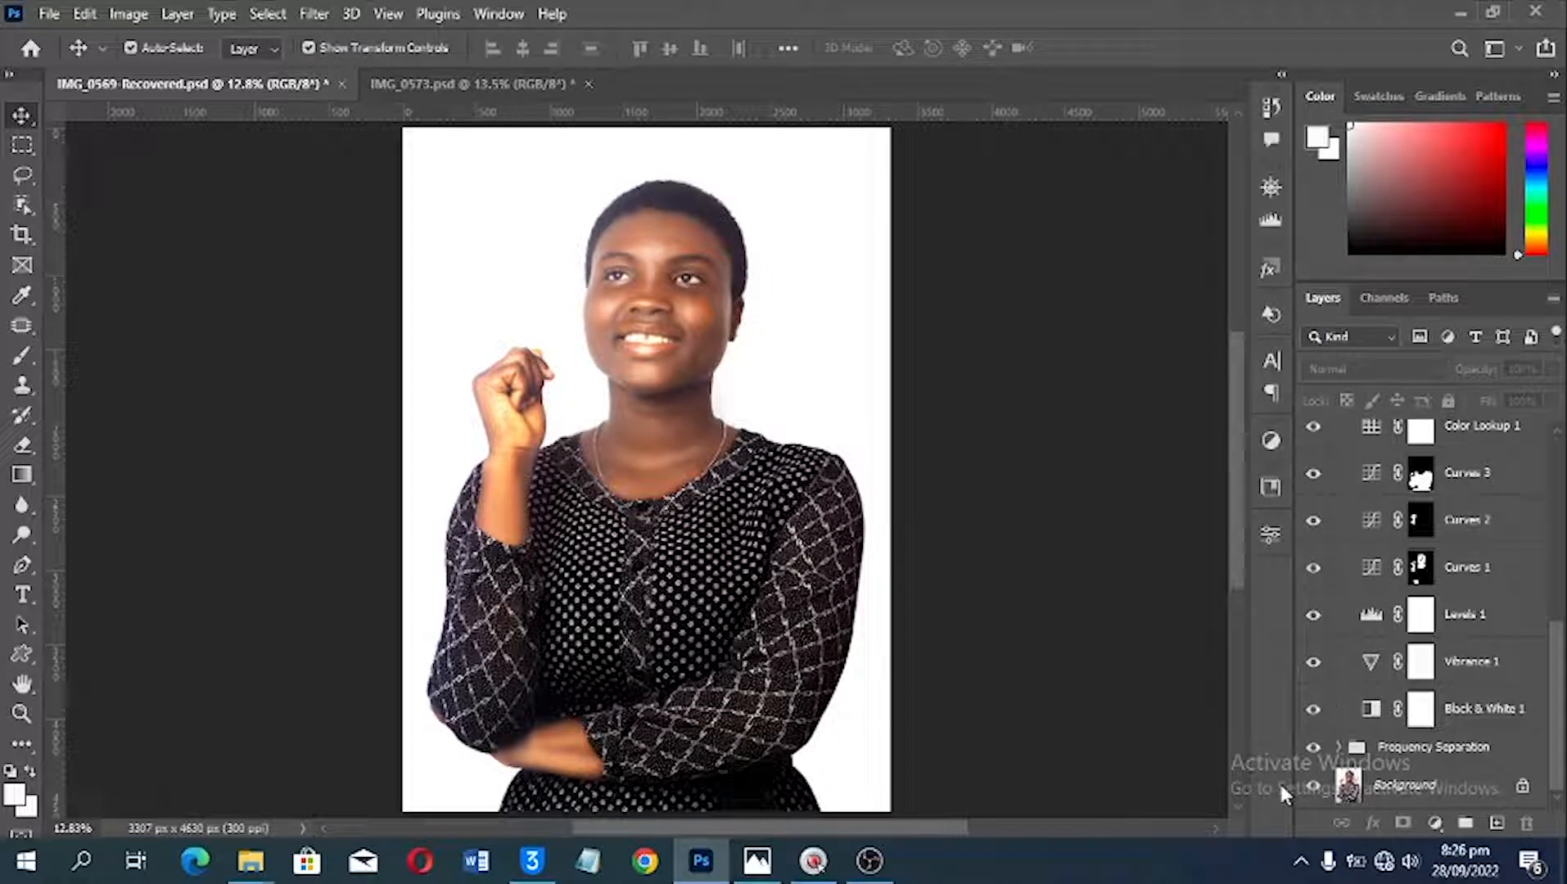
Step: Compare the retouched portrait with its original by showing only the Background layer and examining the face up close
alt+click(1314, 785)
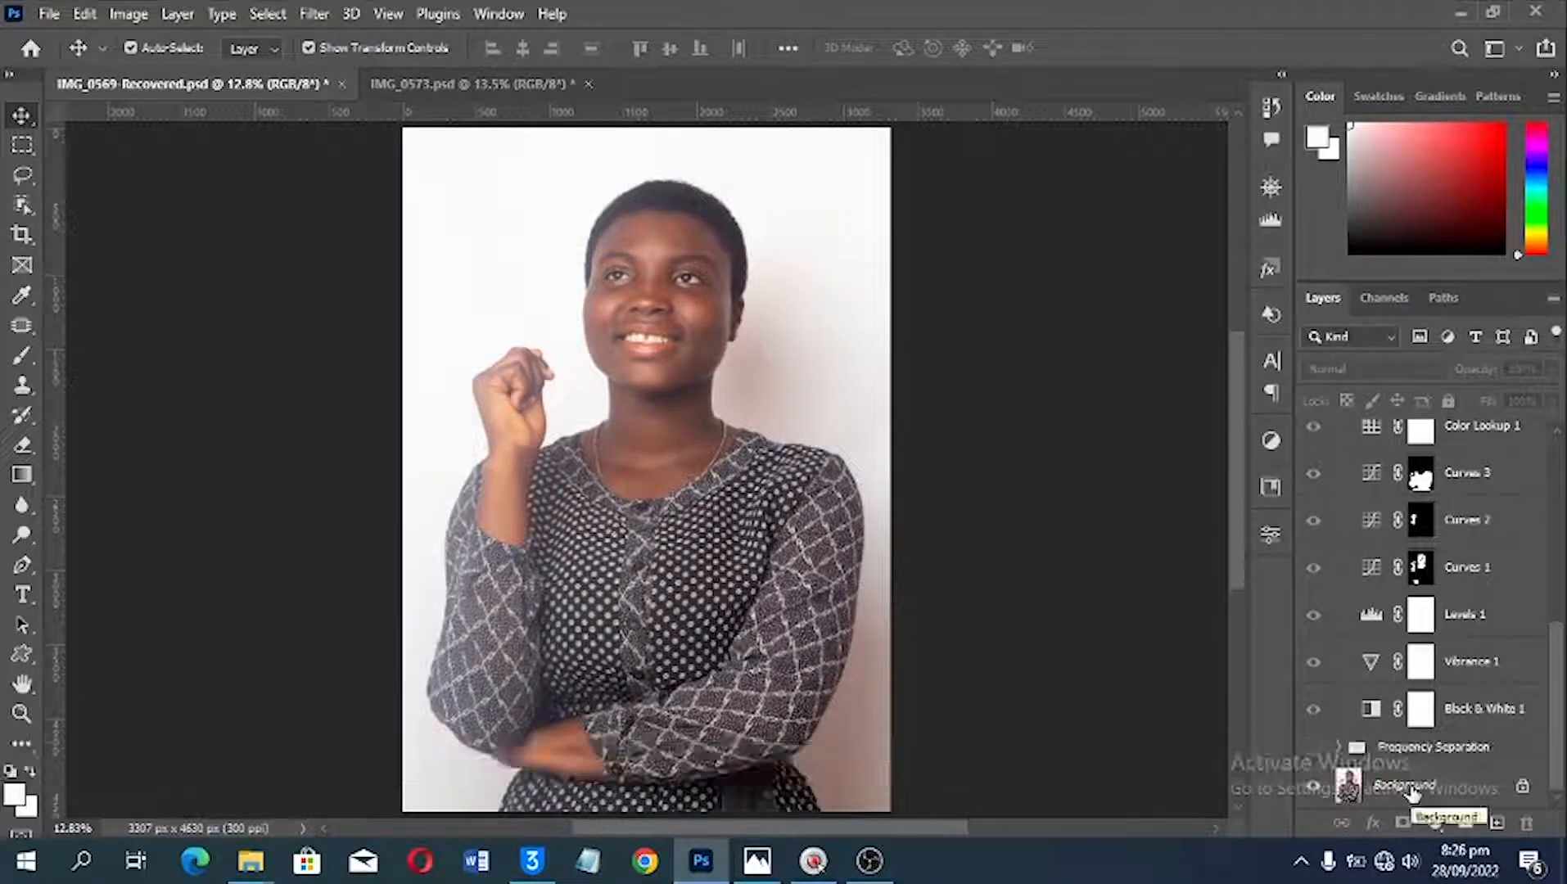
scroll(651, 237, up, 1)
scroll(652, 236, up, 3)
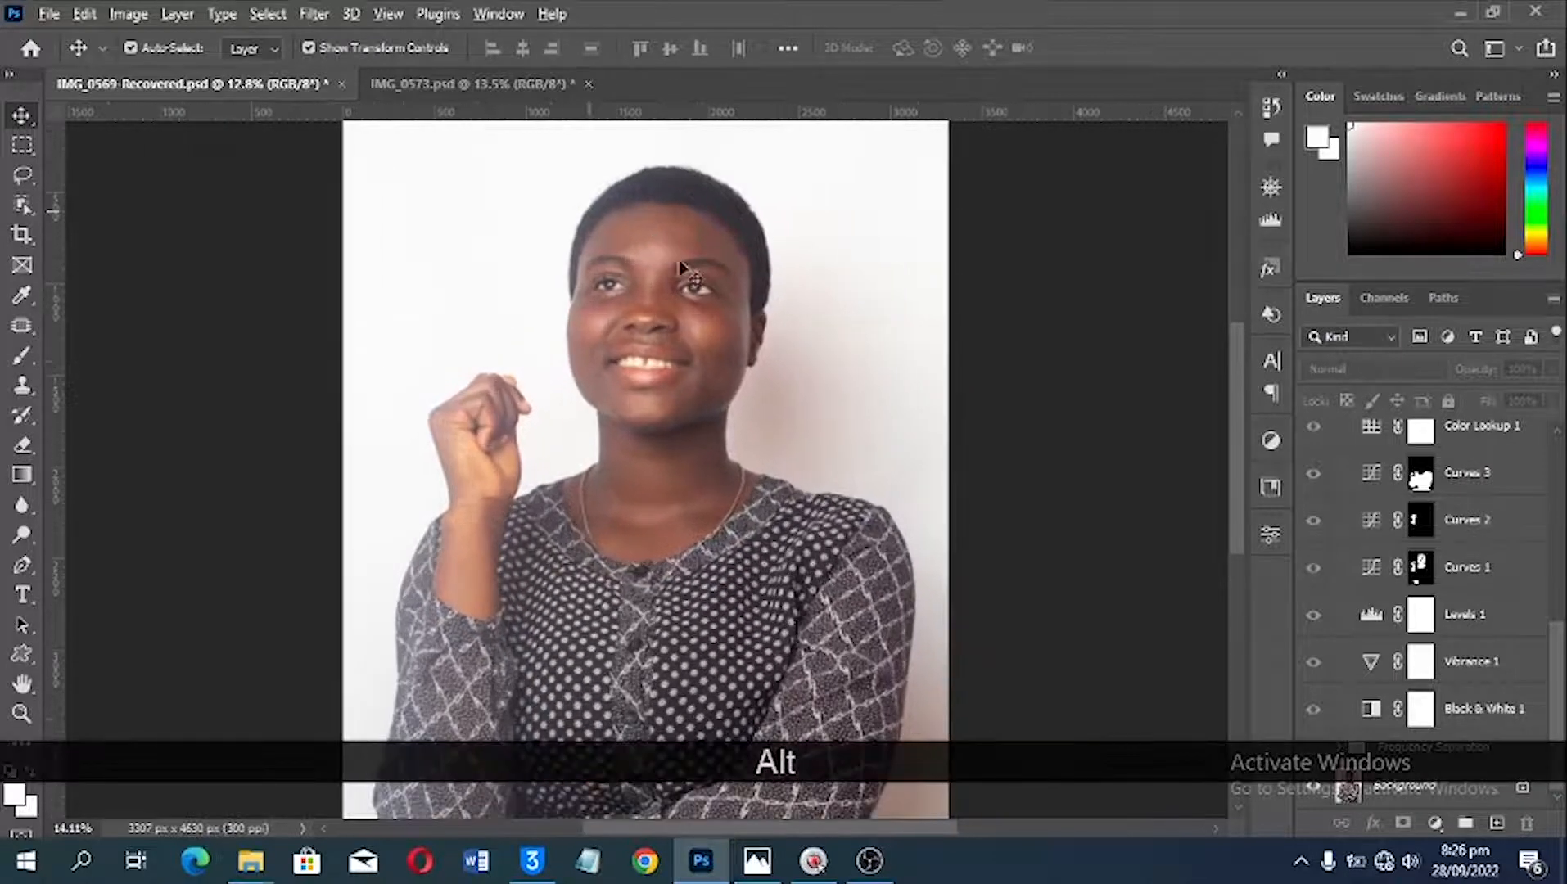
drag(694, 328, 696, 340)
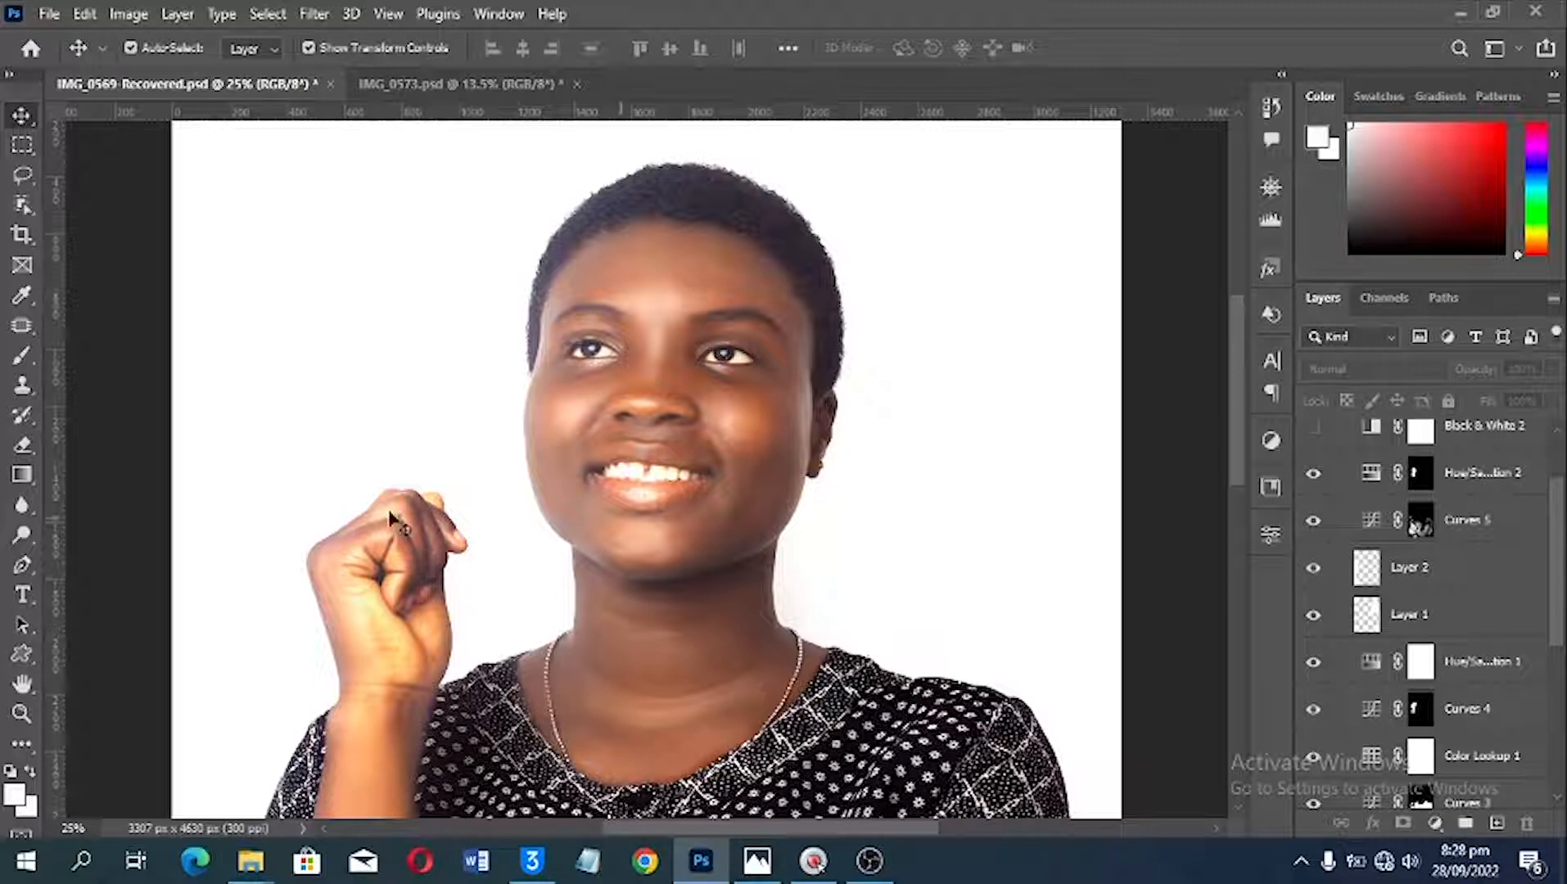
Step: Switch to the File Explorer folder with the portrait shoot and select the raw photo IMG_0569
mouse_move(254, 863)
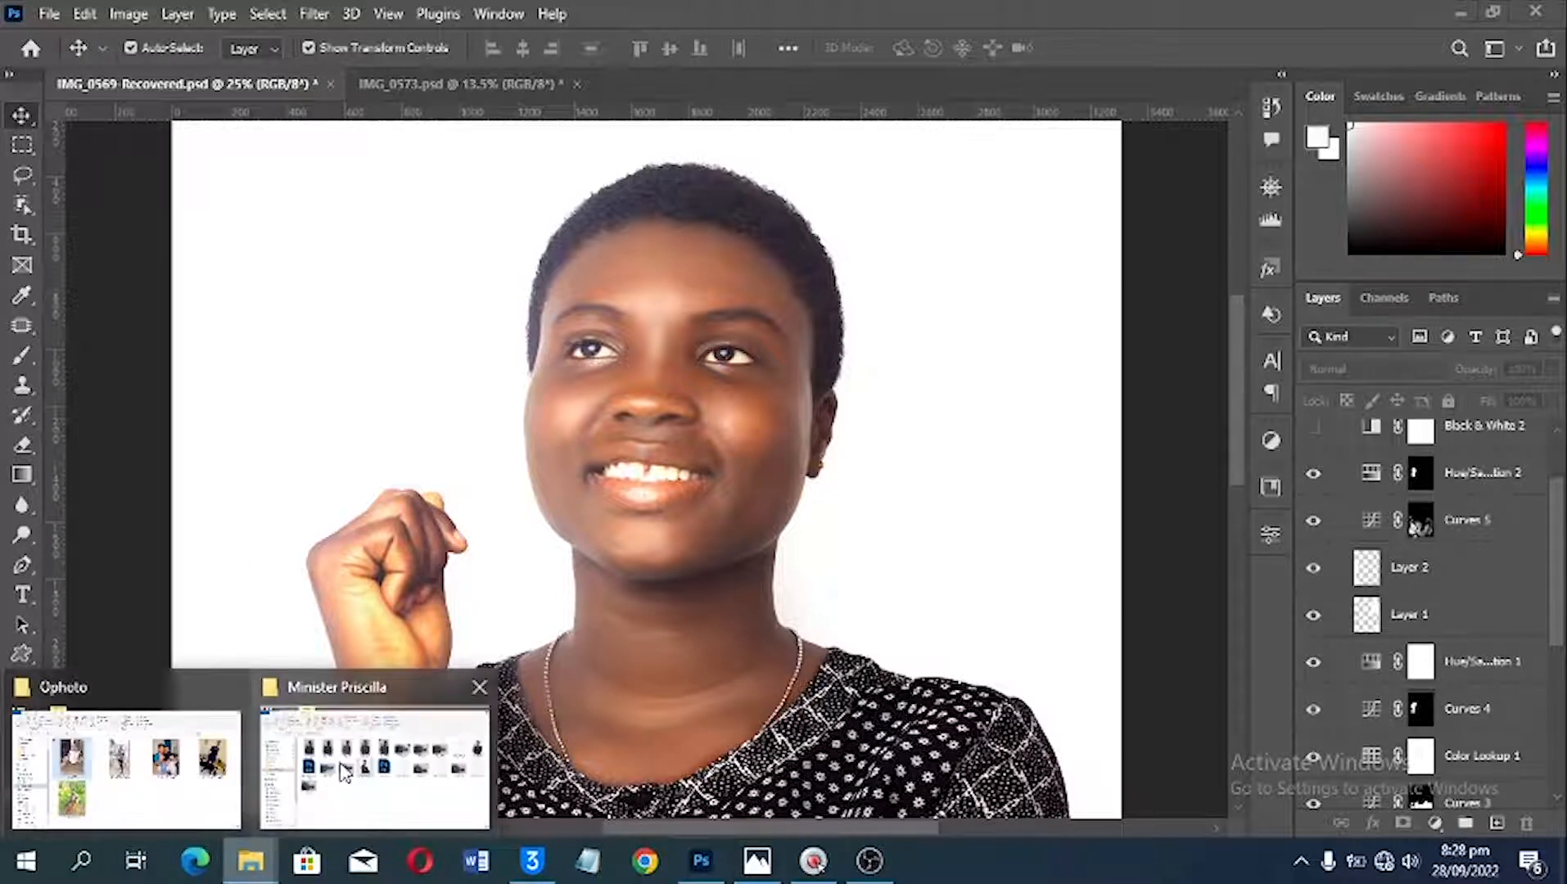
click(375, 765)
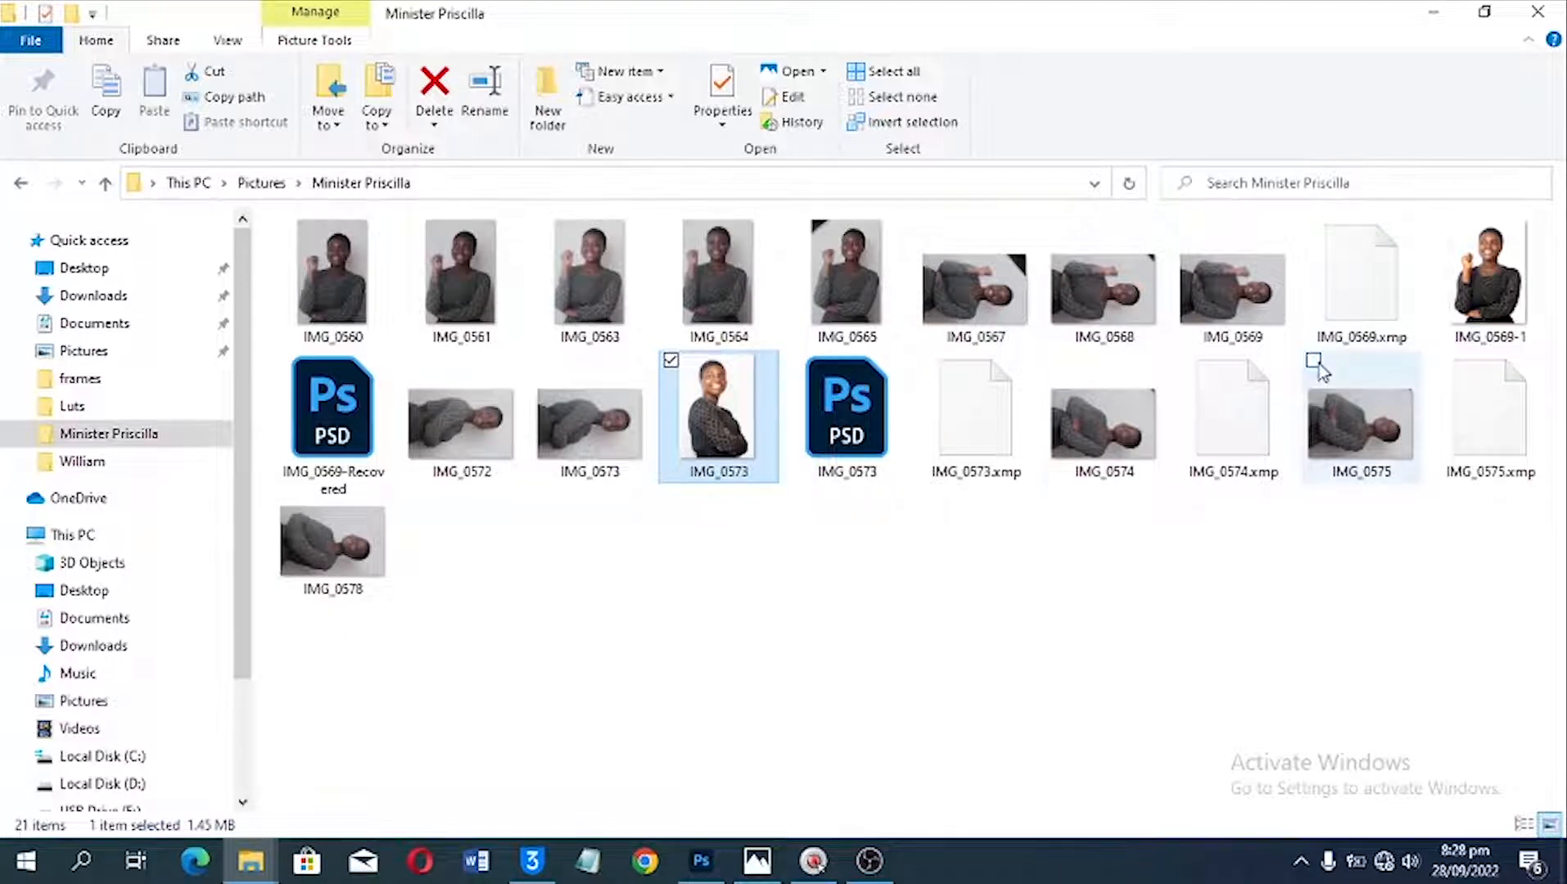
click(1238, 316)
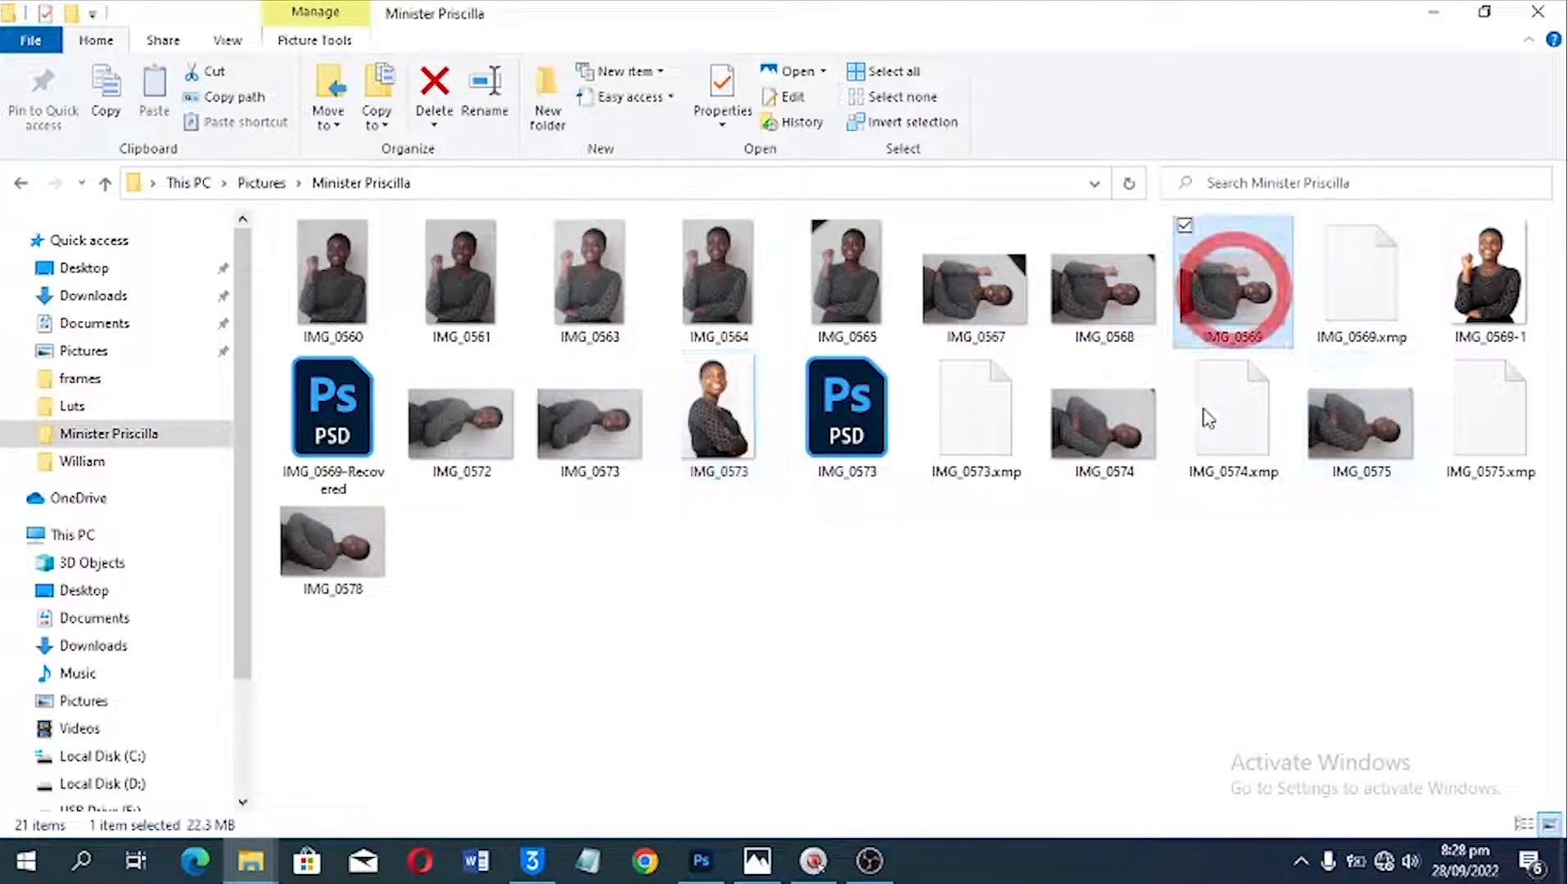
click(1237, 334)
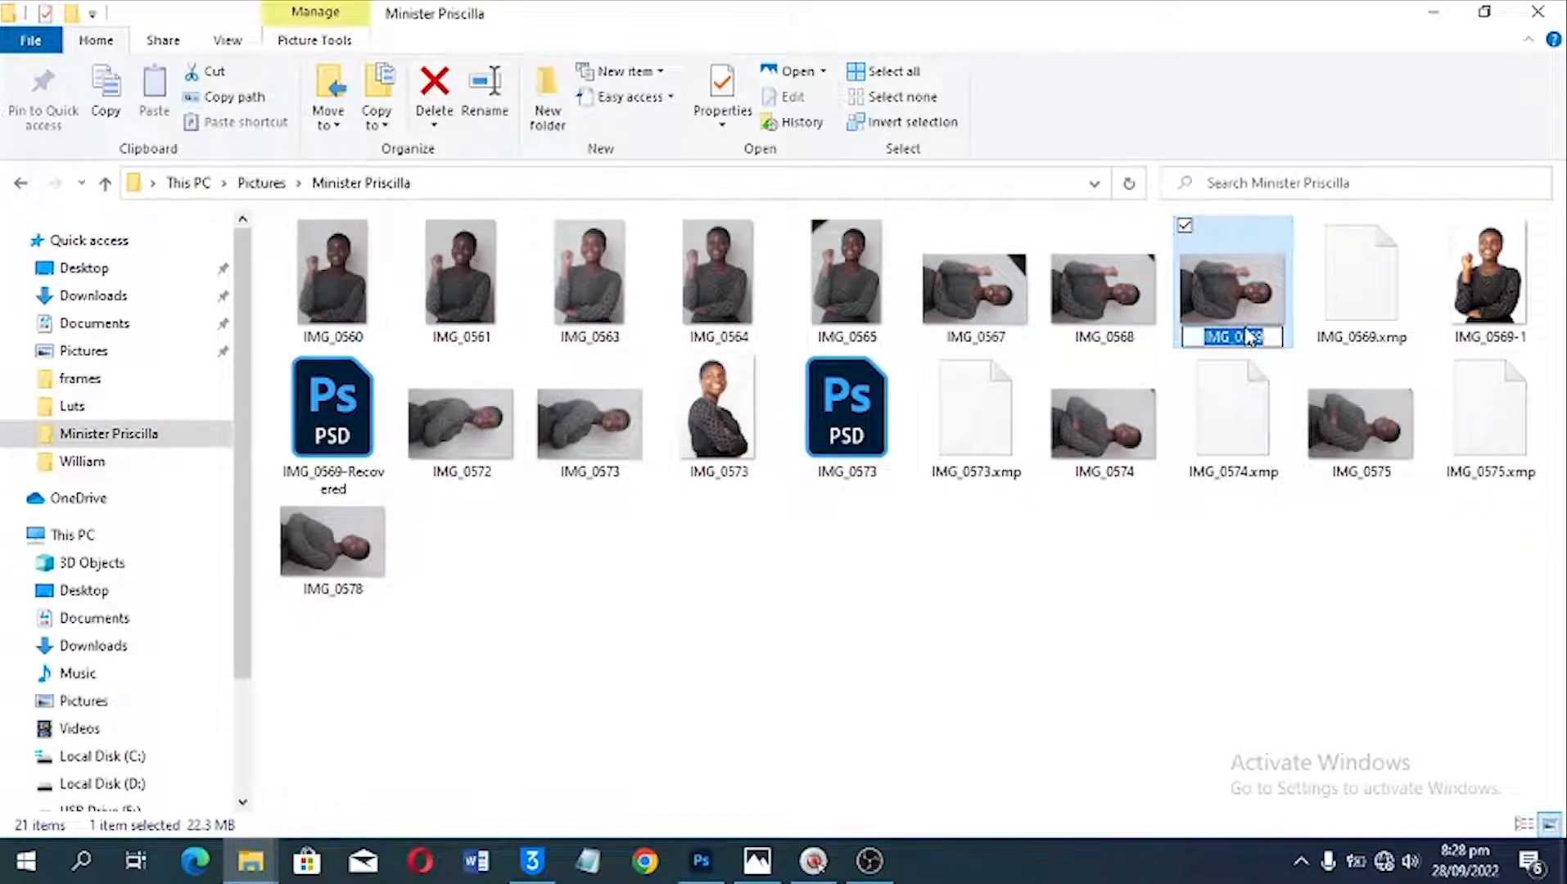
key(ctrl+j)
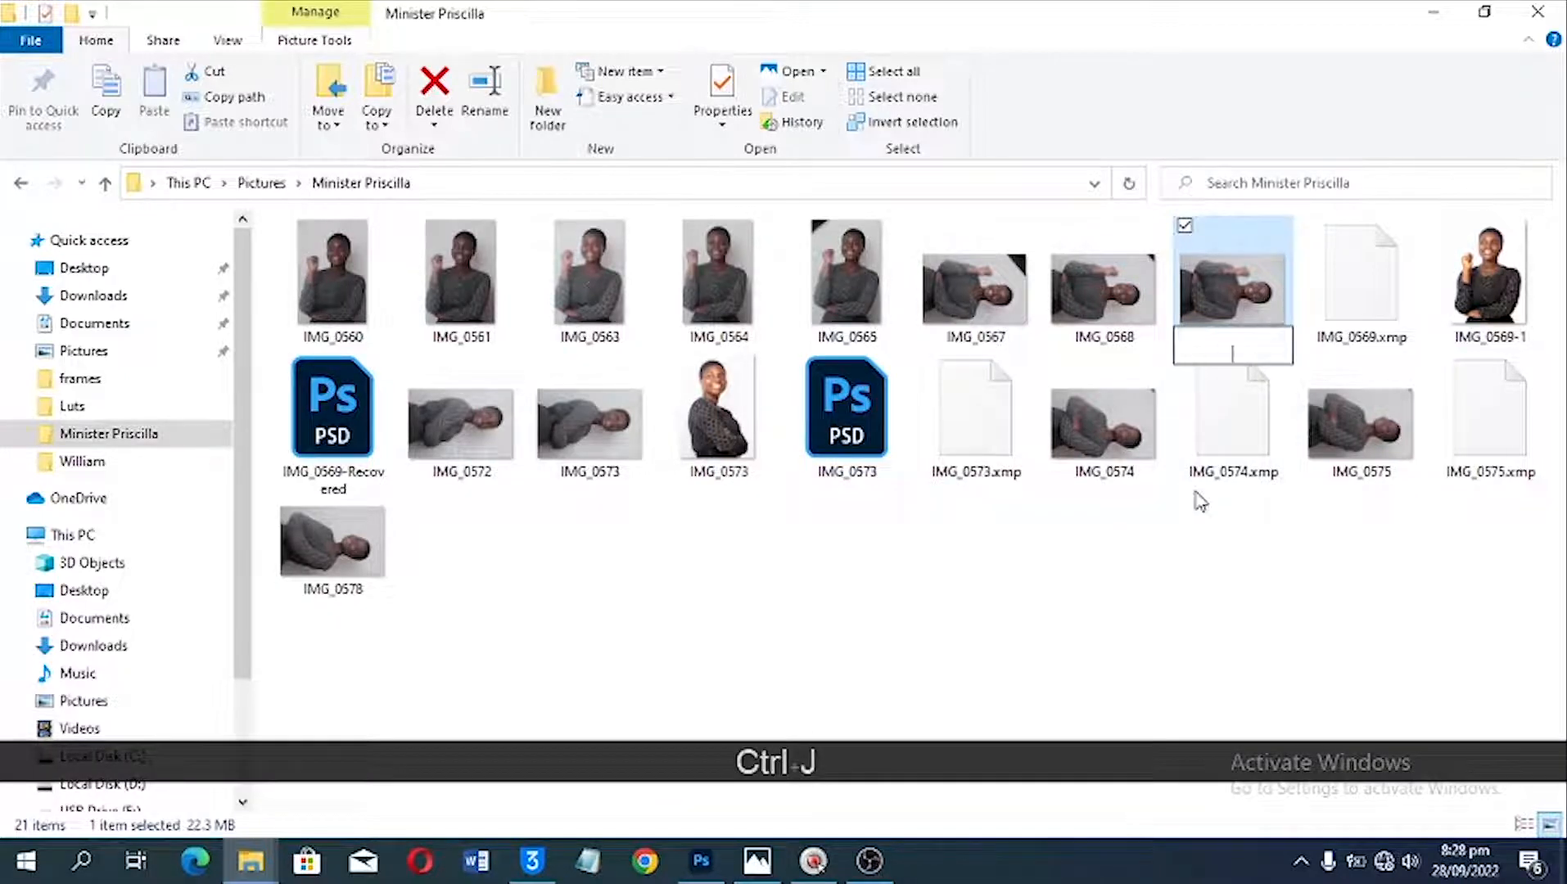
click(1220, 524)
click(949, 431)
Step: Duplicate the raw photo IMG_0569 in its folder and open the copy in Photoshop's Camera Raw
click(1230, 308)
key(ctrl+j)
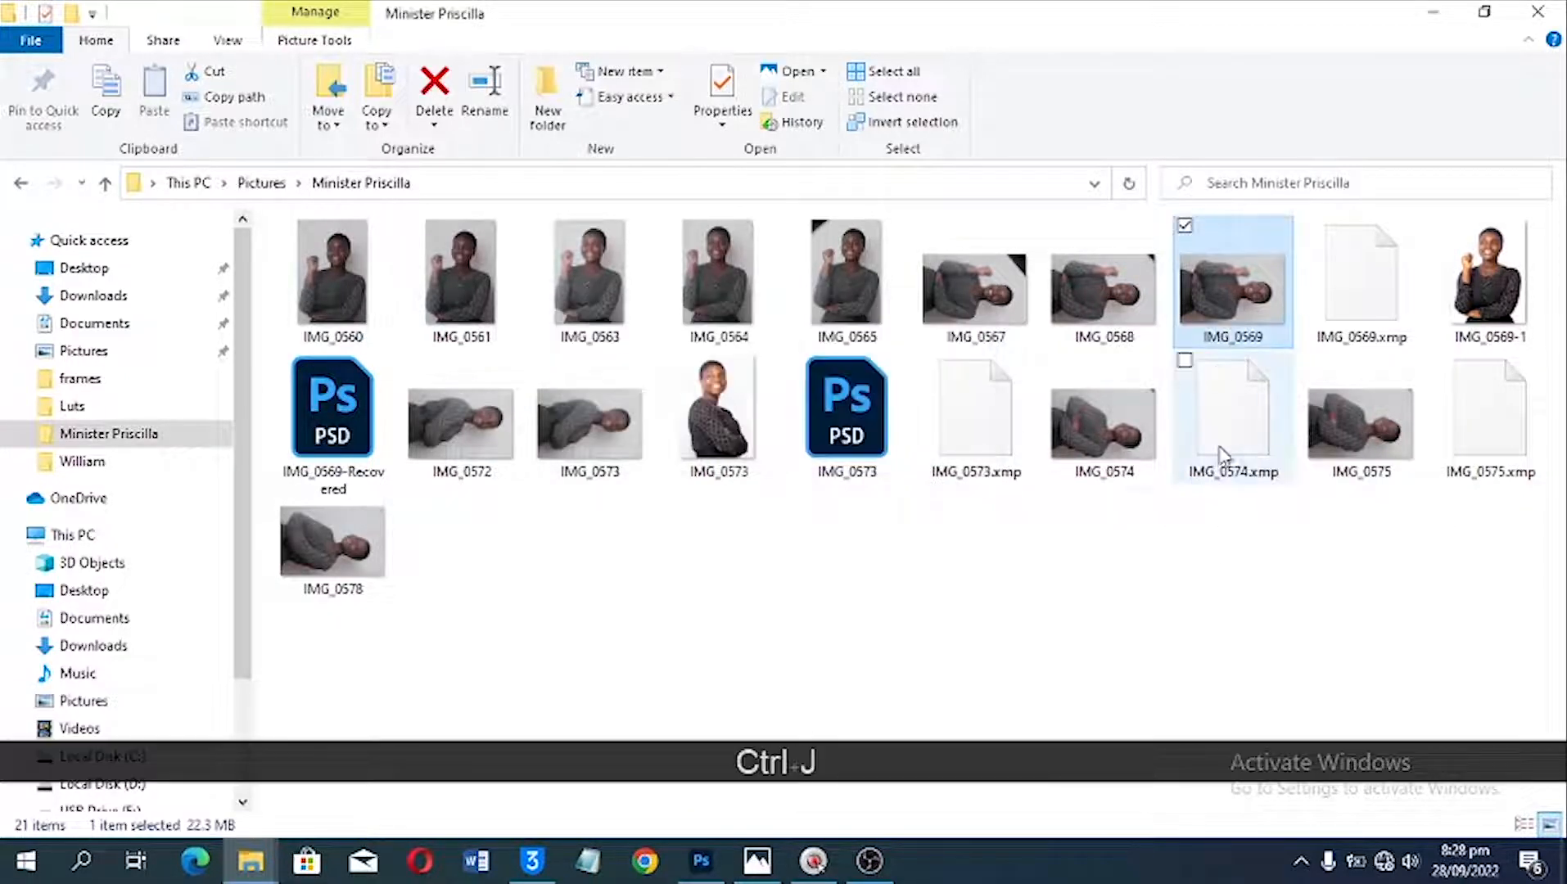
right_click(1232, 259)
click(943, 690)
key(ctrl+v)
drag(1232, 283, 1128, 26)
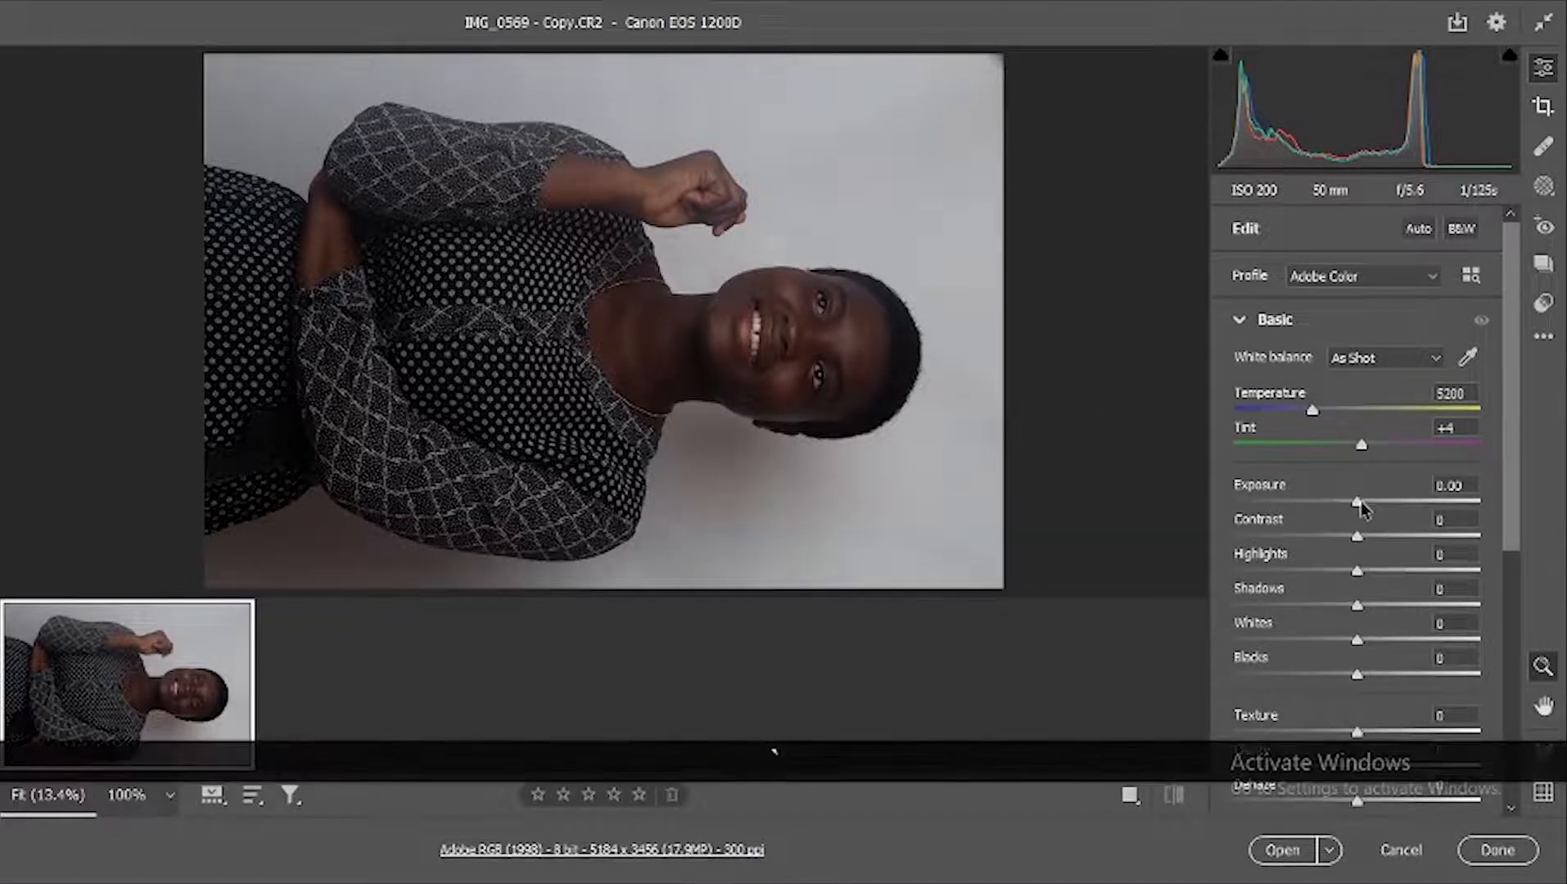
Step: Adjust the photo's tones with Exposure +1.20, Contrast +10, Highlights +30, Shadows +44, Whites +15 and Blacks -10
mouse_move(1359, 501)
mouse_down()
mouse_move(1389, 501)
mouse_move(1375, 540)
mouse_move(1389, 501)
mouse_up()
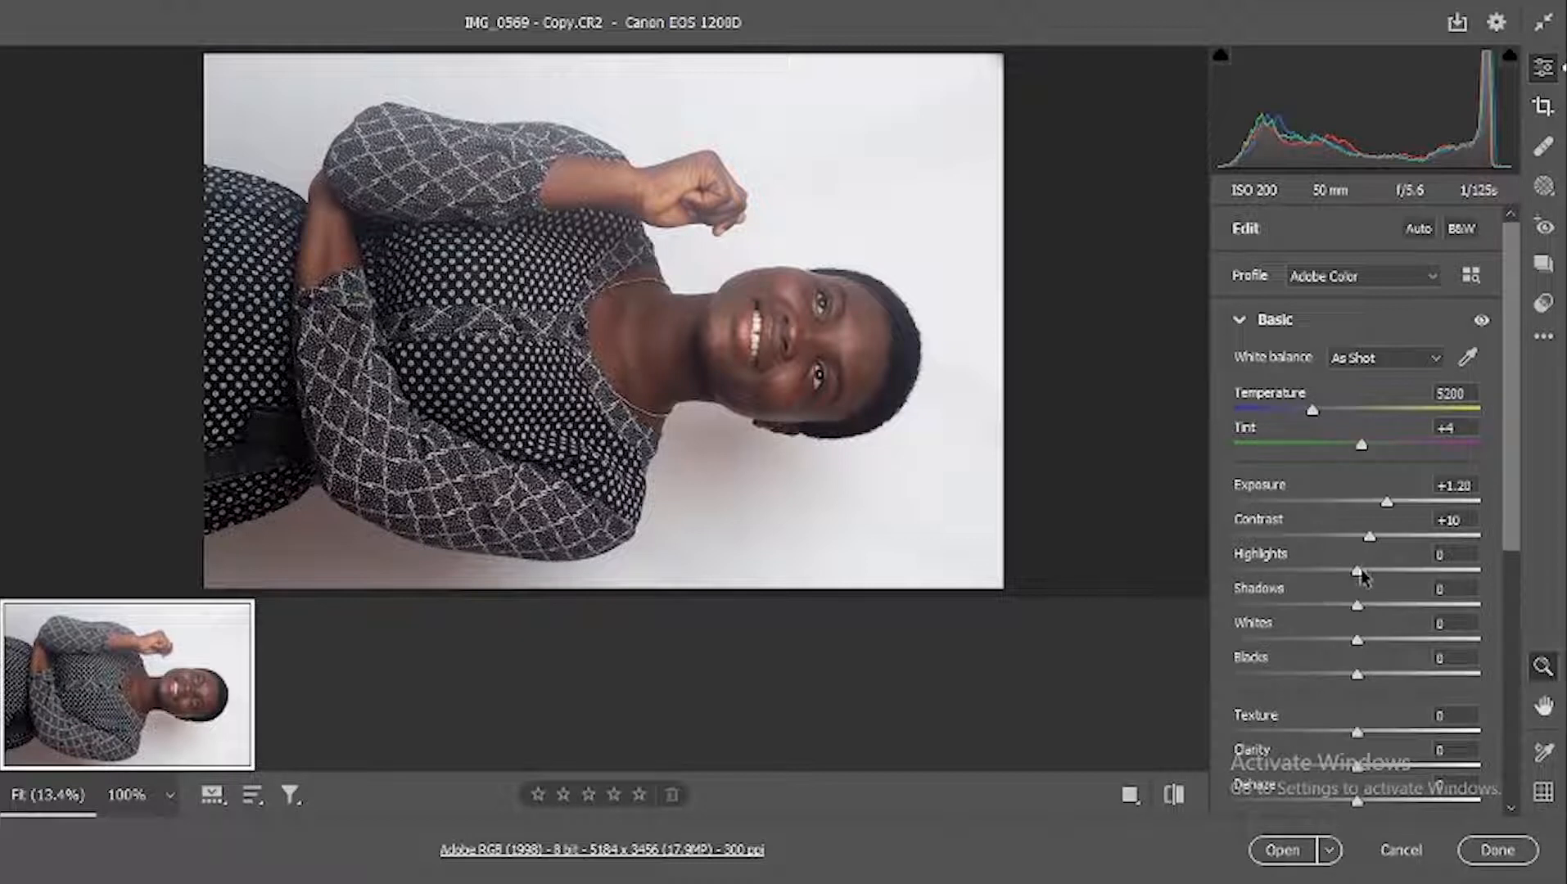
drag(1356, 575, 1397, 578)
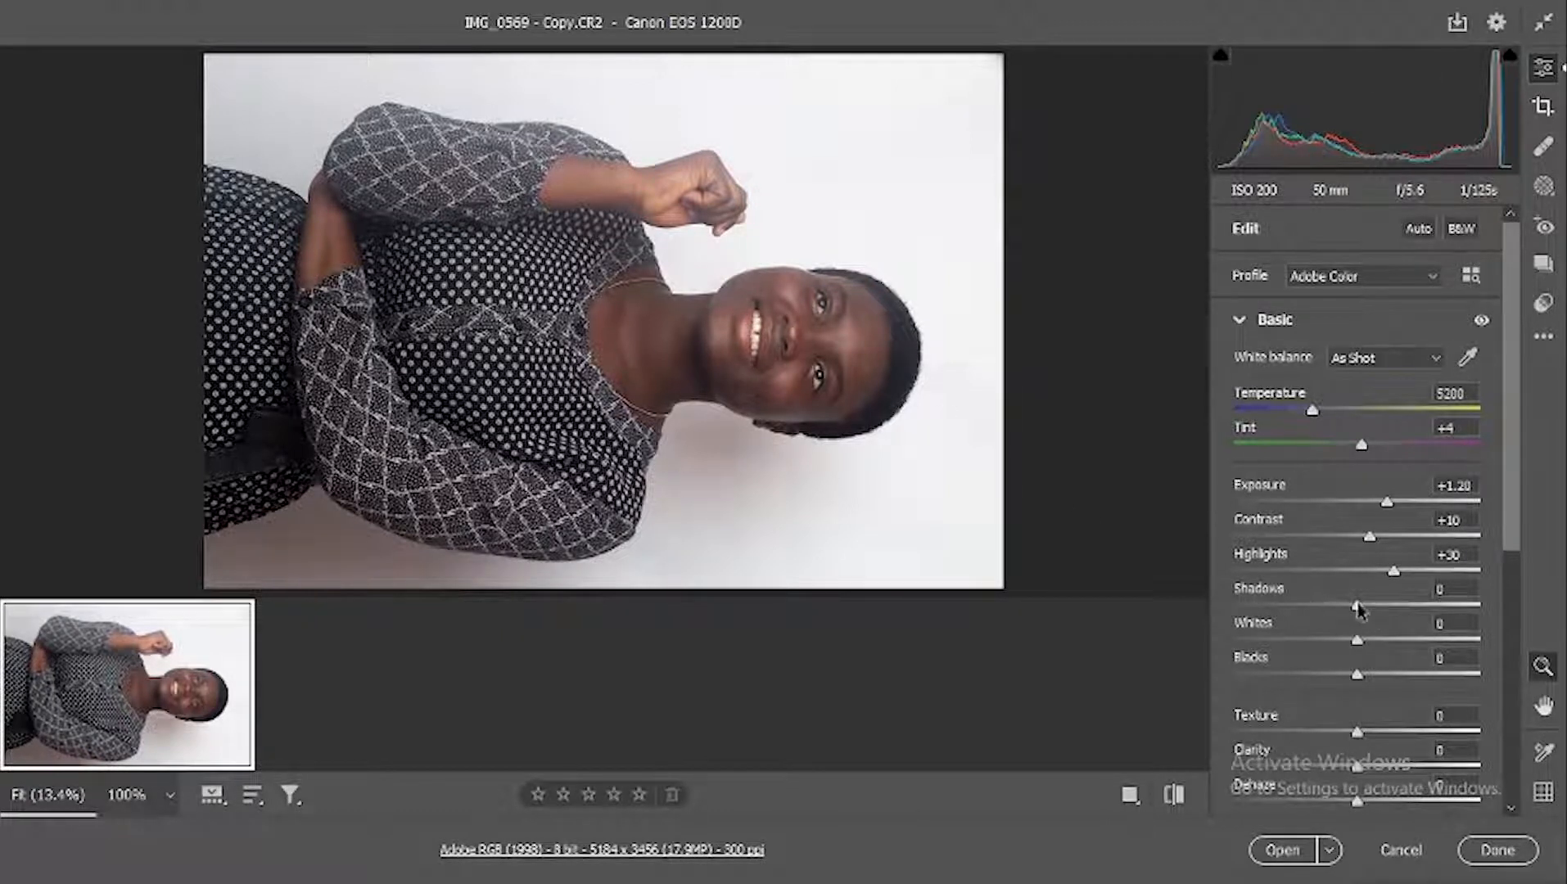
drag(1356, 605, 1412, 607)
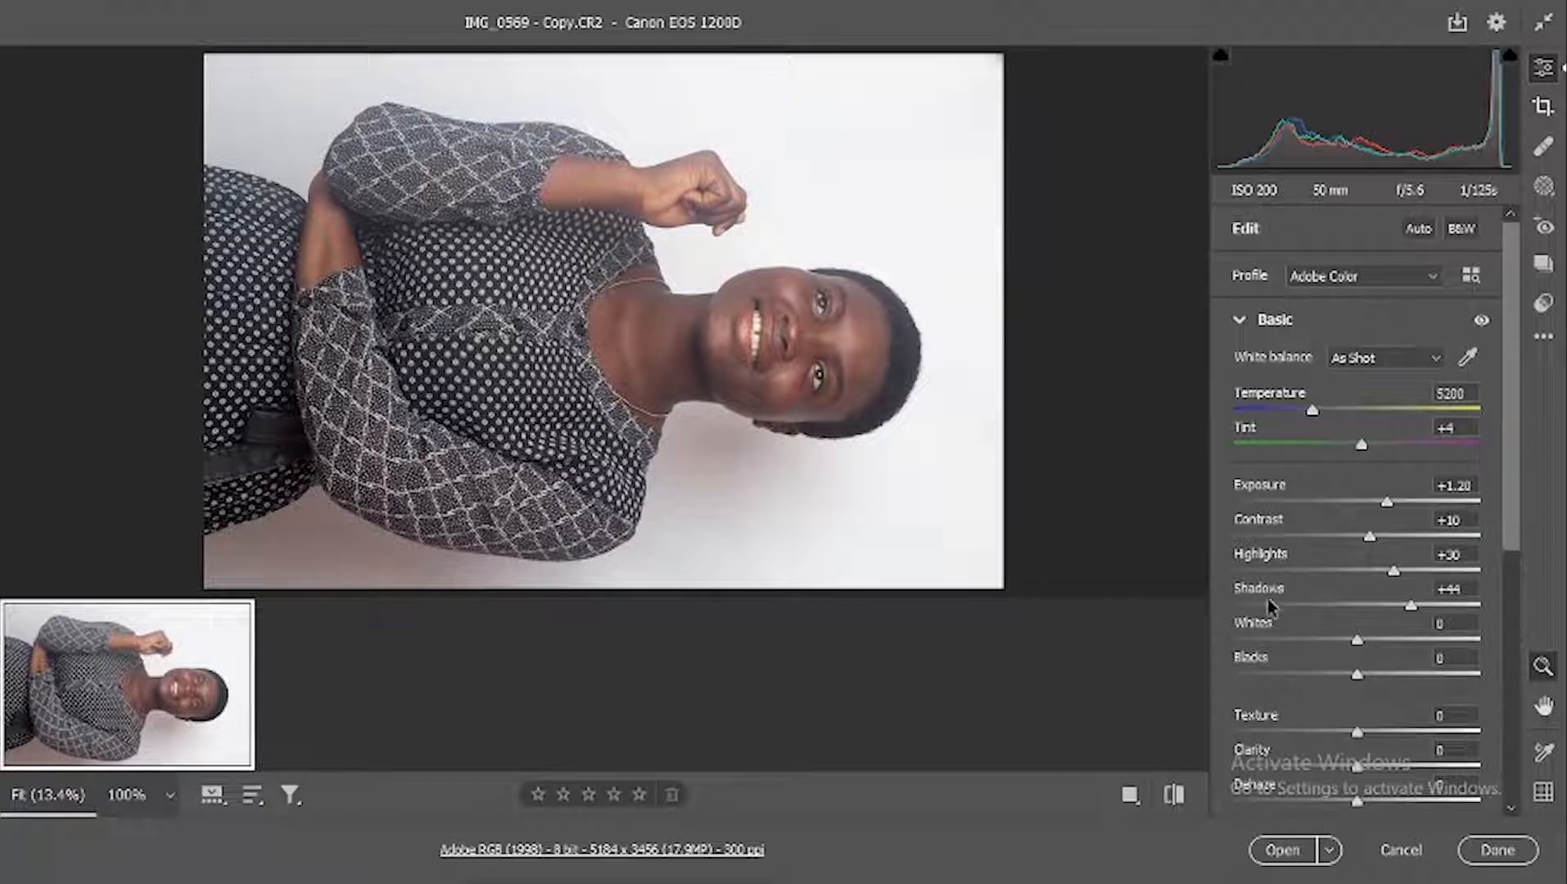
drag(1358, 639, 1373, 642)
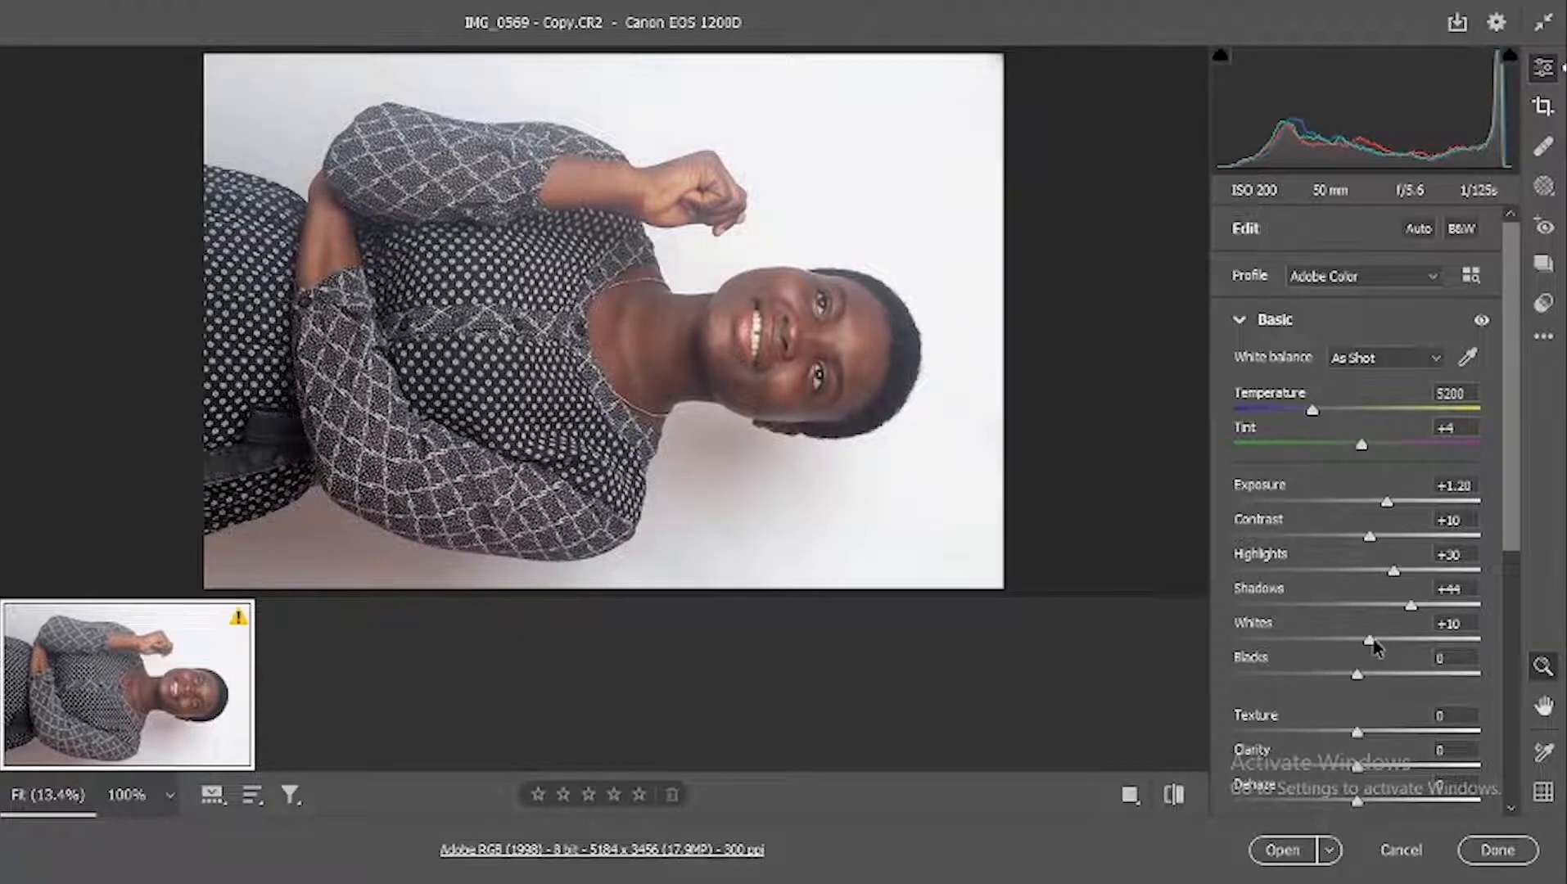
click(1375, 640)
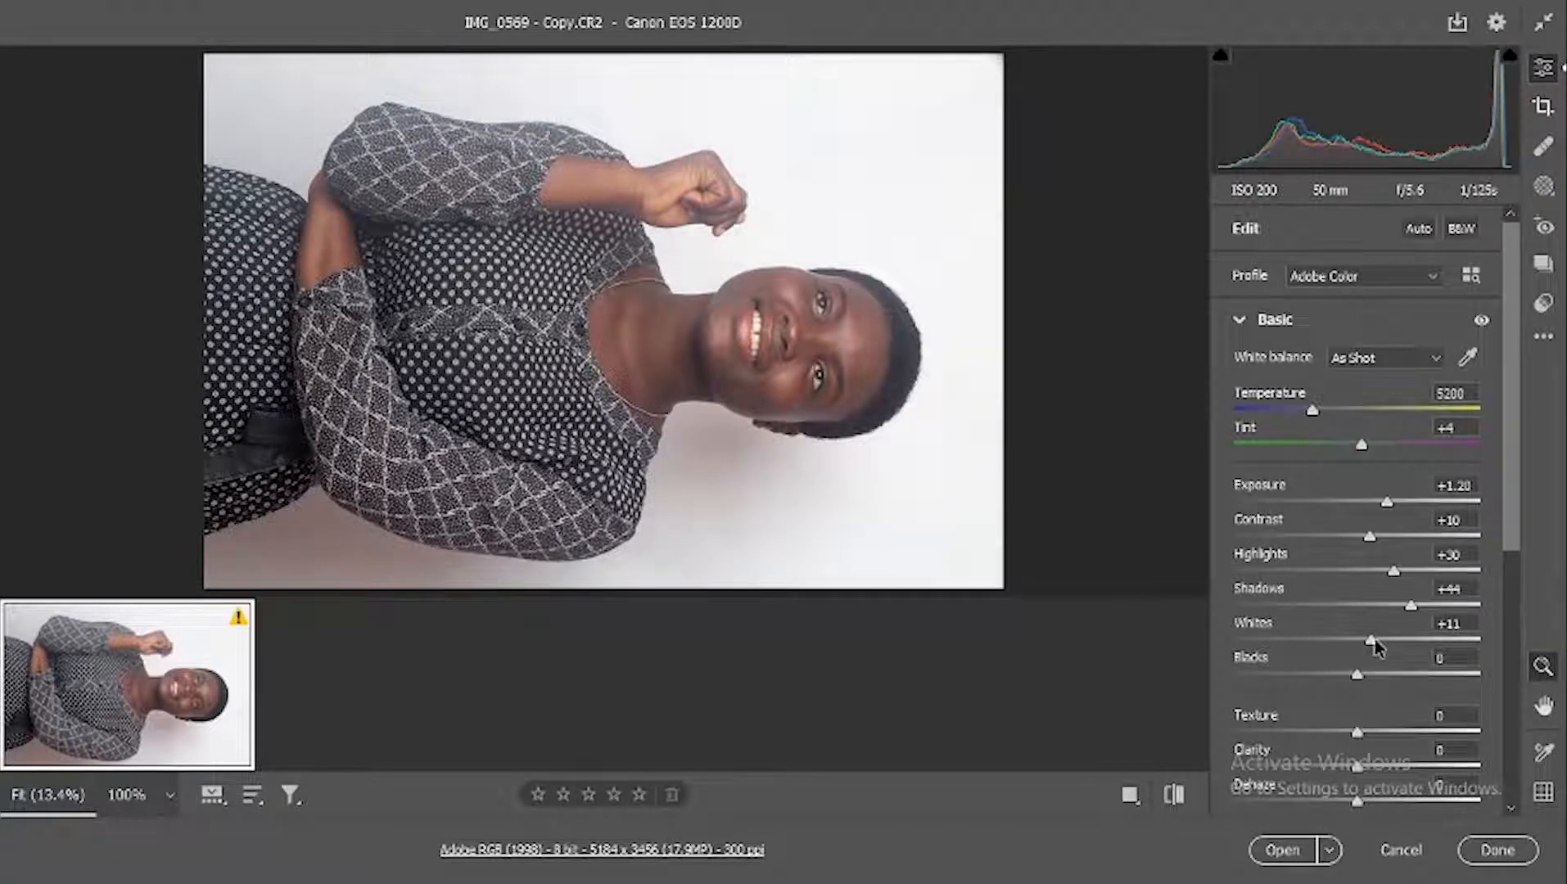
click(1343, 670)
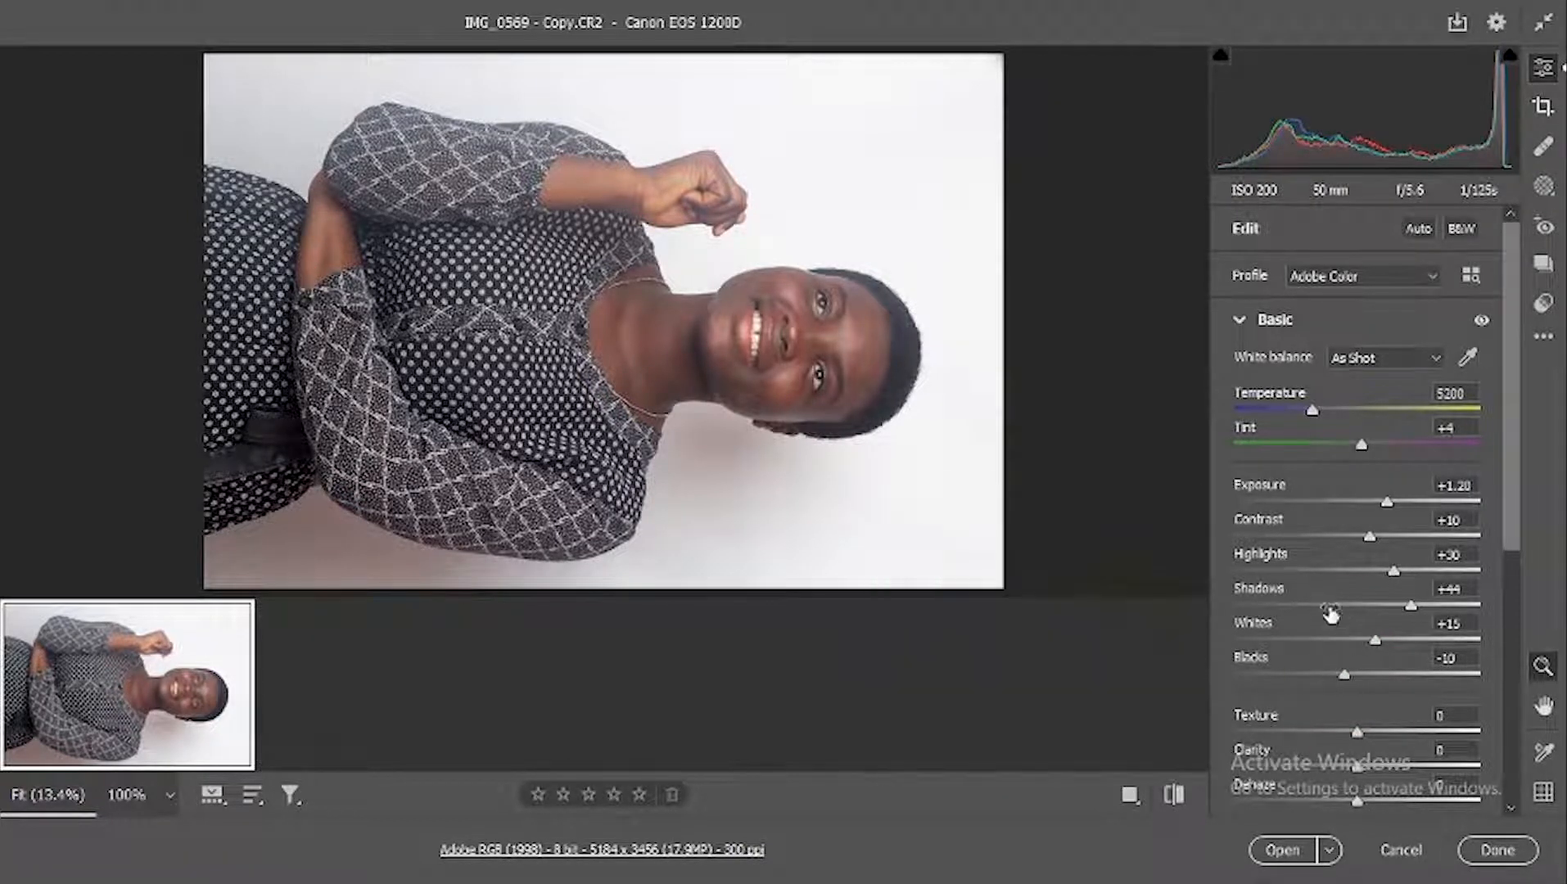
Step: Set the photo's Clarity to +4, Dehaze to +7, Vibrance to +24 and Saturation to +6
scroll(1364, 697, down, 2)
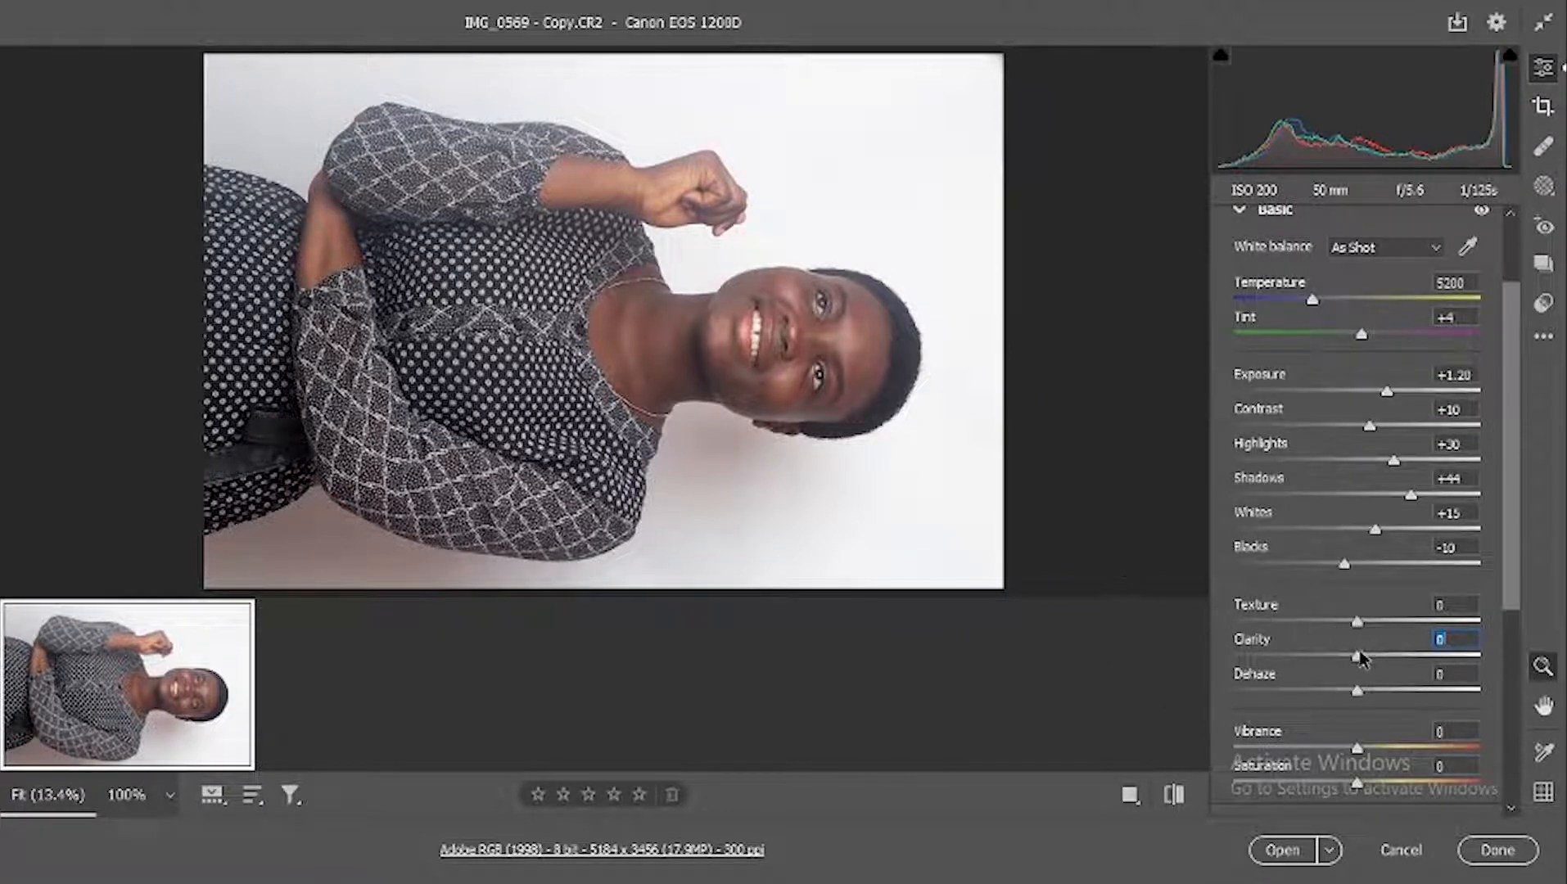
drag(1359, 653, 1365, 655)
click(1363, 656)
drag(1359, 696, 1367, 698)
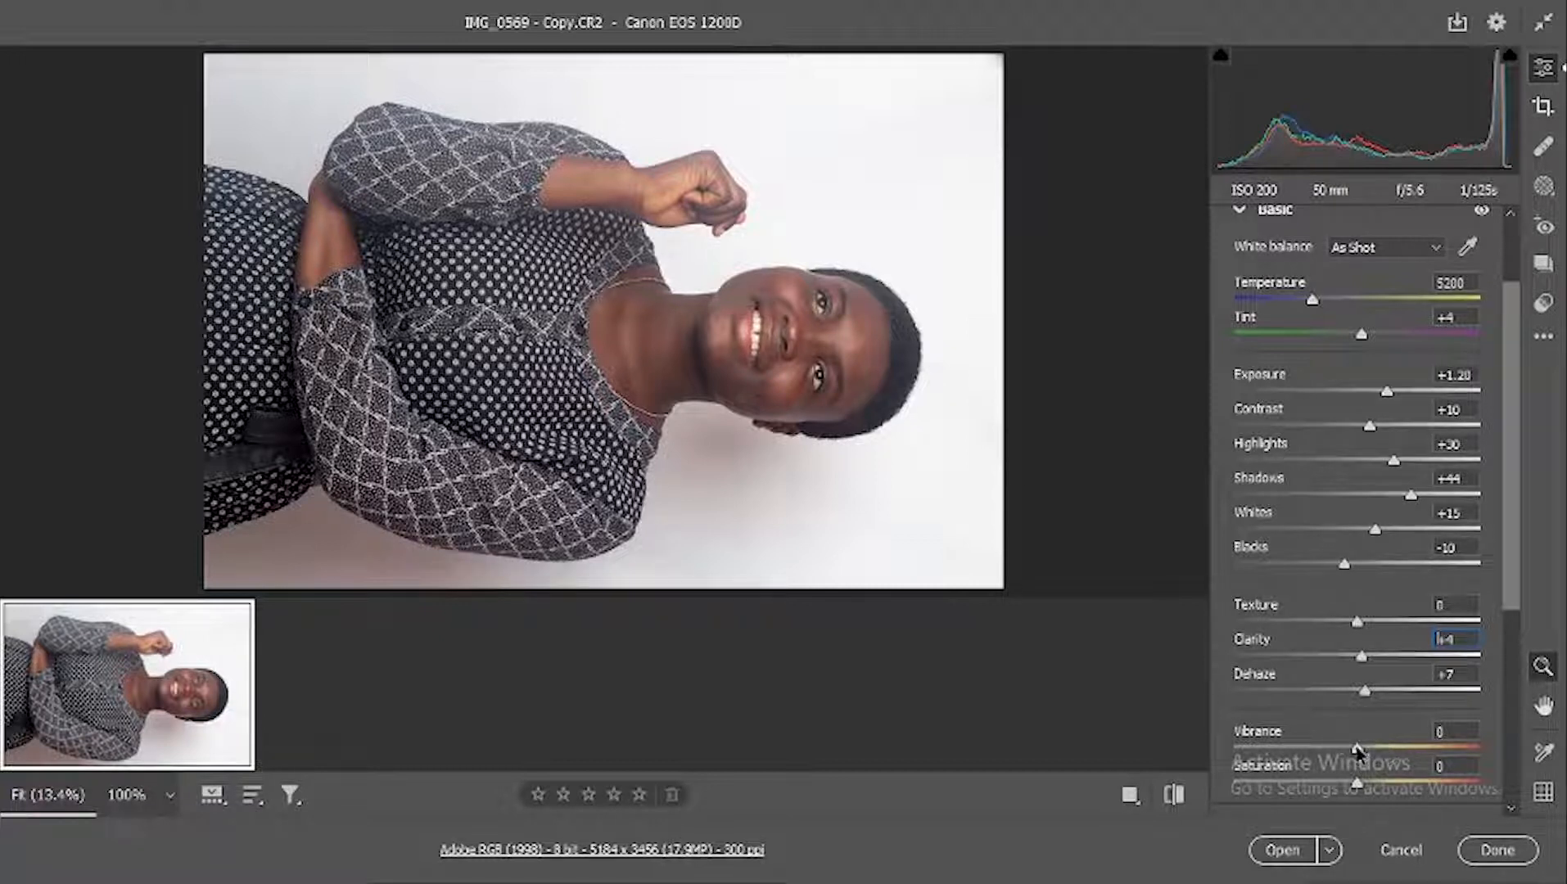
drag(1357, 751, 1387, 750)
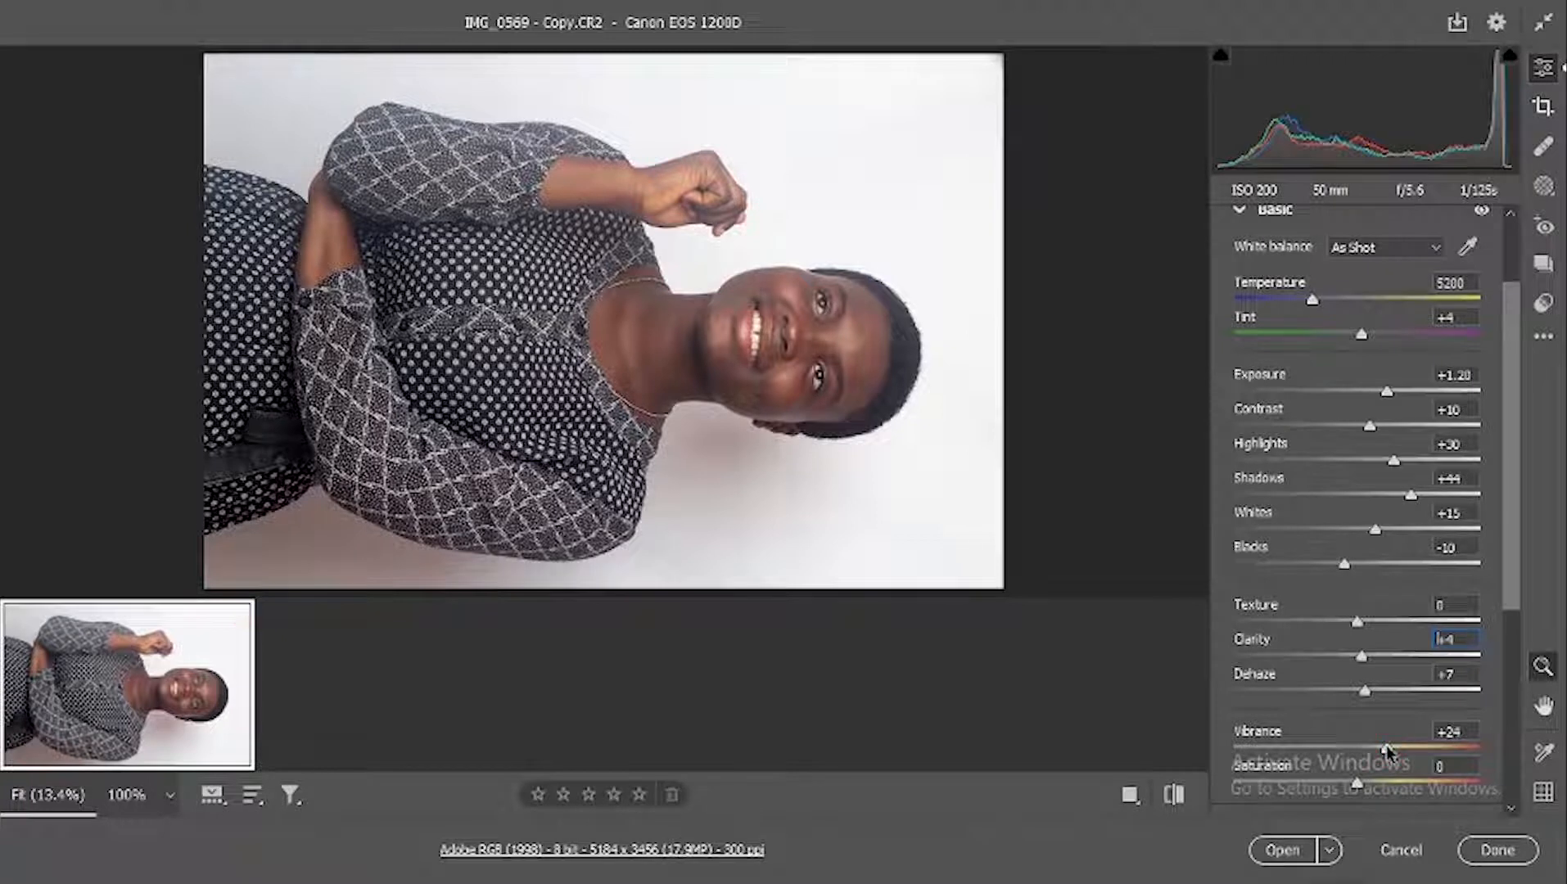
scroll(1384, 765, down, 1)
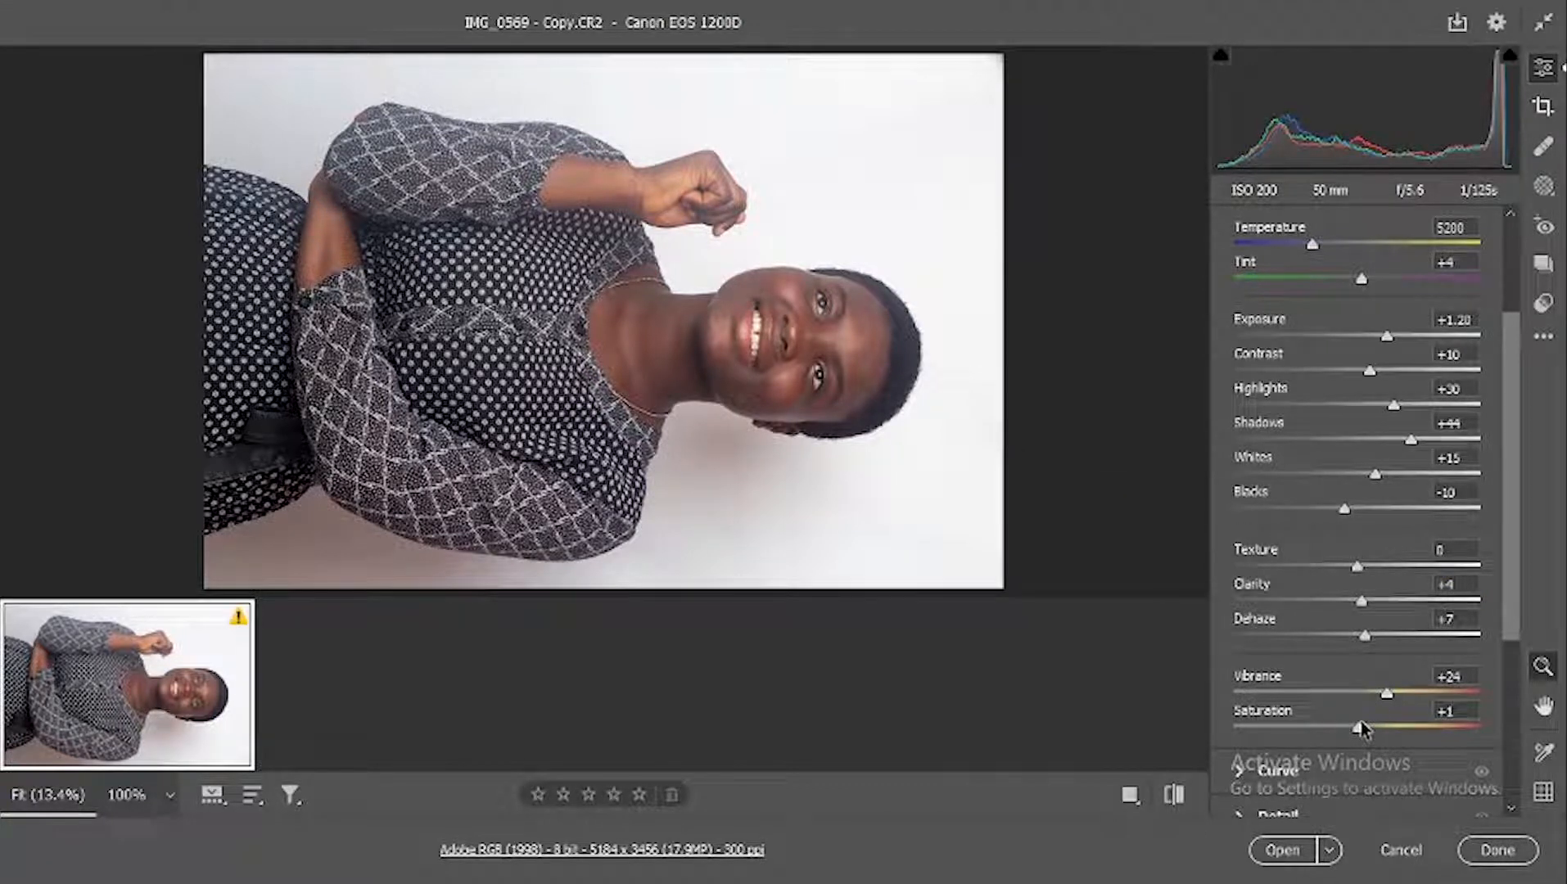
Step: Toggle the Basic adjustments off and on to compare the photo before and after
scroll(1447, 393, up, 3)
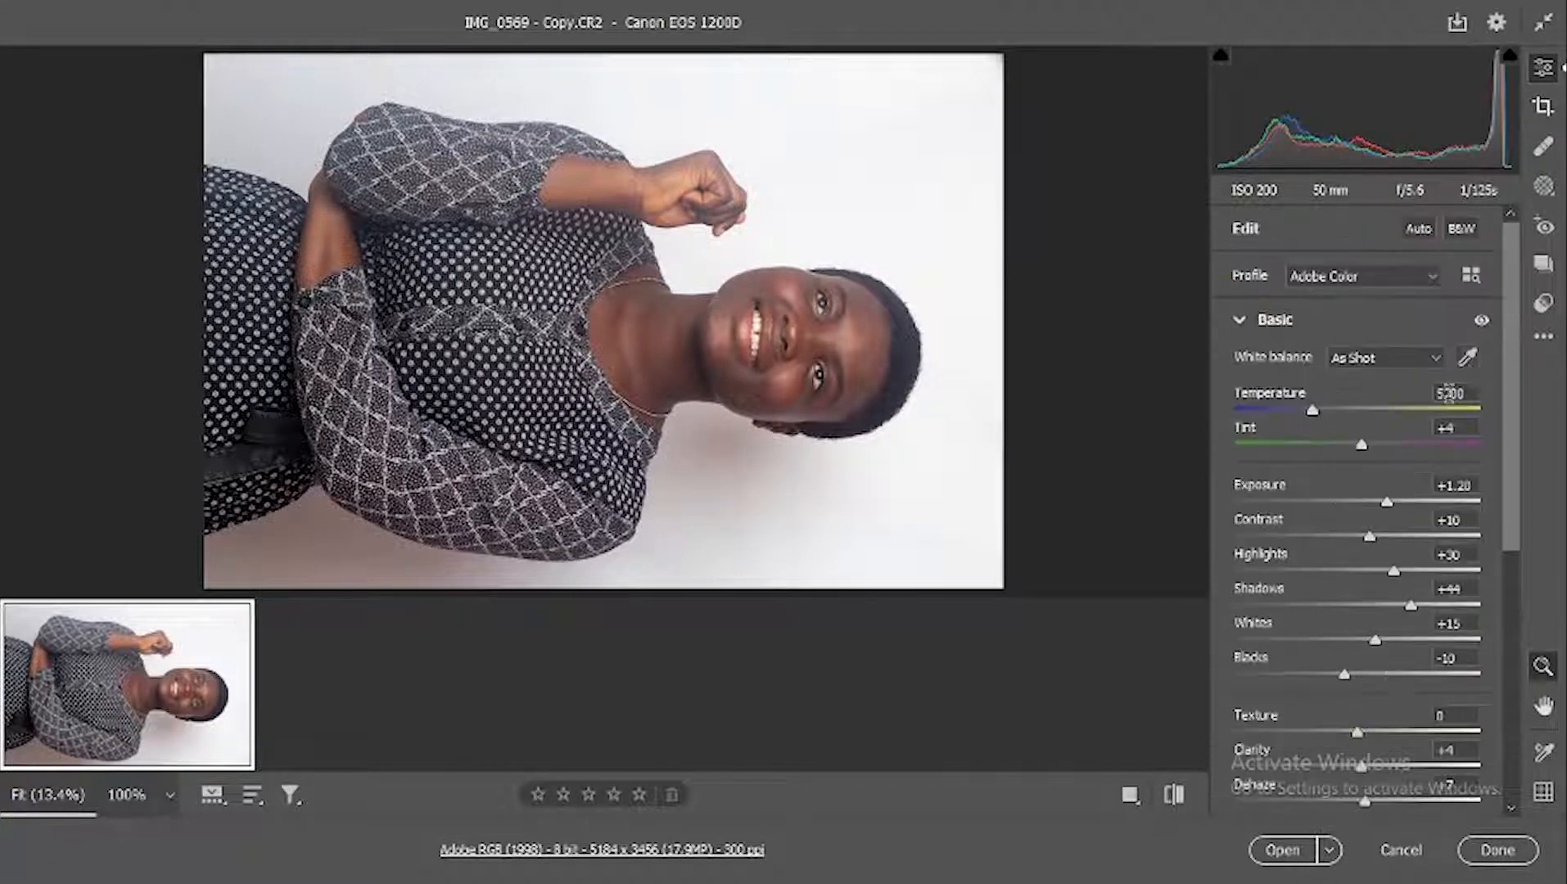
click(1483, 322)
click(1484, 322)
click(1483, 322)
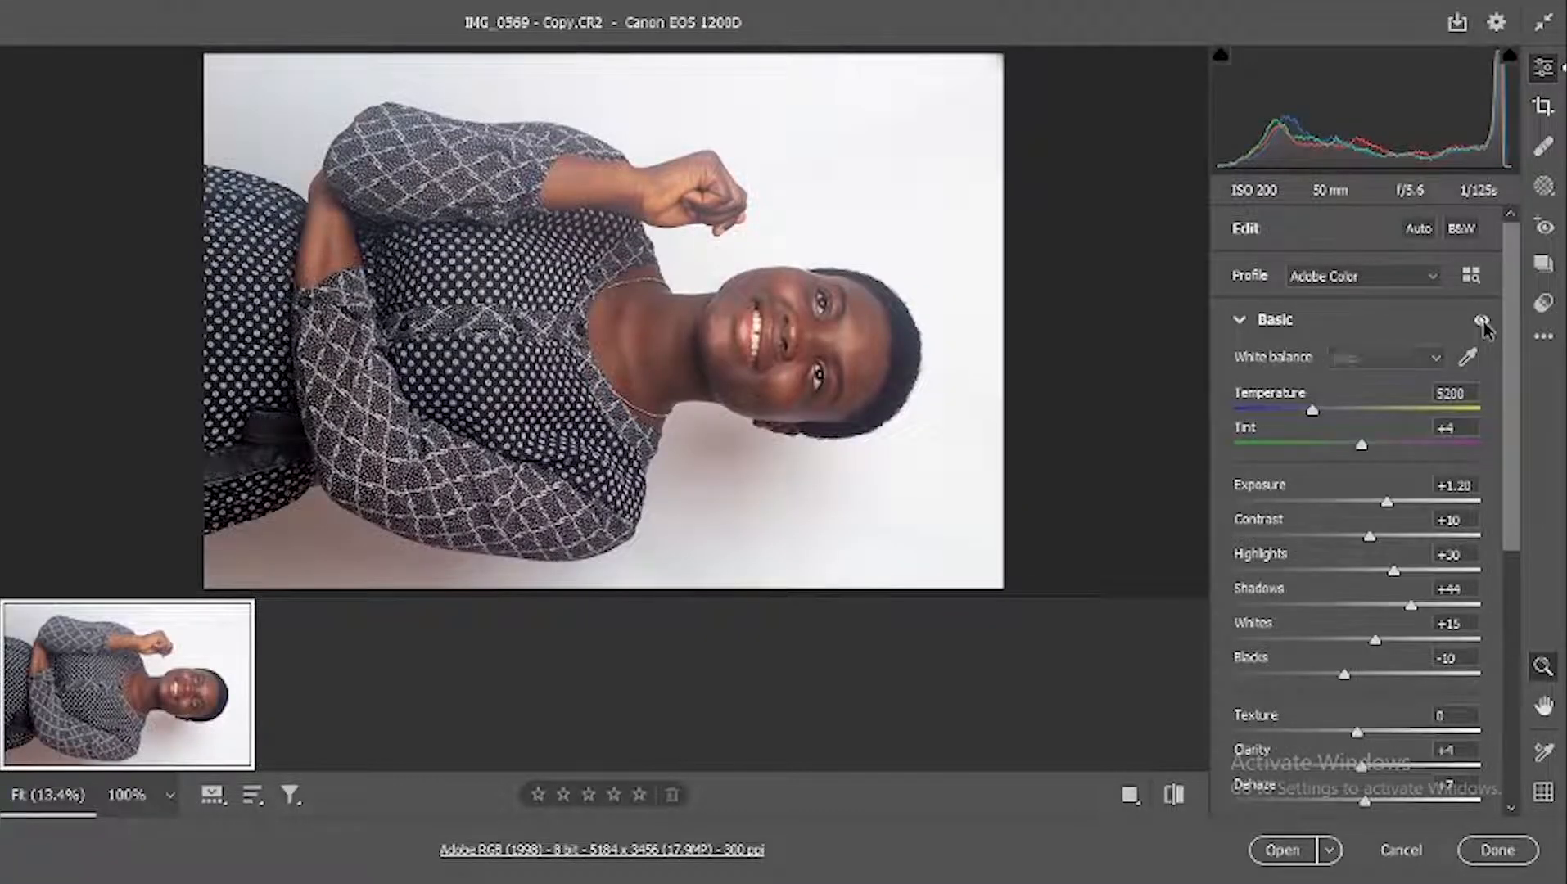
click(1483, 322)
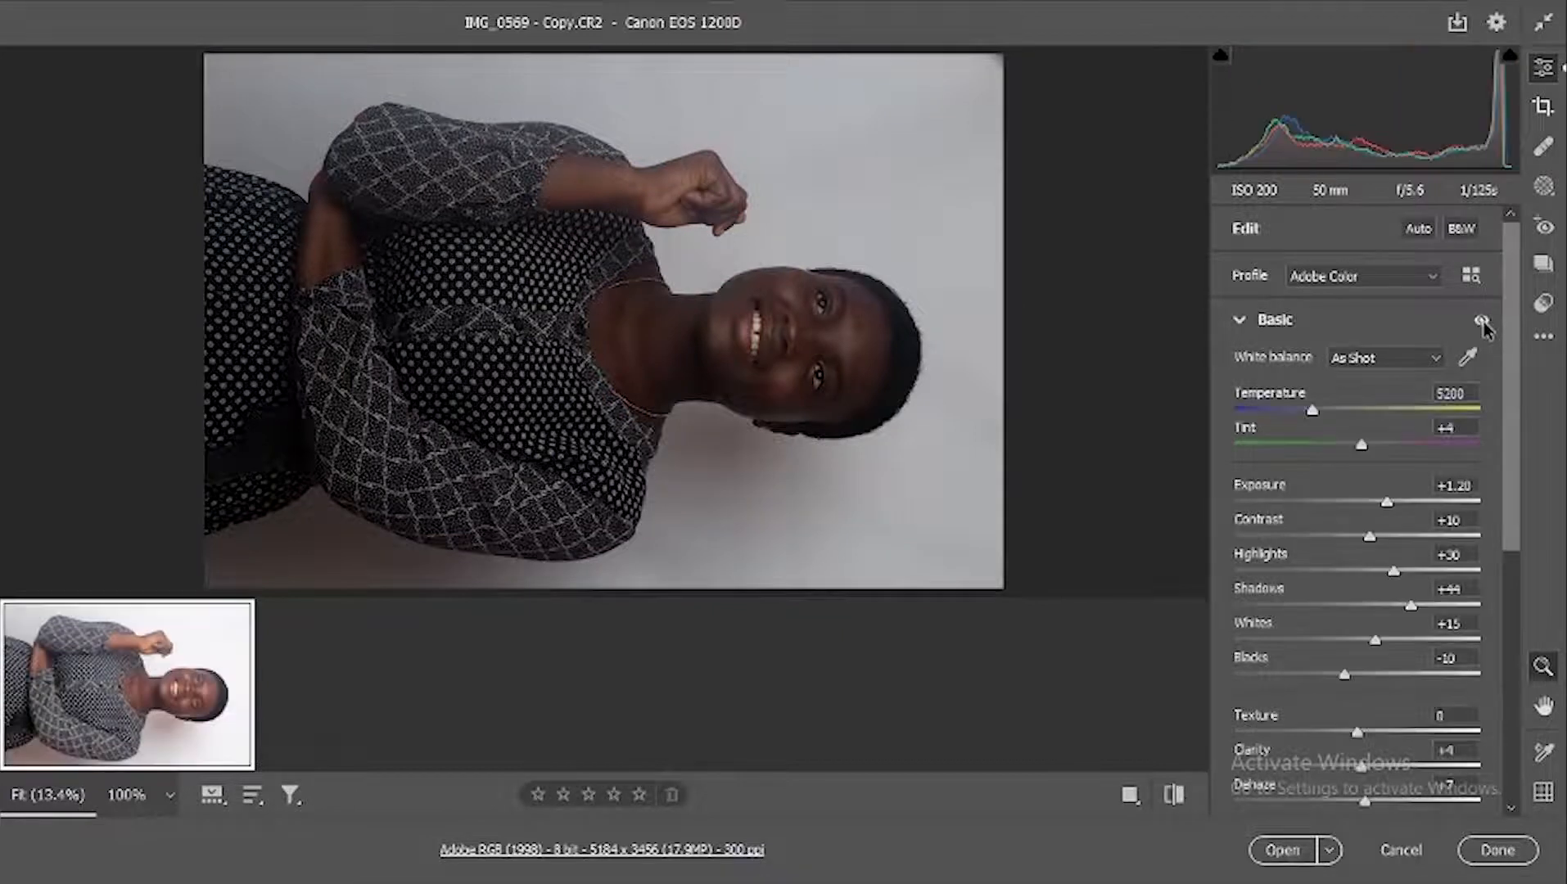
Step: Set Noise Reduction to 13 in the photo's Detail adjustments
scroll(1470, 307, down, 2)
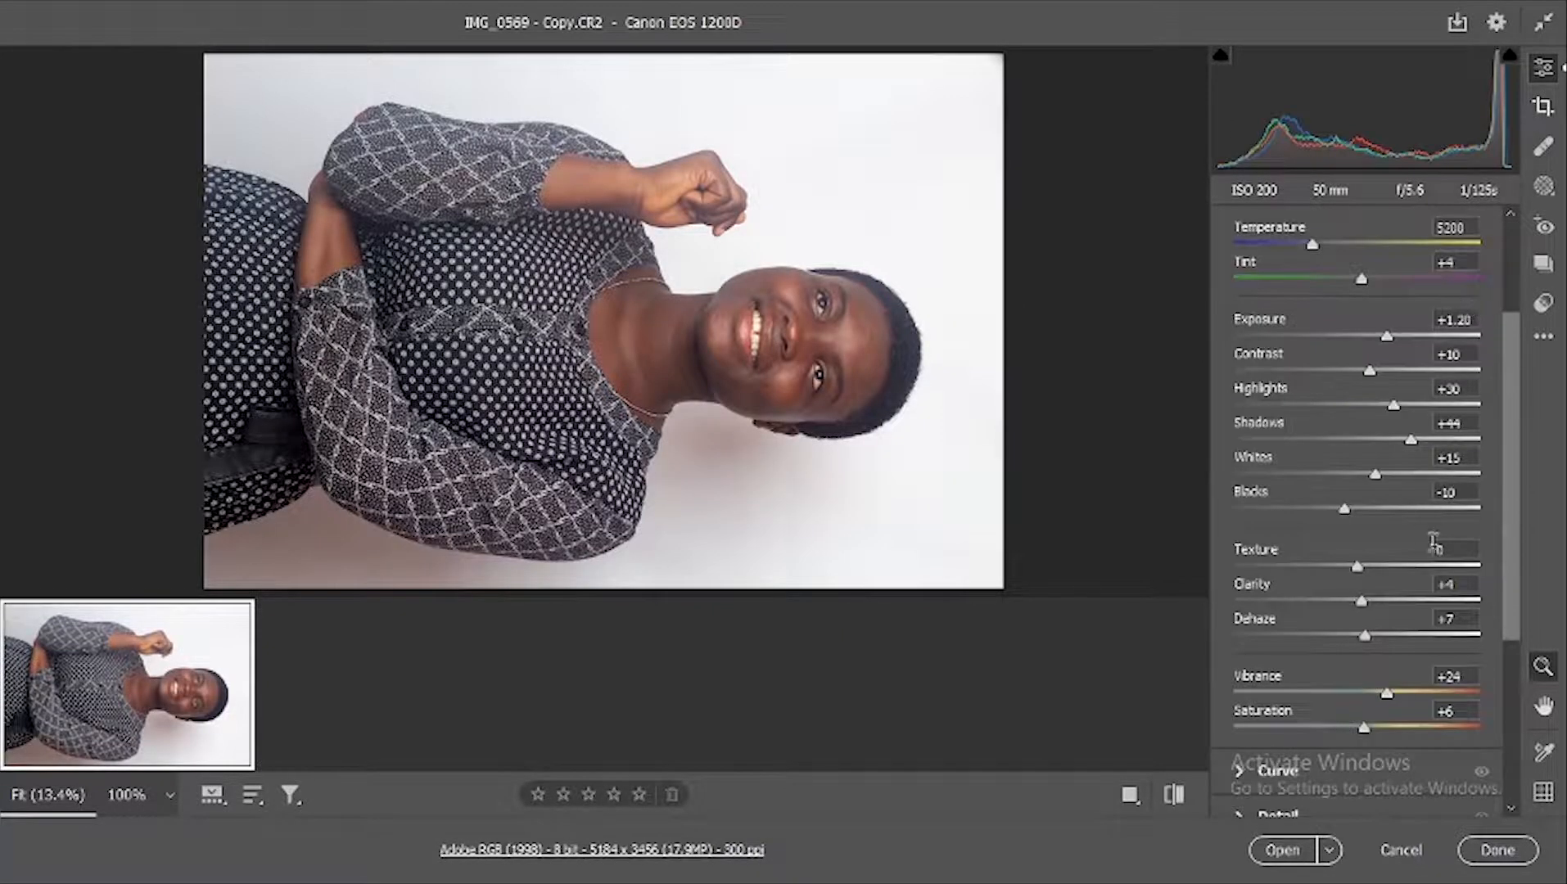
scroll(1433, 541, down, 1)
scroll(1432, 540, down, 2)
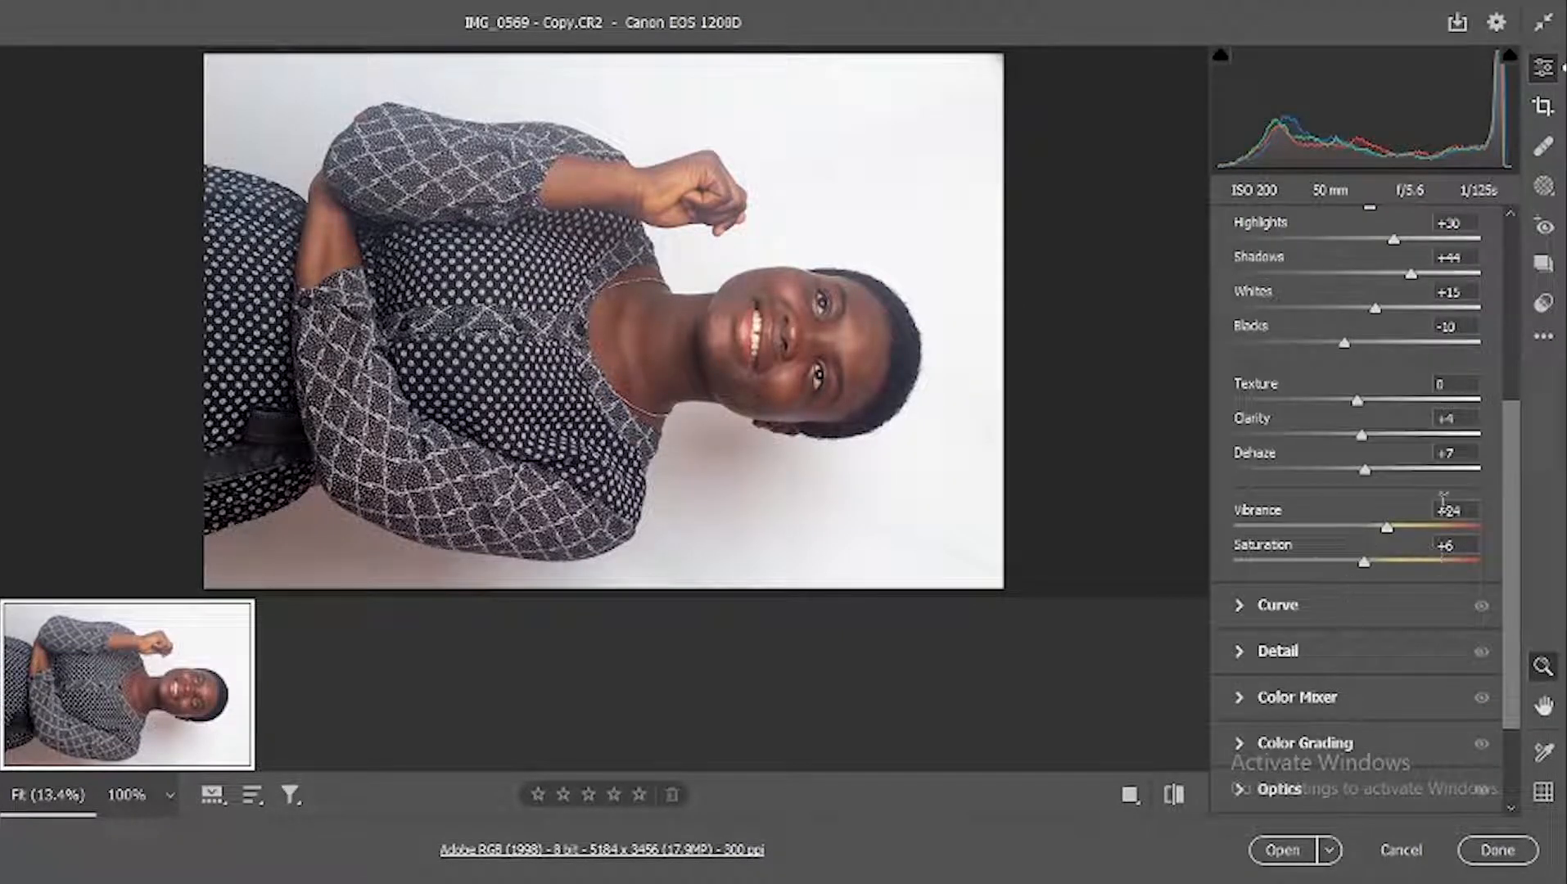
scroll(1359, 583, down, 1)
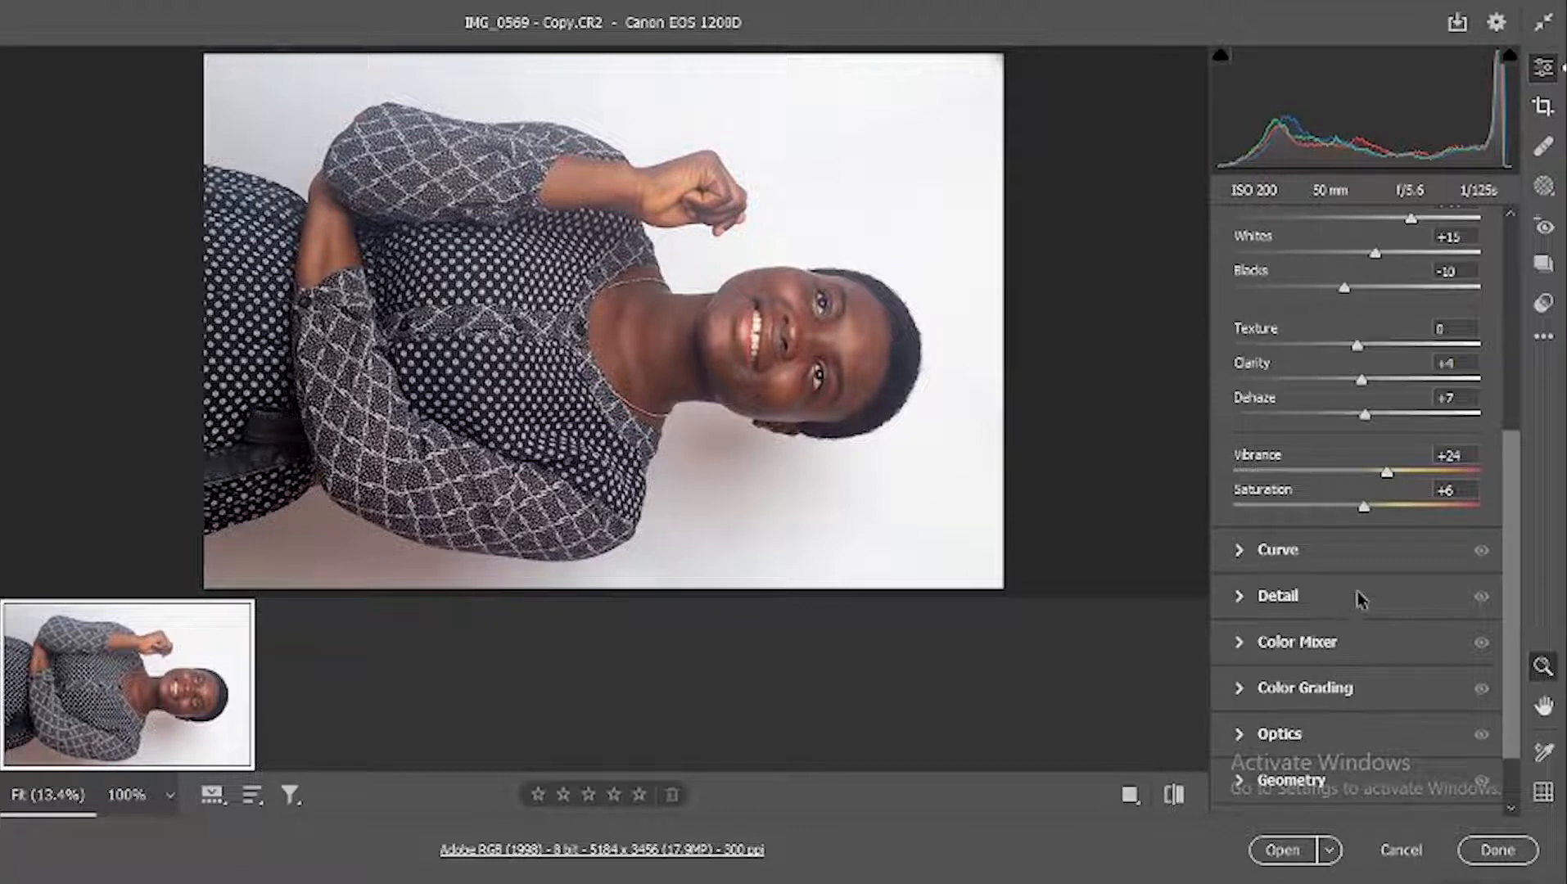
click(1306, 596)
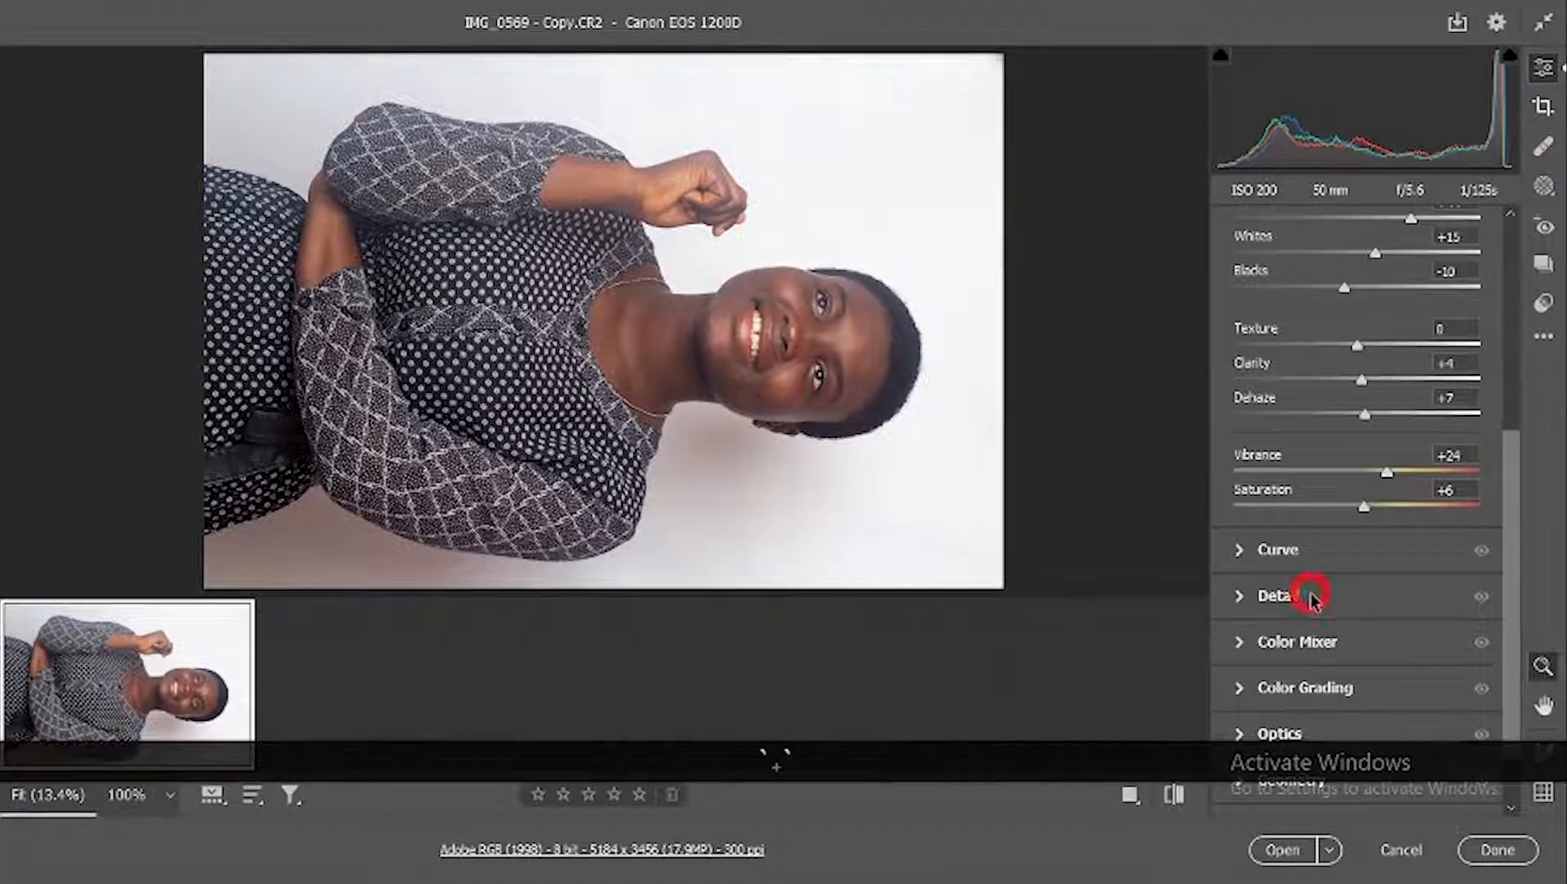
key(ctrl+z)
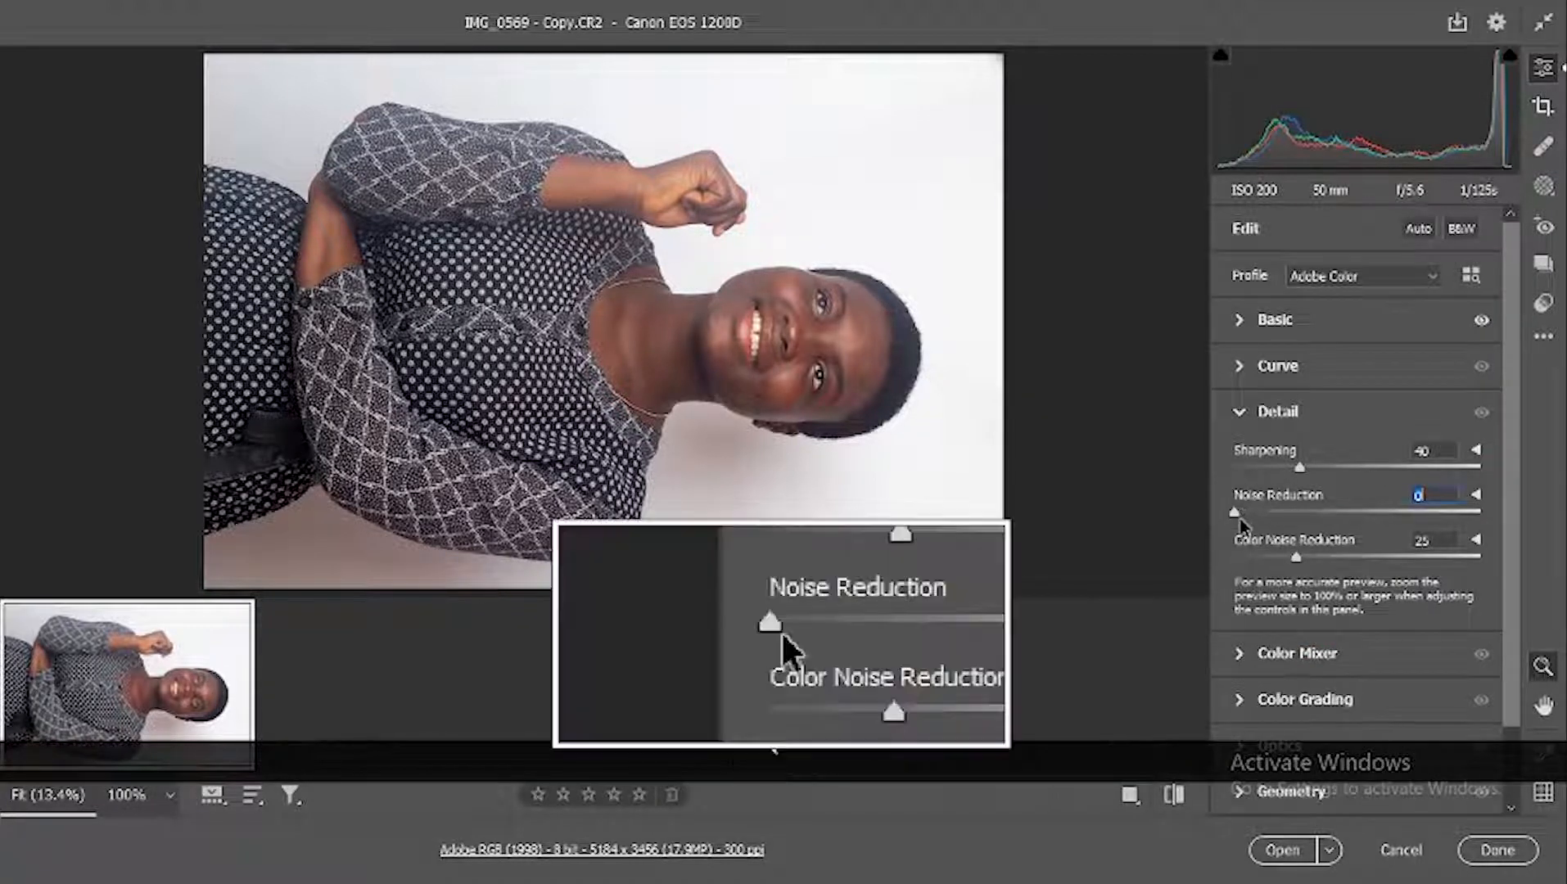
drag(1233, 515, 1261, 517)
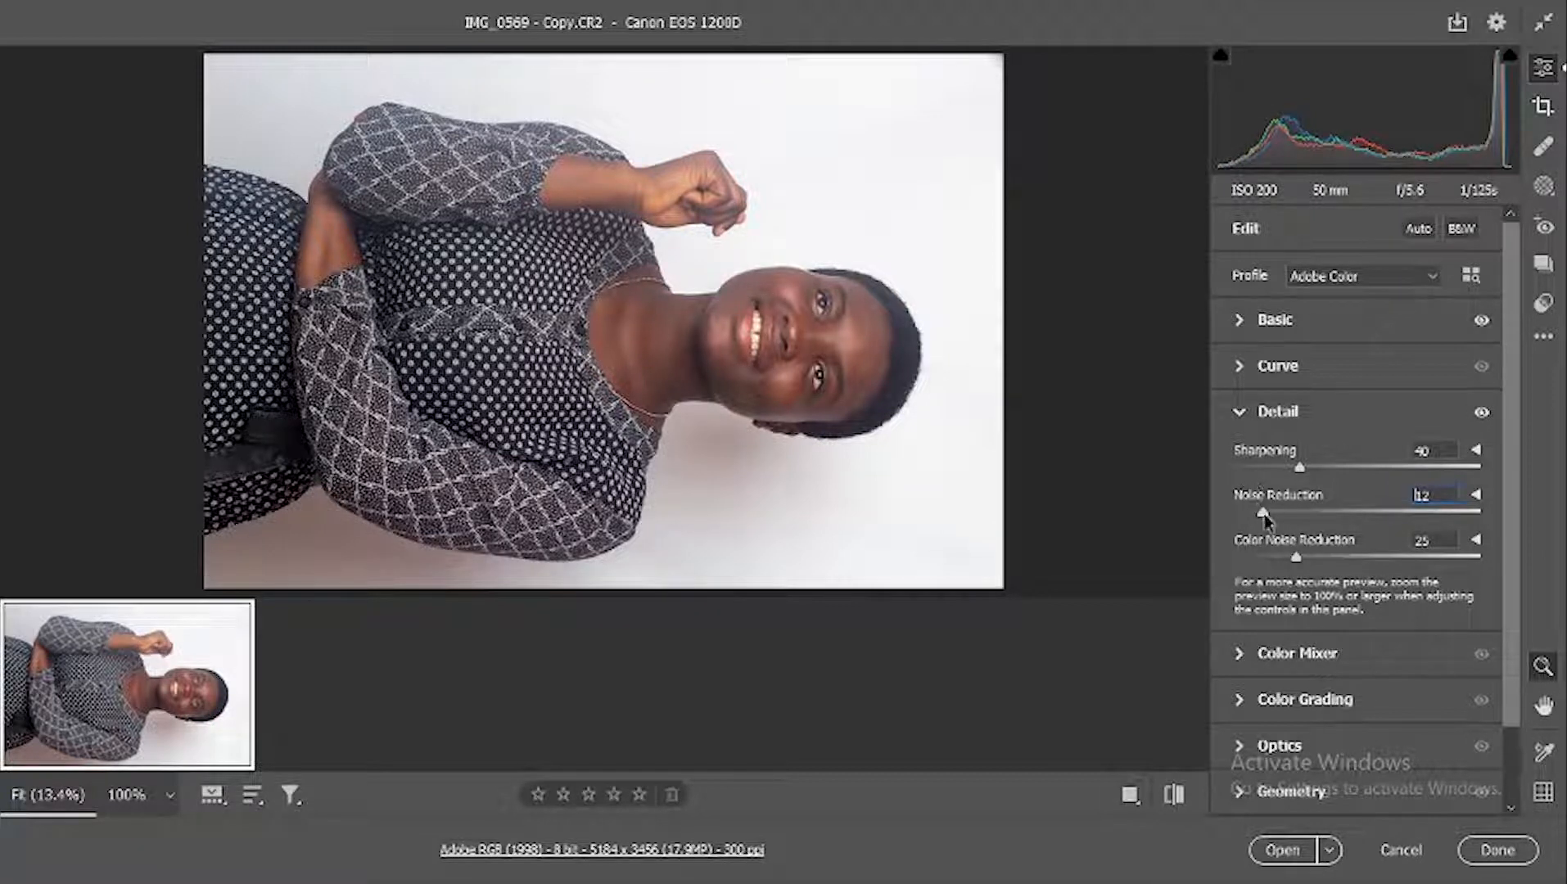
drag(1268, 516, 1270, 517)
scroll(1286, 590, down, 1)
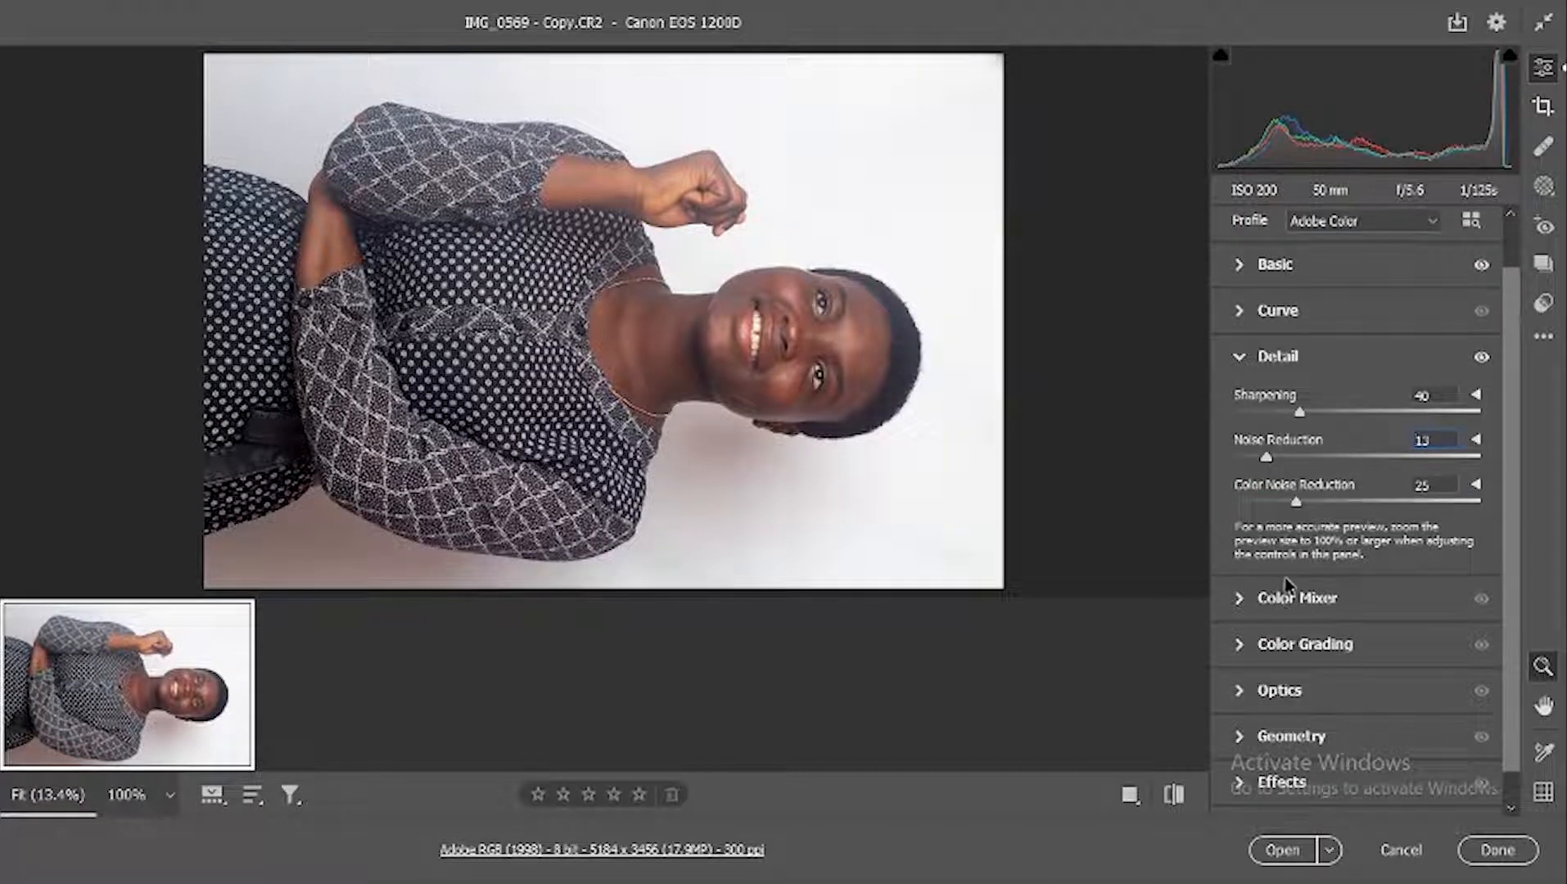
Step: Shift the hue of both Reds and Oranges to +9 in the HSL Color Mixer
scroll(1285, 576, down, 1)
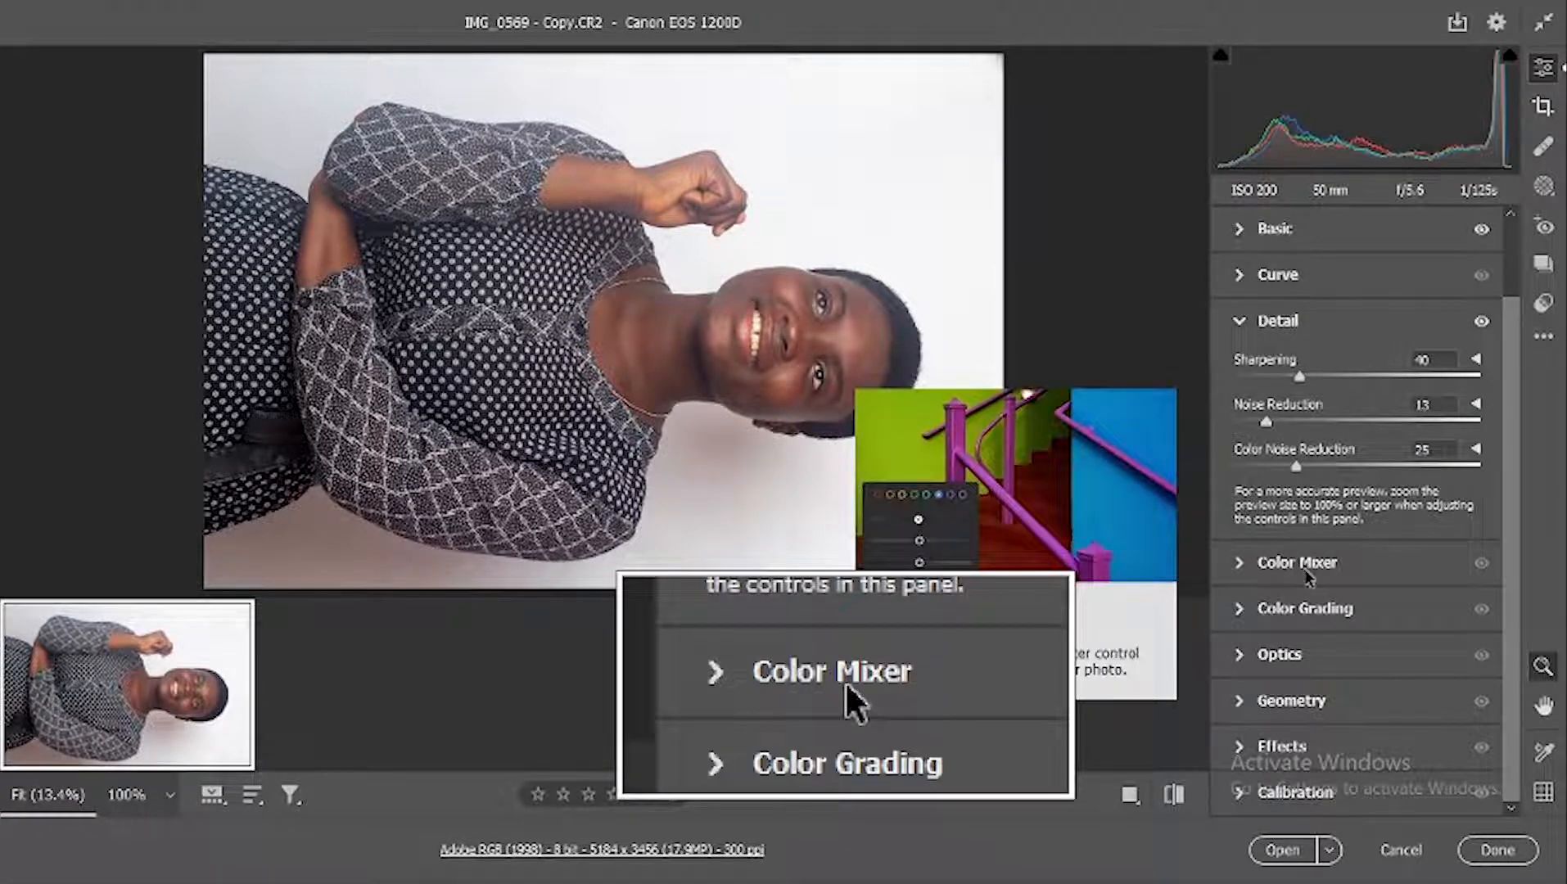
click(1306, 573)
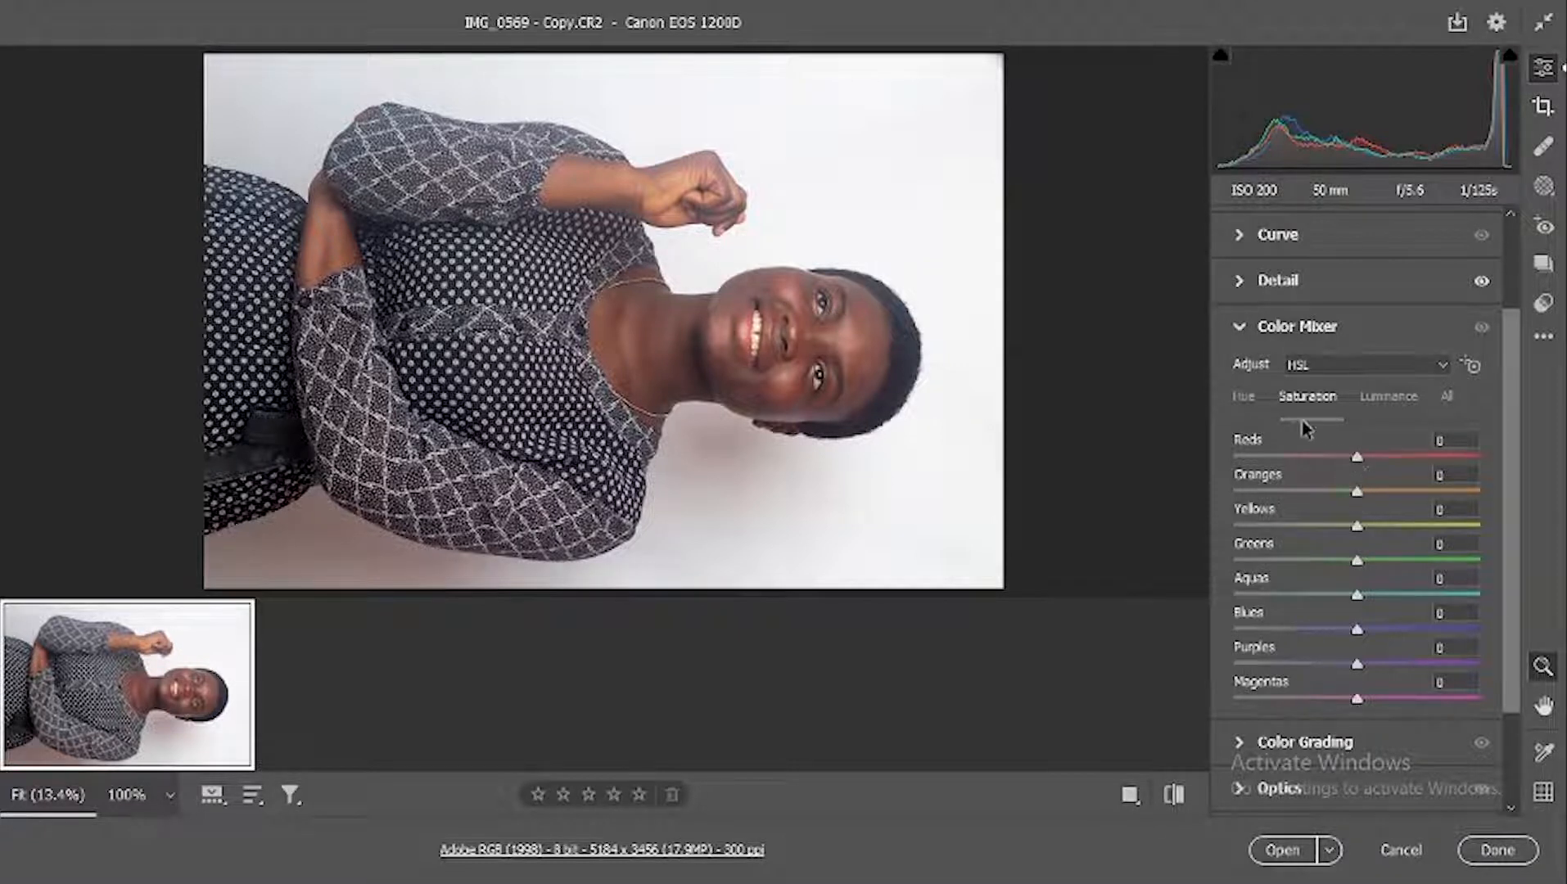
click(1249, 407)
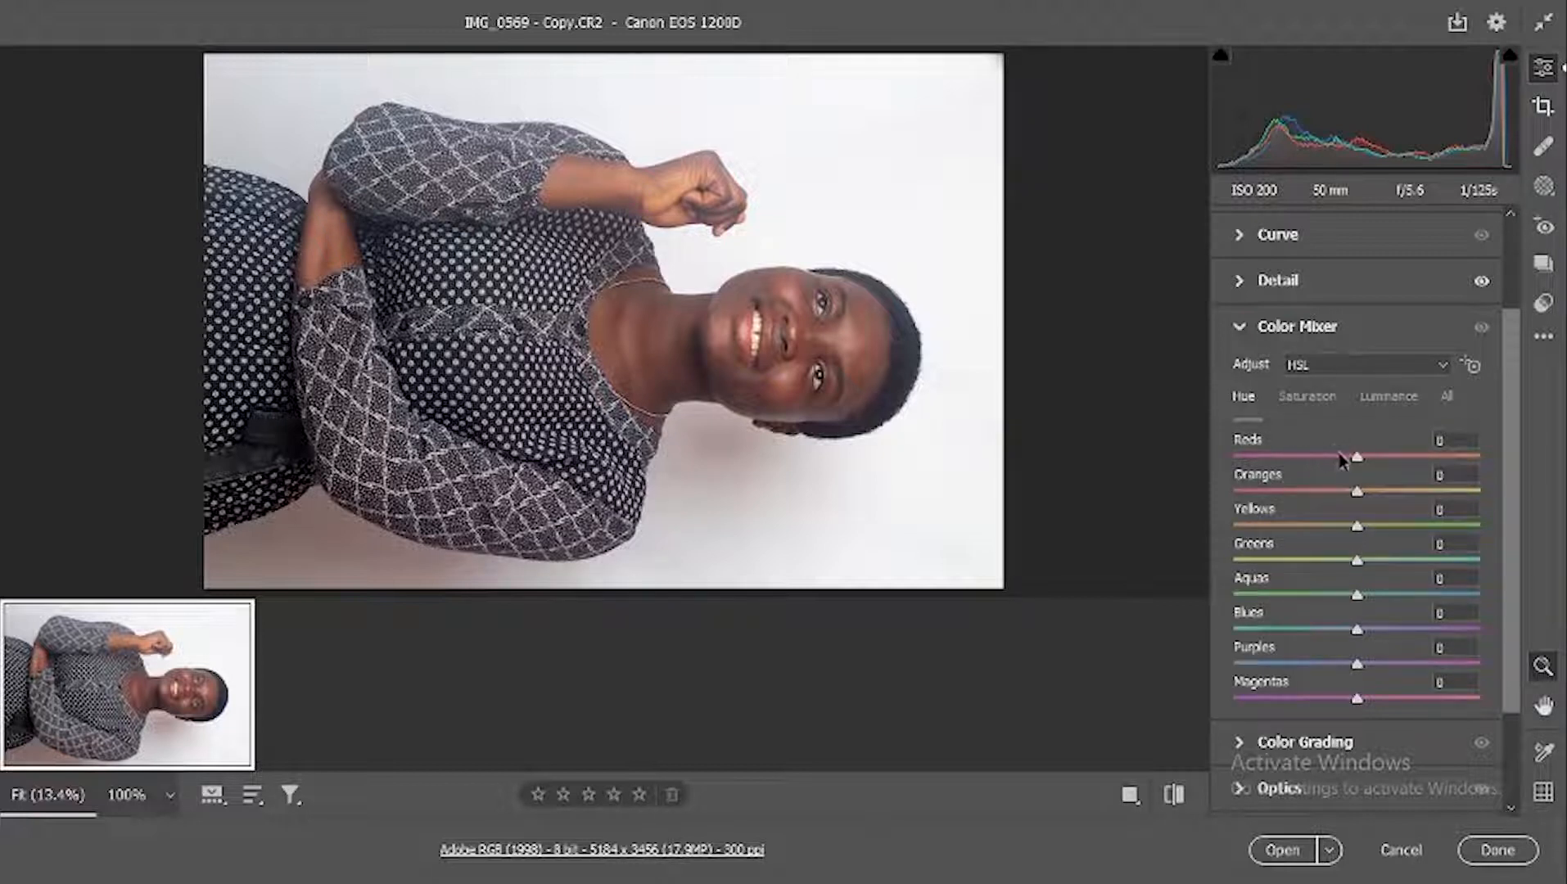
drag(1359, 458, 1367, 492)
key(ctrl+z)
key(ctrl+z)
key(ctrl+z)
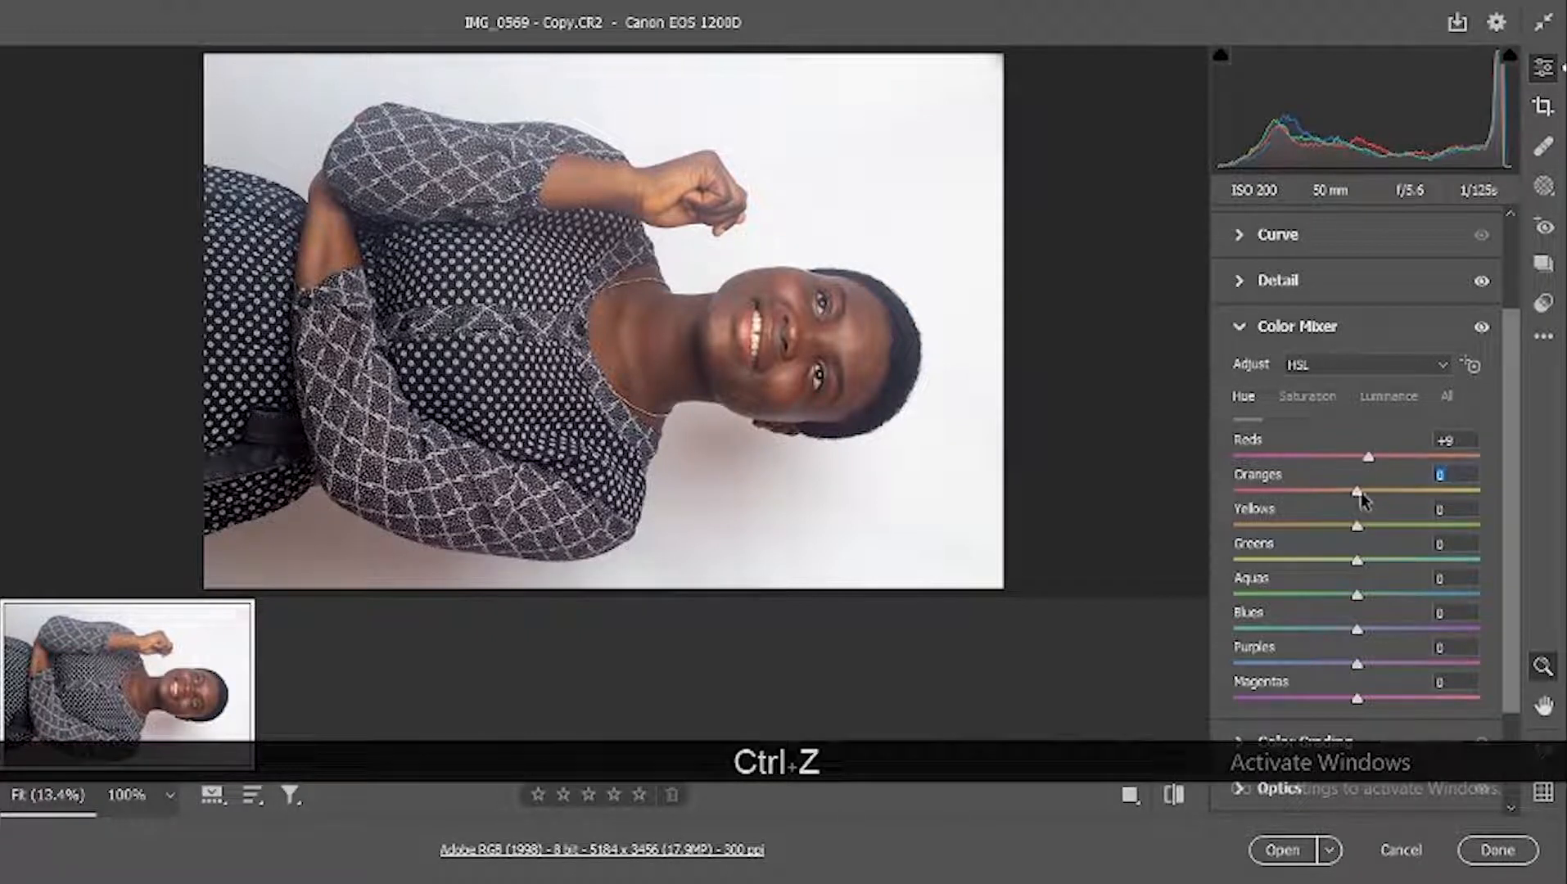
drag(1368, 491, 1372, 491)
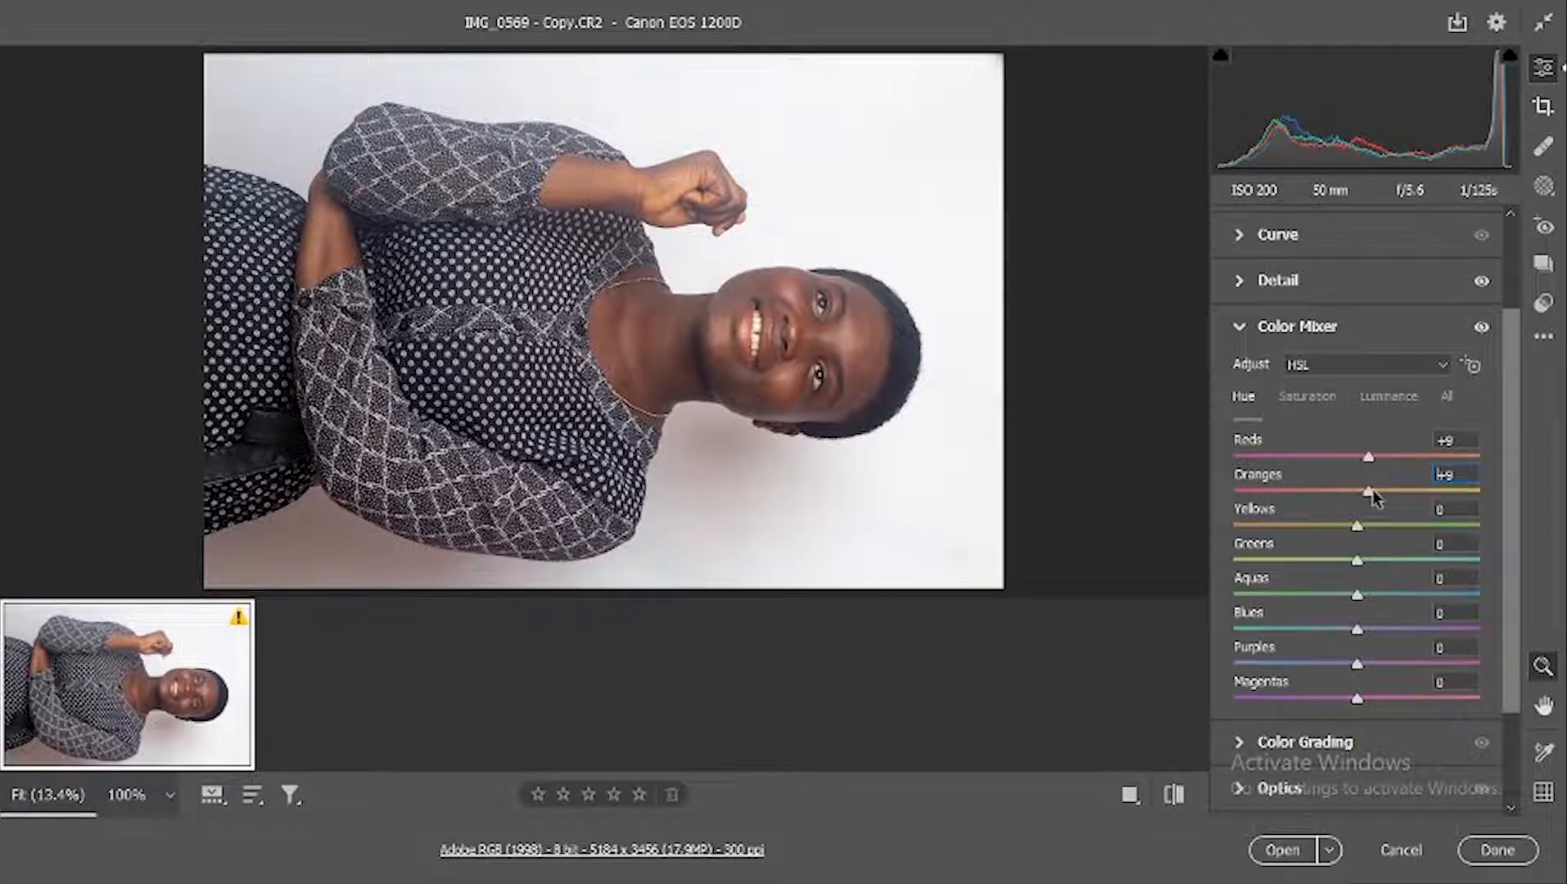
Step: Set the Color Mixer saturation of Reds to +8 and Oranges to +10
click(1303, 398)
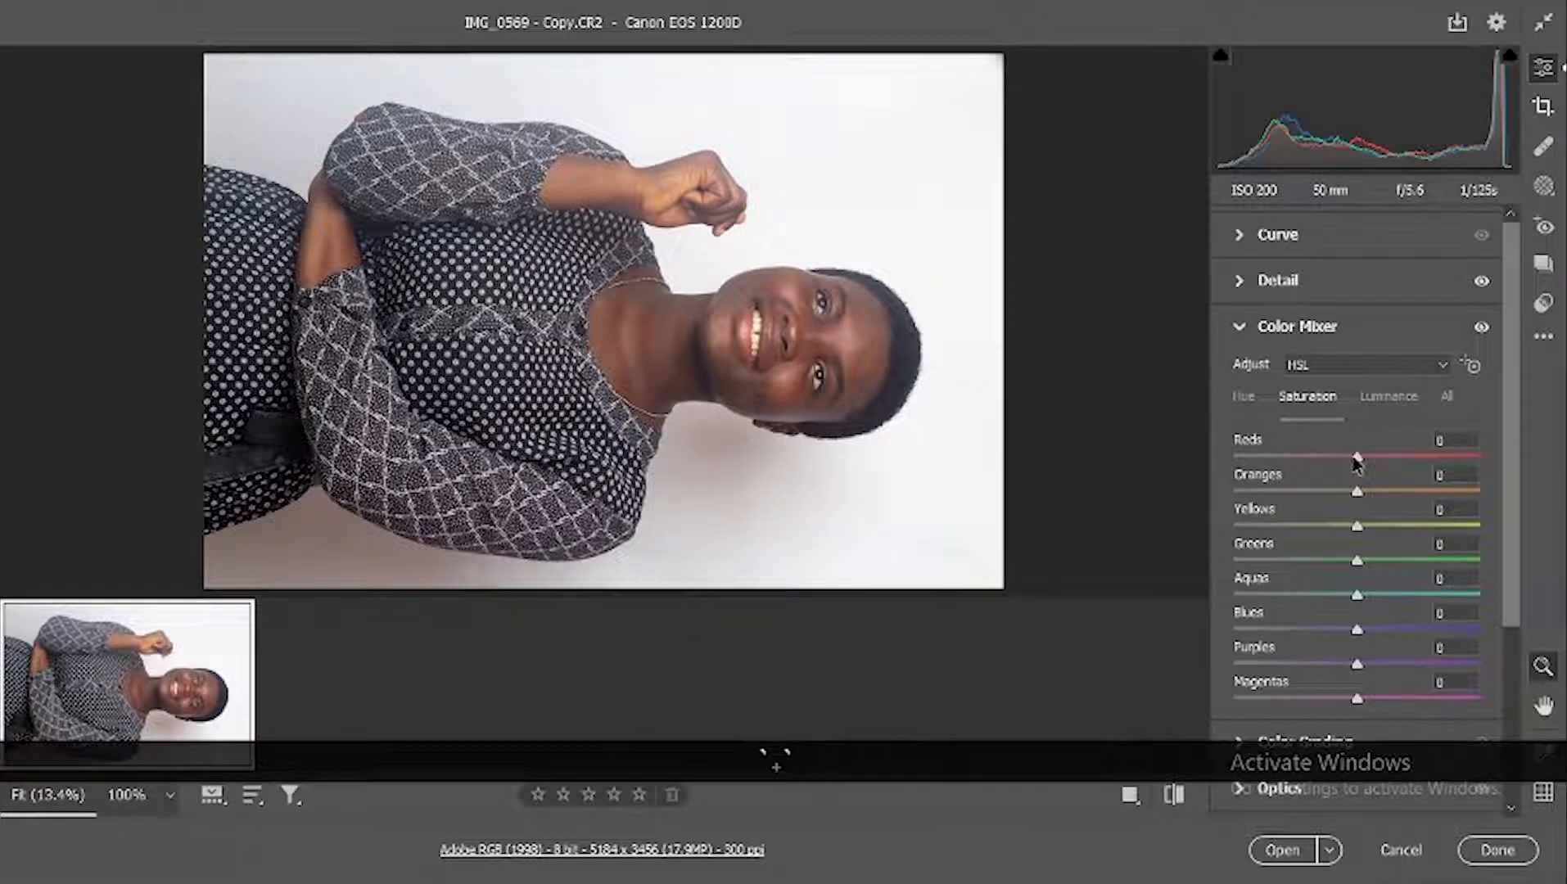
drag(1356, 459, 1369, 496)
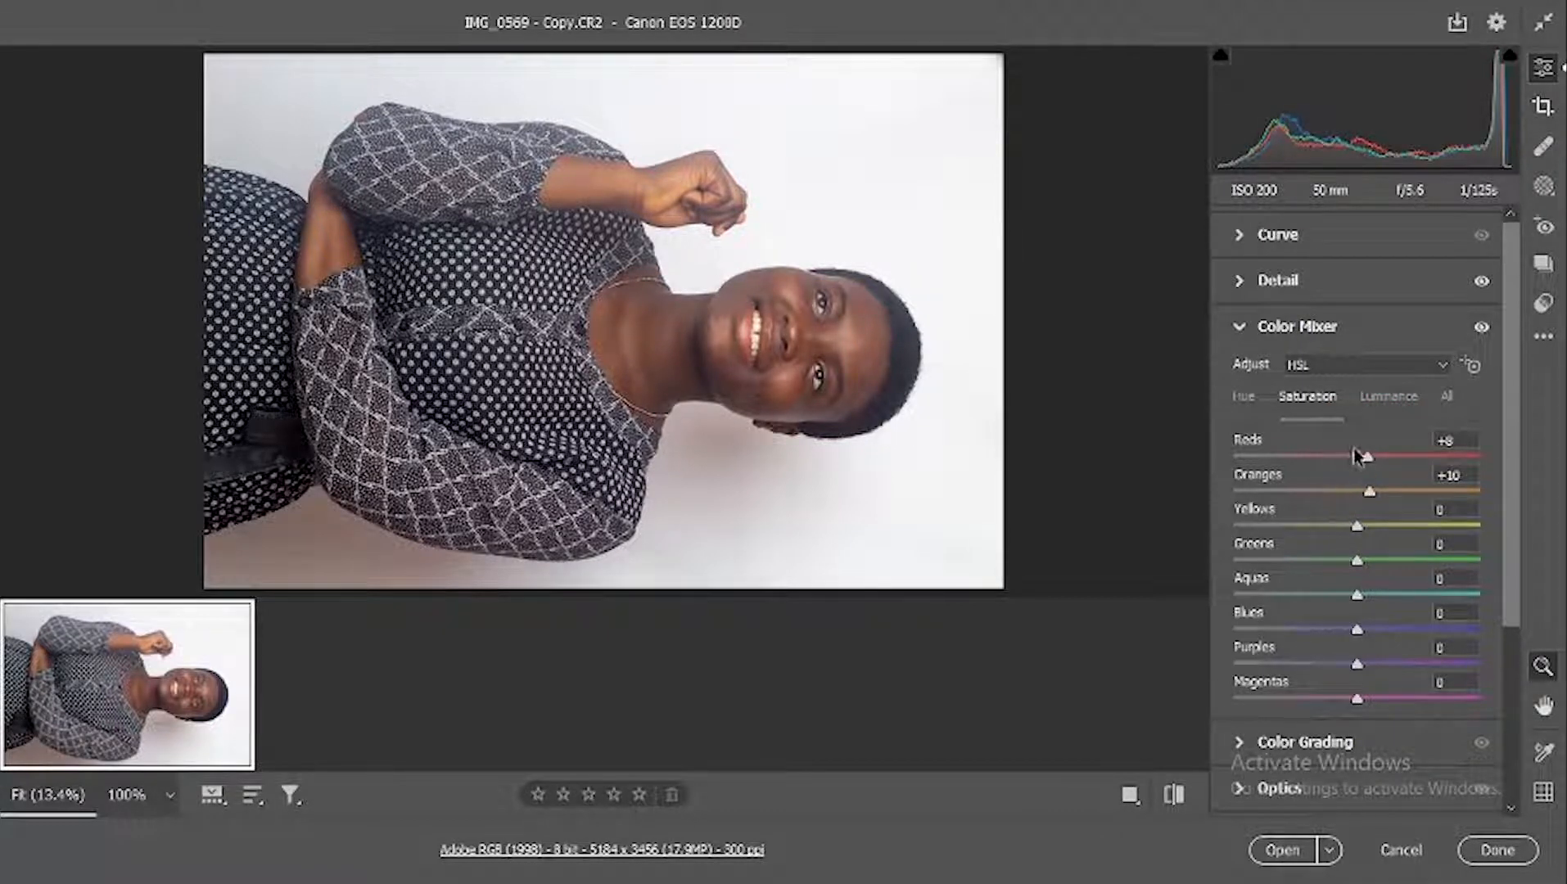
Step: Set the Color Mixer luminance of Reds to +21 and Oranges to +20, then compare the photo without and with the Color Mixer
click(1378, 396)
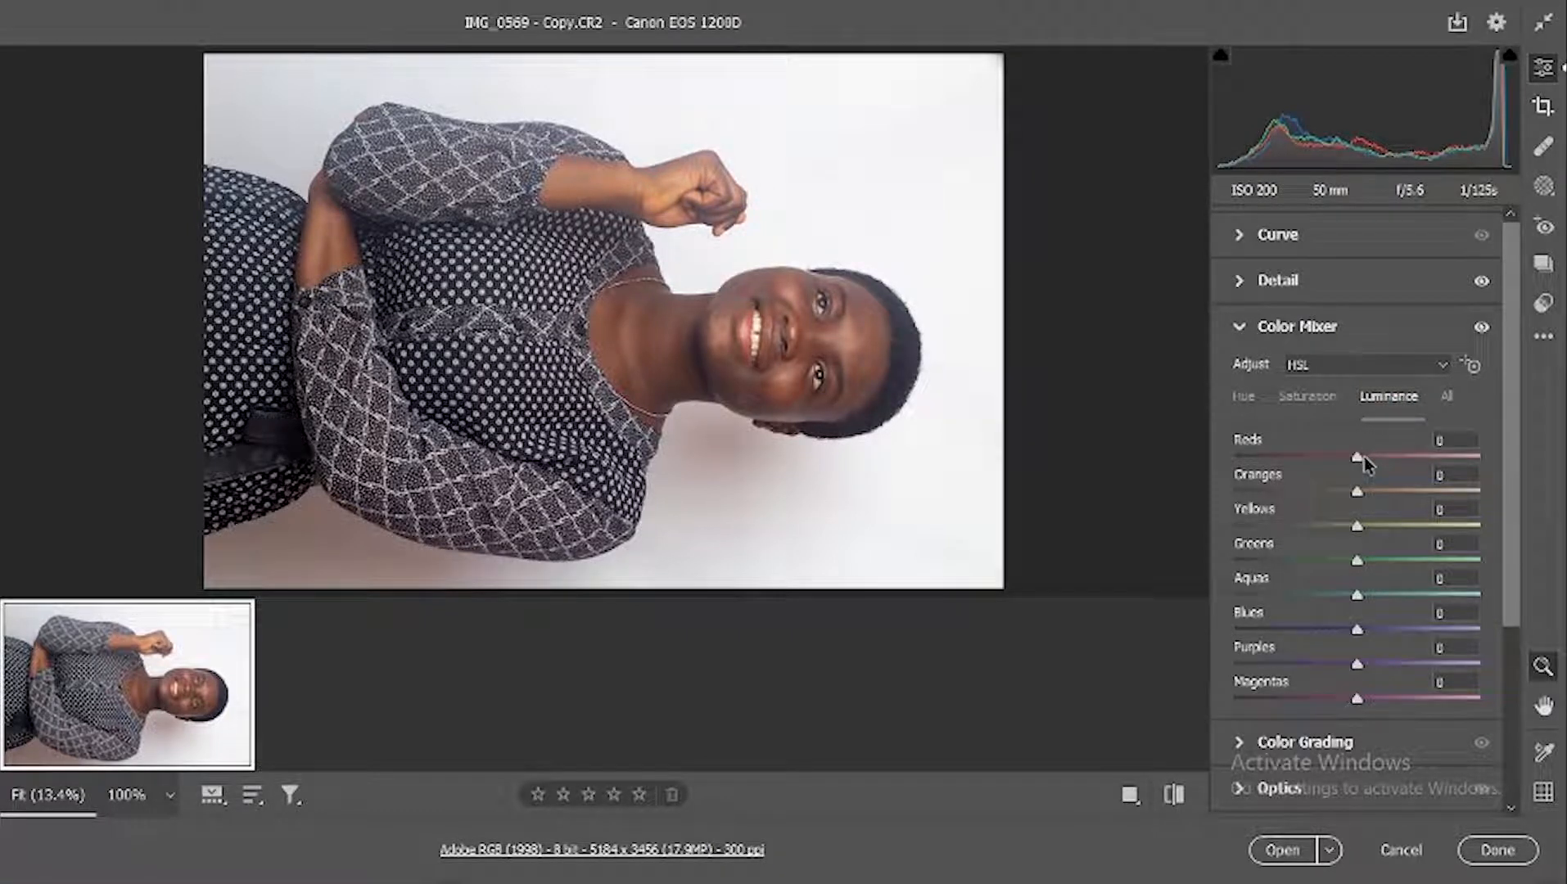
drag(1359, 457, 1383, 456)
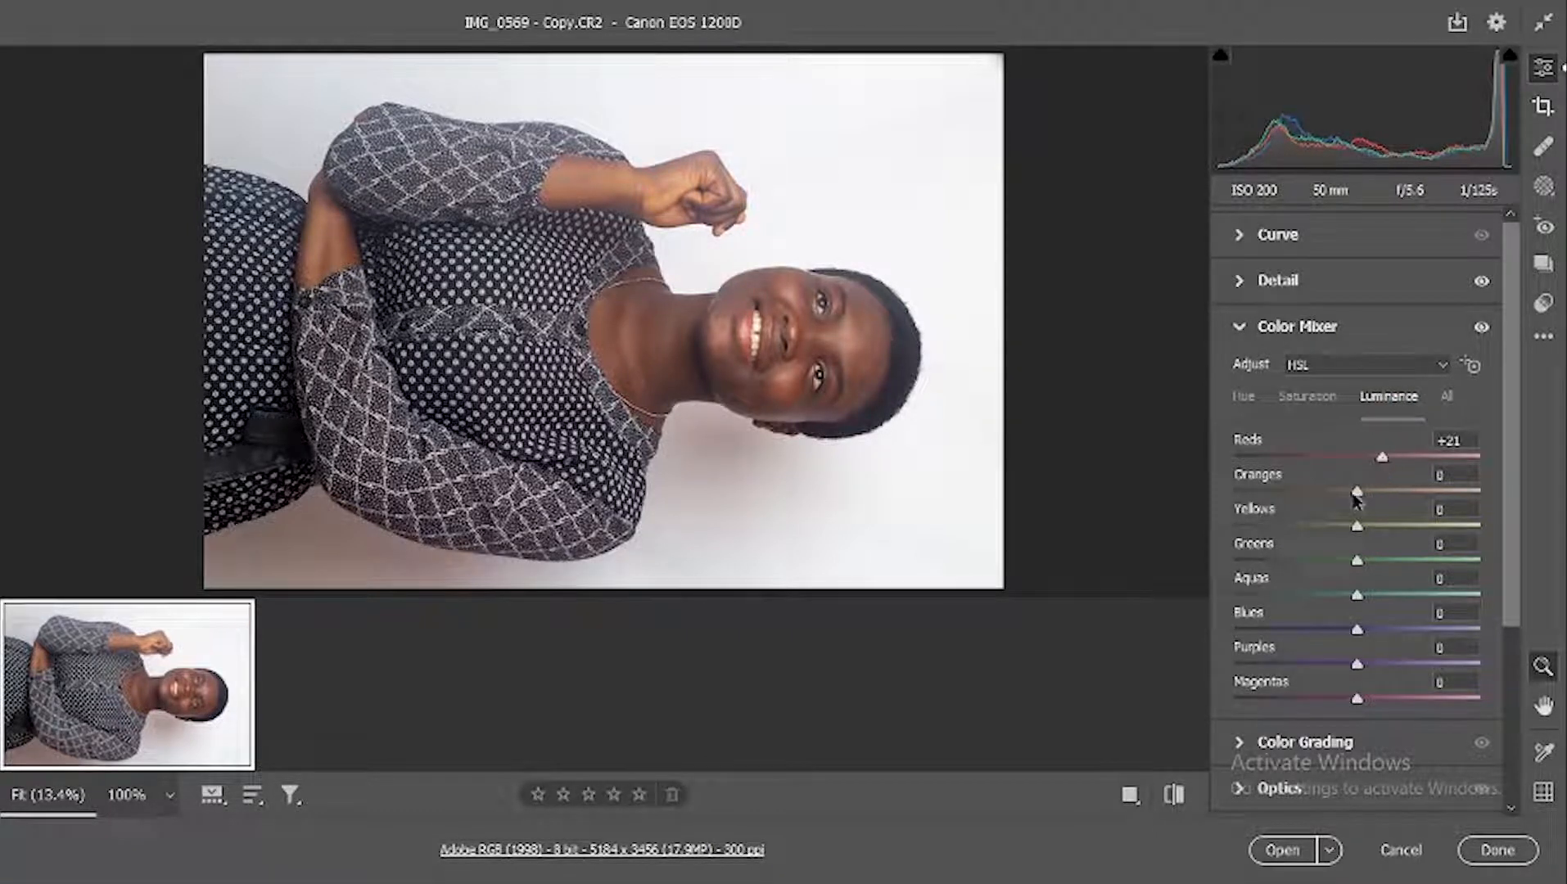
drag(1358, 495, 1345, 497)
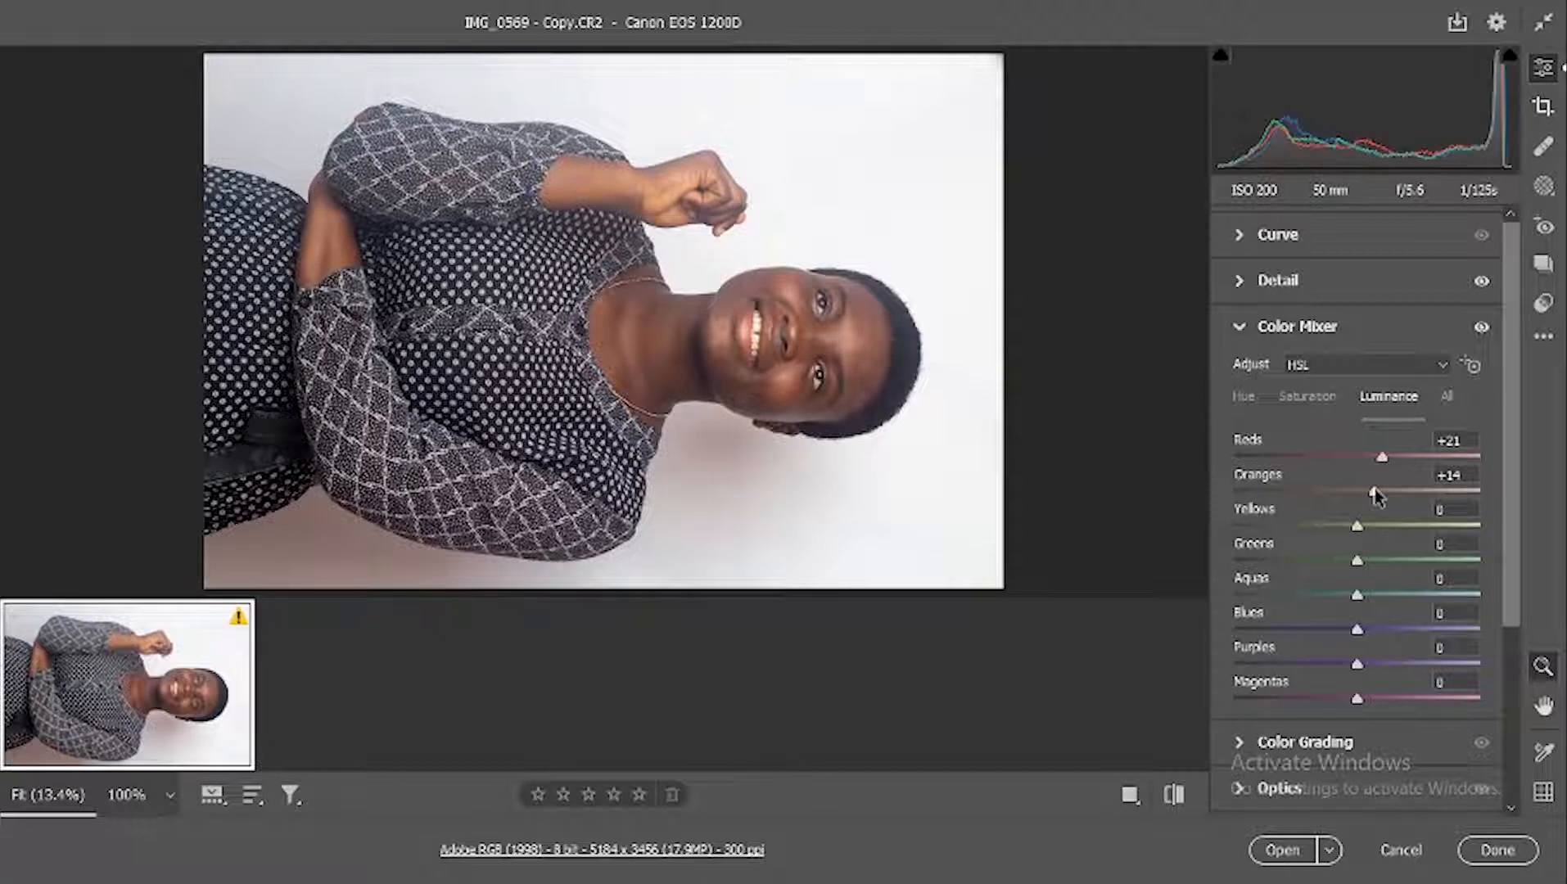
drag(1371, 489, 1382, 493)
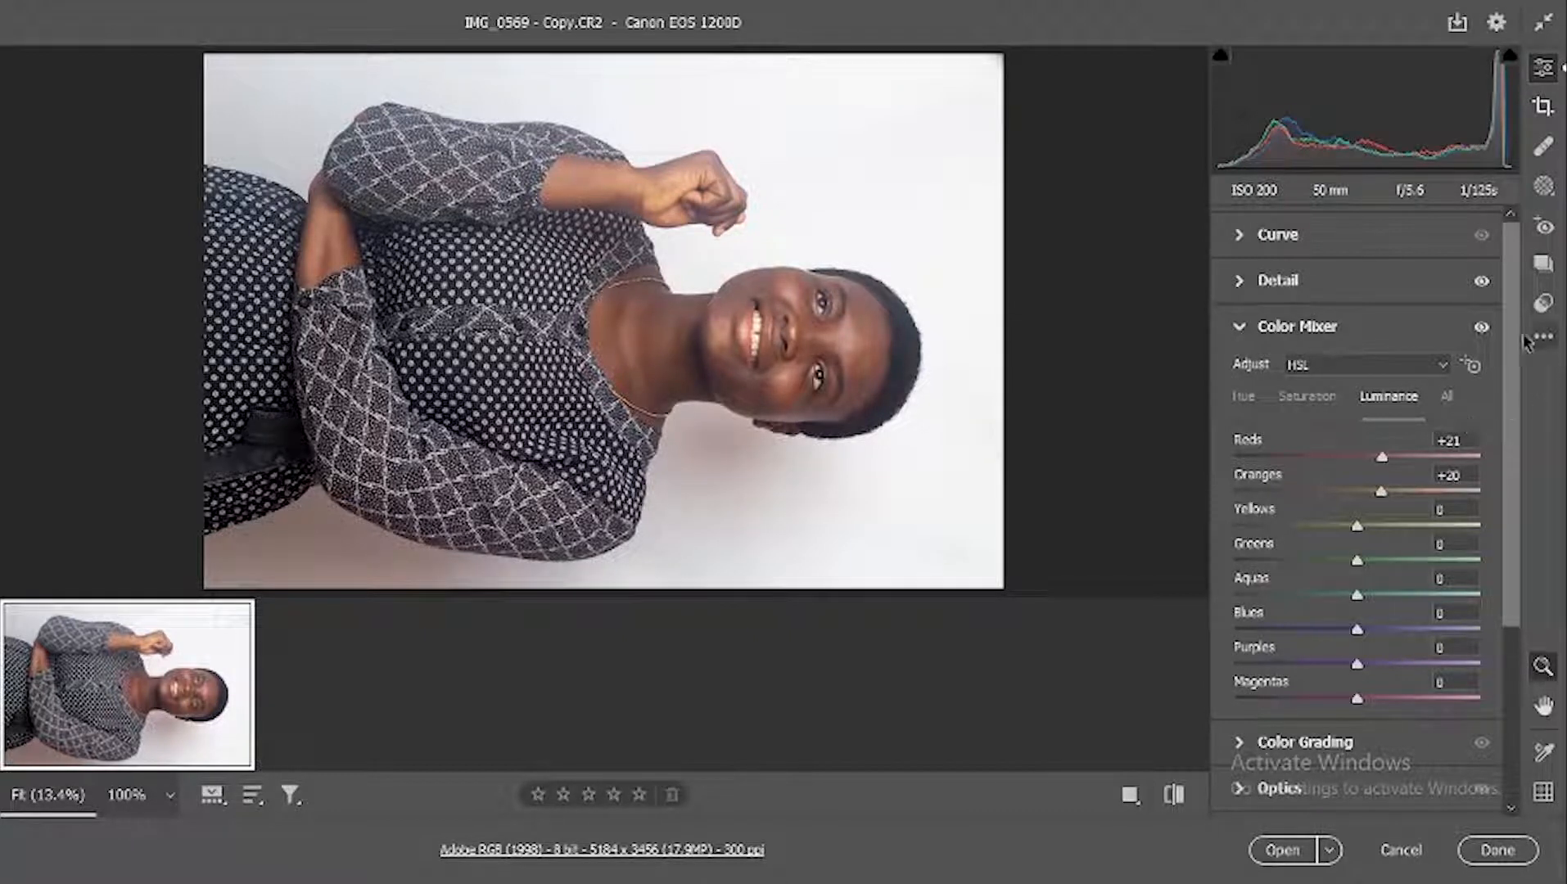
click(1481, 328)
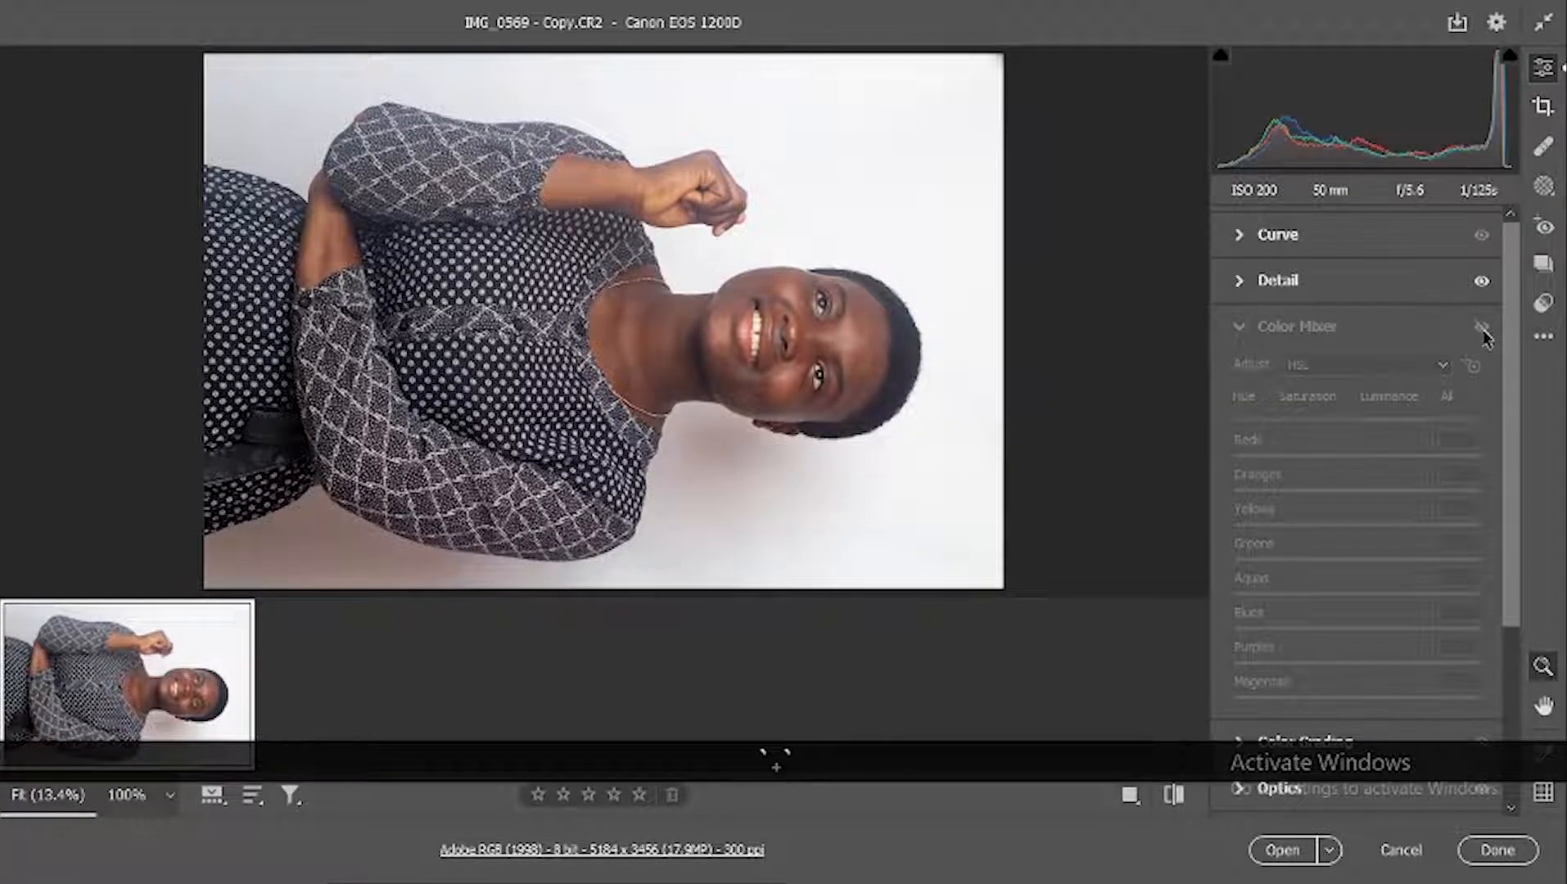
click(1482, 330)
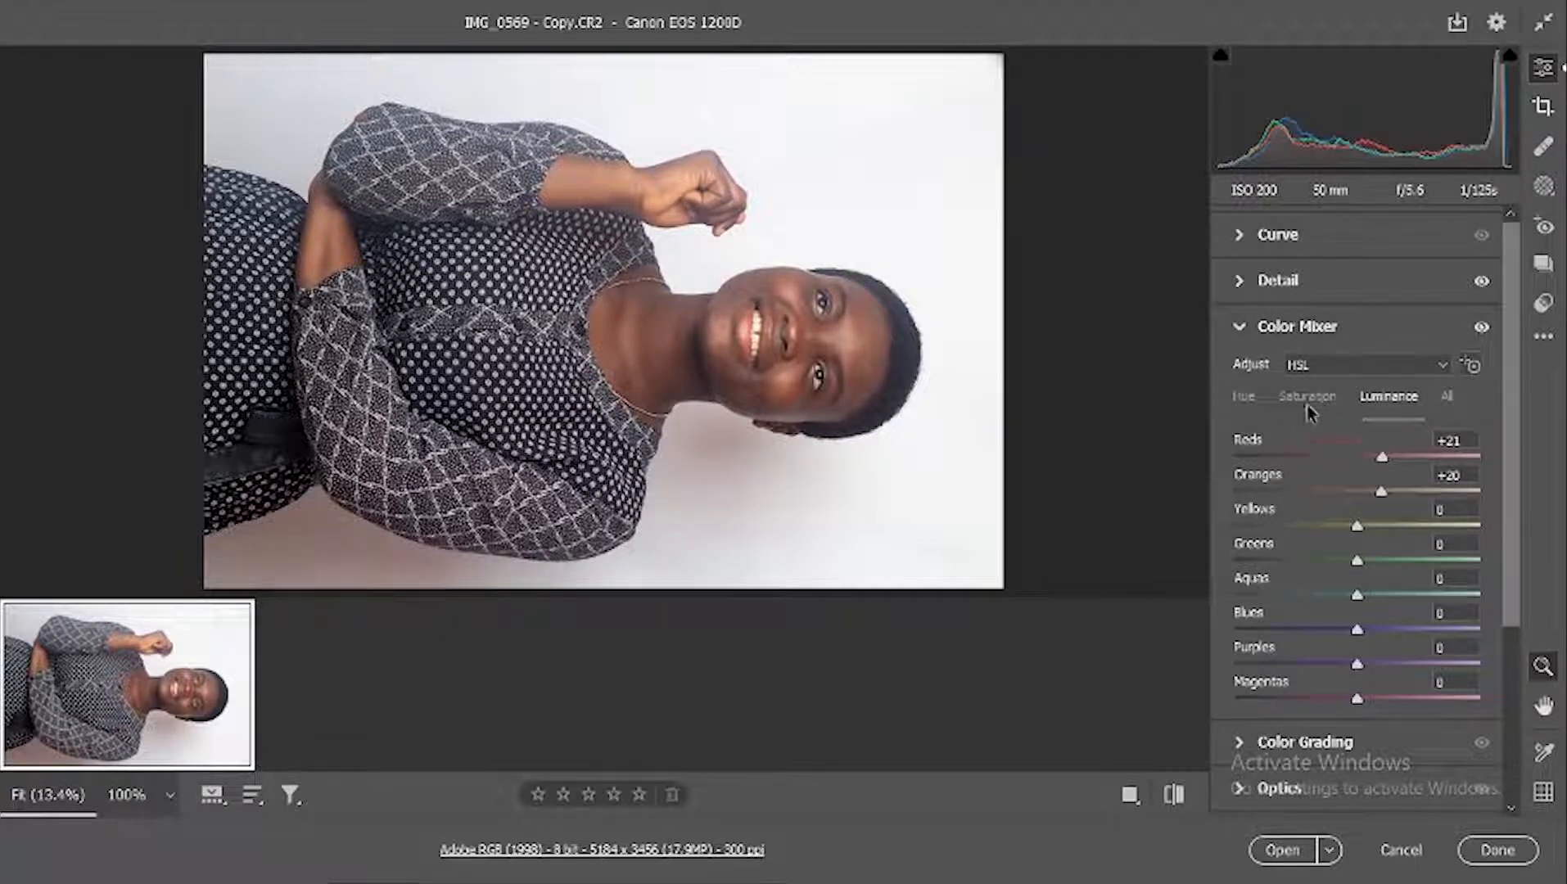
Step: Set the Calibration saturation of the Red, Green and Blue Primary to +10 each
scroll(1330, 471, down, 3)
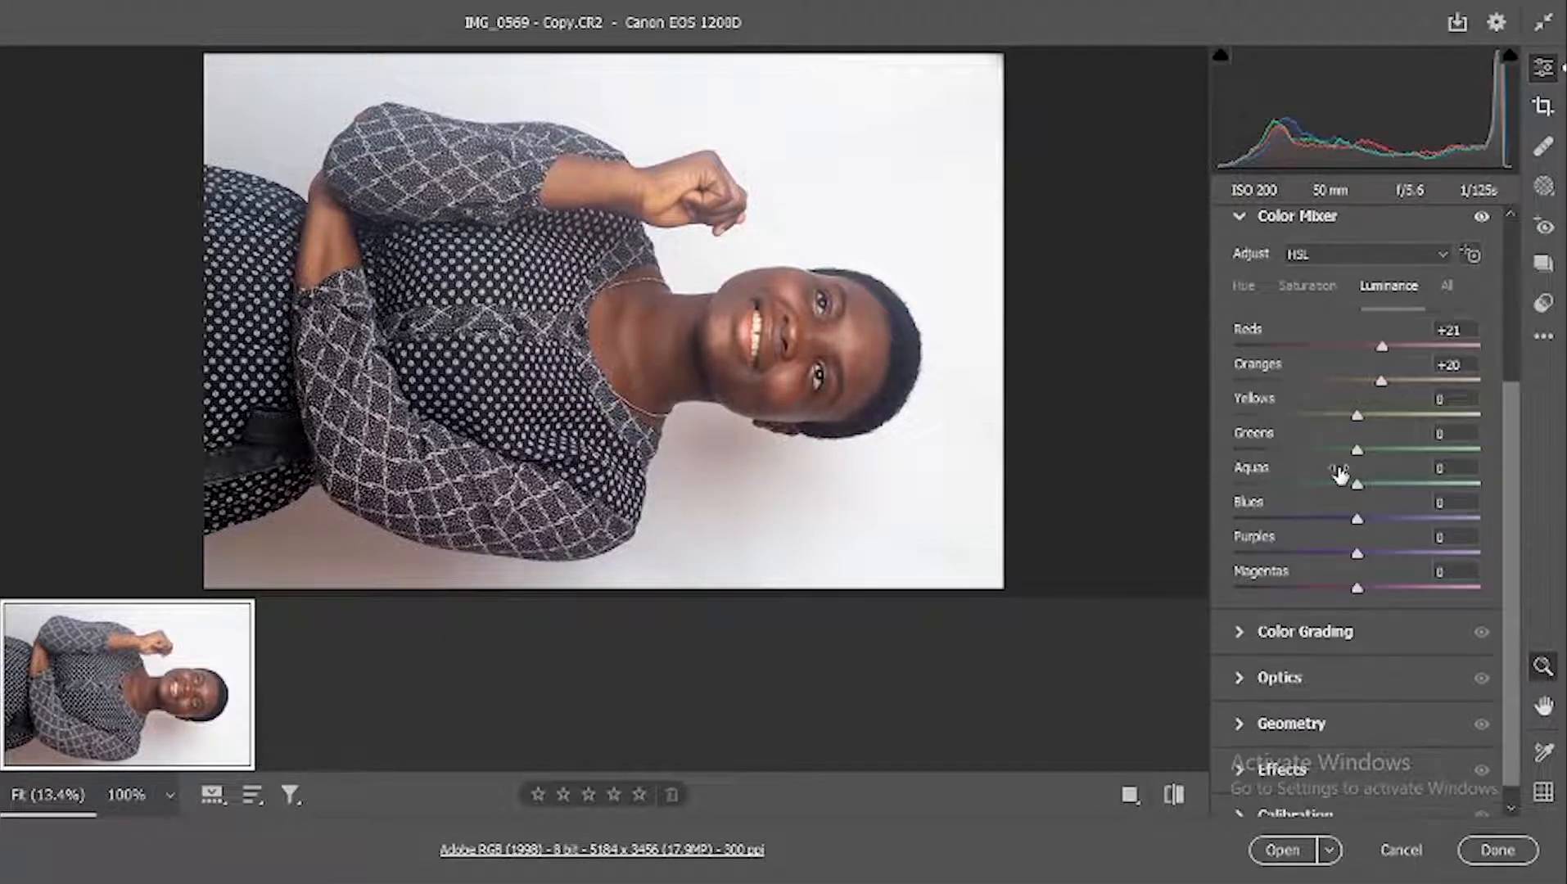
scroll(1339, 474, down, 1)
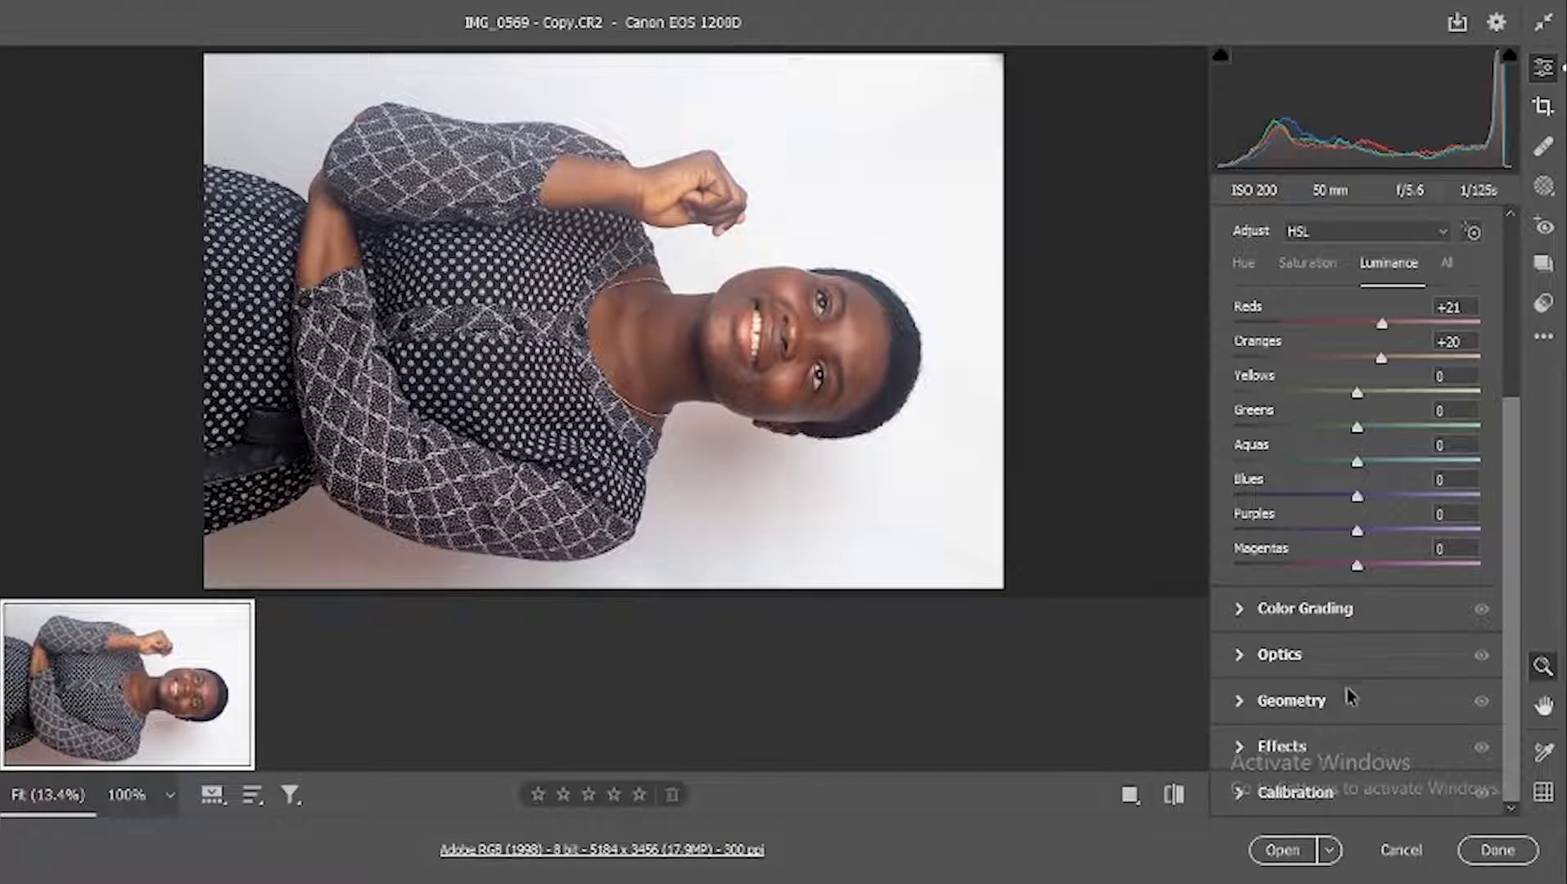
click(1308, 796)
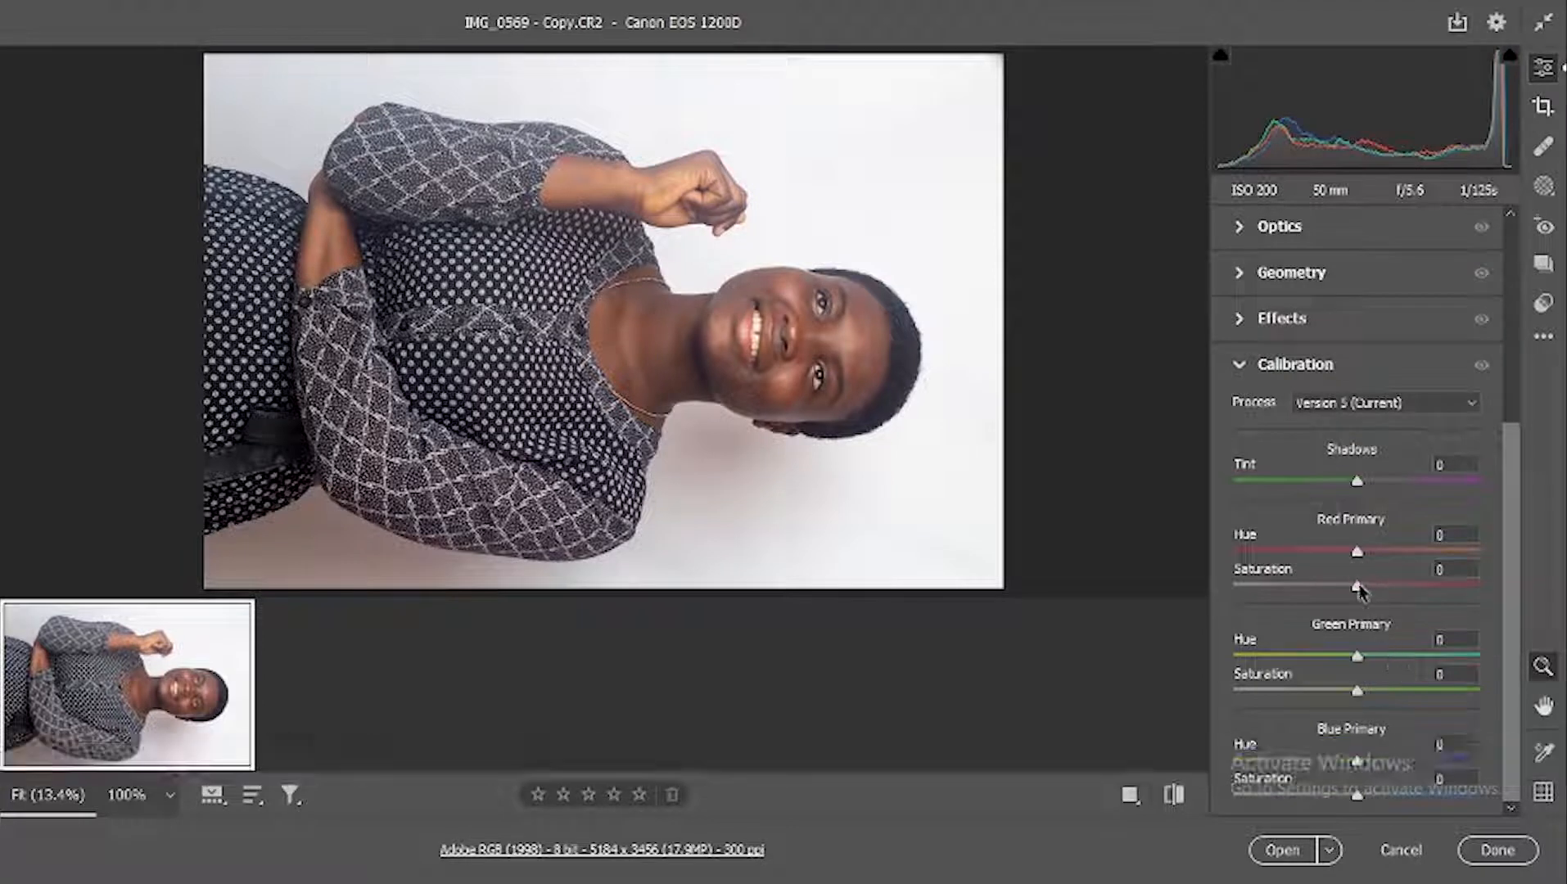
drag(1359, 586, 1368, 587)
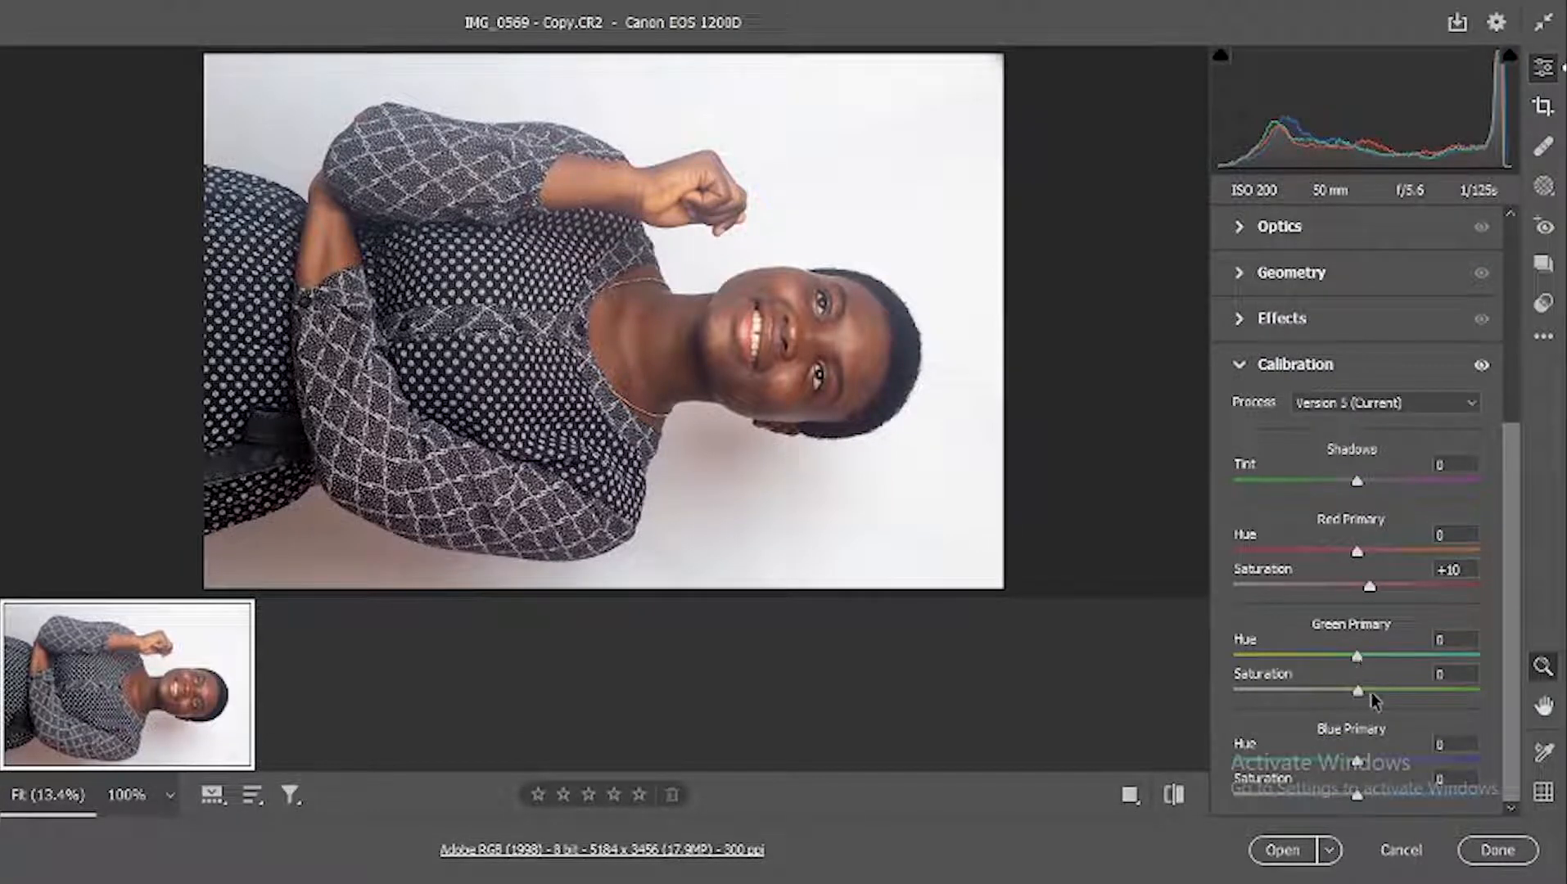
click(1371, 692)
drag(1359, 792, 1370, 794)
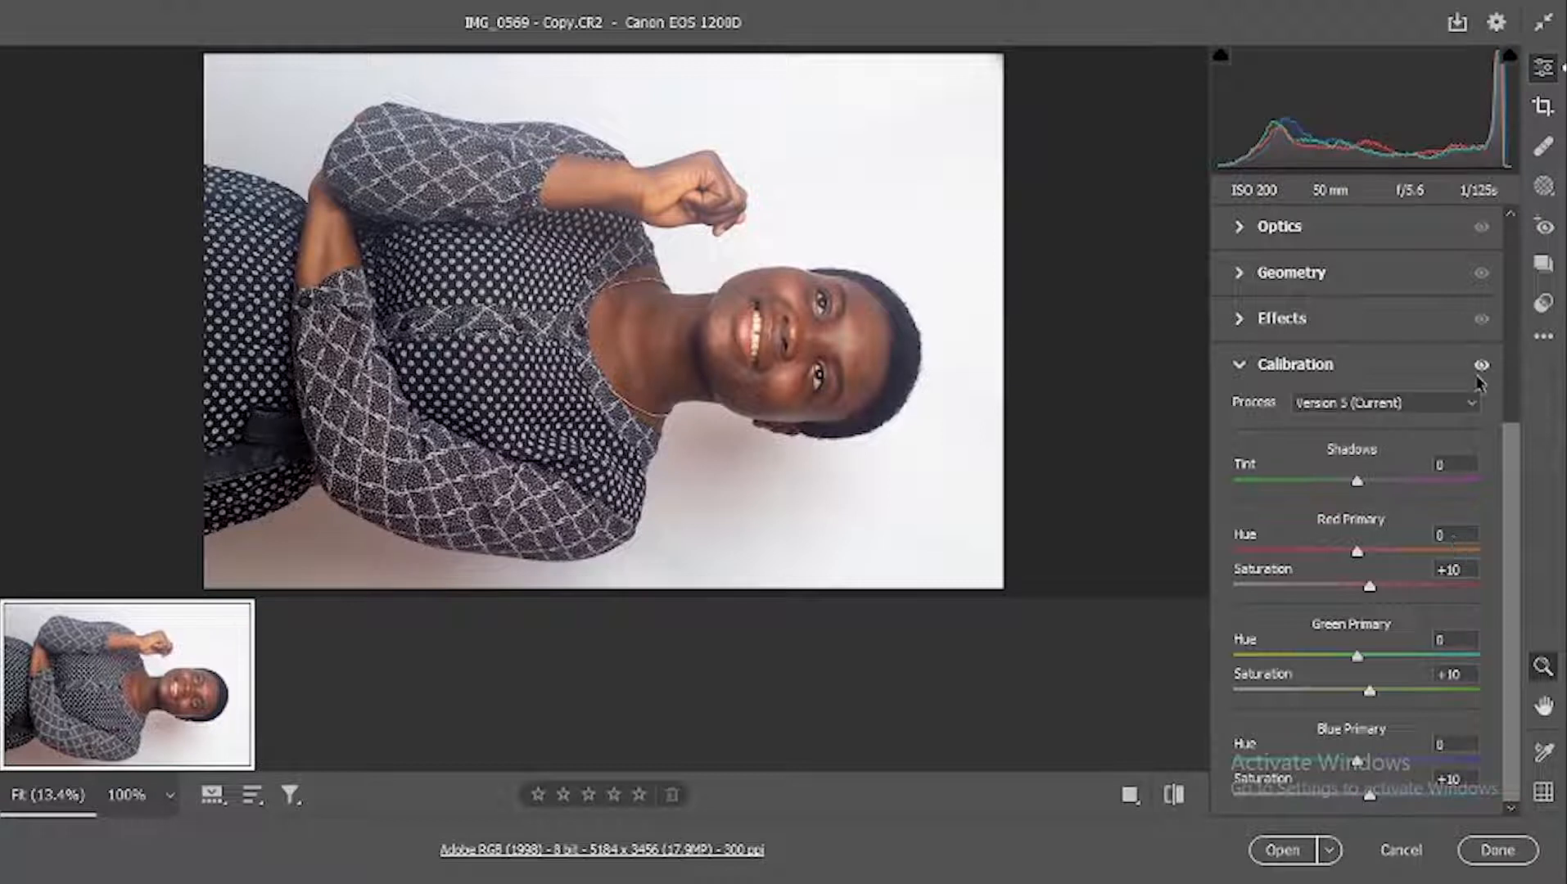
Step: Compare the photo without and with the Calibration changes, and against the original default settings
click(1480, 366)
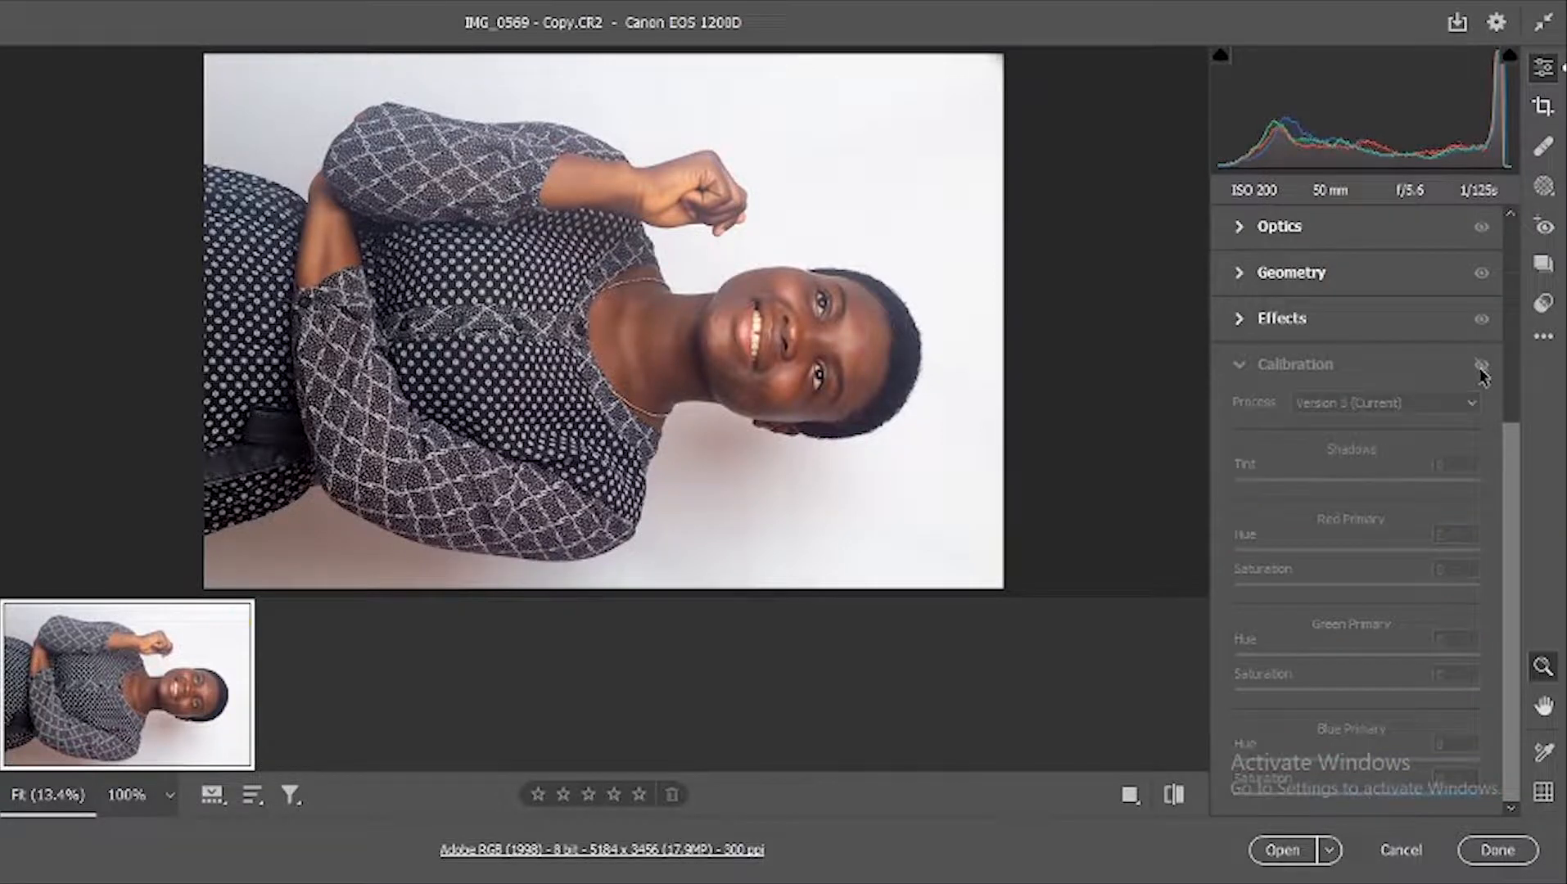
click(1481, 366)
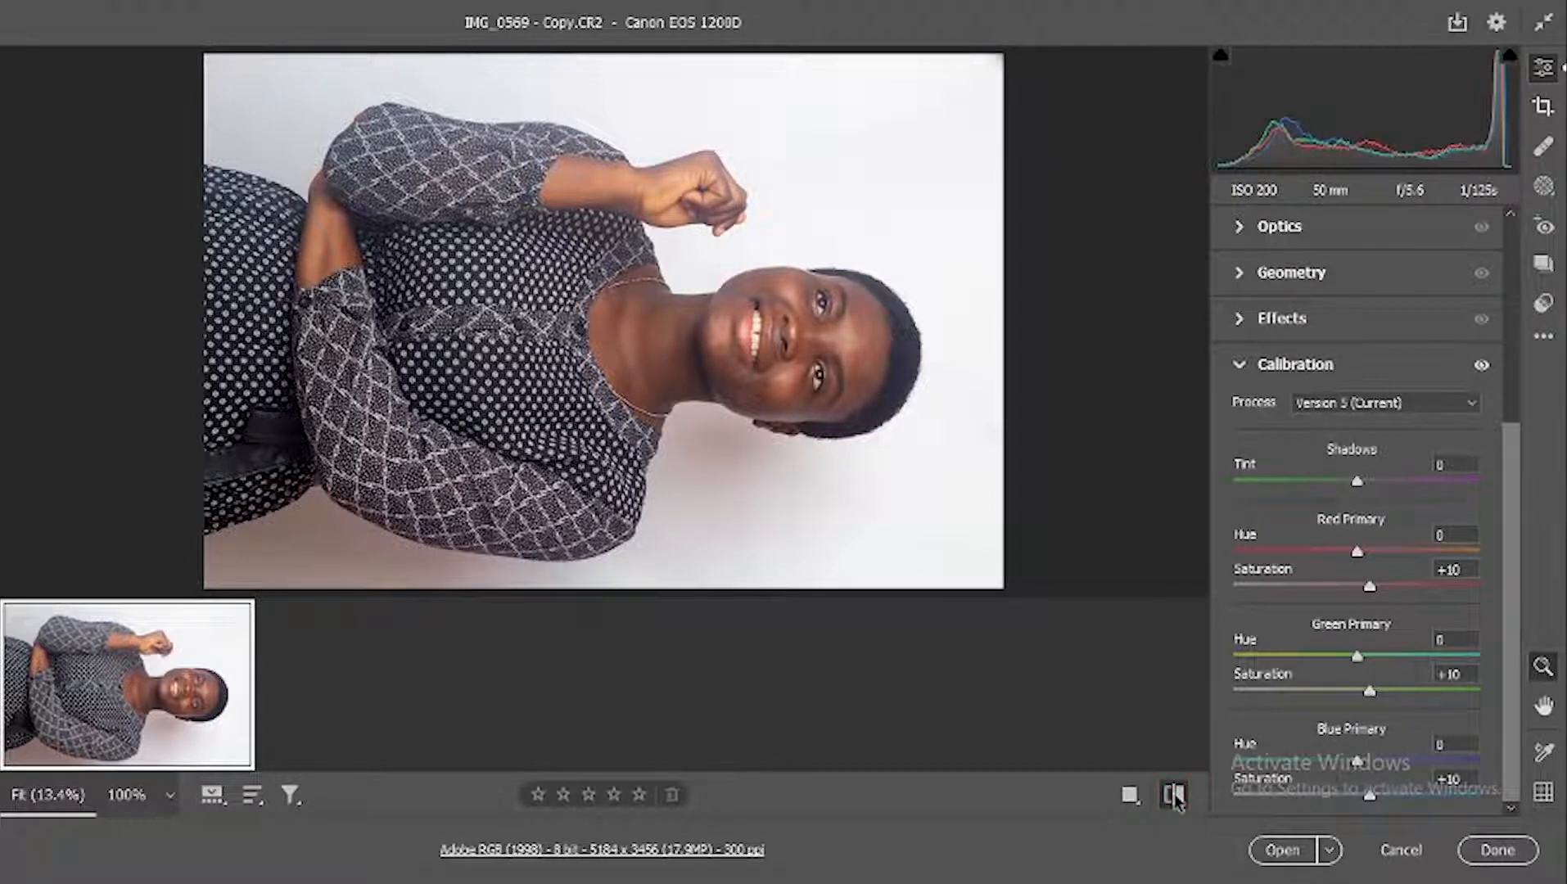
click(1174, 795)
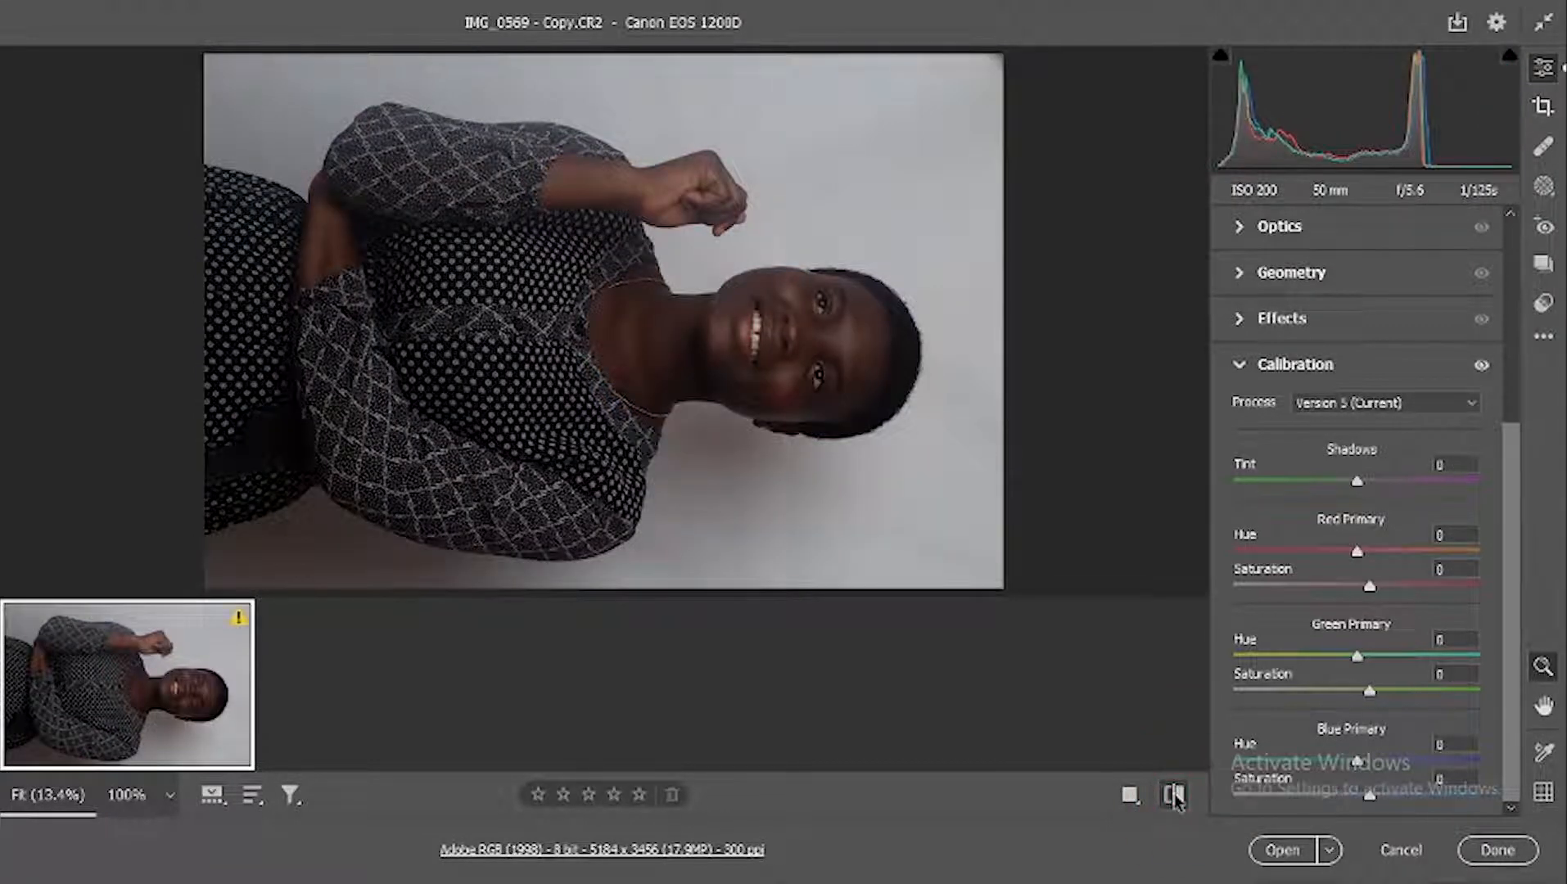
click(1173, 796)
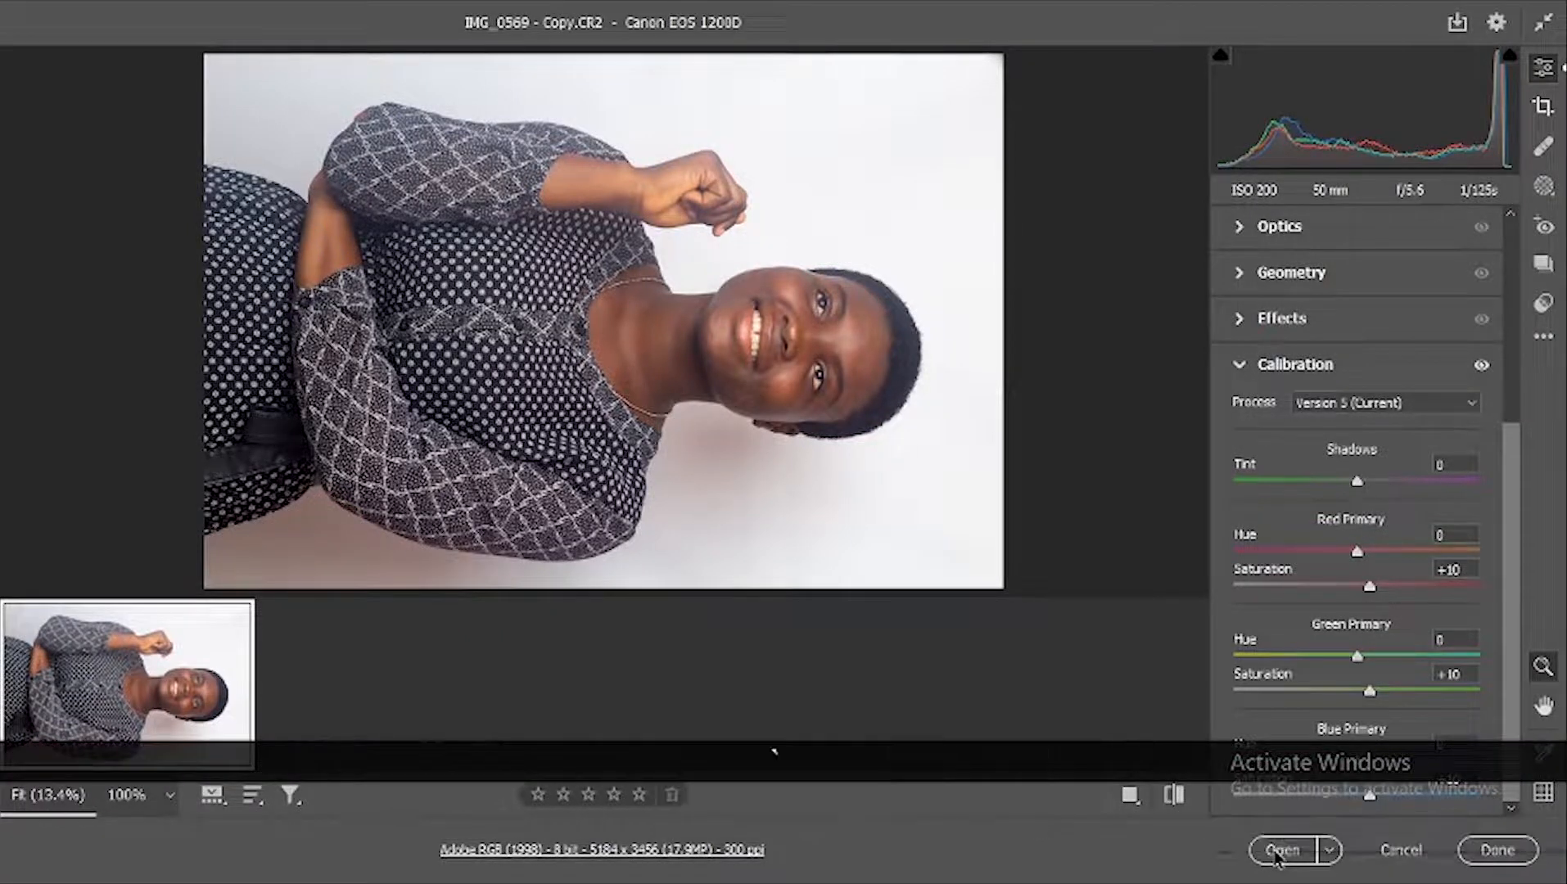
Step: Open the corrected photo in Photoshop and rotate the image 90° counter clockwise, fitting it to the view
click(1279, 851)
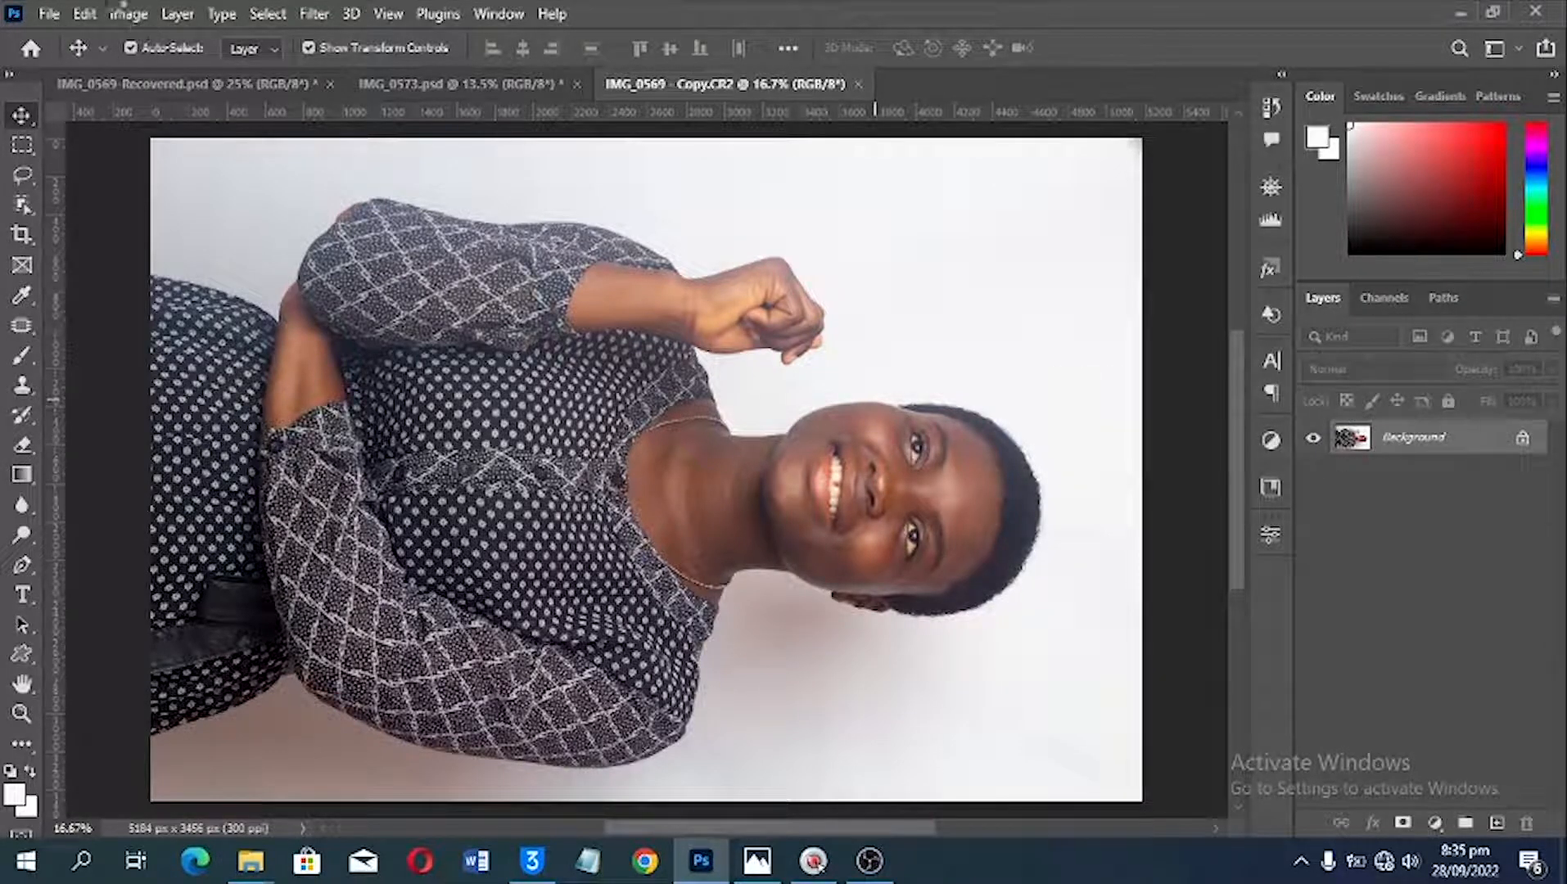
click(129, 14)
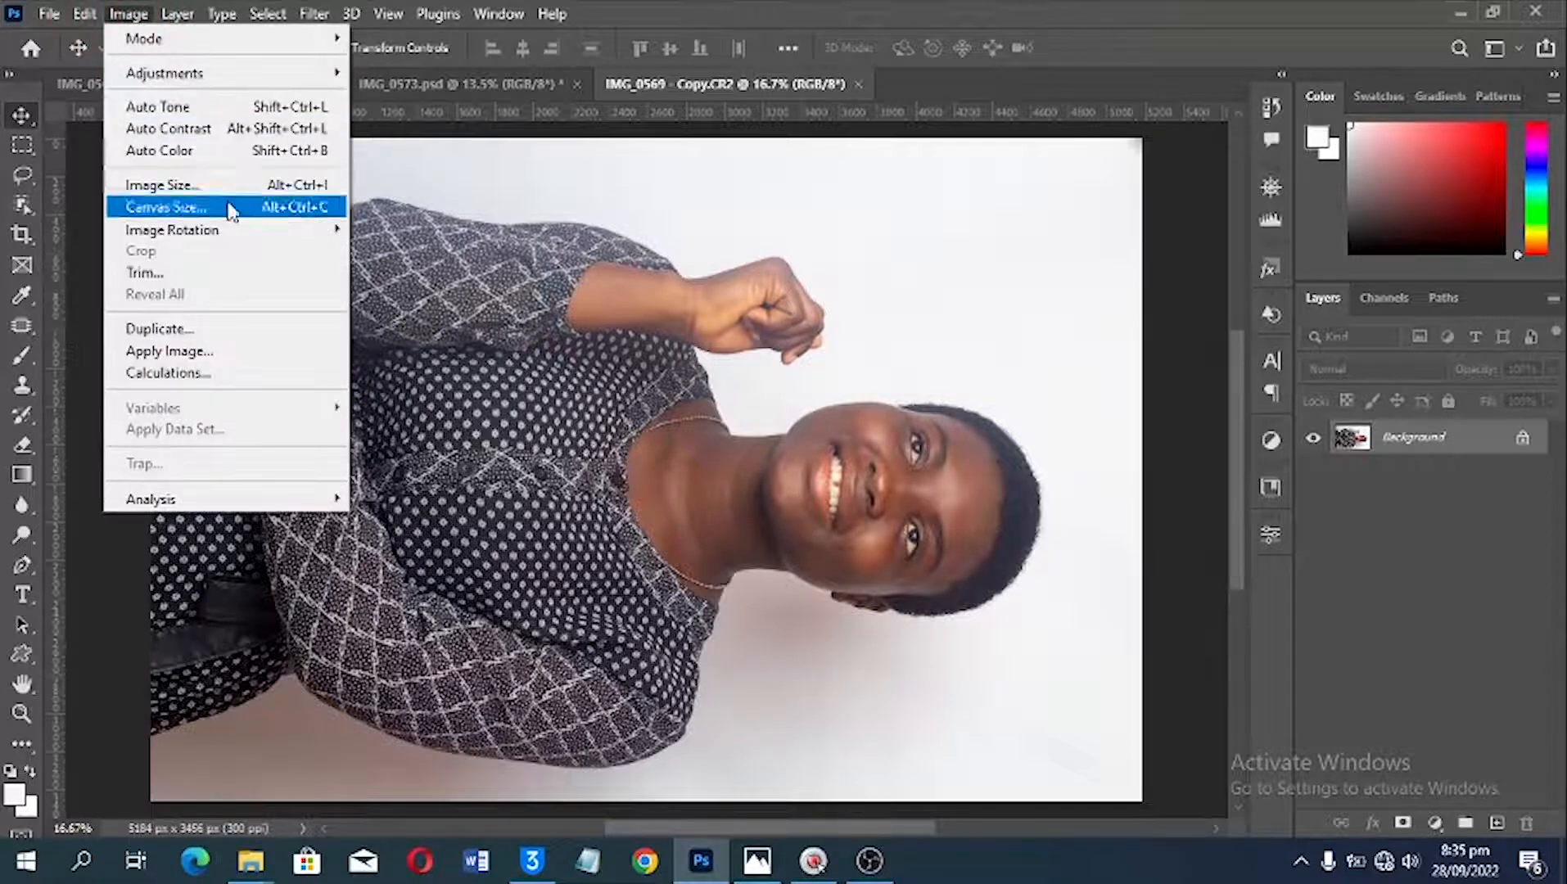
mouse_move(227, 237)
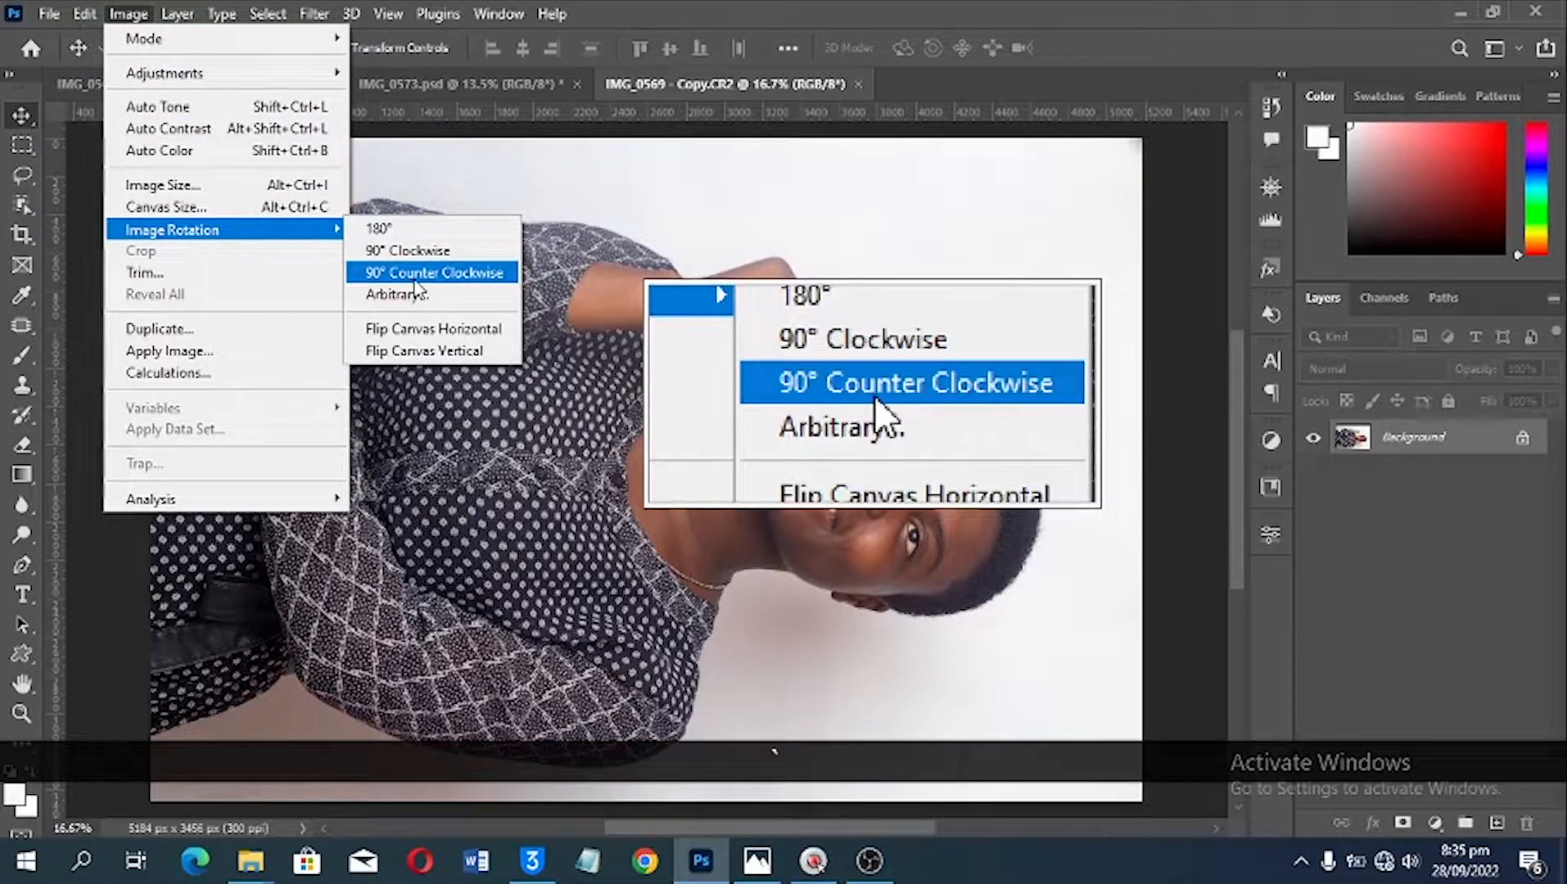
click(415, 278)
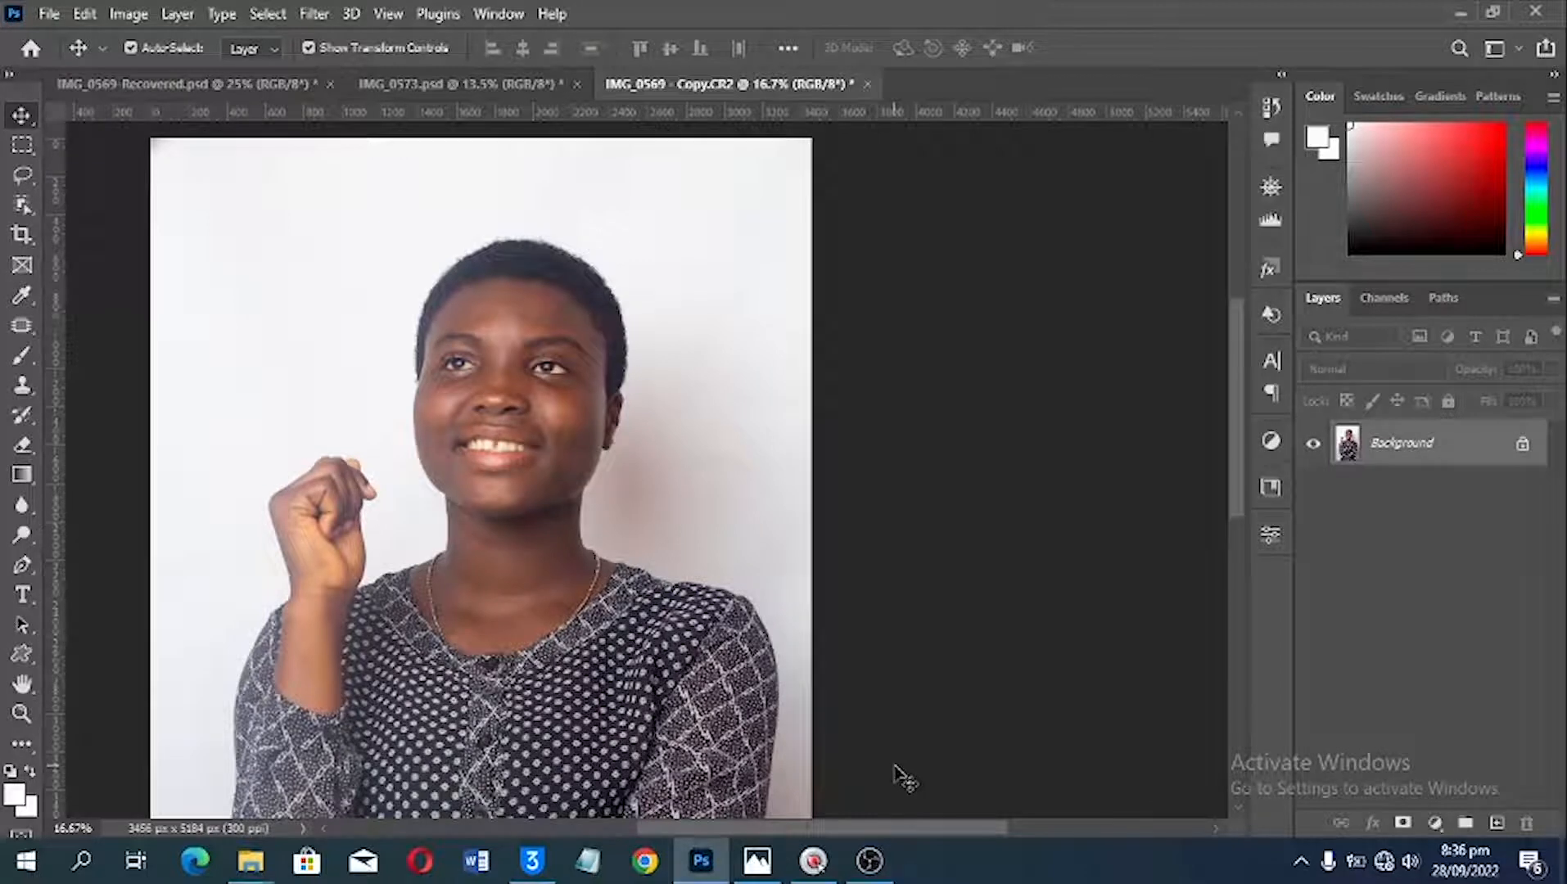
key(ctrl+0)
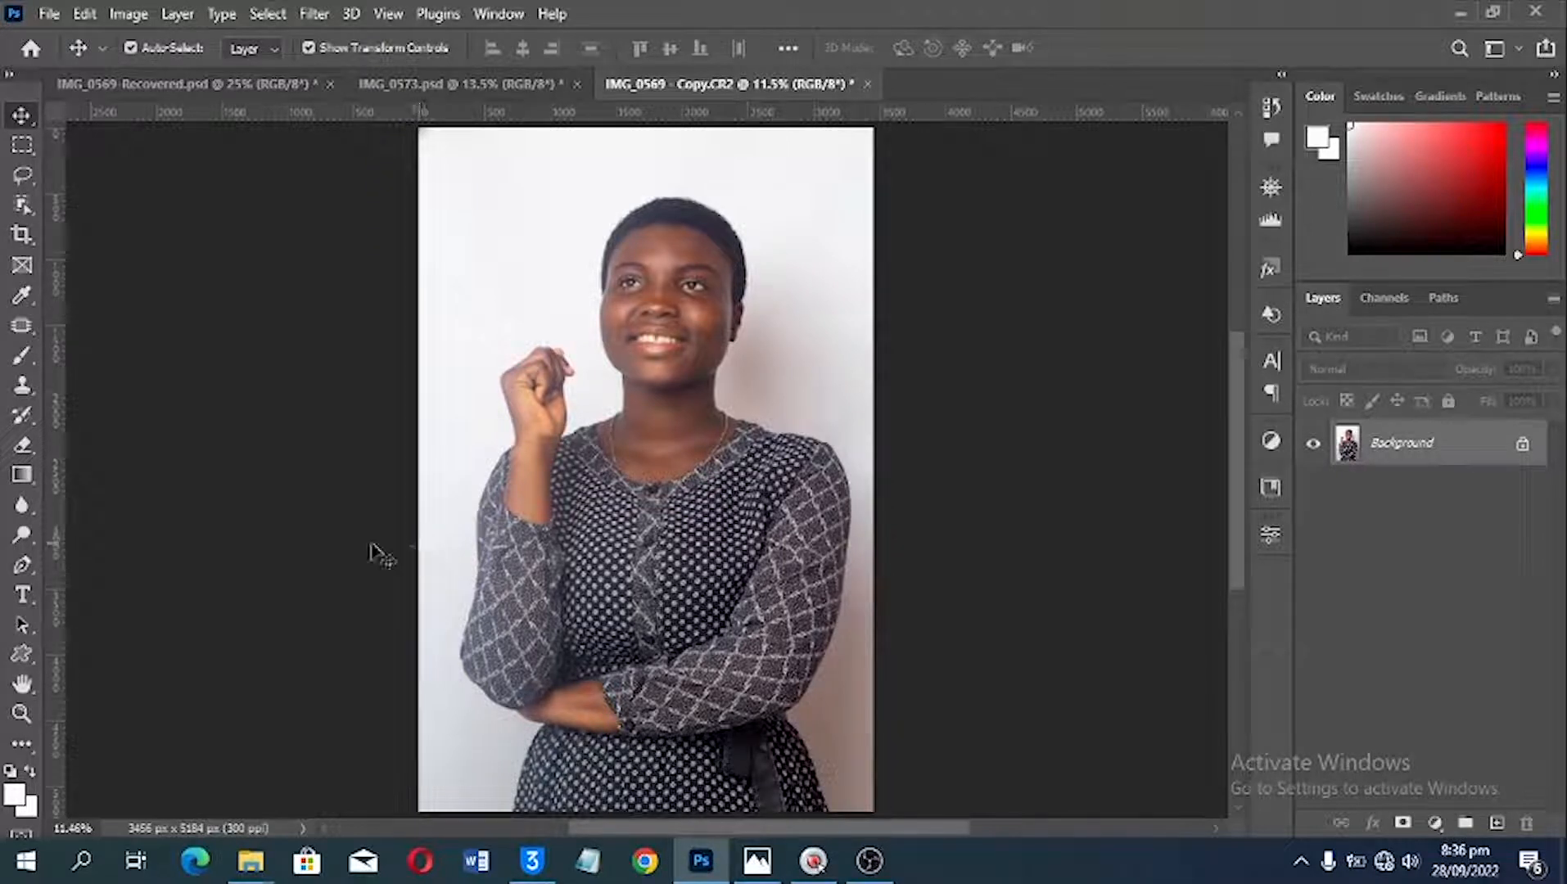
Step: Start cropping the portrait with the aspect ratio preset 5 : 7
key(c)
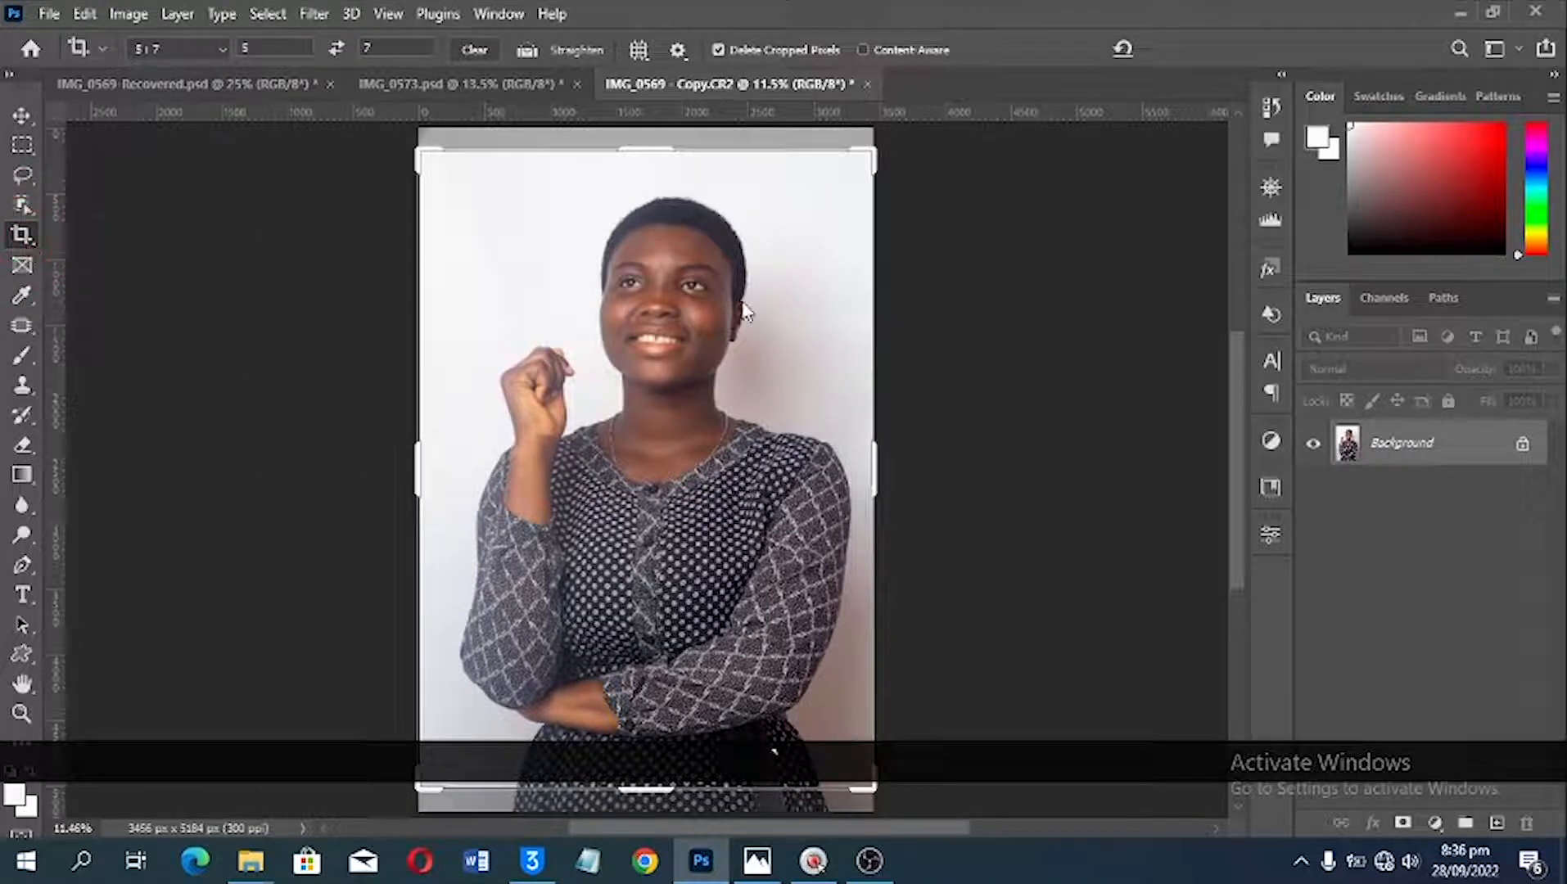
click(772, 288)
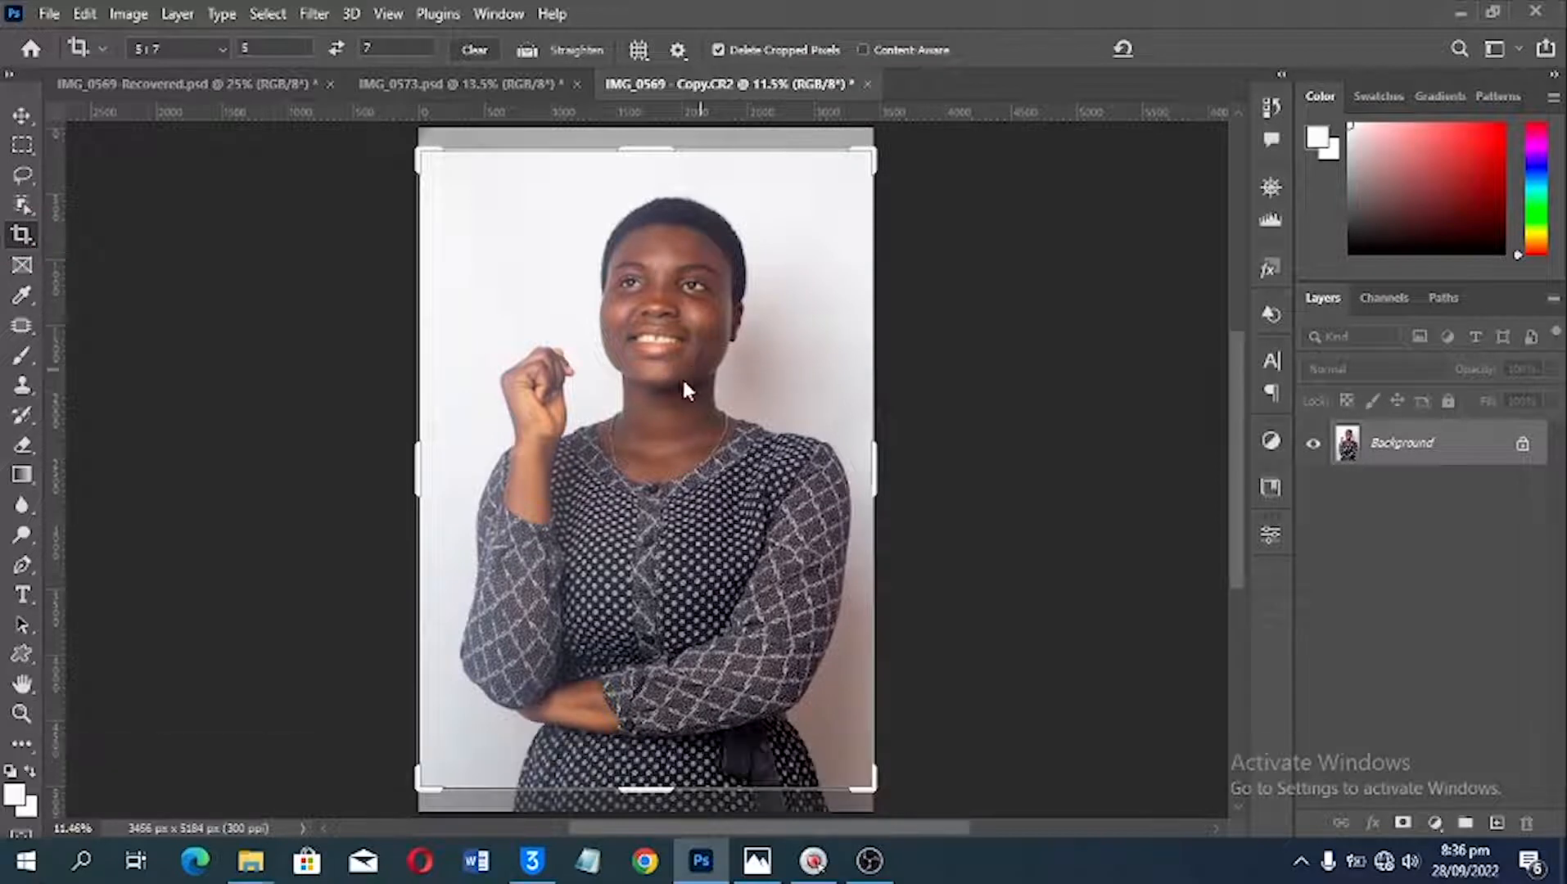
click(689, 349)
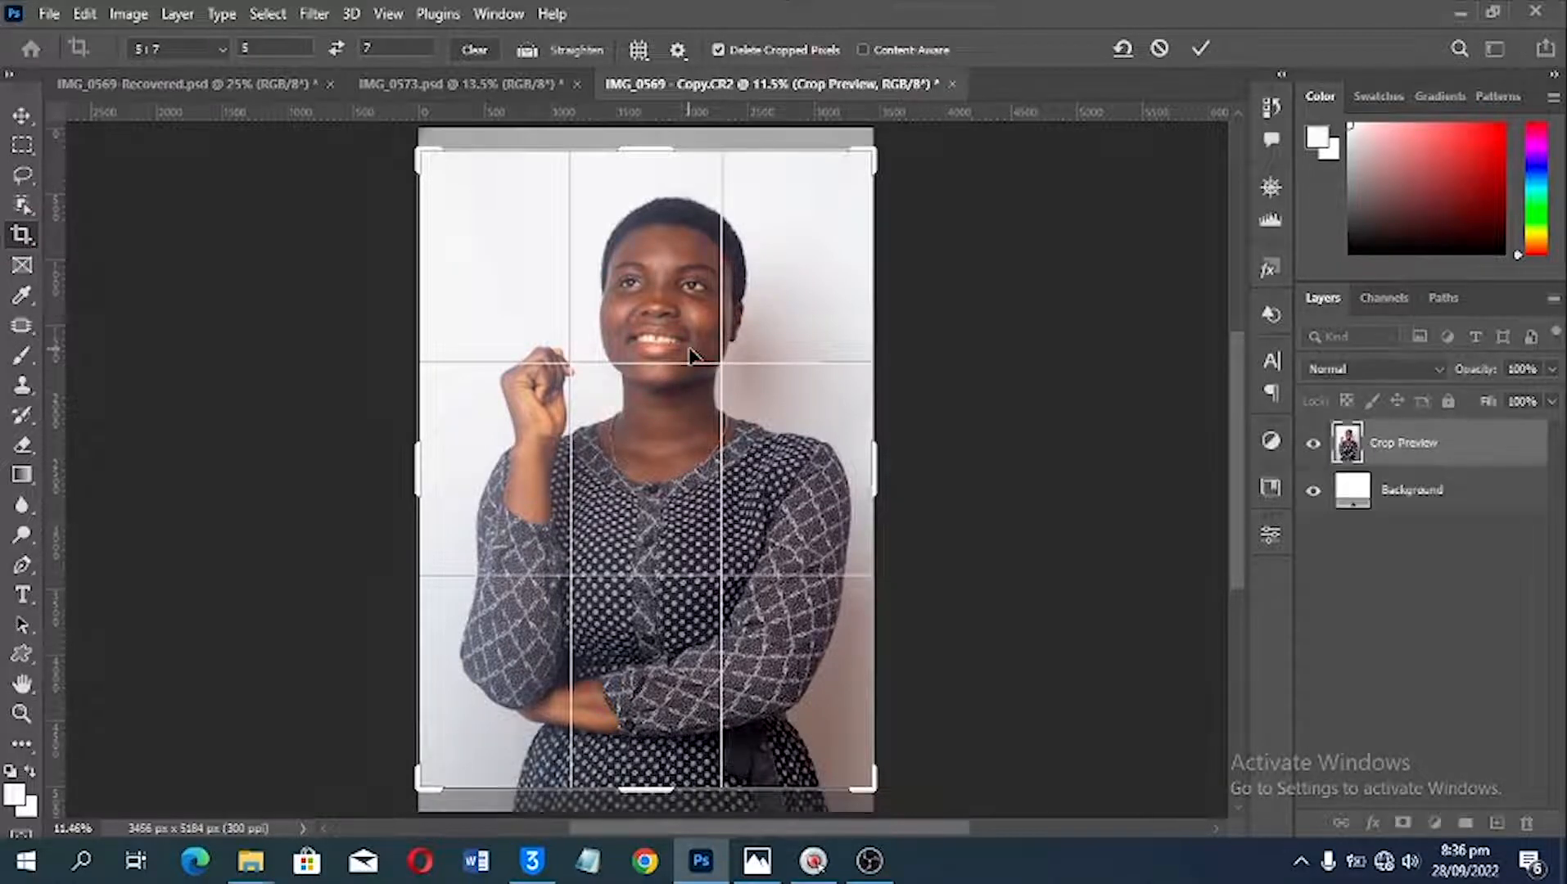
click(179, 49)
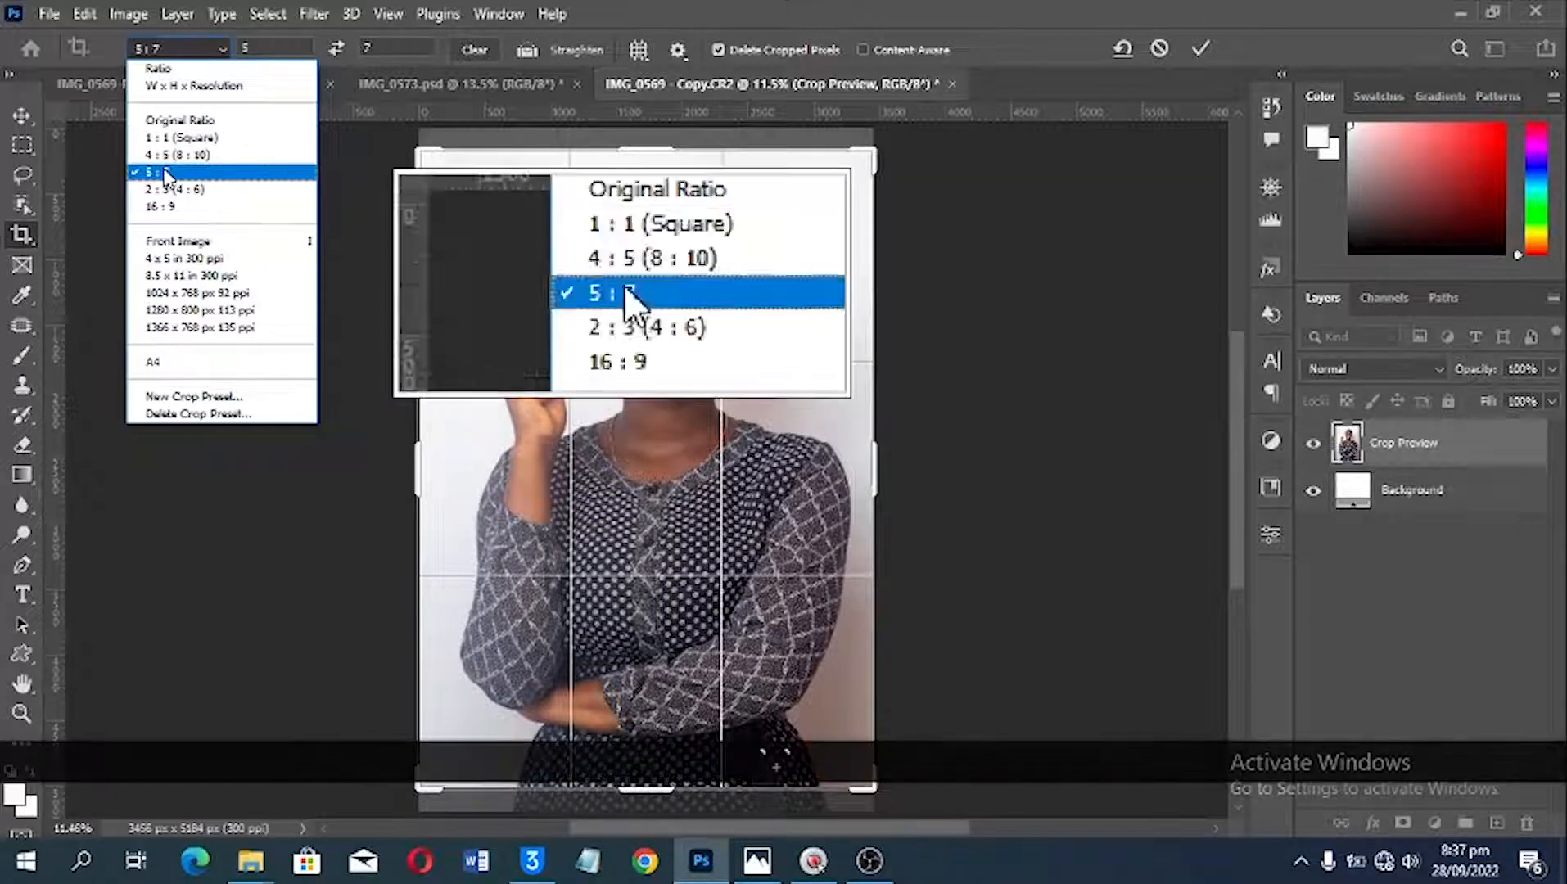
click(163, 46)
click(164, 49)
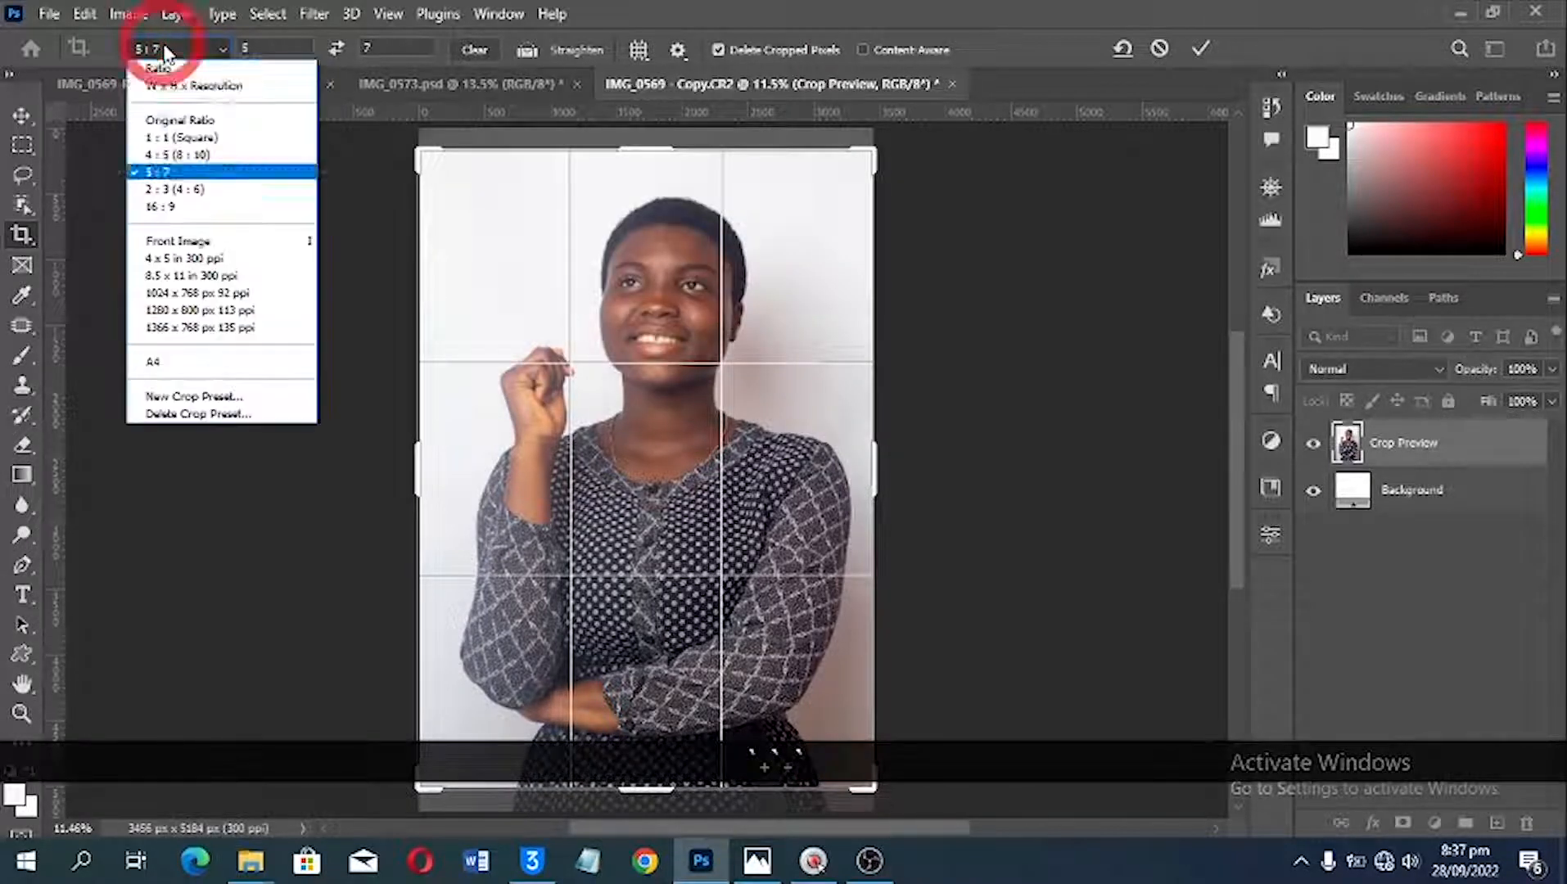
click(174, 172)
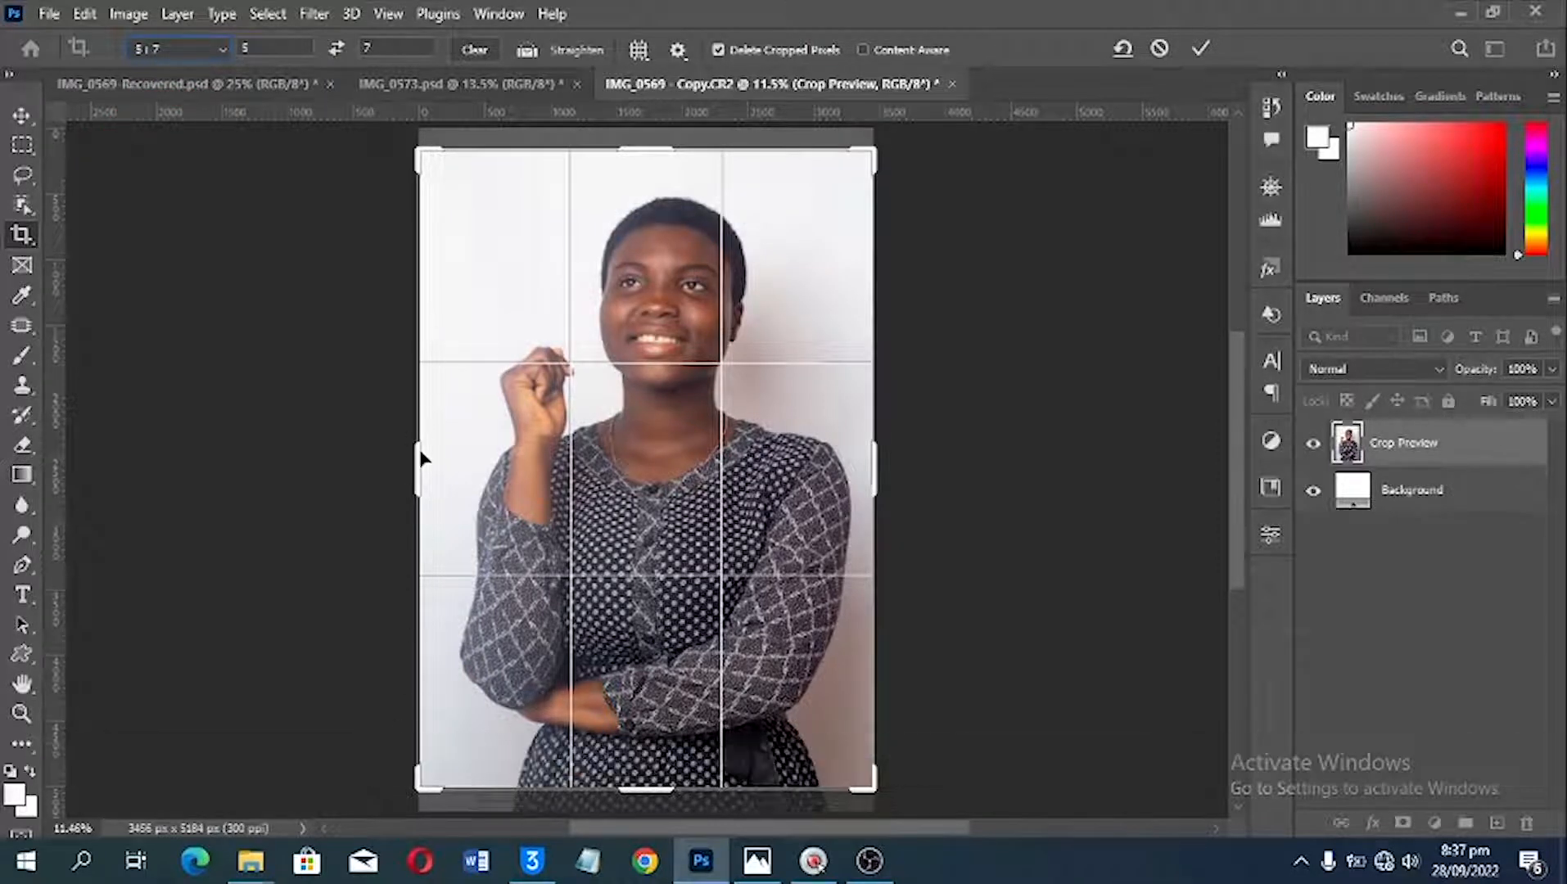
Step: Tighten the crop around the woman from above her head to just below her folded arm, and apply it at about 3181 x 4452 px
mouse_move(419, 463)
mouse_down()
mouse_move(427, 442)
mouse_move(427, 475)
mouse_up()
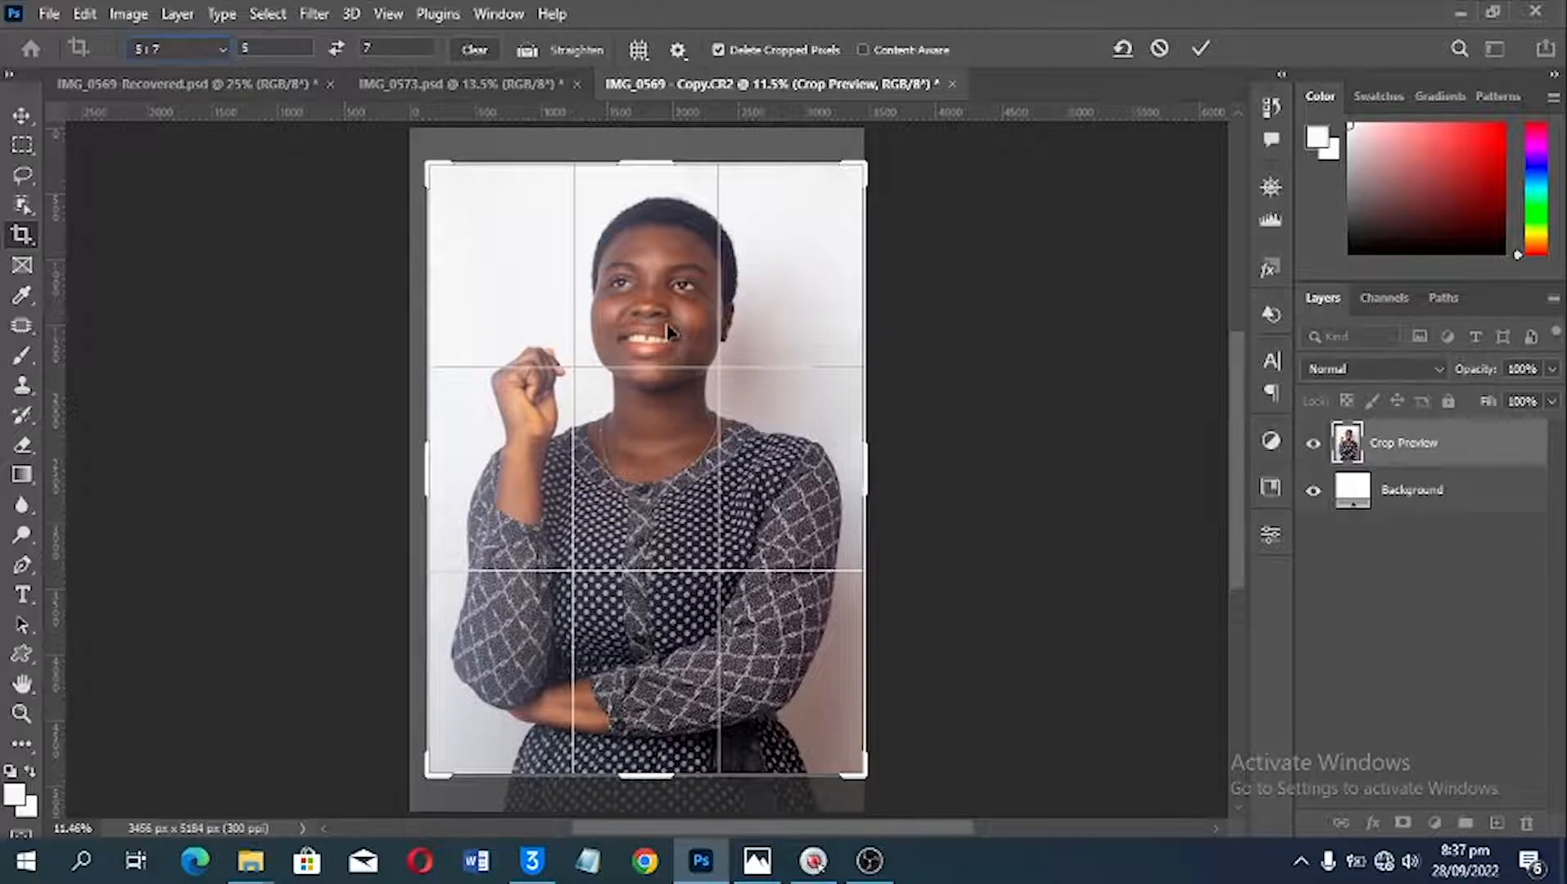
drag(663, 329, 667, 349)
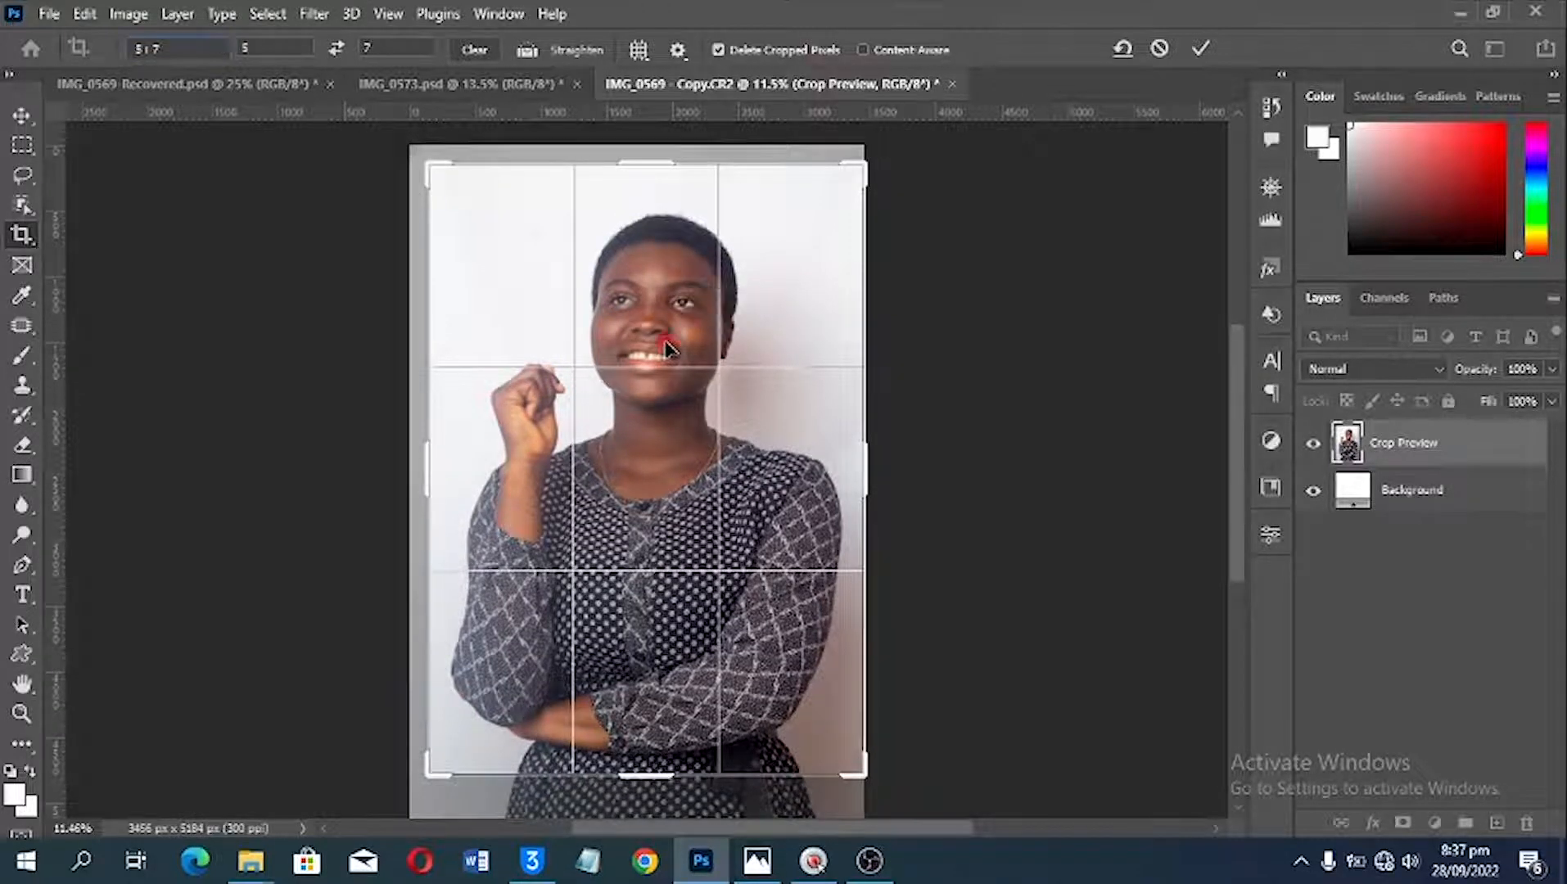
drag(860, 775, 856, 765)
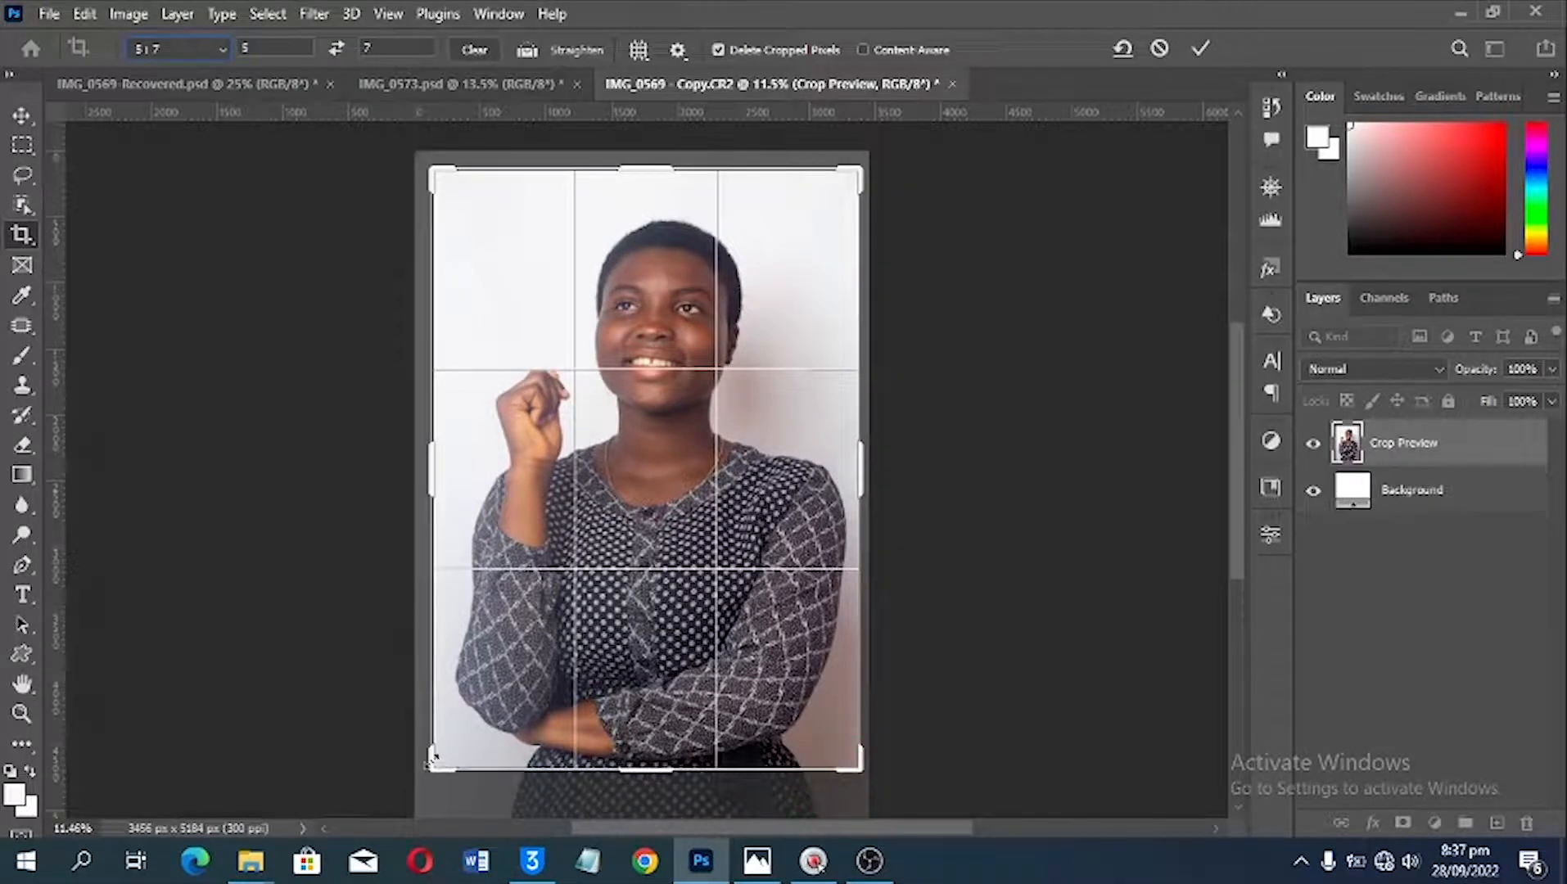
drag(432, 762, 433, 762)
drag(437, 460, 434, 457)
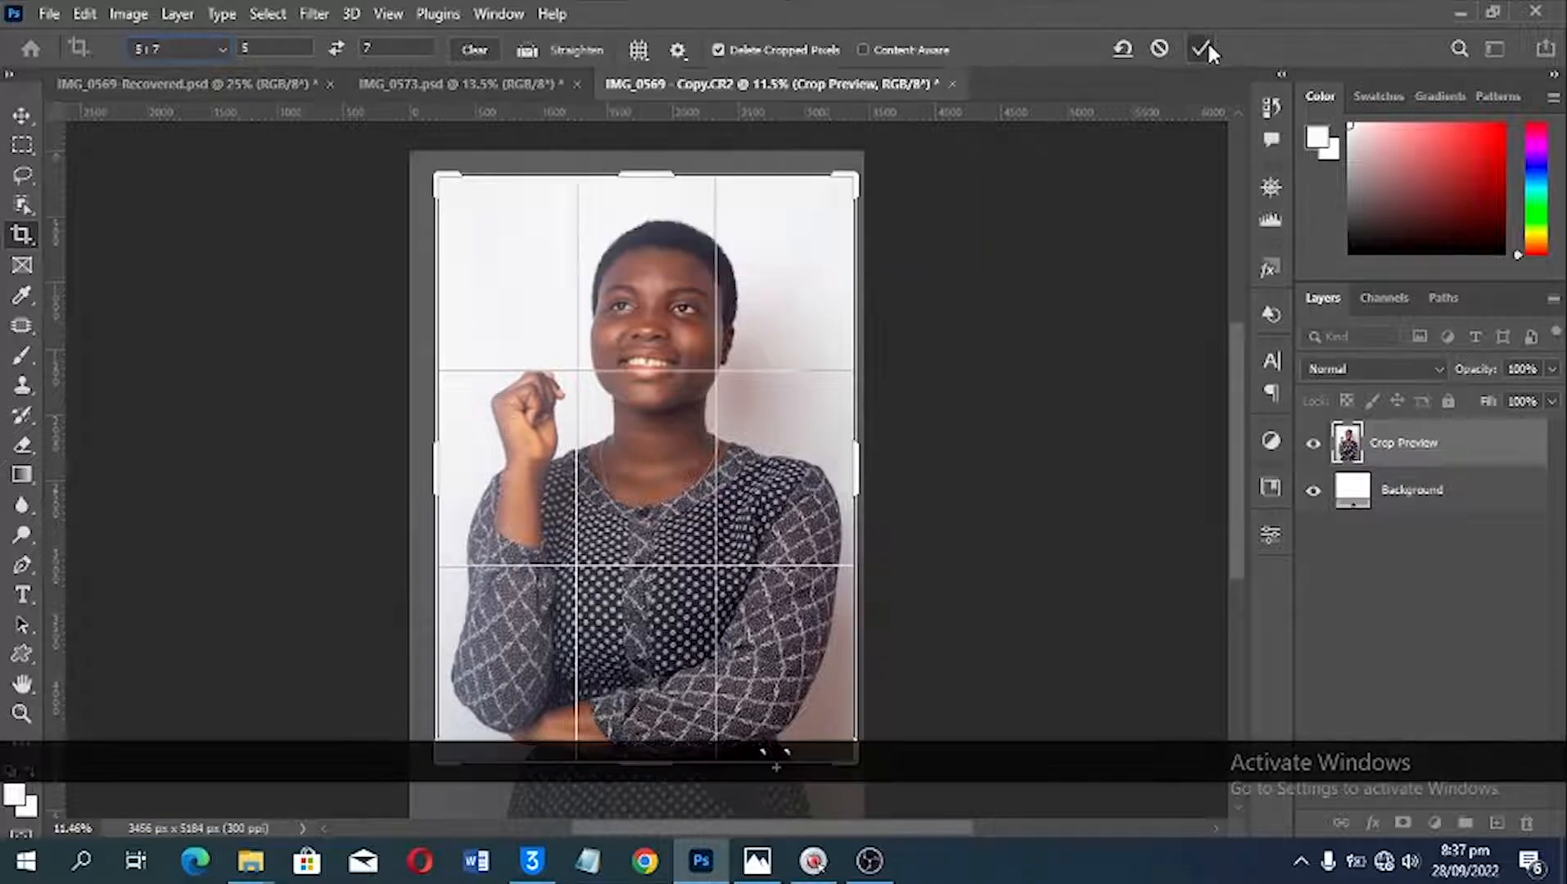
click(1207, 48)
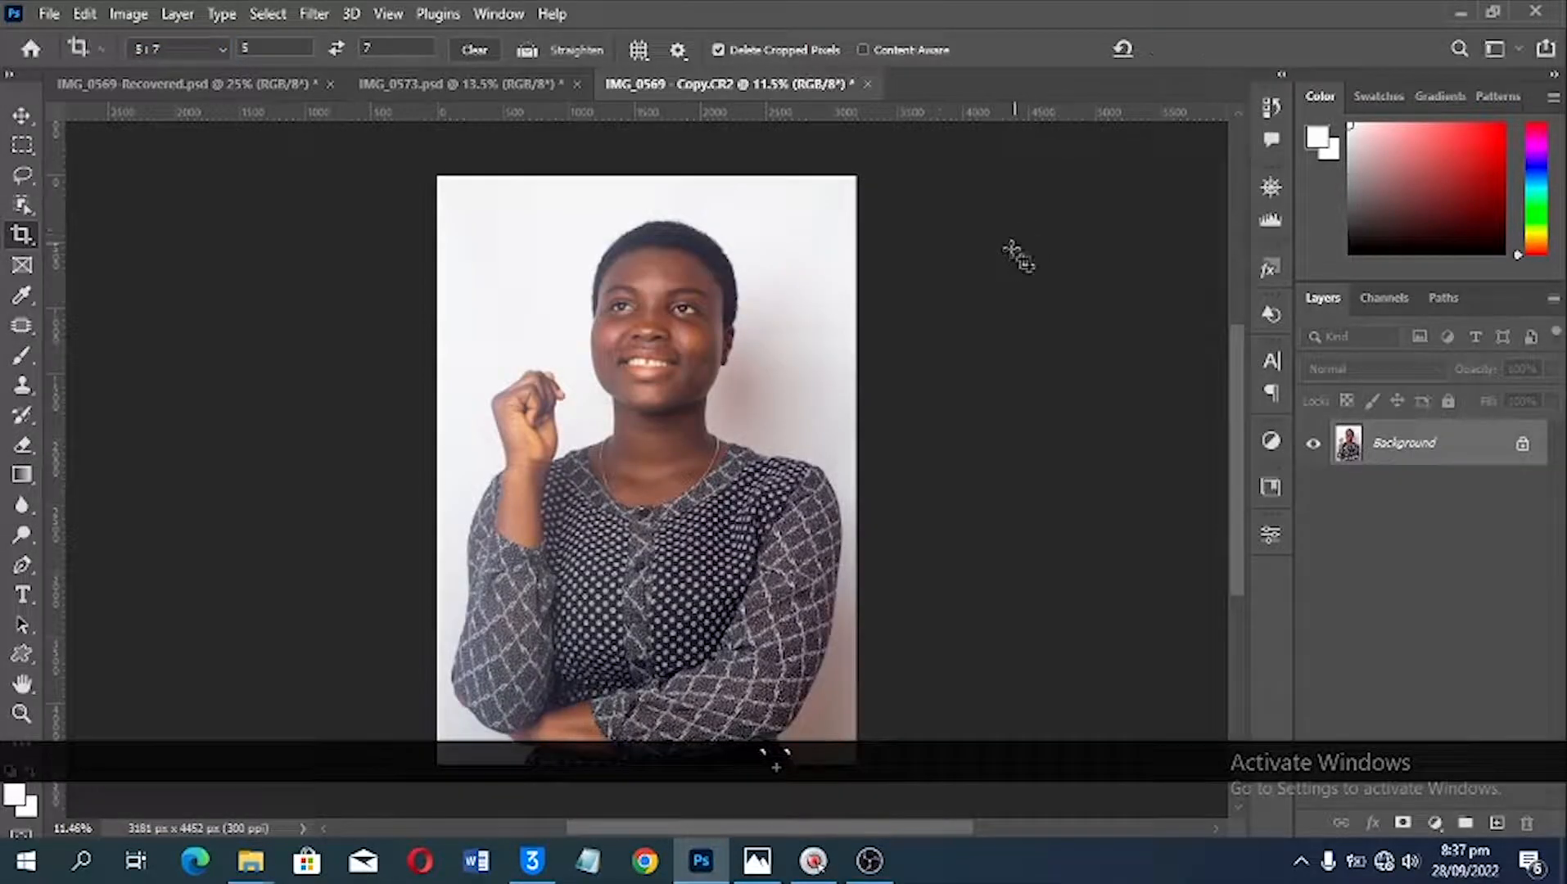
key(v)
key(ctrl+0)
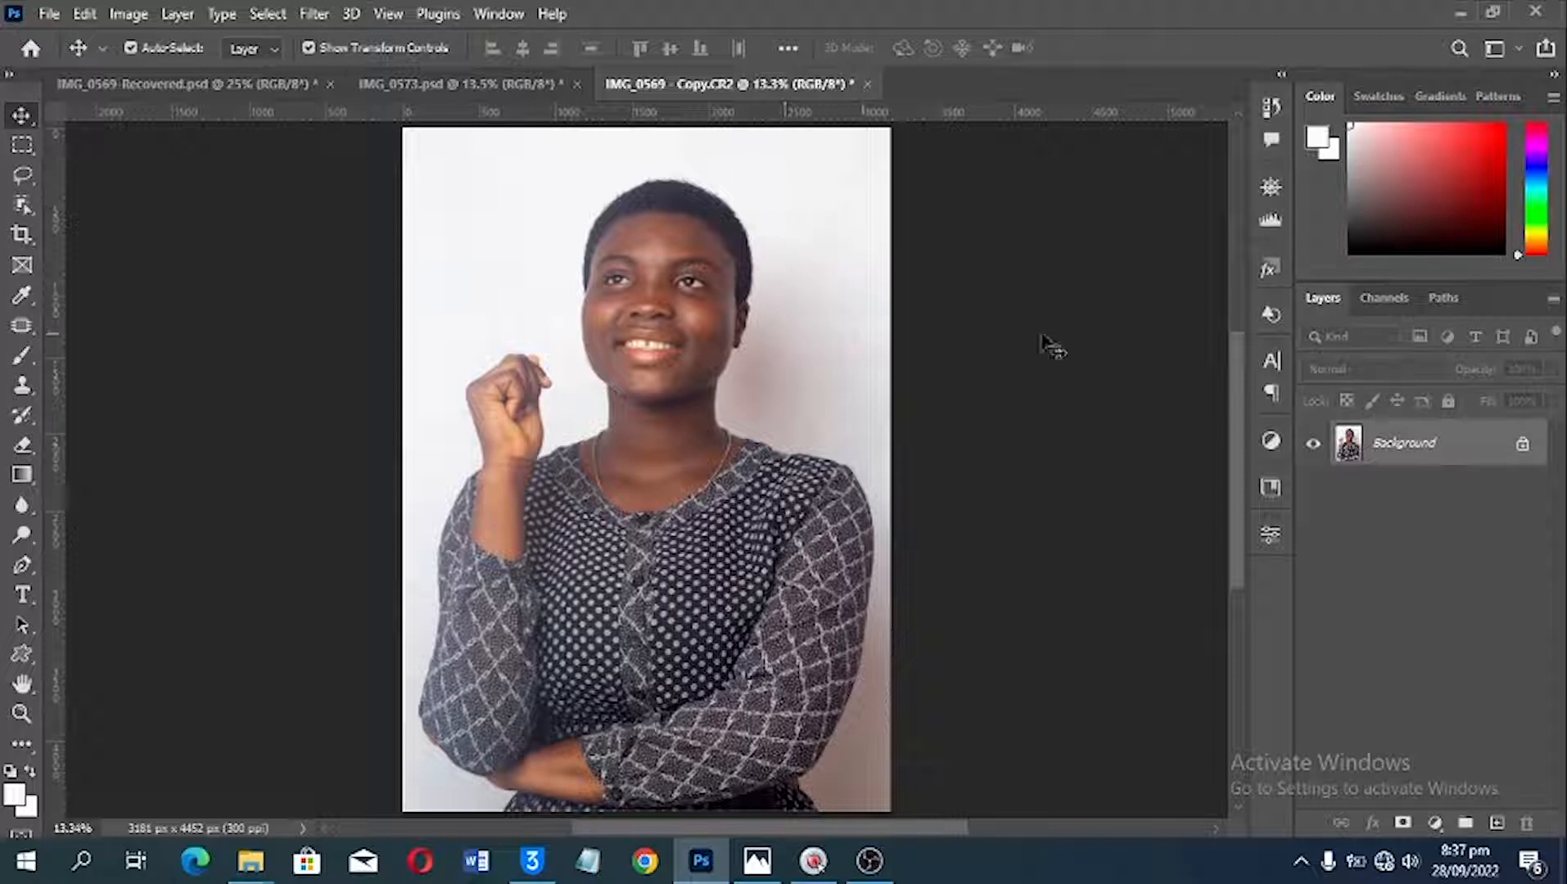
Step: Duplicate the Background layer and undo the extra empty layer added above the copy
drag(1412, 464, 1497, 821)
click(1497, 821)
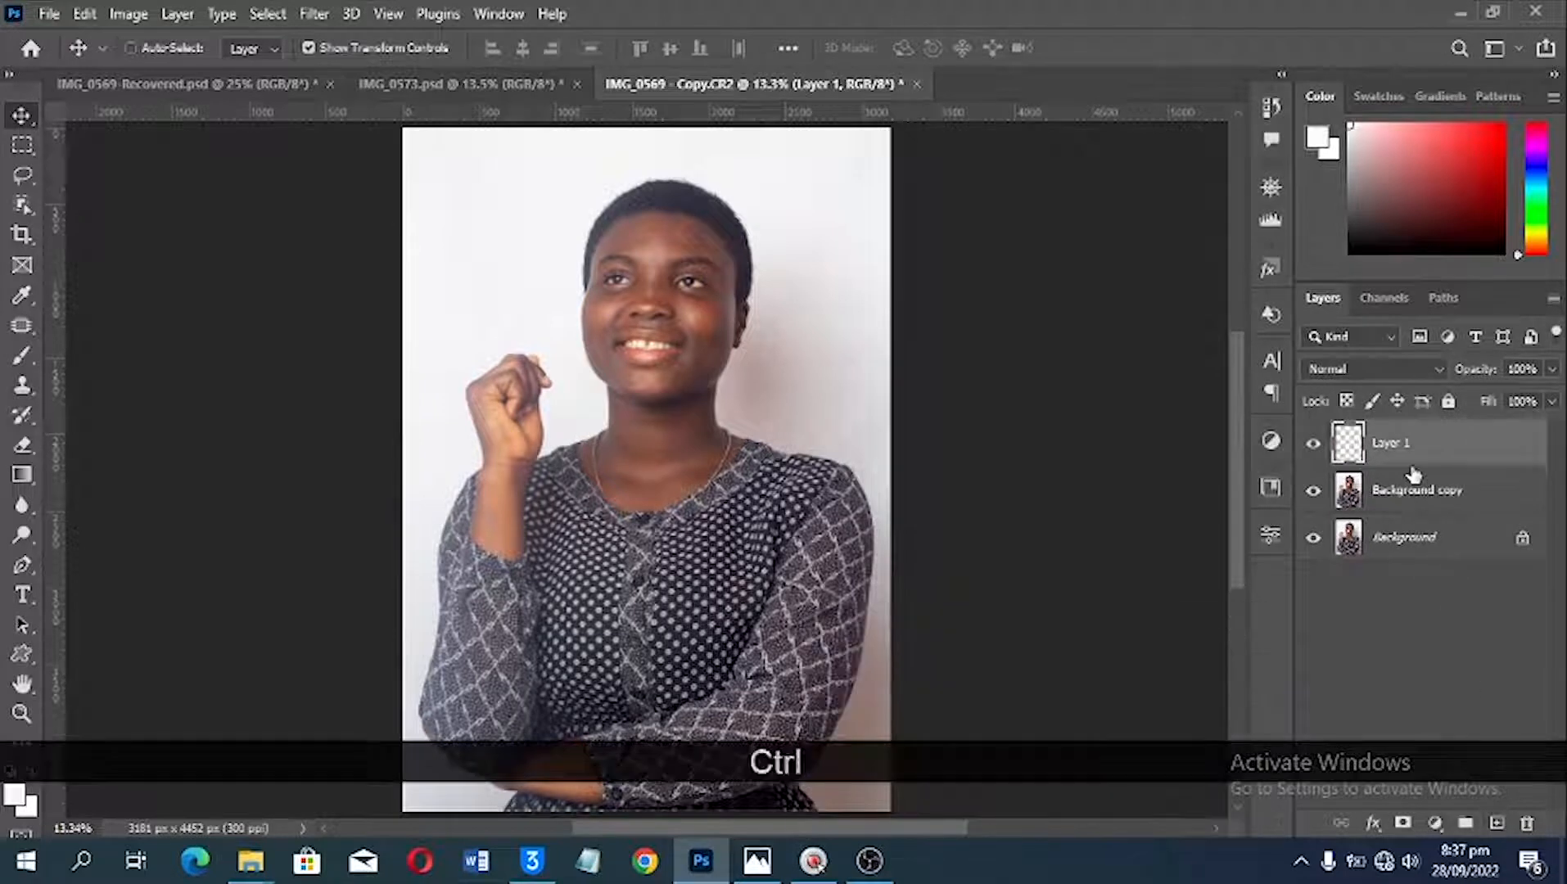
key(ctrl+z)
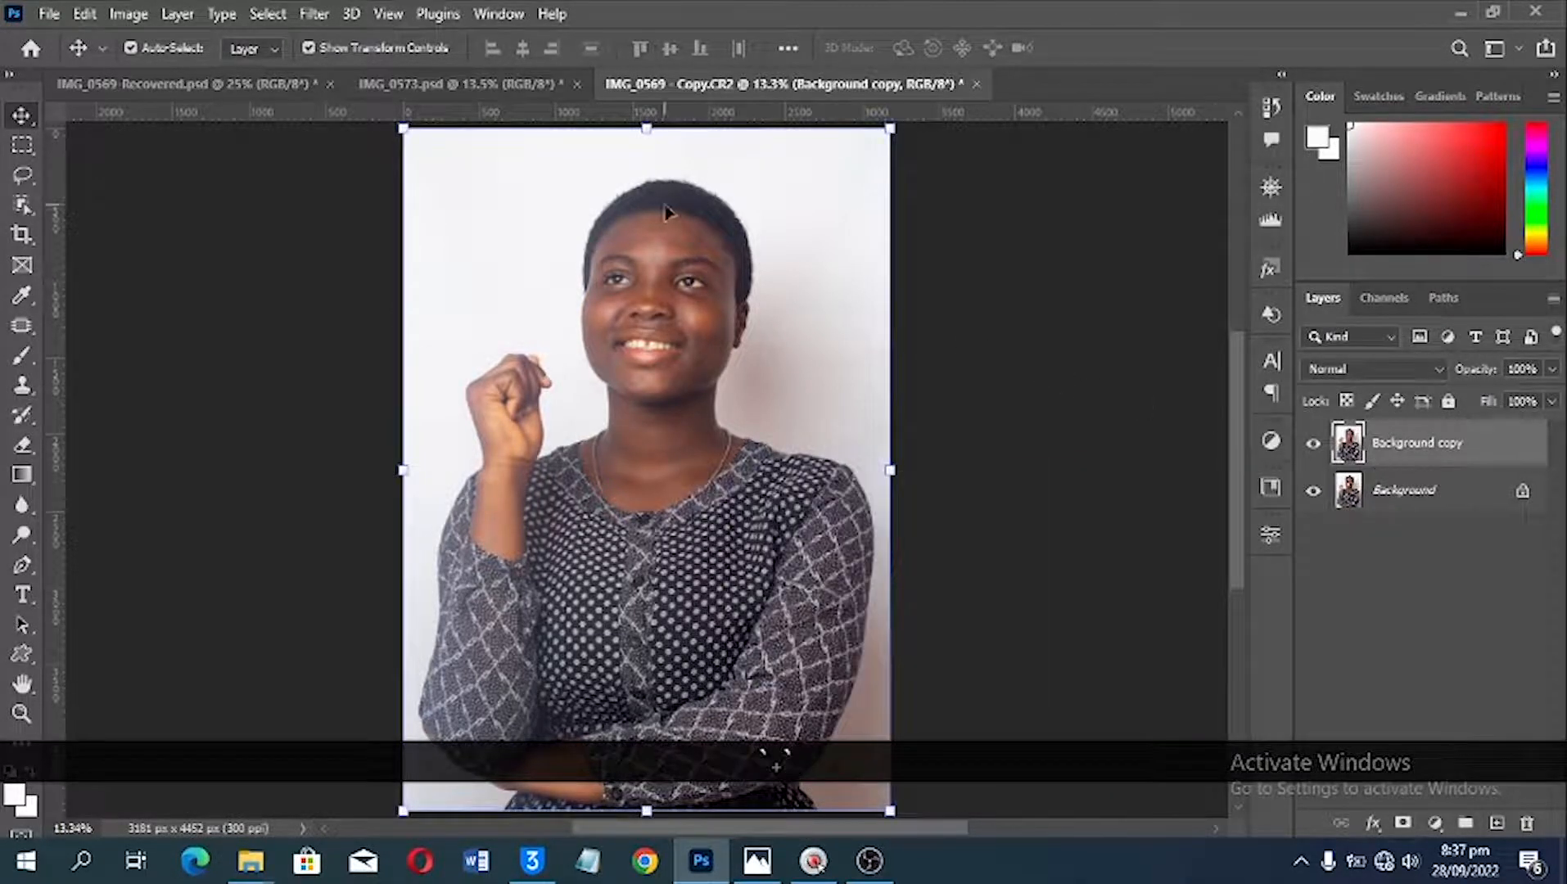
scroll(666, 214, up, 3)
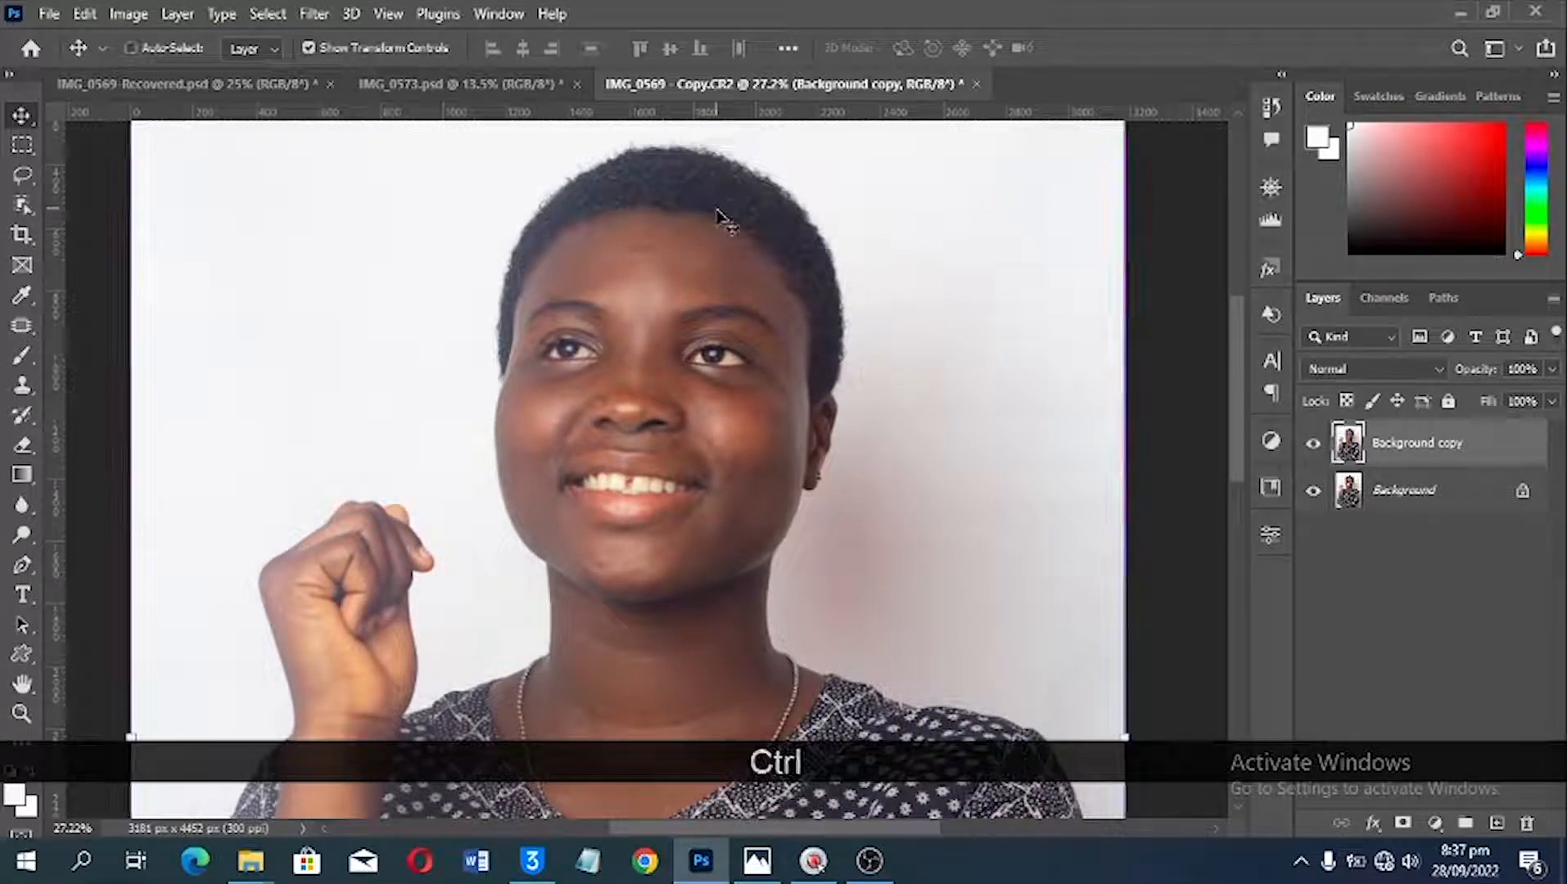
Step: Examine the woman's skin up close, from the whole portrait to the forehead and eyes, for blemishes to retouch
key(ctrl+0)
key(ctrl+equal)
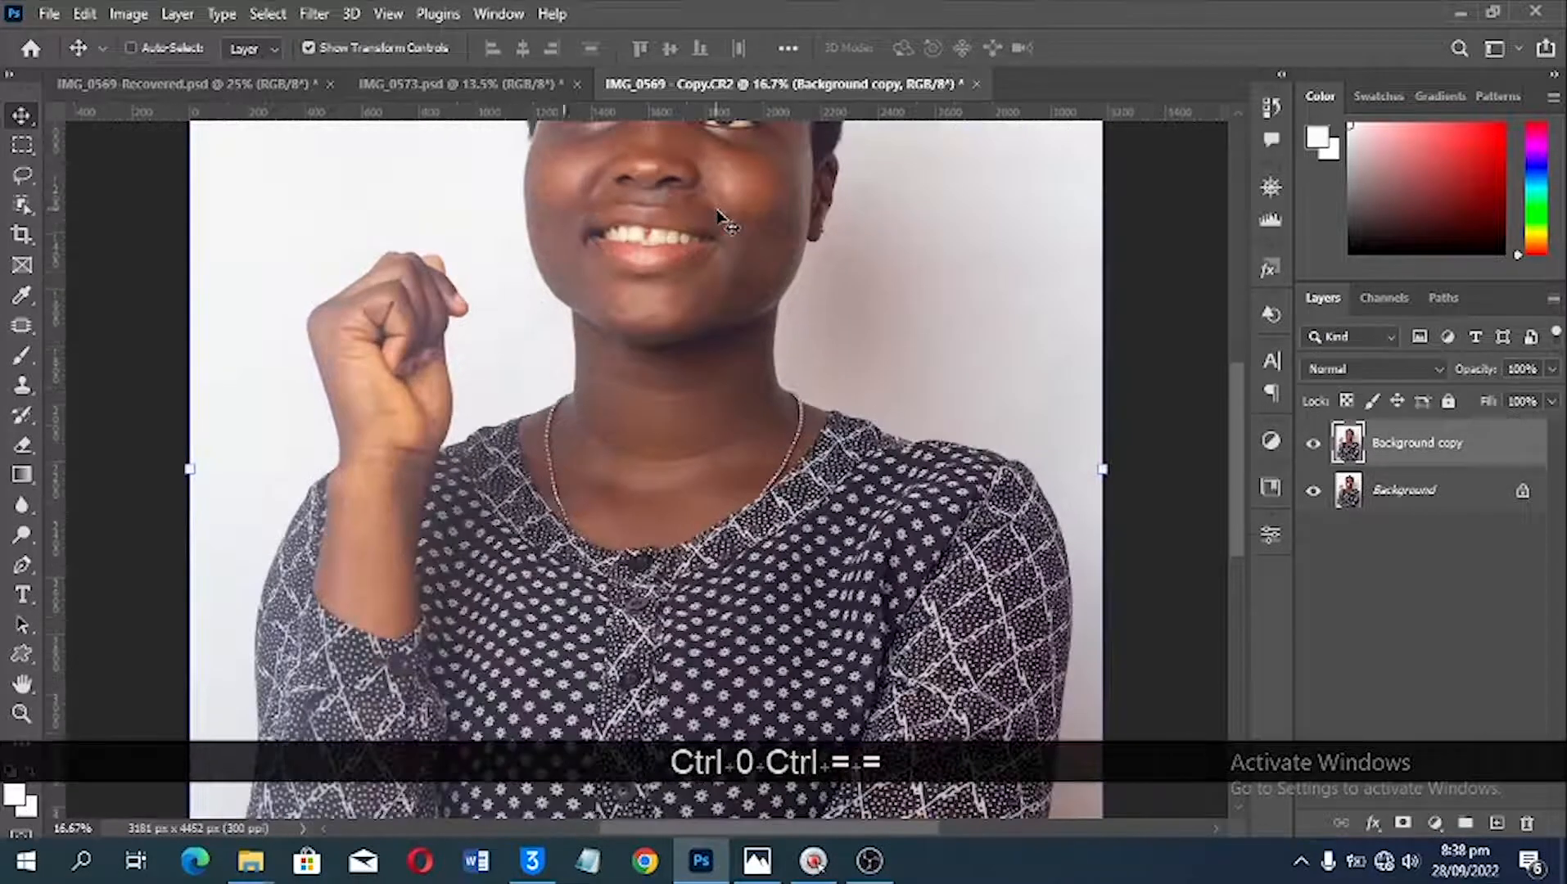
scroll(721, 219, up, 3)
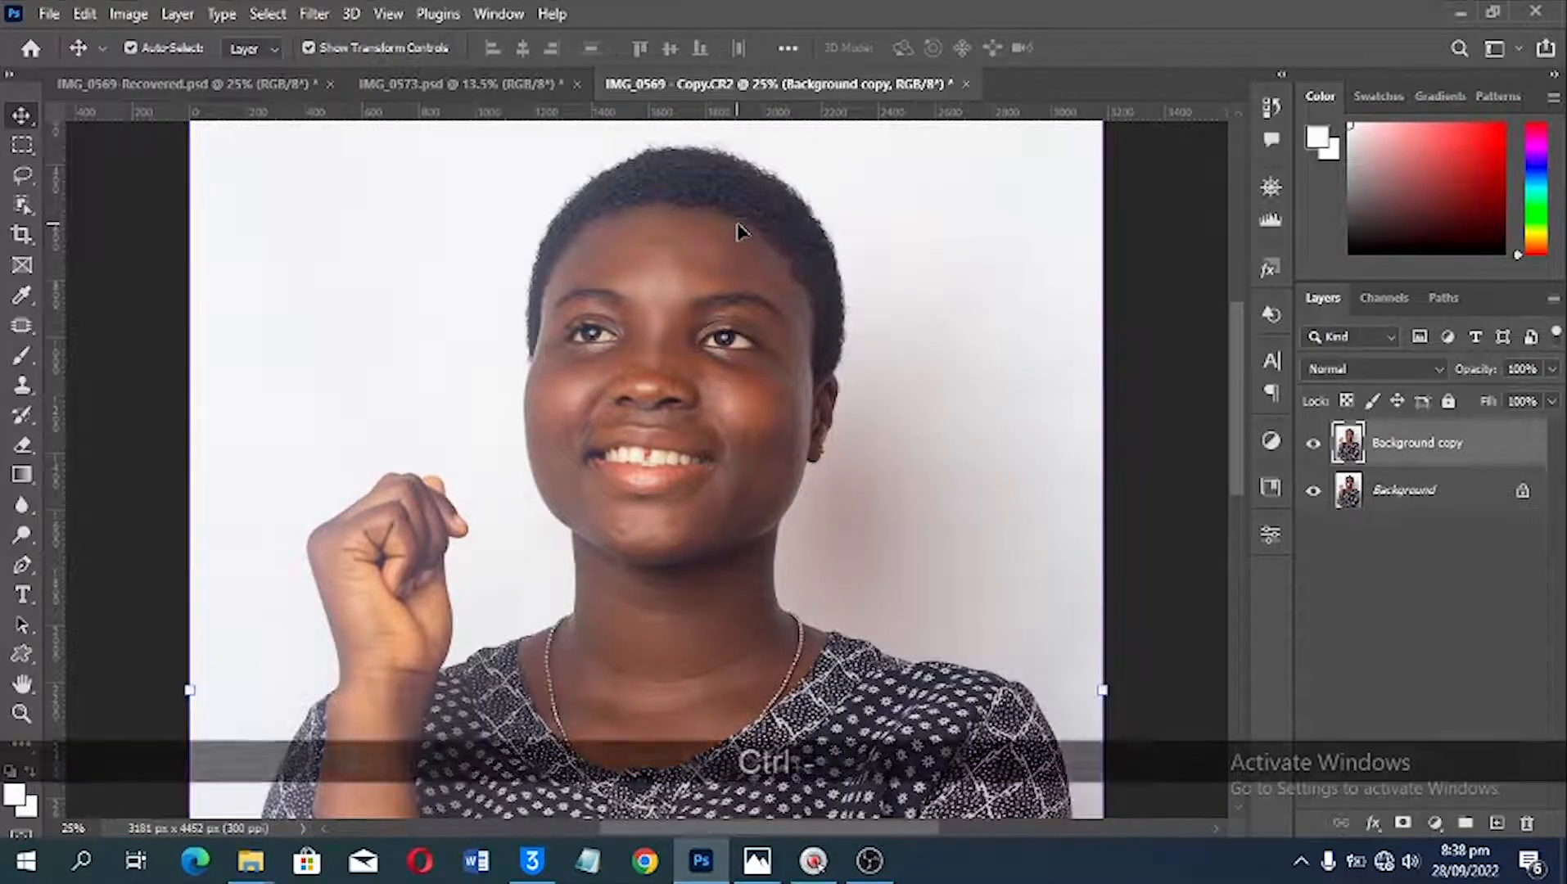
key(ctrl+minus)
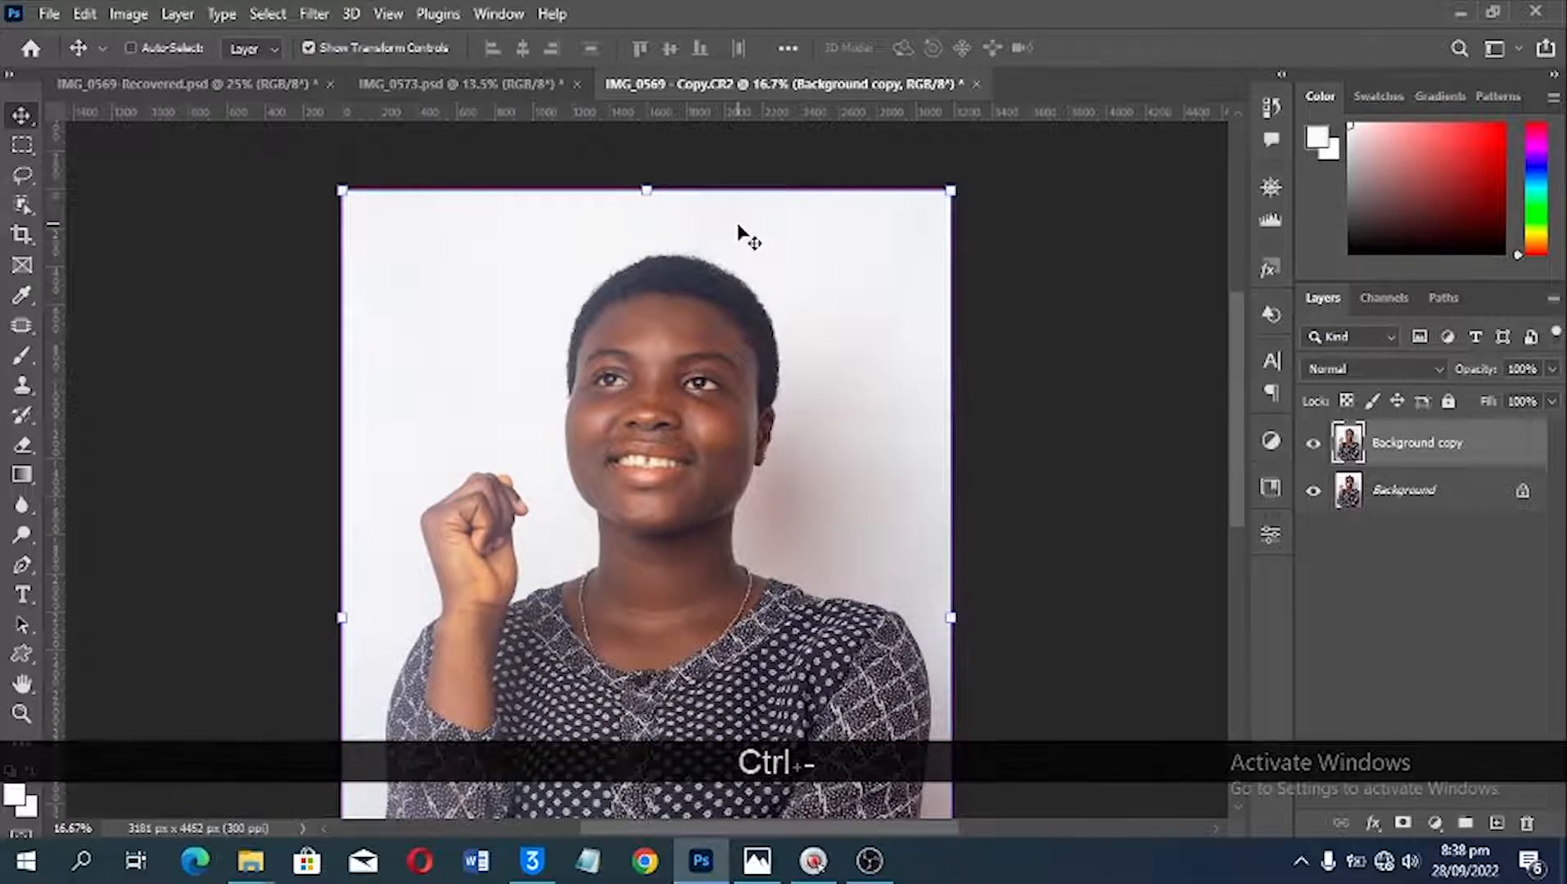
key(ctrl+equal)
key(ctrl+minus)
key(ctrl+equal)
key(ctrl+equal)
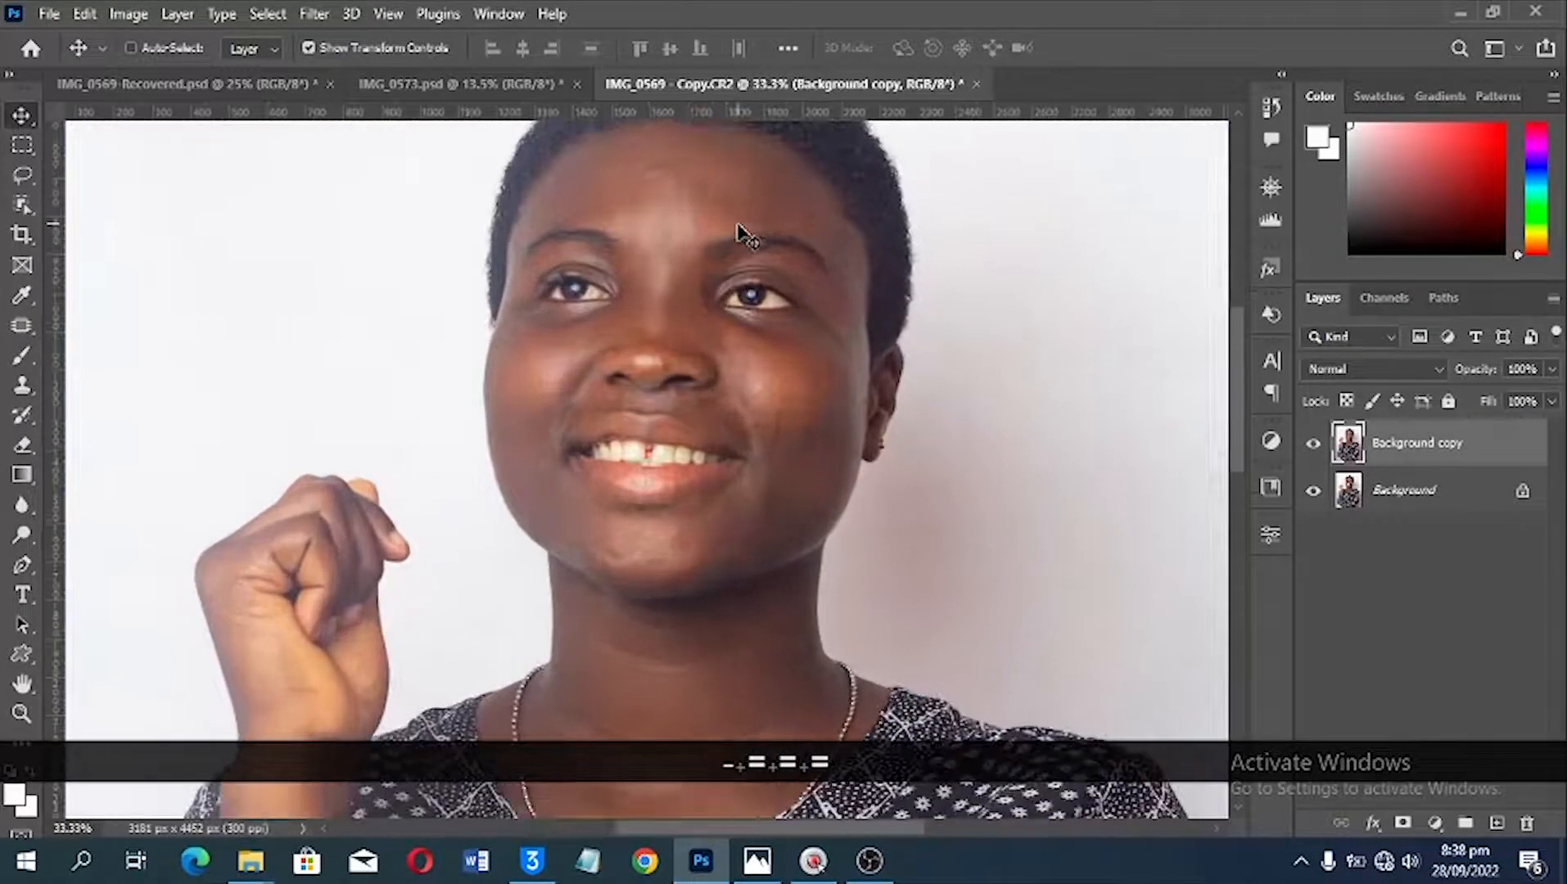
key(ctrl+equal)
key(ctrl+equal)
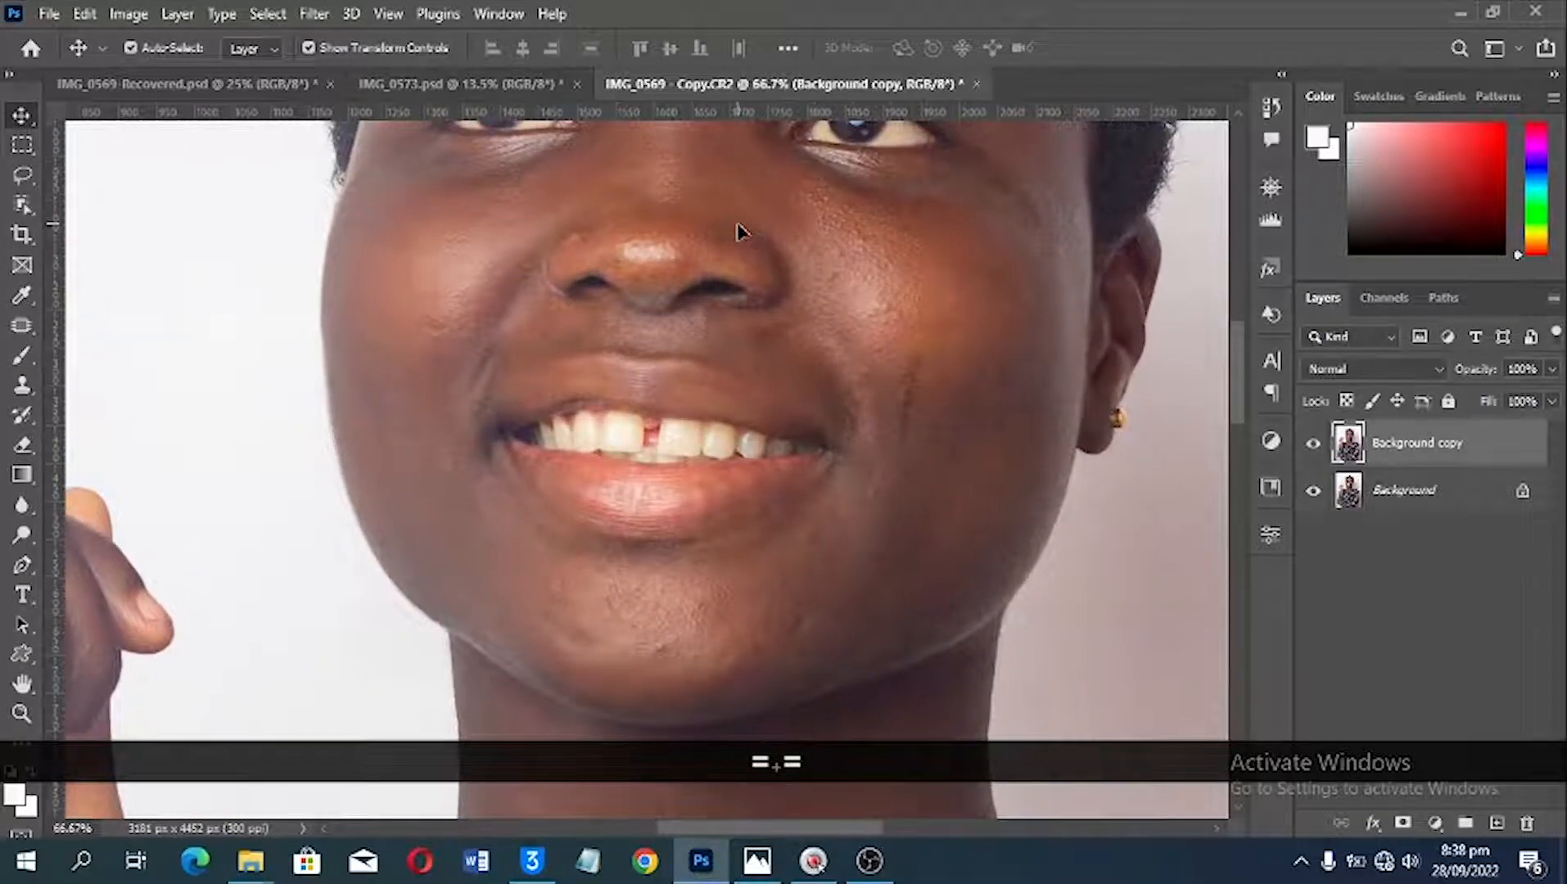
key(space)
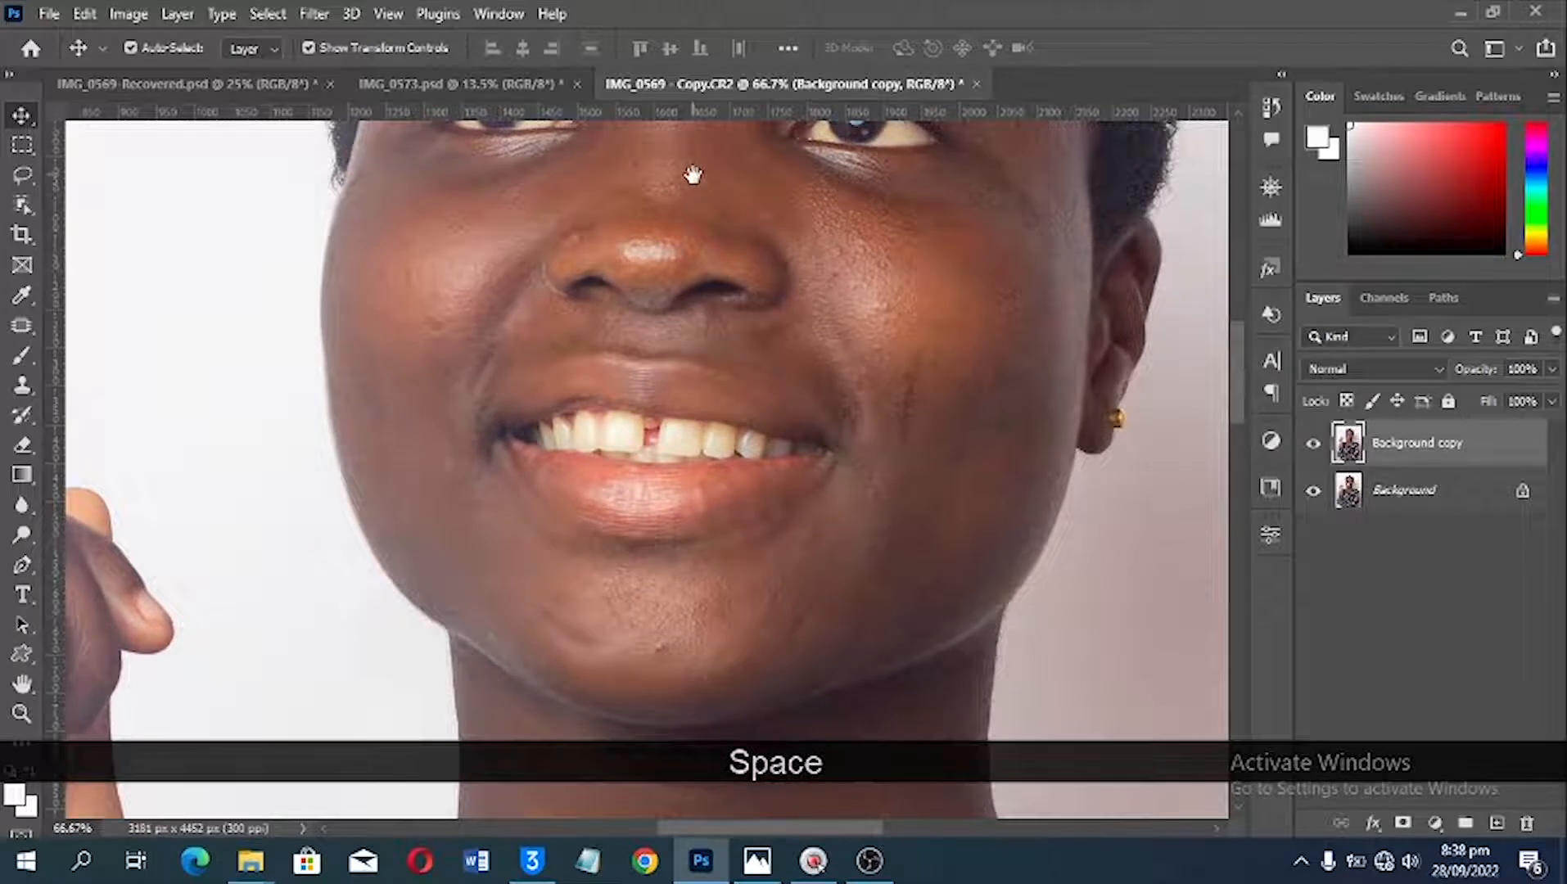
drag(653, 386, 662, 514)
drag(710, 381, 624, 510)
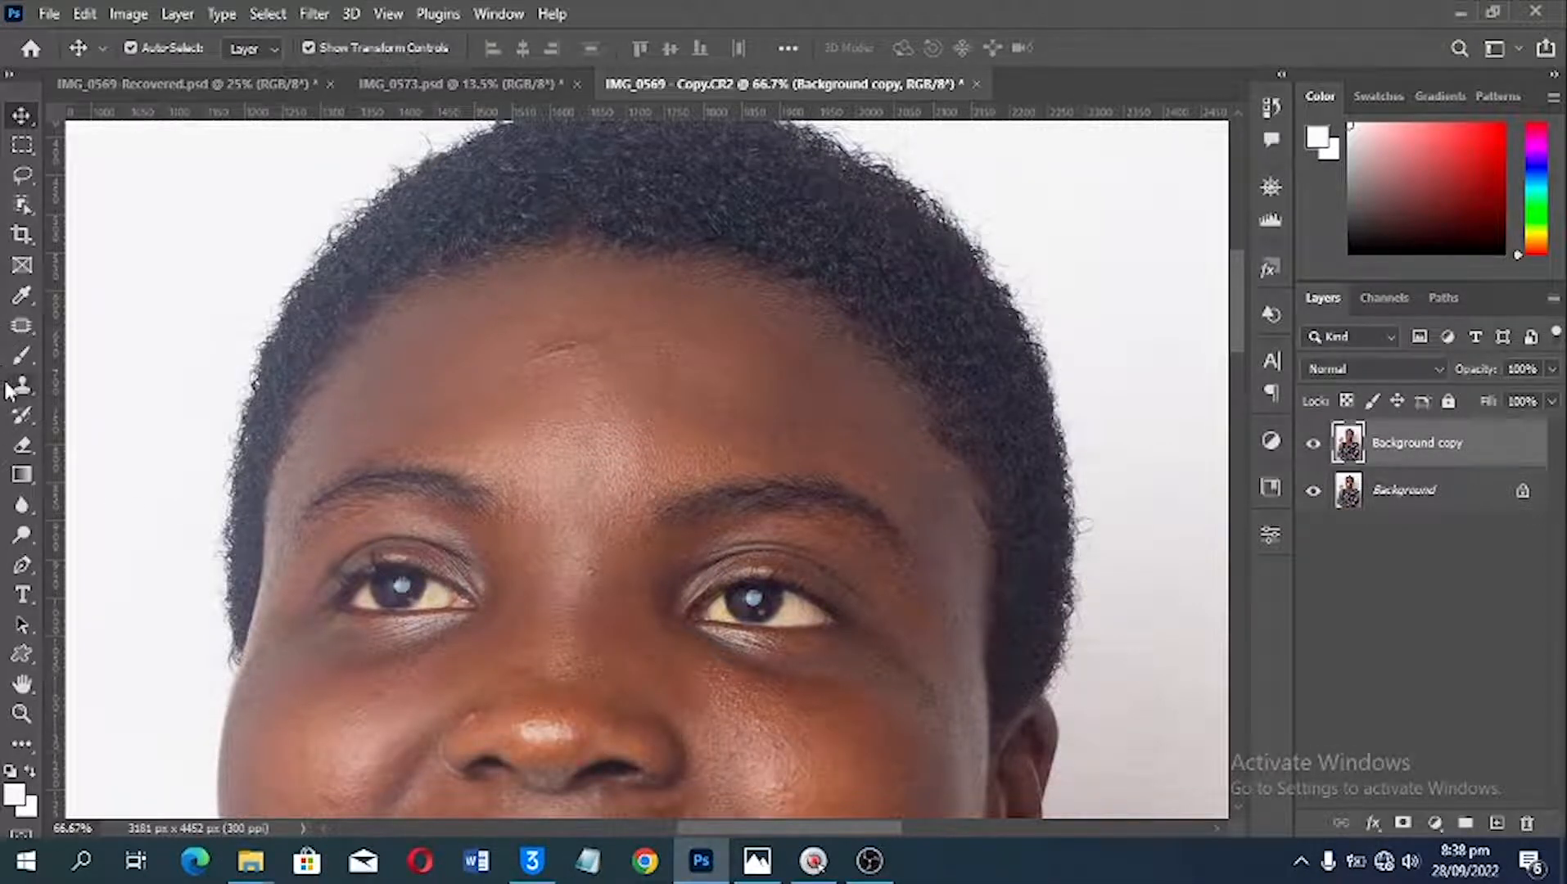
Step: Remove the crease in the upper middle of the forehead with the Patch Tool, using clean skin just below it
click(22, 325)
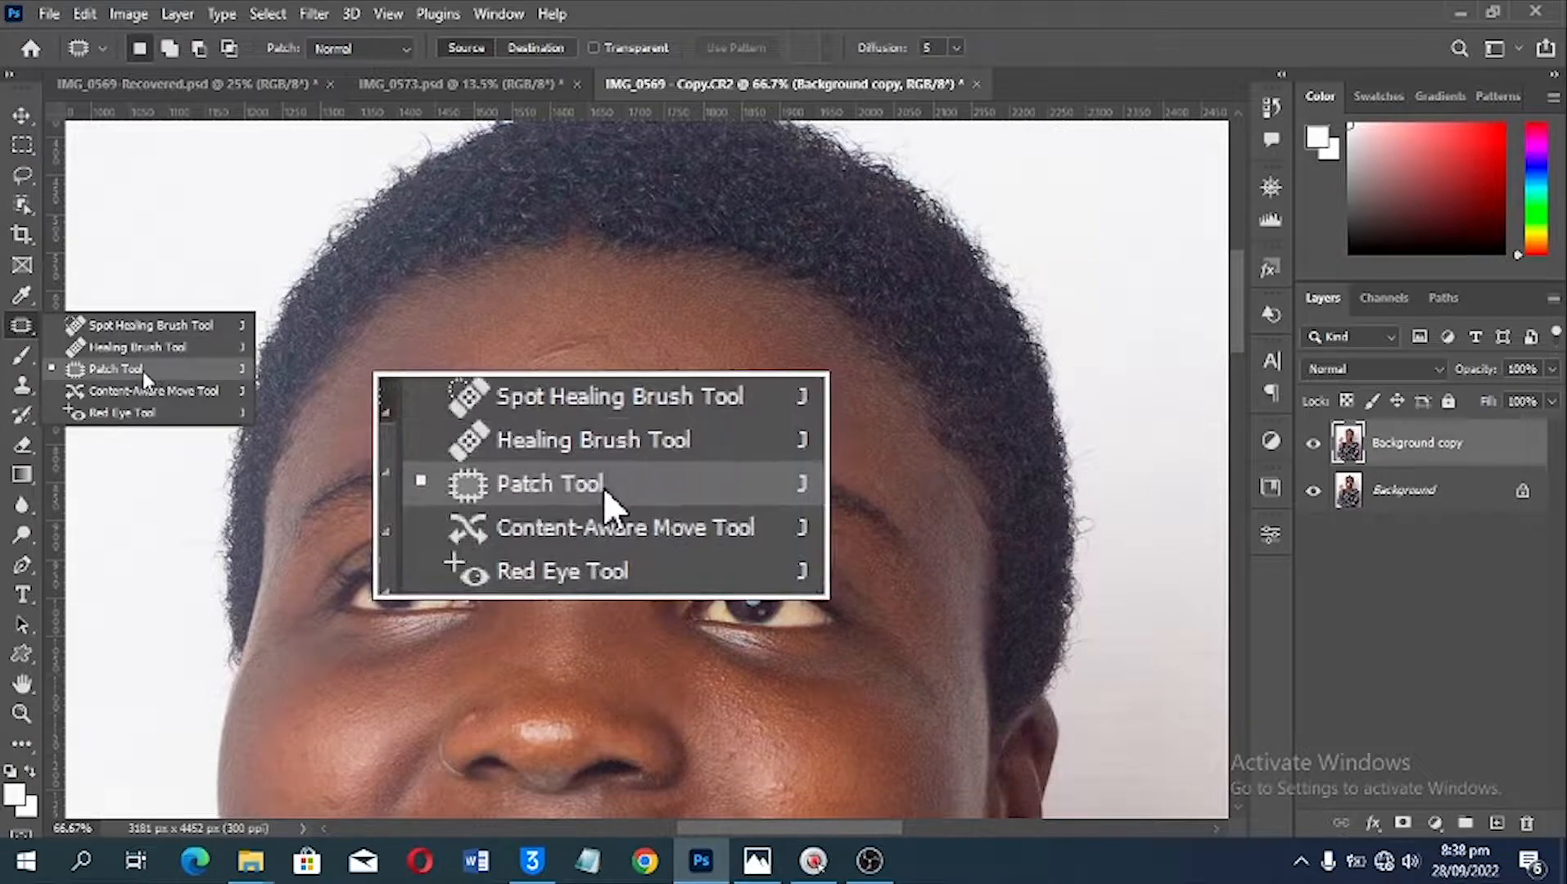
click(143, 370)
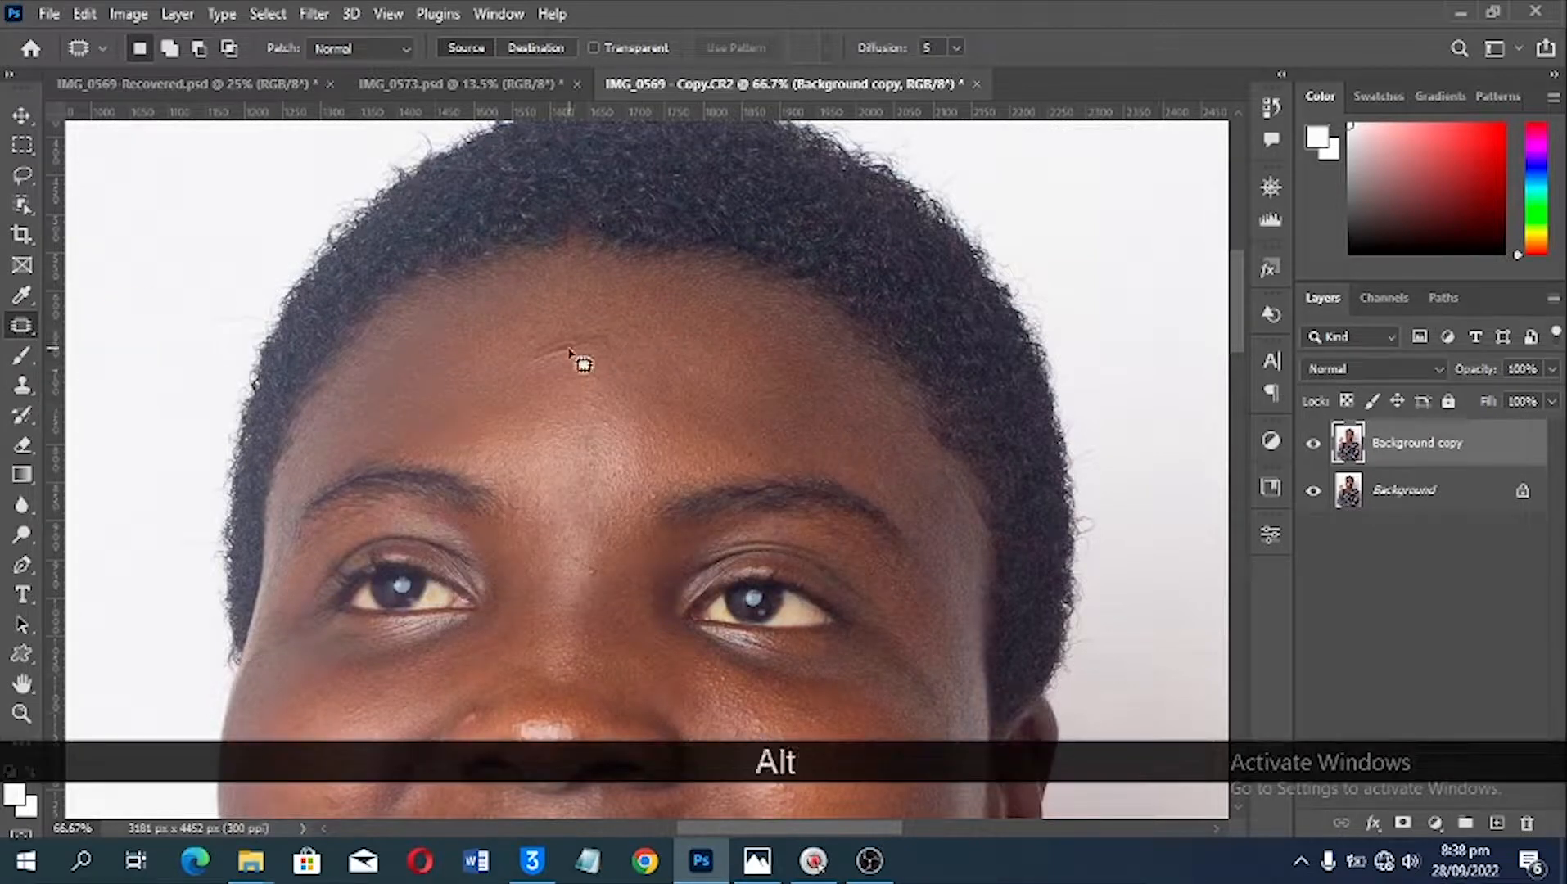
scroll(583, 363, up, 2)
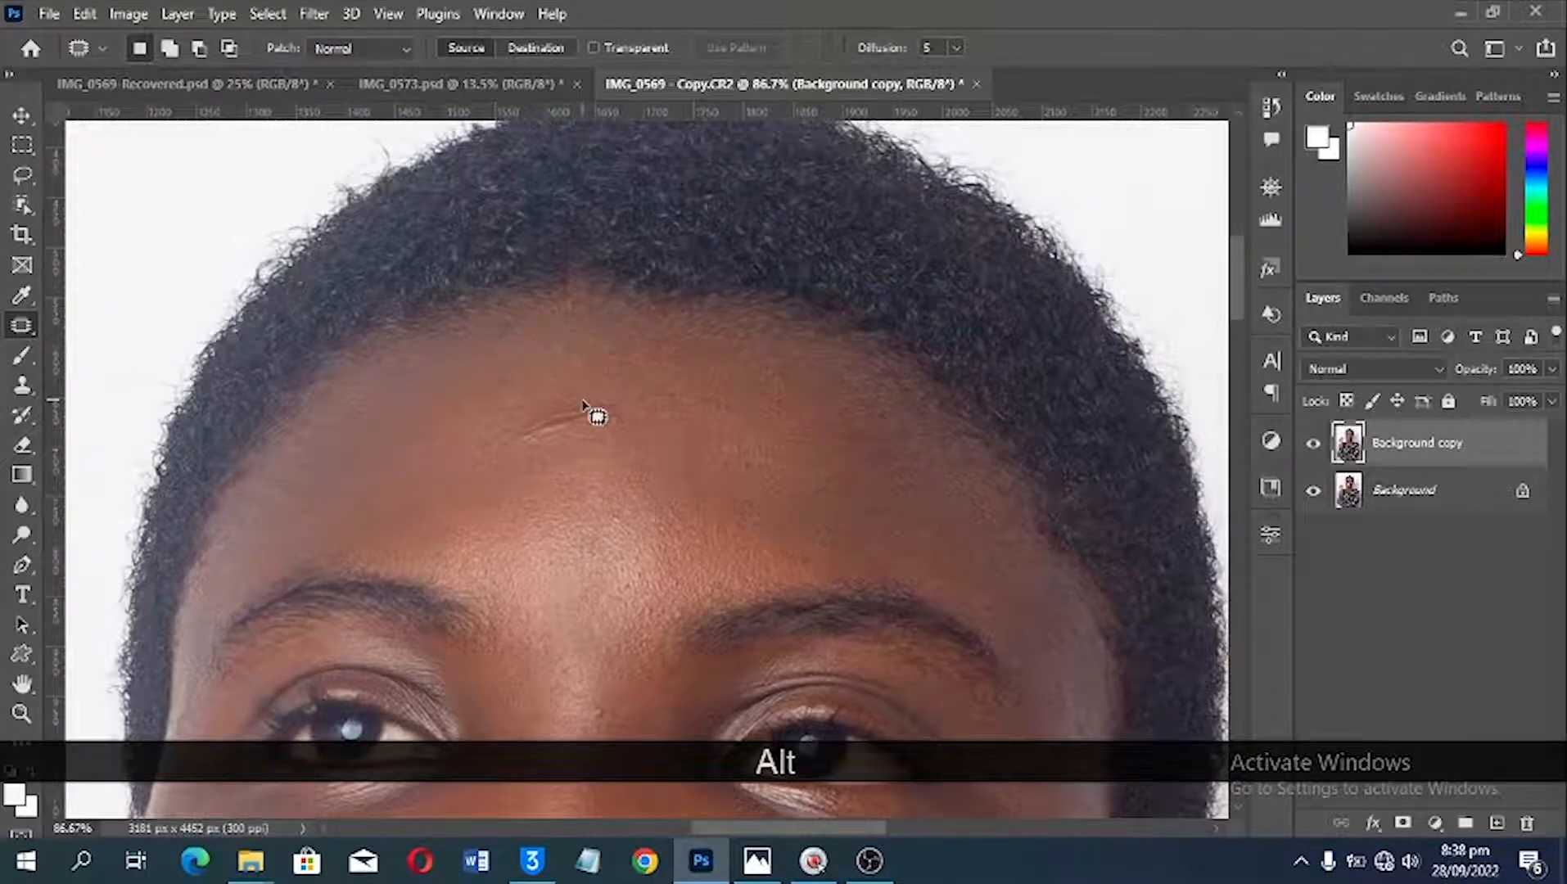
mouse_move(596, 405)
mouse_down()
mouse_move(514, 433)
mouse_move(556, 442)
mouse_move(614, 411)
mouse_up()
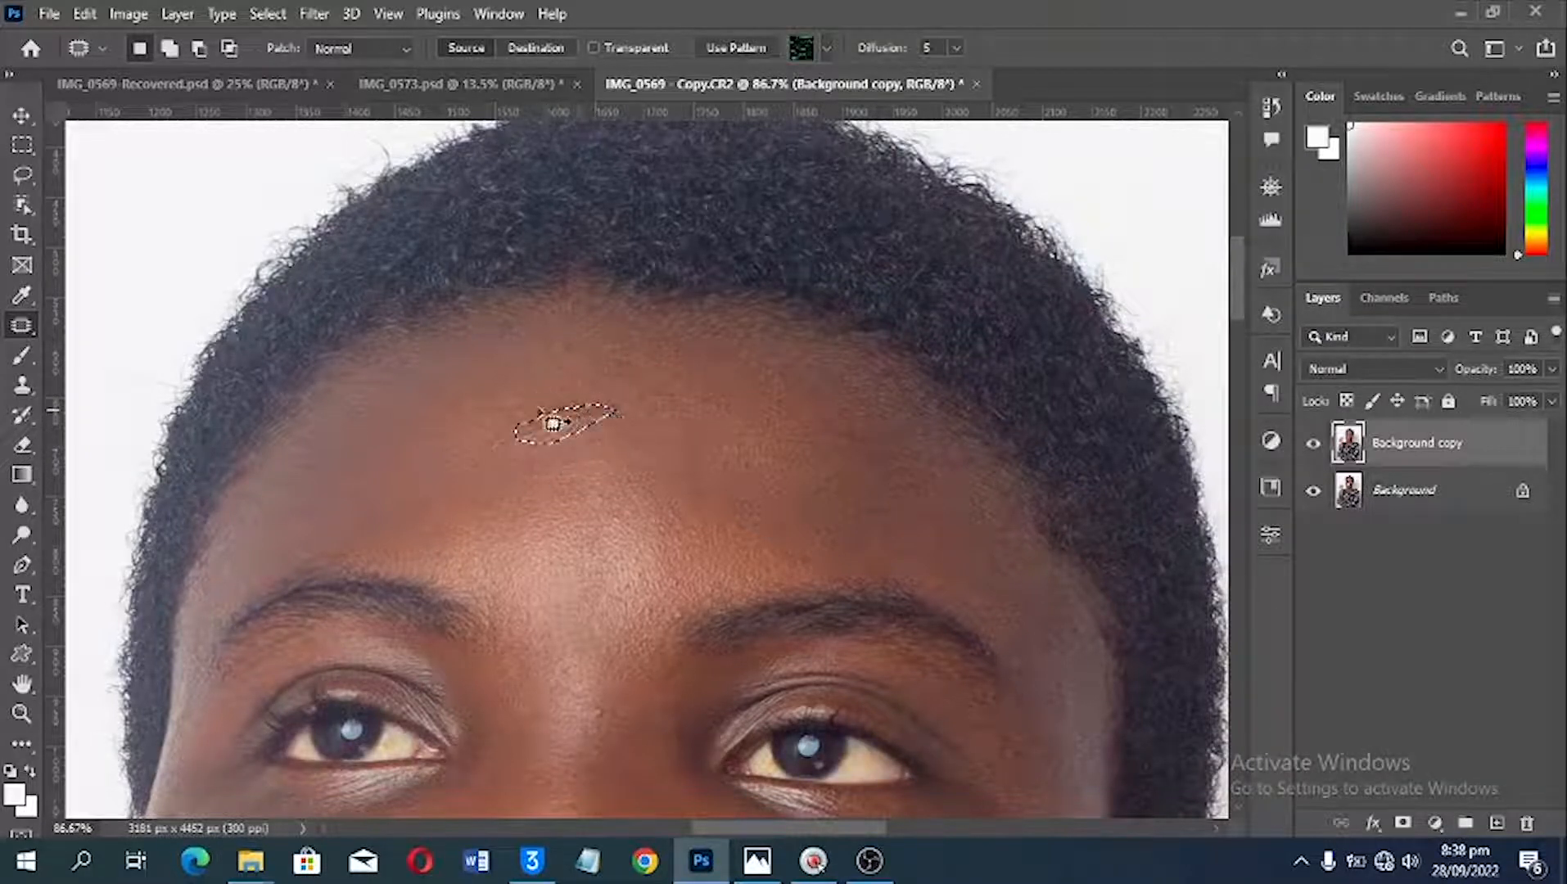
drag(578, 426, 570, 457)
key(ctrl+d)
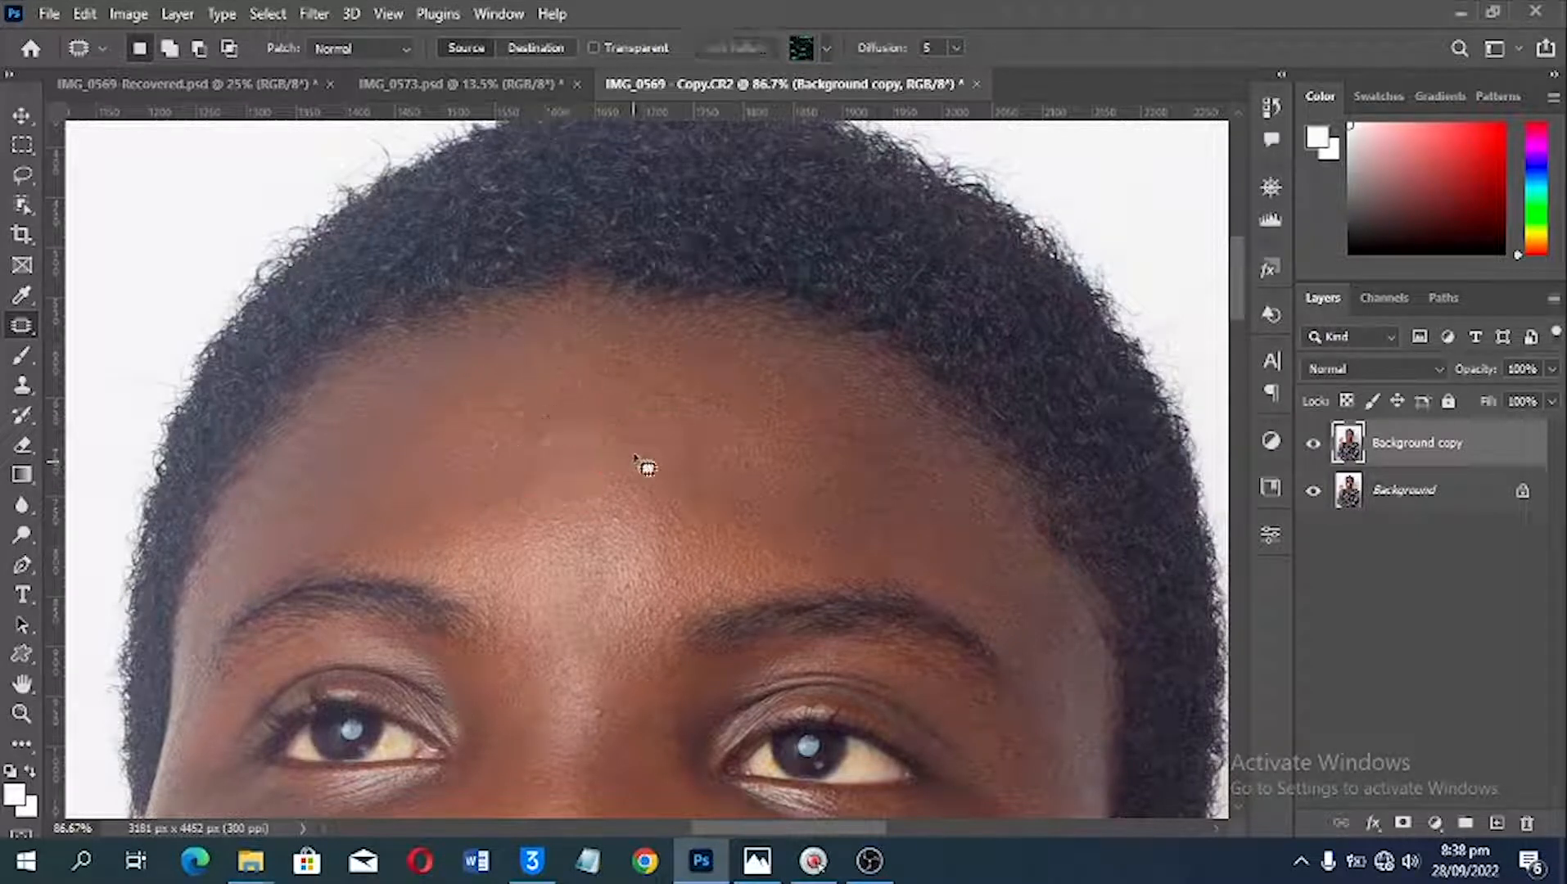
Step: Patch the remaining marks across the middle of the forehead with nearby clean skin
mouse_move(620, 410)
mouse_down()
mouse_move(598, 426)
mouse_move(624, 422)
mouse_move(605, 455)
mouse_up()
key(ctrl+d)
mouse_move(525, 535)
mouse_down()
mouse_move(571, 541)
mouse_move(510, 501)
mouse_up()
mouse_move(613, 502)
mouse_down()
mouse_move(611, 521)
mouse_move(616, 504)
mouse_up()
drag(621, 514, 593, 534)
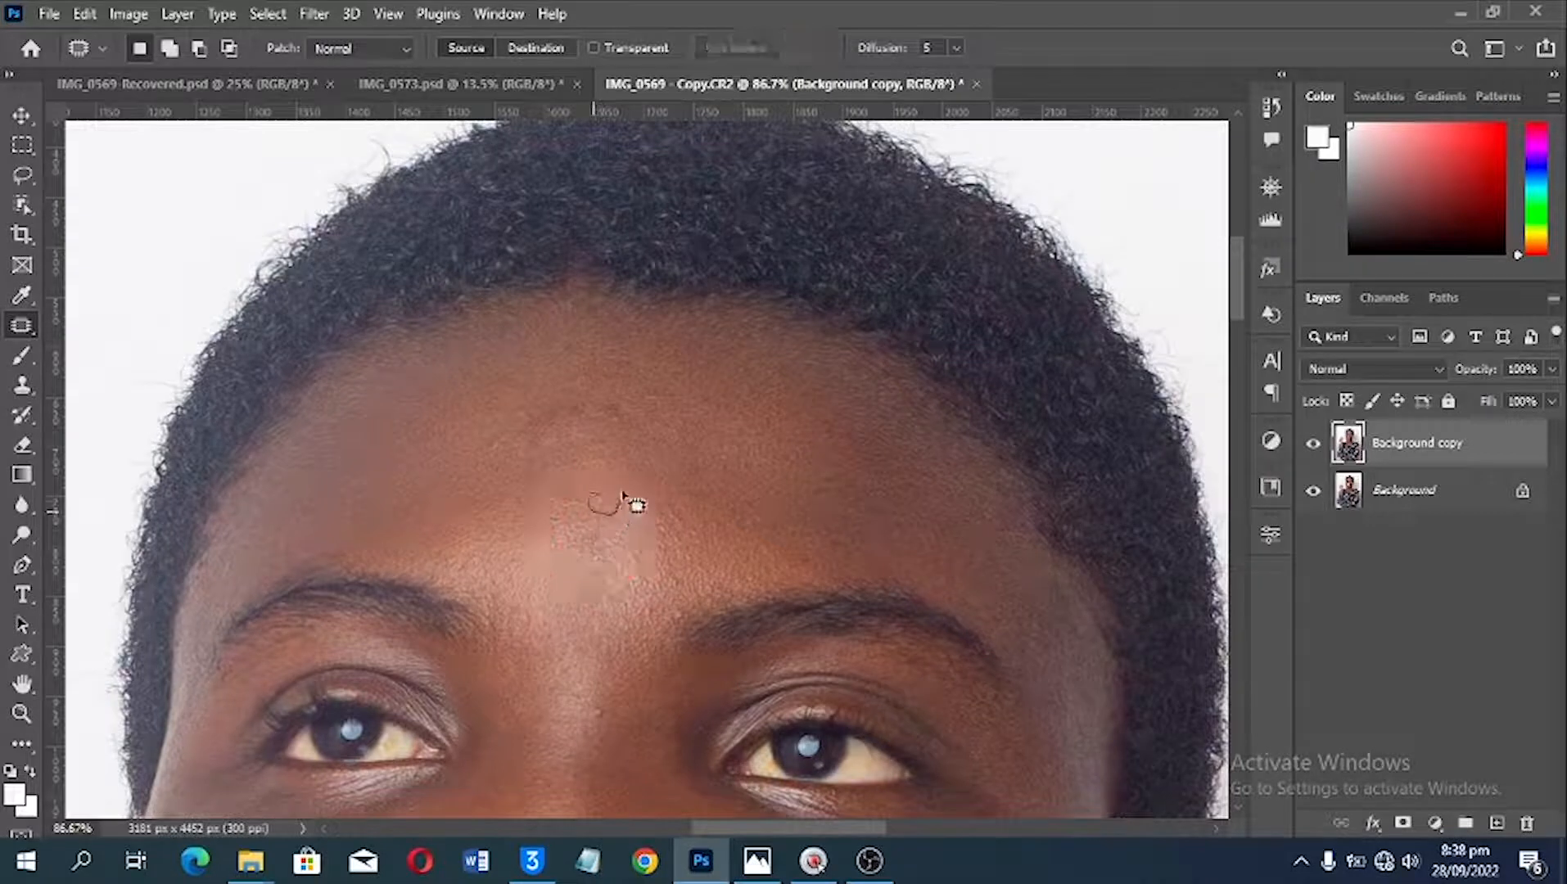
click(577, 511)
Step: Patch the small spot on the bridge of the nose between the eyes
scroll(818, 478, down, 1)
scroll(823, 487, down, 1)
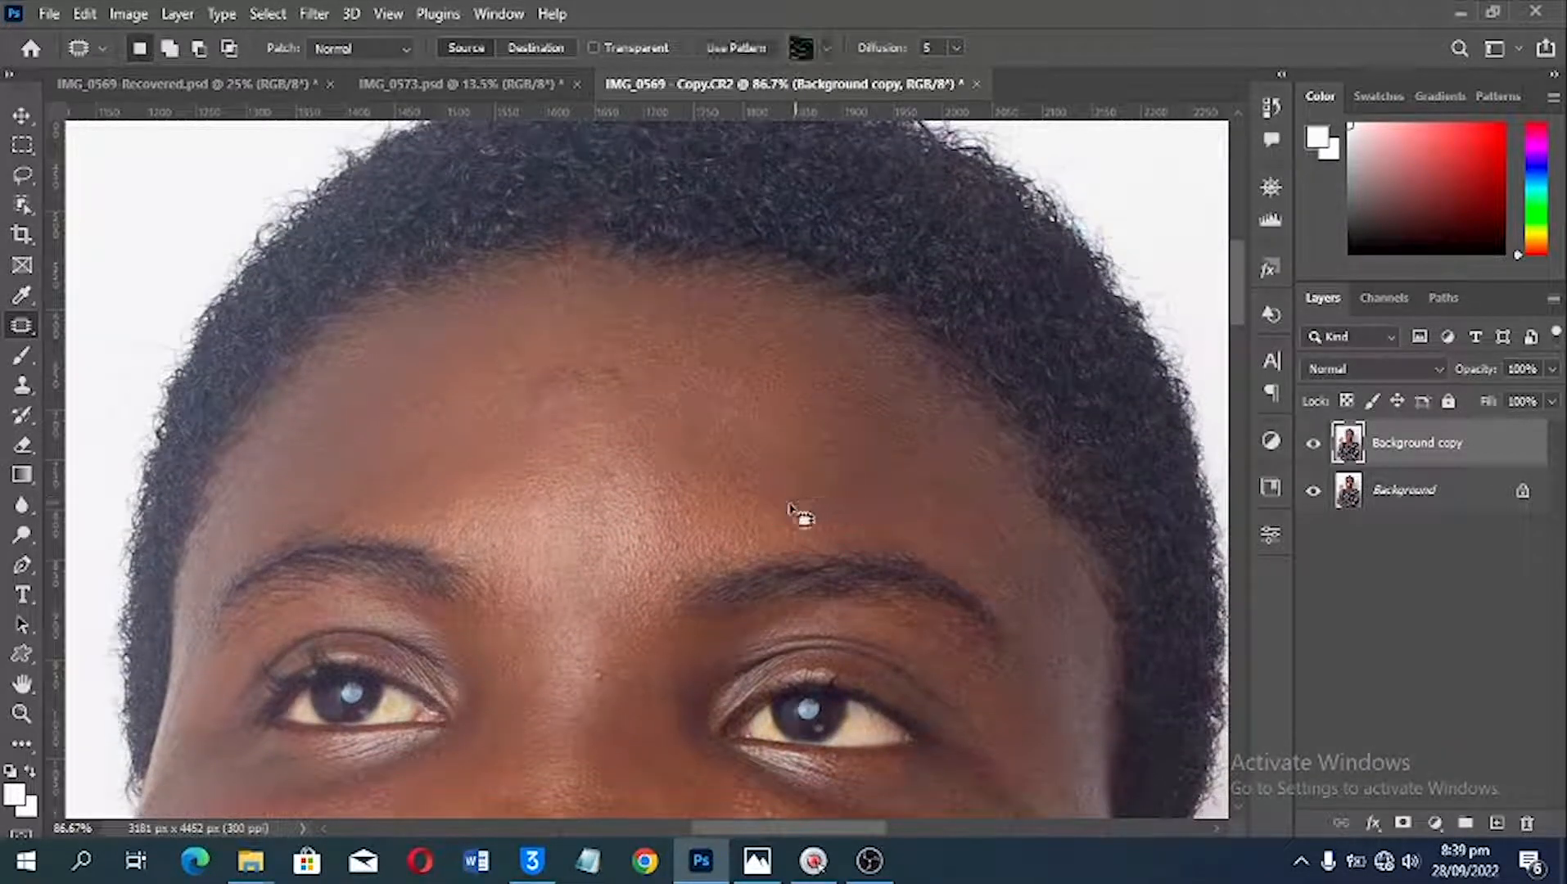
scroll(663, 642, down, 1)
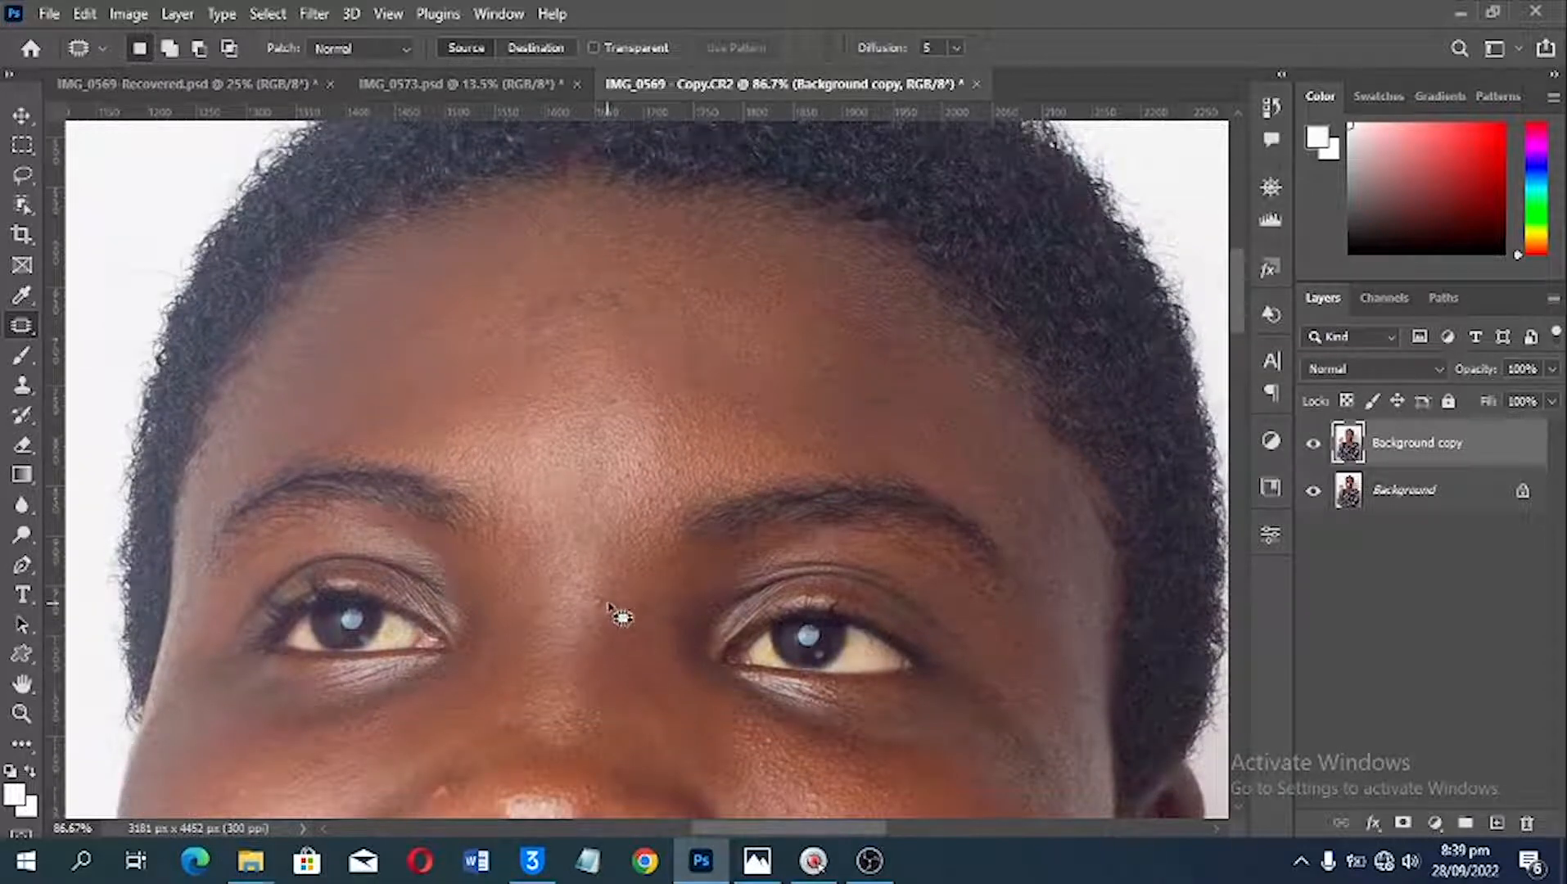
mouse_move(596, 600)
mouse_down()
mouse_move(613, 617)
mouse_move(594, 574)
mouse_up()
click(612, 602)
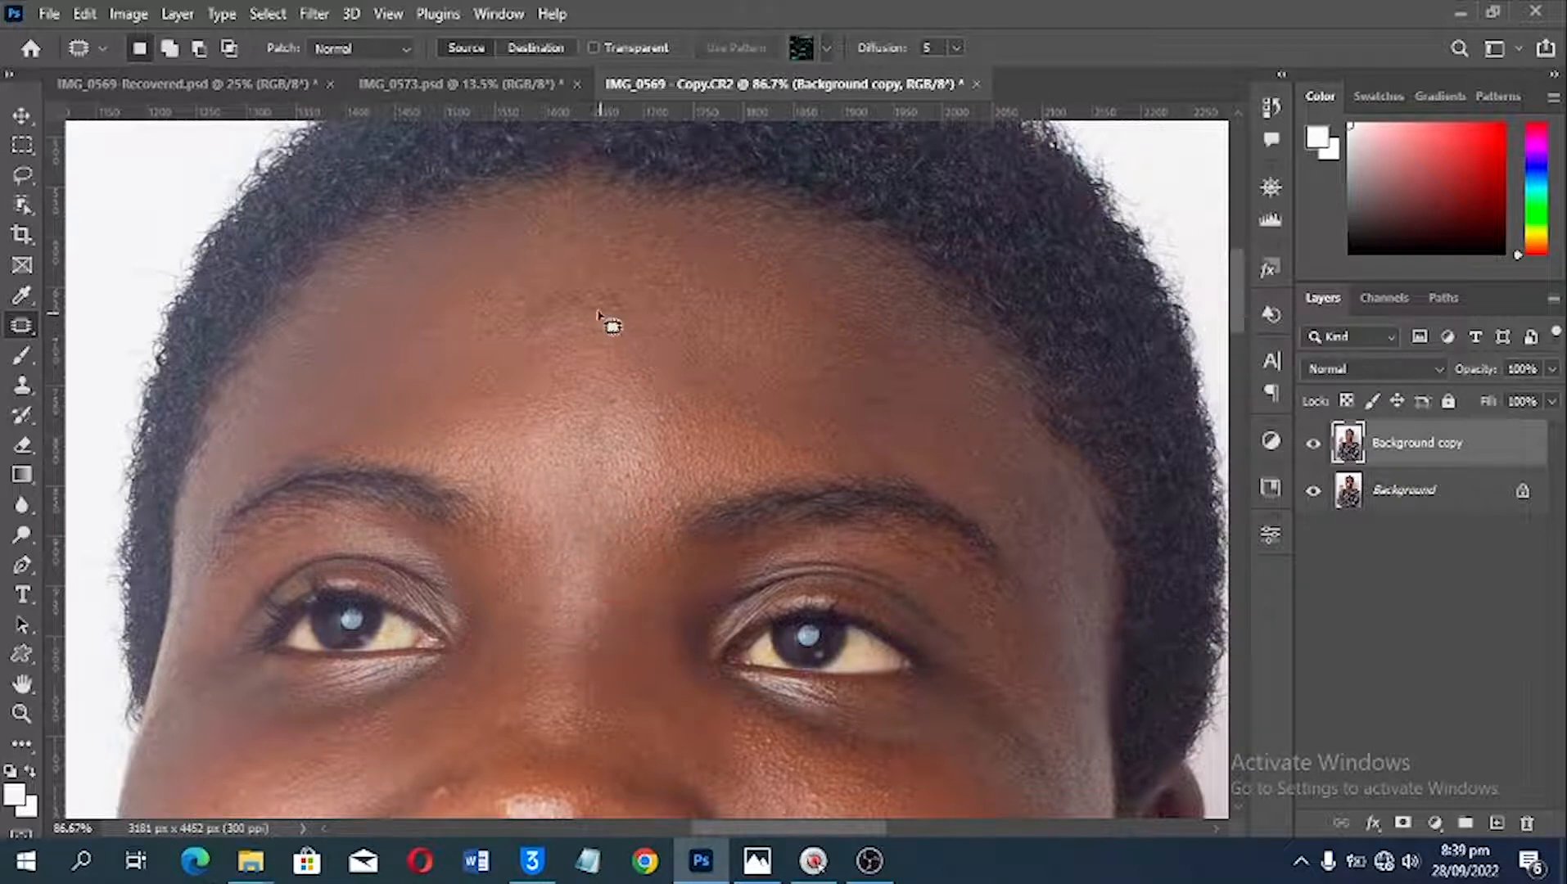
Step: Patch the uneven spots in the centre of the forehead and just above the inner eyebrow
click(643, 297)
click(600, 345)
mouse_move(620, 293)
mouse_down()
mouse_move(602, 302)
mouse_move(631, 295)
mouse_up()
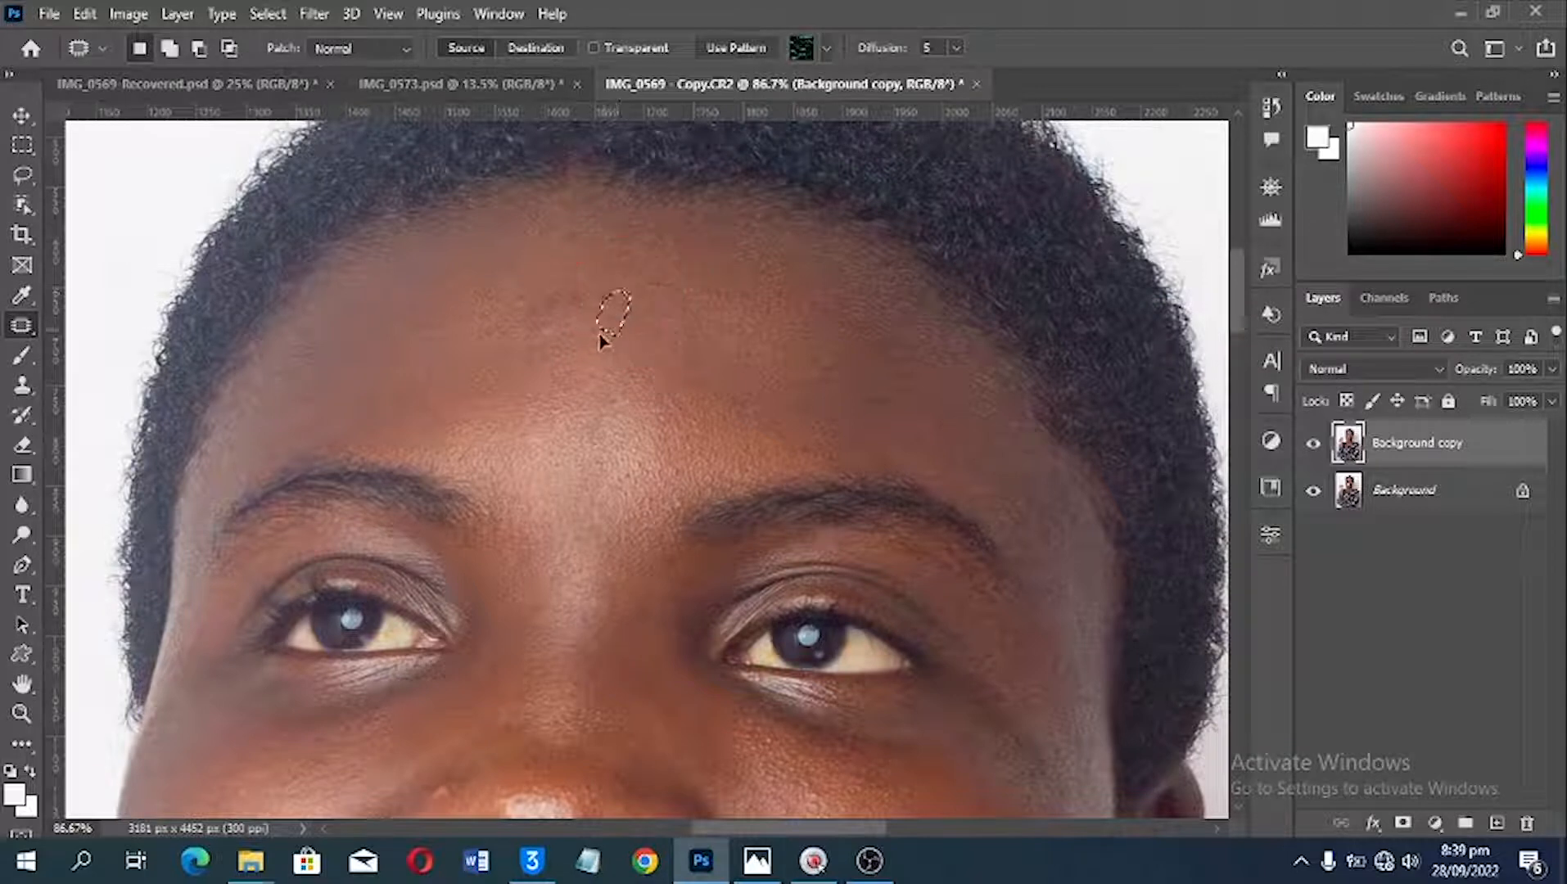
key(space)
drag(455, 367, 632, 259)
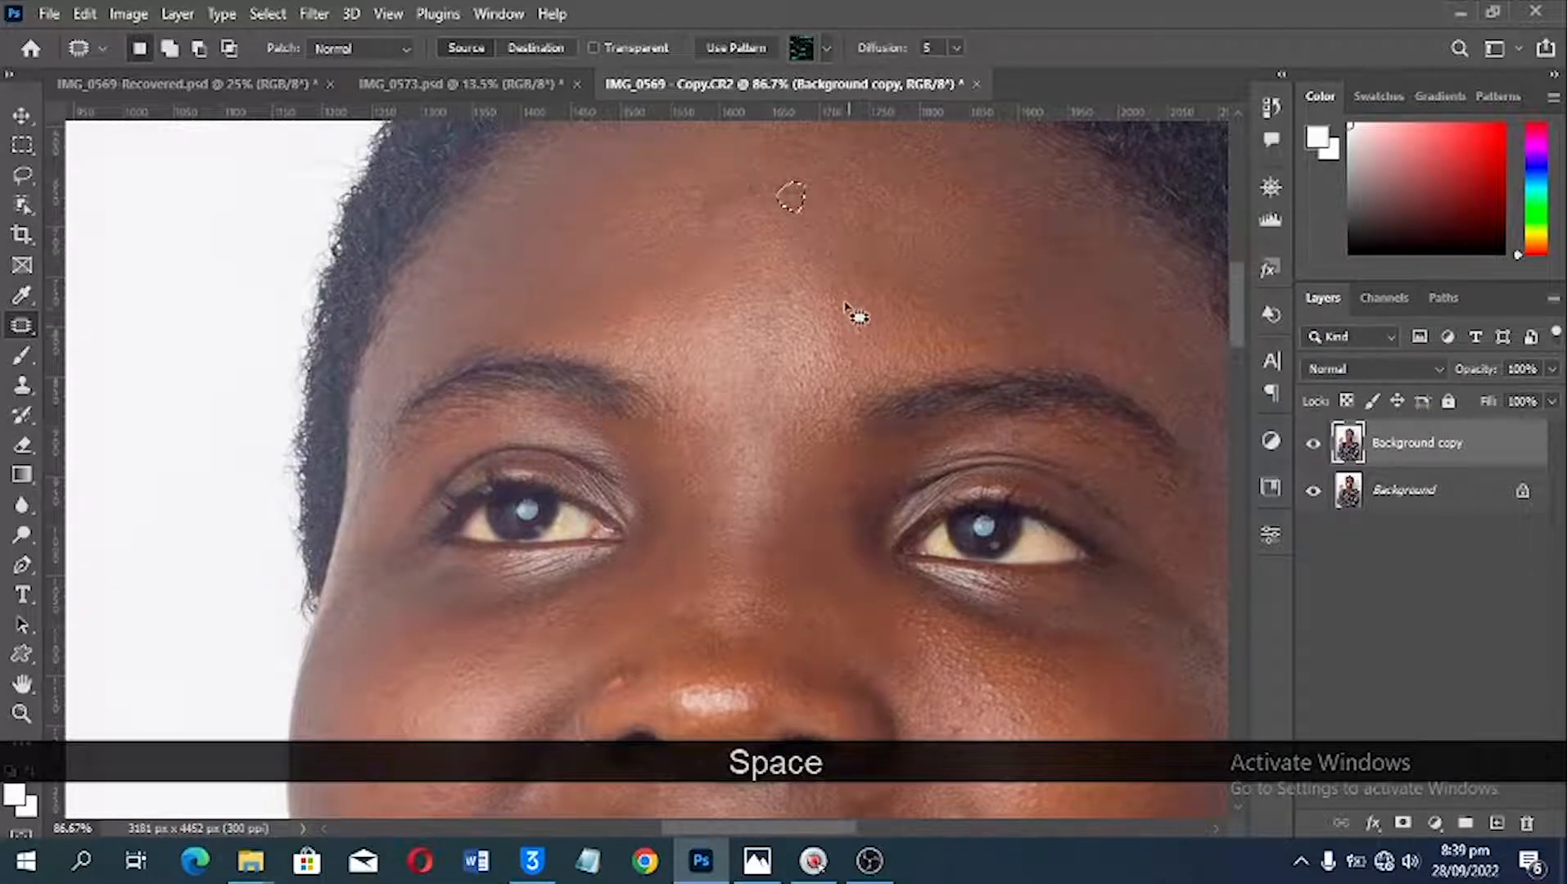
mouse_move(851, 315)
mouse_down()
mouse_move(822, 289)
mouse_move(817, 323)
mouse_move(852, 309)
mouse_move(803, 322)
mouse_up()
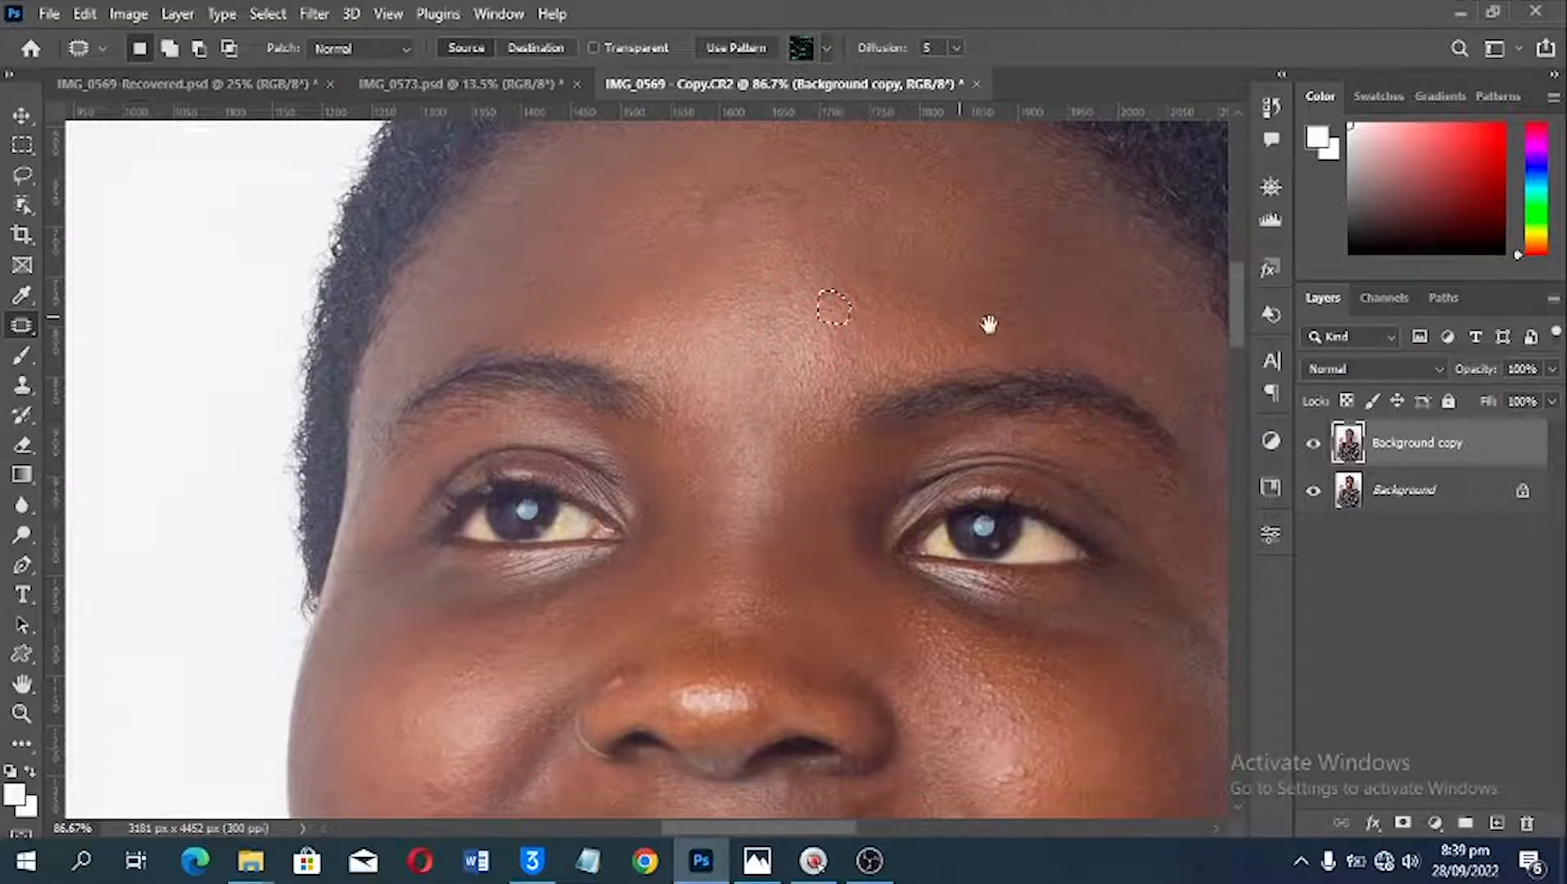
Step: Patch the blemish near the outer end of the eyebrow on the earring side
key(space)
drag(990, 325, 830, 332)
drag(996, 376, 1008, 399)
click(1067, 393)
Step: Patch the bump beside the nostril and the blemishes on the cheek on the earring side
scroll(737, 530, down, 2)
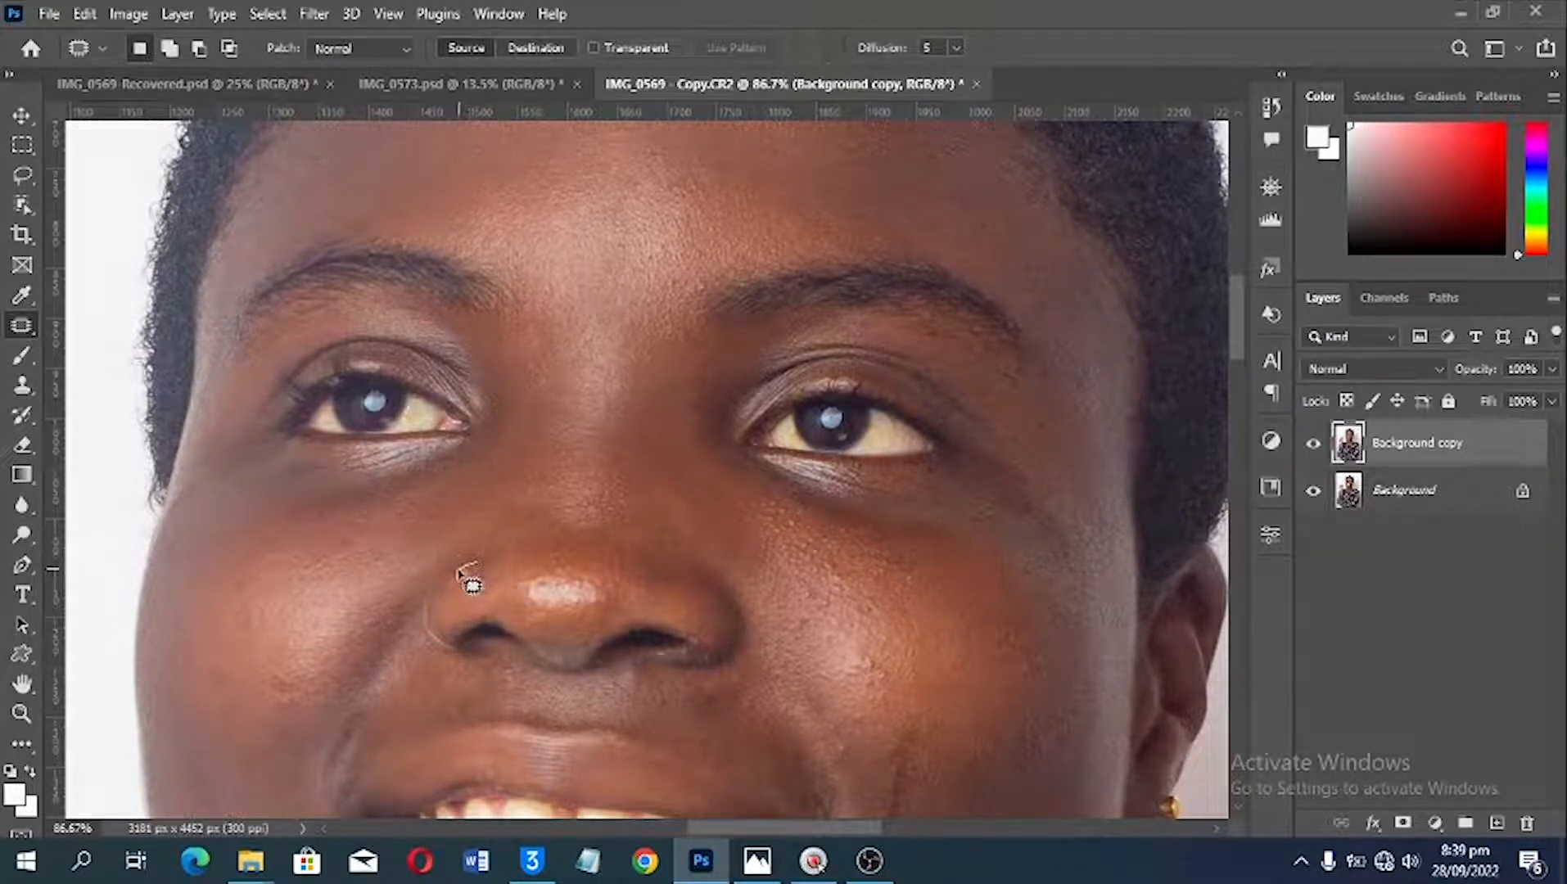
mouse_move(465, 583)
mouse_down()
mouse_move(486, 530)
mouse_move(524, 508)
mouse_up()
mouse_move(903, 657)
mouse_down()
mouse_move(875, 657)
mouse_move(863, 680)
mouse_move(884, 662)
mouse_up()
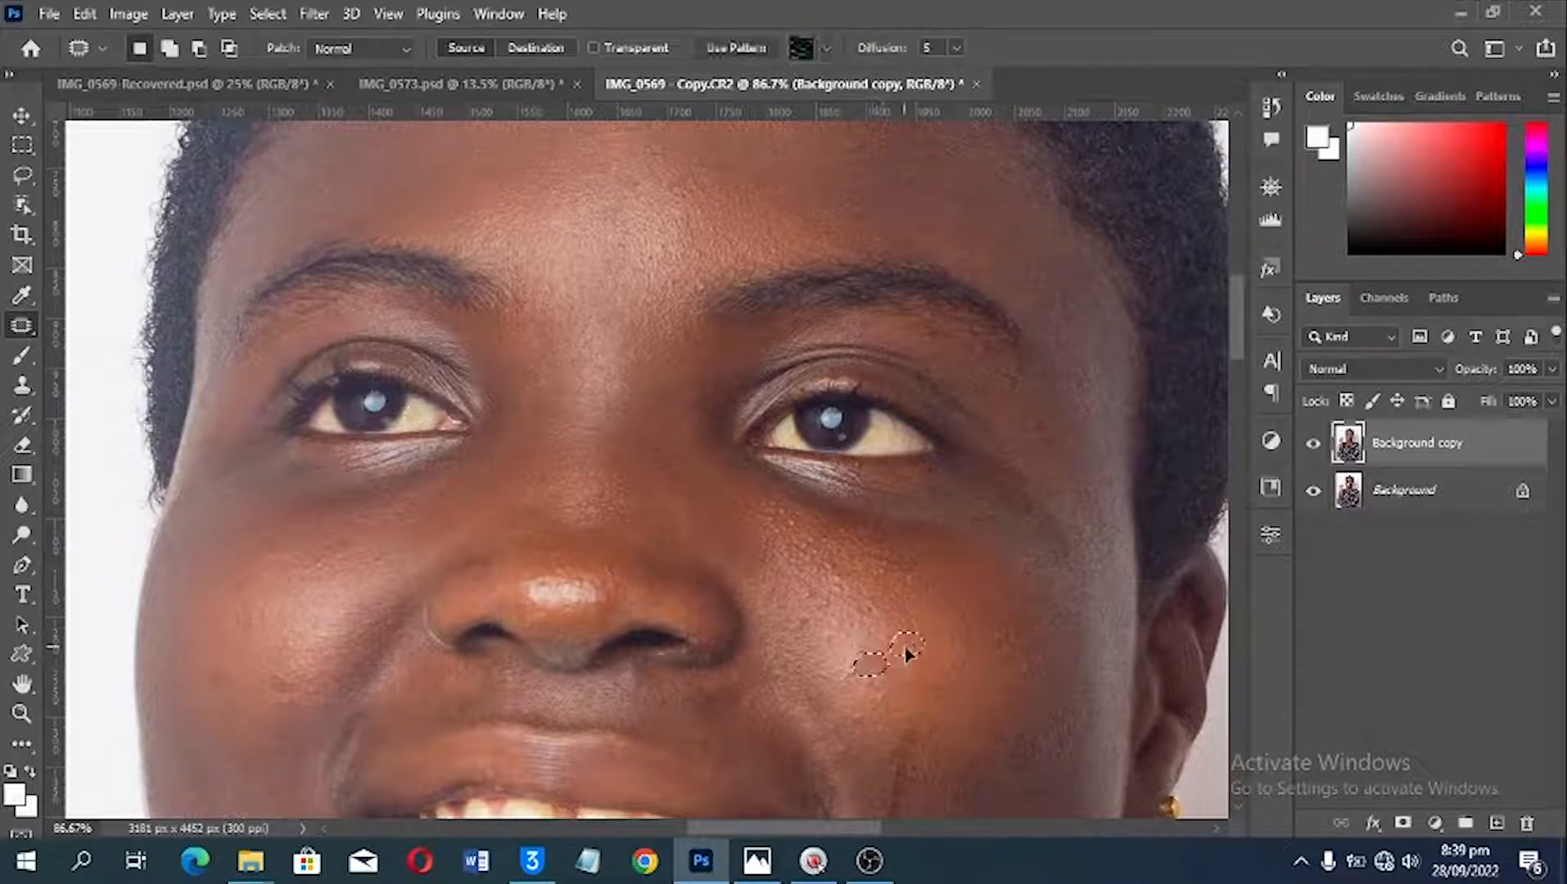
mouse_move(847, 586)
mouse_down()
mouse_move(836, 572)
mouse_move(824, 602)
mouse_move(880, 608)
mouse_move(819, 613)
mouse_move(869, 603)
mouse_up()
click(869, 603)
Step: Patch the spots on the cheek nearest the raised hand with clean surrounding skin
key(space)
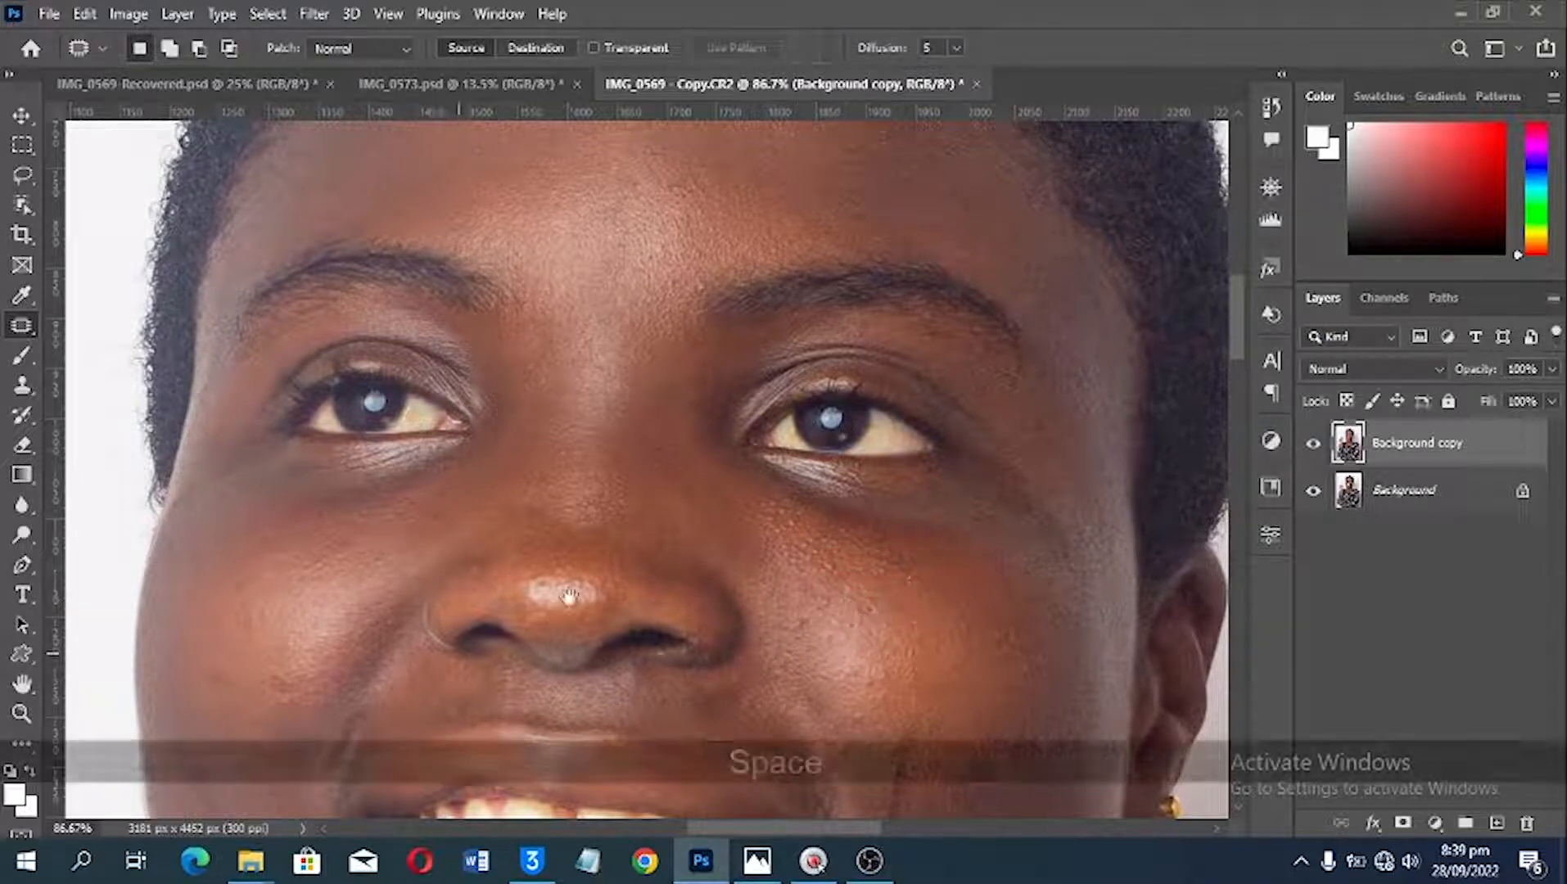
drag(442, 668, 787, 479)
mouse_move(626, 484)
mouse_down()
mouse_move(638, 518)
mouse_move(650, 503)
mouse_move(591, 517)
mouse_up()
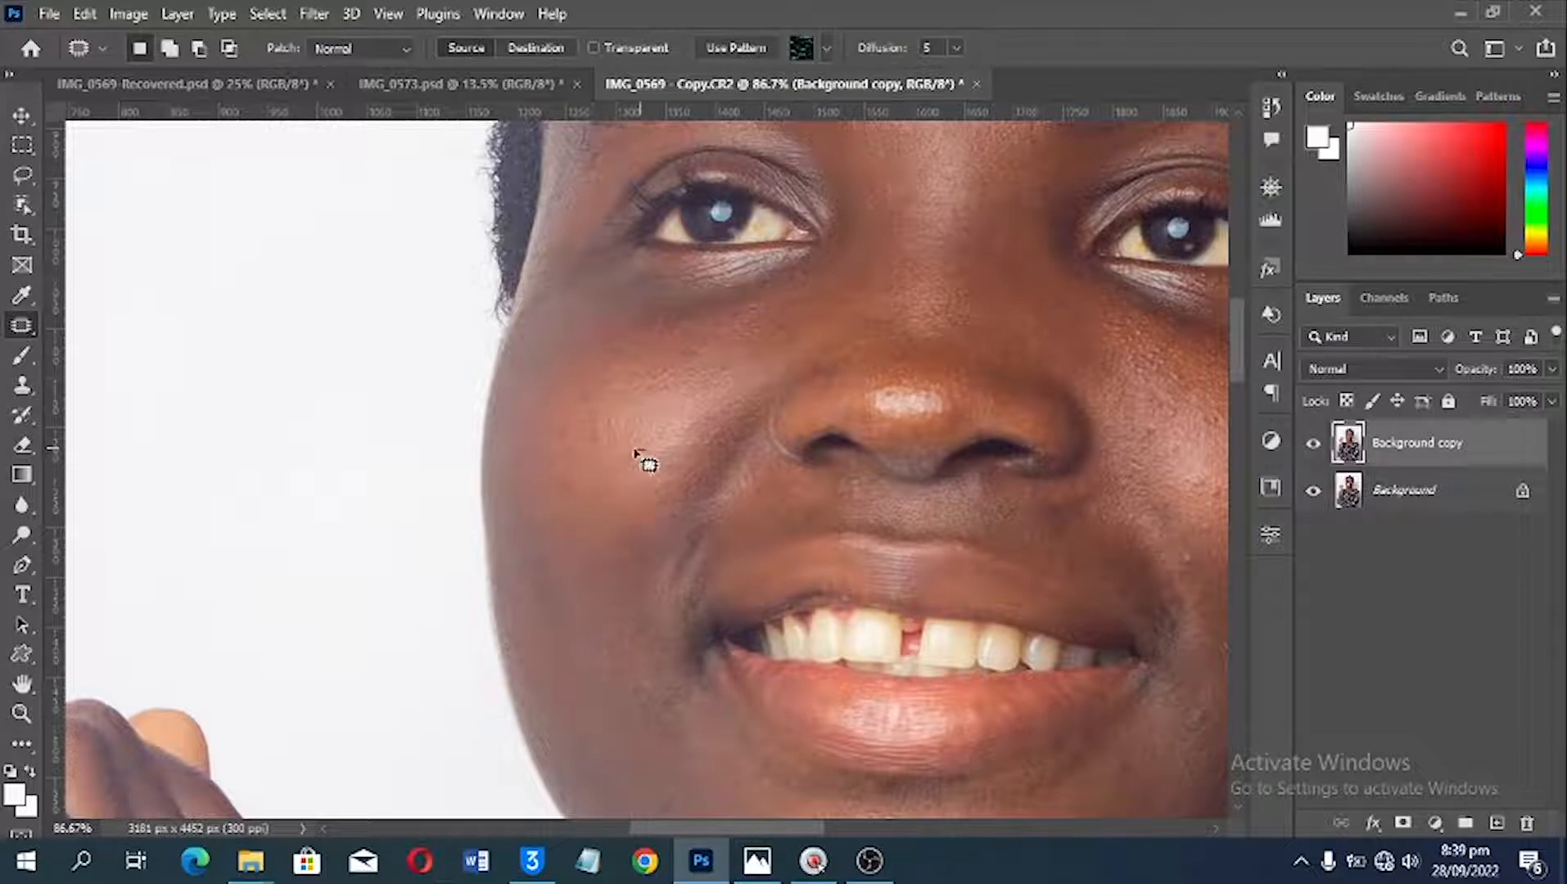
click(637, 452)
click(636, 459)
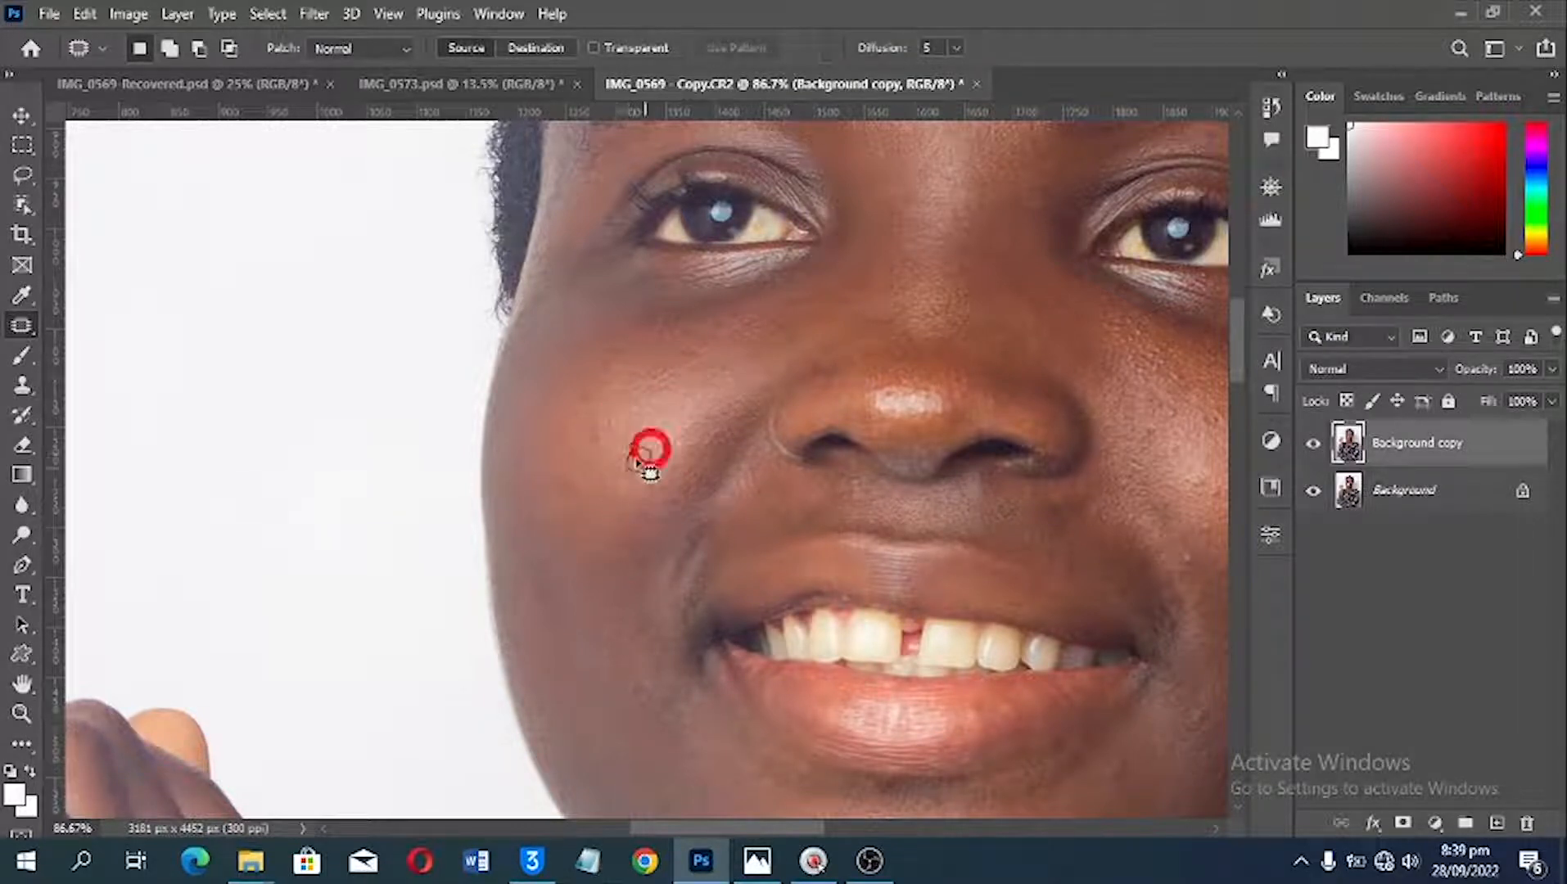
mouse_move(640, 460)
mouse_down()
mouse_move(622, 462)
mouse_move(659, 431)
mouse_up()
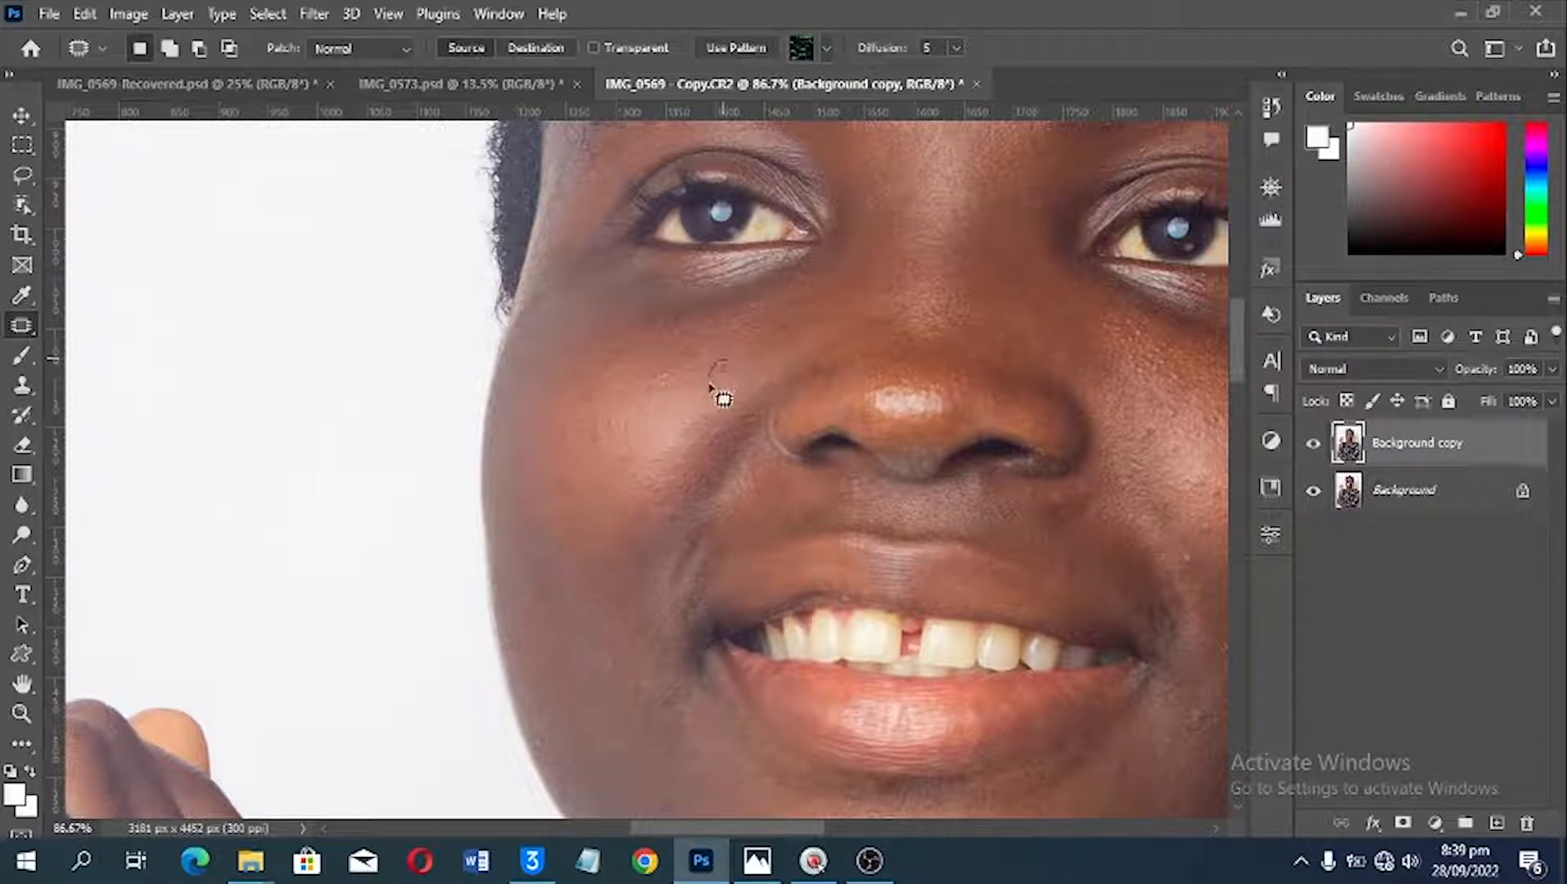
mouse_move(709, 383)
mouse_down()
mouse_move(735, 361)
mouse_move(703, 377)
mouse_up()
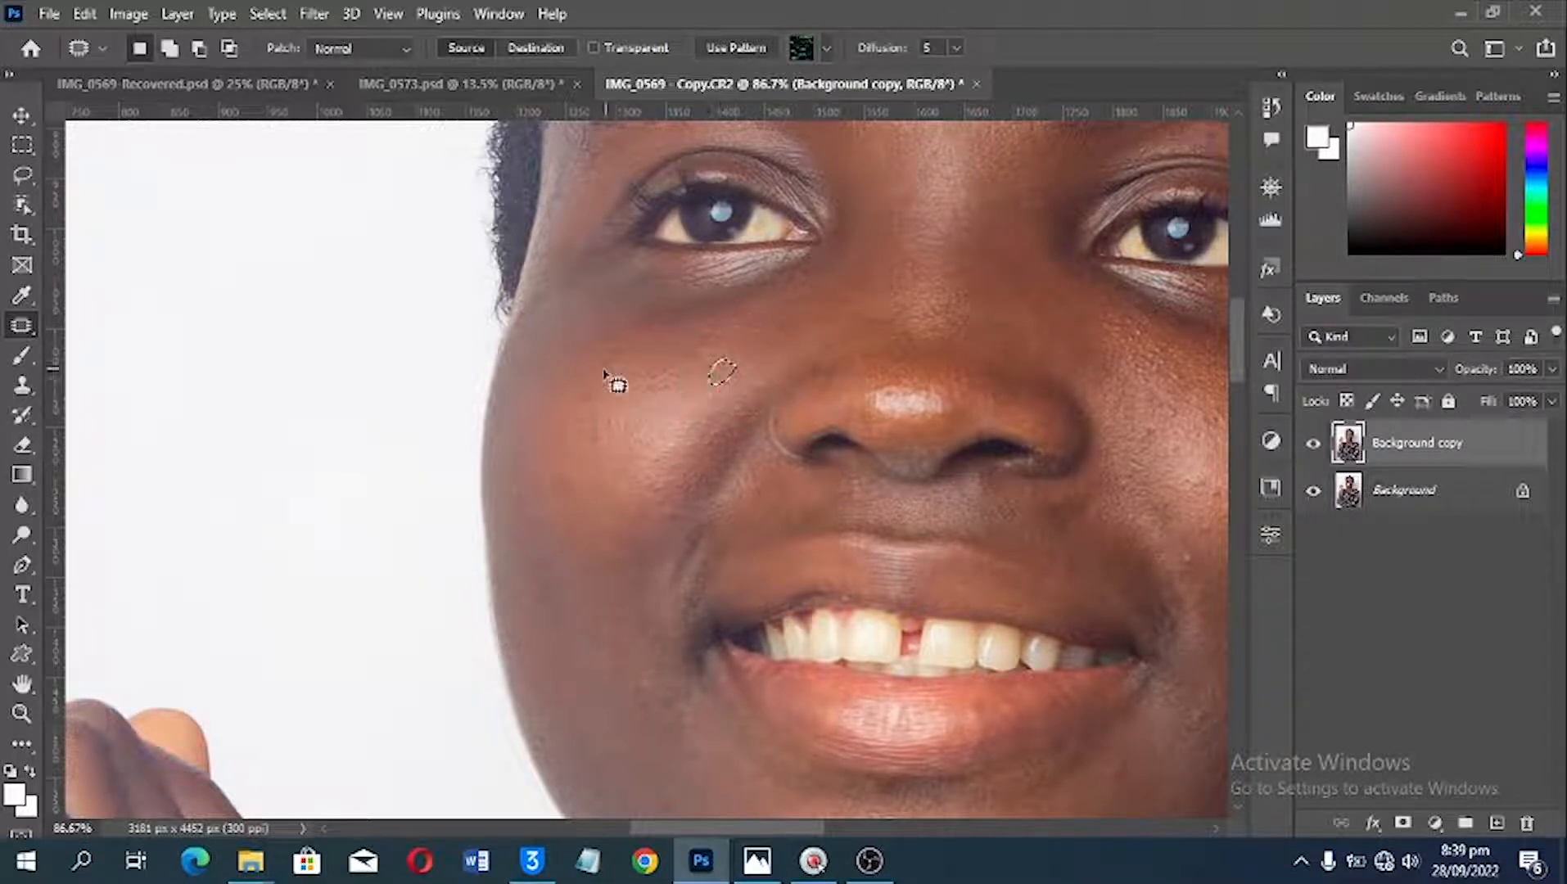
mouse_move(605, 375)
mouse_down()
mouse_move(594, 416)
mouse_move(616, 406)
mouse_move(584, 424)
mouse_up()
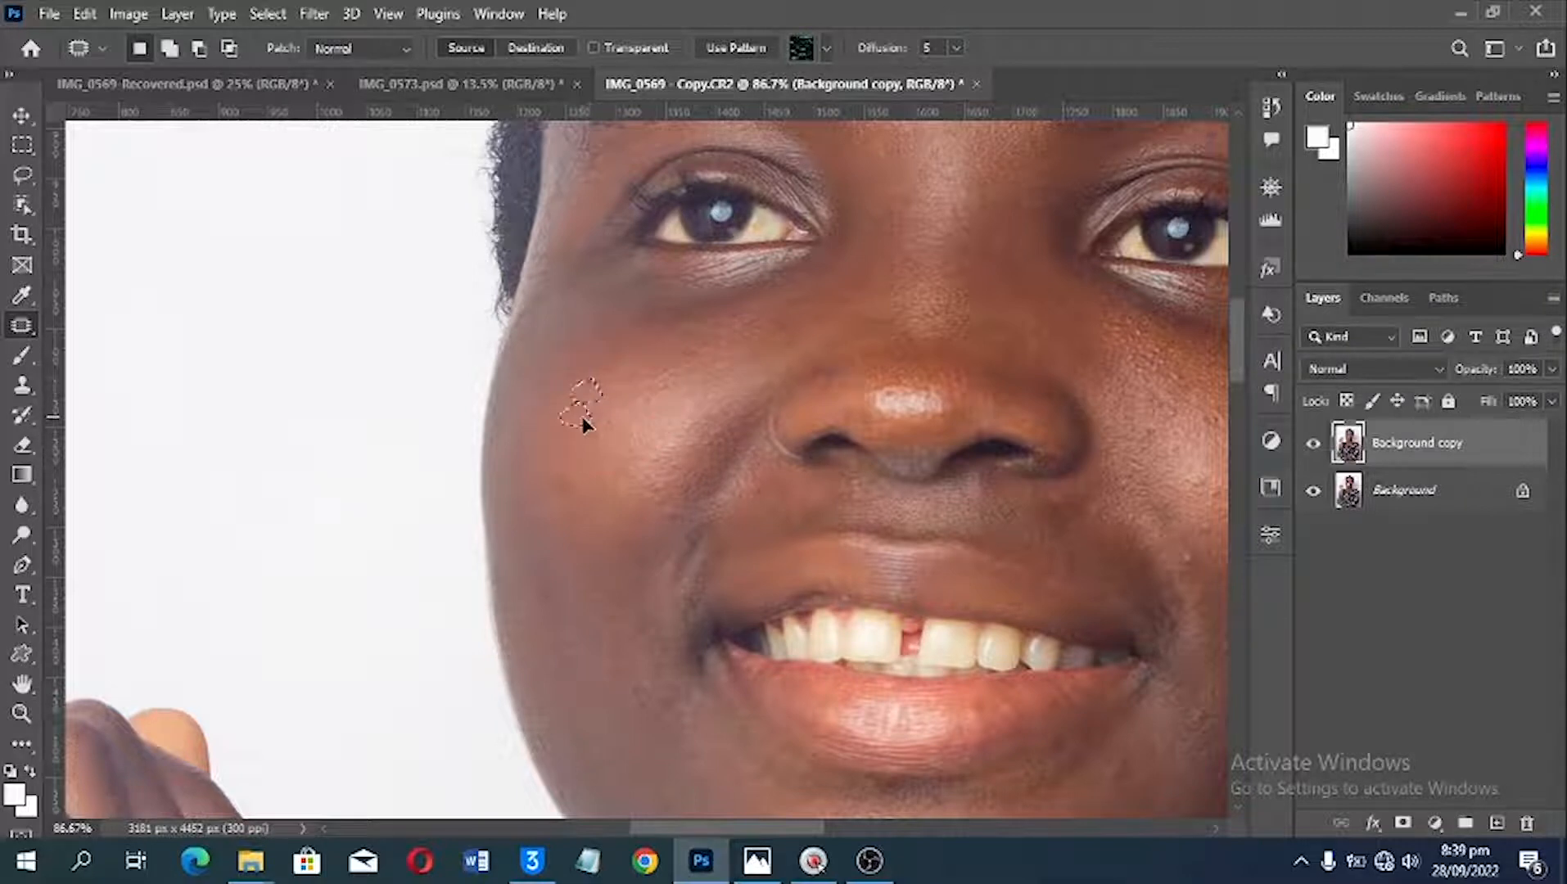
click(637, 416)
Step: Patch the bumps on the chin below the lower lip
scroll(753, 449, down, 3)
key(space)
drag(1061, 567, 794, 412)
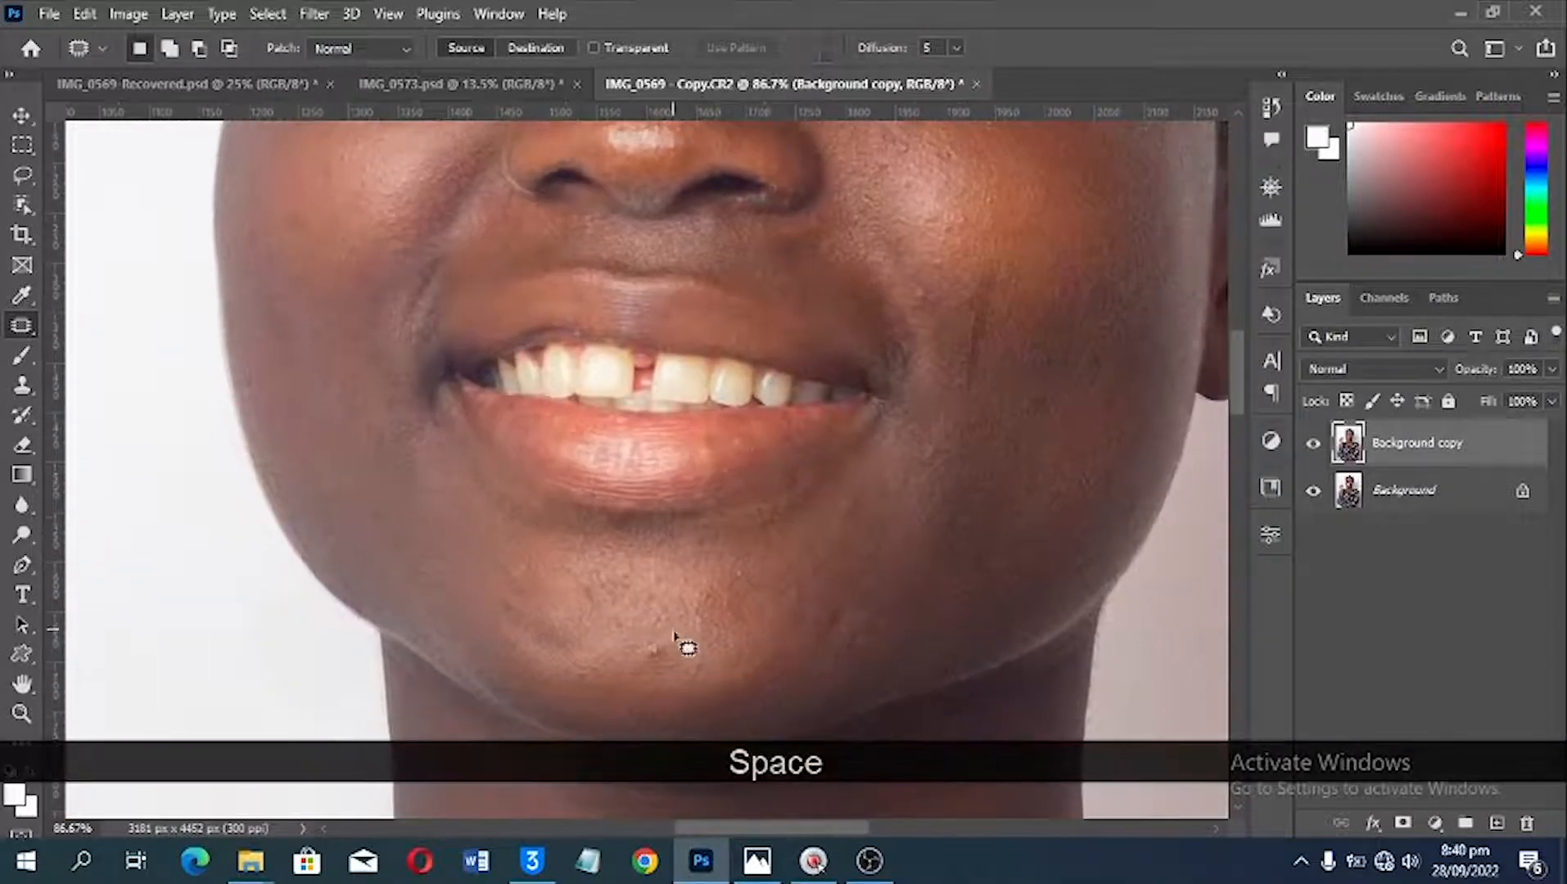
drag(666, 658, 656, 636)
drag(736, 565, 747, 576)
Step: Patch the dark vertical mark beside the mouth and the spots on the cheek on the earring side
key(space)
drag(951, 452, 860, 612)
drag(898, 431, 898, 474)
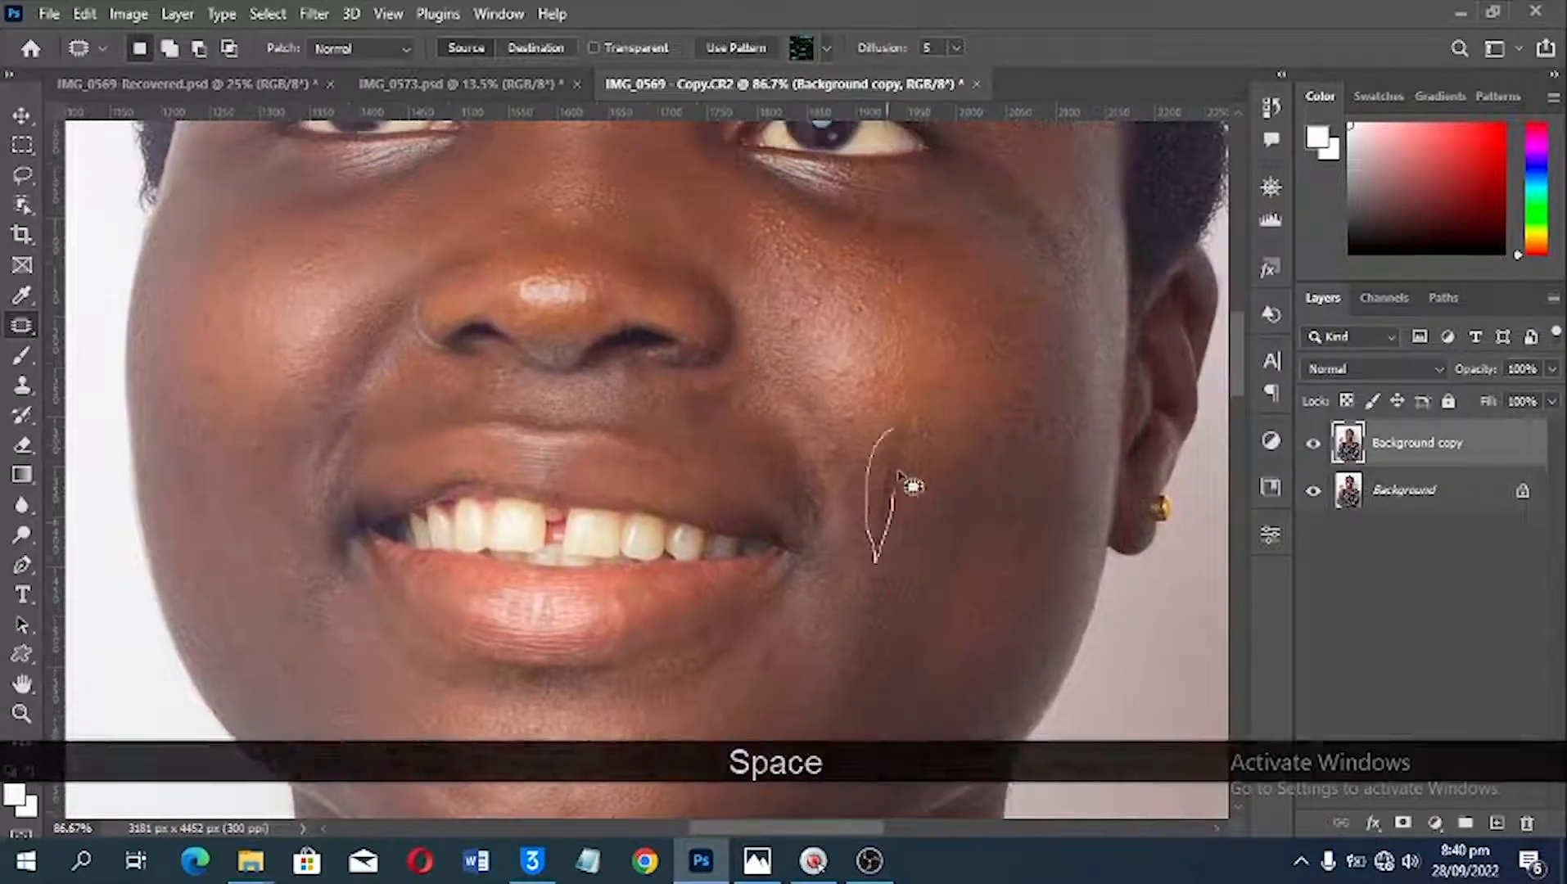
mouse_move(866, 366)
mouse_down()
mouse_move(877, 391)
mouse_move(837, 383)
mouse_up()
scroll(877, 391, up, 1)
drag(828, 496, 846, 513)
drag(858, 350, 915, 407)
Step: Patch the blemishes and uneven skin on the lower face and neck above the necklace
scroll(915, 408, down, 2)
scroll(978, 596, down, 8)
key(space)
drag(786, 639, 944, 343)
drag(553, 491, 536, 492)
drag(777, 383, 789, 393)
drag(789, 392, 847, 352)
scroll(899, 336, up, 3)
click(899, 334)
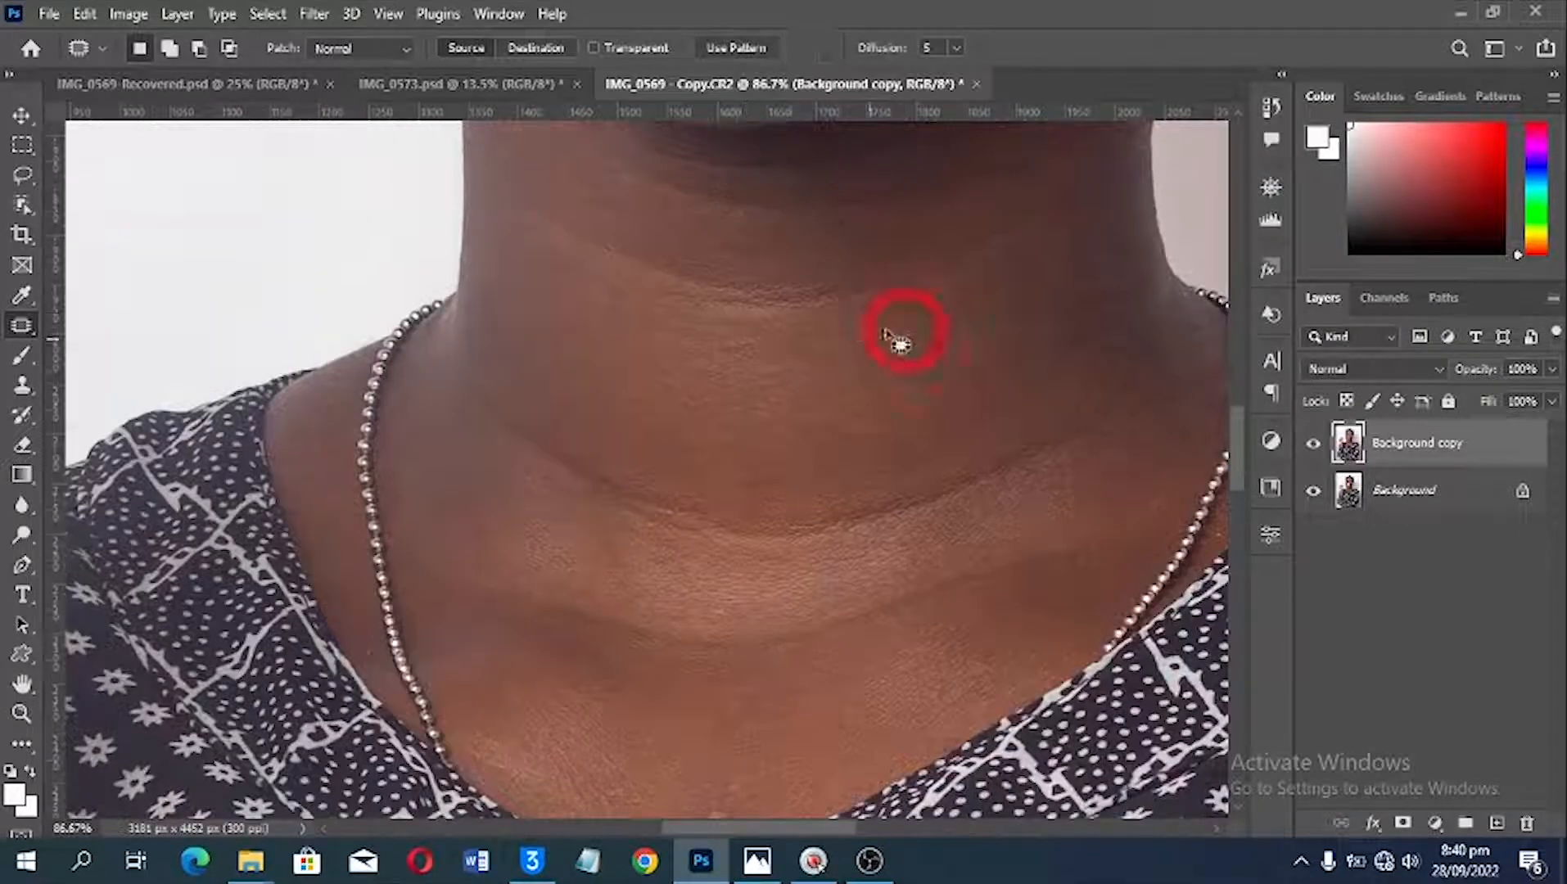
Step: Switch to the Clone Stamp tool for retouching the chin
click(22, 386)
alt+click(944, 636)
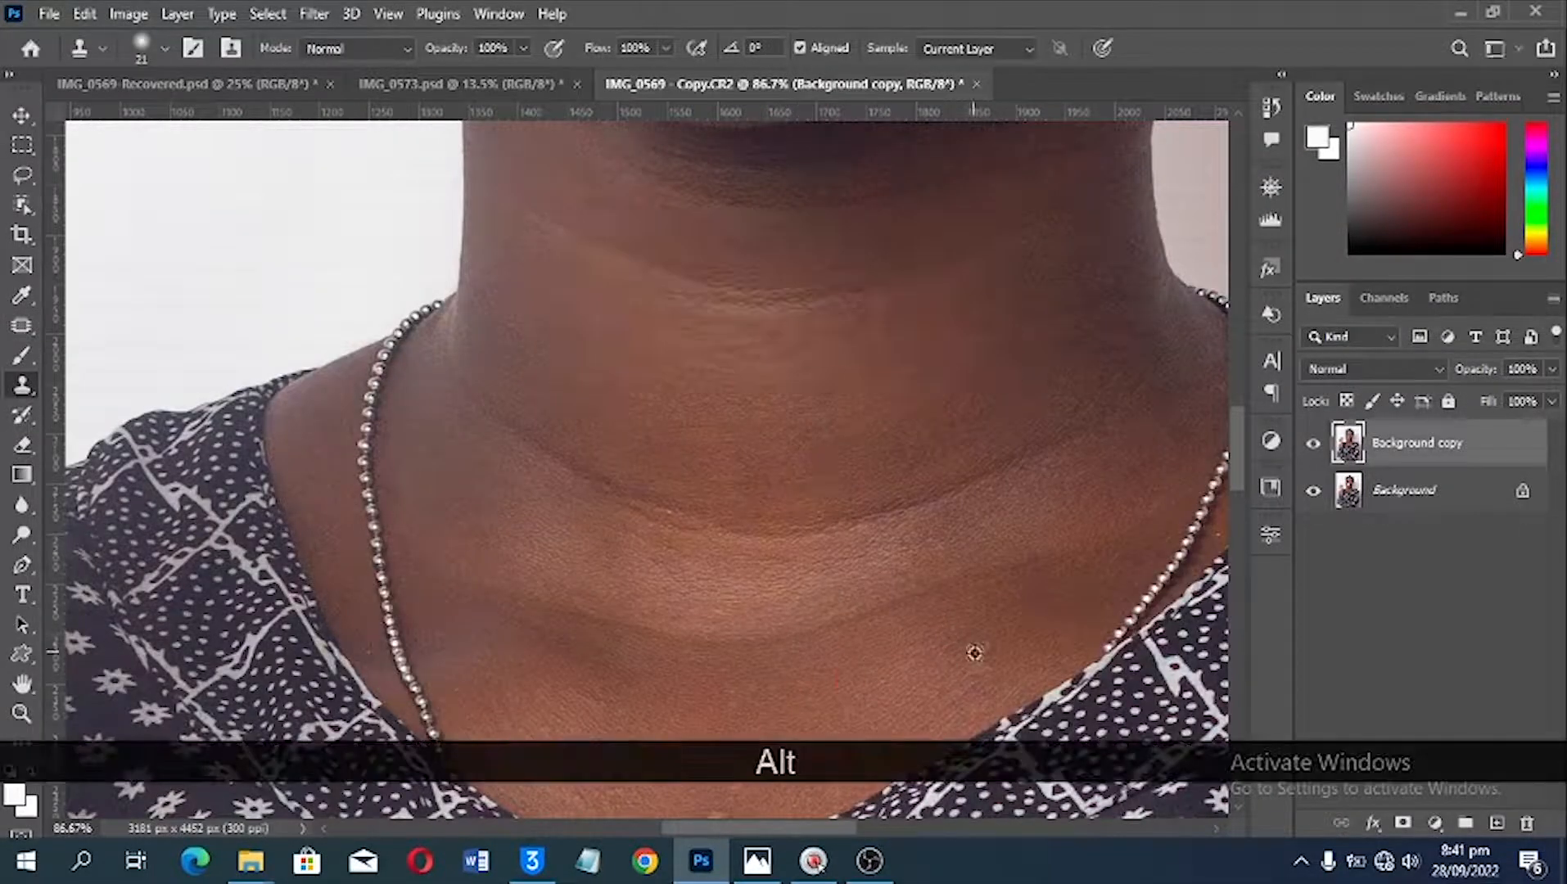
scroll(975, 653, up, 4)
right_click(24, 393)
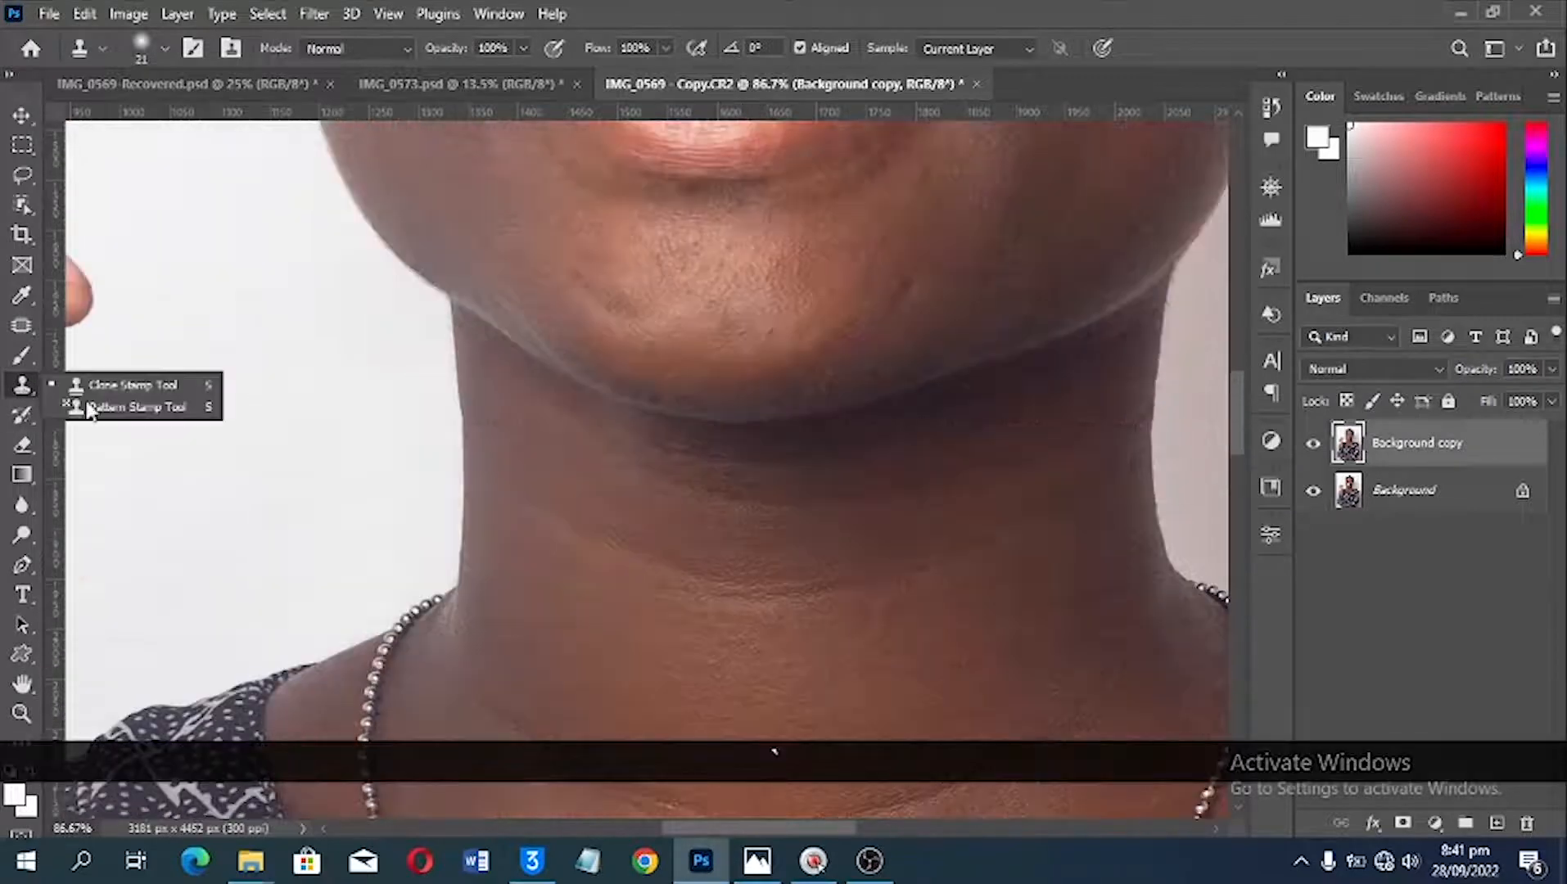
click(37, 384)
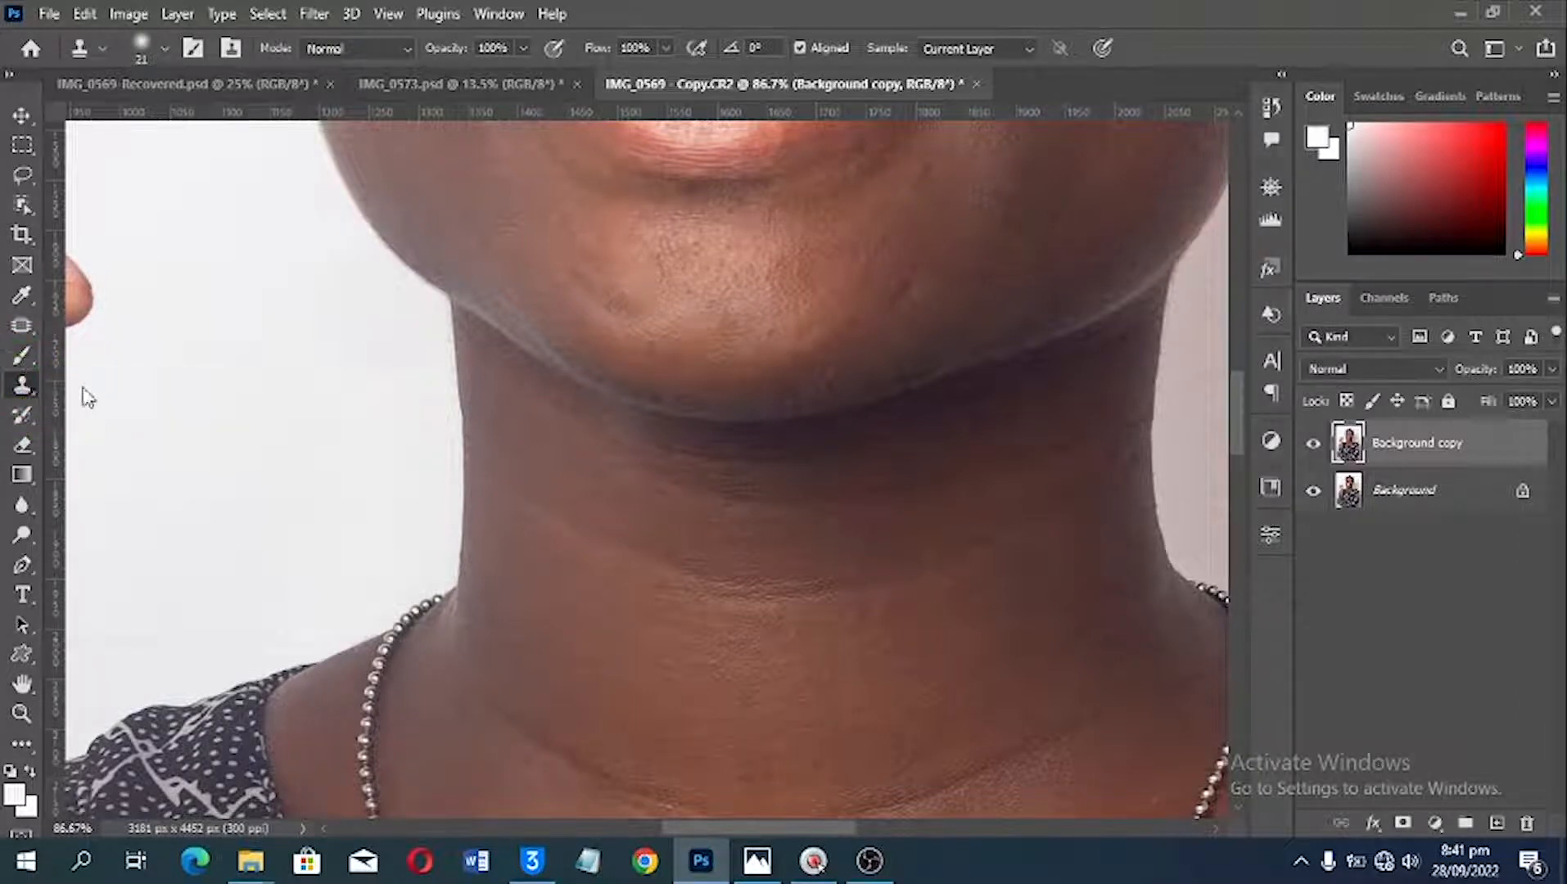
right_click(32, 383)
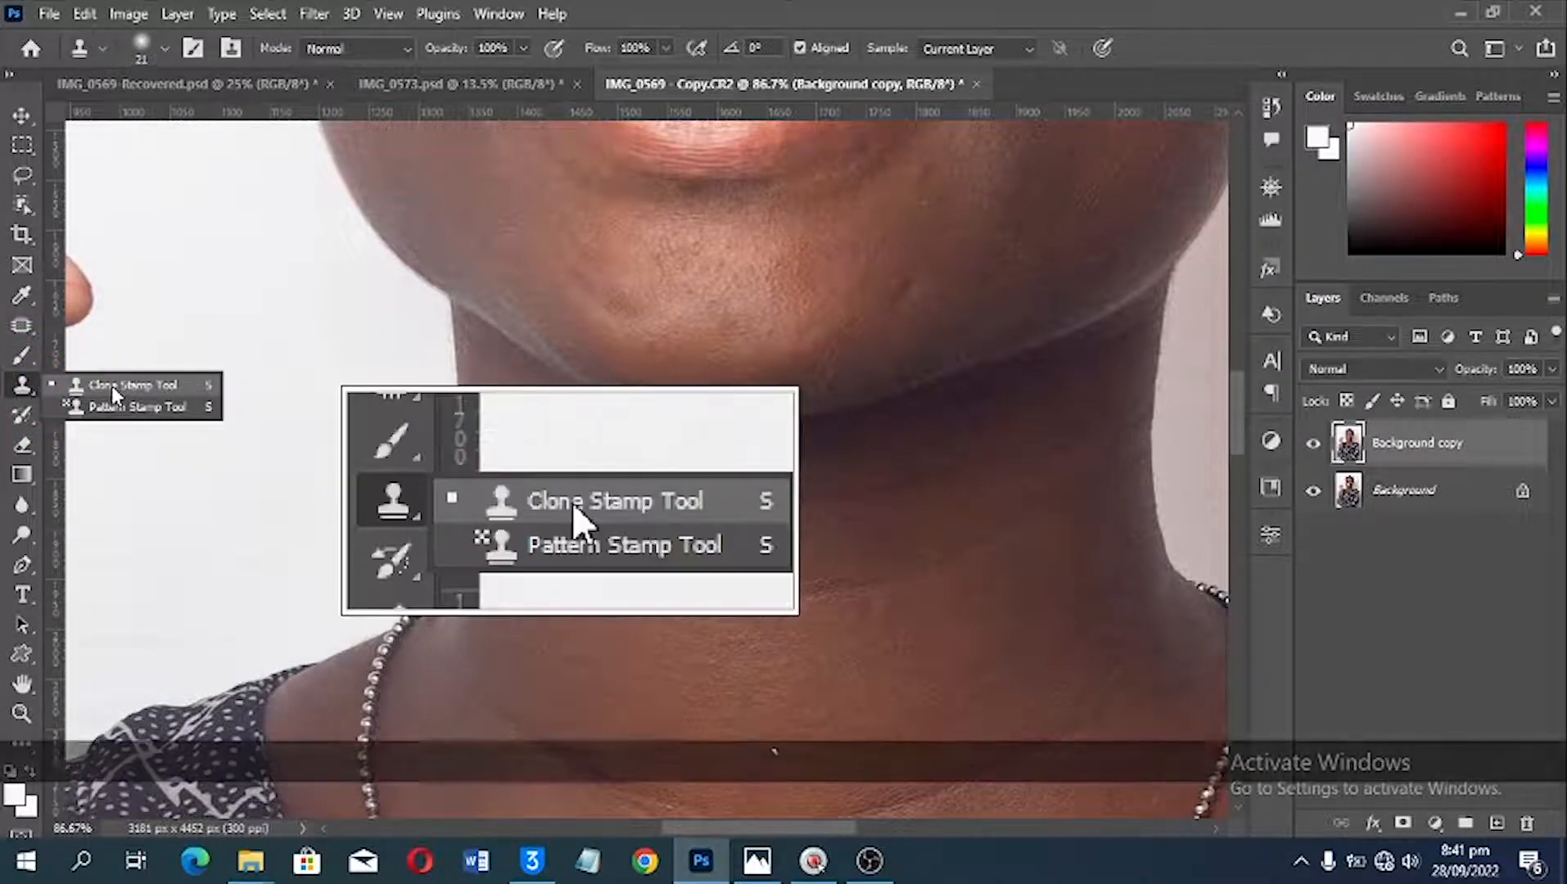
click(112, 385)
scroll(854, 395, up, 3)
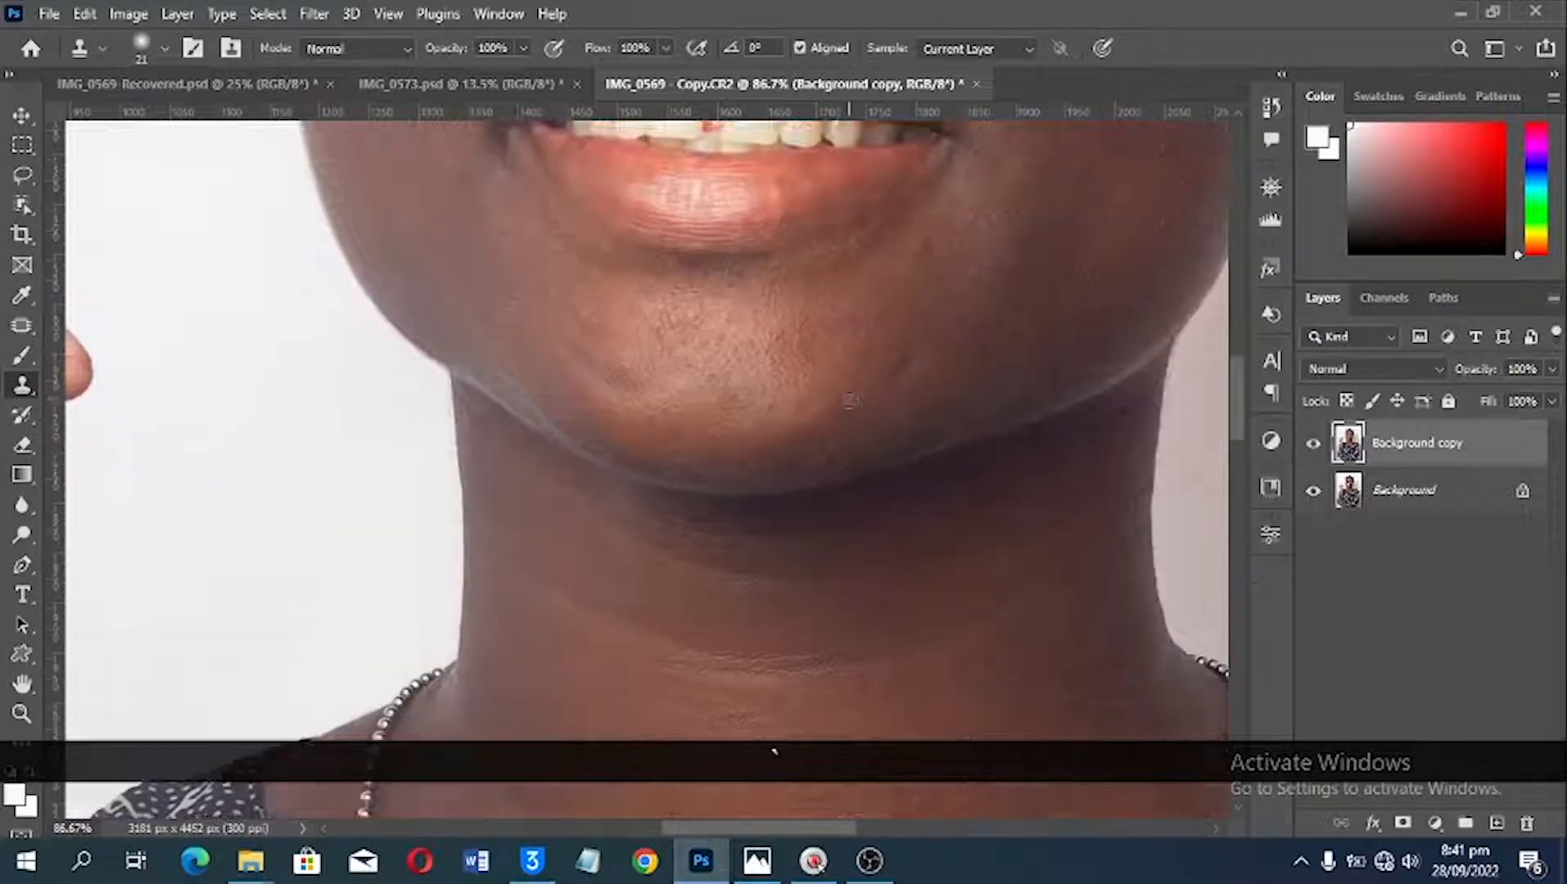
scroll(854, 395, up, 1)
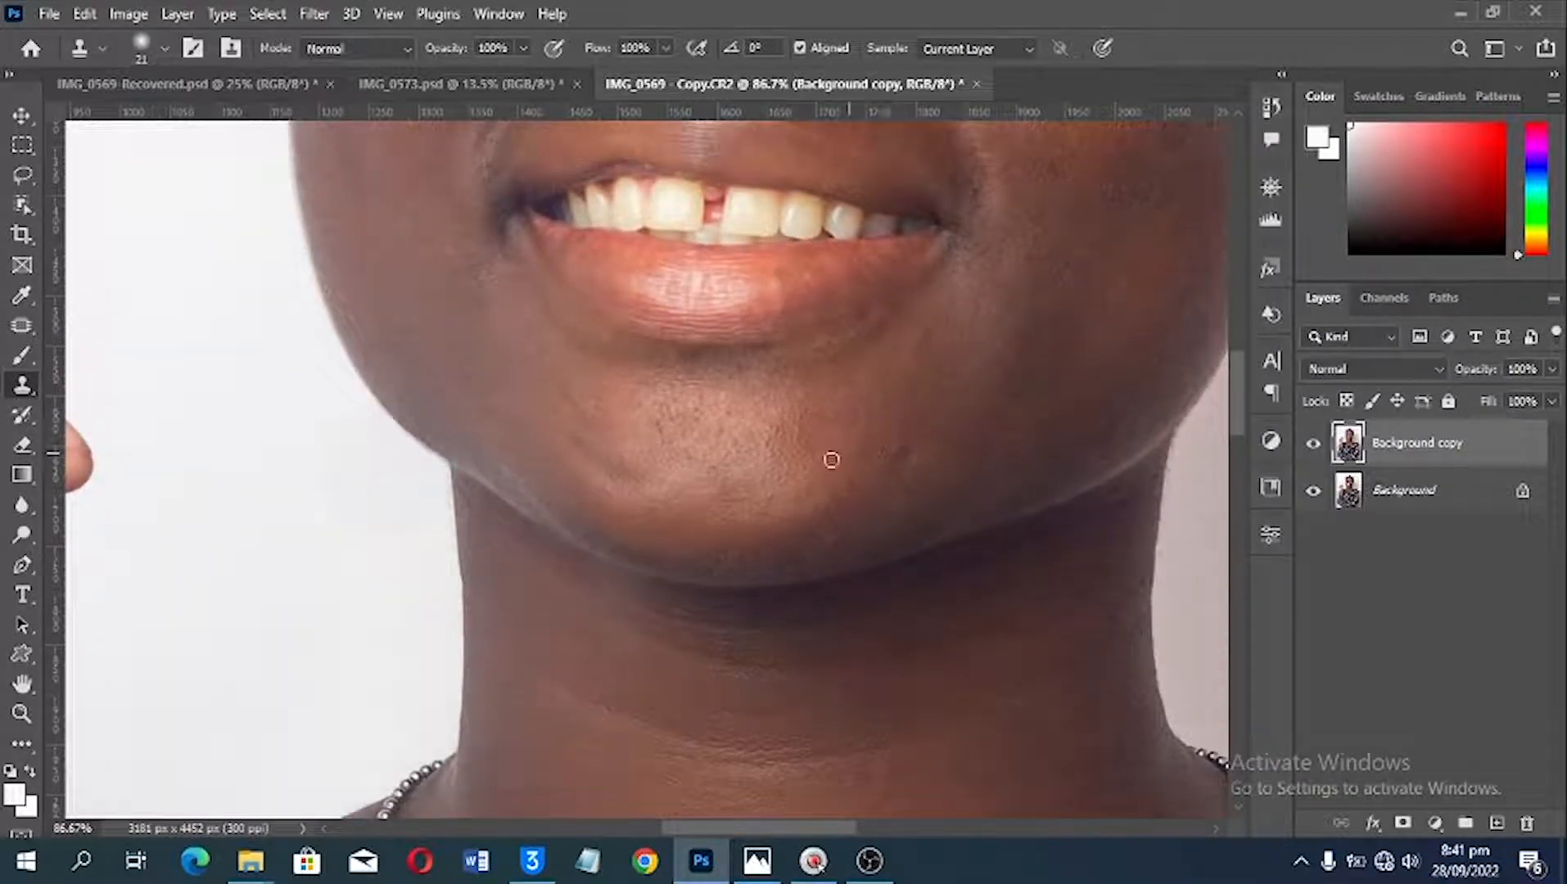
Step: Sample clean chin skin and clone it over the dark pores and rough texture in the middle of the chin
key(alt)
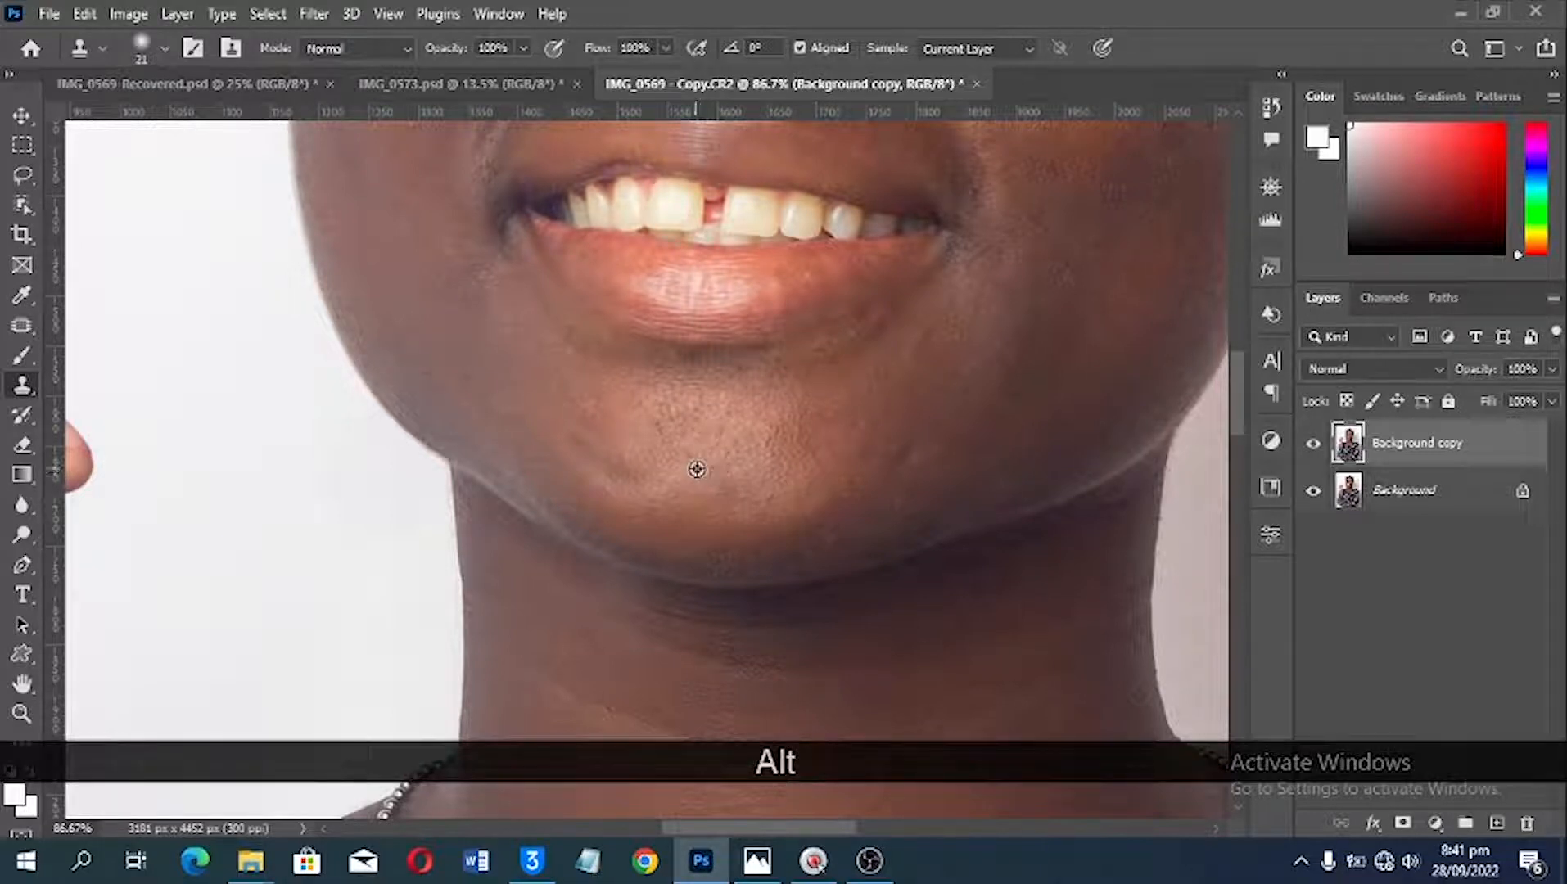
alt+click(697, 469)
scroll(711, 431, up, 3)
alt+click(819, 540)
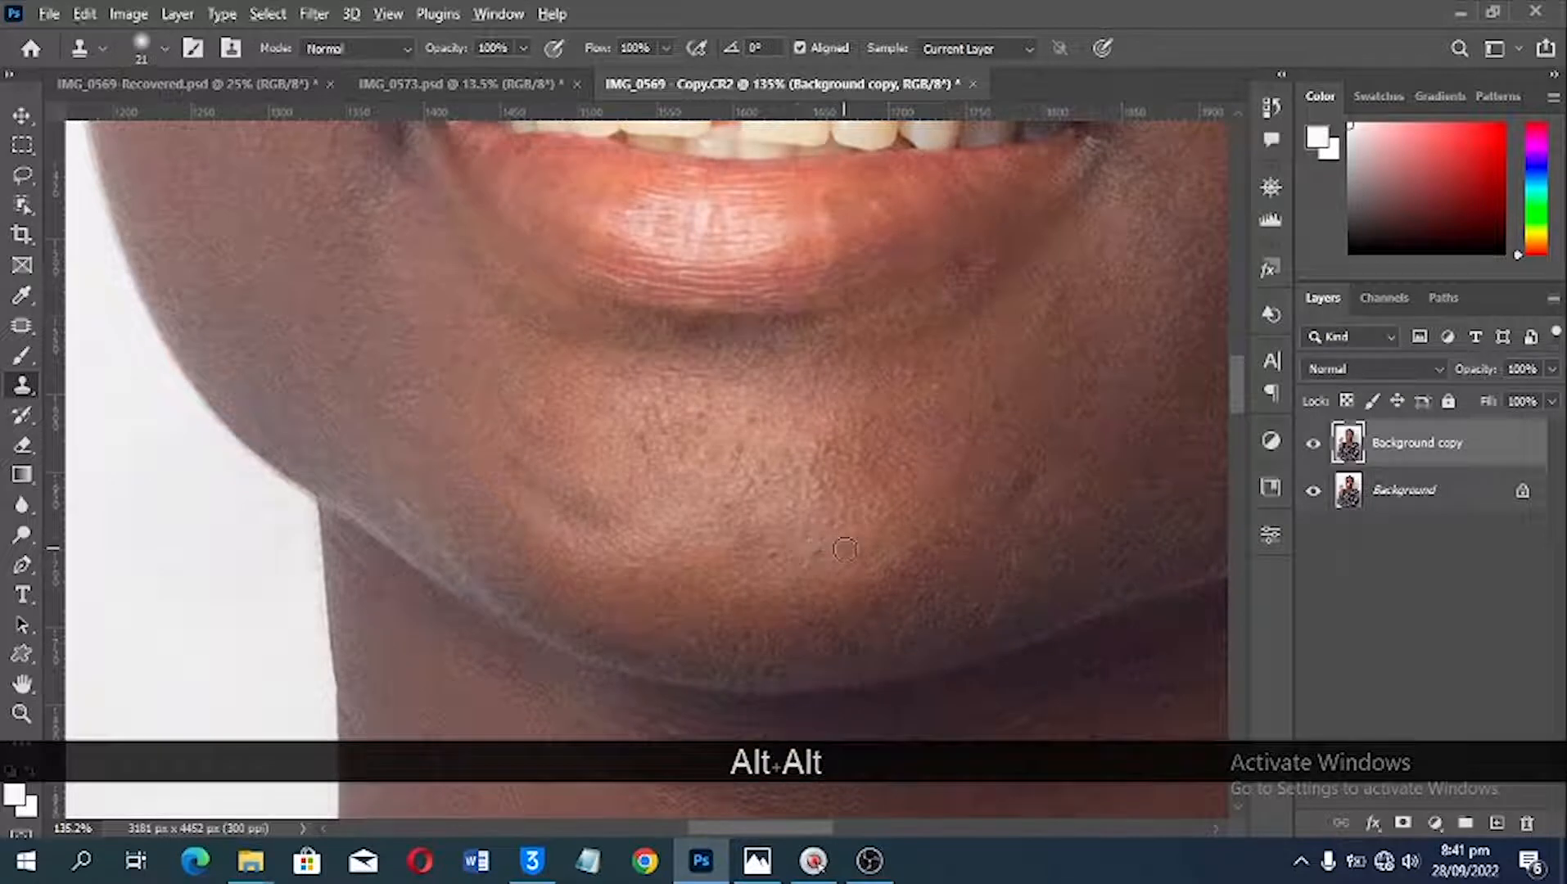
click(802, 545)
alt+click(786, 476)
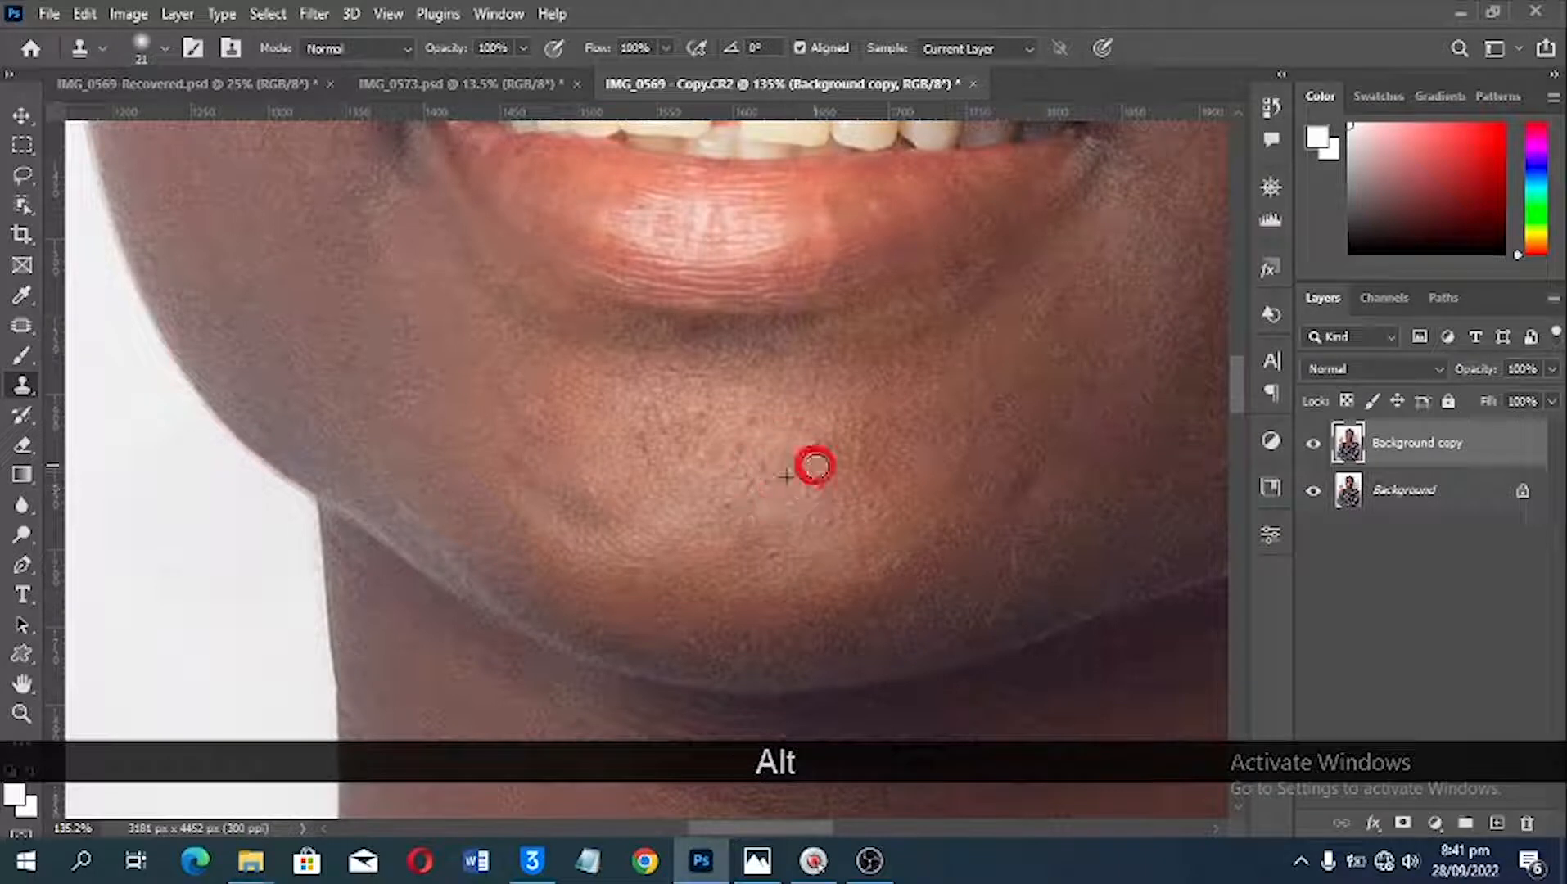
click(806, 488)
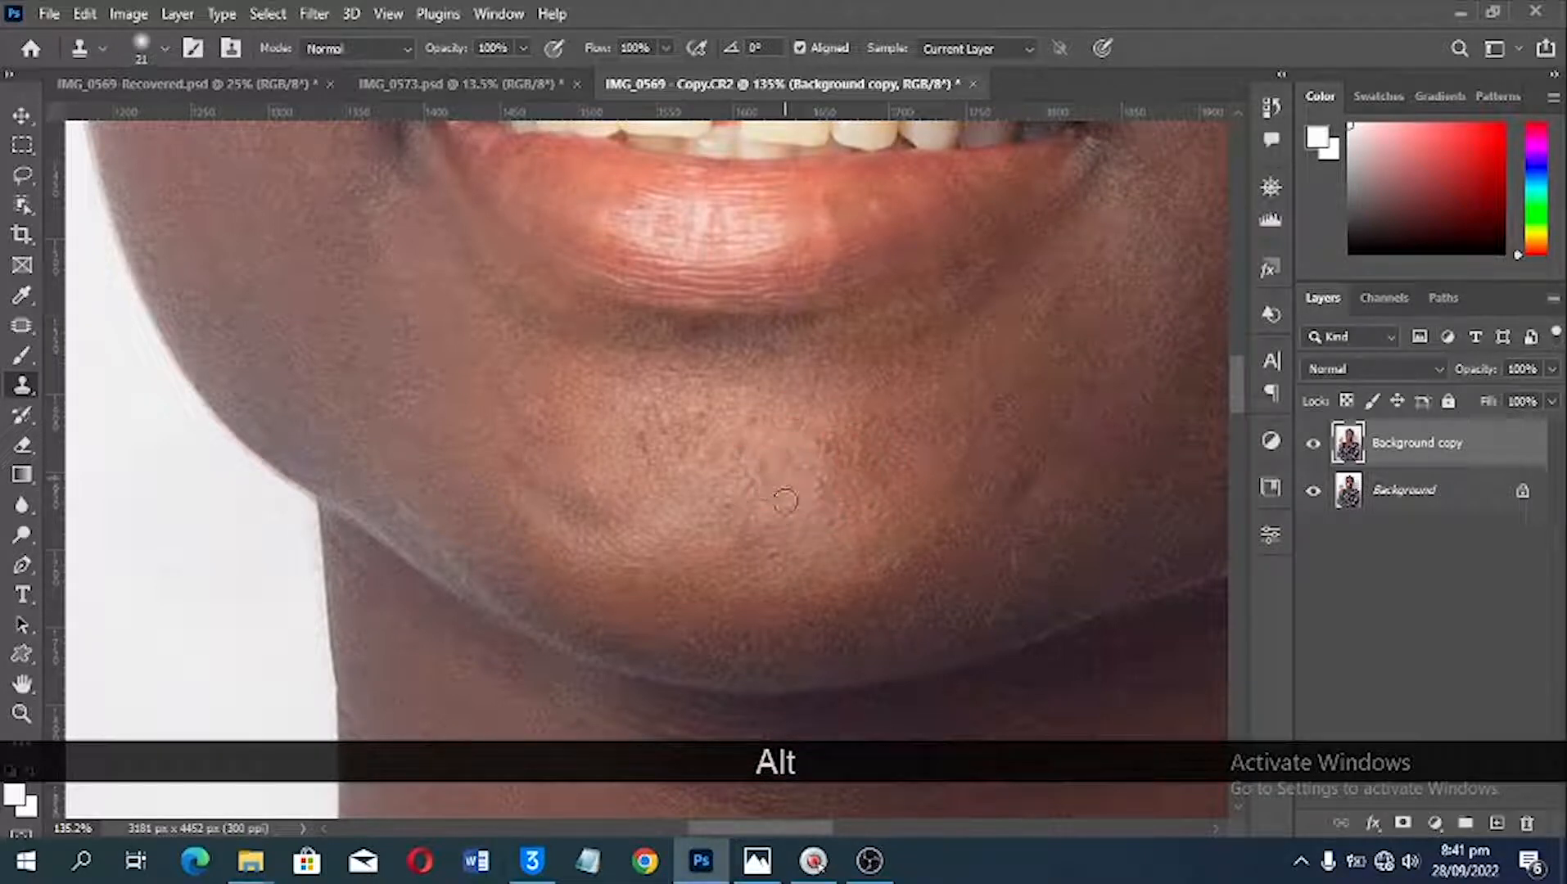
click(758, 487)
alt+click(783, 491)
click(754, 464)
click(773, 465)
click(788, 521)
click(708, 515)
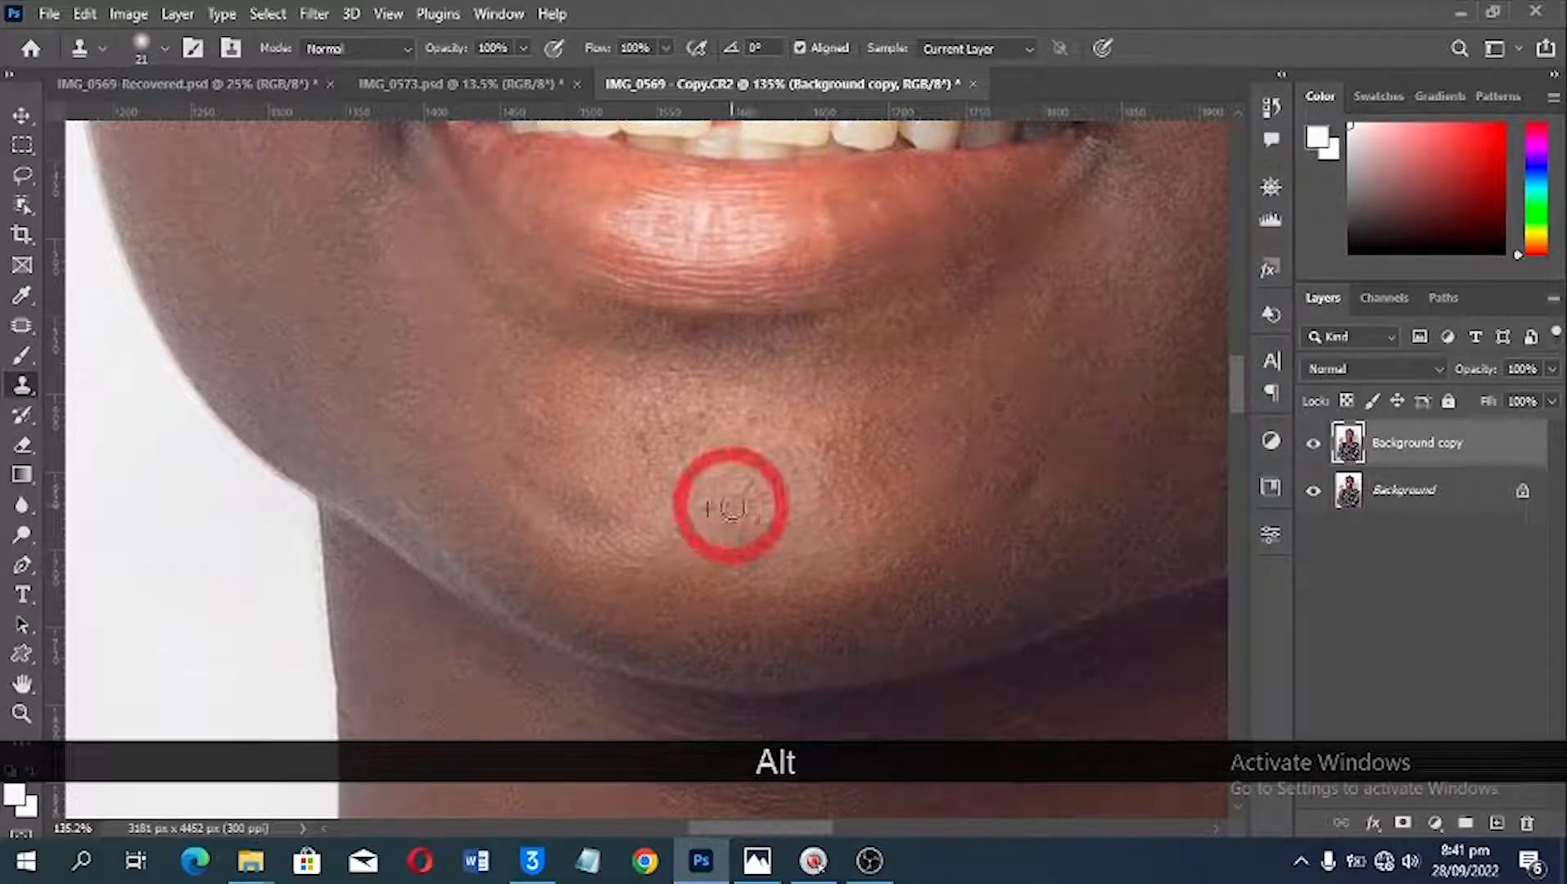
Step: Clone smooth skin over the dark pores on the upper chin just below the lower lip
scroll(676, 507, up, 2)
alt+click(665, 517)
click(647, 517)
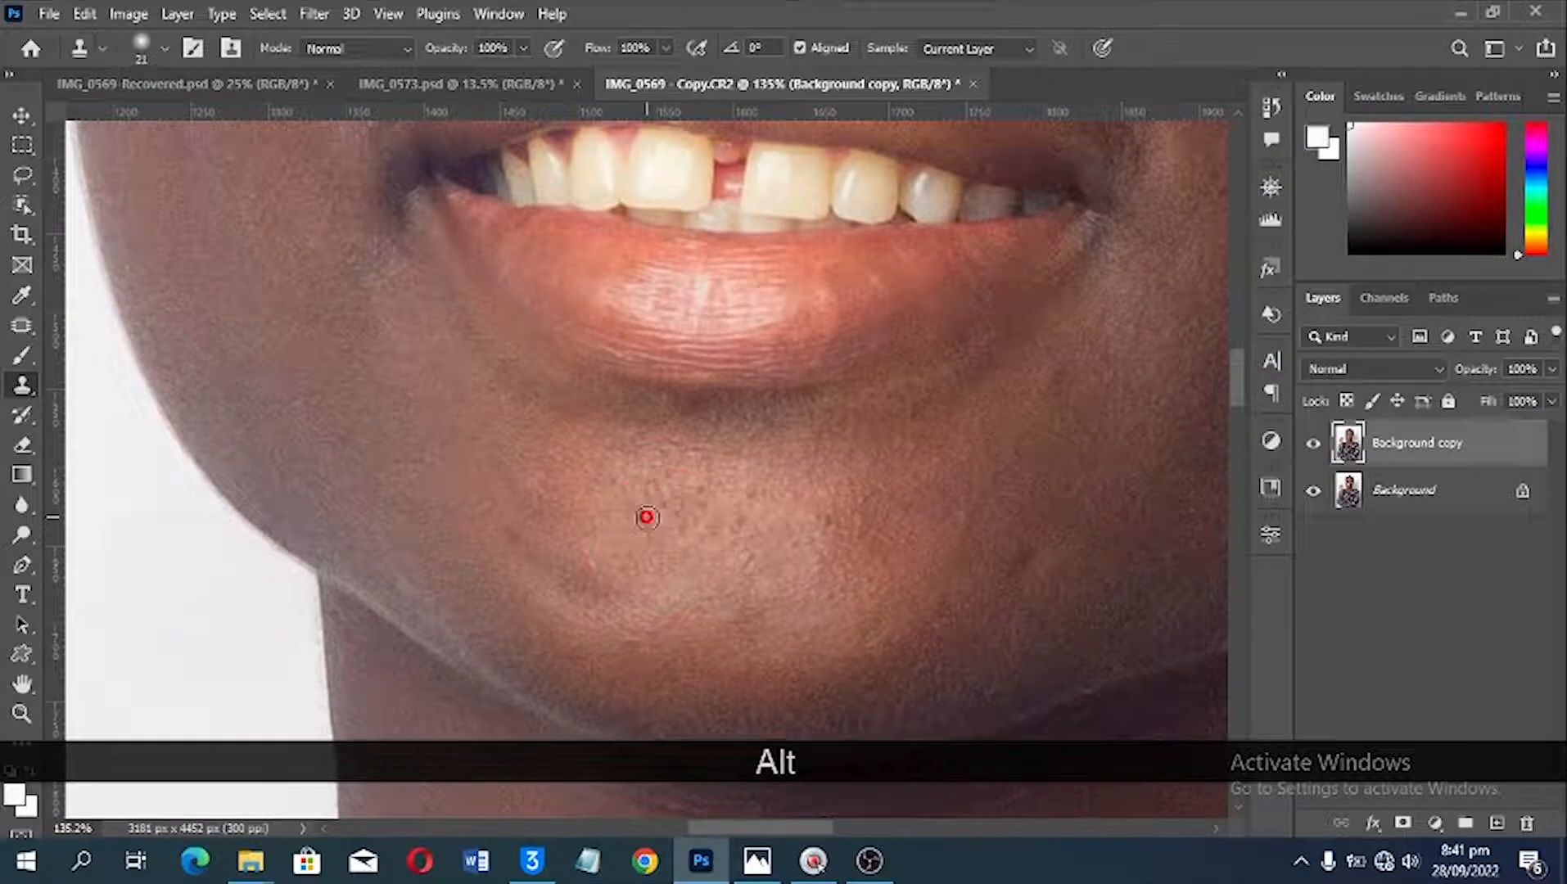
alt+click(694, 482)
alt+click(683, 473)
click(676, 504)
scroll(763, 483, up, 1)
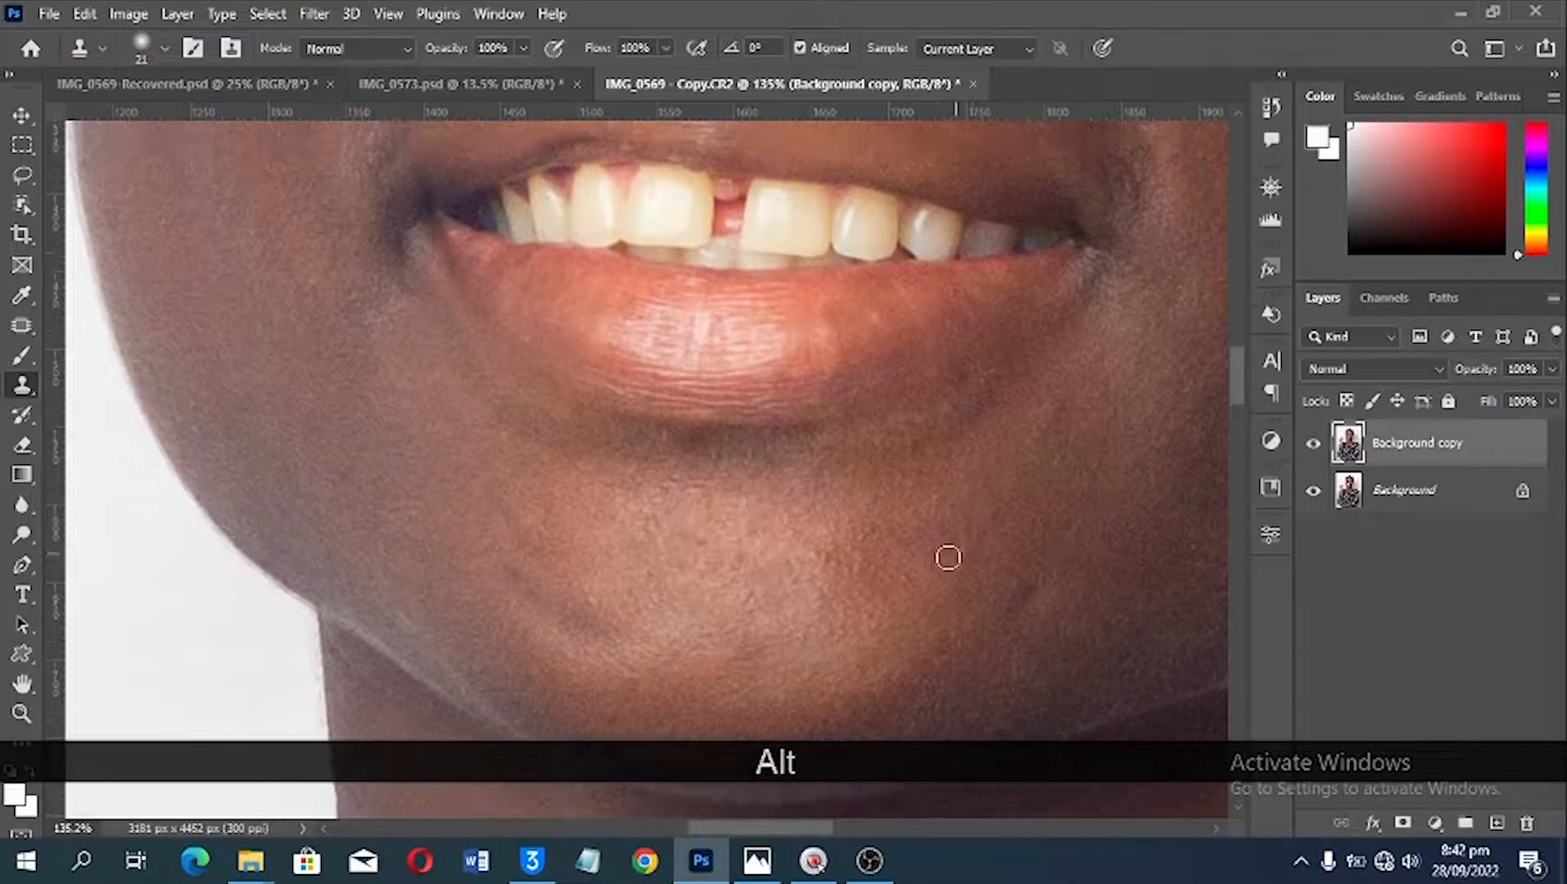
Step: Examine the eyes, eyebrows, forehead and neck for remaining blemishes
key(space)
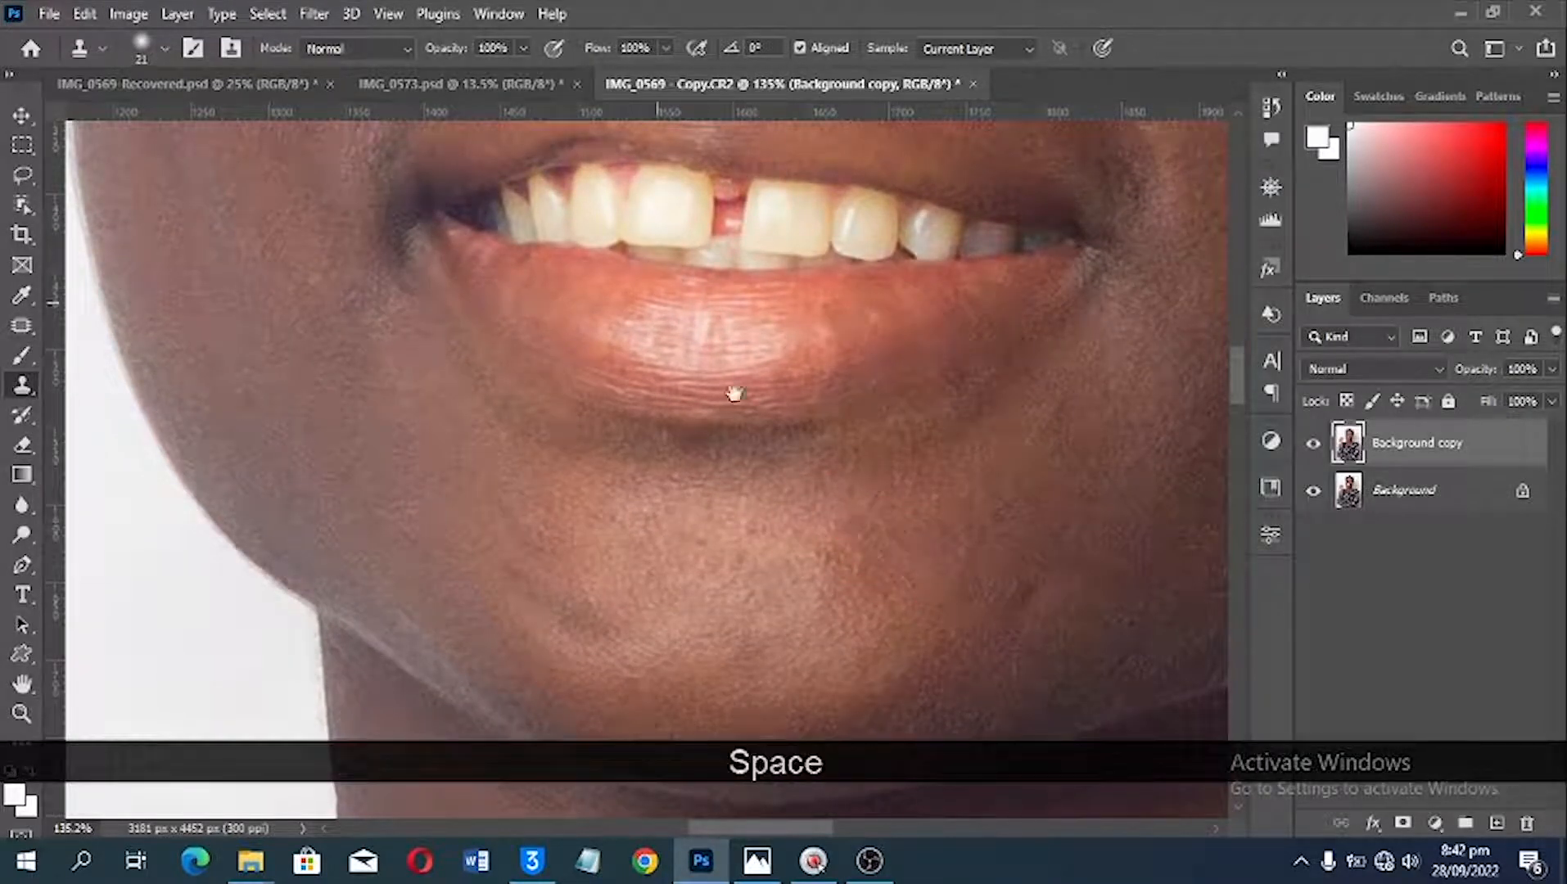
drag(655, 282, 989, 664)
drag(968, 493, 713, 685)
drag(792, 405, 779, 556)
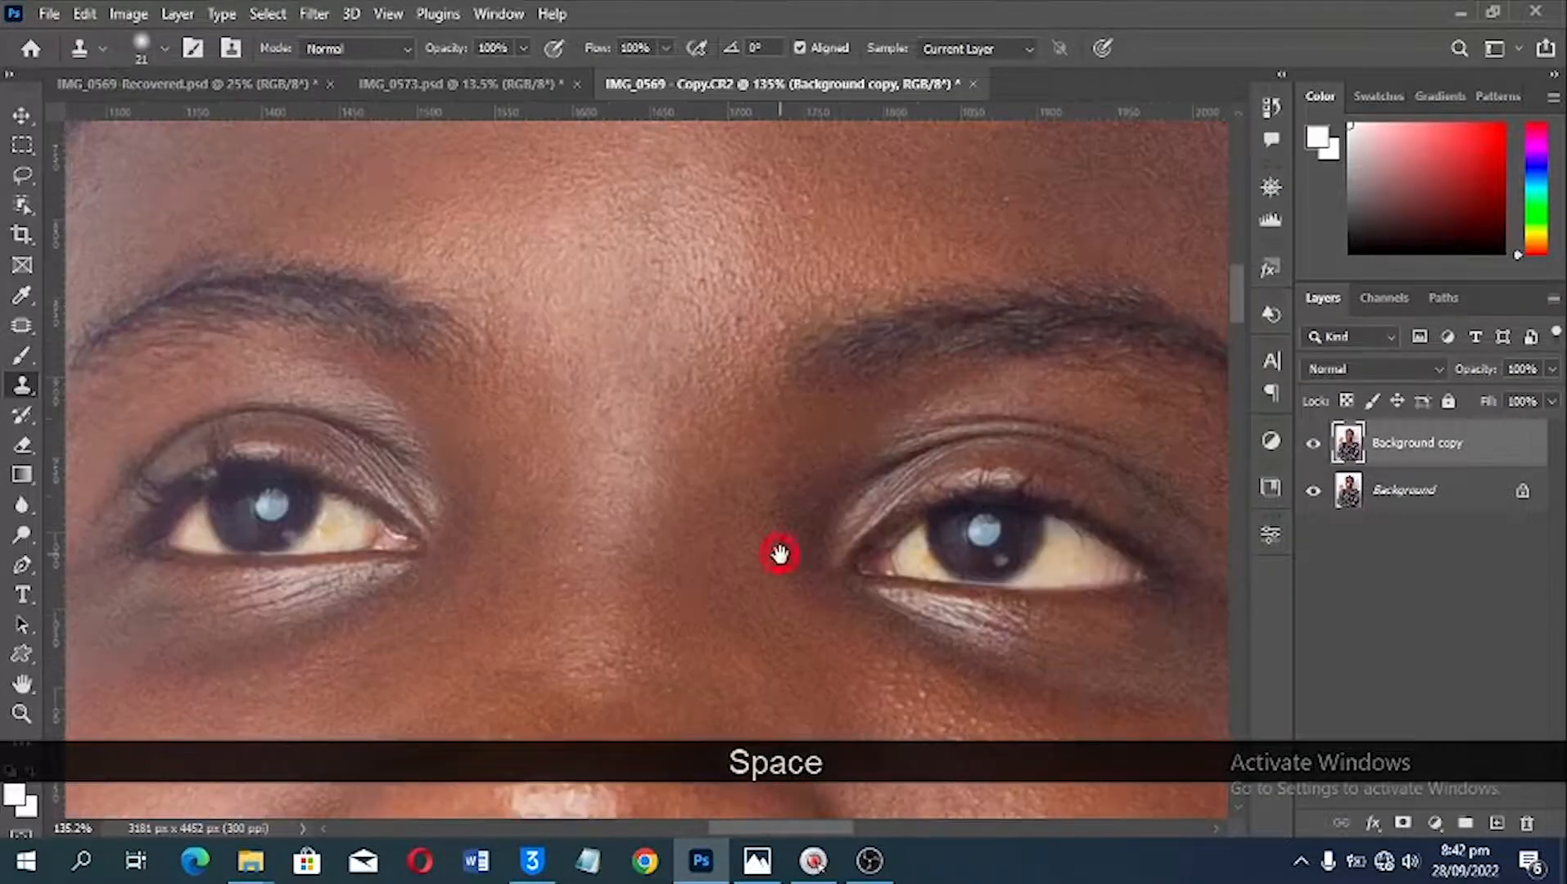
alt+click(779, 324)
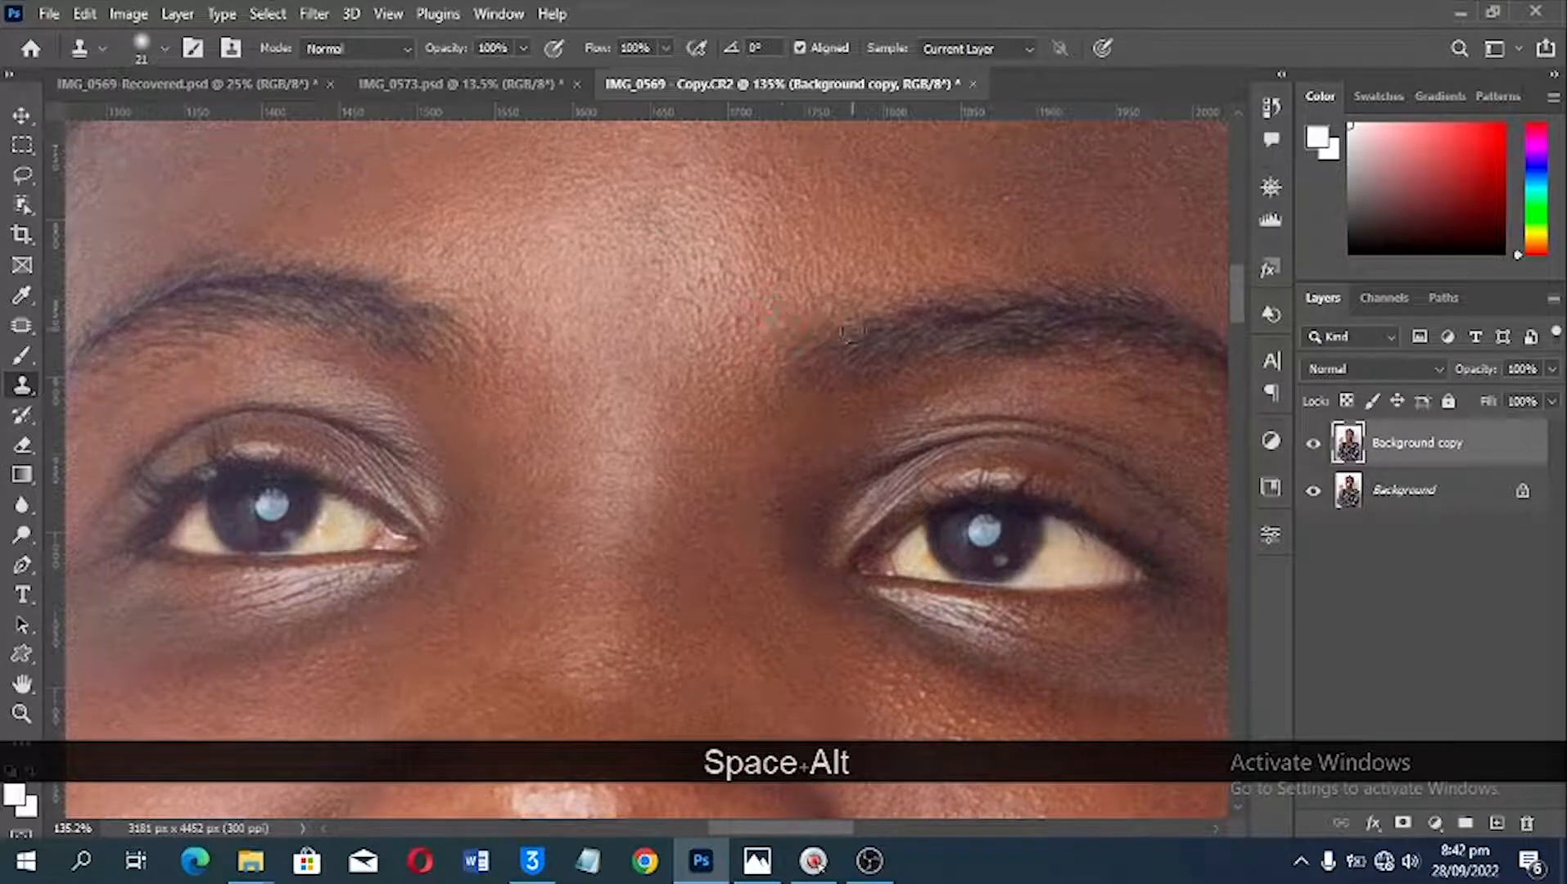
scroll(851, 330, up, 2)
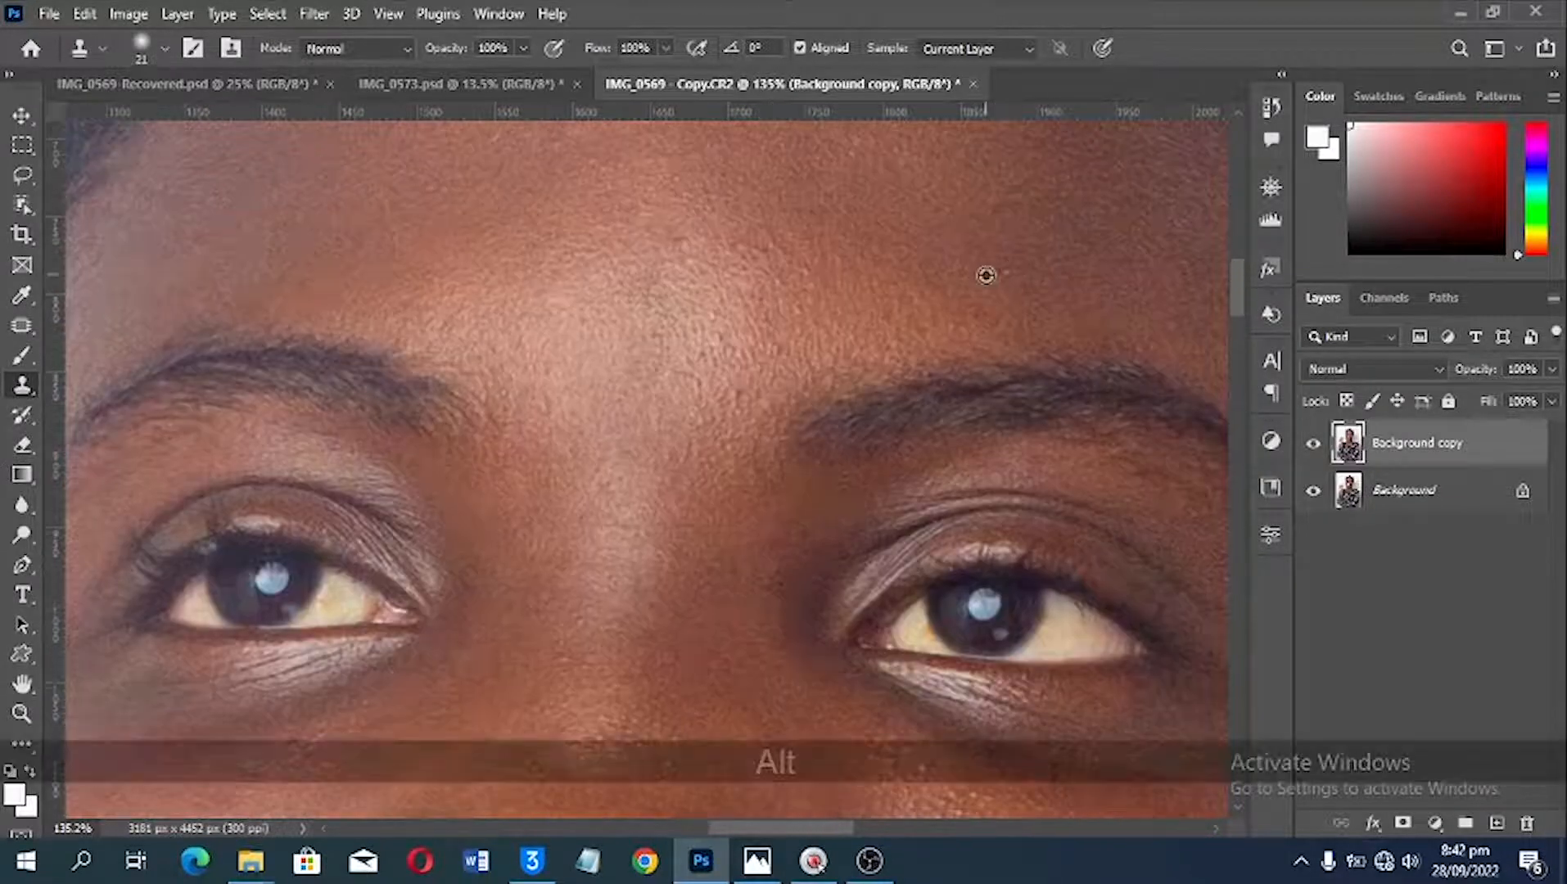
scroll(912, 319, up, 2)
scroll(912, 319, up, 2)
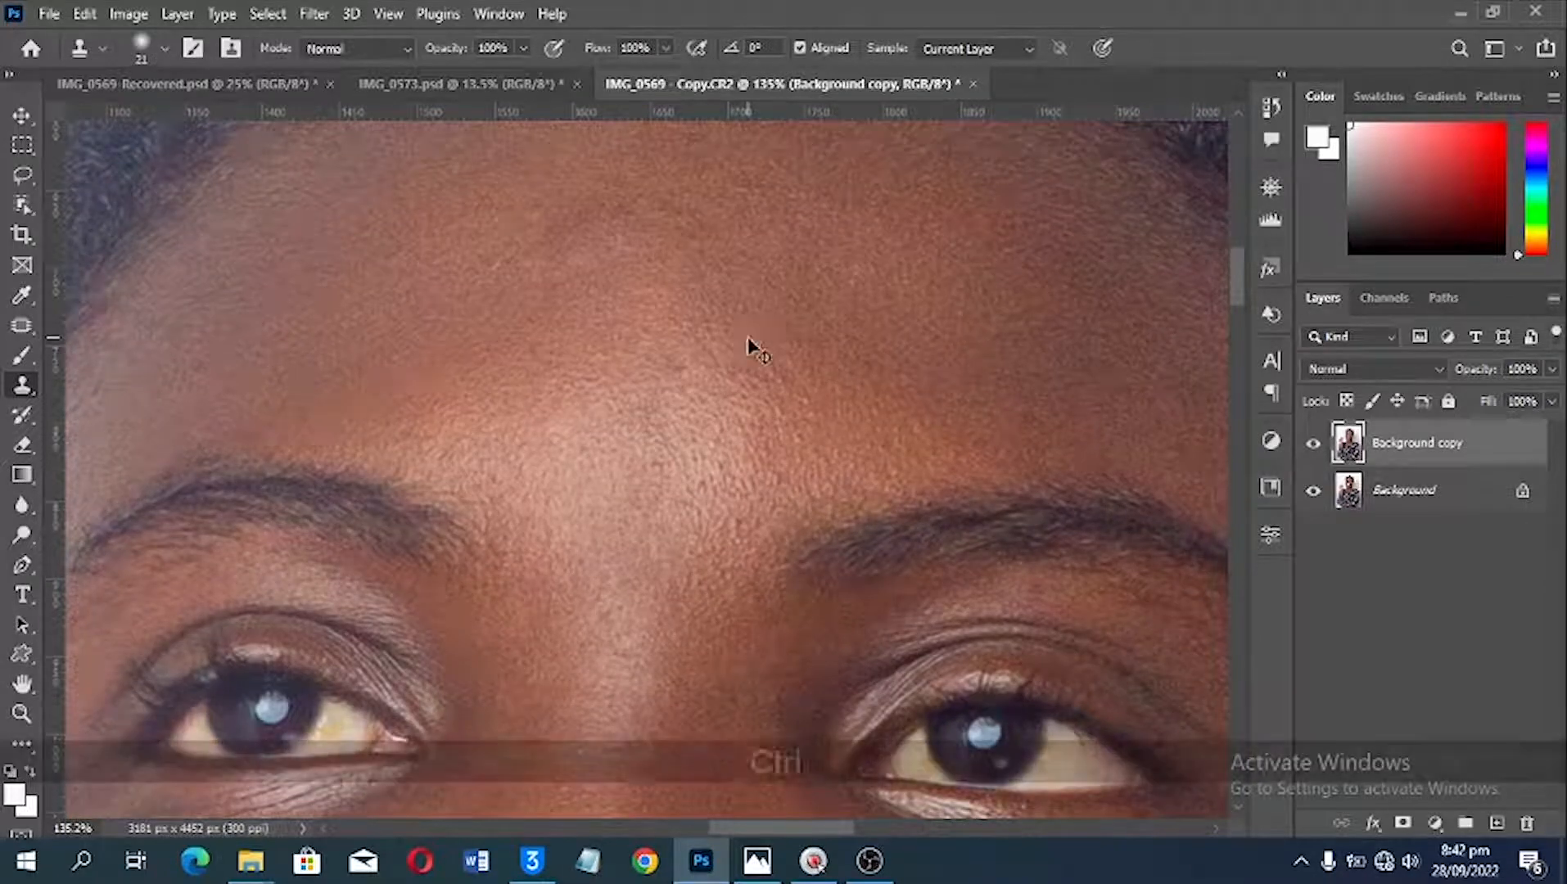
key(ctrl+0)
scroll(675, 413, up, 5)
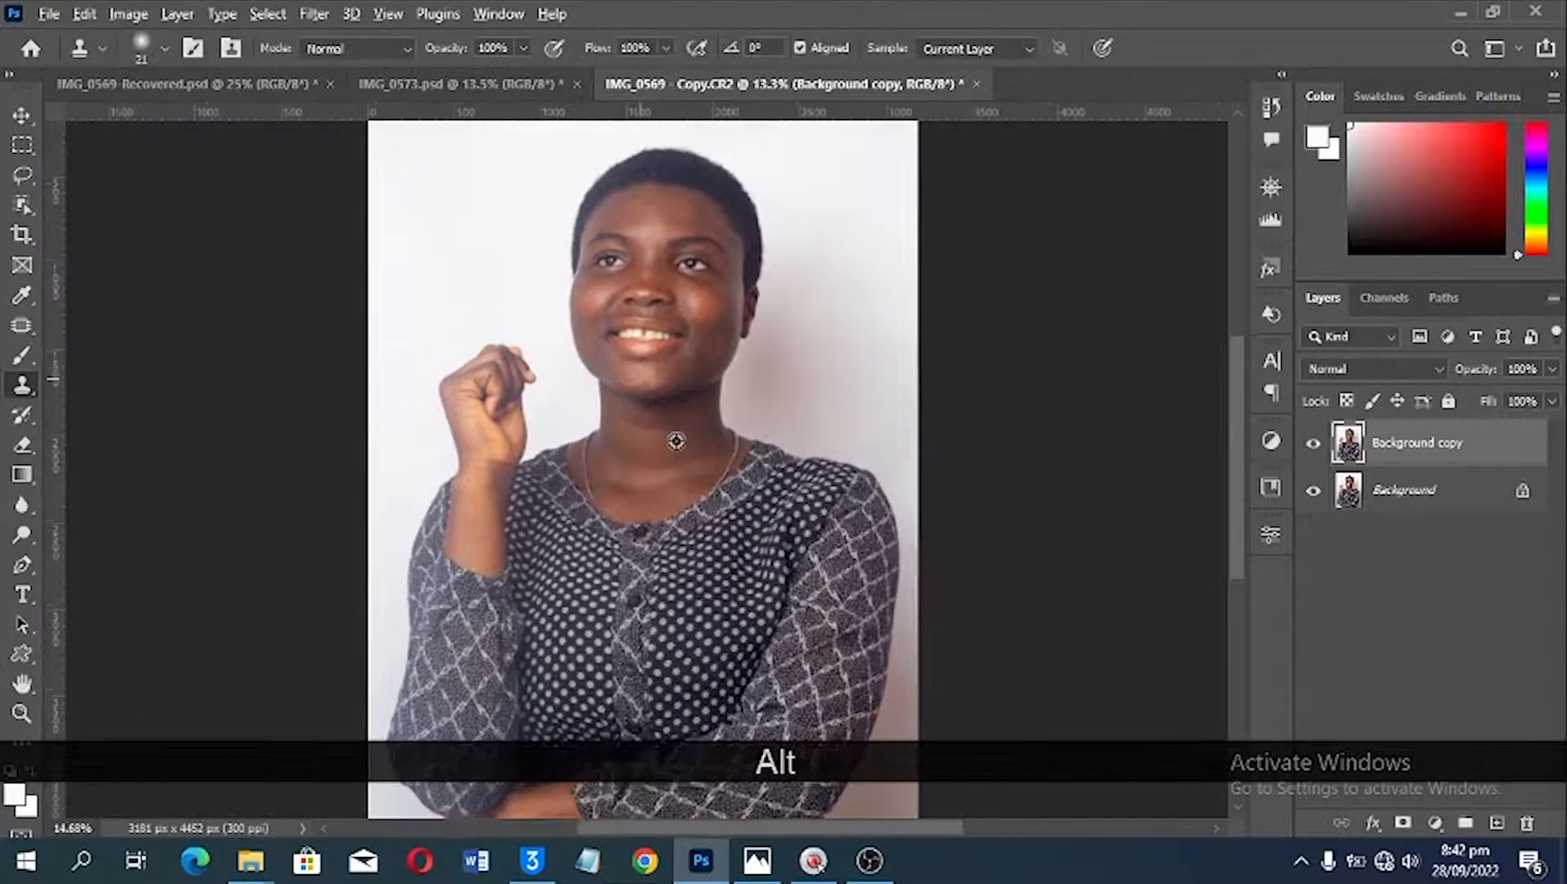
scroll(714, 415, up, 1)
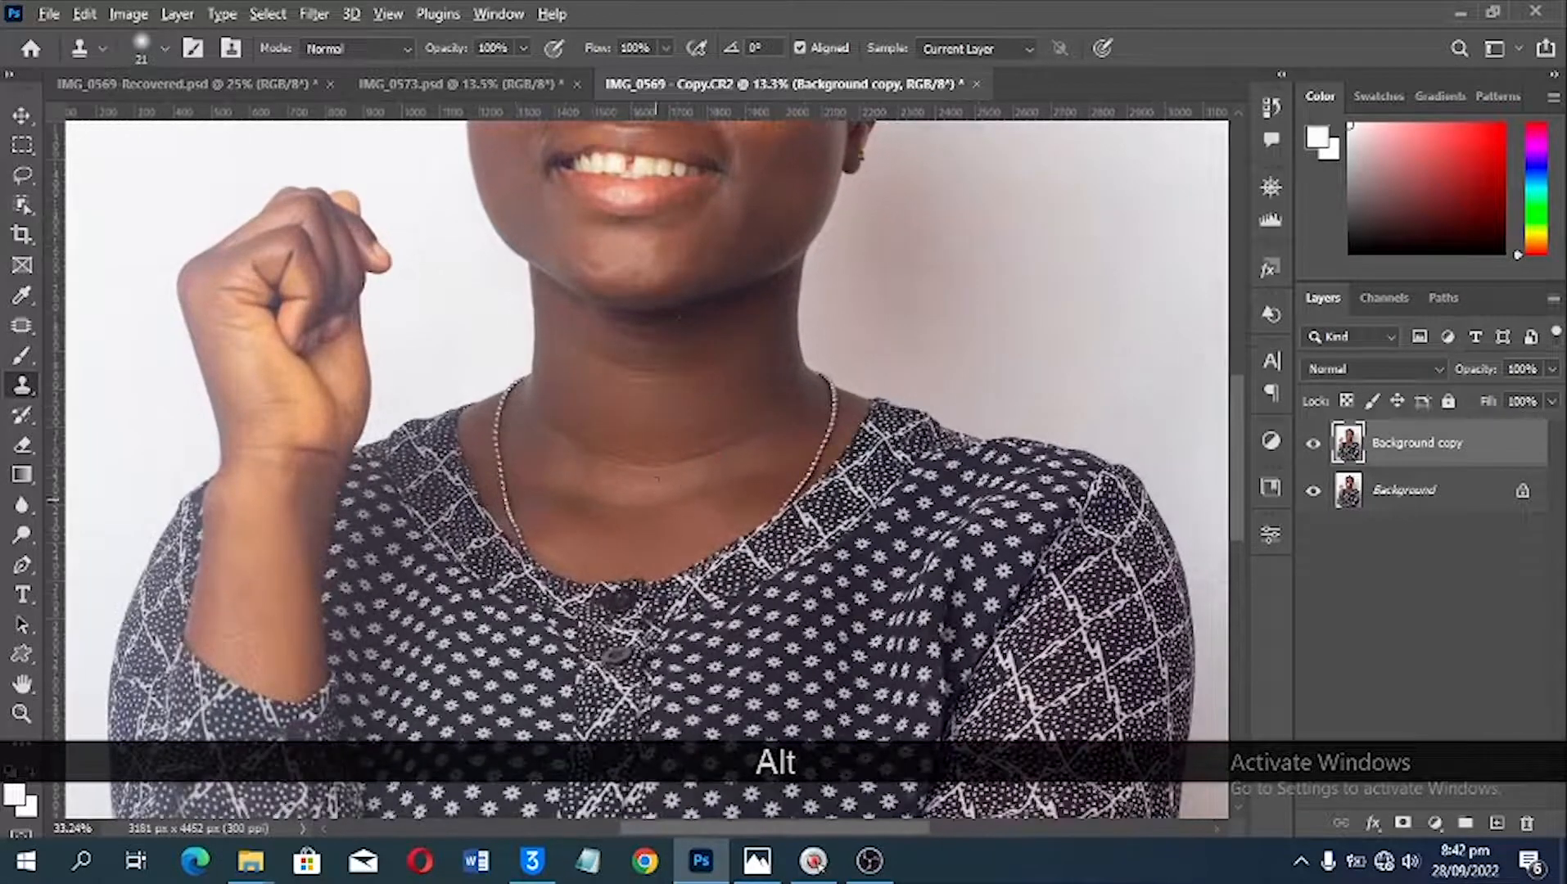
scroll(671, 288, up, 2)
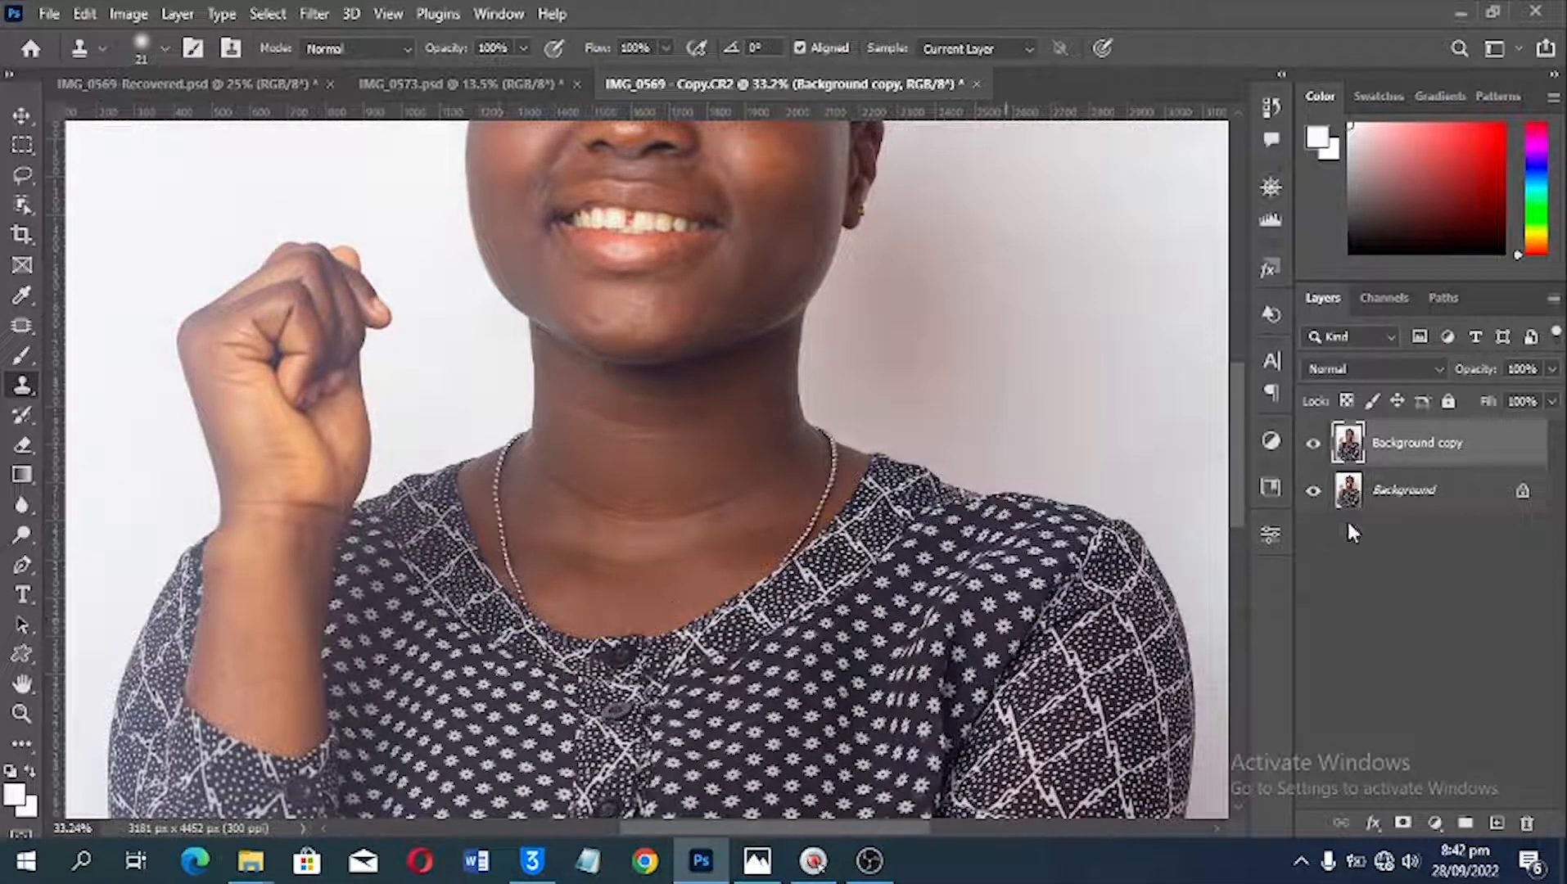
Step: Compare the face before and after retouching by toggling the Background copy layer and varying its opacity, ending at 100%
key(space)
drag(750, 284, 768, 446)
key(space)
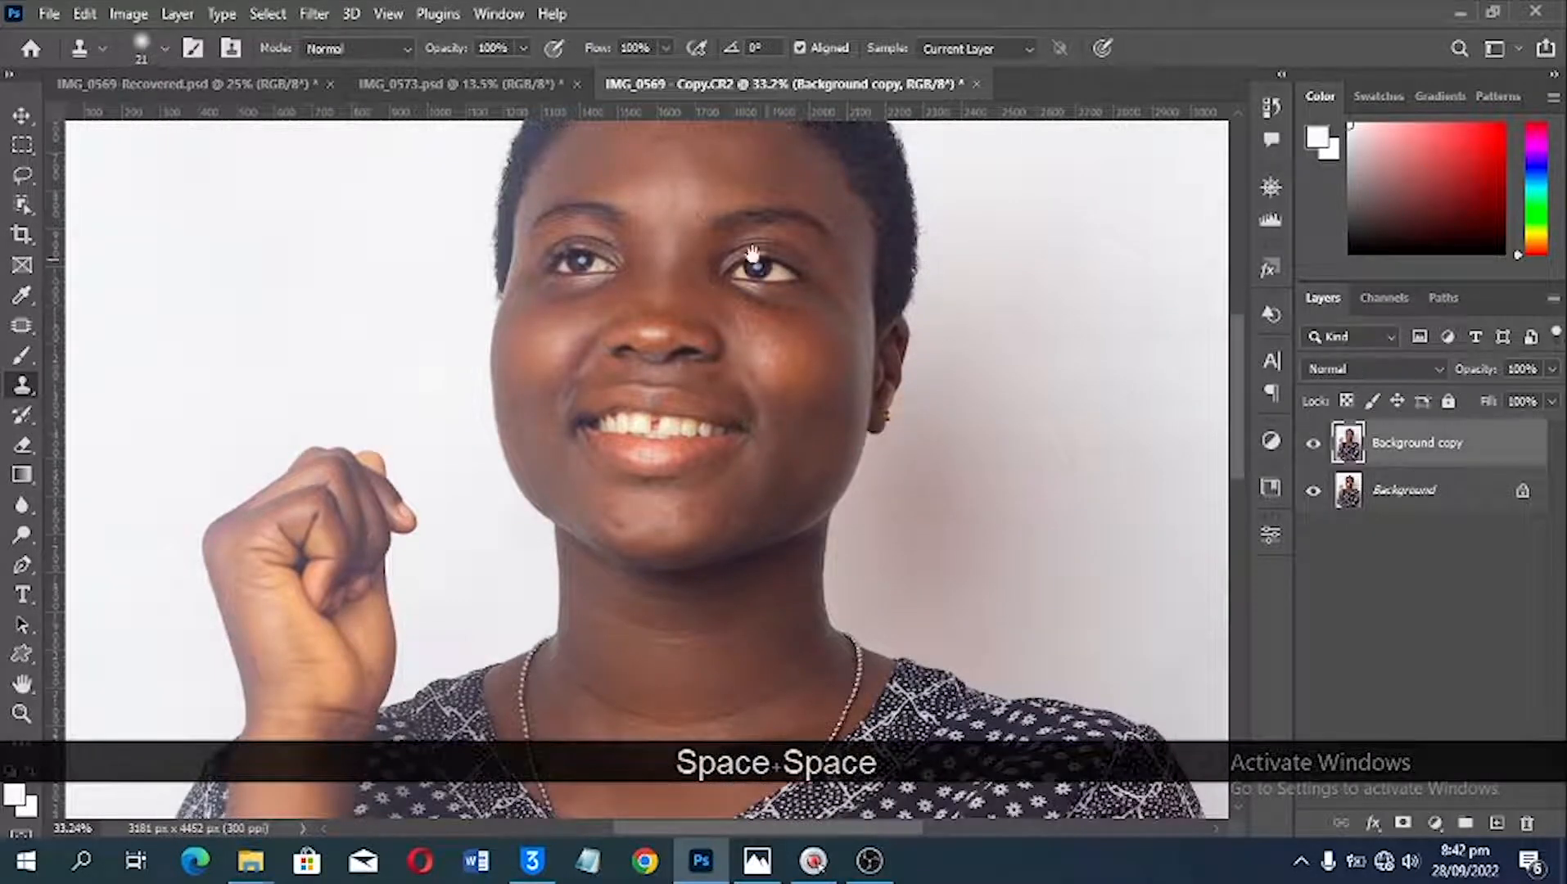
drag(751, 254, 751, 432)
click(1314, 442)
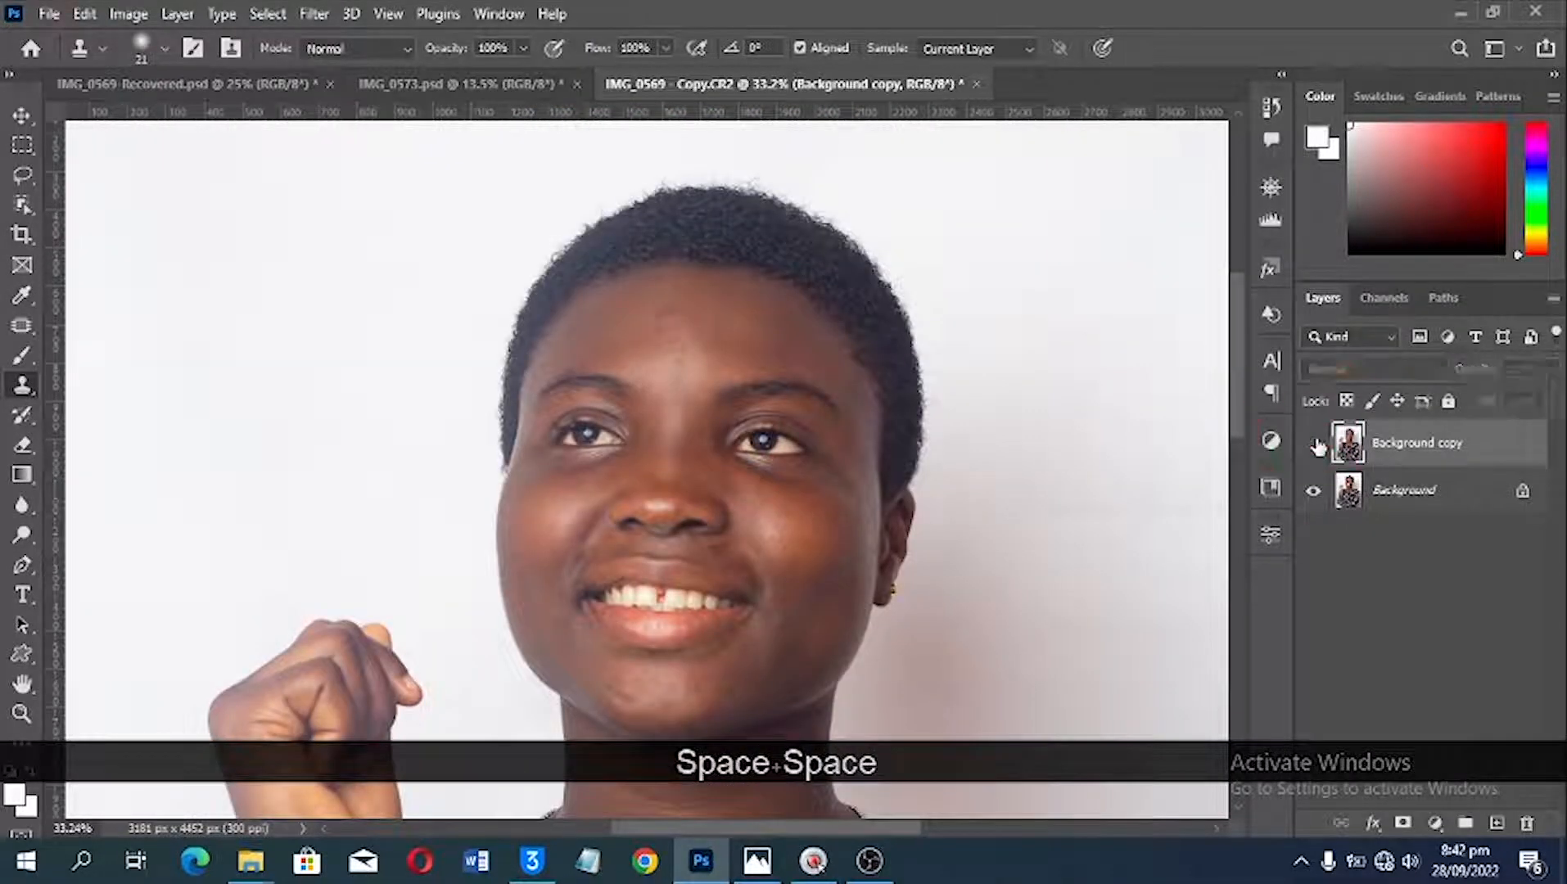
click(1316, 444)
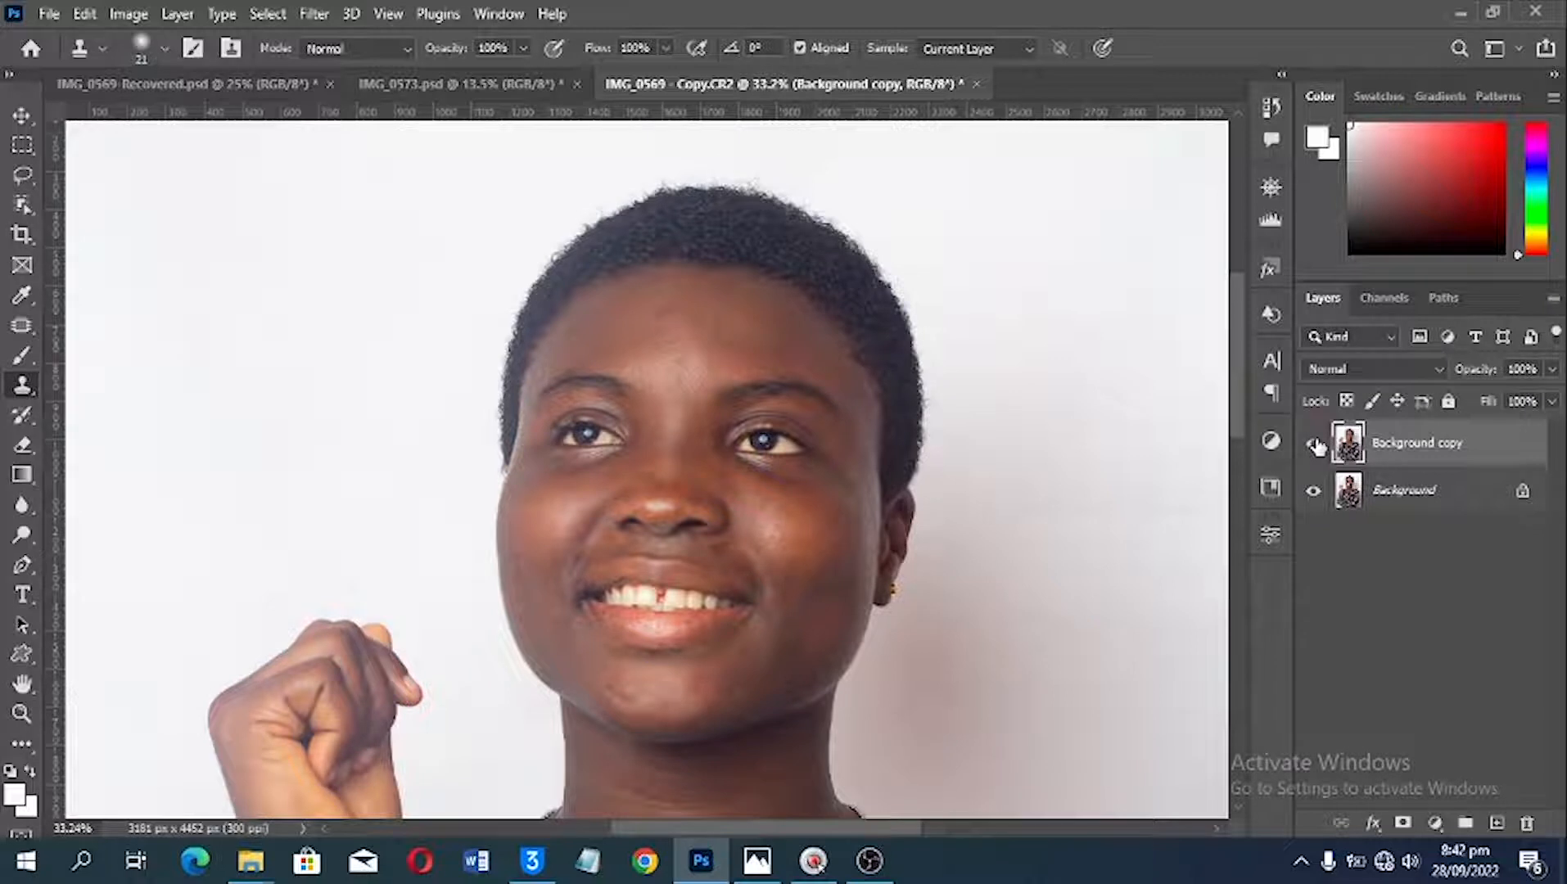
click(1317, 444)
click(1316, 445)
drag(1471, 381, 1421, 383)
drag(1475, 375, 1532, 380)
Step: Merge the Background copy layer with the Background layer
ctrl+click(1426, 490)
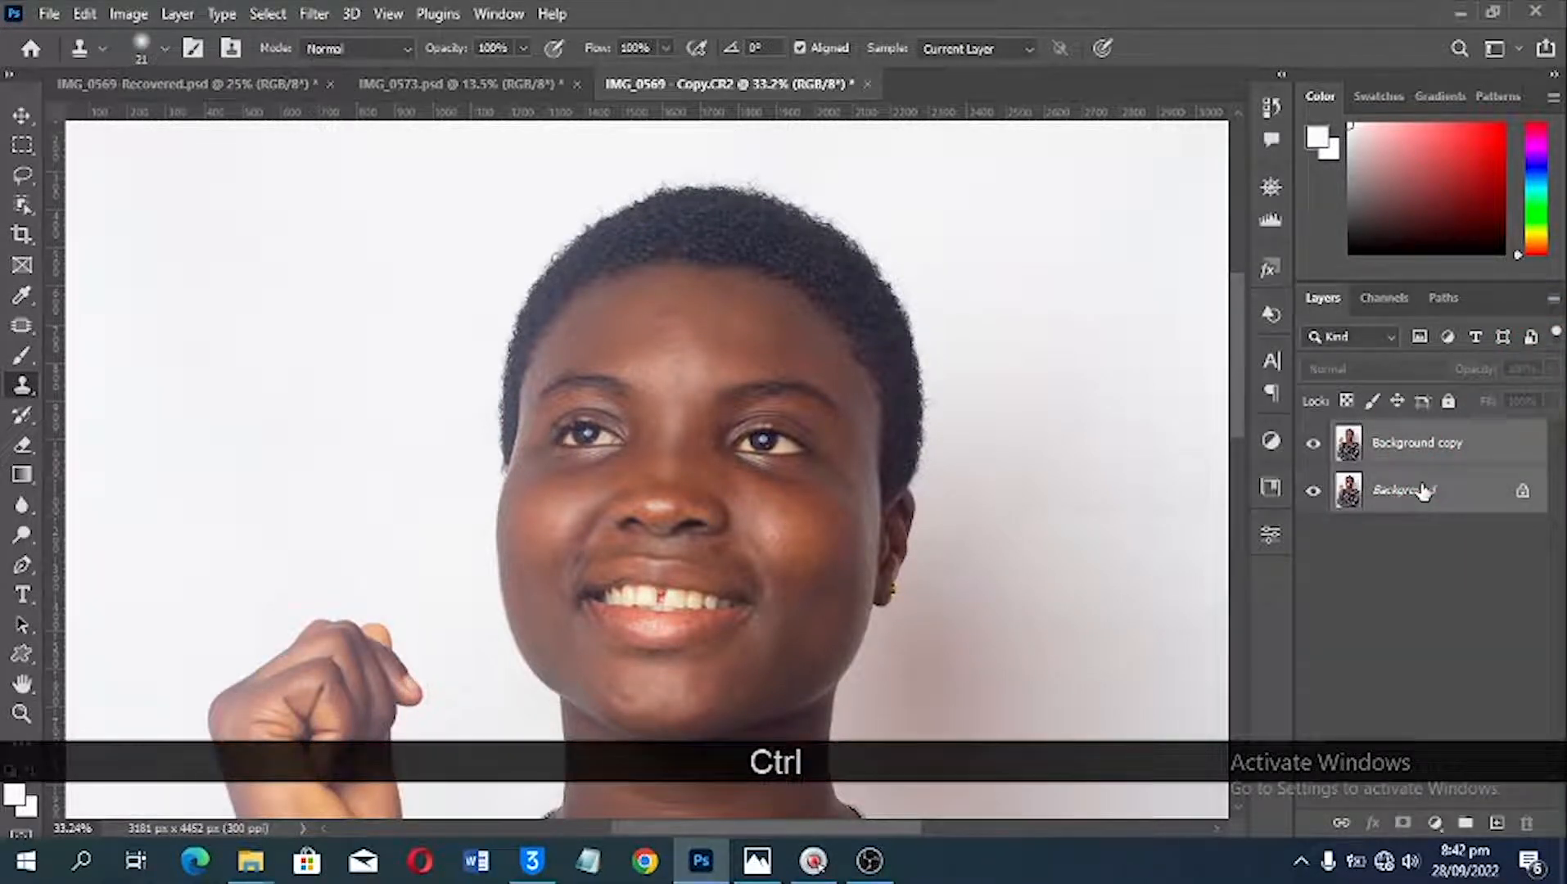
key(ctrl+e)
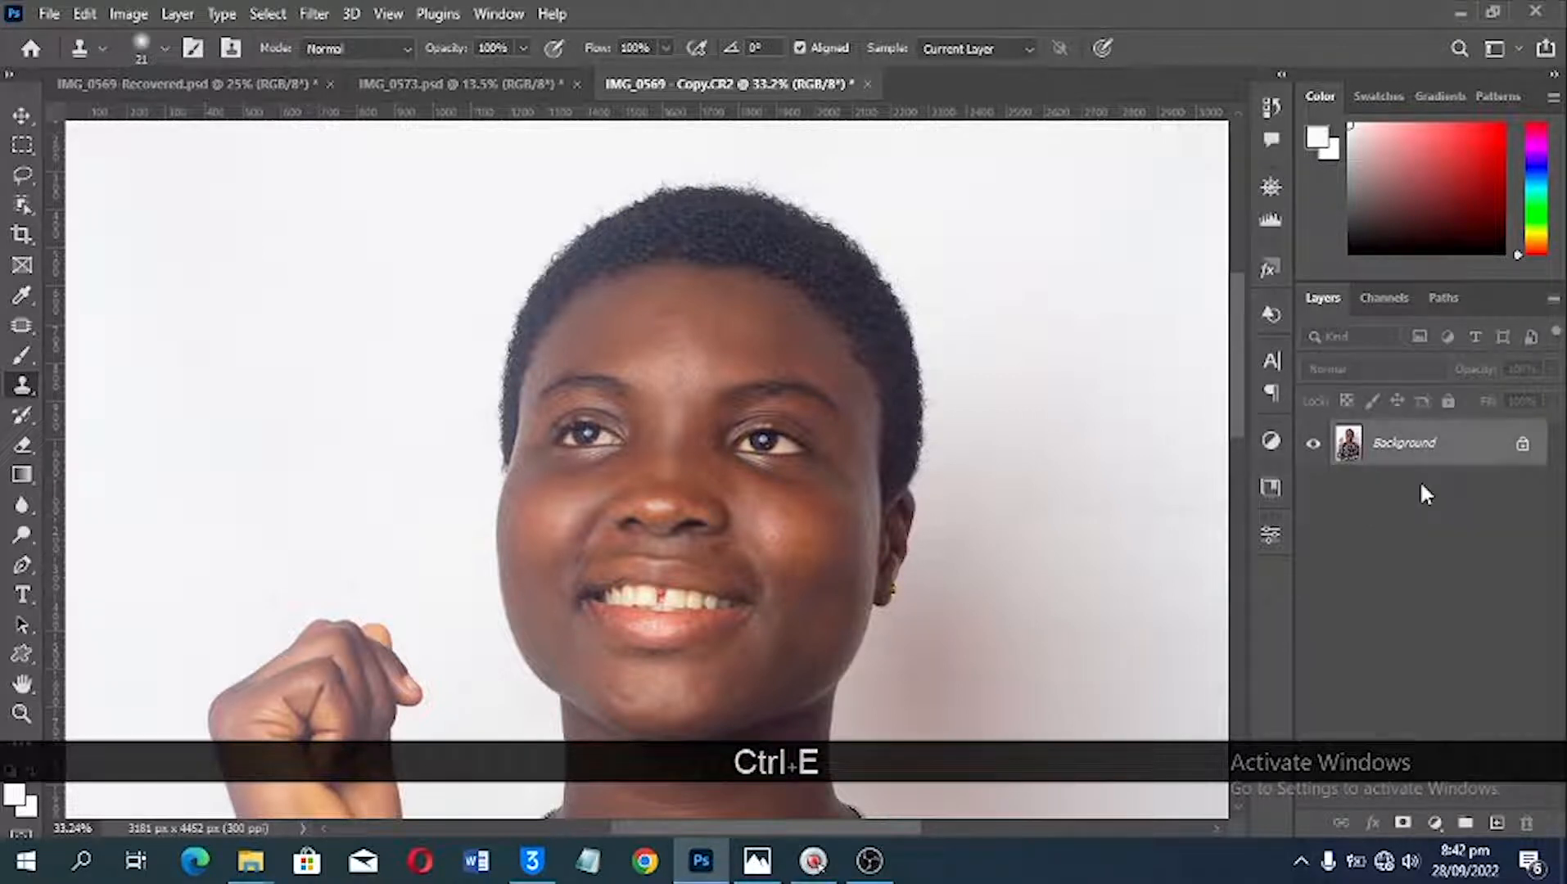
key(ctrl+z)
right_click(1422, 473)
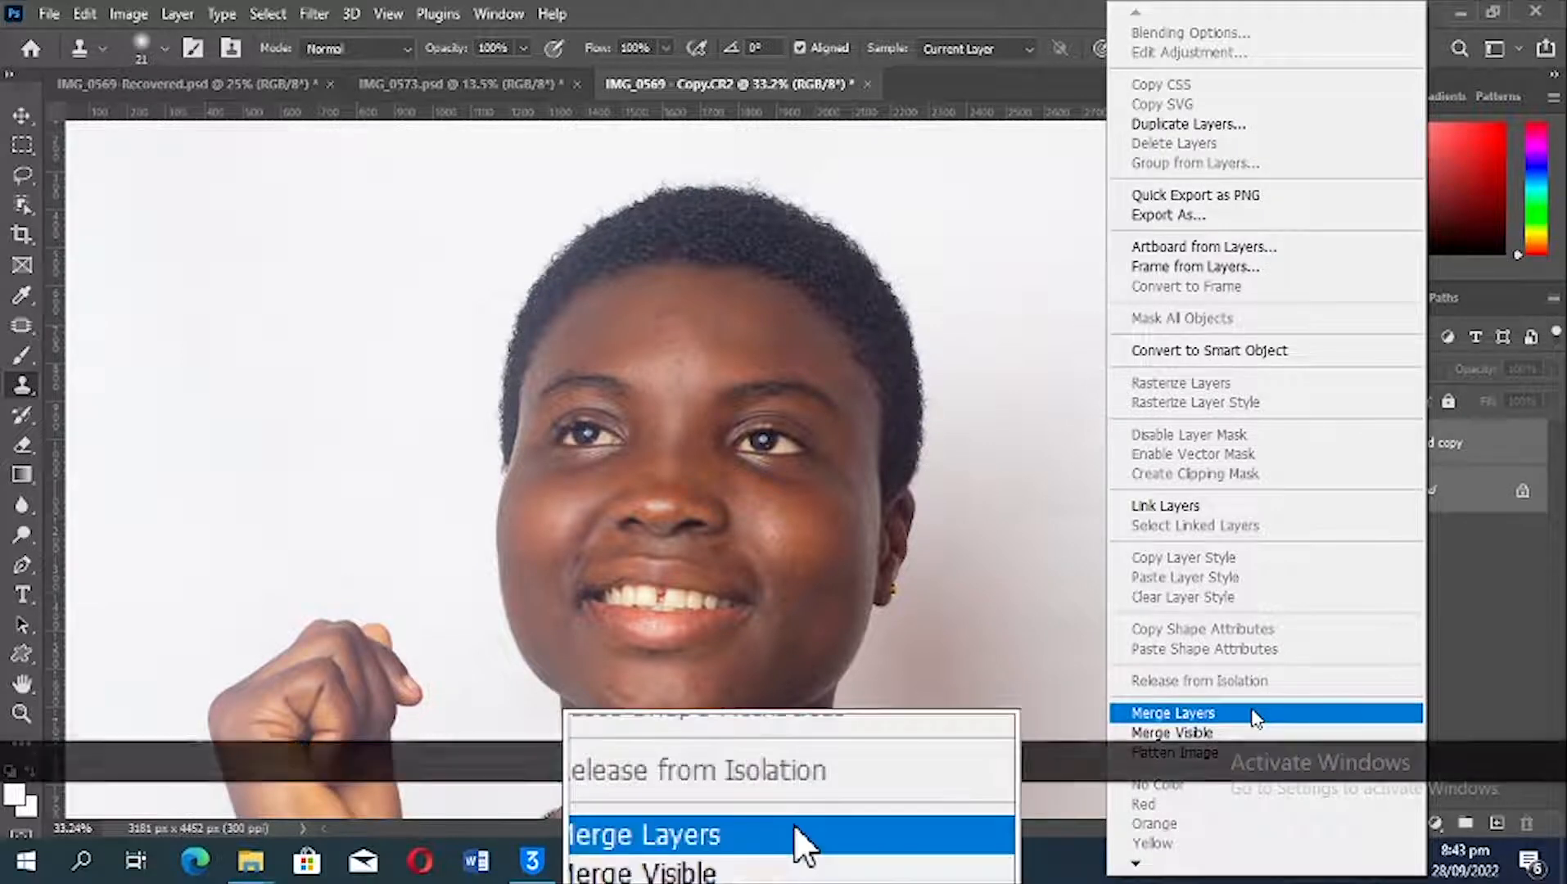
click(1255, 714)
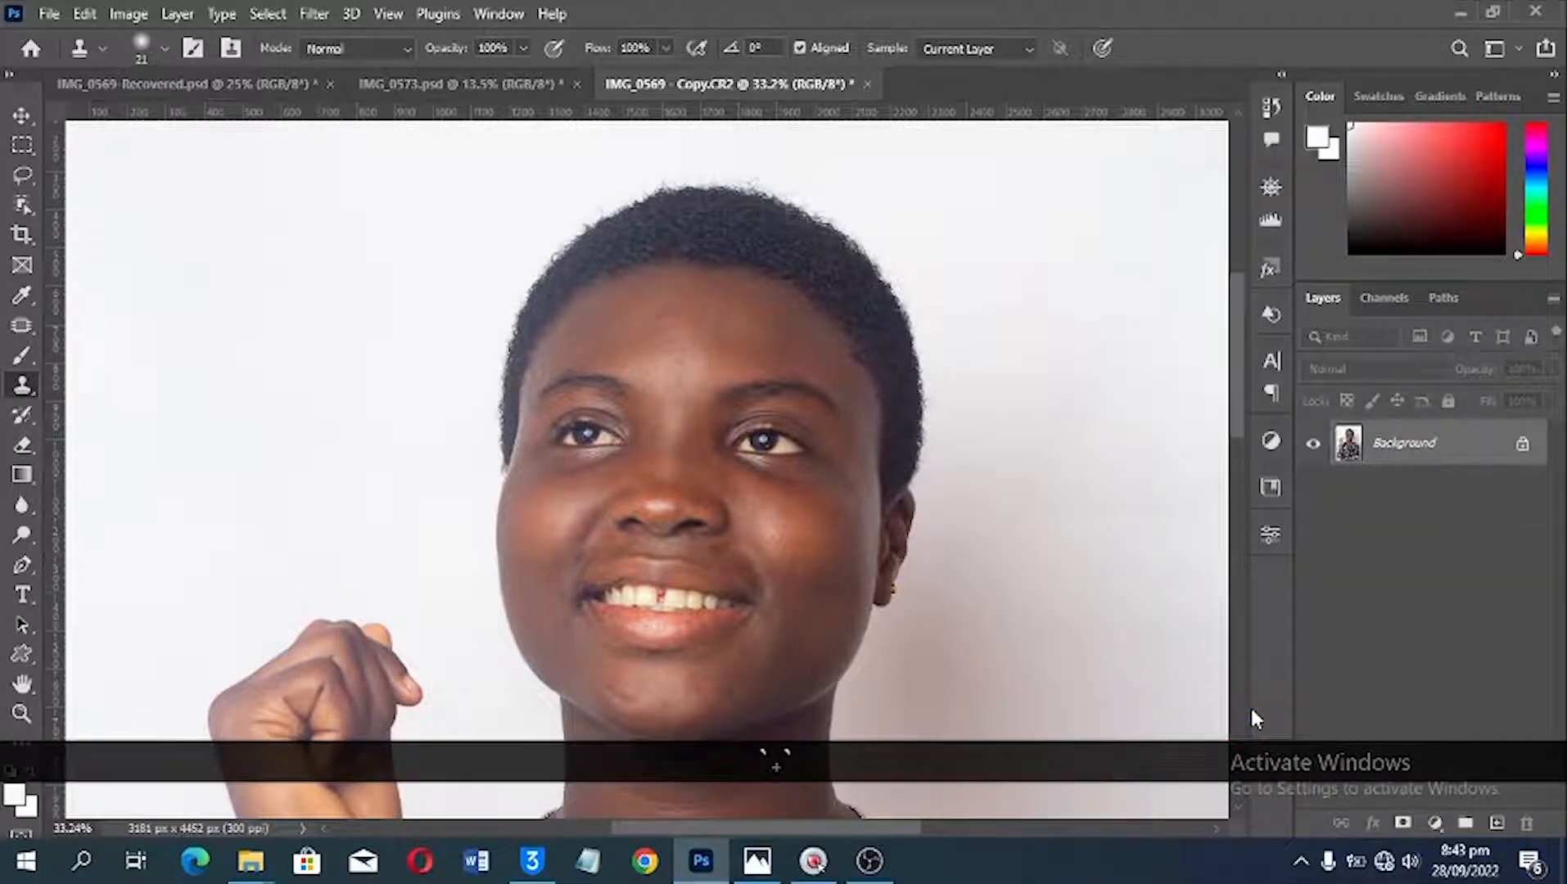
Step: Run the frequency separation action to build a Frequency Separation group with Texture and Color layers
key(v)
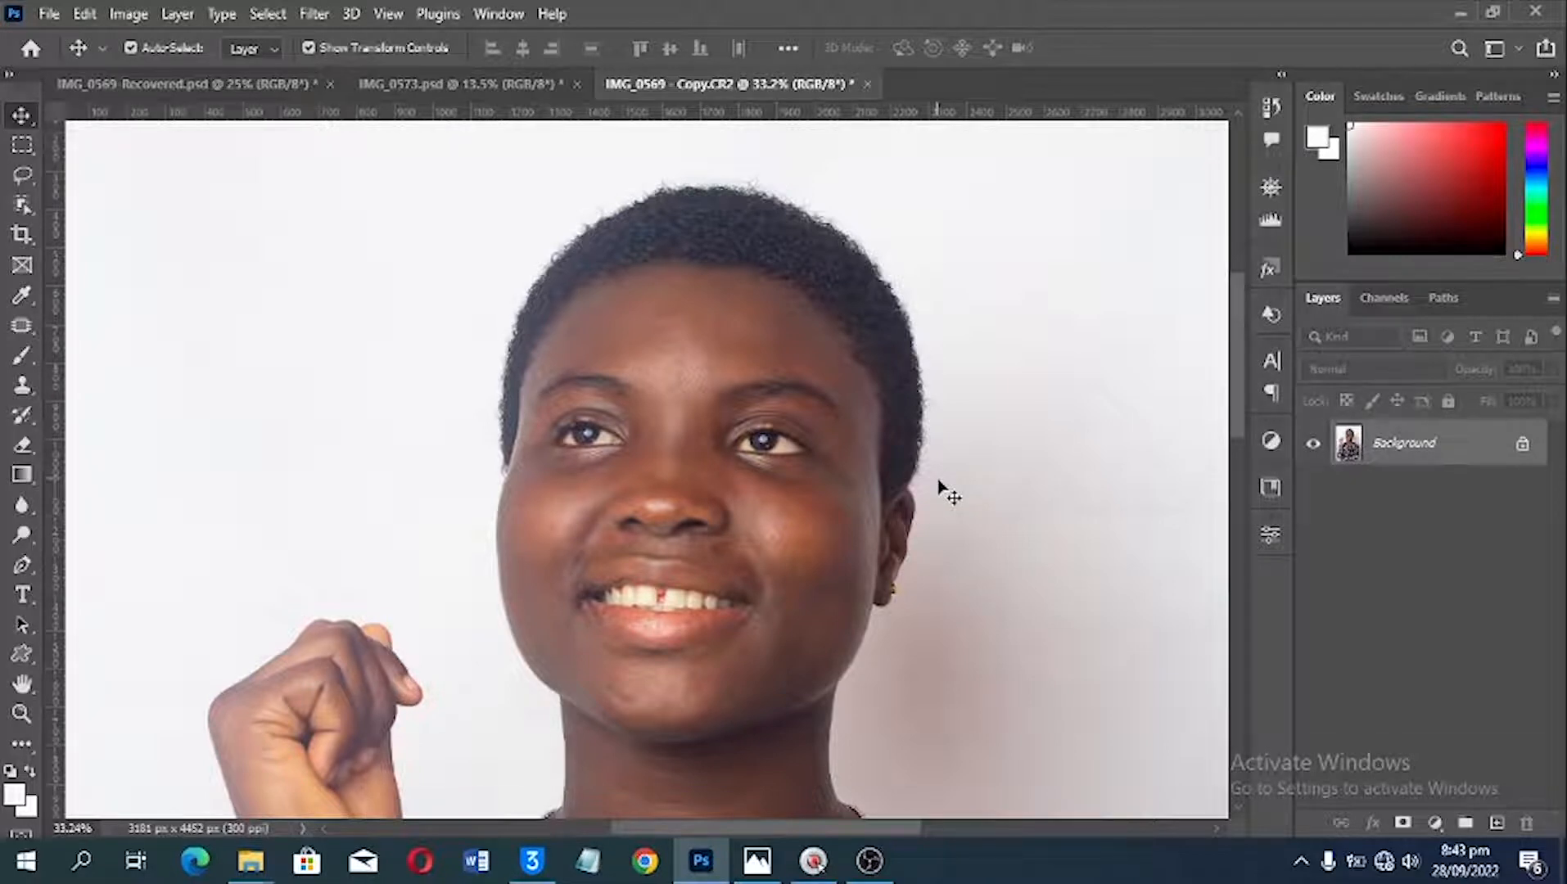
key(ctrl+F5)
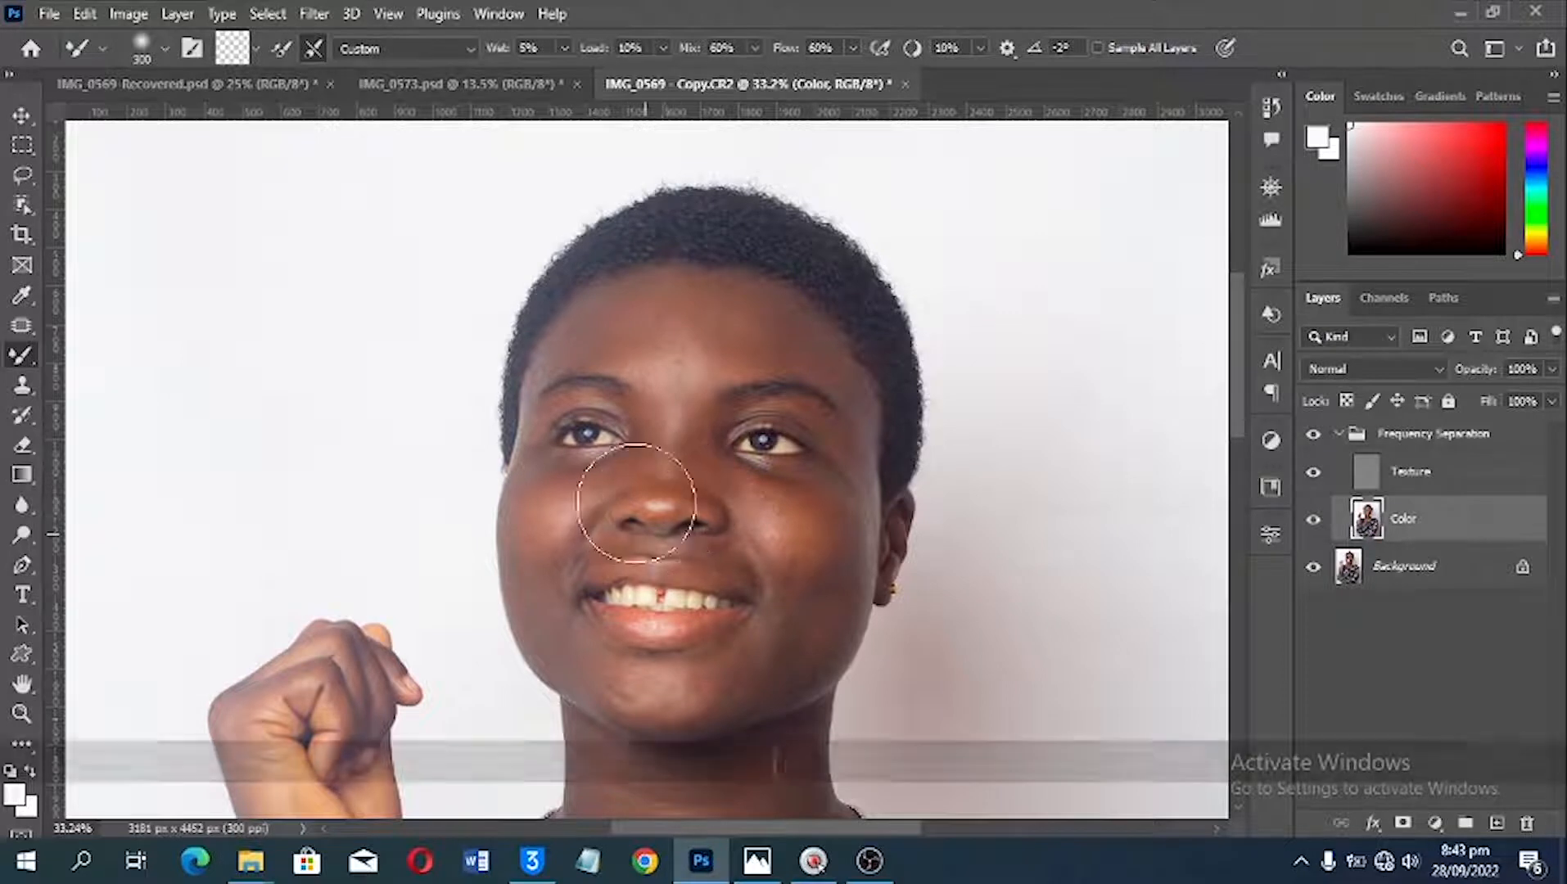
Step: Blend the forehead tones on the Color layer with a 130 to 150 px Mixer Brush and select the Frequency Separation group
key(bracketleft)
key(bracketleft)
key(bracketleft)
key(bracketleft)
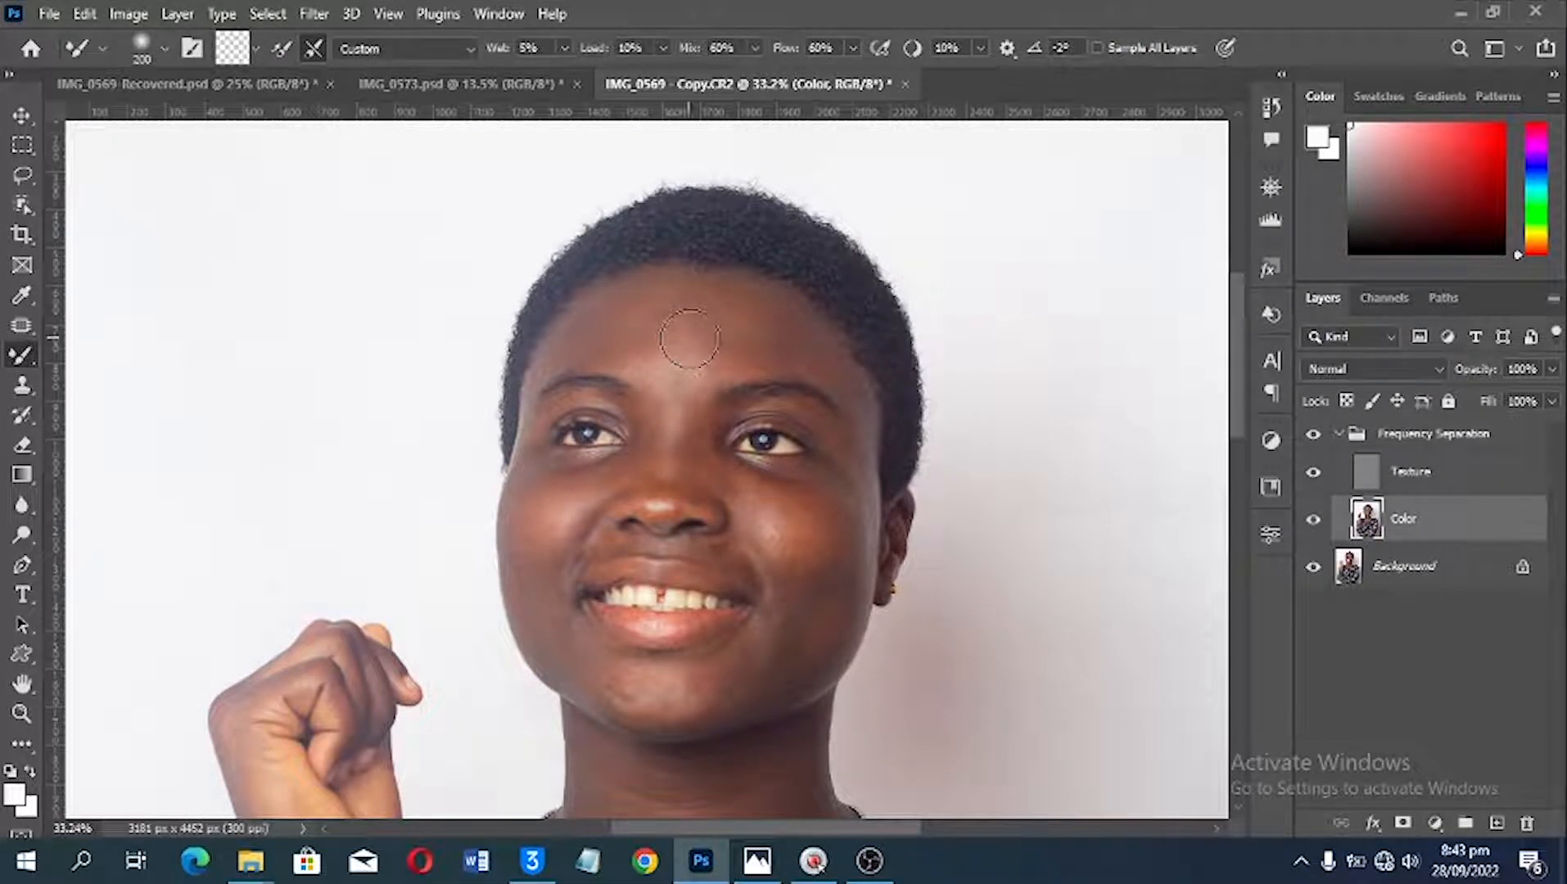
scroll(689, 337, up, 2)
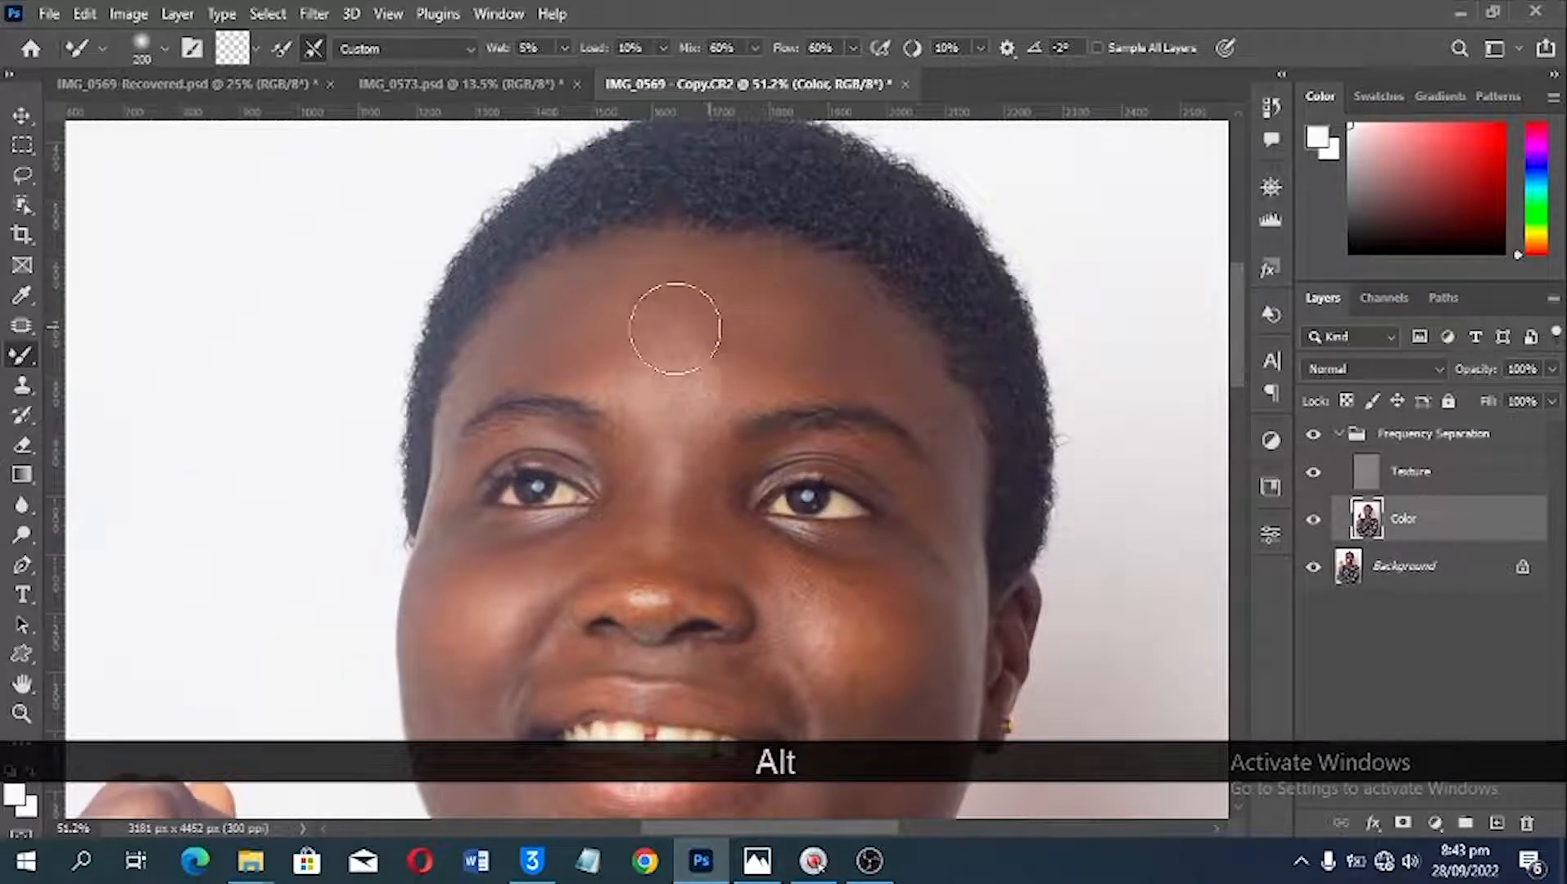
key(bracketleft)
key(bracketleft)
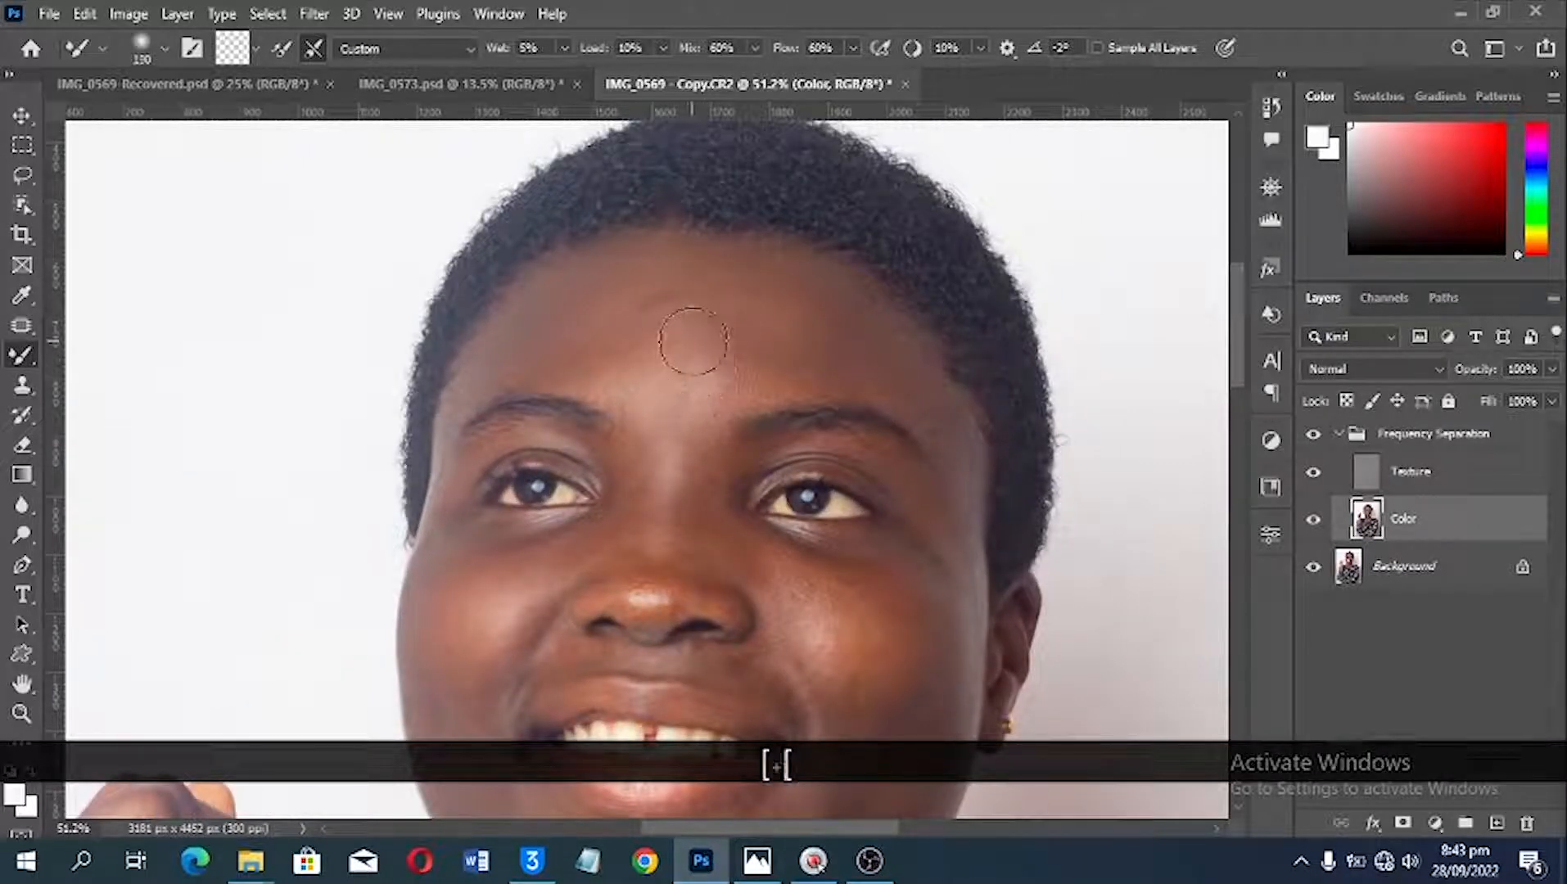
mouse_move(637, 342)
mouse_down()
mouse_move(678, 302)
mouse_move(640, 284)
mouse_move(610, 308)
mouse_move(753, 329)
mouse_move(680, 294)
mouse_move(690, 309)
mouse_move(662, 357)
mouse_move(707, 370)
mouse_up()
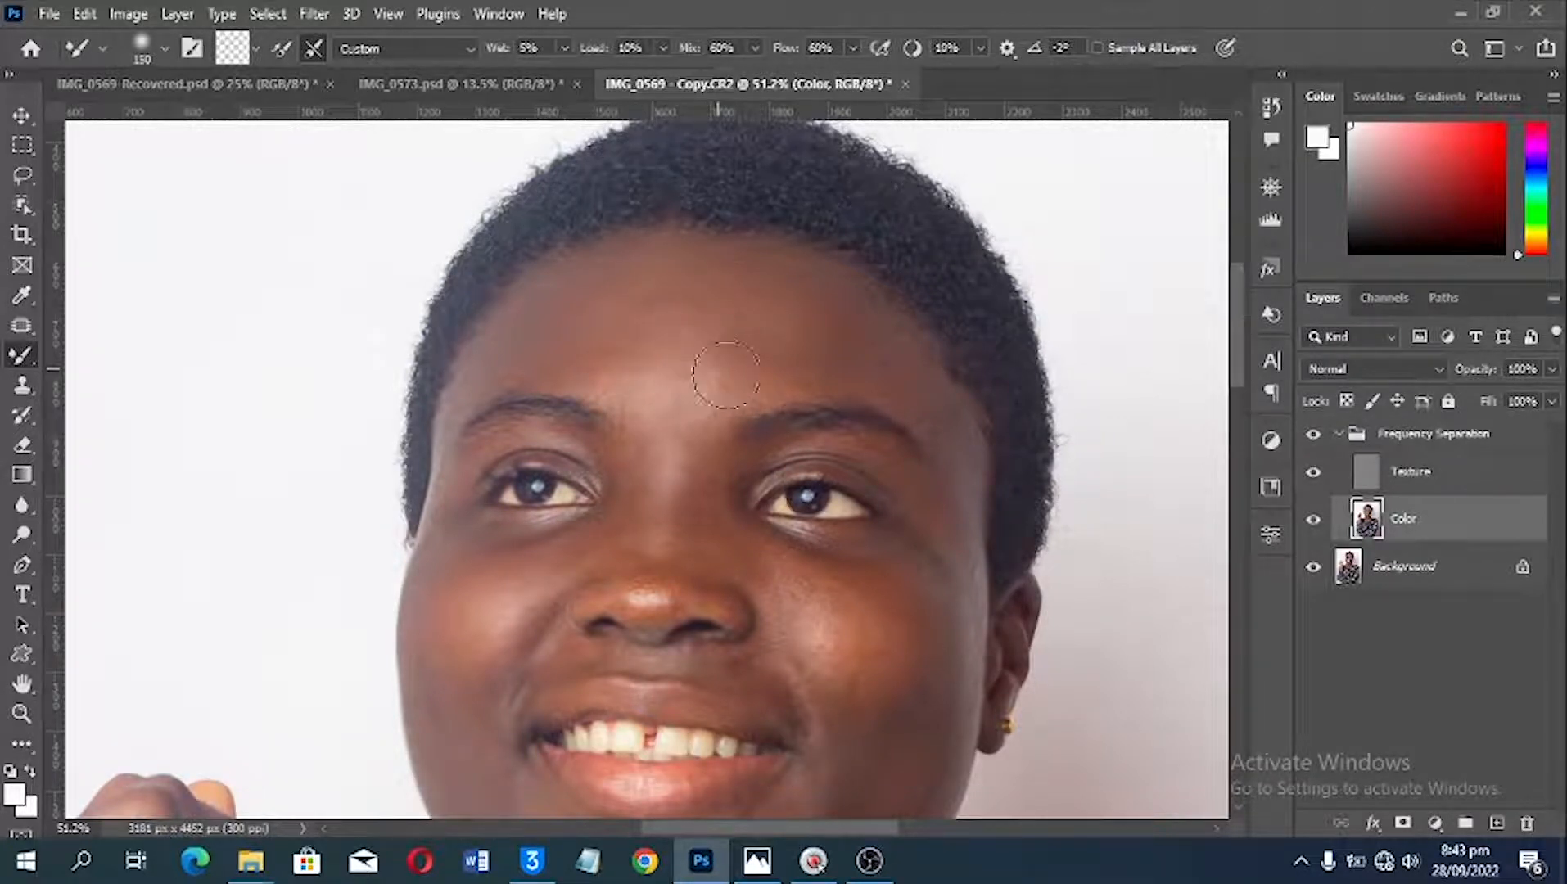
click(1387, 434)
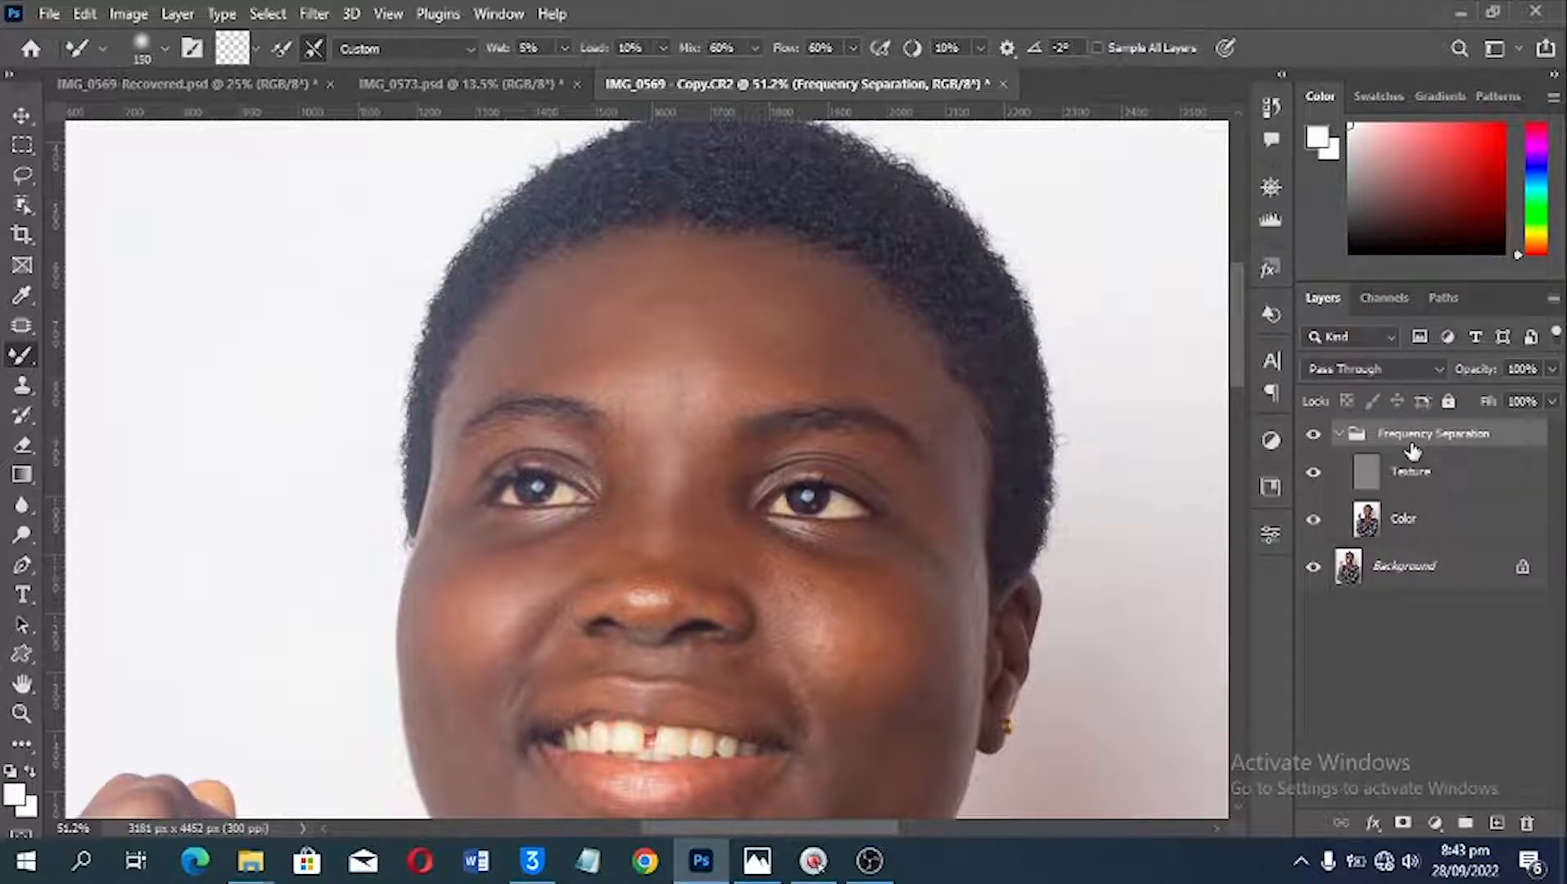
Step: Delete the Frequency Separation group and display the Actions panel, enlarged to show more of its list
drag(1413, 455, 1529, 832)
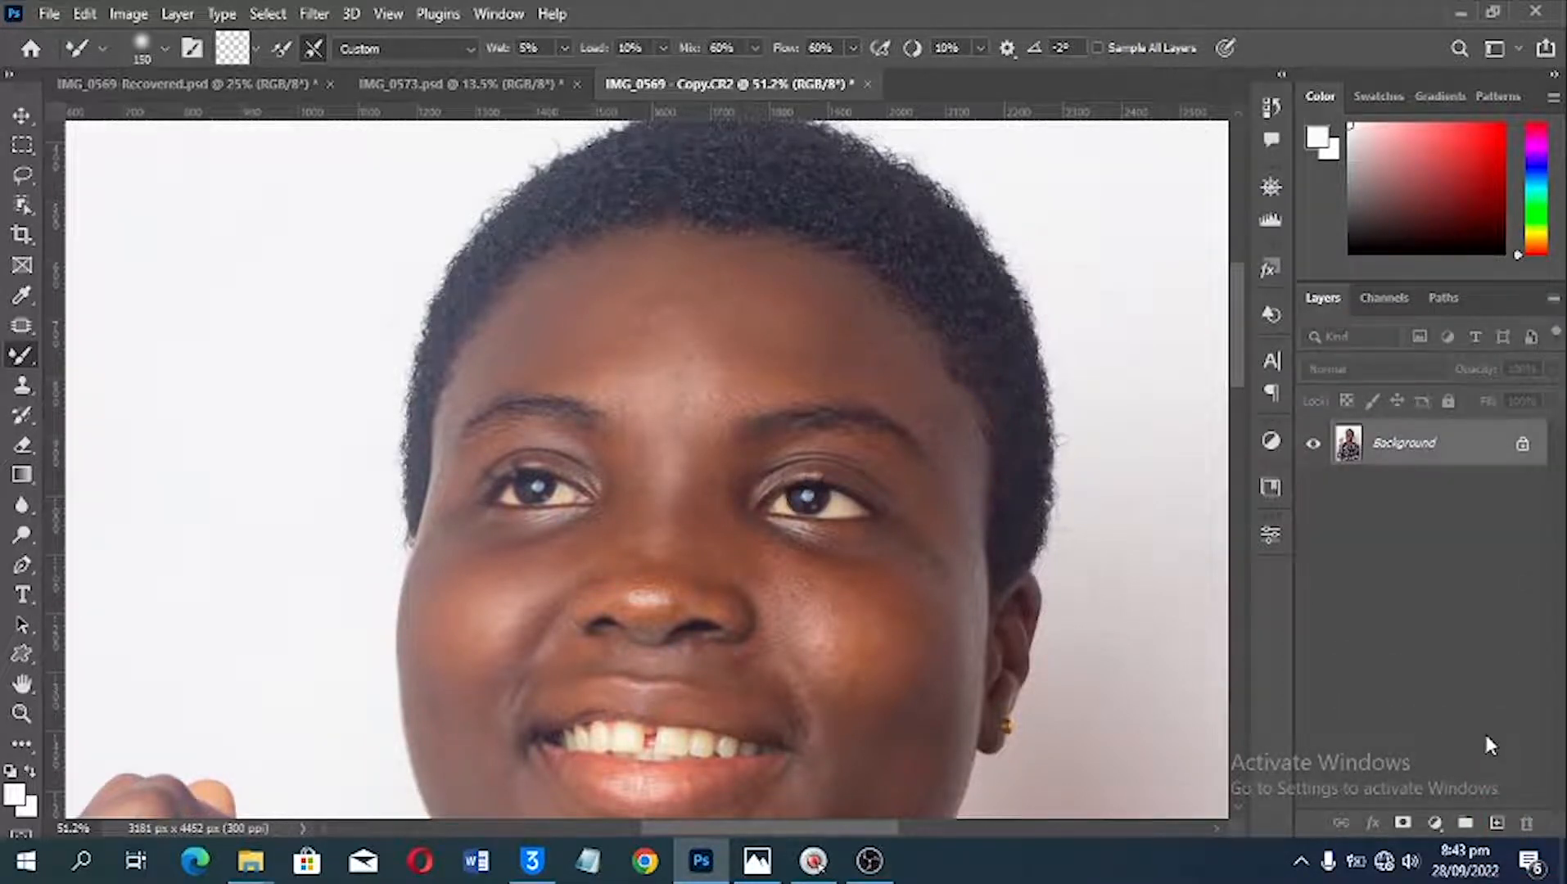
click(496, 14)
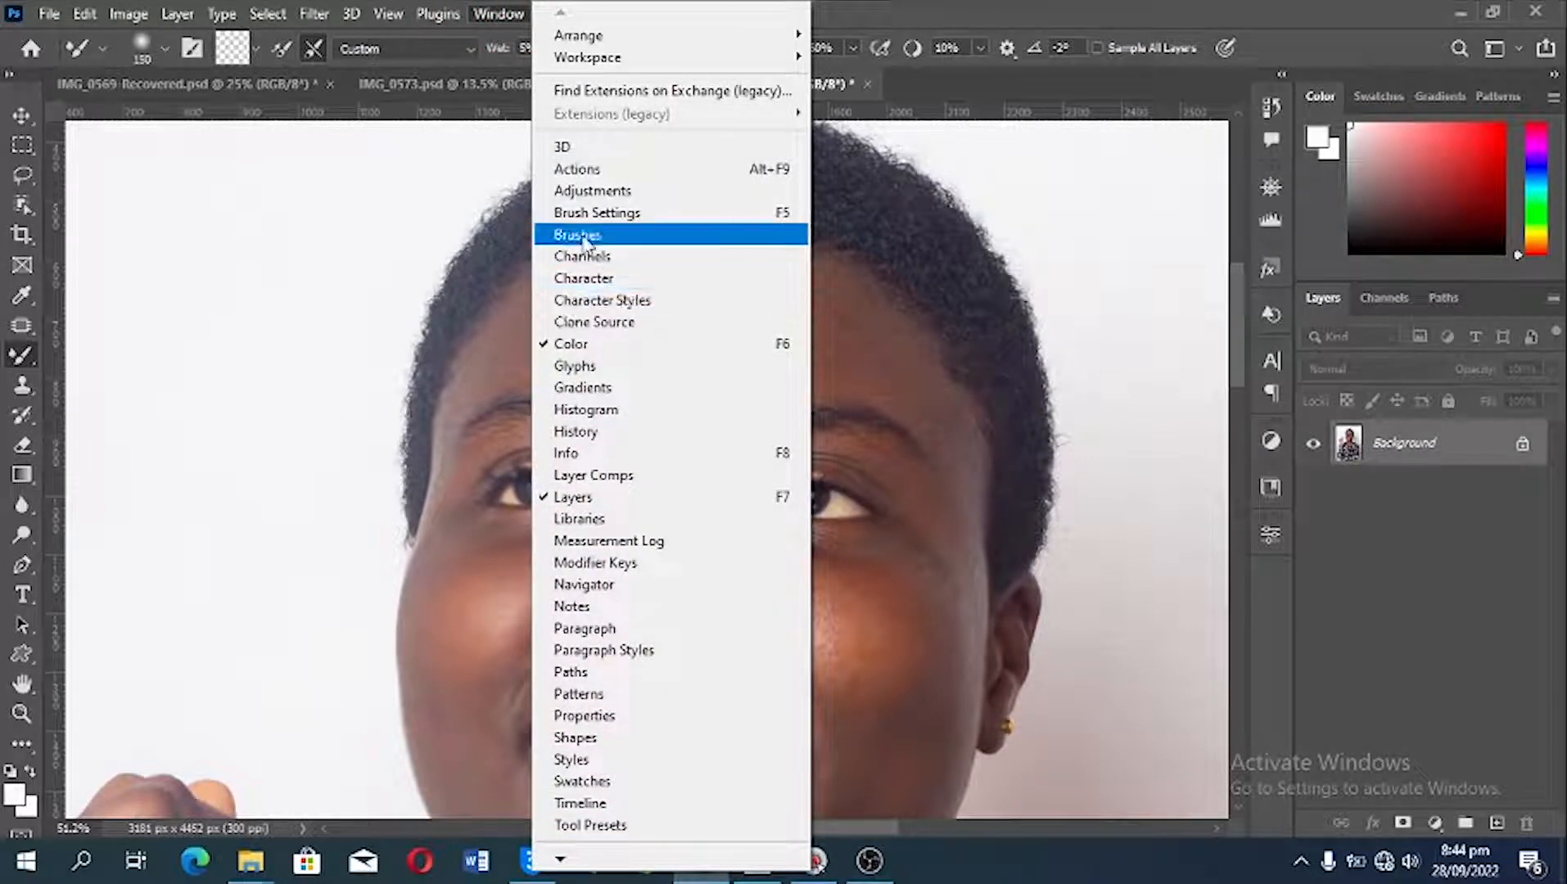
key(Tab)
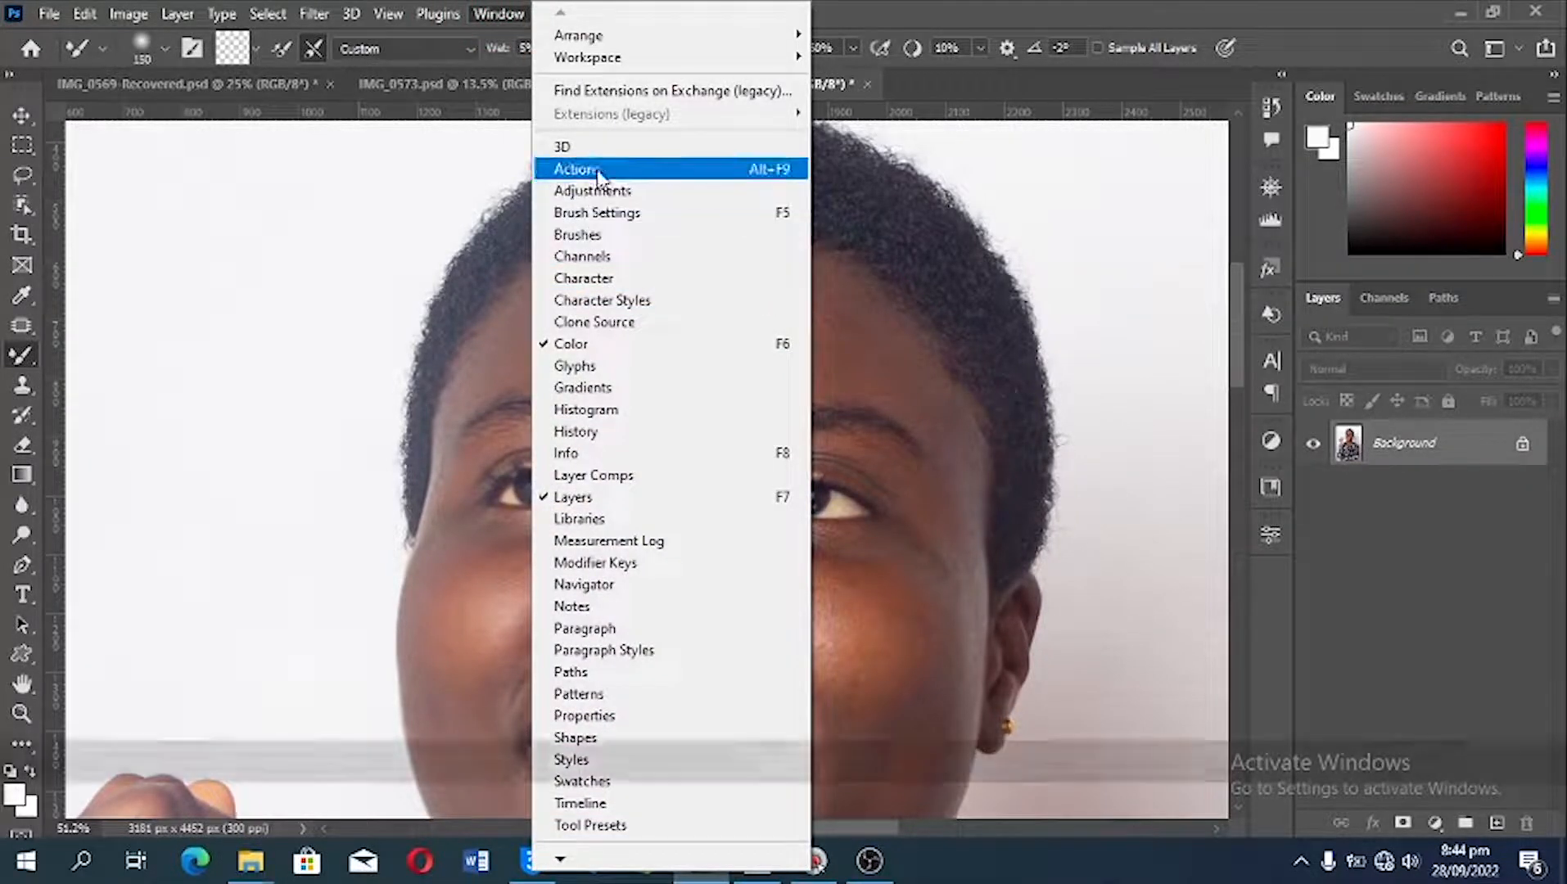
key(Tab)
key(grave)
key(grave)
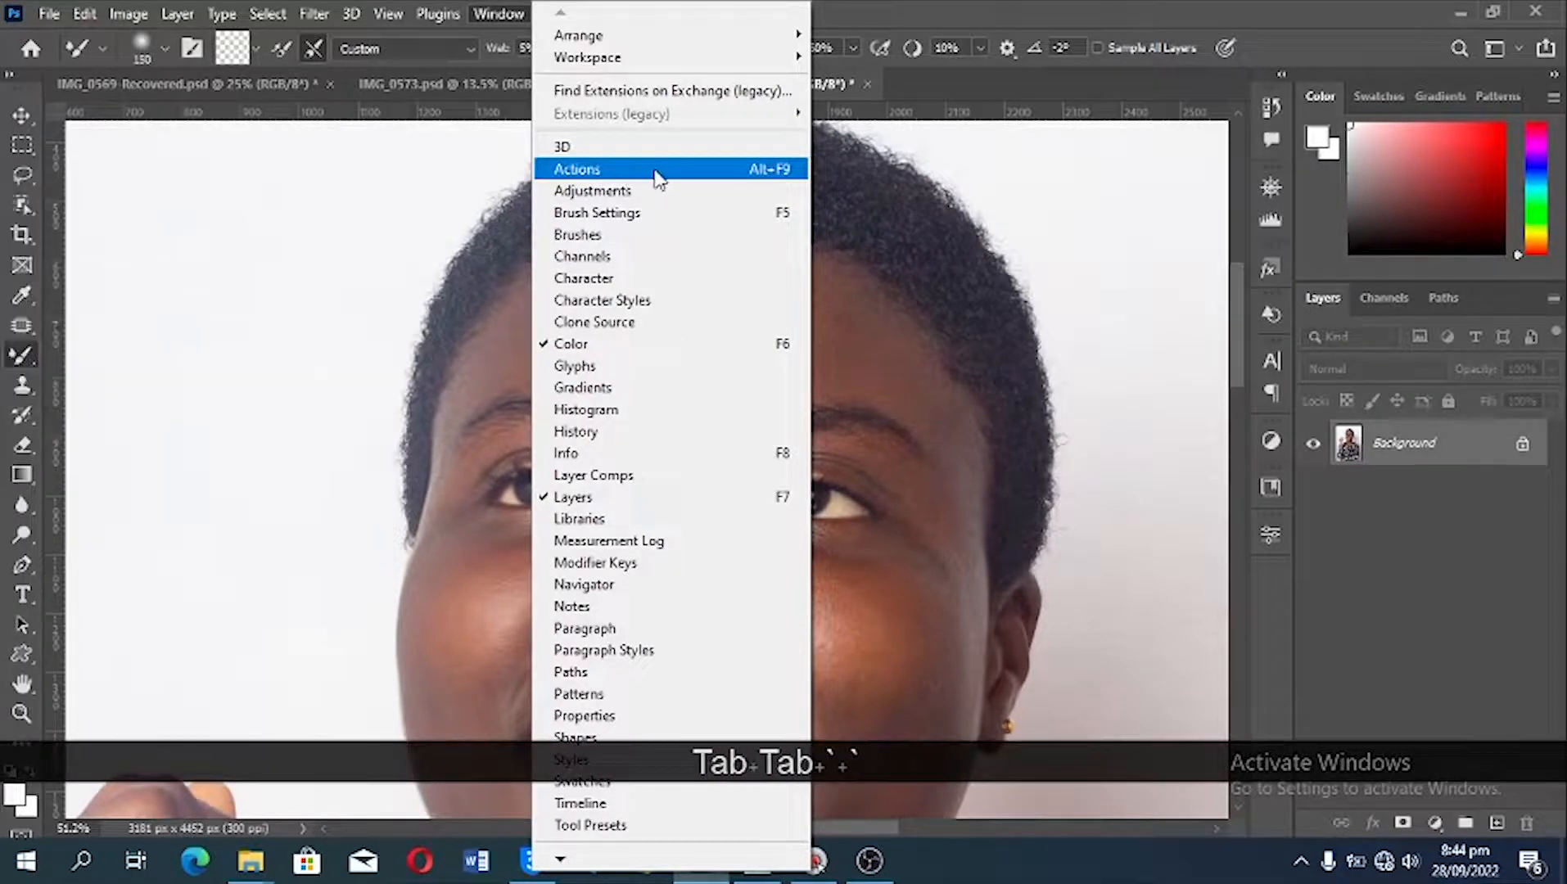
key(1)
key(1)
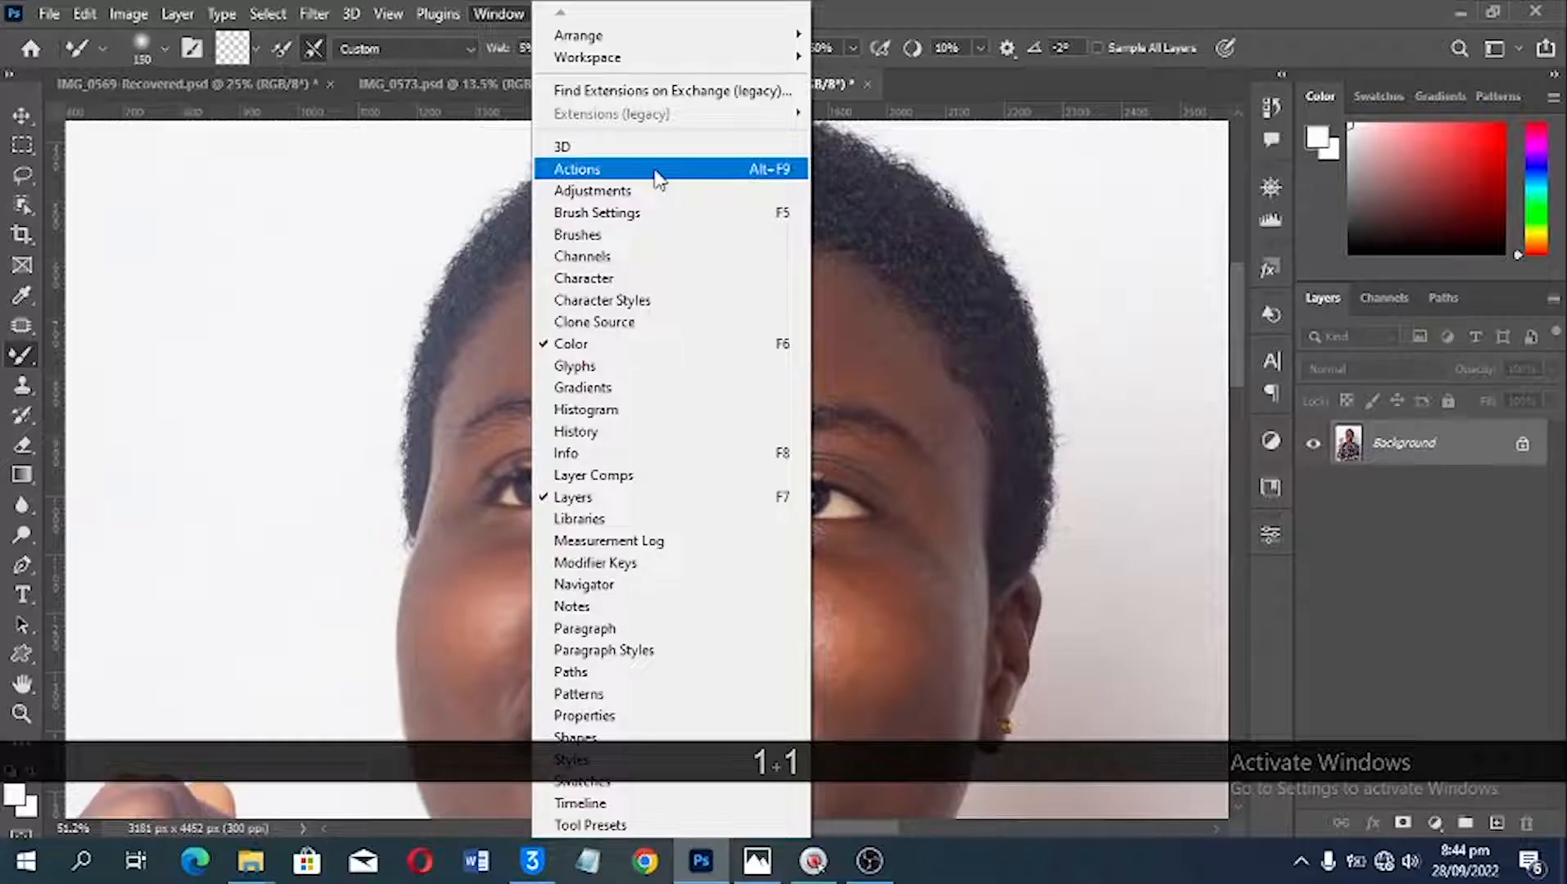
click(657, 172)
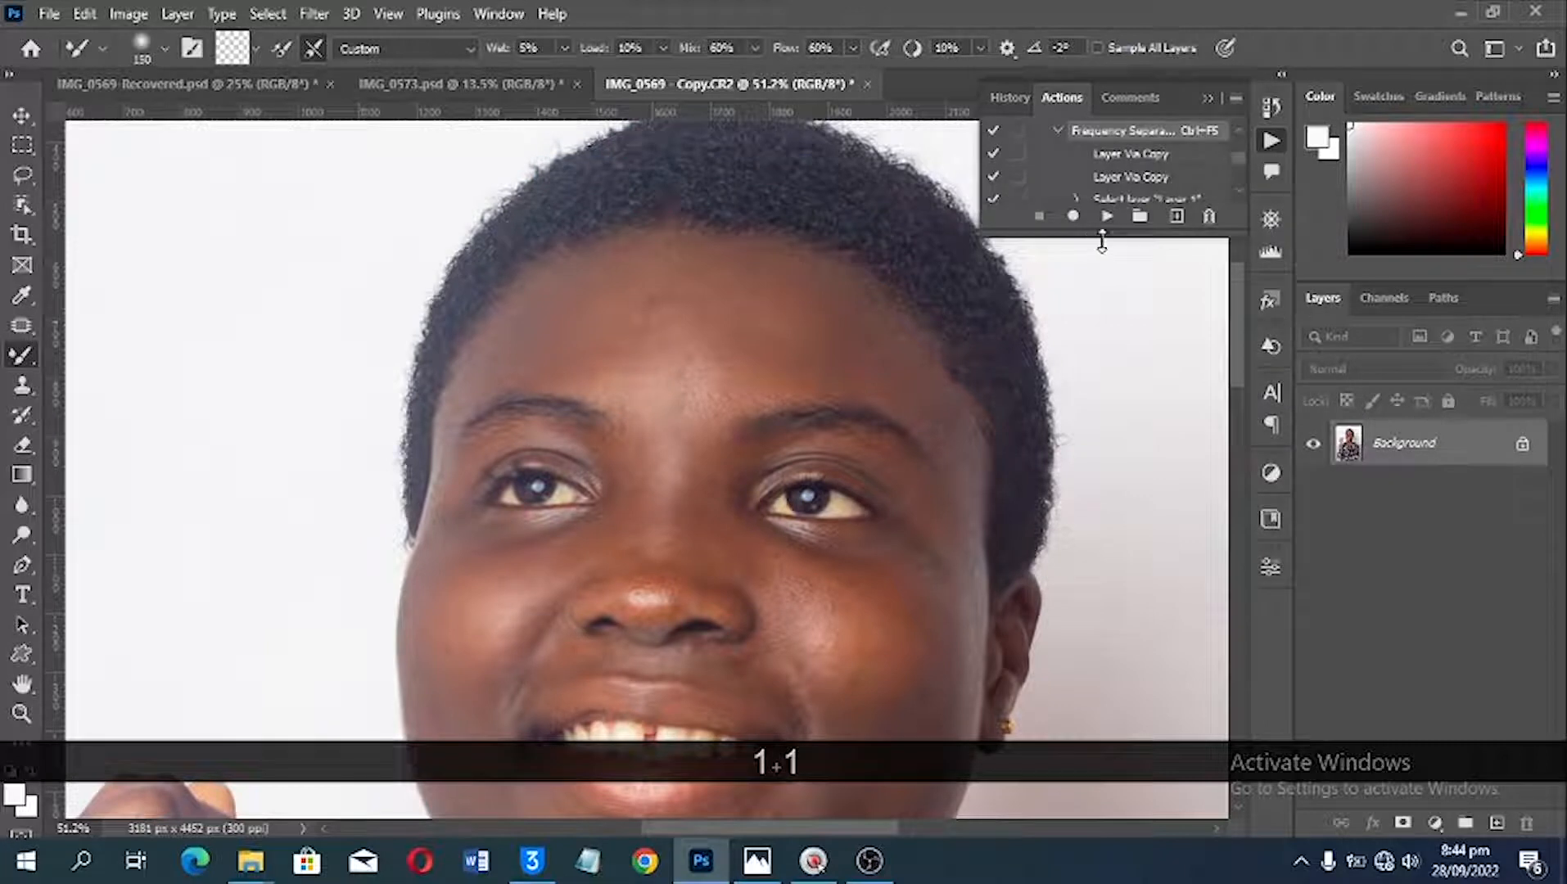
drag(1101, 309, 1104, 700)
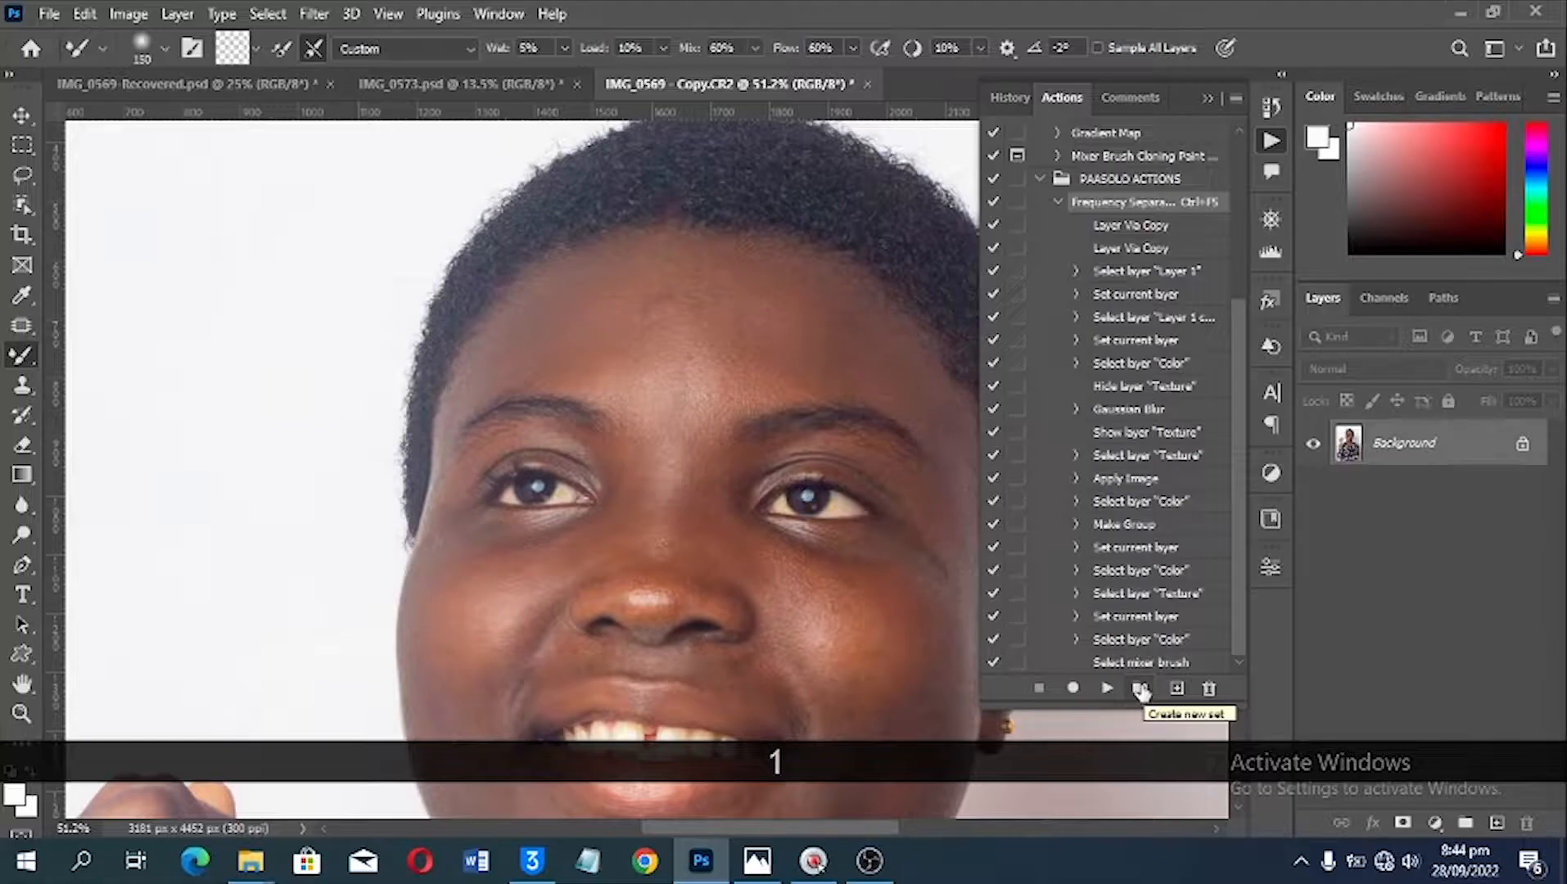
Step: Create a new action set named "paasolo action"
click(1140, 689)
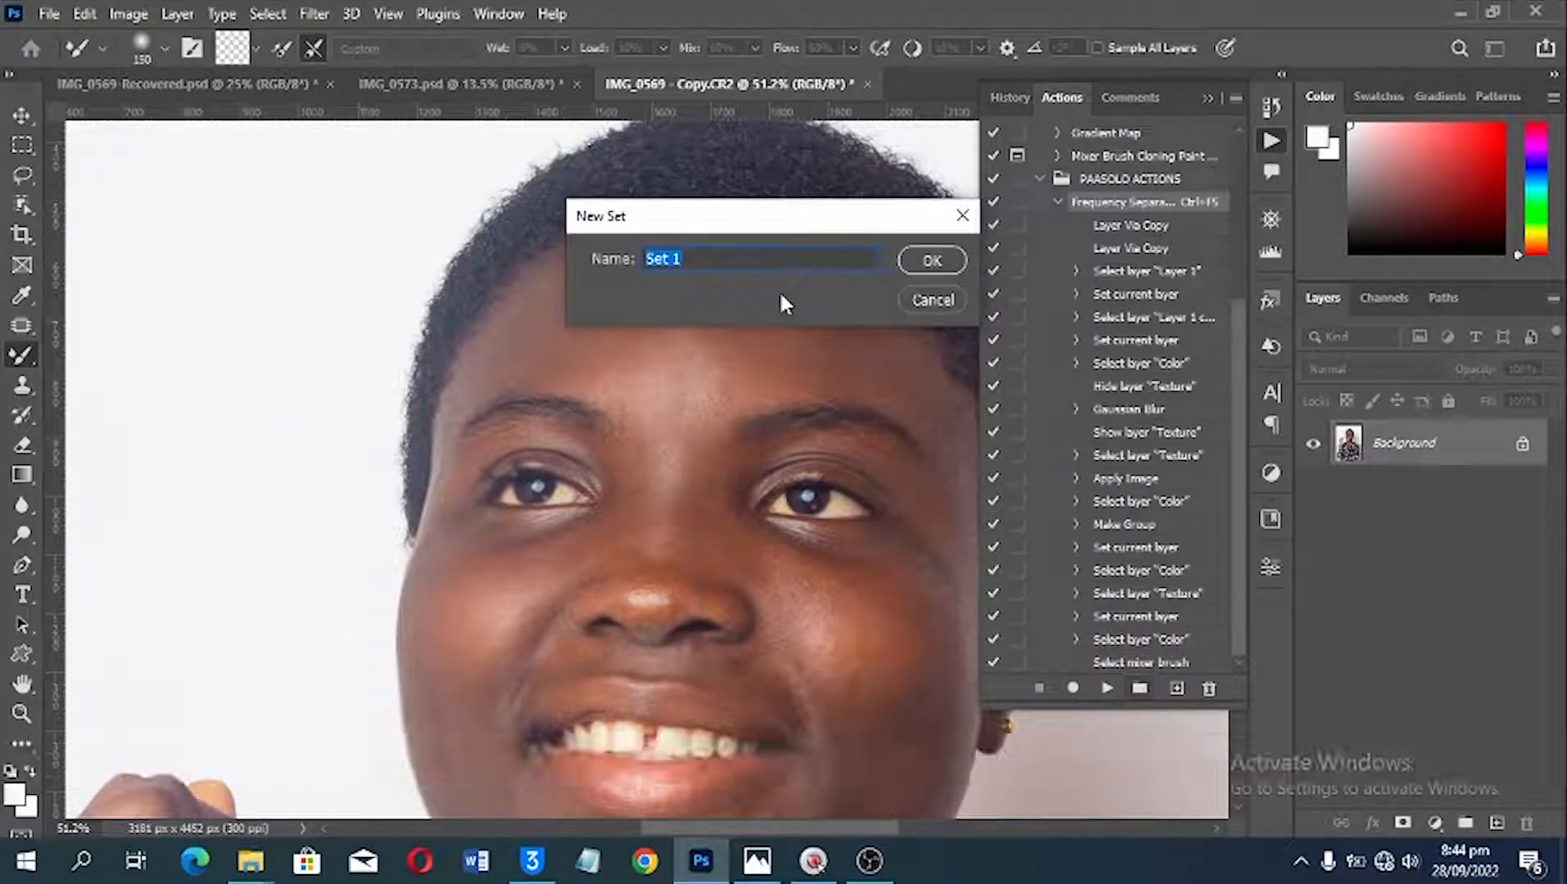
text(paasoloo)
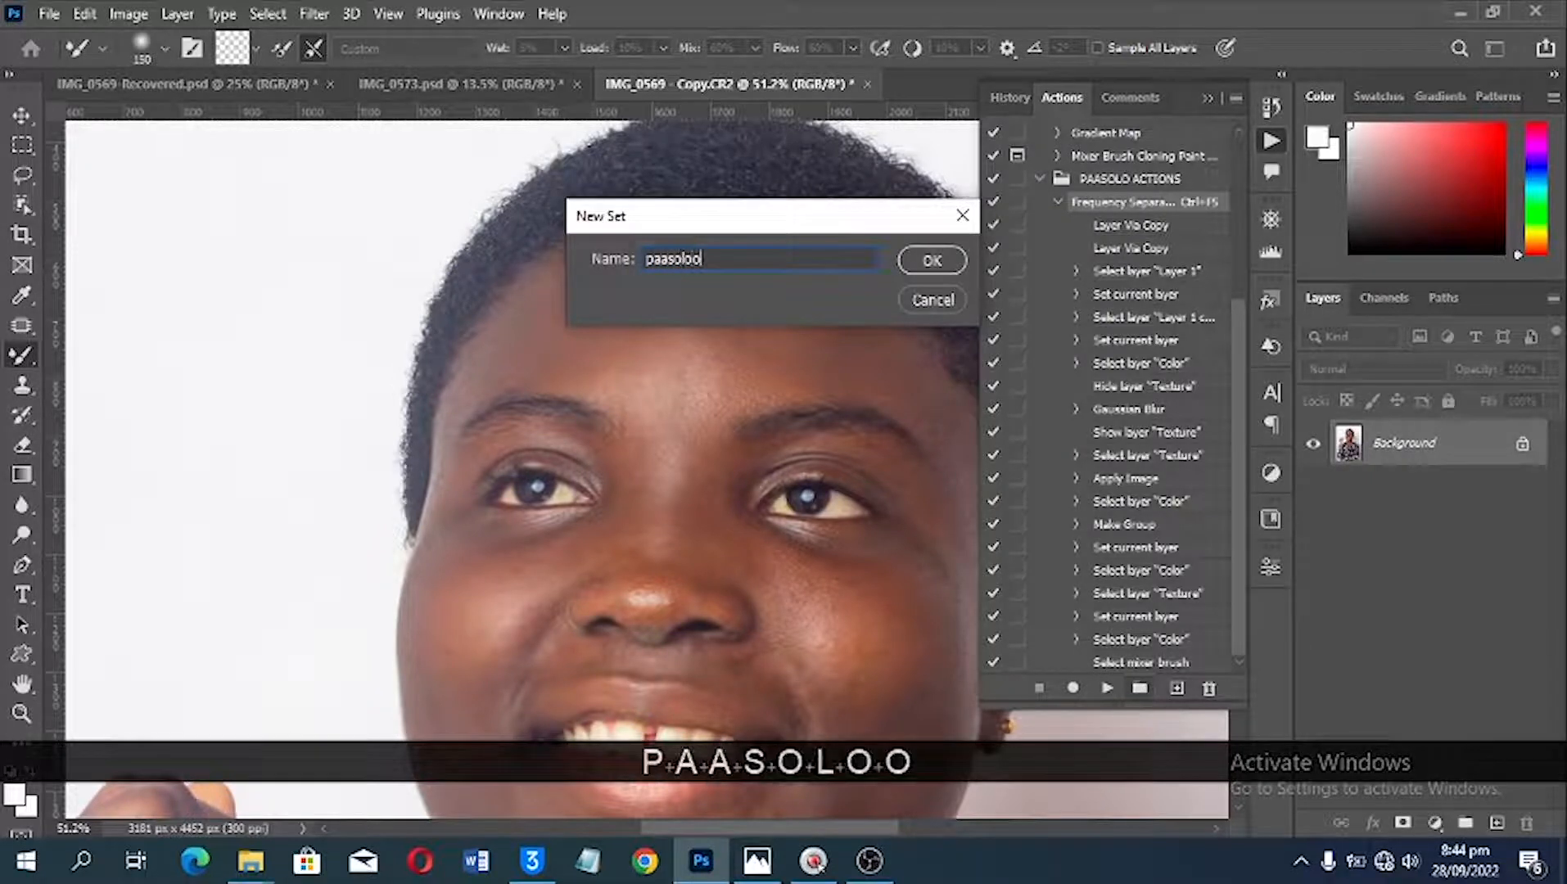
key(BackSpace)
text(a)
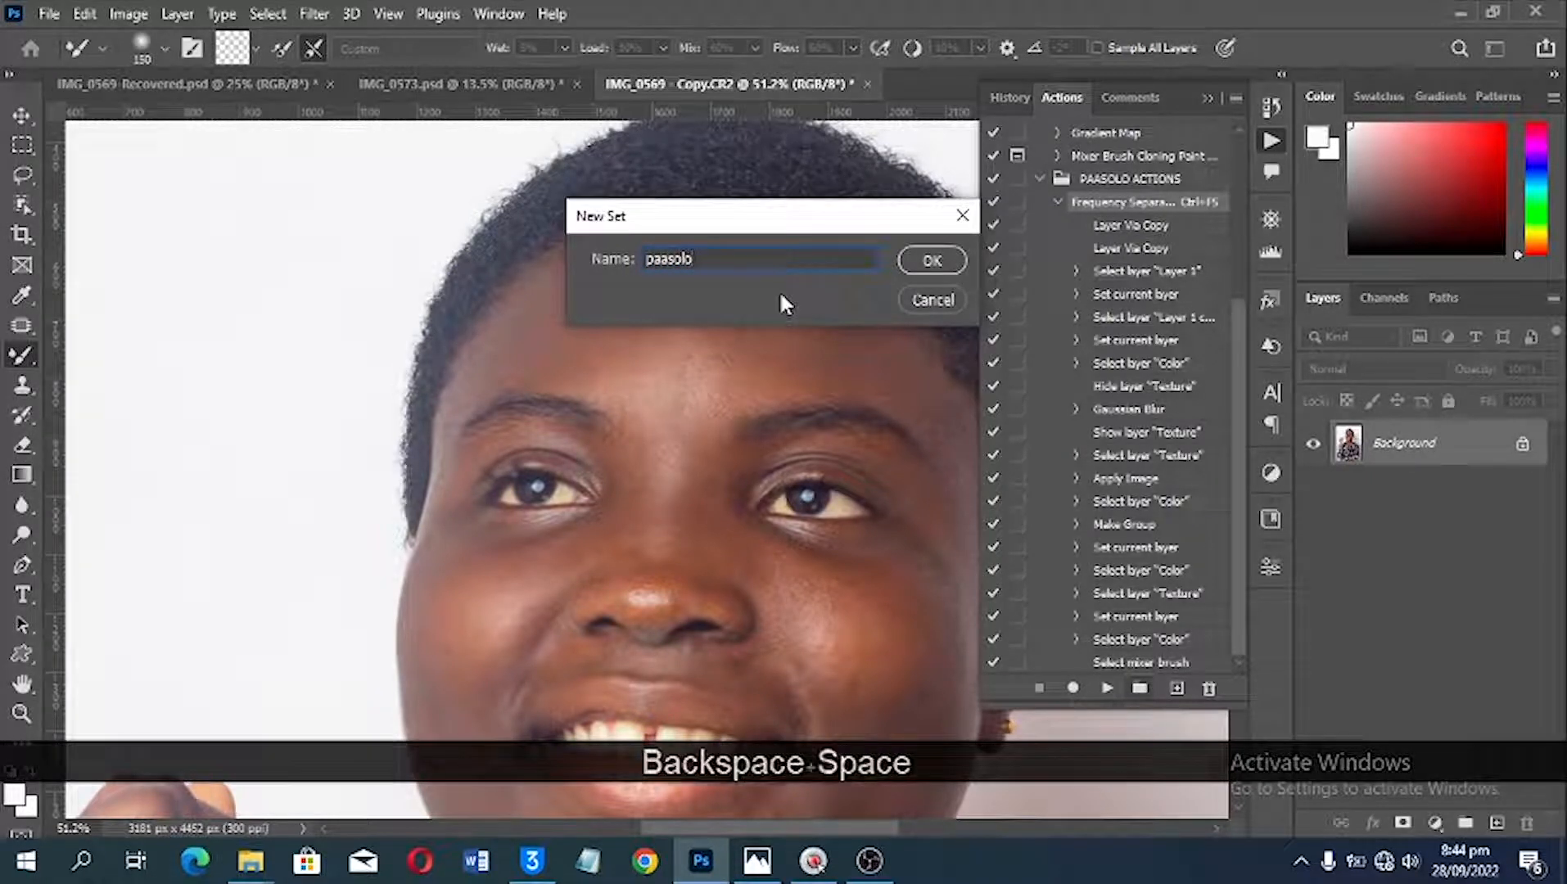
text(ction)
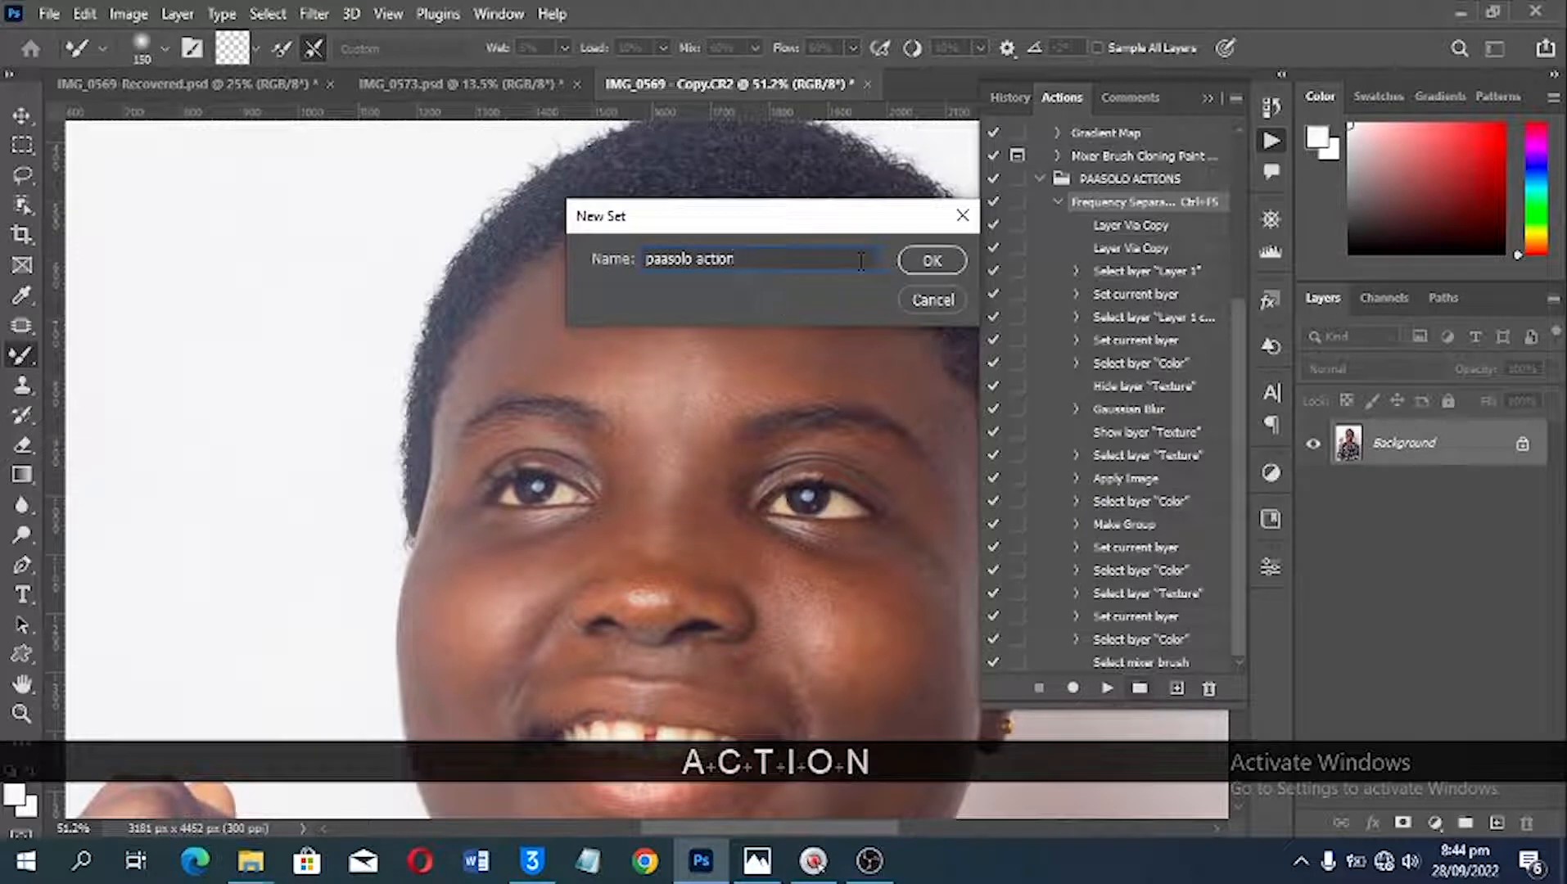
click(924, 260)
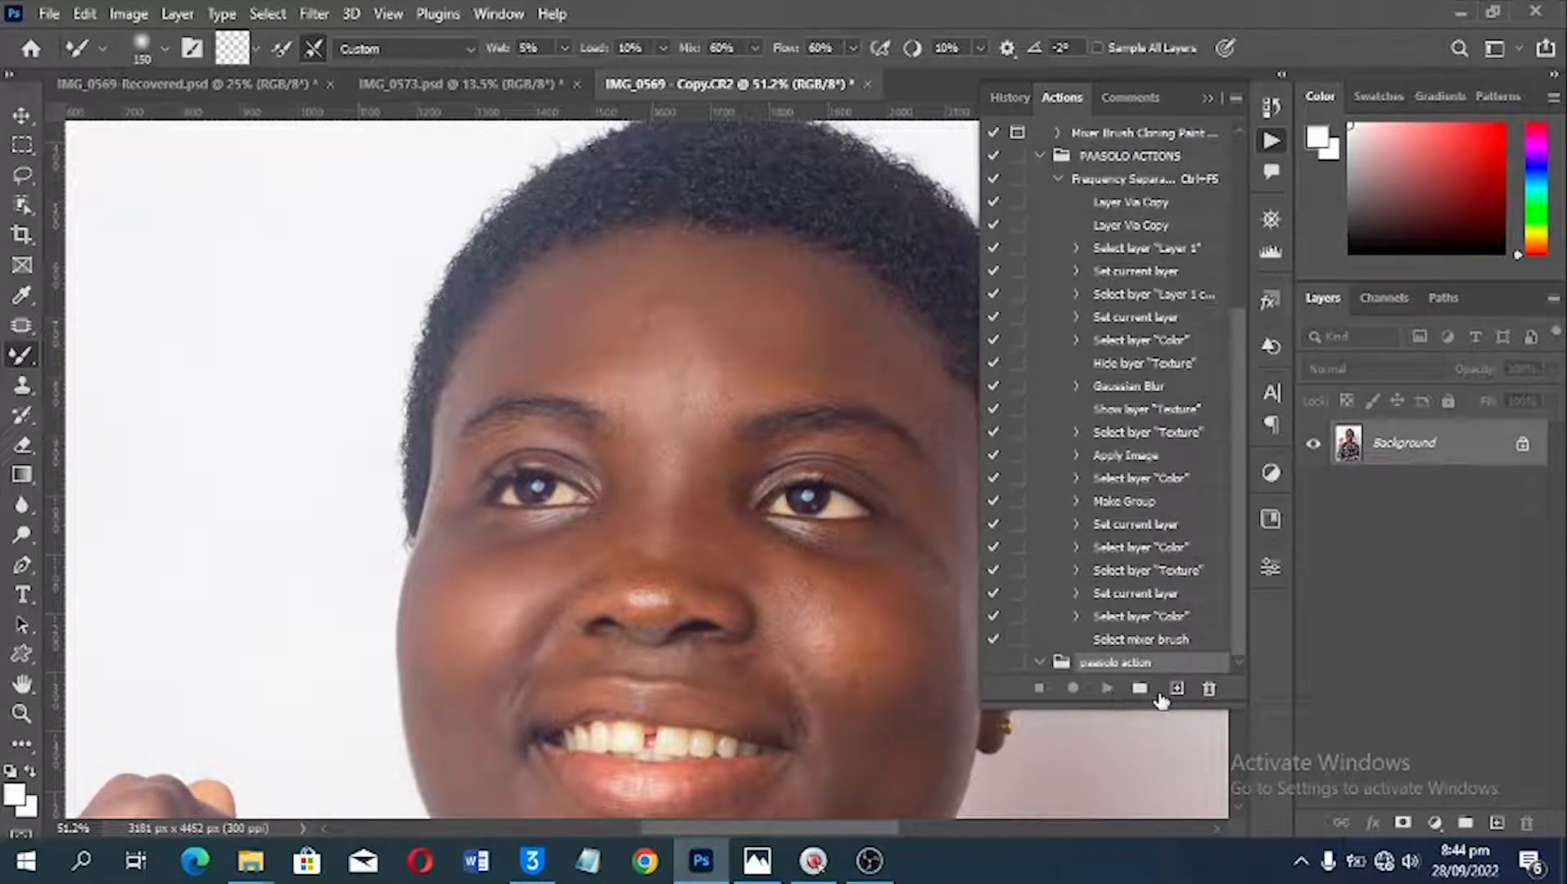
Step: Start recording a new action named "Frequency Separation" in the paasolo action set, with function key F2 plus Control and the color Blue
click(1174, 690)
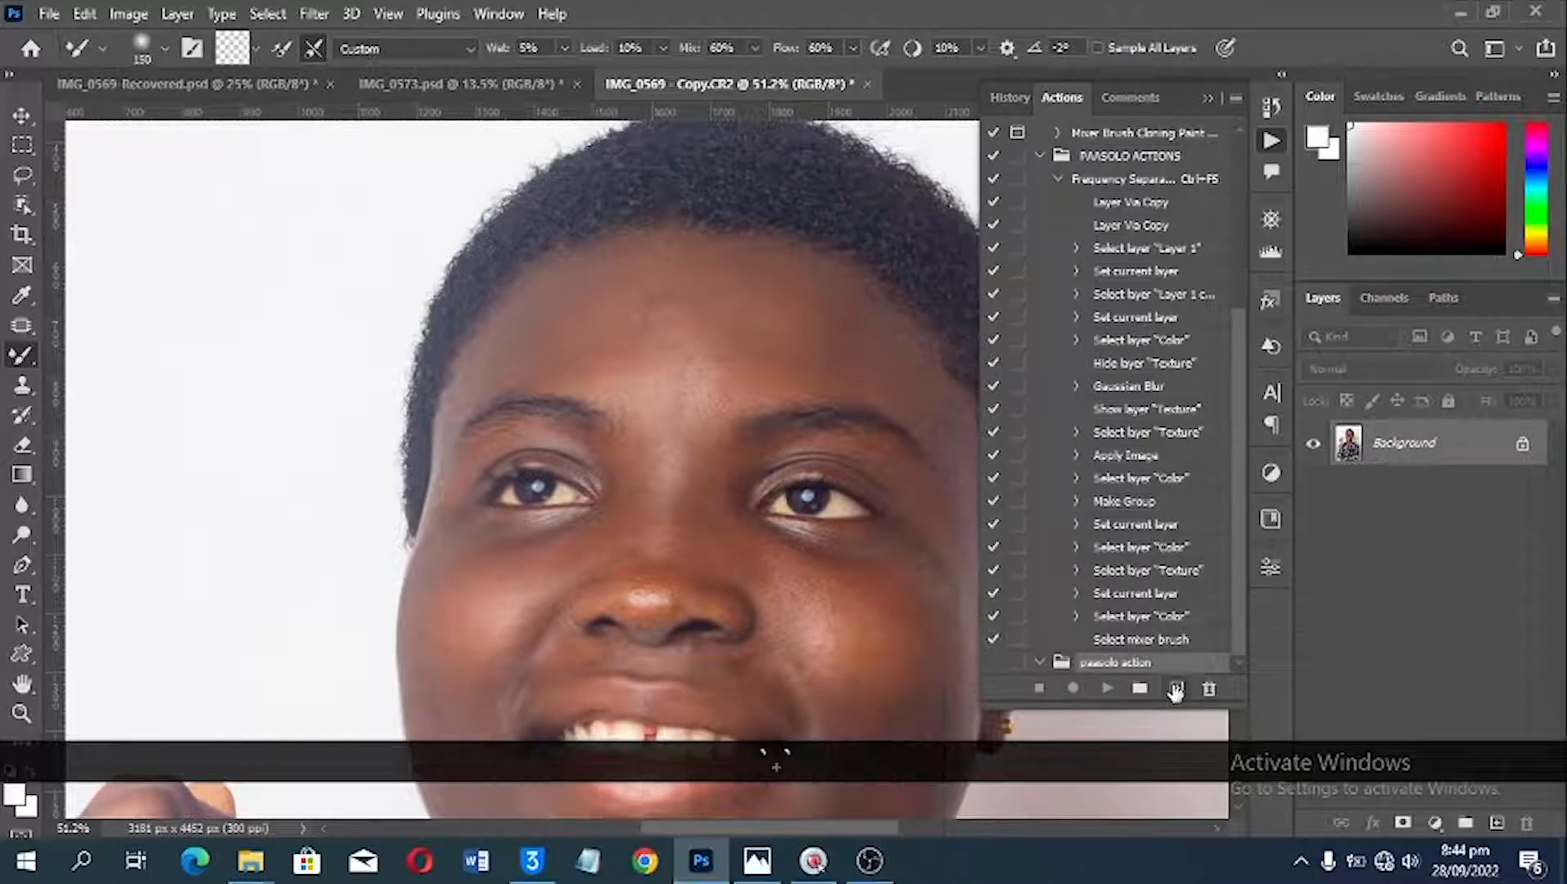
click(1175, 690)
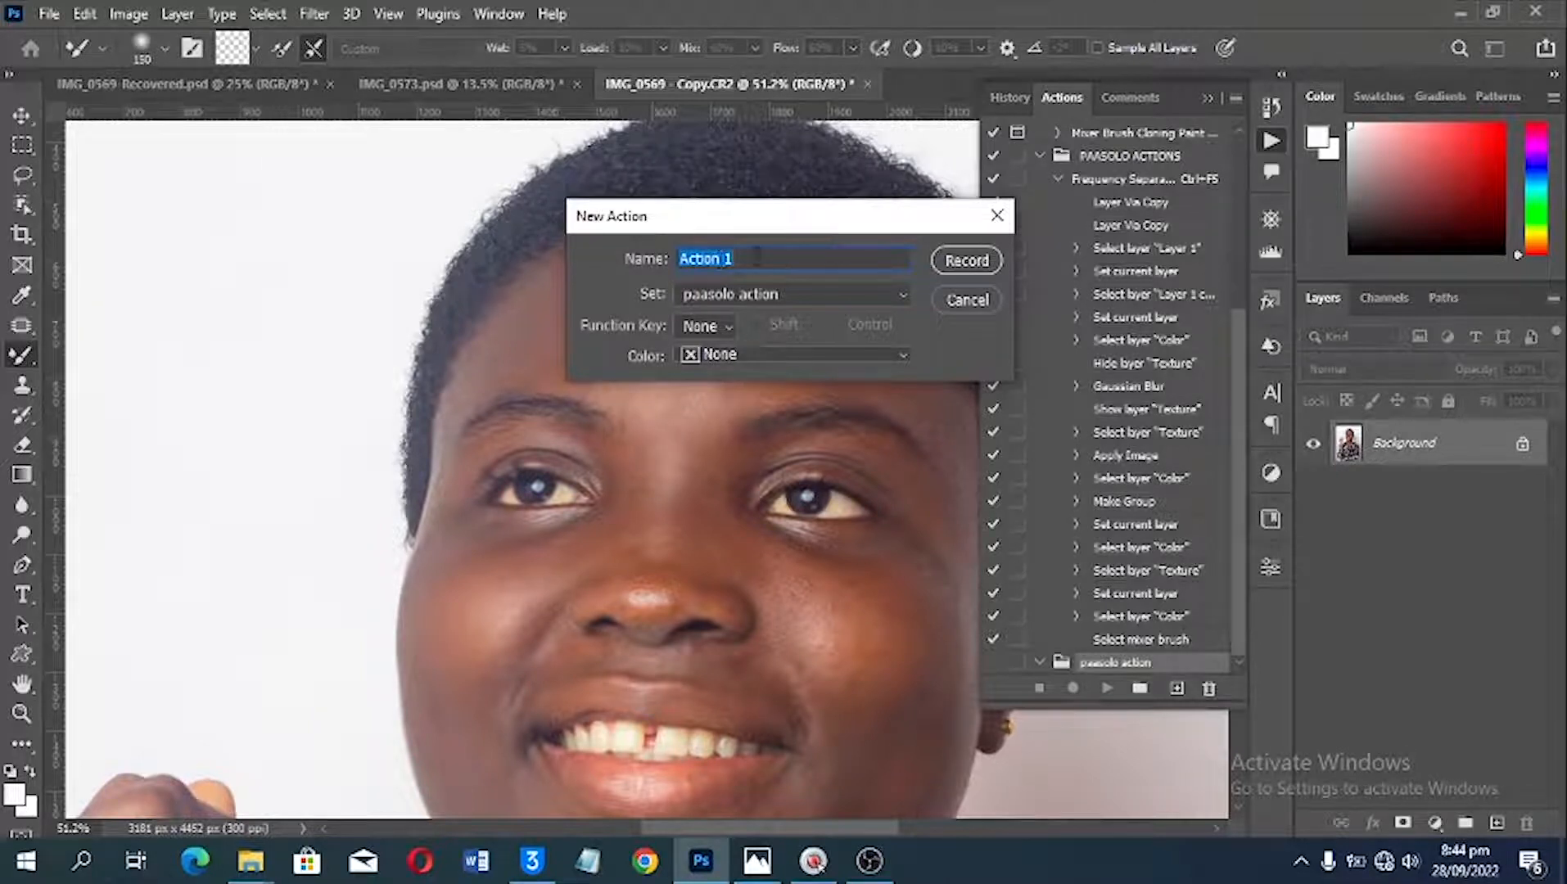
text(Fr)
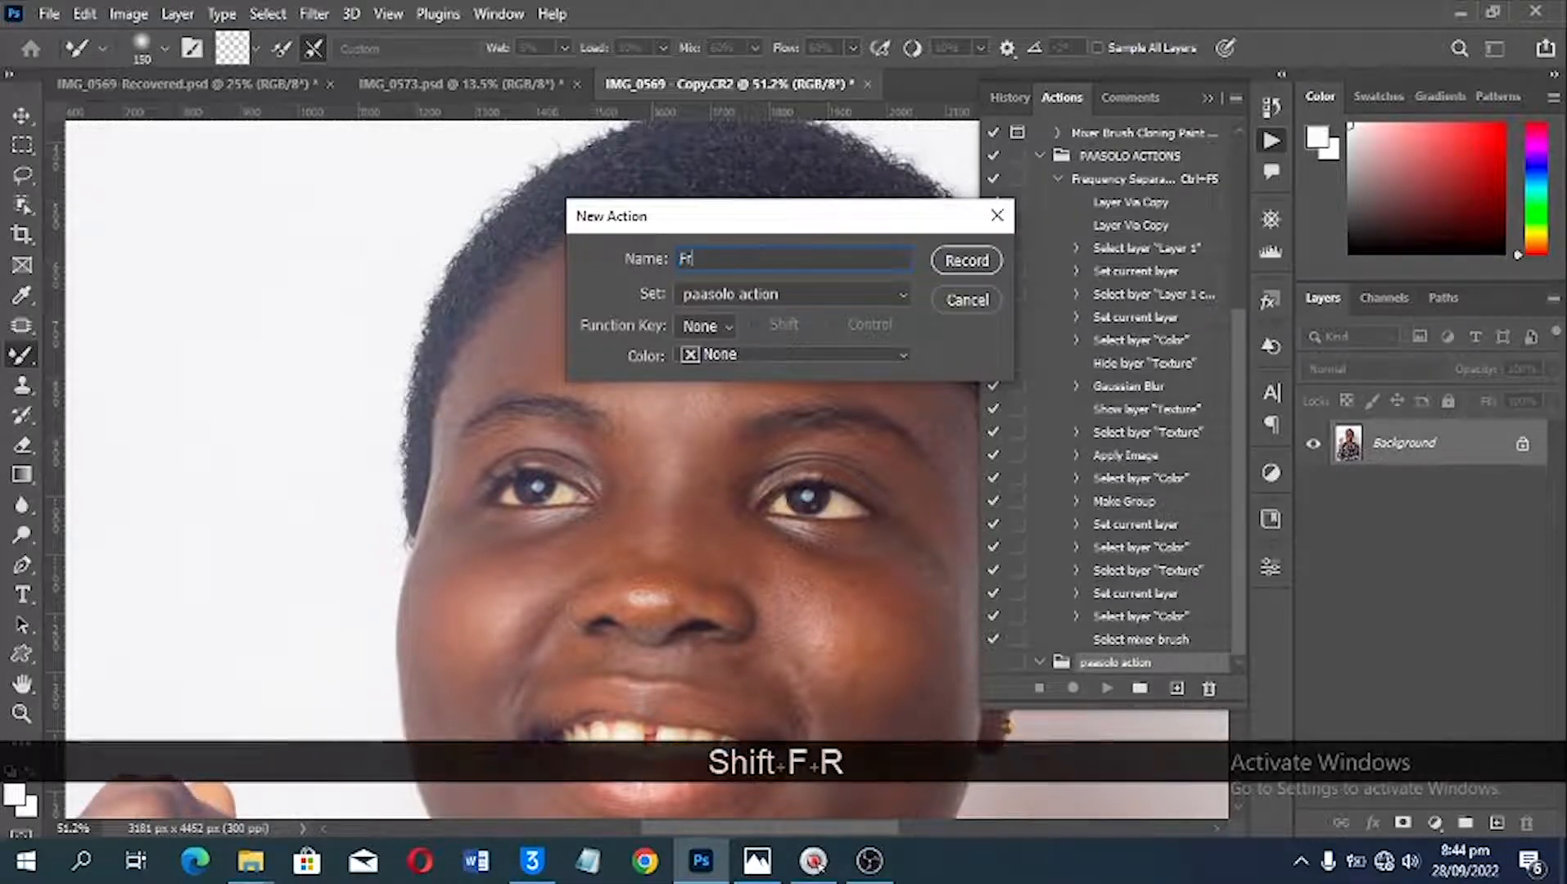
text(equency Separati)
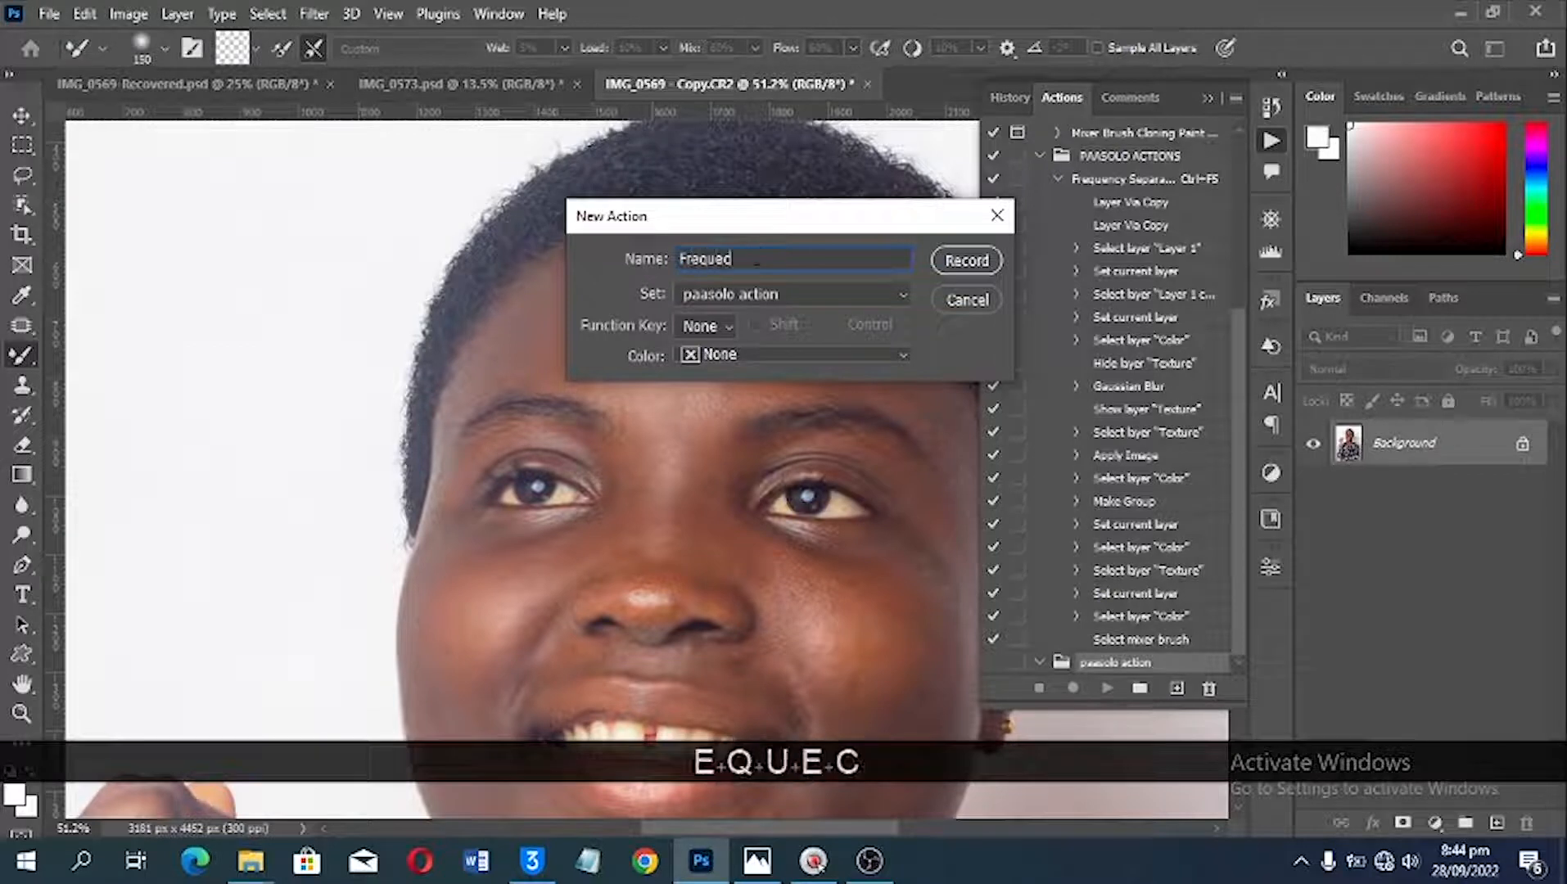
text(on)
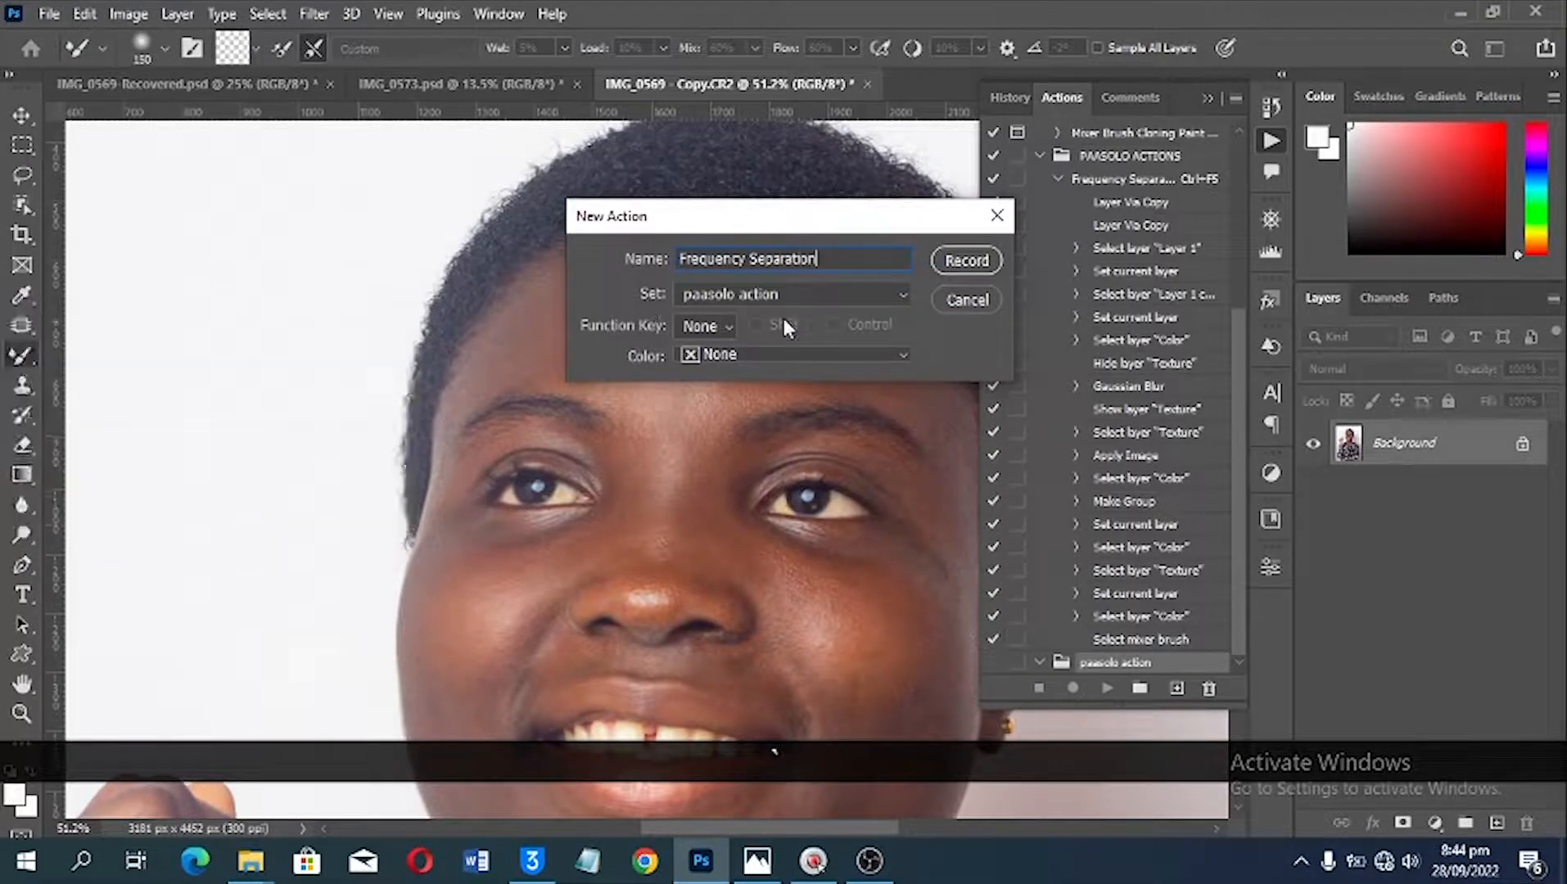
click(697, 326)
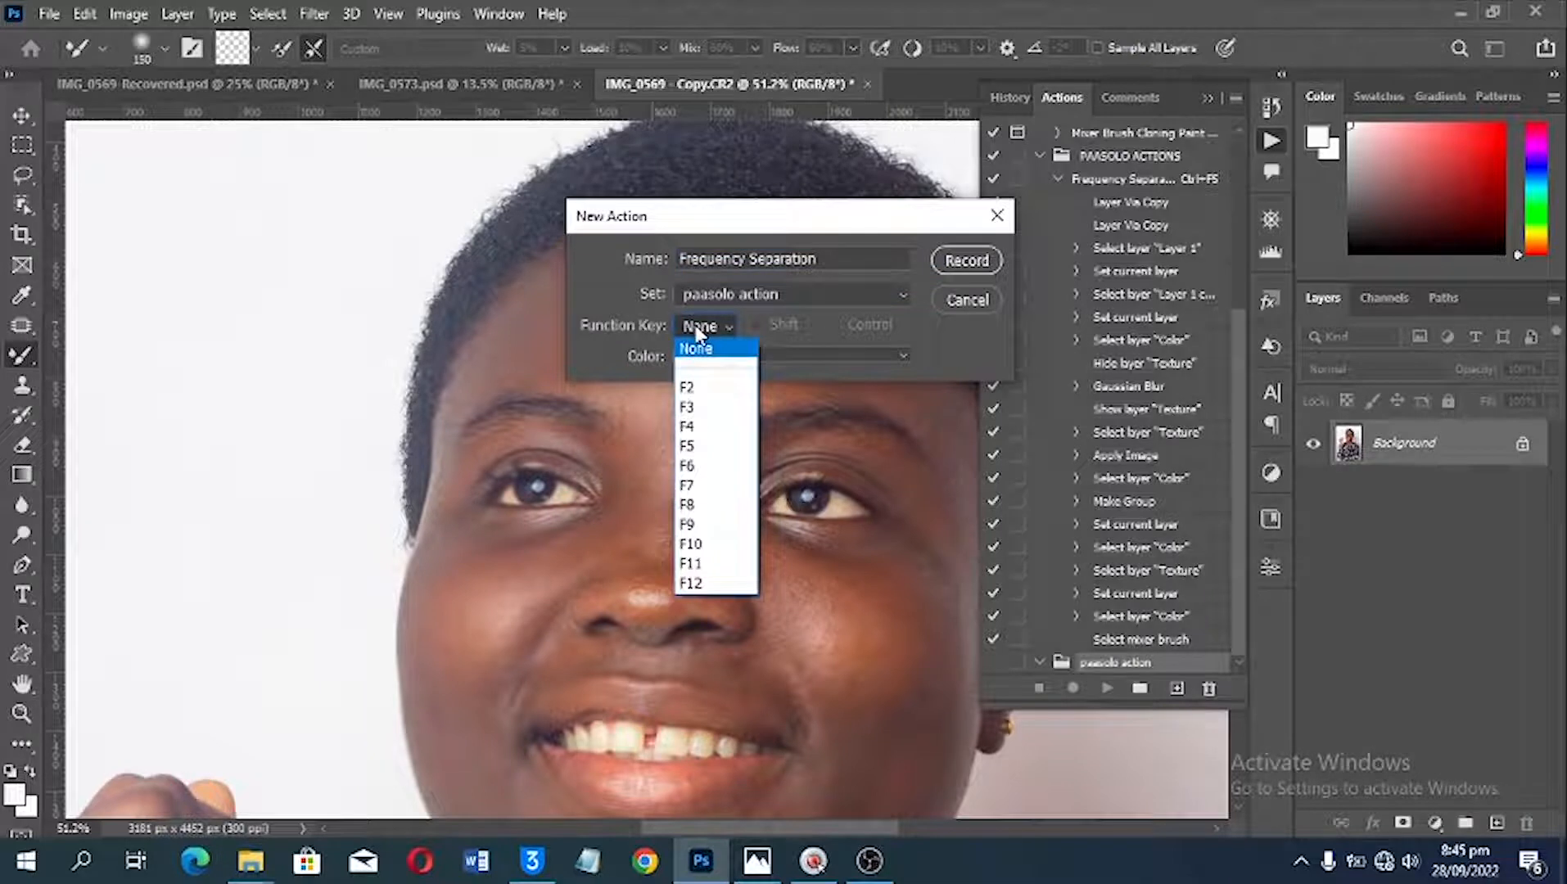
click(698, 392)
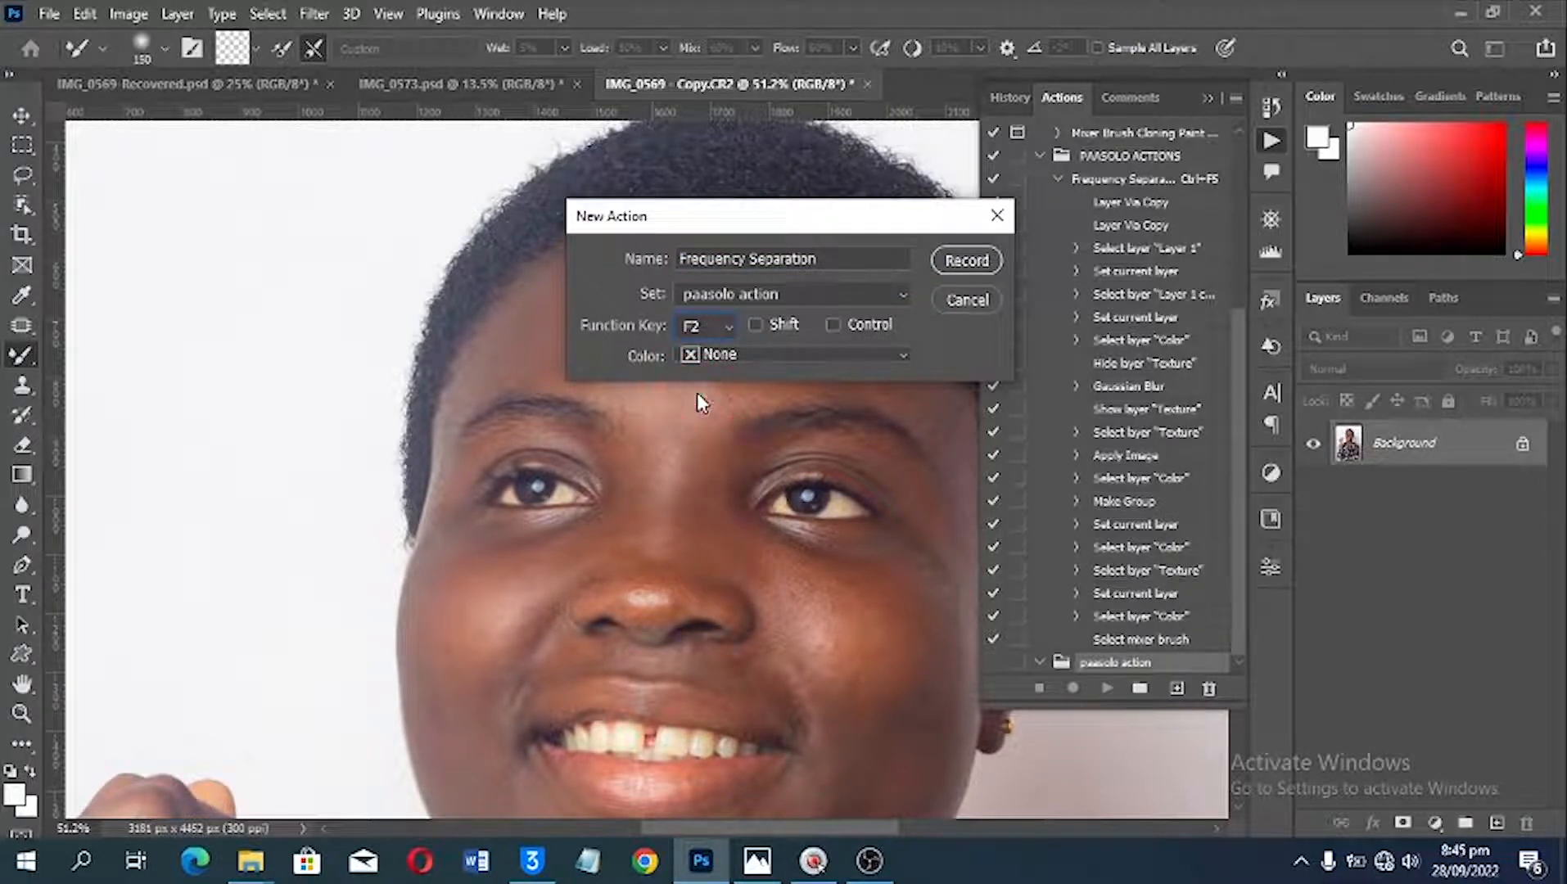
click(835, 324)
click(697, 353)
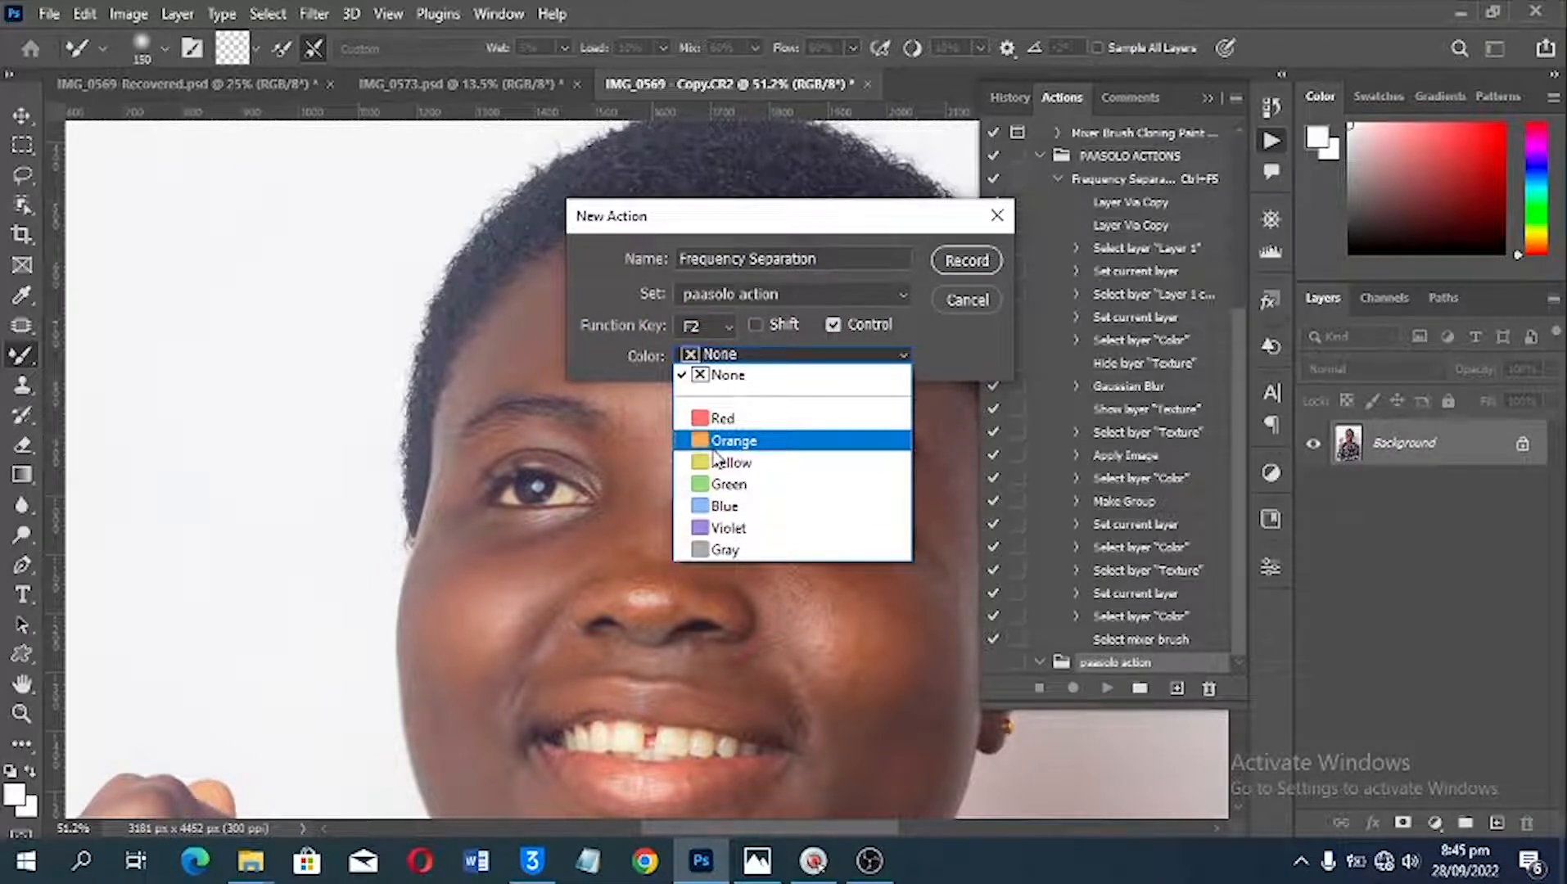
click(726, 506)
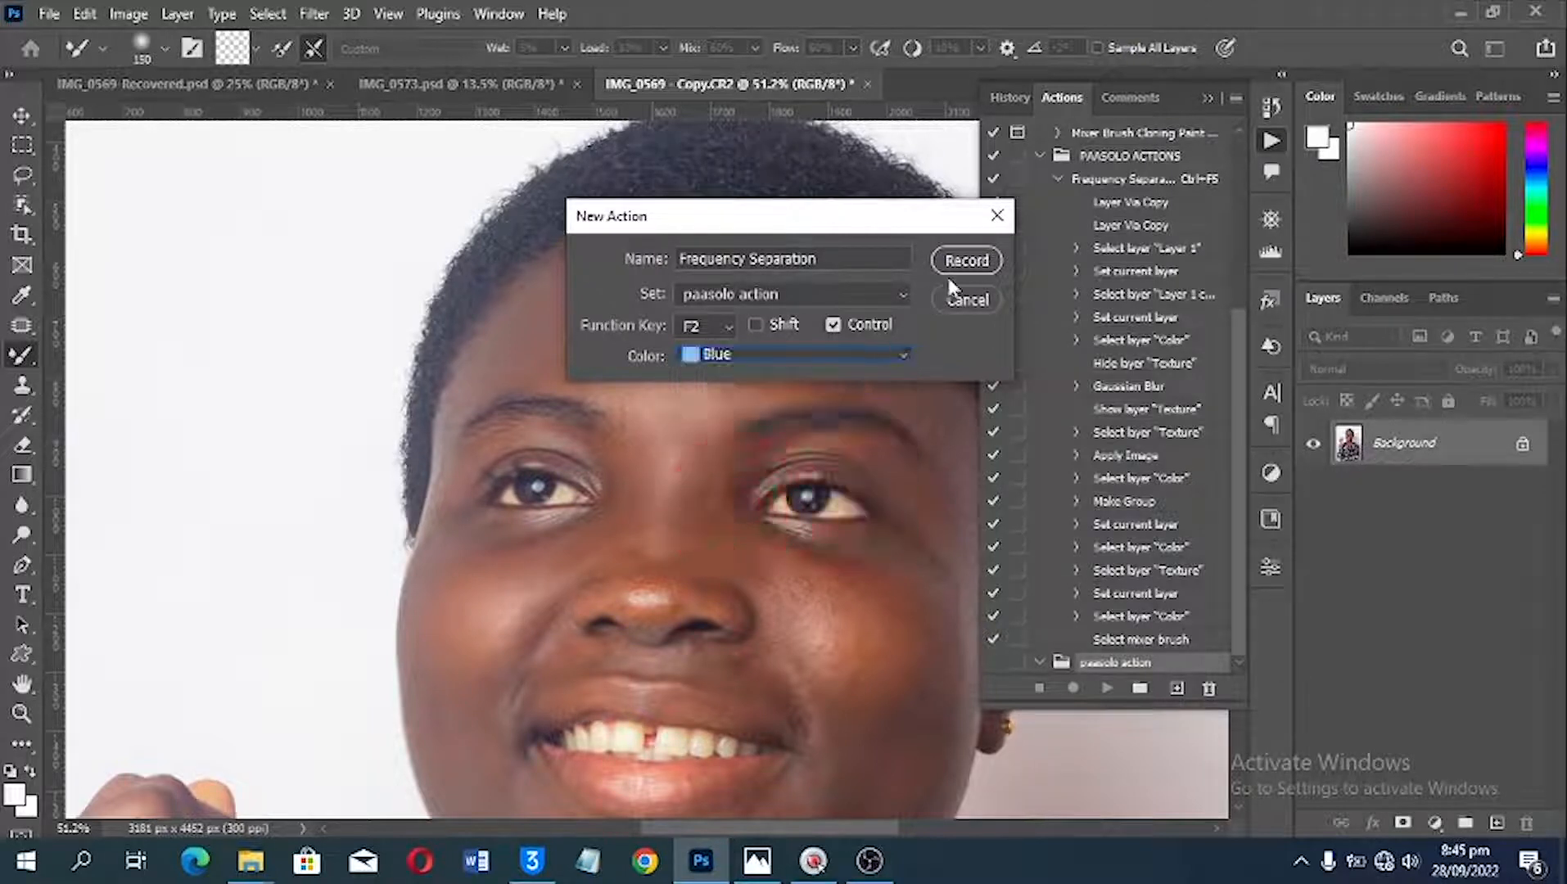
click(975, 263)
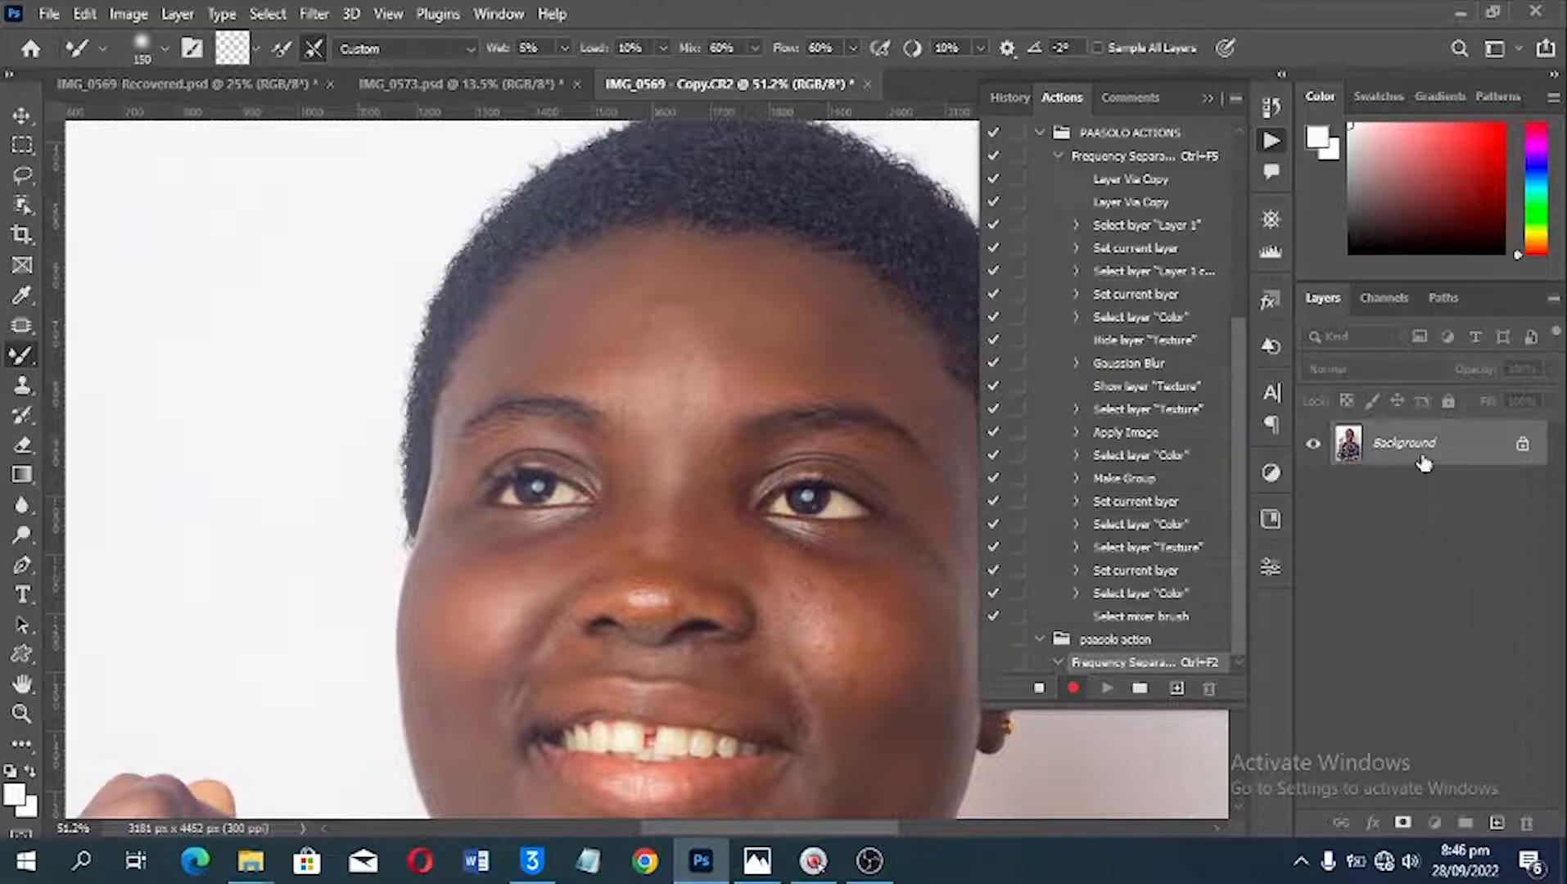
Step: Duplicate the Background layer twice and rename the uppermost copy "High Frequency"
drag(1424, 463, 1494, 821)
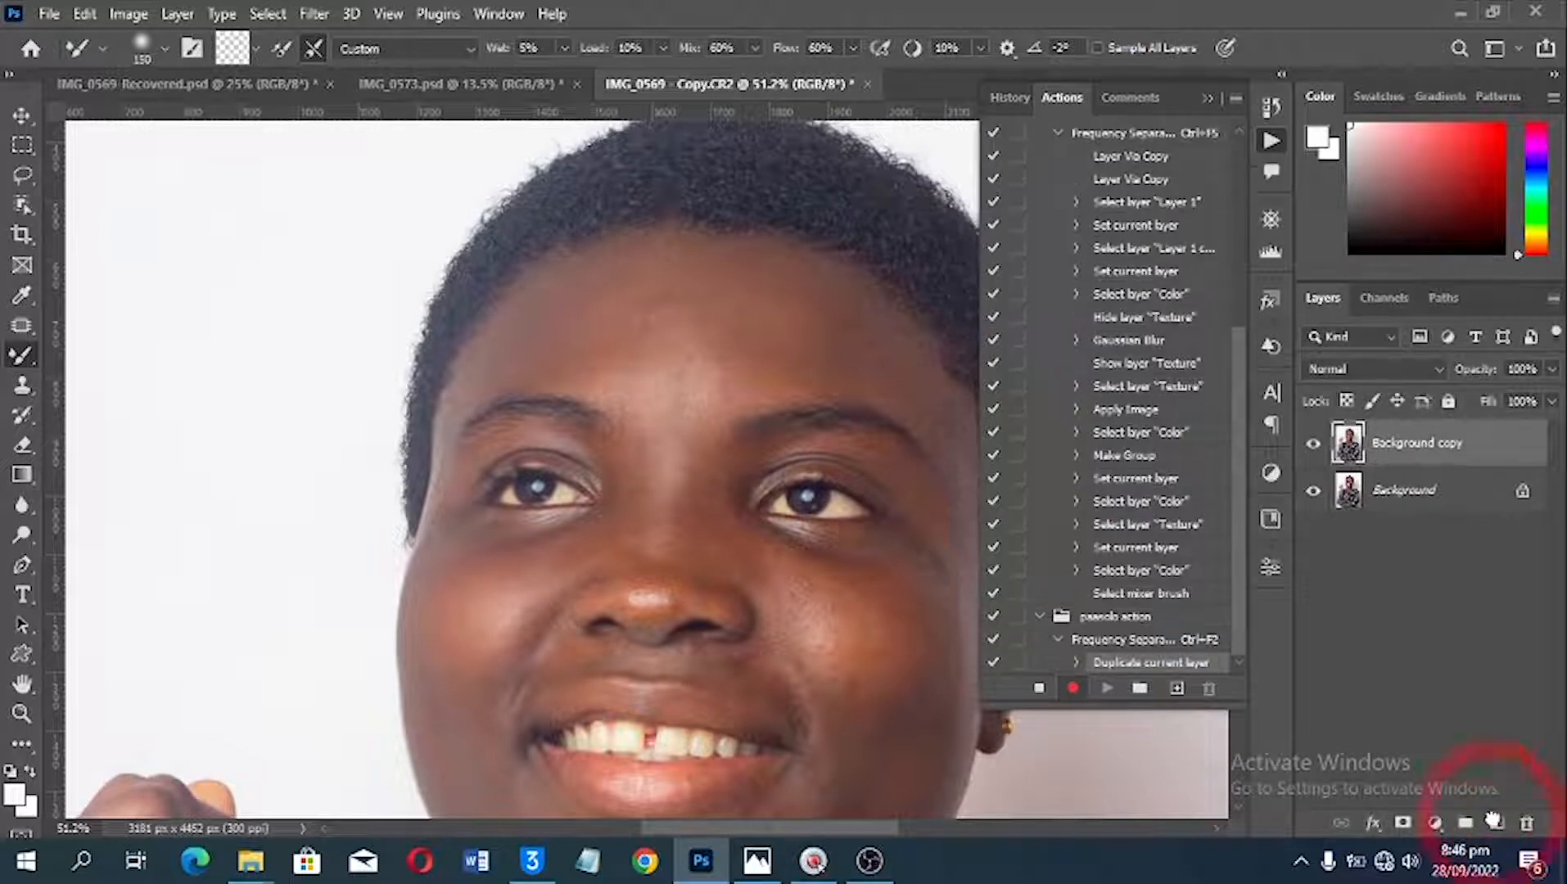
drag(1441, 457, 1496, 823)
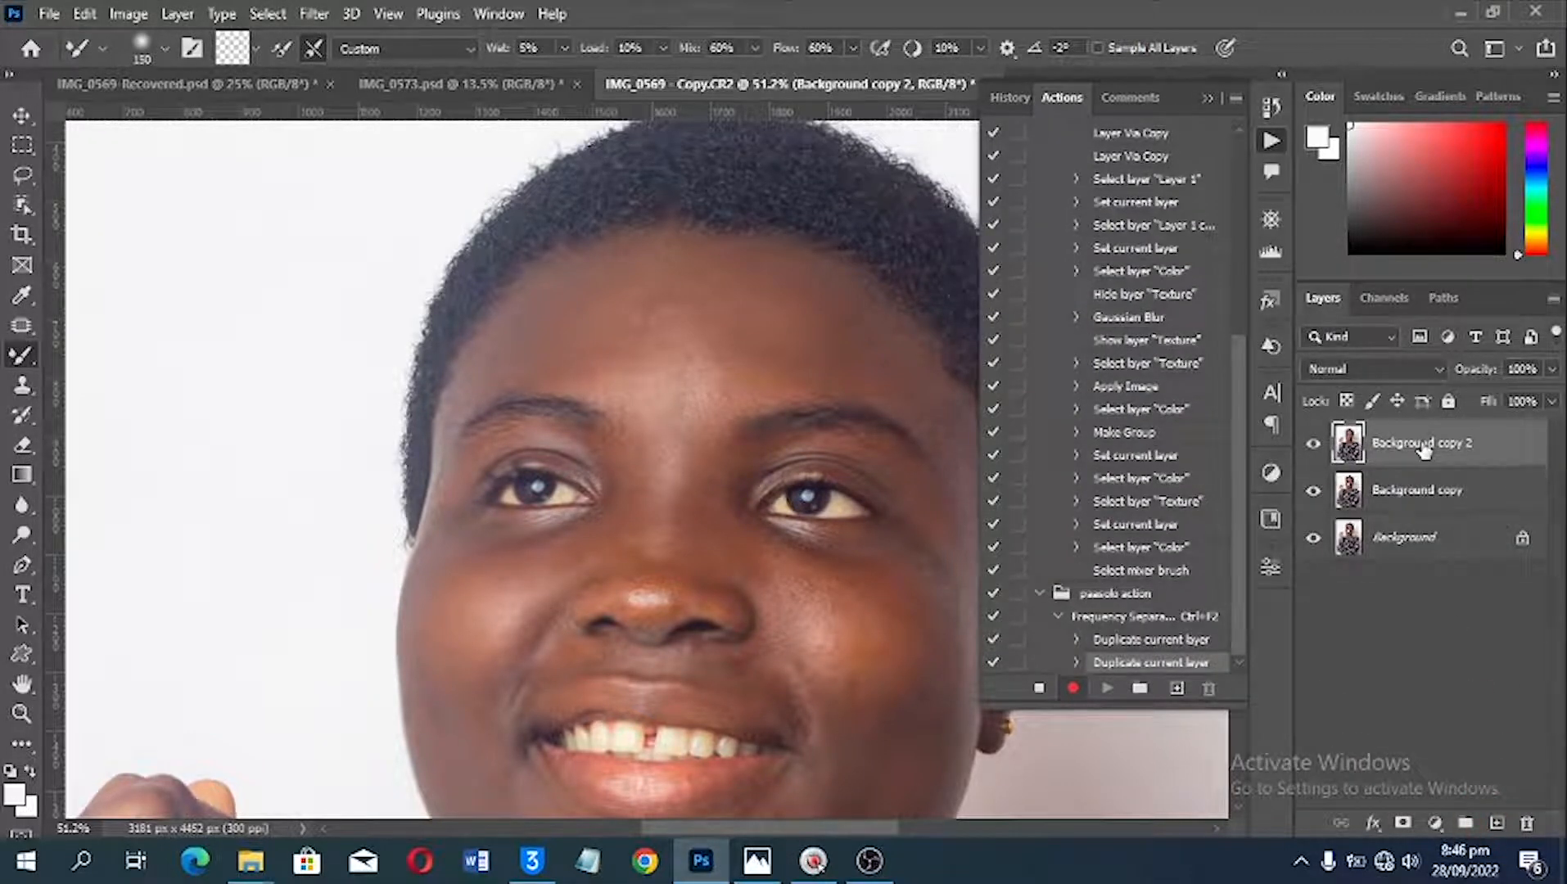
double_click(1422, 446)
text(Hig)
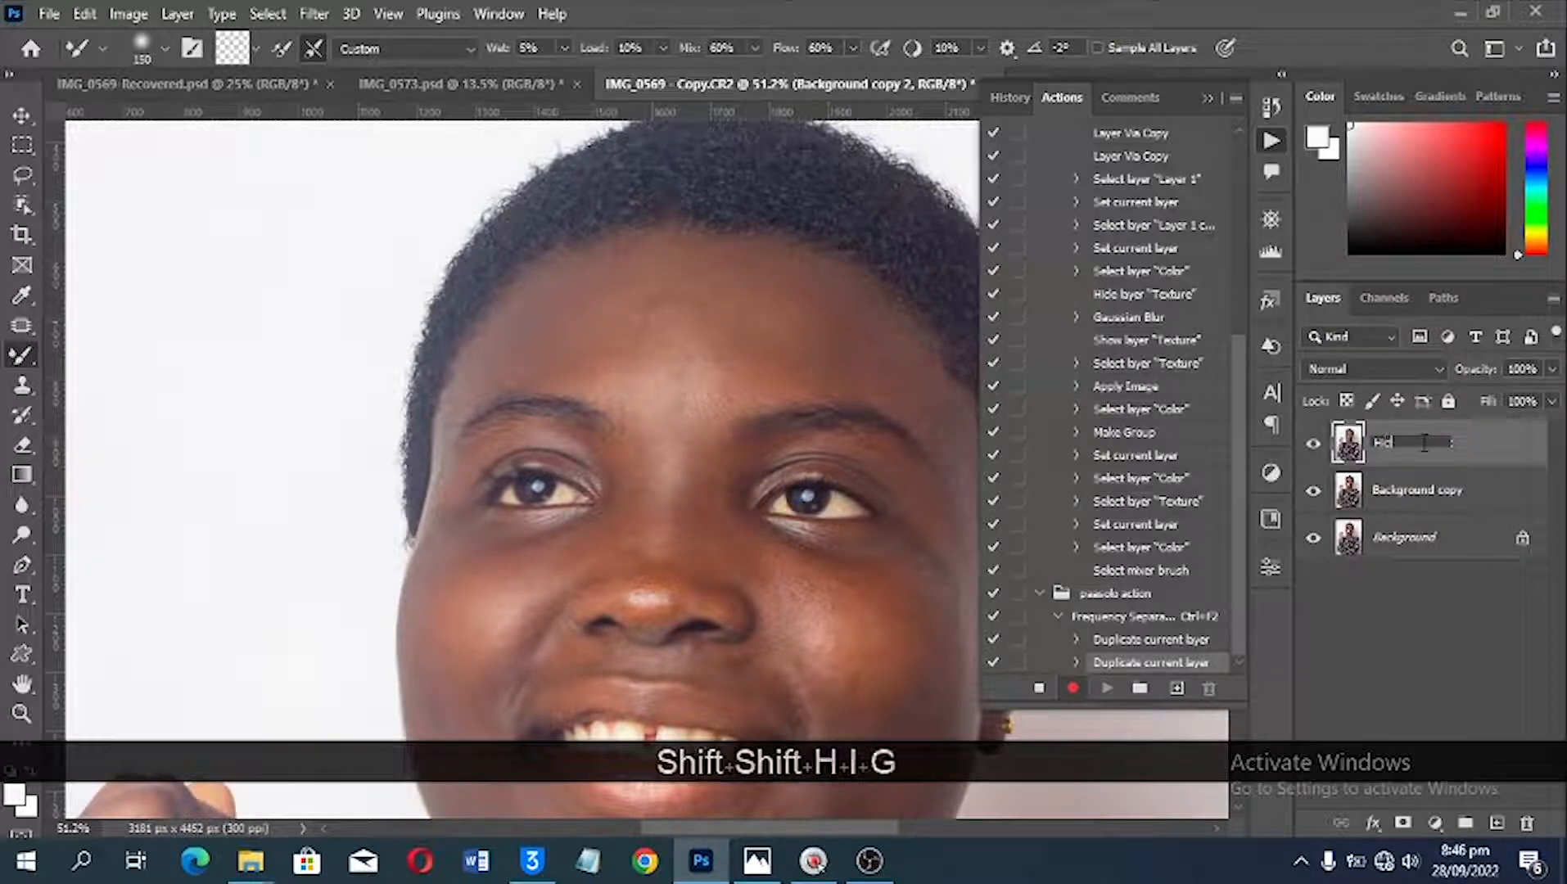
text(h Frequency)
key(Return)
Step: Rename the Background copy layer "Low Frequency"
double_click(1408, 490)
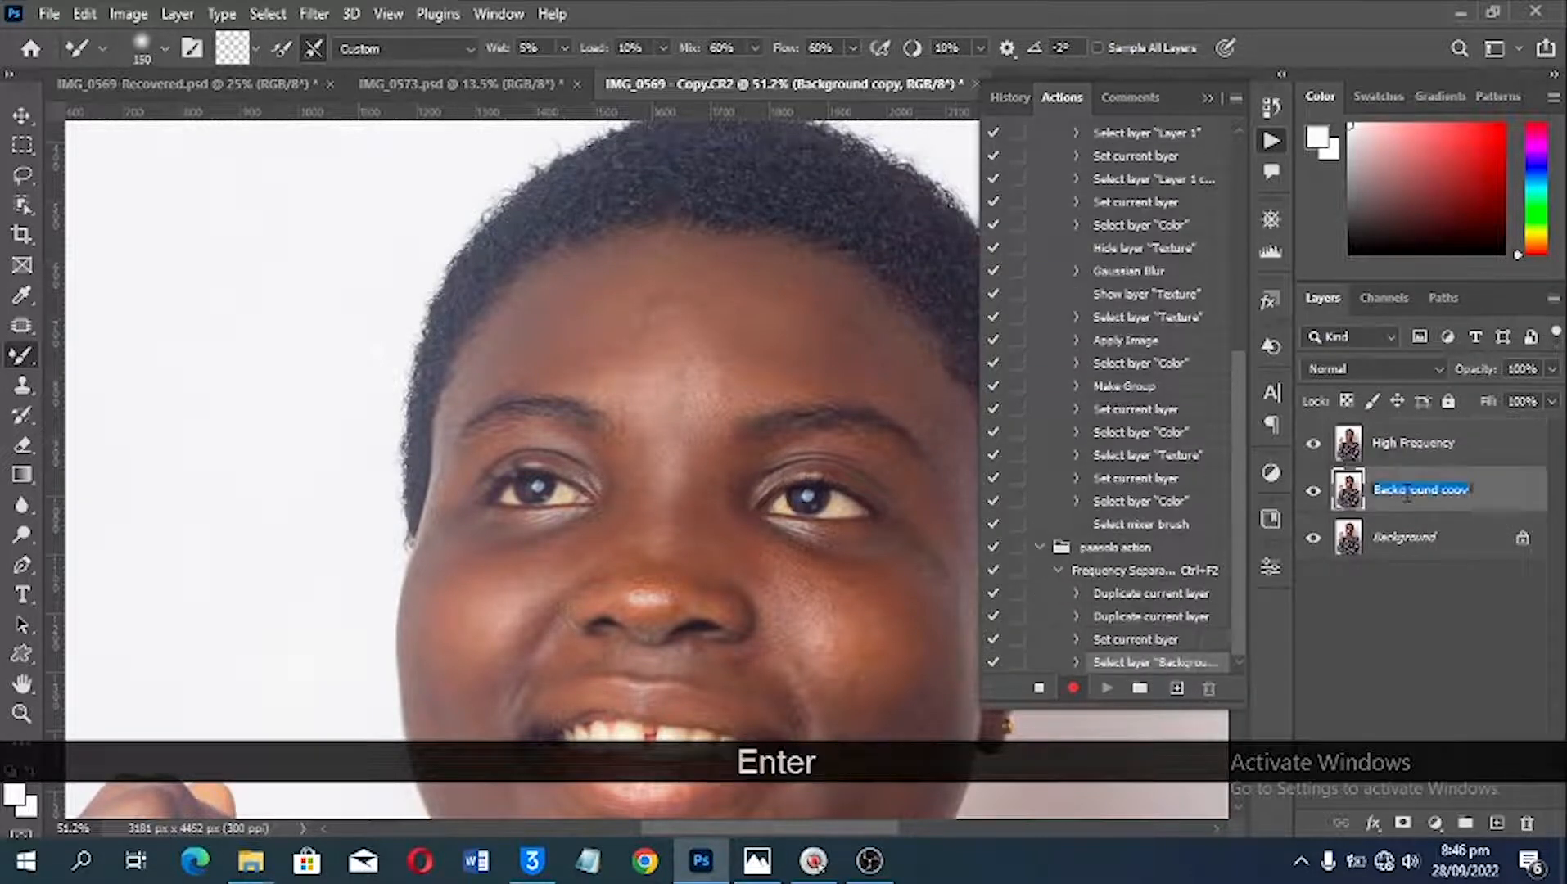
text(Low)
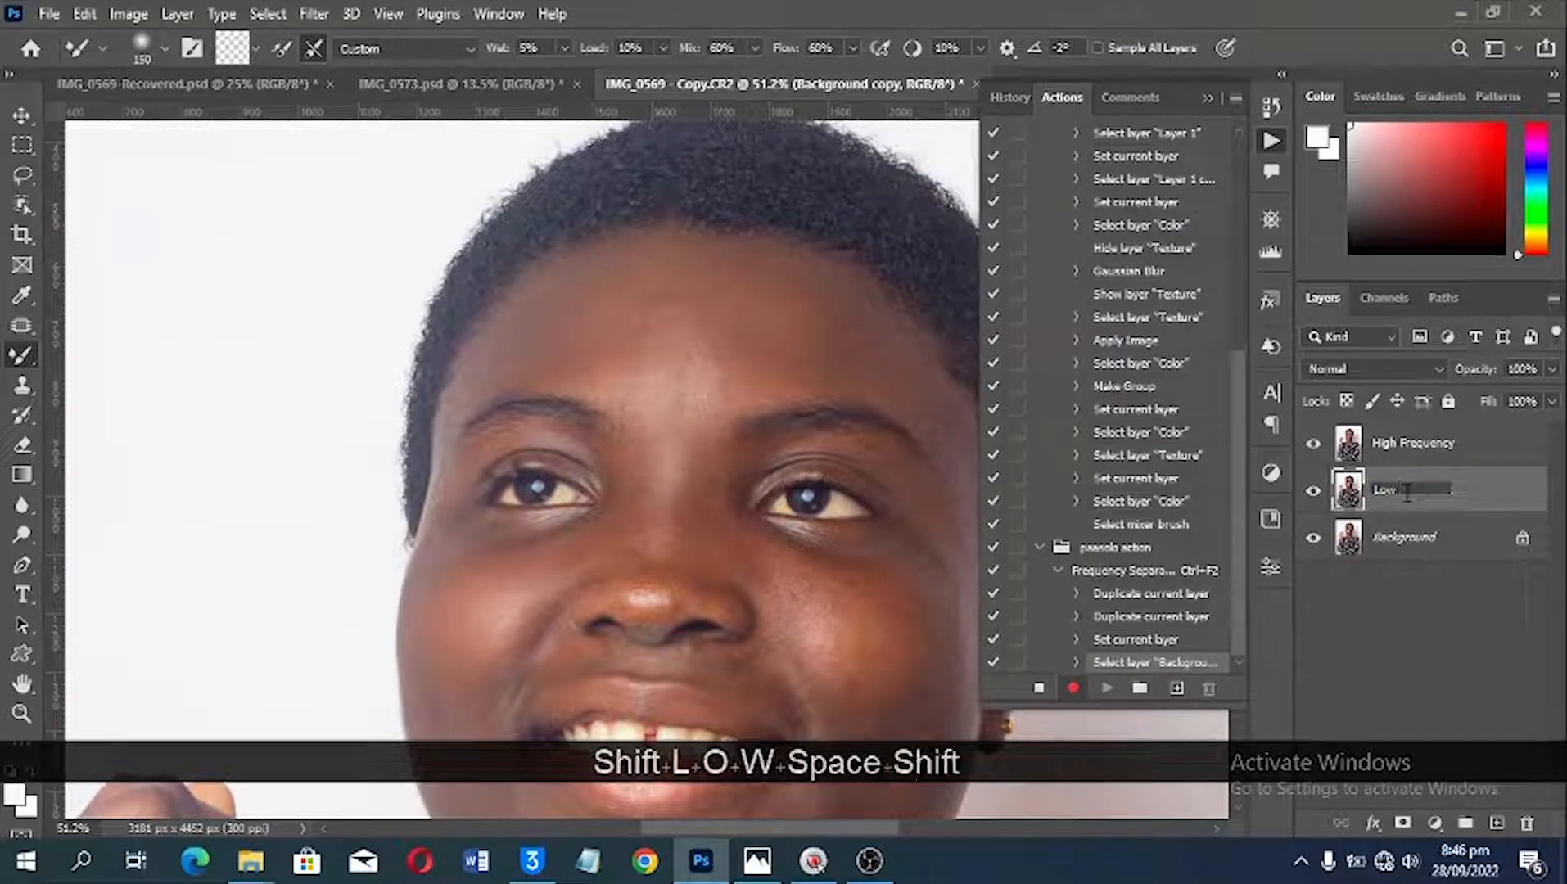
text( Frequce)
key(BackSpace)
key(BackSpace)
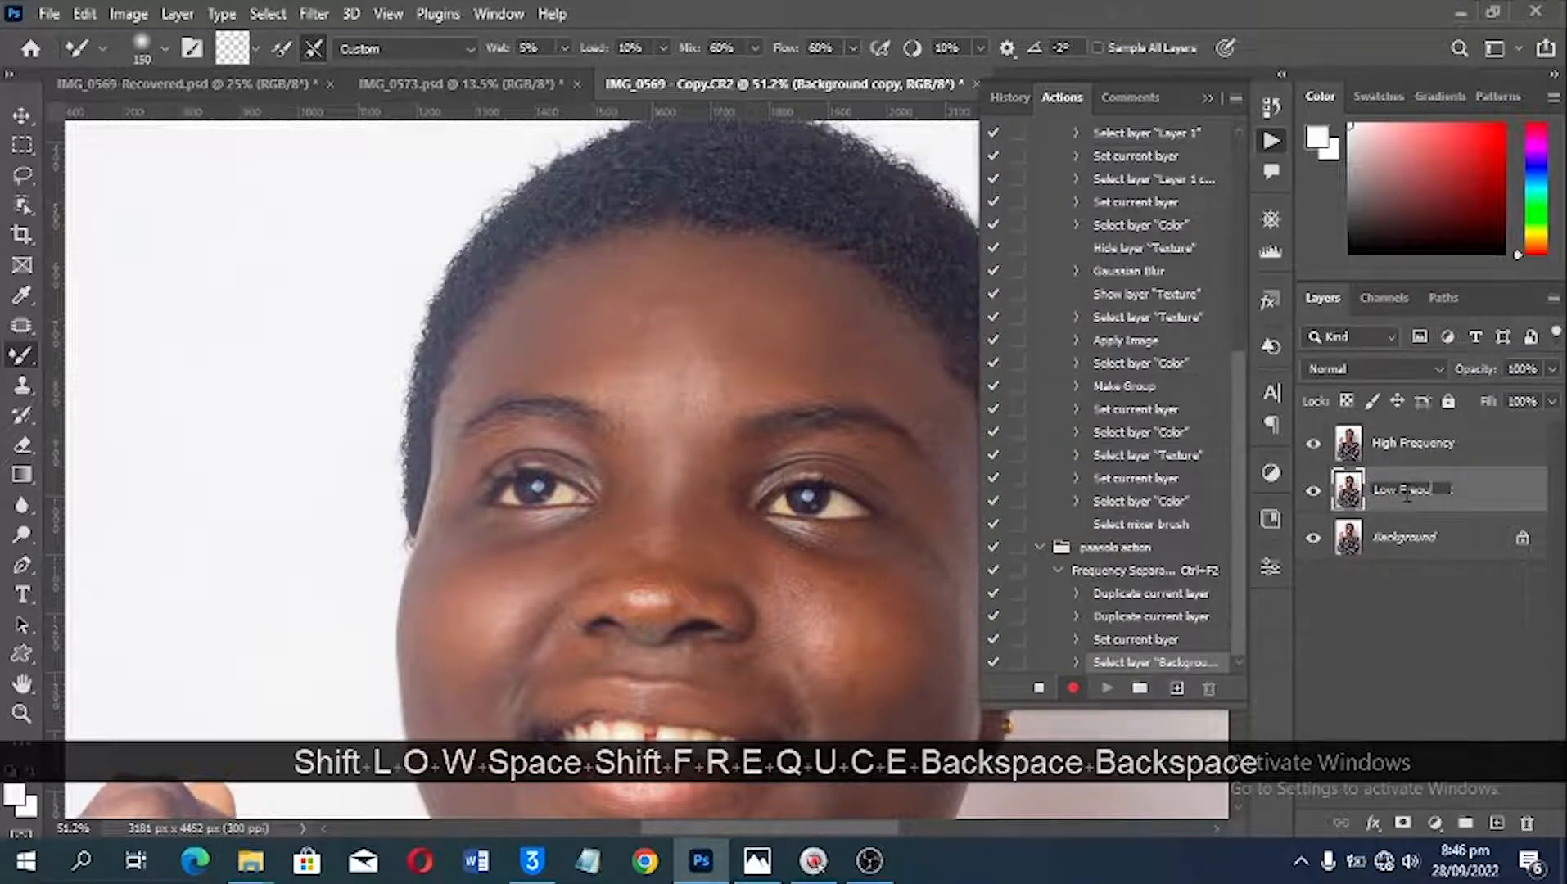
text(ency)
key(Return)
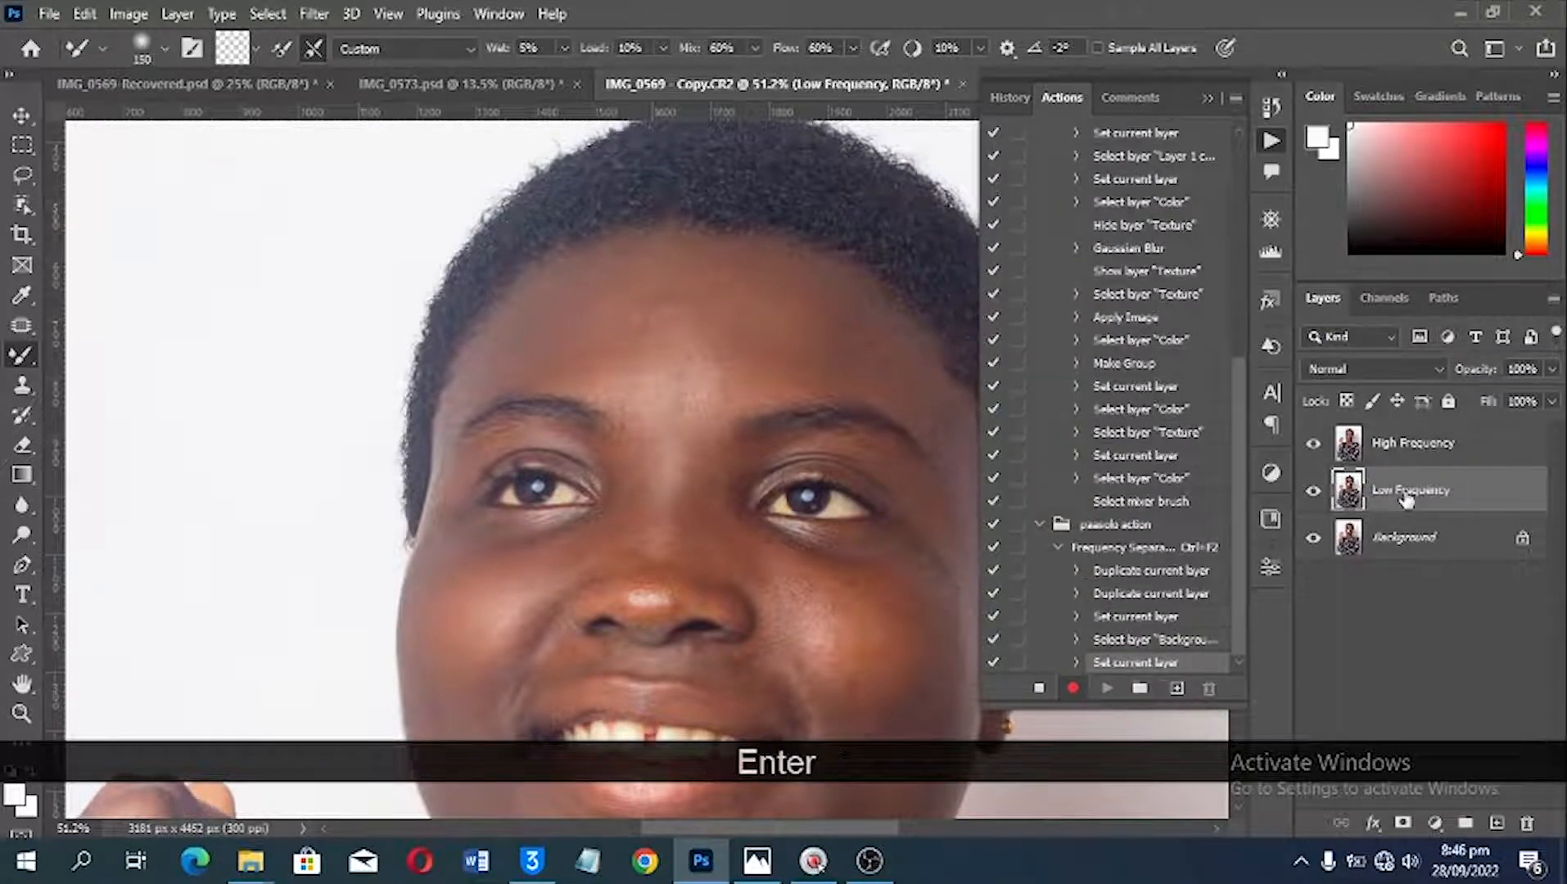
Step: Hide the High Frequency layer and apply a Gaussian Blur with a 3.5-pixel radius to the Low Frequency layer
click(1313, 446)
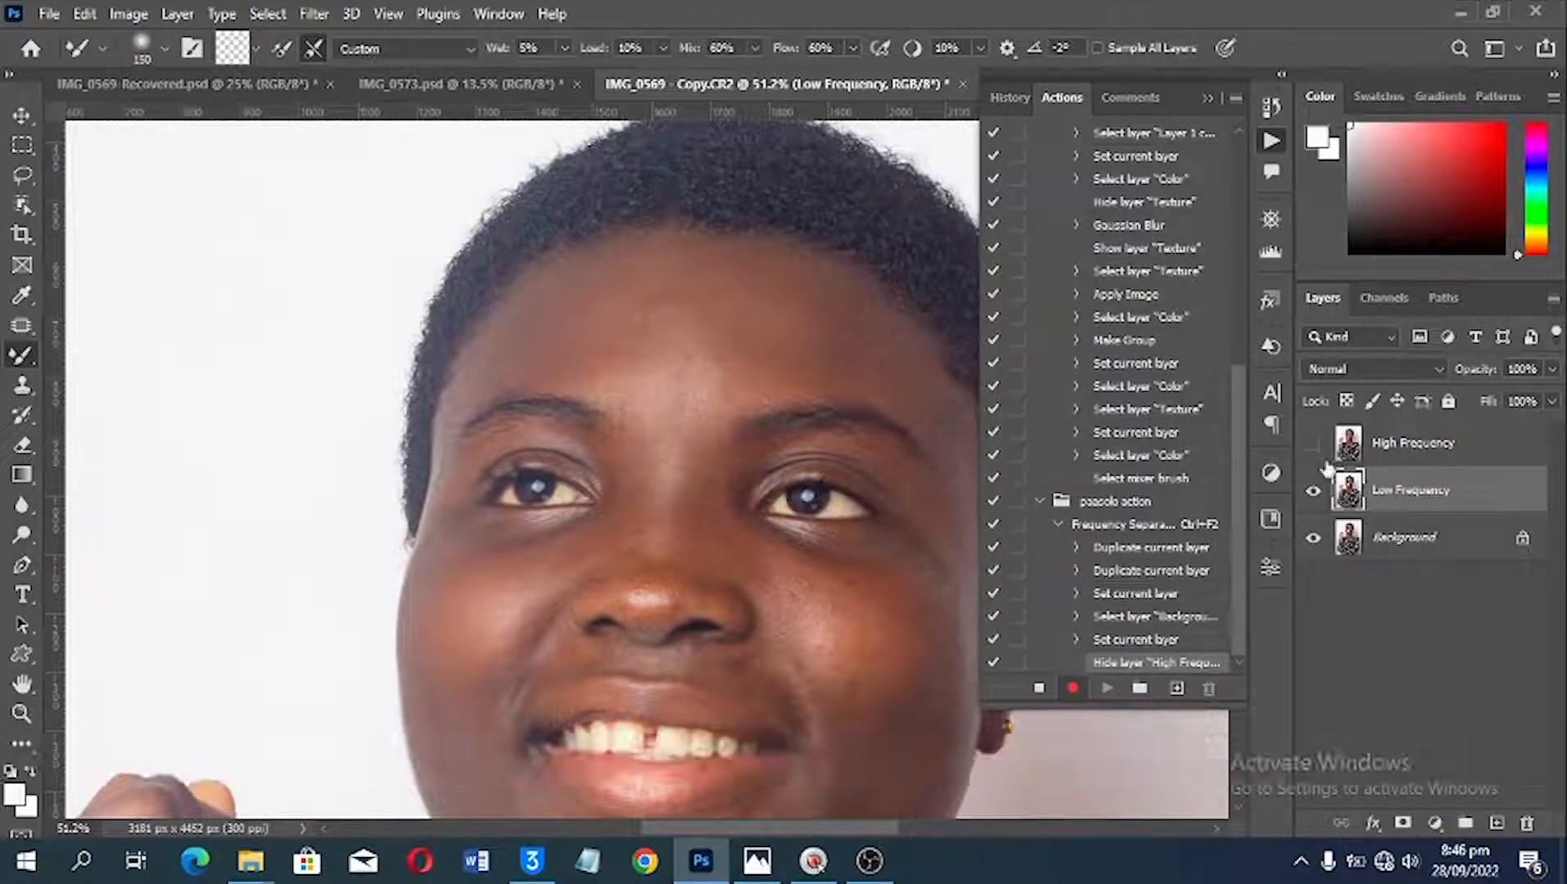
click(318, 14)
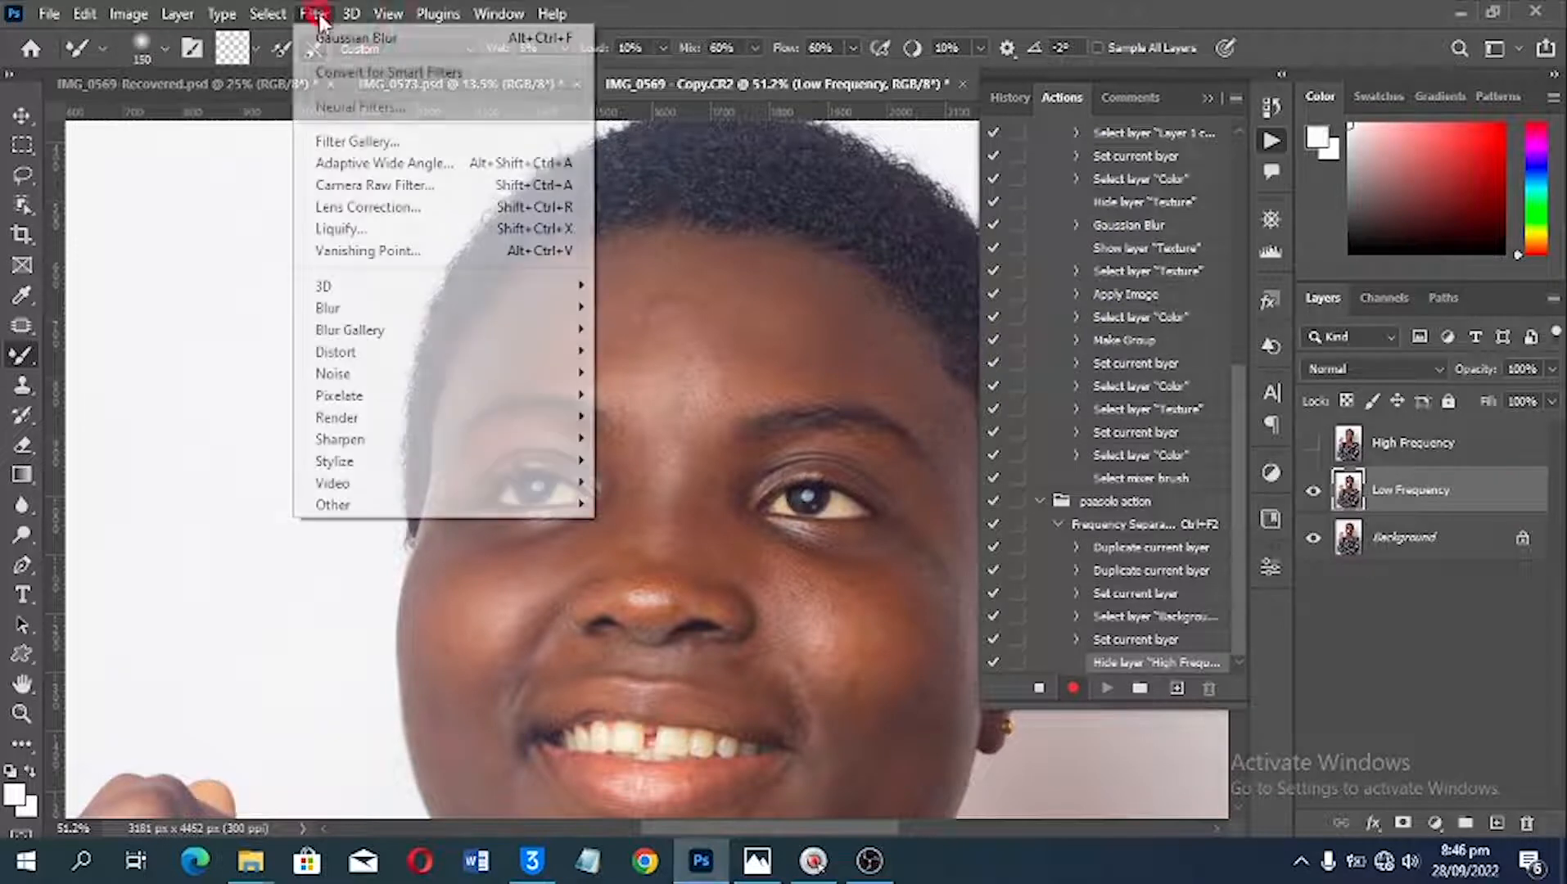
mouse_move(360, 307)
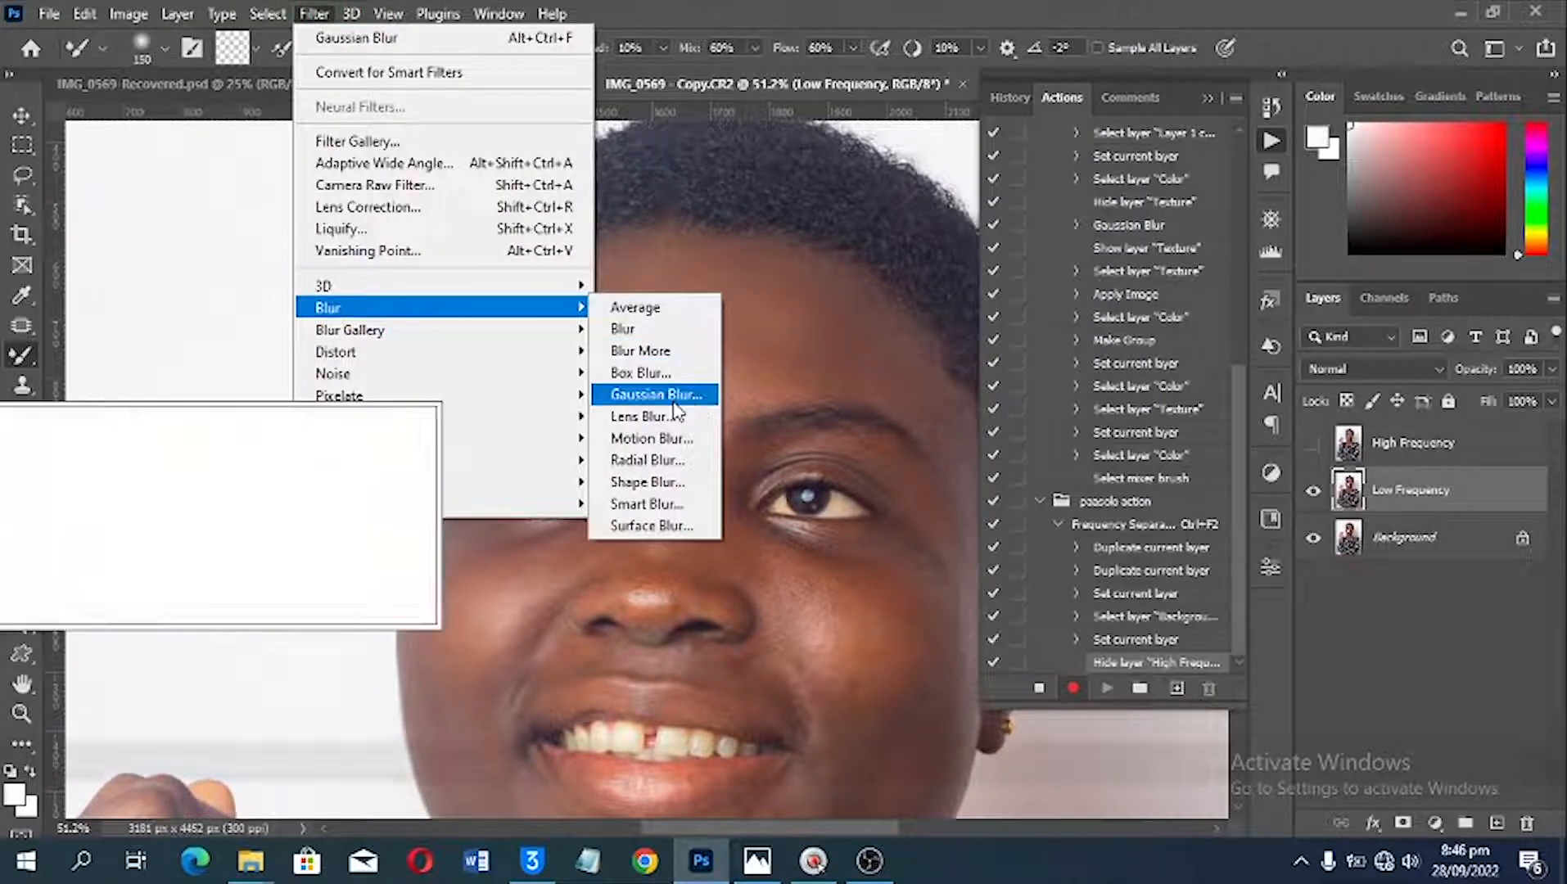
click(674, 399)
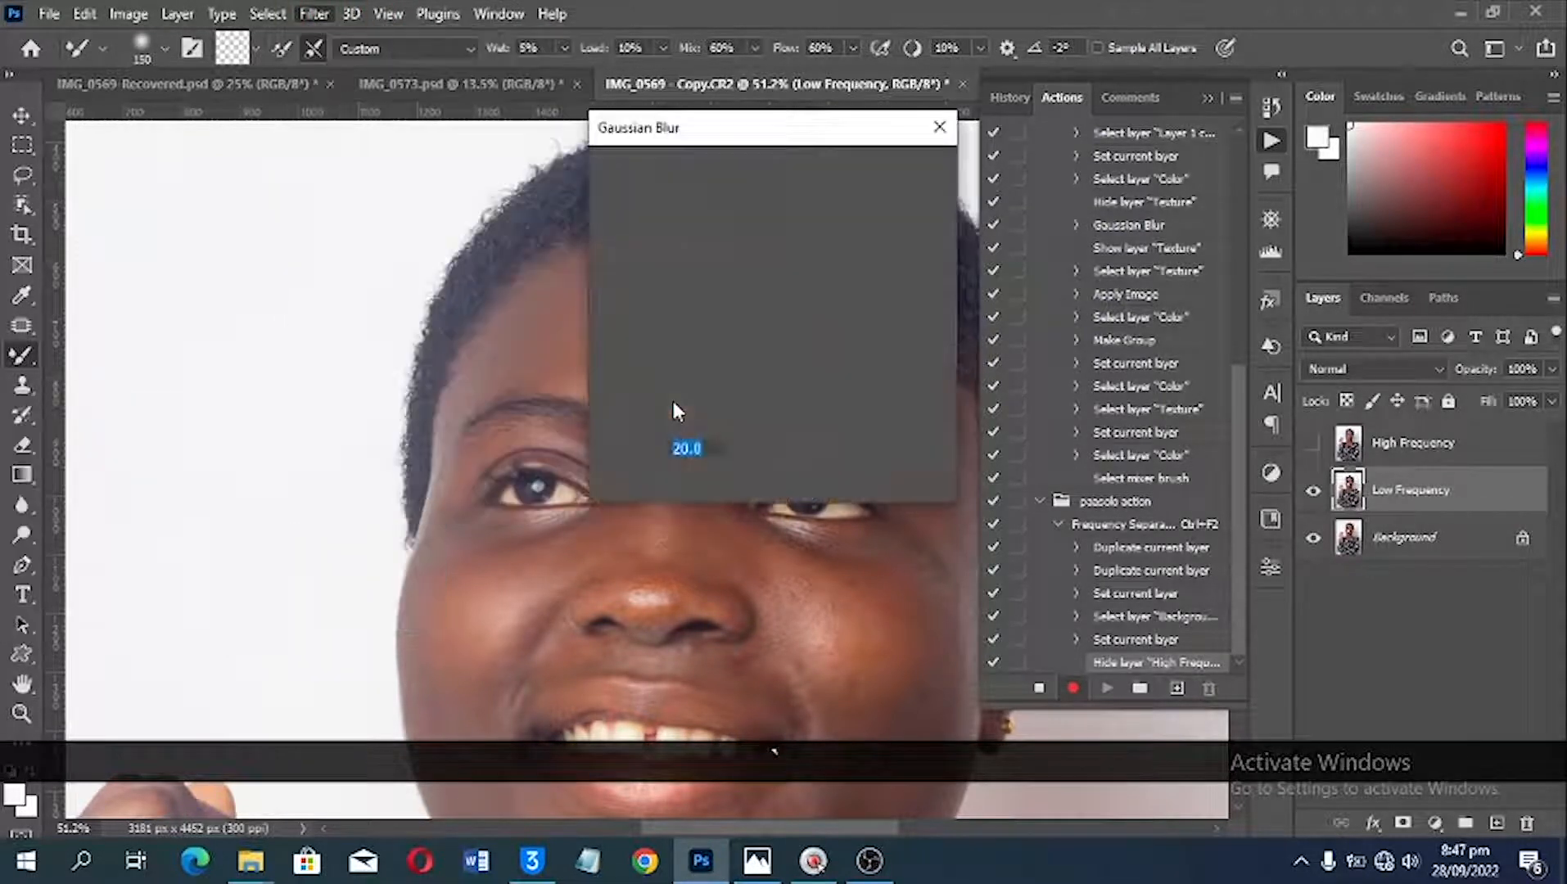
drag(692, 135, 932, 139)
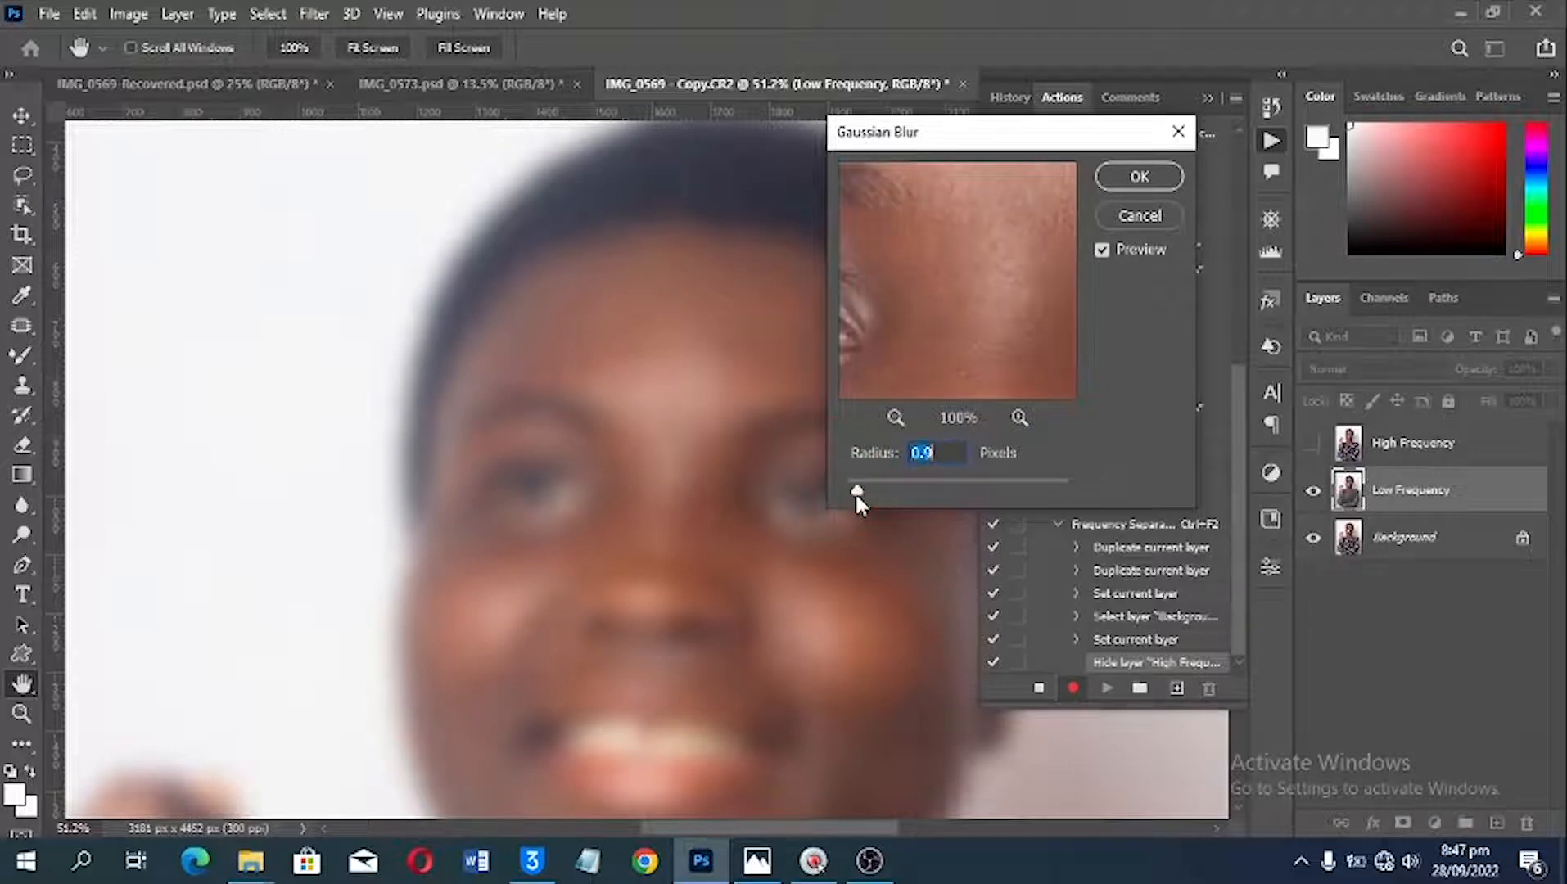
drag(856, 491, 886, 490)
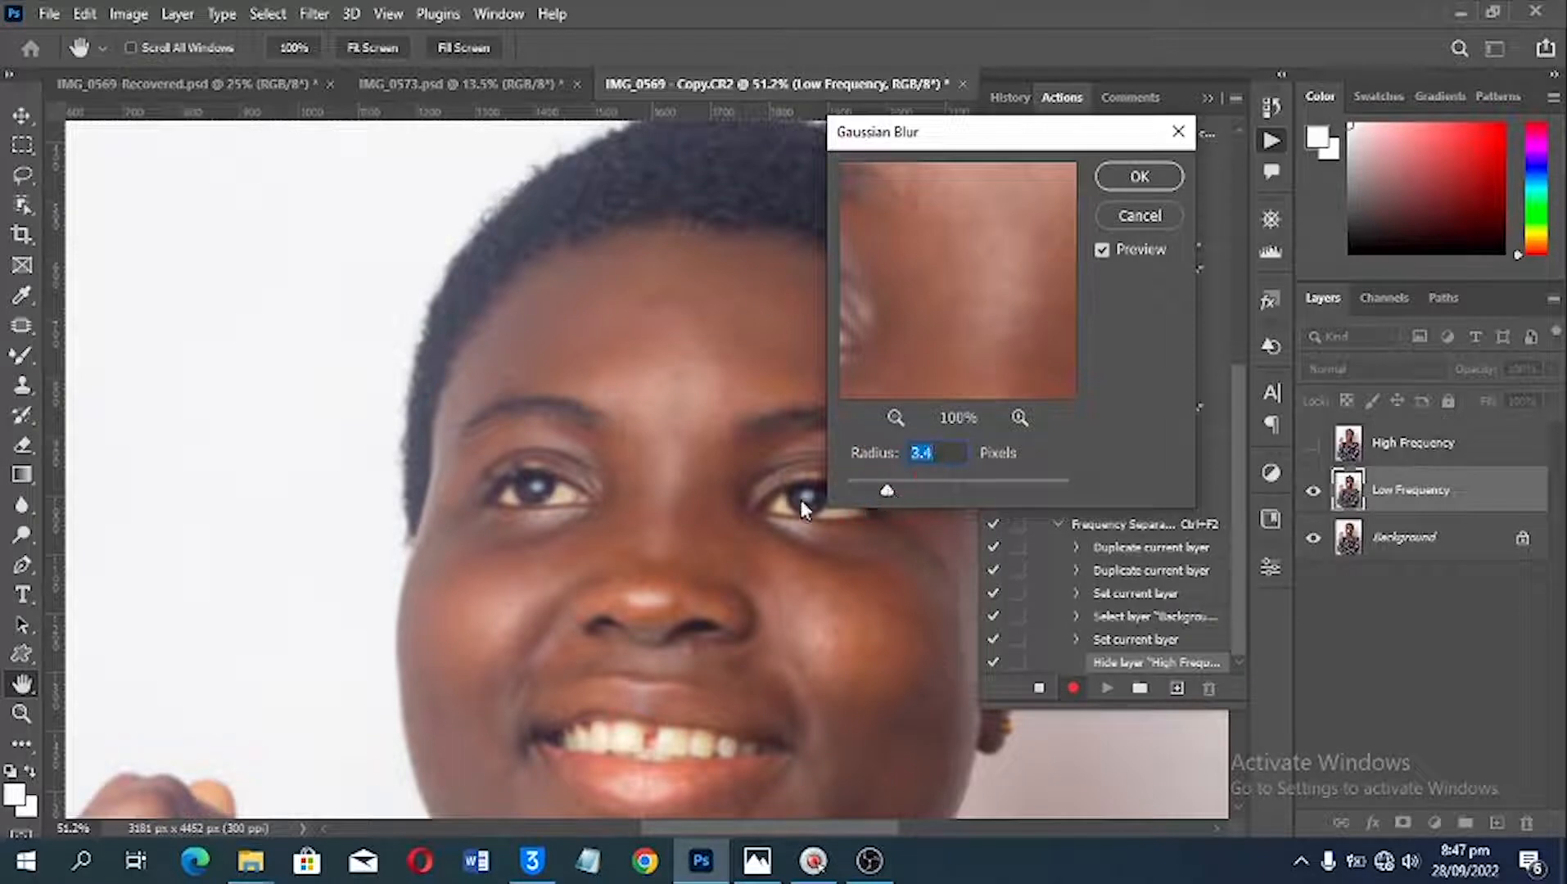
drag(781, 605, 700, 415)
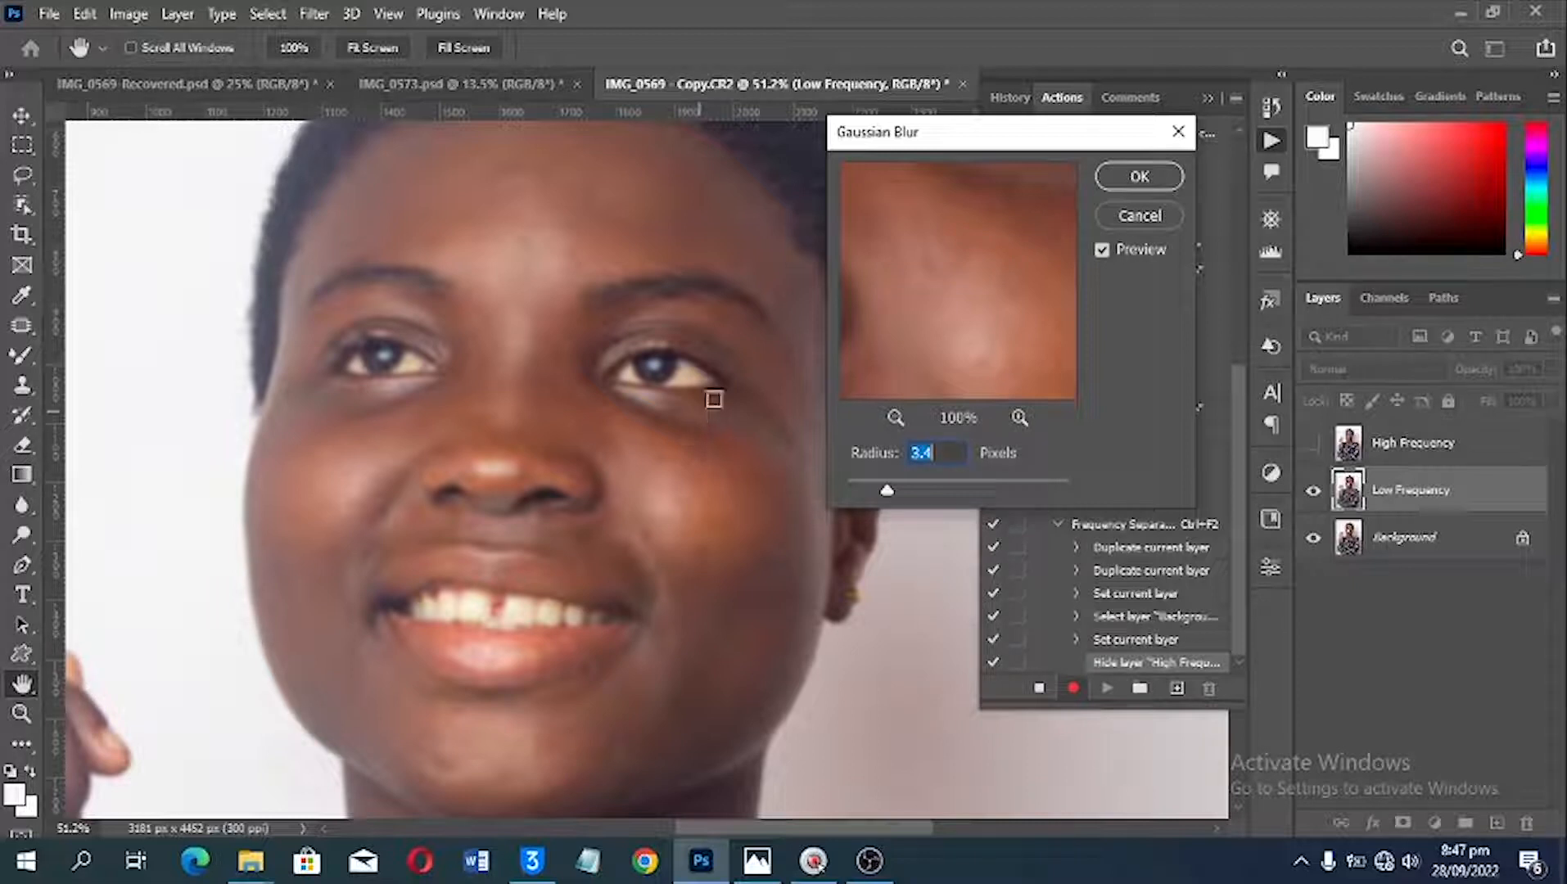
drag(889, 494, 893, 496)
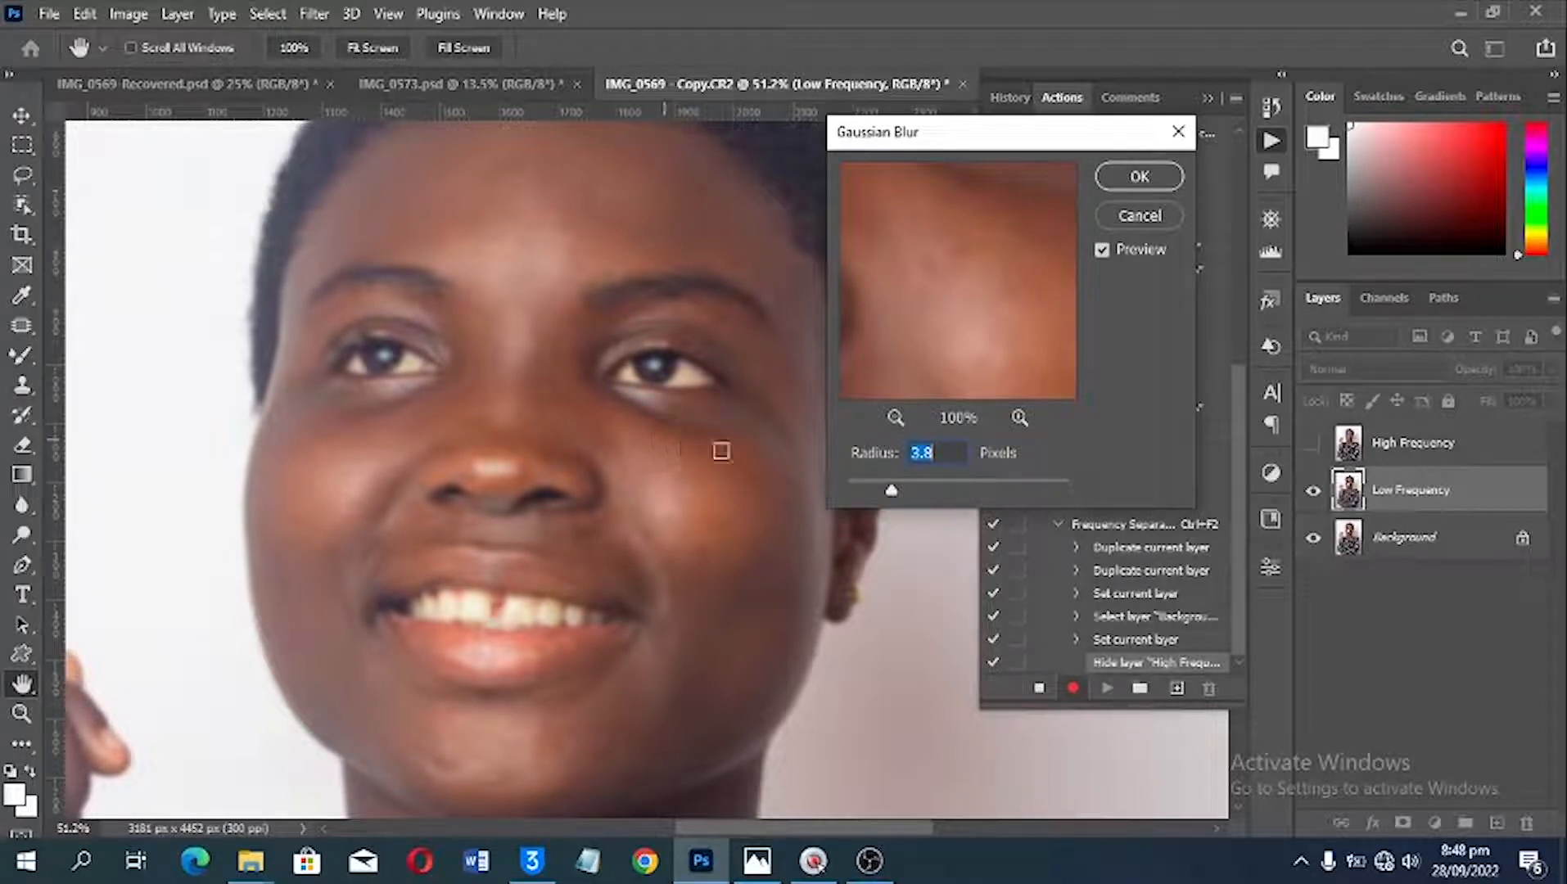
drag(892, 490, 896, 491)
text(3.5)
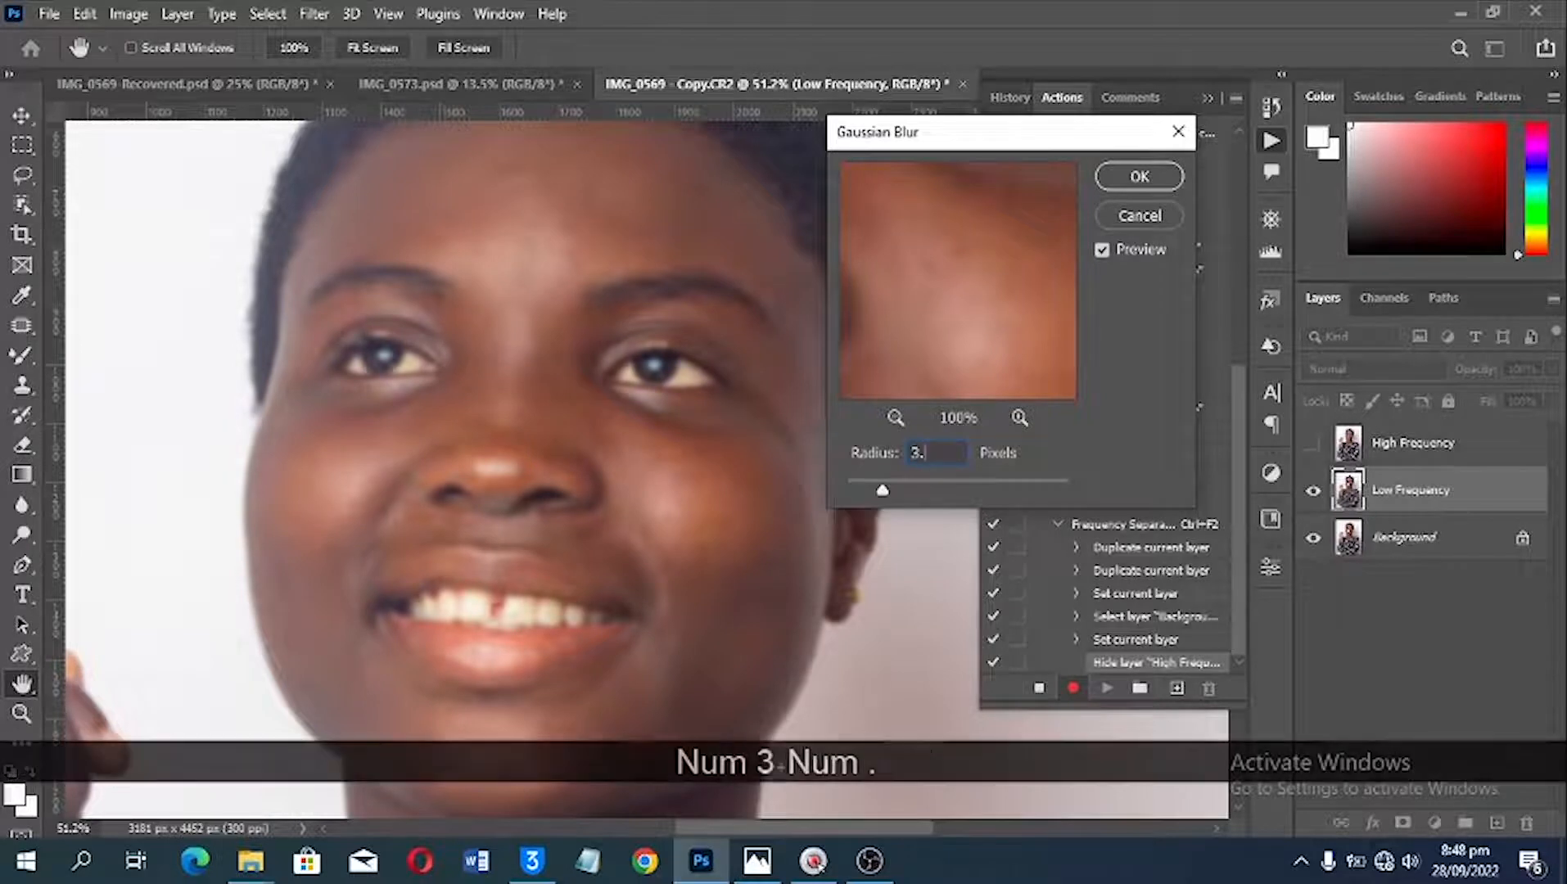
click(1140, 179)
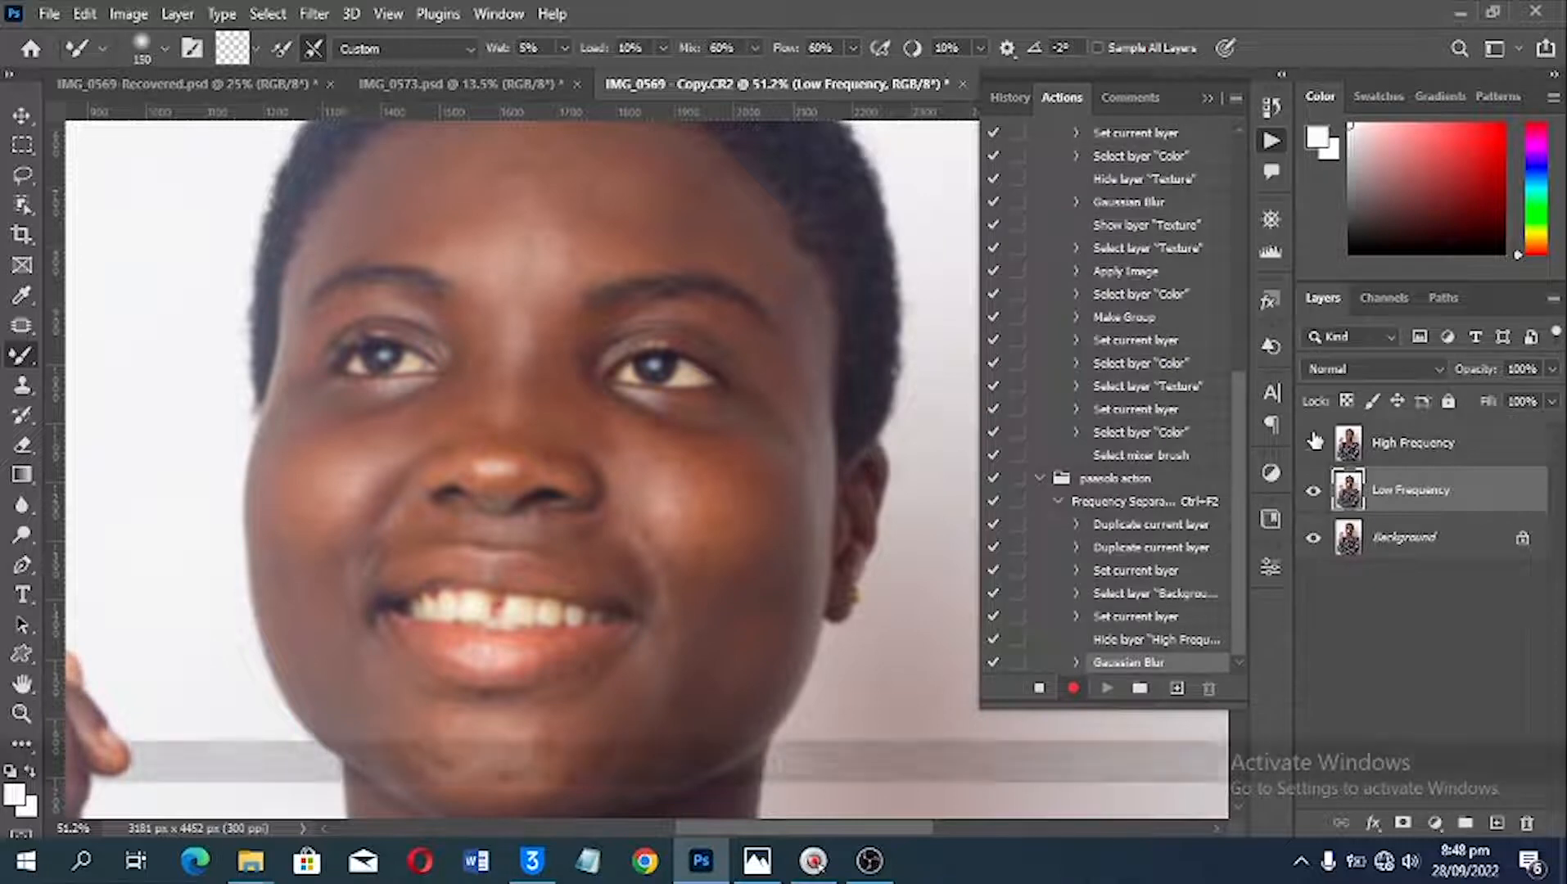
Step: Show the High Frequency layer again and make it the active layer
key(Tab)
key(Tab)
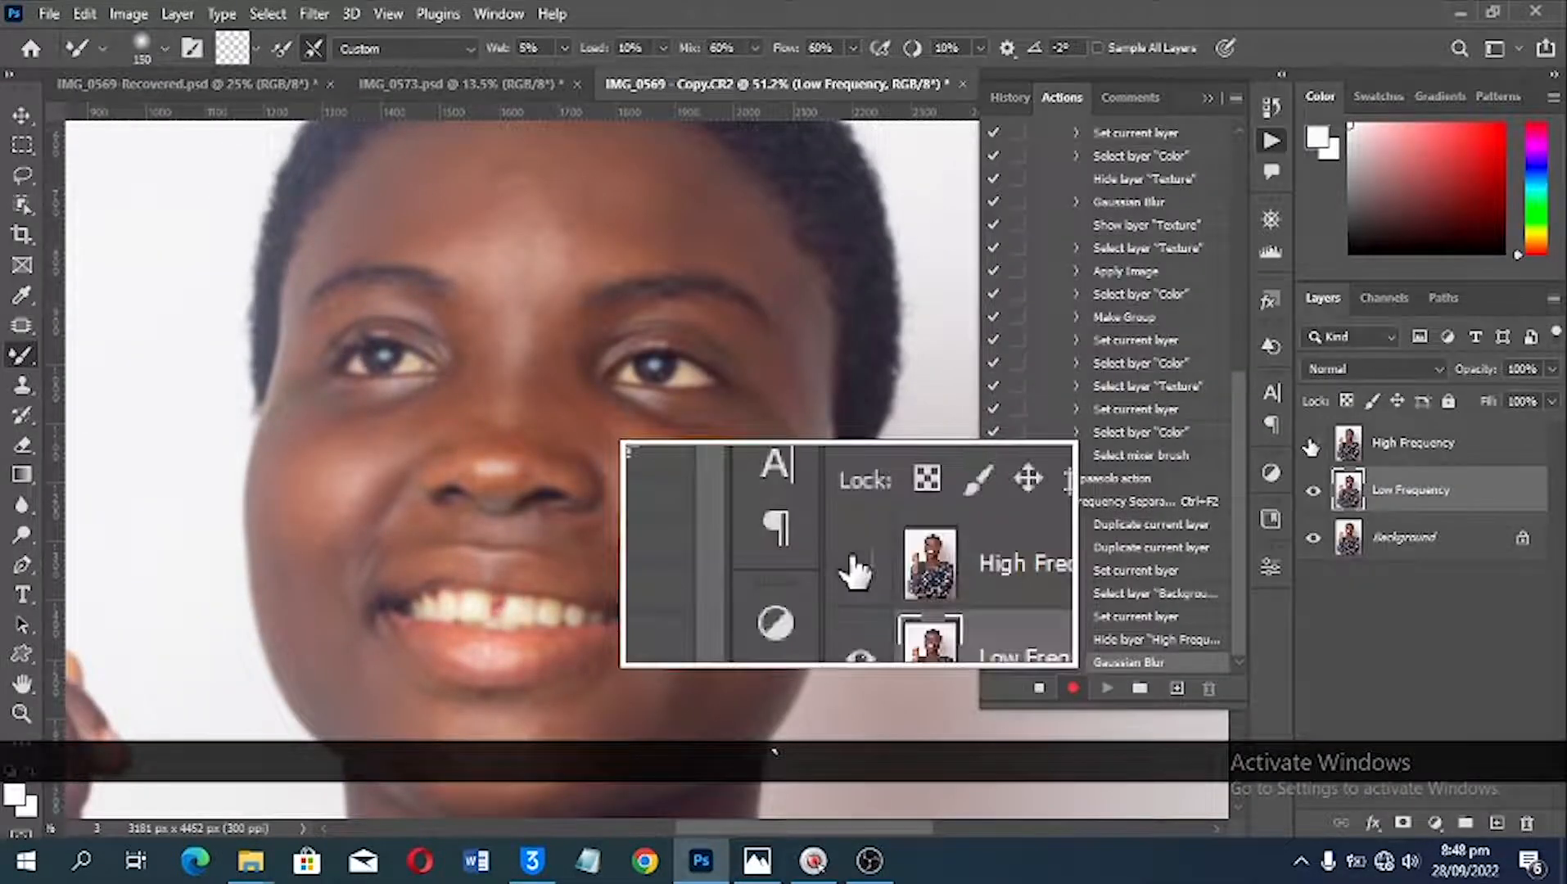
click(1311, 445)
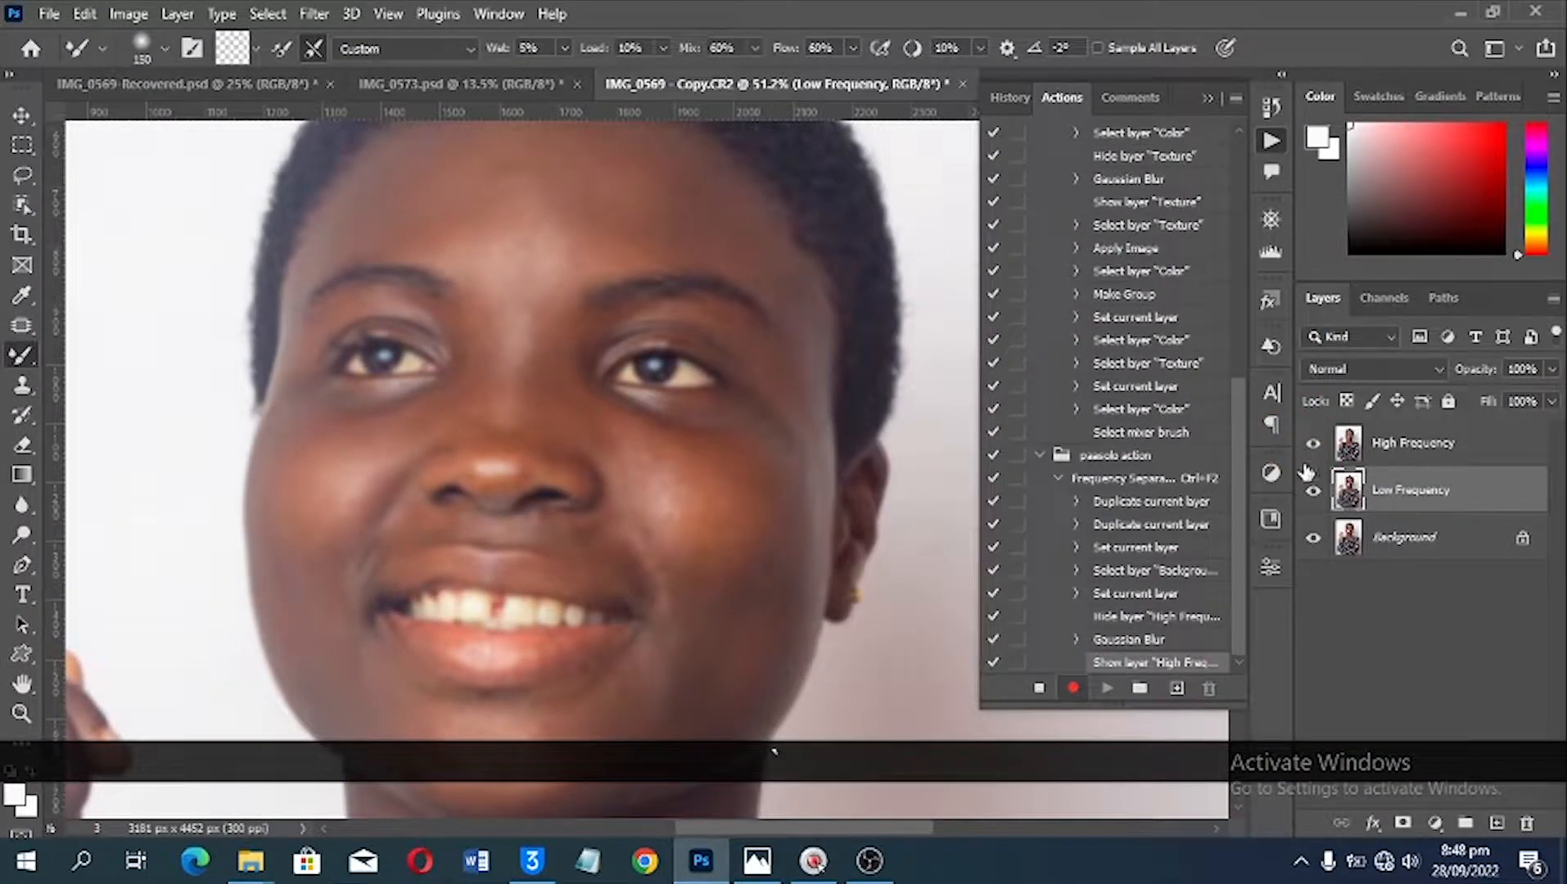
click(1401, 443)
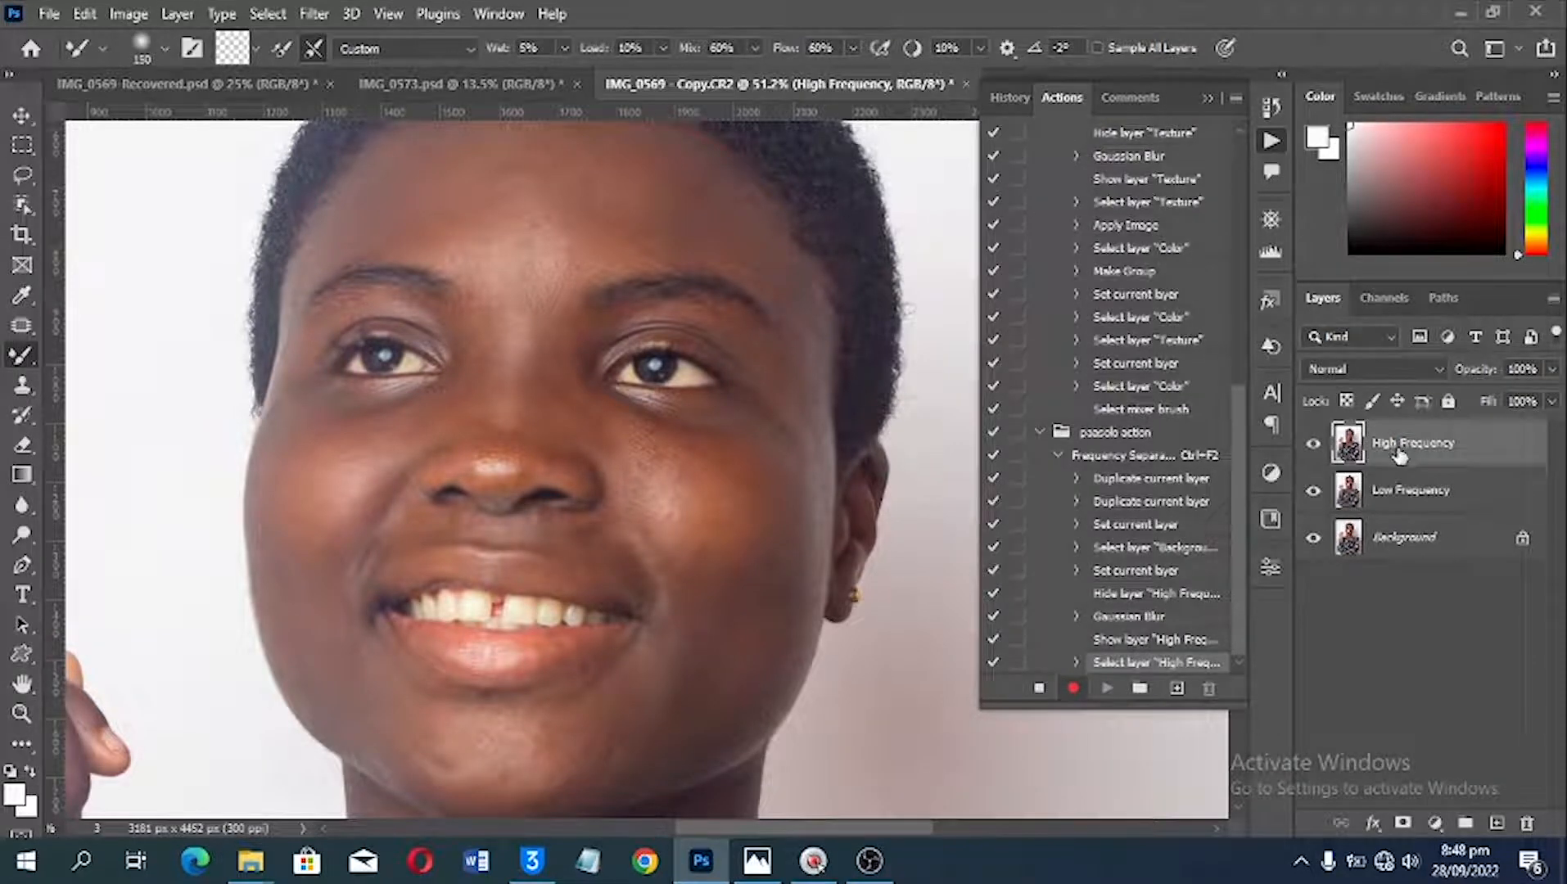
Step: Start Apply Image on the High Frequency layer with Low Frequency as the source layer and Subtract blending
click(130, 15)
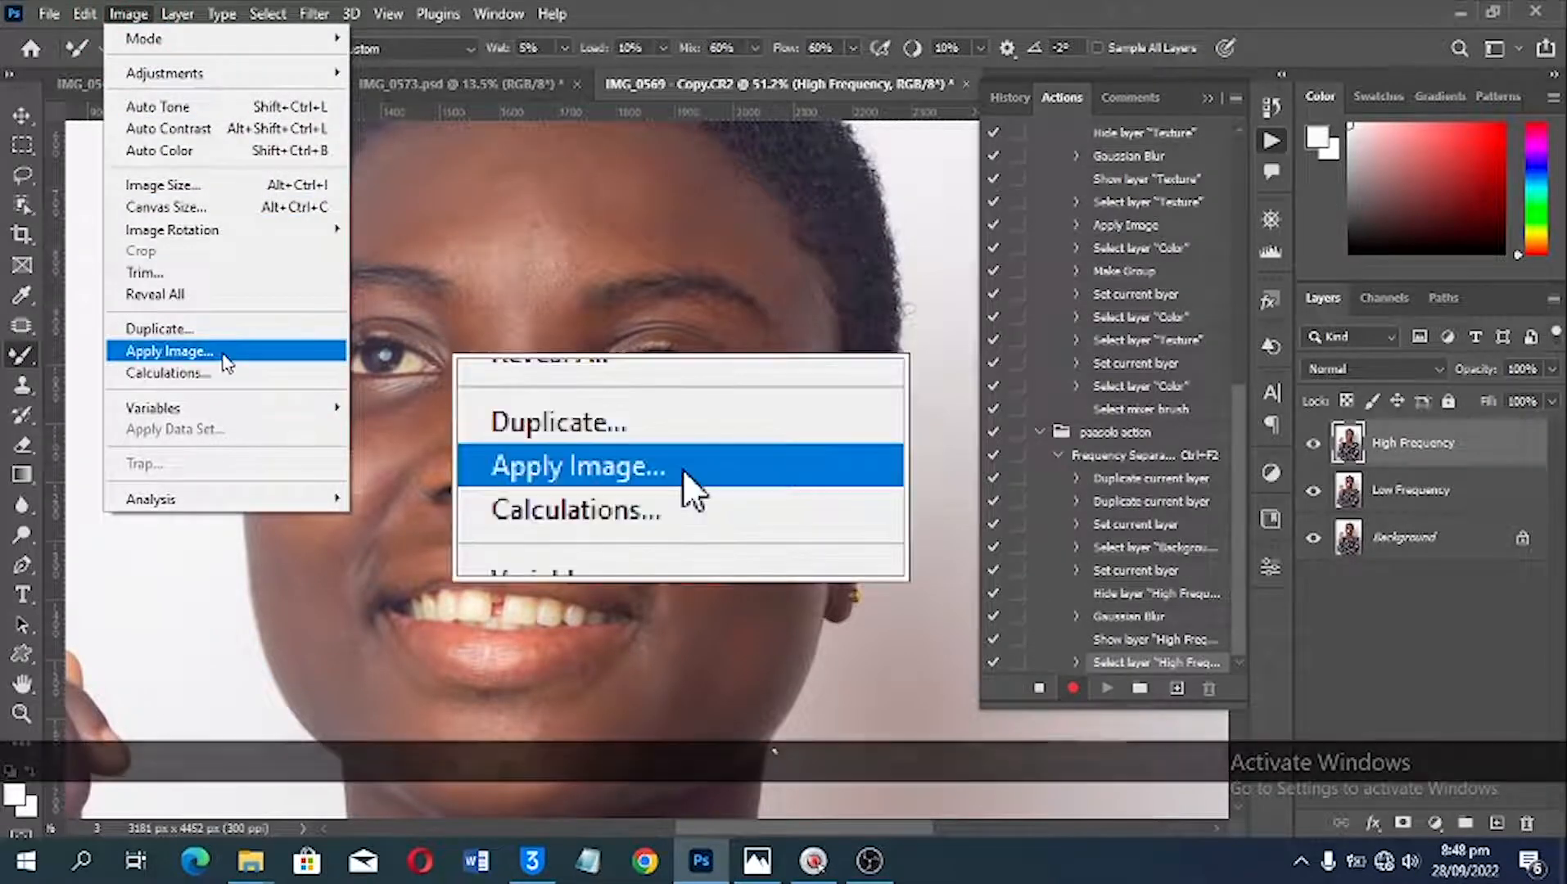
click(220, 353)
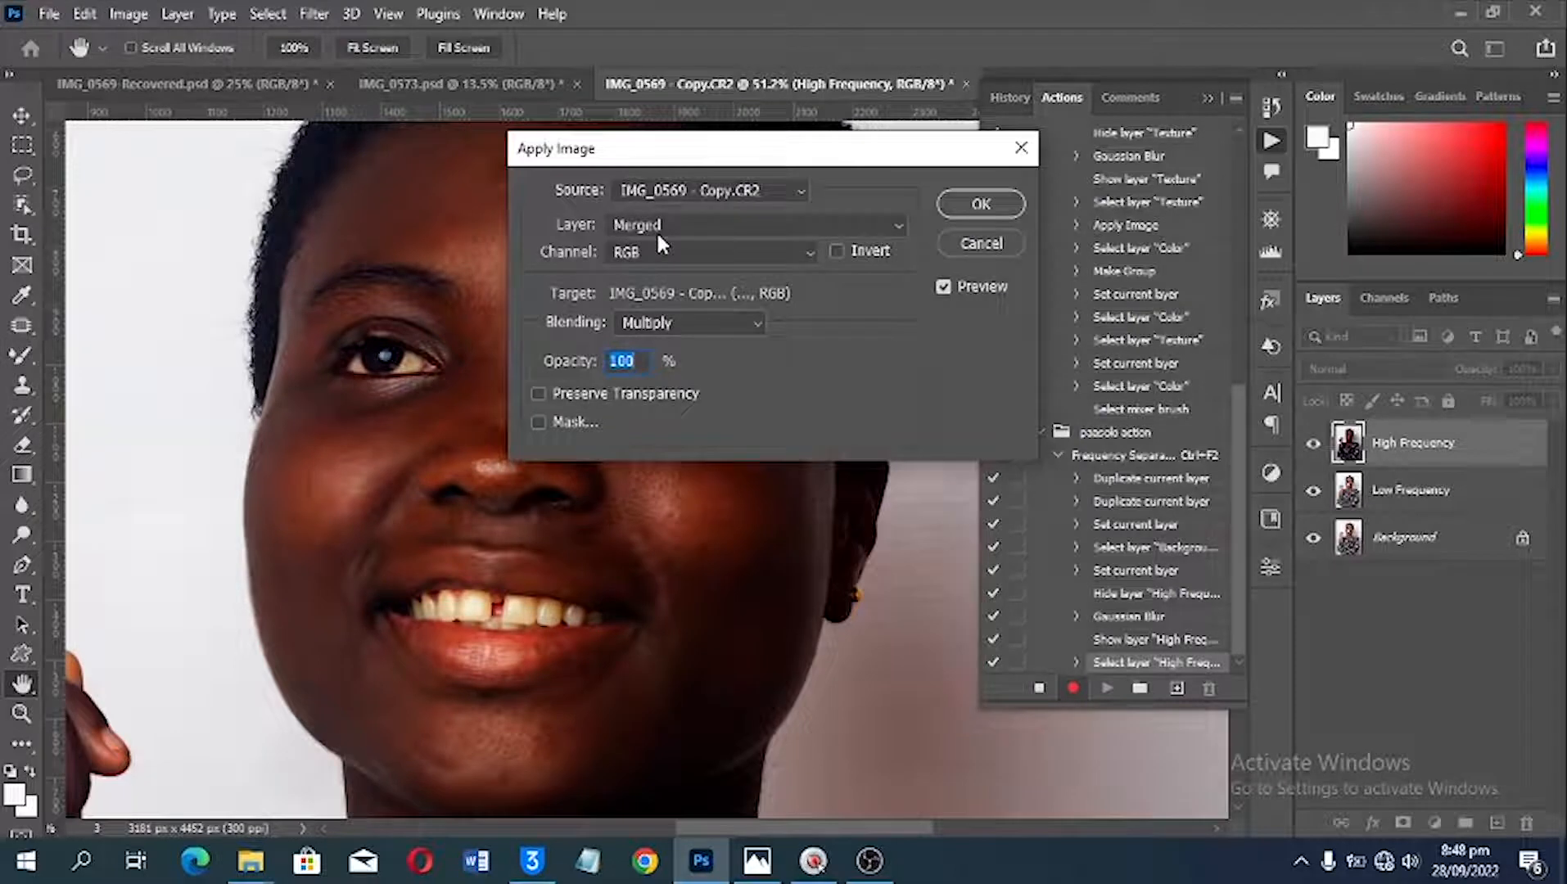
click(656, 230)
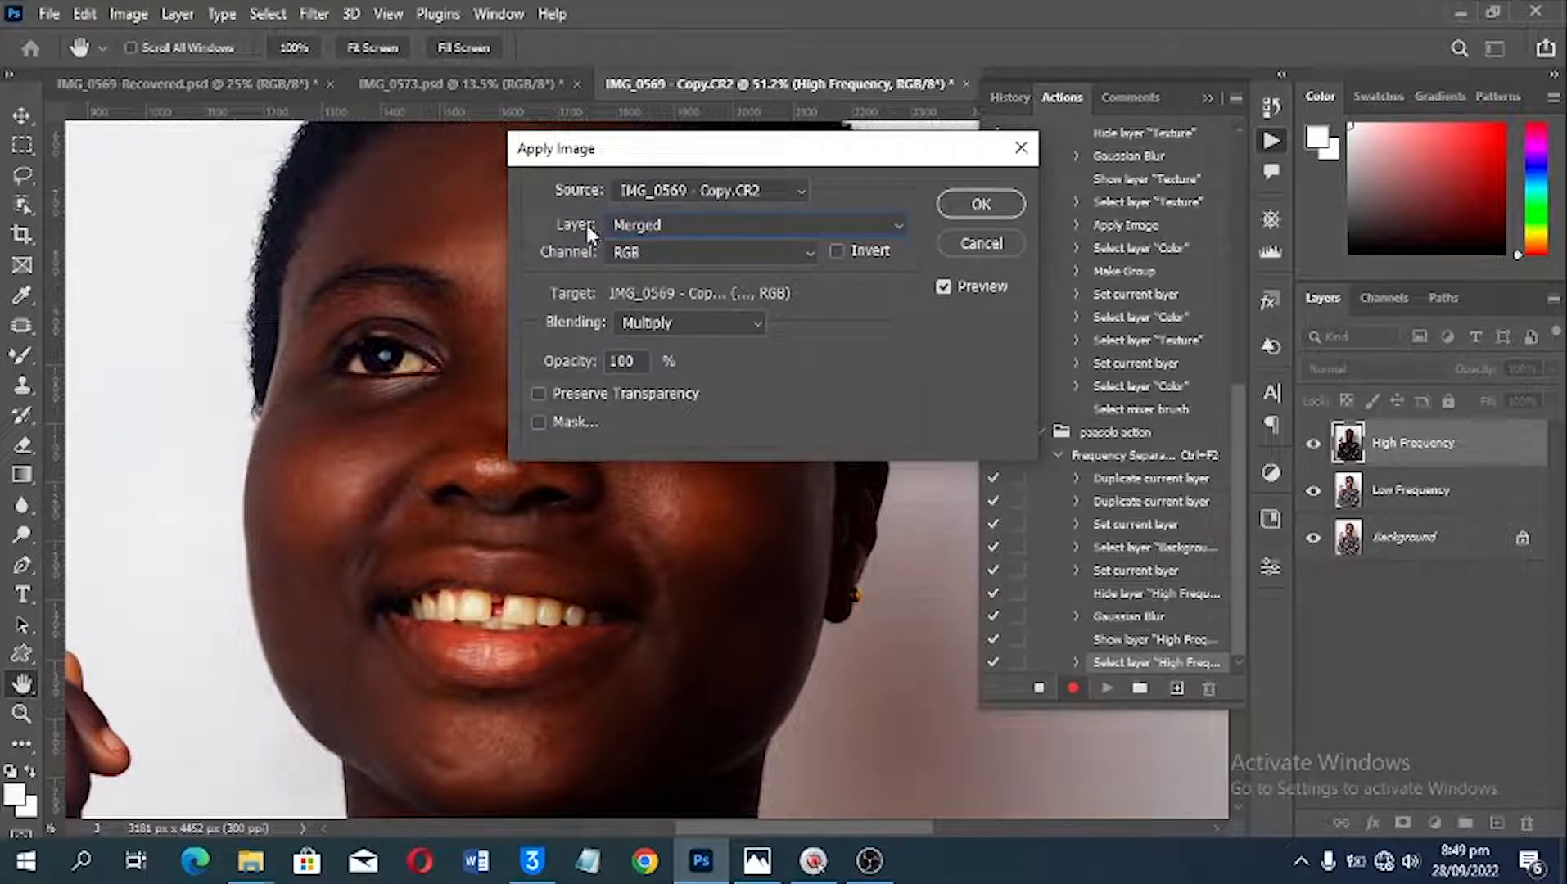
click(622, 233)
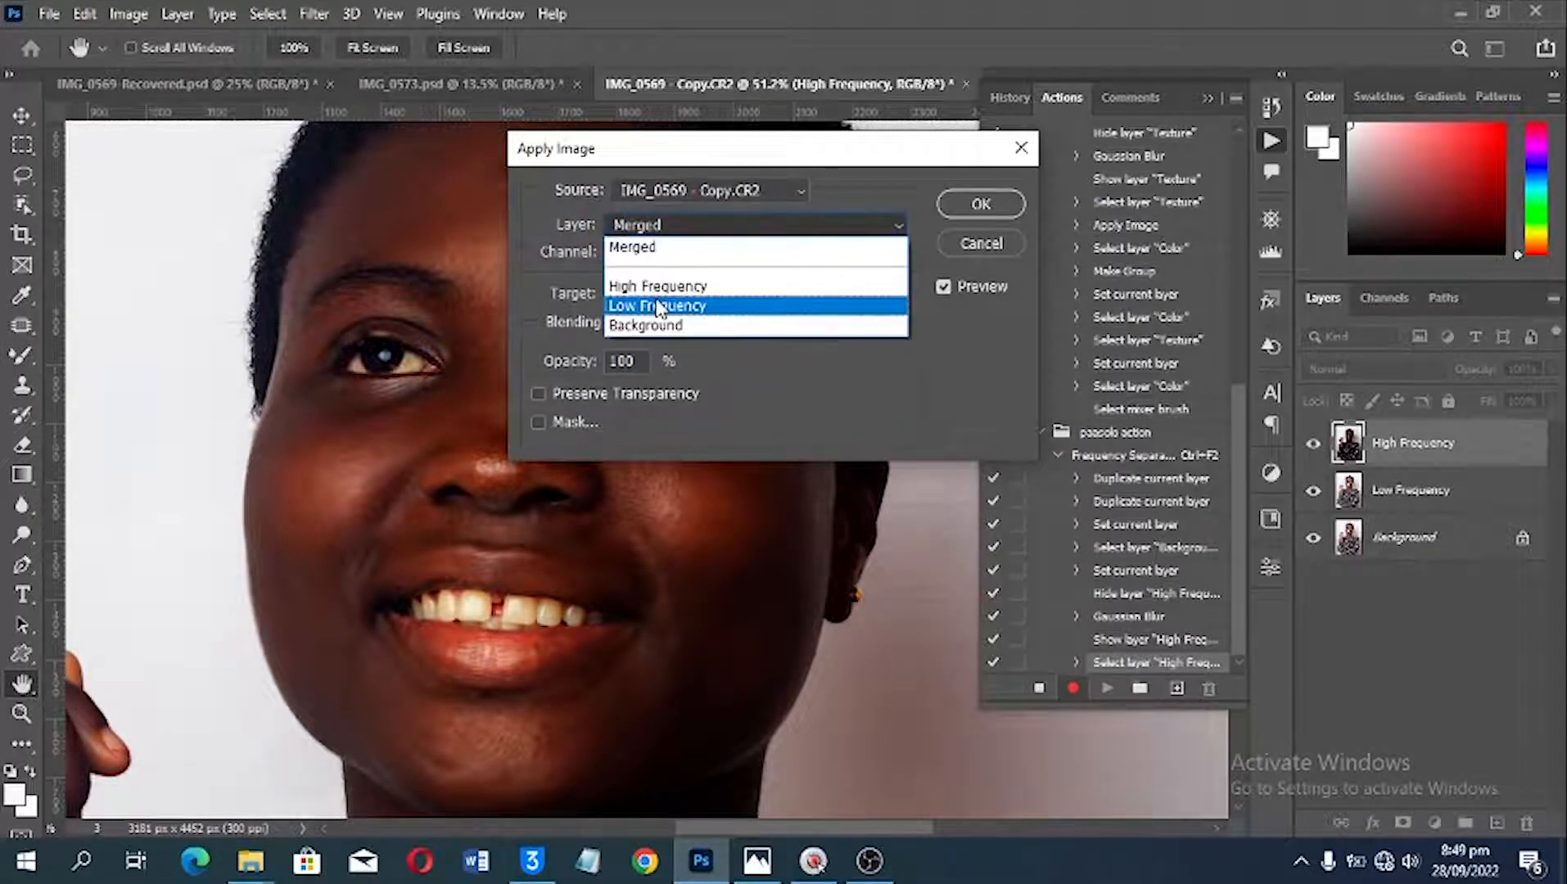
click(647, 303)
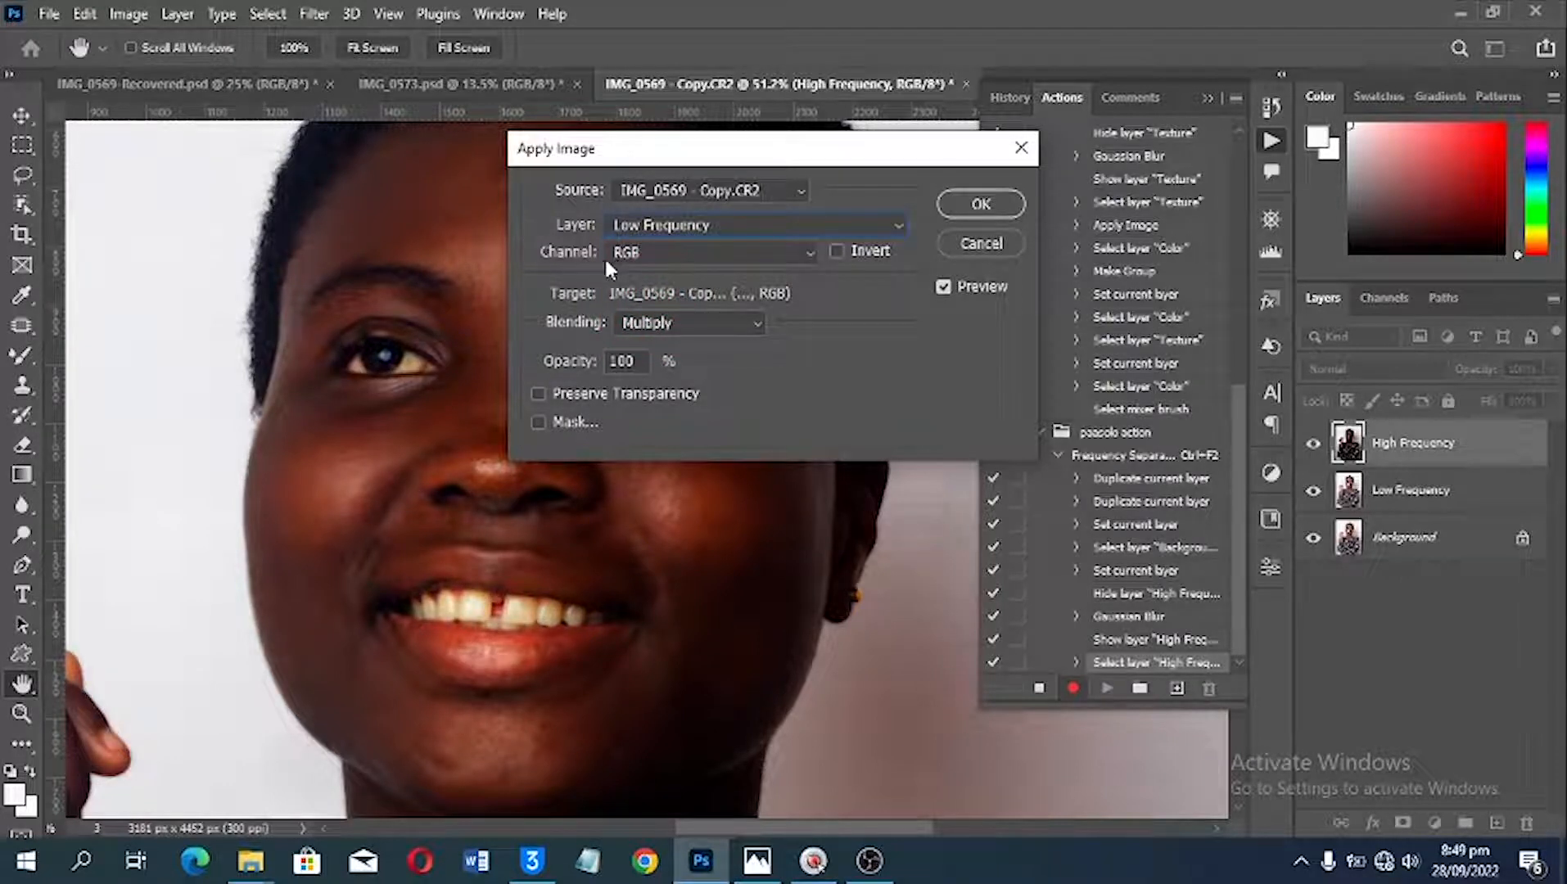
click(647, 322)
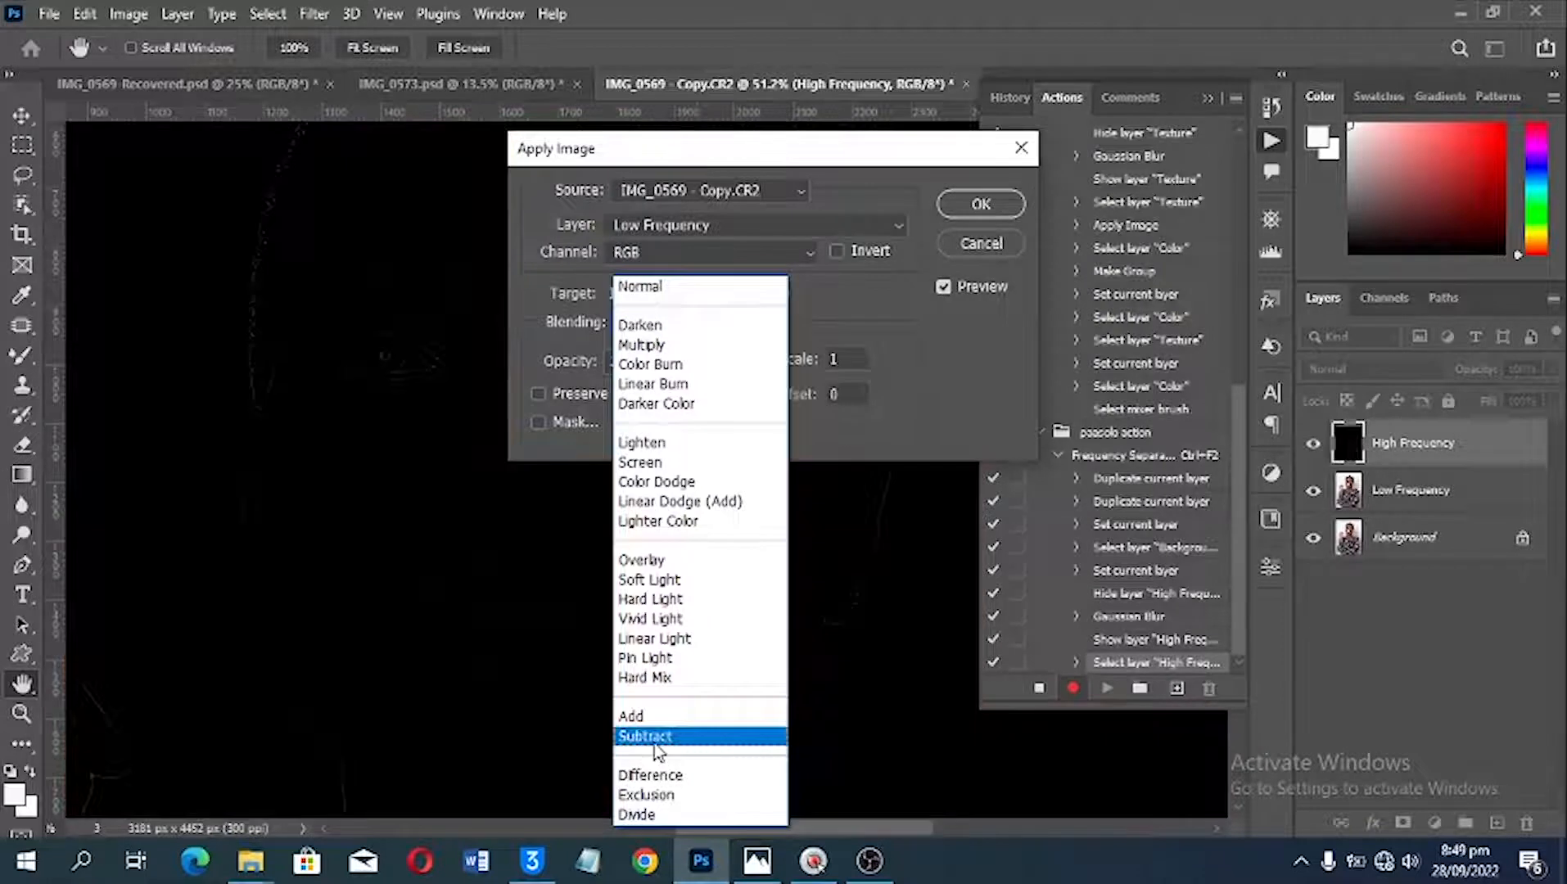
click(655, 737)
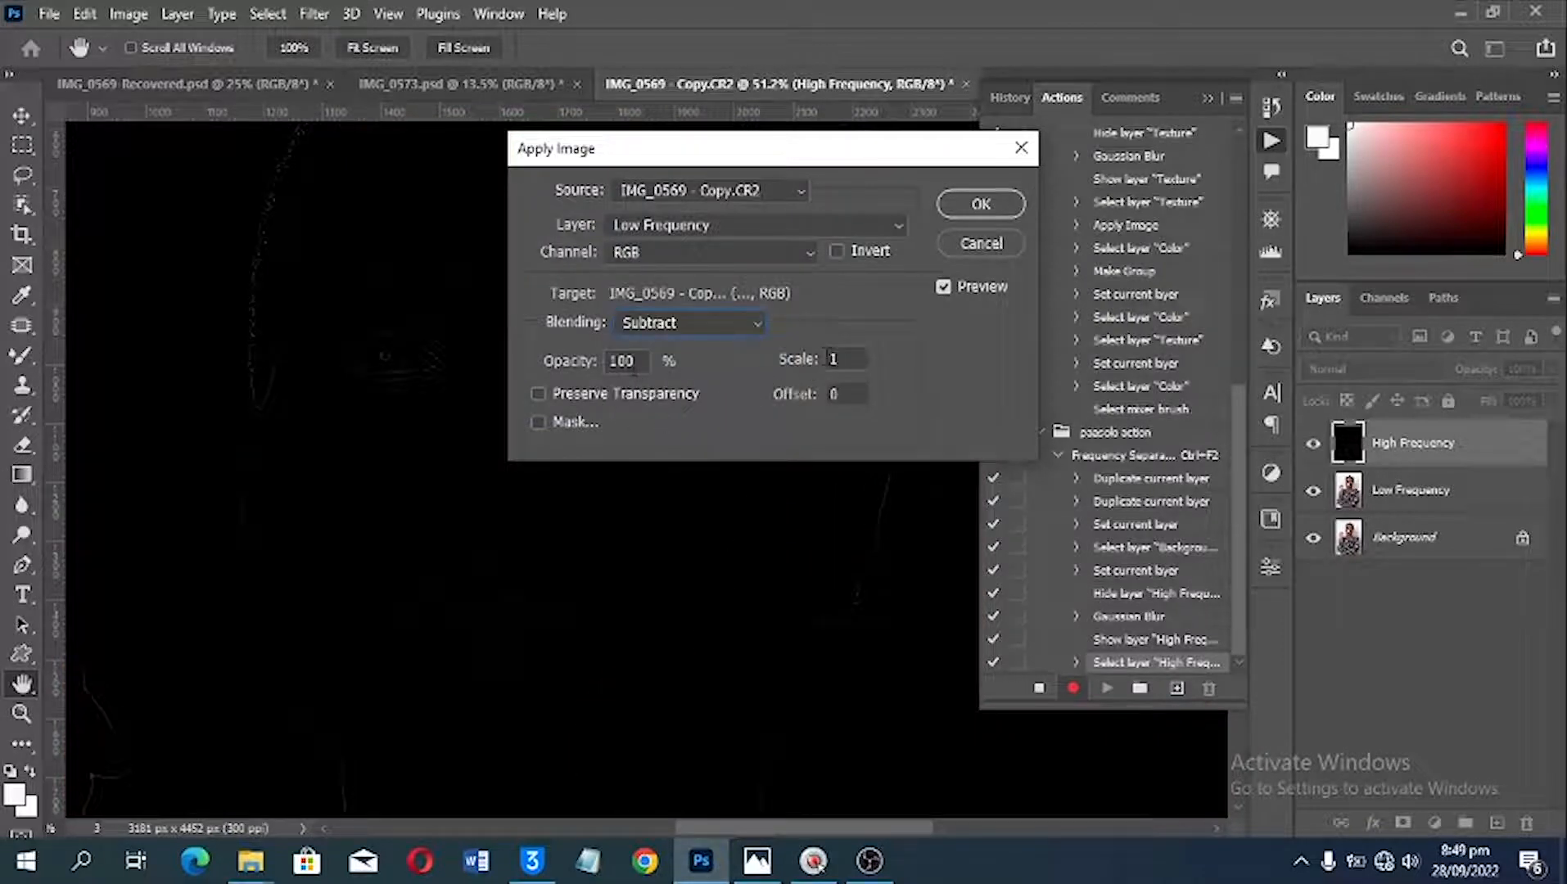
Step: Set the Apply Image scale to 2 and the offset to 128, and apply it
click(778, 363)
text(2)
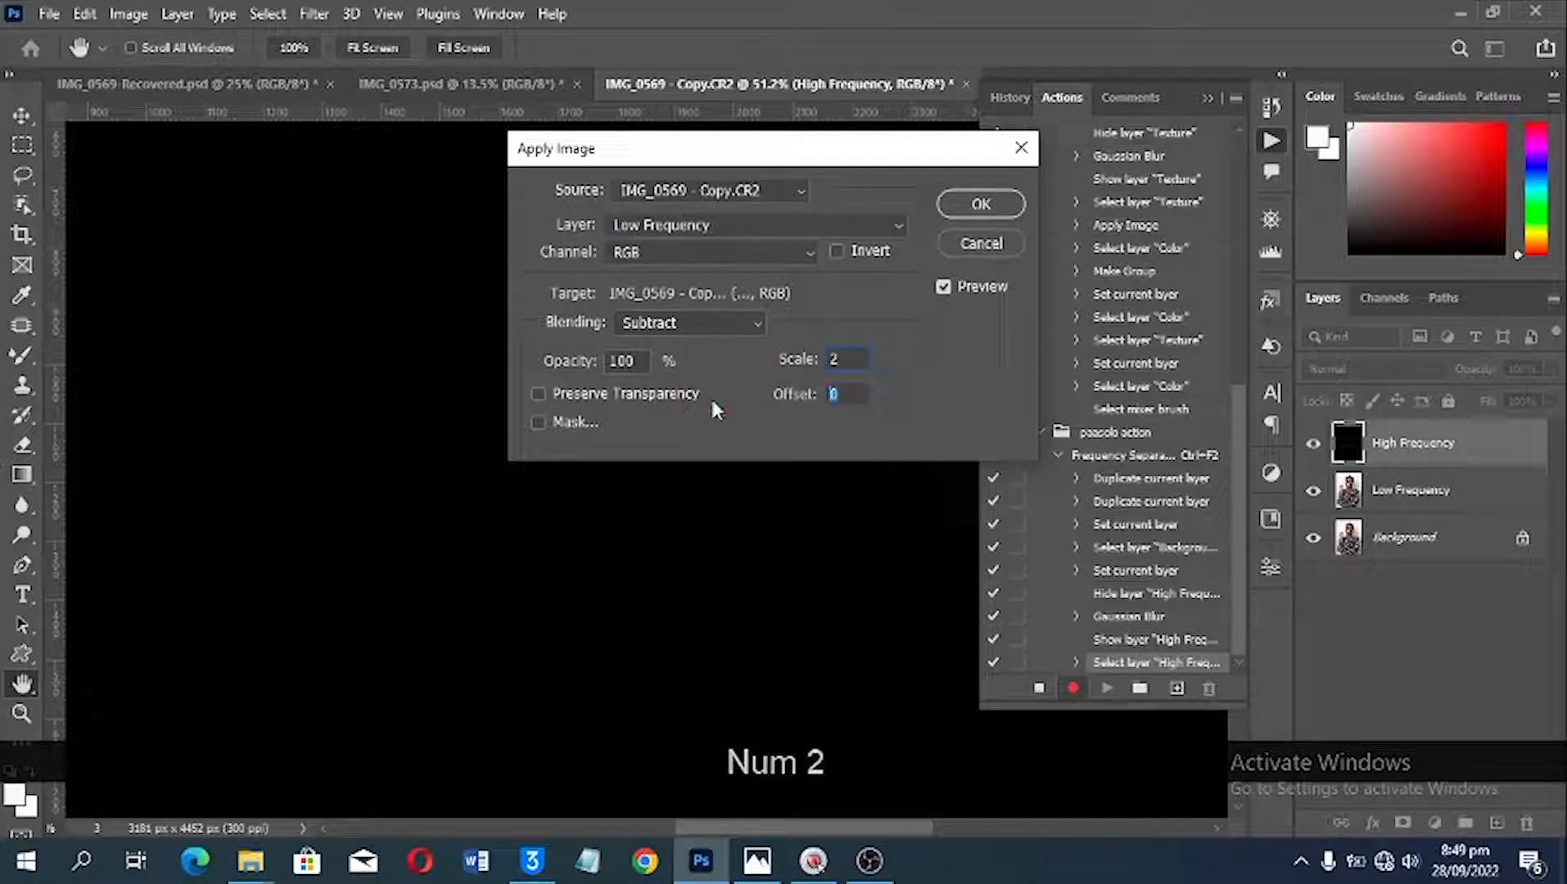
text(128)
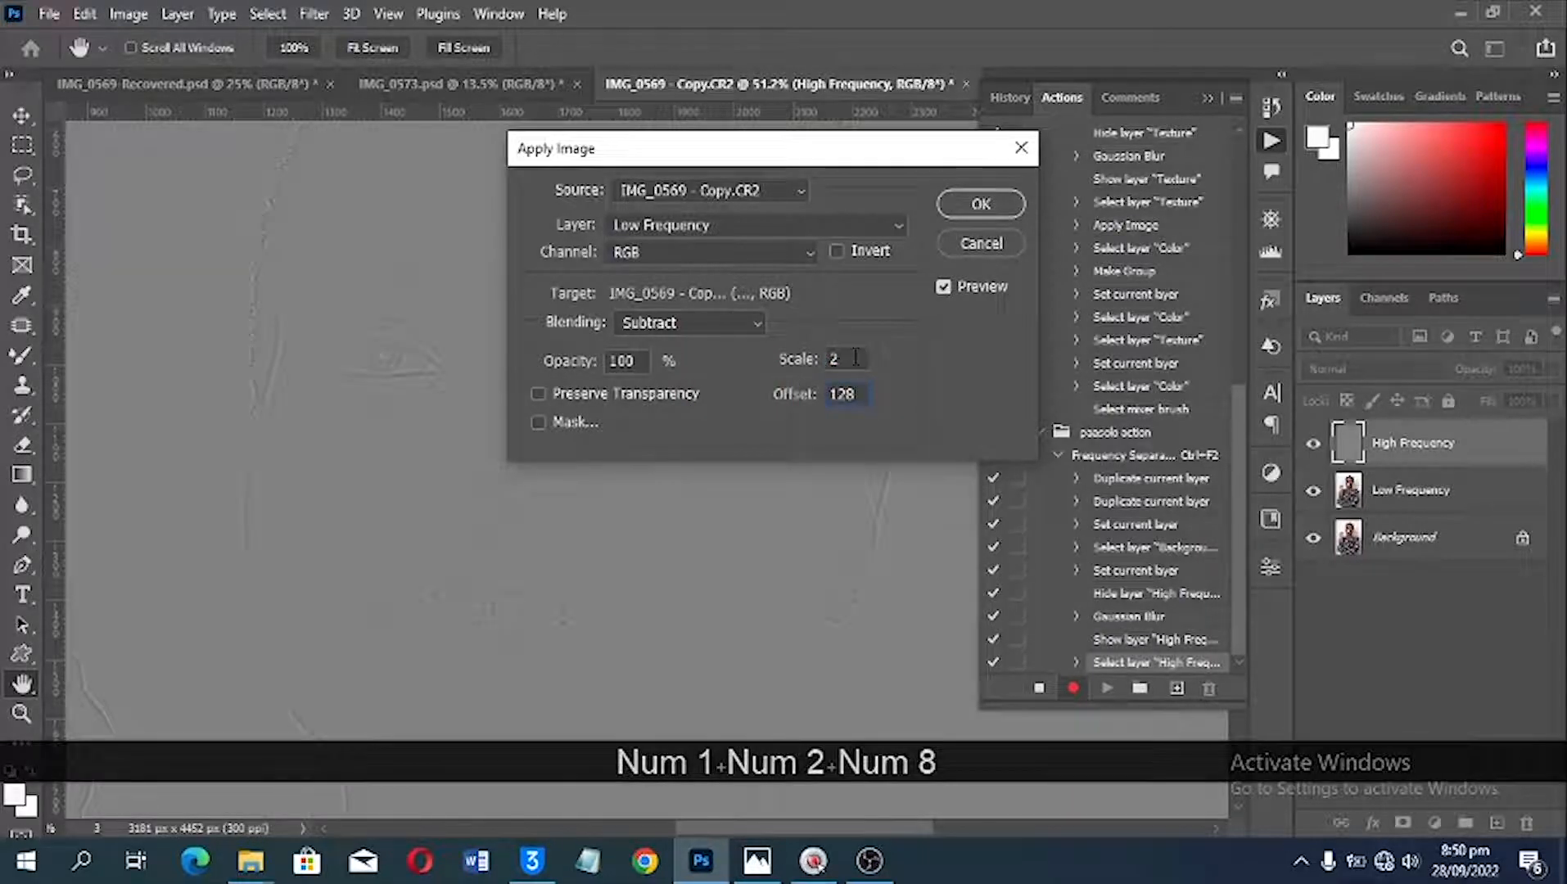
click(886, 355)
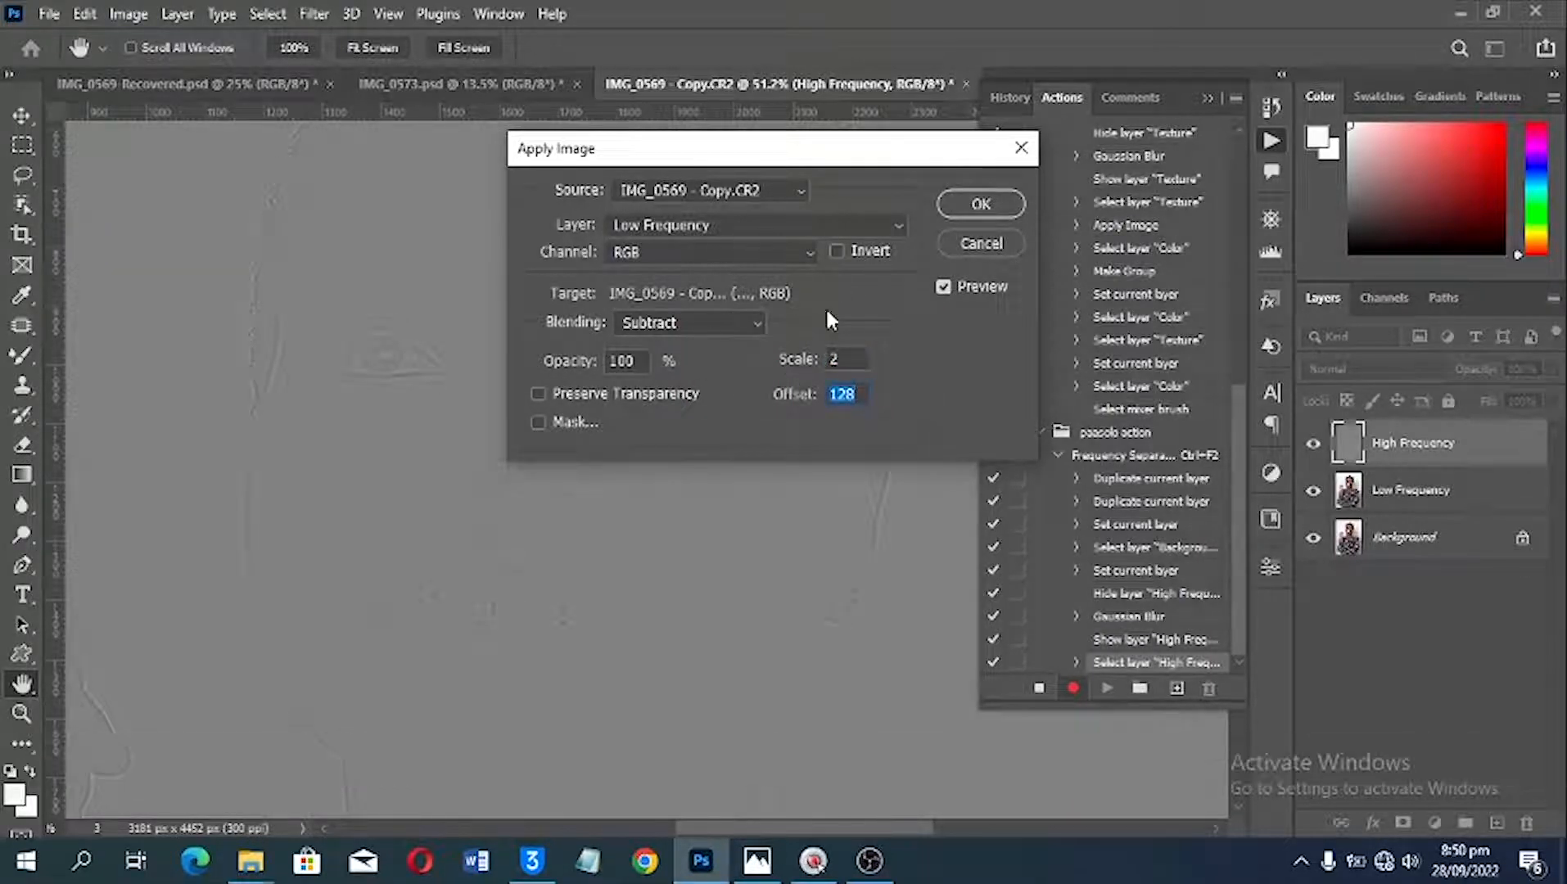
click(981, 205)
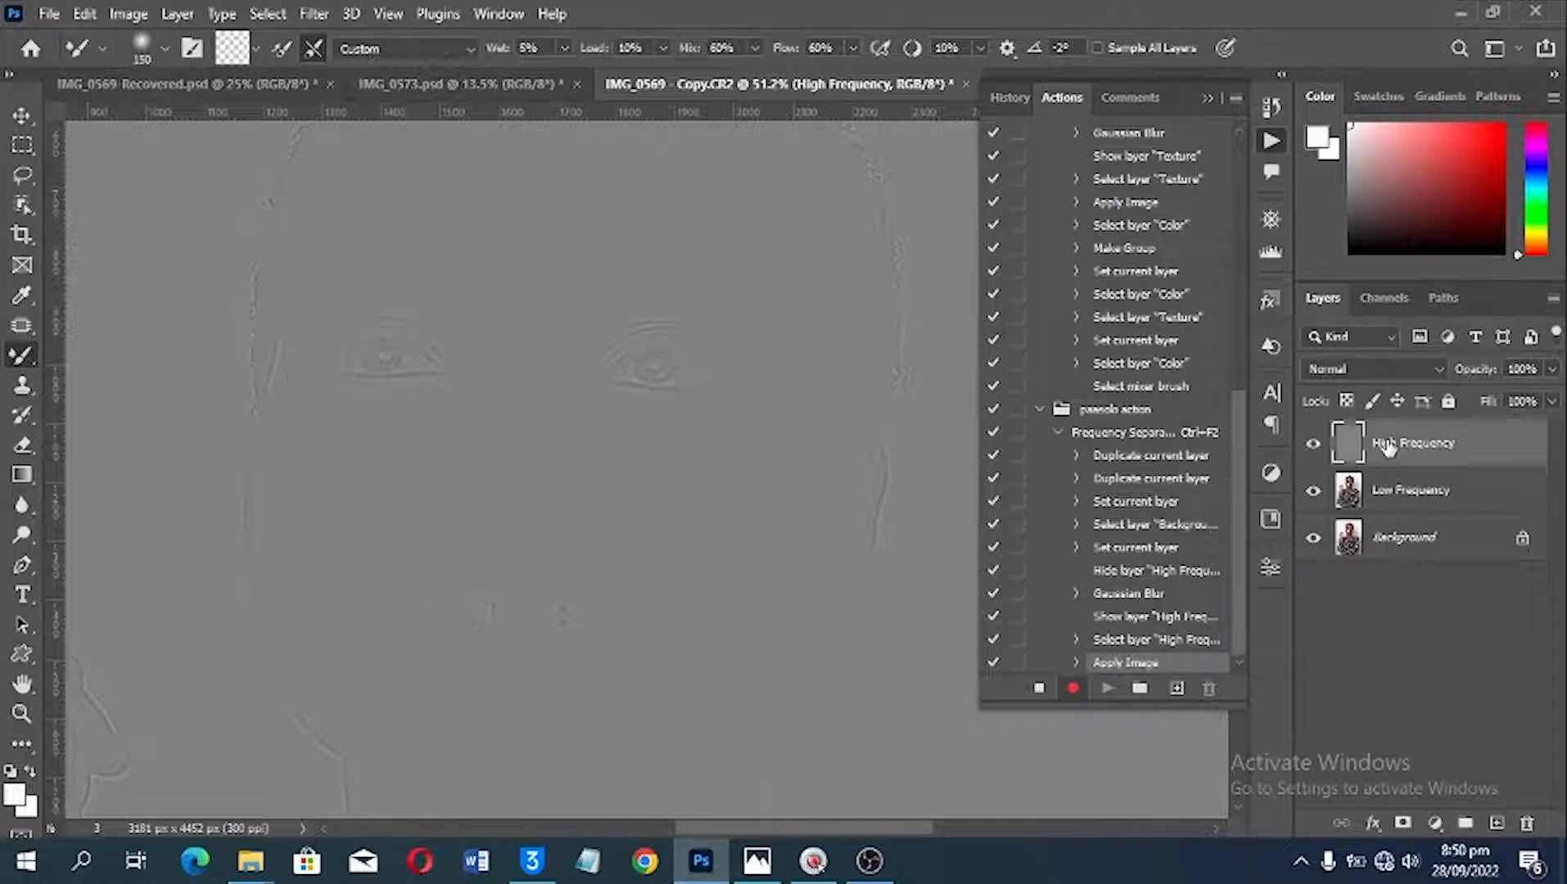
Step: Set the High Frequency layer's blend mode to Linear Light and group it with the Low Frequency layer
click(1375, 368)
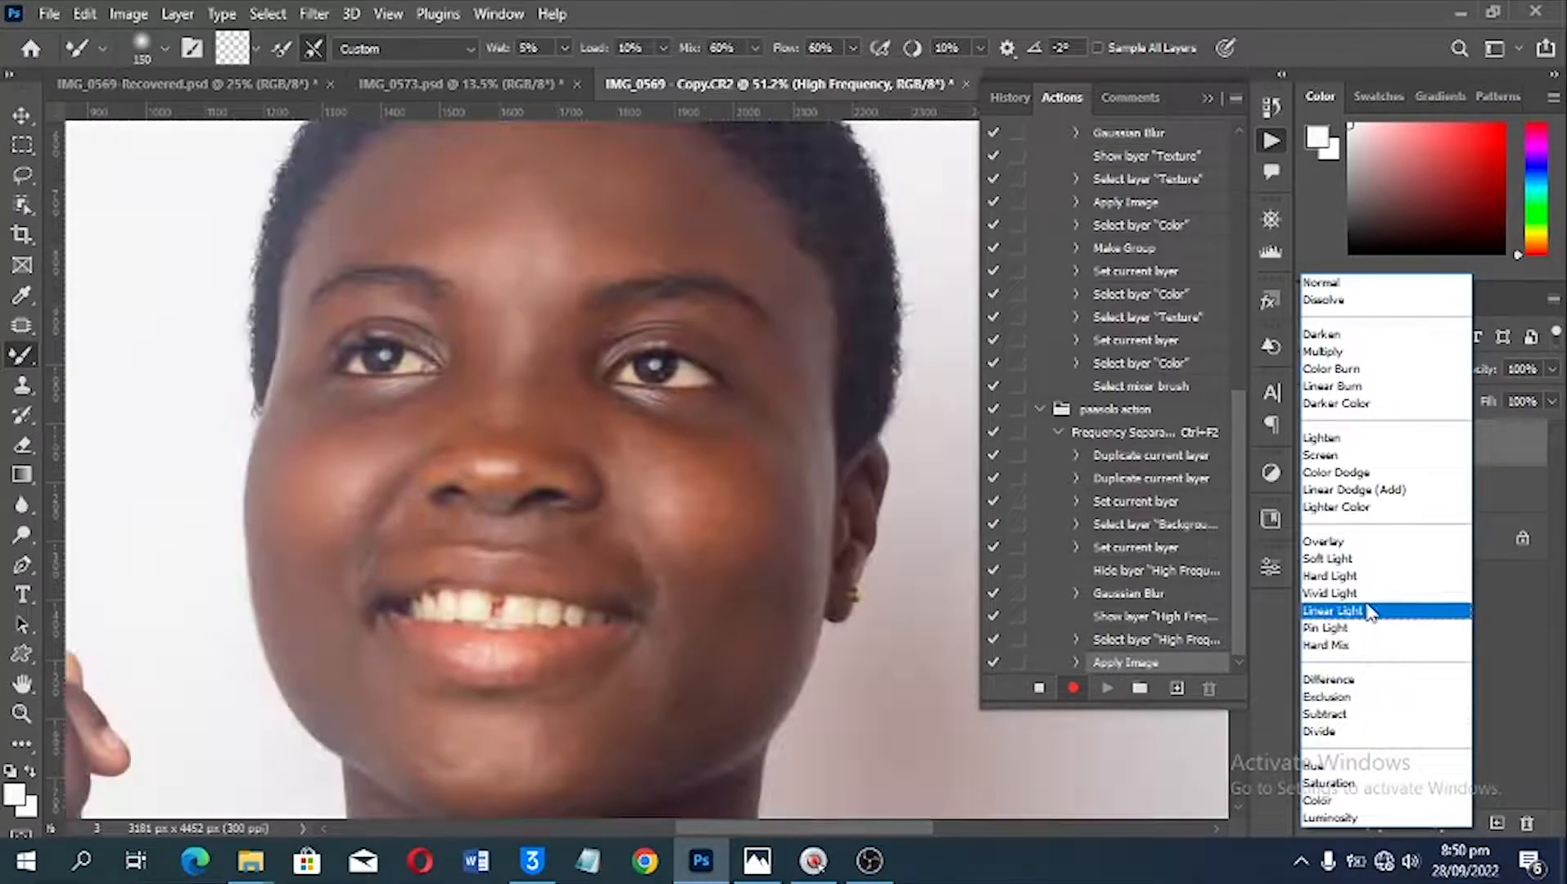
click(1364, 610)
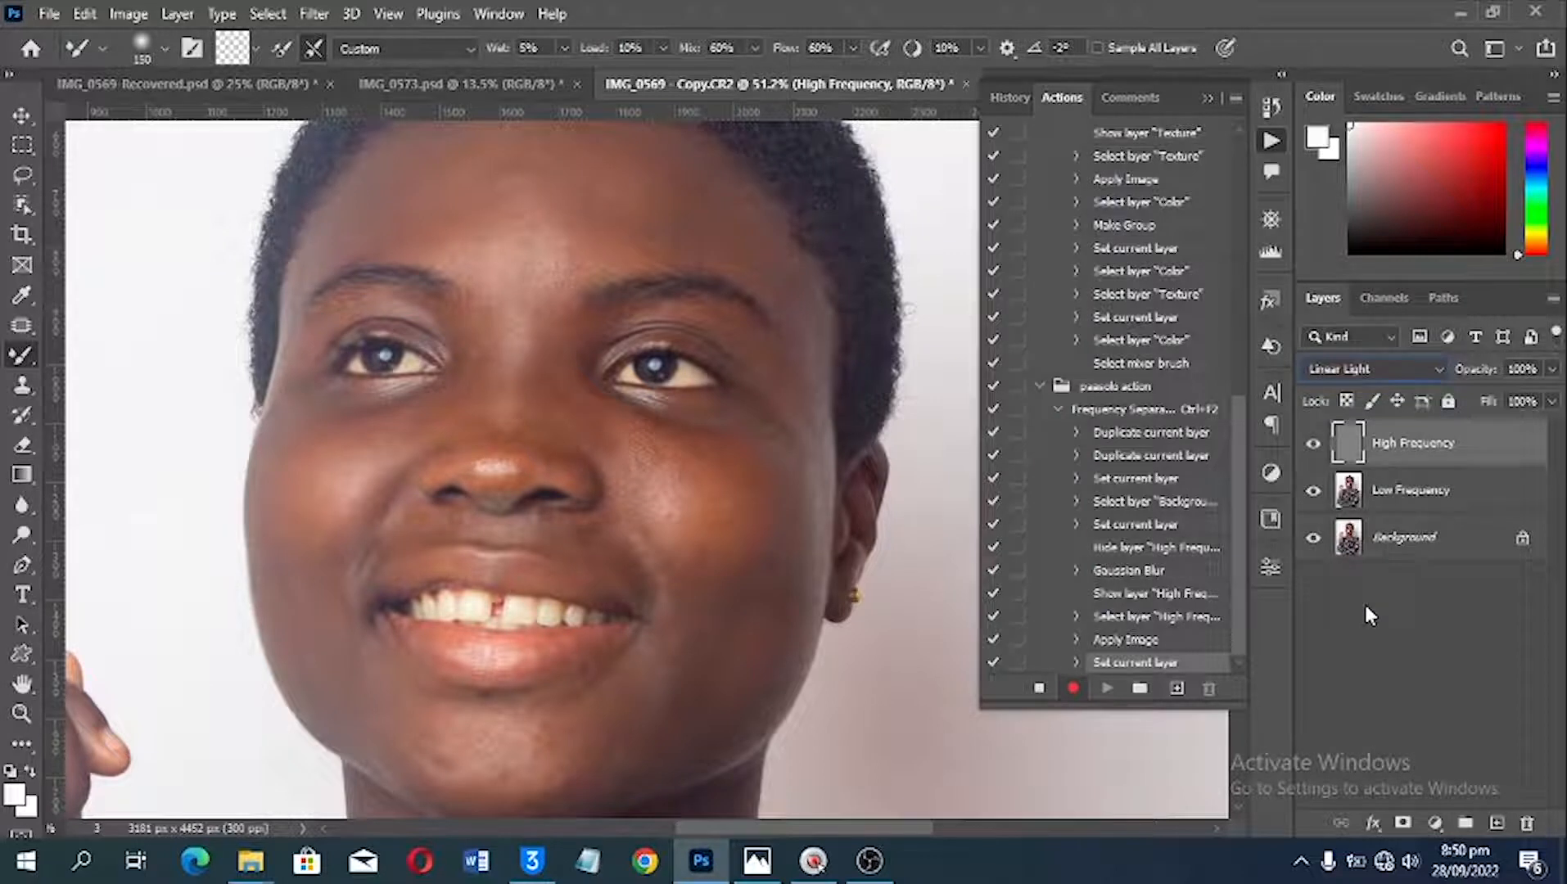
shift+click(1481, 491)
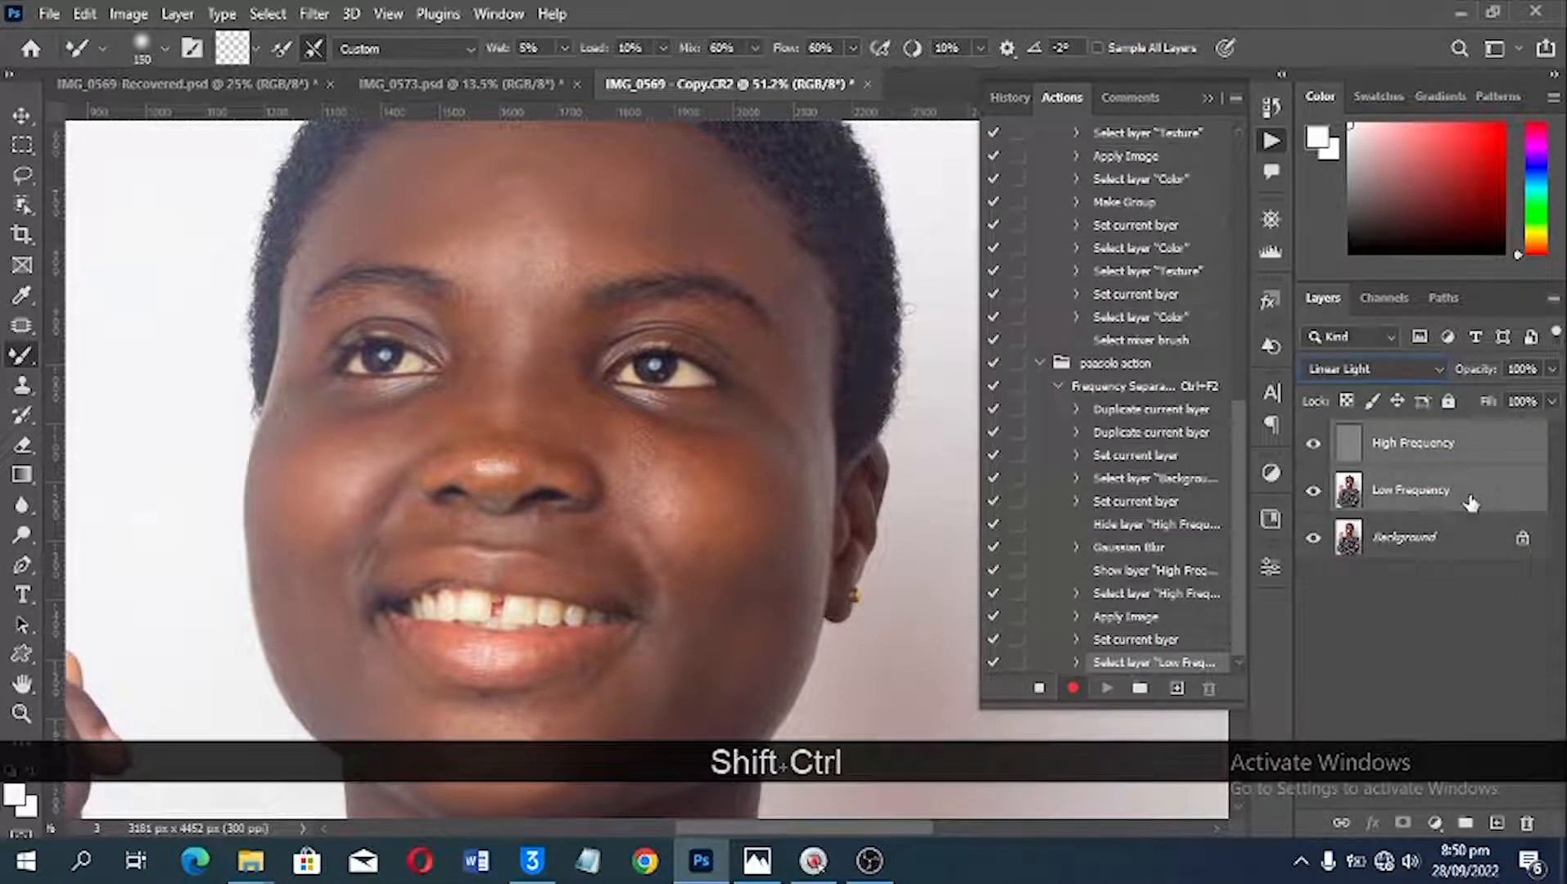
drag(1465, 499, 1469, 822)
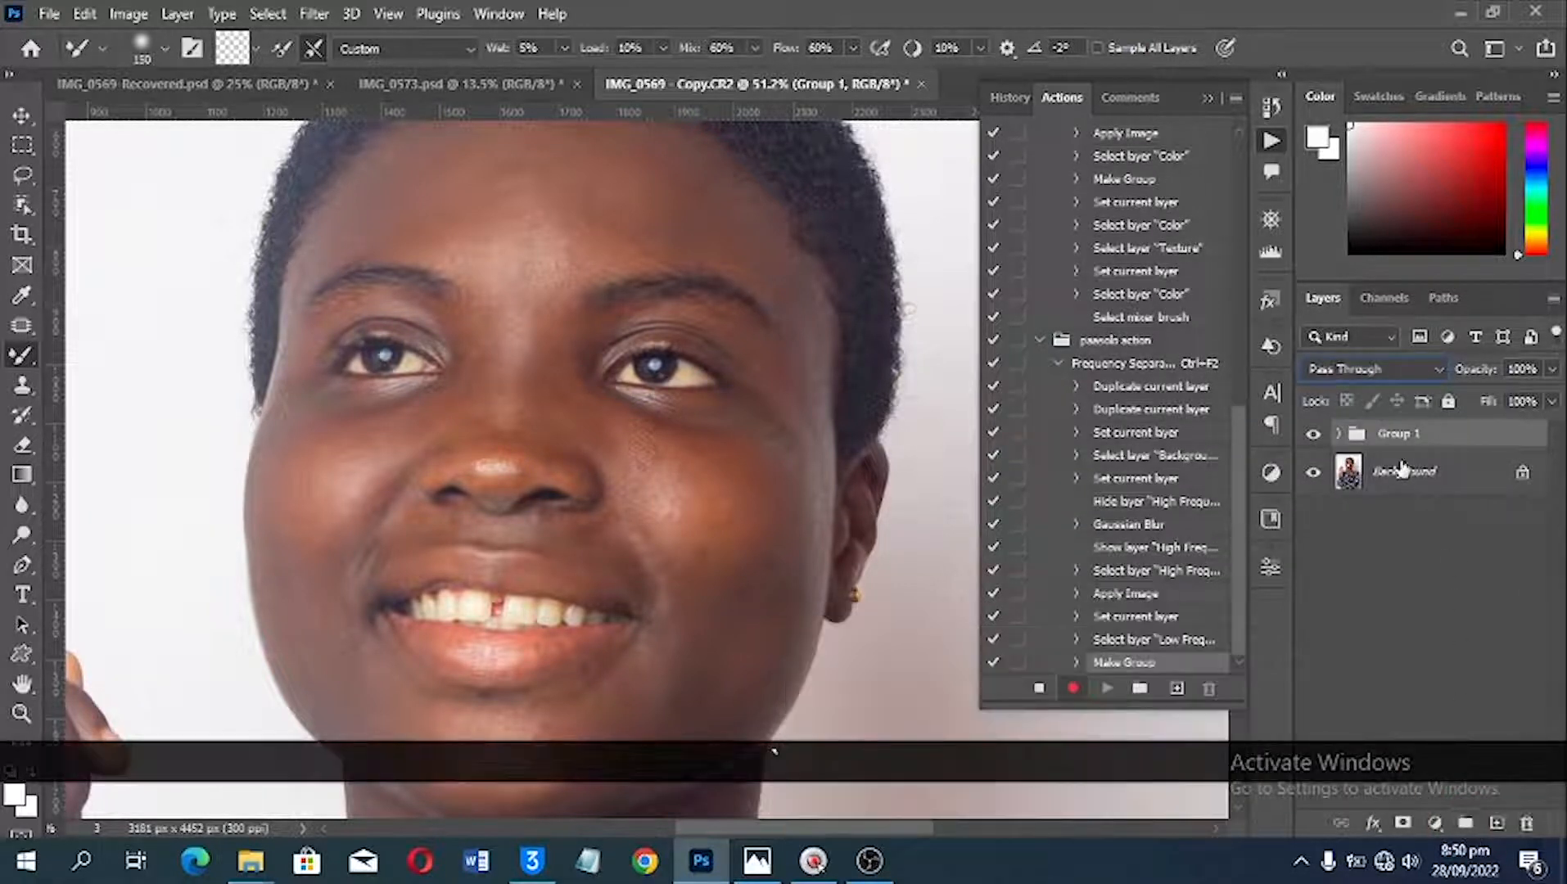
Step: Compare the portrait with the new group hidden and shown, and expand the group to select its Low Frequency layer
click(1314, 435)
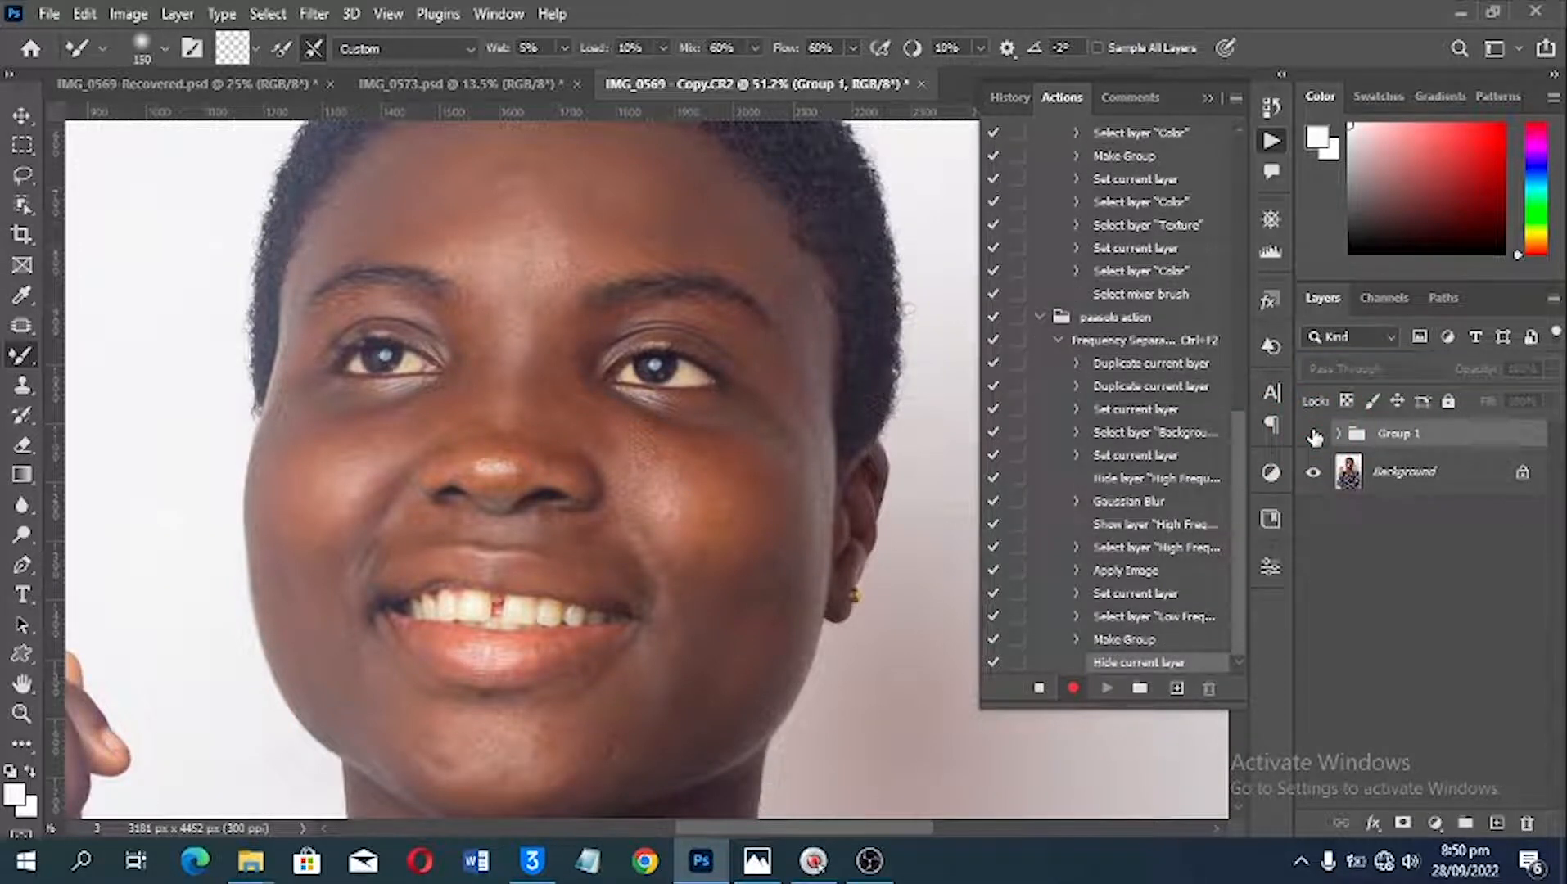
click(1313, 435)
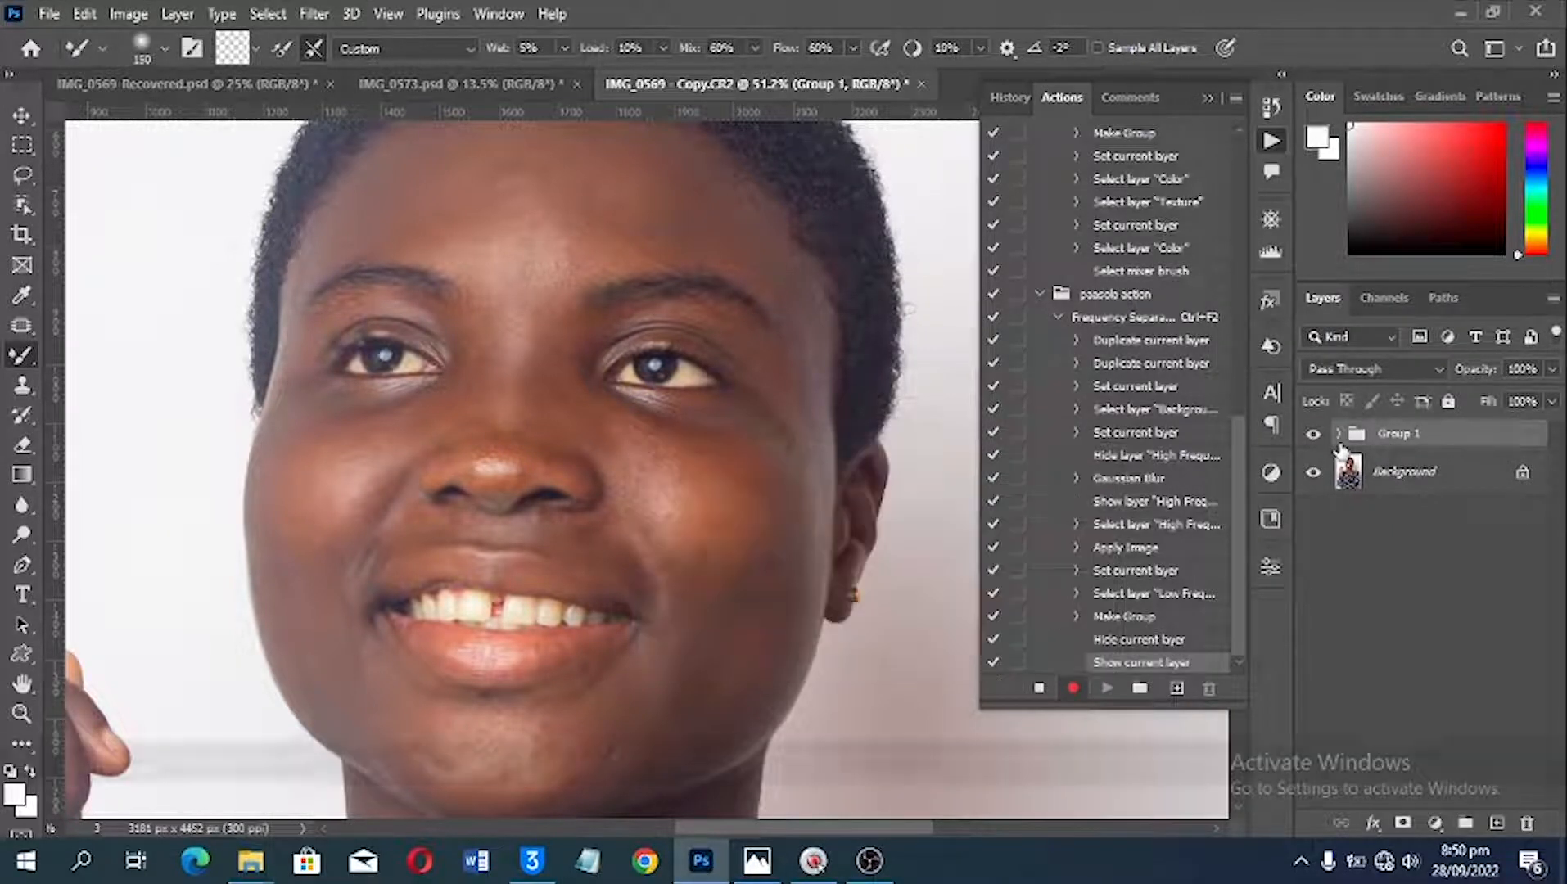
click(1339, 435)
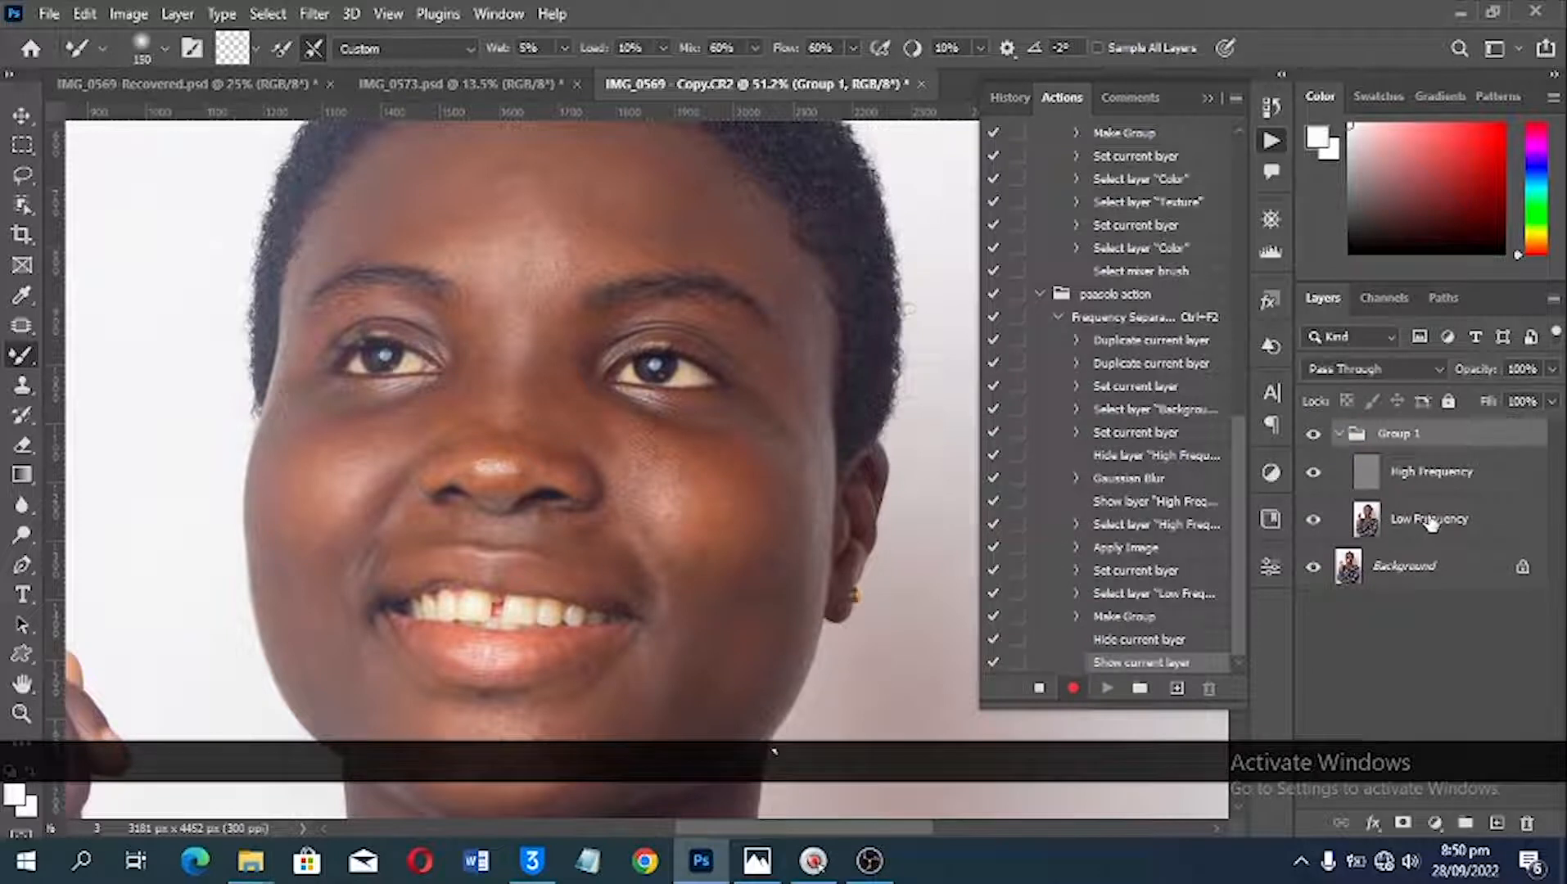
click(1430, 521)
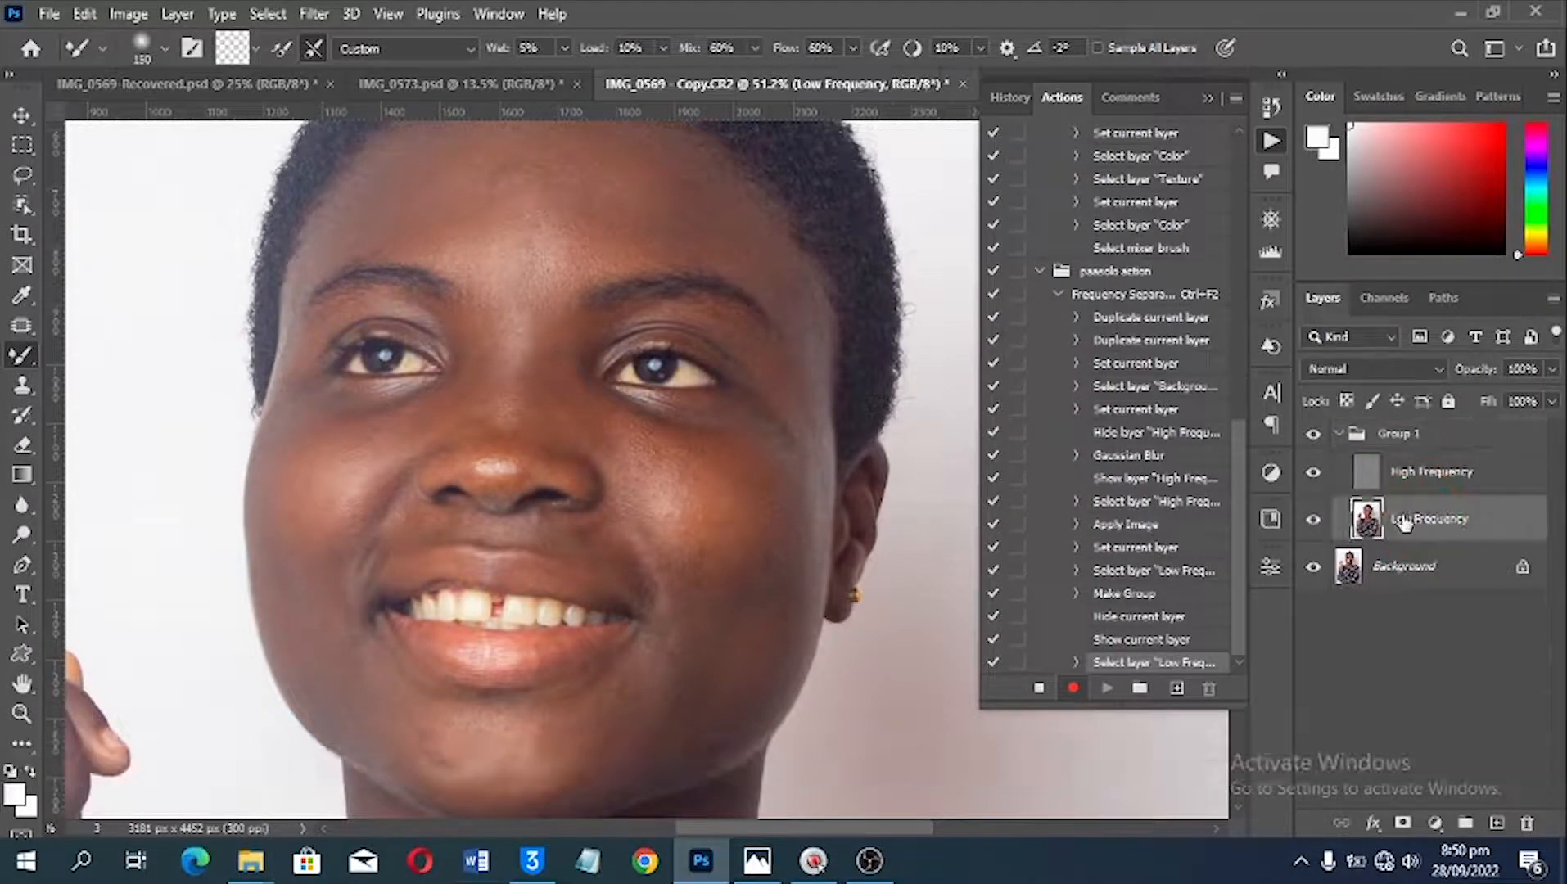
Step: Rename the layer group "Frequency Separation"
double_click(1402, 442)
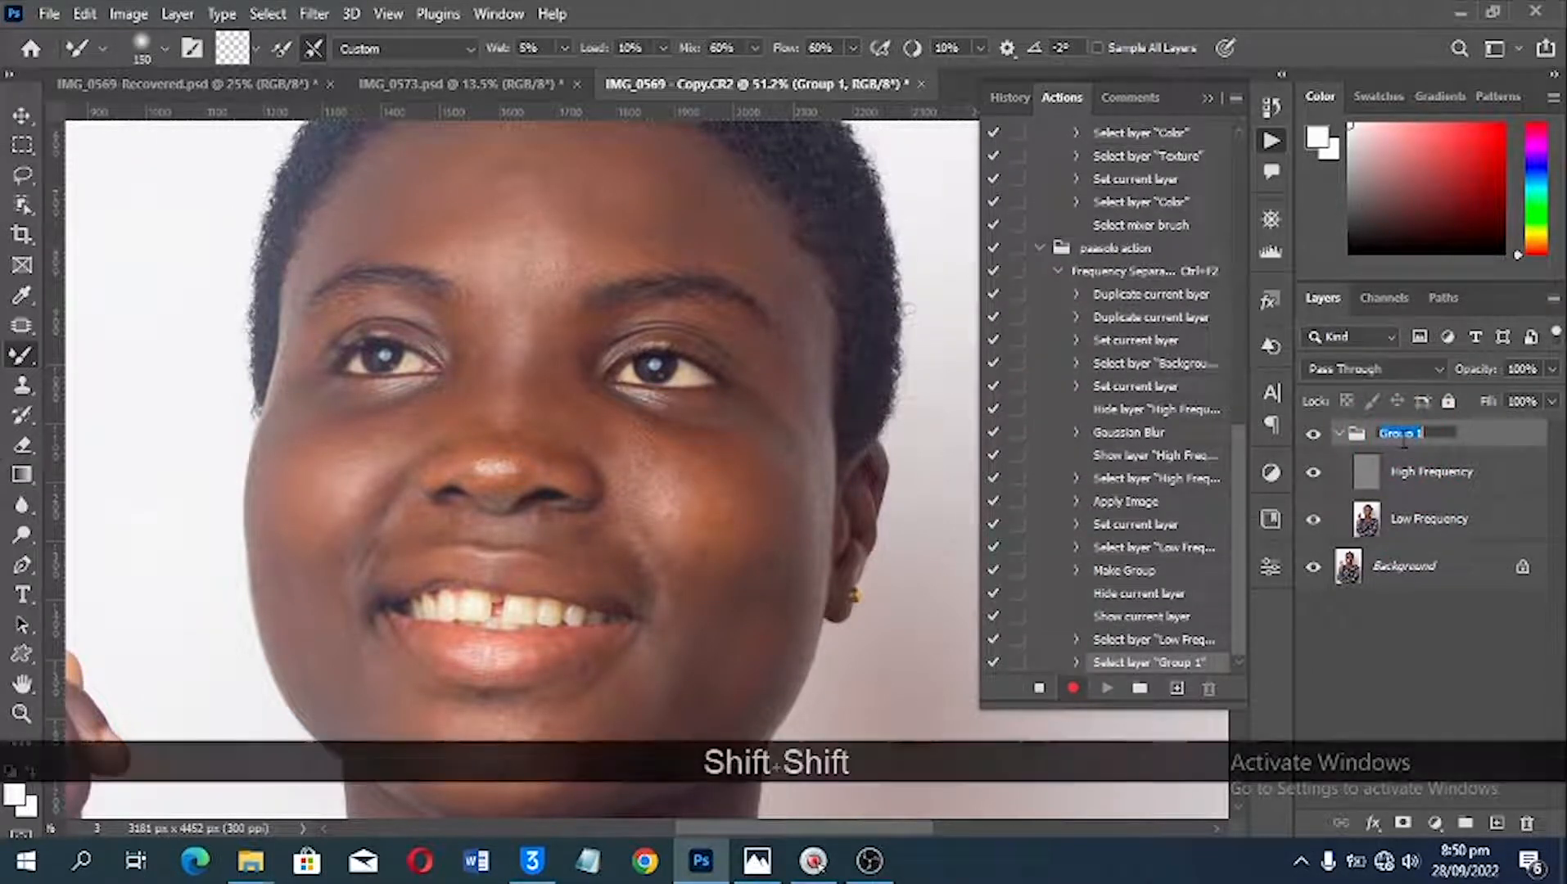
text(Fer)
key(BackSpace)
key(BackSpace)
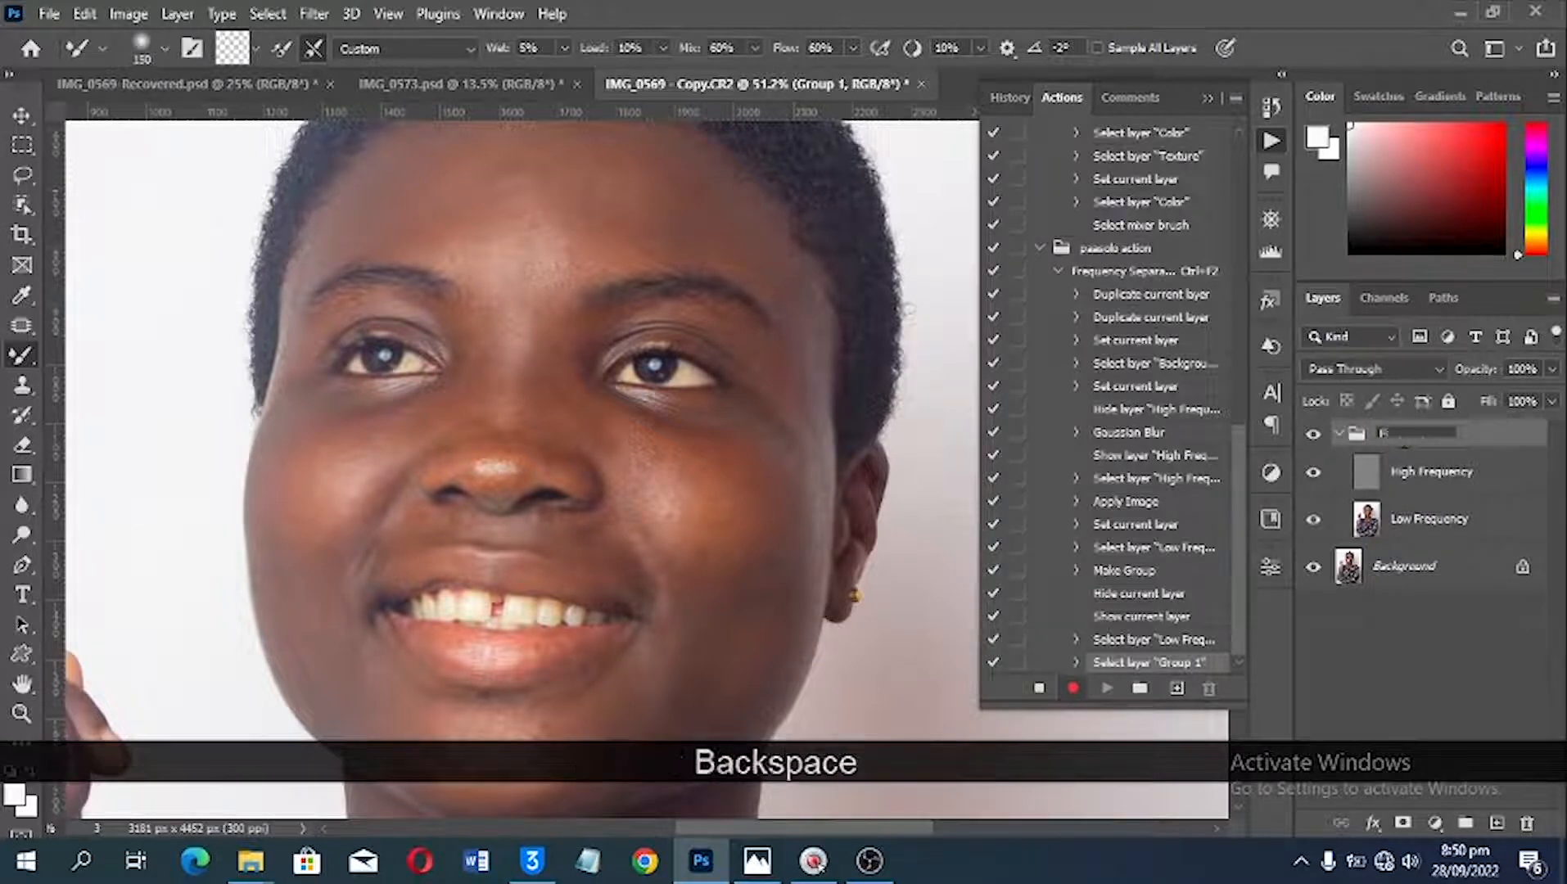
text(requency Separation)
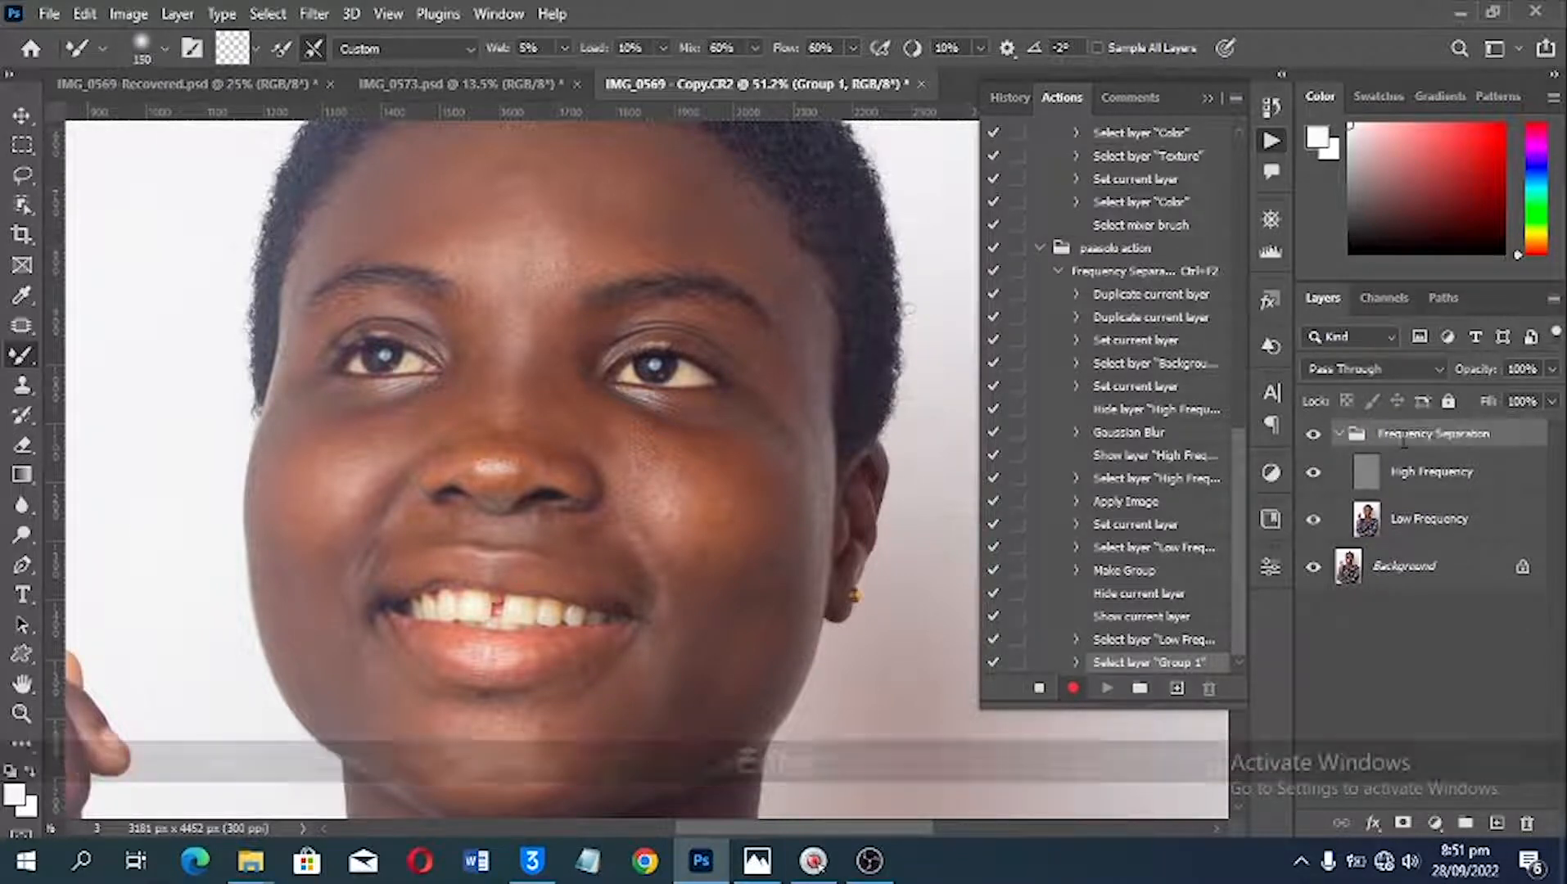
Step: Select the Low Frequency layer and record picking the Brush tool followed by the Mixer Brush tool in the action
click(1417, 520)
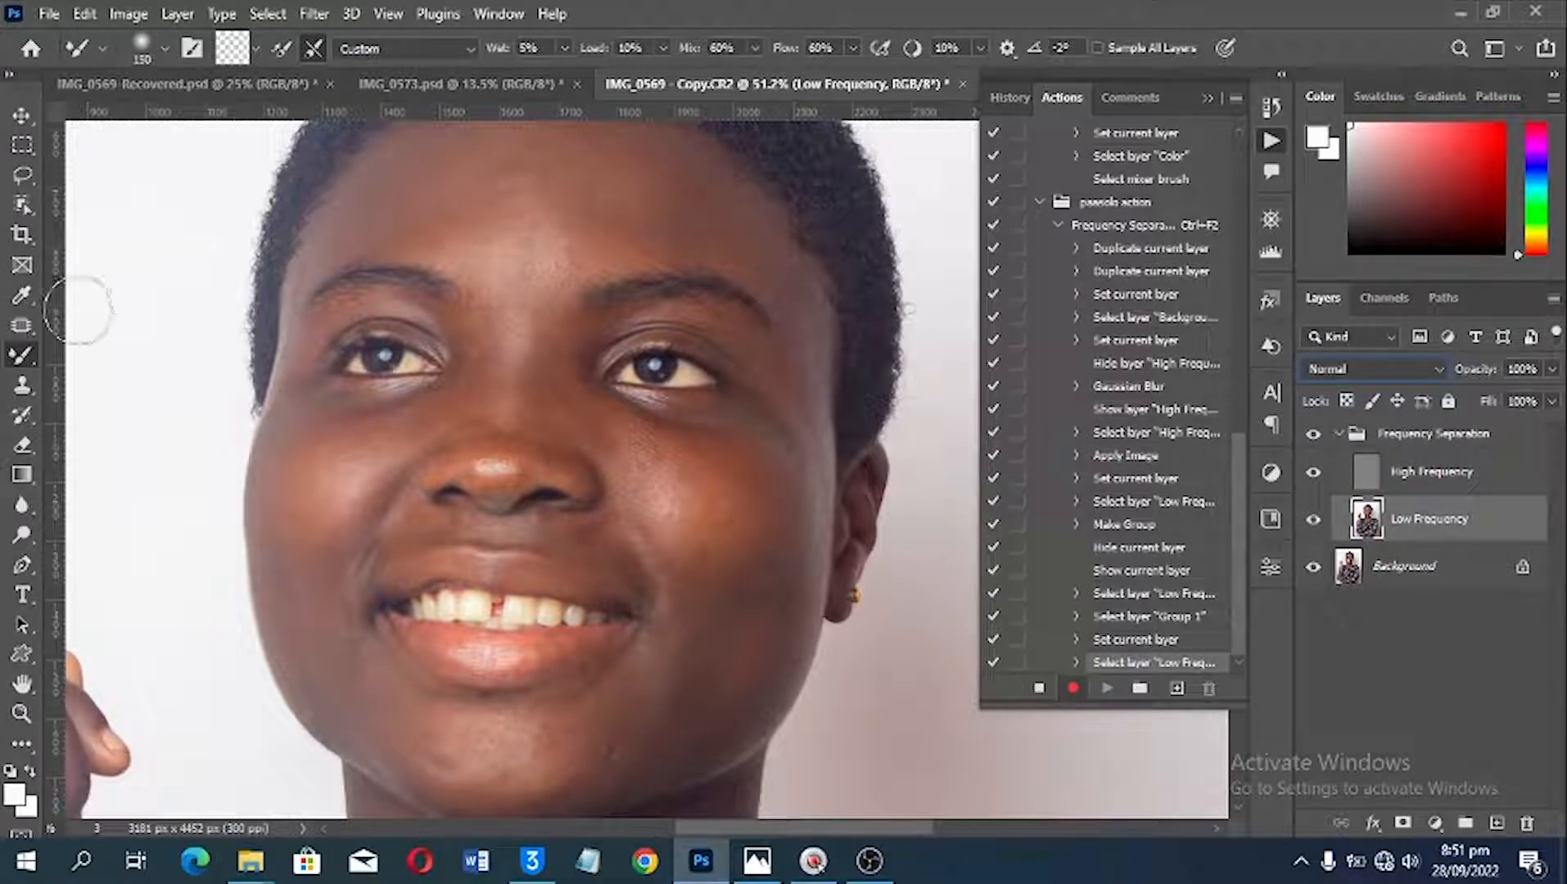
right_click(22, 356)
click(85, 361)
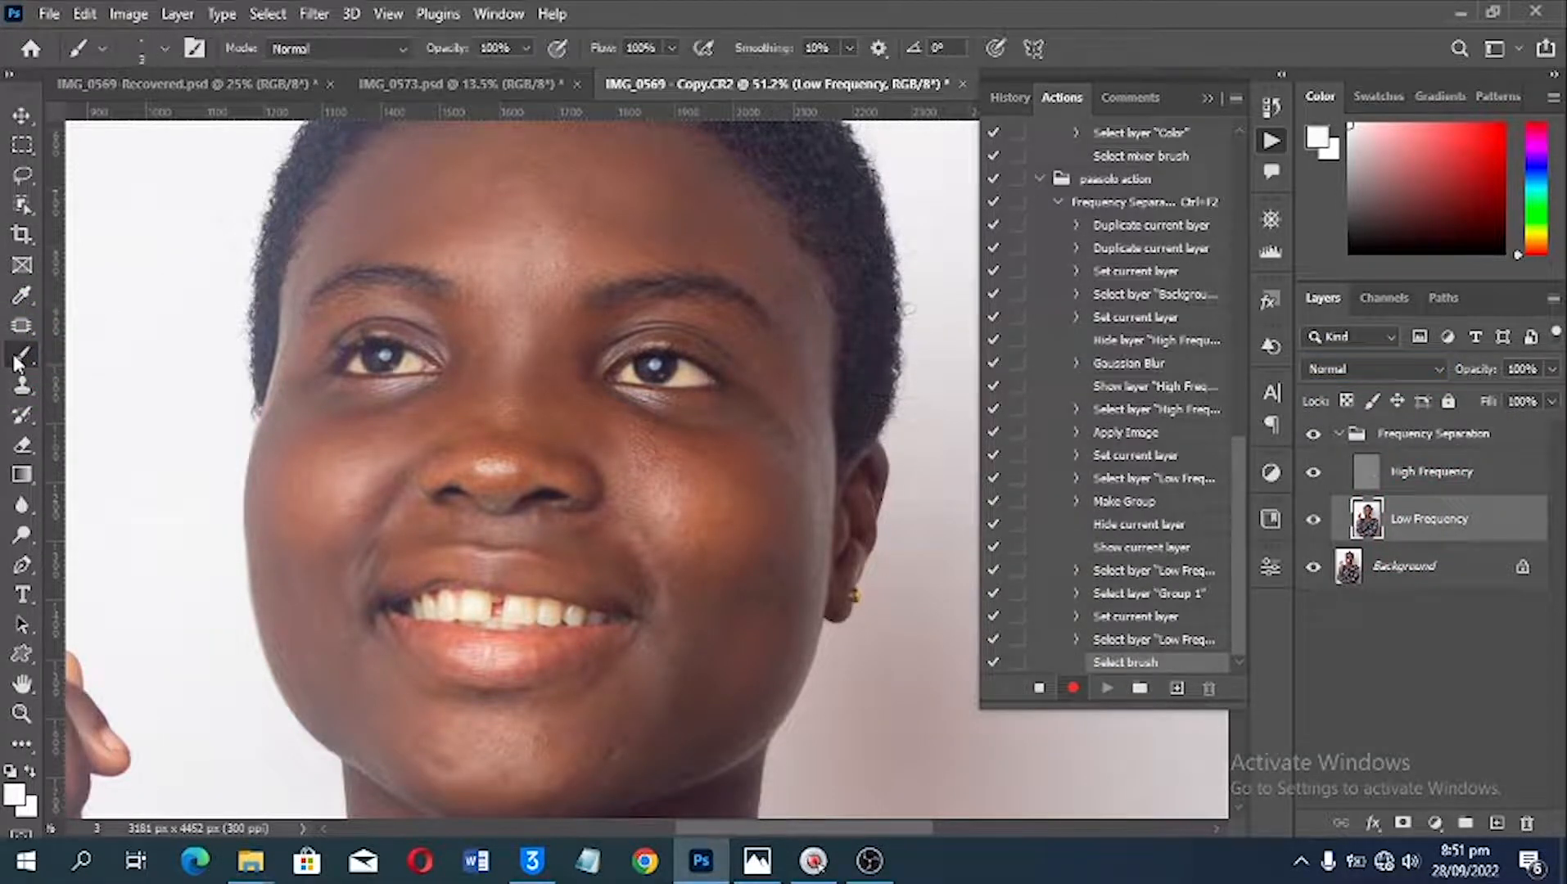
right_click(22, 356)
click(66, 414)
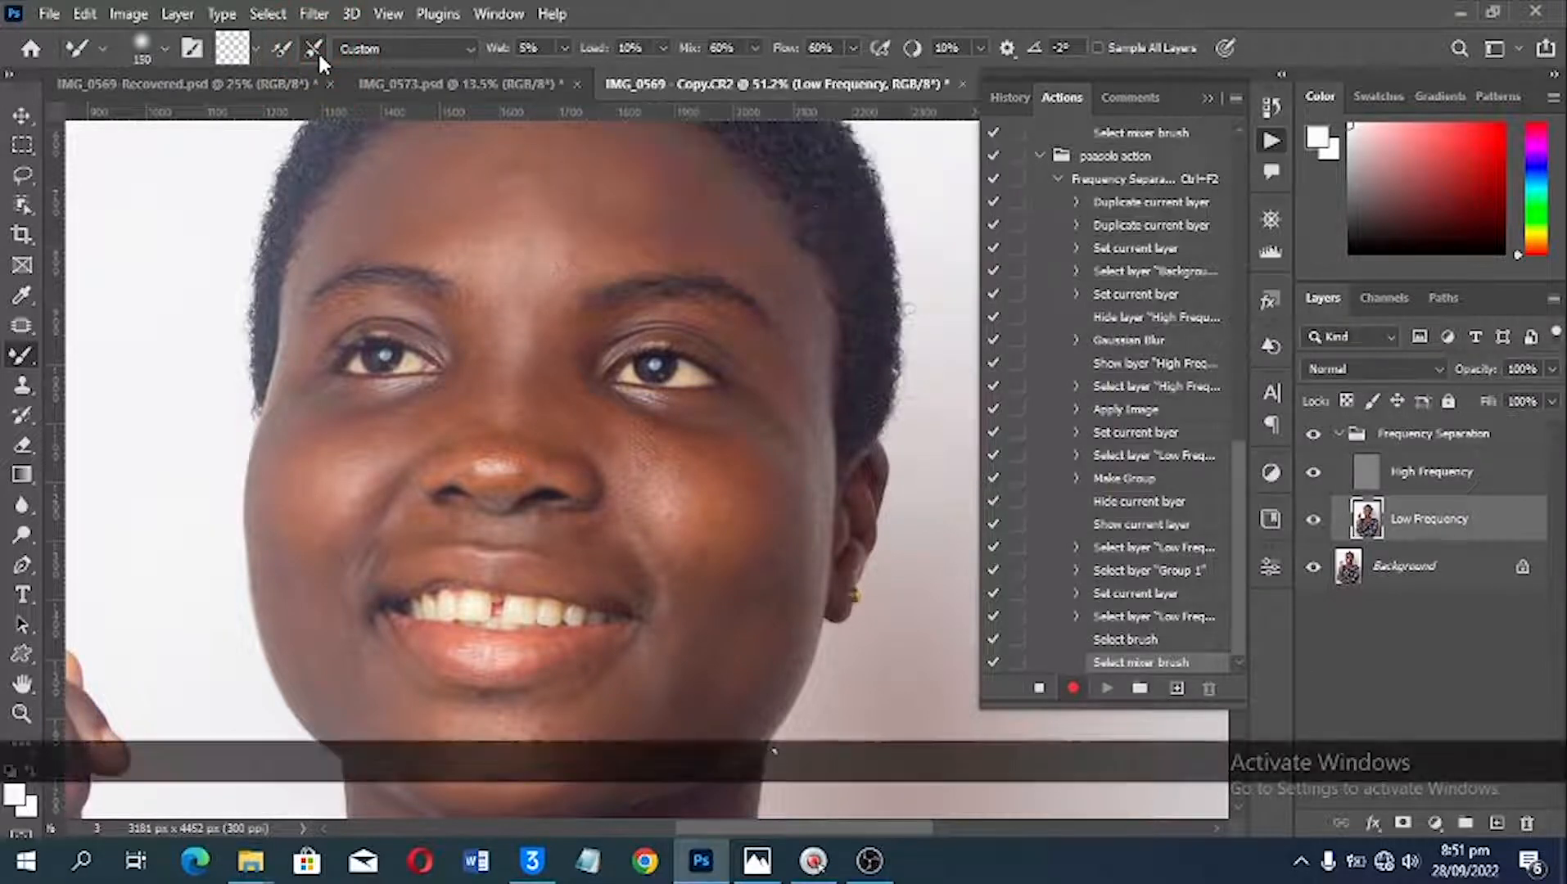
Step: Have the Mixer Brush clean after every stroke and set its Wet value to 5%
click(313, 53)
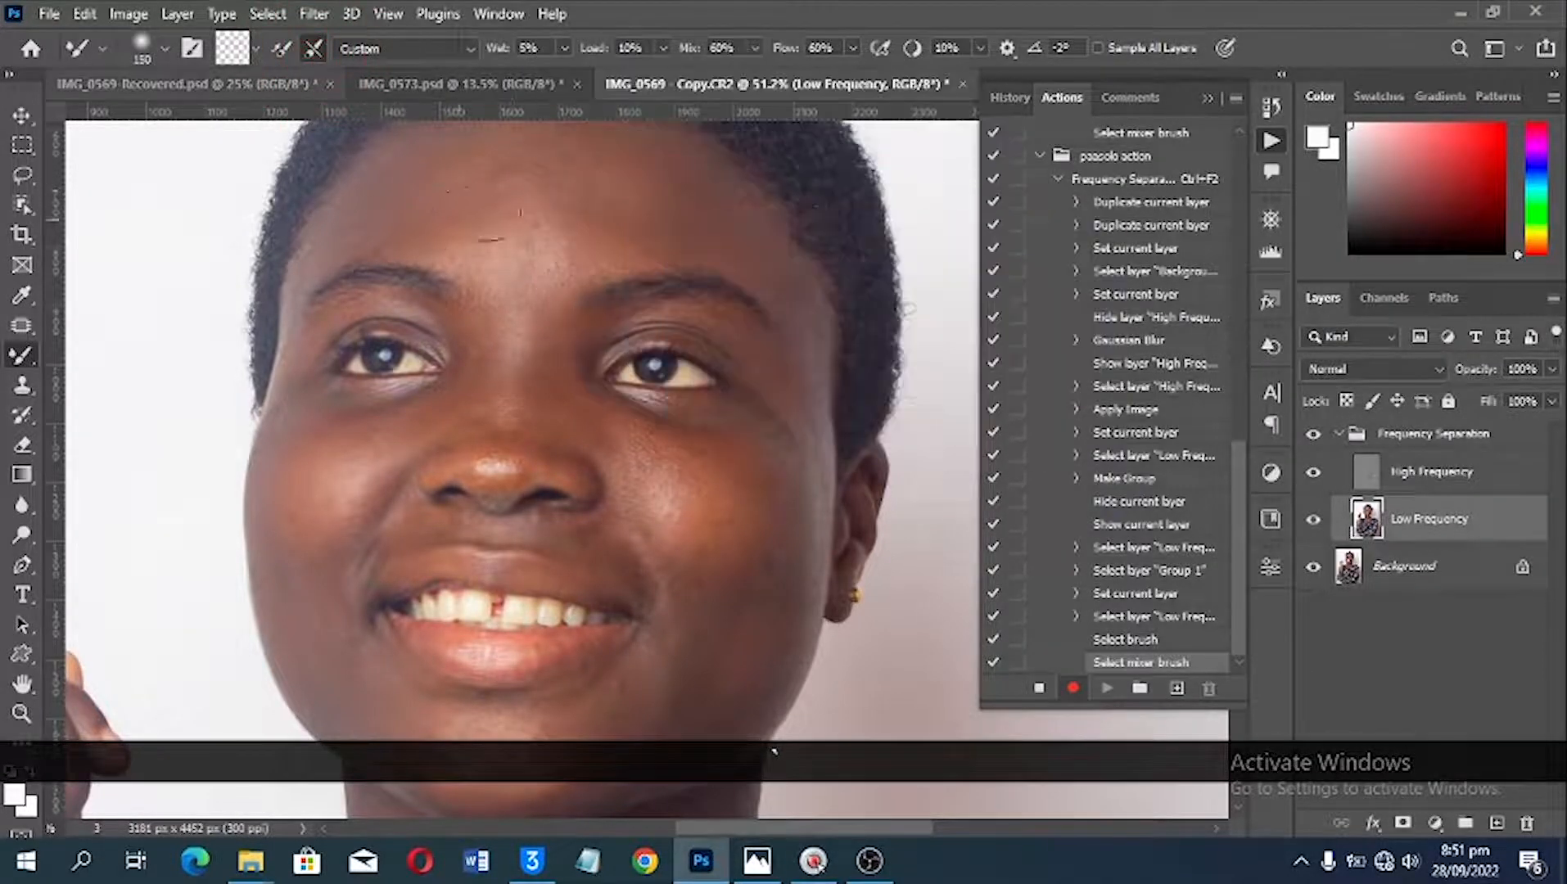
click(529, 49)
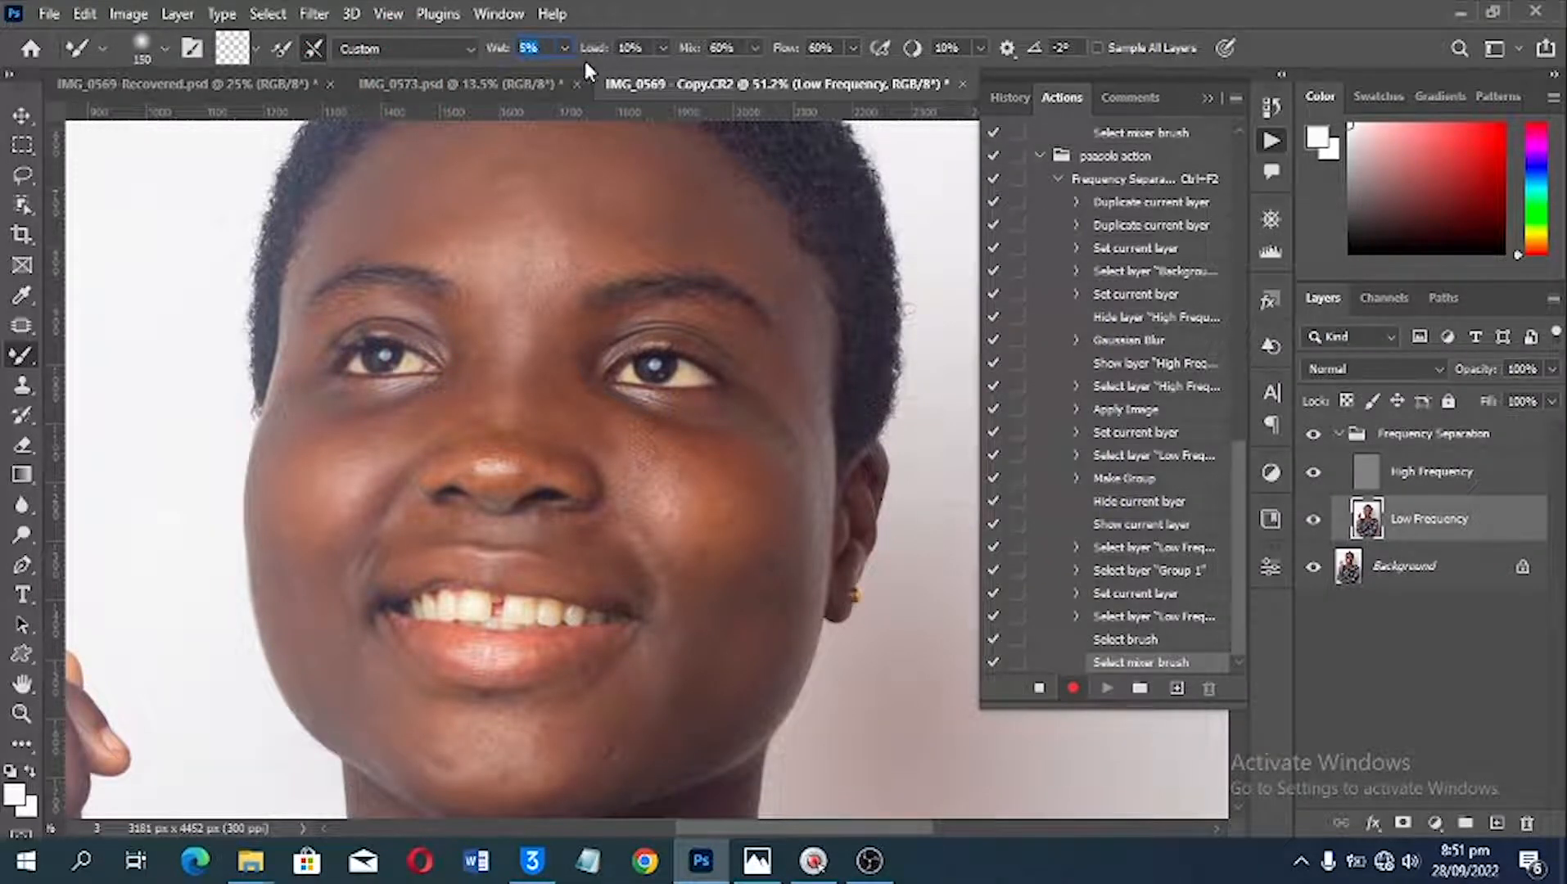
text(2)
key(ctrl+a)
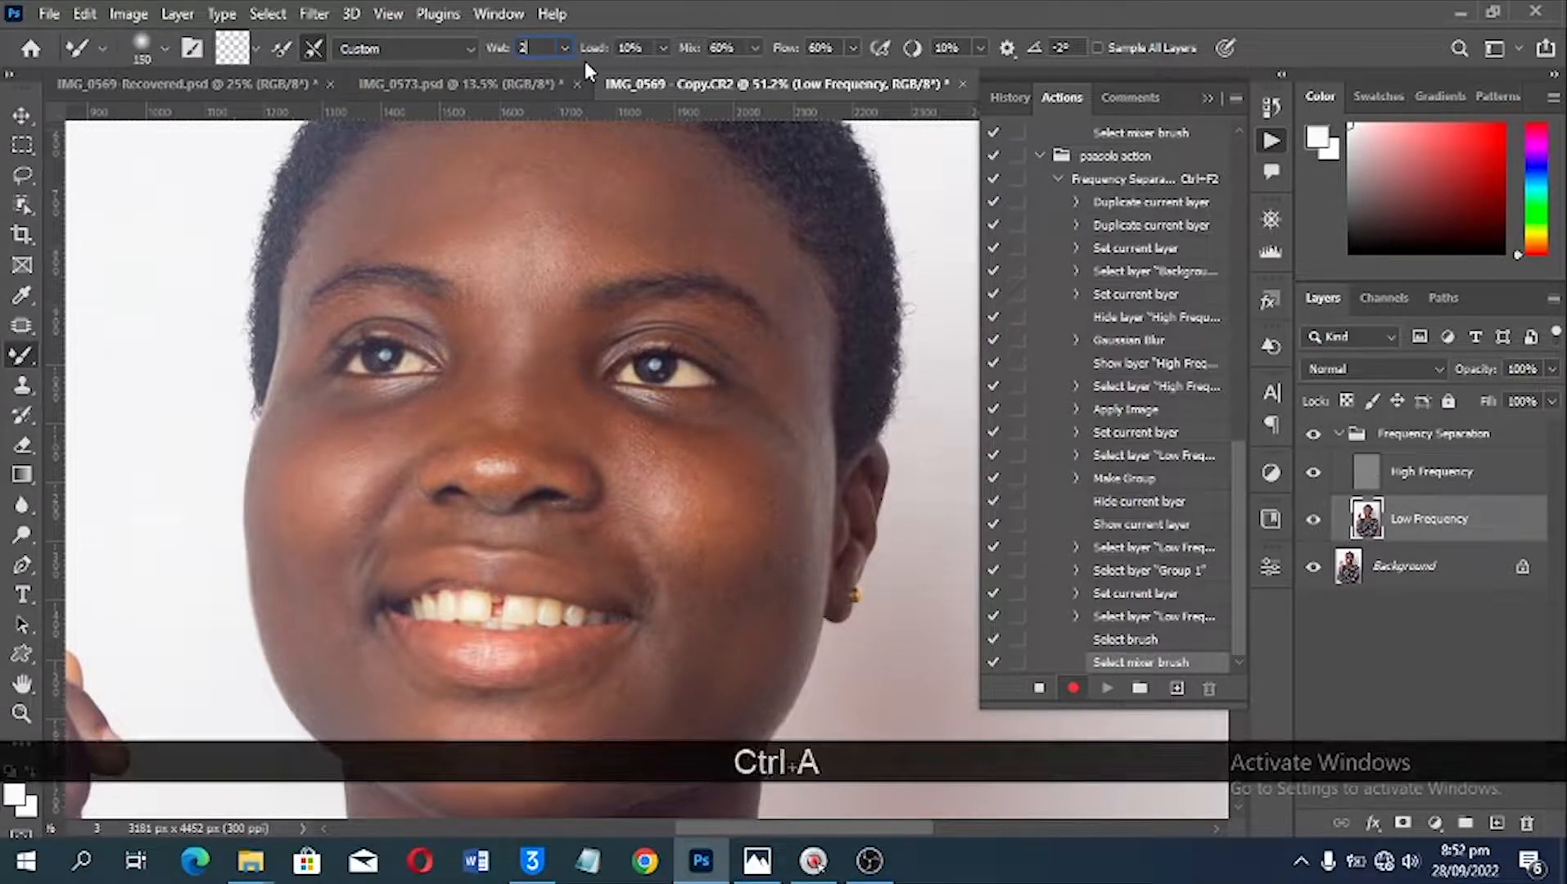
text(5)
key(Return)
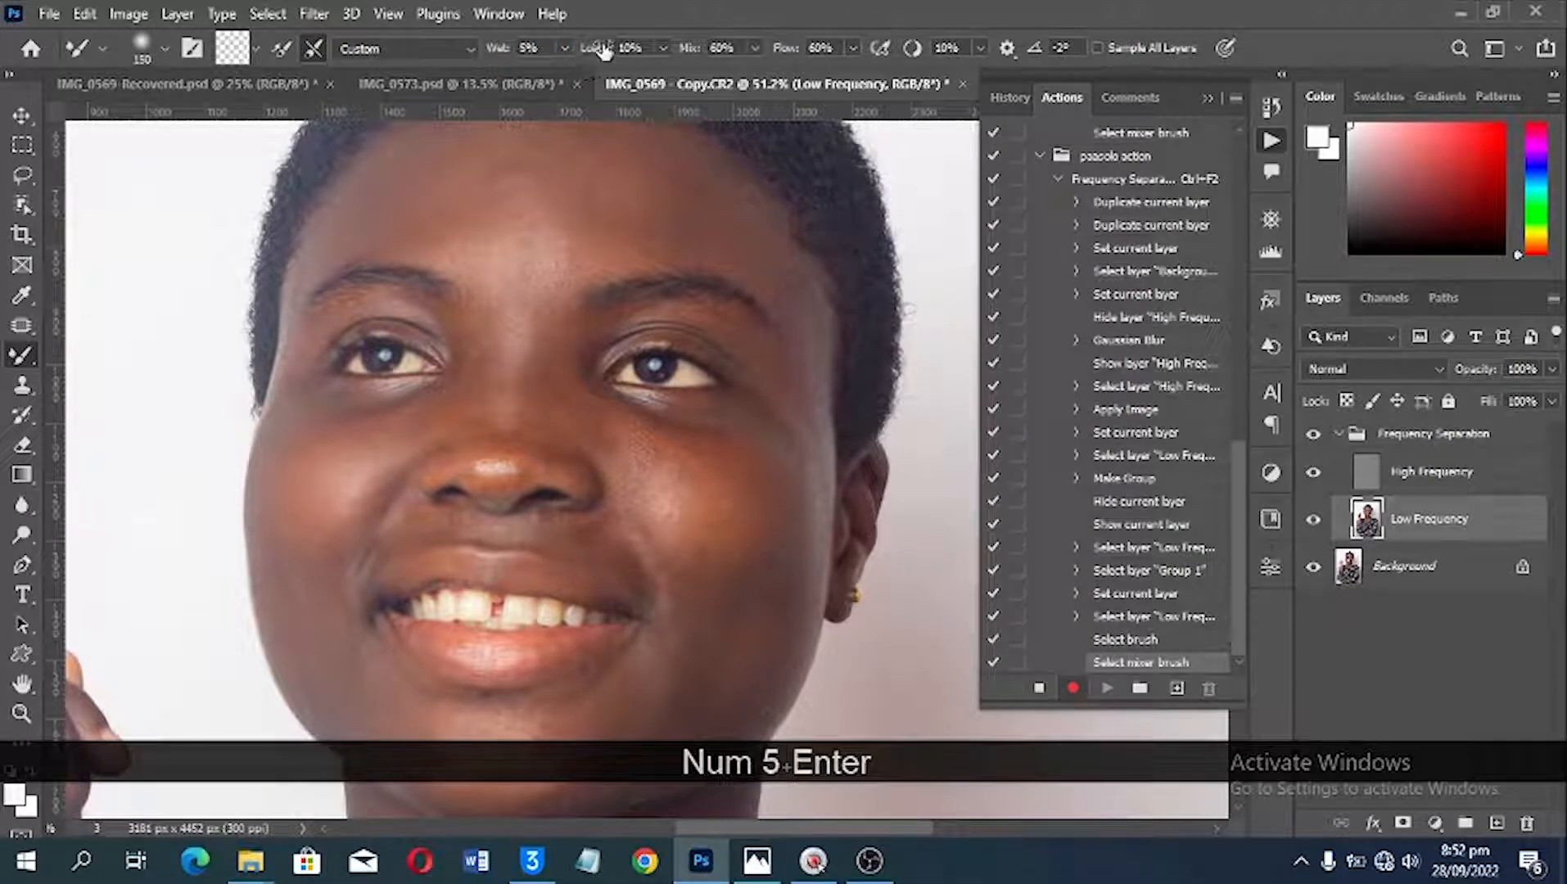
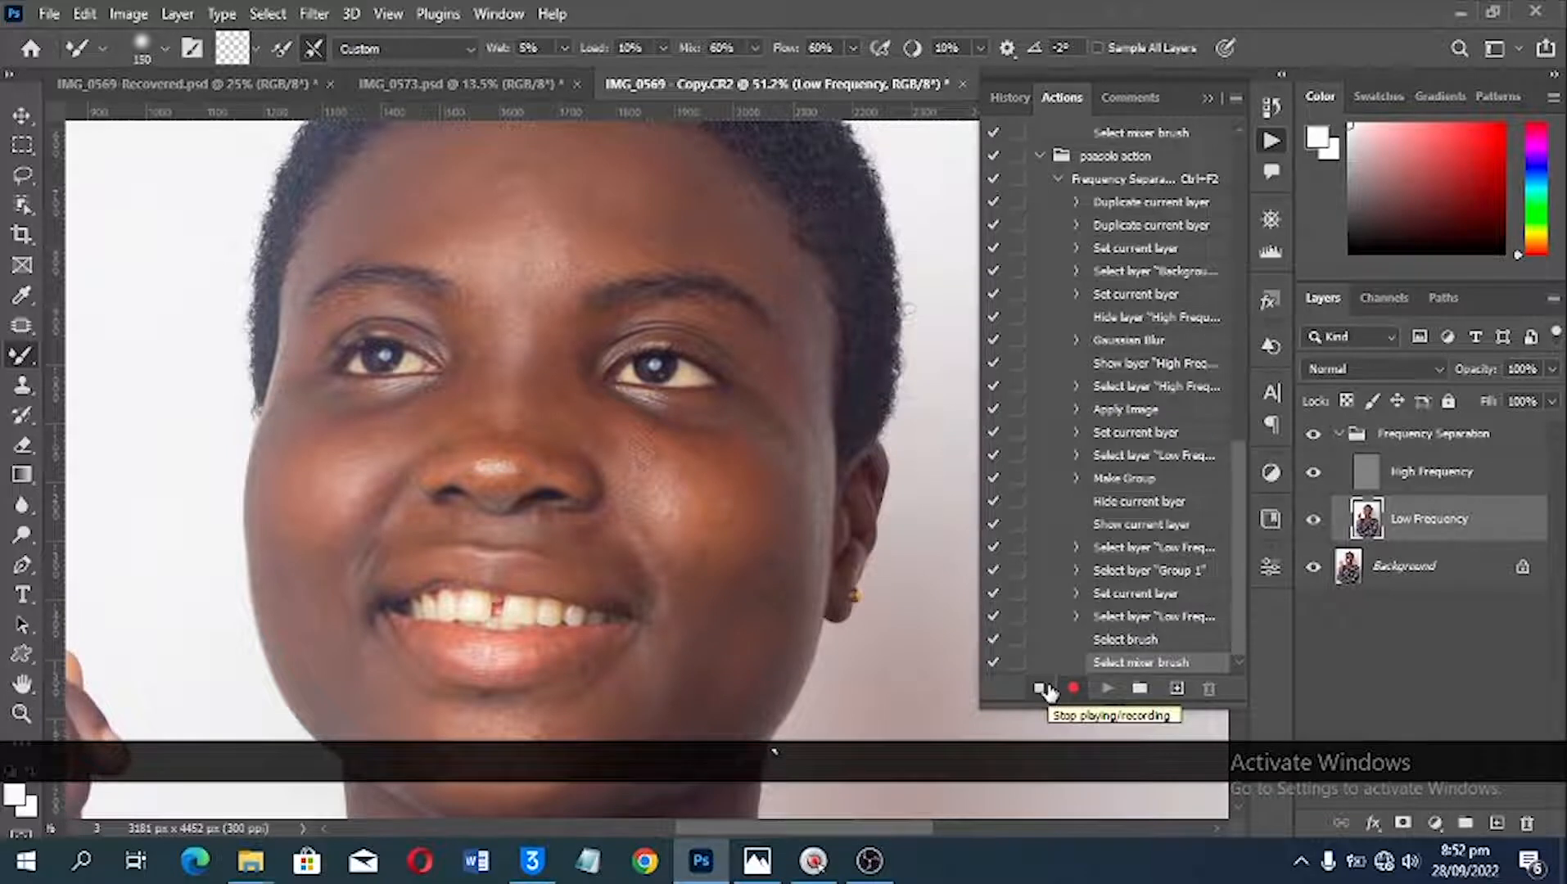
Step: Stop recording the action and delete the Frequency Separation group so only the Background layer is left
click(1043, 689)
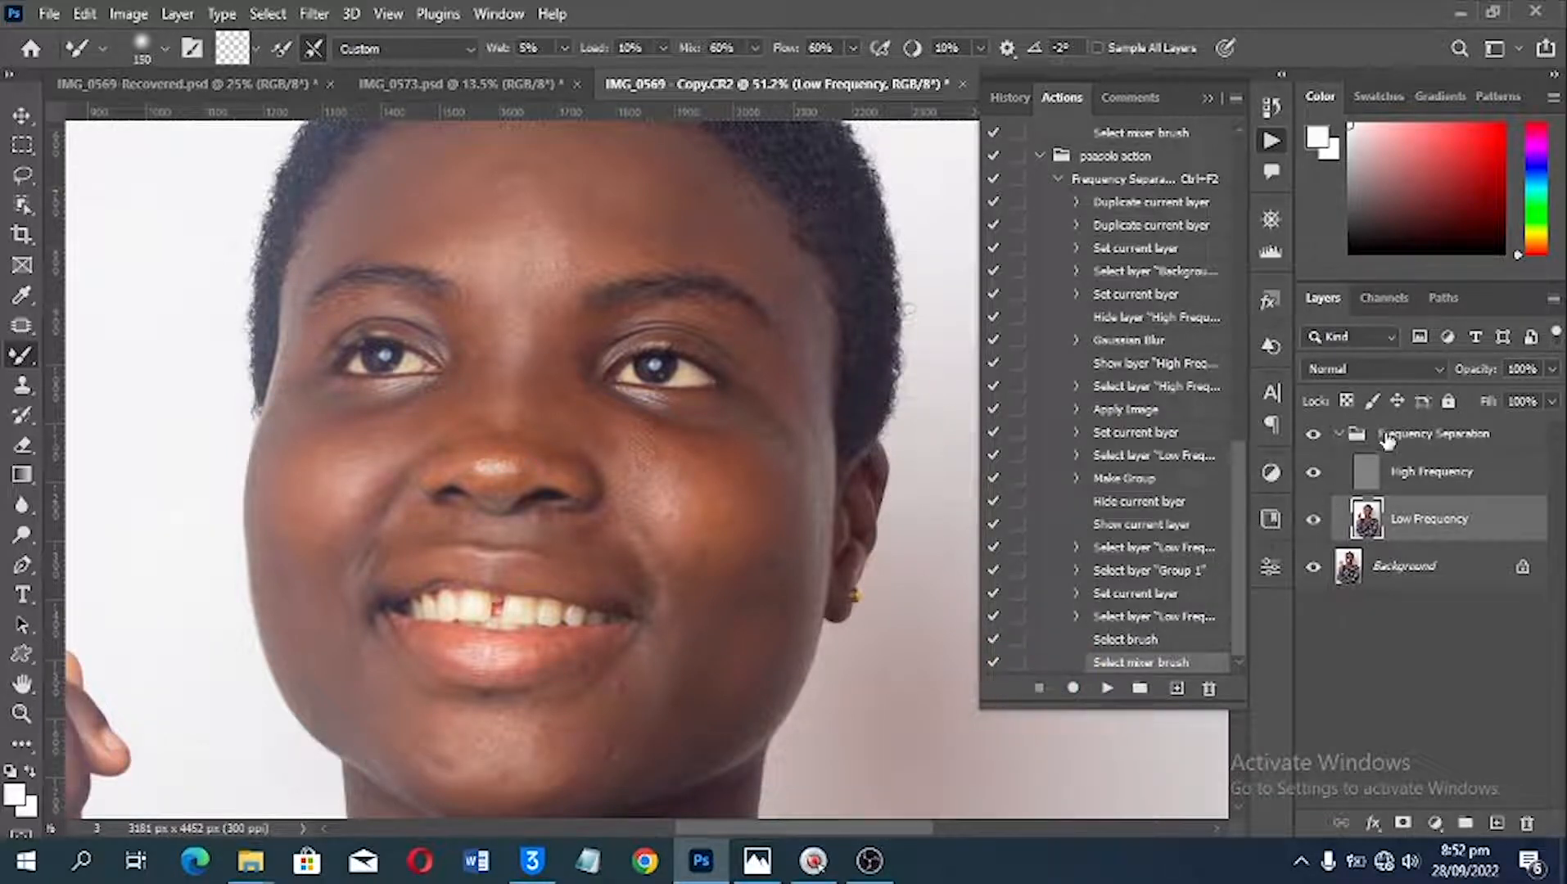
click(1428, 439)
drag(1428, 439, 1528, 826)
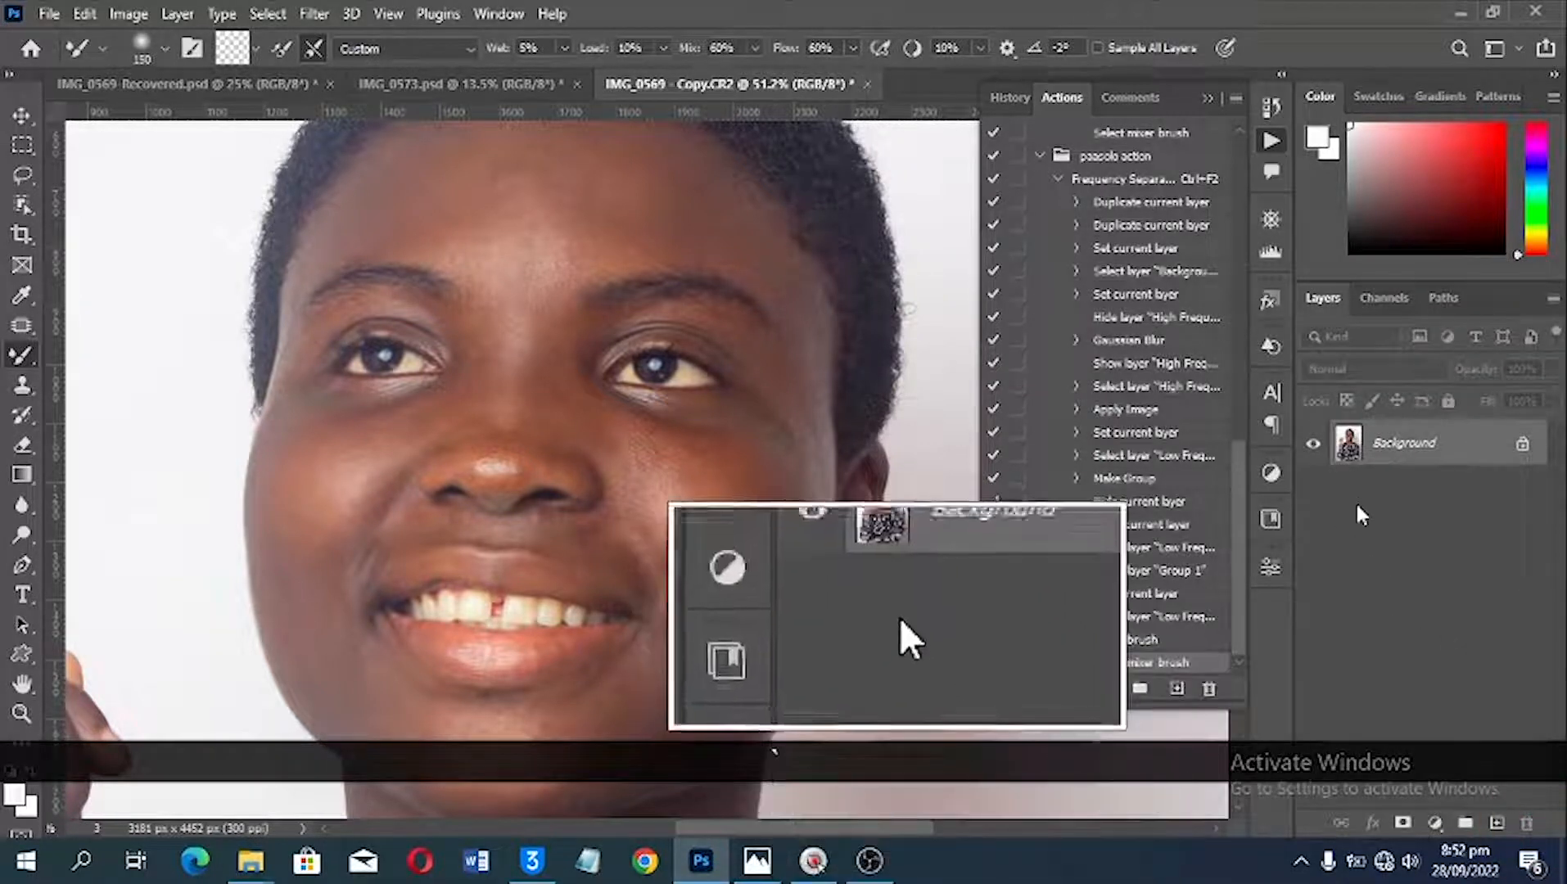
Step: Test the Frequency Separation action twice on the Background layer, deleting the generated group after each run
scroll(1100, 308, up, 2)
click(1099, 299)
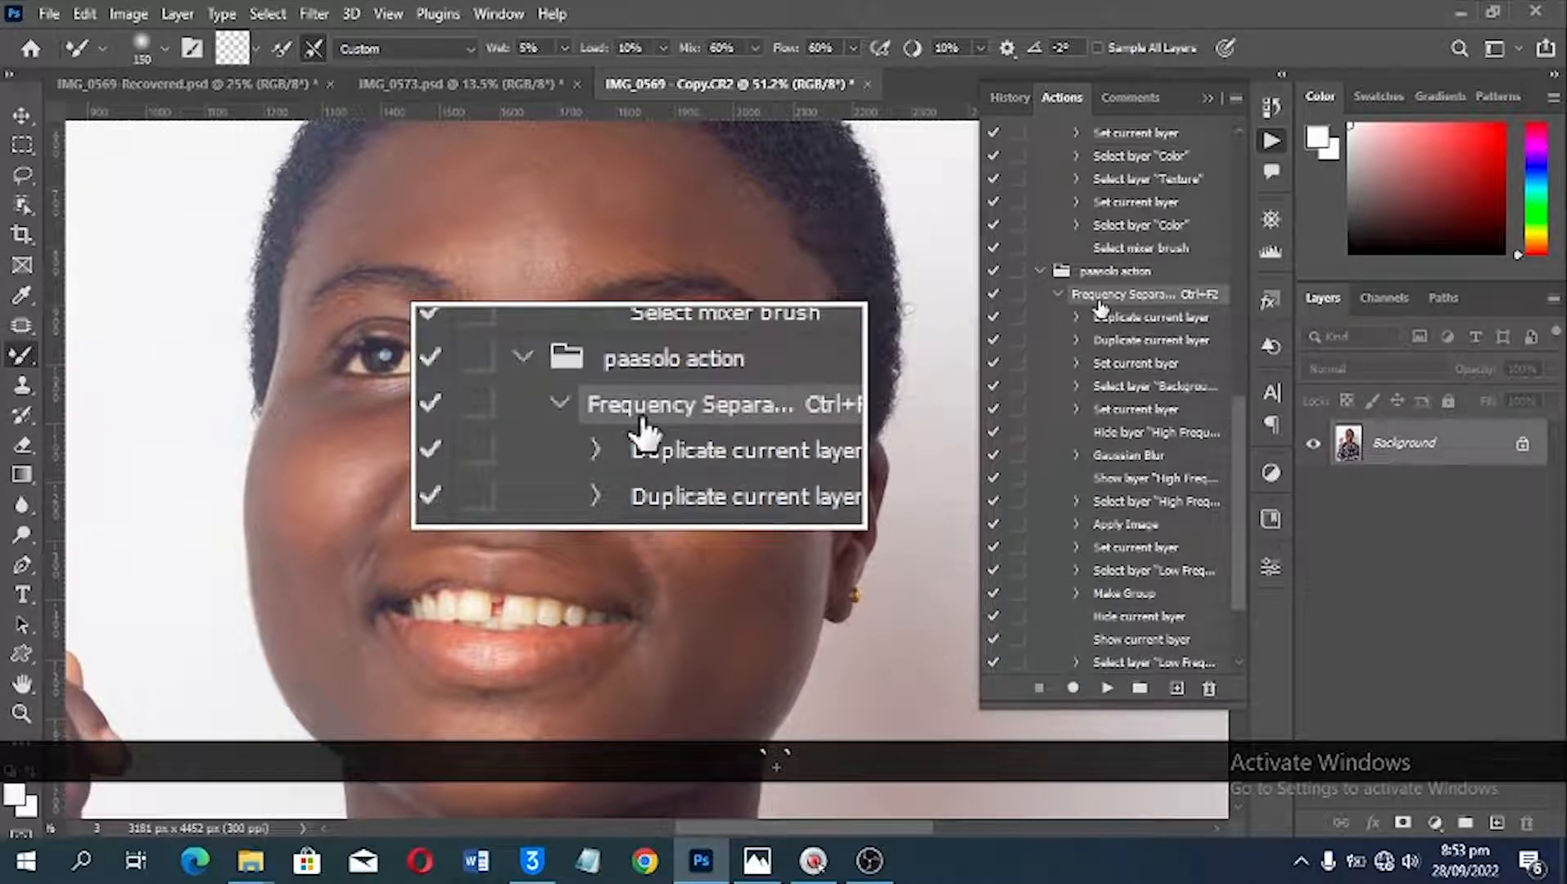
click(1106, 689)
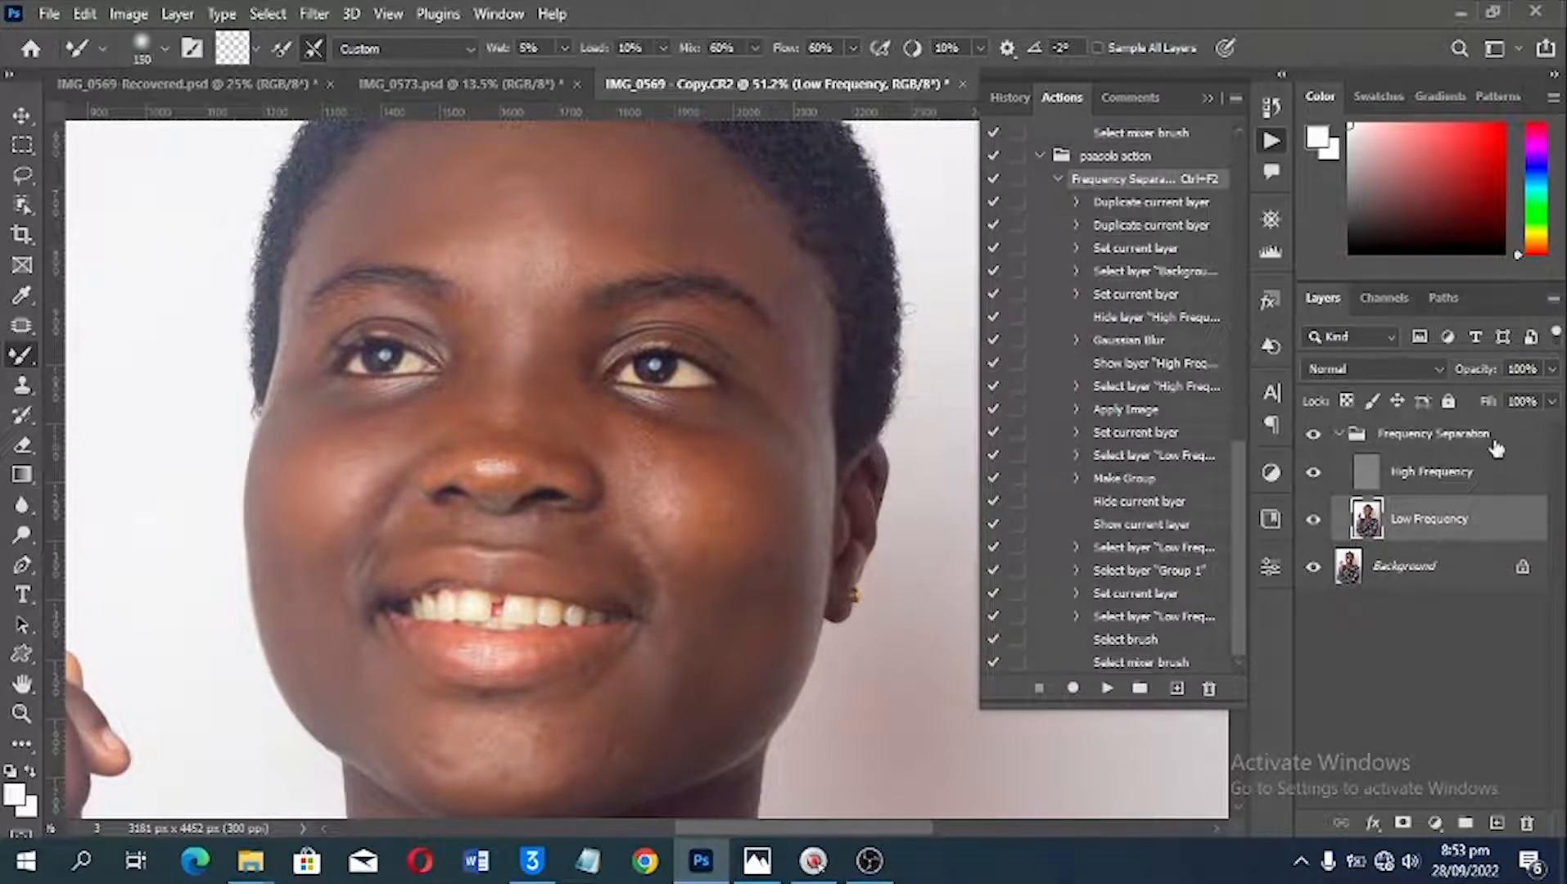
drag(1497, 444, 1528, 821)
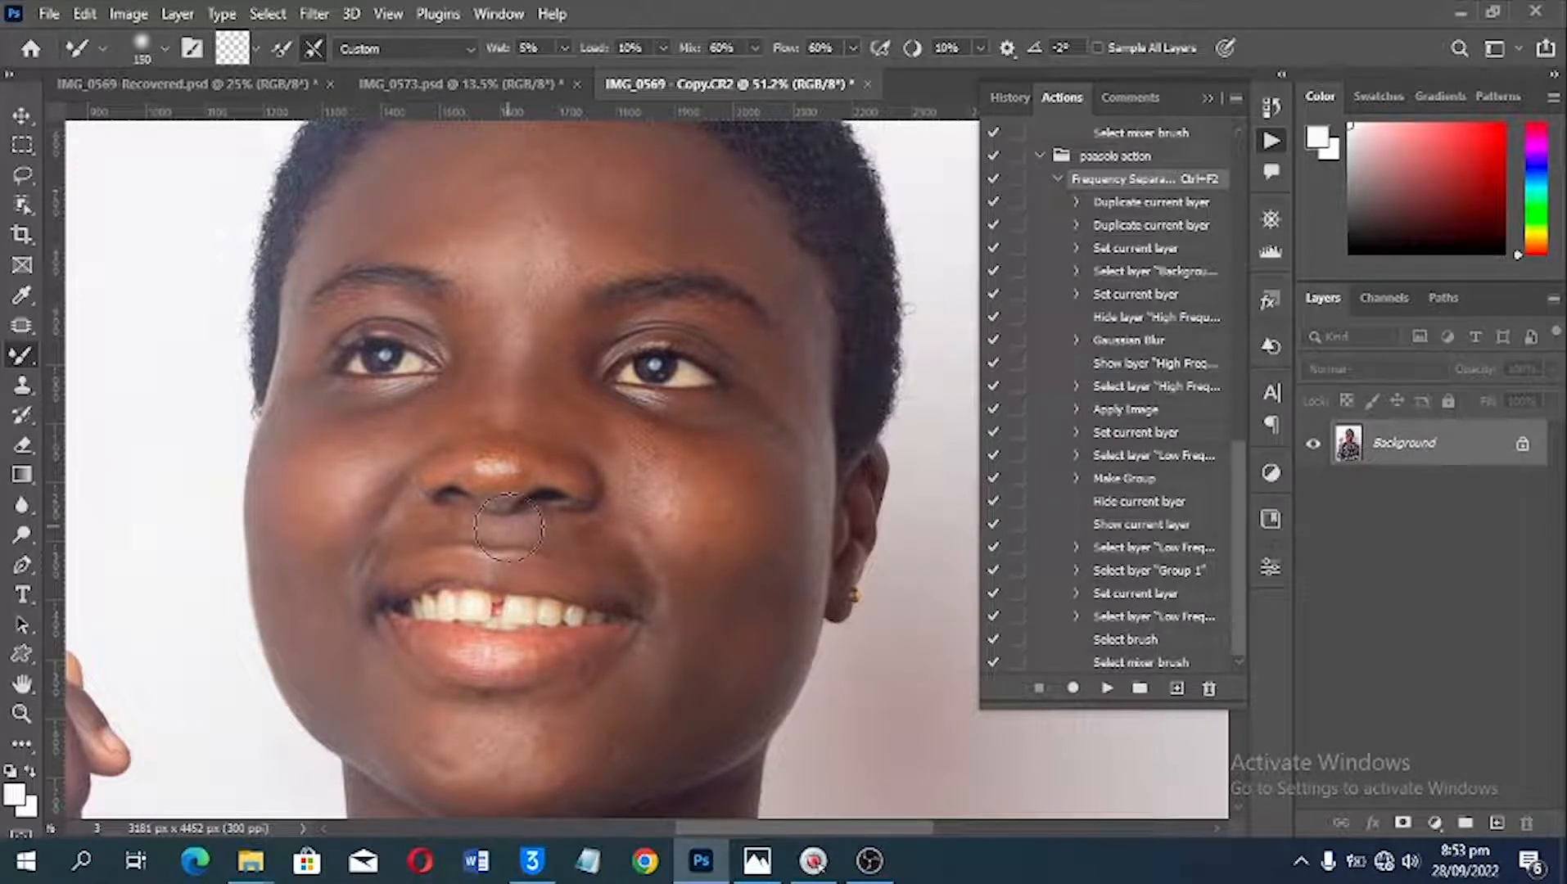
key(ctrl+F2)
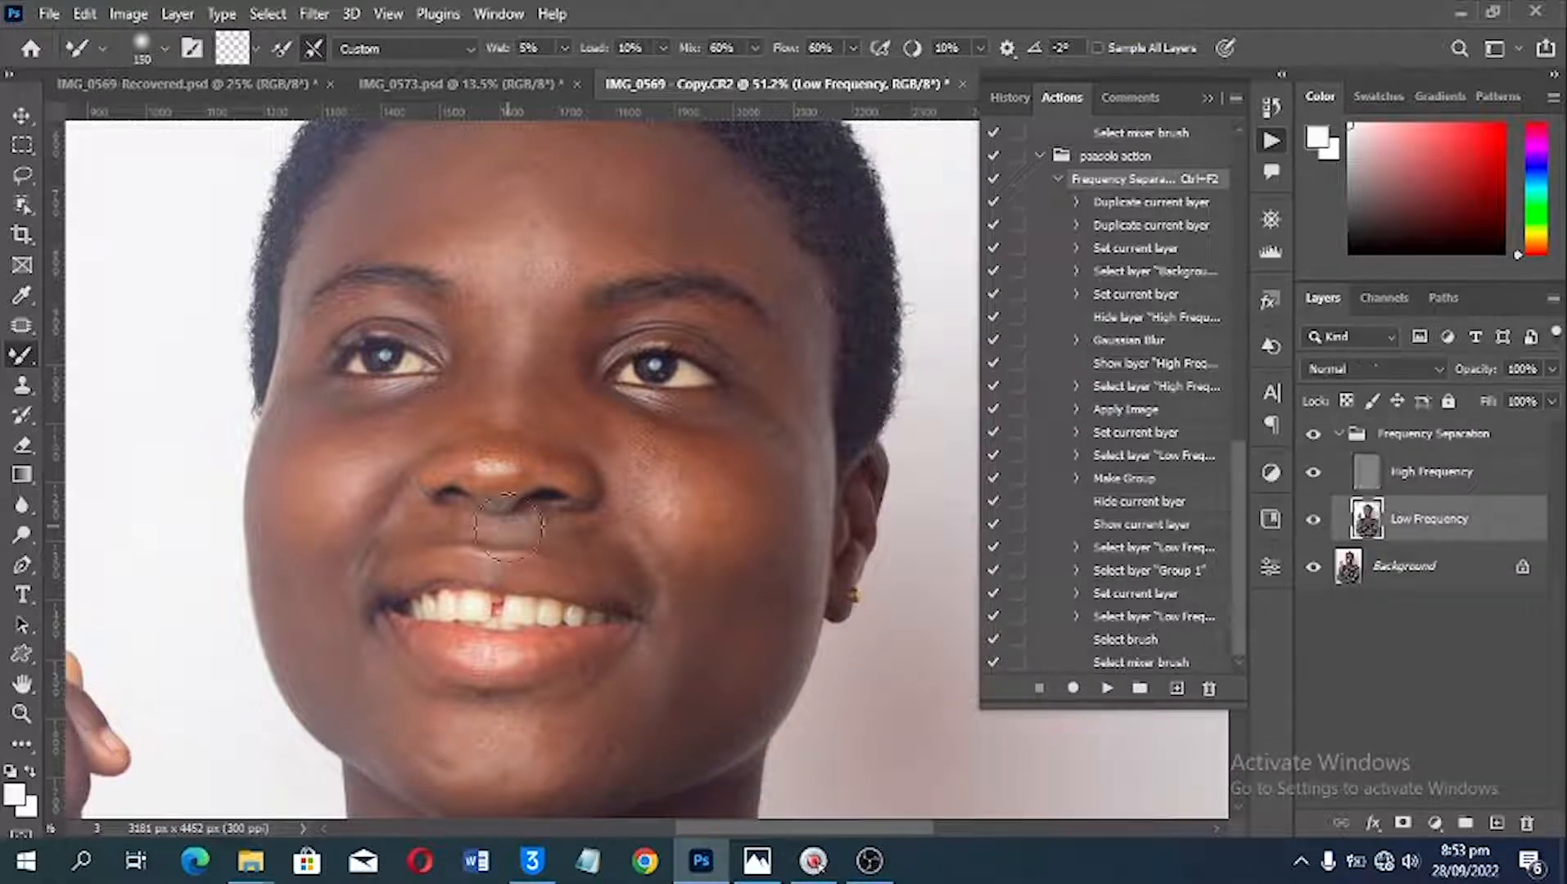
drag(1453, 441, 1528, 823)
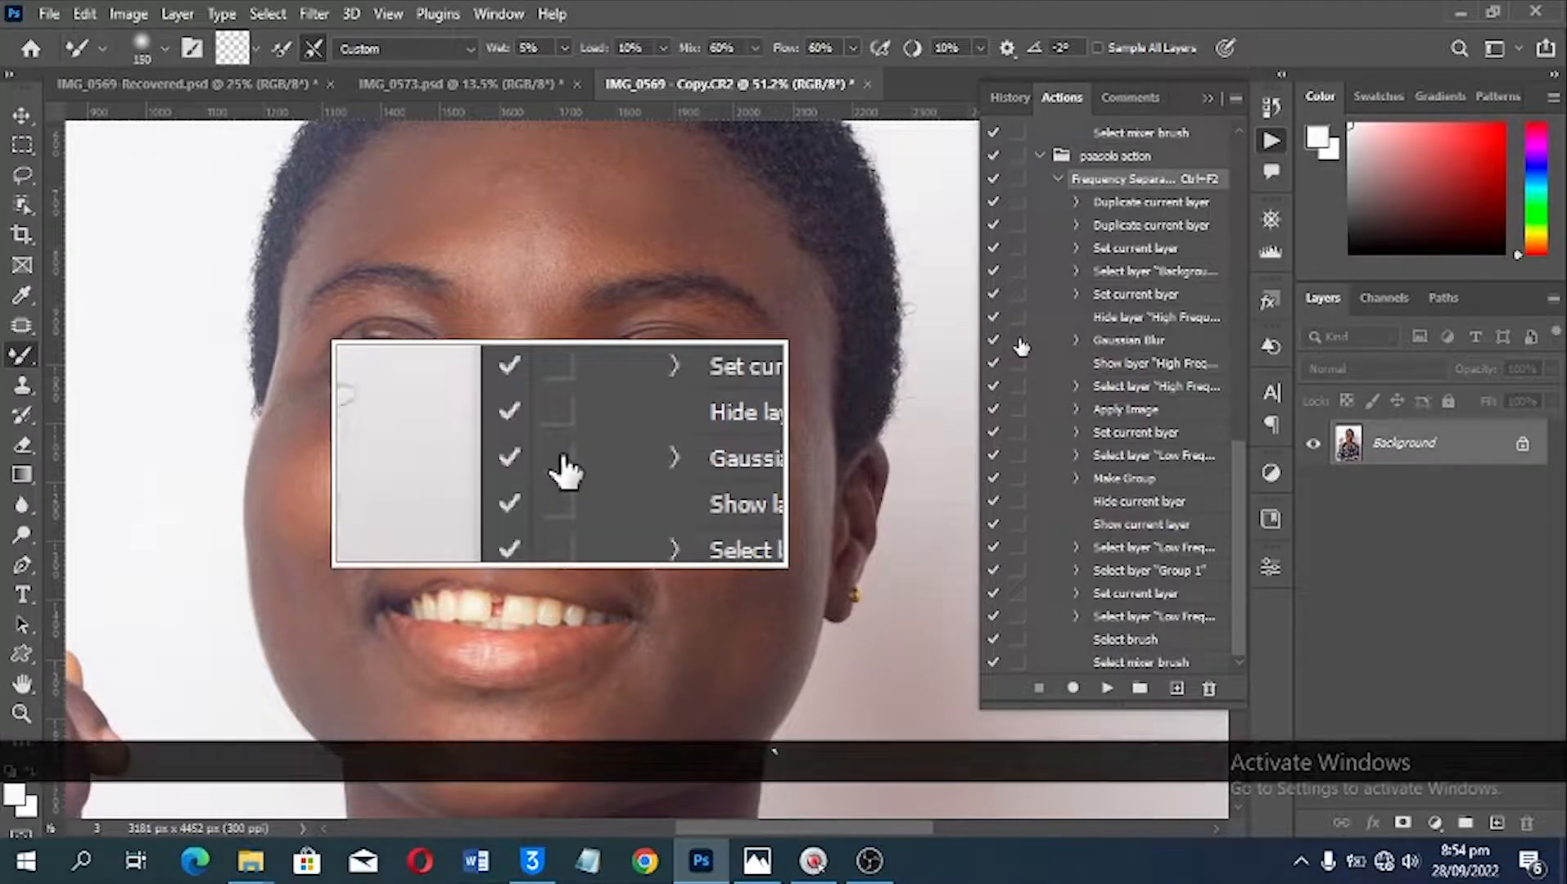
Step: Make the action's Gaussian Blur step show its dialog during playback, and run the action with a radius of 4 pixels
click(1017, 339)
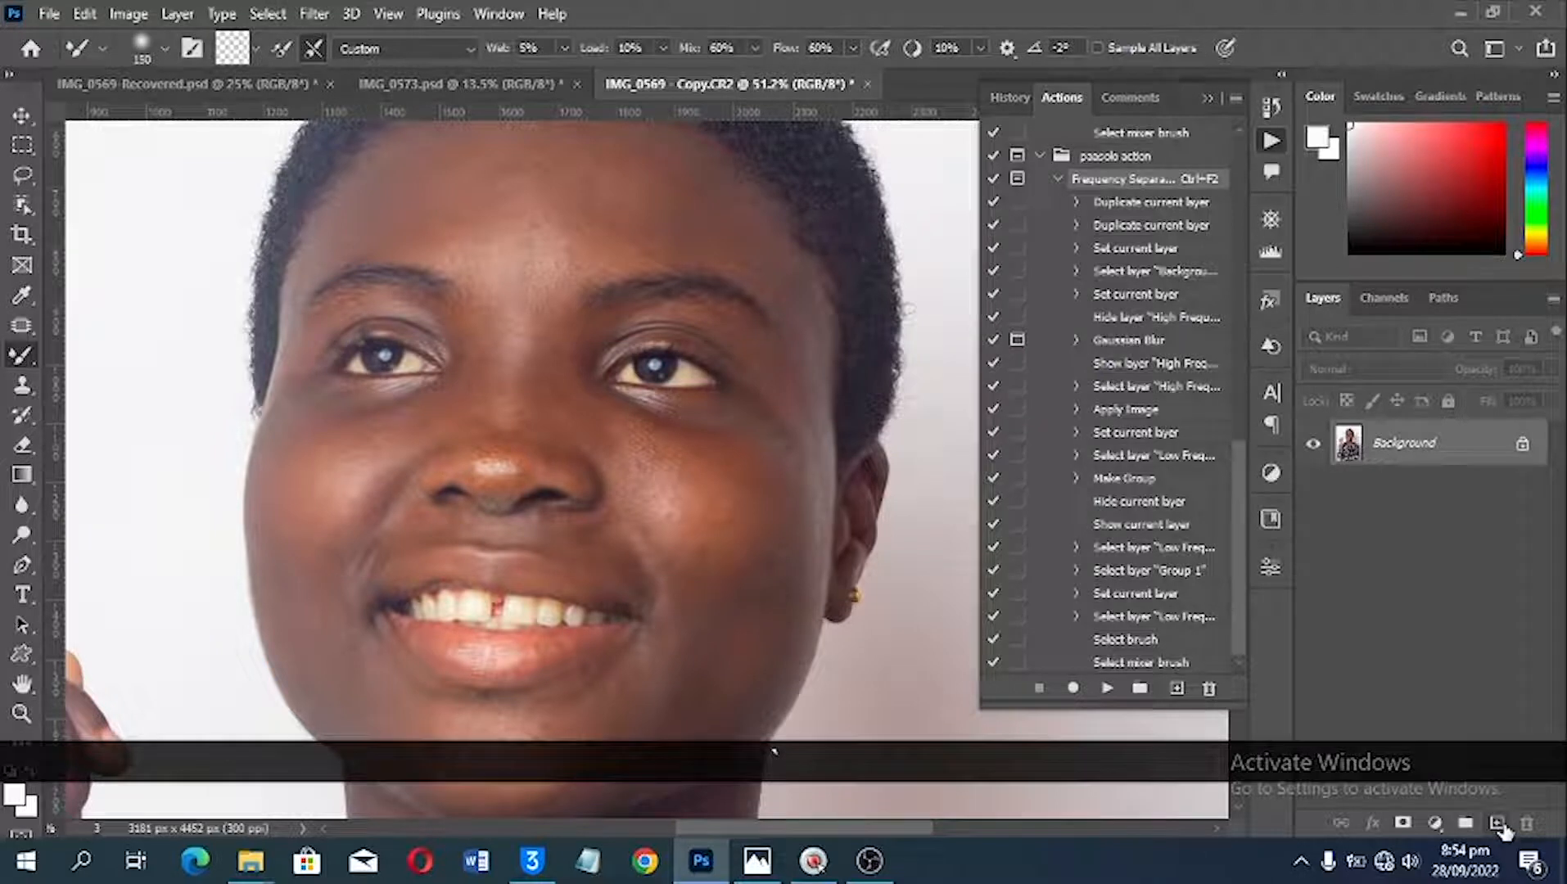
key(ctrl+F2)
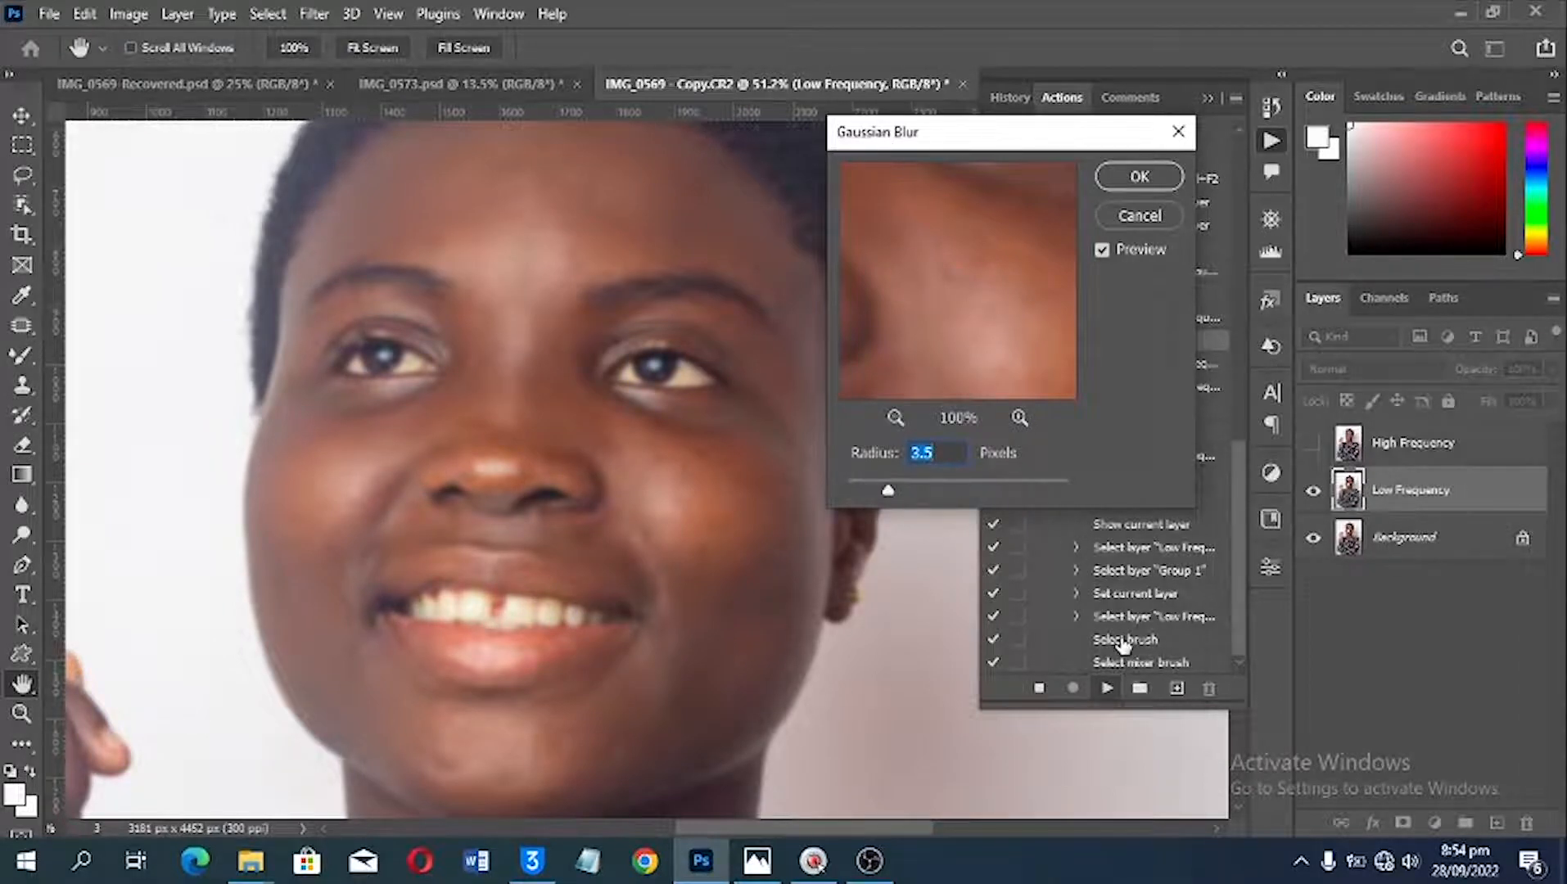
text(4)
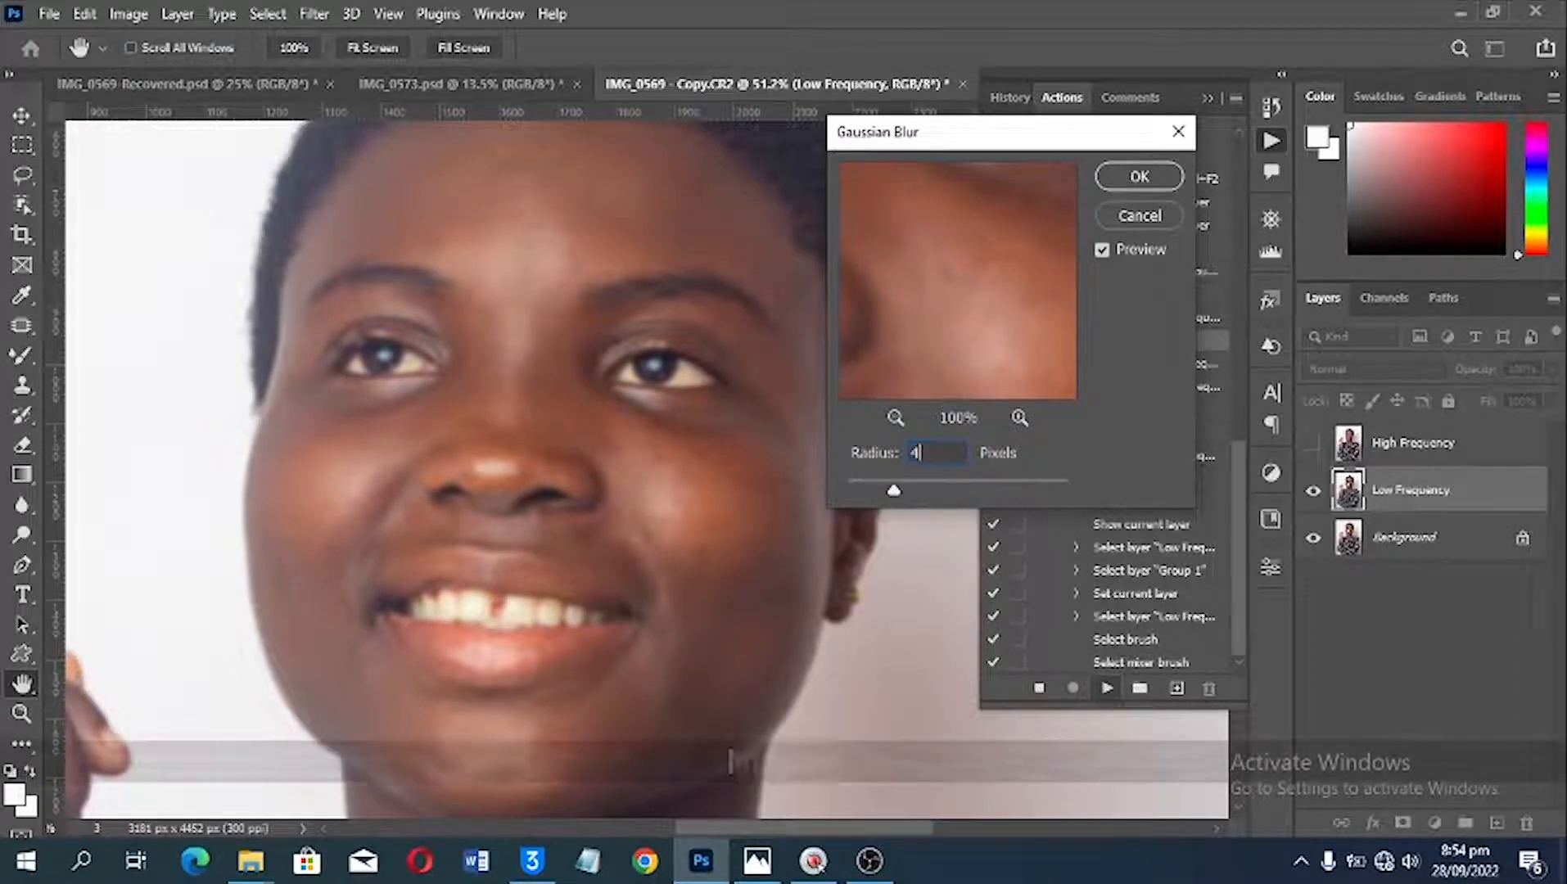
click(1163, 182)
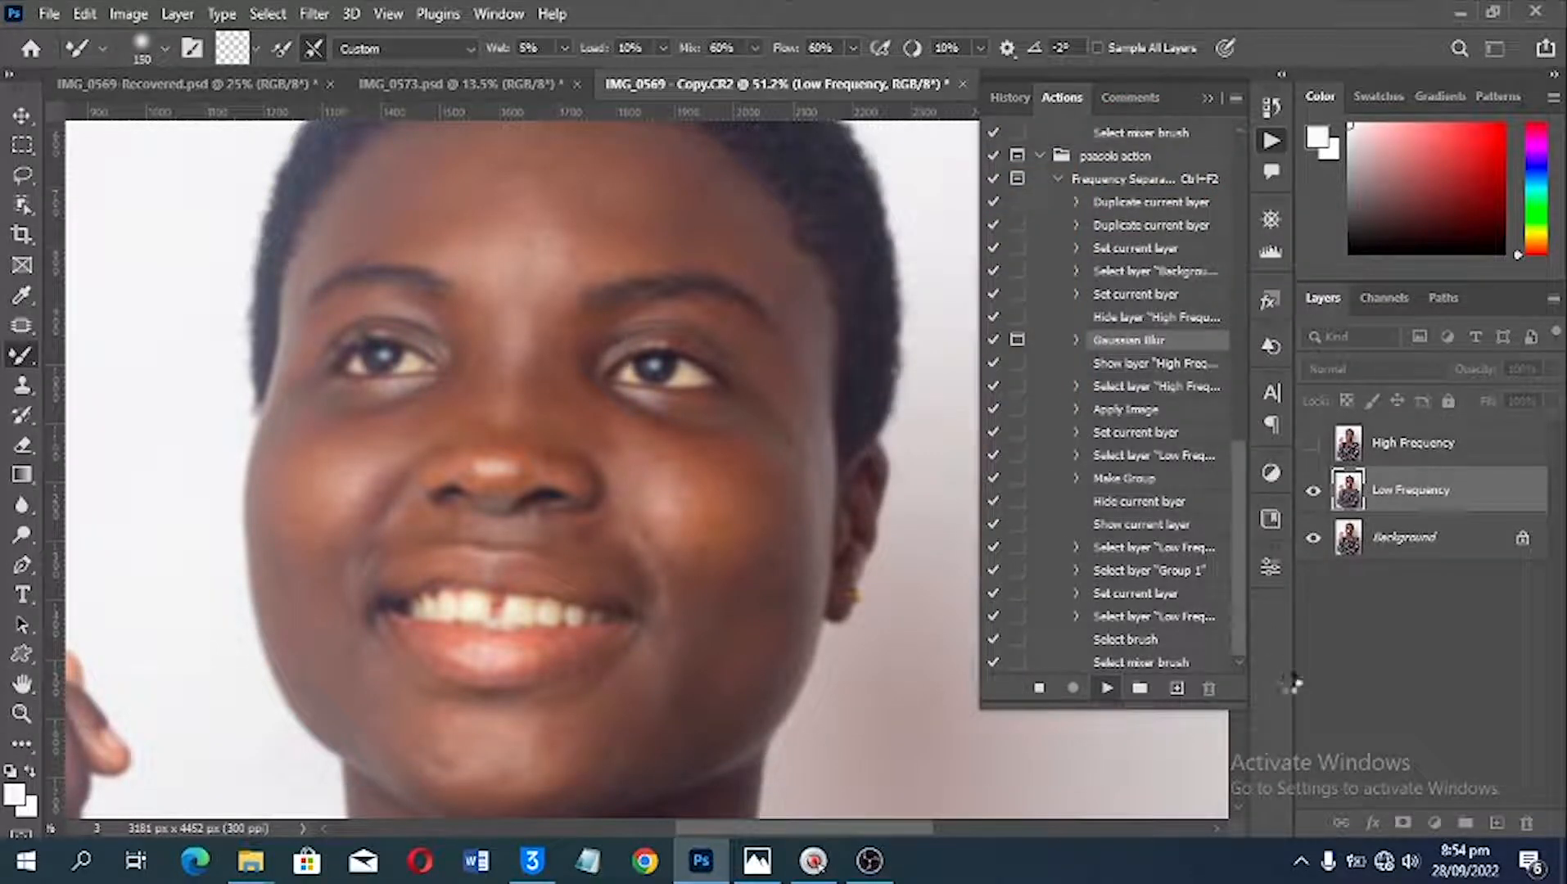
Step: Delete the generated Frequency Separation group and switch the actions list to Button Mode
drag(1419, 436, 1524, 822)
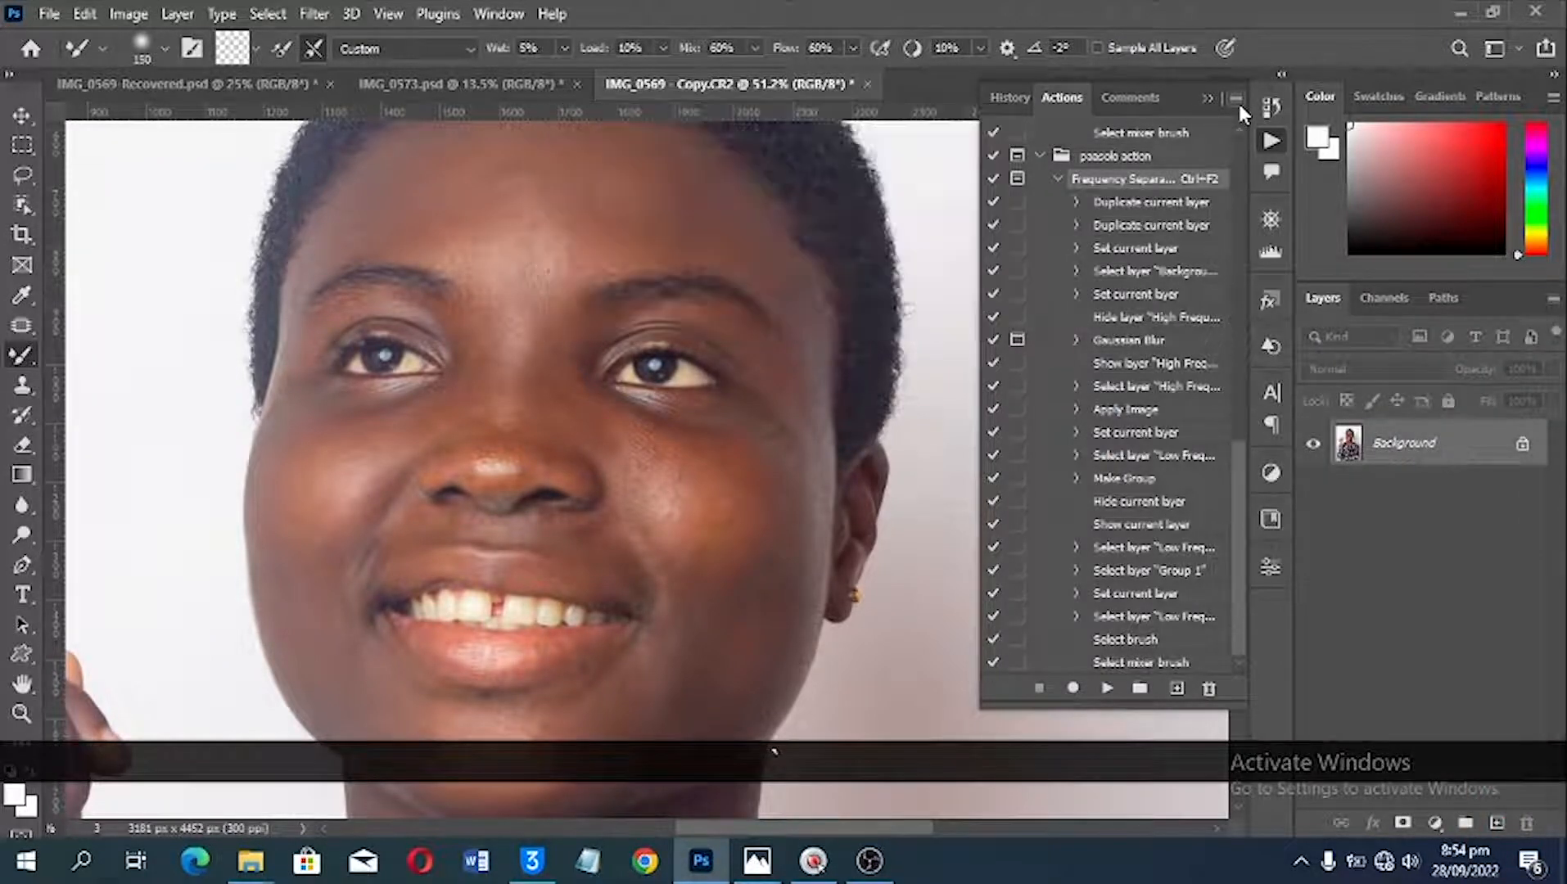
click(1237, 102)
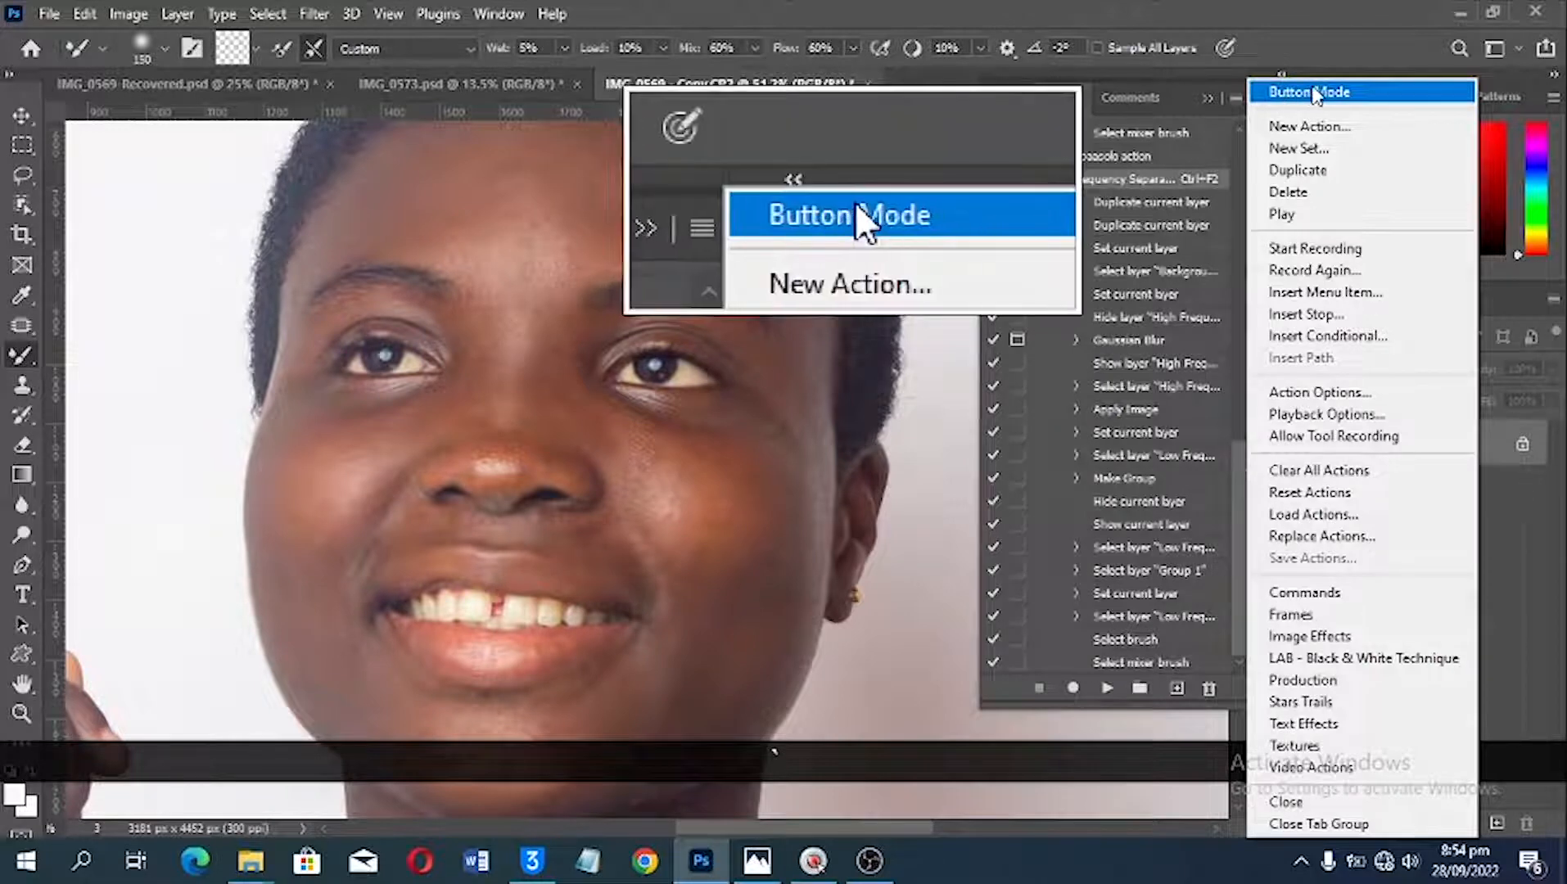
click(1332, 102)
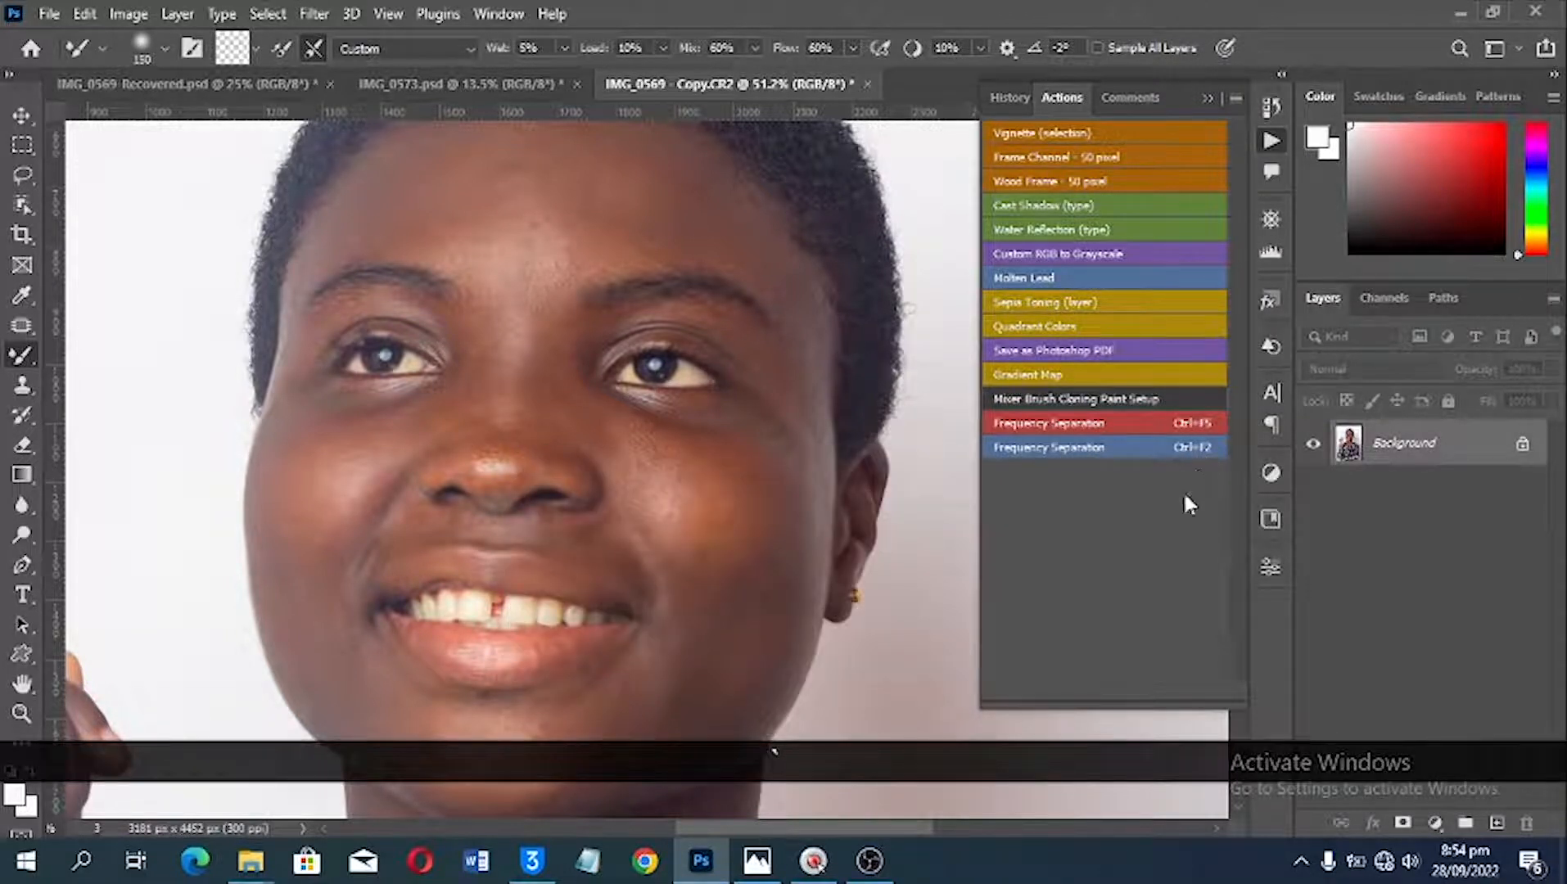
Step: Run the new Frequency Separation action on the Background layer with a Gaussian Blur radius of 4.1 pixels
click(1112, 450)
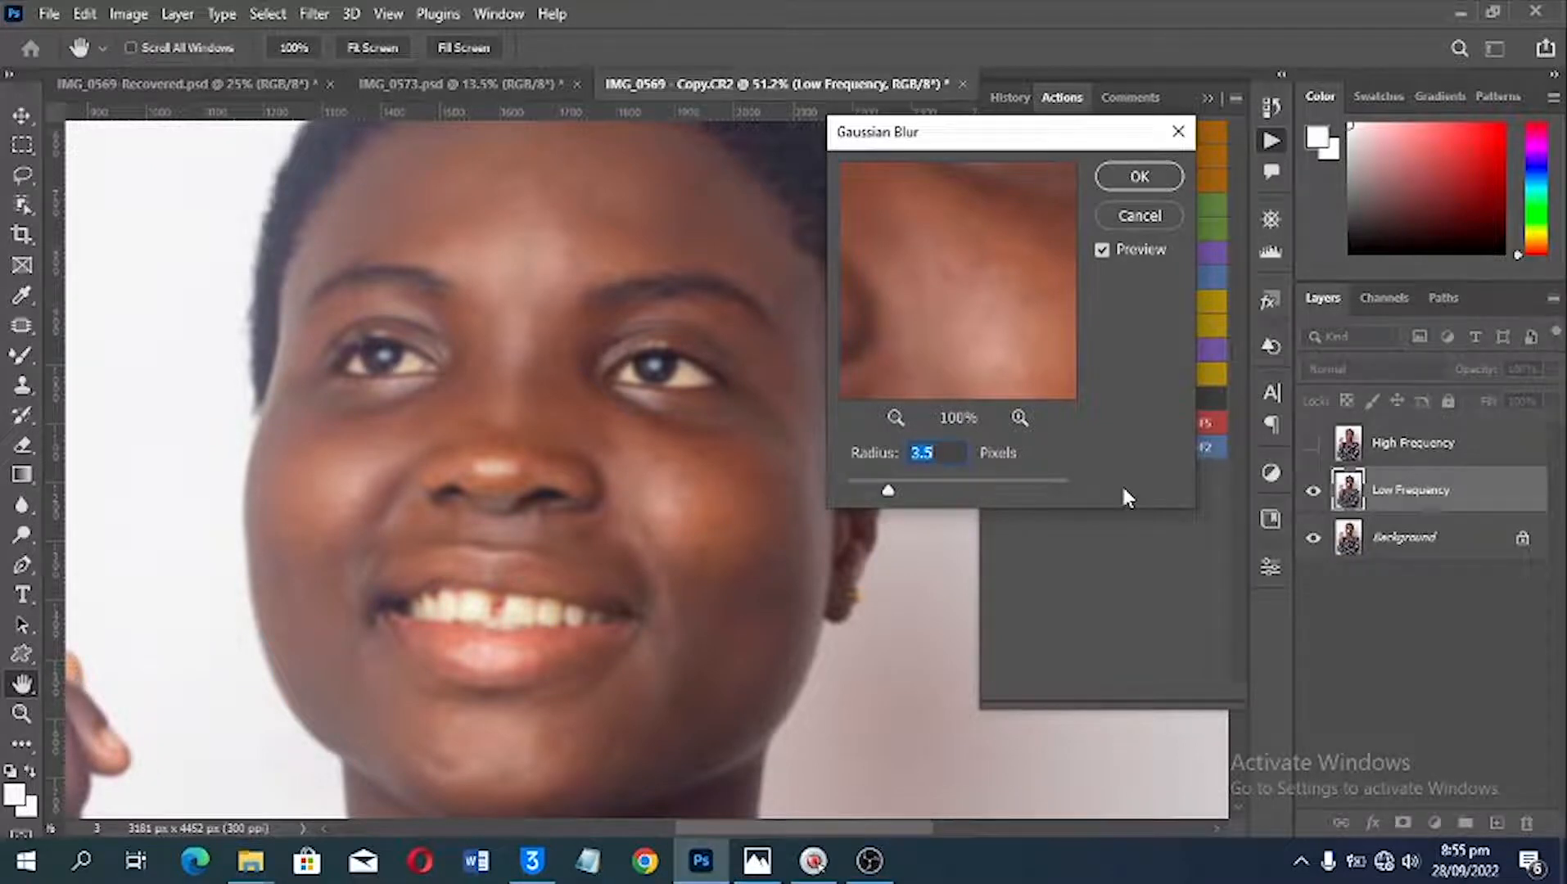
text(4.1)
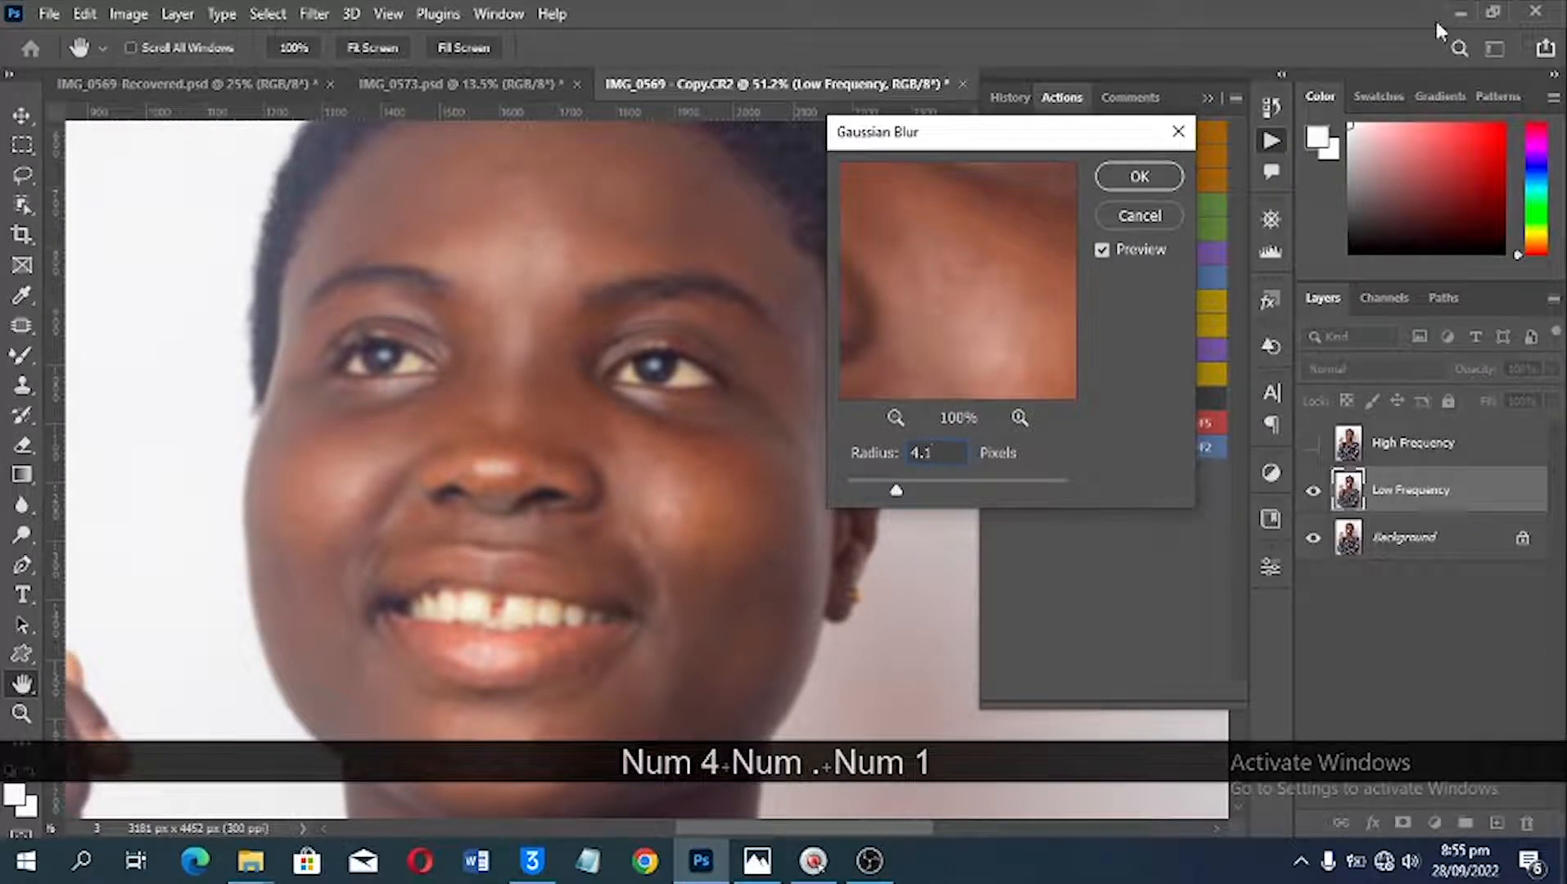
click(1121, 173)
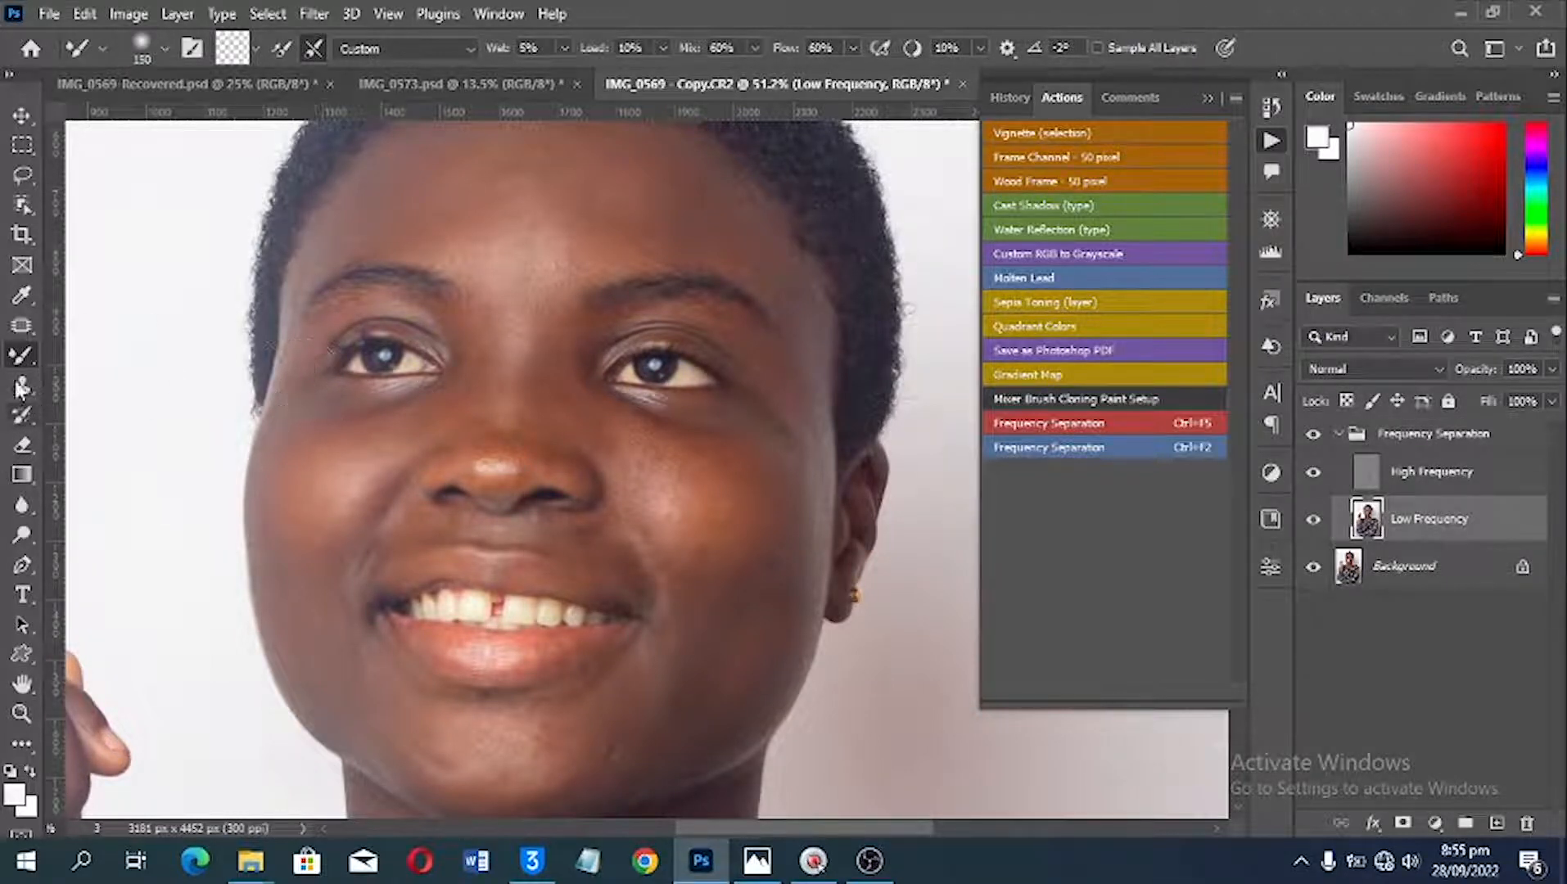
Step: Smooth the skin tones across the centre of the forehead on the Low Frequency layer with the Mixer Brush
key(space)
drag(566, 251, 611, 381)
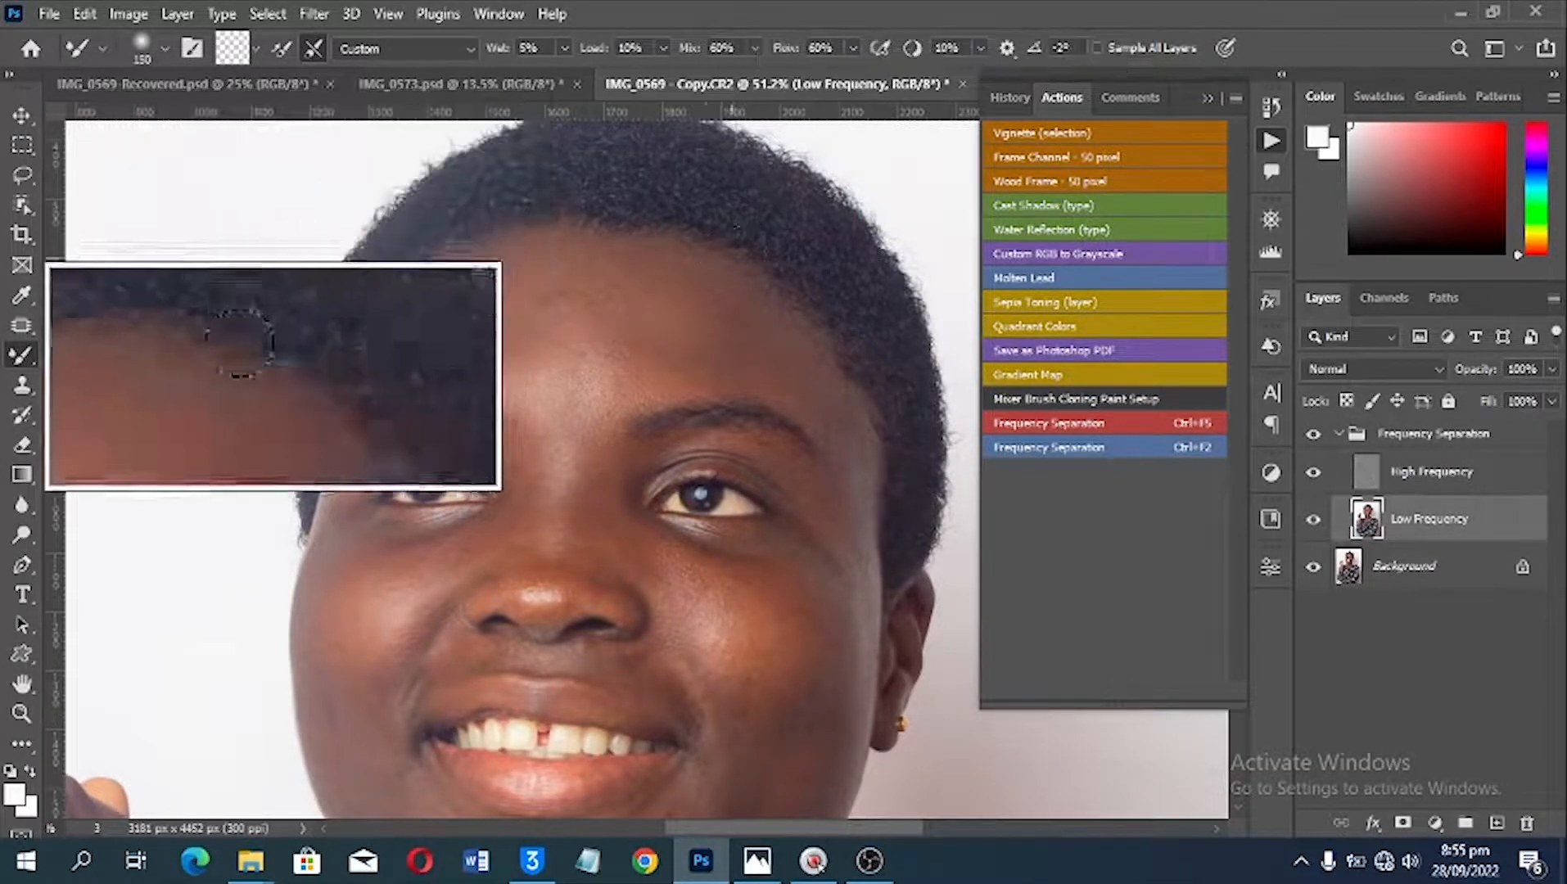
scroll(615, 365, up, 6)
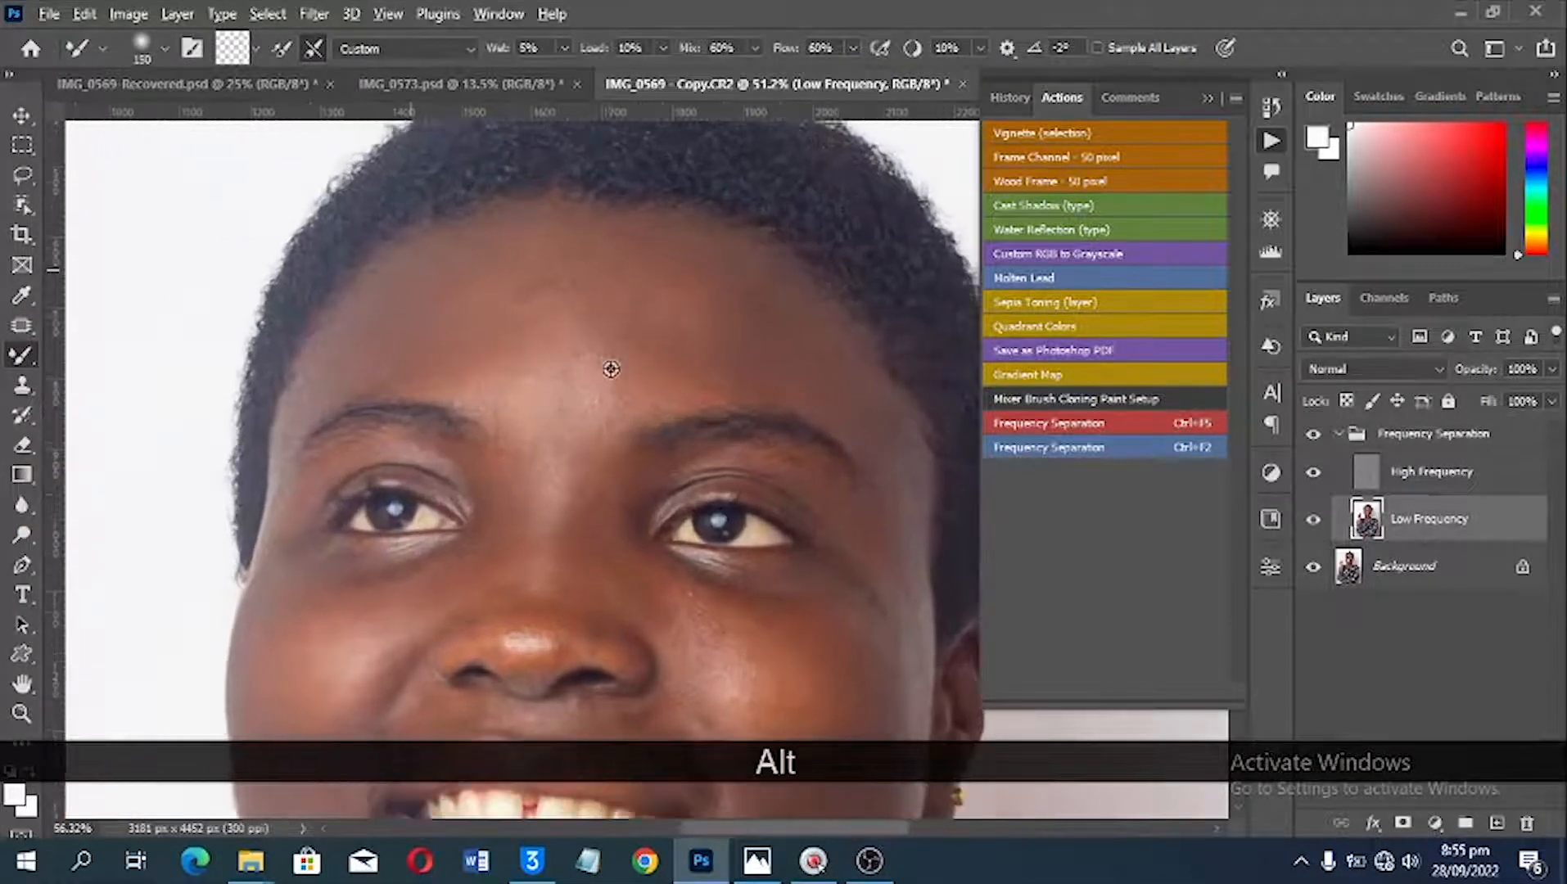
scroll(612, 368, up, 1)
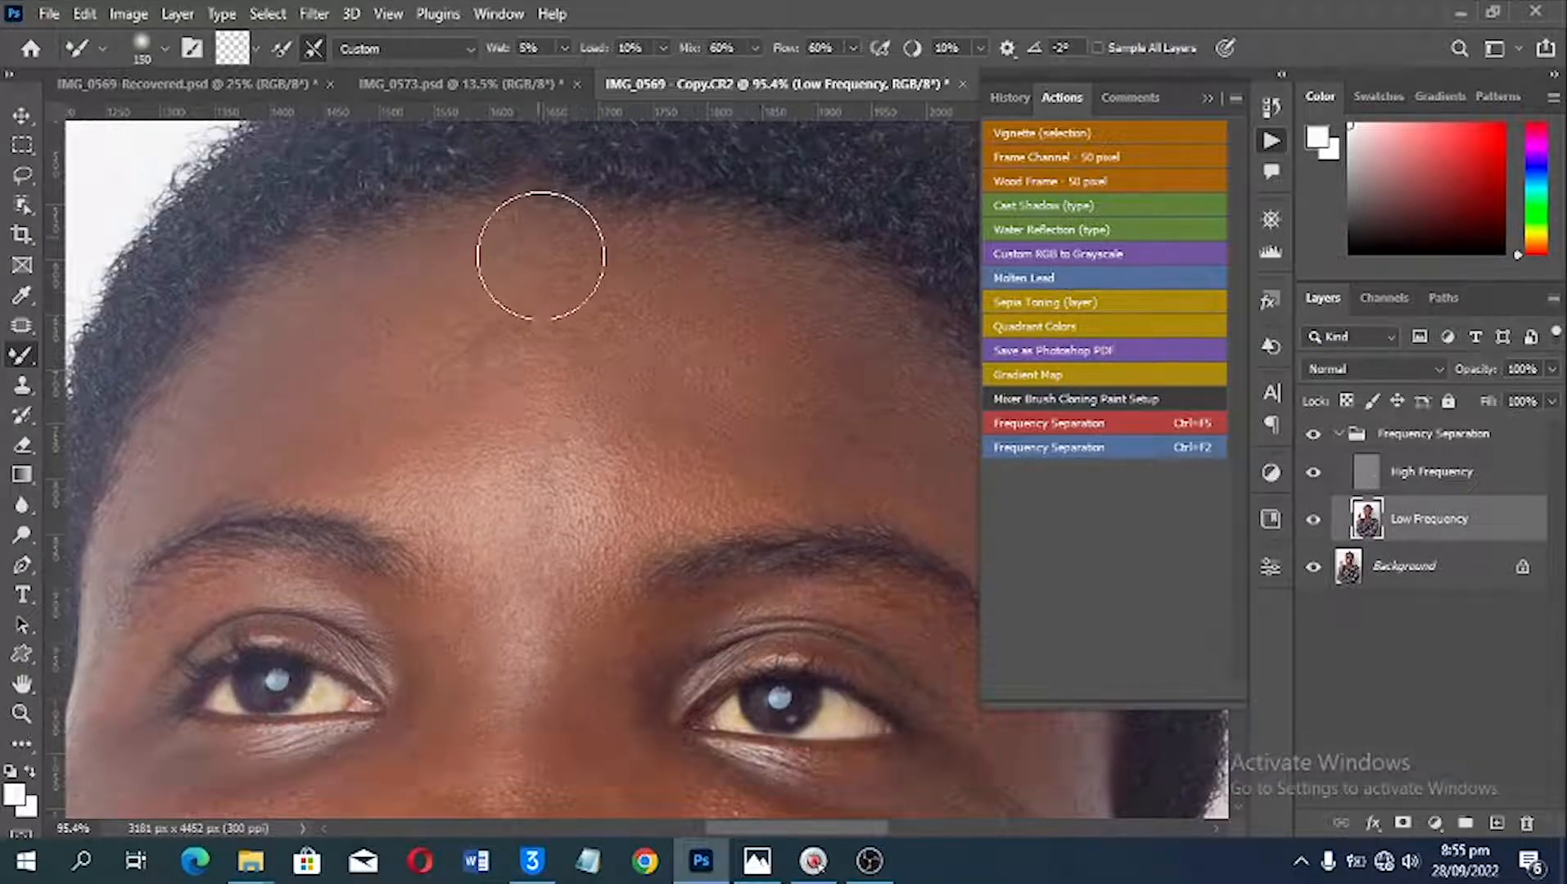
scroll(553, 289, down, 2)
scroll(569, 317, down, 1)
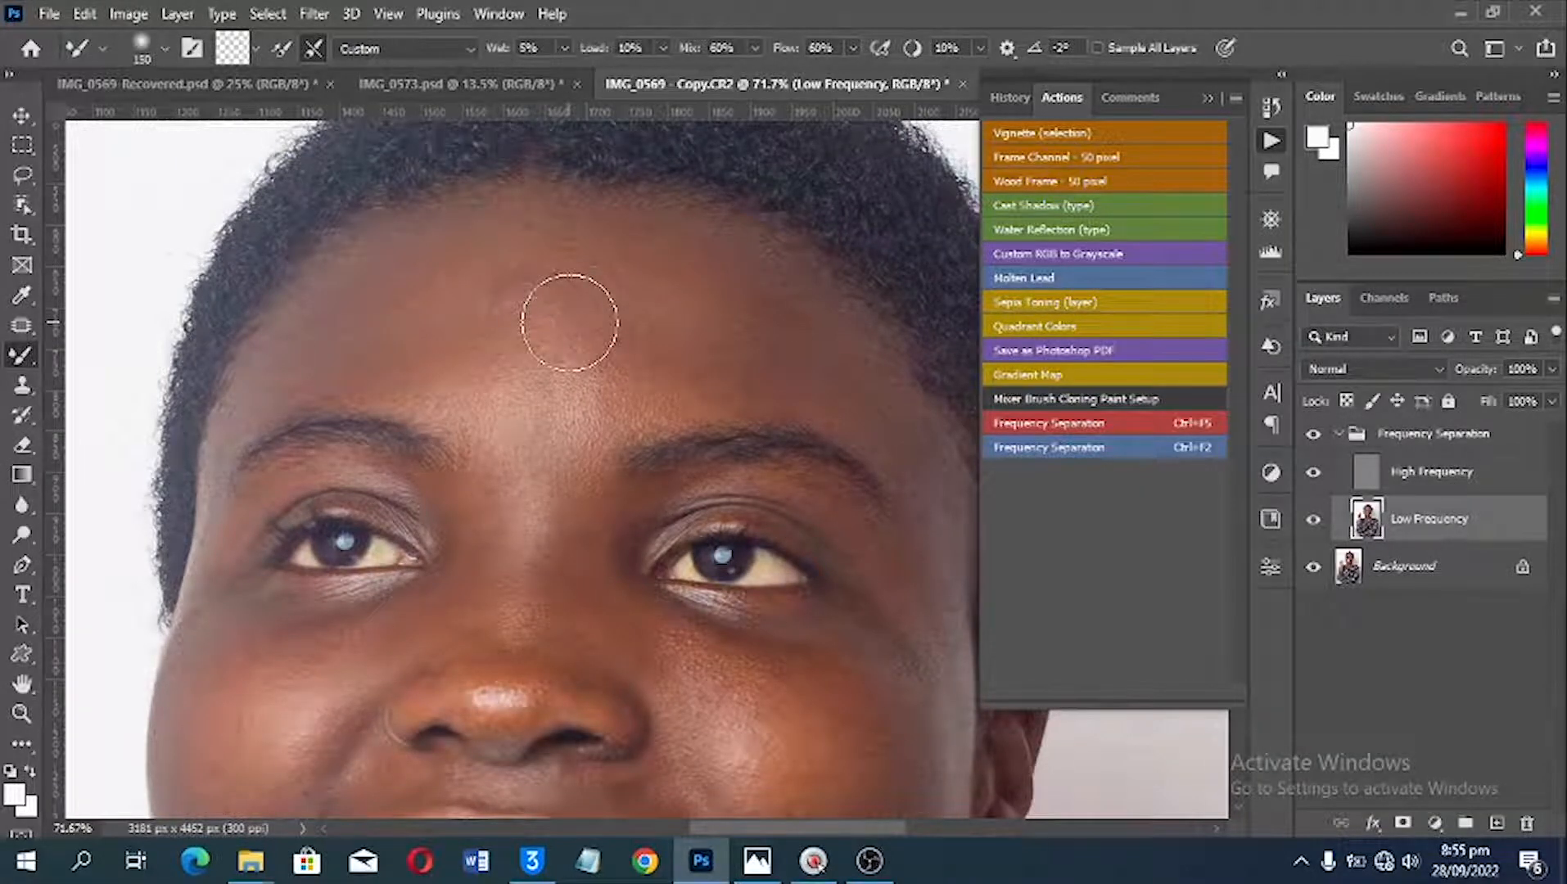
mouse_move(560, 348)
mouse_down()
mouse_move(629, 358)
mouse_move(648, 326)
mouse_move(619, 333)
mouse_move(668, 328)
mouse_move(574, 330)
mouse_move(609, 325)
mouse_move(582, 320)
mouse_move(609, 288)
mouse_move(596, 272)
mouse_move(535, 299)
mouse_move(480, 293)
mouse_move(599, 246)
mouse_move(618, 256)
mouse_move(583, 280)
mouse_move(609, 346)
mouse_move(589, 354)
mouse_move(634, 375)
mouse_move(705, 354)
mouse_up()
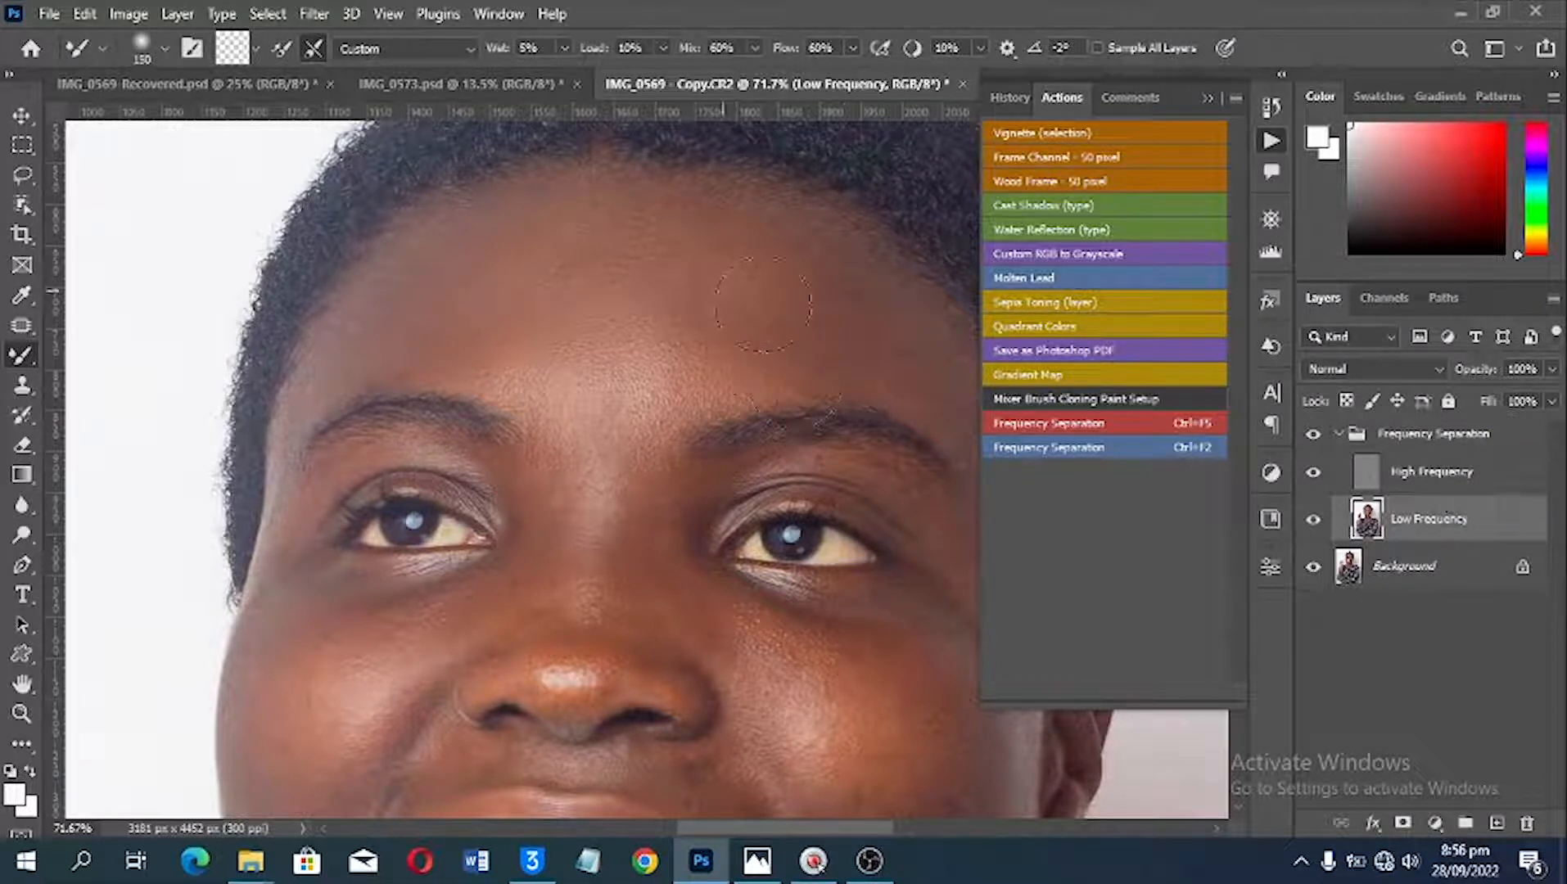
drag(749, 291, 638, 260)
mouse_move(514, 285)
mouse_down()
mouse_move(435, 288)
mouse_move(428, 316)
mouse_move(530, 319)
mouse_move(568, 357)
mouse_up()
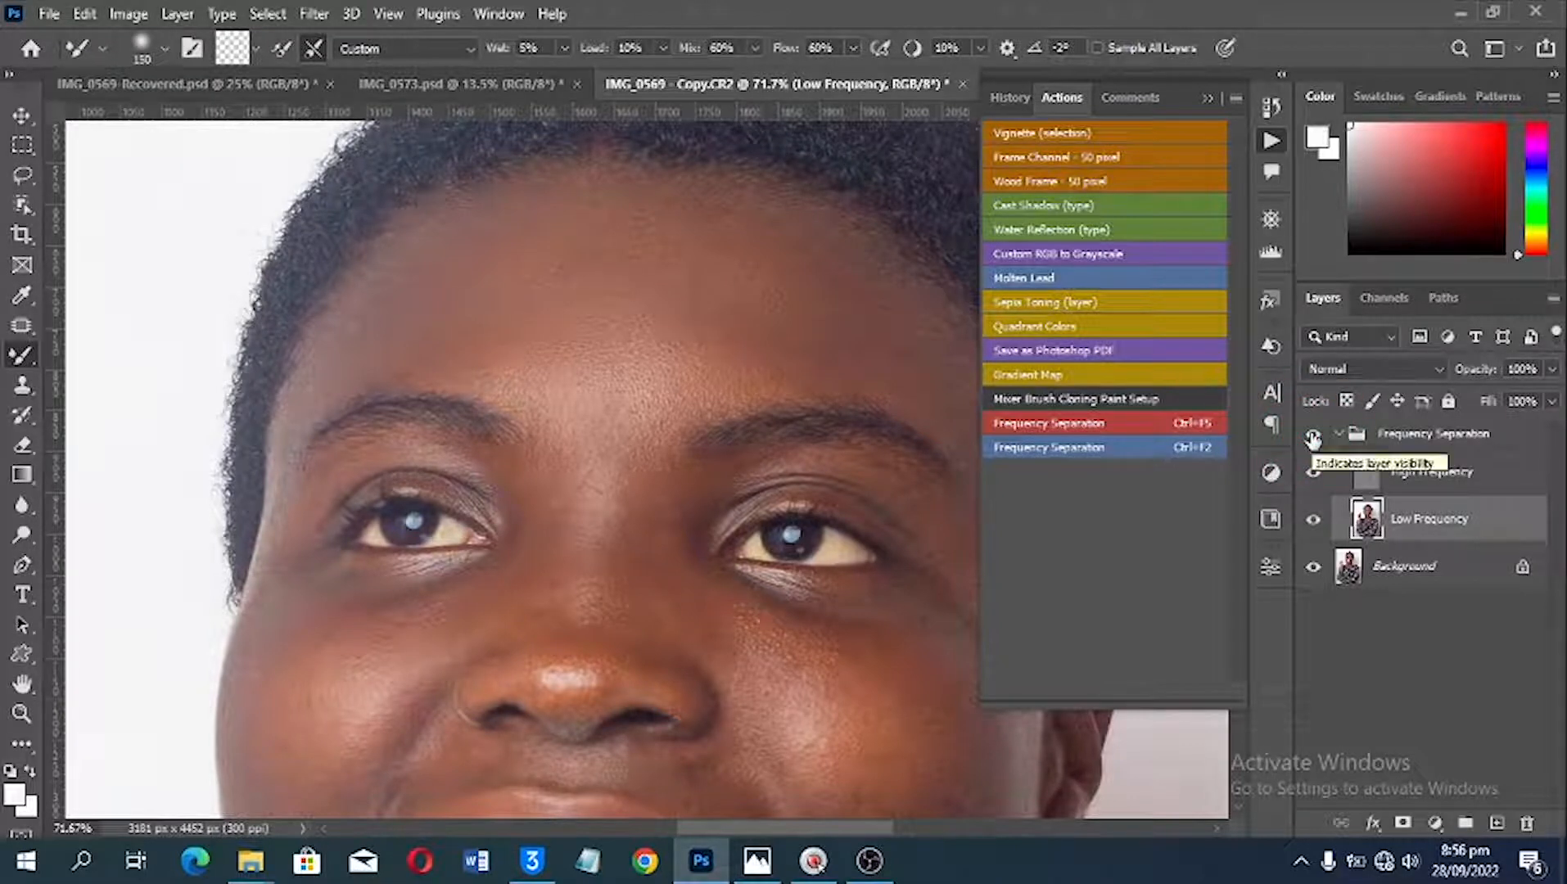
Step: Blend the skin above the eyebrow and down the temple on the image's right side with the Mixer Brush
key(space)
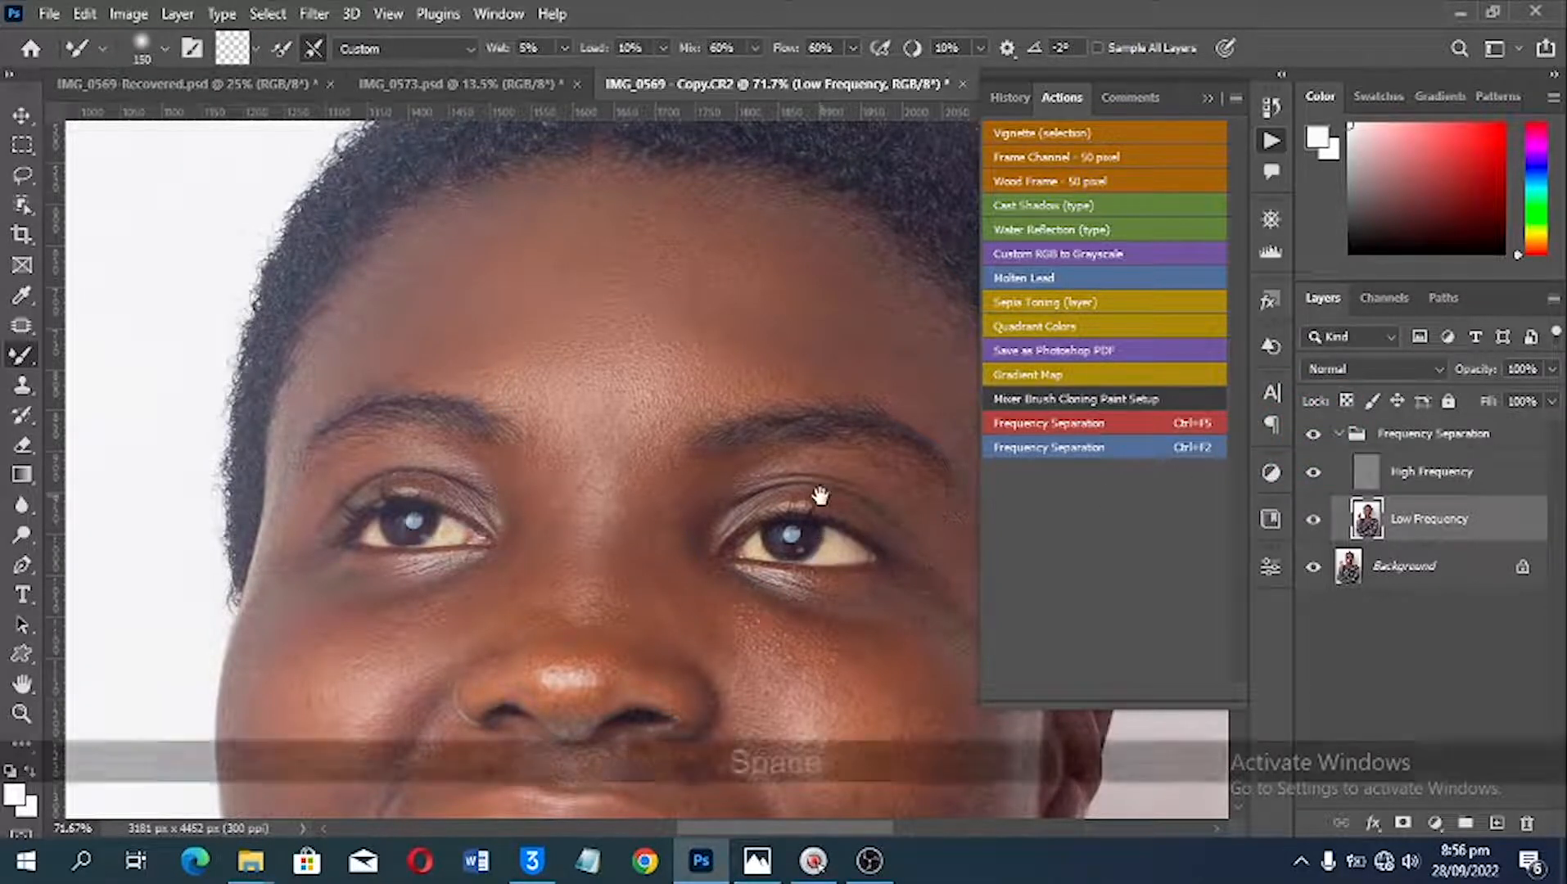
drag(811, 437, 730, 430)
drag(655, 318, 730, 323)
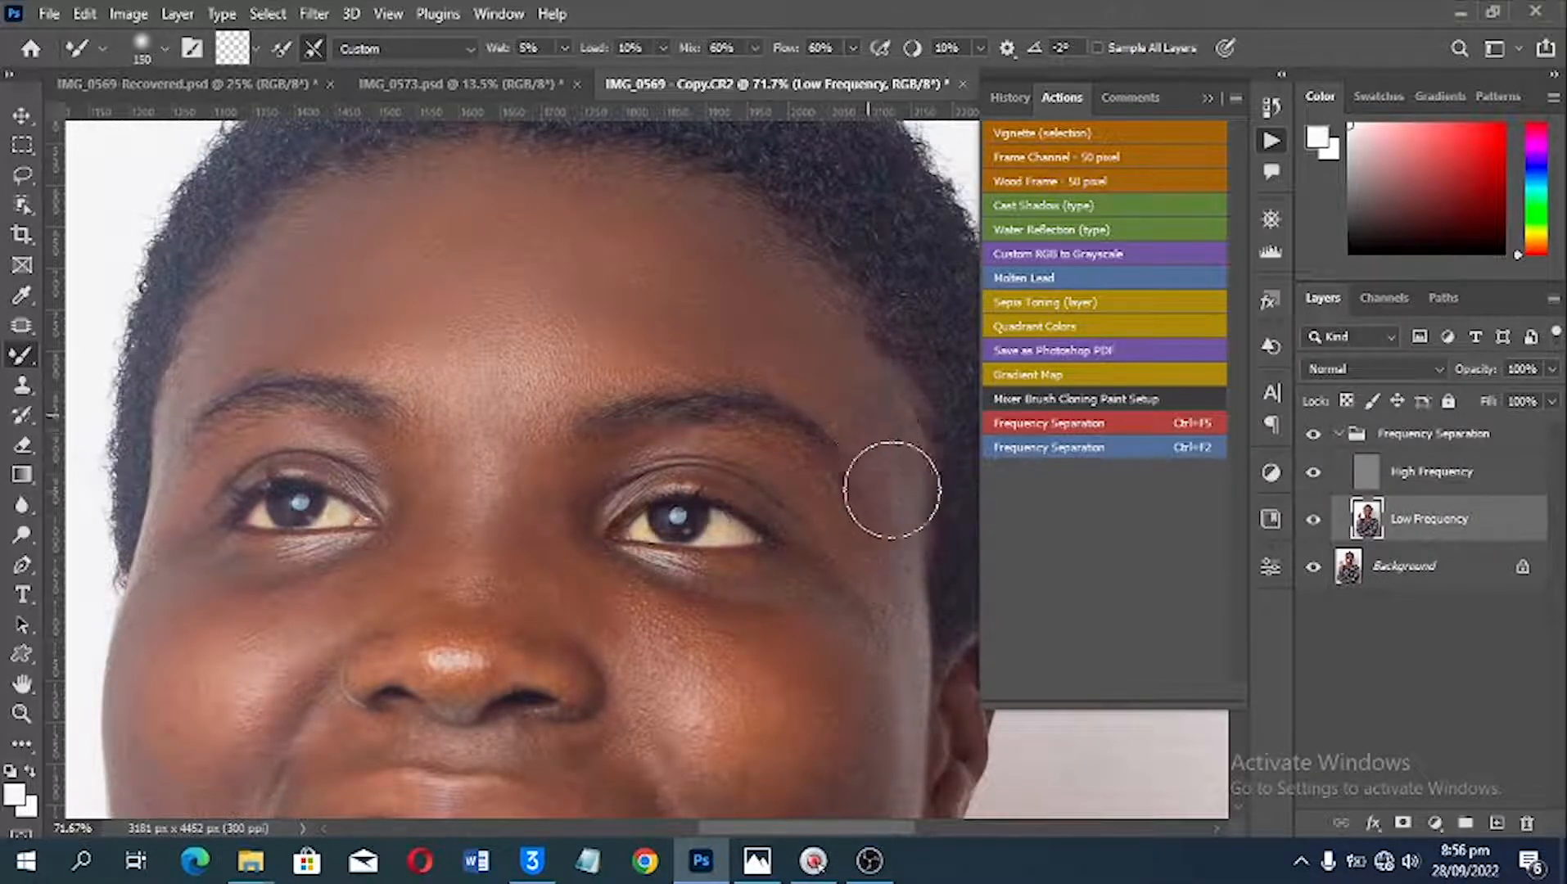
mouse_move(888, 483)
mouse_down()
mouse_move(807, 351)
mouse_move(902, 478)
mouse_move(920, 531)
mouse_up()
Step: Reduce the Mixer Brush size to 100 for the area around the nose bridge
scroll(916, 548, down, 1)
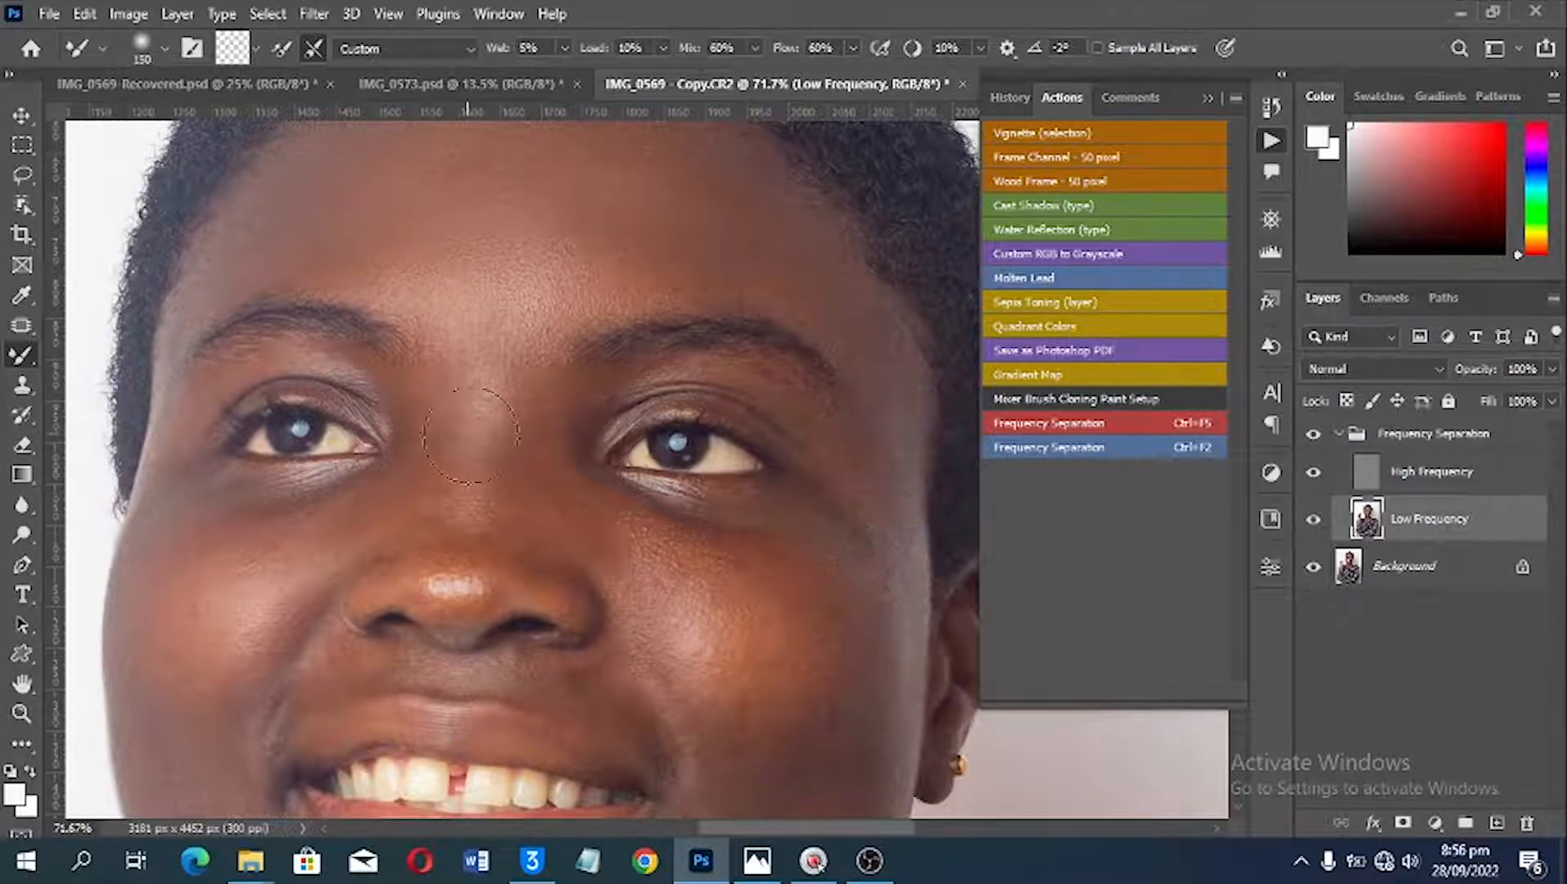
key(bracketleft)
key(bracketleft)
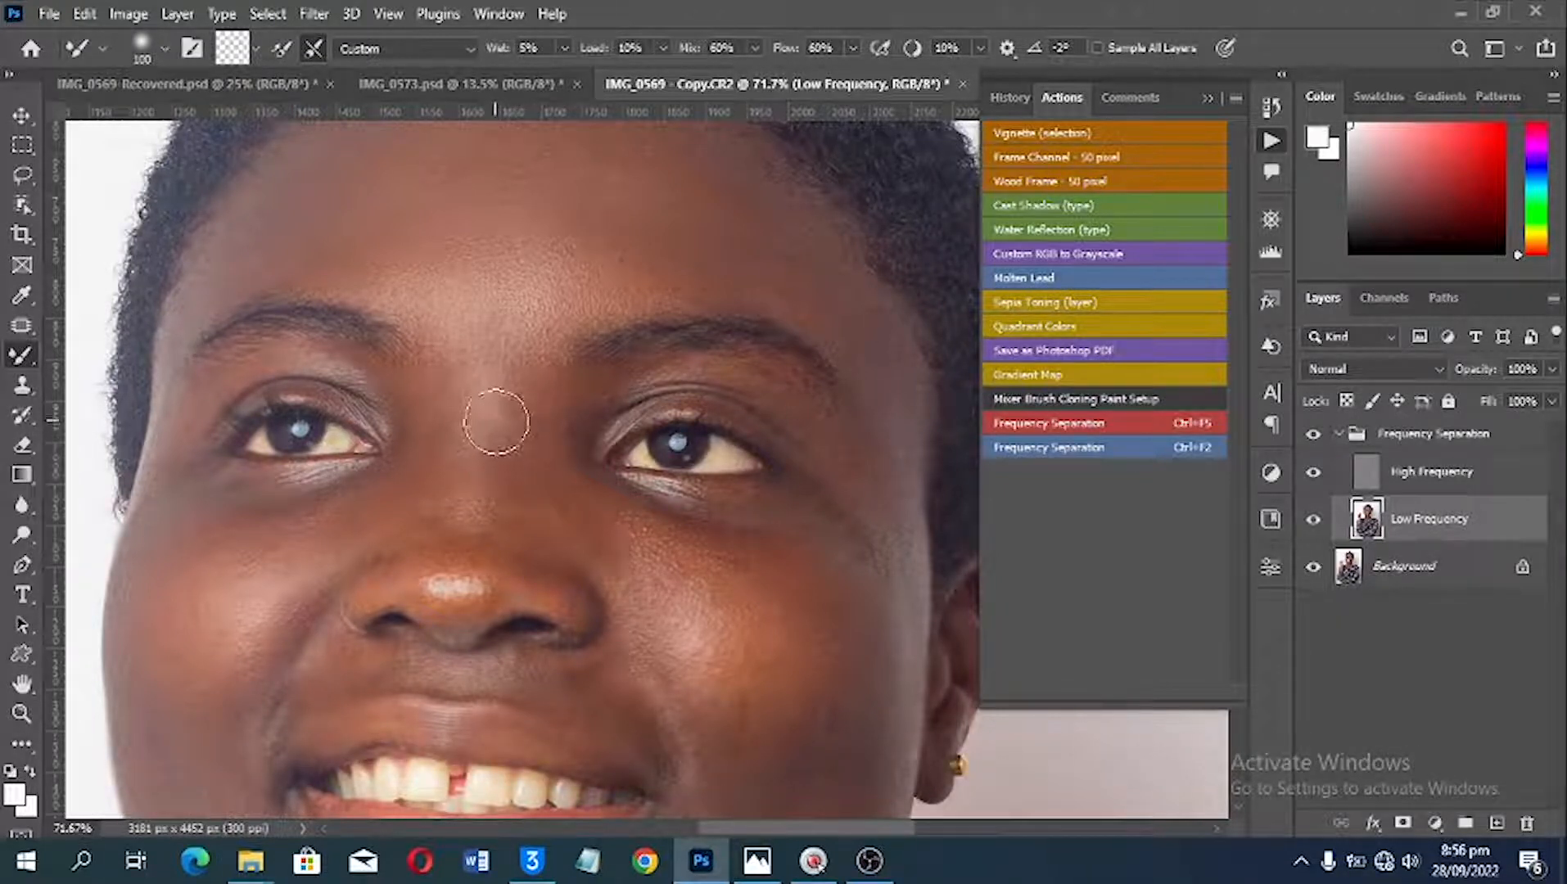
mouse_move(524, 475)
mouse_down()
mouse_move(536, 465)
mouse_move(517, 449)
mouse_move(518, 463)
mouse_move(494, 452)
mouse_up()
drag(741, 611, 721, 600)
key(ctrl+z)
key(ctrl+z)
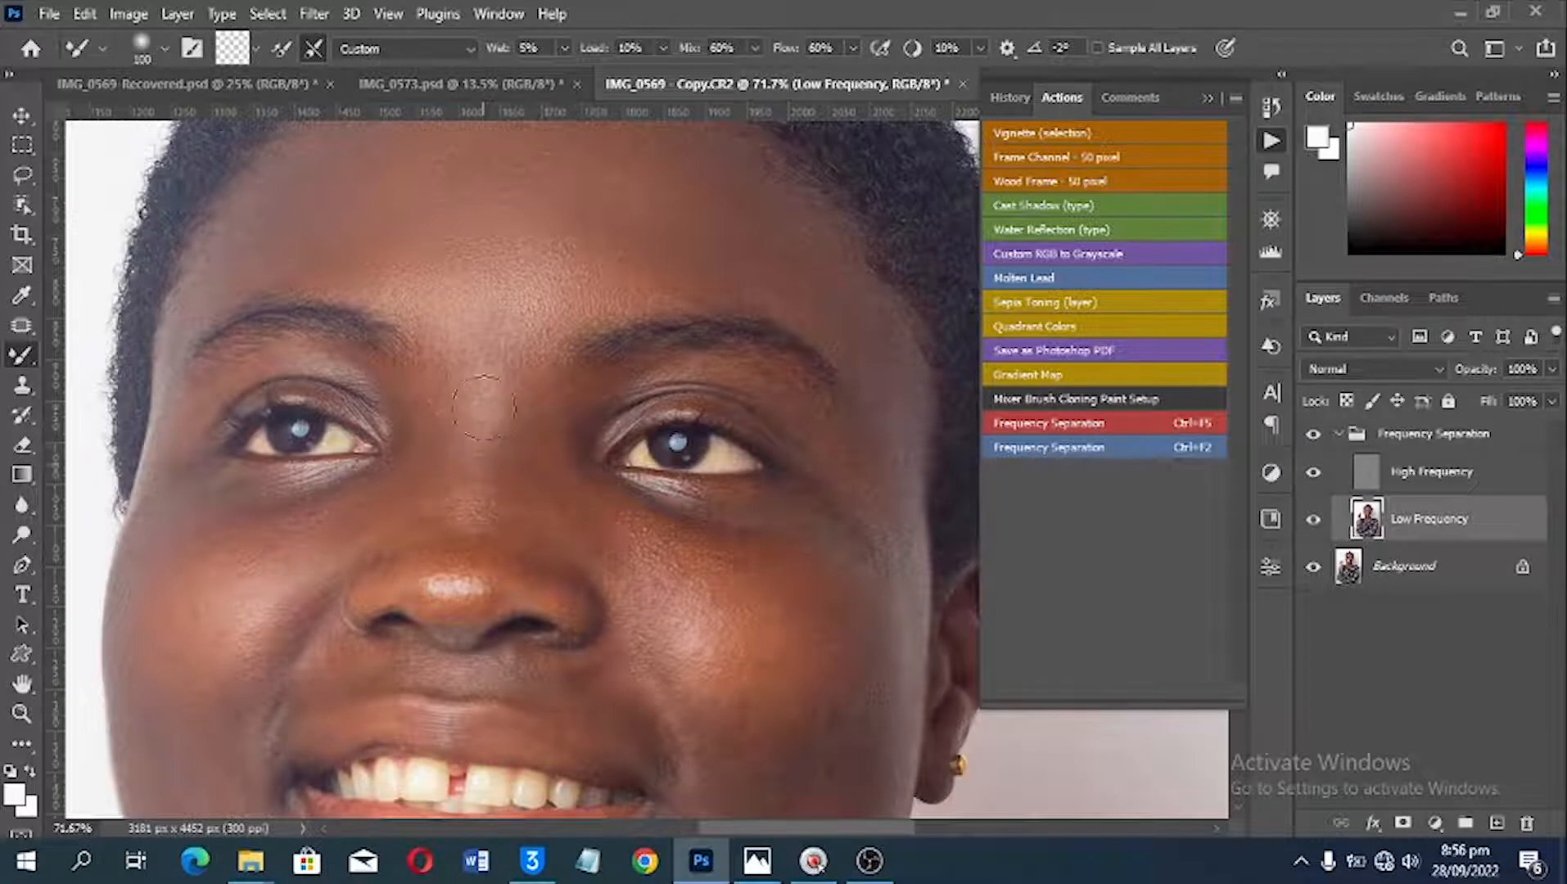
Step: Smooth the nose bridge and the upper cheek on the image's left side with the Mixer Brush
mouse_move(481, 424)
mouse_down()
mouse_move(481, 459)
mouse_move(484, 396)
mouse_move(481, 494)
mouse_up()
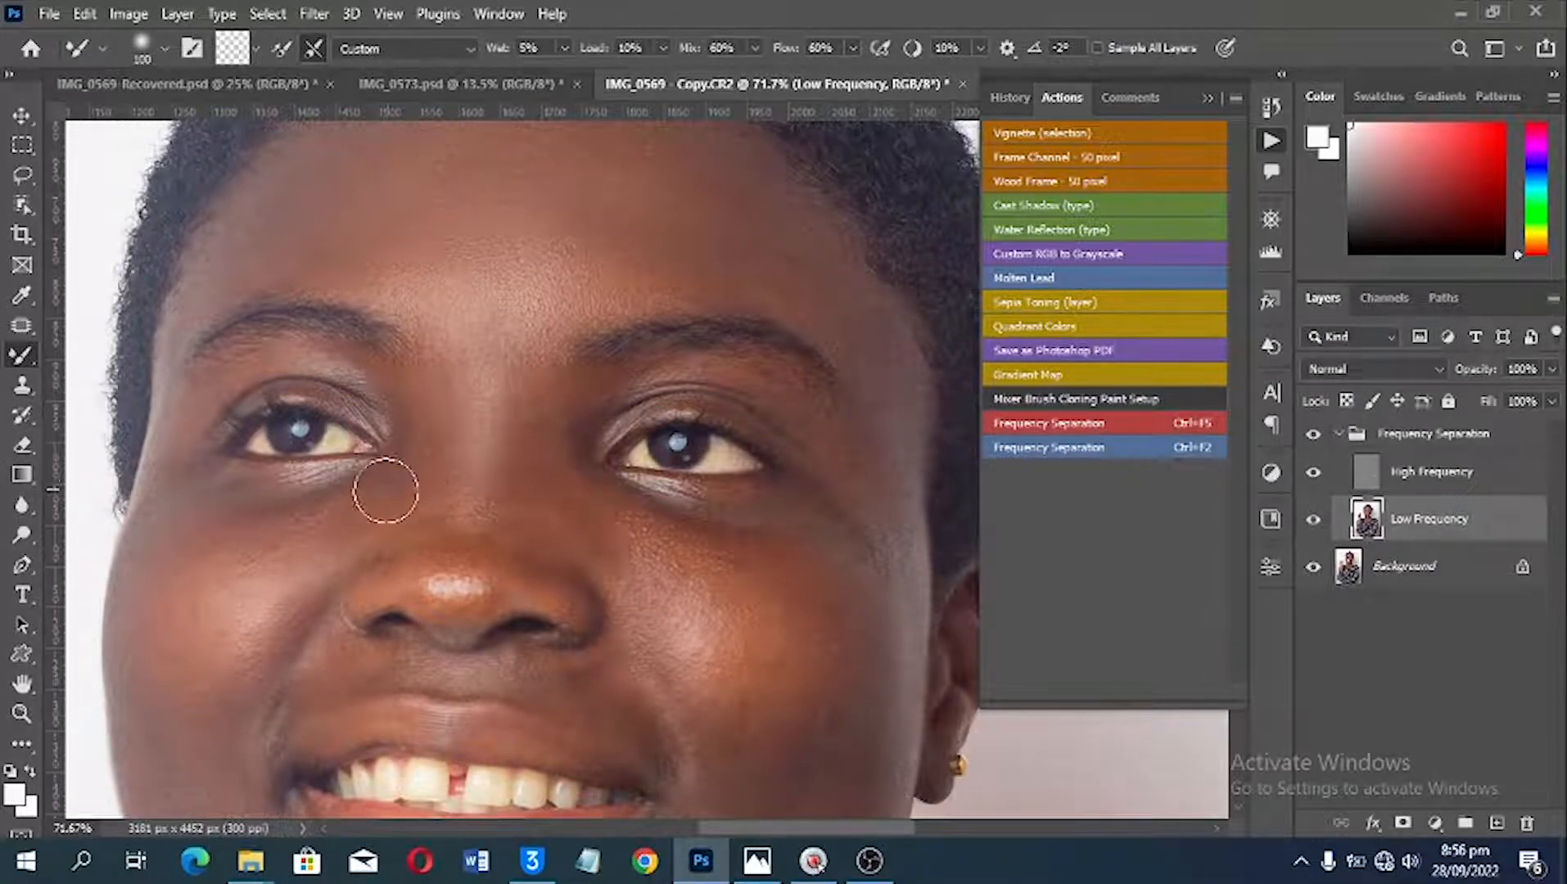
key(space)
drag(339, 514, 569, 469)
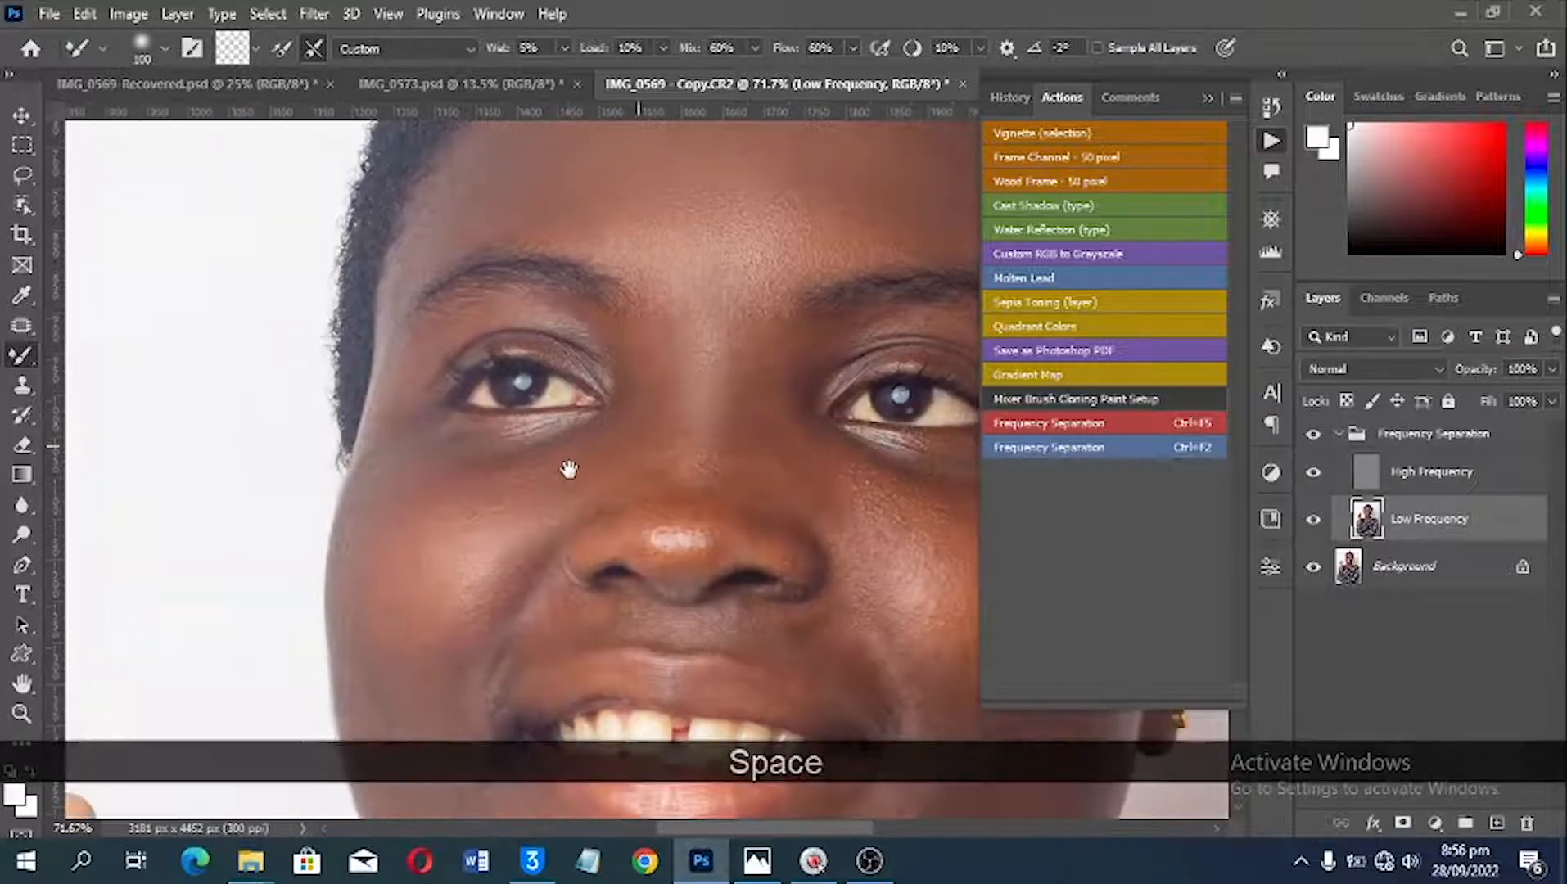
mouse_move(413, 444)
mouse_down()
mouse_move(475, 462)
mouse_move(434, 462)
mouse_move(418, 445)
mouse_move(541, 460)
mouse_move(415, 463)
mouse_move(472, 475)
mouse_move(453, 497)
mouse_move(414, 491)
mouse_move(393, 526)
mouse_move(476, 525)
mouse_move(498, 545)
mouse_move(473, 551)
mouse_move(493, 554)
mouse_move(467, 518)
mouse_move(460, 544)
mouse_move(490, 511)
mouse_move(468, 524)
mouse_move(560, 522)
mouse_move(458, 573)
mouse_up()
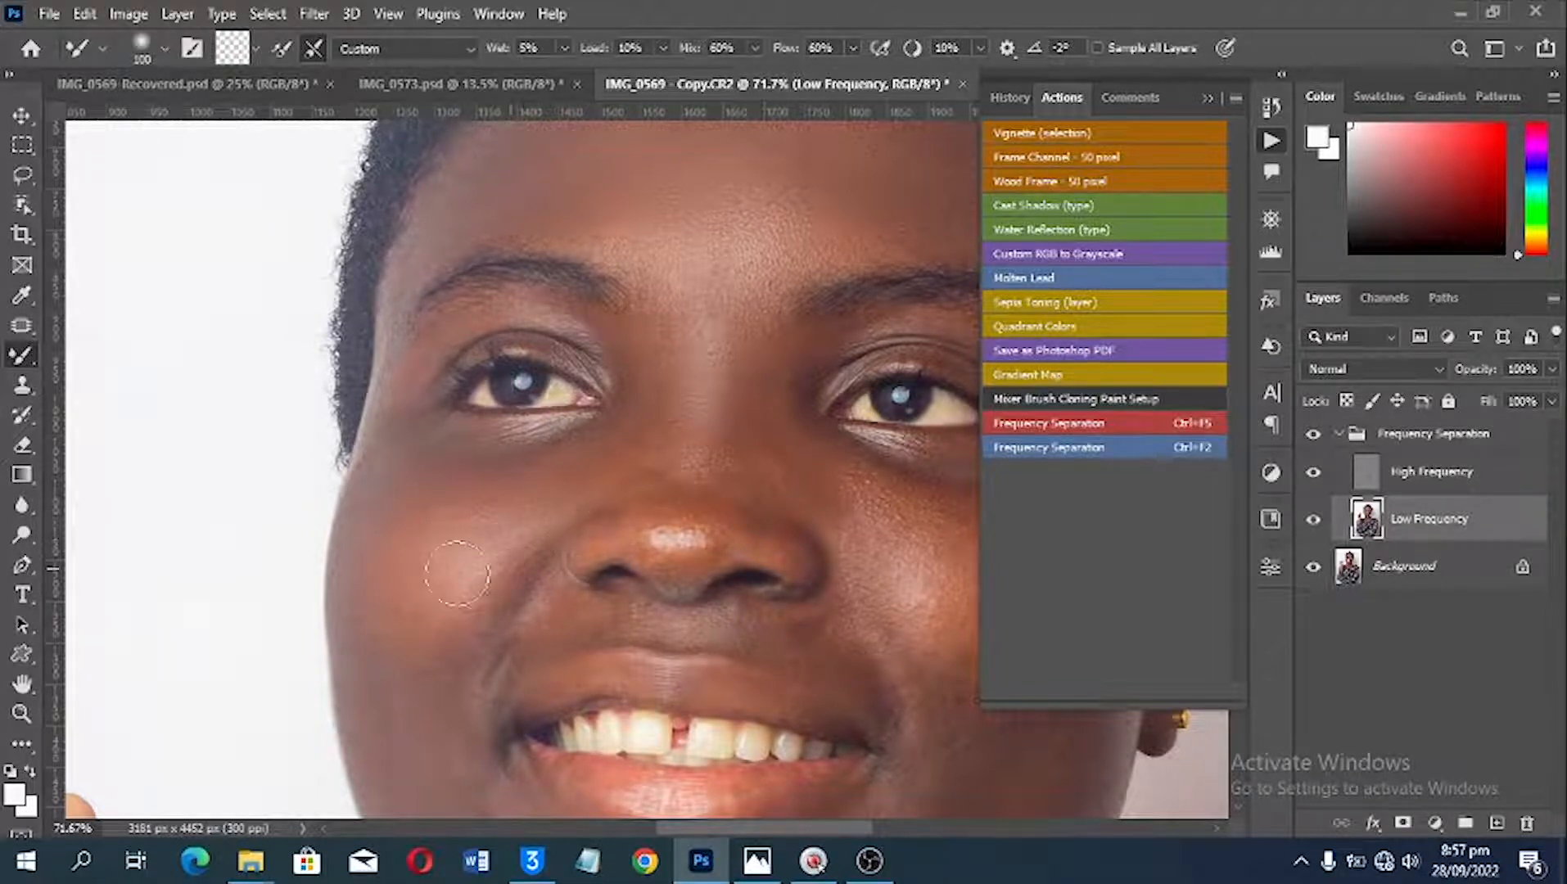
mouse_move(394, 628)
mouse_down()
mouse_move(414, 654)
mouse_move(454, 601)
mouse_move(451, 624)
mouse_move(479, 599)
mouse_move(439, 583)
mouse_move(398, 631)
mouse_up()
Step: Blend the lower cheek and jaw on the image's left side with the Mixer Brush
key(space)
mouse_move(379, 509)
mouse_down()
mouse_move(377, 538)
mouse_move(406, 444)
mouse_move(247, 607)
mouse_move(396, 433)
mouse_move(418, 484)
mouse_up()
key(space)
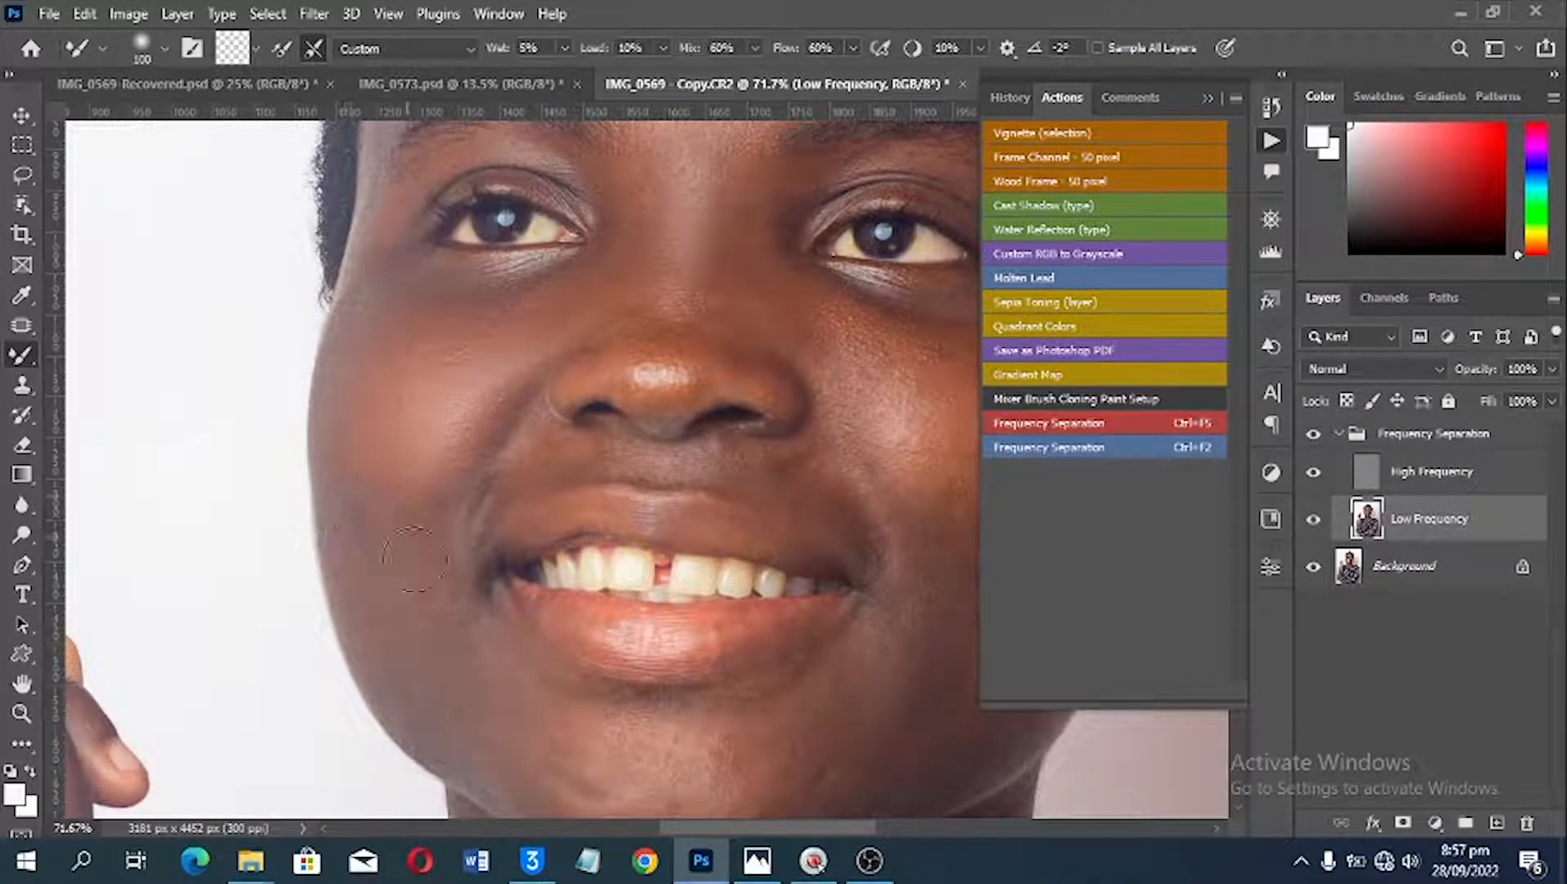
mouse_move(401, 615)
mouse_down()
mouse_move(486, 692)
mouse_move(867, 762)
mouse_up()
click(455, 713)
Step: Blend the cheek on the image's right side with the Mixer Brush, from below the eye to beside the mouth
key(space)
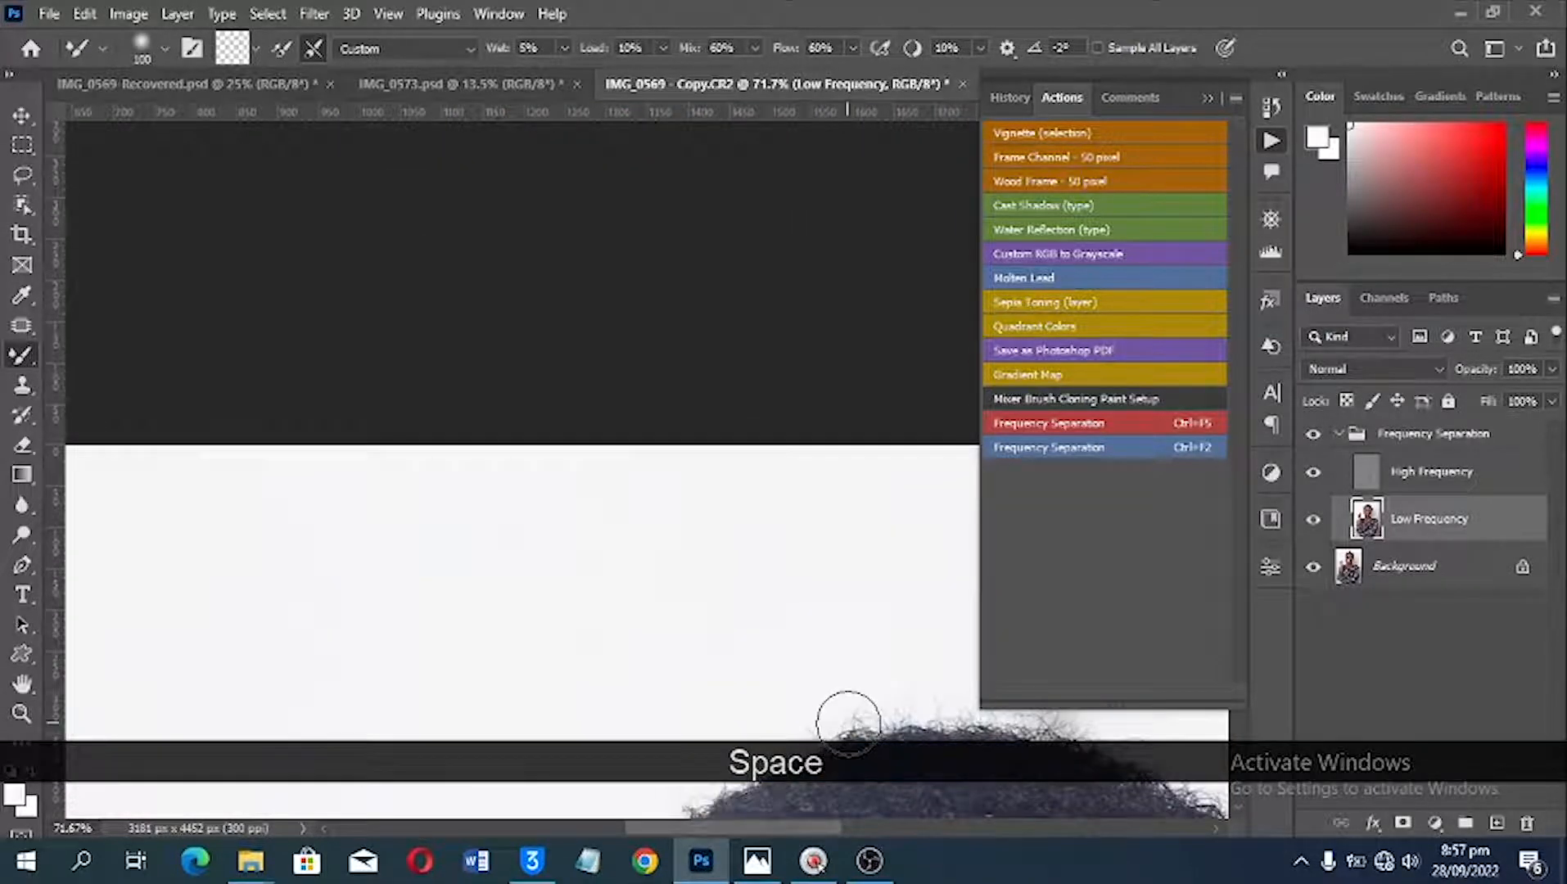
scroll(848, 724, down, 3)
key(space)
drag(968, 784, 550, 278)
drag(582, 596, 633, 283)
mouse_move(641, 396)
mouse_down()
mouse_move(682, 393)
mouse_move(629, 367)
mouse_move(714, 414)
mouse_up()
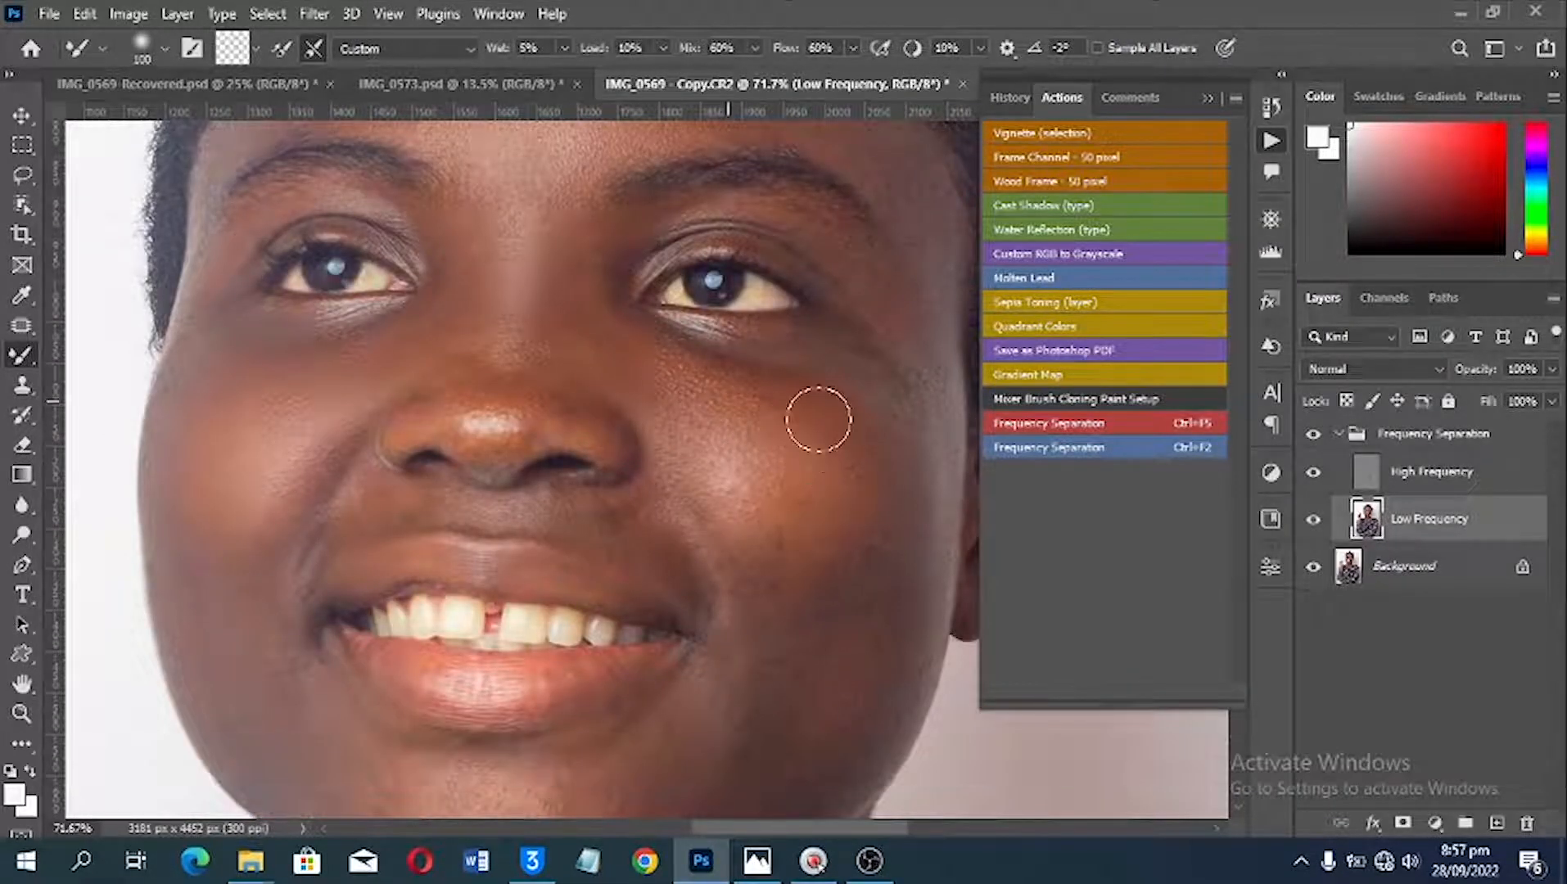
mouse_move(811, 430)
mouse_down()
mouse_move(851, 454)
mouse_move(867, 483)
mouse_move(863, 575)
mouse_up()
key(space)
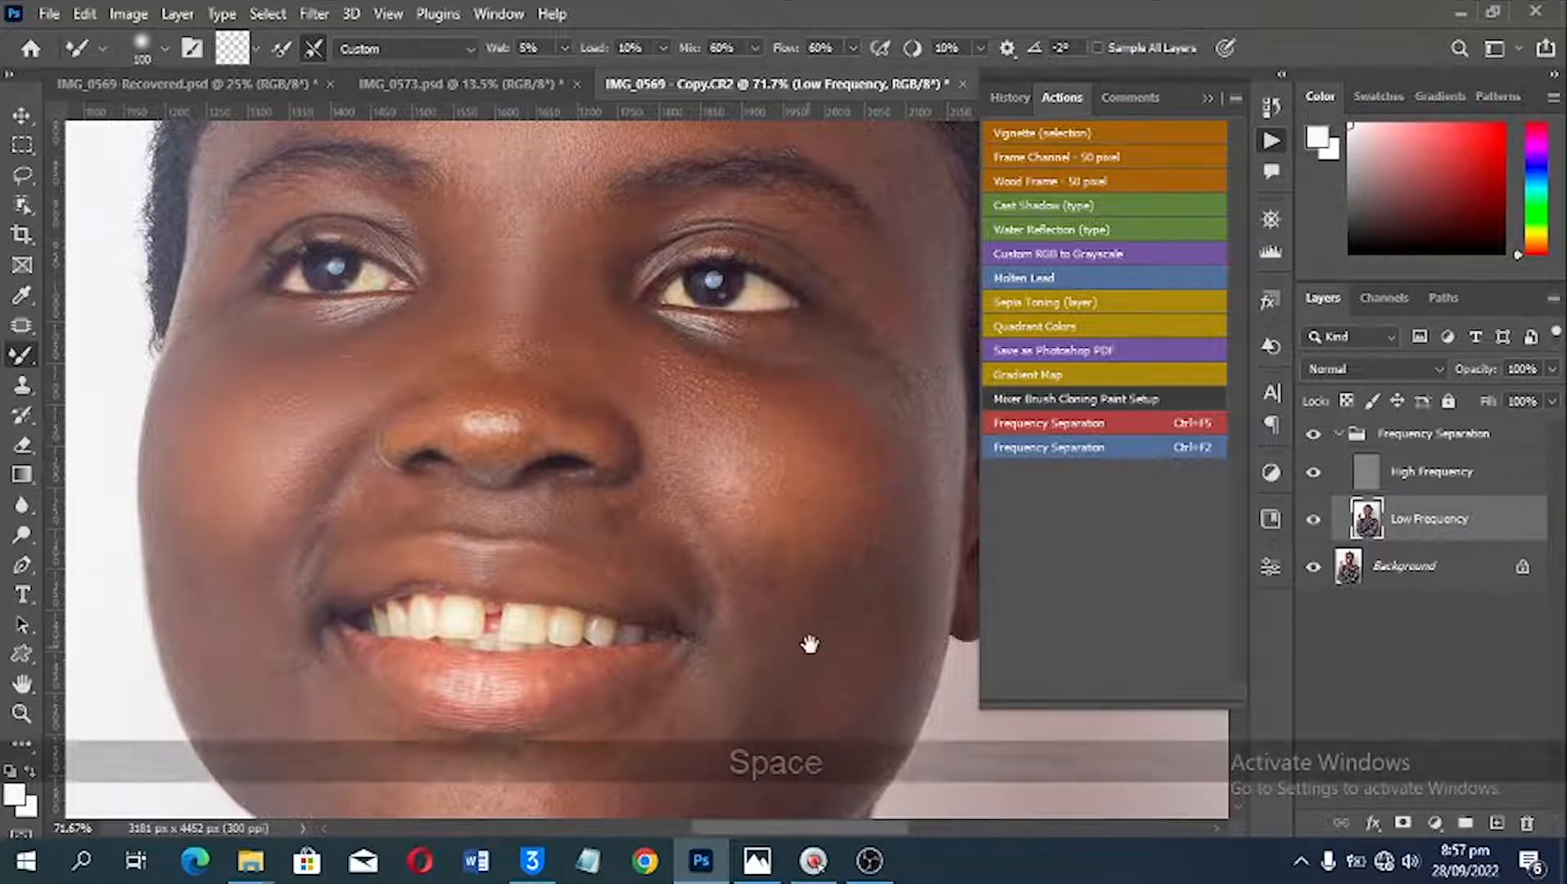
drag(811, 640, 819, 514)
mouse_move(868, 467)
mouse_down()
mouse_move(815, 527)
mouse_move(755, 473)
mouse_move(775, 552)
mouse_move(861, 490)
mouse_move(843, 546)
mouse_up()
Step: Smooth the chin and the skin below the mouth corner on the image's left side with the Mixer Brush
mouse_move(572, 707)
mouse_down()
mouse_move(502, 716)
mouse_move(432, 697)
mouse_up()
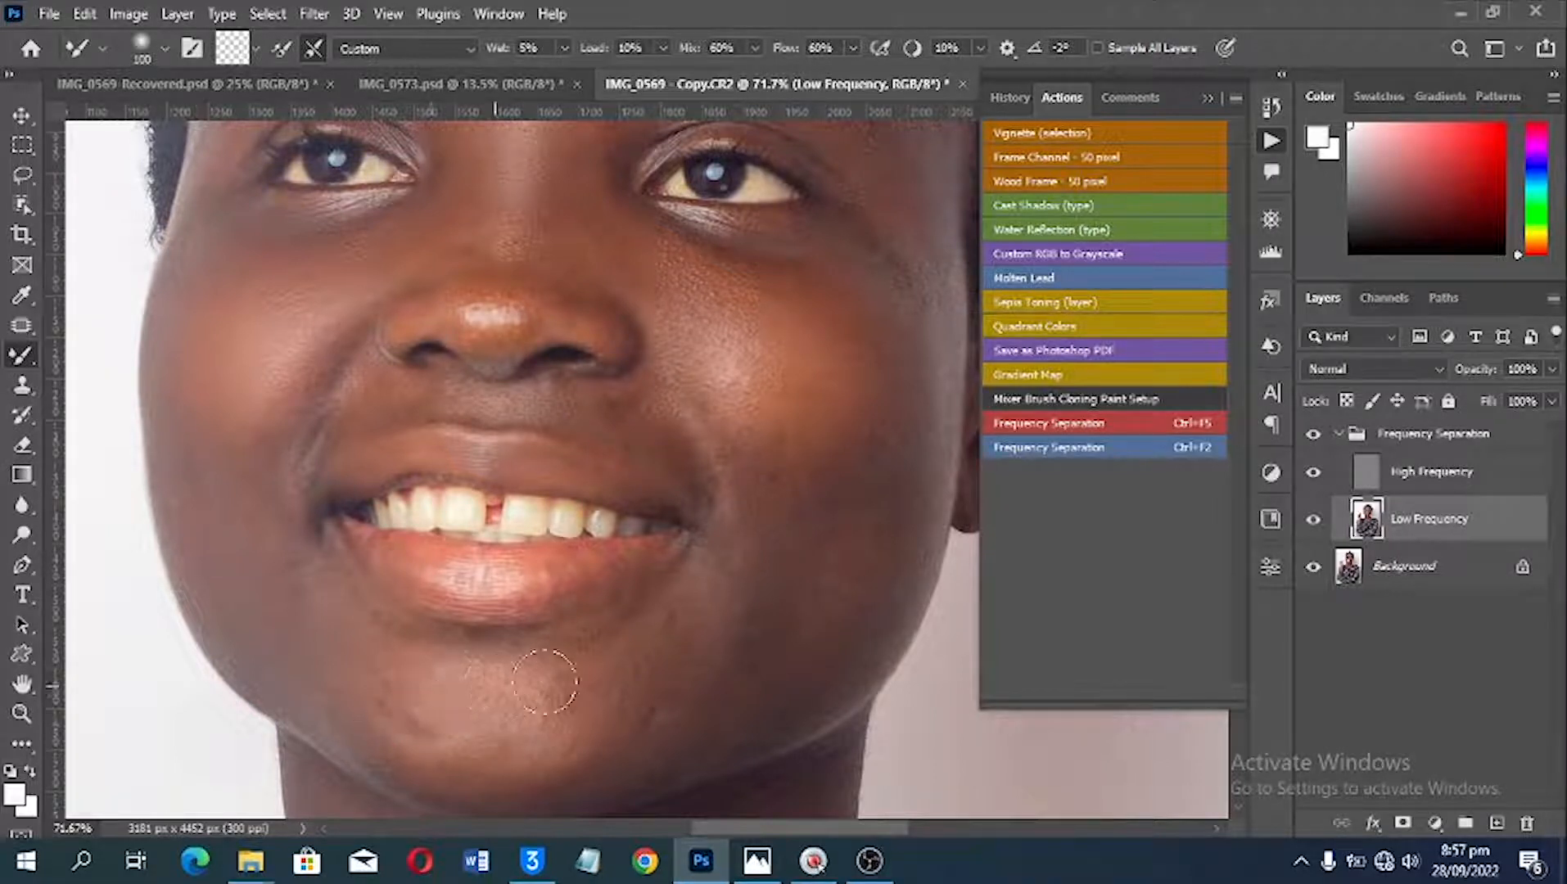
mouse_move(545, 681)
mouse_down()
mouse_move(460, 683)
mouse_move(560, 685)
mouse_move(524, 688)
mouse_up()
drag(384, 722, 374, 688)
key(space)
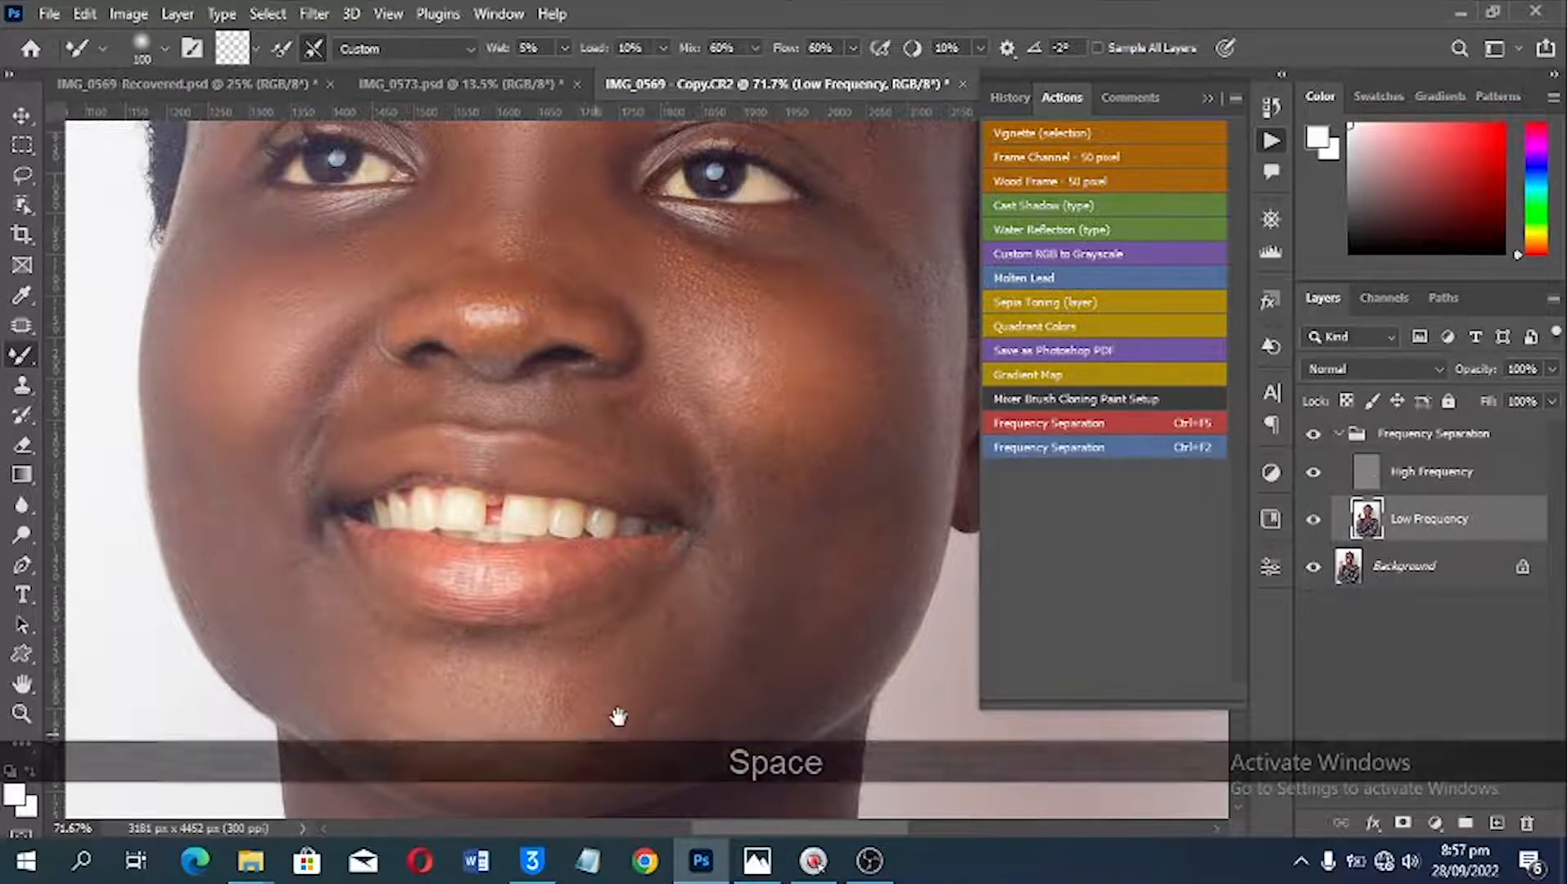
drag(619, 717, 653, 675)
drag(692, 619, 720, 583)
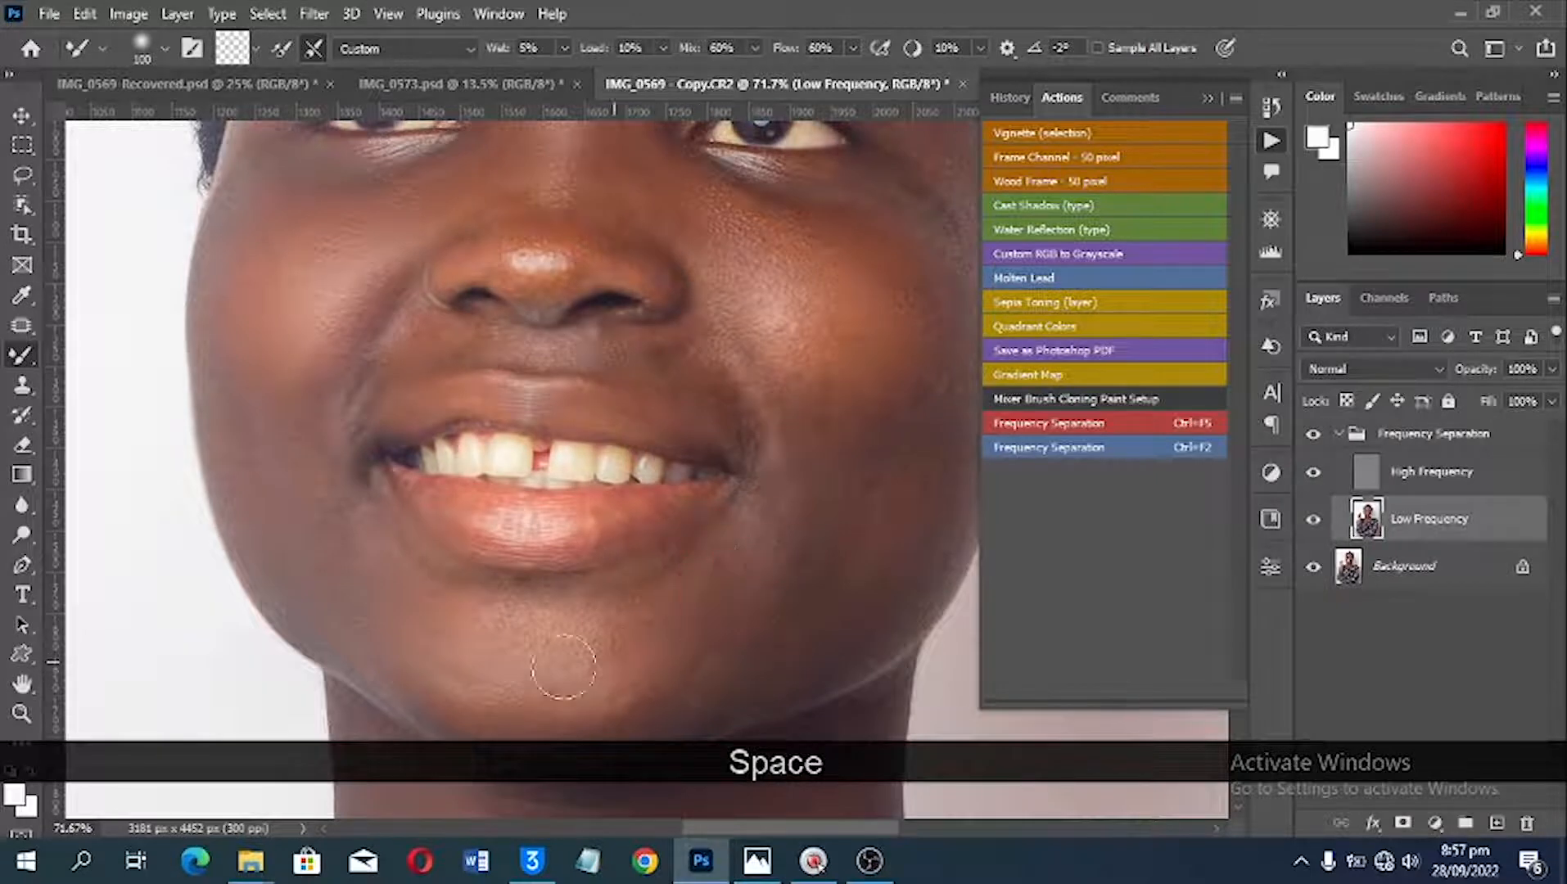
drag(636, 627, 661, 563)
drag(402, 523, 451, 577)
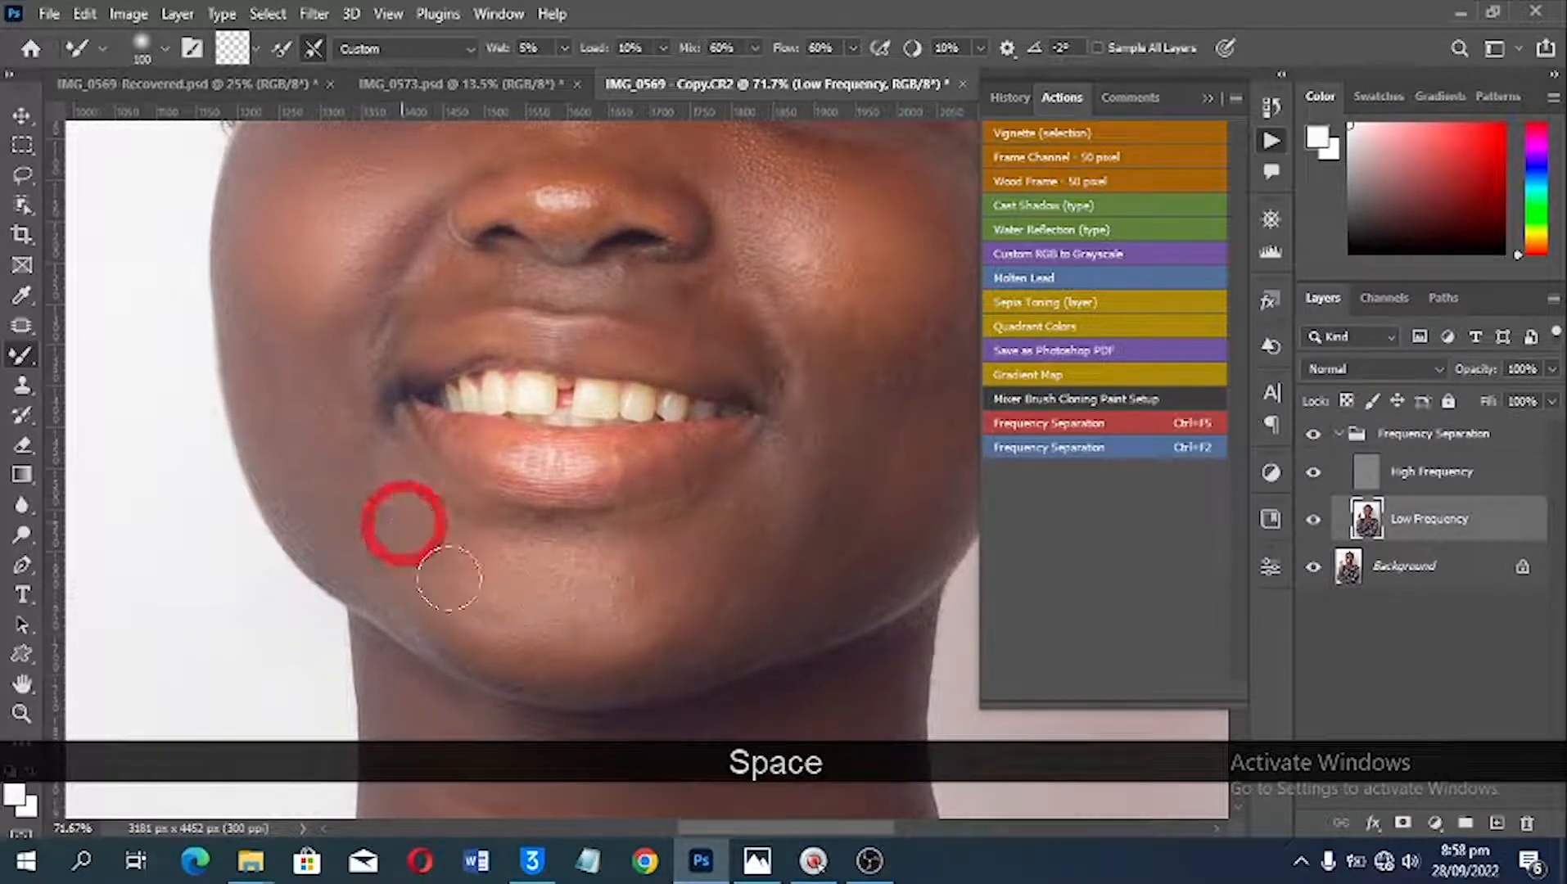
Step: Blend the lower cheek, smile fold and jaw on the image's right side with the Mixer Brush
drag(630, 448, 483, 542)
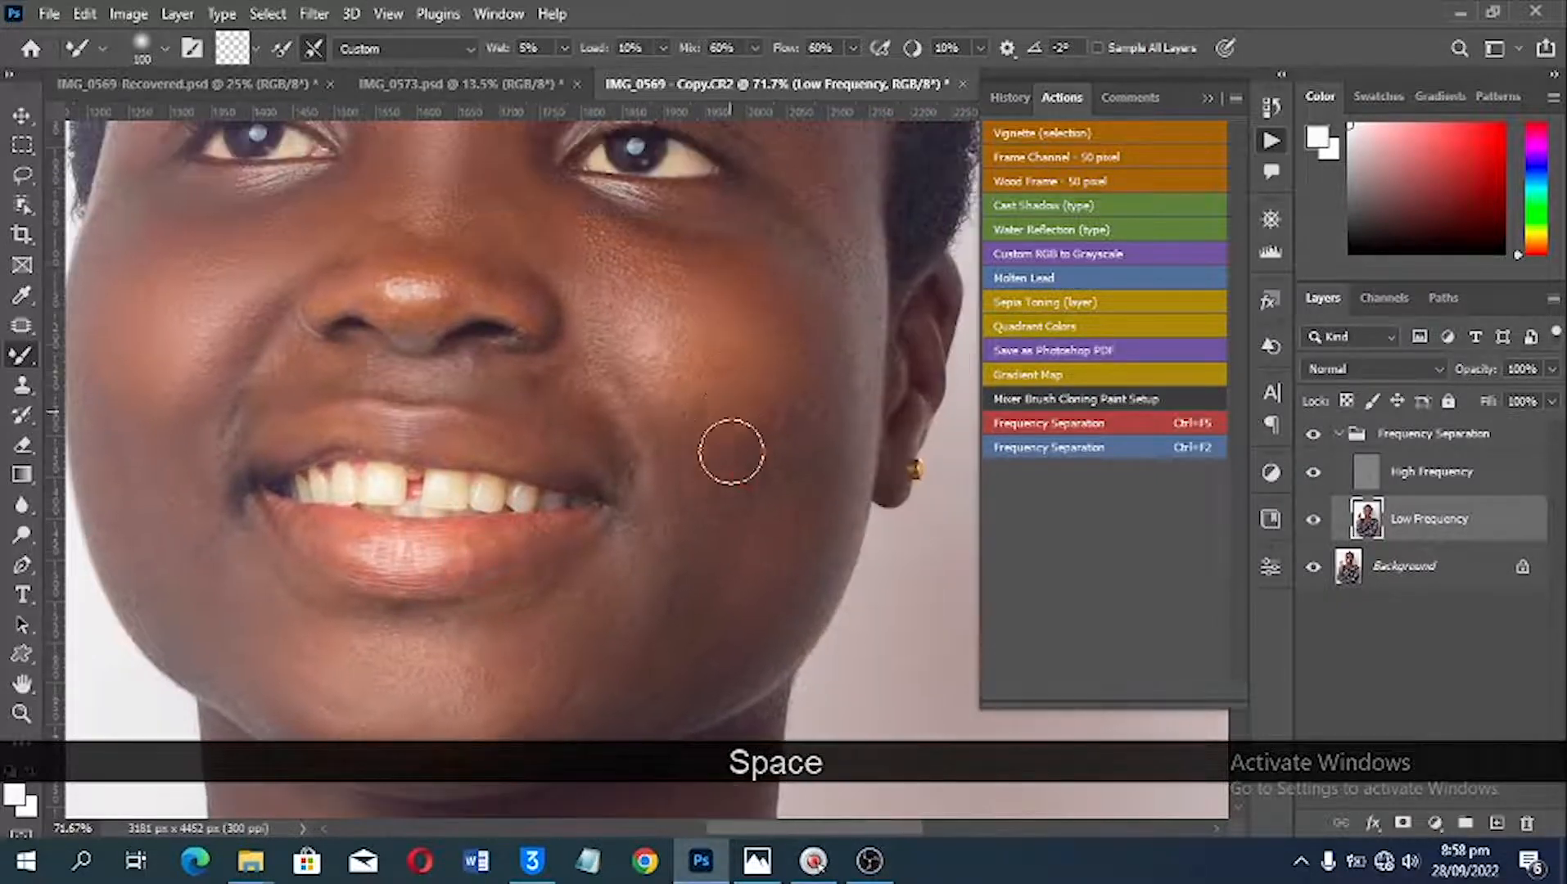
drag(678, 486, 675, 501)
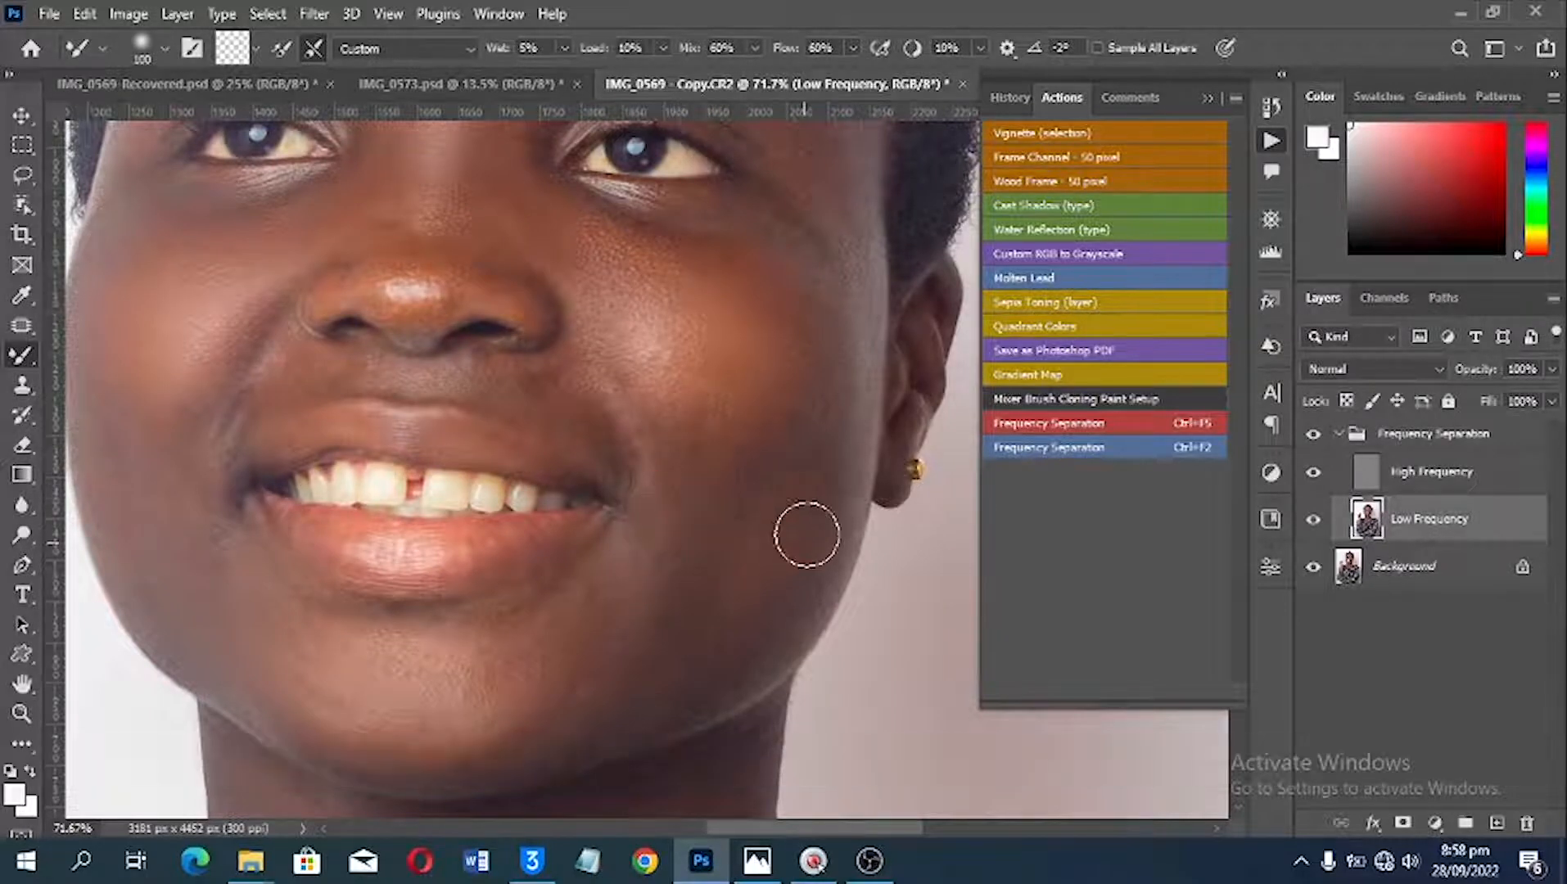
drag(762, 593, 699, 647)
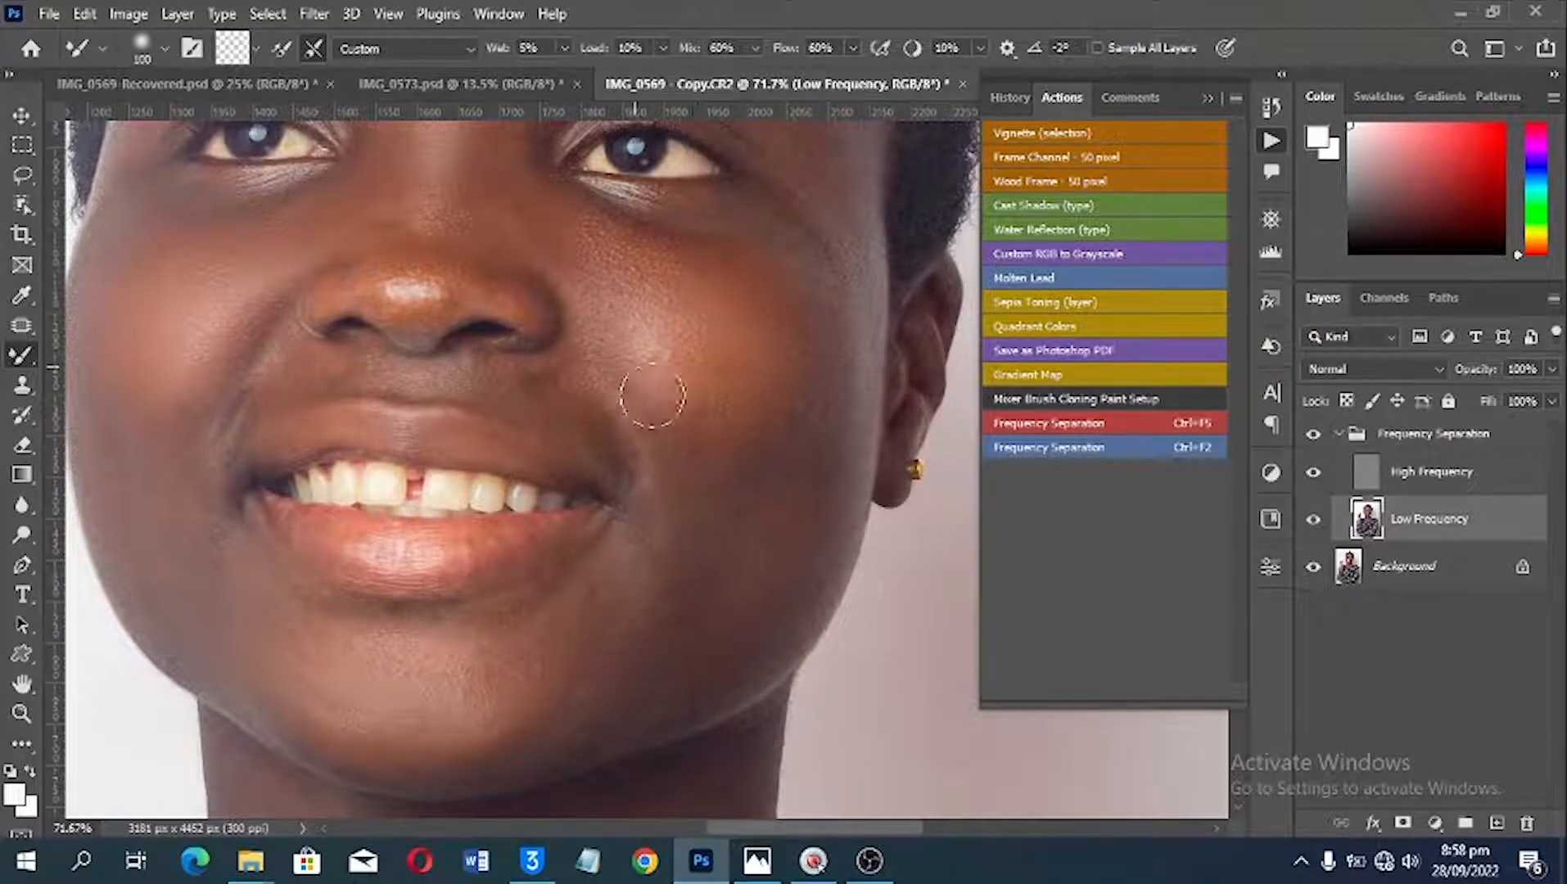
drag(654, 379, 647, 385)
mouse_move(756, 412)
mouse_down()
mouse_move(795, 419)
mouse_move(794, 454)
mouse_move(845, 414)
mouse_move(830, 501)
mouse_up()
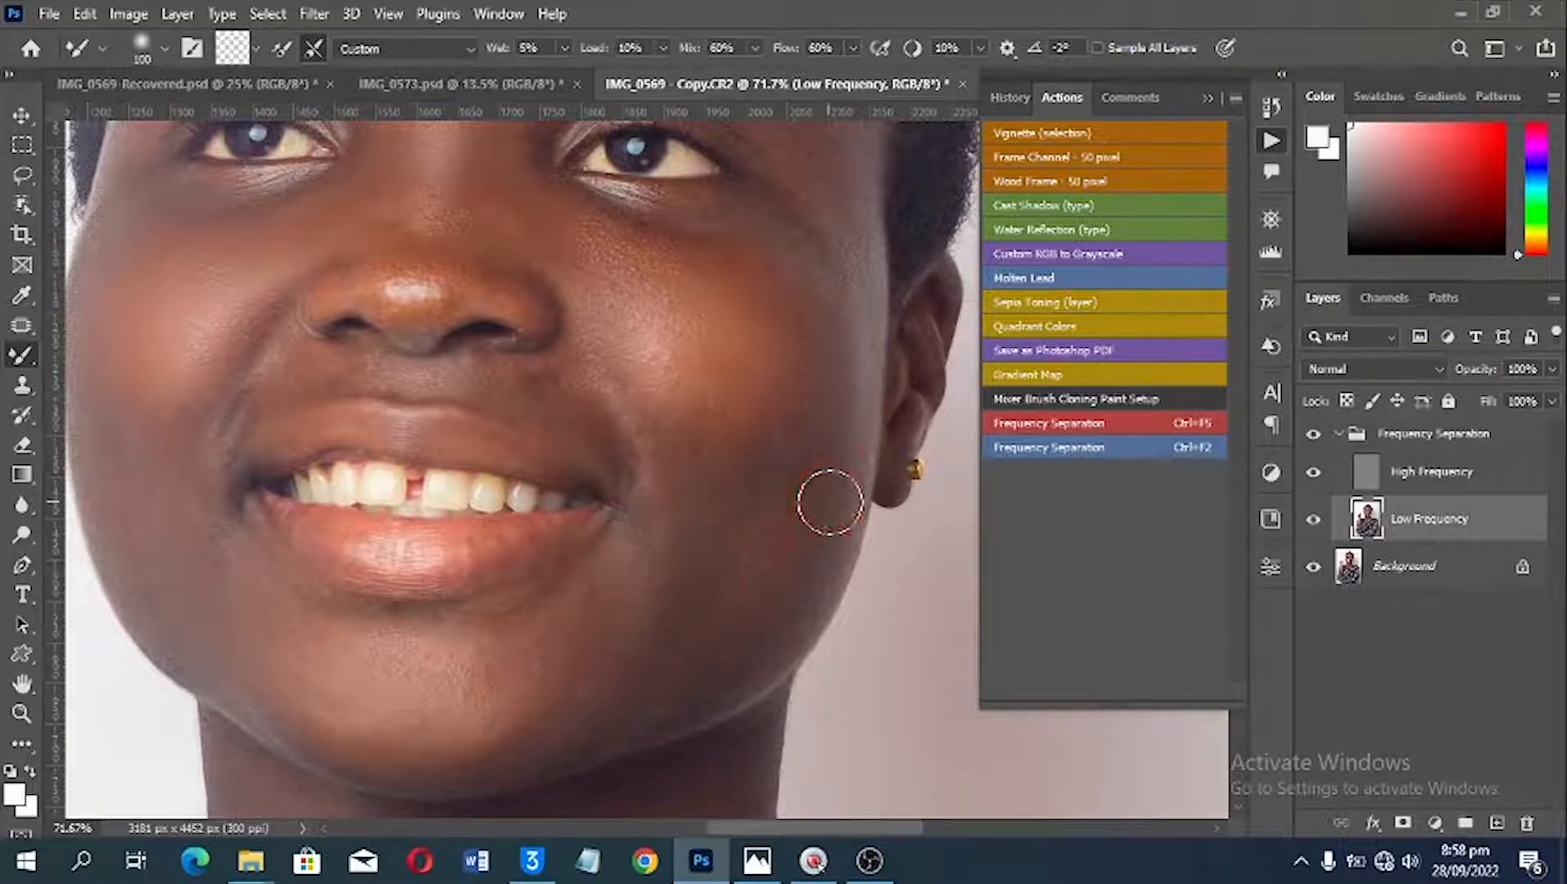
Step: Touch up the skin beside the nose and on the cheek on the image's left side with the Mixer Brush
key(space)
drag(671, 312, 792, 487)
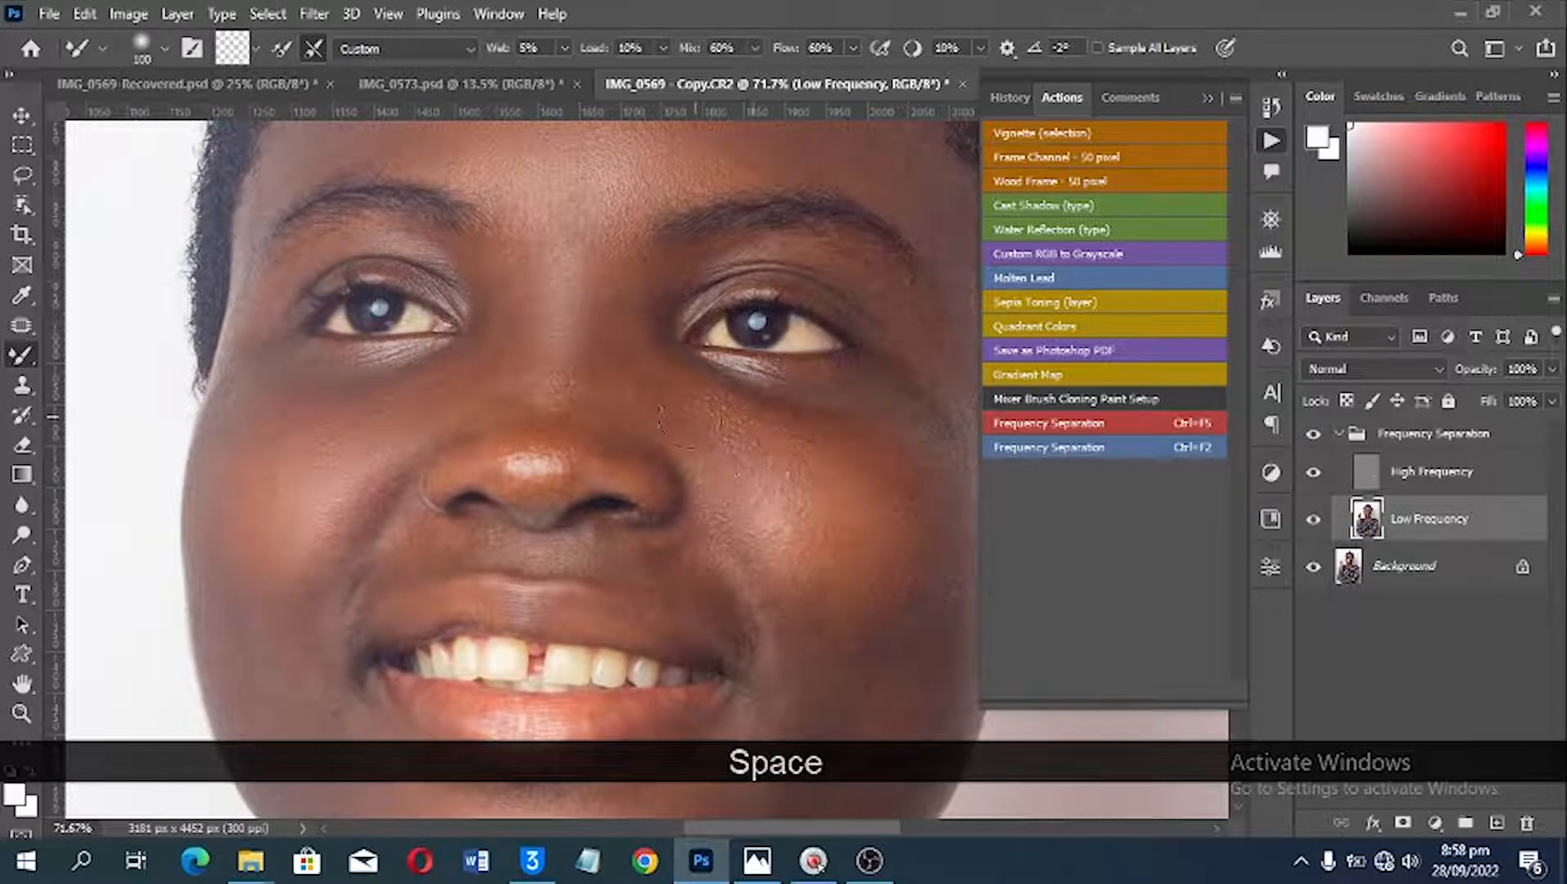
key(space)
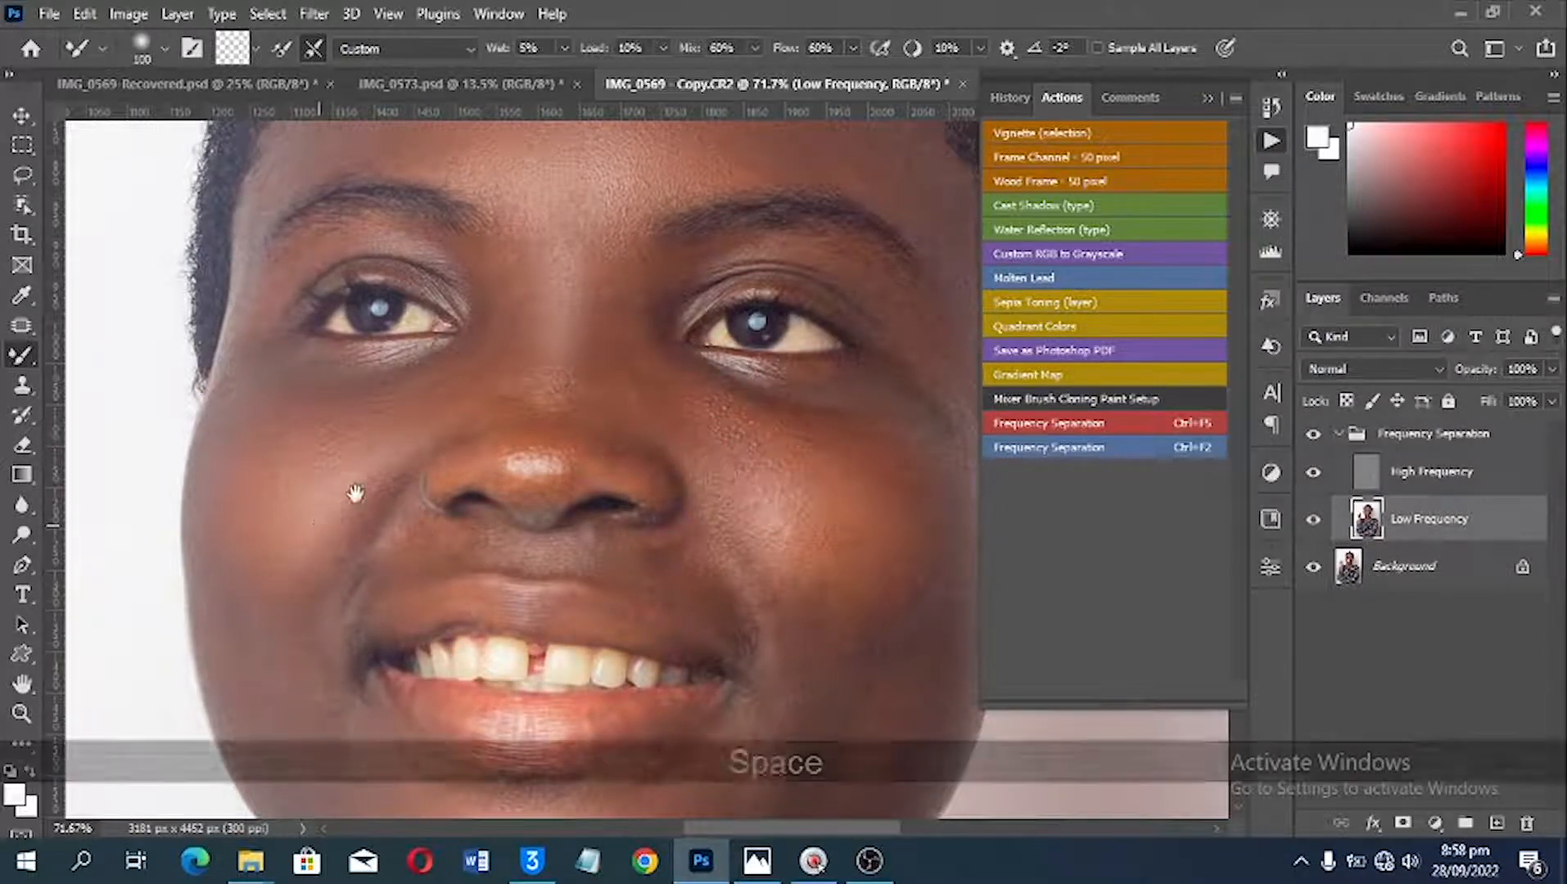
drag(321, 524, 402, 429)
mouse_move(339, 557)
mouse_down()
mouse_move(384, 569)
mouse_move(346, 380)
mouse_up()
key(space)
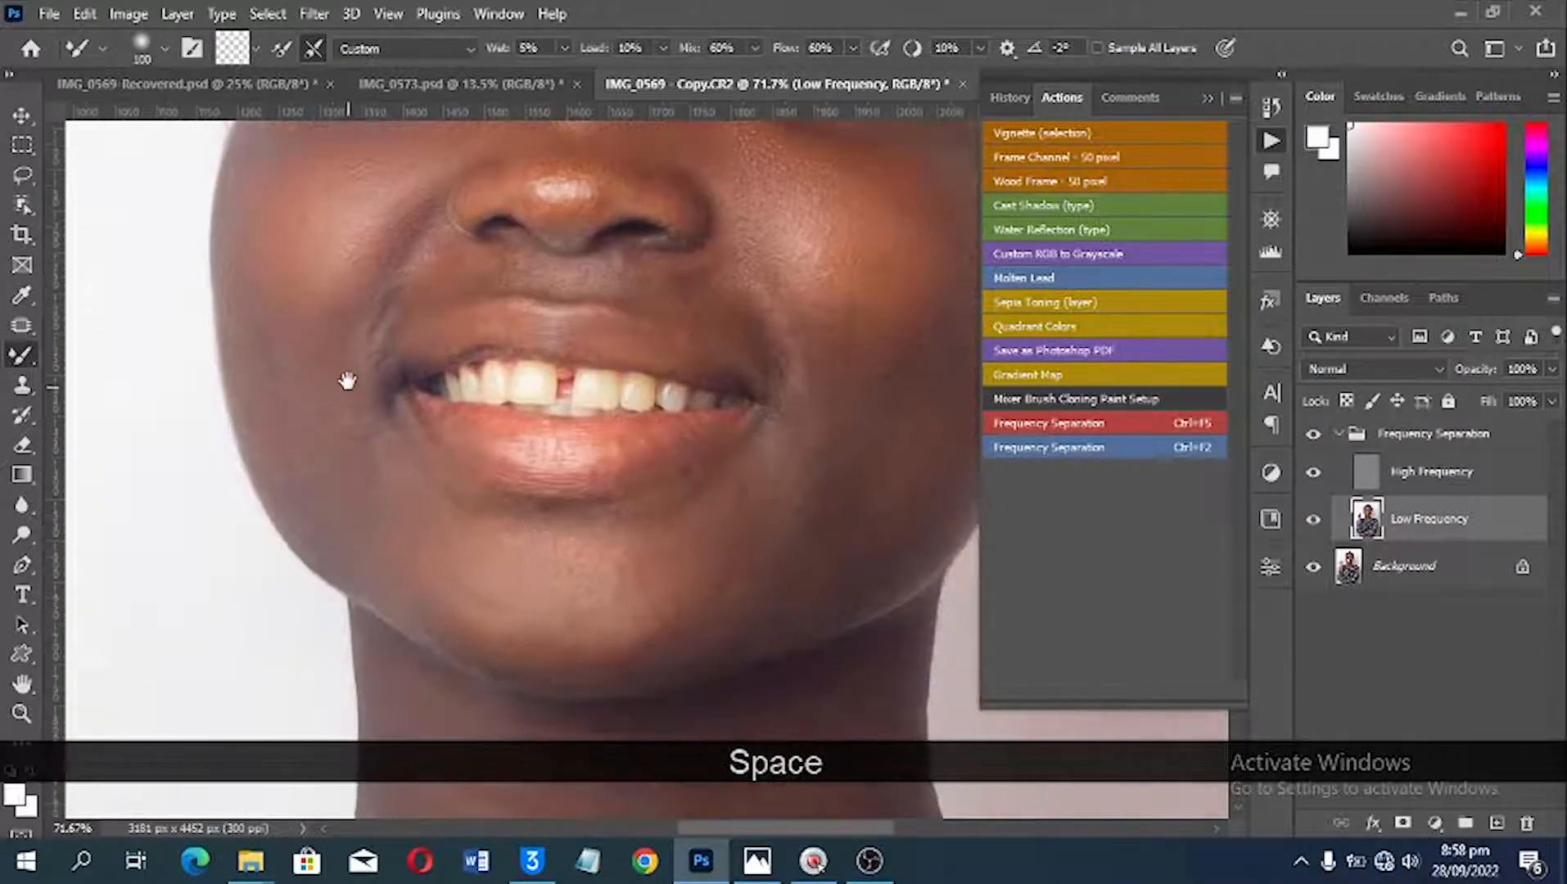
Step: Set the Mixer Brush size to 150 and smooth the skin of the neck below the chin
drag(514, 645, 445, 514)
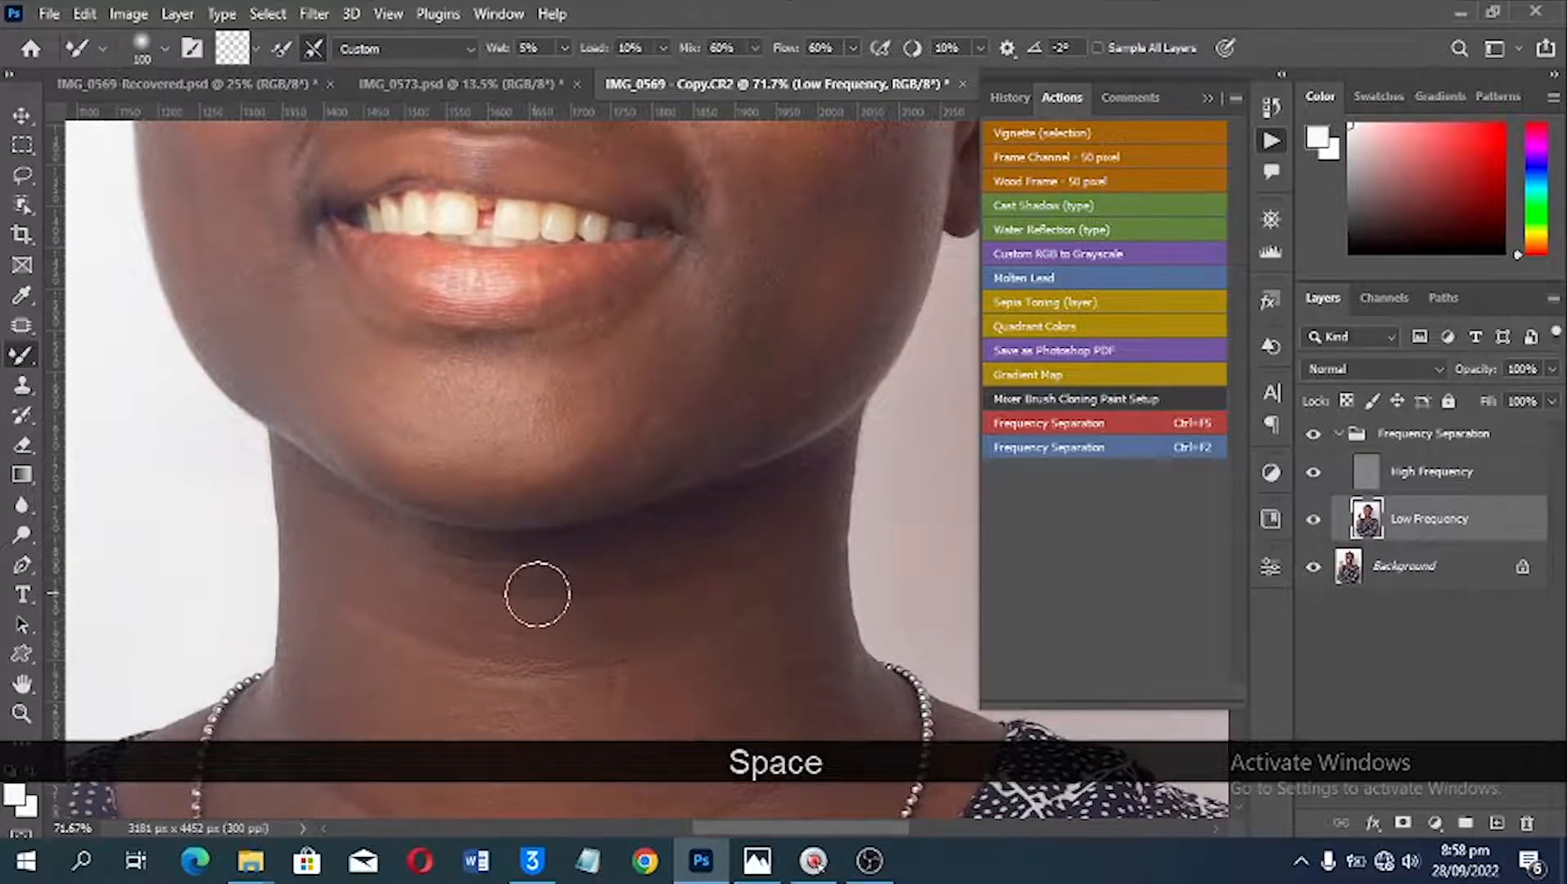
key(space)
drag(537, 596, 555, 446)
drag(465, 577, 479, 465)
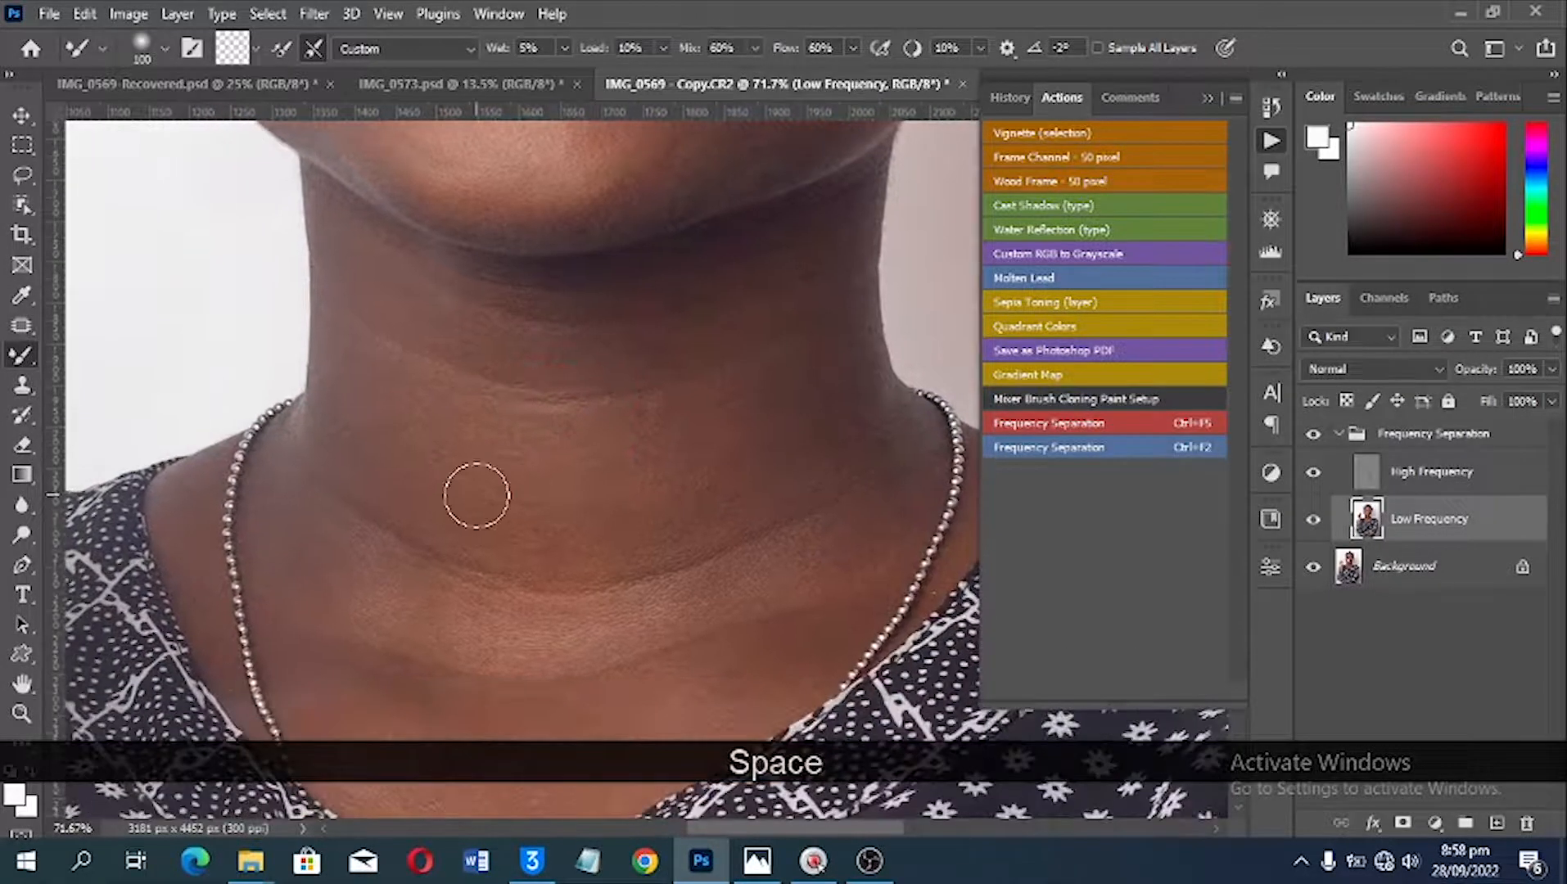
key(bracketright)
key(bracketright)
key(bracketright)
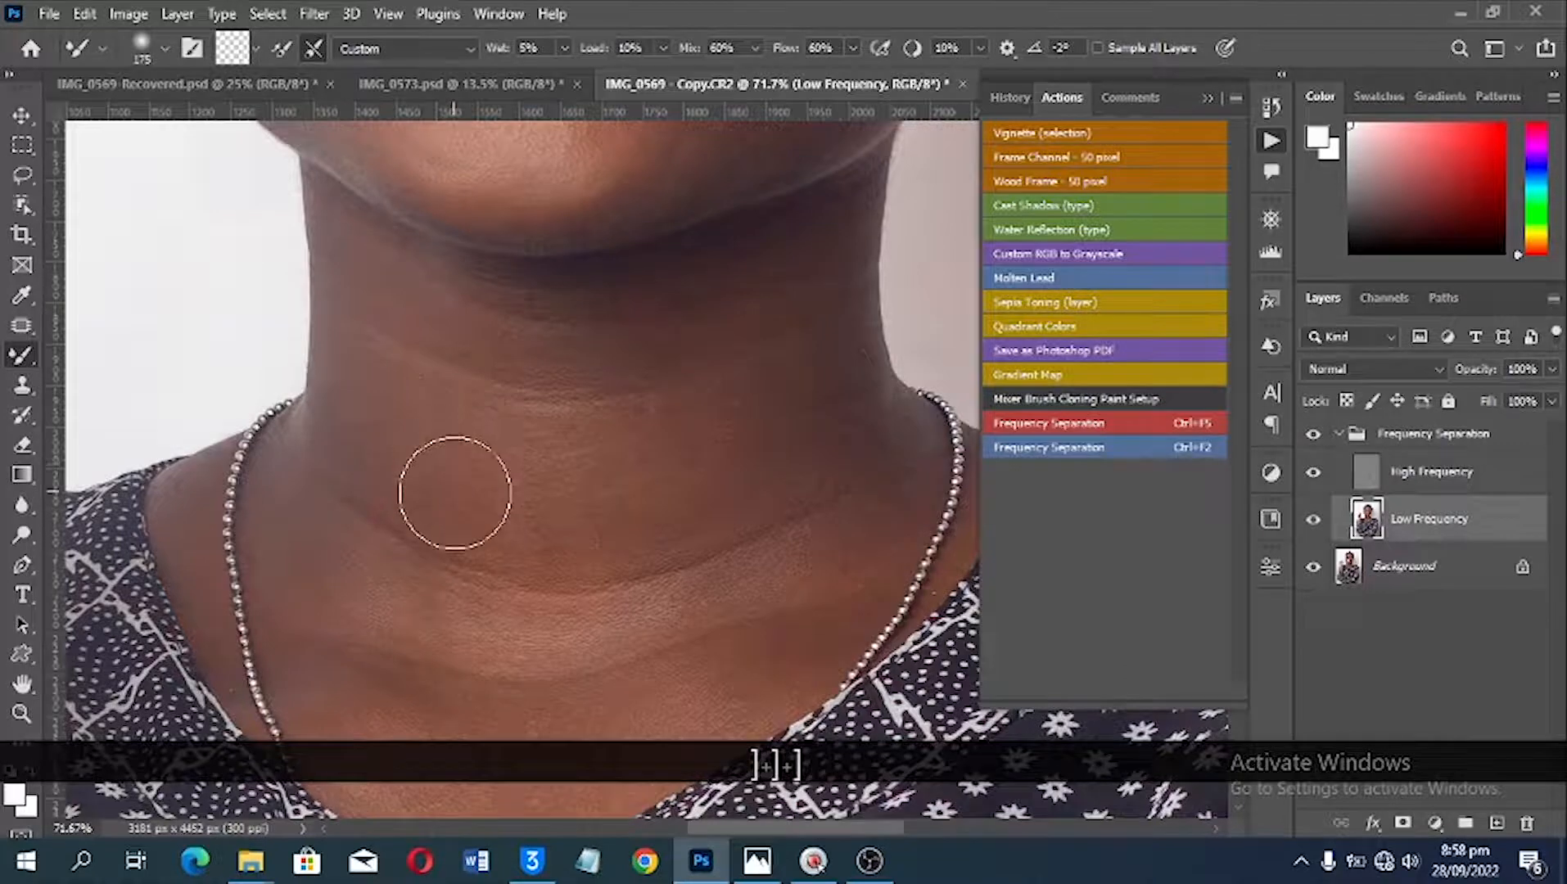
key(bracketleft)
scroll(430, 419, up, 2)
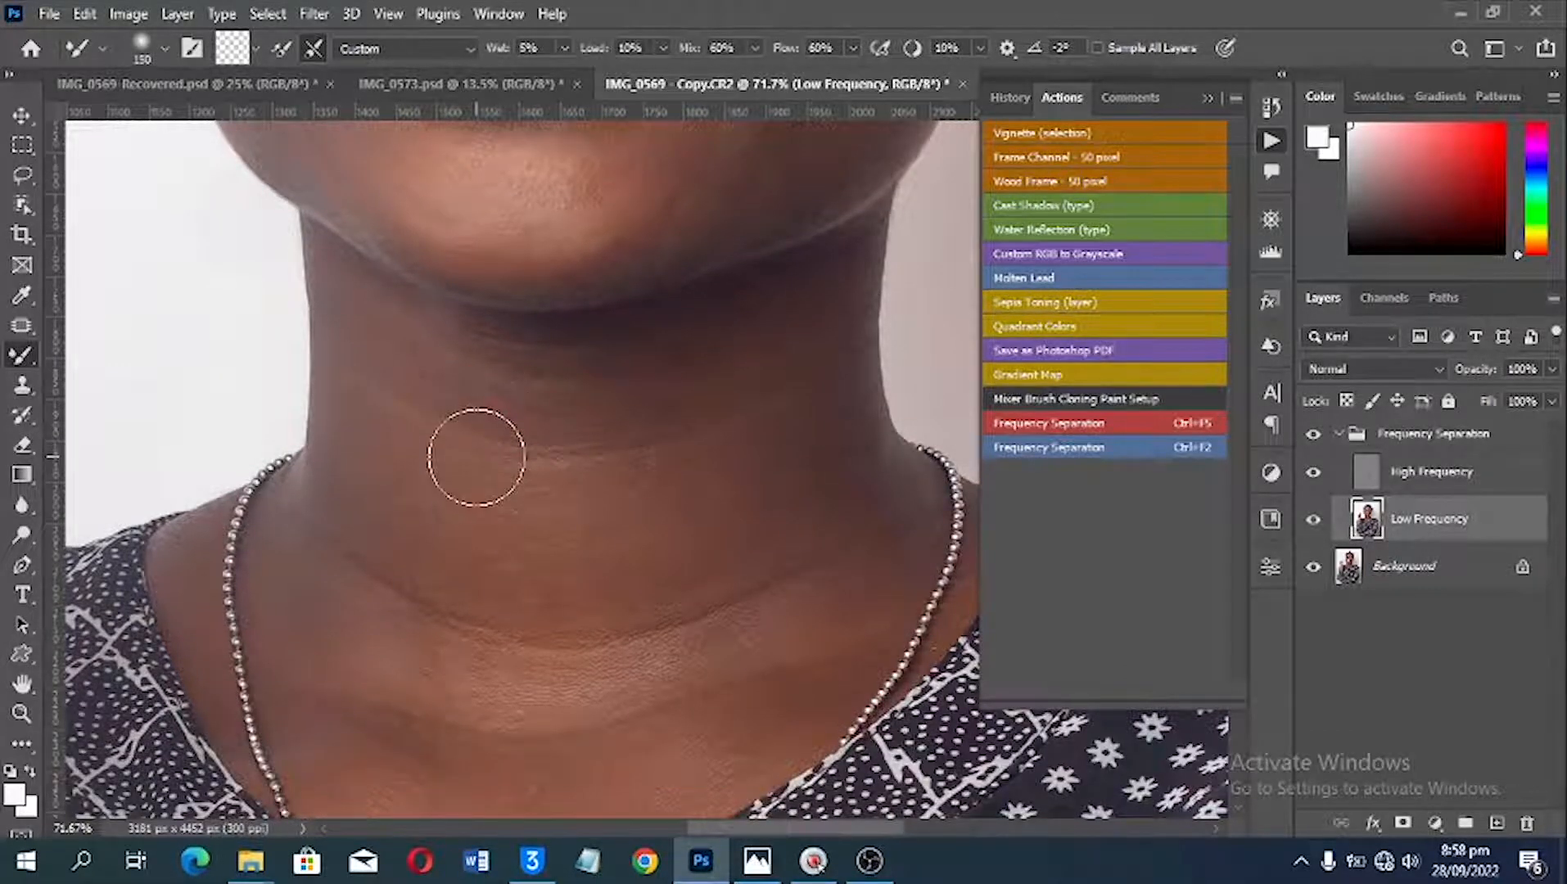
mouse_move(478, 457)
mouse_down()
mouse_move(425, 425)
mouse_move(459, 433)
mouse_move(471, 460)
mouse_move(543, 444)
mouse_move(518, 463)
mouse_move(504, 430)
mouse_up()
Step: Smooth the lower neck and upper chest, reducing the Mixer Brush size to 60 for the skin along the necklace
key(space)
drag(763, 419, 780, 219)
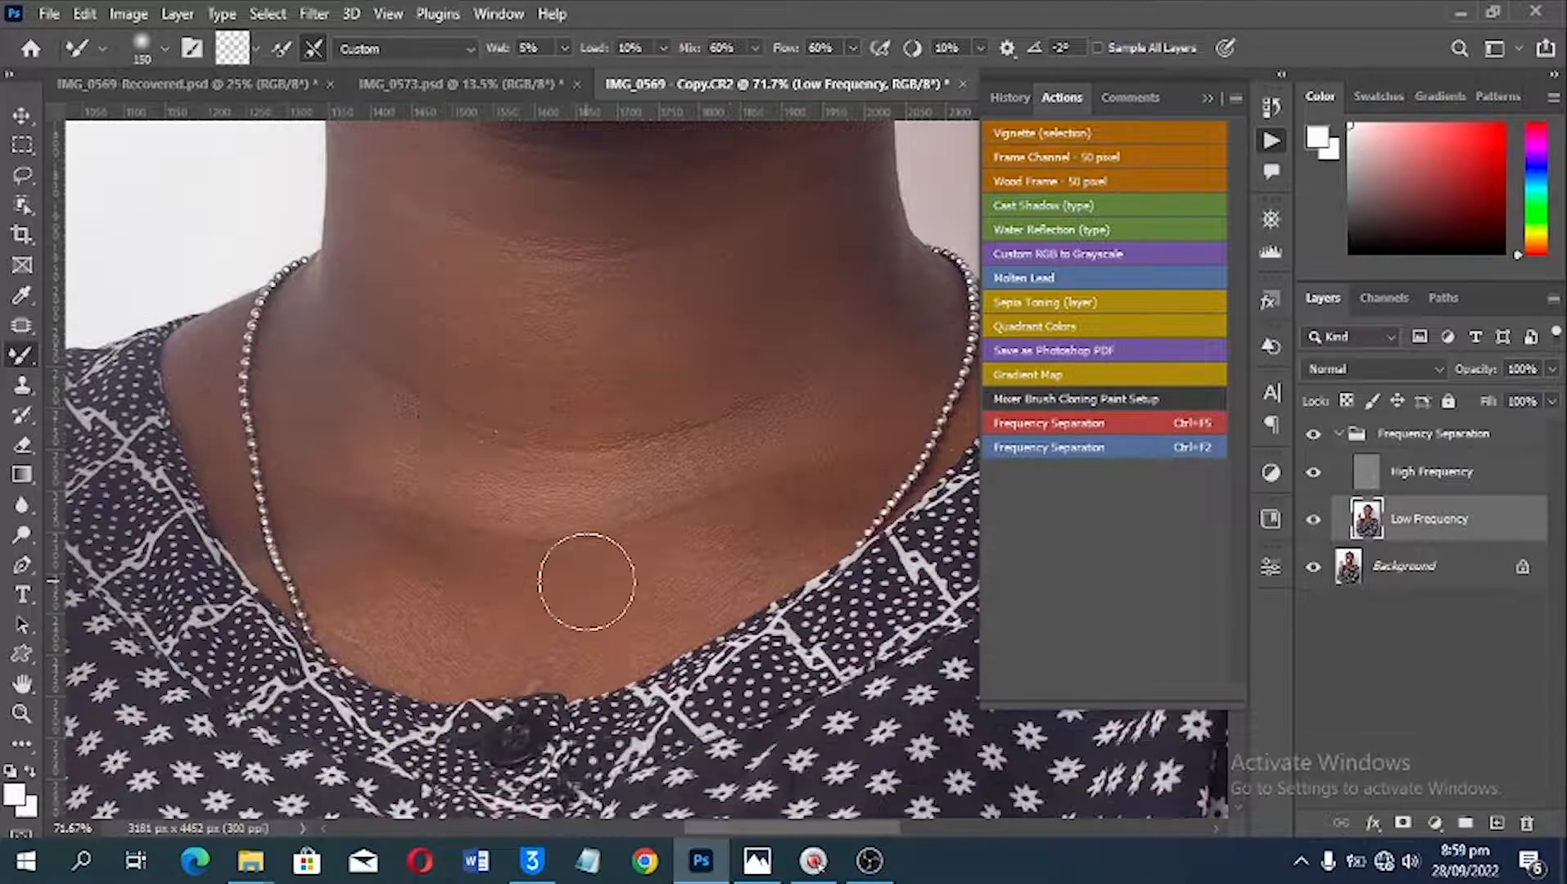
scroll(769, 454, down, 3)
key(bracketleft)
key(bracketleft)
key(bracketleft)
key(bracketleft)
key(bracketleft)
key(bracketleft)
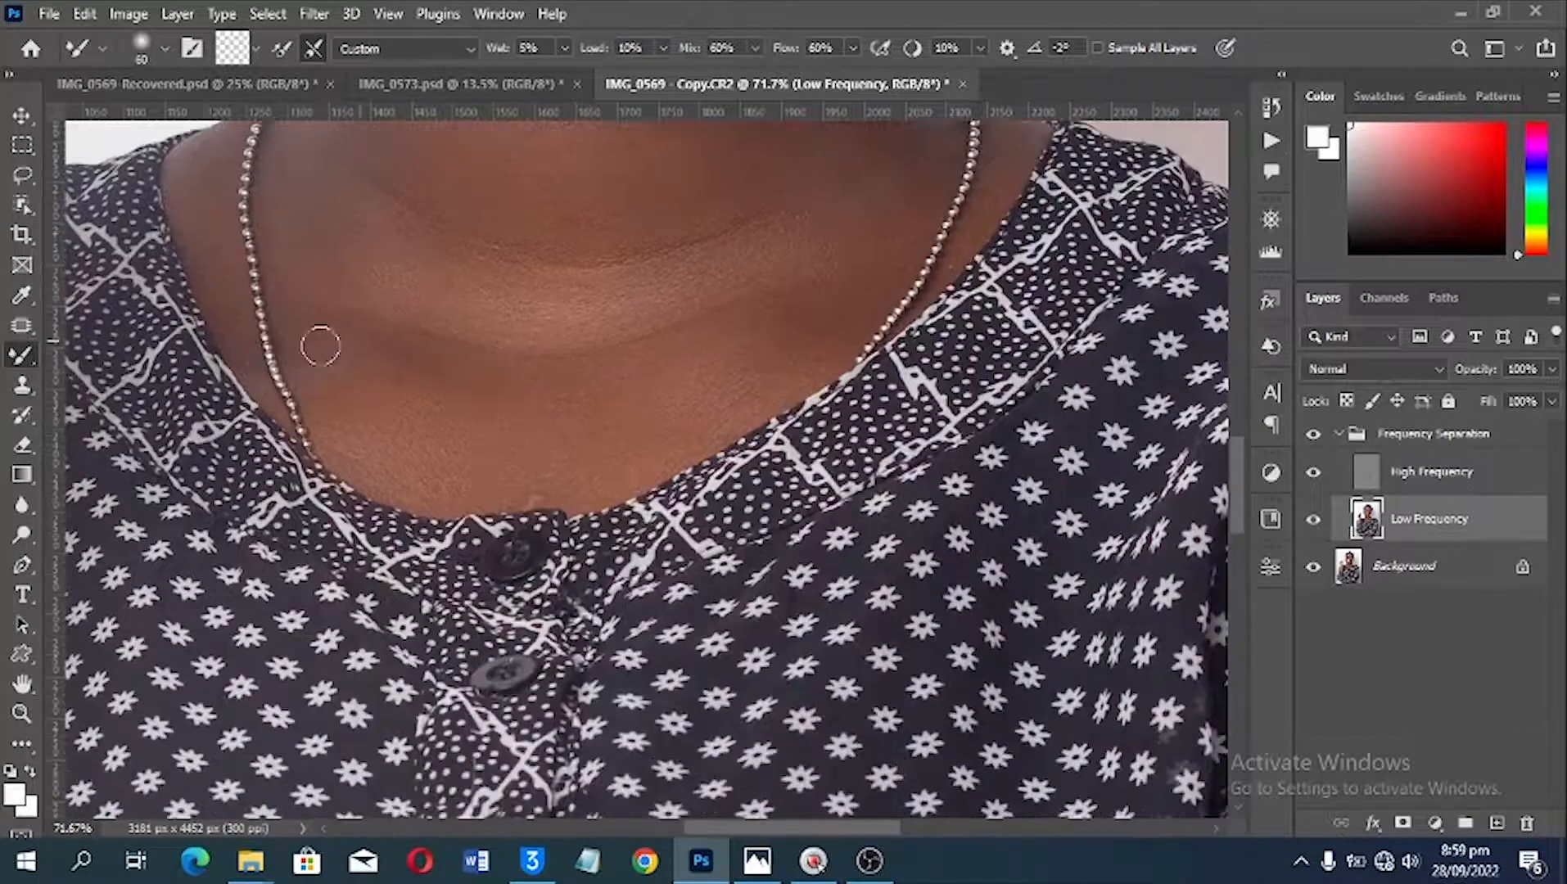
Step: Set the Mixer Brush size to 80 and blend the skin along the jaw and upper neck
scroll(454, 420, up, 5)
key(bracketright)
key(bracketright)
scroll(280, 322, up, 3)
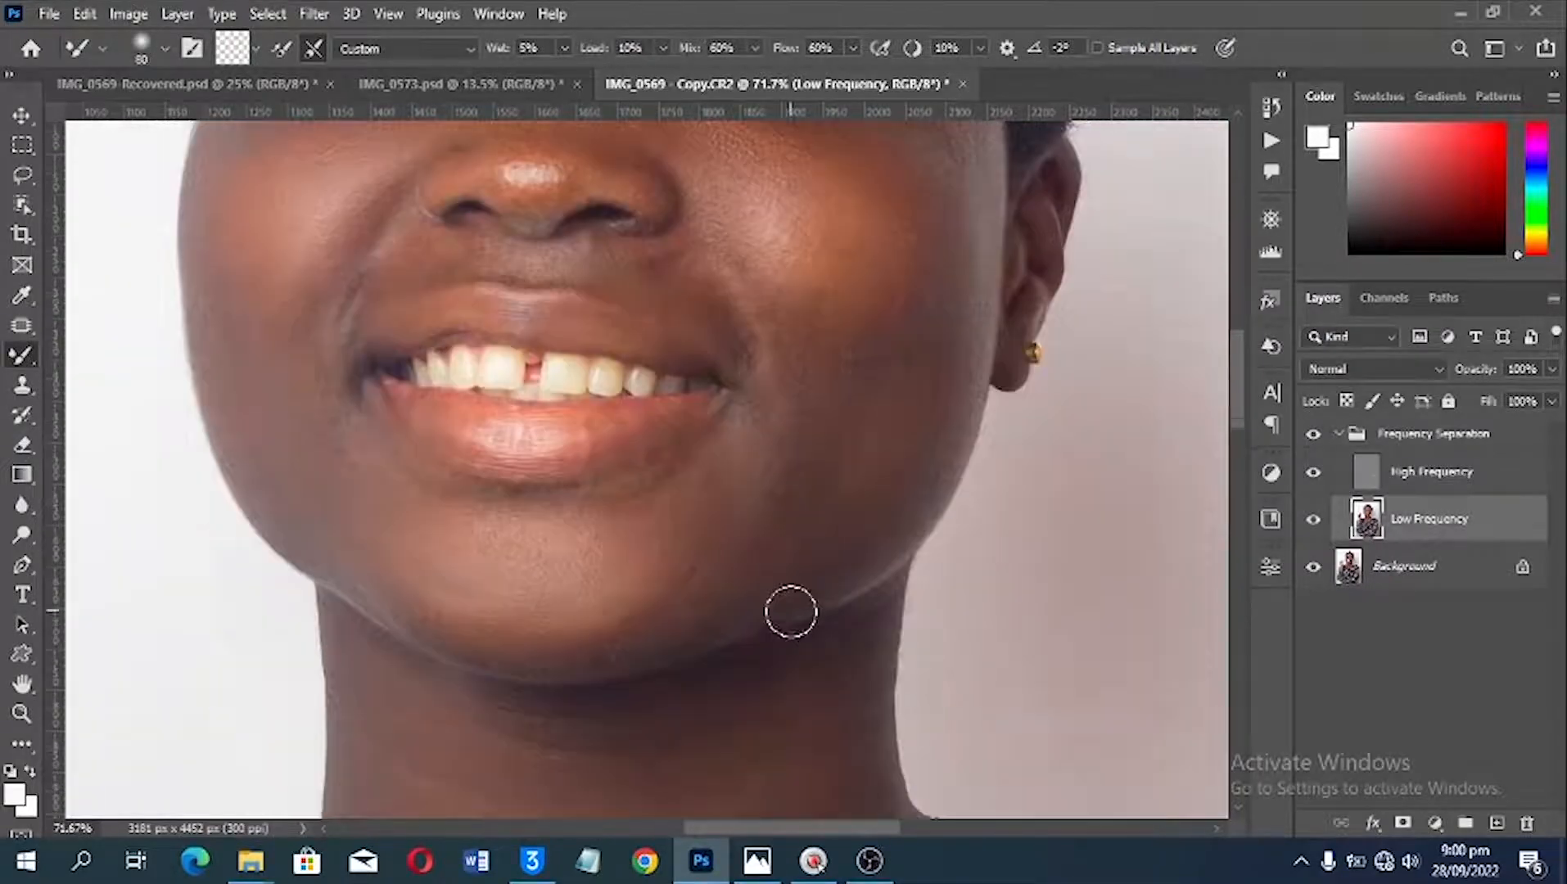
scroll(790, 612, up, 3)
Step: Enlarge the Mixer Brush and smooth the skin of the raised hand and wrist
key(space)
drag(300, 633, 391, 227)
key(bracketright)
key(bracketright)
drag(468, 606, 325, 316)
key(space)
mouse_move(287, 742)
mouse_down()
mouse_move(342, 584)
mouse_move(1066, 556)
mouse_up()
Step: Set the Mixer Brush size to 150 and blend the skin of the forearm at the photo's lower edge
key(bracketright)
key(bracketright)
key(space)
drag(402, 147, 402, 434)
key(space)
mouse_move(983, 737)
mouse_down()
mouse_move(556, 479)
mouse_move(966, 392)
mouse_up()
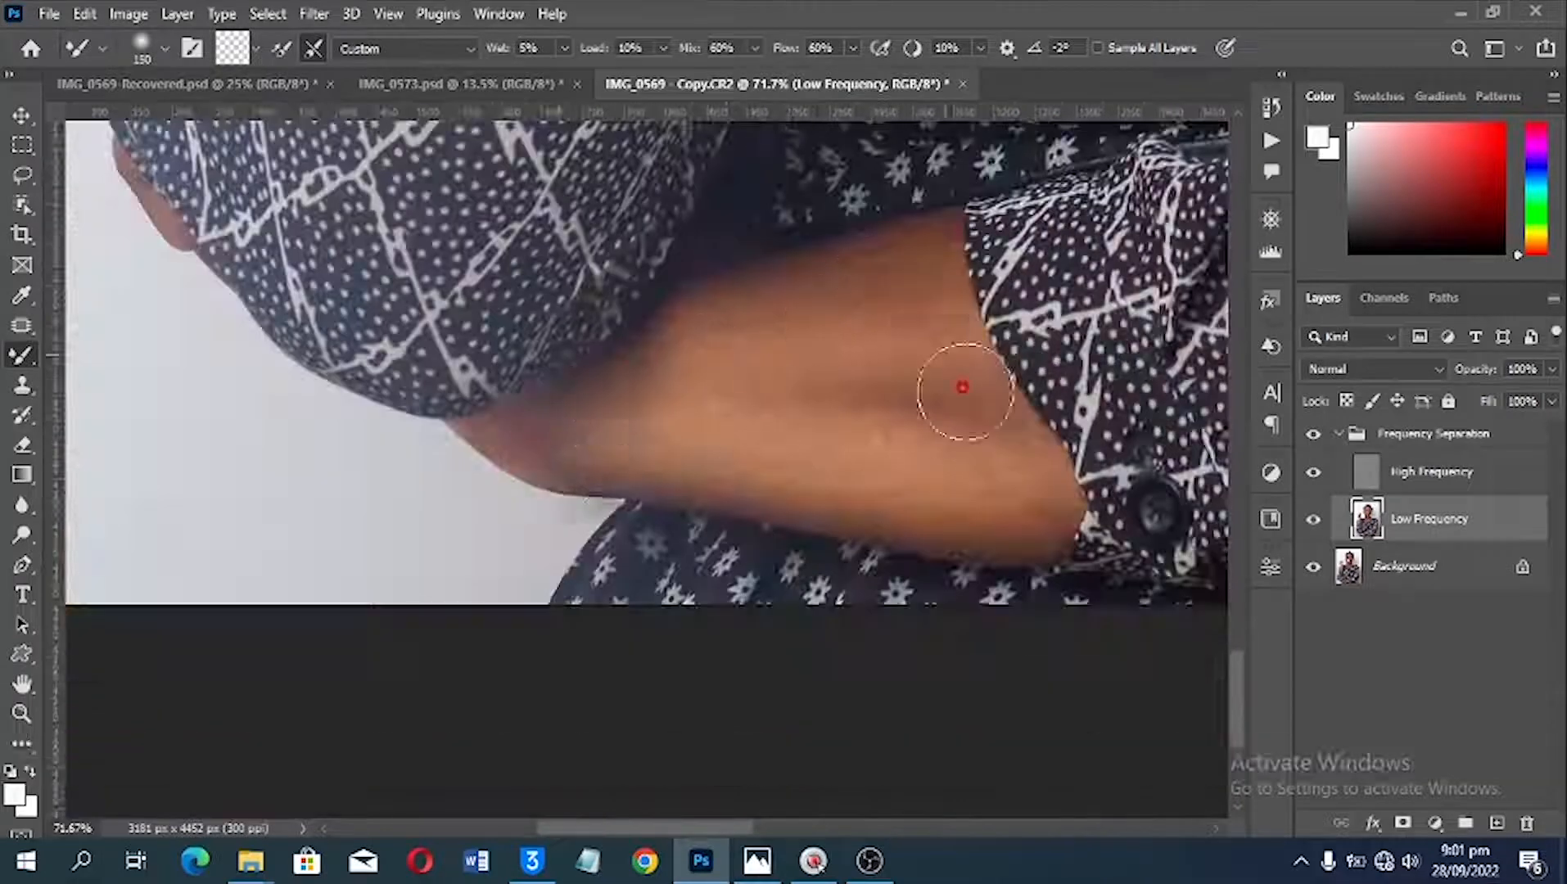
Step: Compare the portrait before and after retouching by repeatedly hiding and showing the Frequency Separation group, examining the face, neck and hand
scroll(966, 392, down, 8)
scroll(741, 346, up, 1)
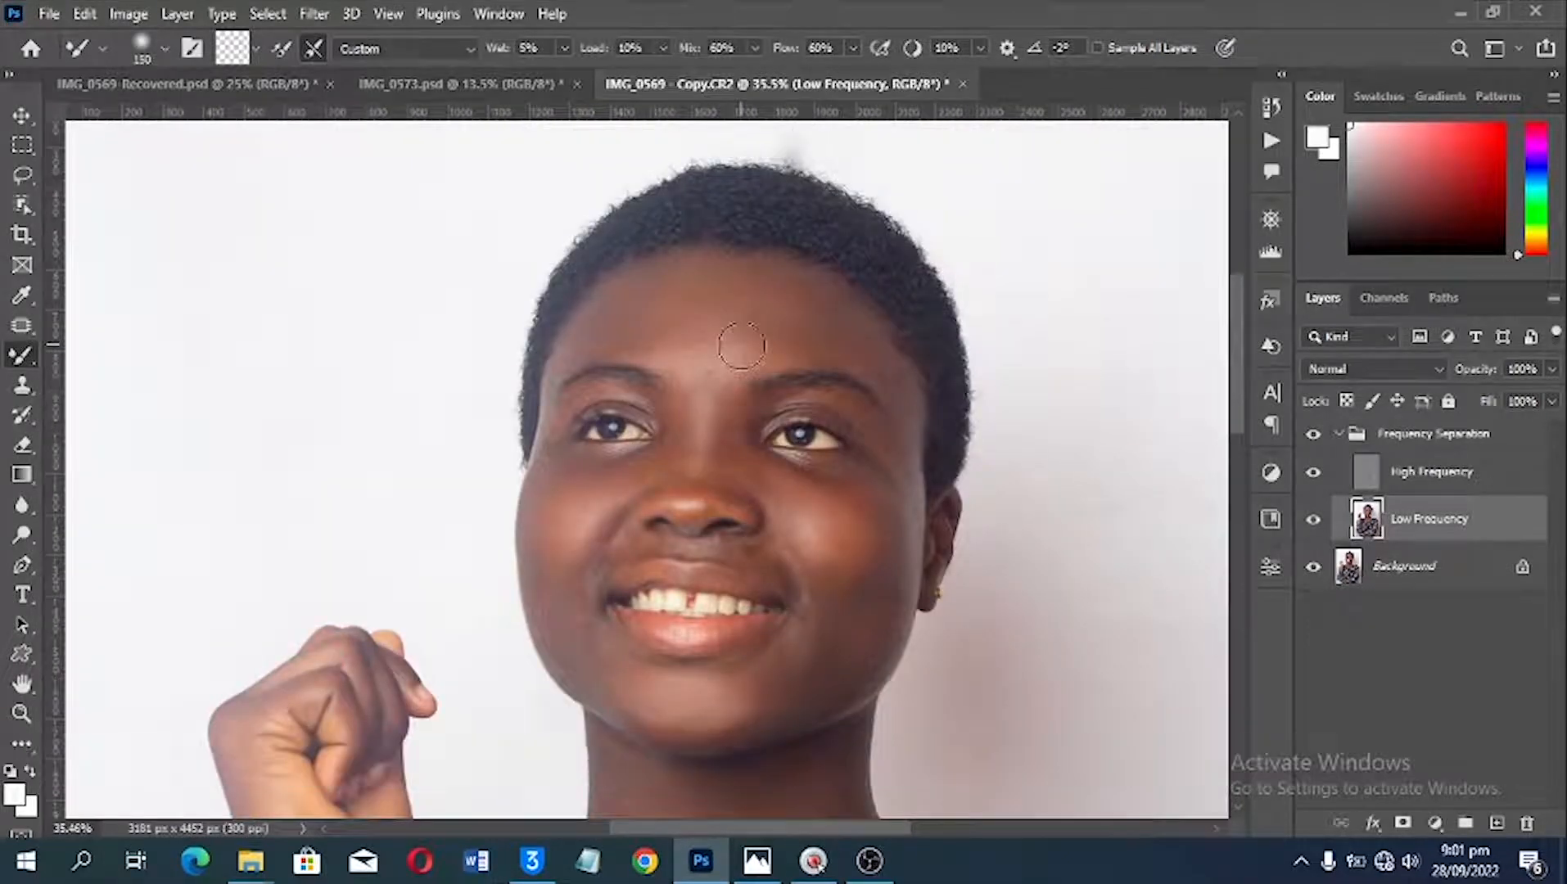
click(1304, 434)
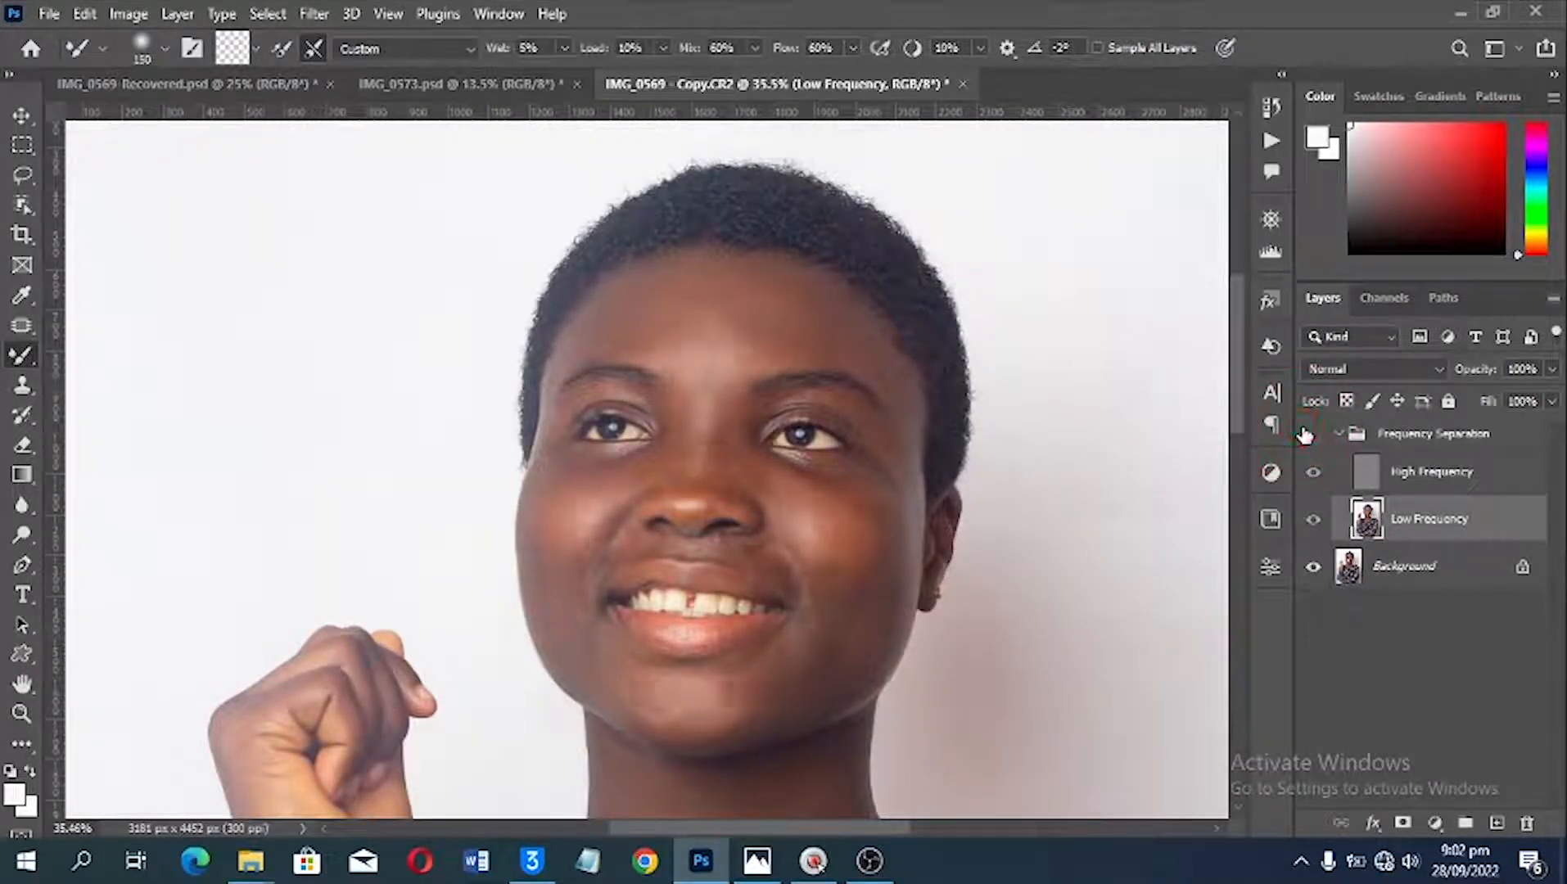
click(1307, 434)
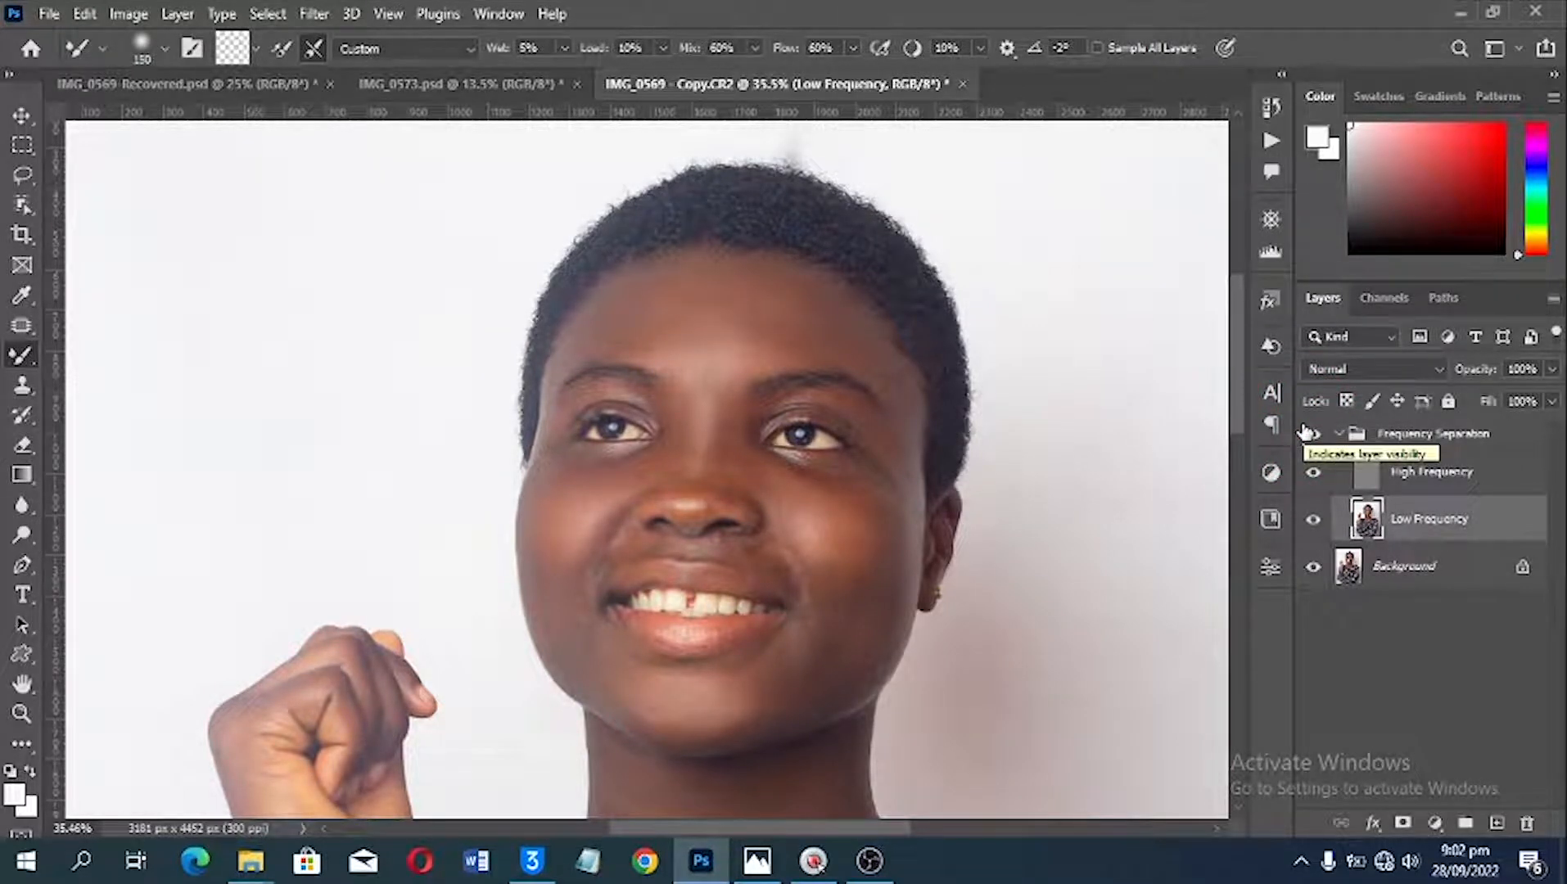
click(1306, 433)
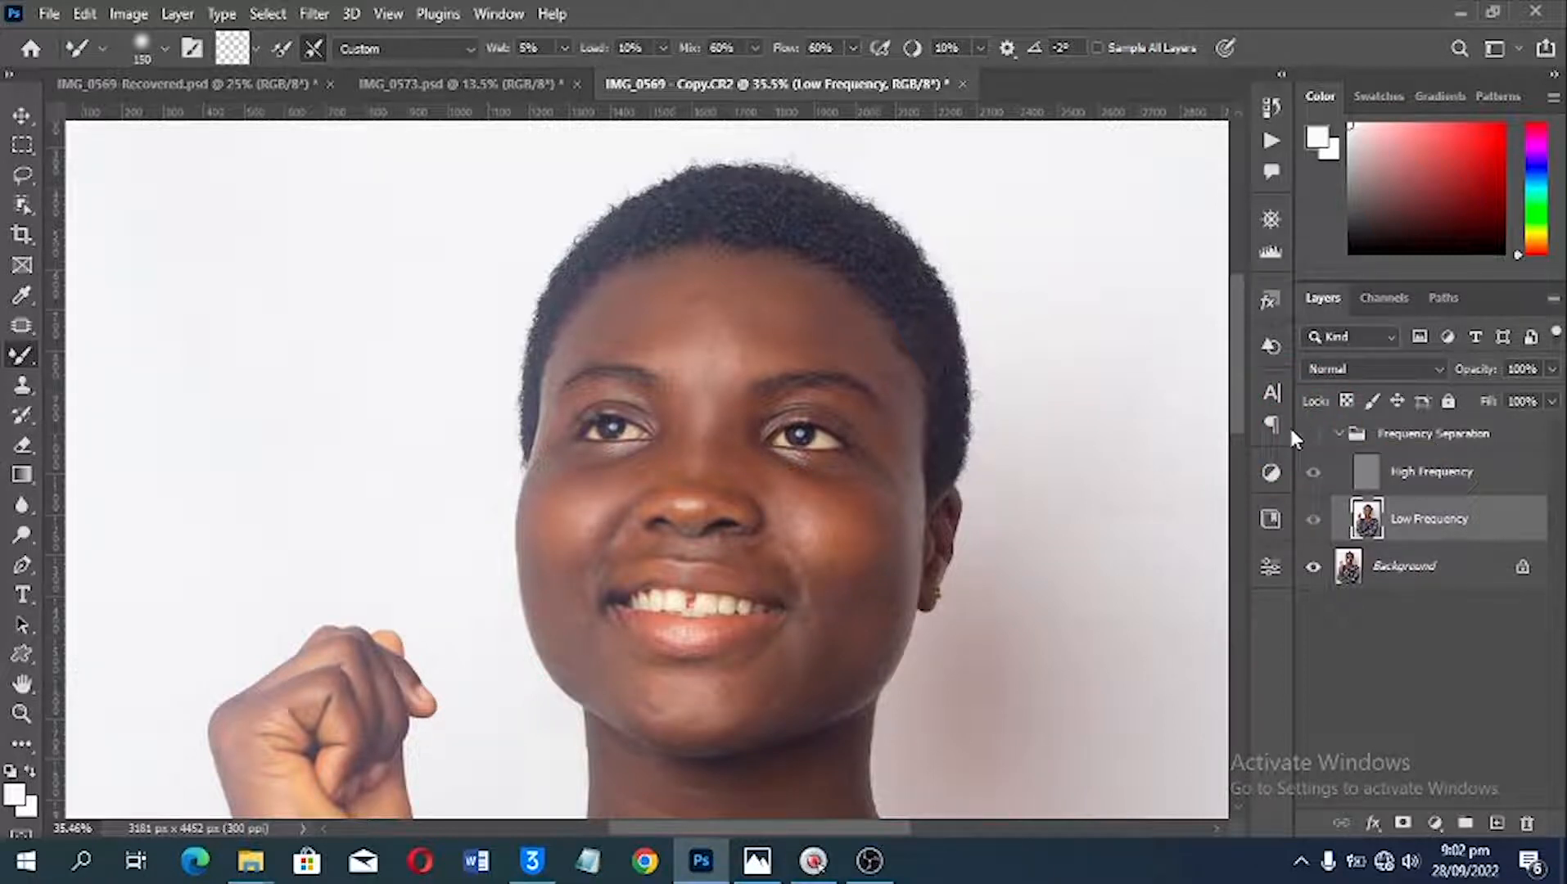
click(1307, 433)
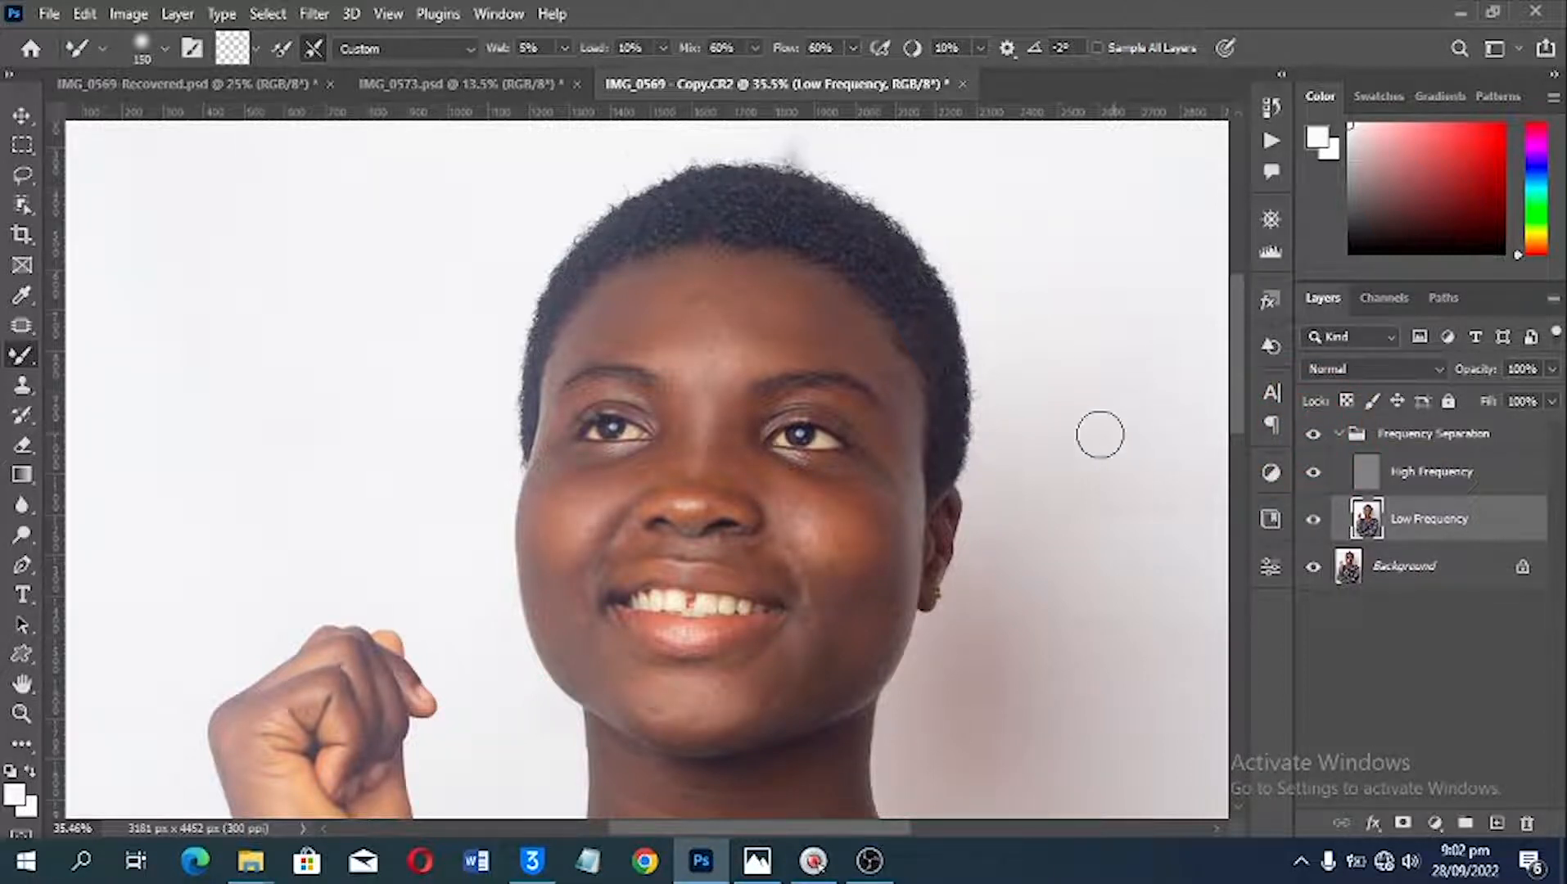
scroll(1059, 434, down, 1)
scroll(1017, 458, down, 4)
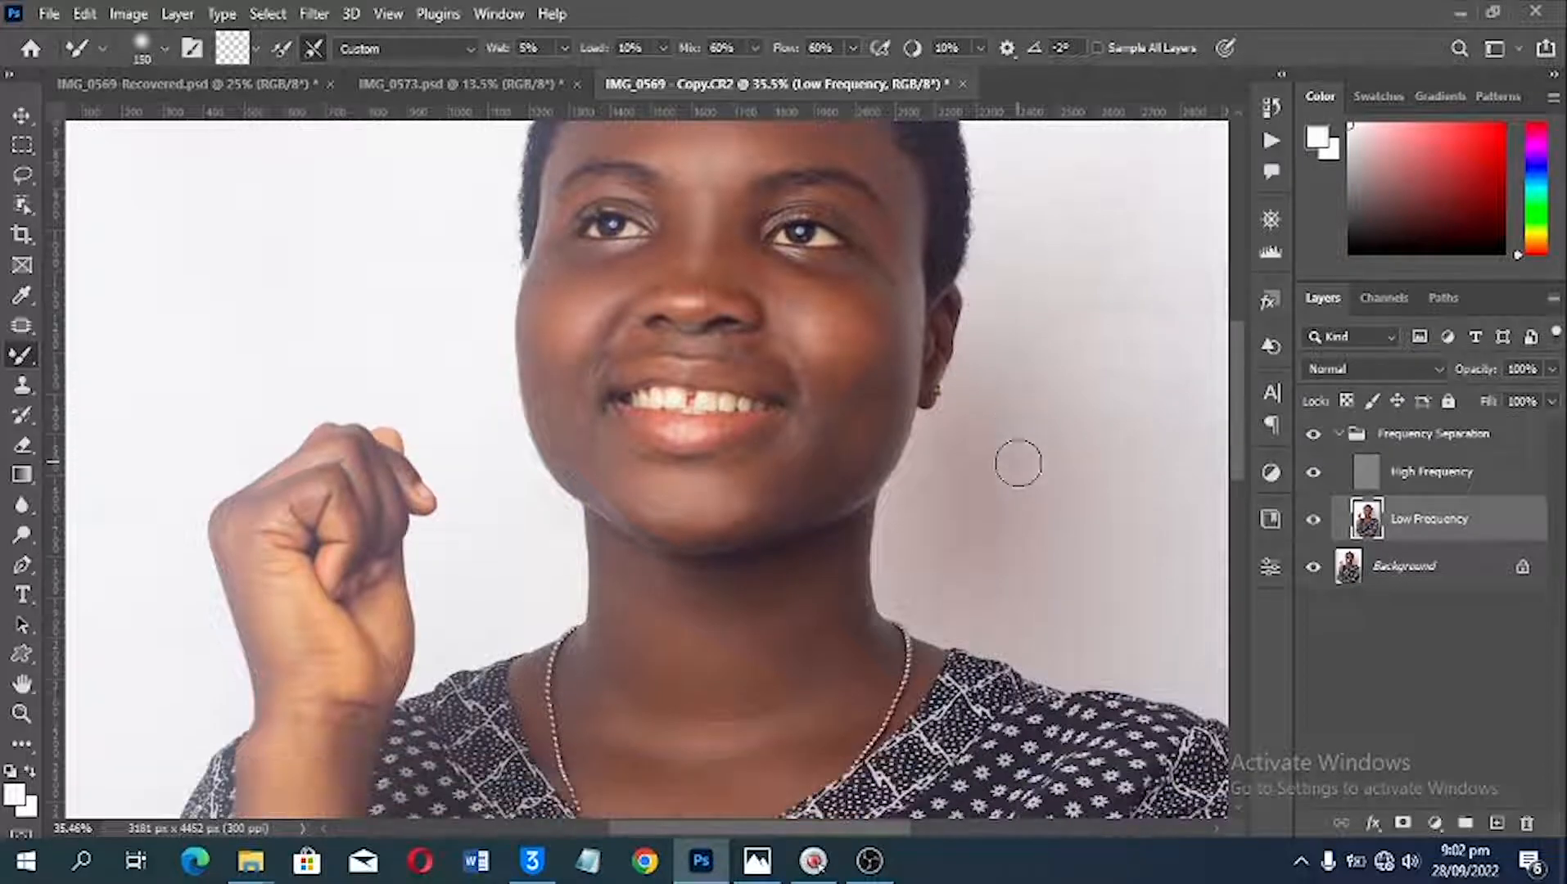
scroll(1015, 464, up, 5)
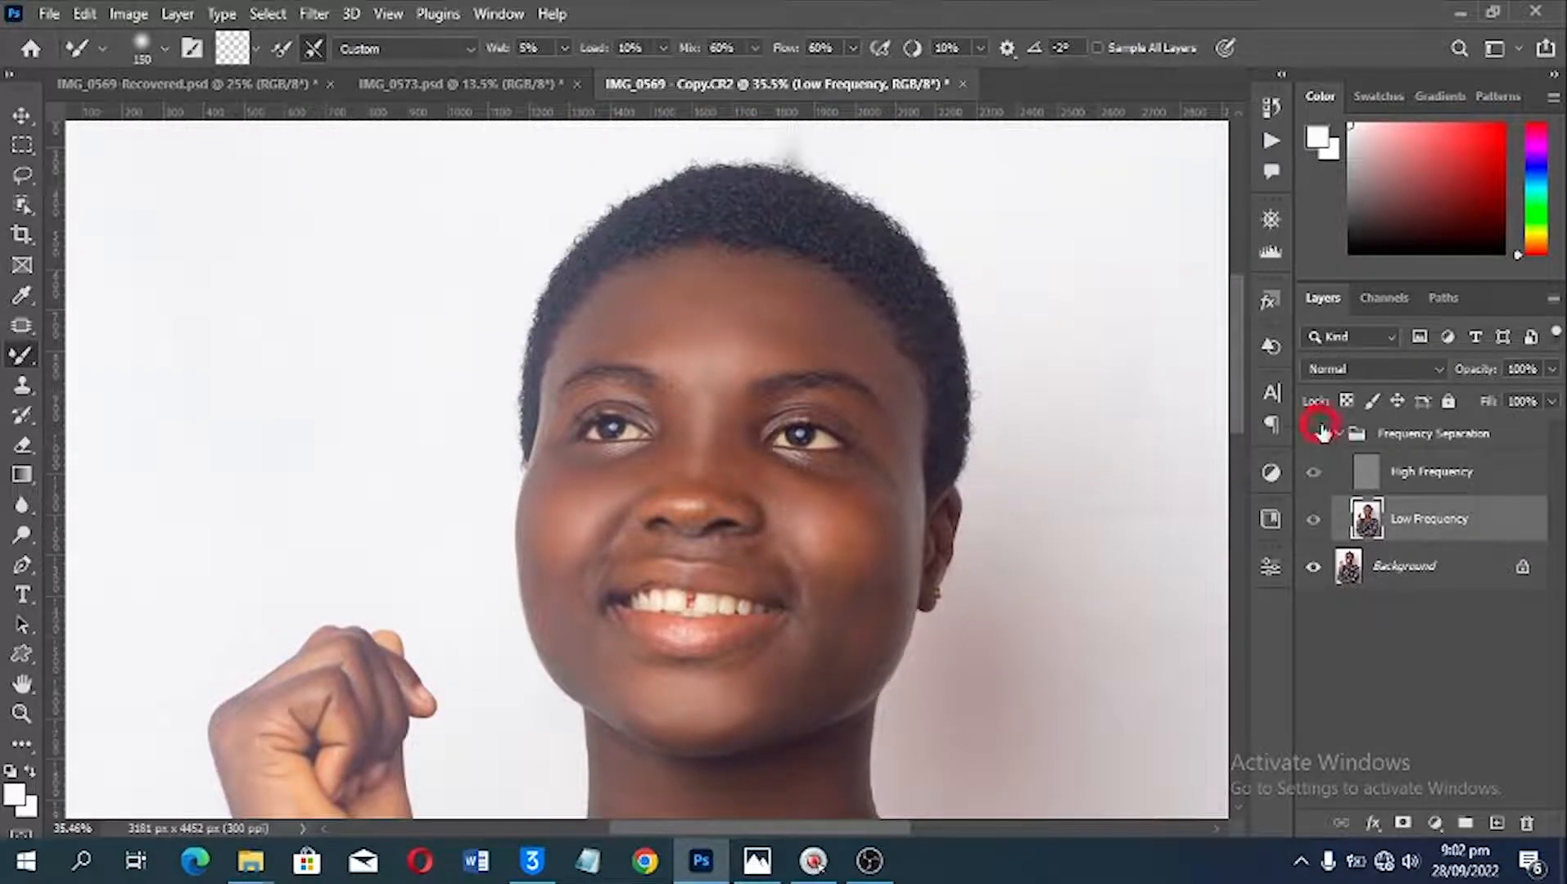
click(1317, 432)
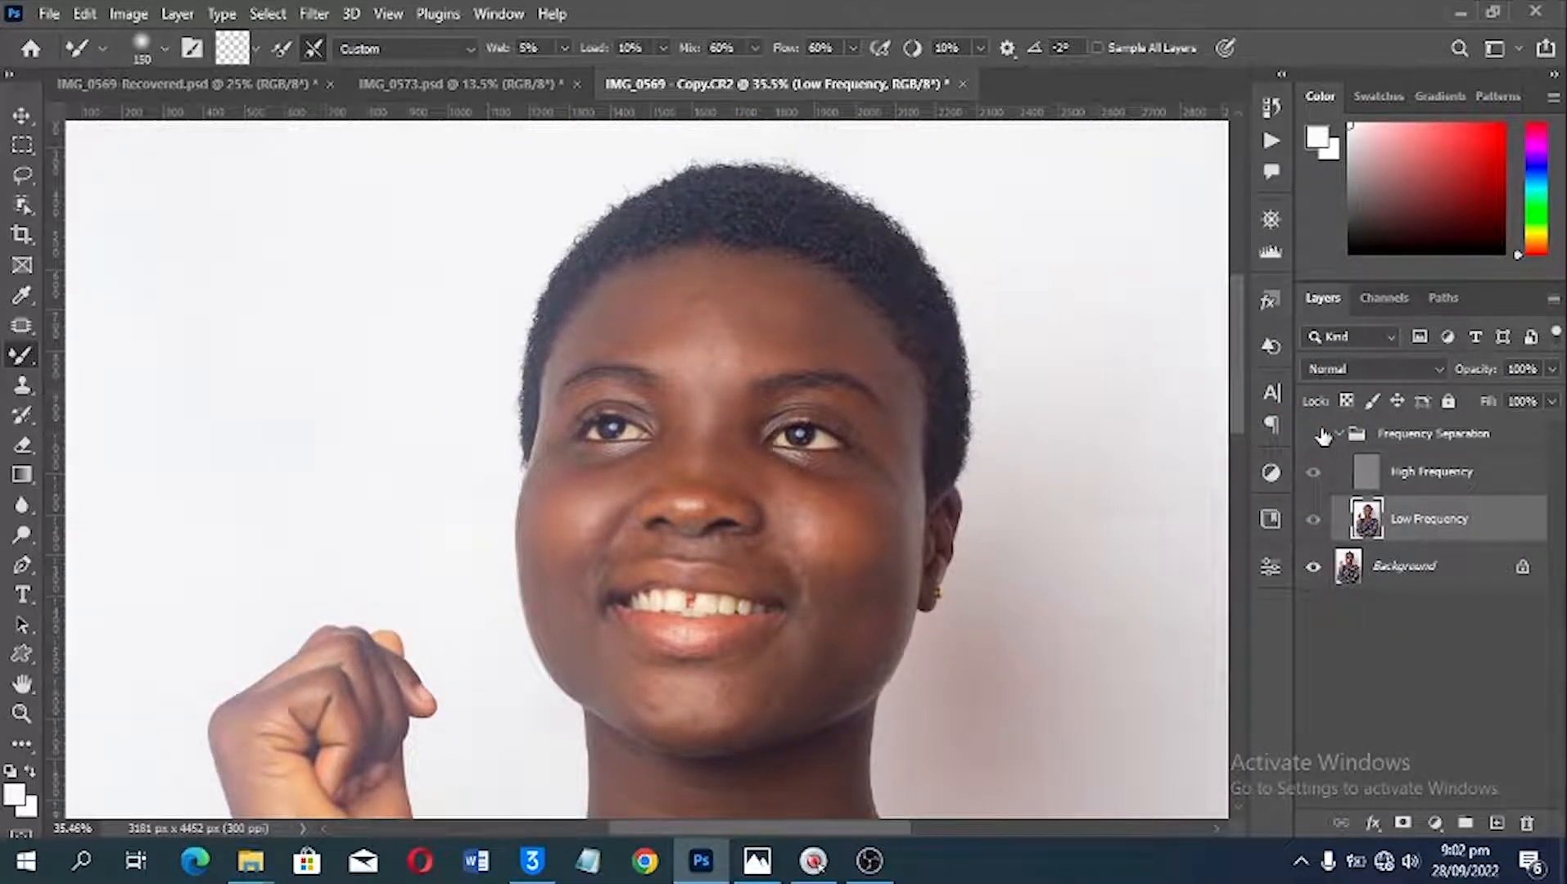
click(1317, 433)
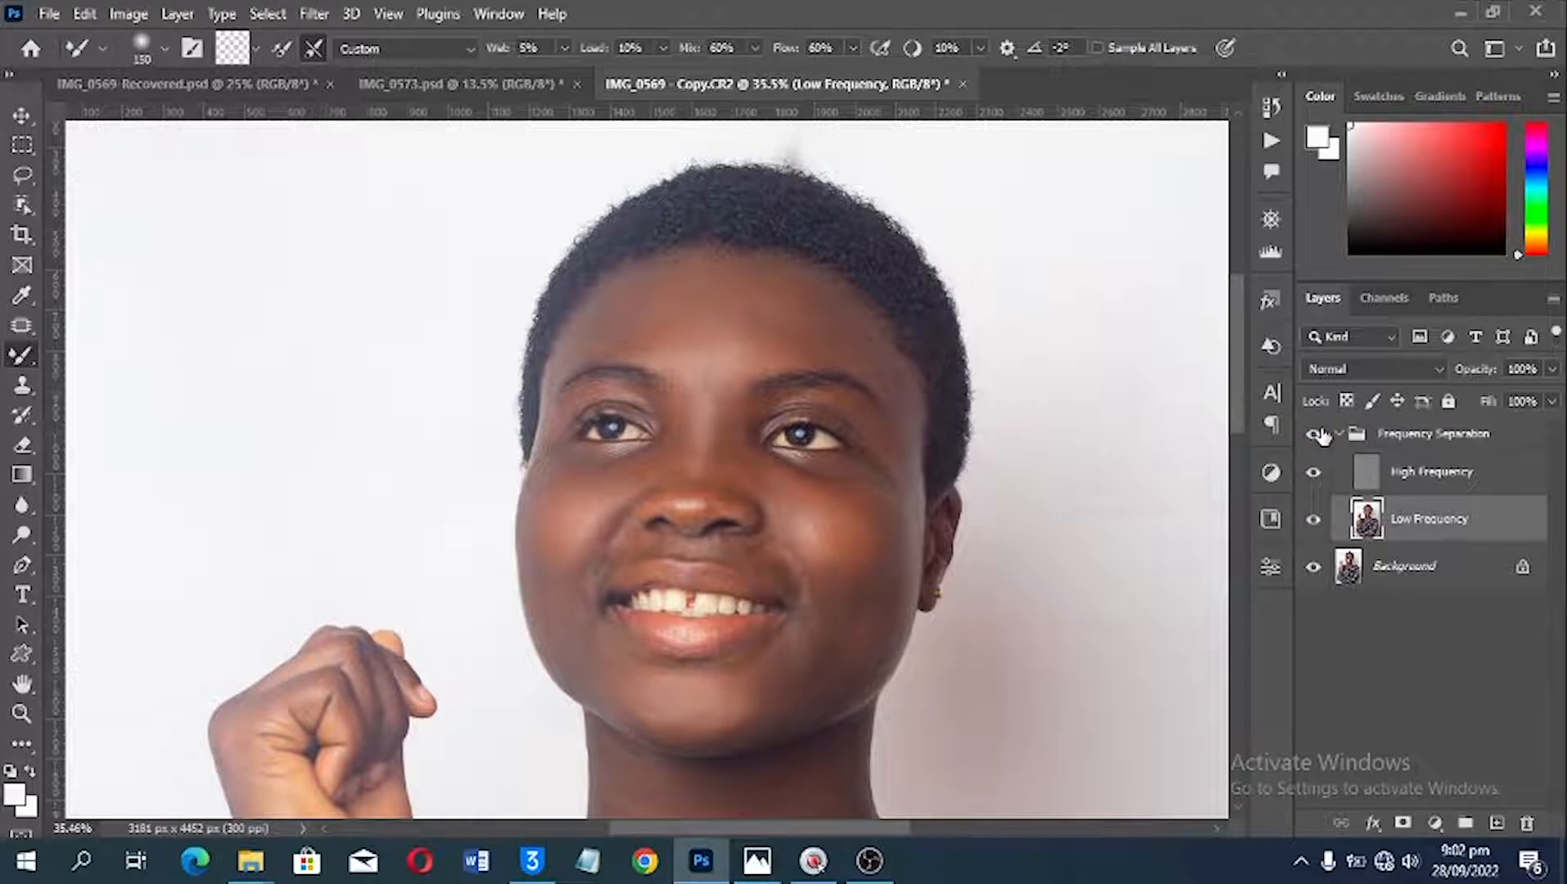
scroll(759, 432, down, 4)
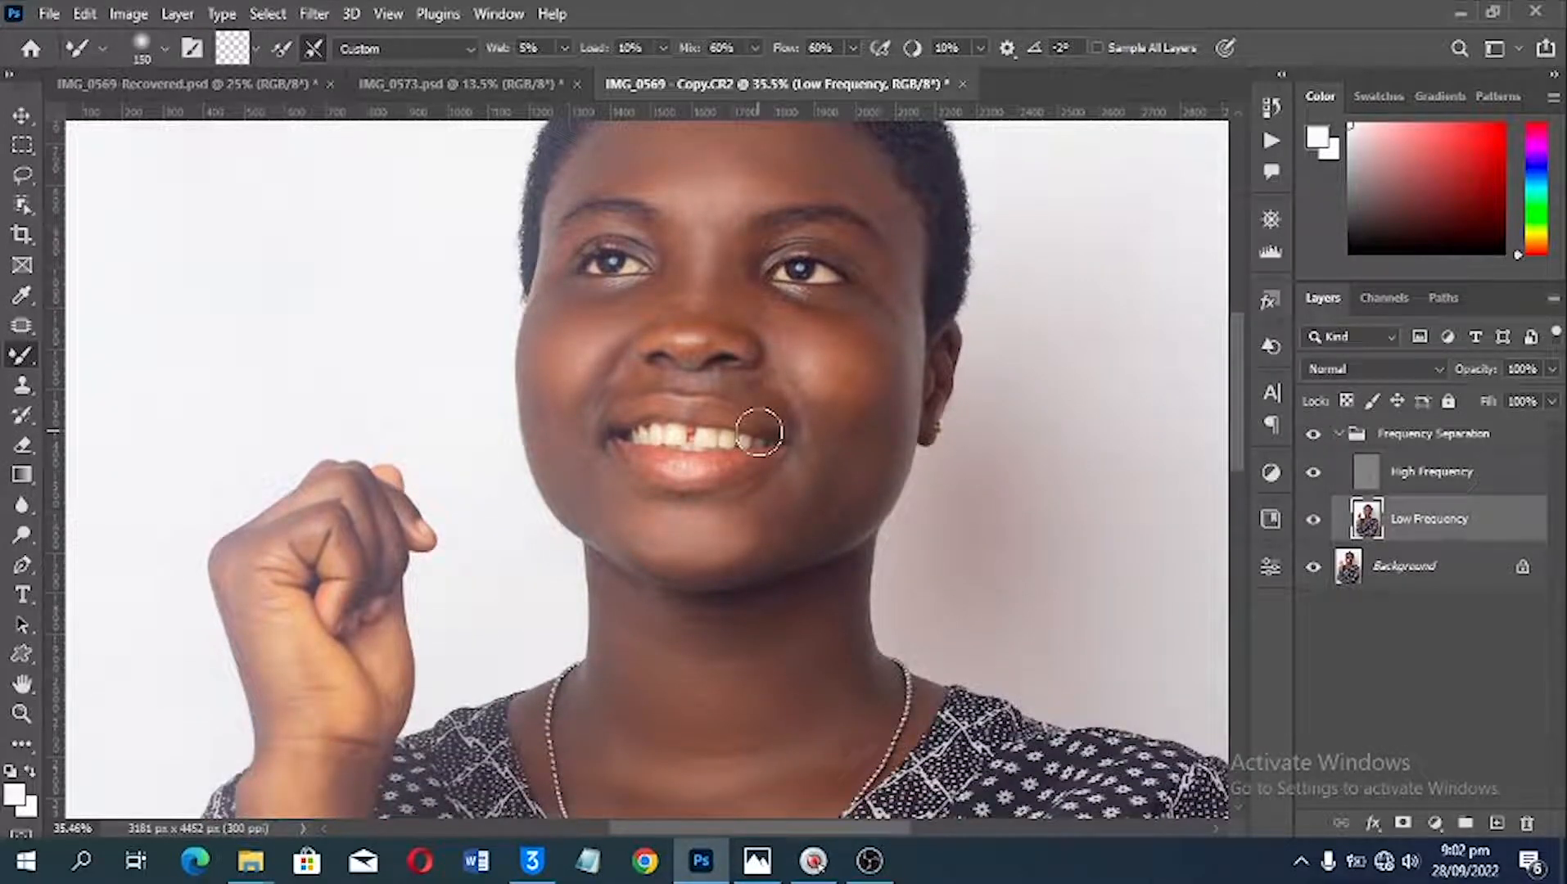
scroll(841, 415, up, 2)
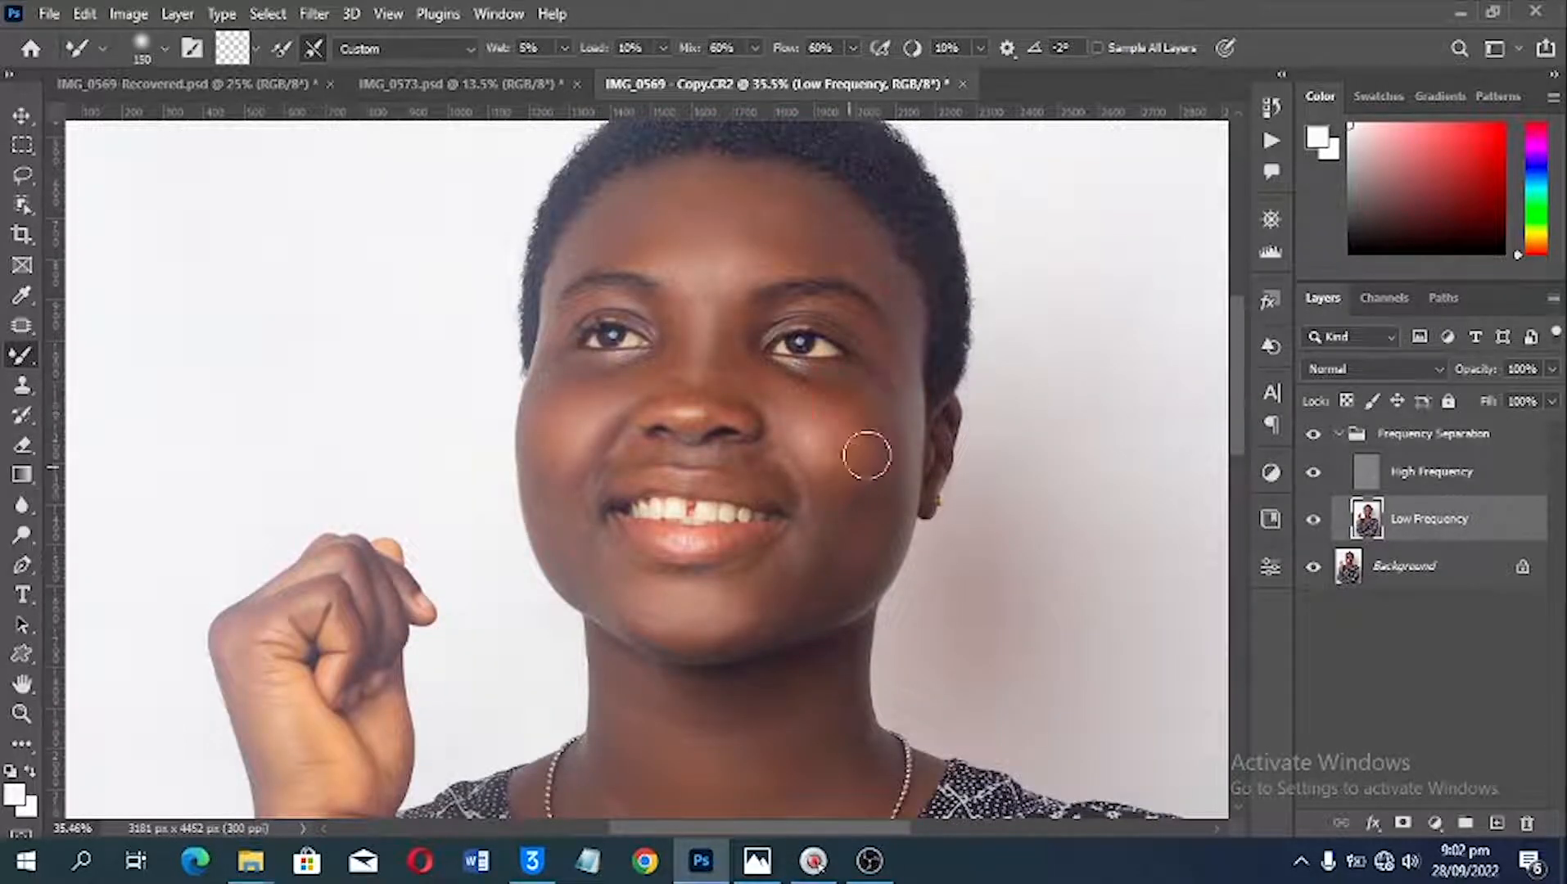
Step: Blend the middle of the forehead above the eyebrows with the Mixer Brush on the Low Frequency layer
scroll(902, 388, up, 2)
scroll(807, 411, up, 1)
scroll(770, 338, up, 2)
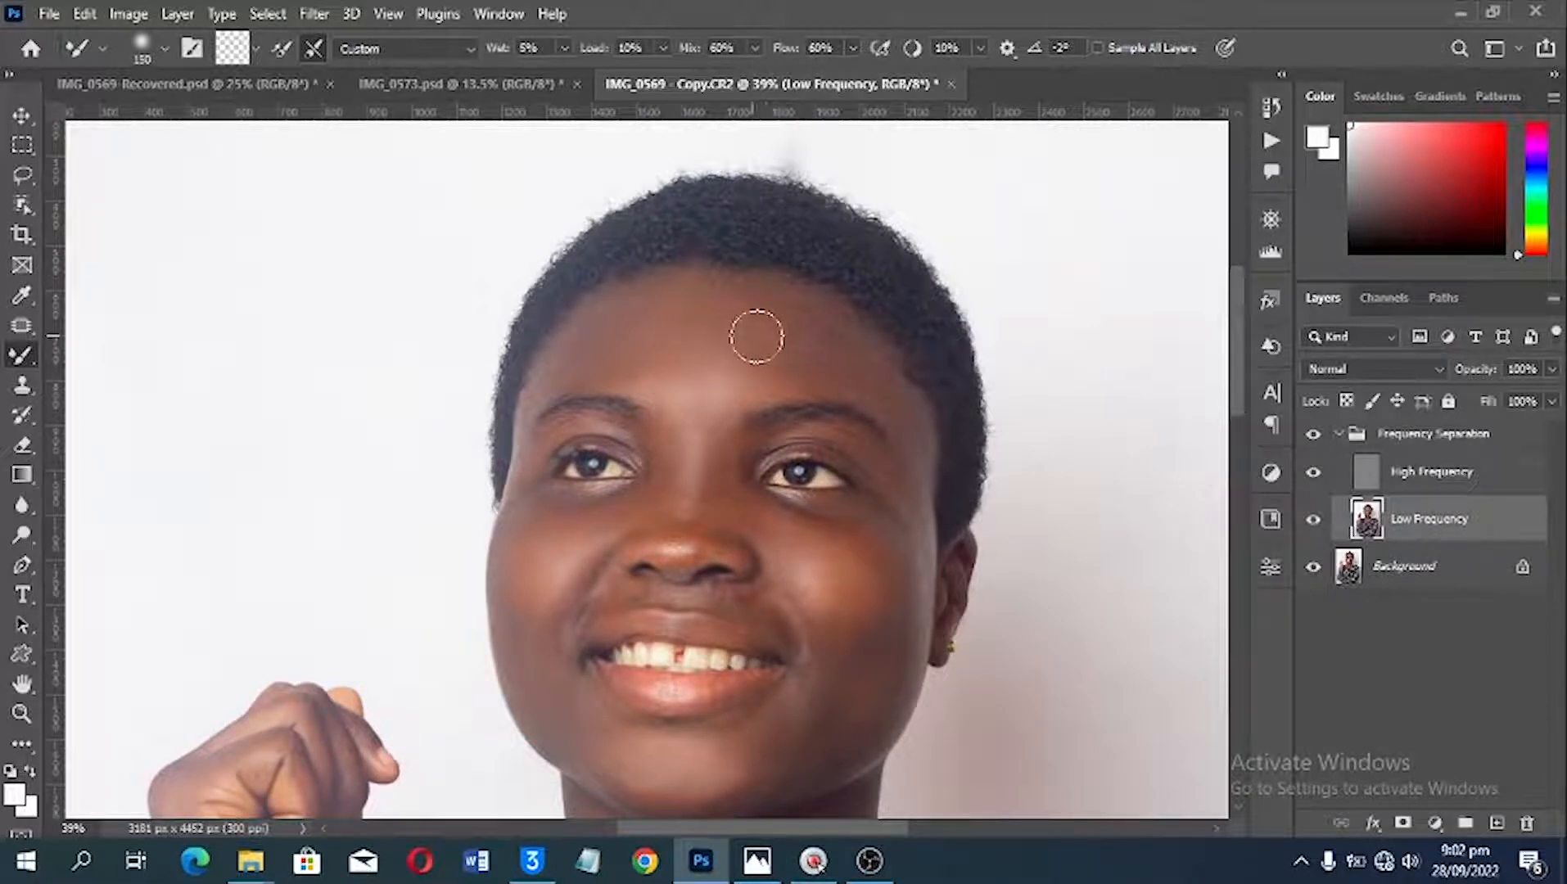
mouse_move(757, 337)
mouse_down()
mouse_move(770, 350)
mouse_move(693, 350)
mouse_up()
scroll(700, 374, down, 2)
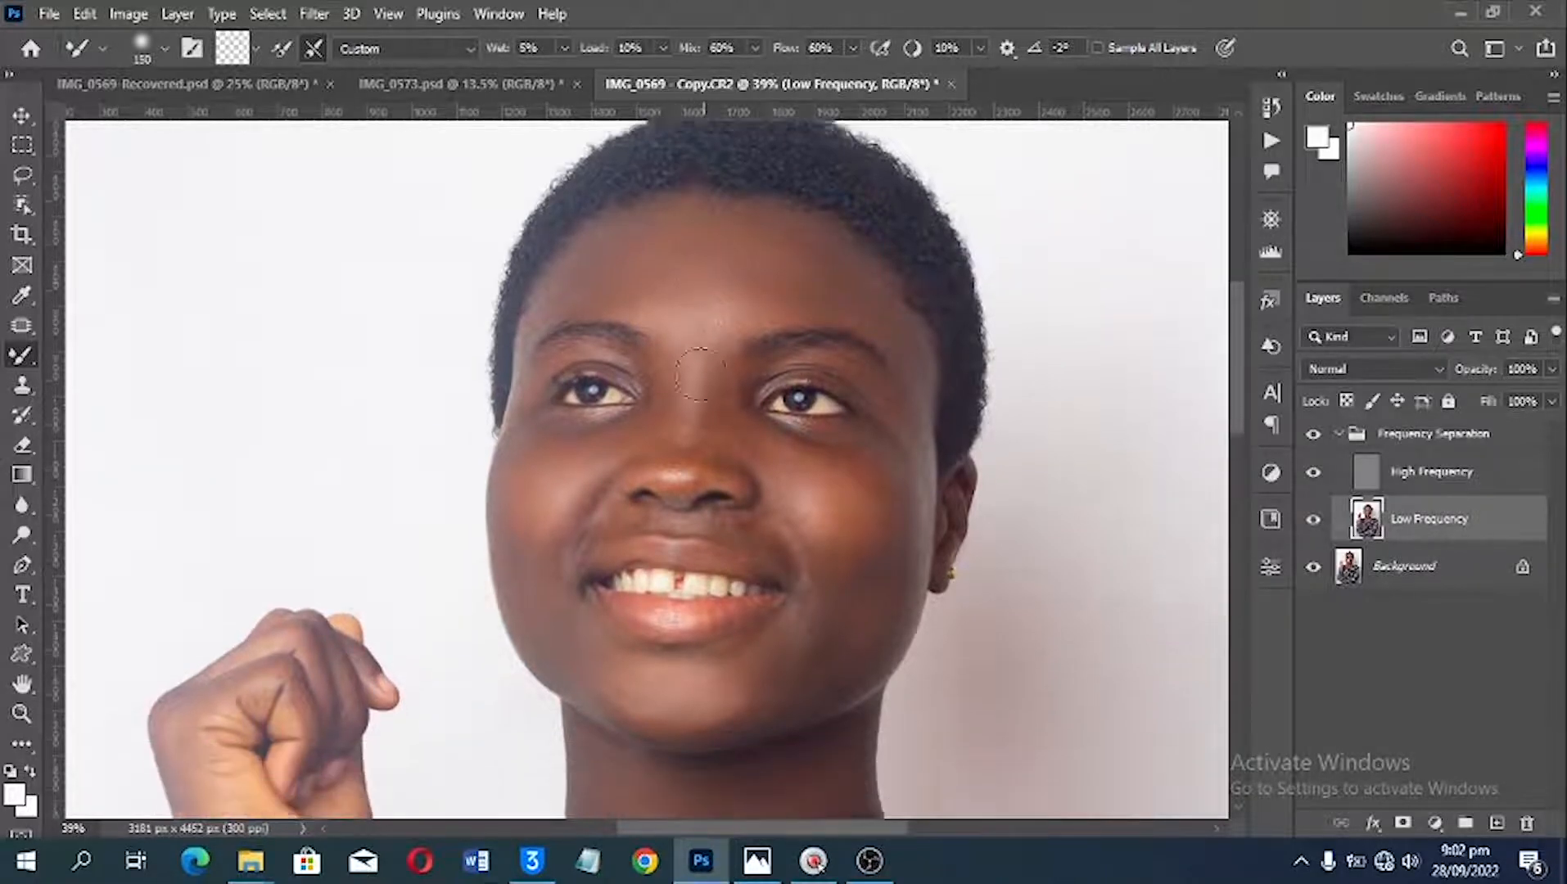
Step: Examine the smoothed skin of the face, neck, raised hand and forearm, along with the patterned blouse, across the portrait
scroll(700, 374, down, 1)
scroll(587, 453, down, 4)
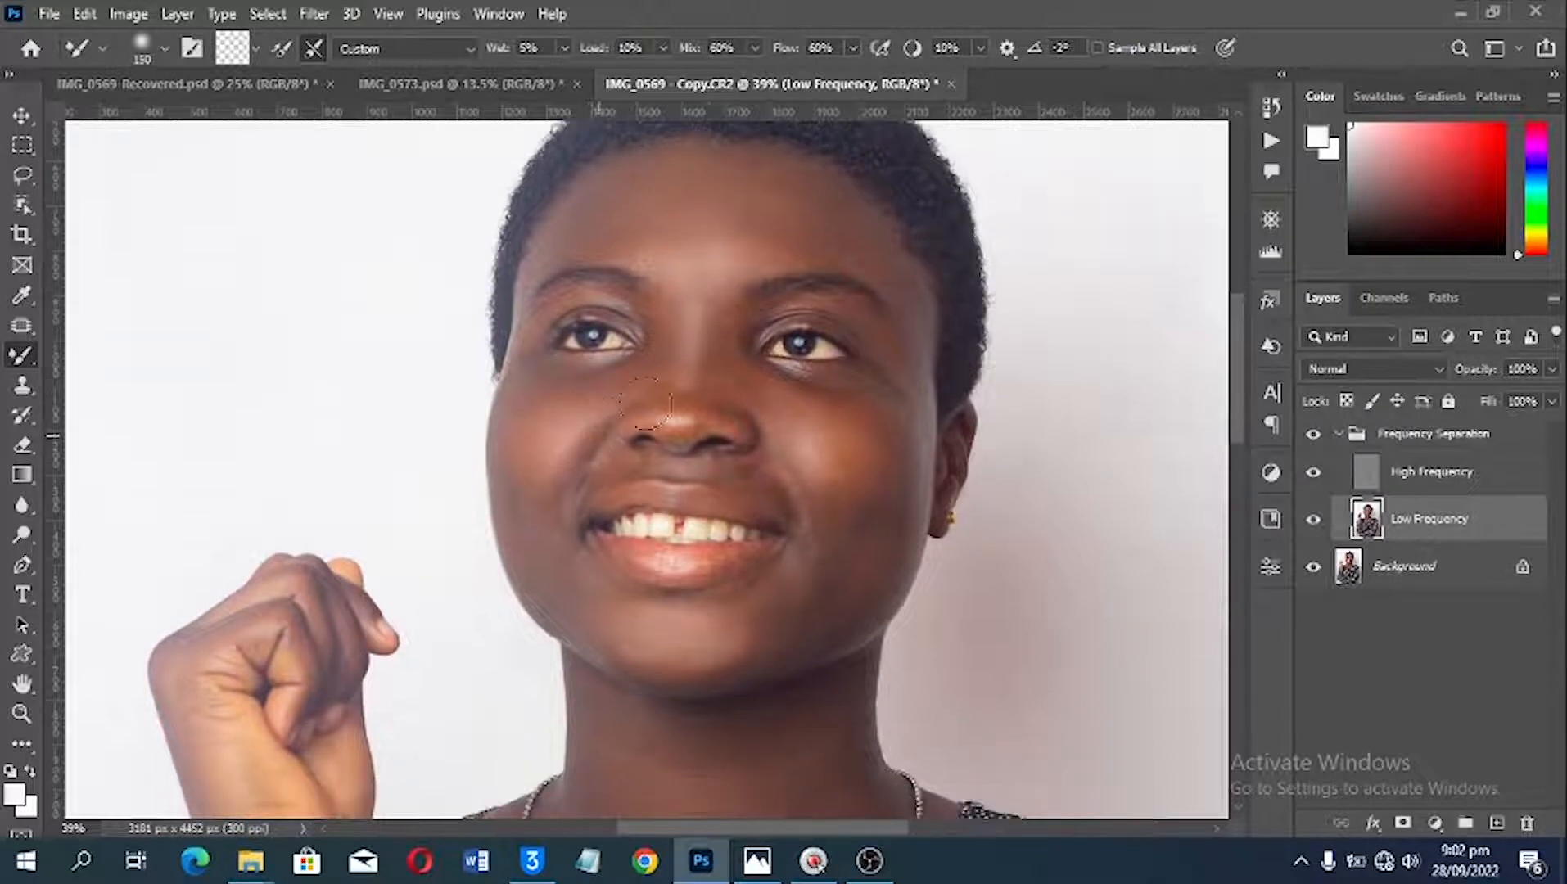
key(space)
drag(622, 632, 678, 520)
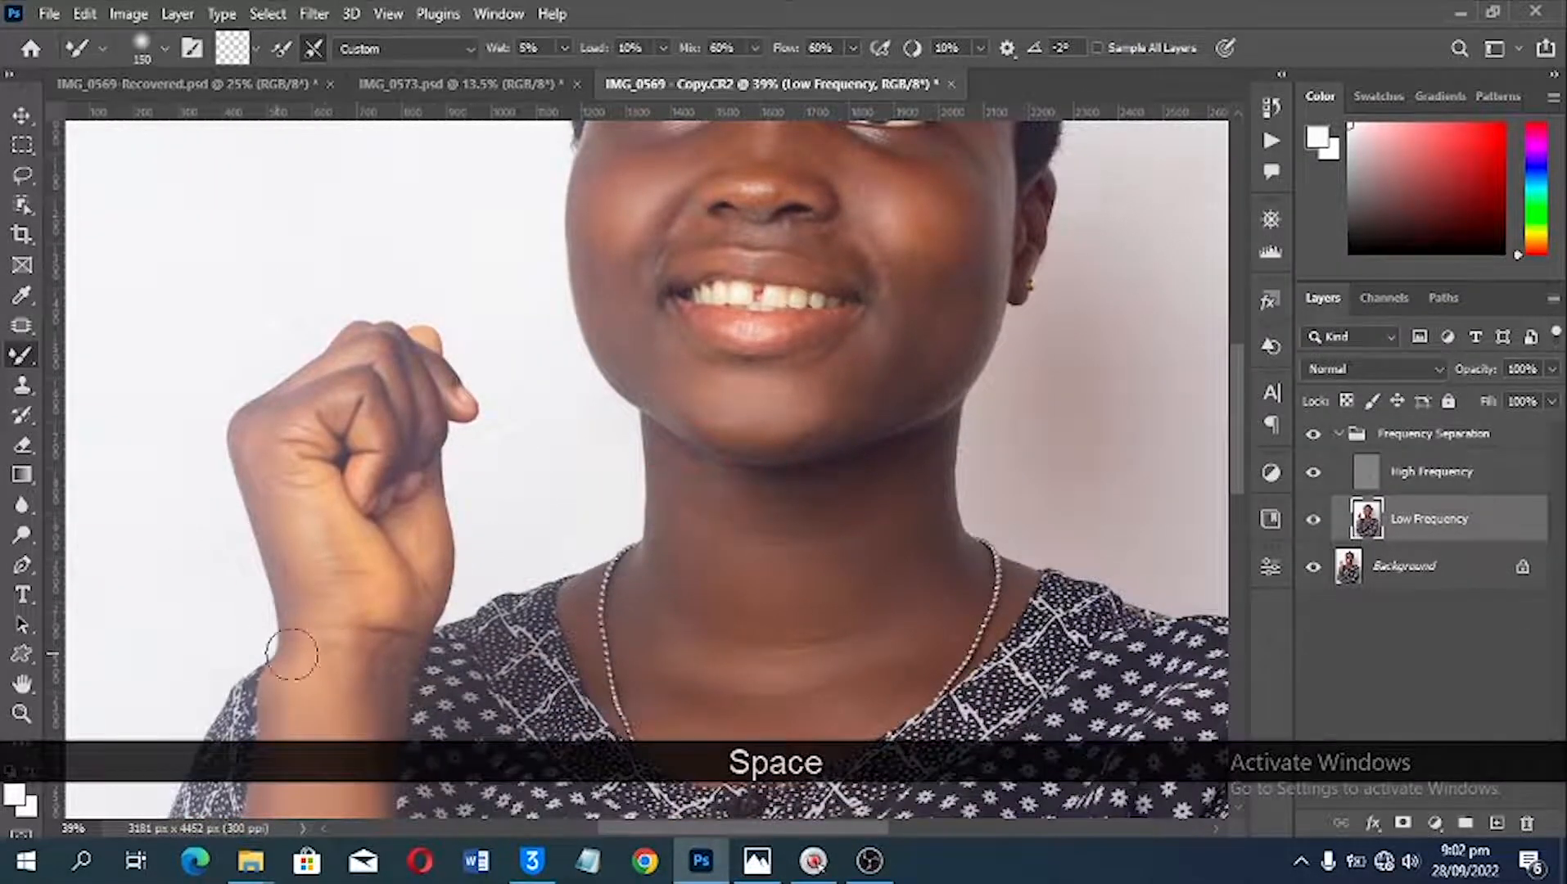
key(space)
drag(292, 655, 393, 479)
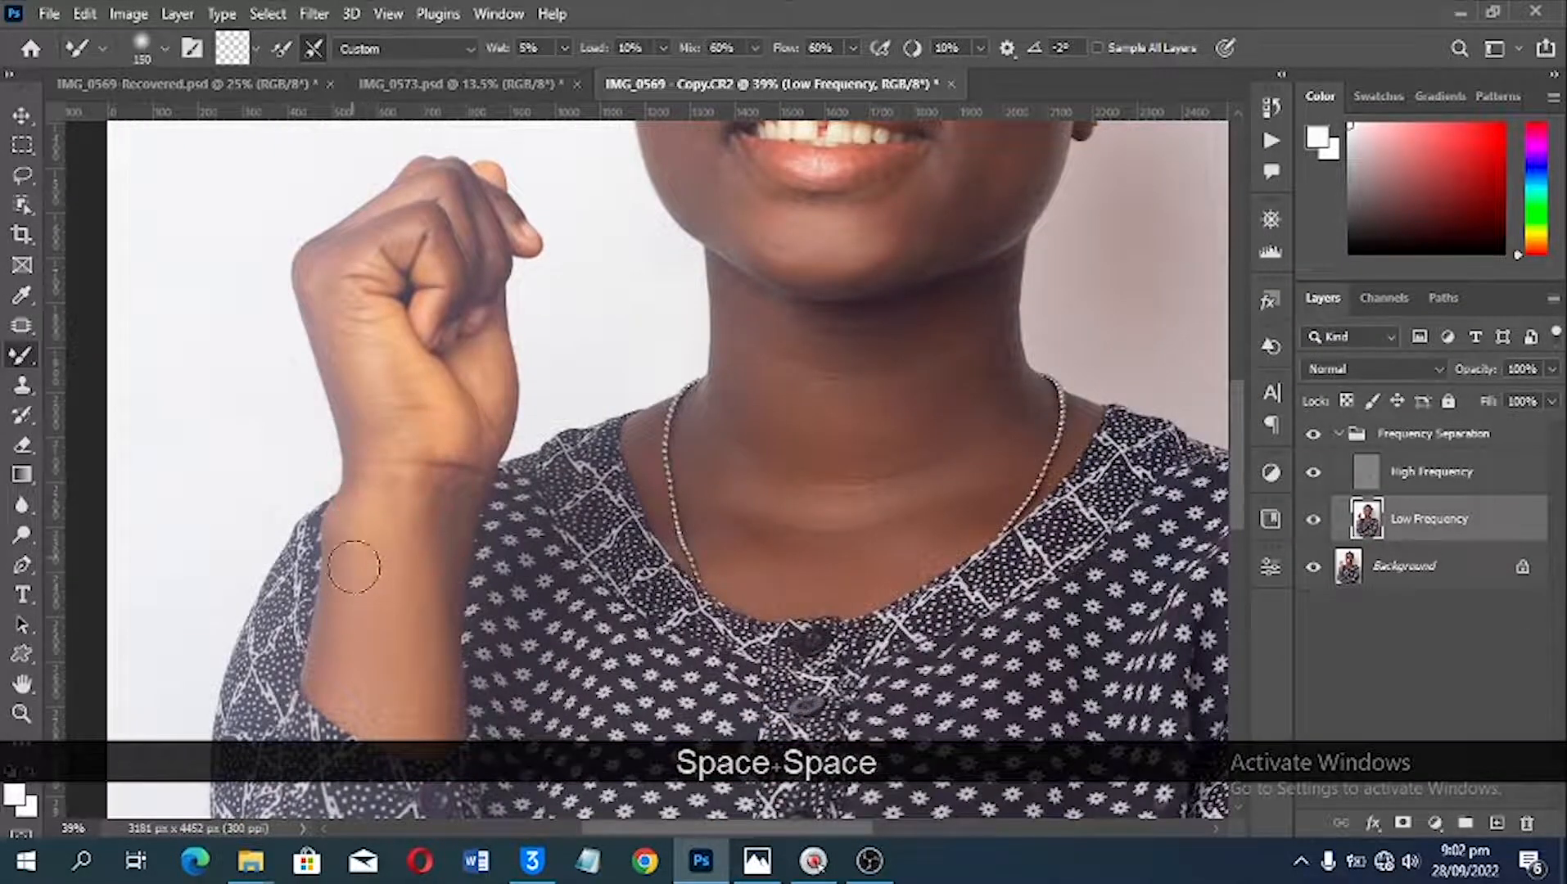
key(space)
drag(725, 598, 668, 413)
drag(600, 658, 545, 499)
mouse_move(869, 604)
mouse_down()
mouse_move(777, 386)
mouse_move(871, 809)
mouse_up()
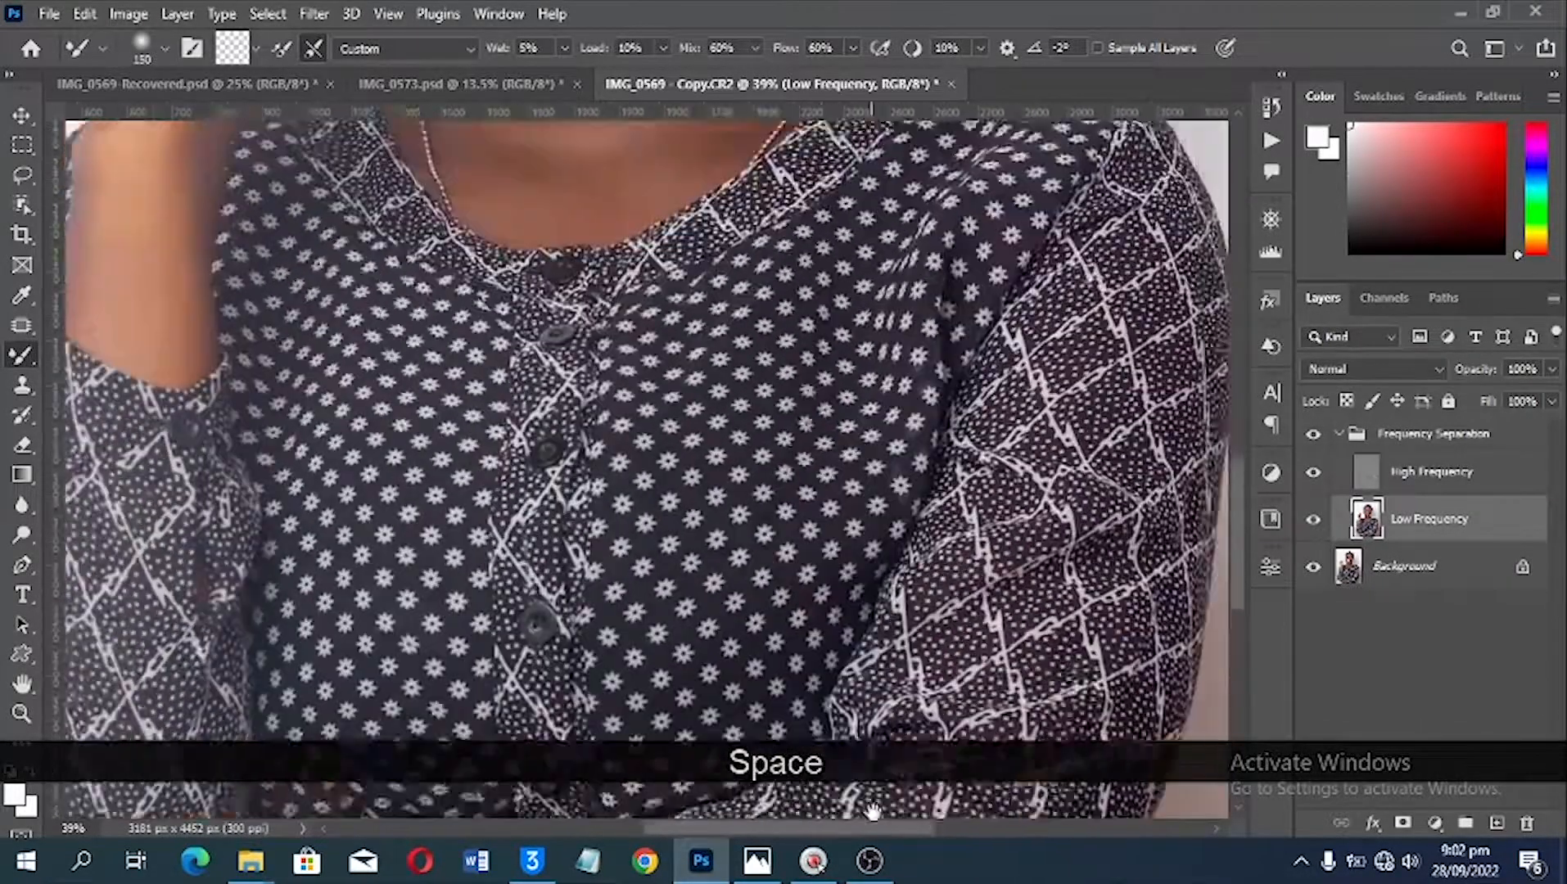
drag(790, 352, 939, 773)
mouse_move(759, 330)
mouse_down()
mouse_move(816, 501)
mouse_move(679, 347)
mouse_move(665, 475)
mouse_up()
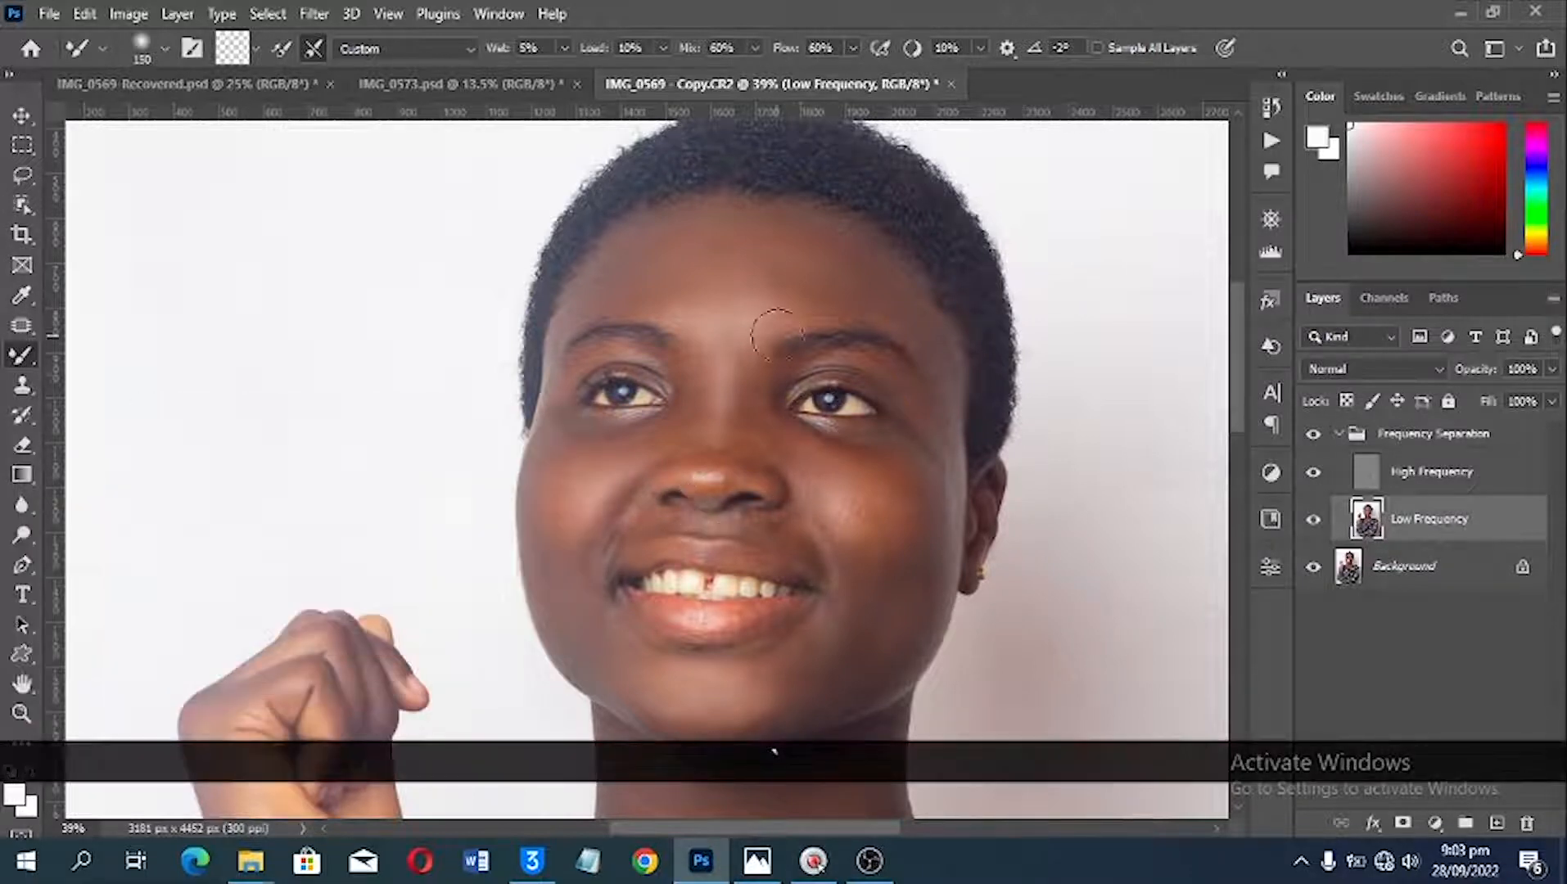
key(bracketright)
key(bracketright)
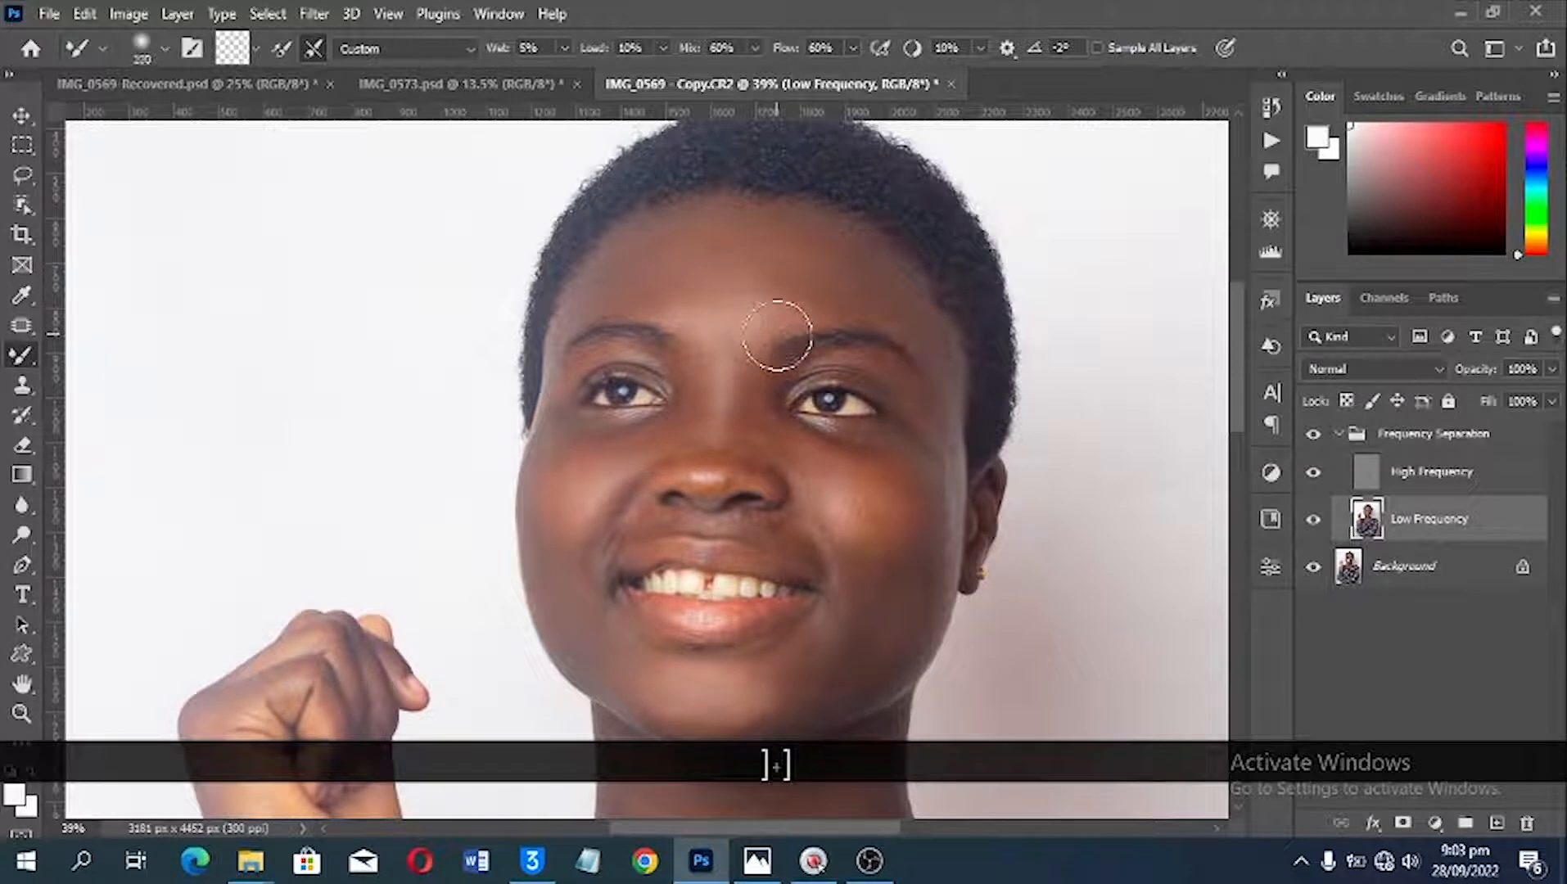
key(bracketleft)
key(bracketleft)
key(bracketright)
key(bracketright)
key(bracketleft)
key(bracketleft)
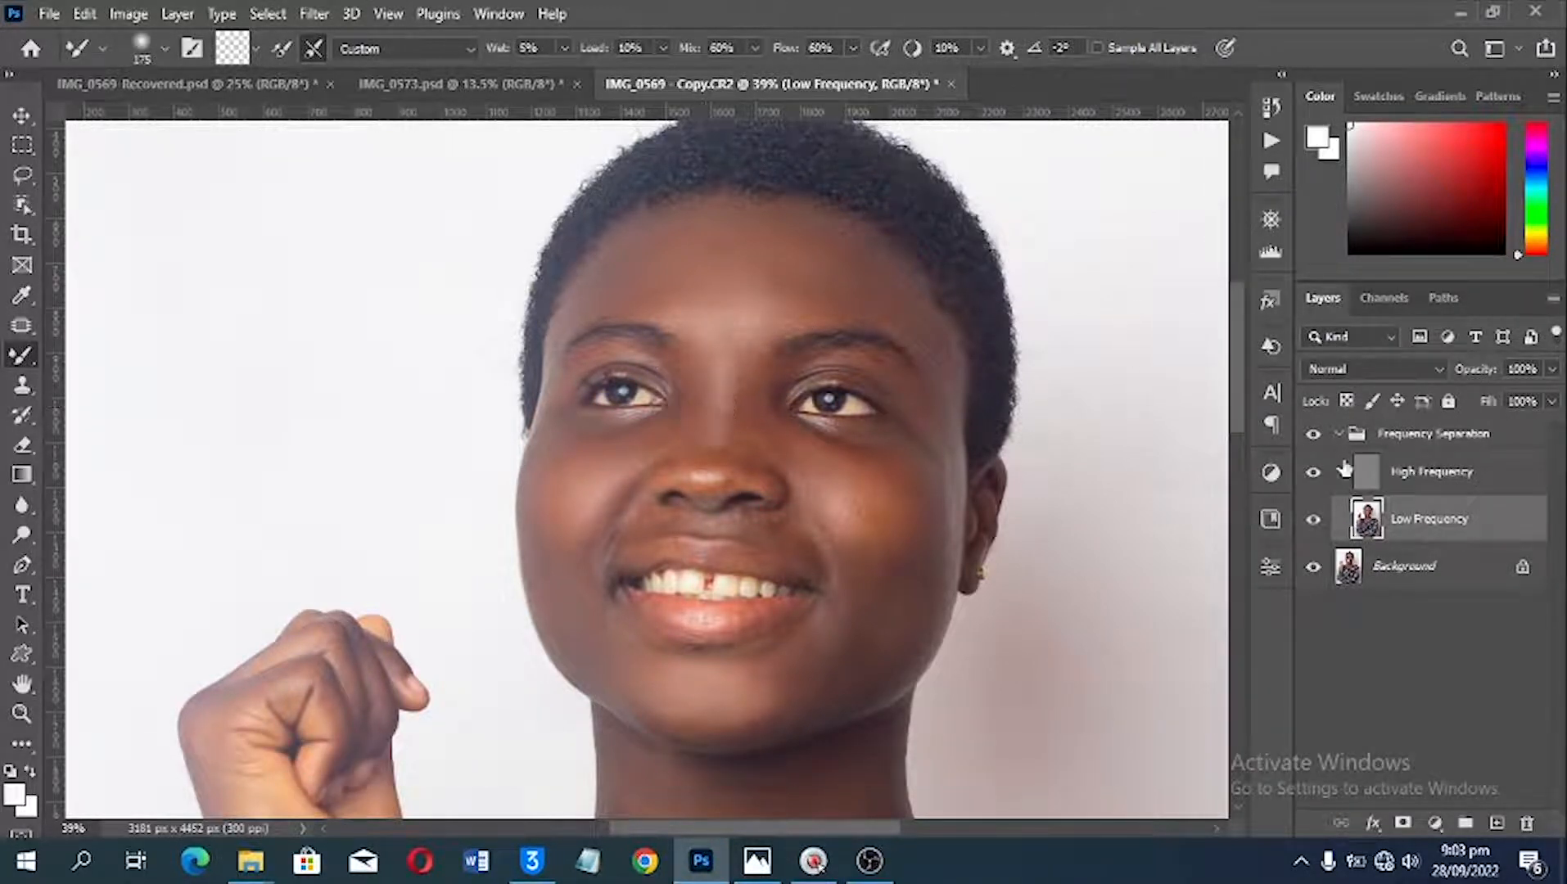
Step: Collapse the Frequency Separation group and stamp all visible layers into a new merged layer above it
click(1338, 433)
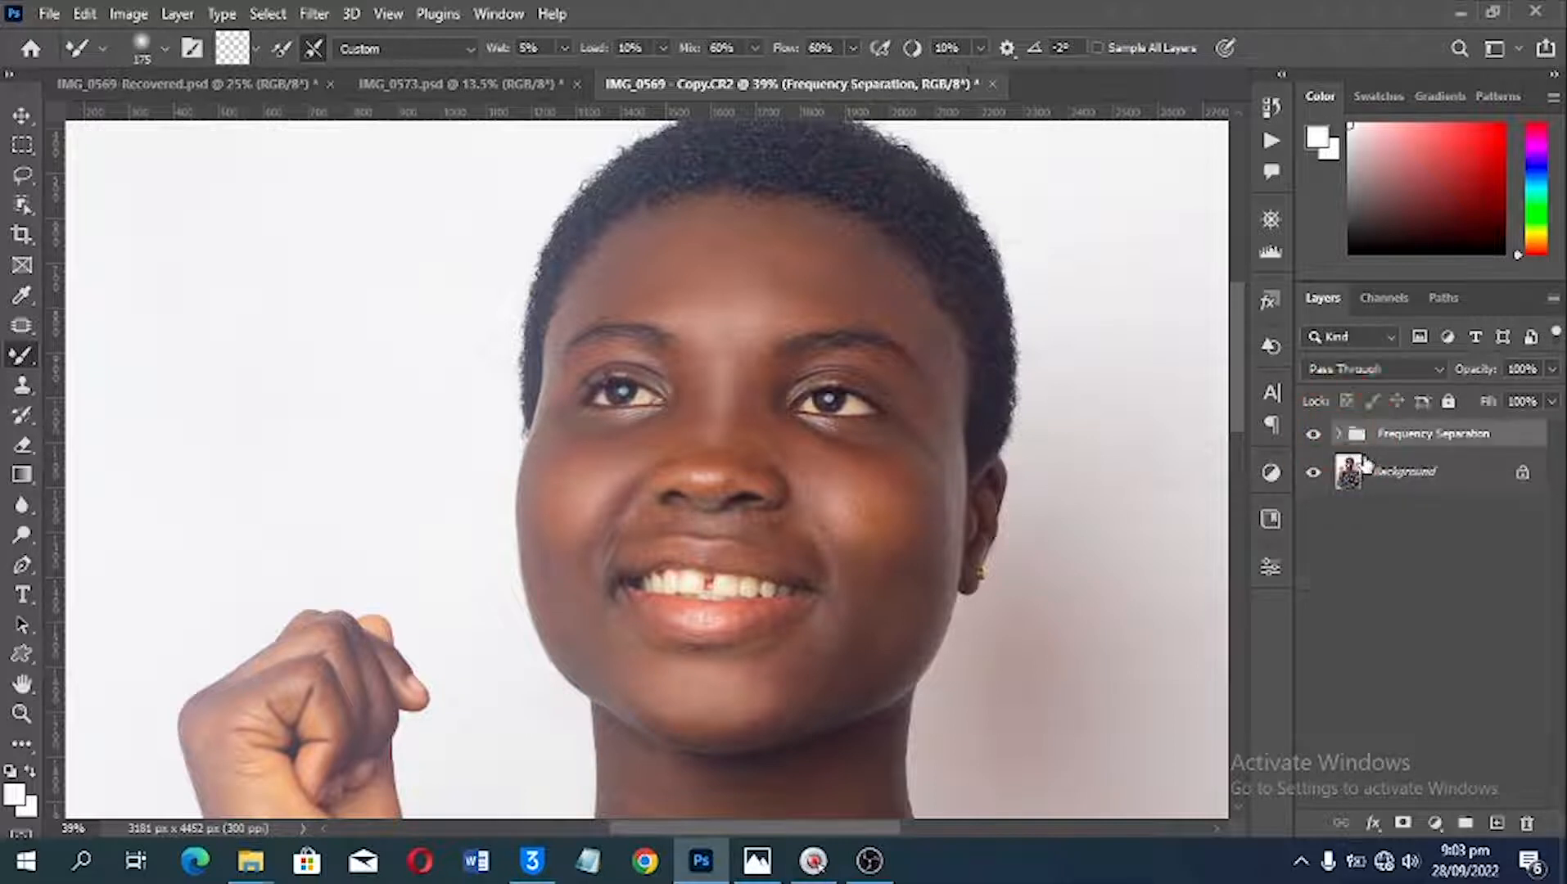
key(ctrl+alt)
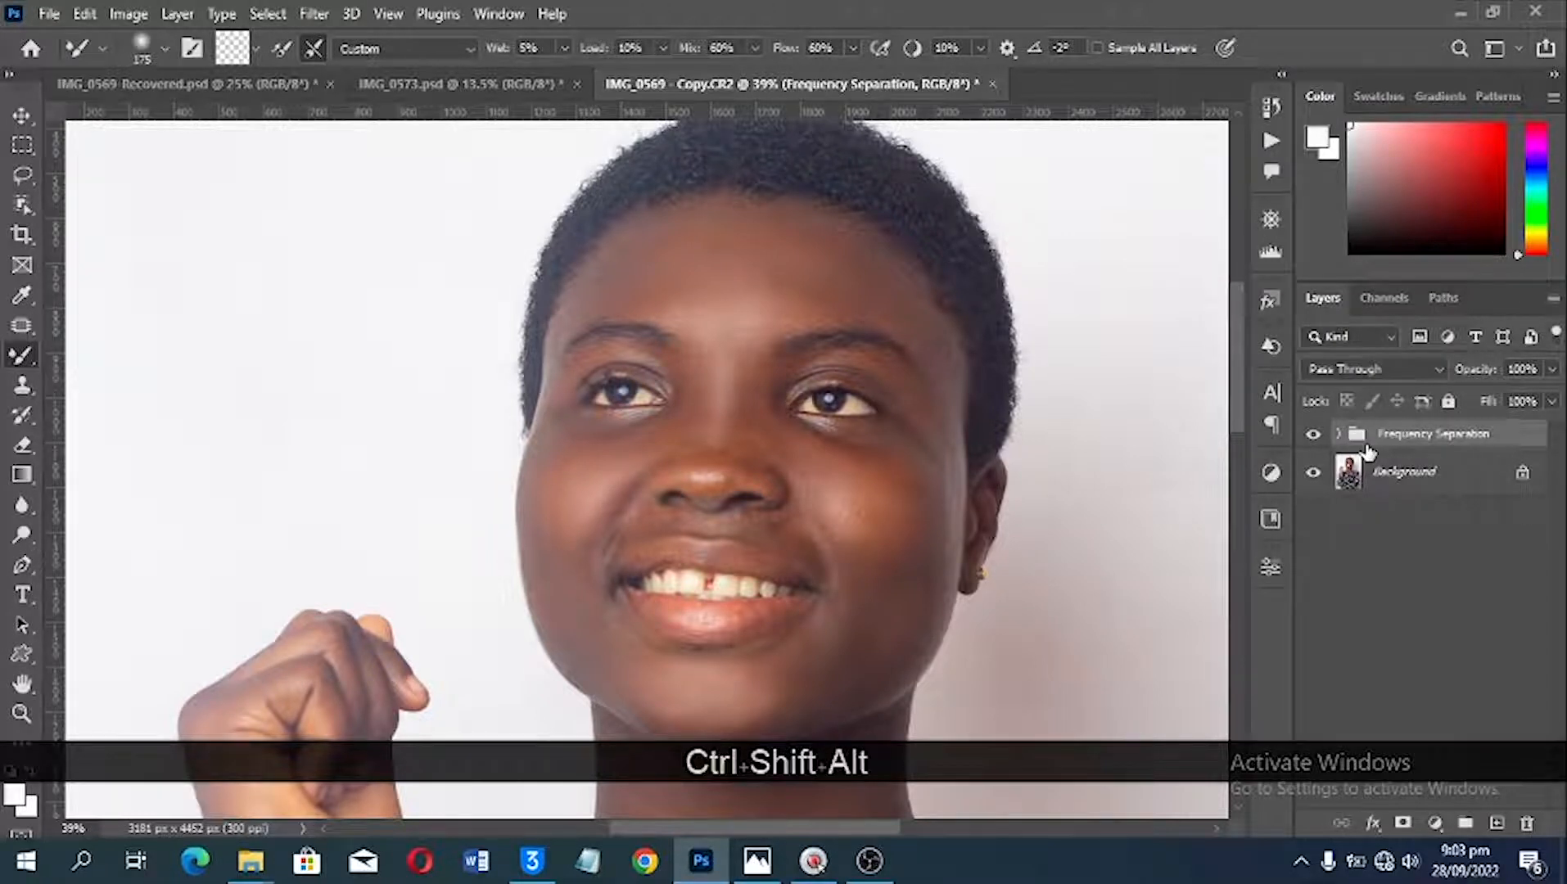
key(ctrl+shift+alt+e)
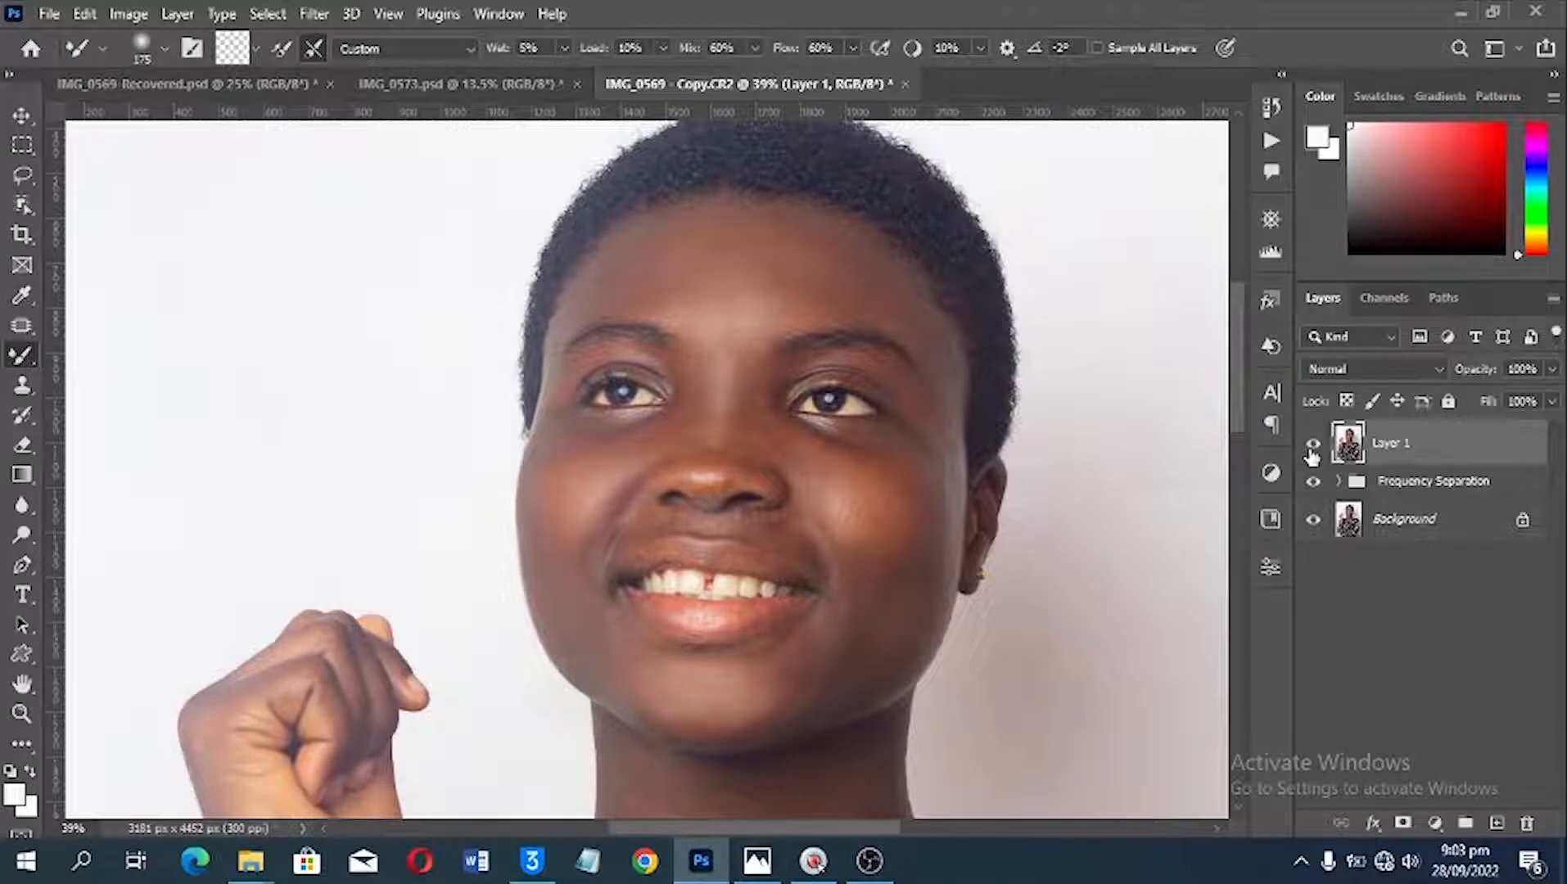
Step: Compare the retouched copy with IMG_0569-Recovered.psd, viewing the latter with and without its adjustment layers above the Frequency Separation group
click(190, 90)
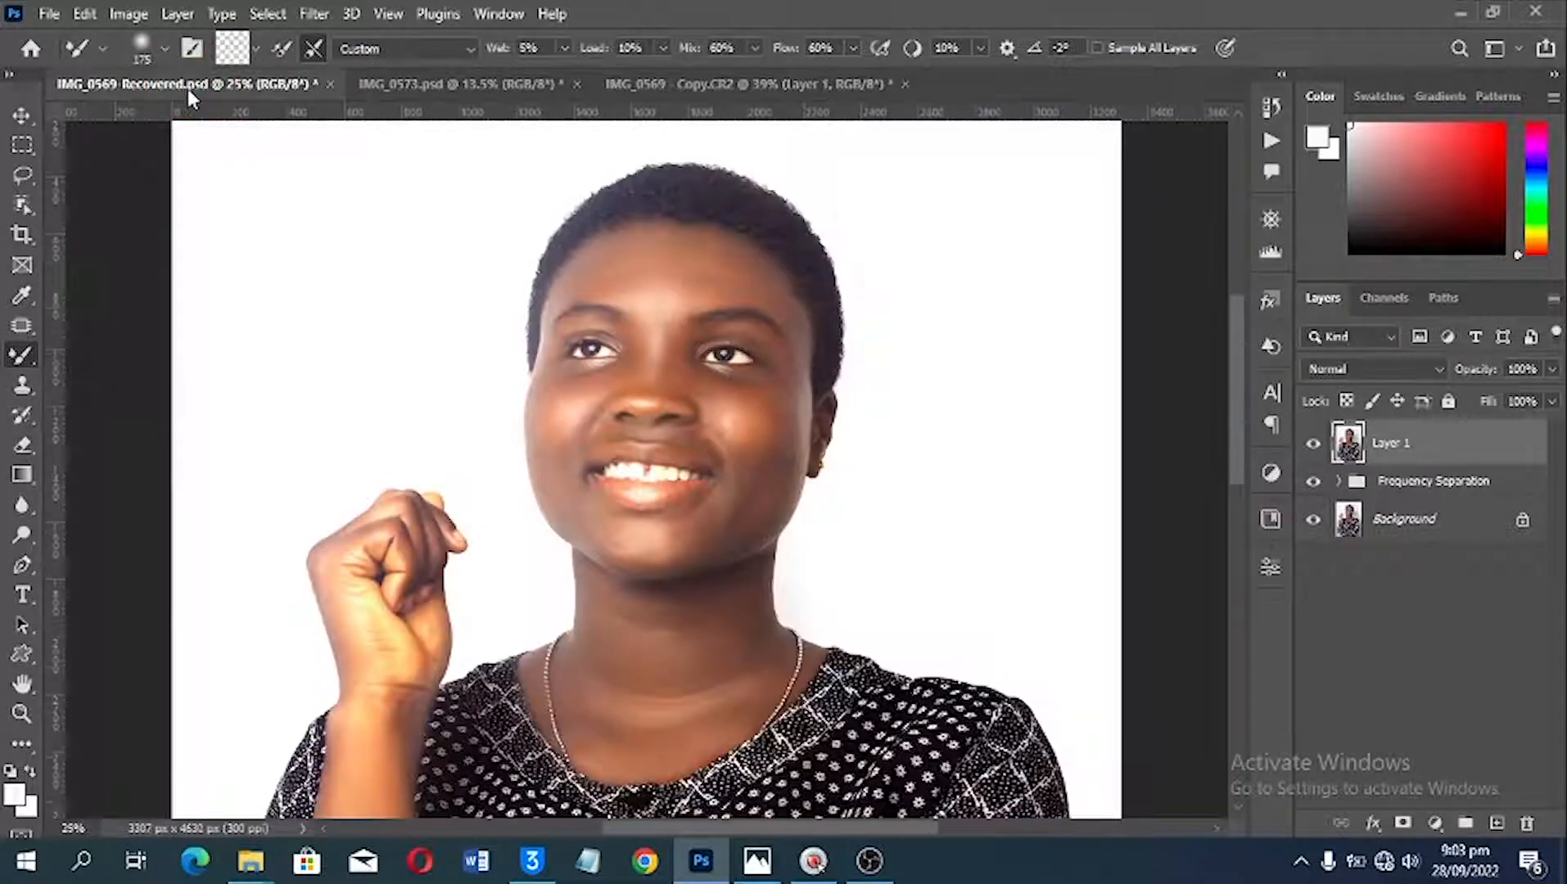
click(712, 82)
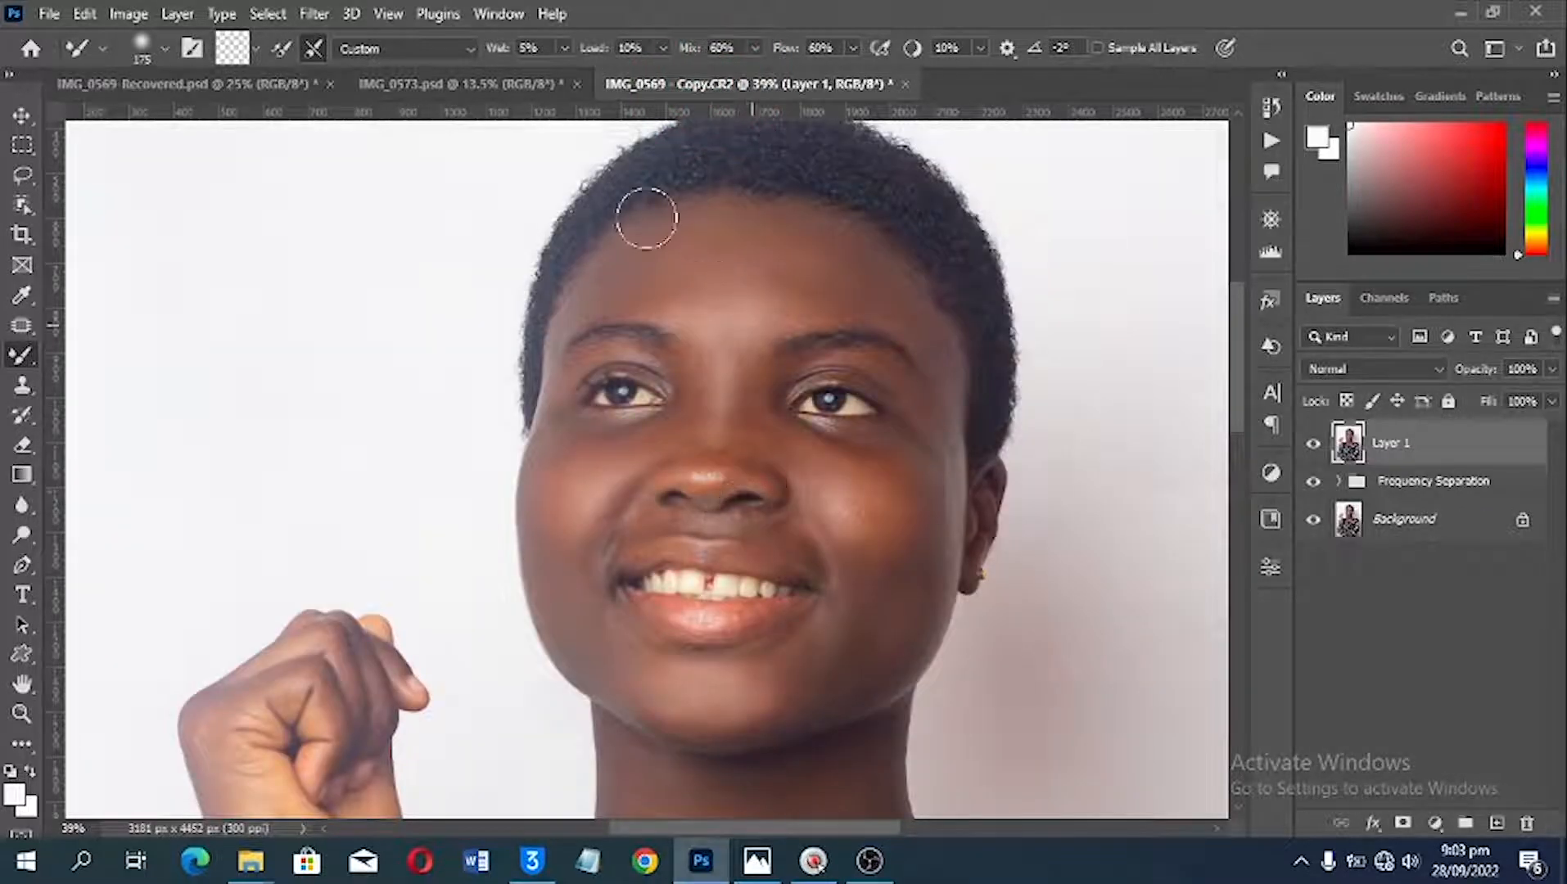
click(128, 87)
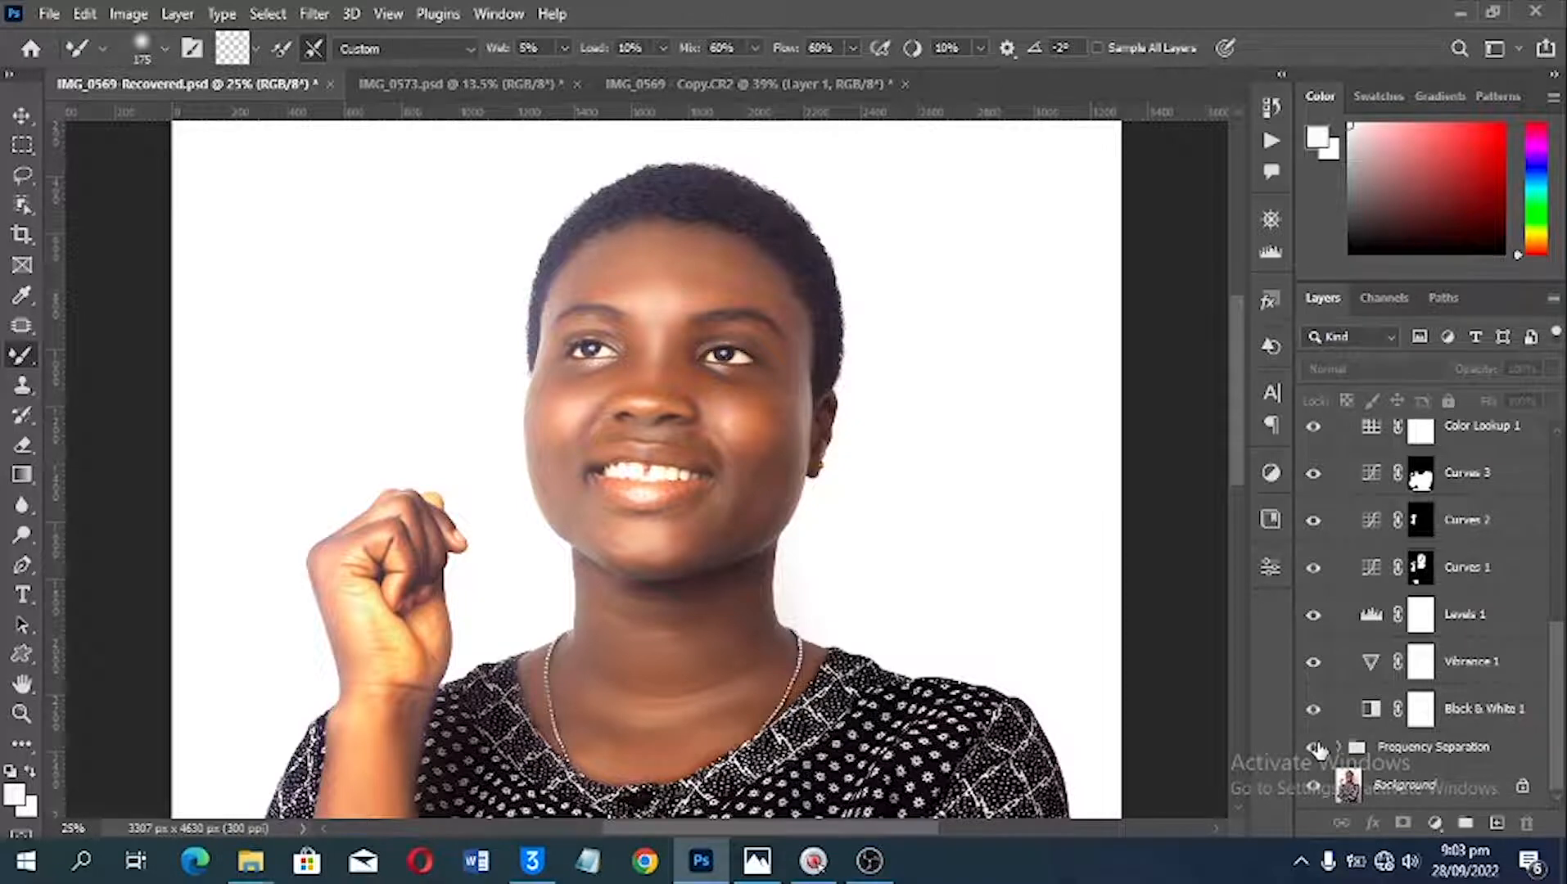
key(alt)
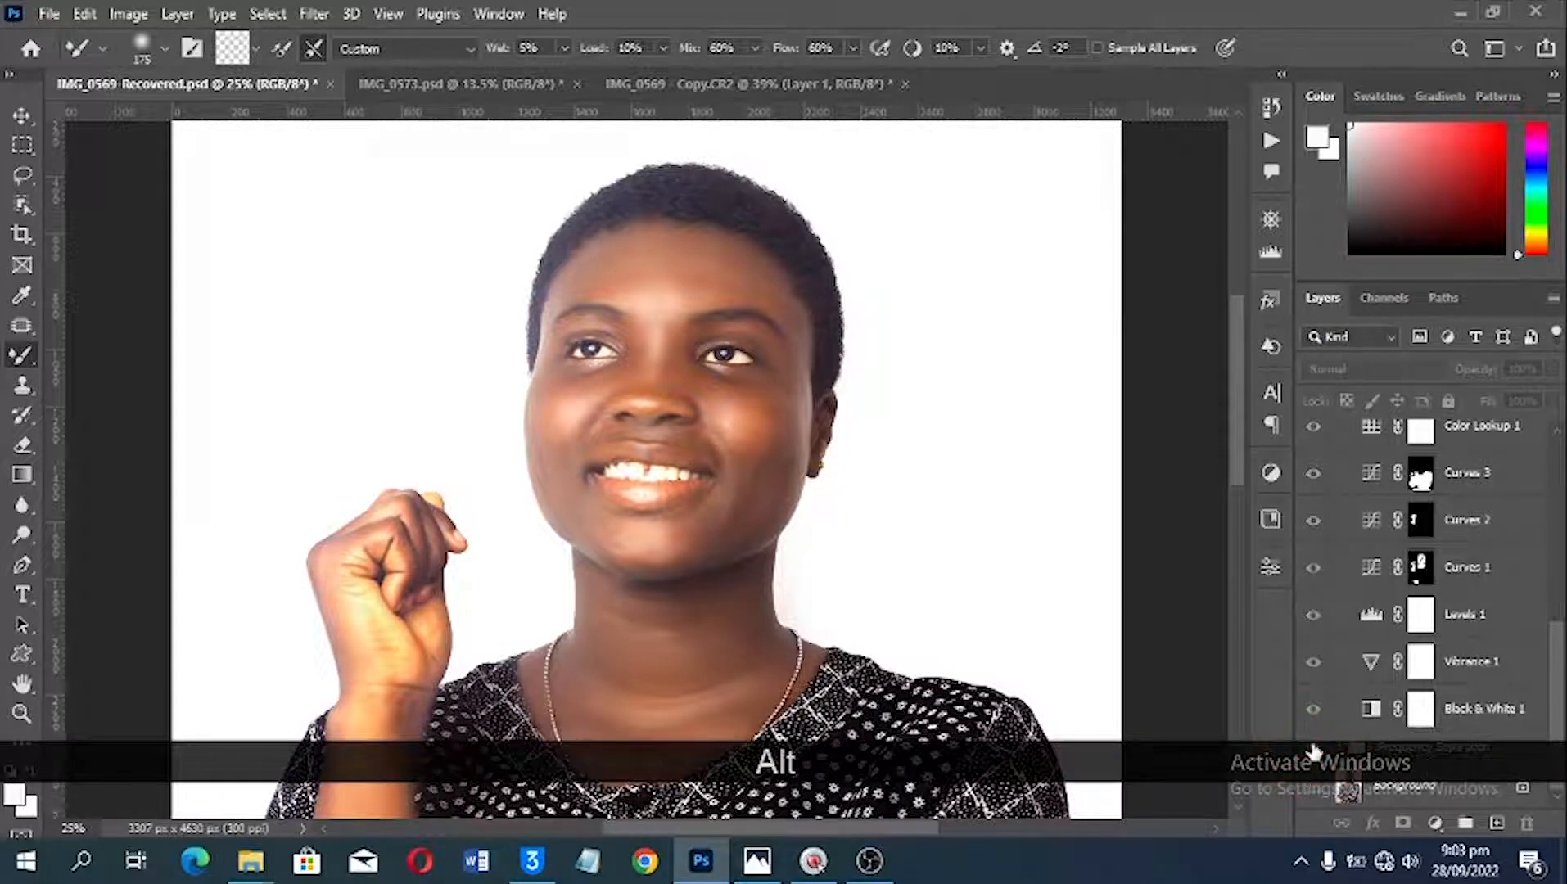
alt+click(1313, 751)
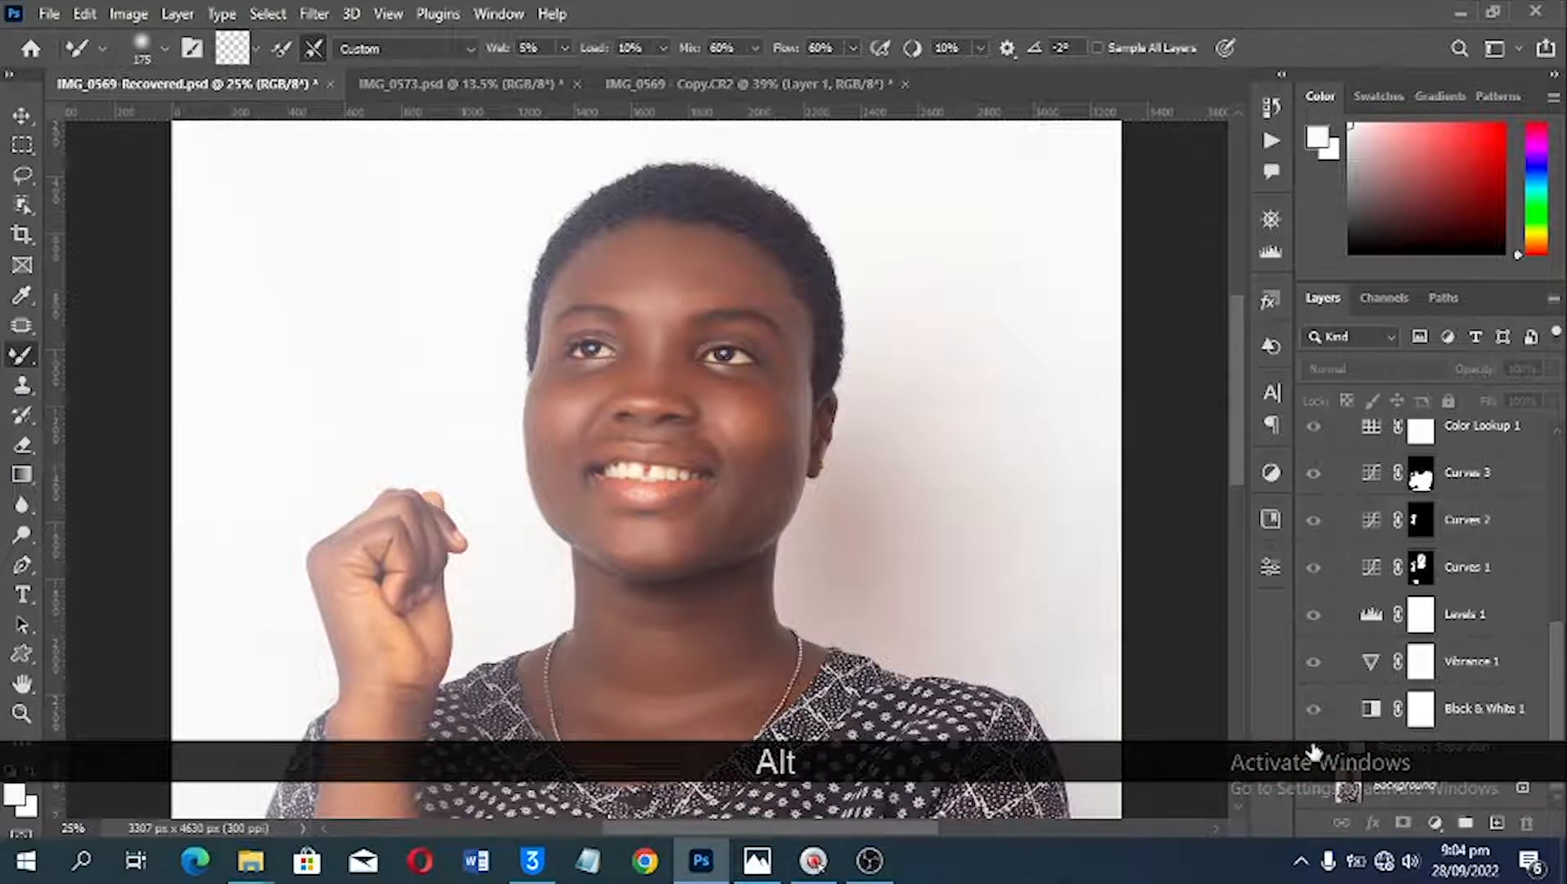
click(766, 82)
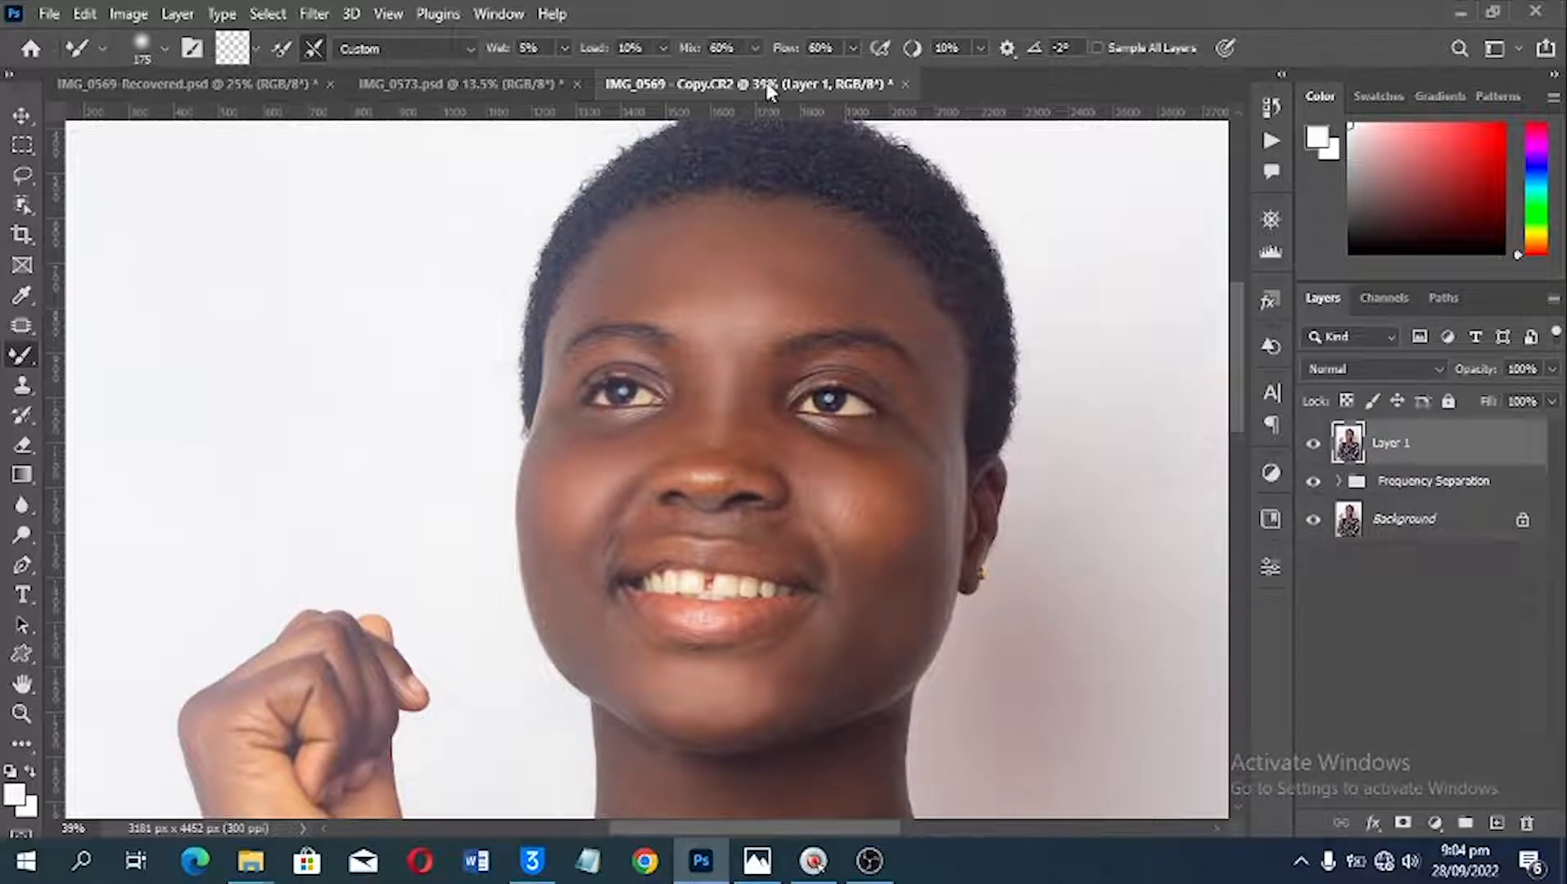
click(137, 85)
scroll(1426, 744, down, 2)
scroll(1426, 745, down, 4)
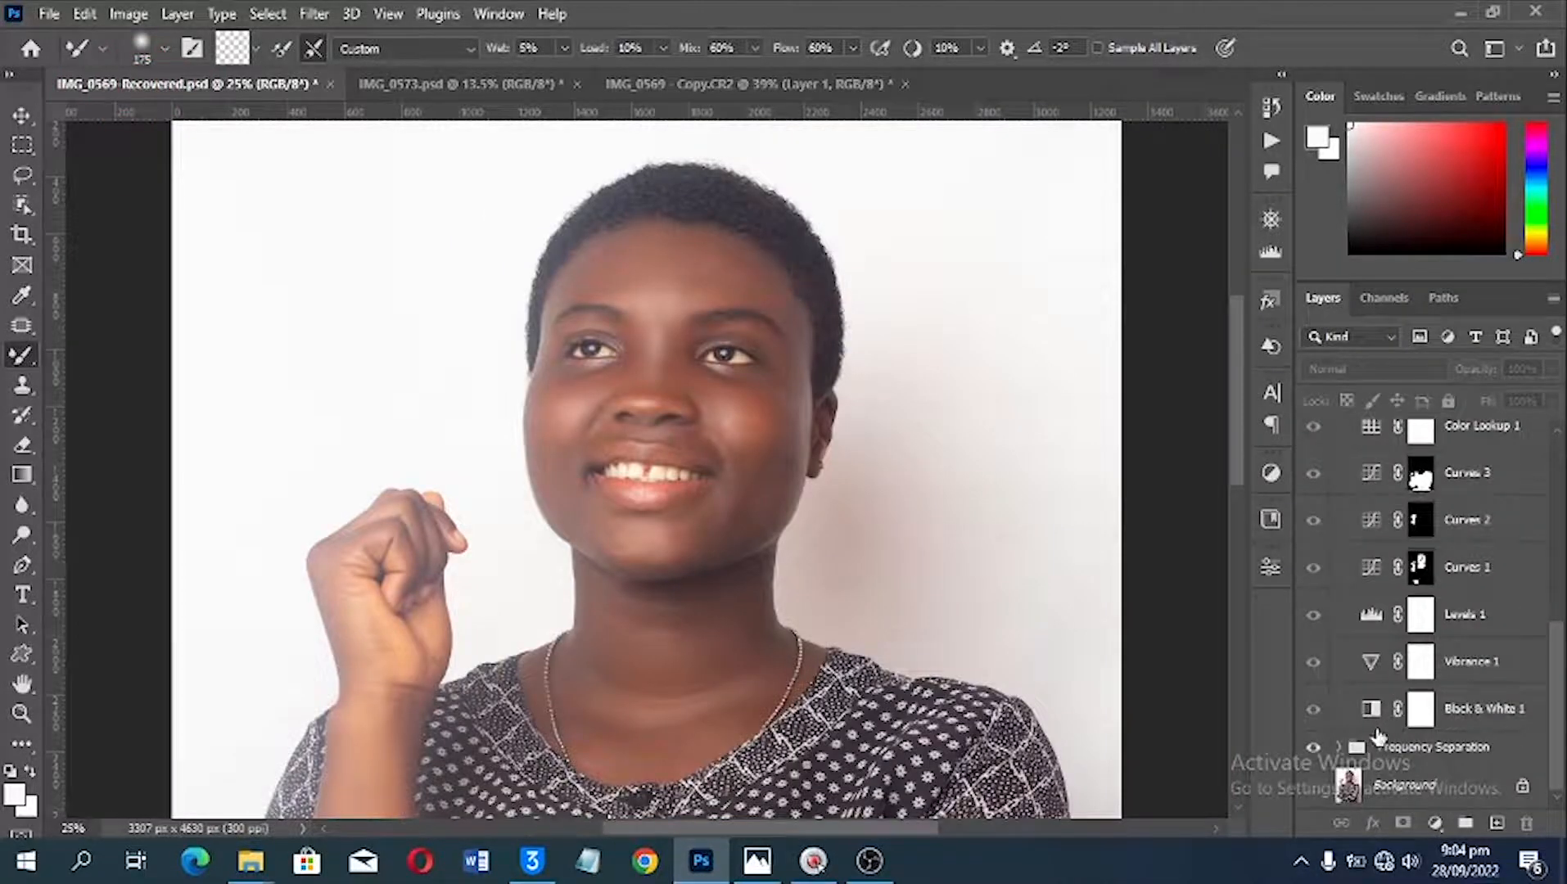
alt+click(1327, 746)
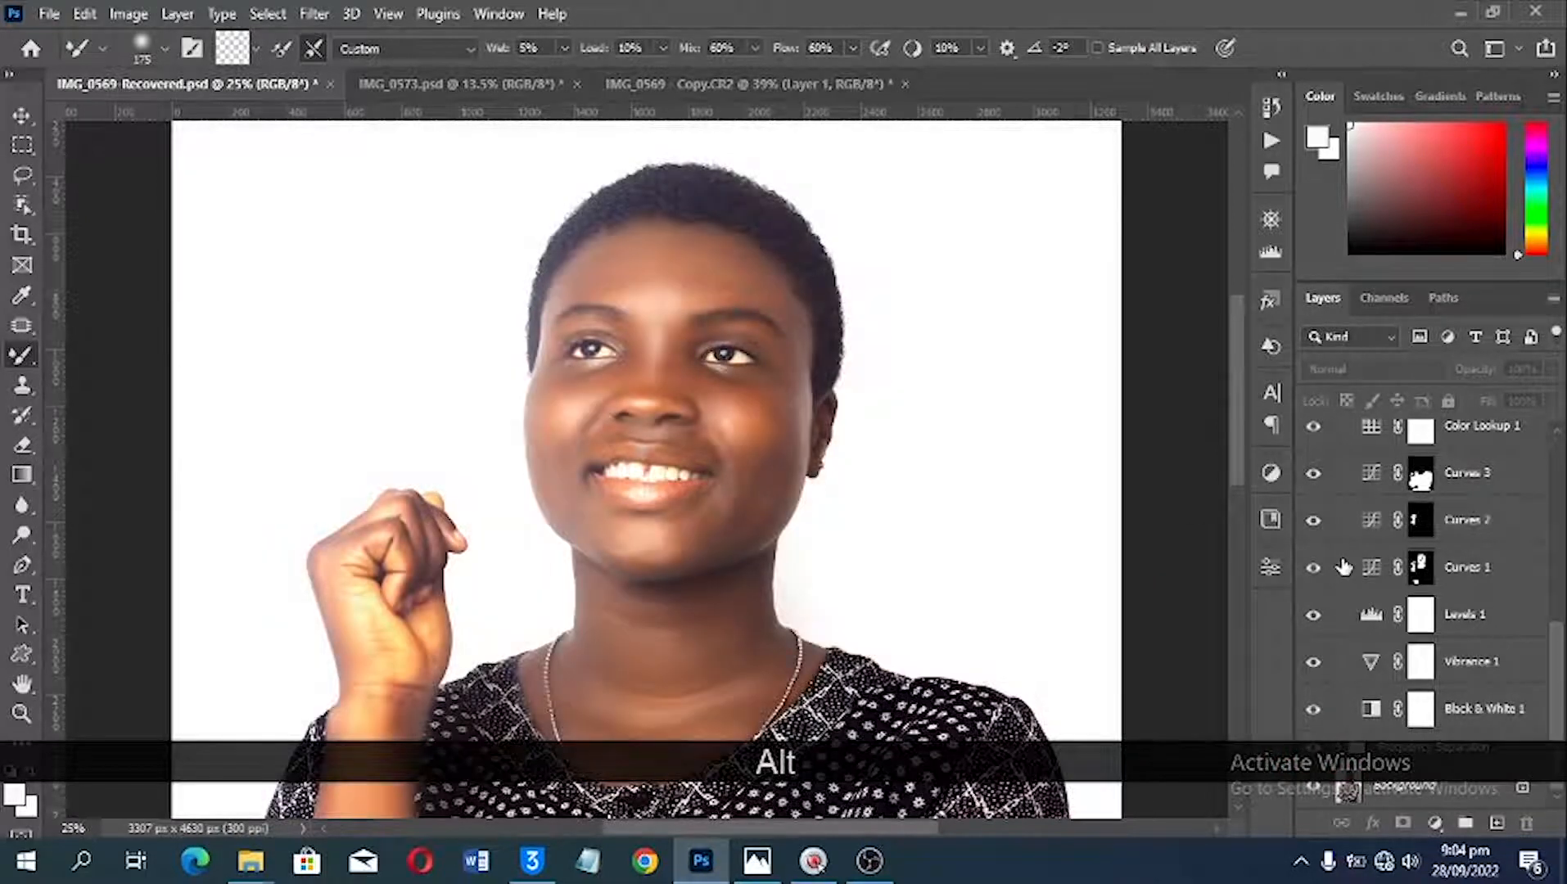
Step: View the IMG_0569 copy at 16.7% and compare its overall colour and background with the finished IMG_0569-Recovered.psd
click(744, 81)
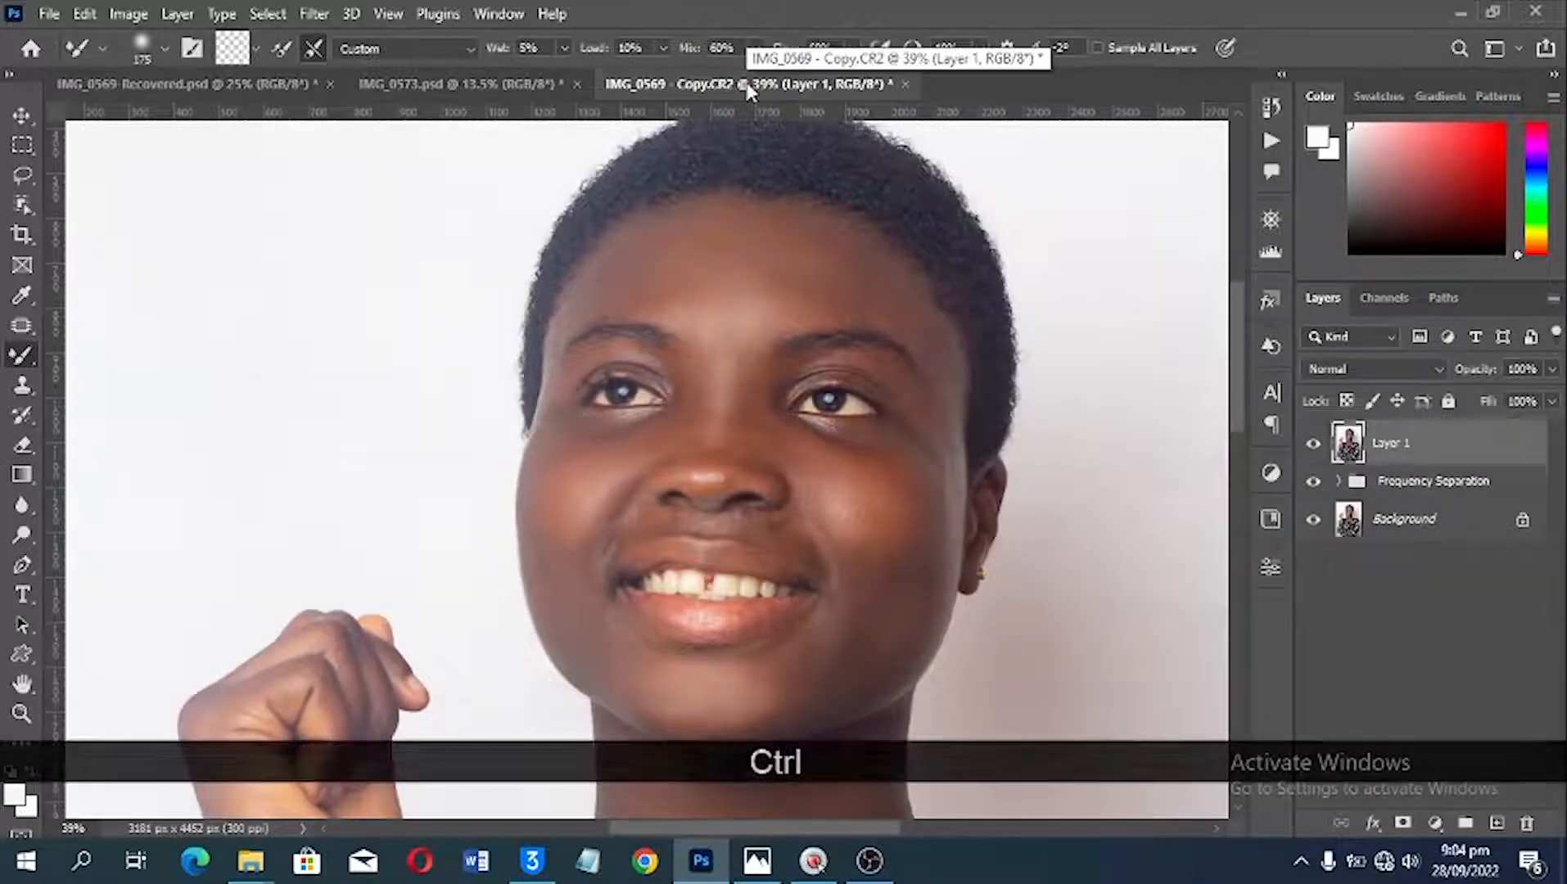
key(ctrl+minus)
key(ctrl+minus)
key(ctrl+minus)
key(ctrl+minus)
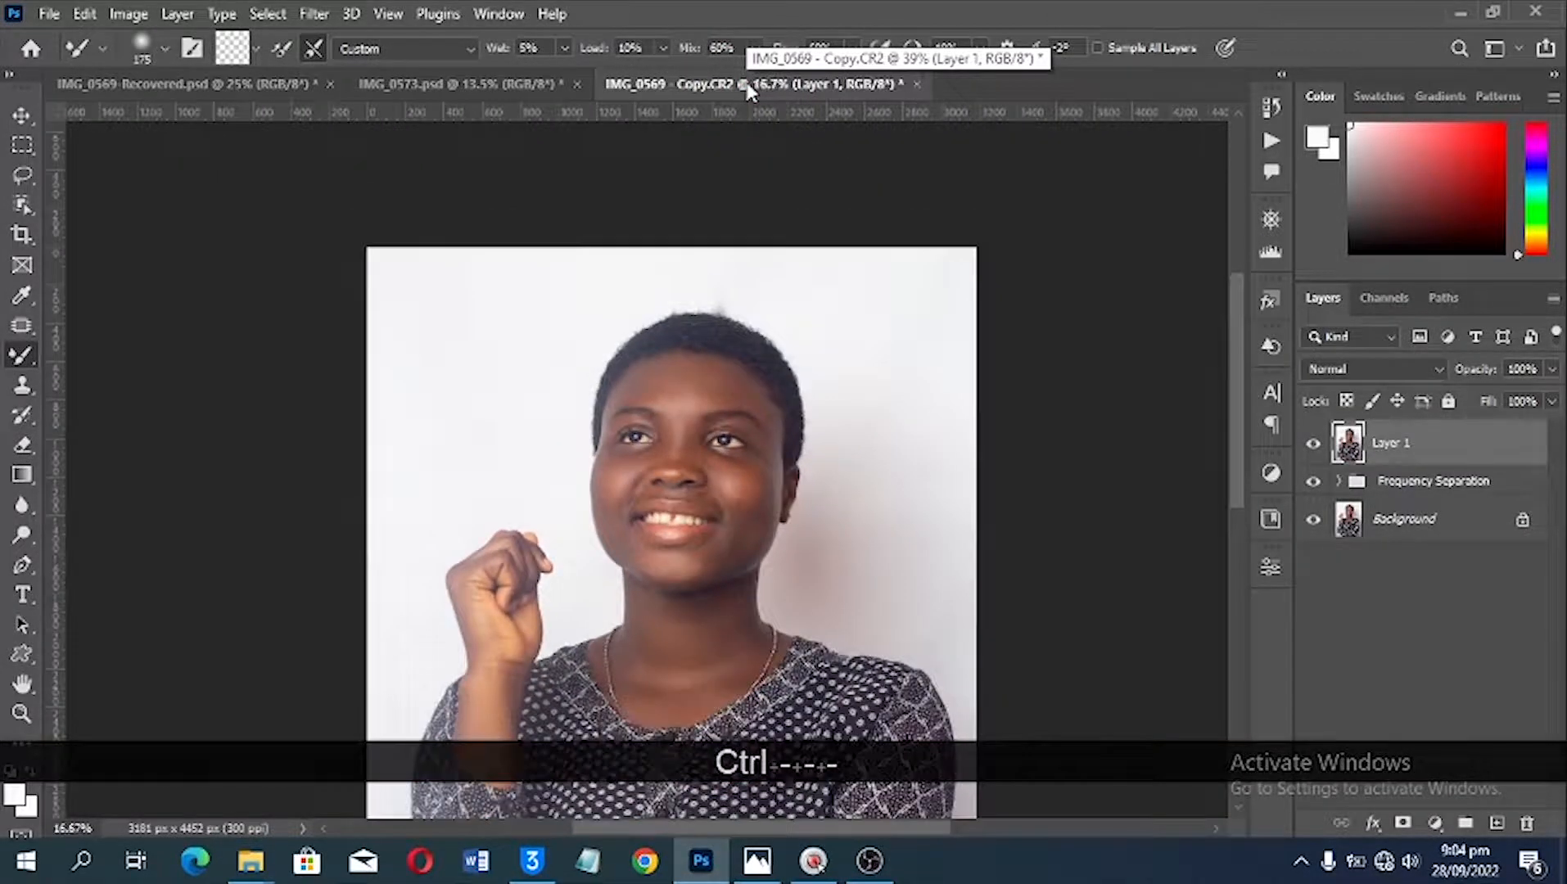
key(space)
drag(734, 434, 733, 268)
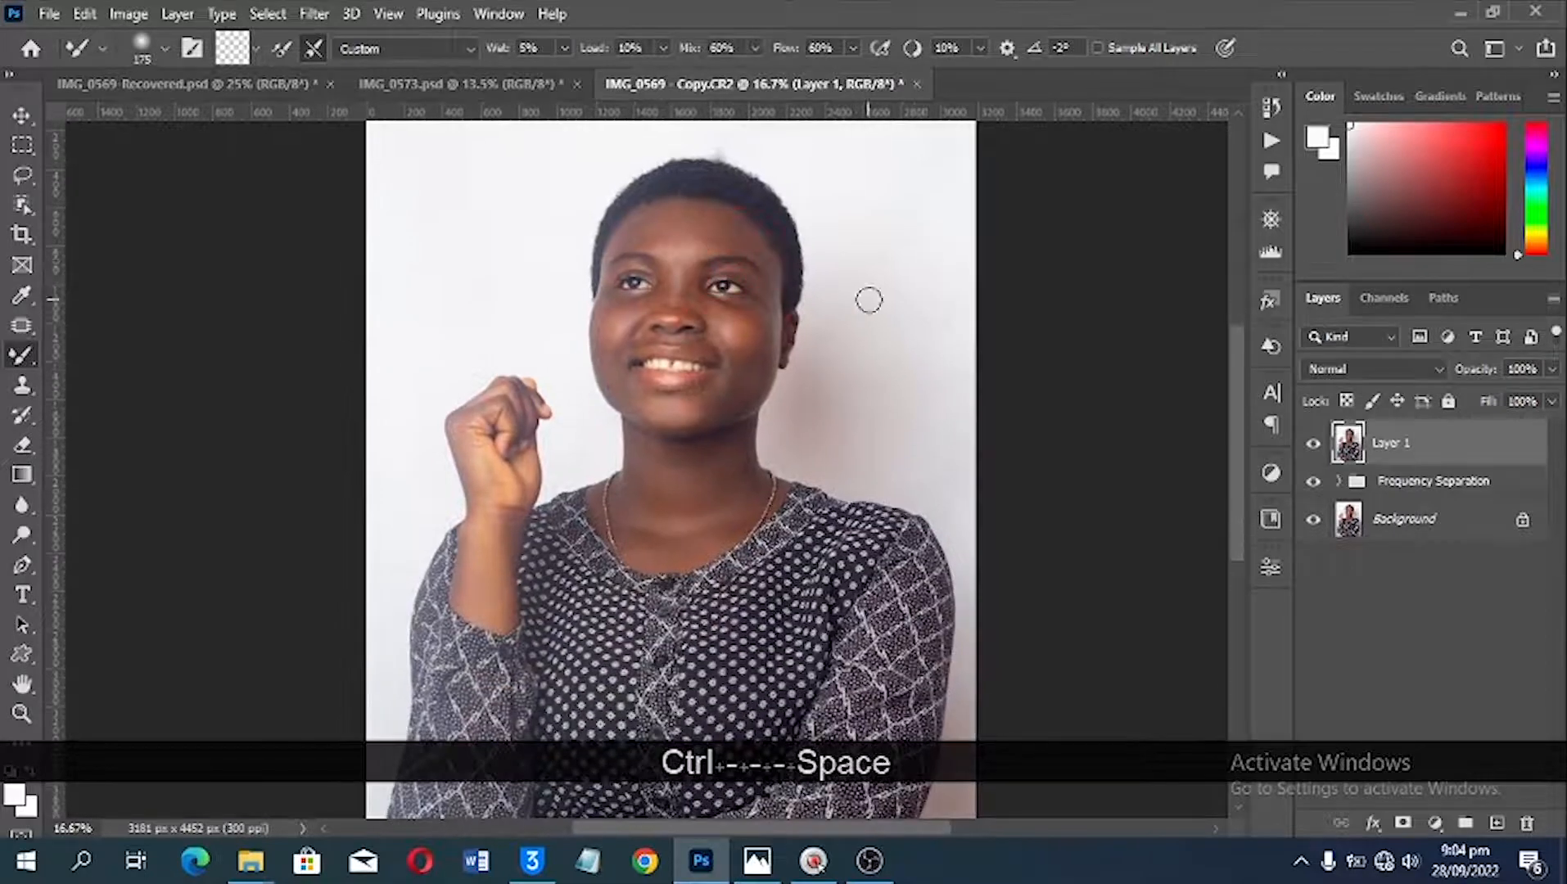
click(265, 90)
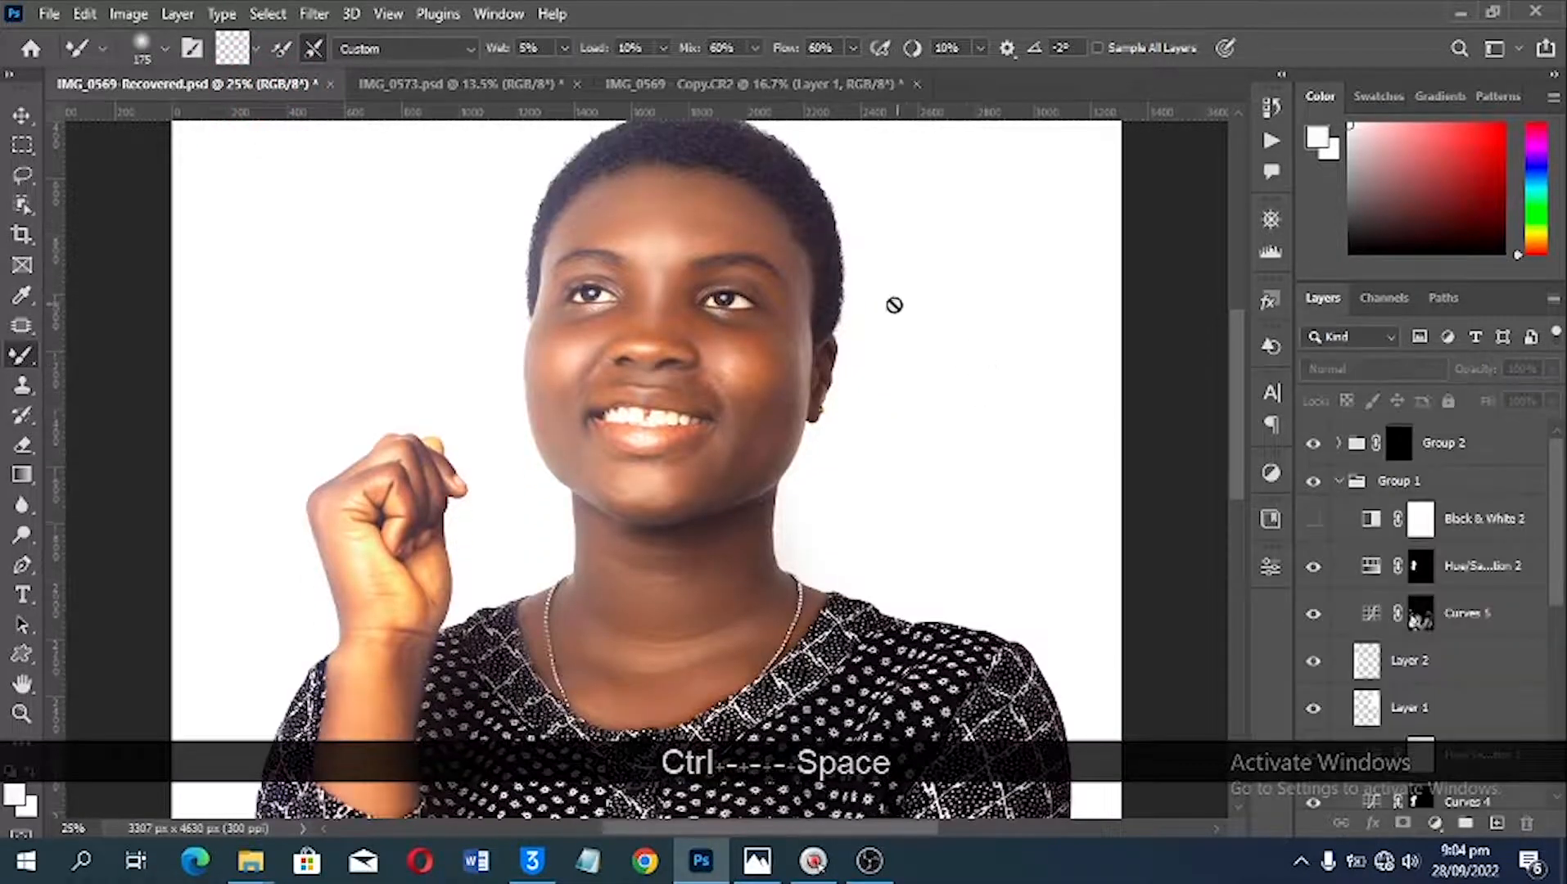
click(819, 85)
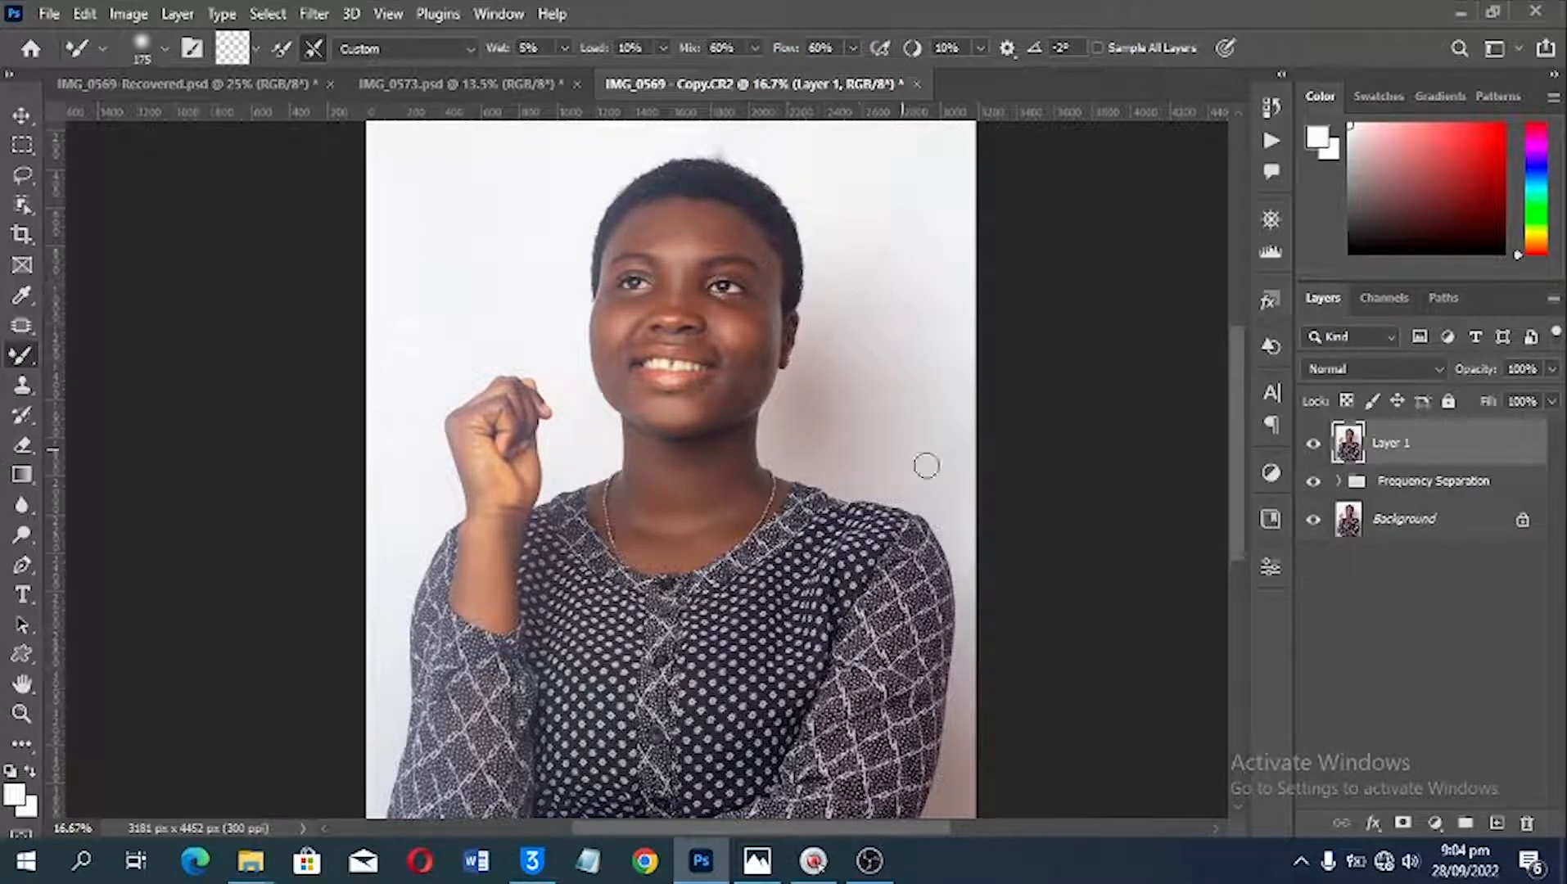
scroll(949, 573, down, 3)
scroll(895, 486, up, 2)
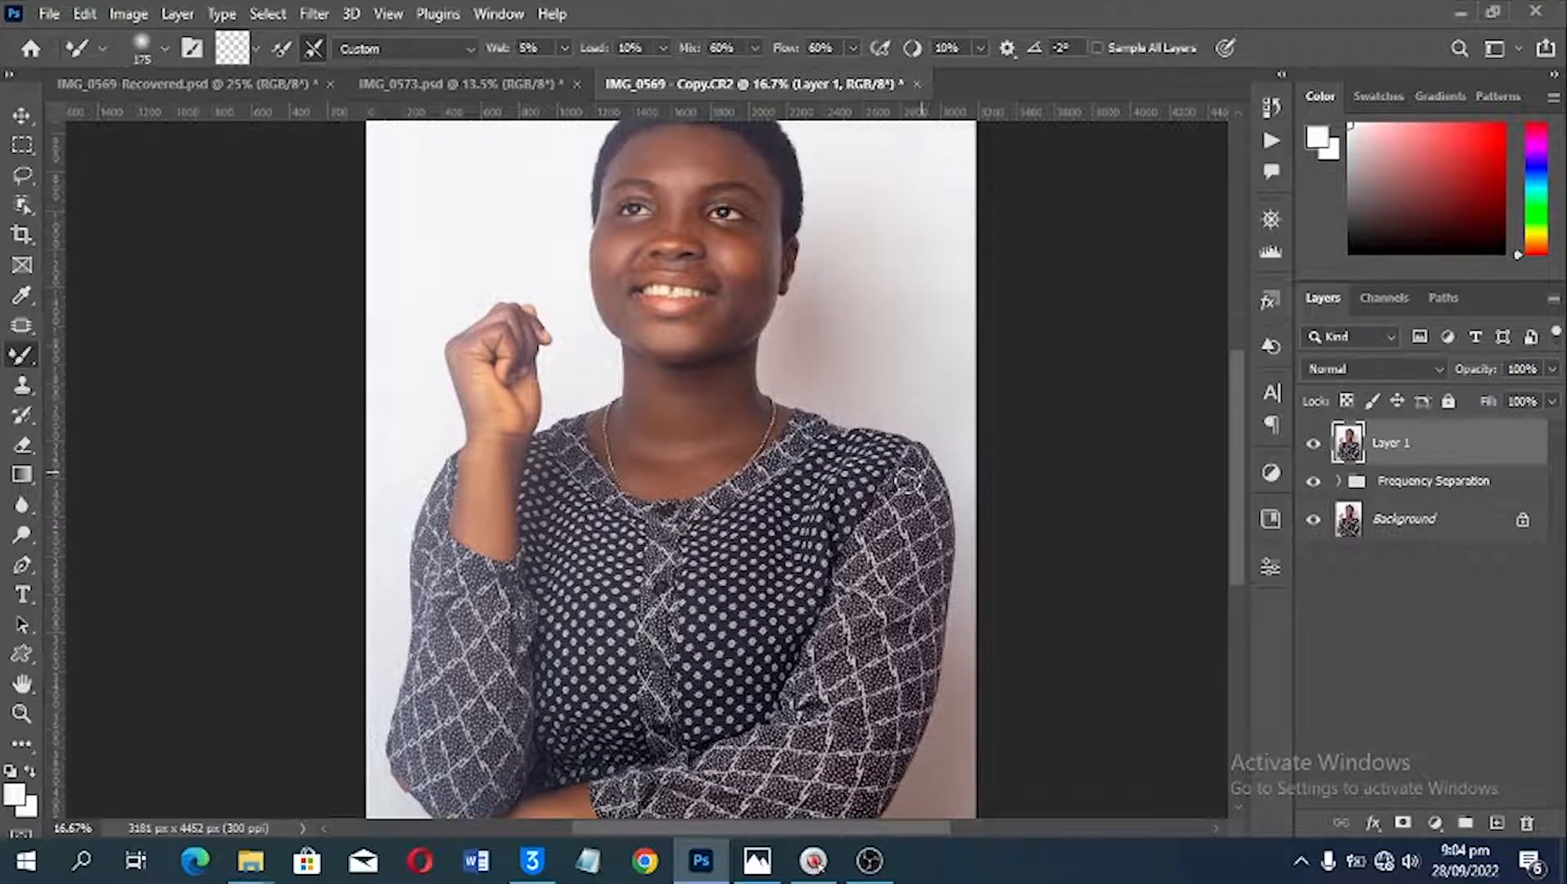
scroll(895, 486, up, 1)
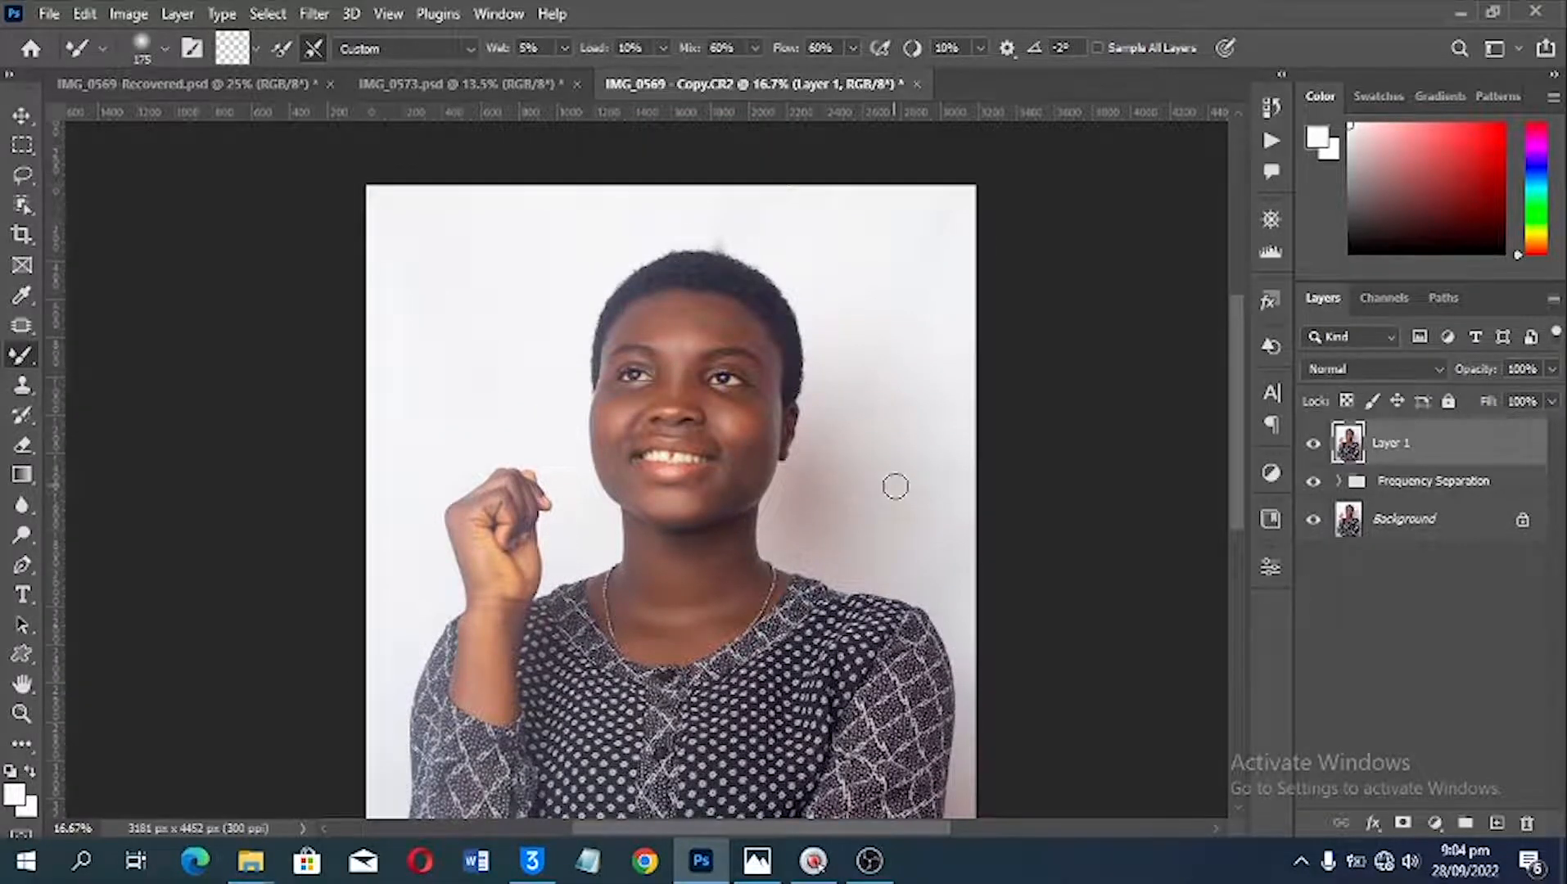
Step: Add a Vibrance adjustment layer above the merged layer with Vibrance at +34, and compare the portrait with and without it
key(v)
alt+scroll(724, 287, up, 3)
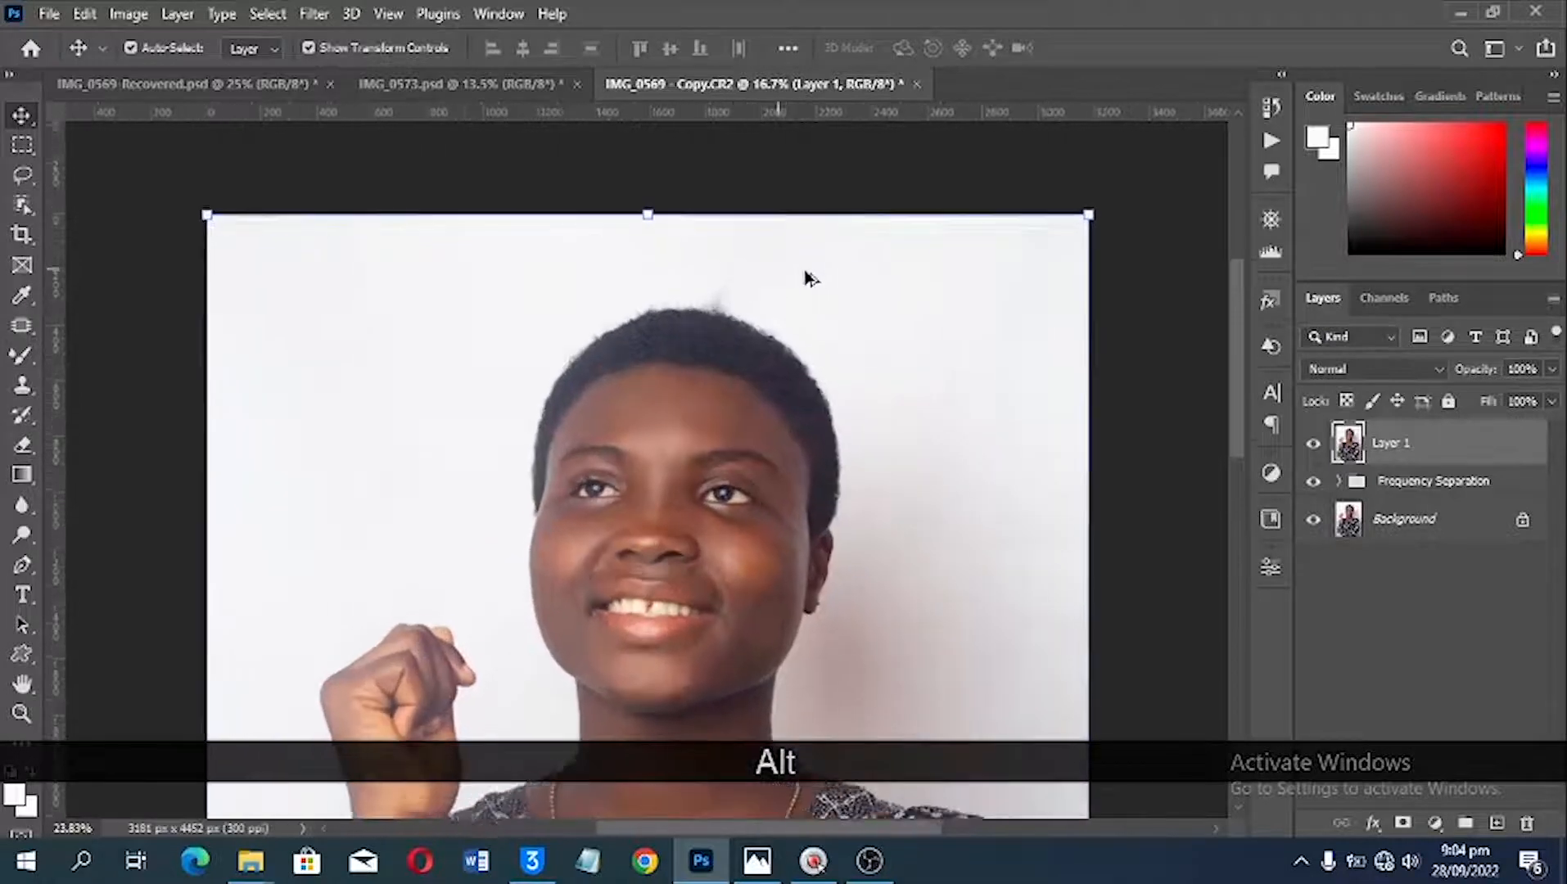
alt+scroll(848, 332, up, 1)
alt+scroll(848, 332, down, 2)
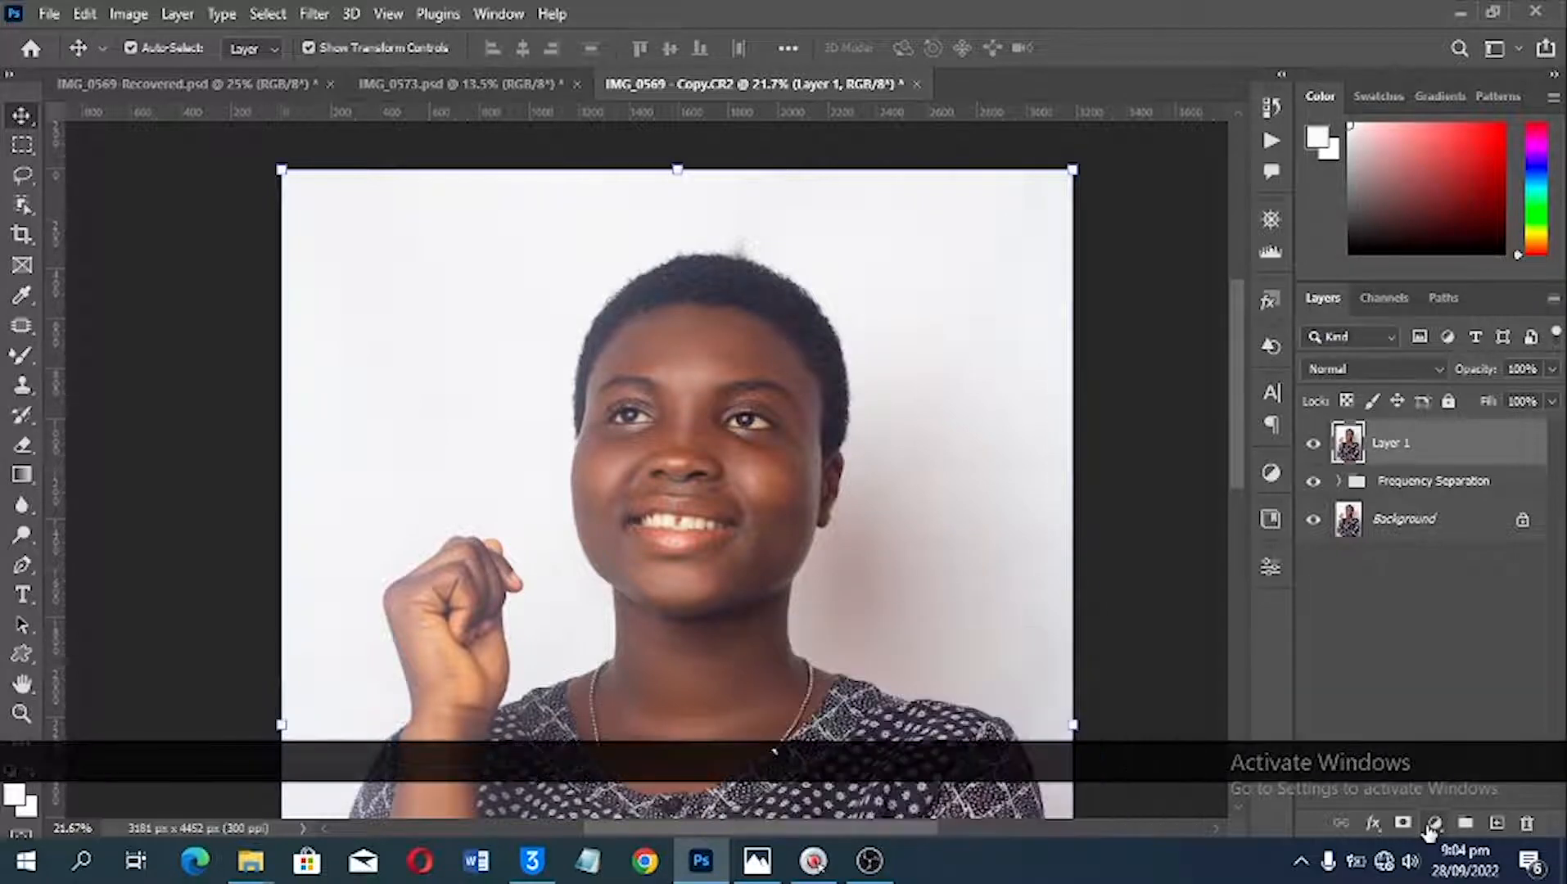
click(1437, 826)
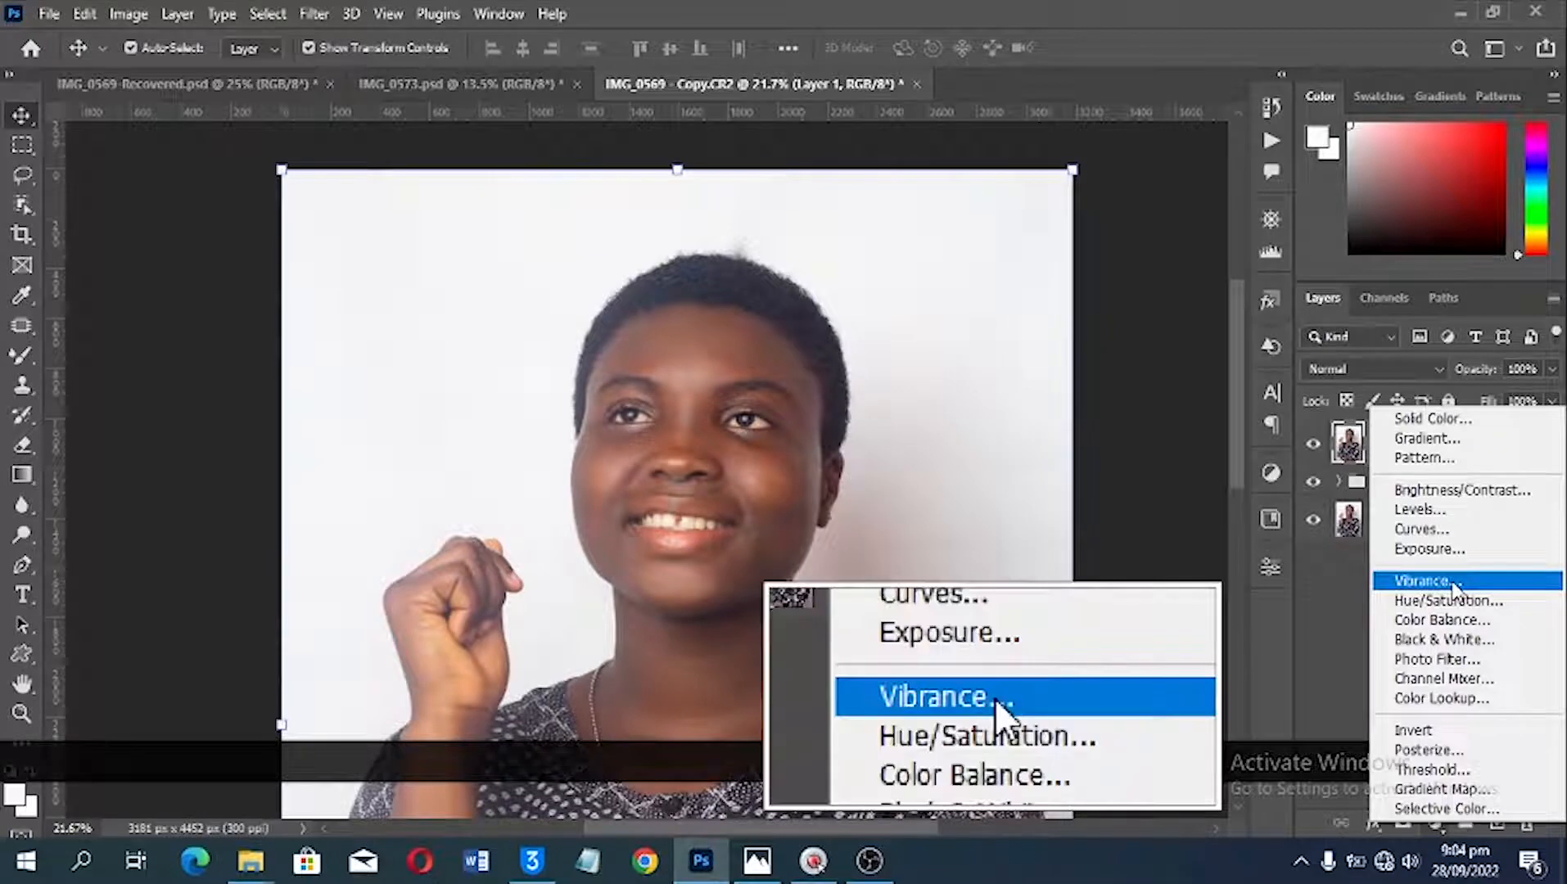
click(1424, 581)
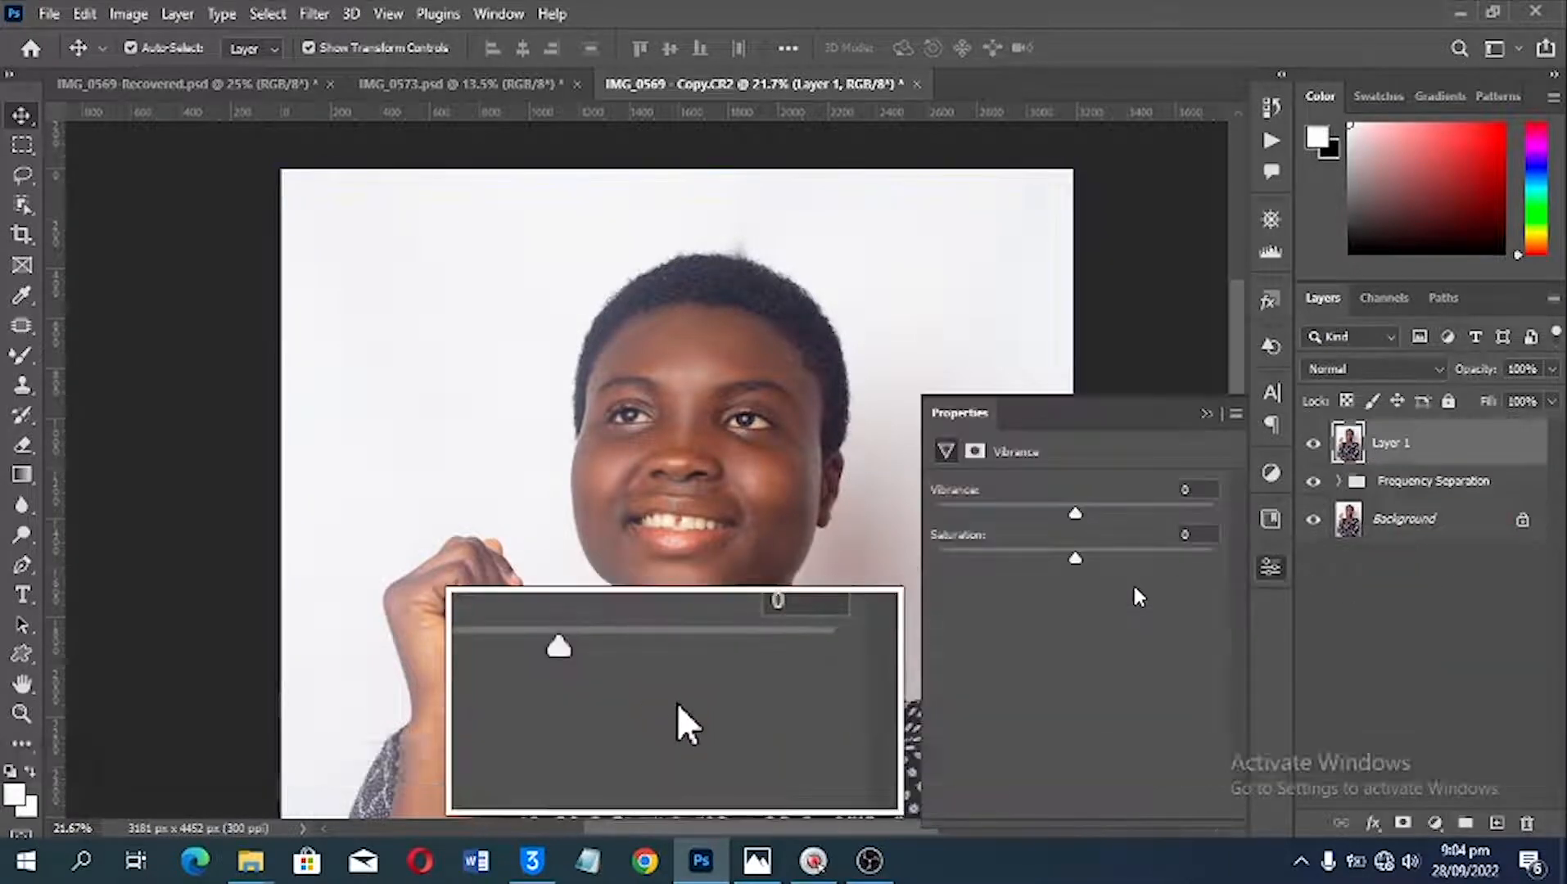
drag(1074, 512, 1120, 507)
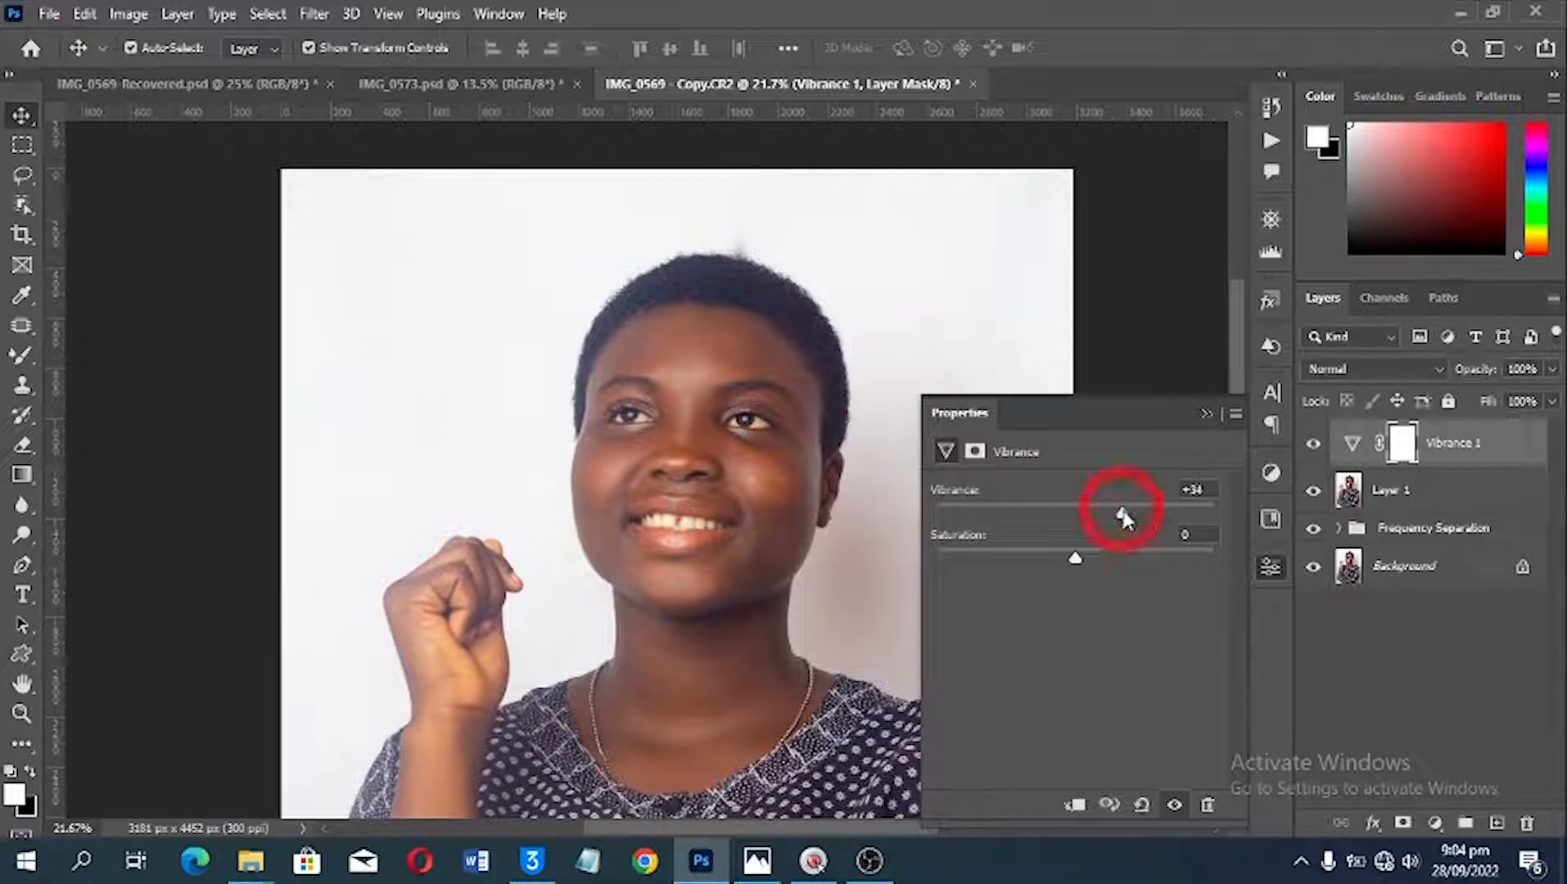
click(1312, 450)
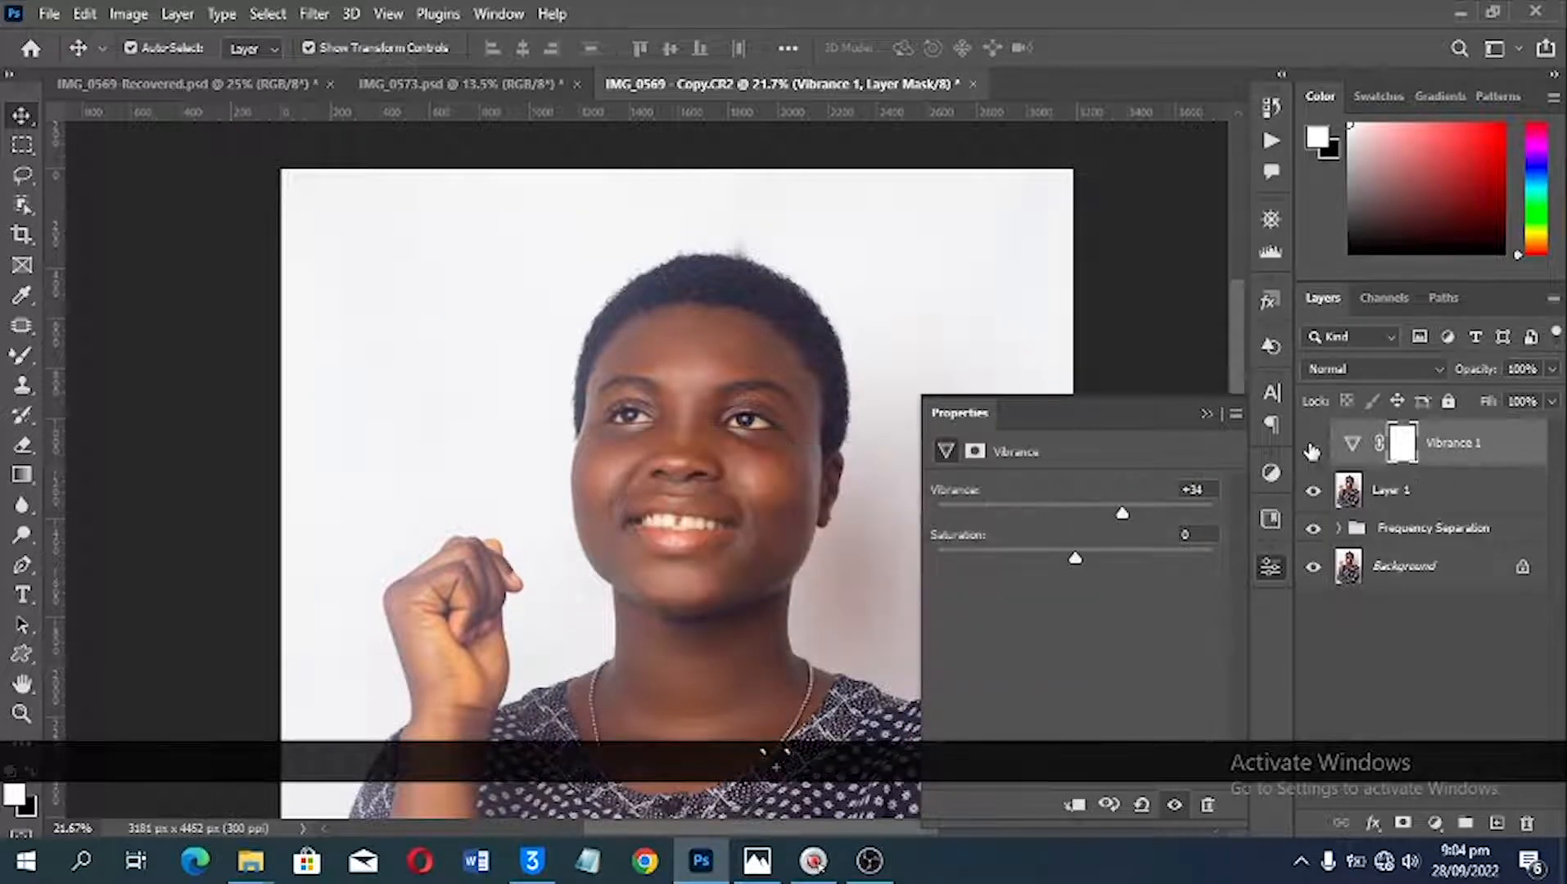
click(1312, 449)
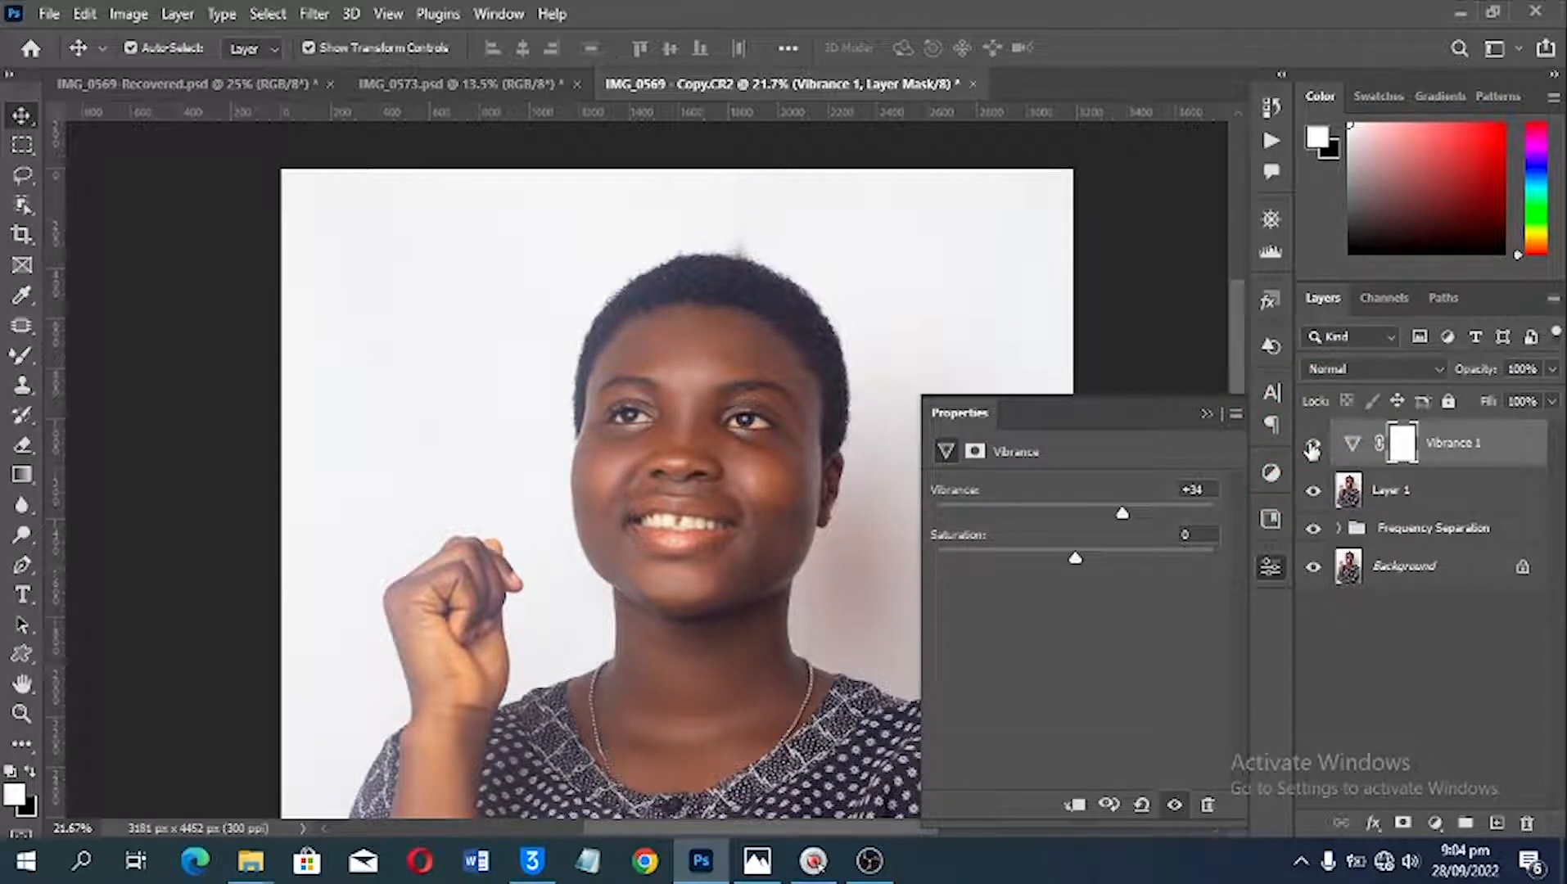
click(1312, 449)
click(1312, 450)
Step: Add a Levels adjustment layer above the Vibrance layer and set its white input level to 236
click(1434, 823)
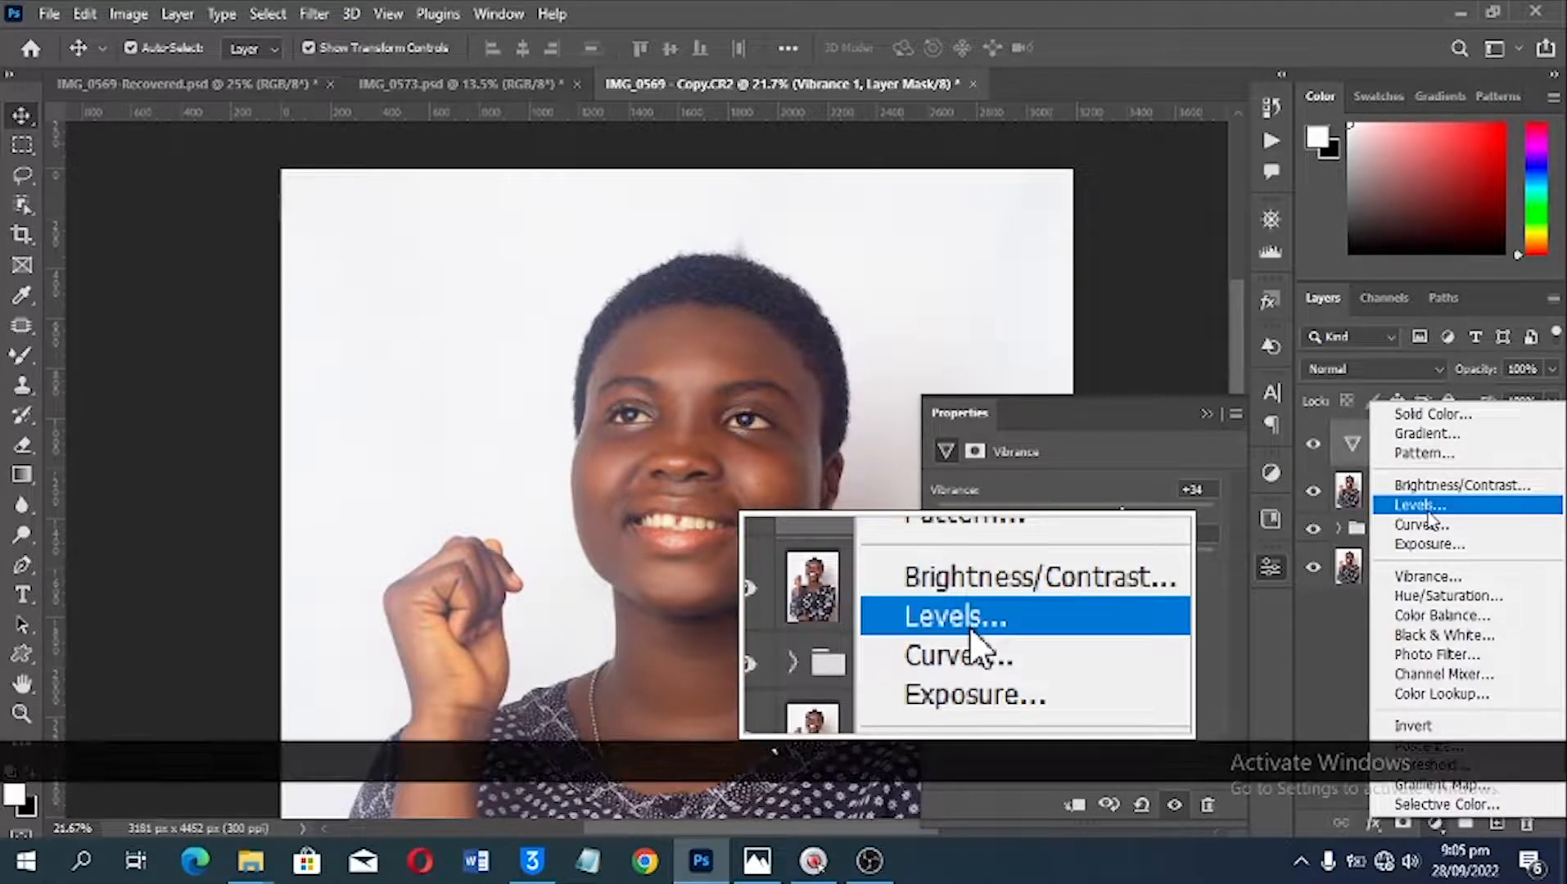
click(1424, 507)
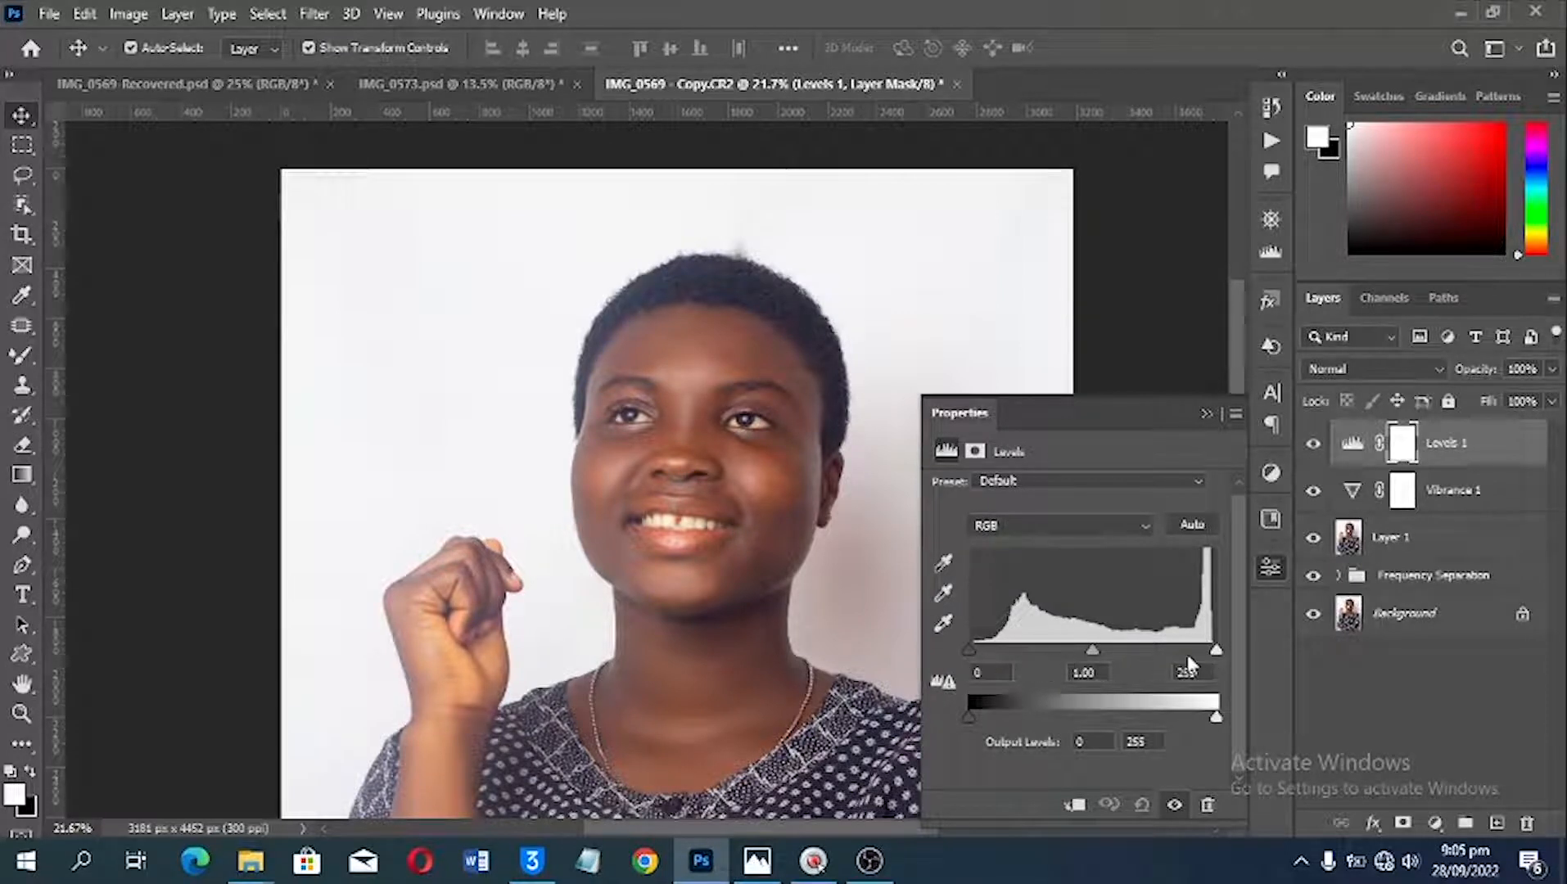
drag(1215, 651, 1198, 653)
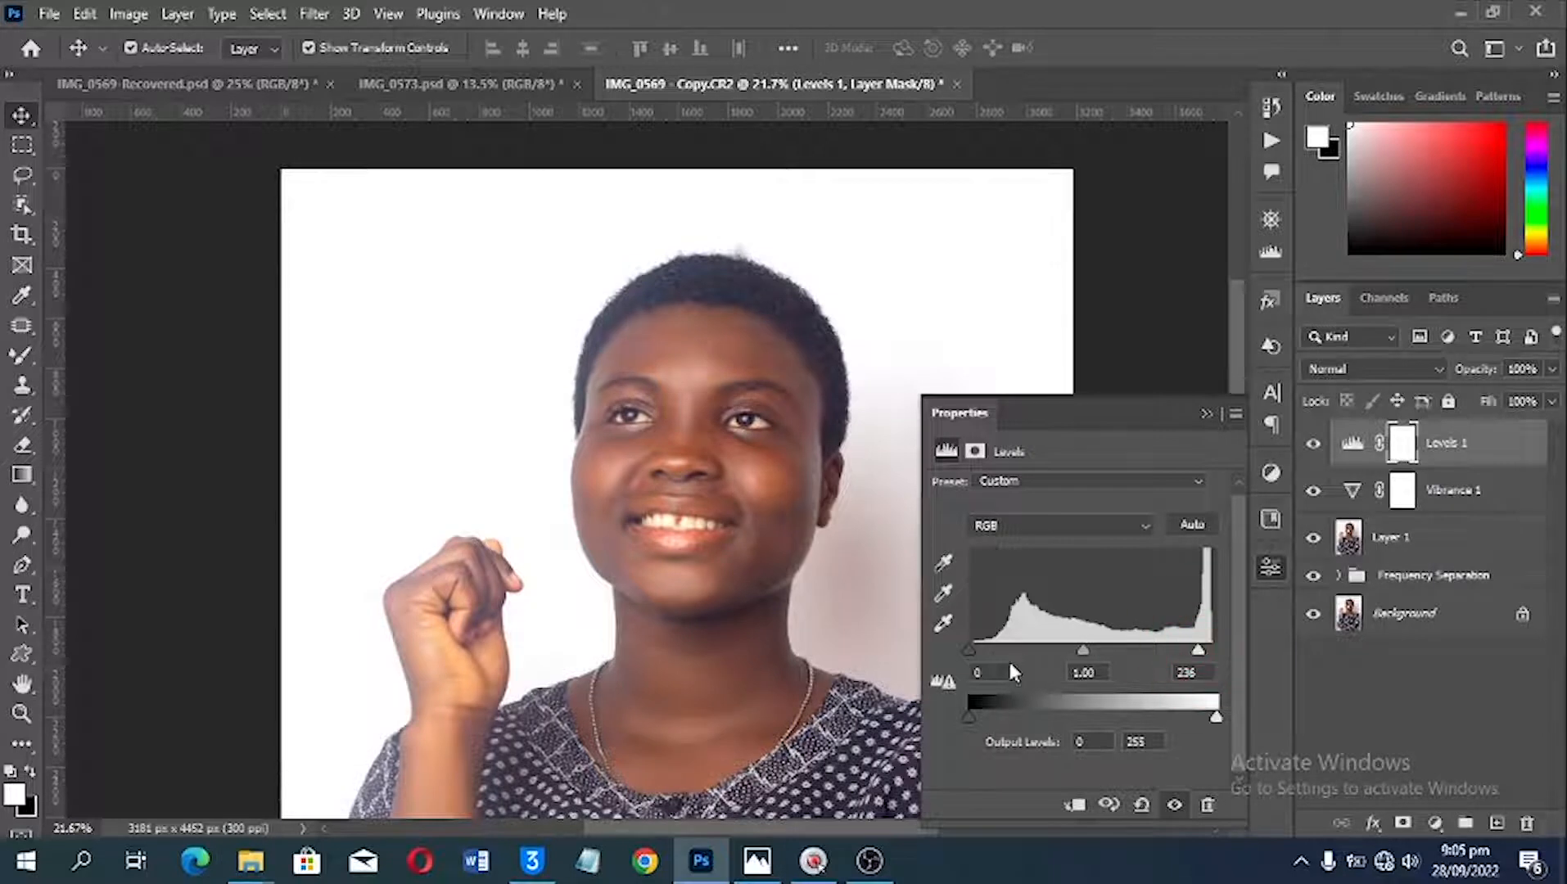
Step: Set the Levels adjustment's black input level to 5 and its white input level to 216
drag(967, 649, 973, 651)
drag(1199, 651, 1179, 650)
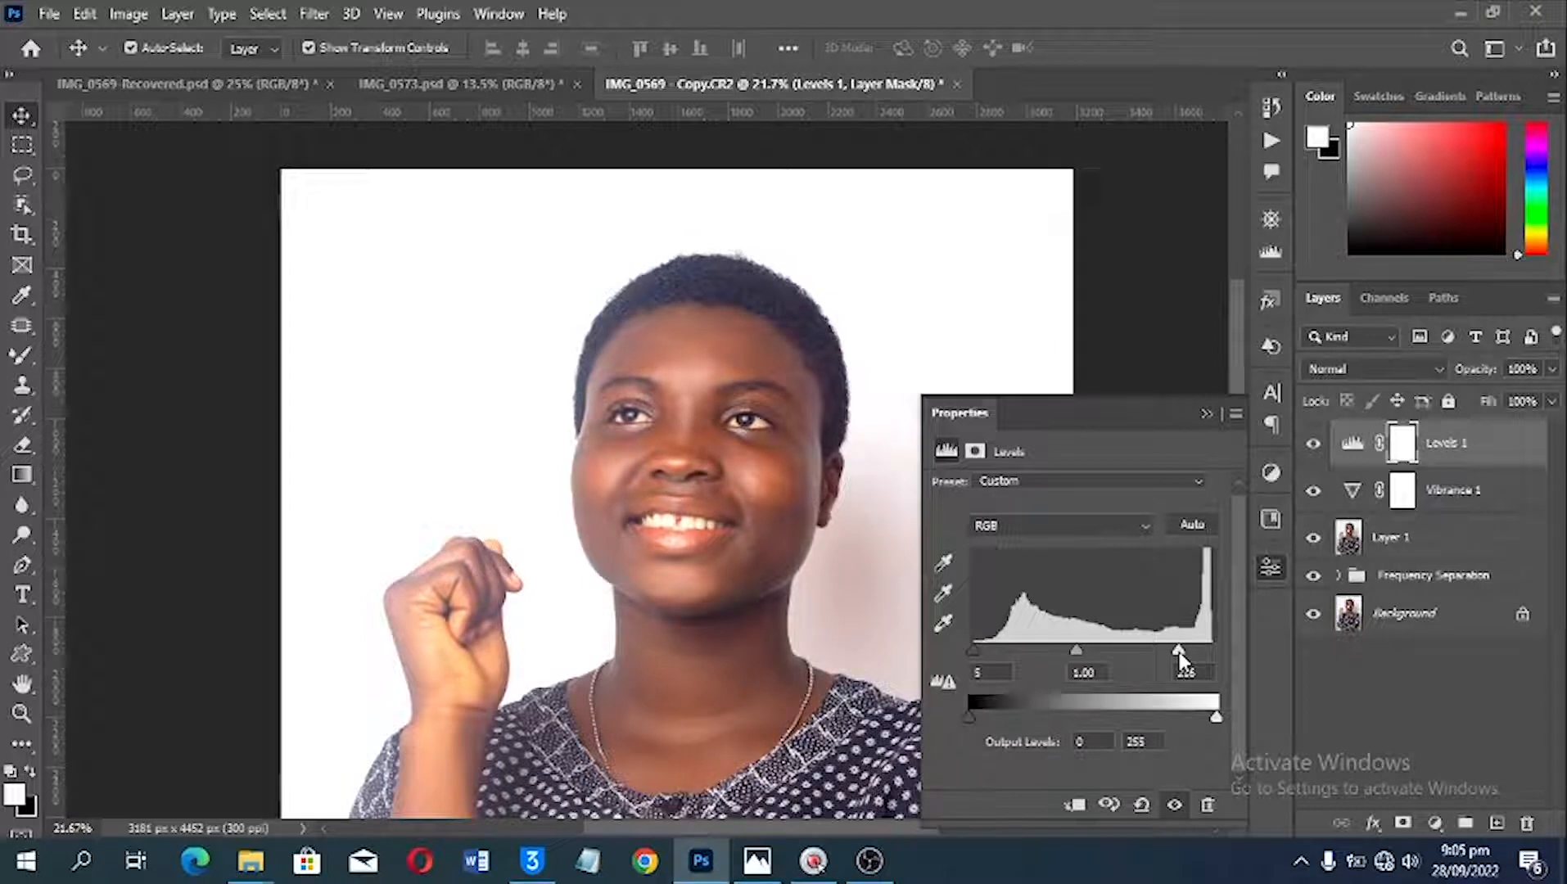
Step: Group the Levels and Vibrance layers, compare the portrait with and without the group, and ungroup them
shift+click(1452, 500)
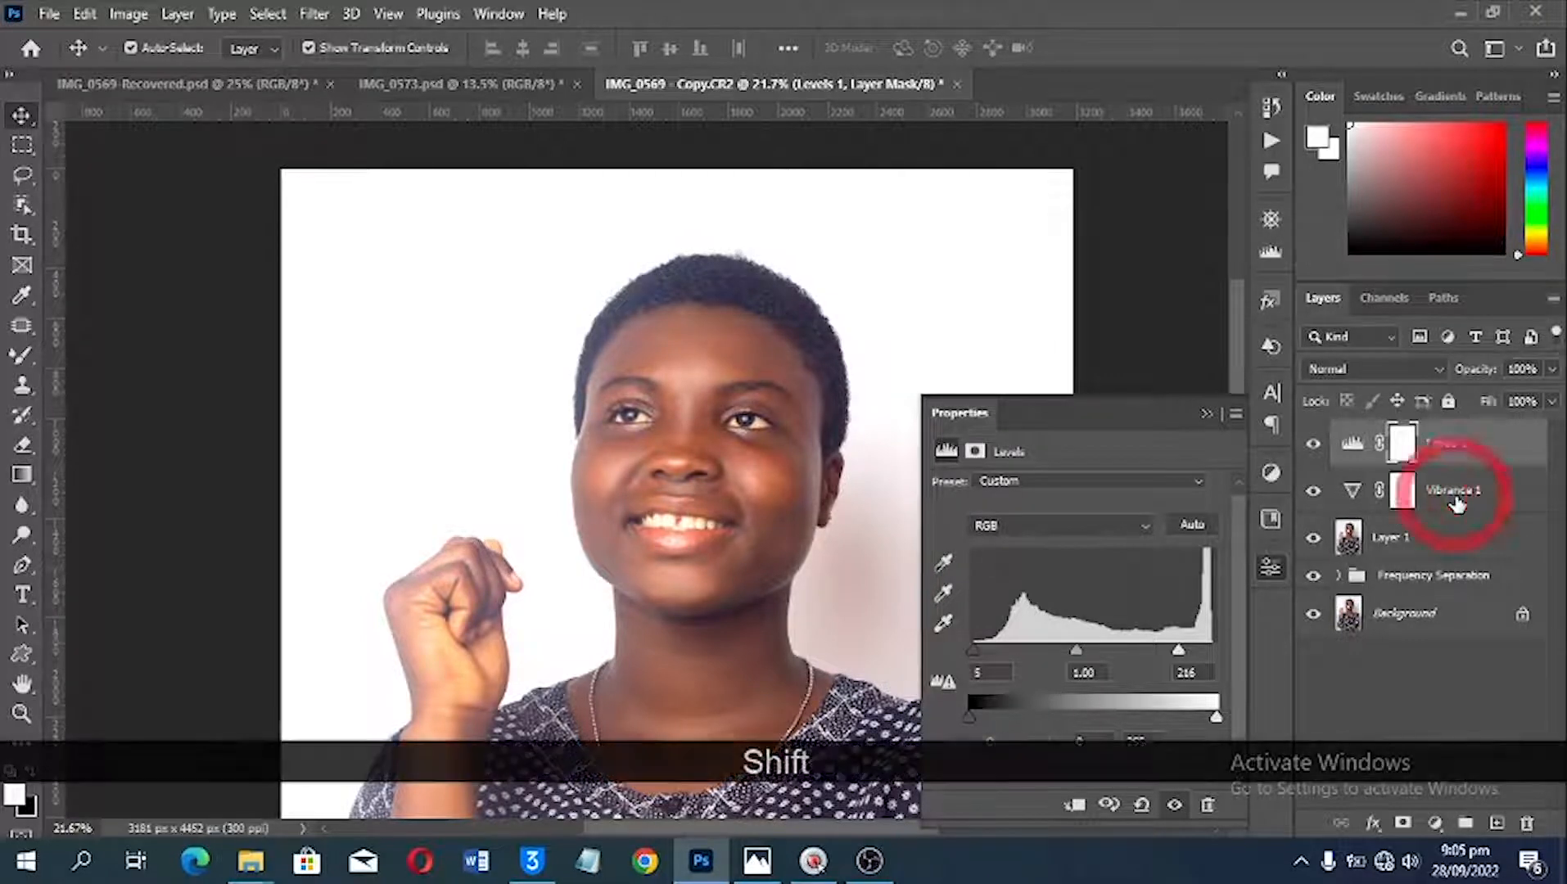
key(ctrl+shift+g)
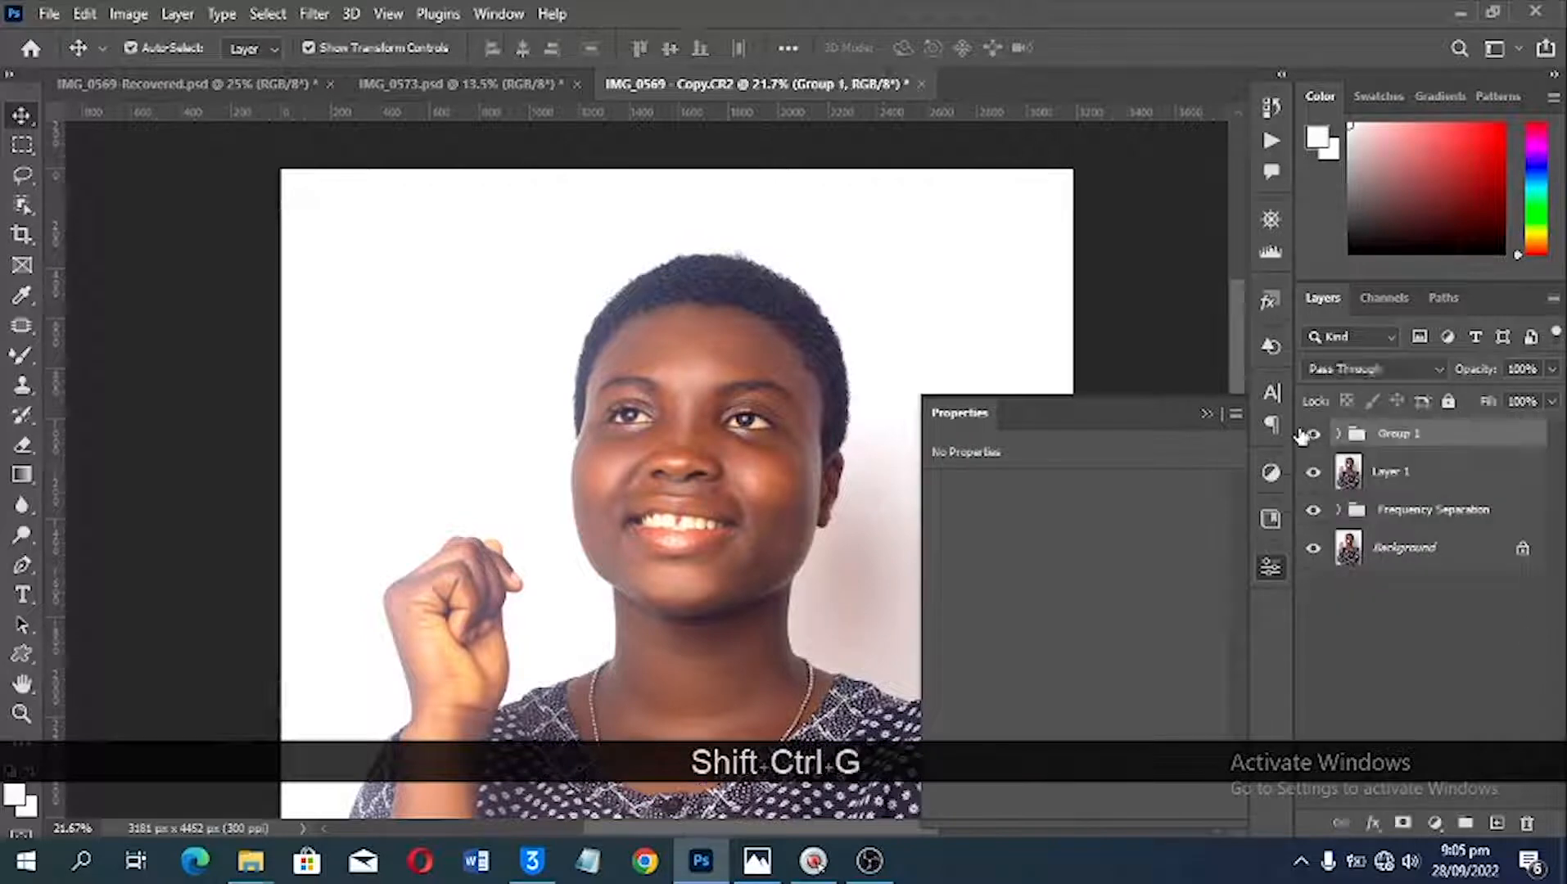
click(1312, 434)
click(1312, 434)
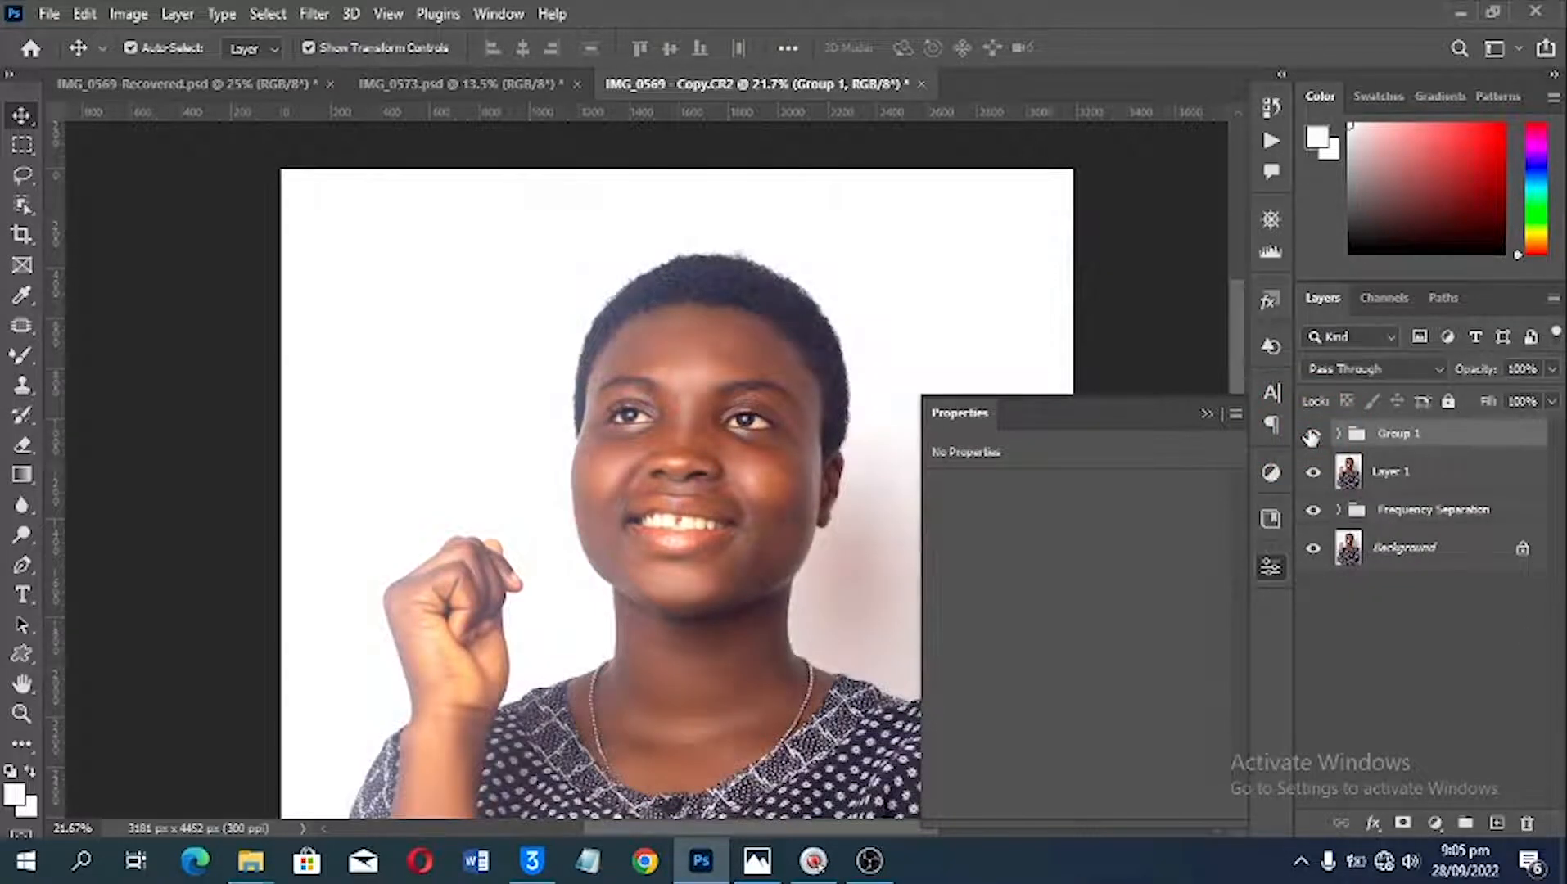
right_click(1372, 439)
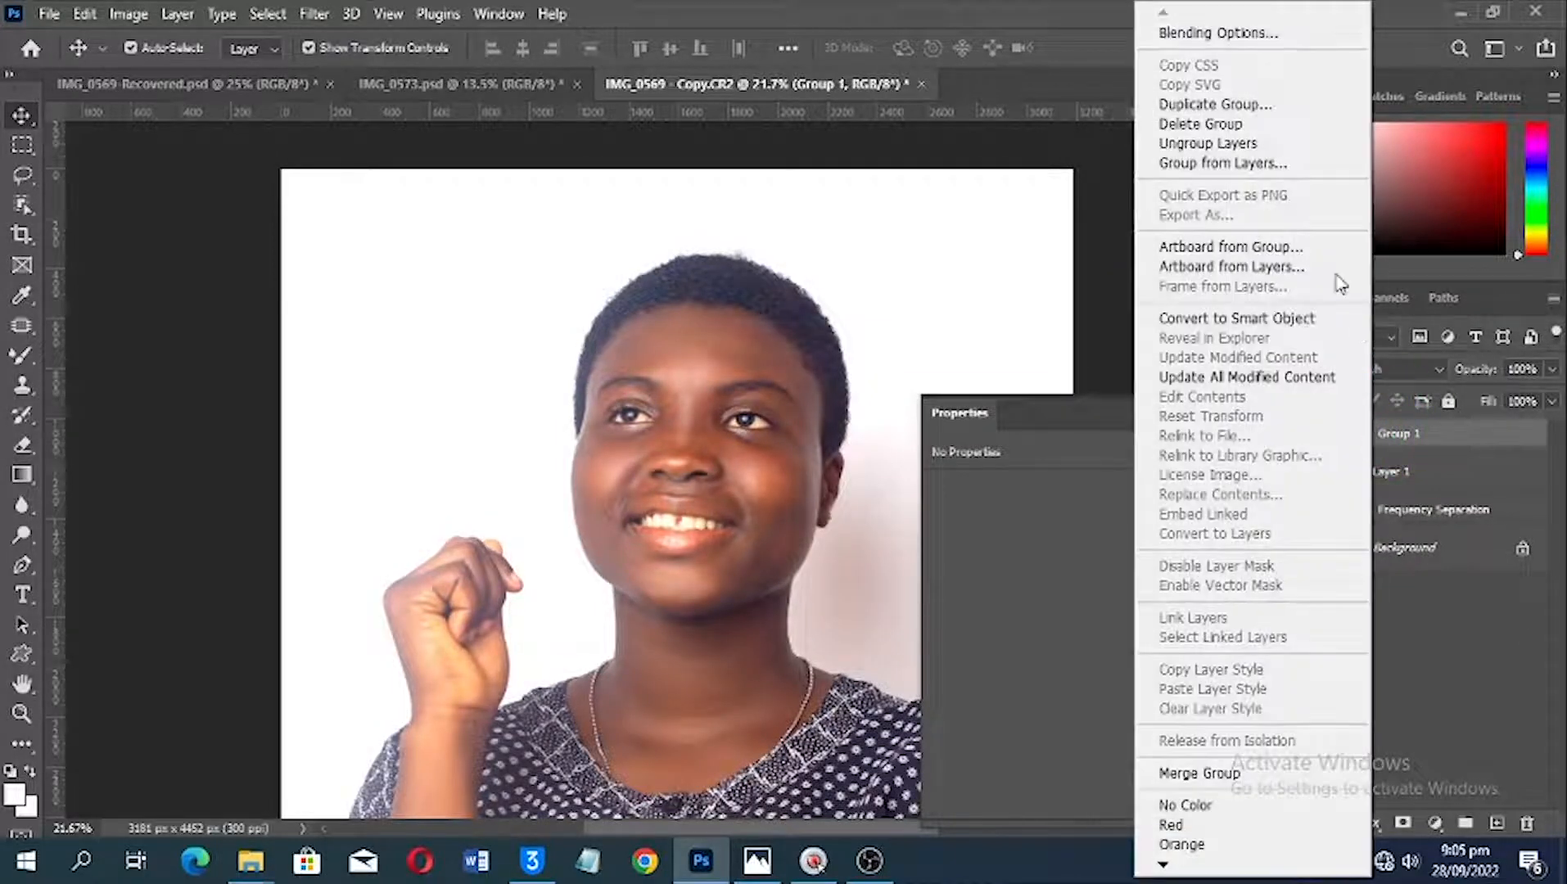
click(1211, 143)
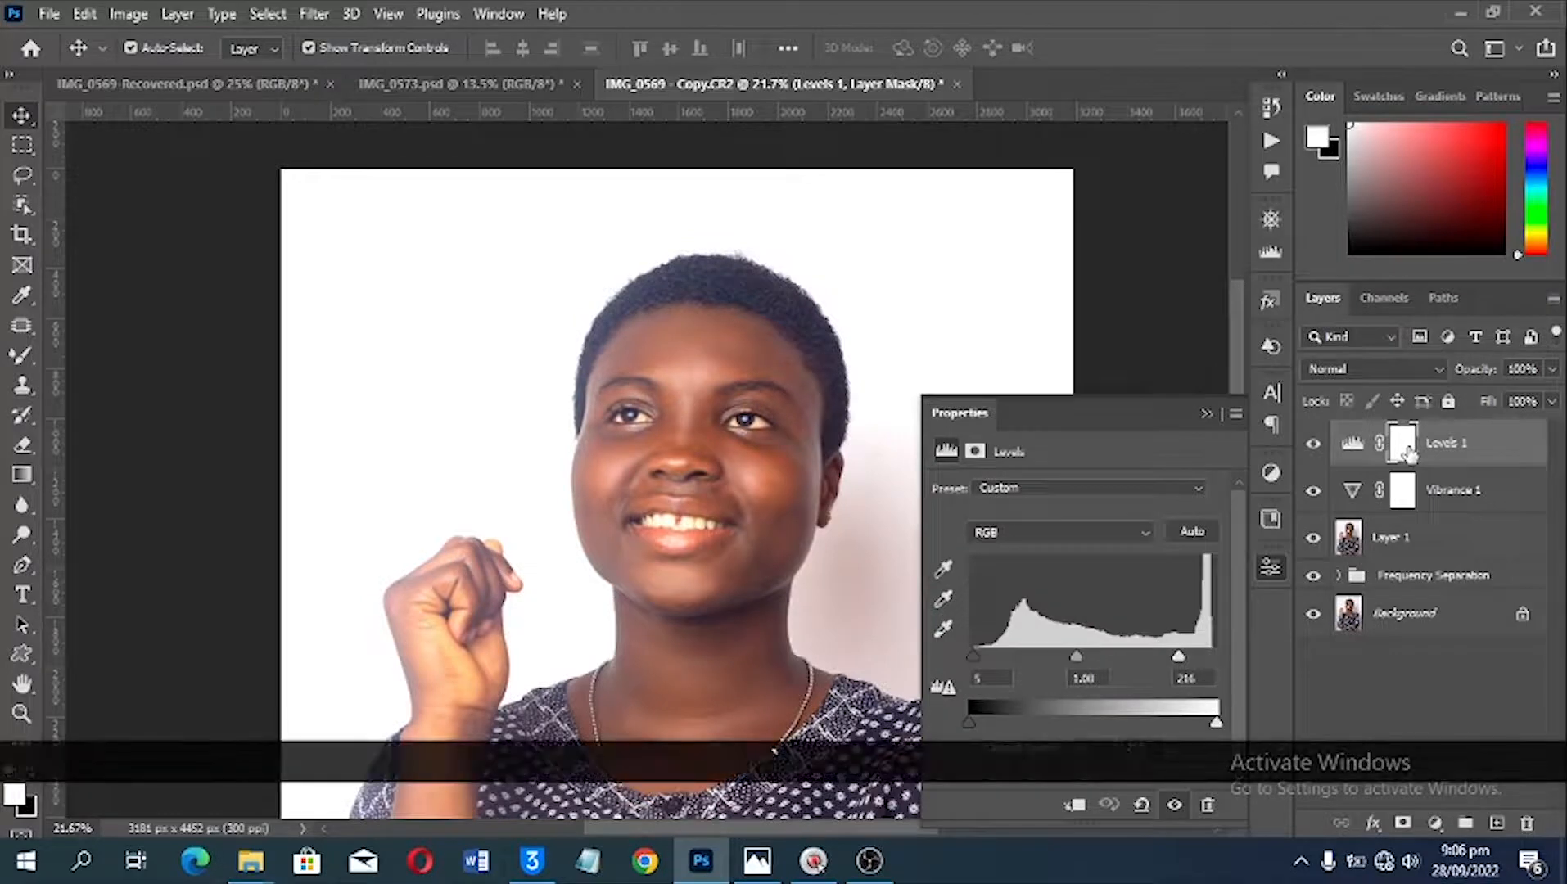
Step: Invert the Levels 1 mask to black and set up the Brush tool with a Soft Round tip at 75 px
key(ctrl+i)
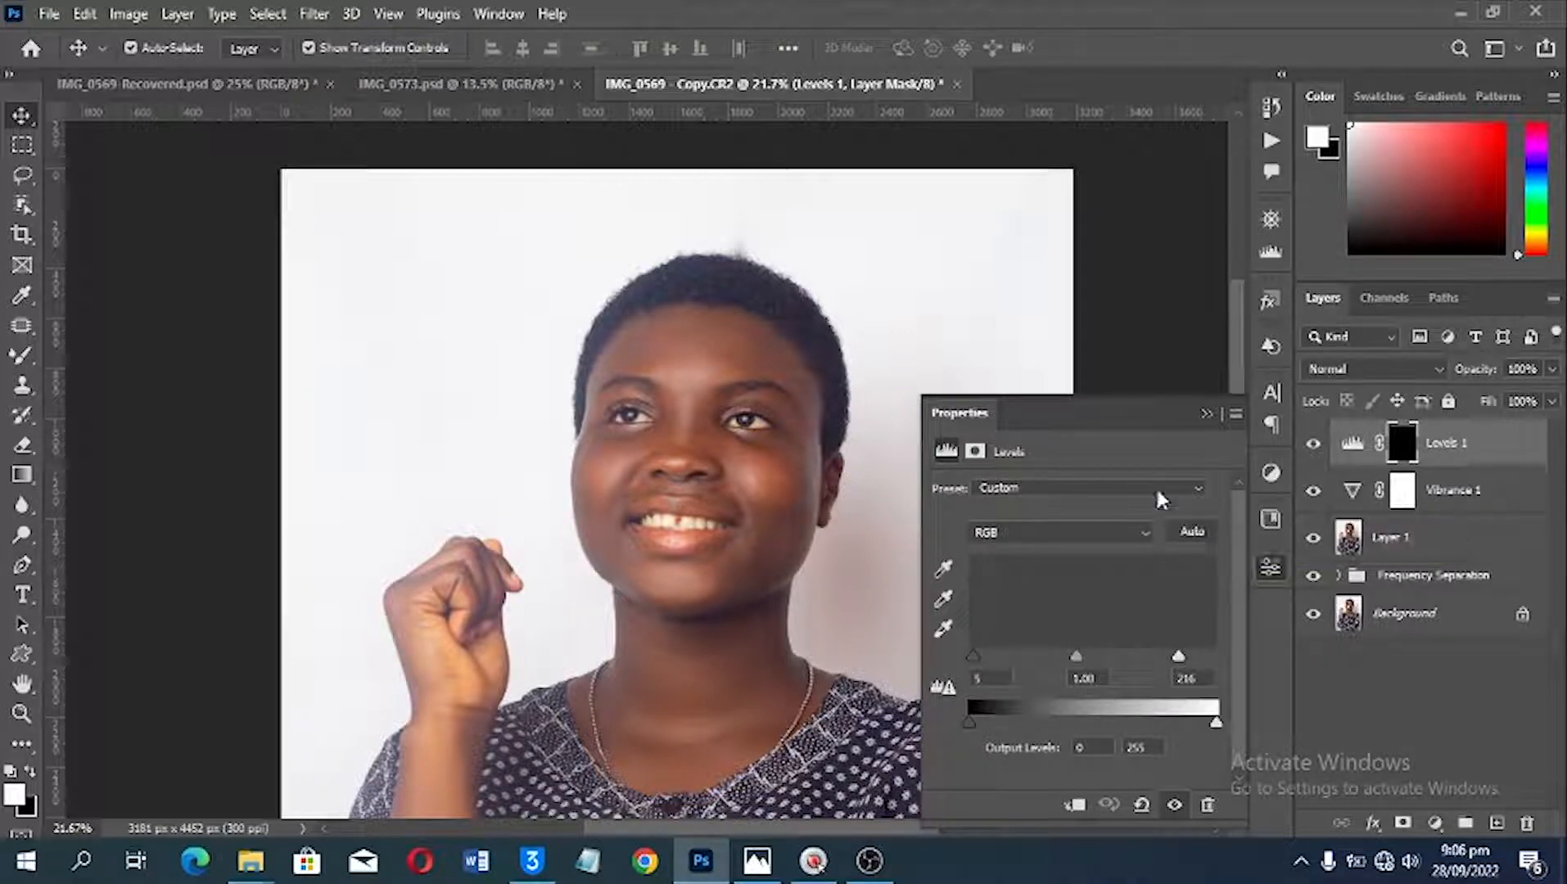
click(23, 358)
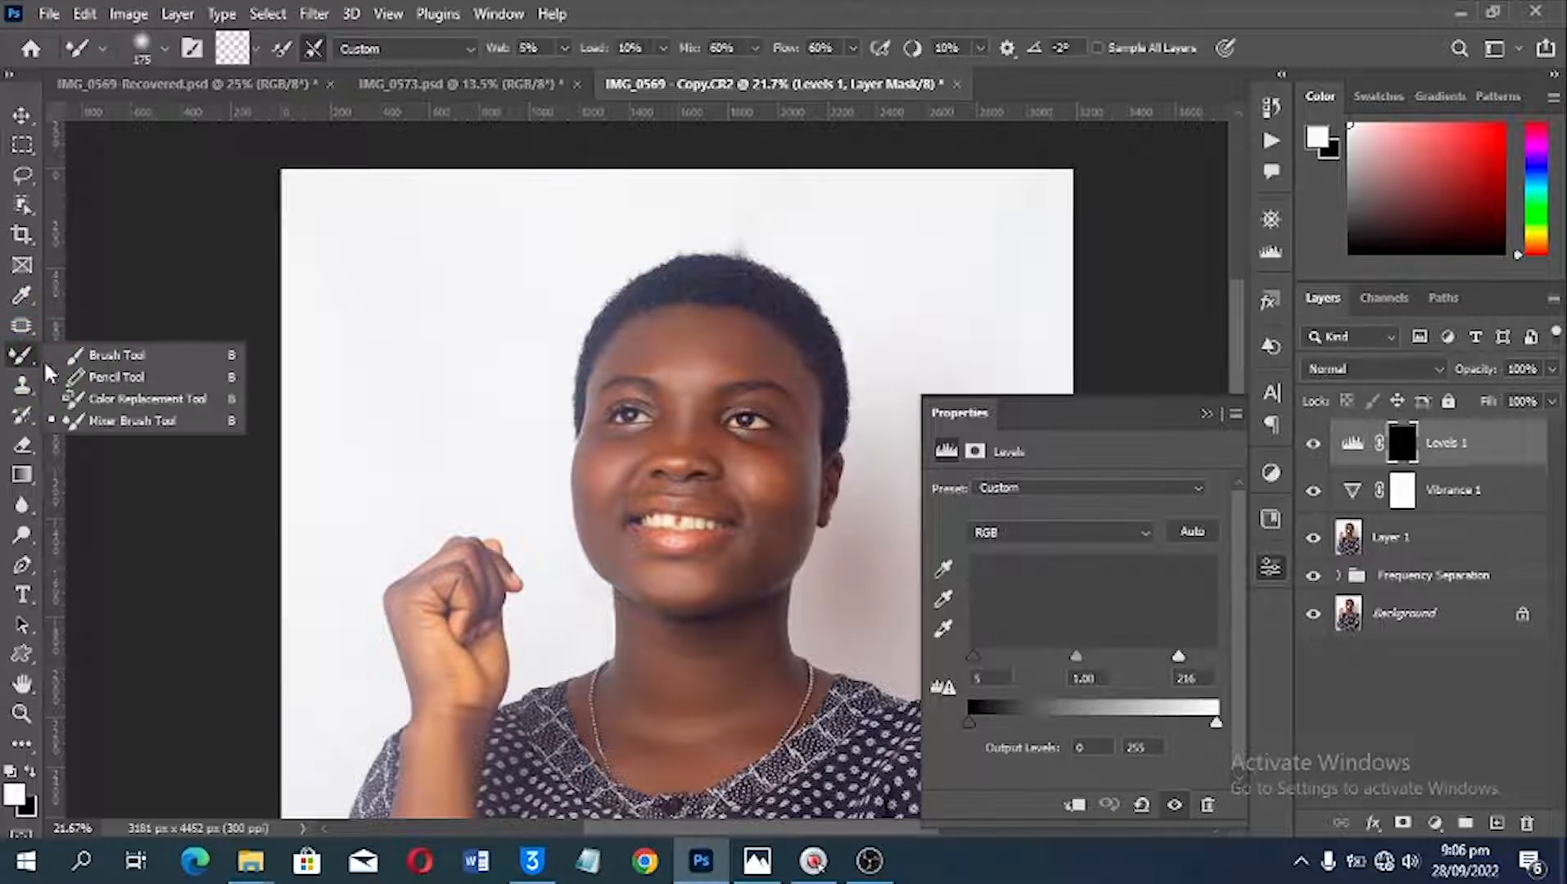
click(115, 357)
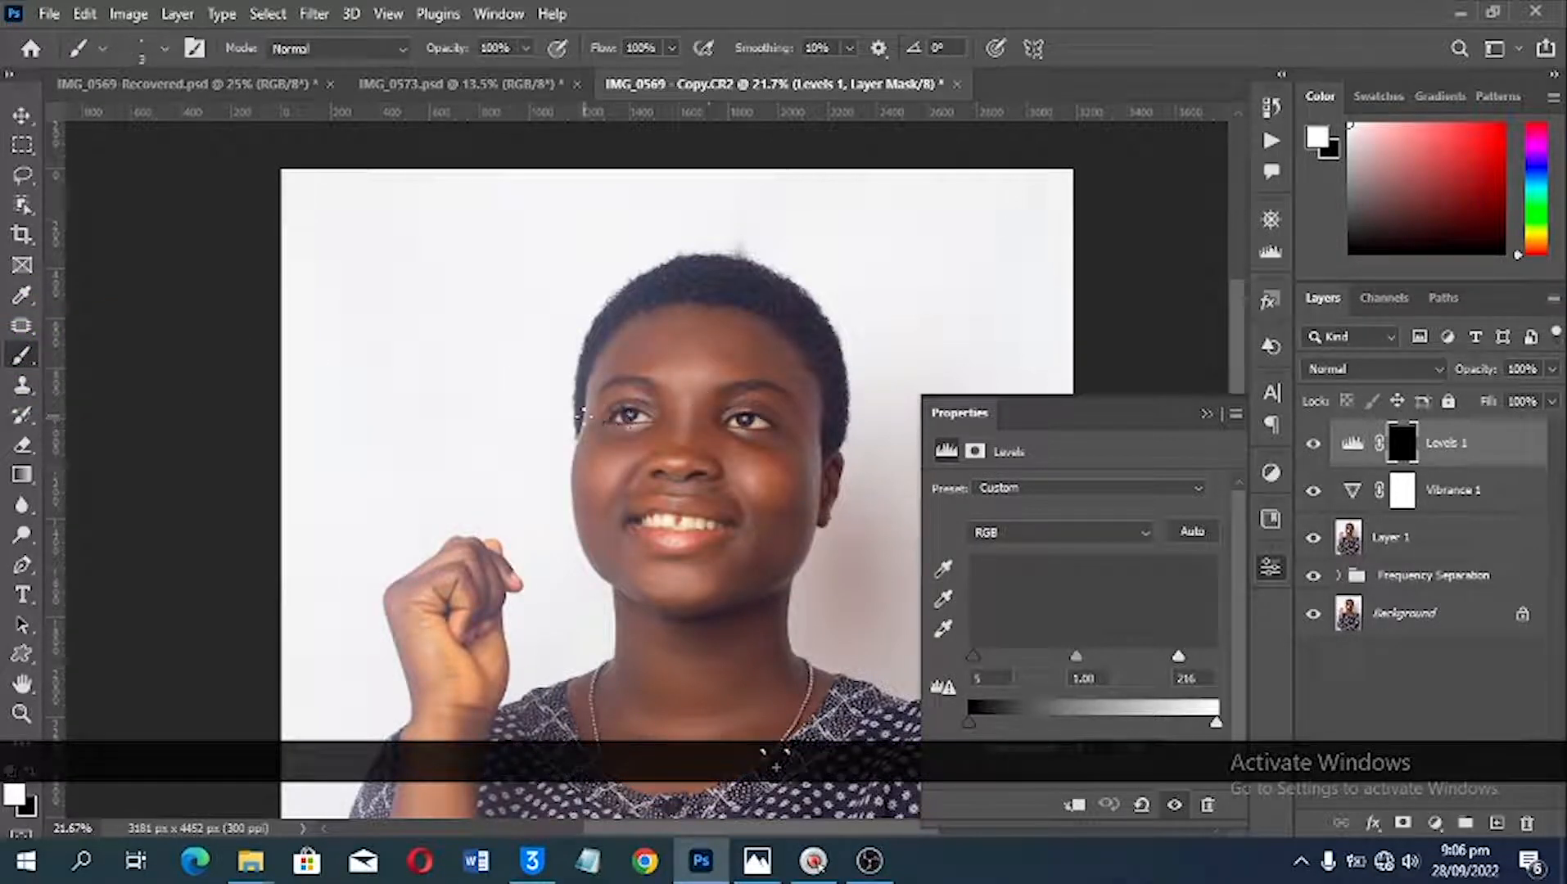
right_click(568, 304)
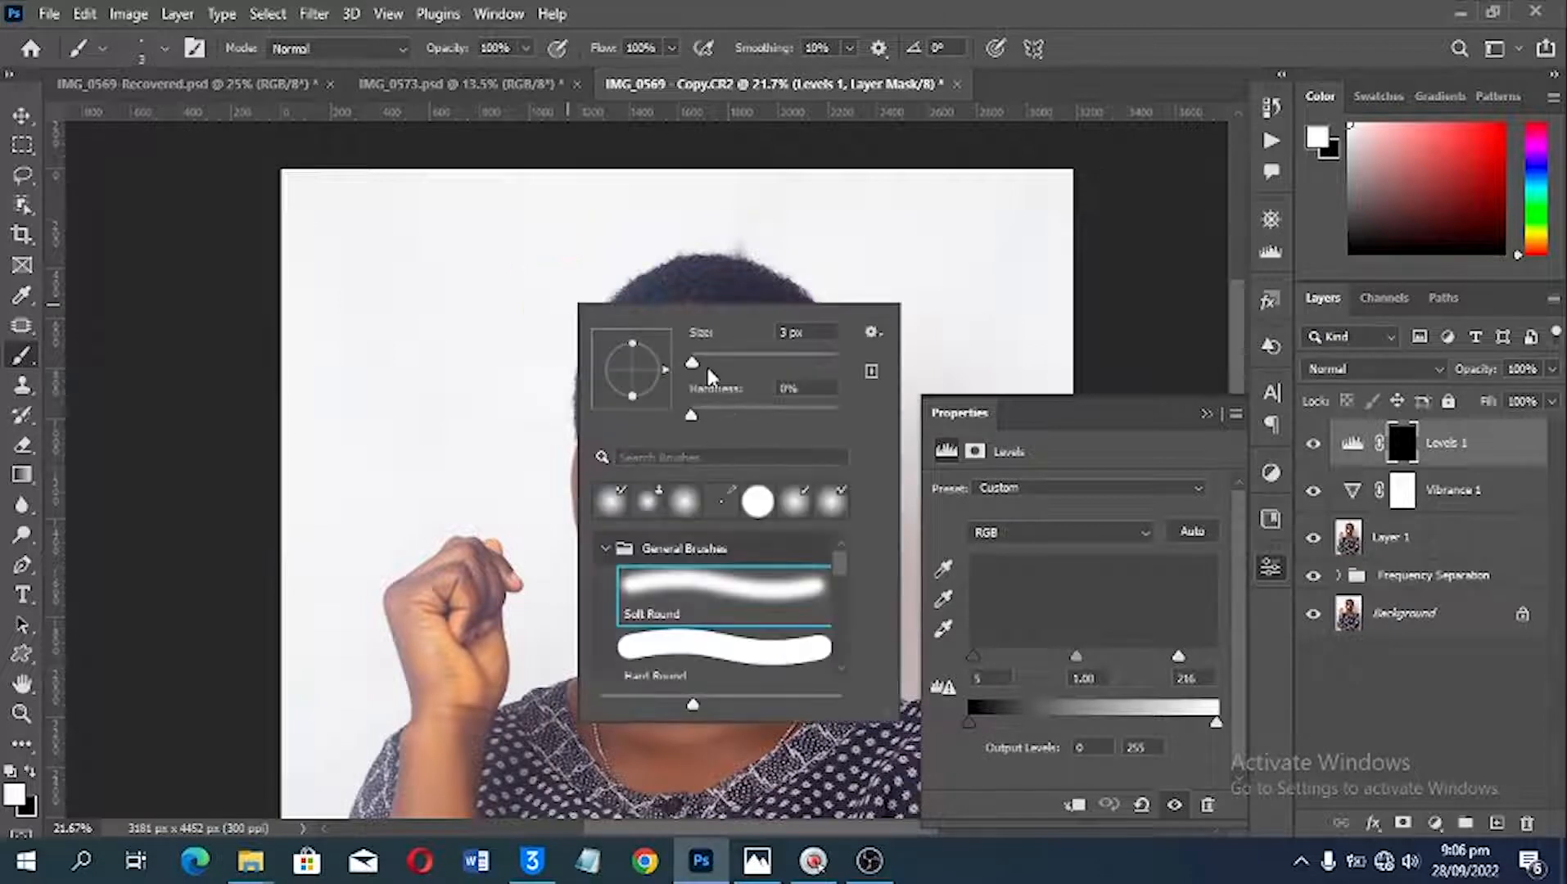
drag(707, 367, 747, 359)
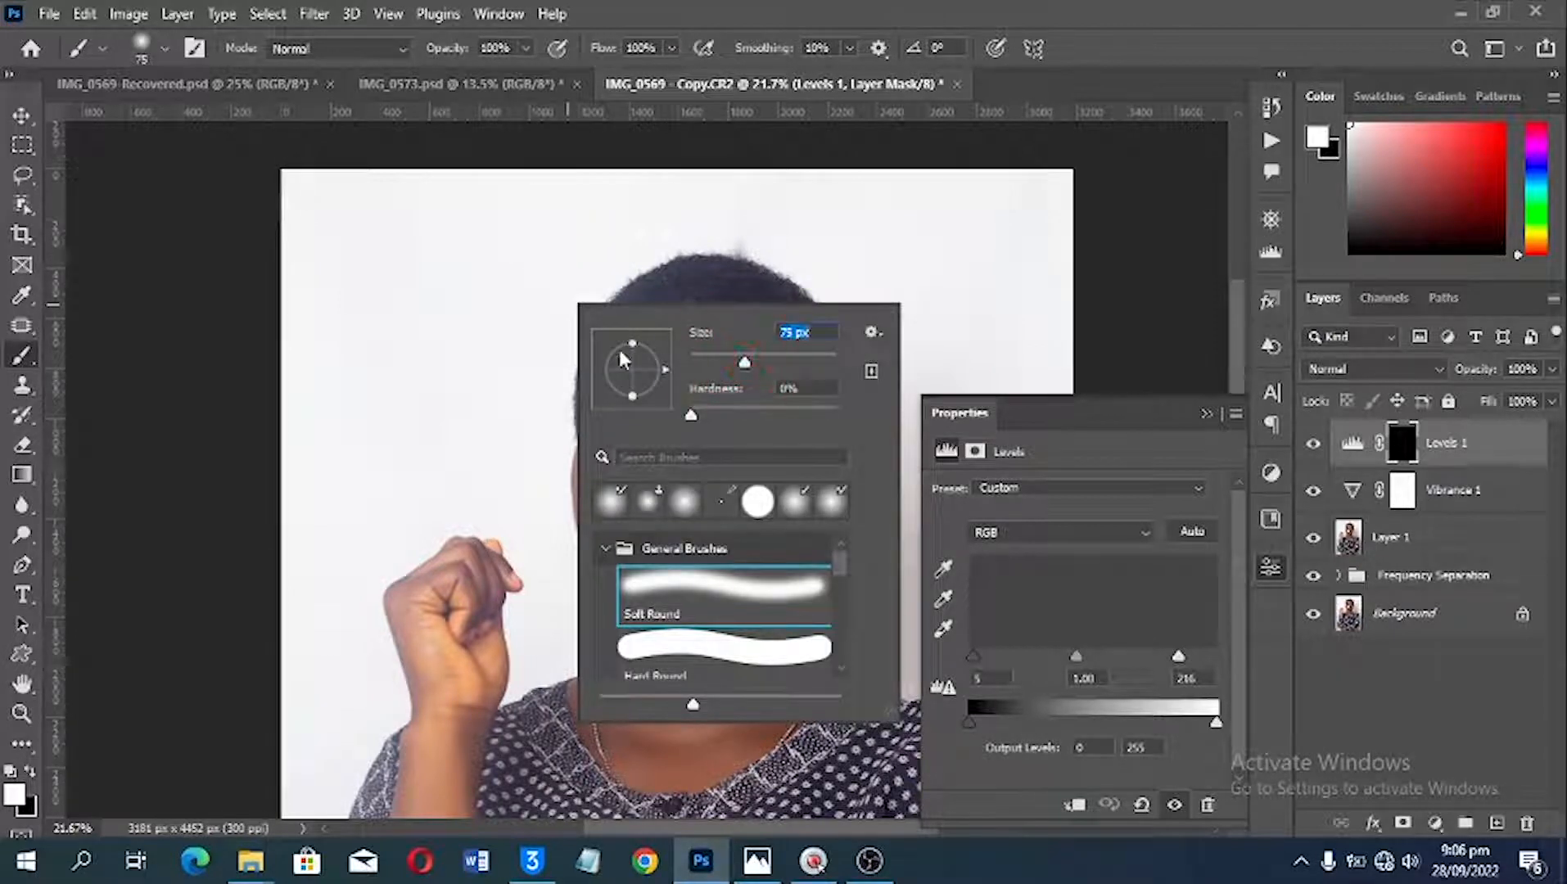
key(Return)
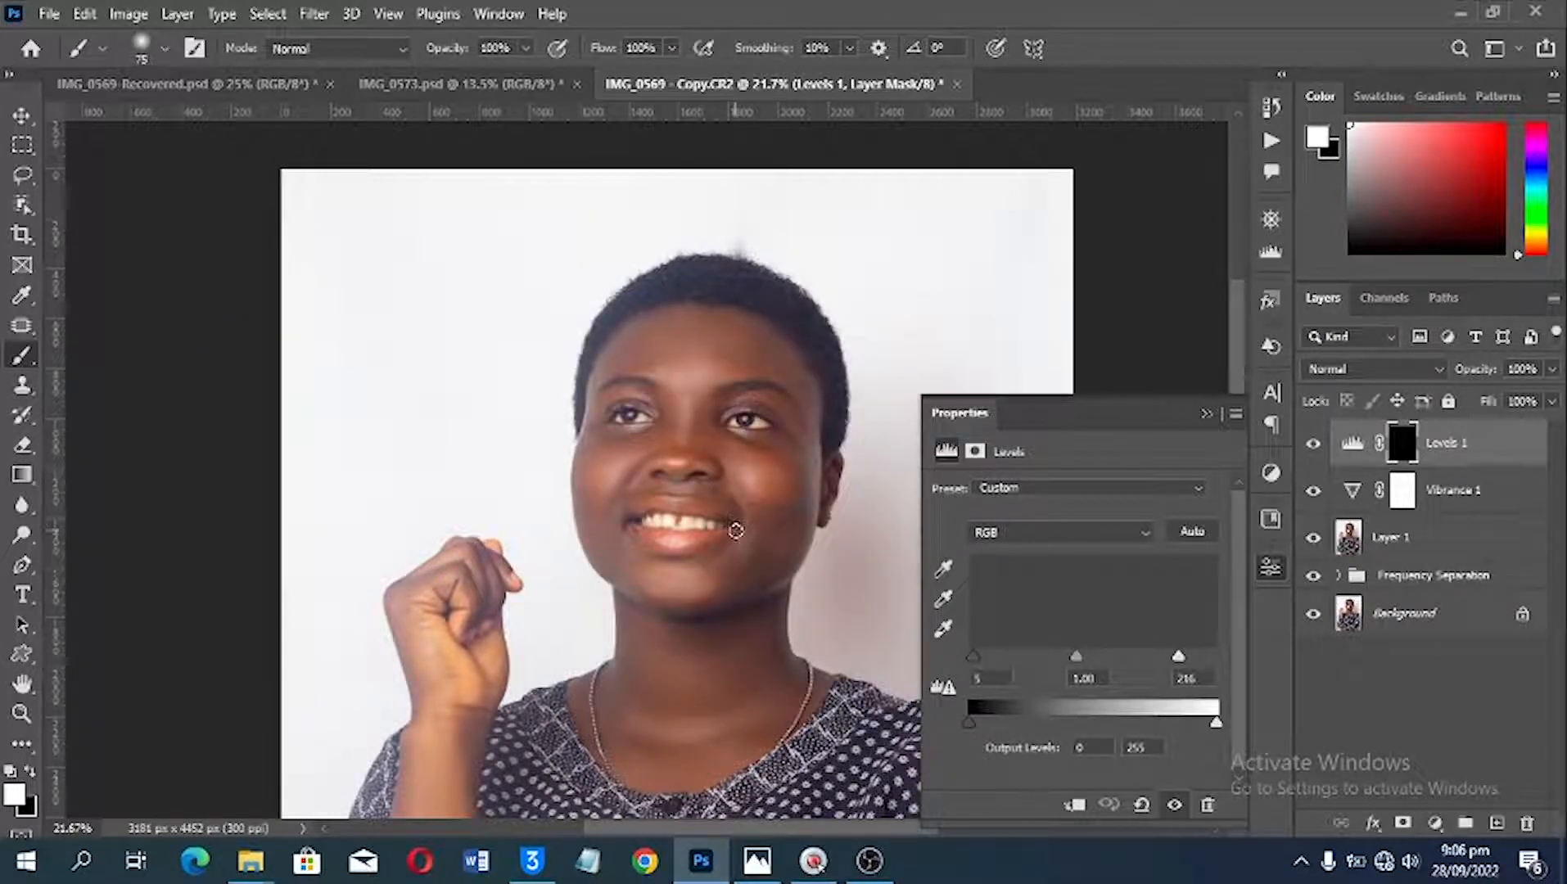
Step: Enlarge the brush to 250 px and paint white on the Levels mask over the cheek beside the visible ear
key(bracketright)
key(bracketright)
key(bracketright)
key(bracketright)
key(bracketright)
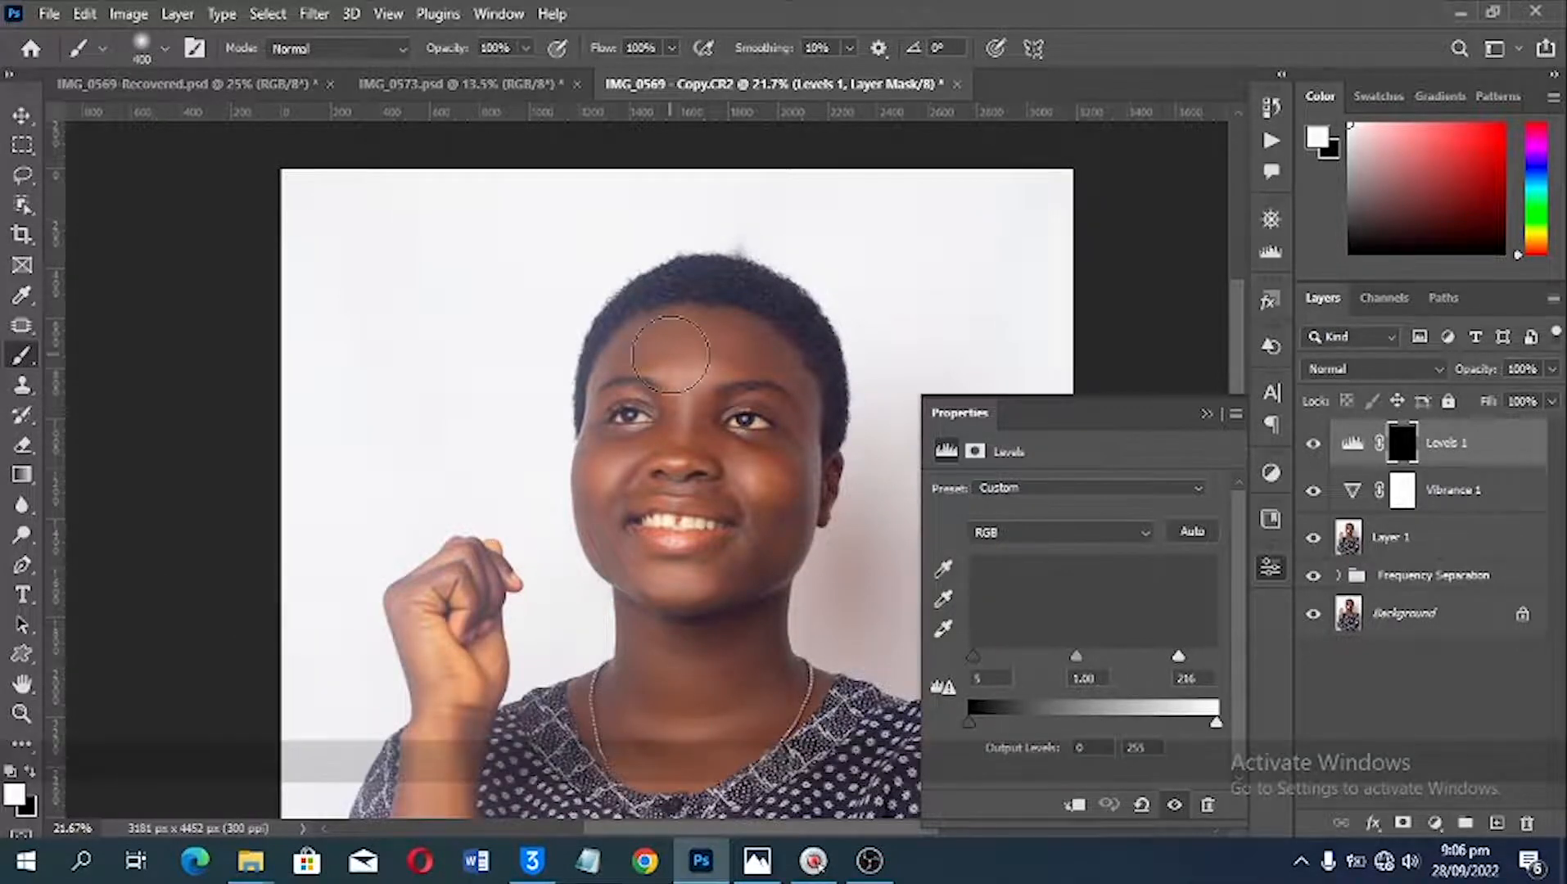
scroll(671, 354, up, 3)
scroll(737, 385, up, 1)
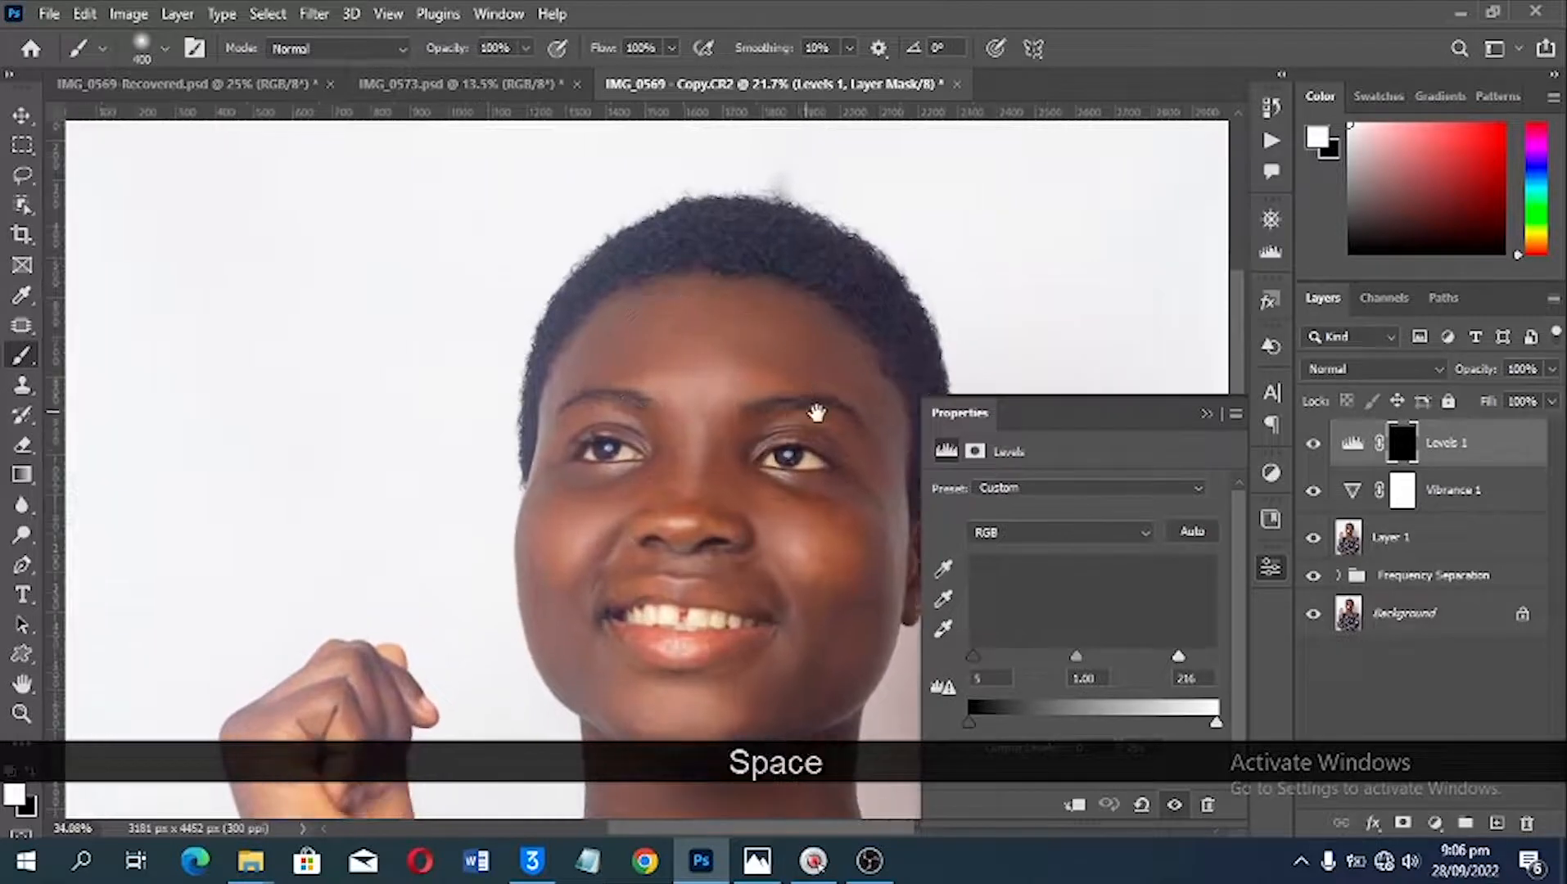
drag(814, 427, 717, 360)
key(bracketleft)
key(bracketleft)
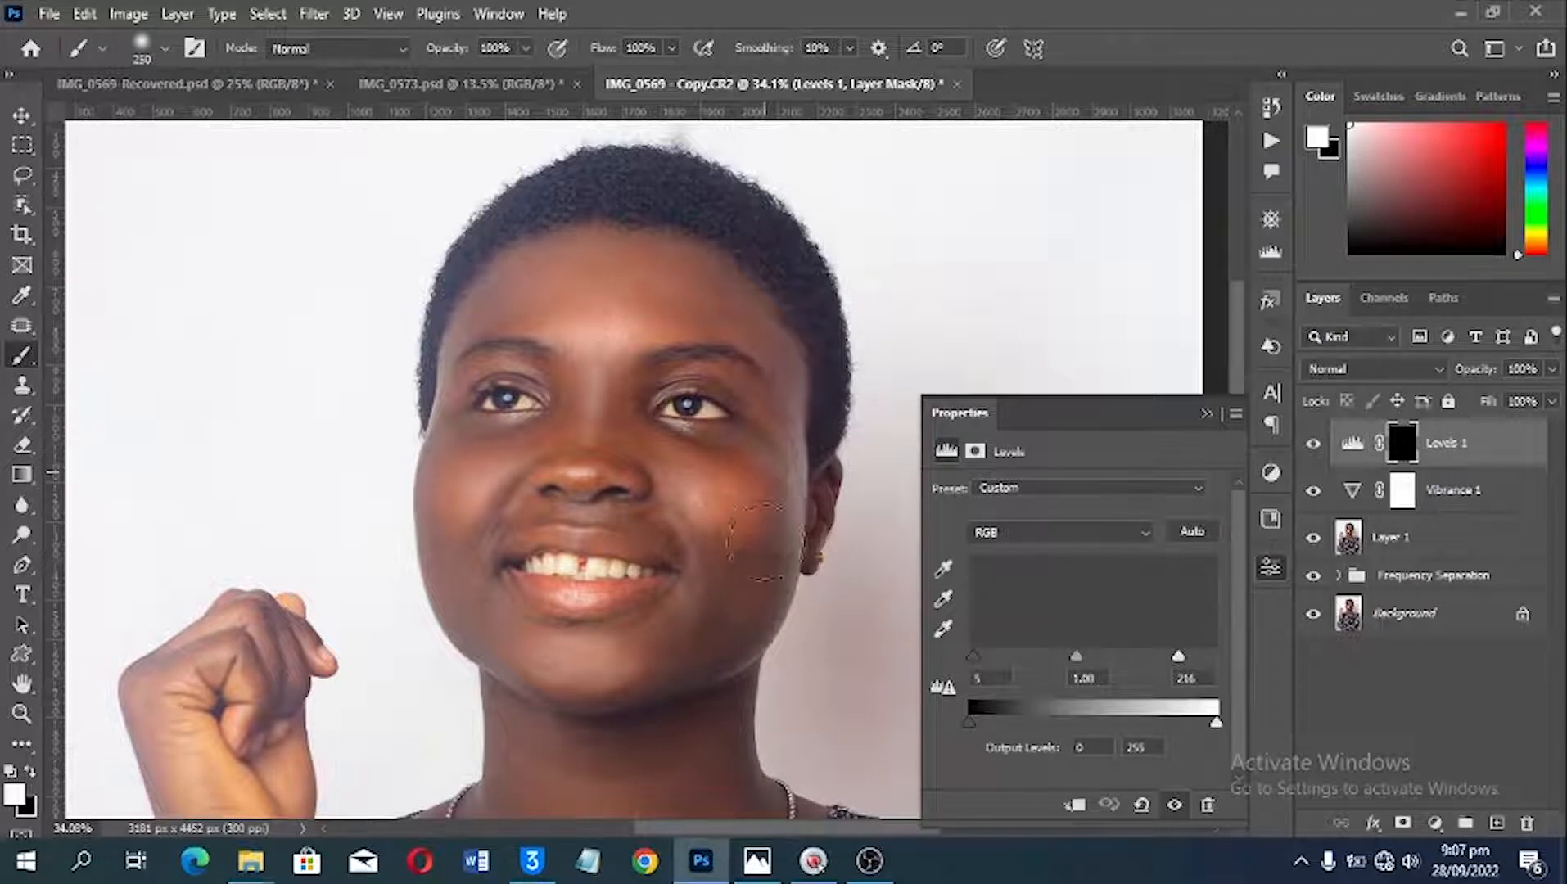
drag(765, 541, 735, 459)
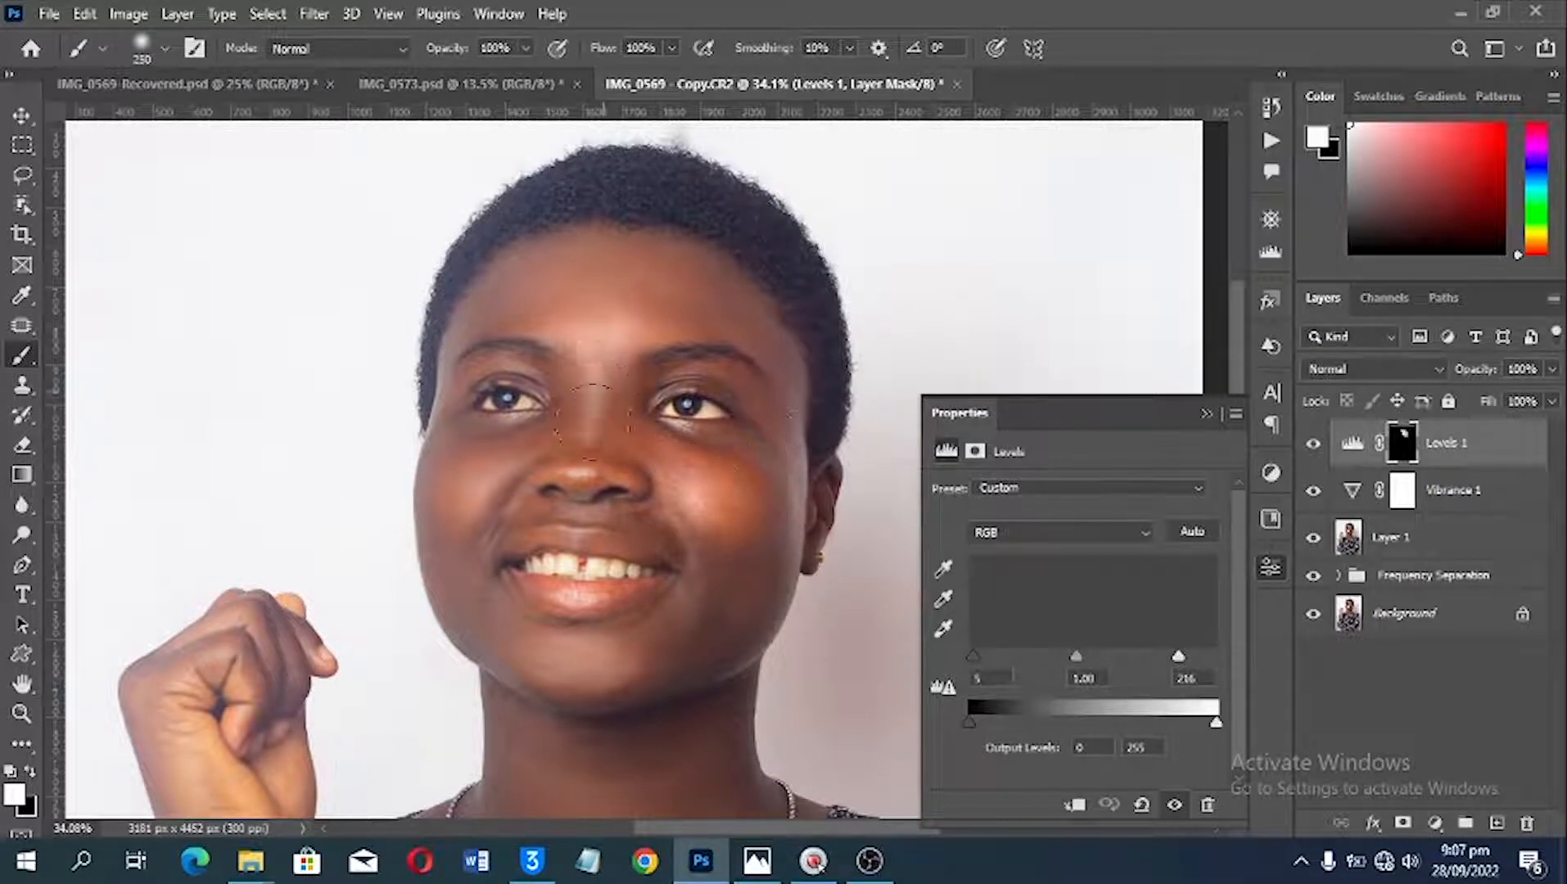
Step: Reduce the brush to 90 px and paint white on the Levels mask over the eyelid, temple and under-eye skin
scroll(590, 391, up, 1)
scroll(589, 391, up, 3)
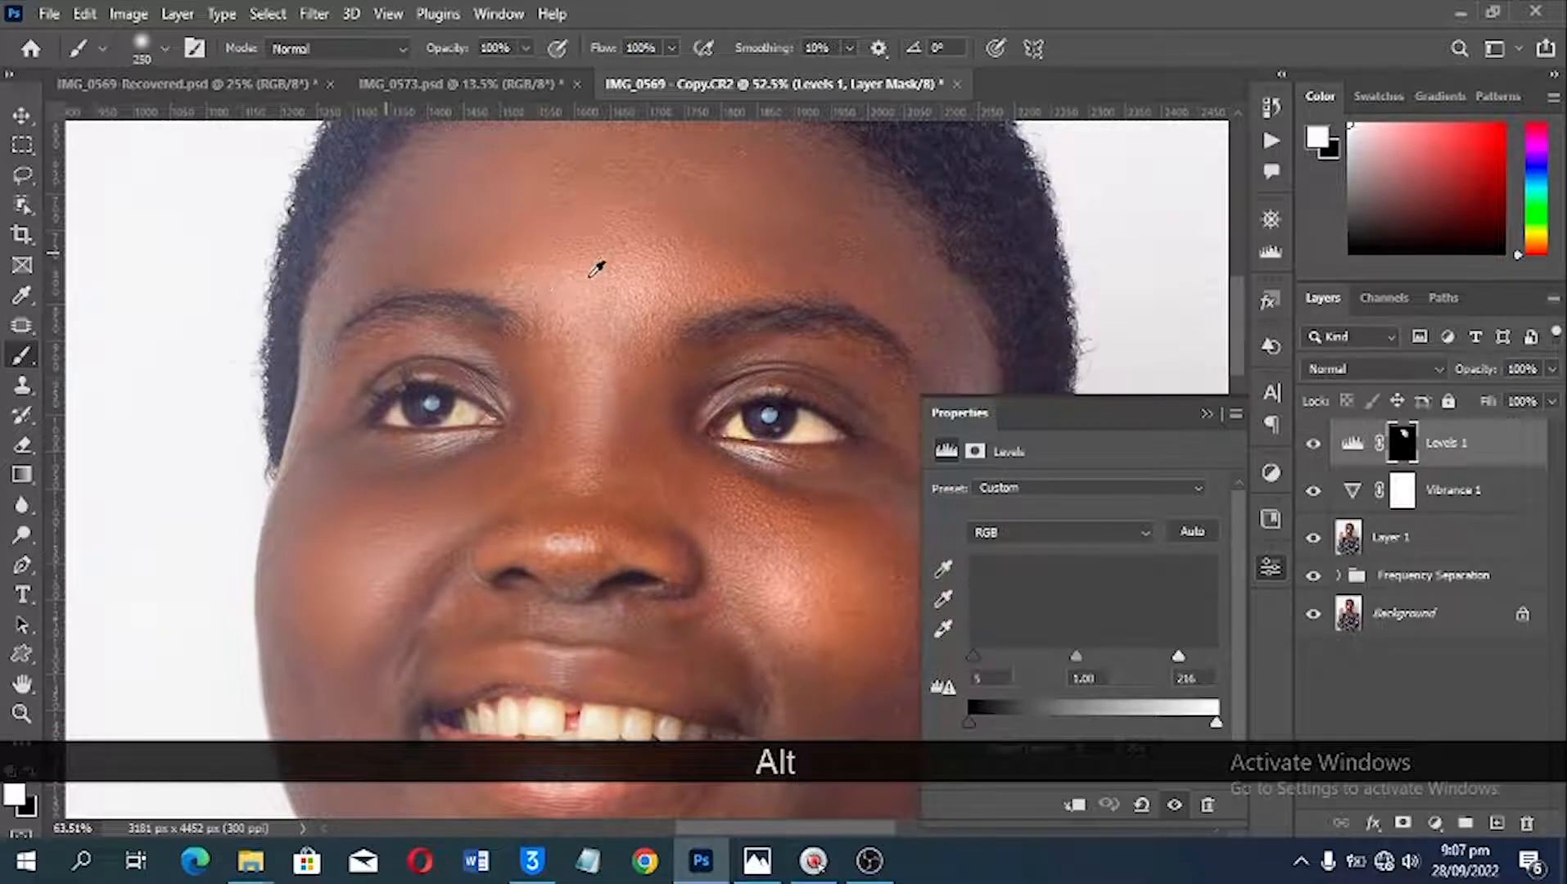
scroll(597, 268, up, 1)
key(bracketleft)
key(bracketleft)
key(bracketleft)
key(bracketleft)
key(bracketleft)
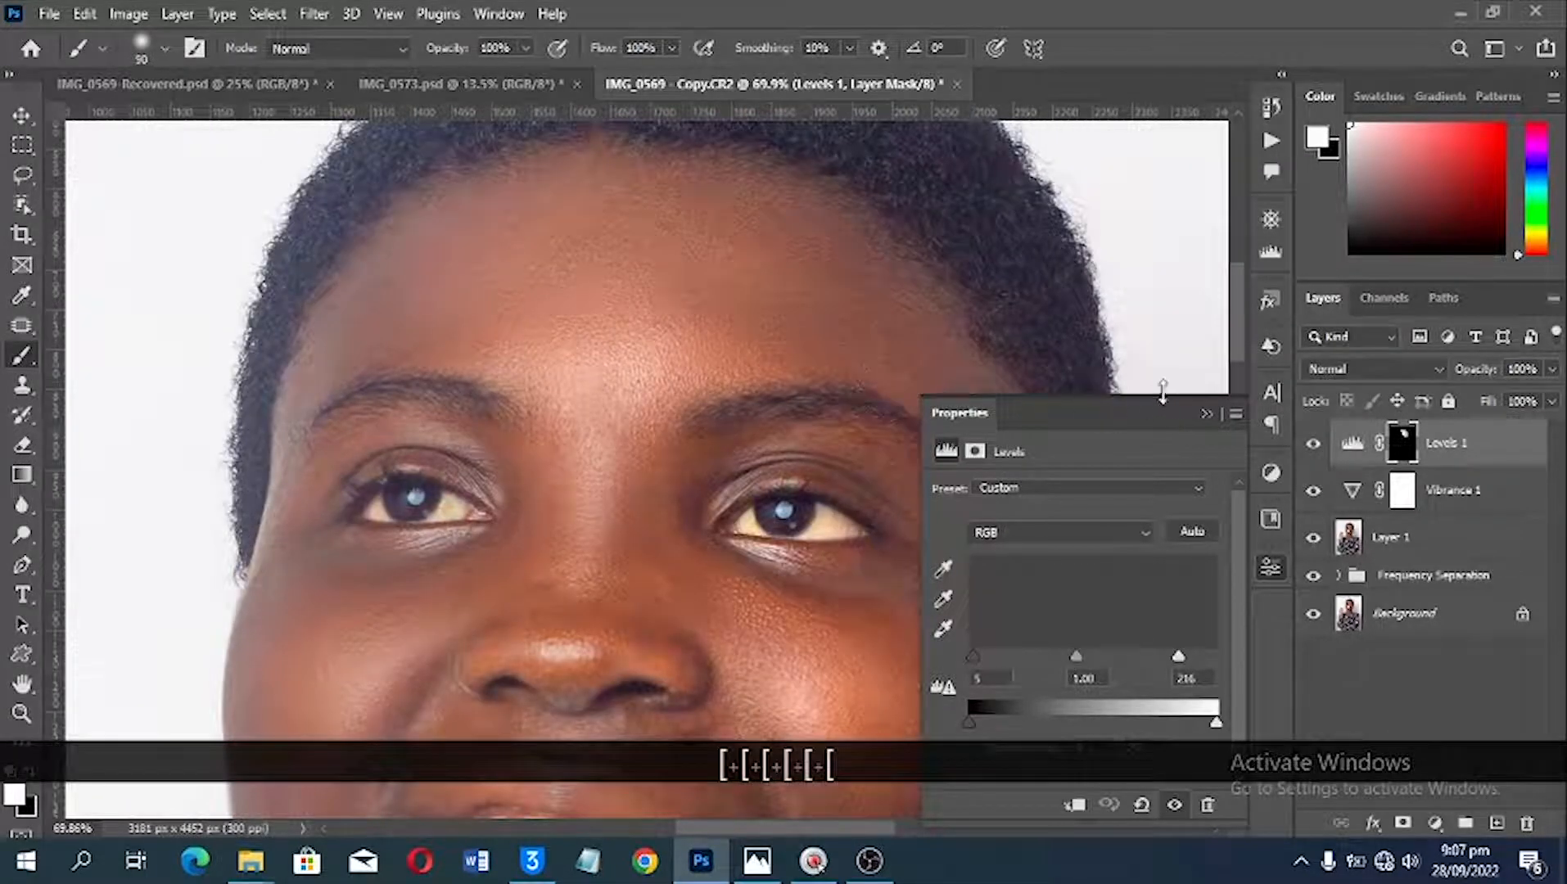
click(1205, 416)
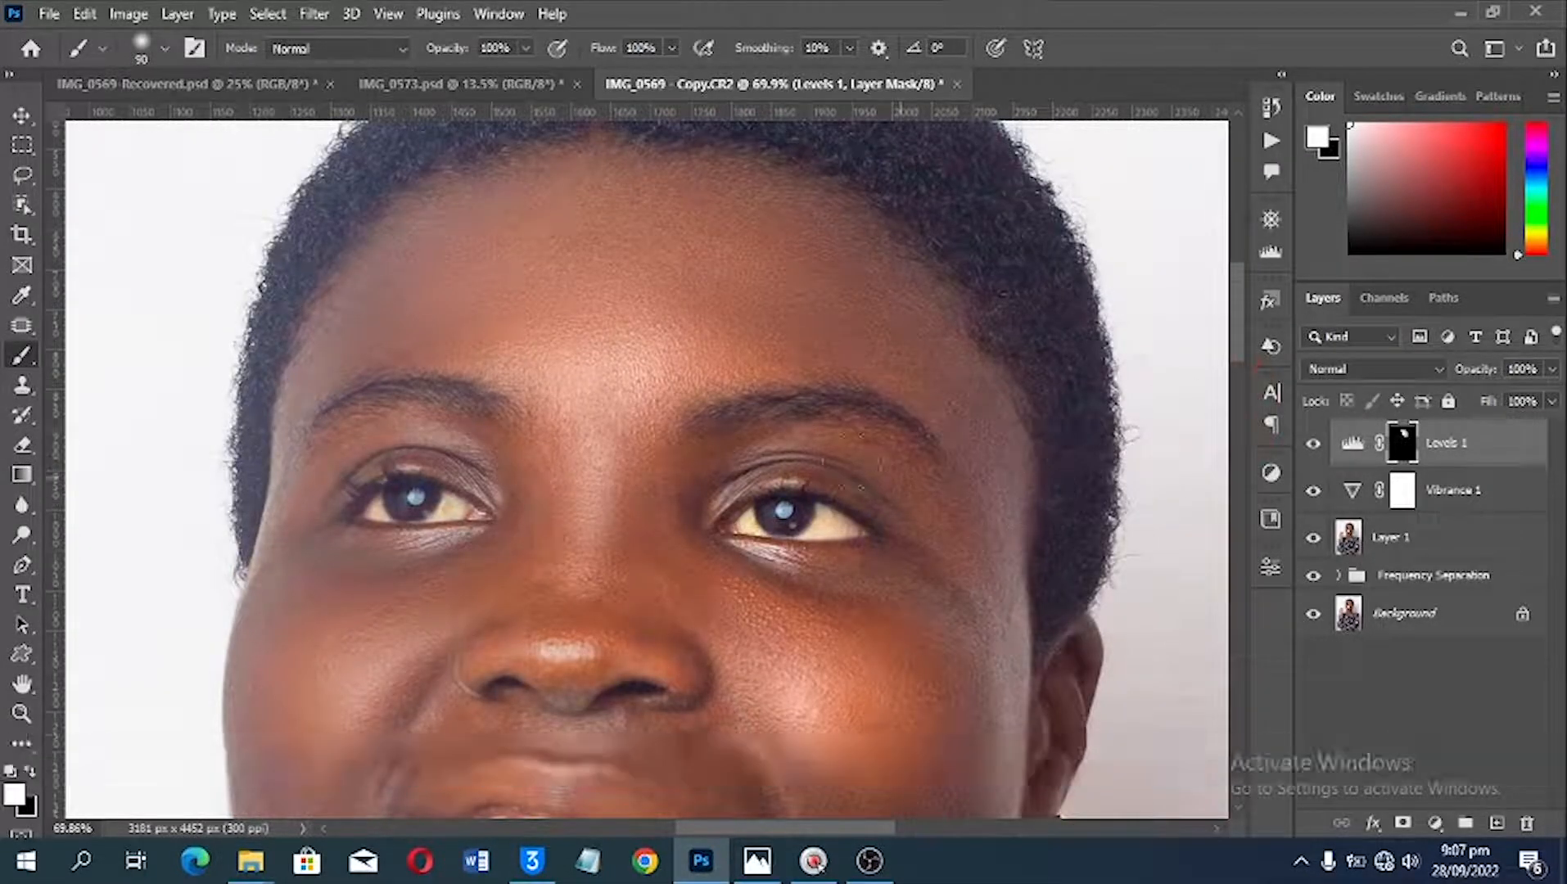
drag(829, 450, 728, 457)
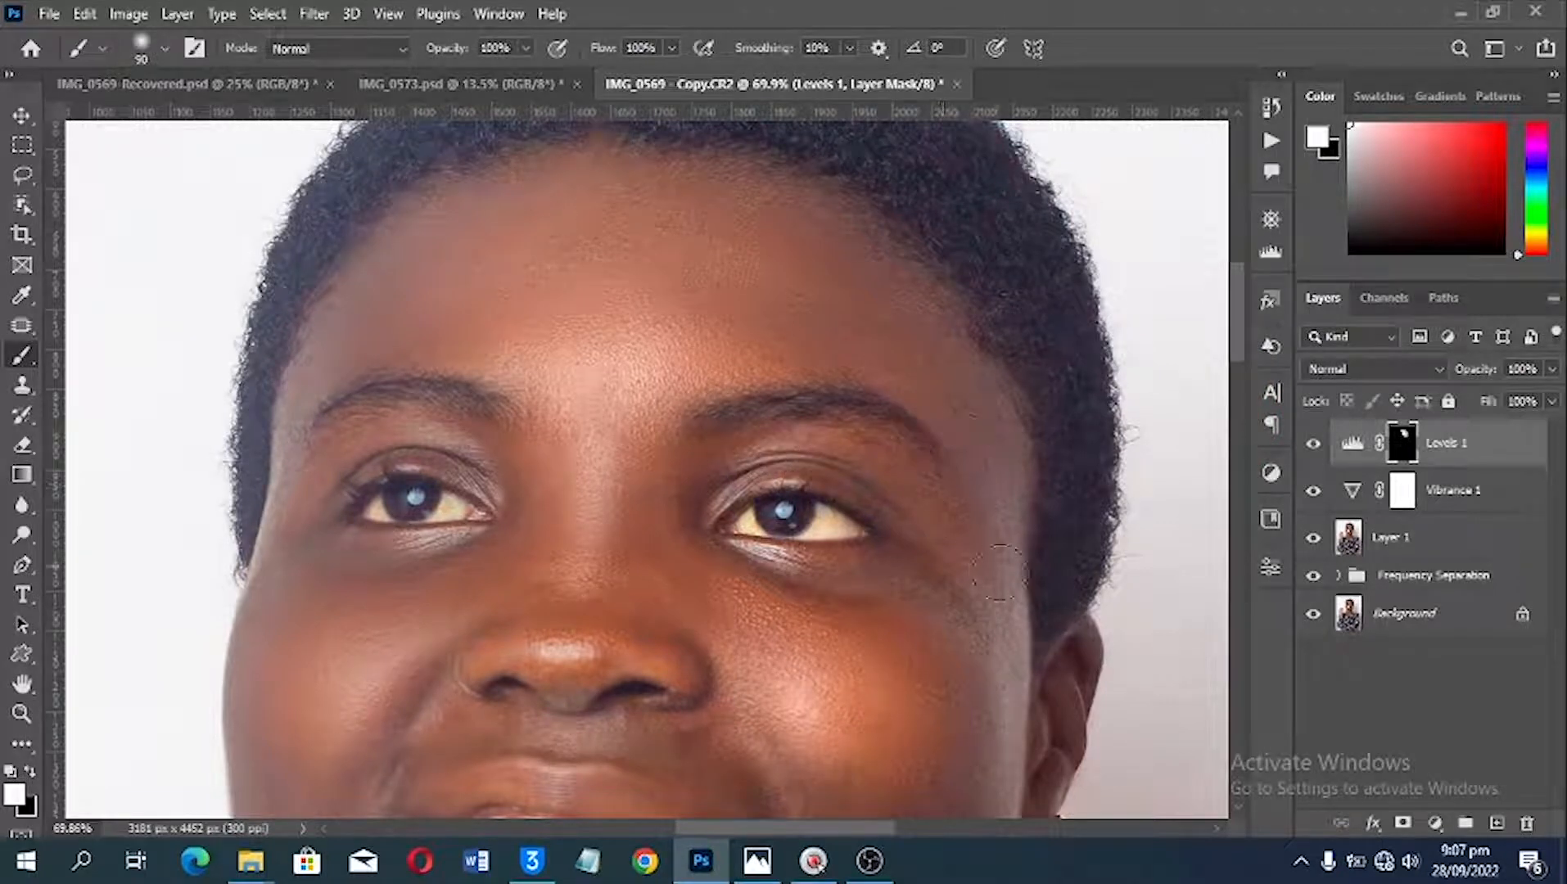
drag(336, 304, 315, 363)
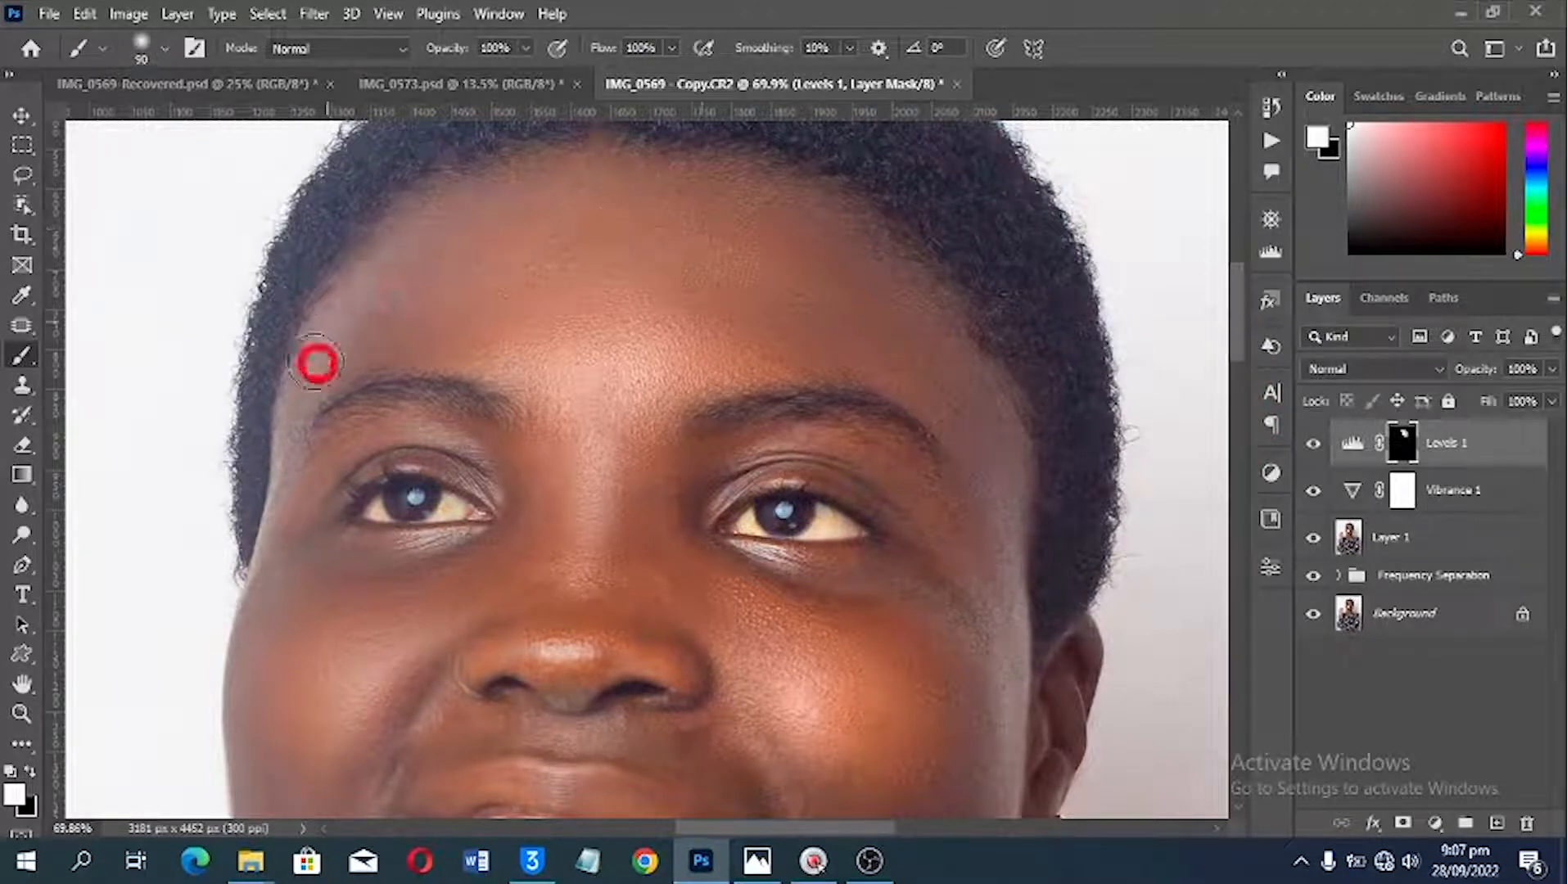
mouse_move(279, 540)
mouse_down()
mouse_move(291, 582)
mouse_move(293, 544)
mouse_move(300, 584)
mouse_move(380, 590)
mouse_up()
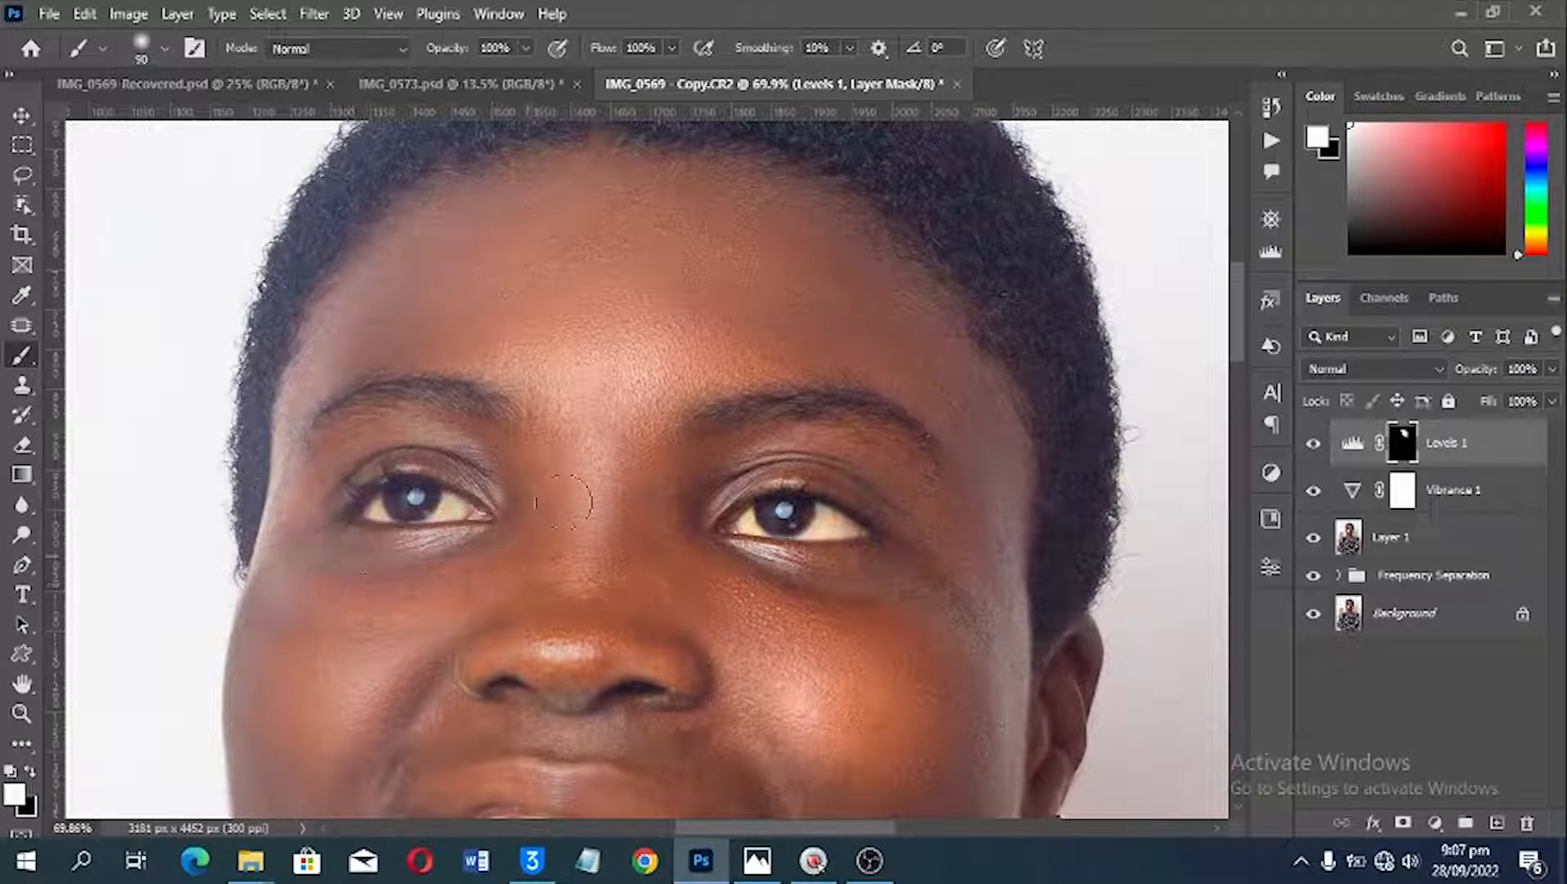
Step: Paint white on the Levels mask over both cheeks, enlarging the brush to 150 px for the cheek beside the ear
key(space)
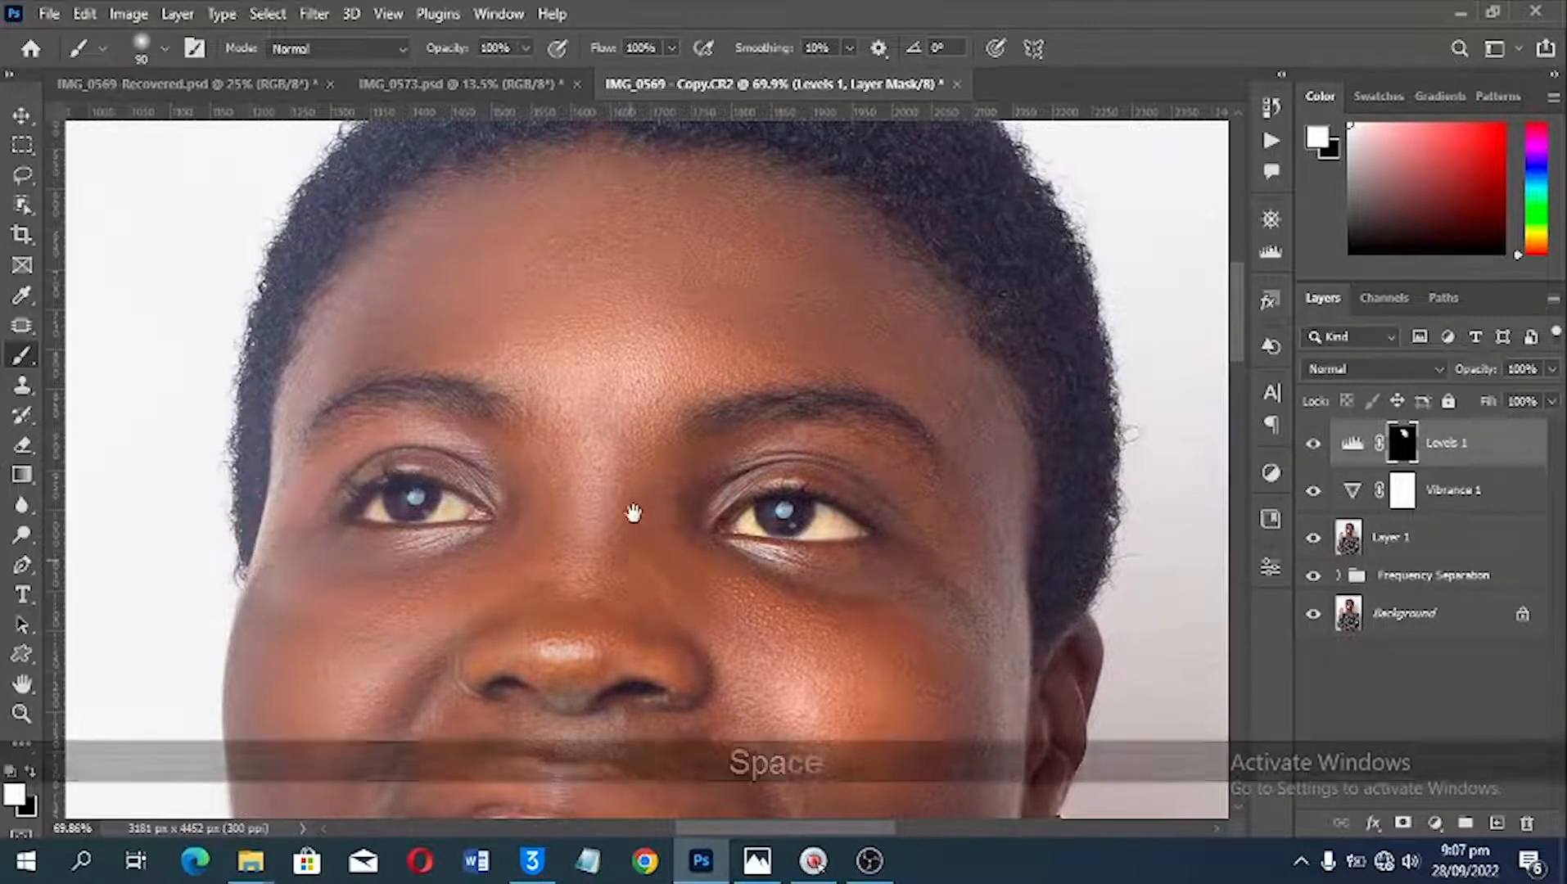
drag(632, 517, 643, 327)
drag(437, 427, 420, 467)
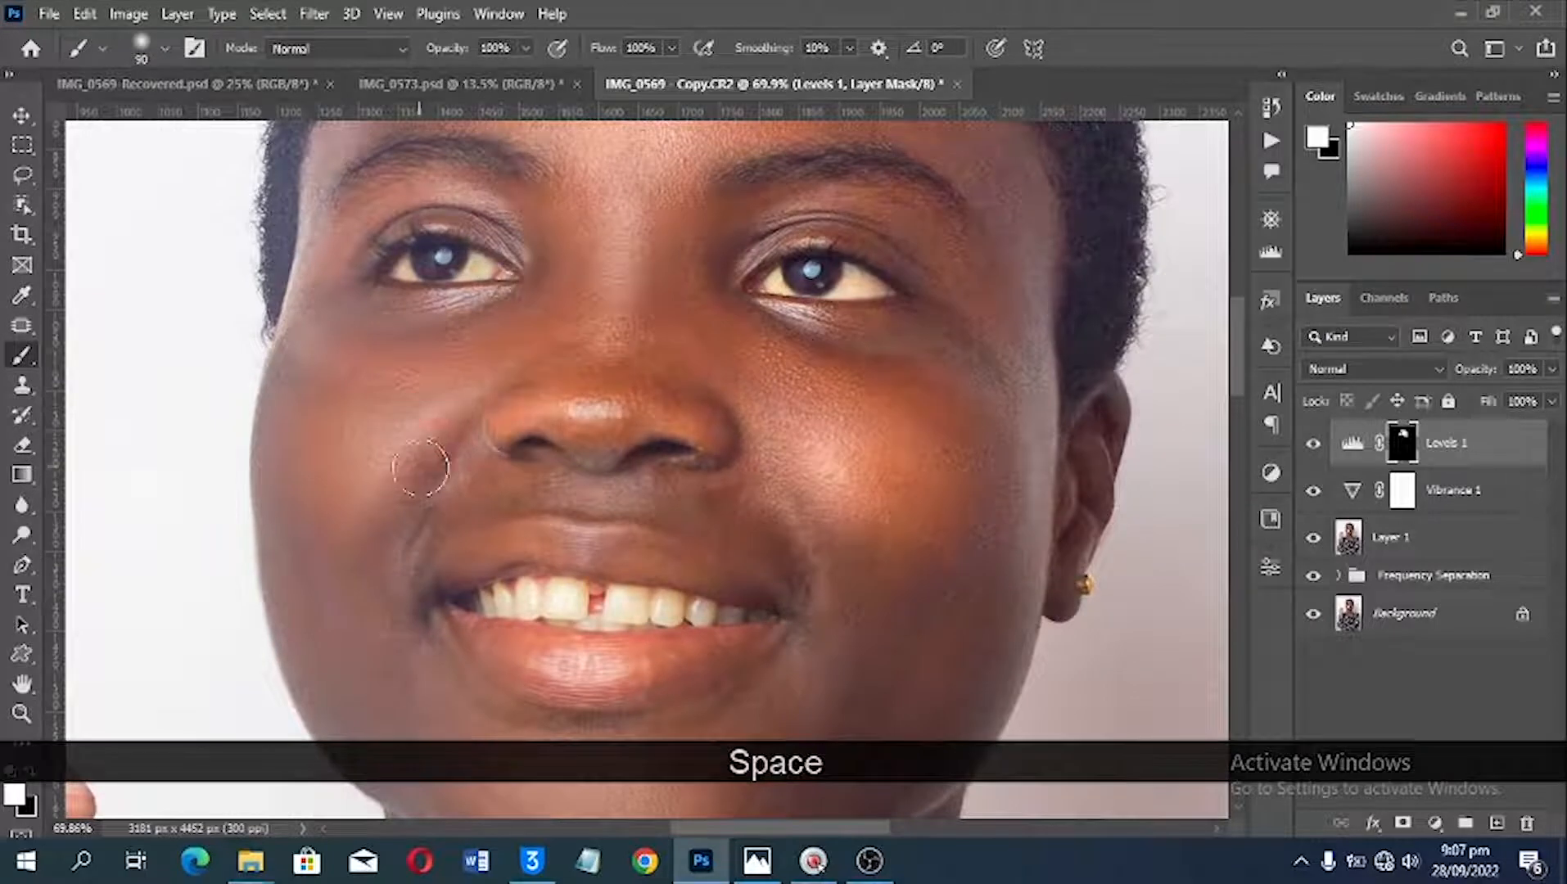
key(bracketright)
key(bracketright)
key(bracketright)
click(978, 398)
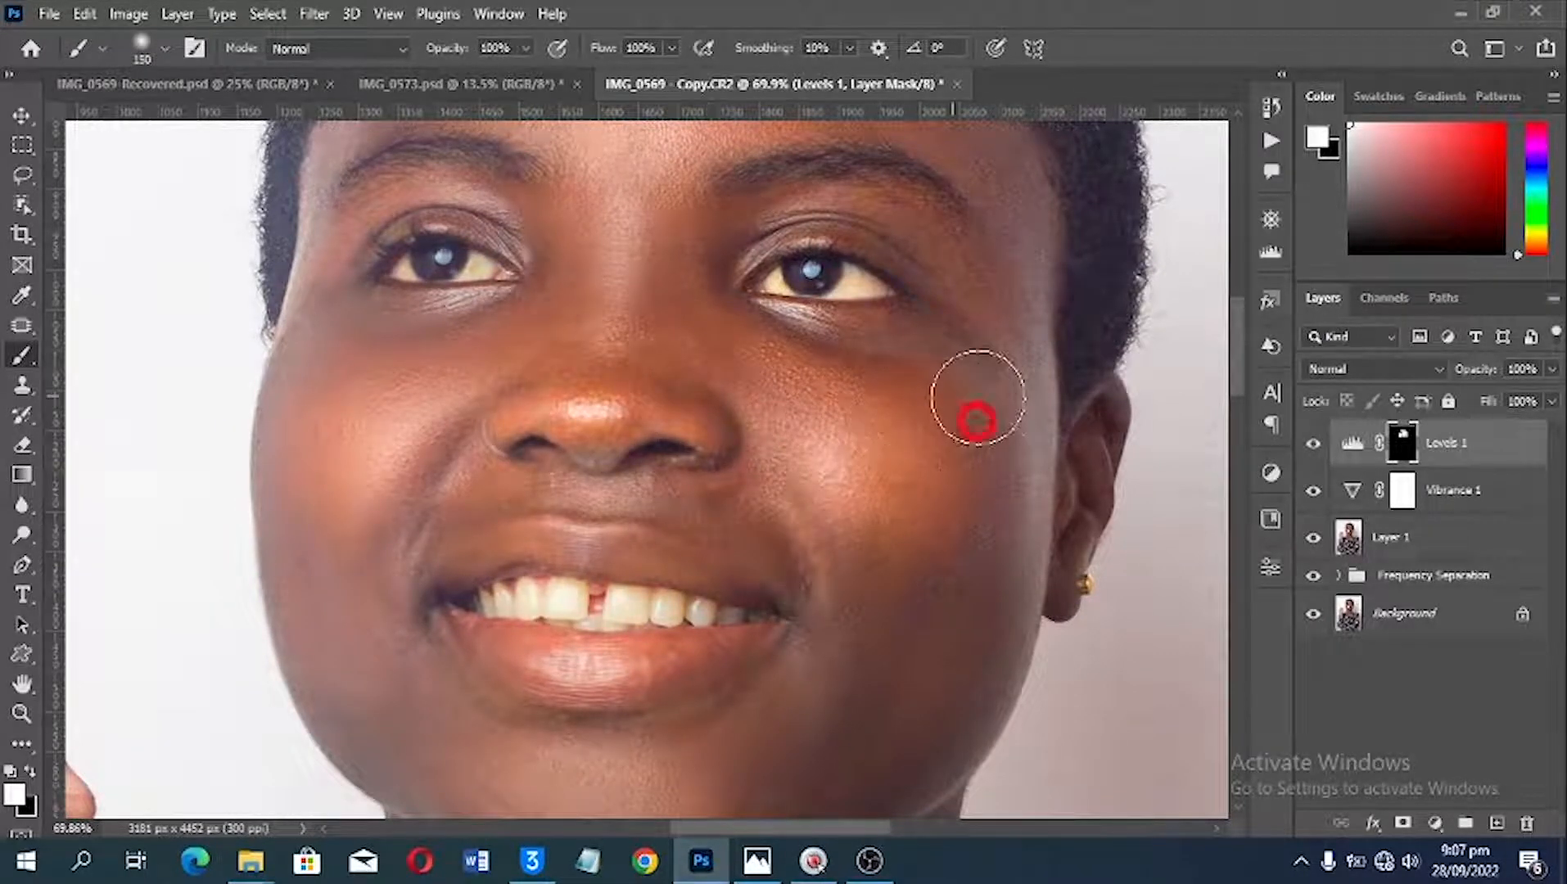
drag(972, 613, 943, 588)
Step: Paint white on the Levels mask over the chin, the jaw and the skin beside the mouth
key(space)
drag(944, 437, 945, 362)
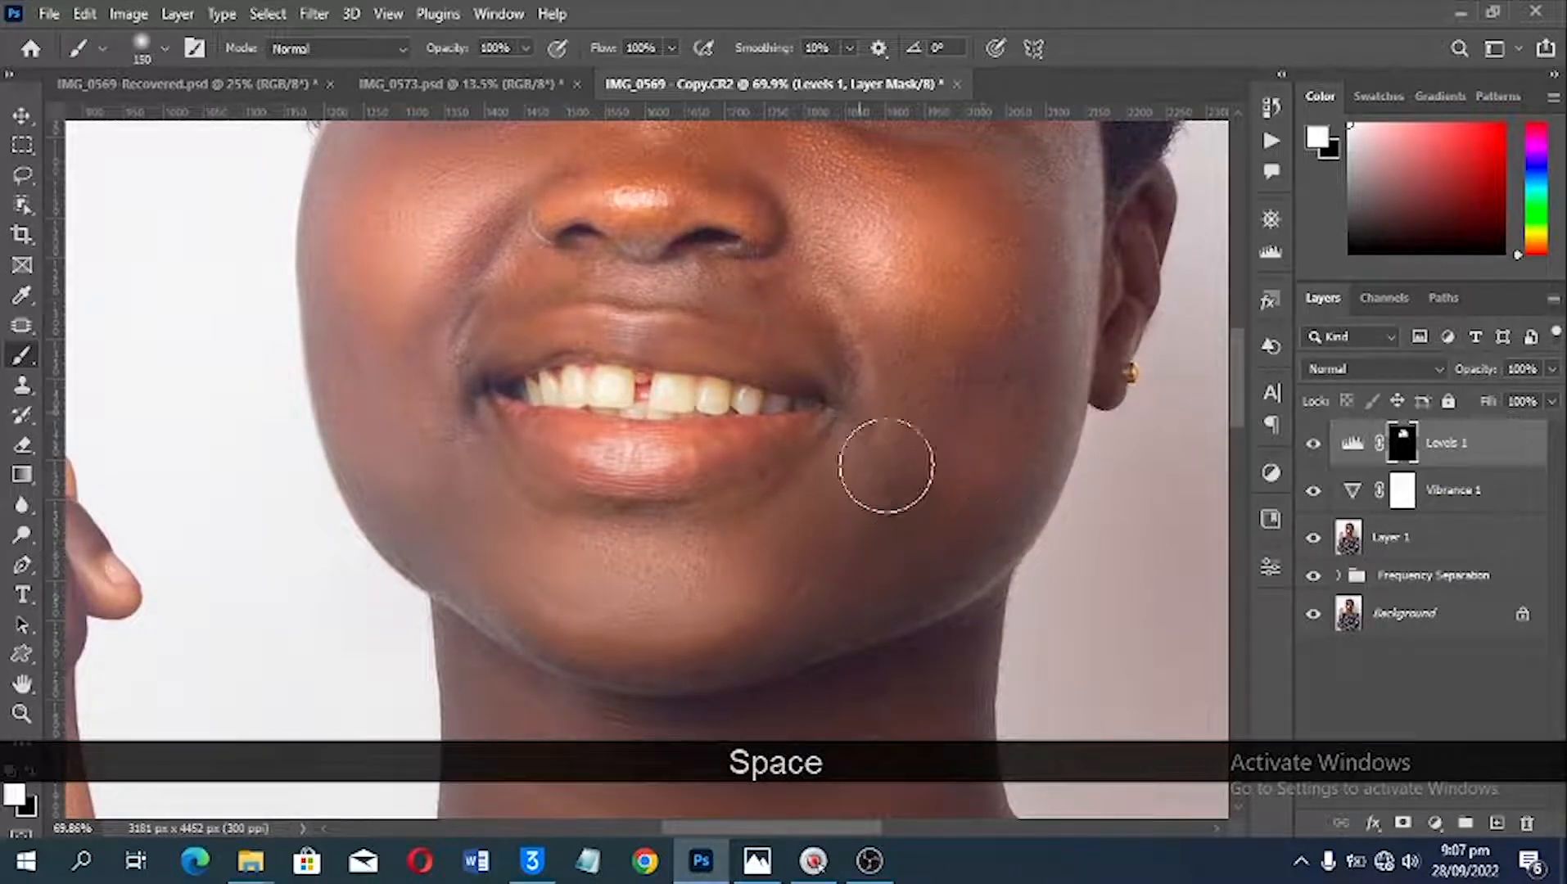
drag(821, 533, 869, 423)
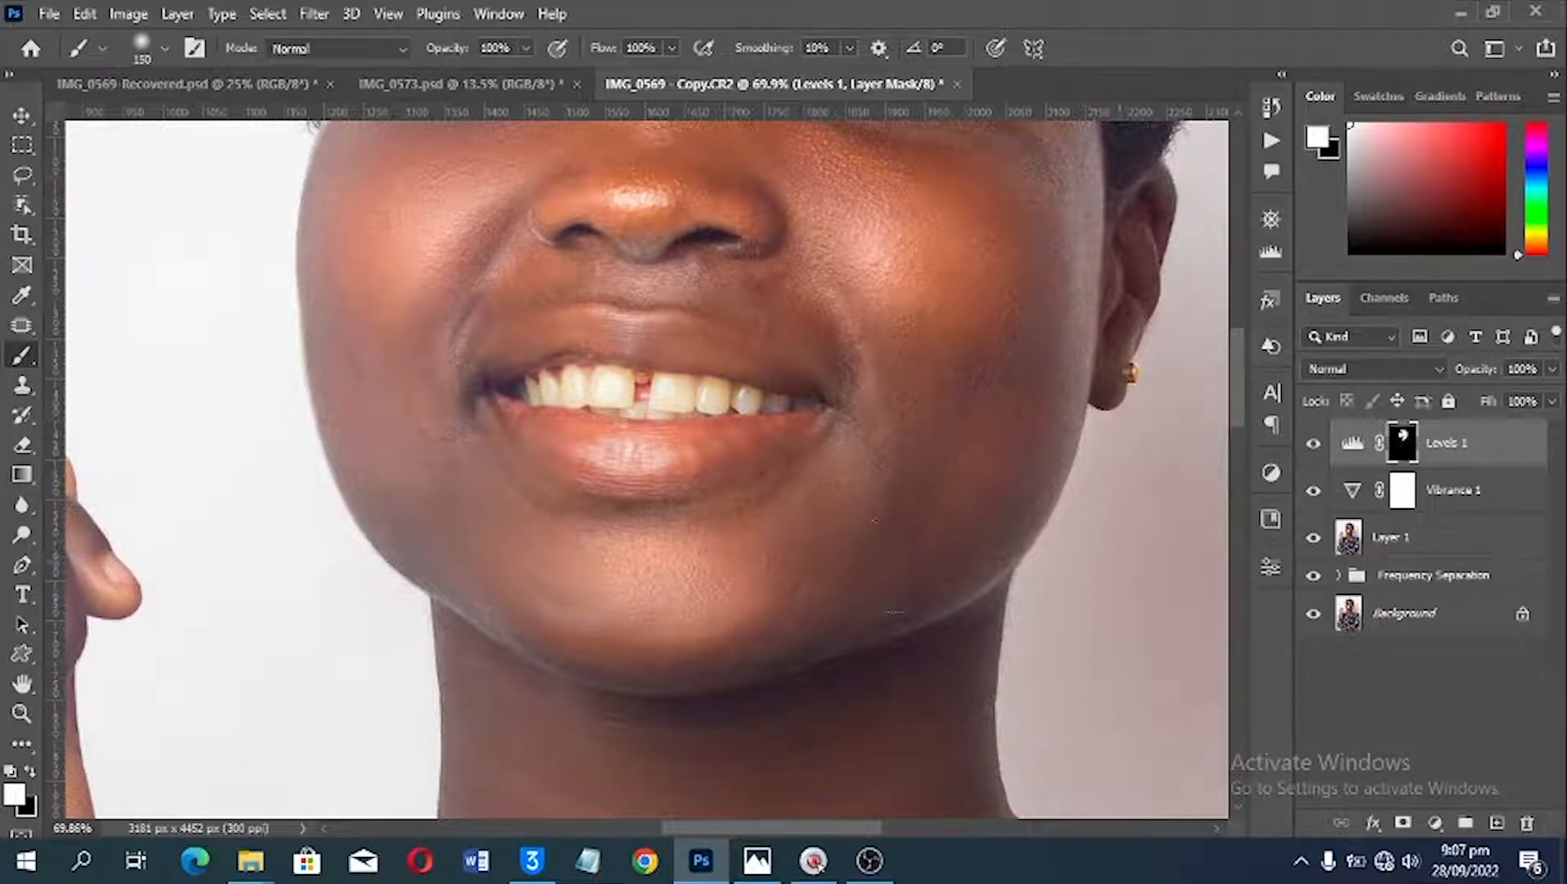
mouse_move(730, 540)
mouse_down()
mouse_move(600, 566)
mouse_move(486, 491)
mouse_move(452, 428)
mouse_move(437, 499)
mouse_move(414, 490)
mouse_move(667, 635)
mouse_up()
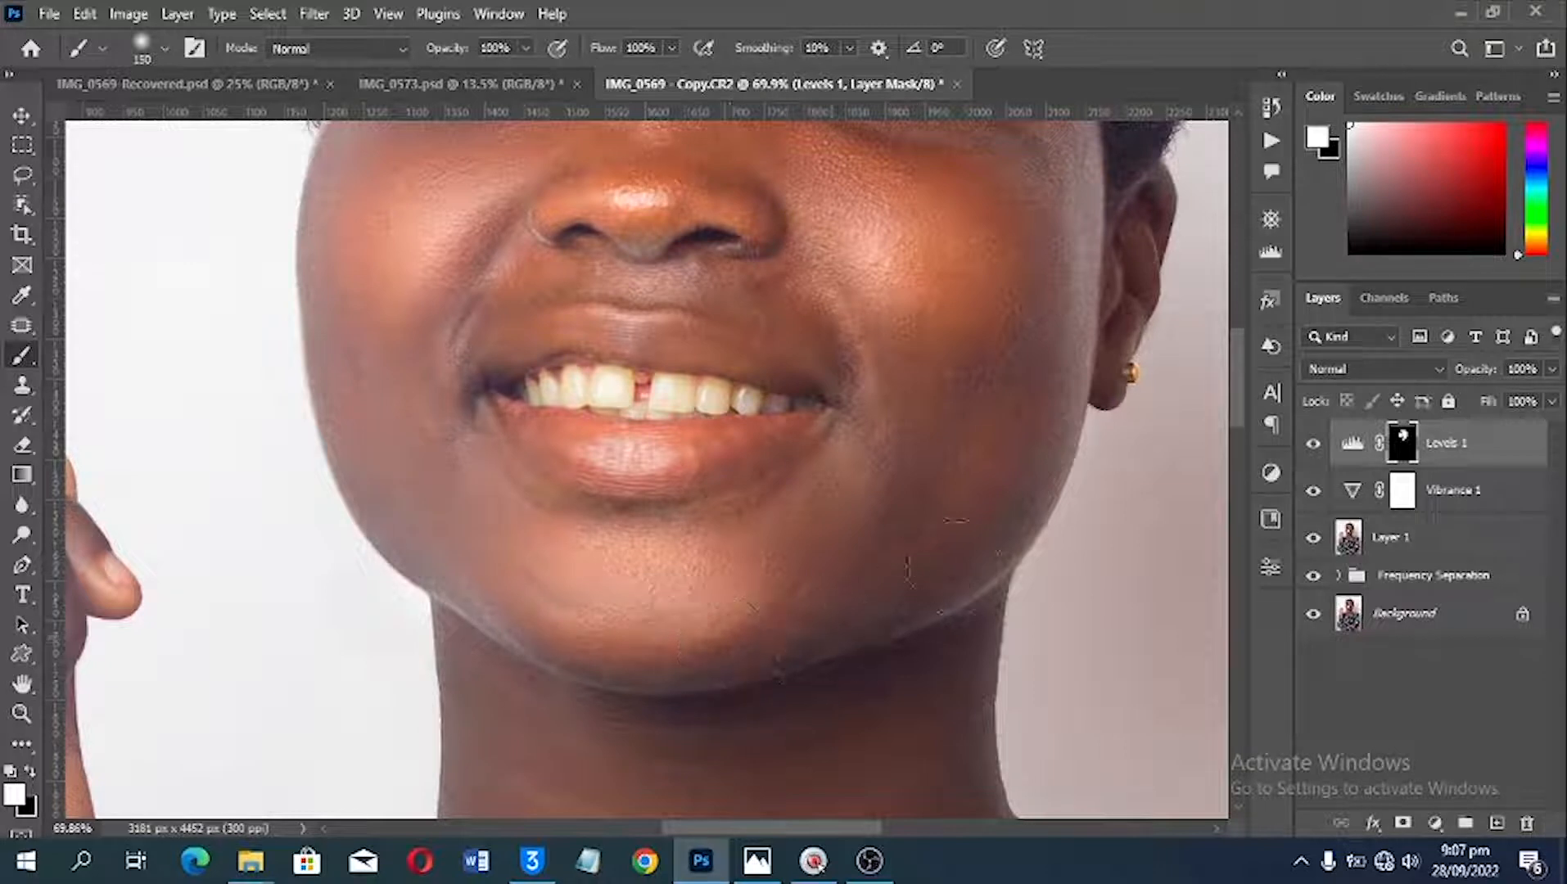
Step: Paint white on the Levels mask over the neck and the upper chest around the necklace
key(space)
drag(811, 664, 770, 528)
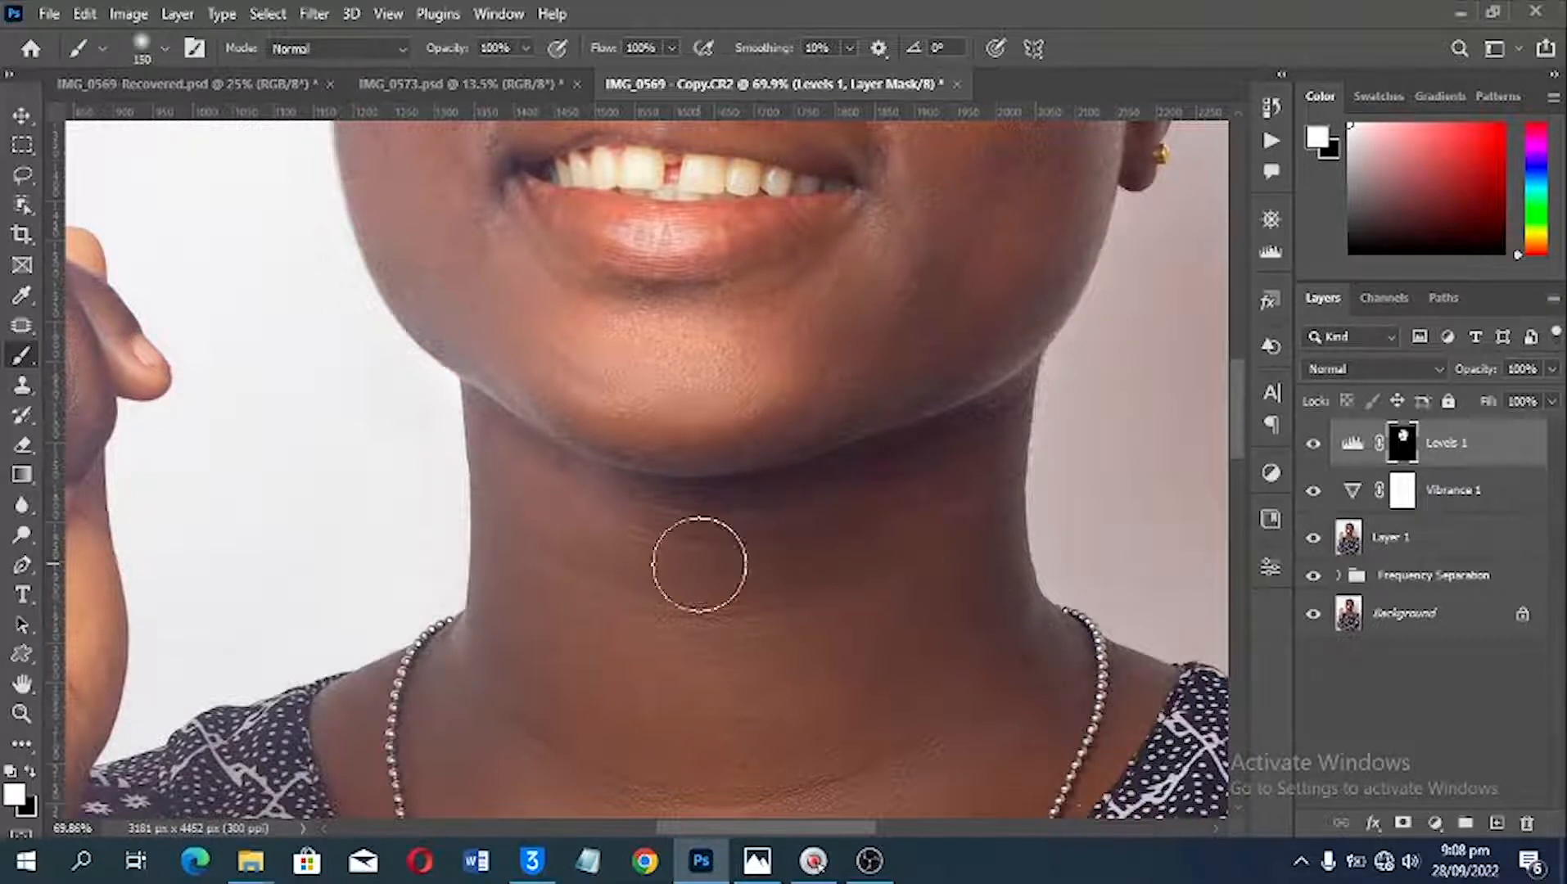
mouse_move(575, 586)
mouse_down()
mouse_move(747, 616)
mouse_move(935, 536)
mouse_move(976, 622)
mouse_move(993, 608)
mouse_move(577, 665)
mouse_move(544, 578)
mouse_move(521, 636)
mouse_move(570, 675)
mouse_up()
key(space)
drag(576, 672, 741, 413)
mouse_move(708, 464)
mouse_down()
mouse_move(552, 454)
mouse_move(517, 489)
mouse_move(583, 611)
mouse_move(654, 671)
mouse_move(829, 573)
mouse_move(928, 493)
mouse_up()
mouse_move(352, 575)
mouse_down()
mouse_move(357, 514)
mouse_move(322, 460)
mouse_move(402, 689)
mouse_move(590, 728)
mouse_move(962, 577)
mouse_move(1014, 518)
mouse_move(1007, 458)
mouse_up()
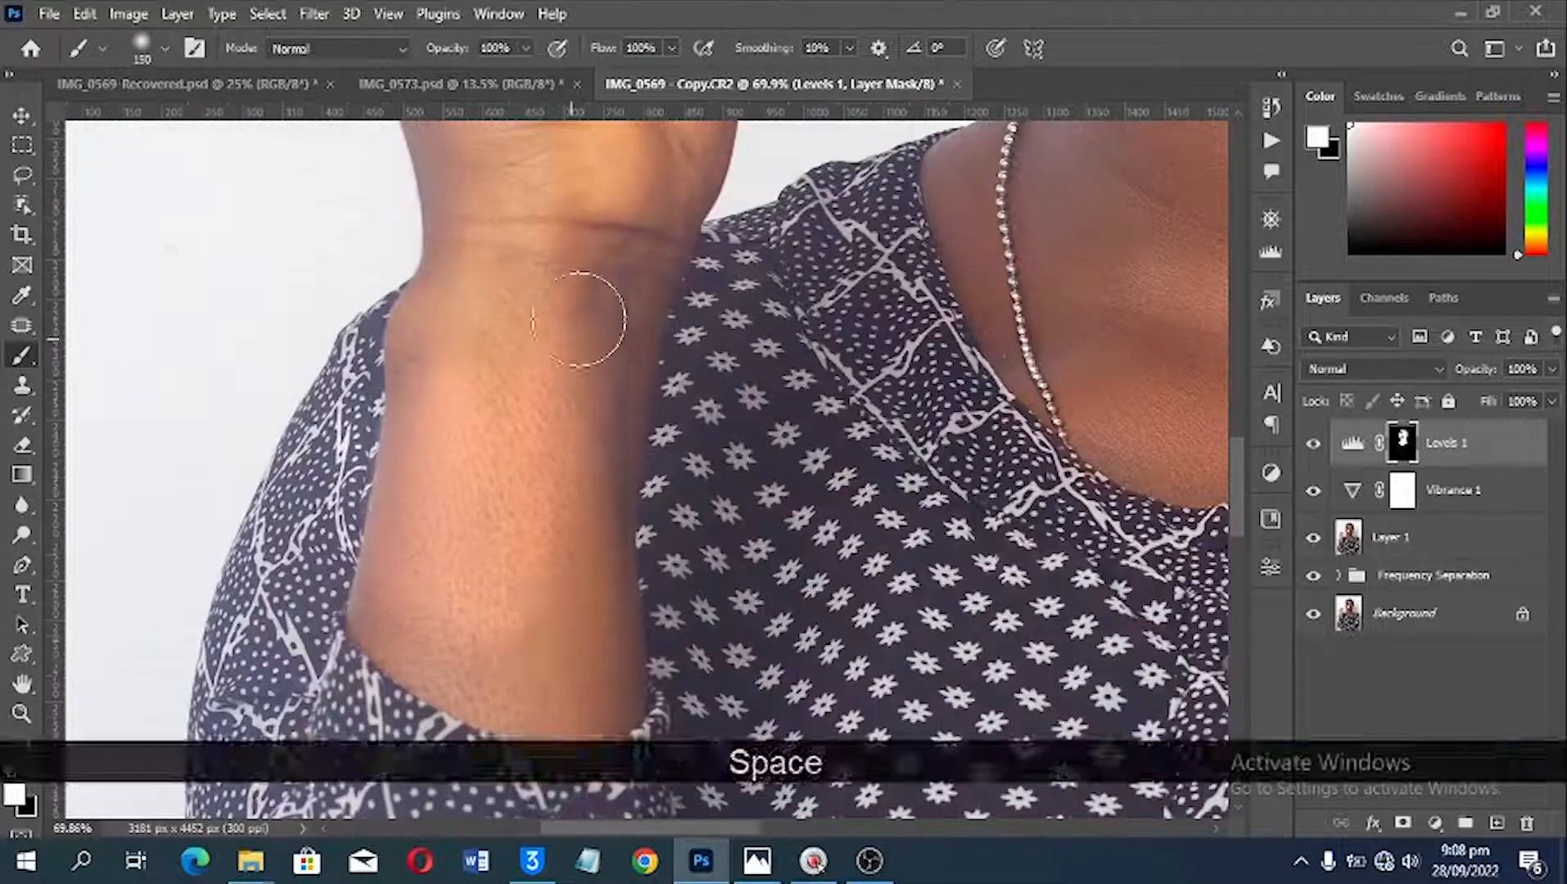
Step: Paint white on the Levels mask over the skin of the raised hand and the forearms
mouse_move(579, 319)
mouse_down()
mouse_move(550, 636)
mouse_move(567, 806)
mouse_up()
drag(577, 217, 682, 500)
mouse_move(914, 565)
mouse_down()
mouse_move(979, 241)
mouse_move(308, 559)
mouse_up()
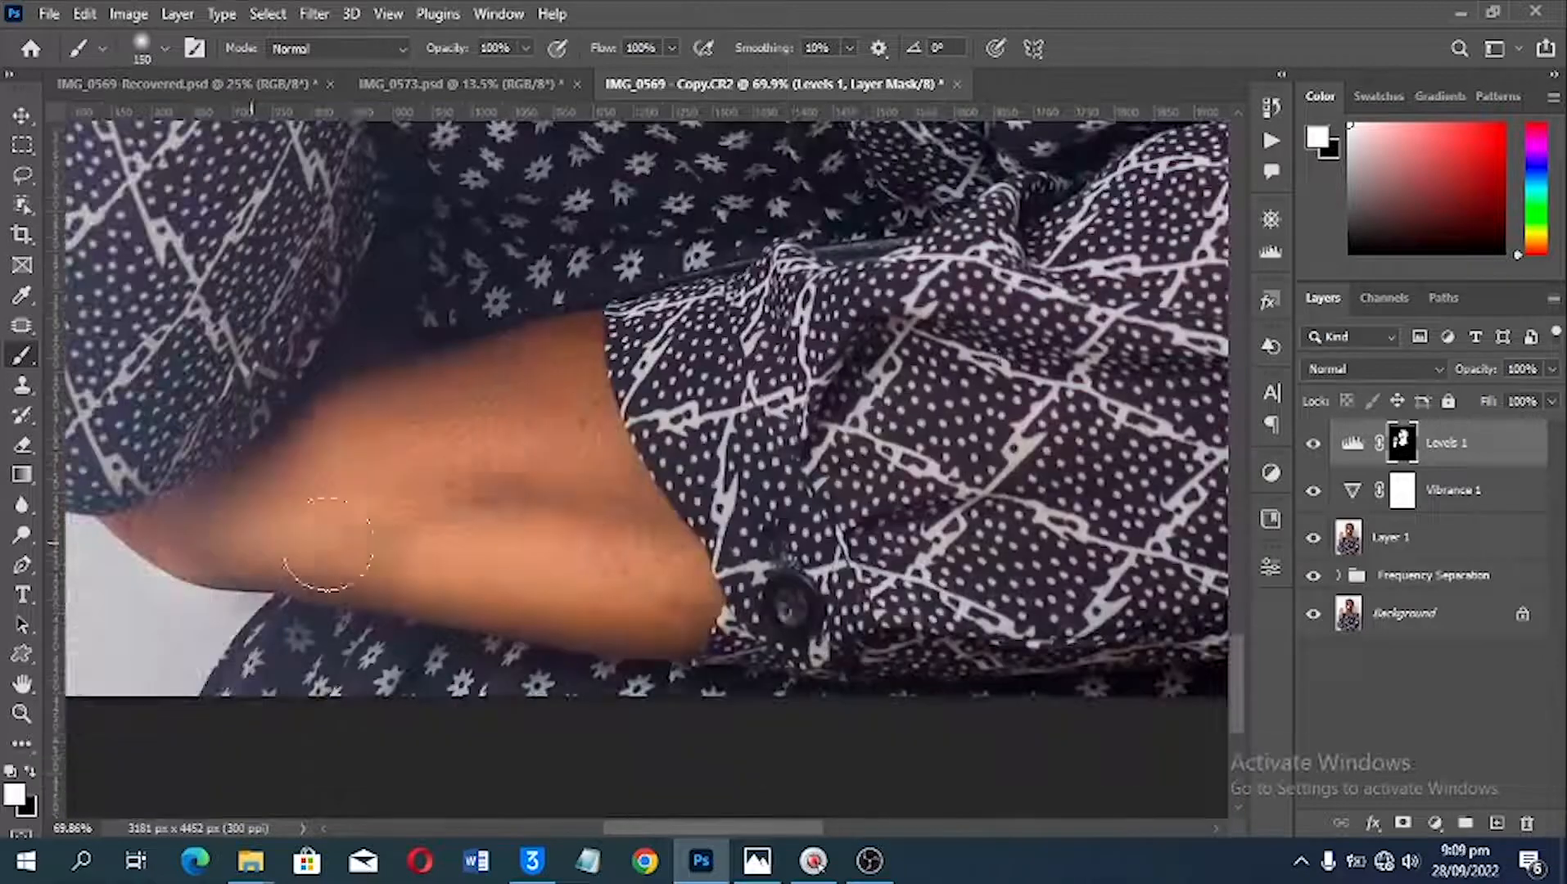
Step: Compare the whole portrait with and without the Levels layer, and show its mask as a red overlay to check the painted coverage
key(ctrl+0)
key(alt+space)
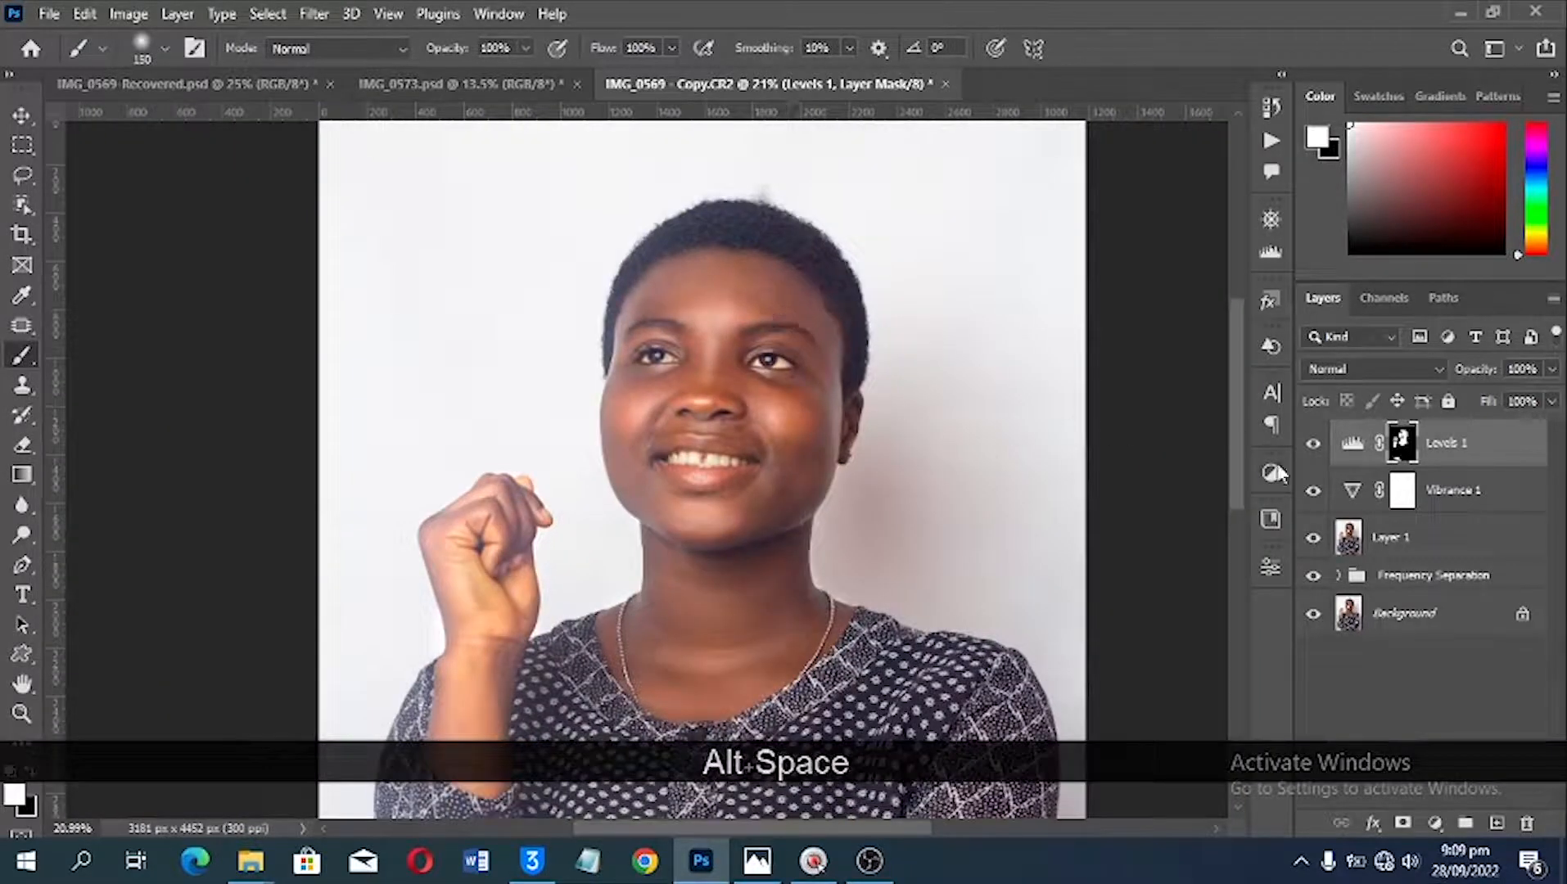
click(1313, 443)
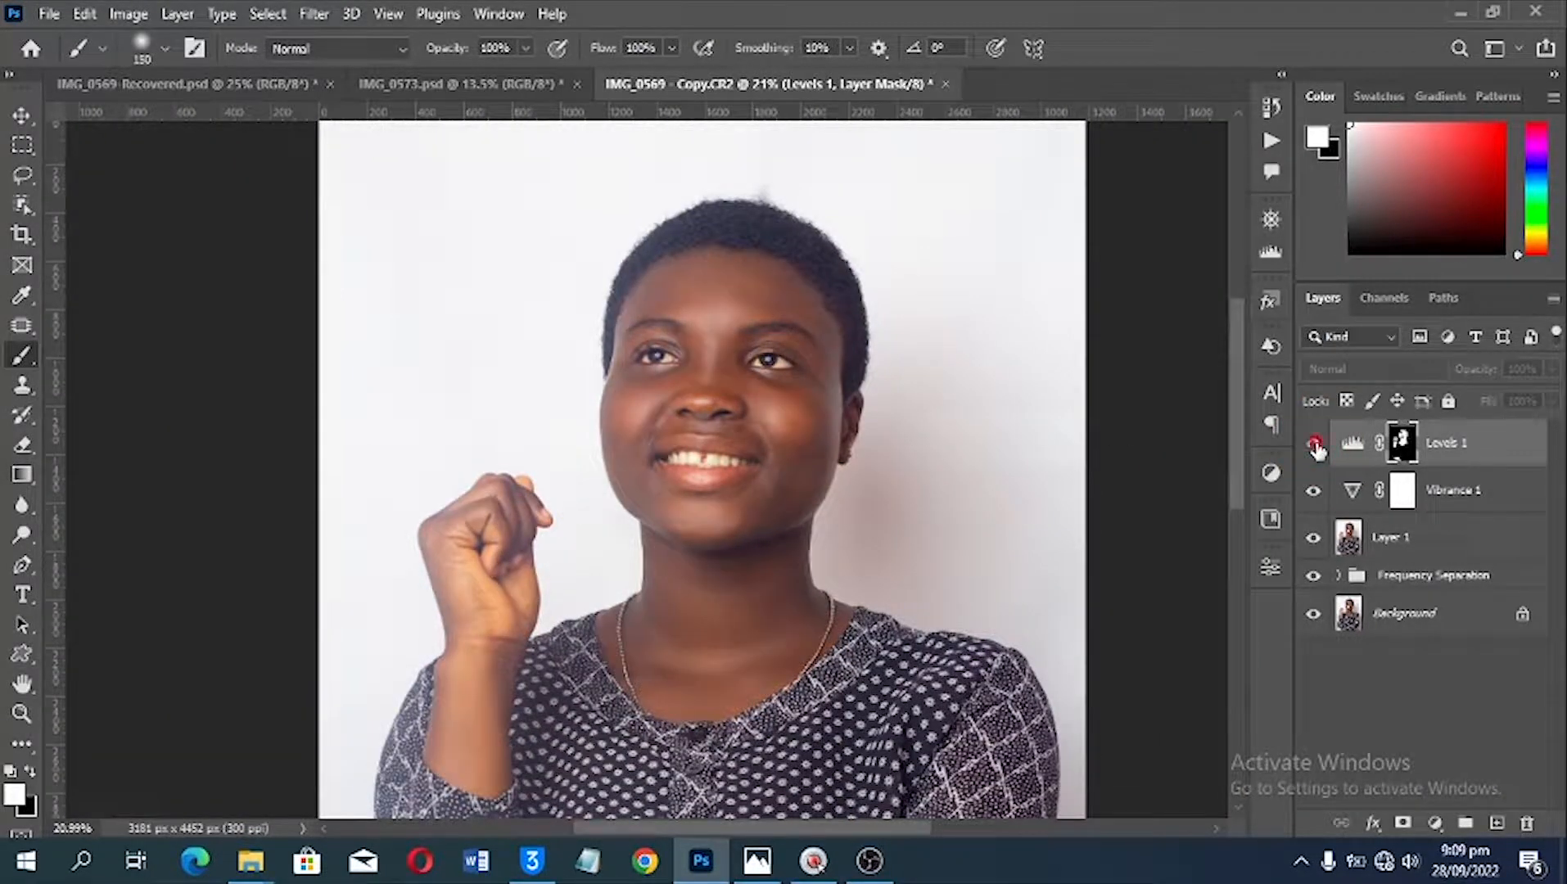
click(1313, 444)
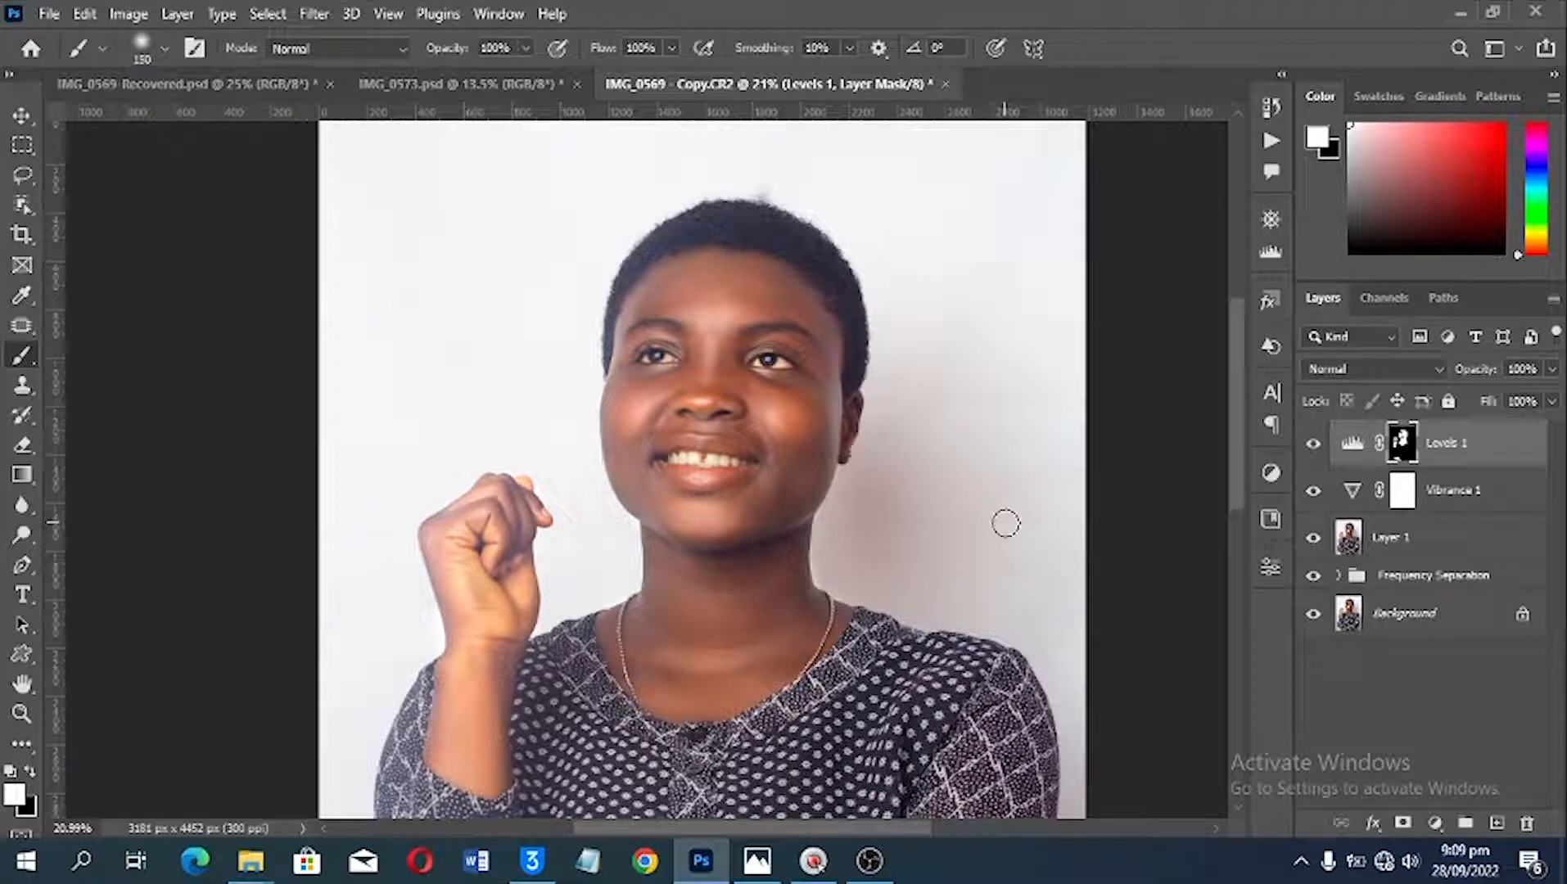
key(backslash)
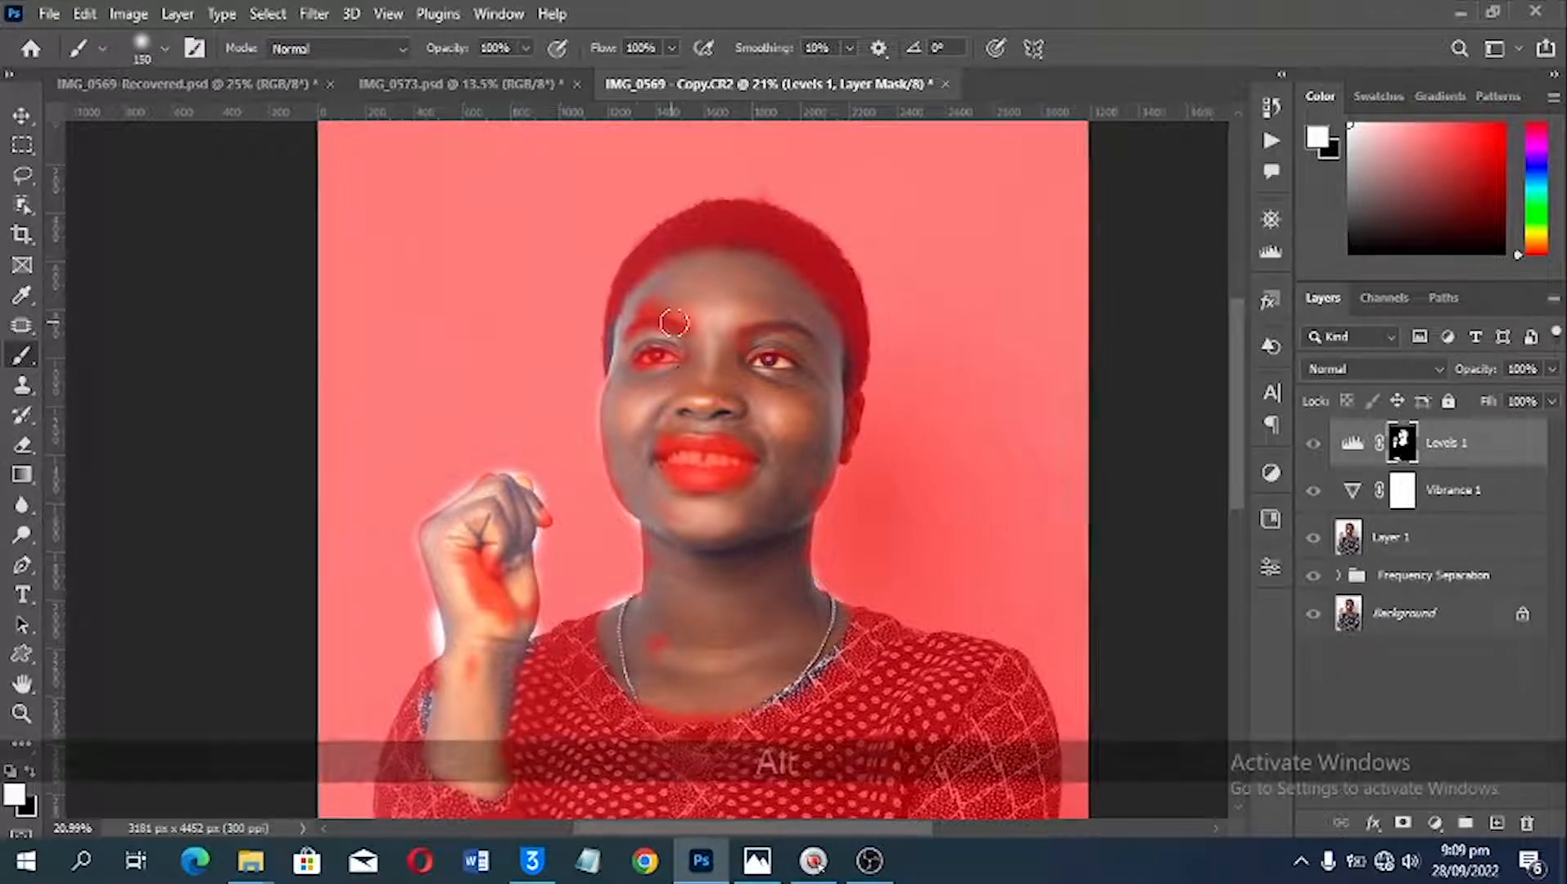
Step: Paint white on the Levels mask over the missed skin above the eyebrow, along the jaw and down the neck's edges
scroll(673, 323, up, 3)
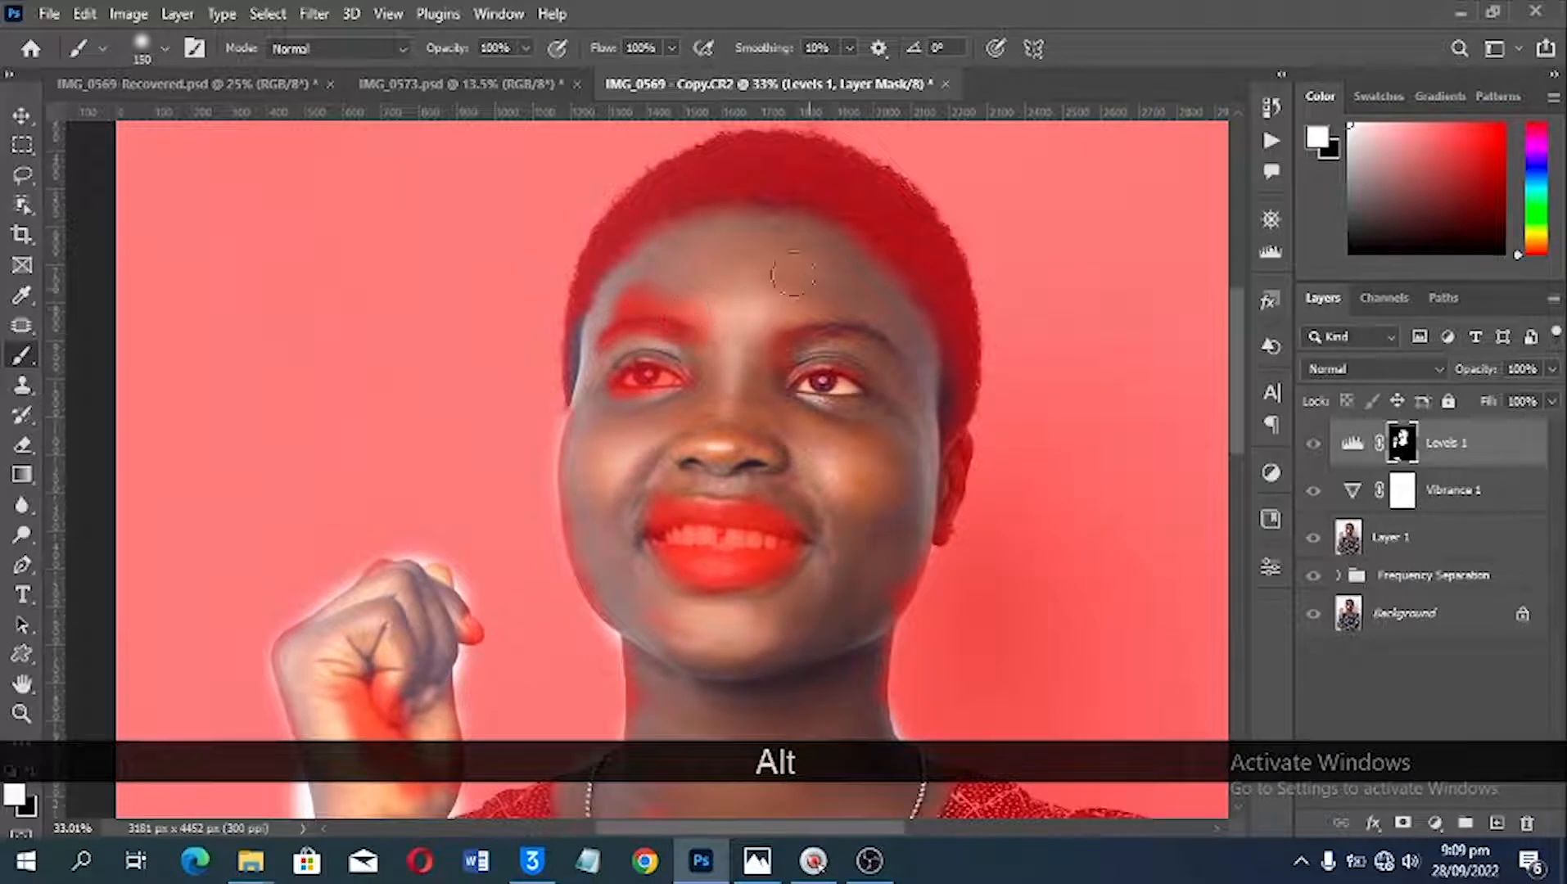
drag(677, 288, 616, 292)
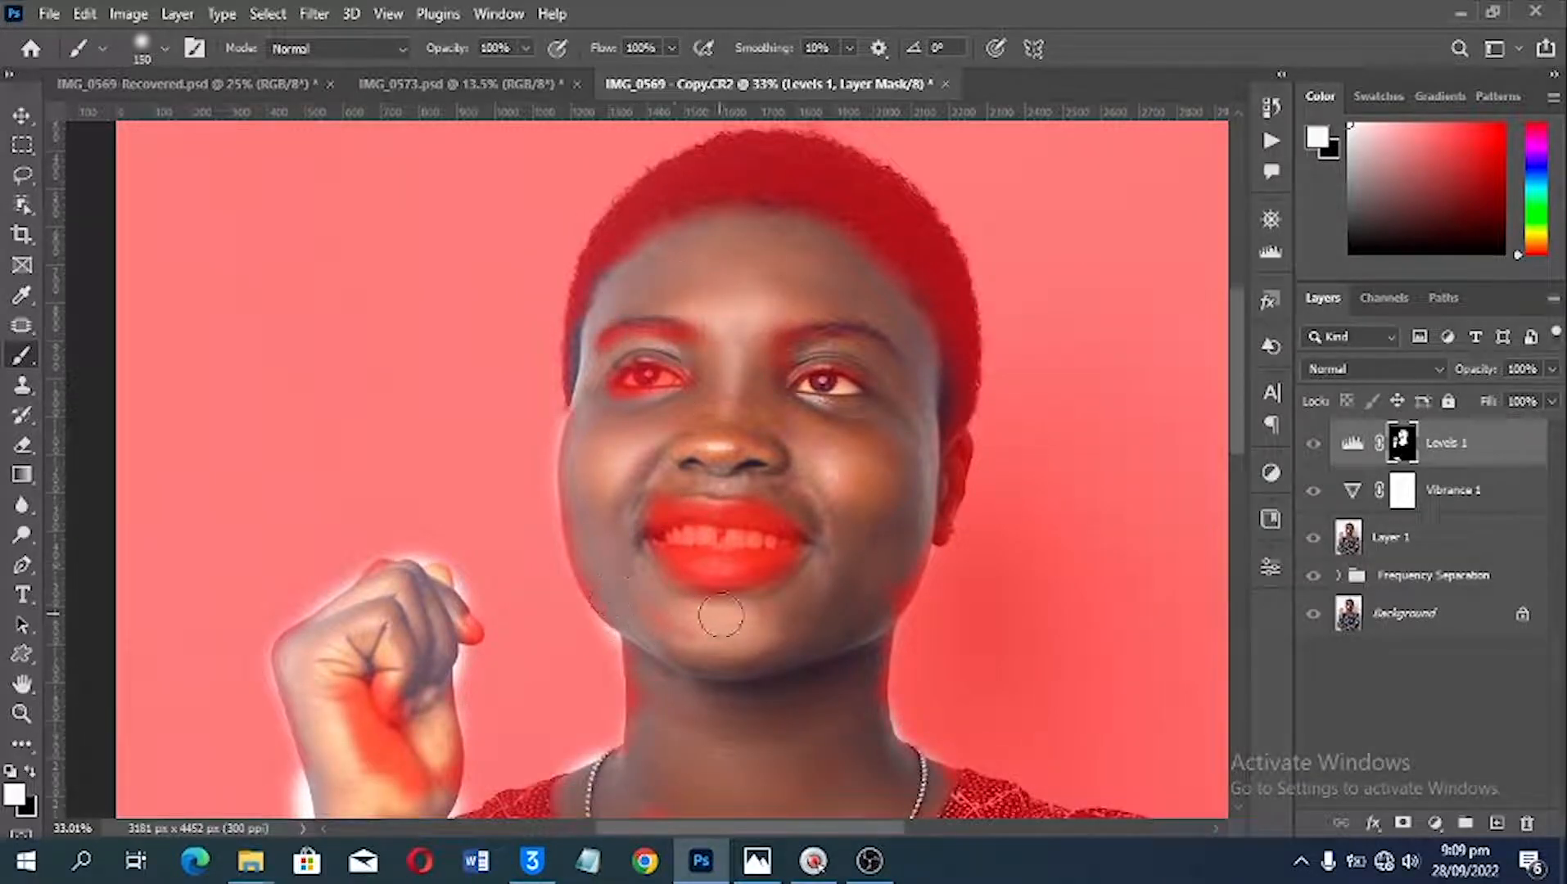
drag(641, 643, 640, 707)
mouse_move(701, 759)
mouse_down()
mouse_move(876, 651)
mouse_move(879, 614)
mouse_up()
drag(602, 559, 611, 587)
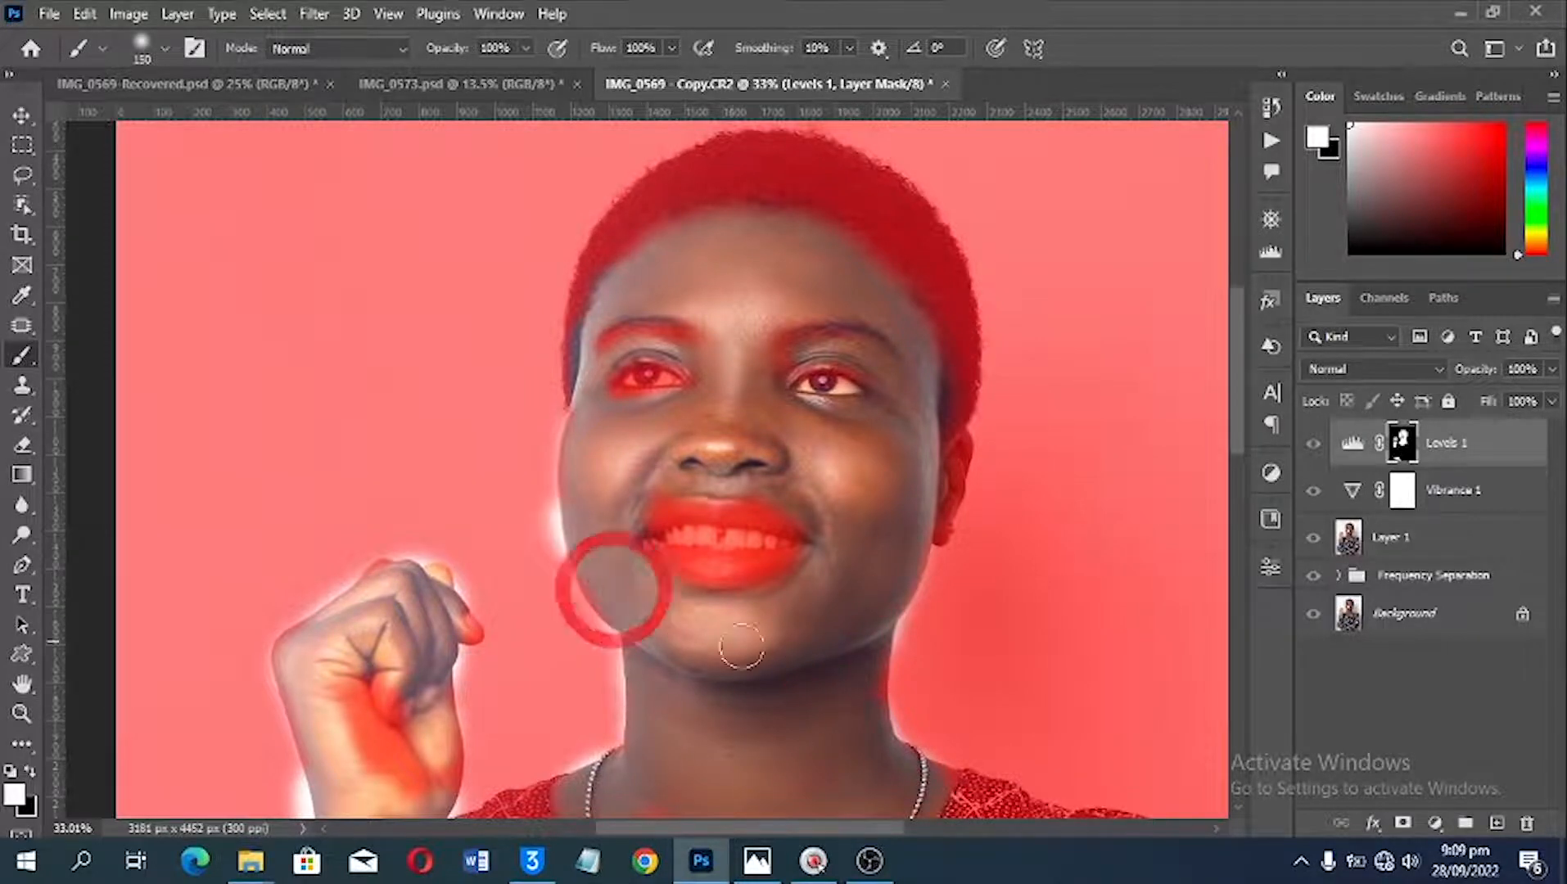
Step: Paint white on the Levels mask over the missed spot at the base of the neck, inside the necklace
key(space)
drag(775, 660, 737, 473)
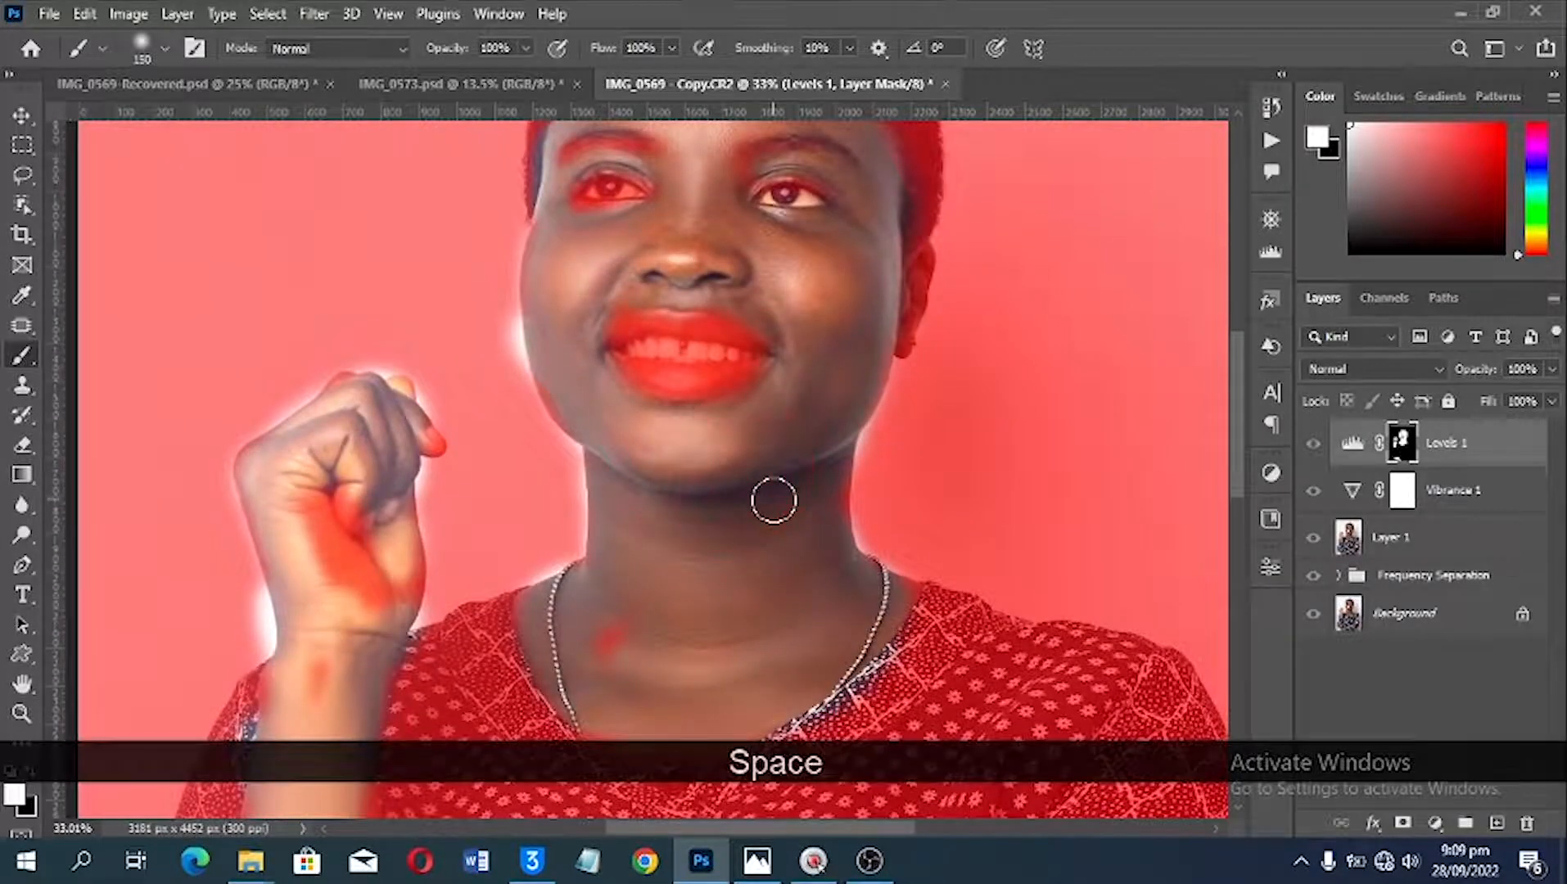
key(backslash)
key(backslash)
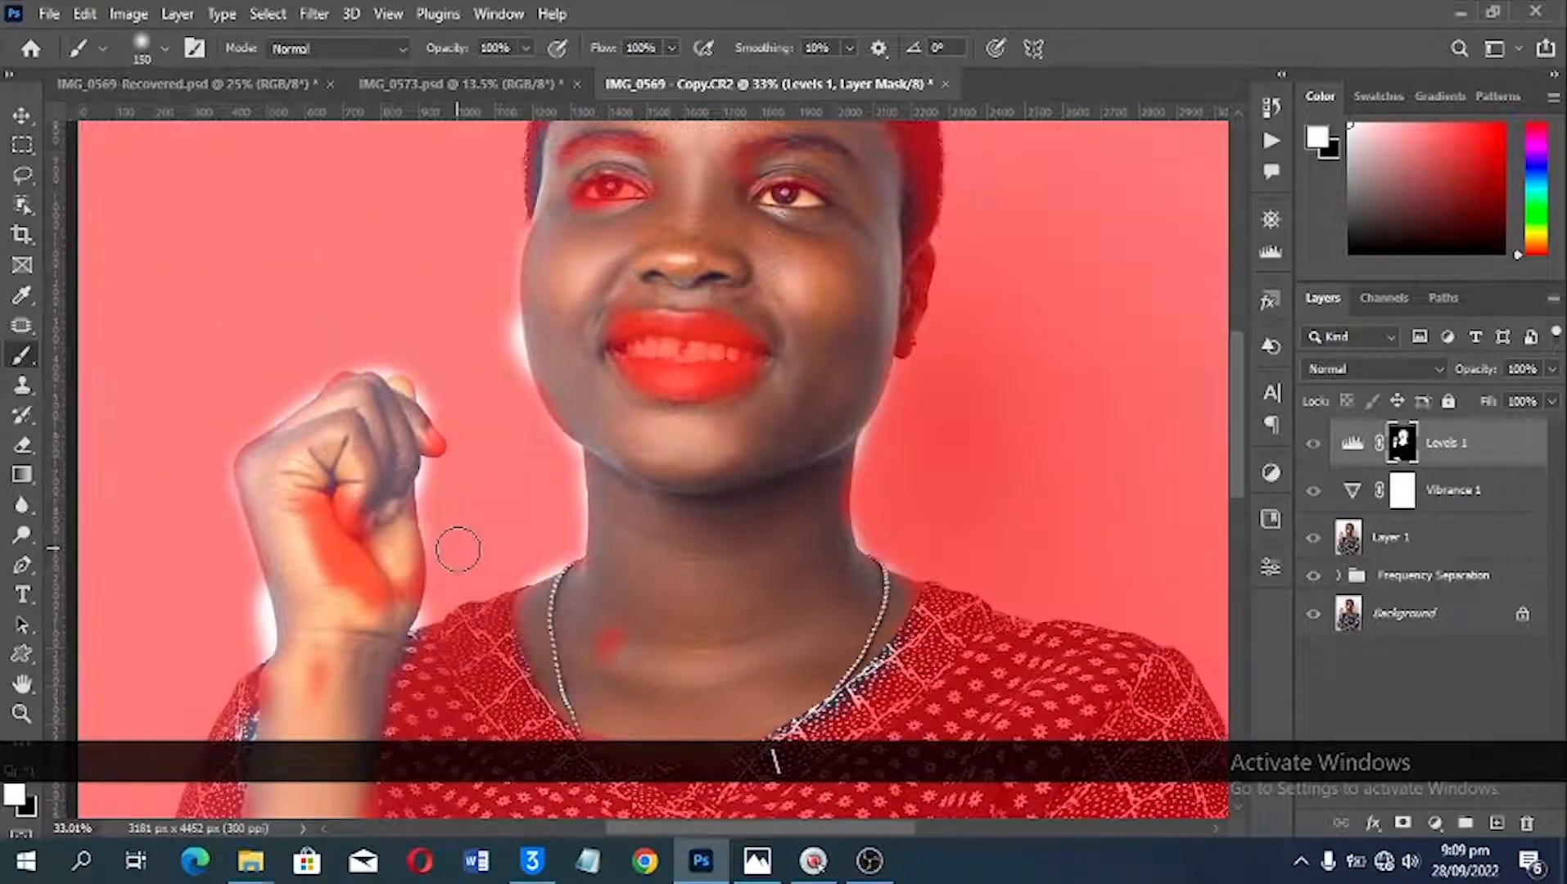
drag(606, 654, 640, 616)
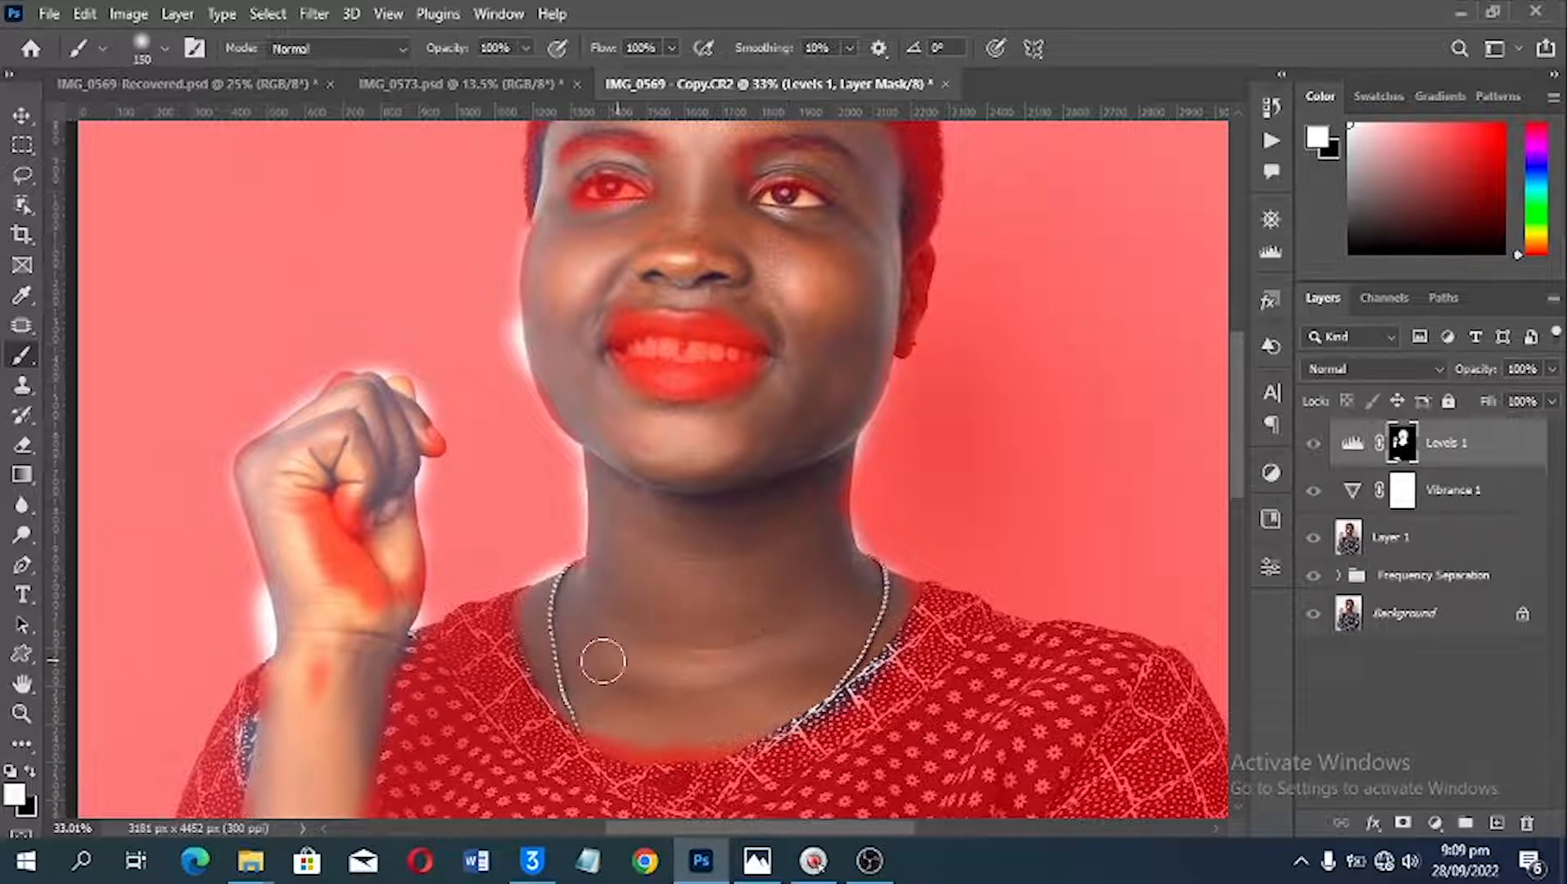
key(backslash)
key(backslash)
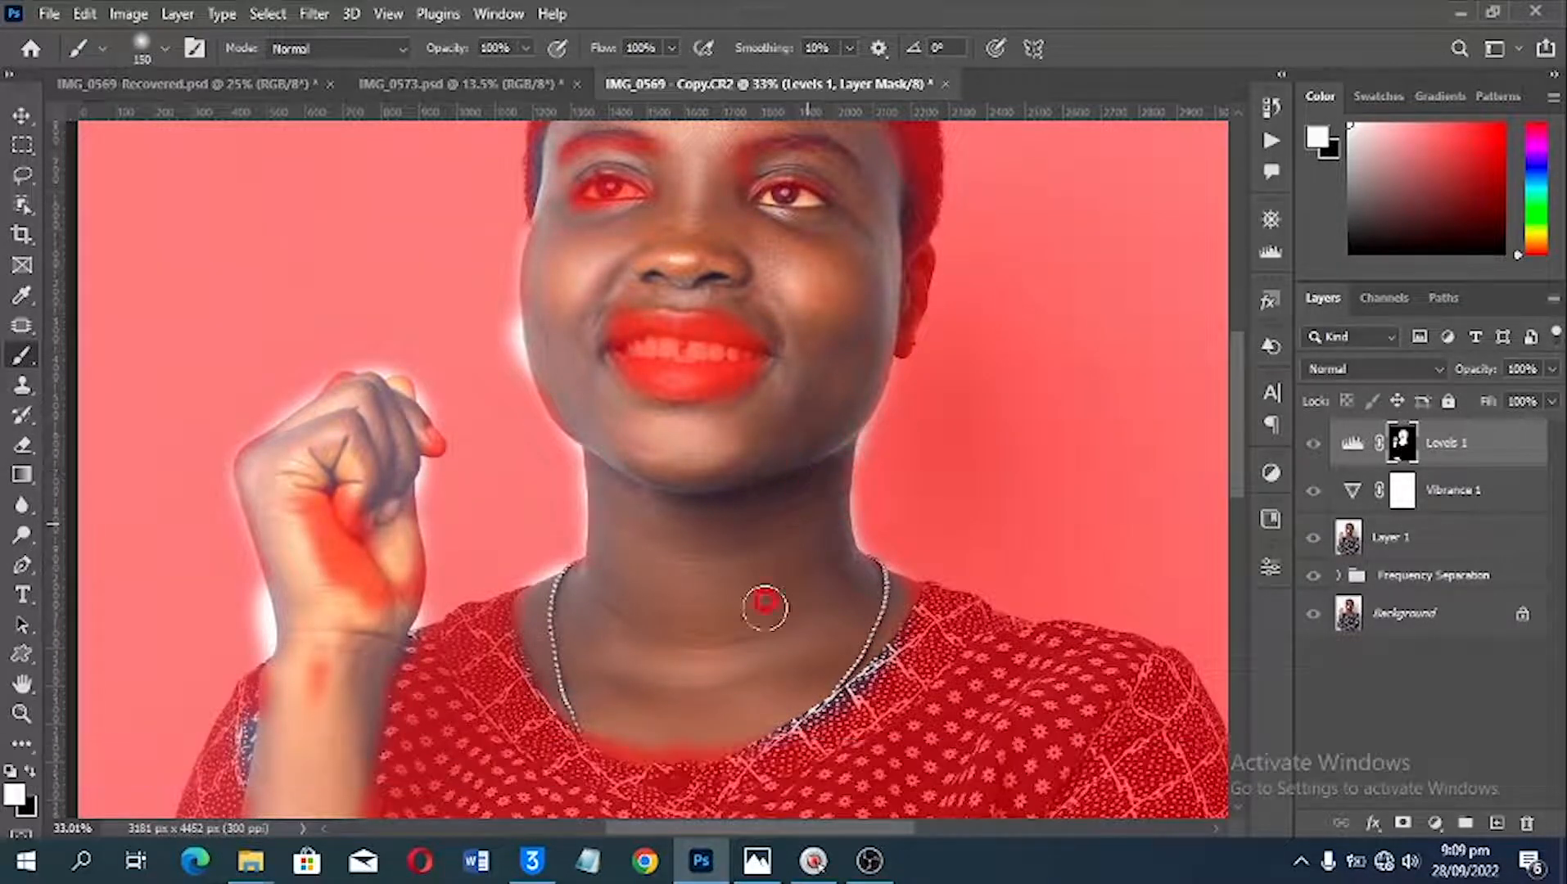
Step: Paint white on the Levels mask over the missed patches on the palm, wrist and forearm, and along the dress neckline
mouse_move(316, 660)
mouse_down()
mouse_move(293, 598)
mouse_move(276, 509)
mouse_move(339, 583)
mouse_move(399, 589)
mouse_move(356, 544)
mouse_move(367, 476)
mouse_up()
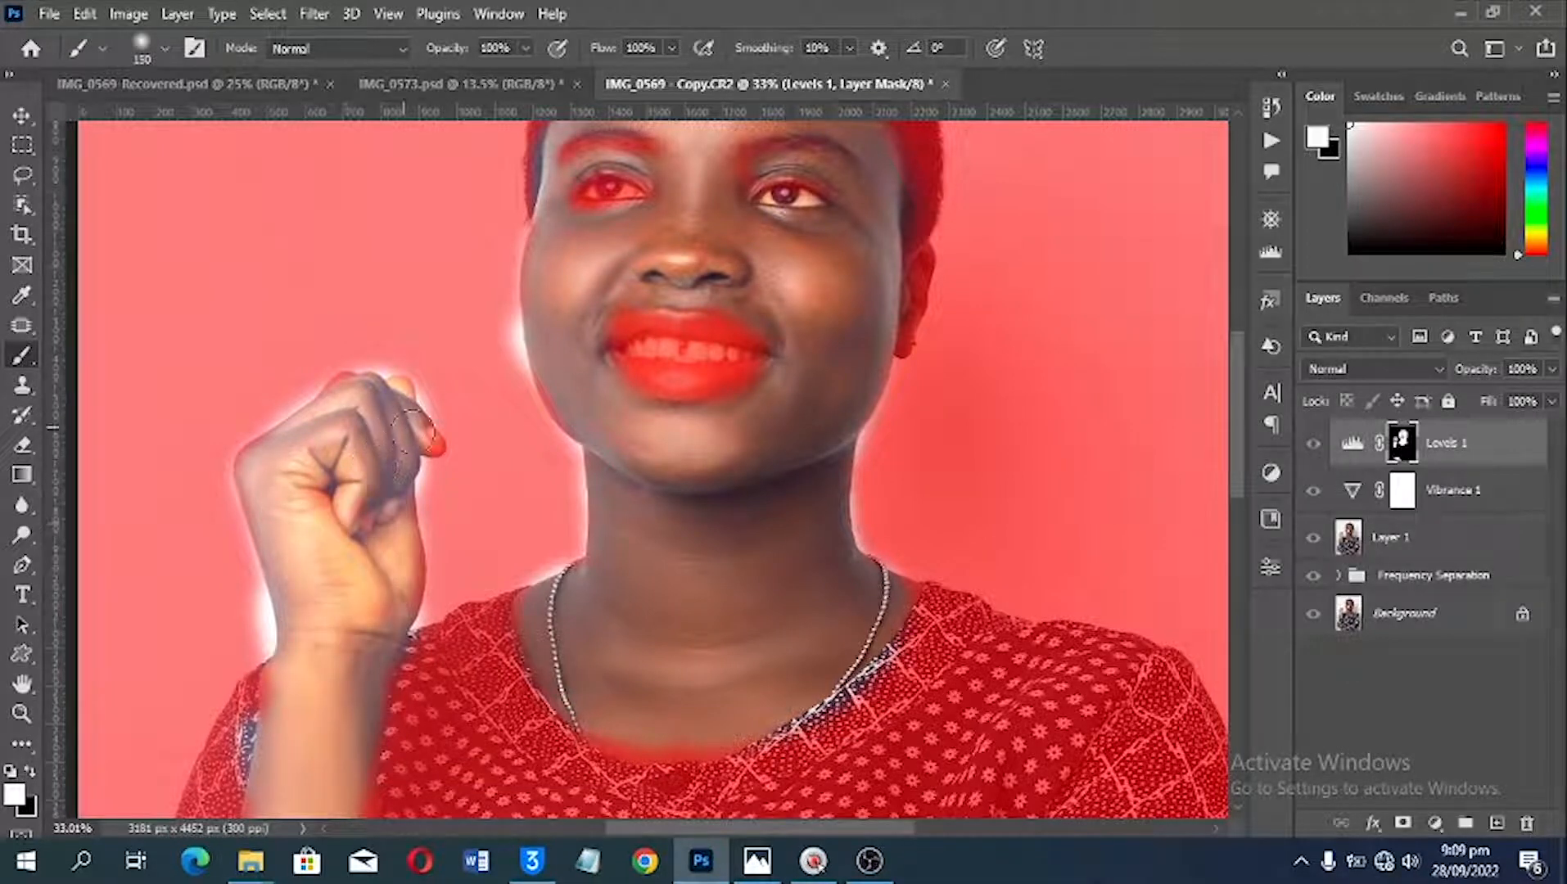
scroll(337, 459, down, 3)
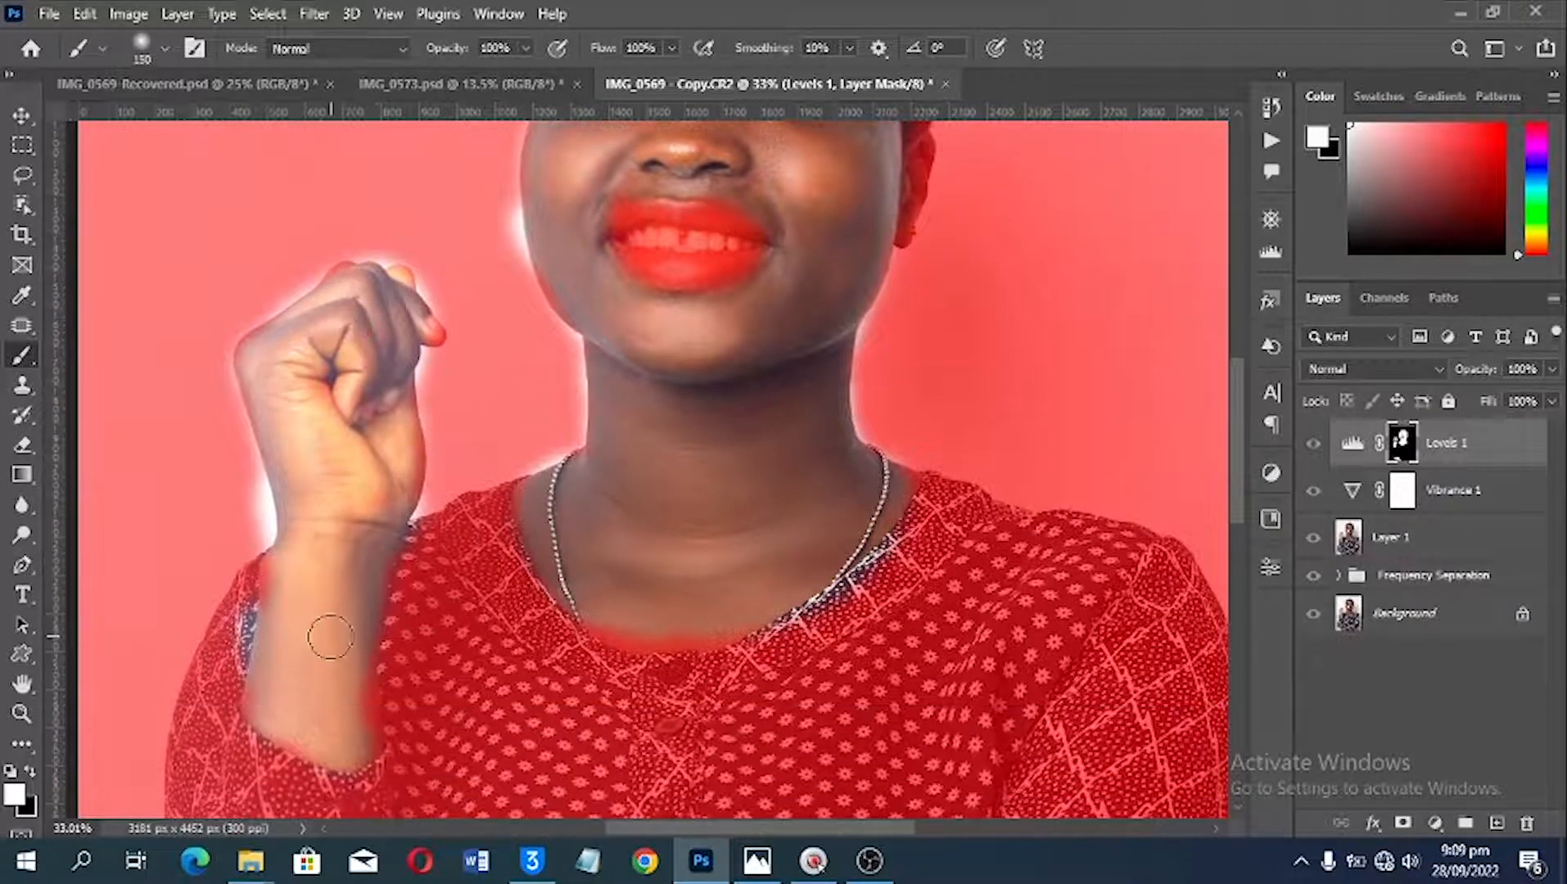
click(350, 727)
key(space)
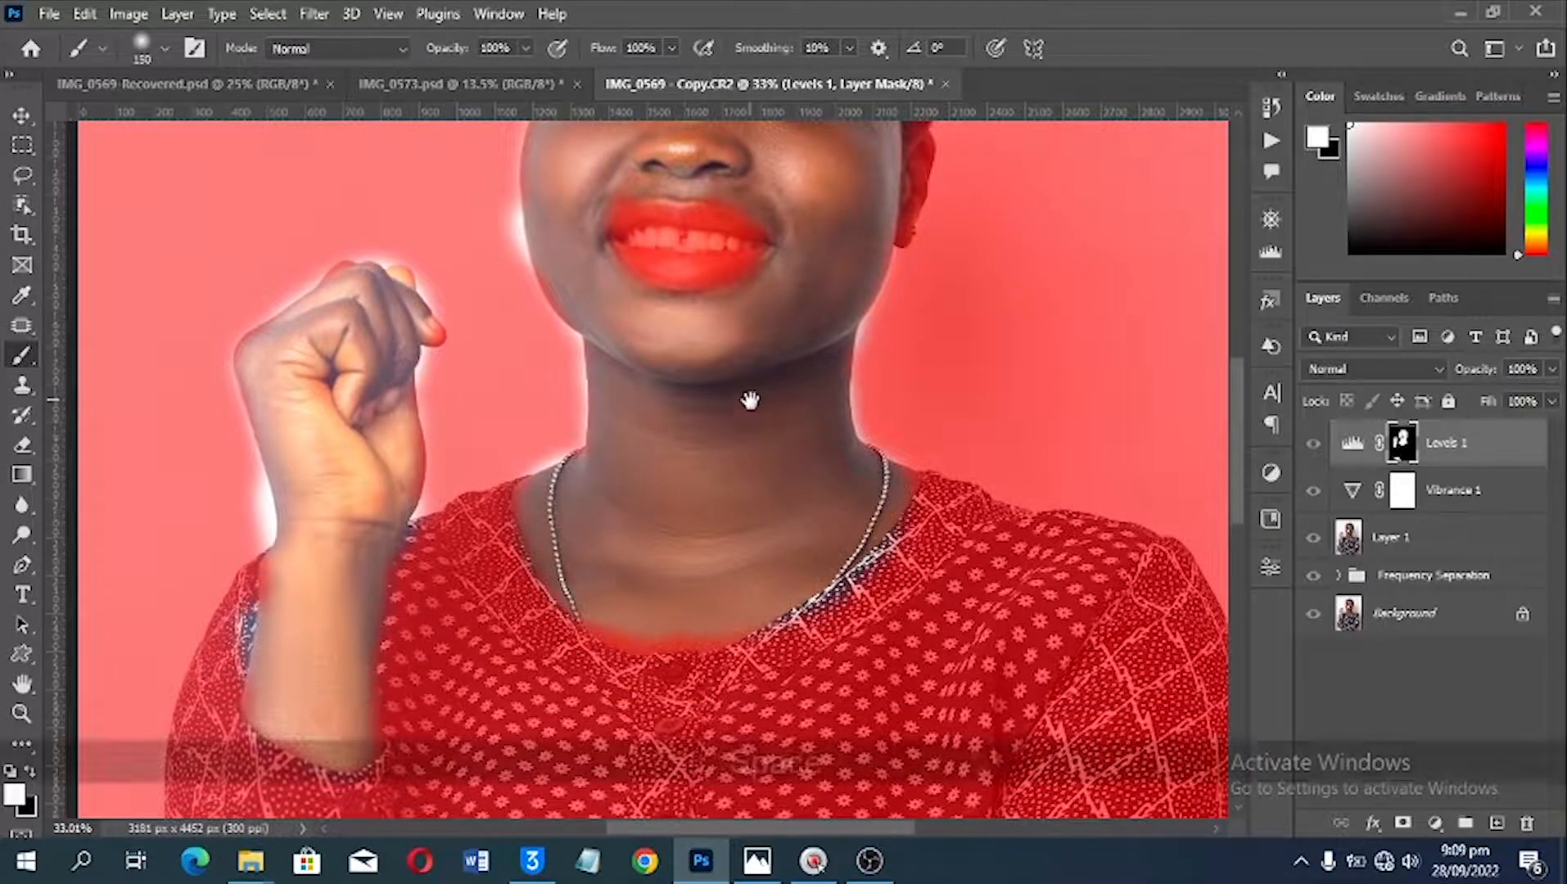
mouse_move(752, 402)
mouse_down()
mouse_move(724, 622)
mouse_move(691, 677)
mouse_move(696, 569)
mouse_up()
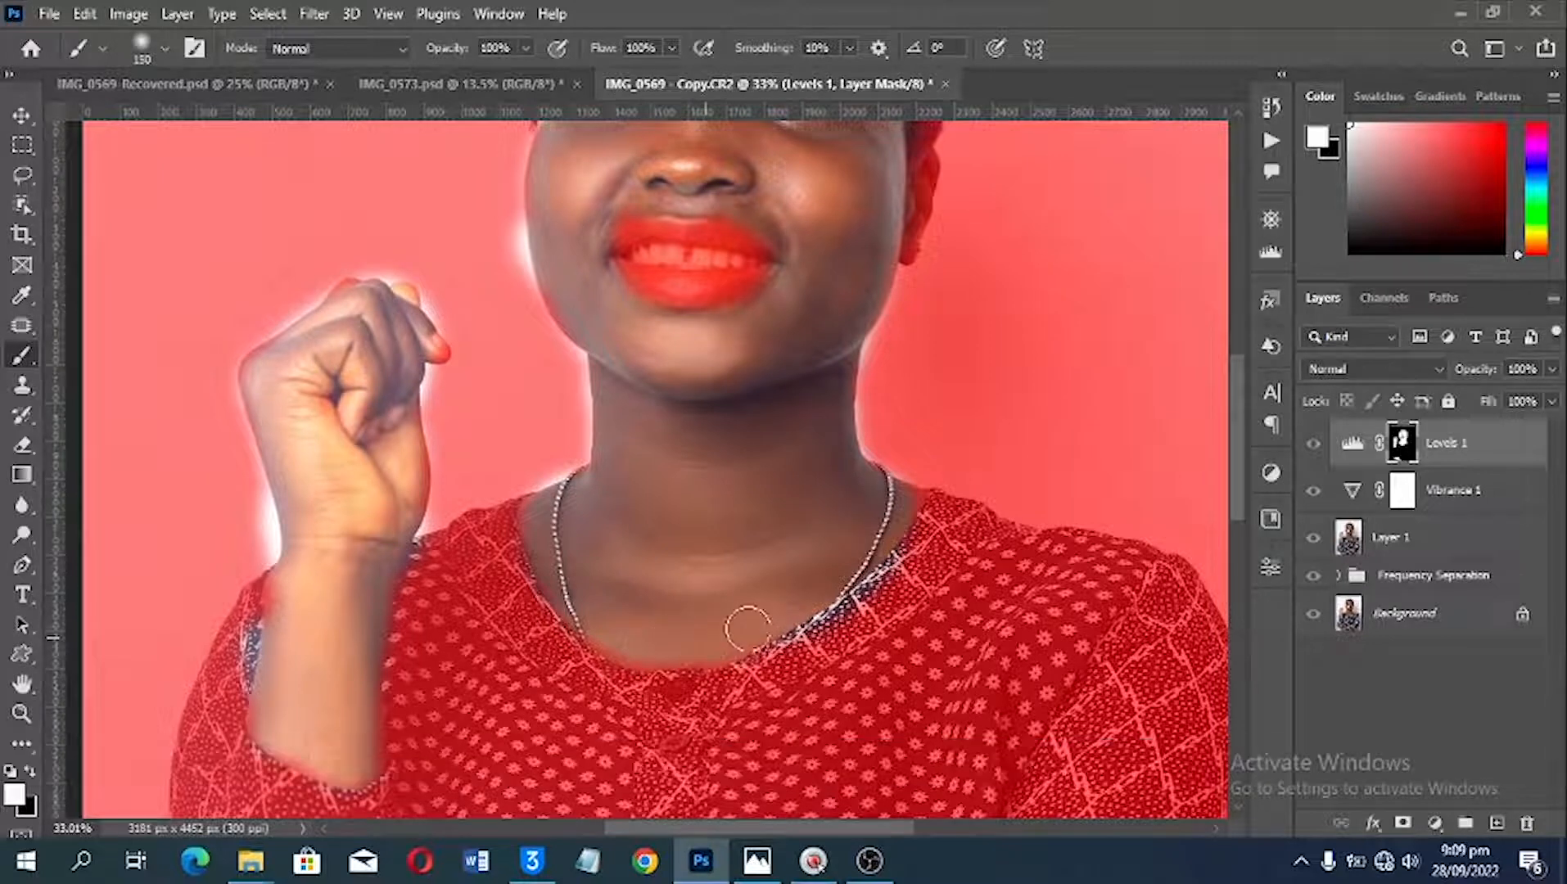
Step: Examine the Levels mask coverage on the face, neck, raised hand and dress for missed skin and spill onto the background
key(space)
drag(748, 256, 755, 396)
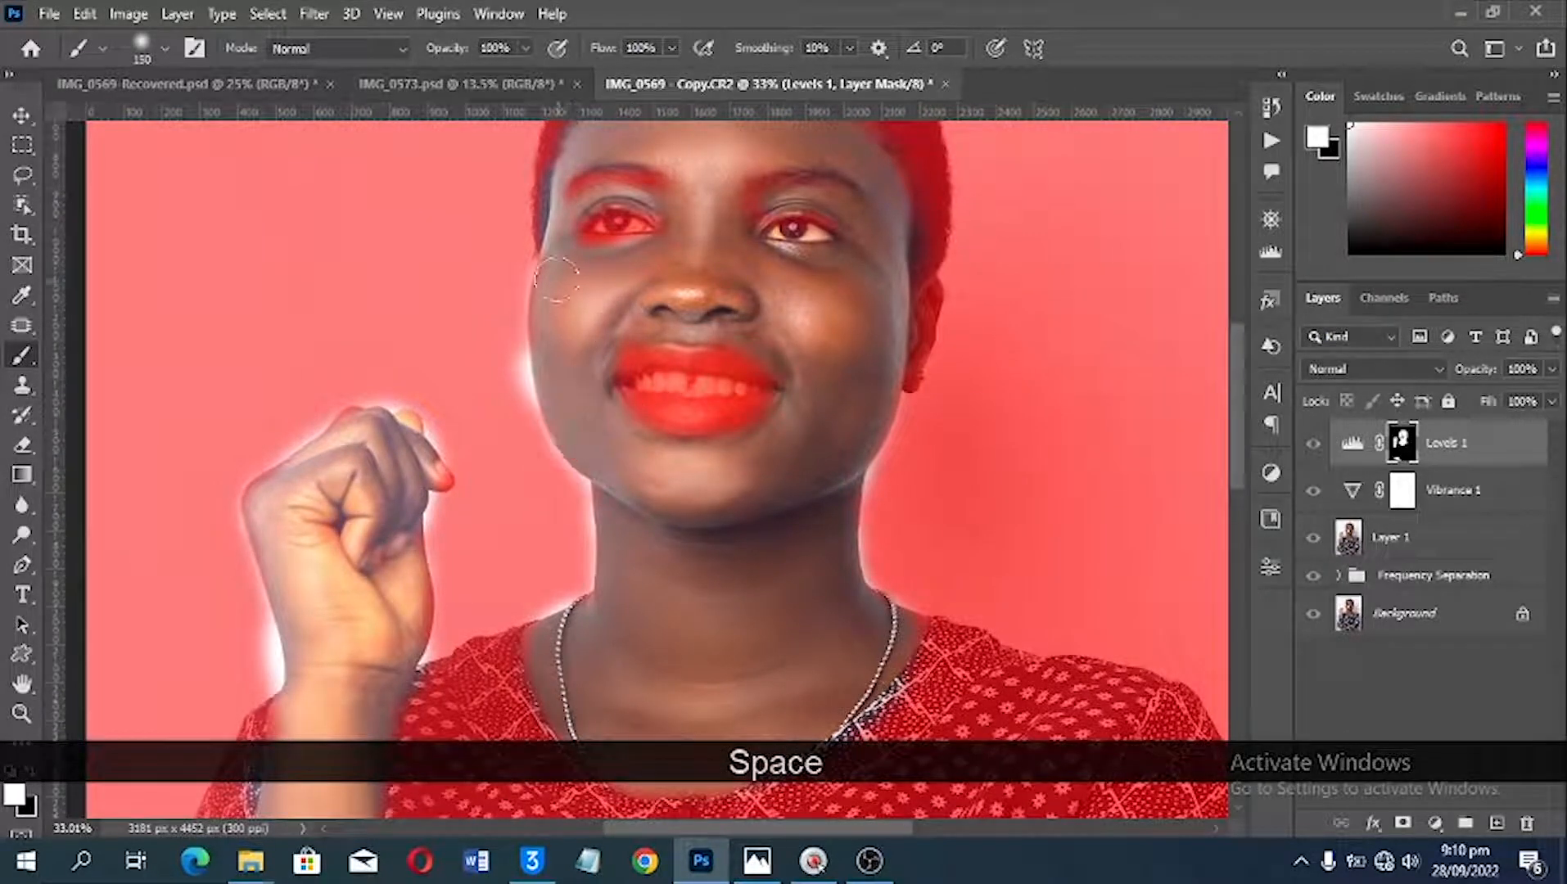
key(space)
drag(817, 245, 821, 421)
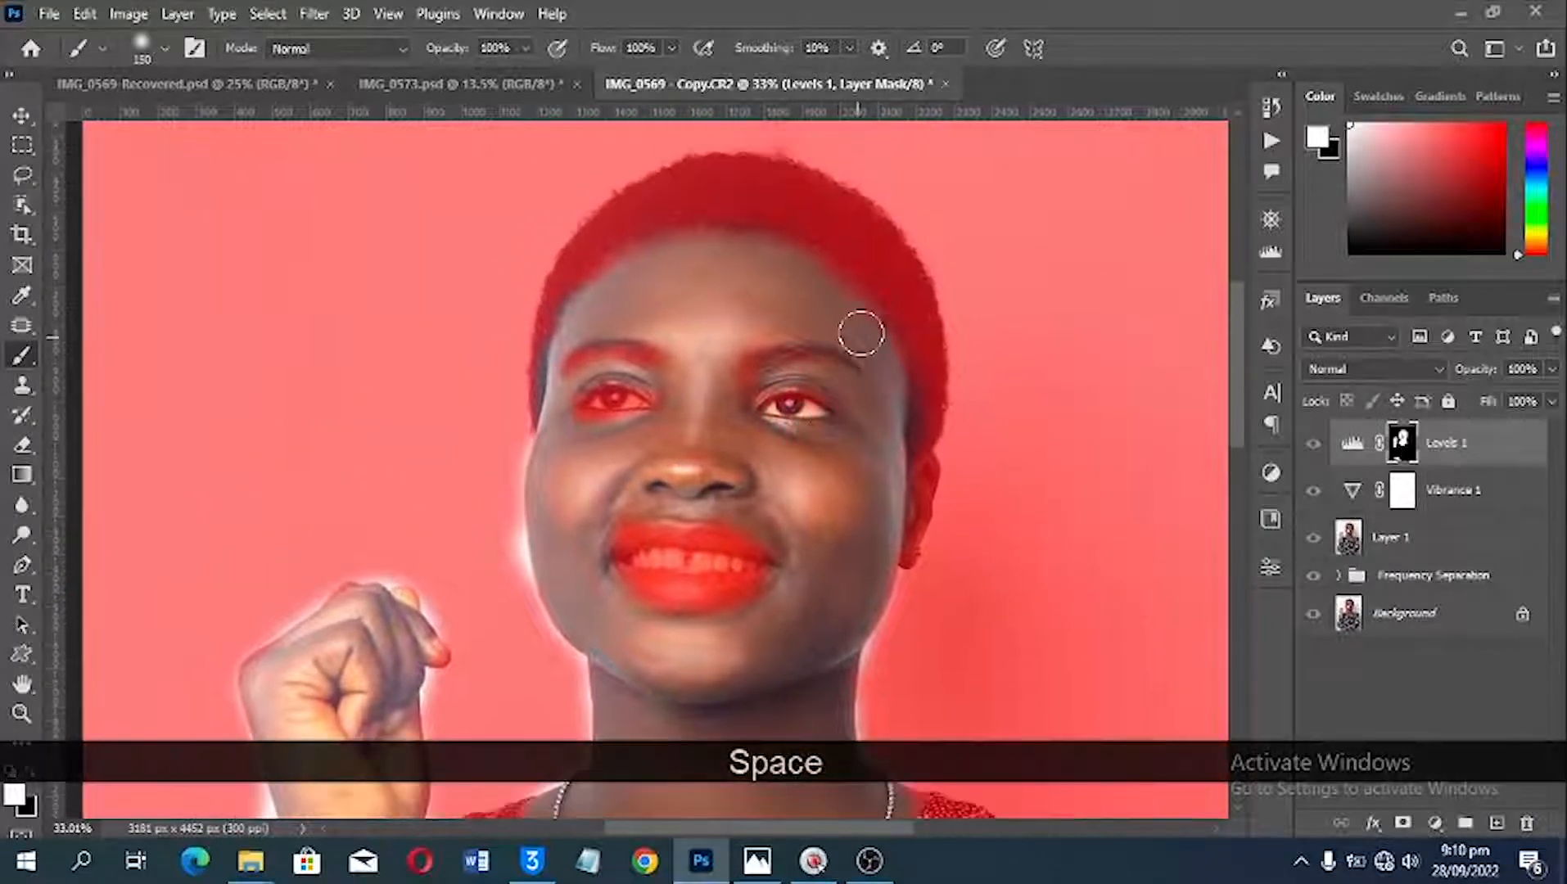
scroll(857, 344, down, 1)
key(alt)
scroll(857, 367, down, 2)
scroll(856, 375, down, 2)
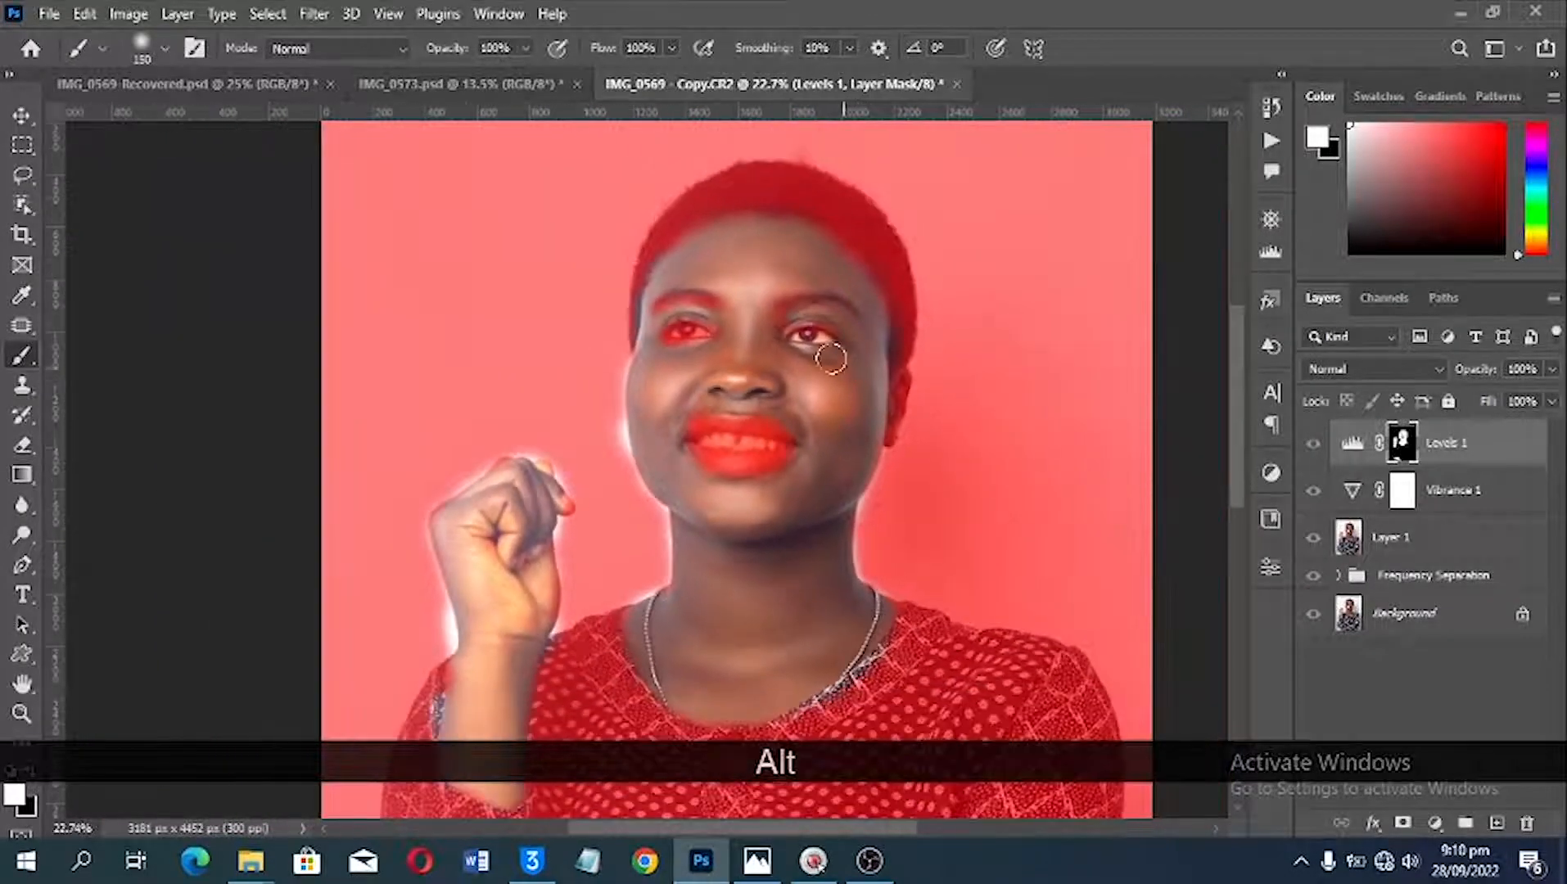
scroll(751, 342, down, 3)
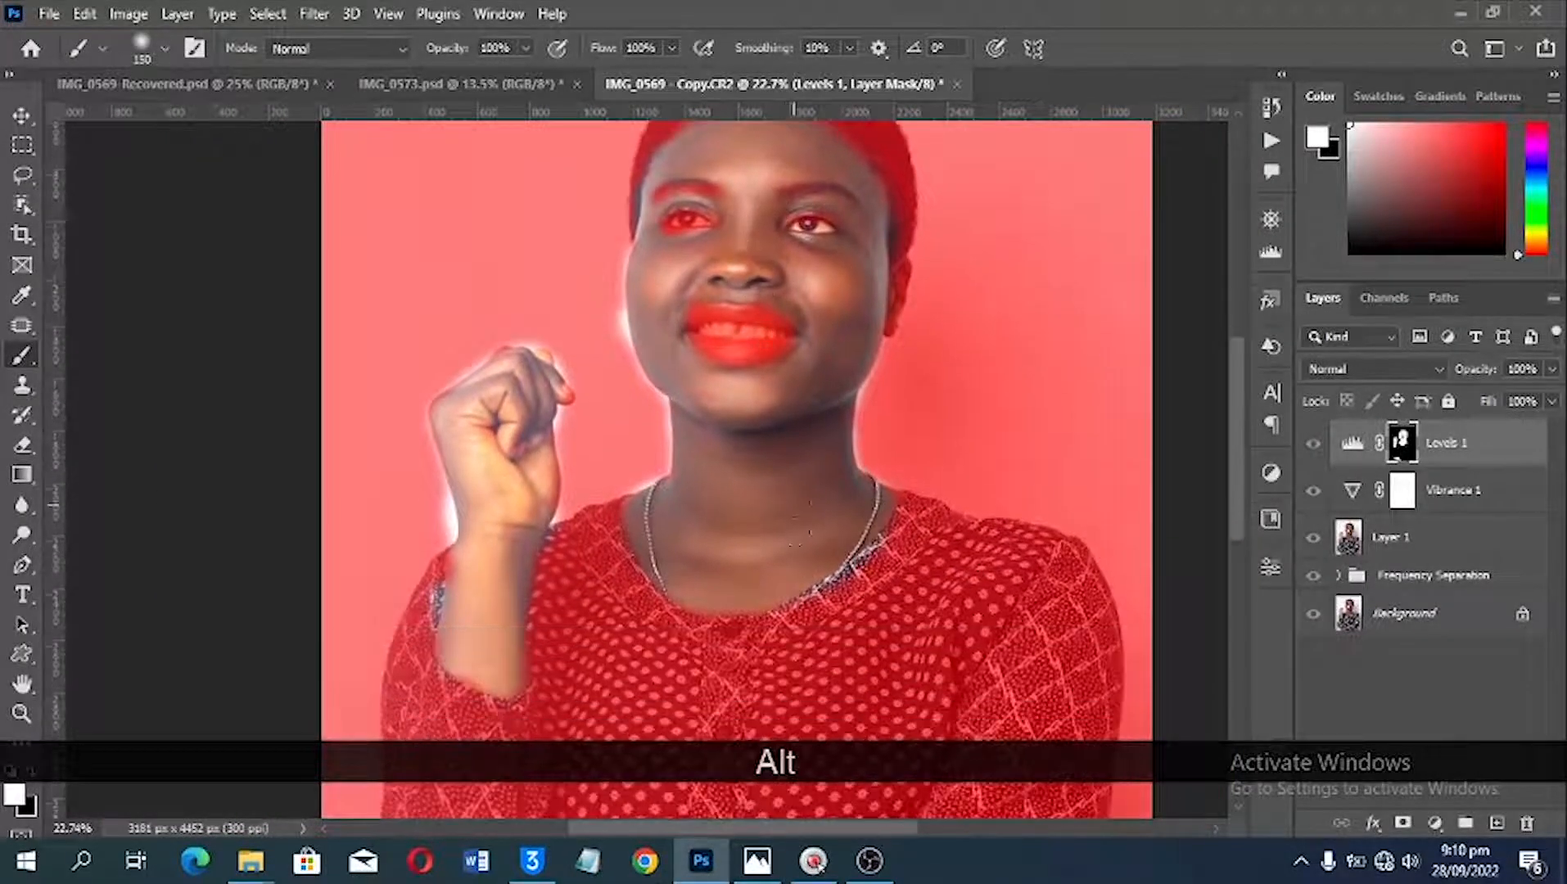
key(space)
drag(714, 587, 743, 158)
drag(679, 353, 739, 717)
drag(895, 166, 762, 587)
drag(794, 472, 790, 344)
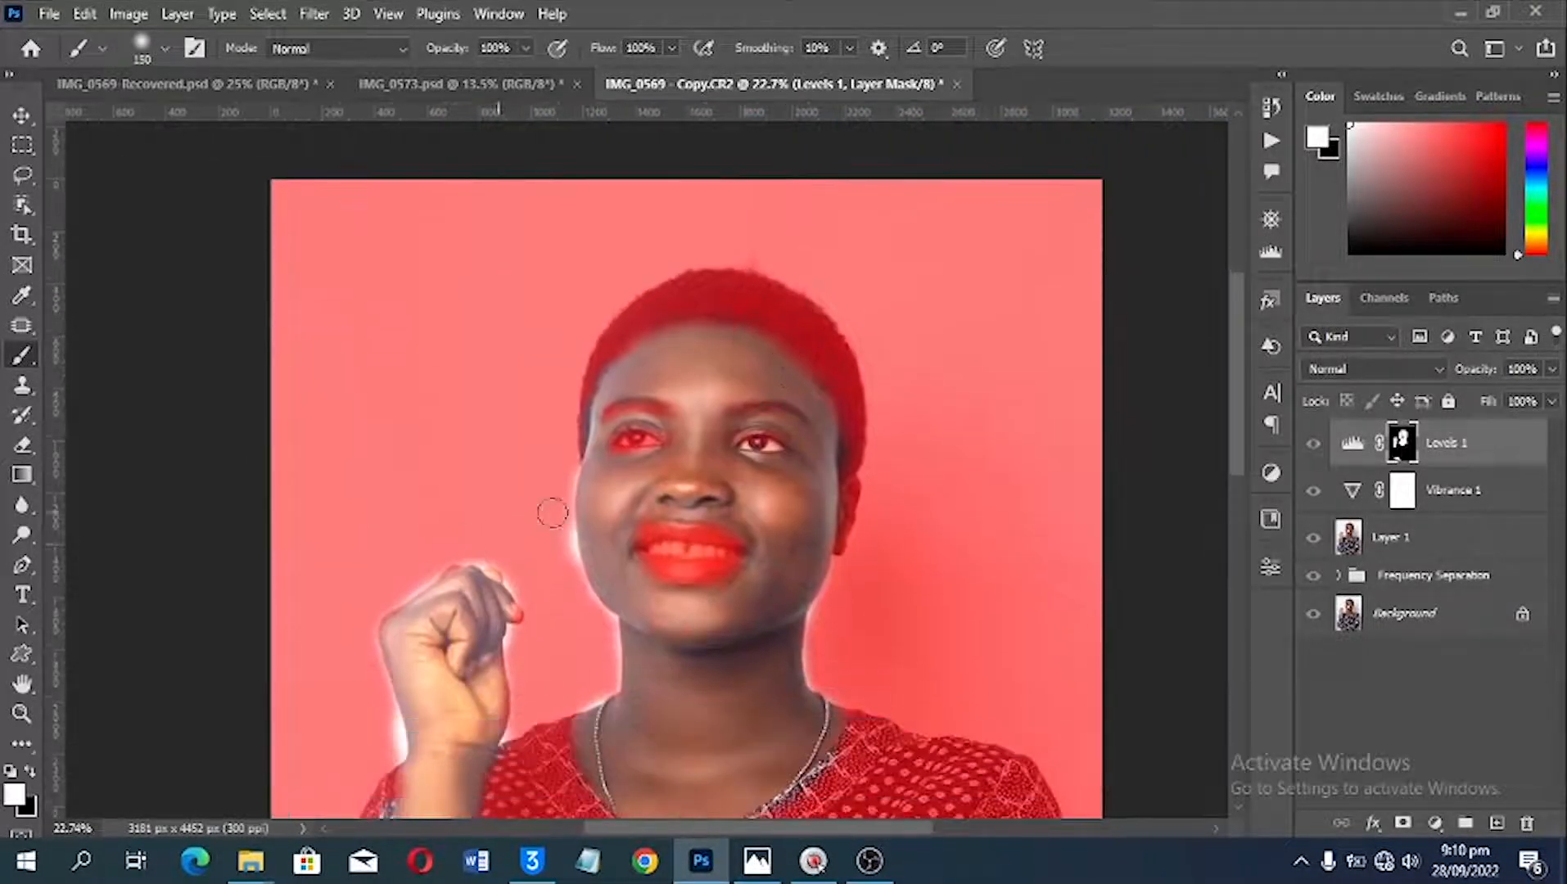
key(alt)
scroll(566, 578, up, 4)
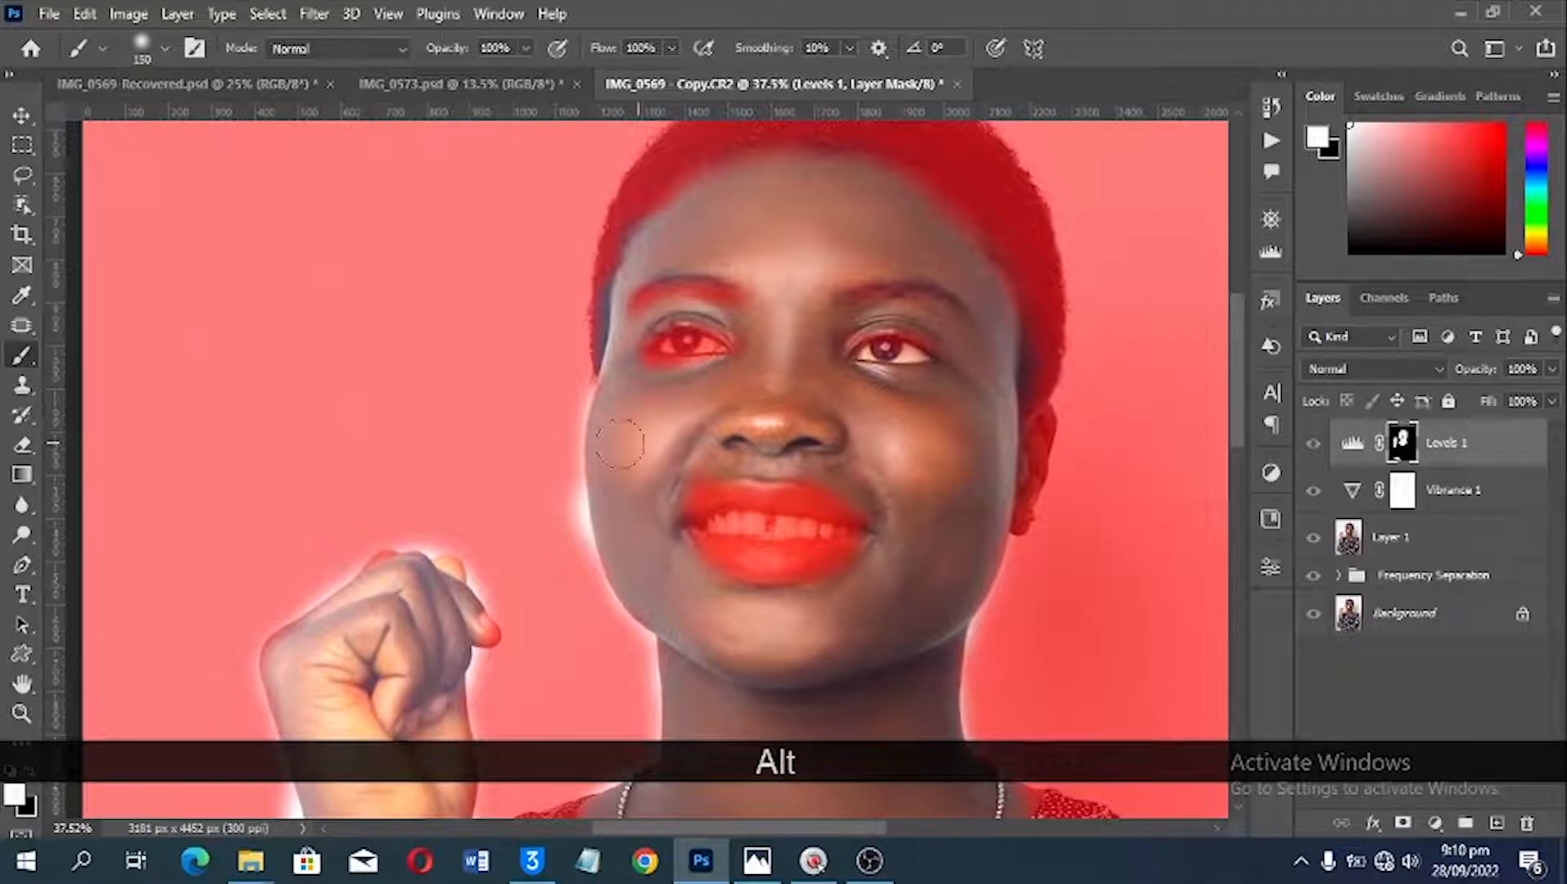
mouse_move(604, 442)
mouse_down()
mouse_move(503, 443)
mouse_move(536, 482)
mouse_move(542, 462)
mouse_up()
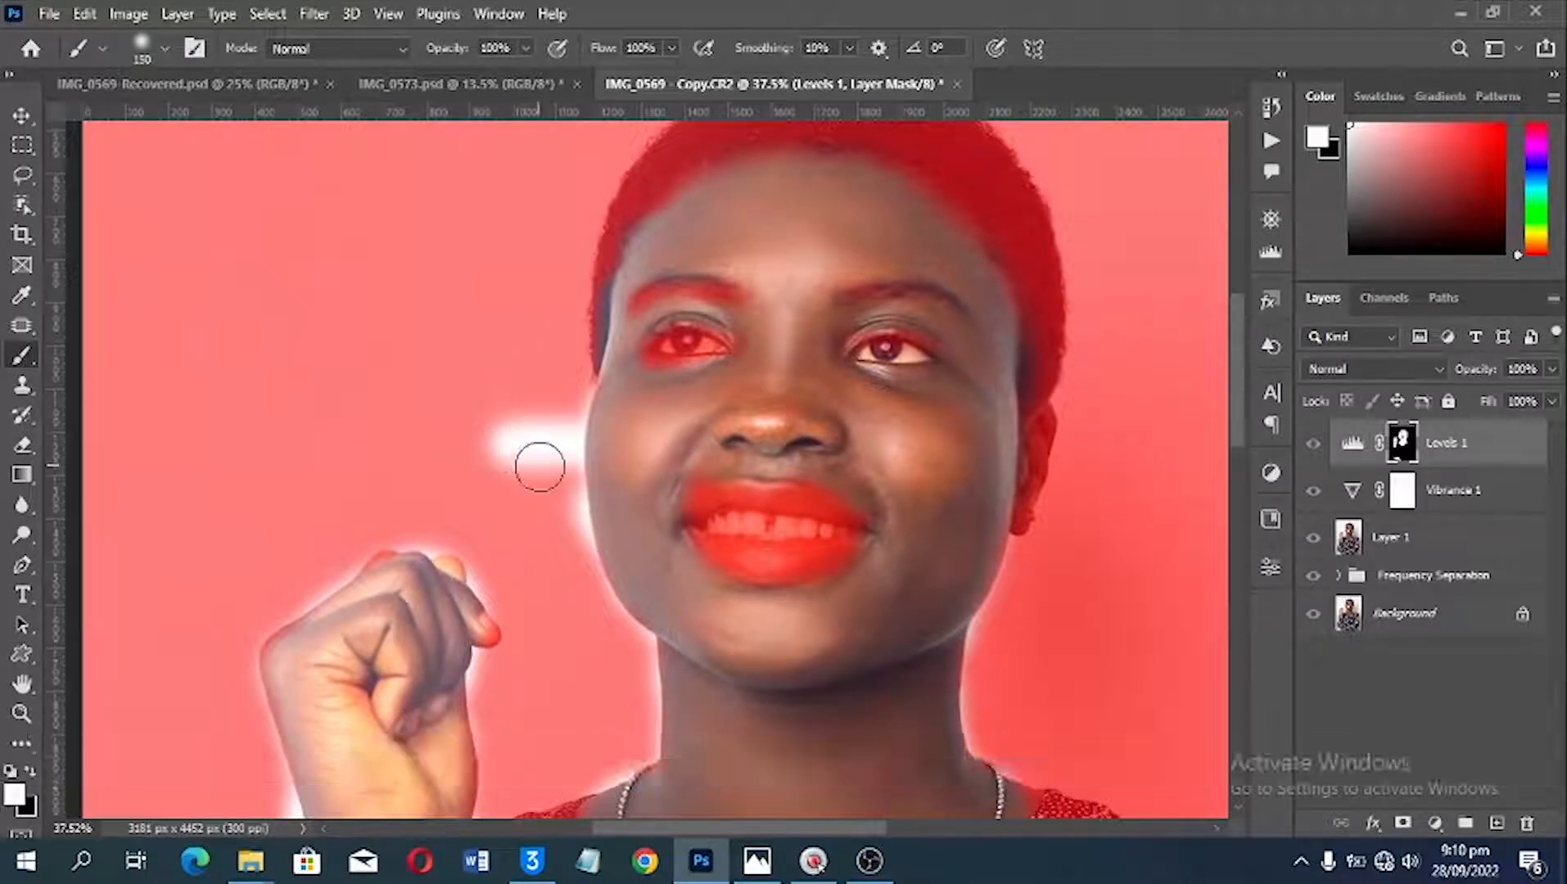
key(ctrl+z)
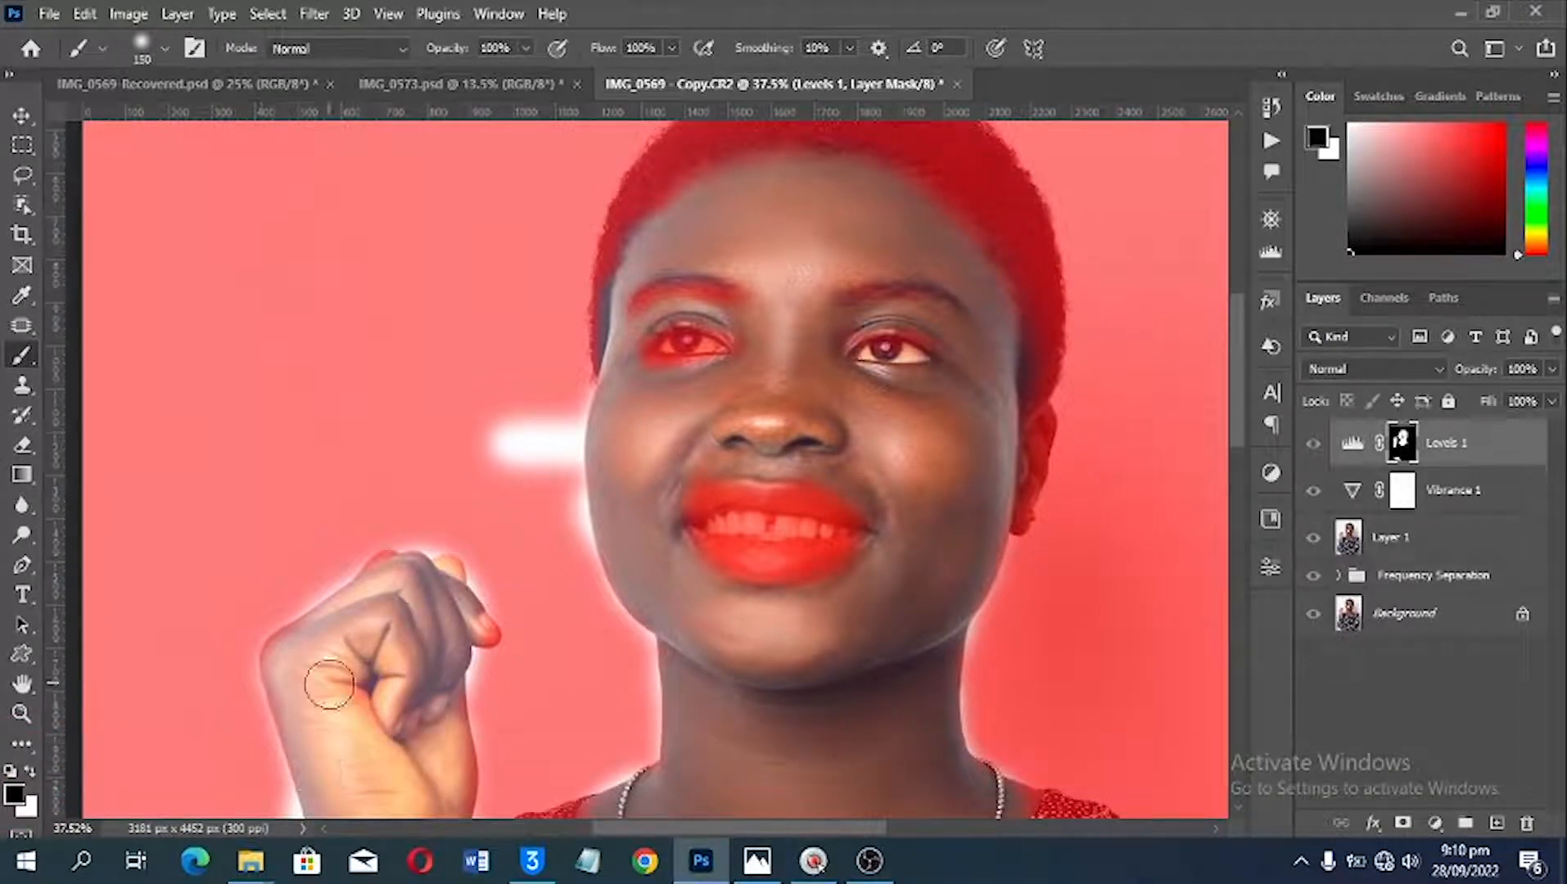
Step: Paint black on the Levels mask over the white spill on the background beside the cheek
key(x)
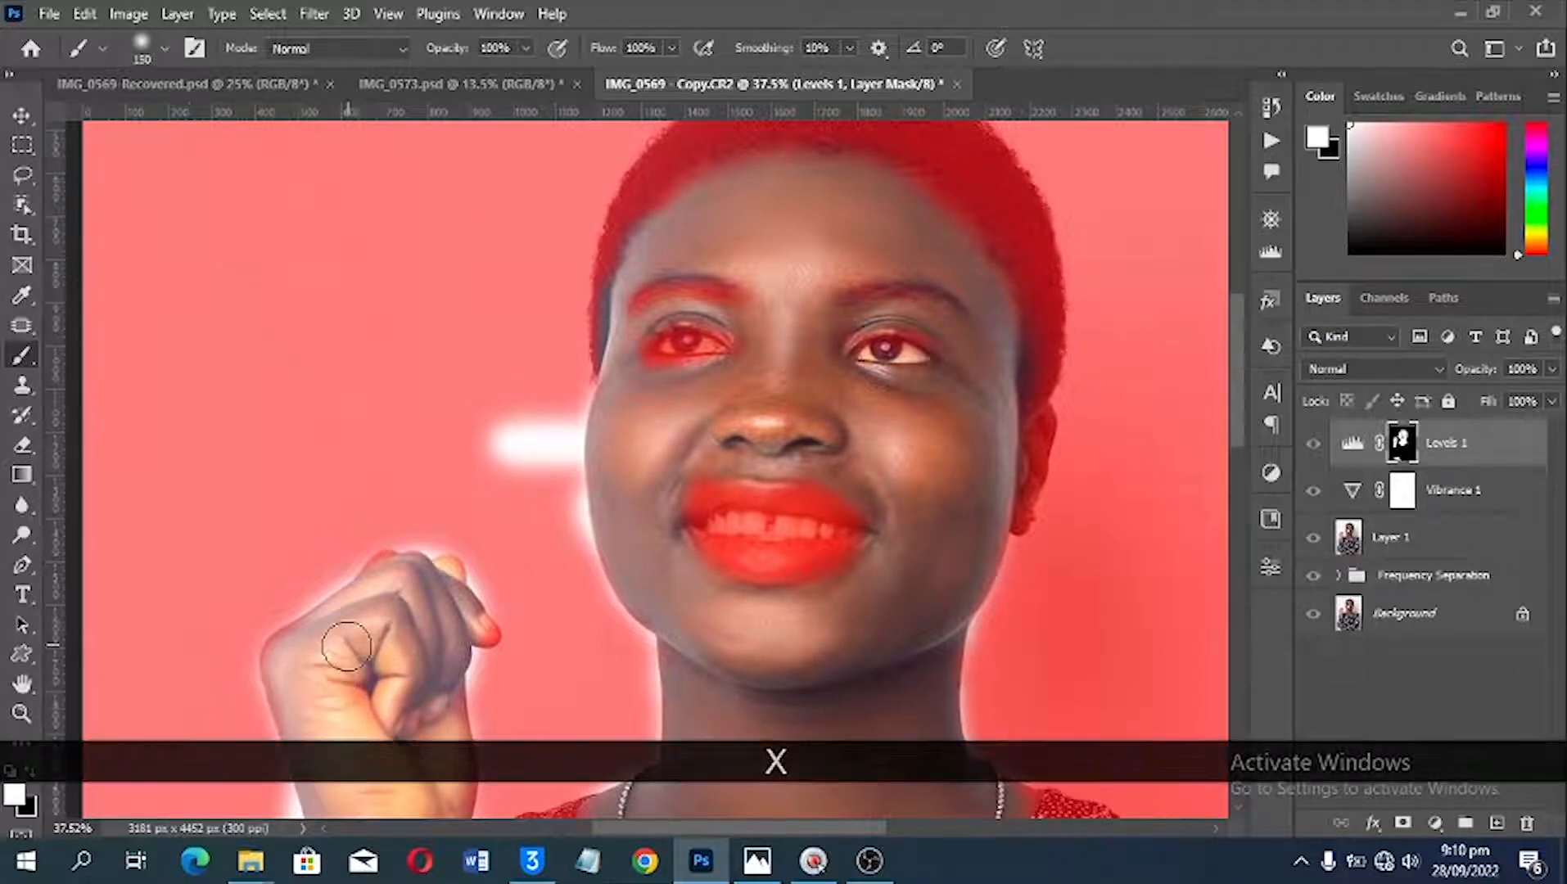
key(x)
key(x)
key(x)
key(x)
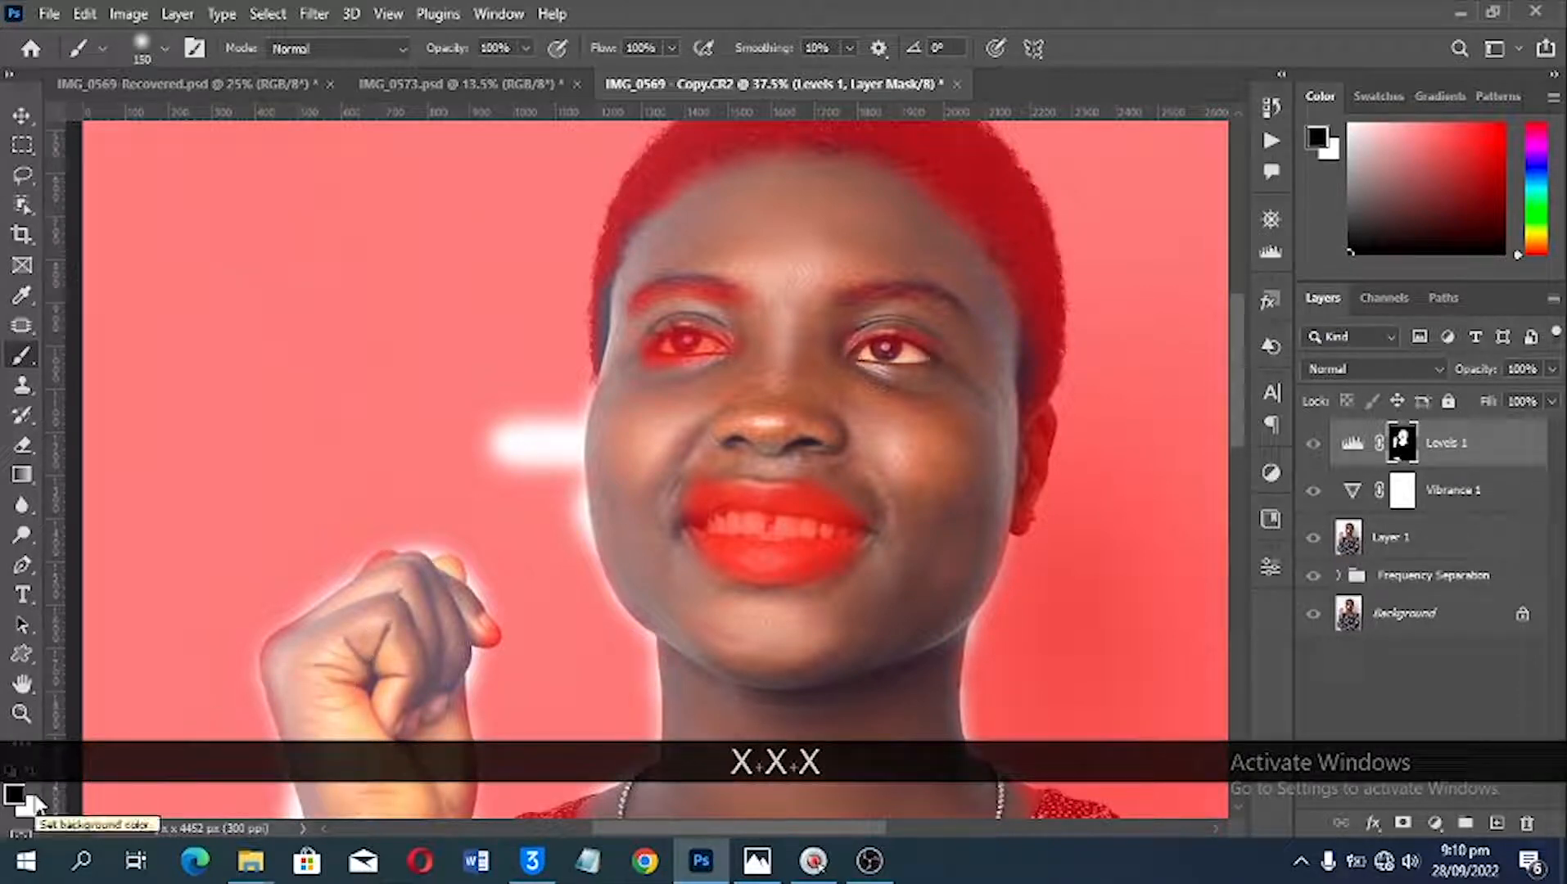
mouse_move(413, 405)
mouse_down()
mouse_move(493, 426)
mouse_move(510, 501)
mouse_move(530, 399)
mouse_move(558, 556)
mouse_move(561, 372)
mouse_move(564, 551)
mouse_up()
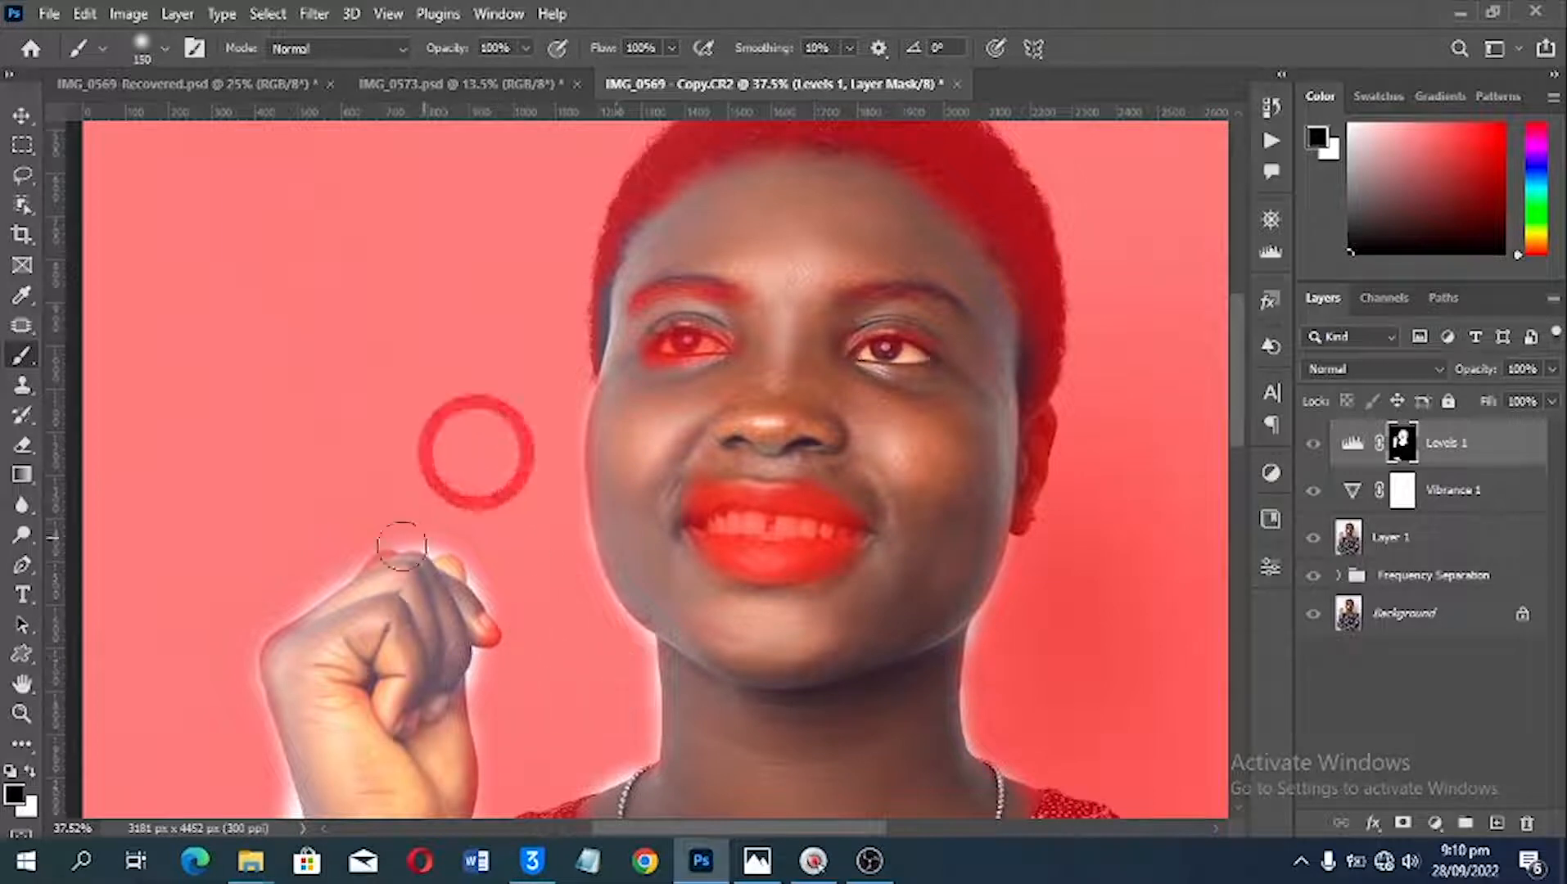
Step: Paint black on the Levels mask over the spill on the background around the raised hand and beside the jaw and neck
key(space)
drag(401, 512, 583, 271)
mouse_move(448, 573)
mouse_down()
mouse_move(455, 614)
mouse_move(467, 583)
mouse_move(434, 483)
mouse_move(441, 360)
mouse_move(578, 273)
mouse_move(622, 269)
mouse_move(709, 350)
mouse_move(691, 442)
mouse_move(675, 438)
mouse_up()
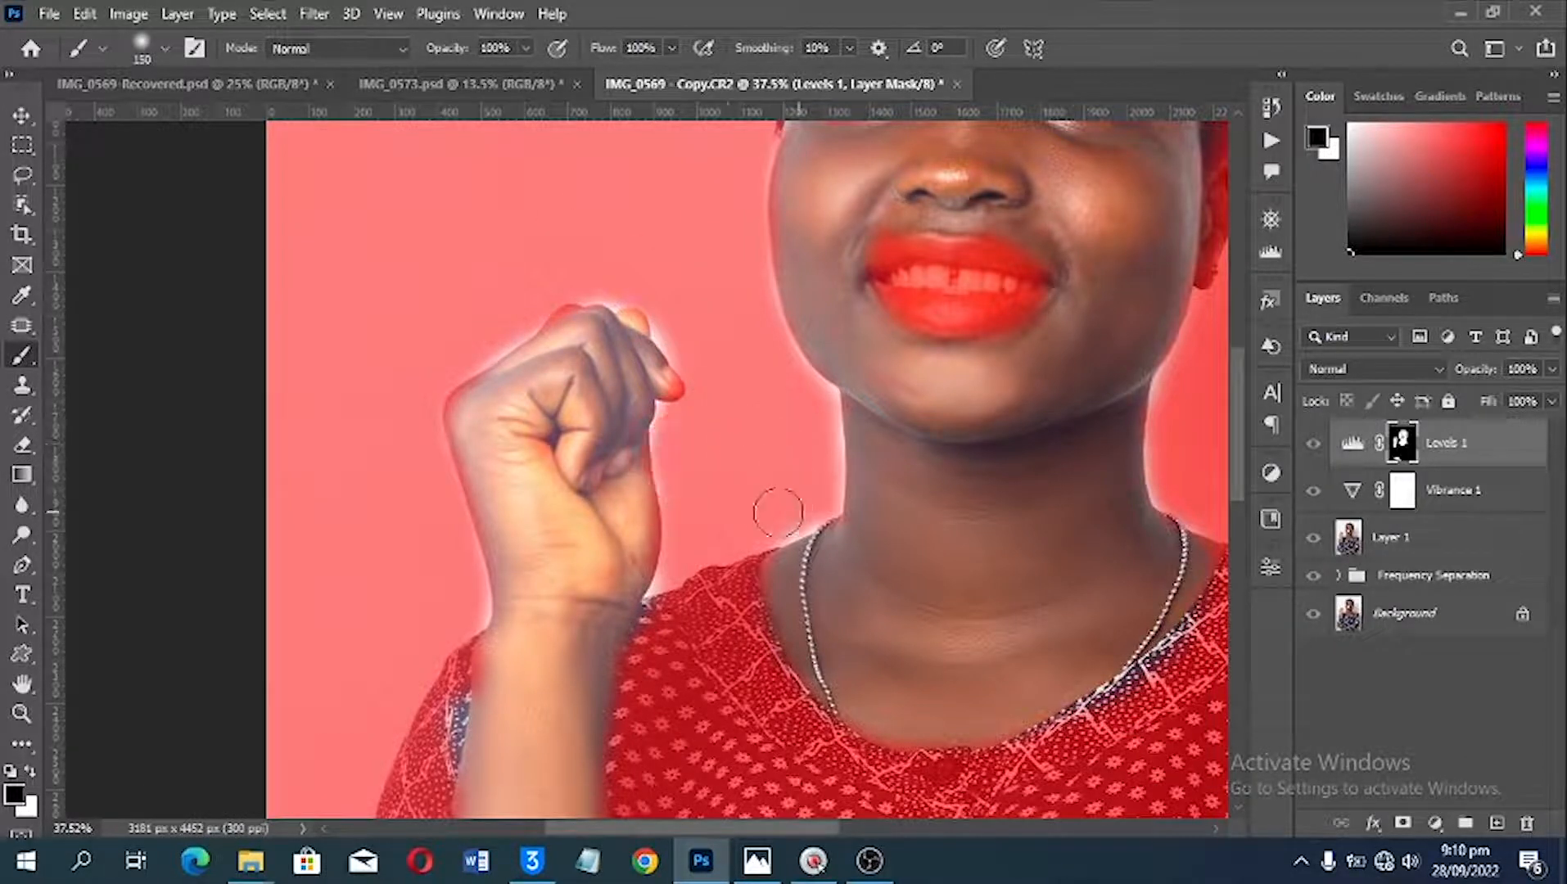
key(space)
drag(1009, 321, 794, 444)
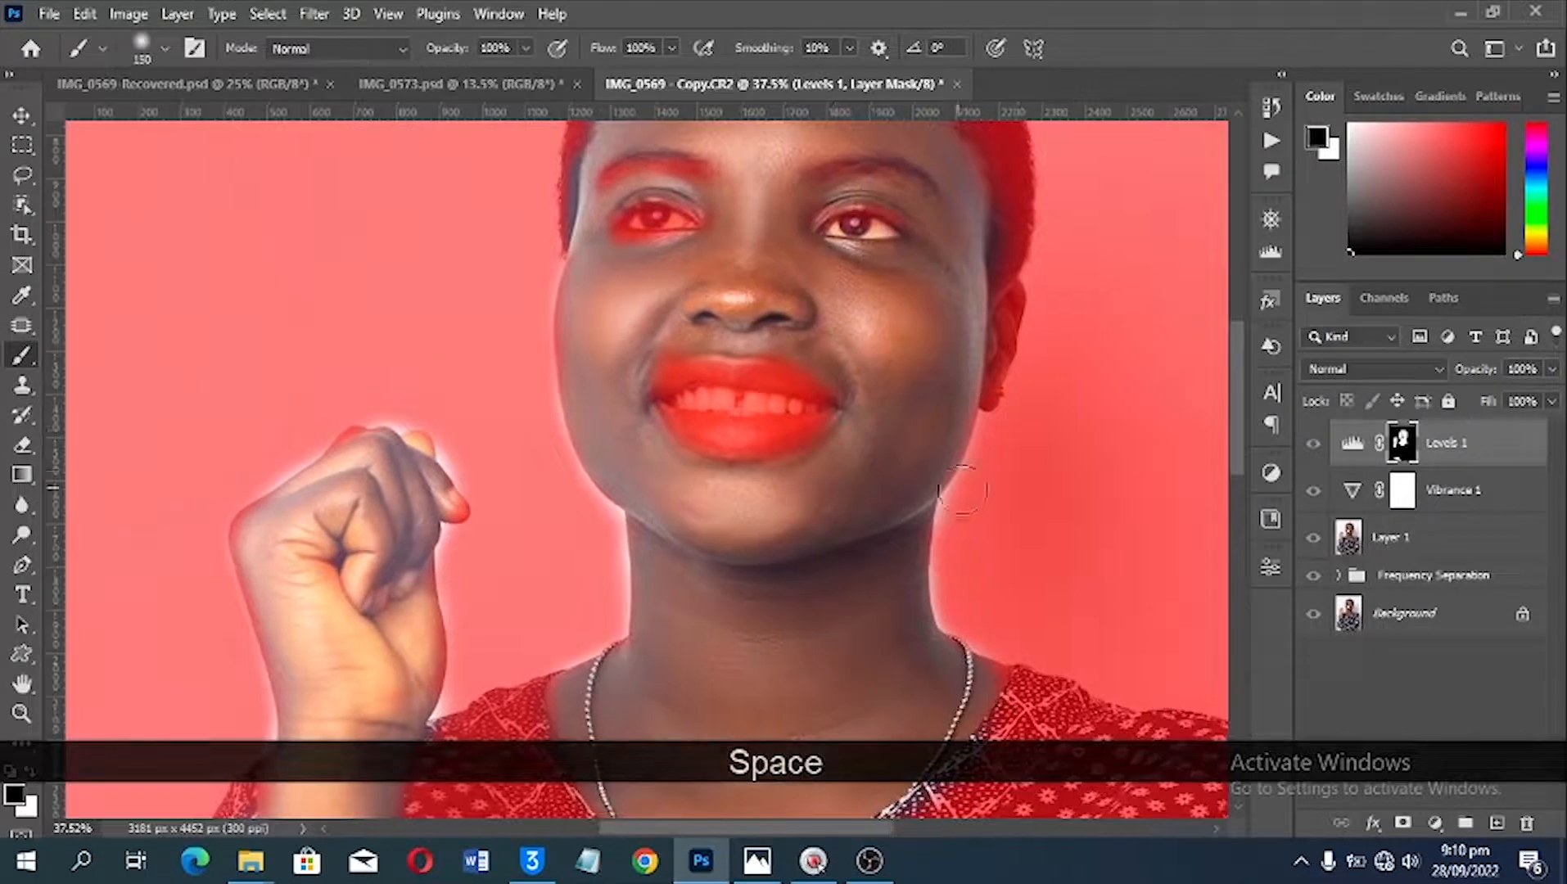
click(977, 555)
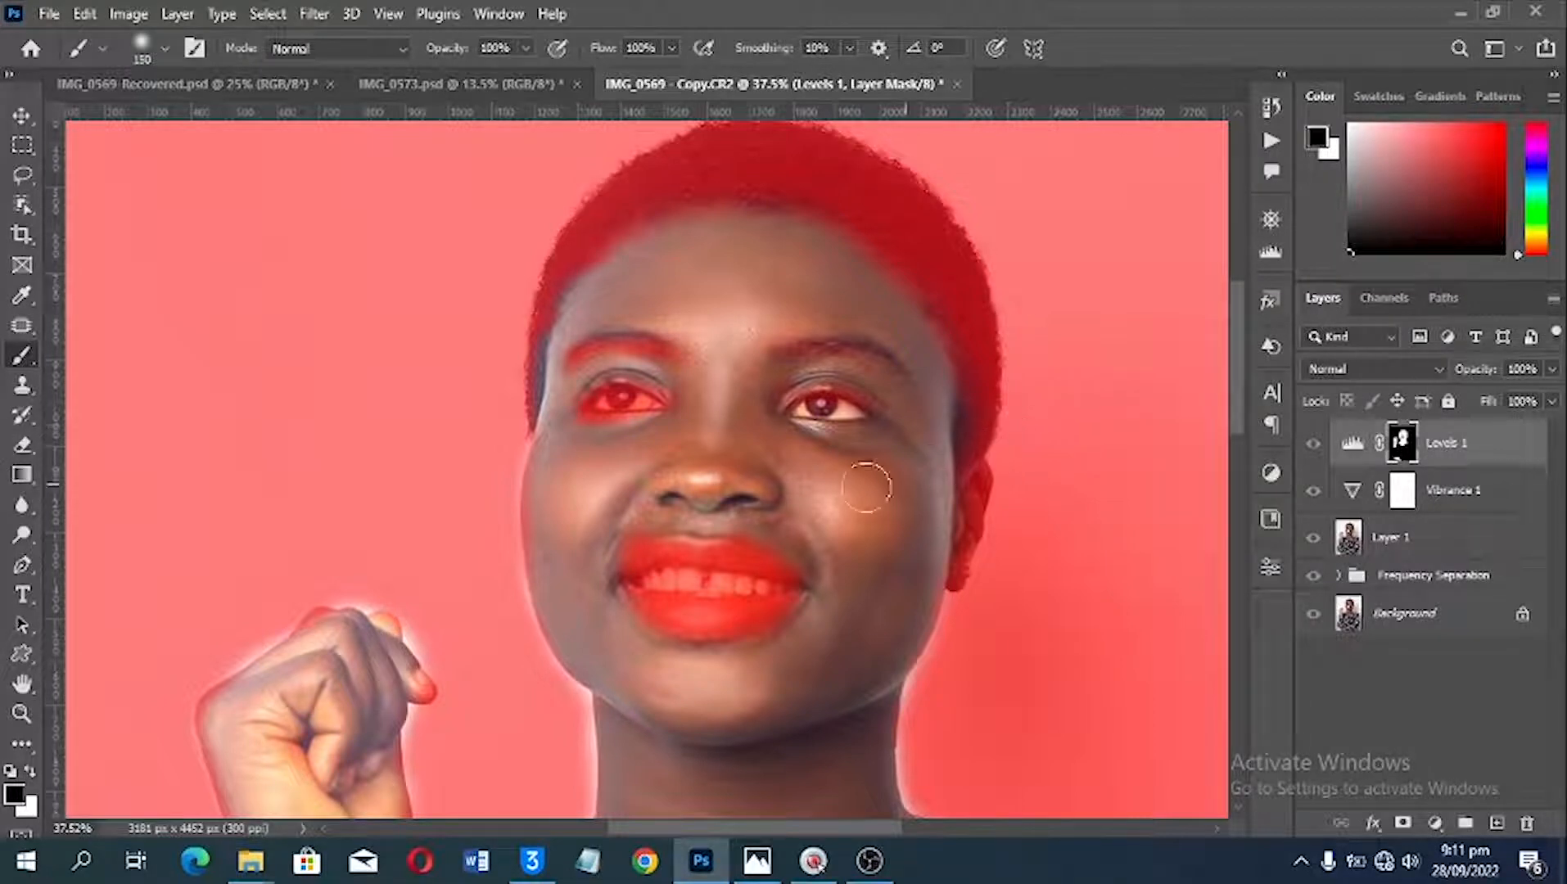
Step: Try painting black on the Levels mask under the eye, and undo the stroke
drag(635, 458, 582, 446)
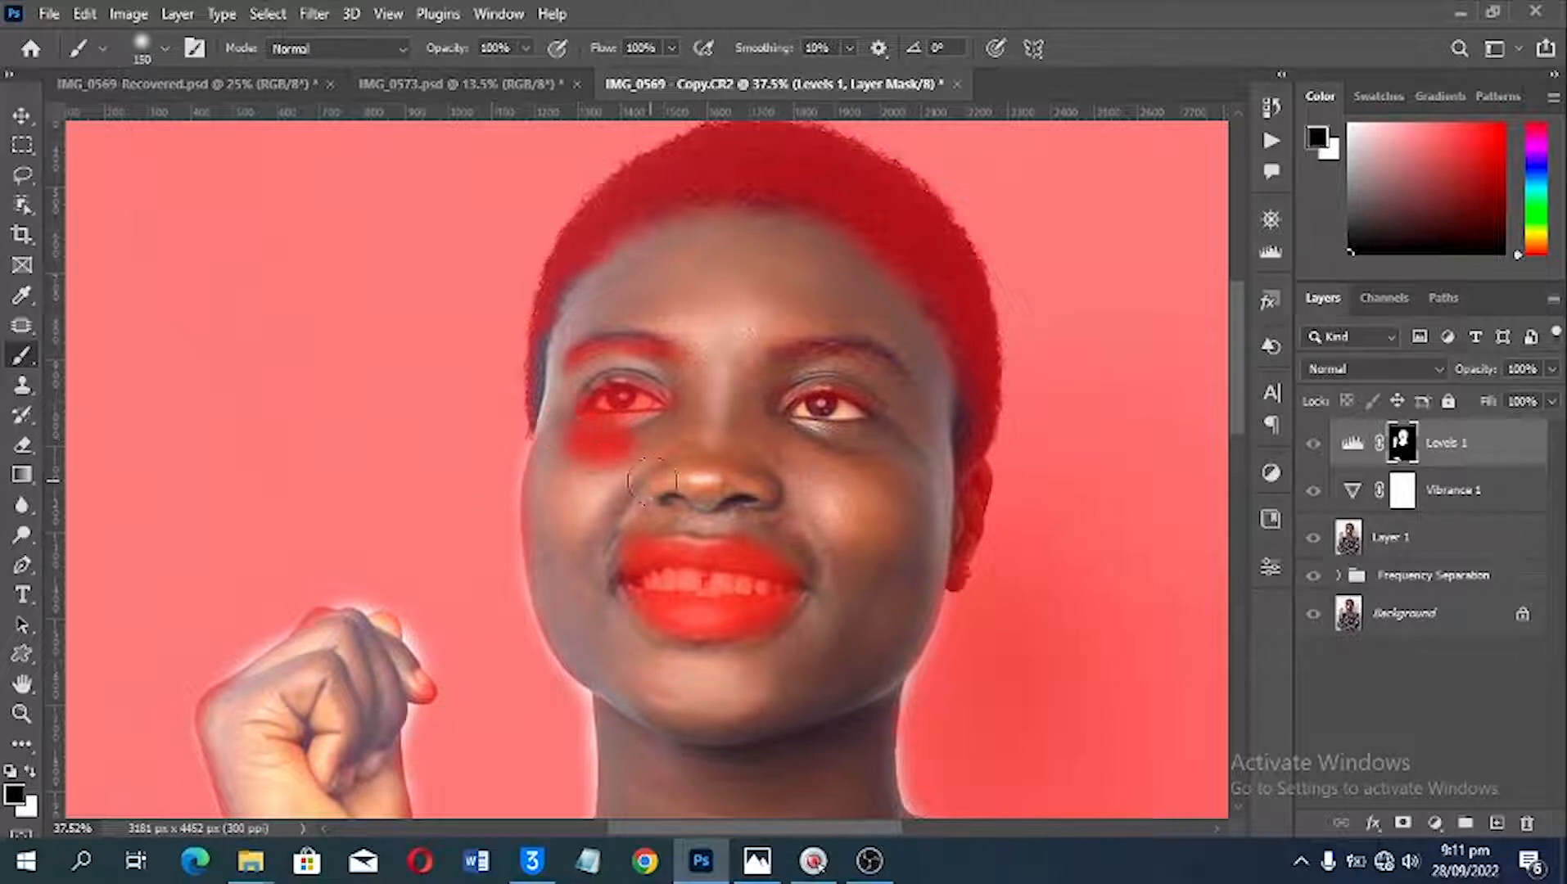
key(ctrl+z)
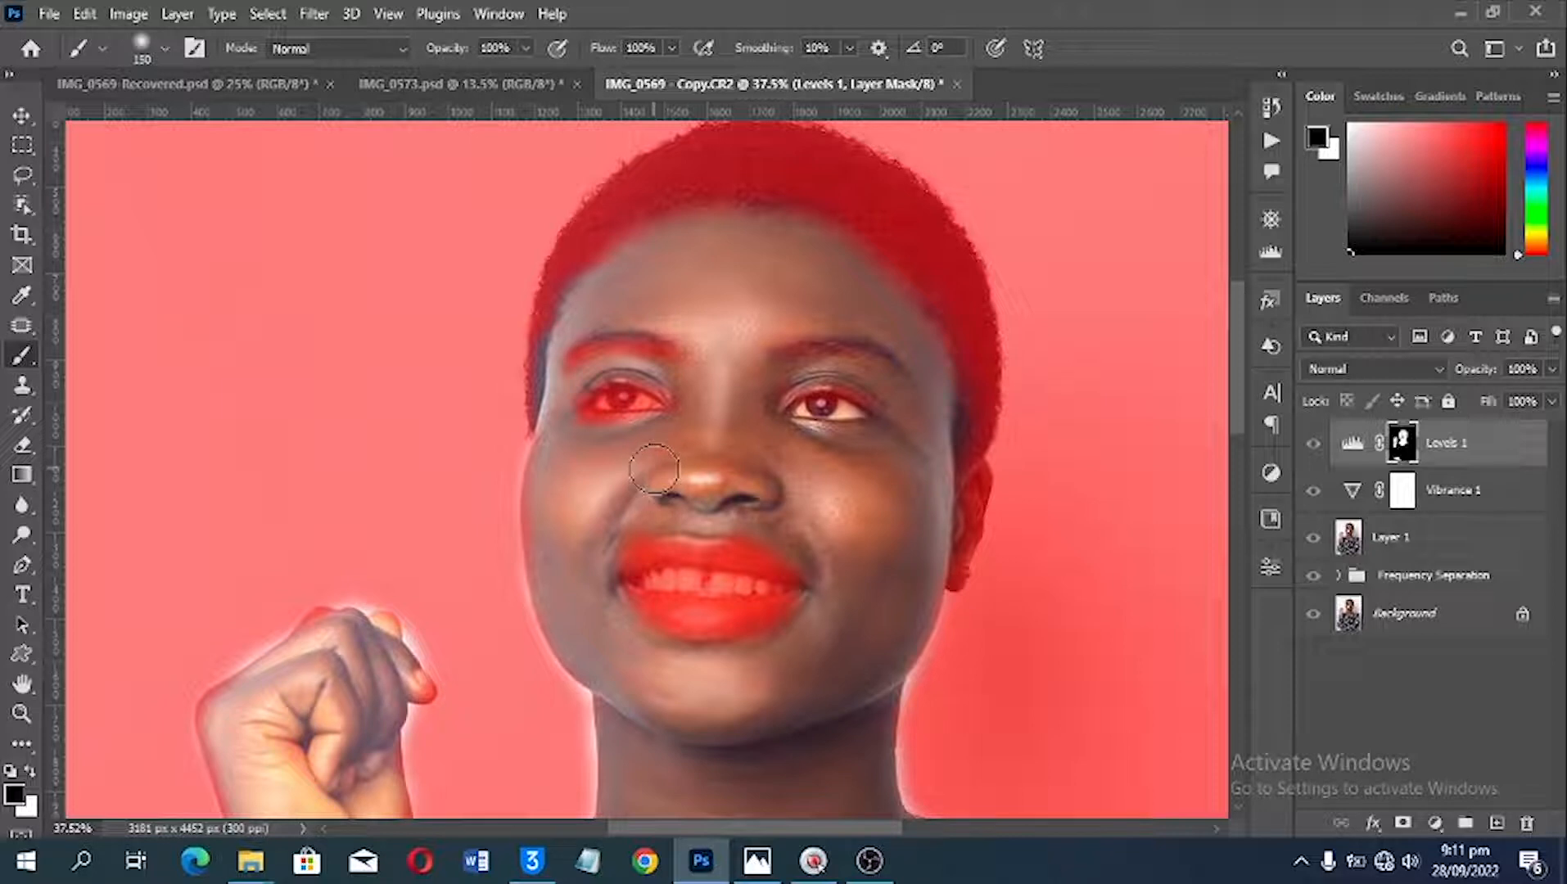
Step: Hide the red mask overlay and make white the foreground colour
key(backslash)
key(x)
alt+scroll(768, 464, down, 3)
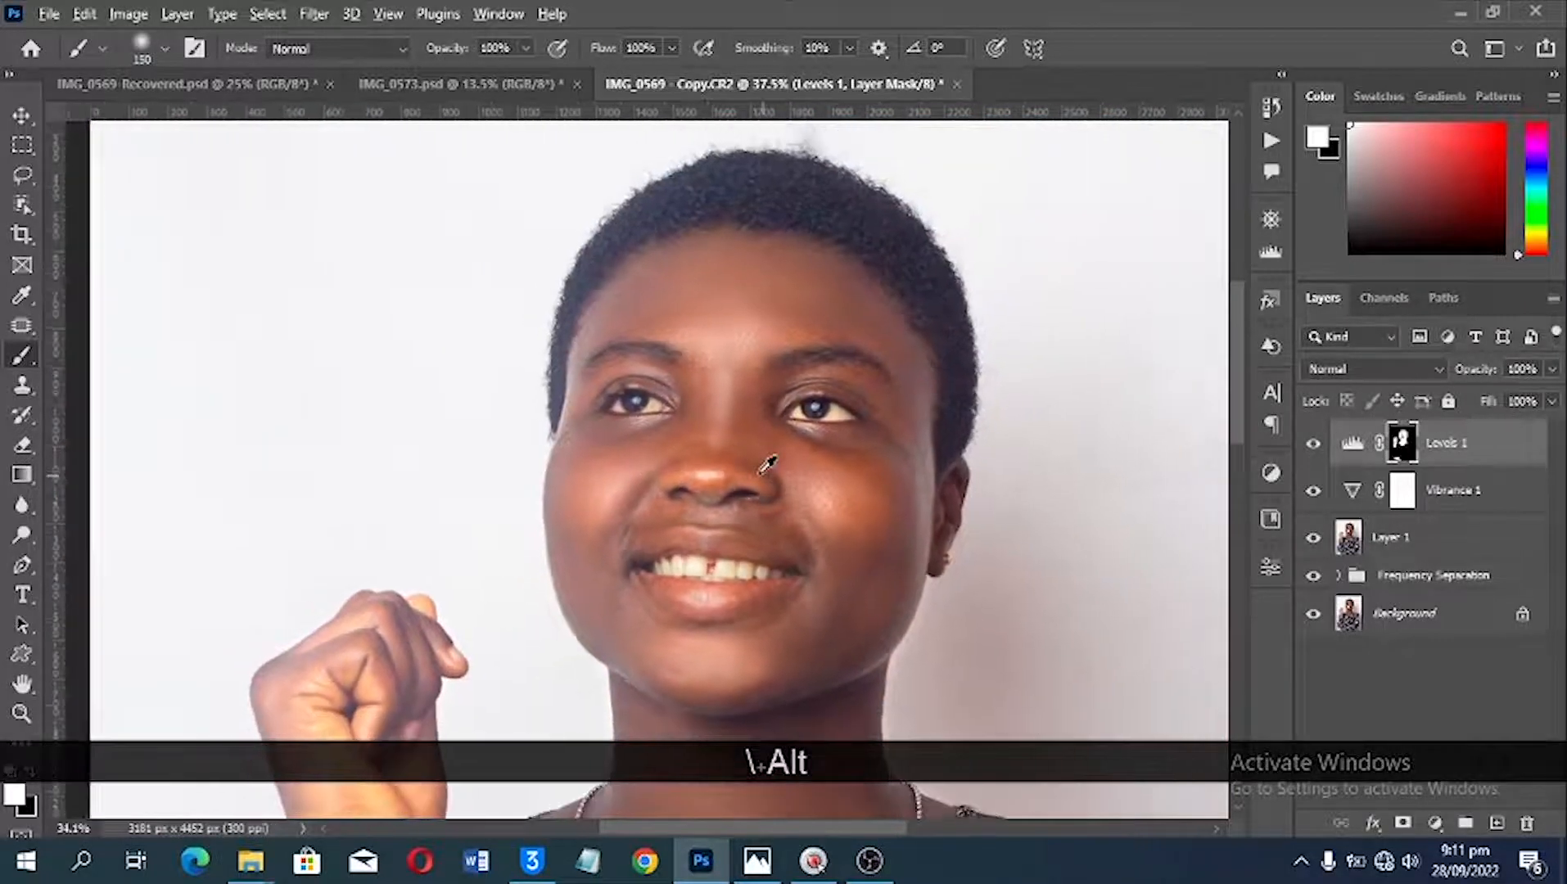
scroll(835, 455, down, 2)
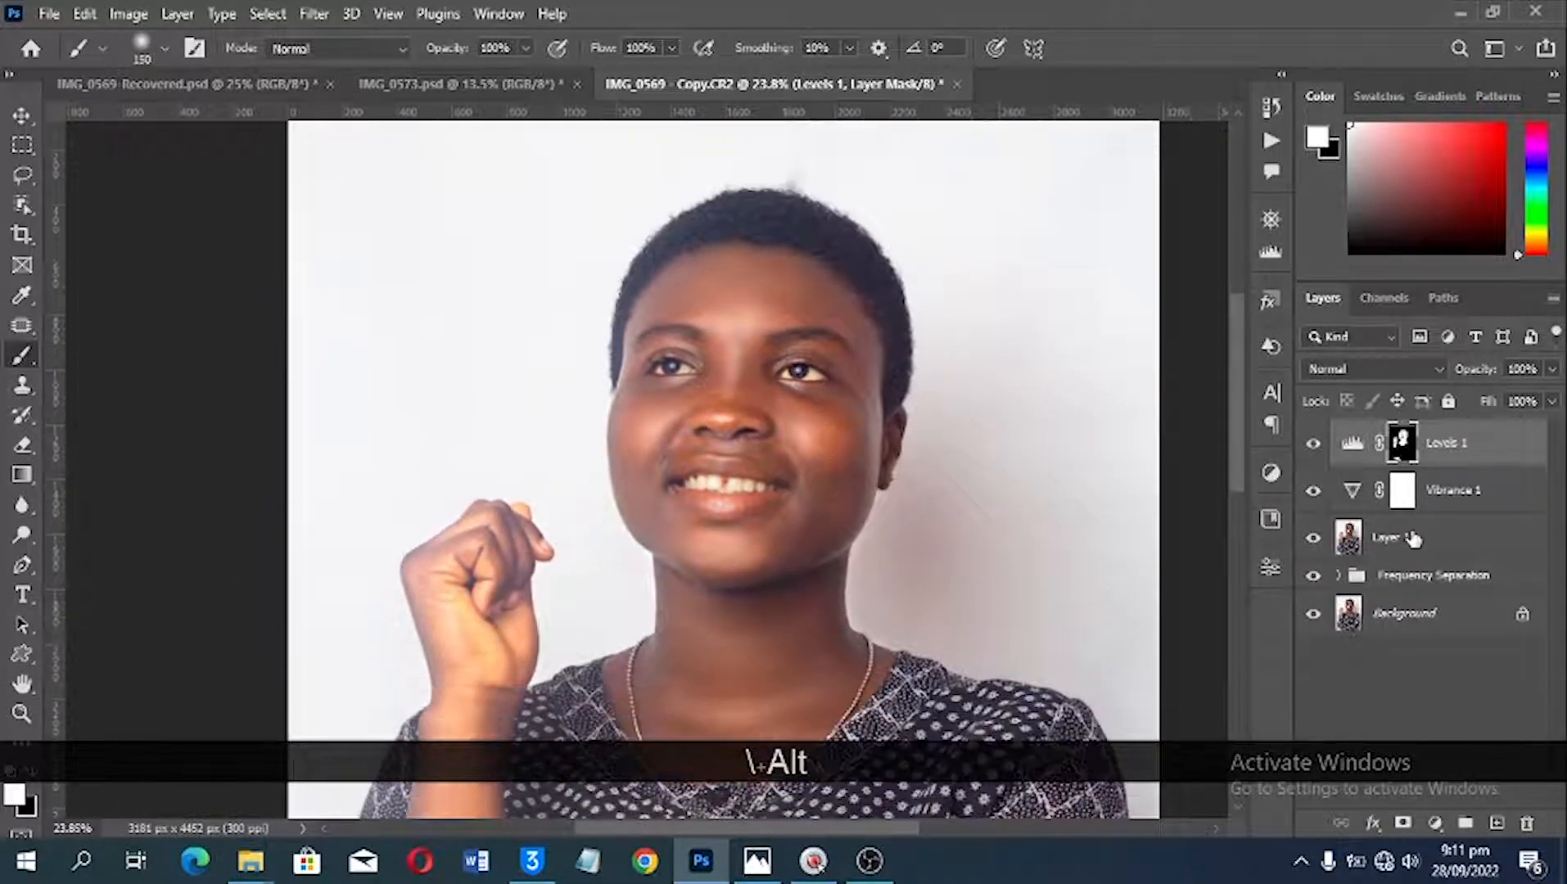
Step: Add a Hue/Saturation adjustment layer with Hue +3 and Saturation +8, and compare the portrait with and without it
click(1435, 824)
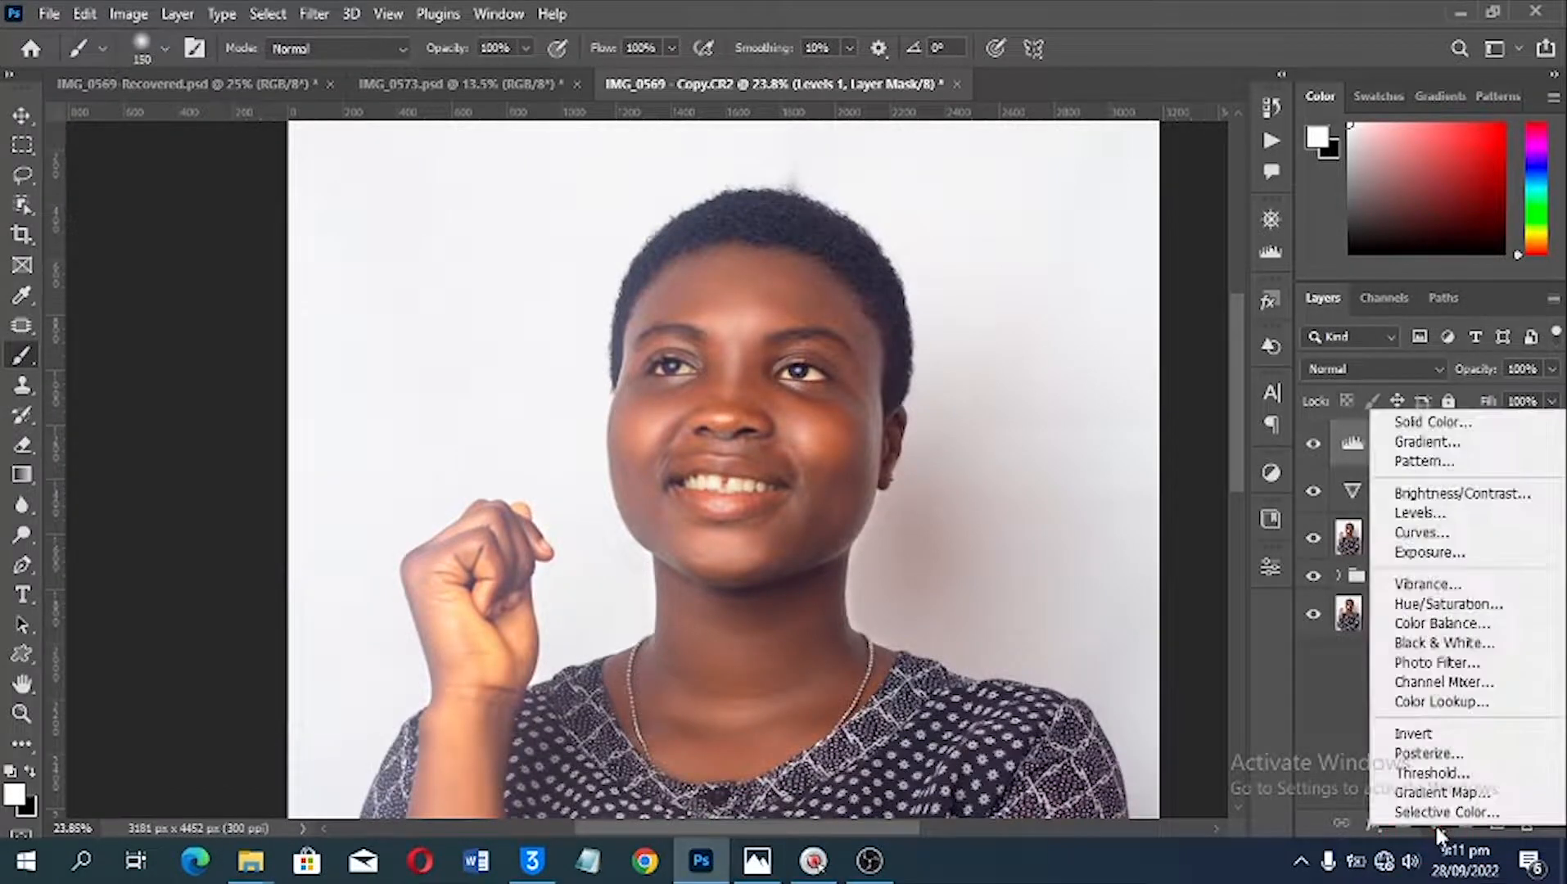
click(1445, 605)
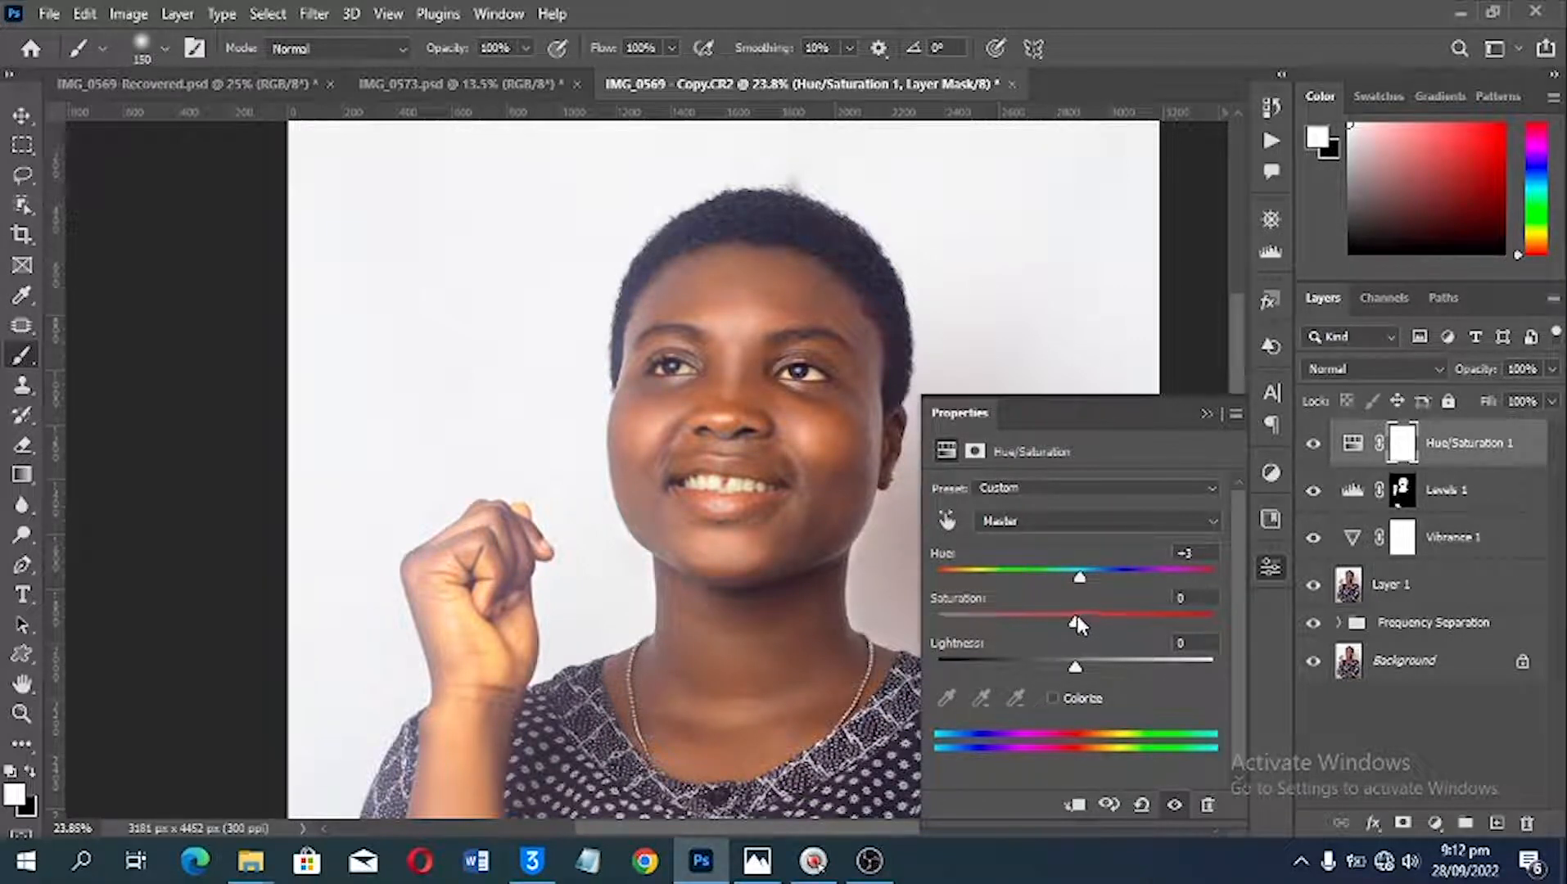
drag(1075, 626, 1089, 629)
click(1310, 446)
click(1310, 446)
key(alt)
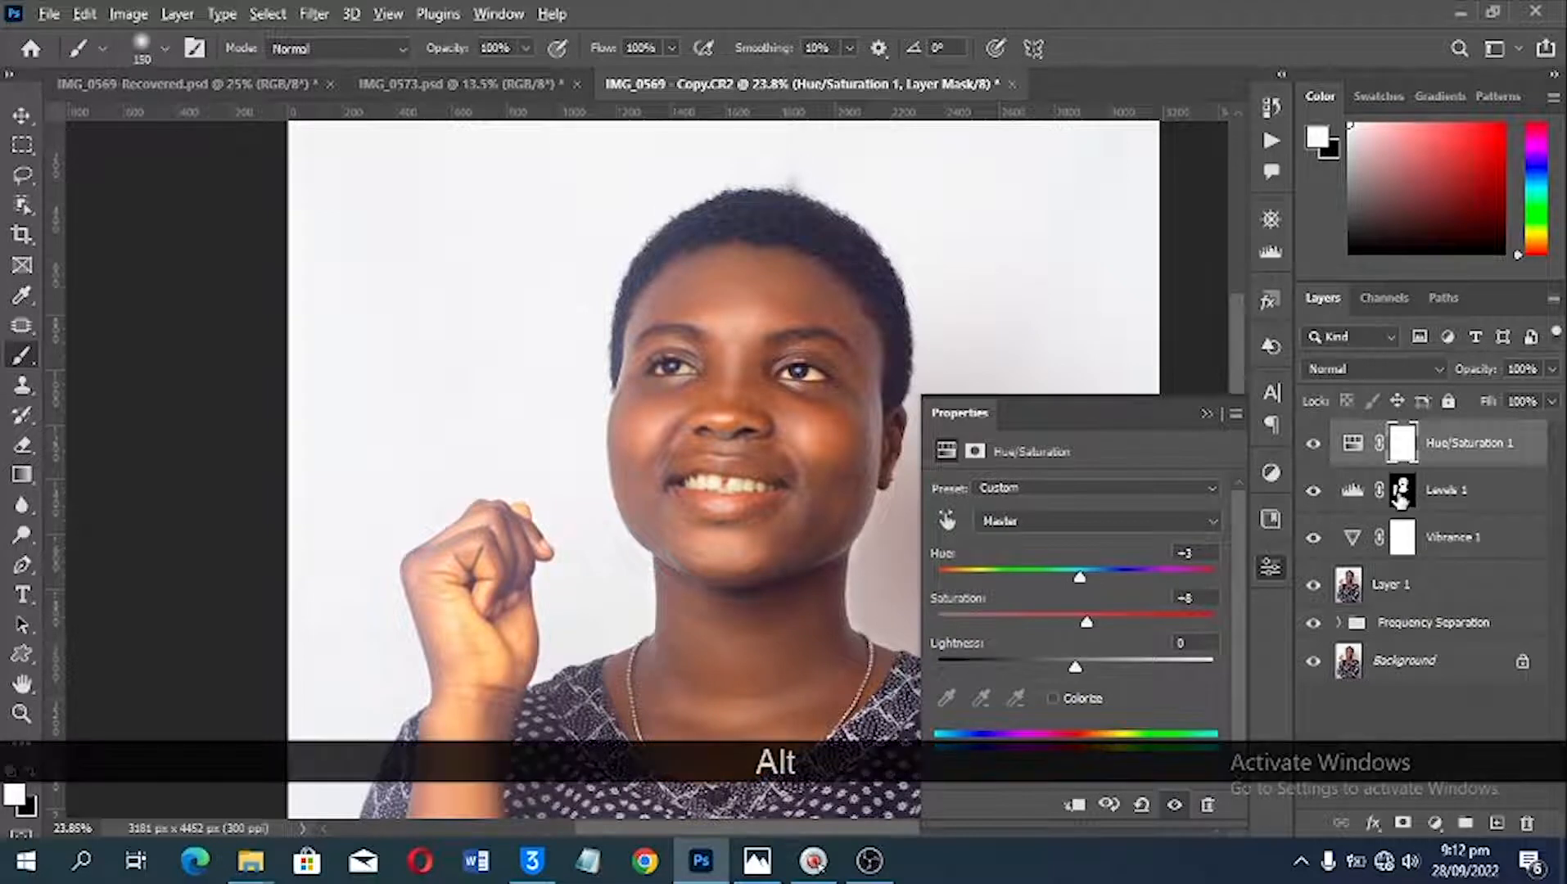
drag(1401, 499, 1398, 447)
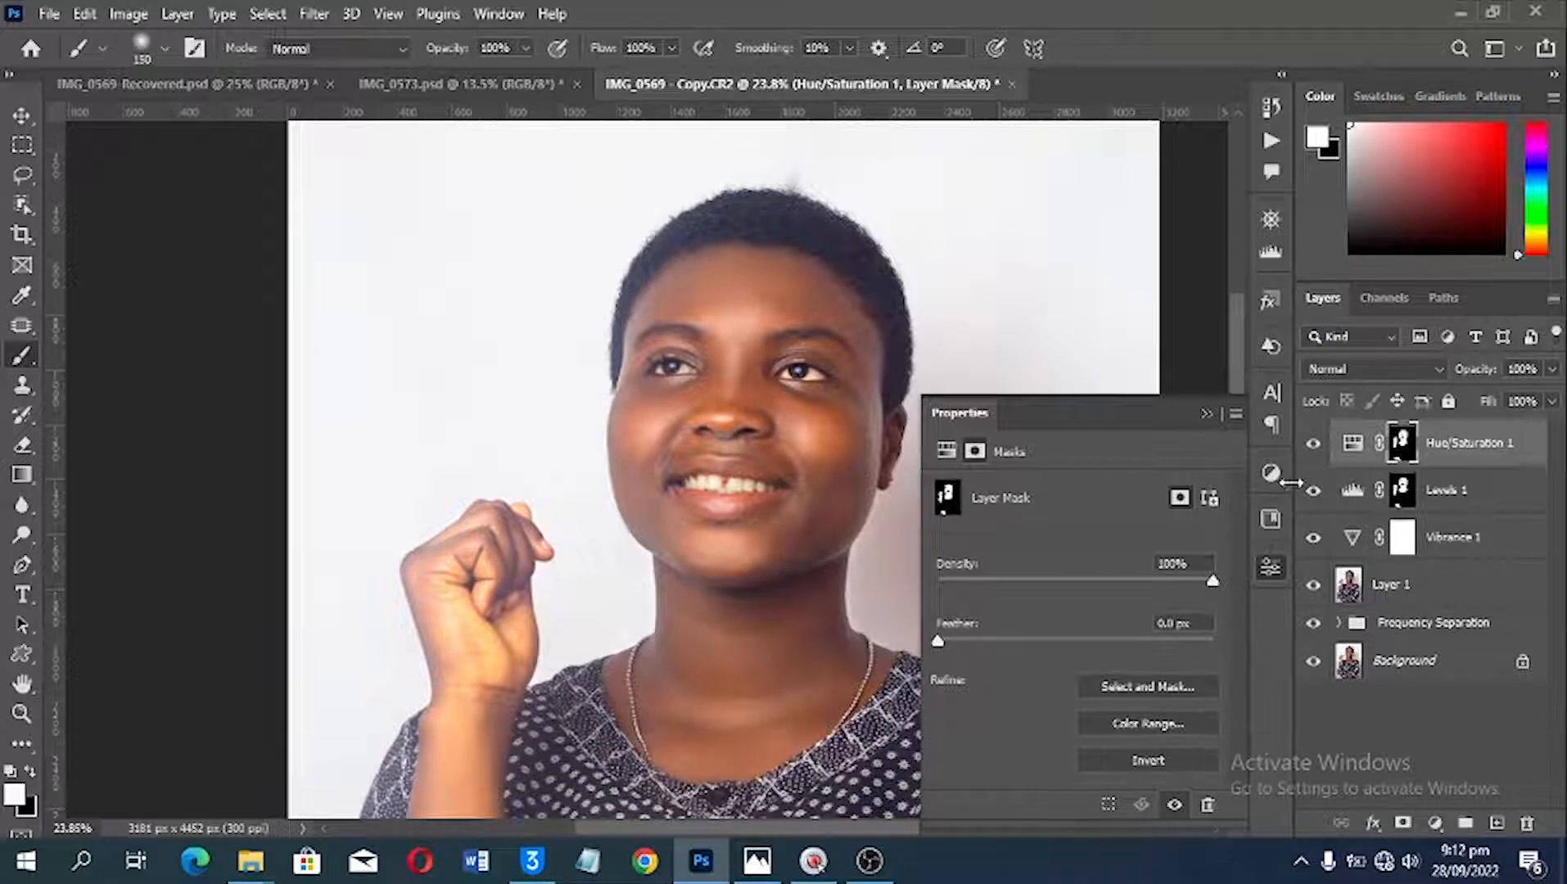
key(ctrl+z)
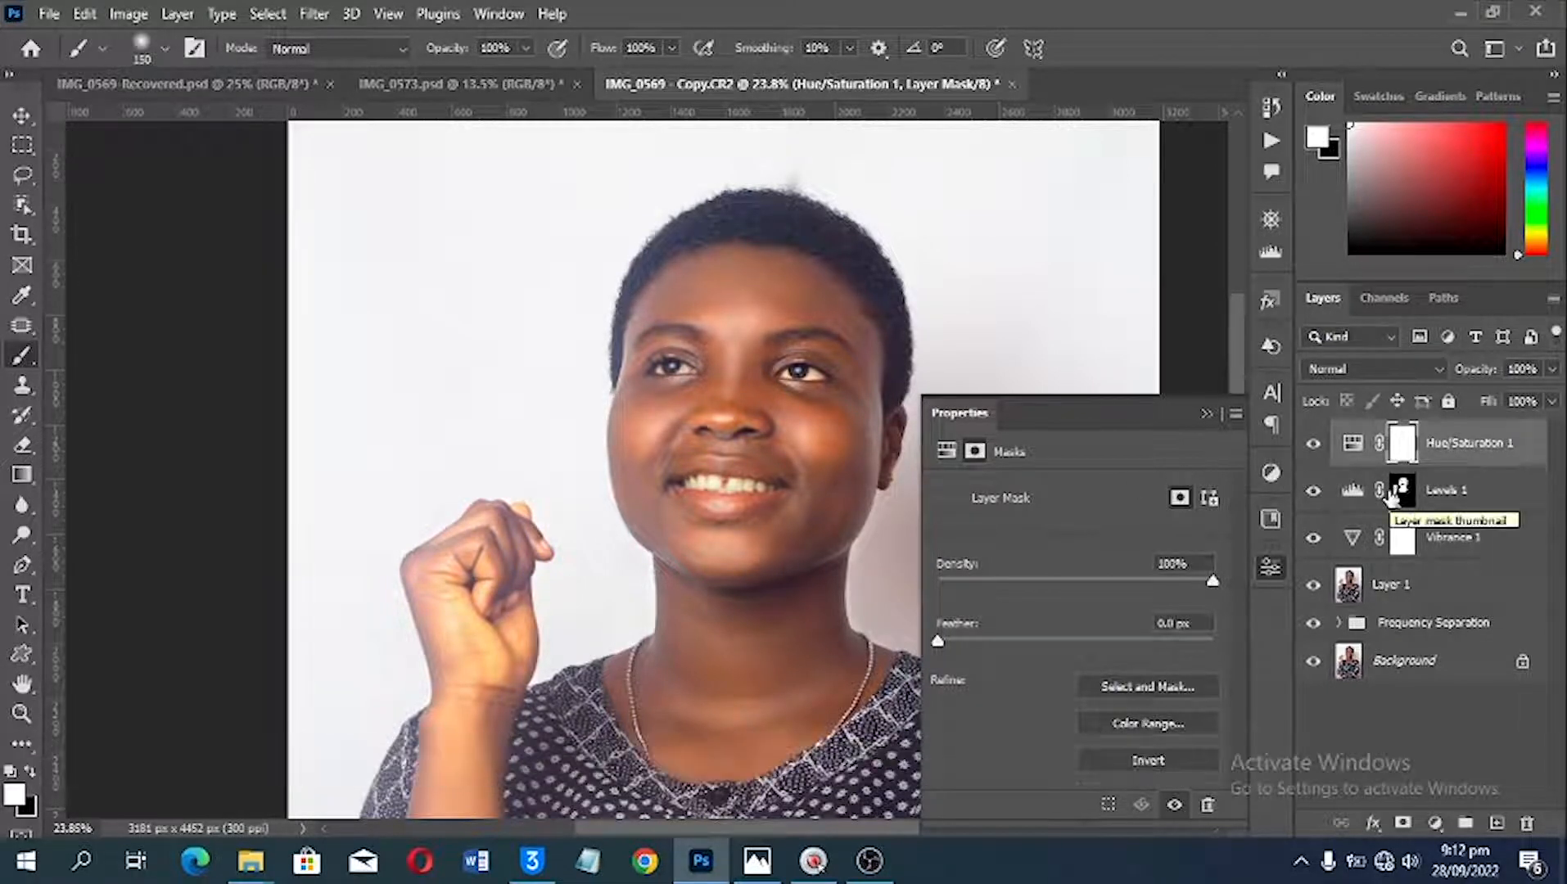
Step: Copy the Levels layer's mask onto the Hue/Saturation layer, and compare the portrait with and without that adjustment
key(alt)
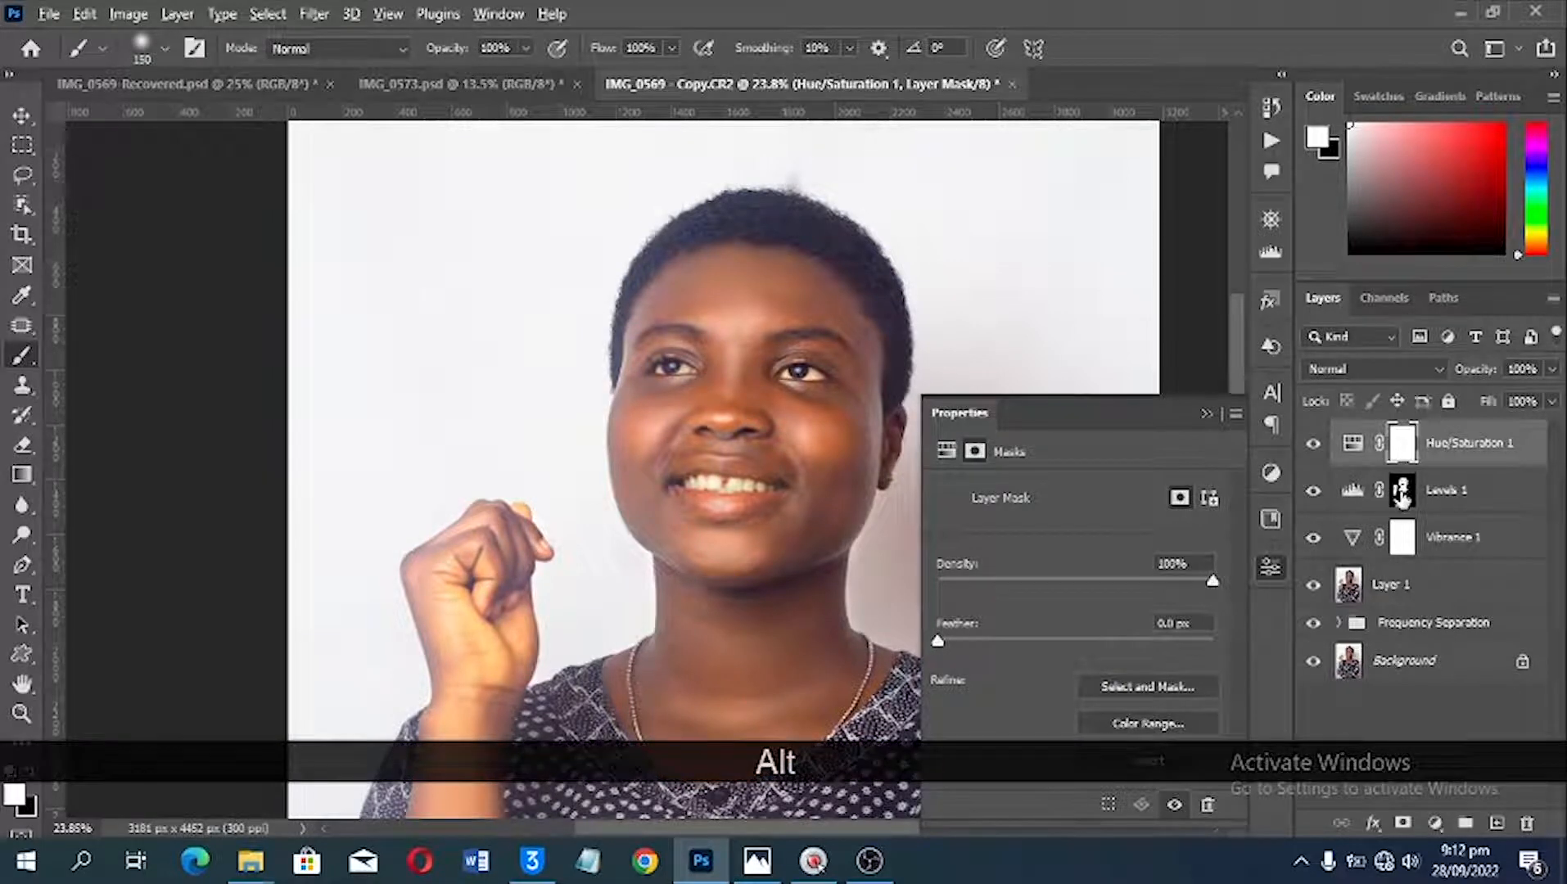
drag(1402, 495, 1400, 446)
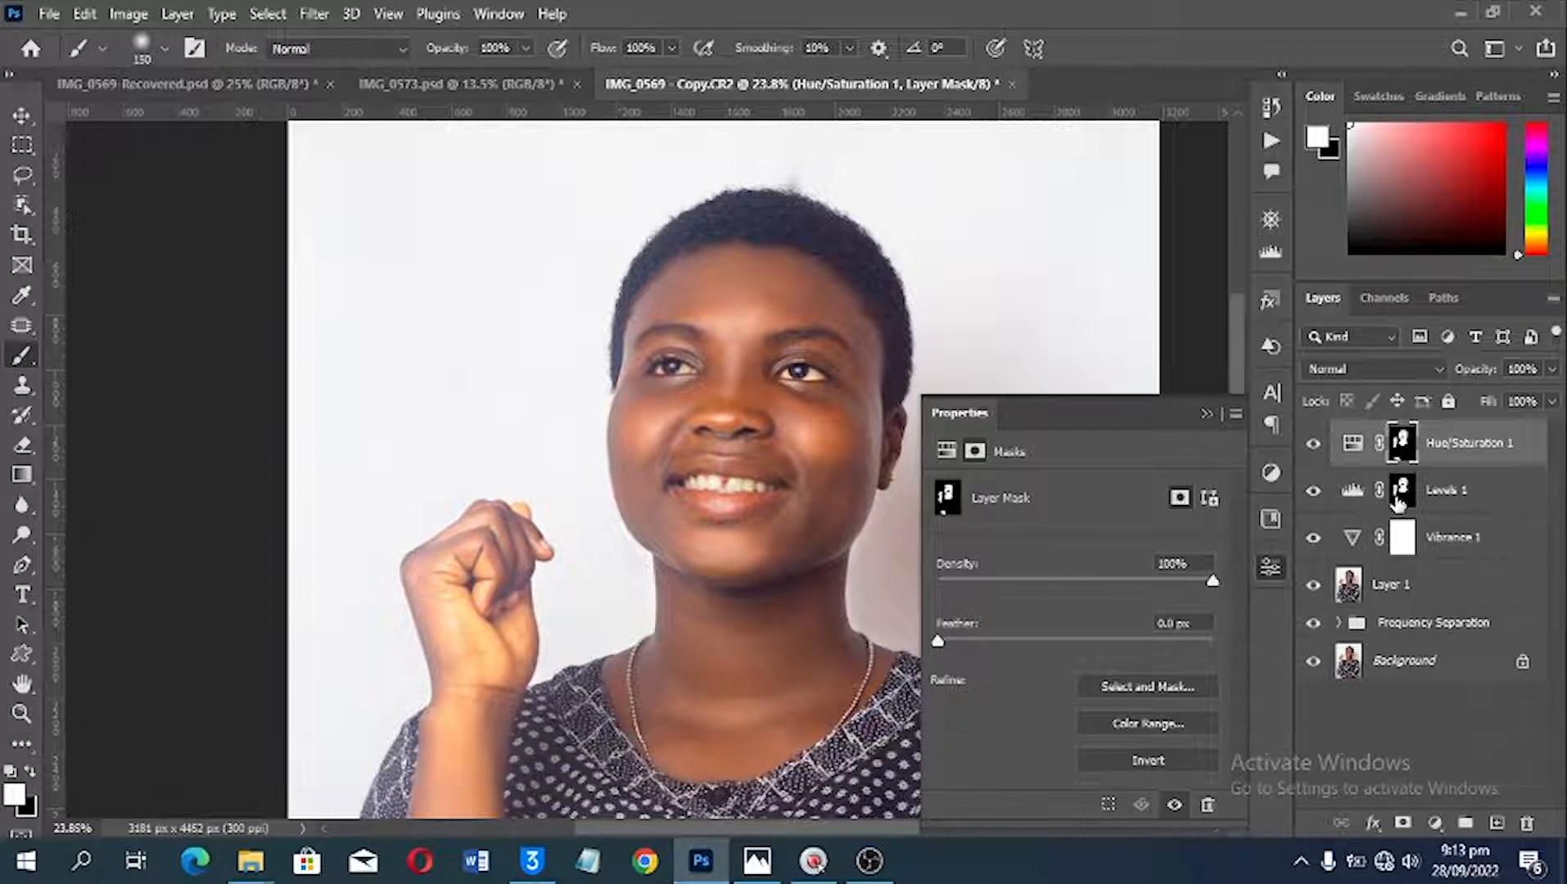
click(1316, 443)
click(1317, 444)
Step: Compare the whole portrait with the version in IMG_0569-Recovered.psd, and return to the working copy
key(ctrl+0)
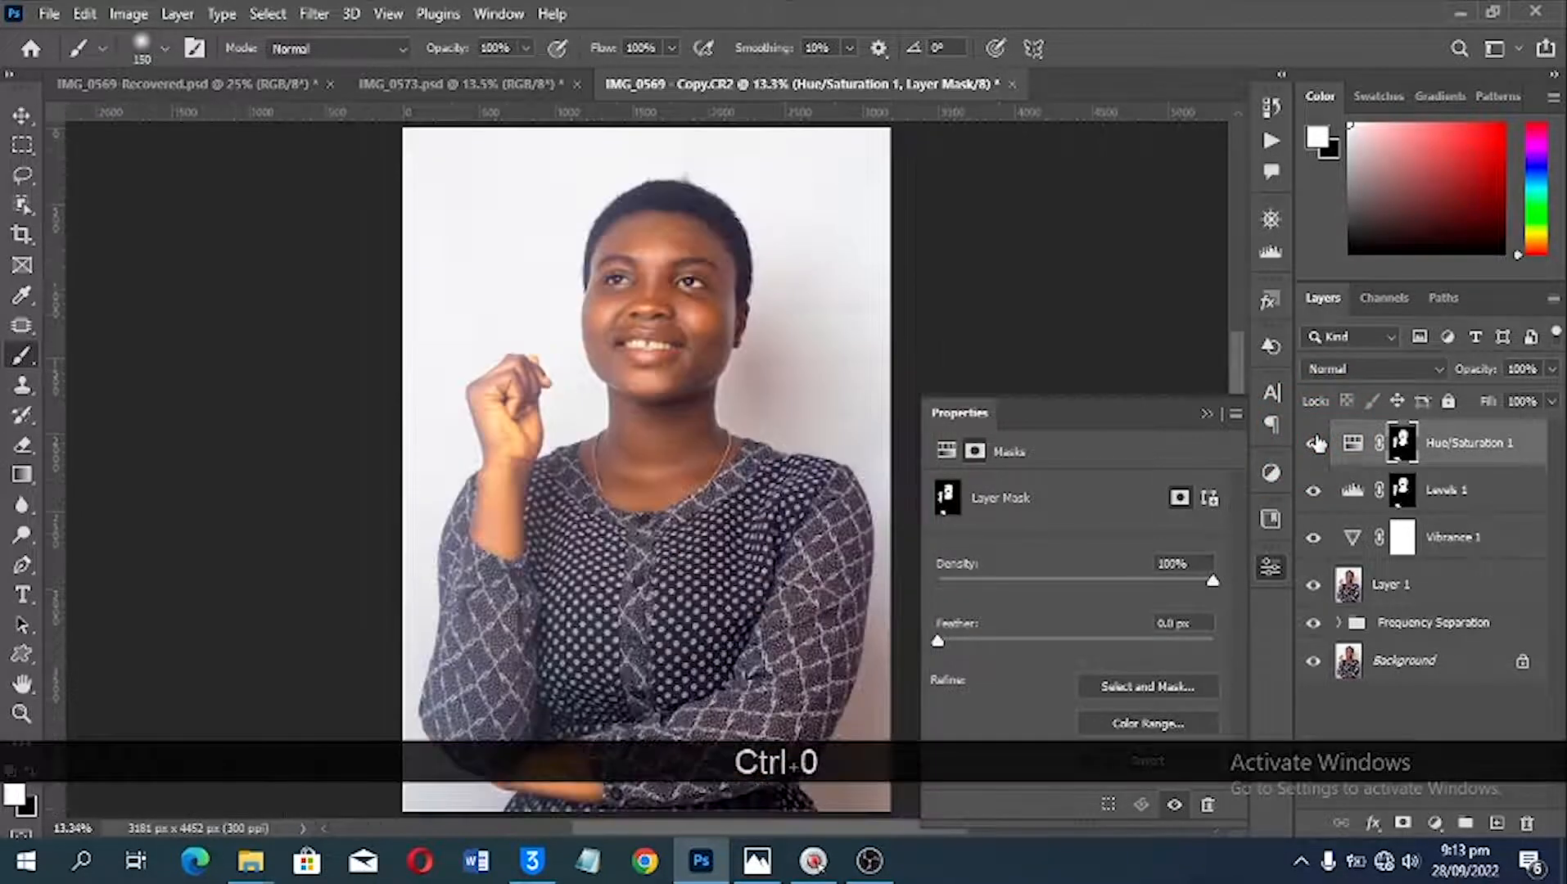
click(254, 83)
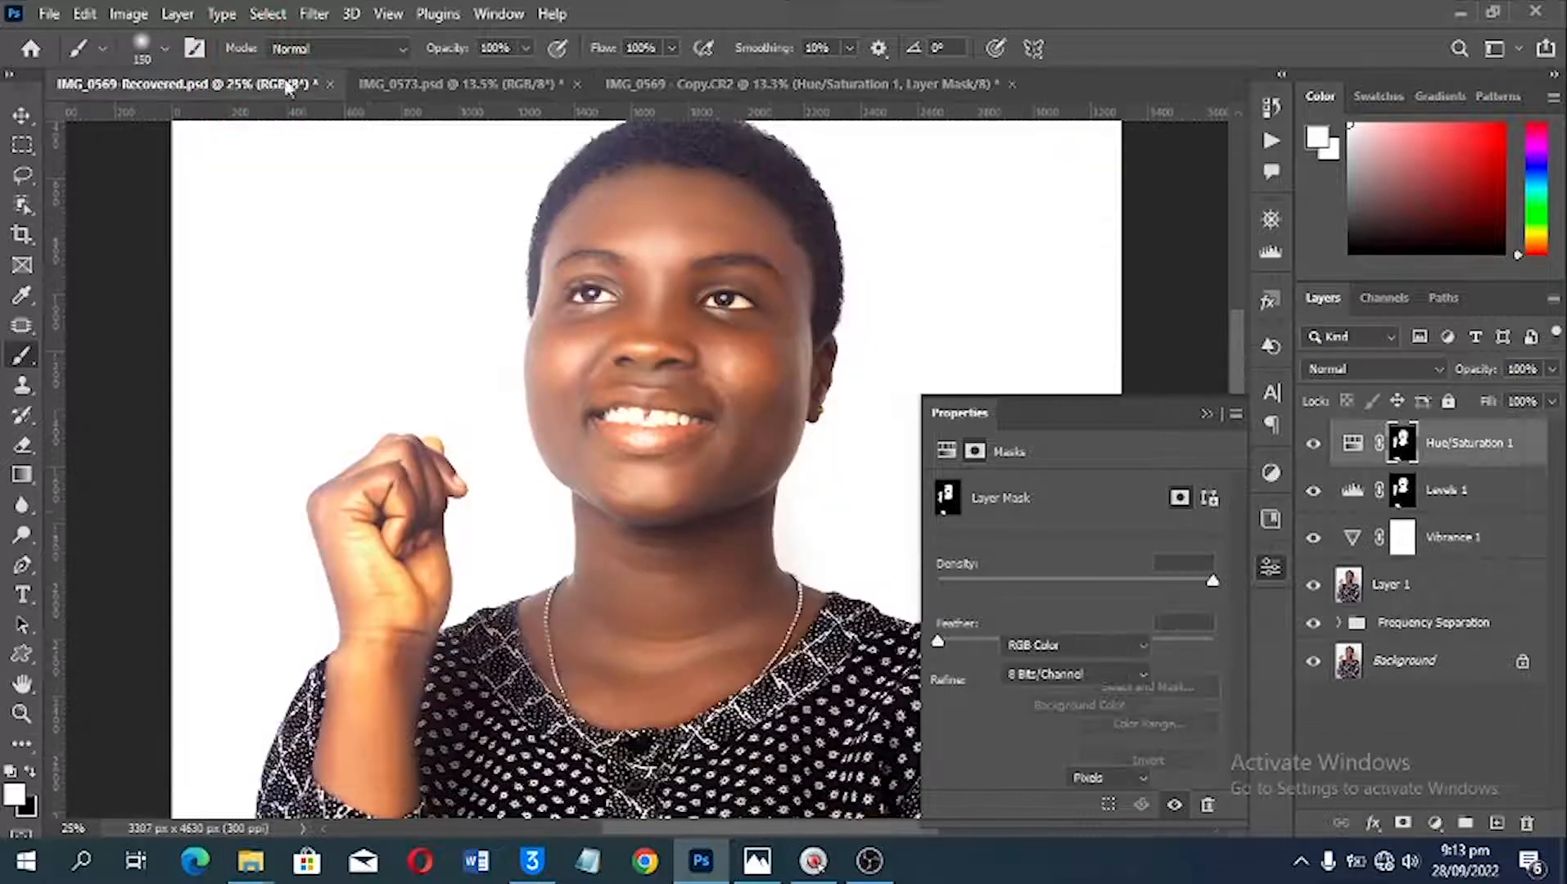
key(ctrl+0)
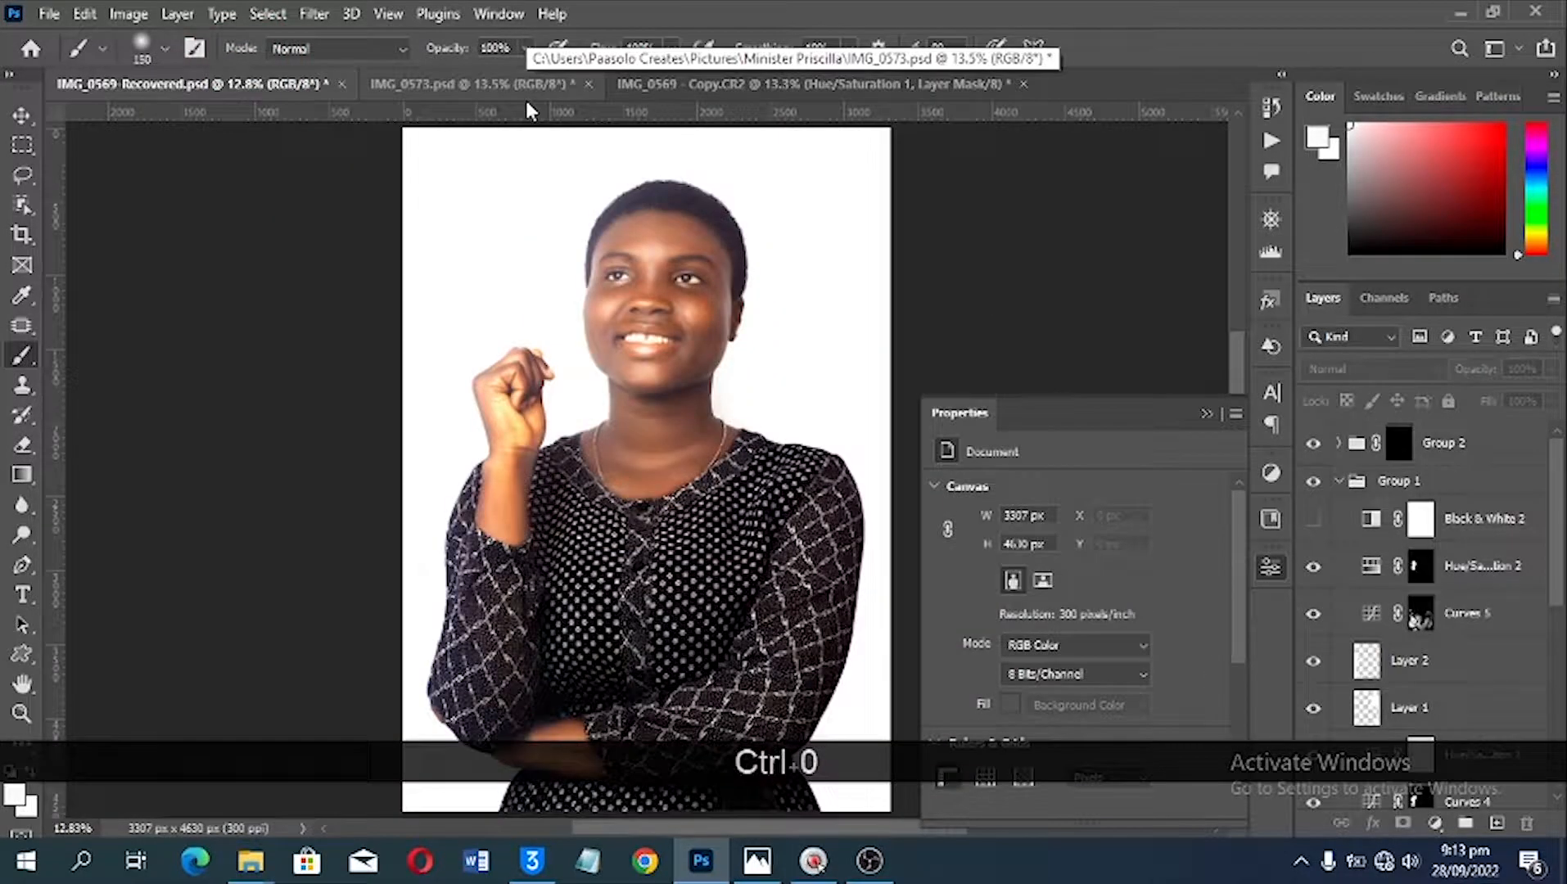
click(741, 82)
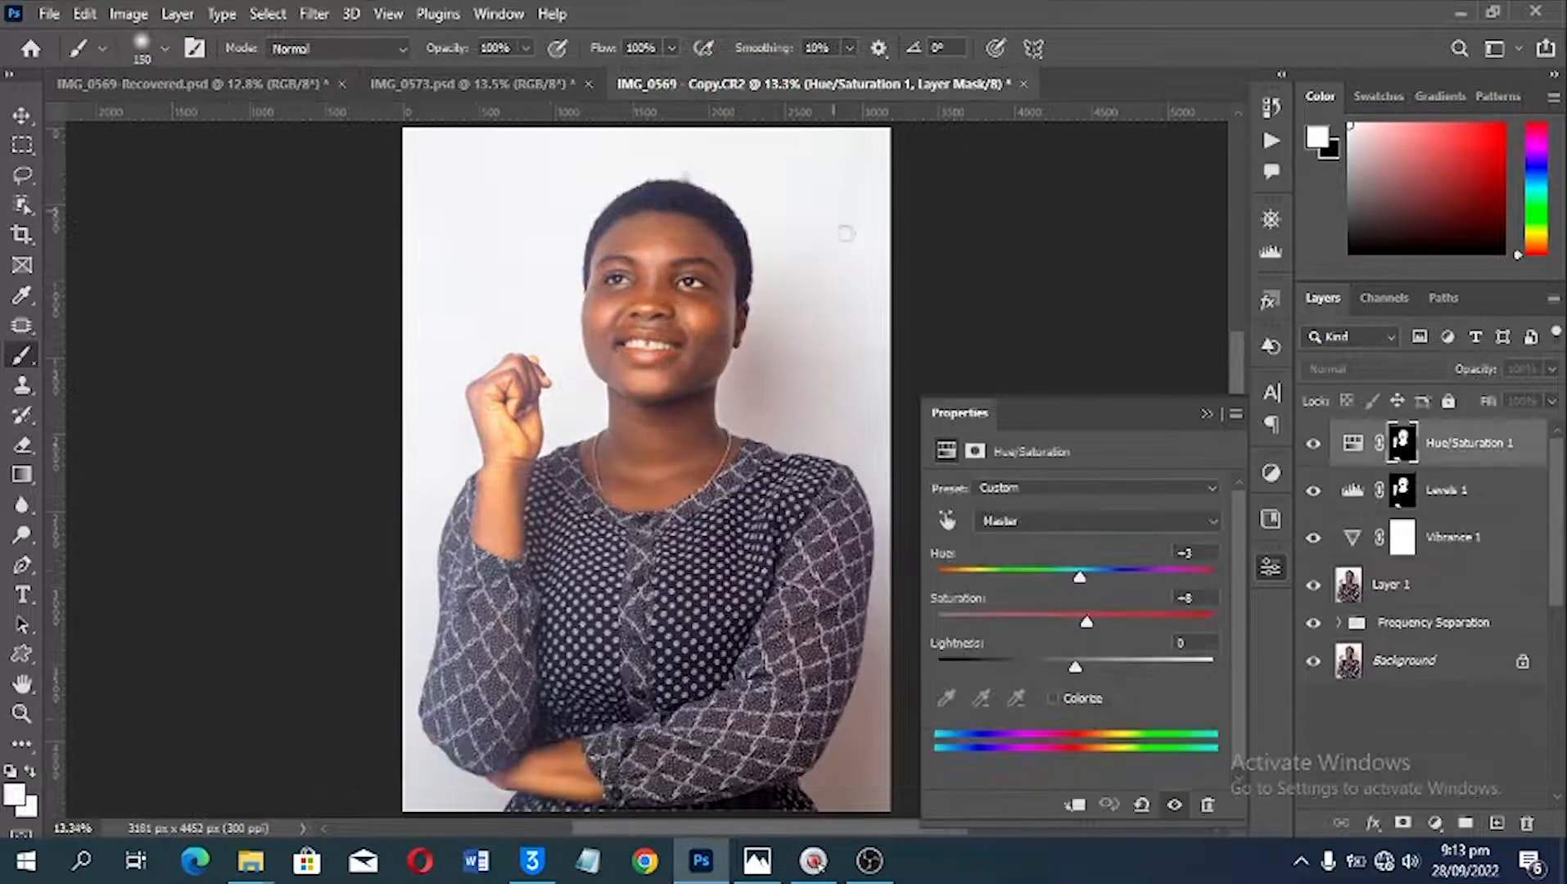
key(d)
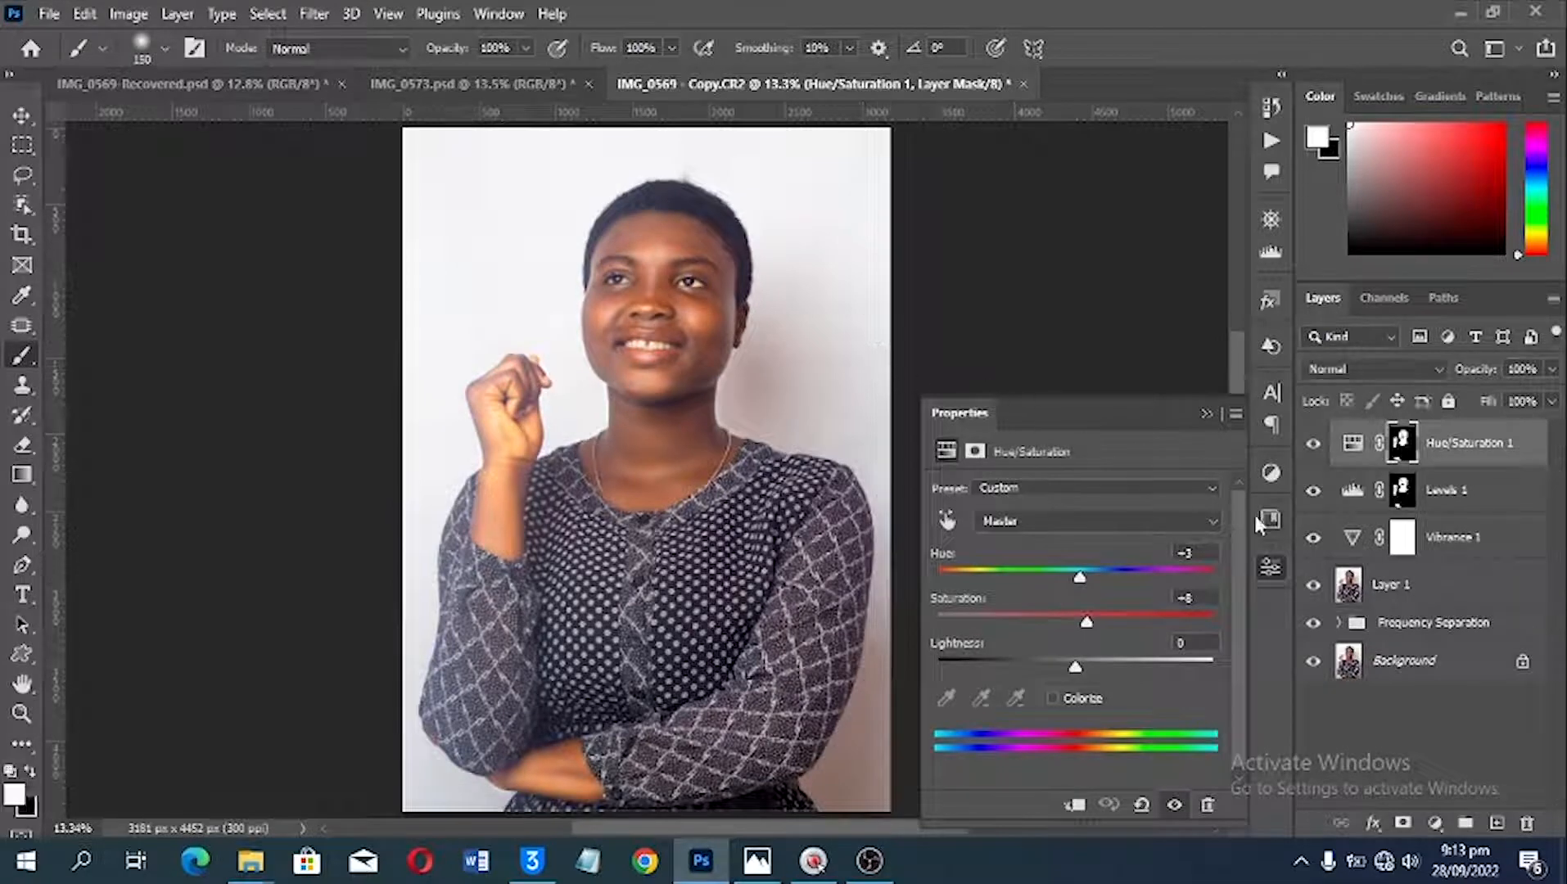
Step: Add a Curves adjustment layer with the white point moved to input 243 and a point placed on the upper part of the curve
click(1435, 823)
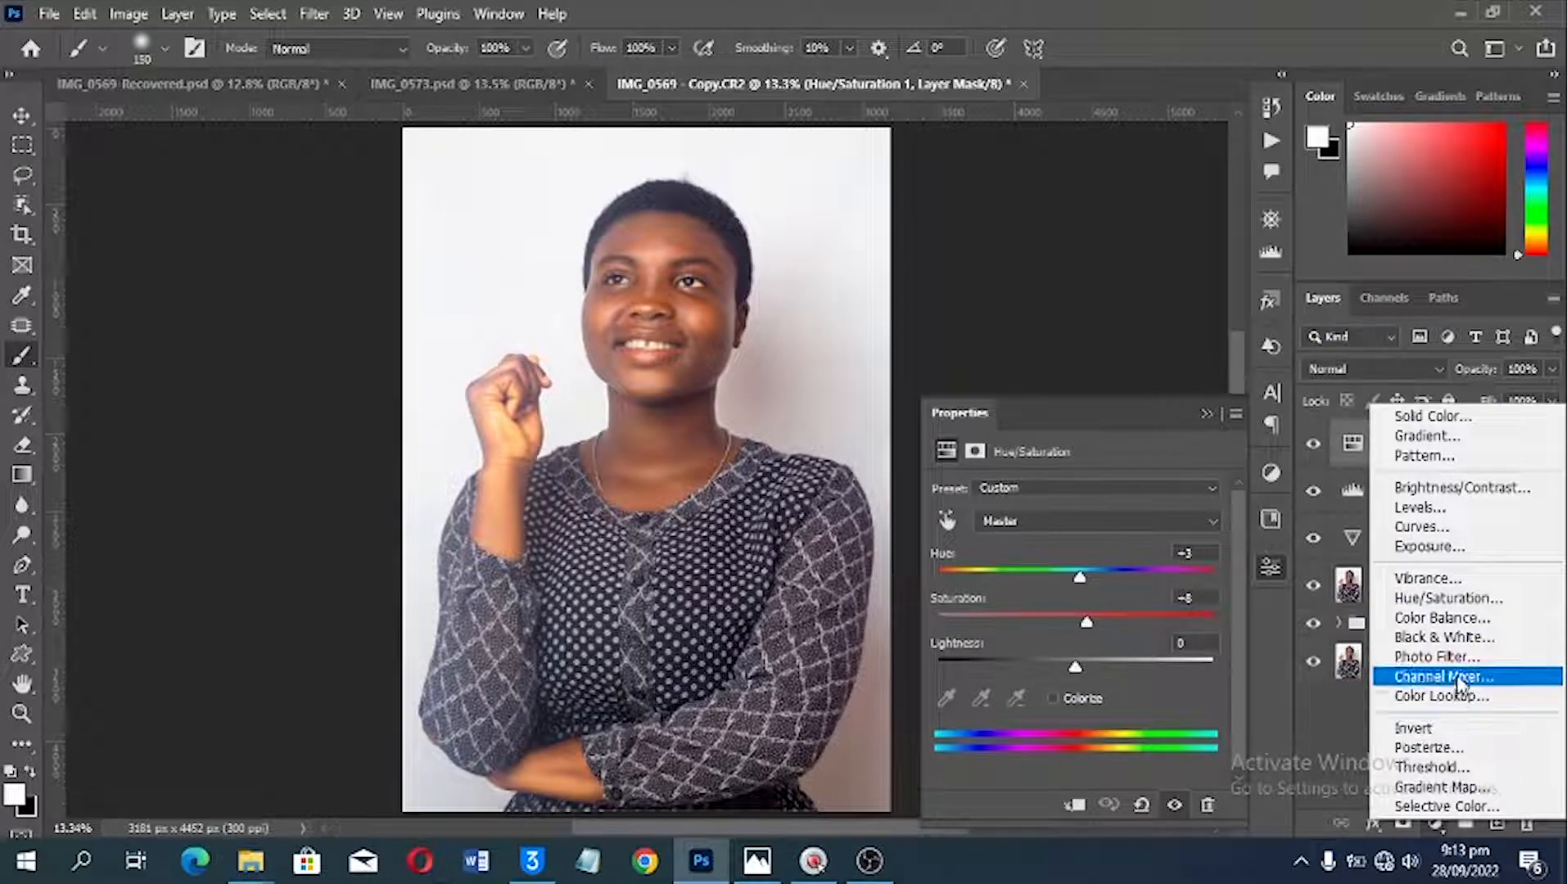
click(1424, 528)
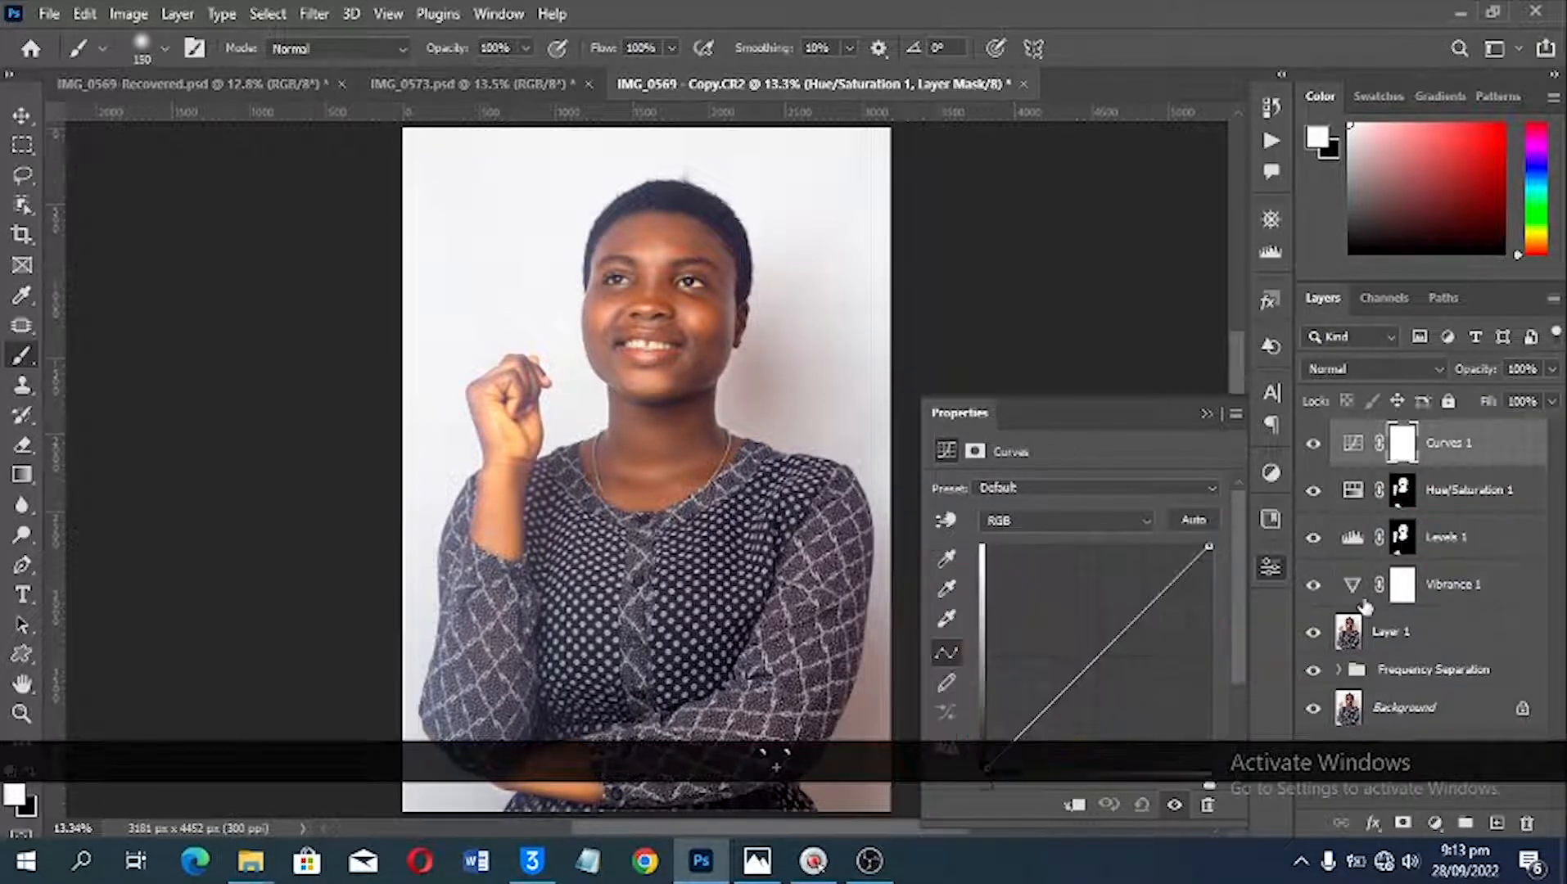
scroll(1181, 624, down, 2)
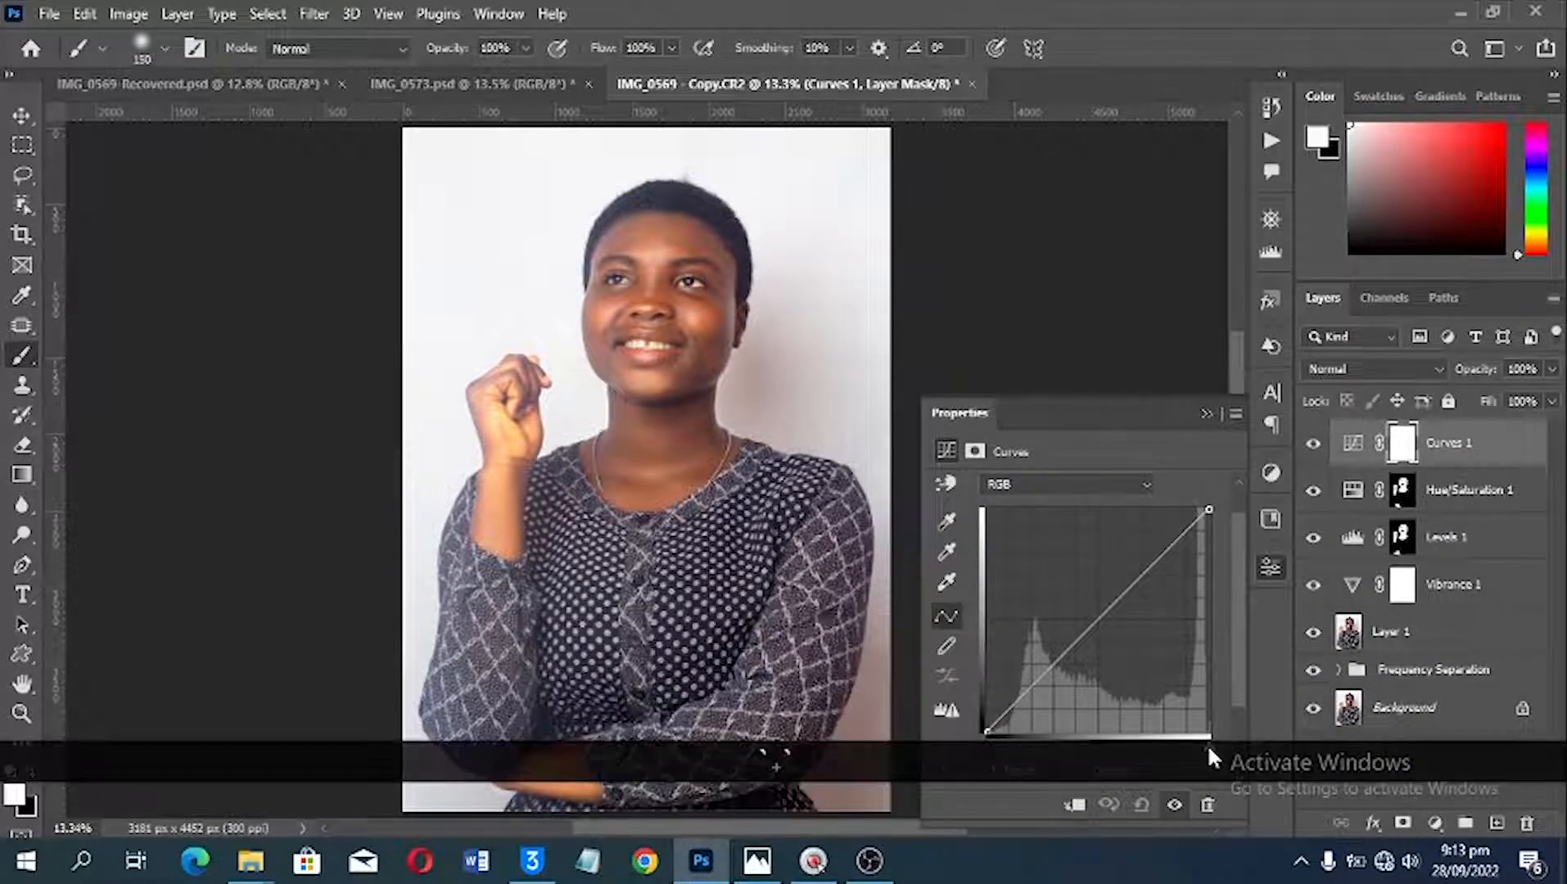
mouse_move(1208, 745)
mouse_down()
mouse_move(1180, 745)
mouse_move(1199, 743)
mouse_up()
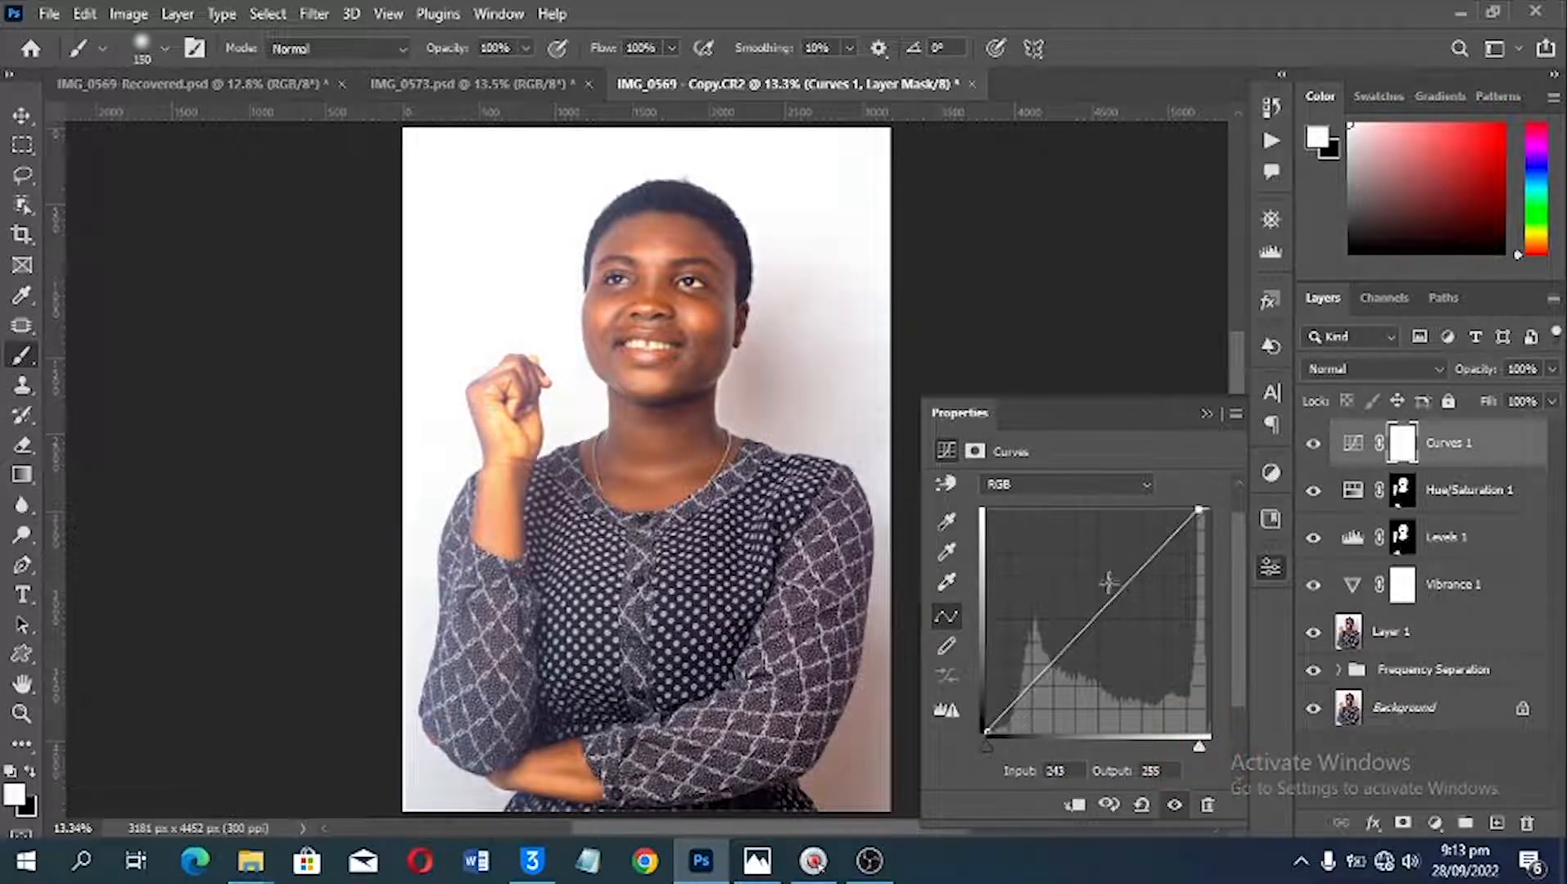
click(1138, 563)
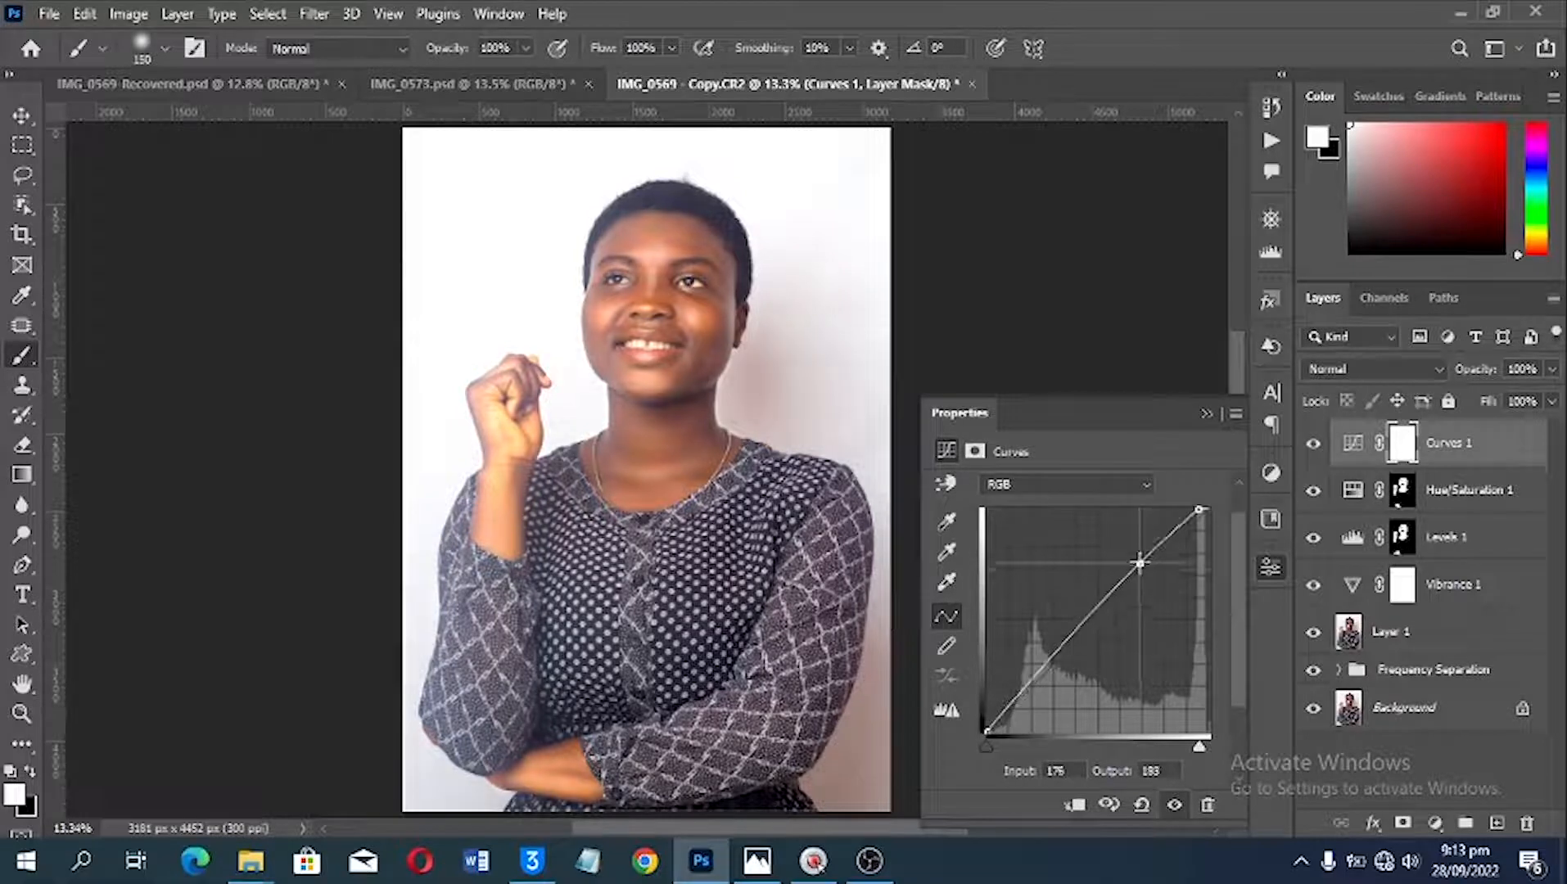
click(1138, 563)
Step: Copy the Hue/Saturation mask onto the Curves layer, lower that layer's opacity to 66%, and compare the portrait with and without it
drag(1404, 493, 1402, 446)
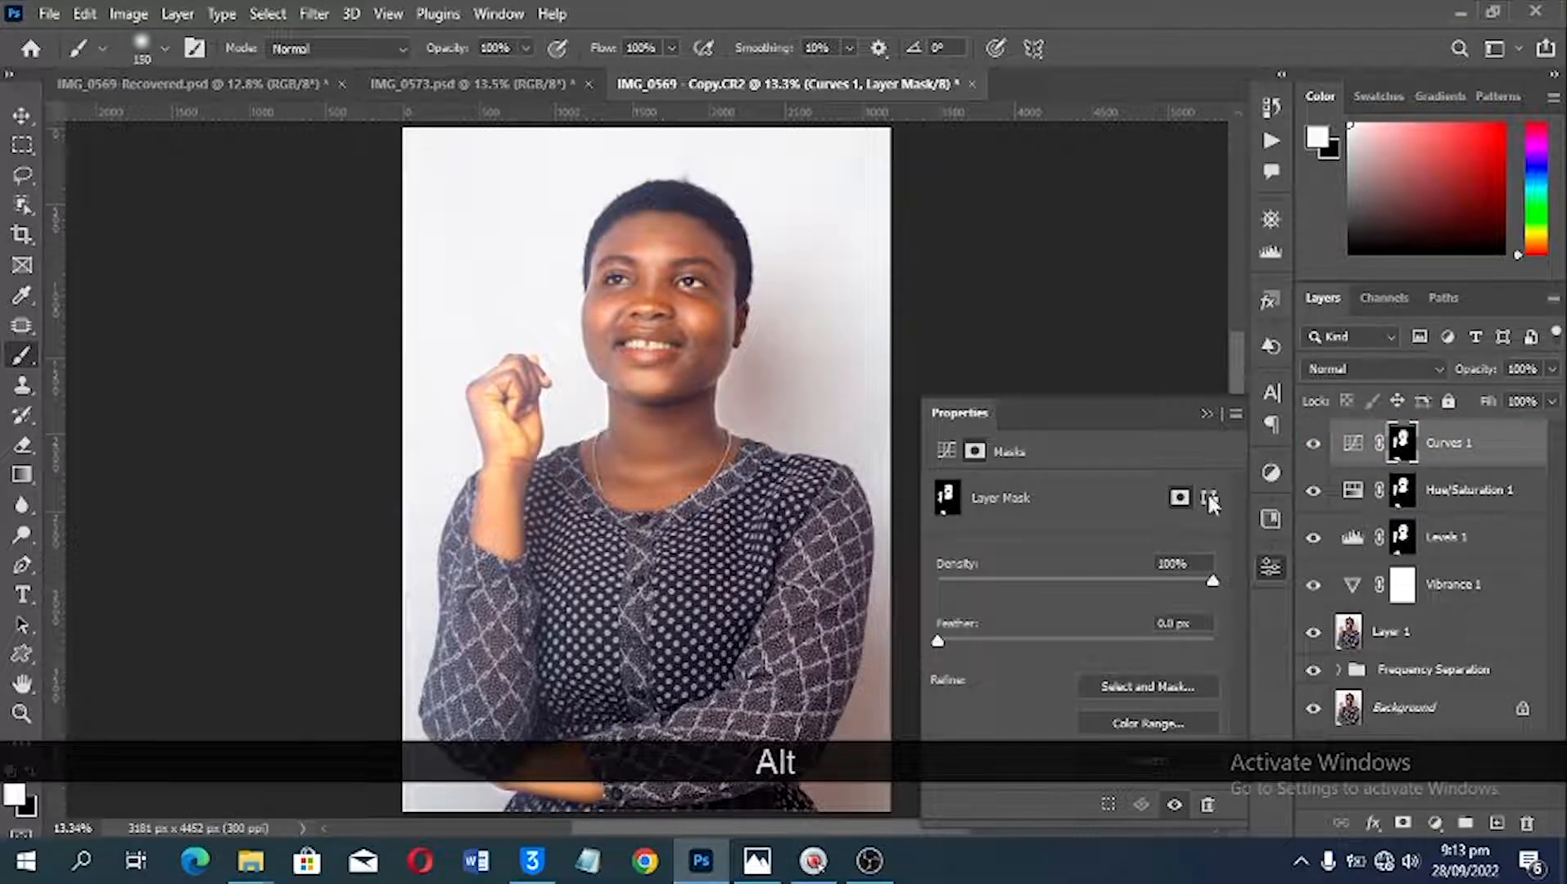
scroll(911, 369, up, 2)
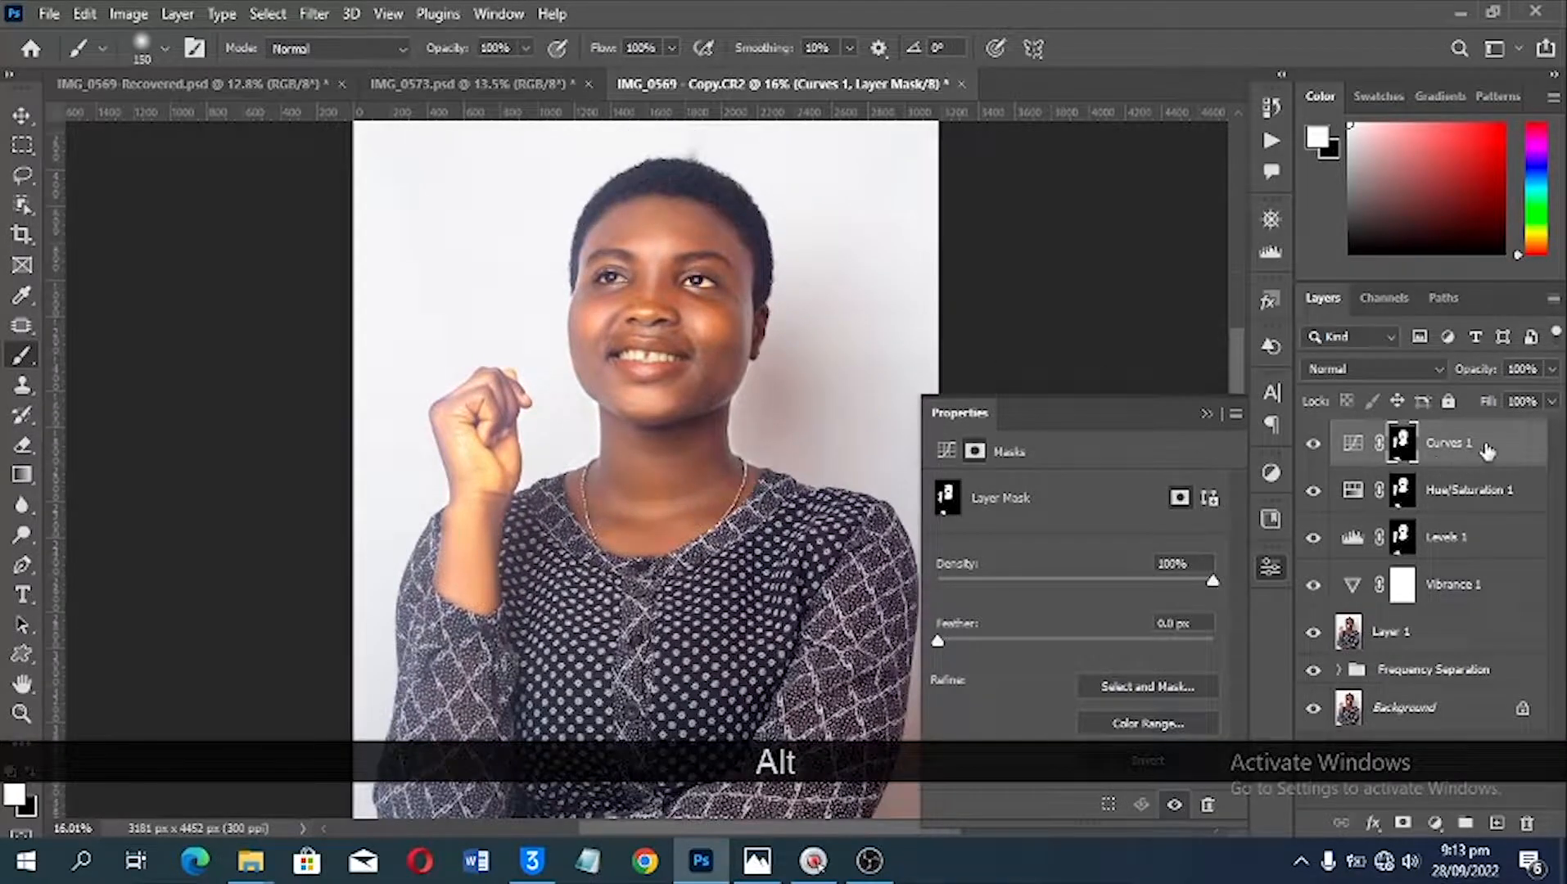
click(1490, 451)
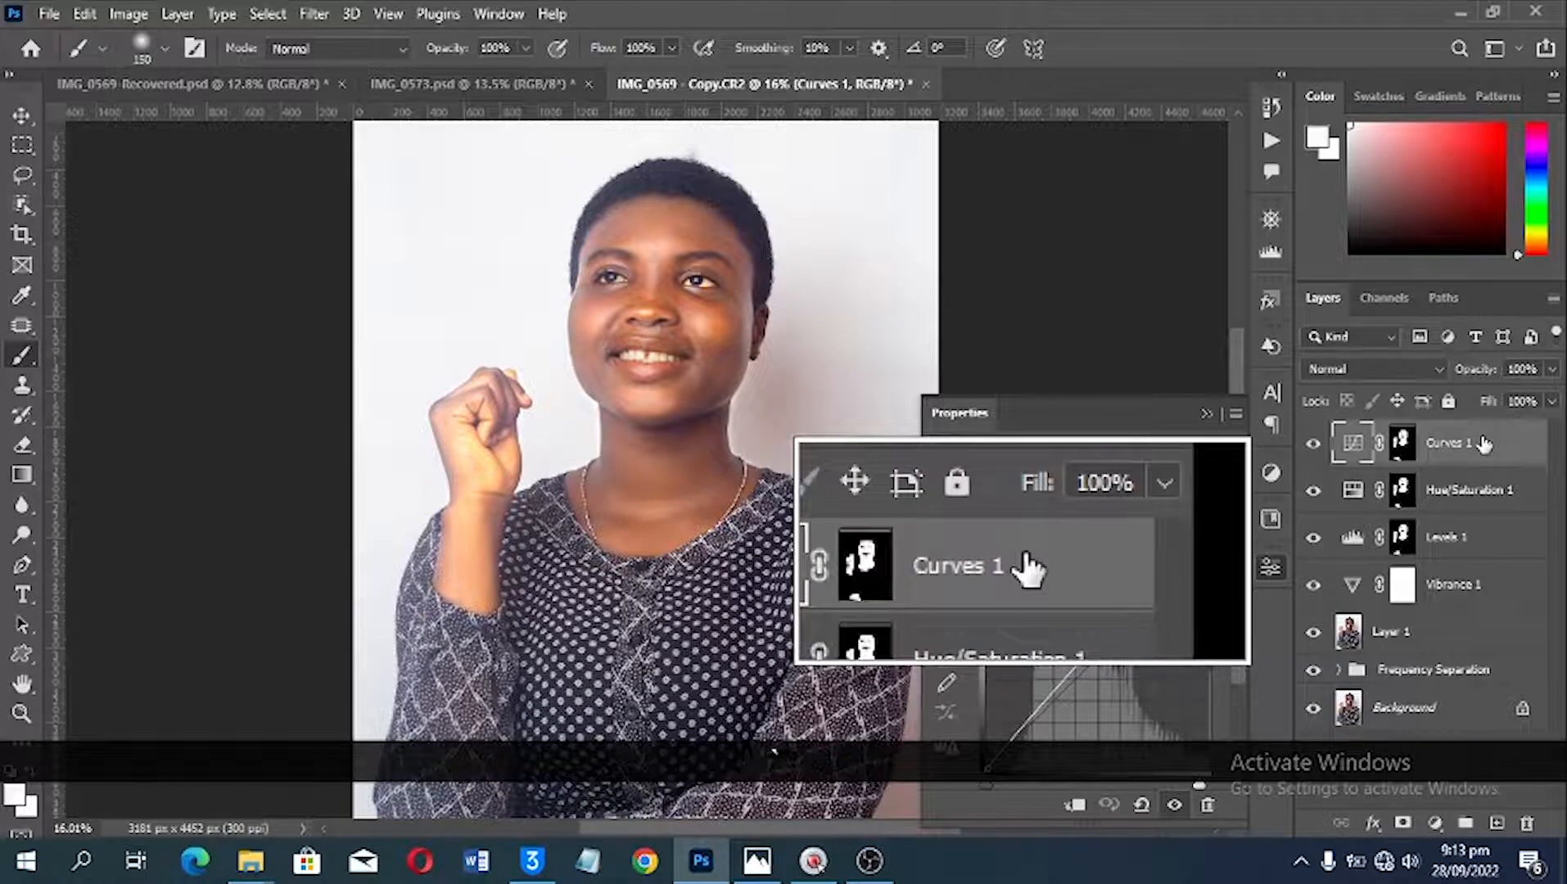
drag(1474, 377, 1434, 378)
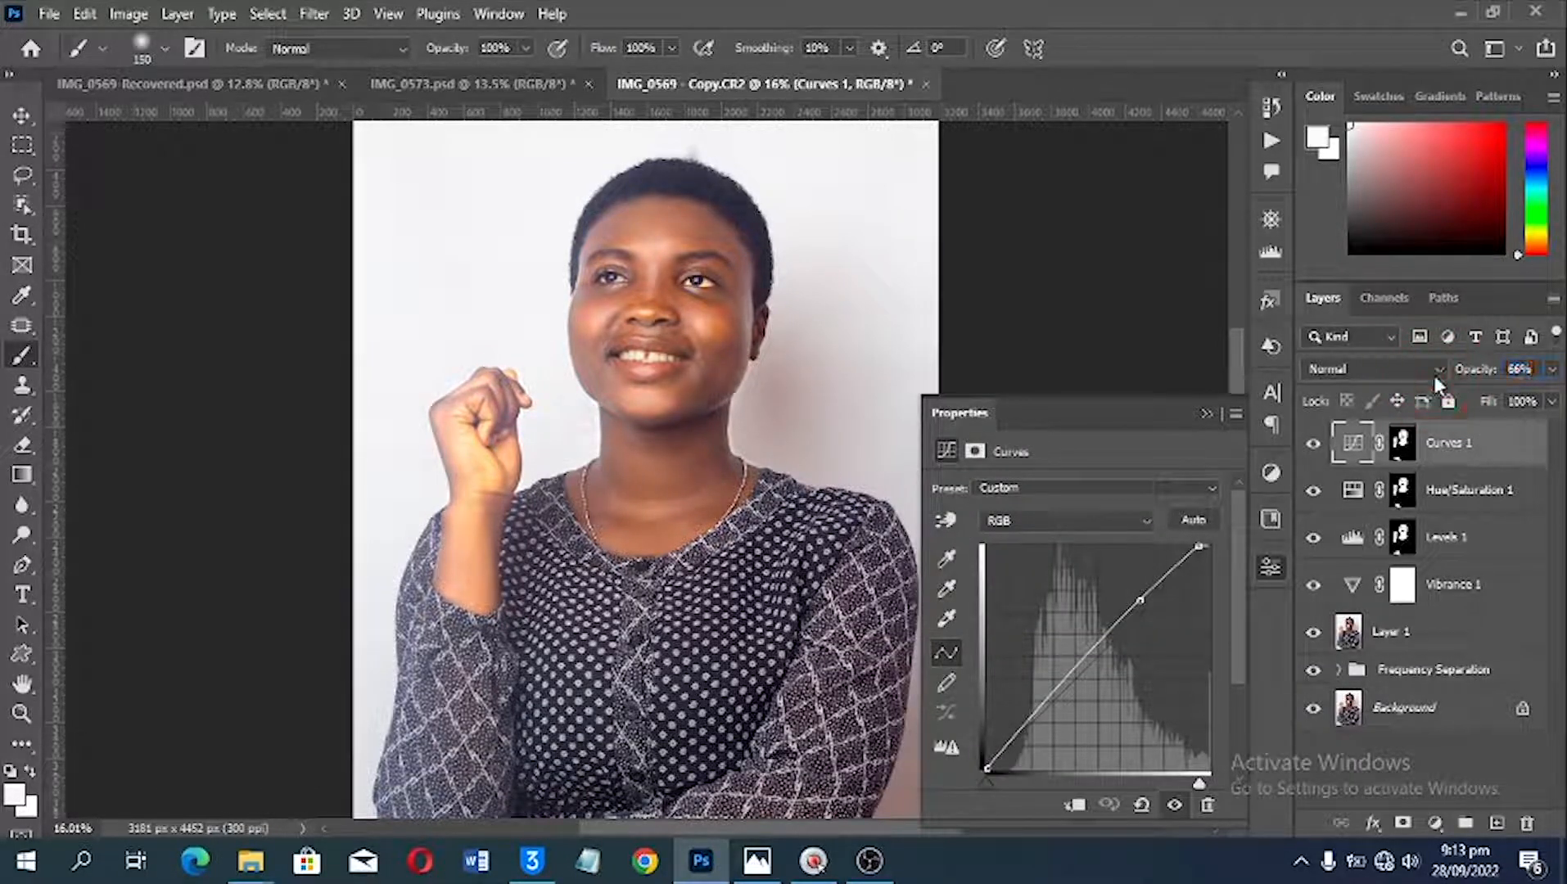
click(1314, 444)
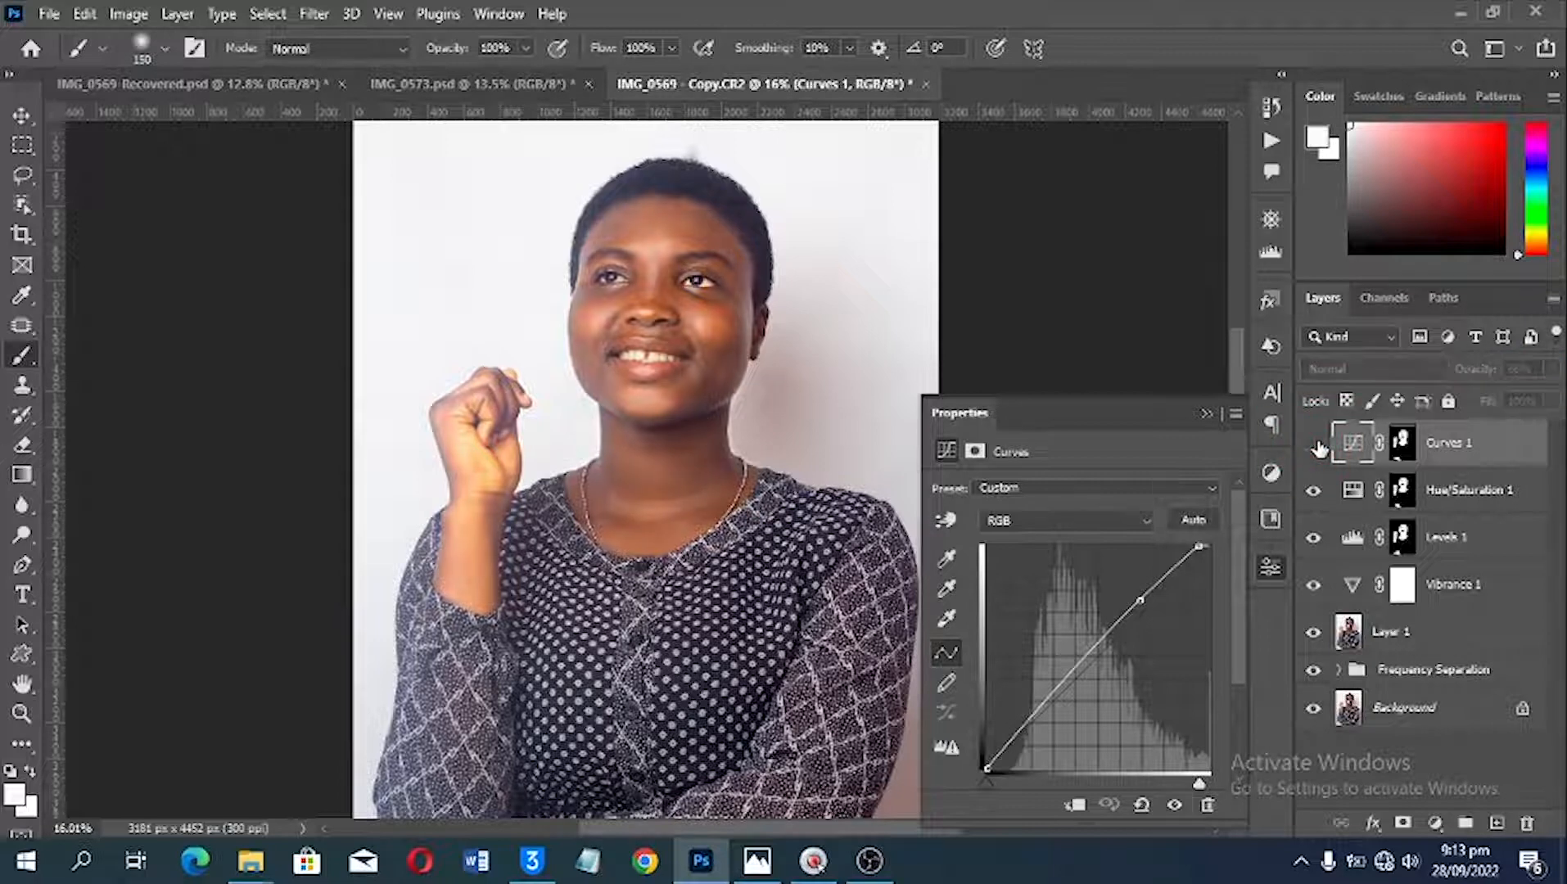
click(1314, 444)
Step: Compare the face up close with the version in IMG_0569-Recovered.psd, and examine the skin tones in the working copy
click(222, 82)
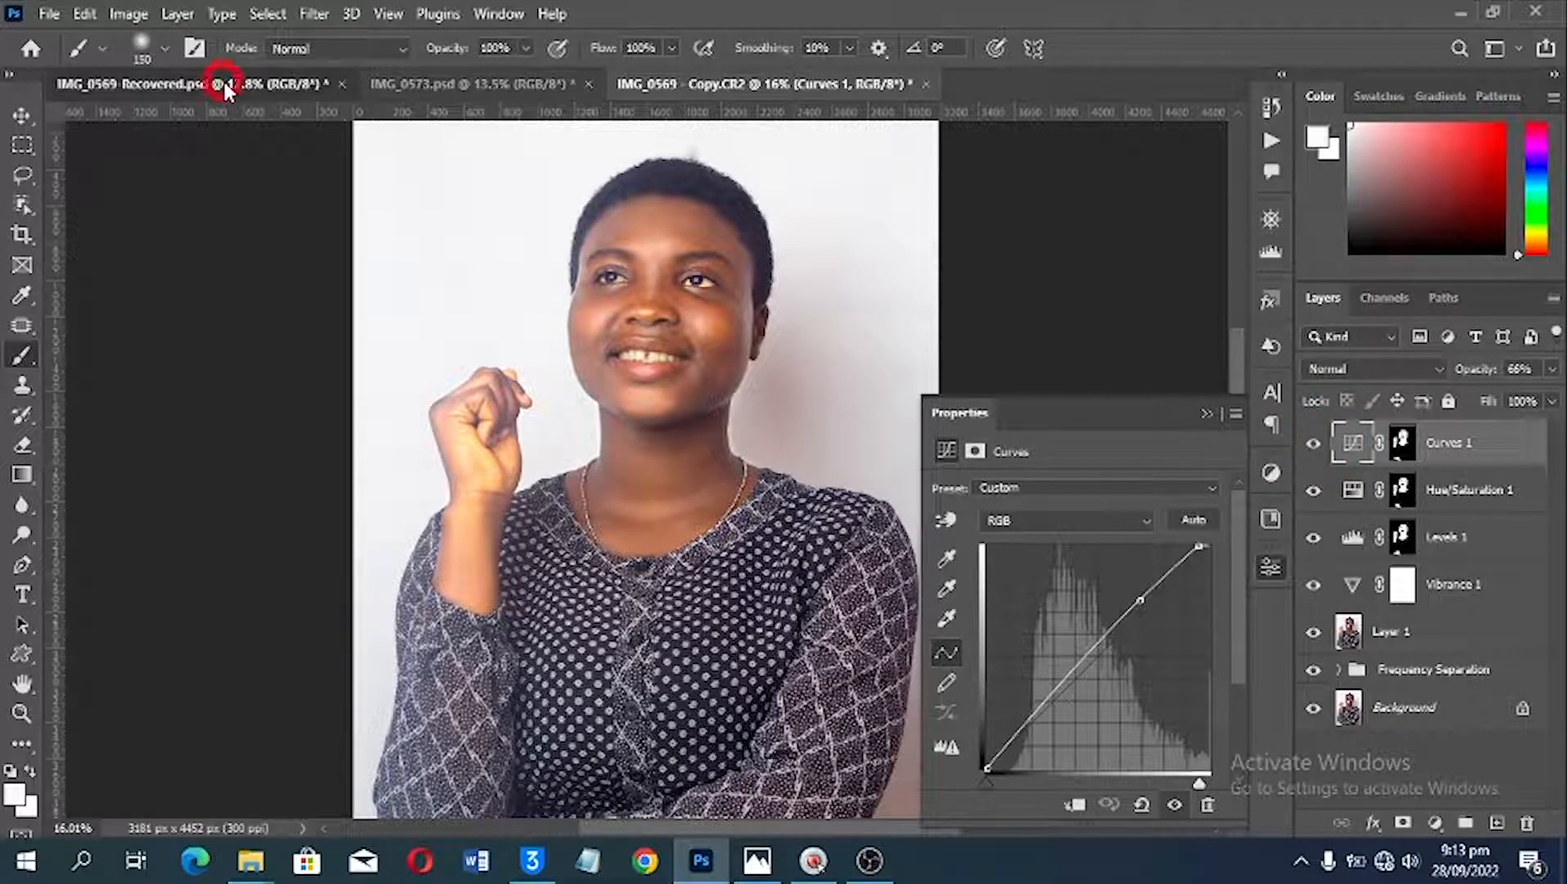
click(839, 85)
key(alt)
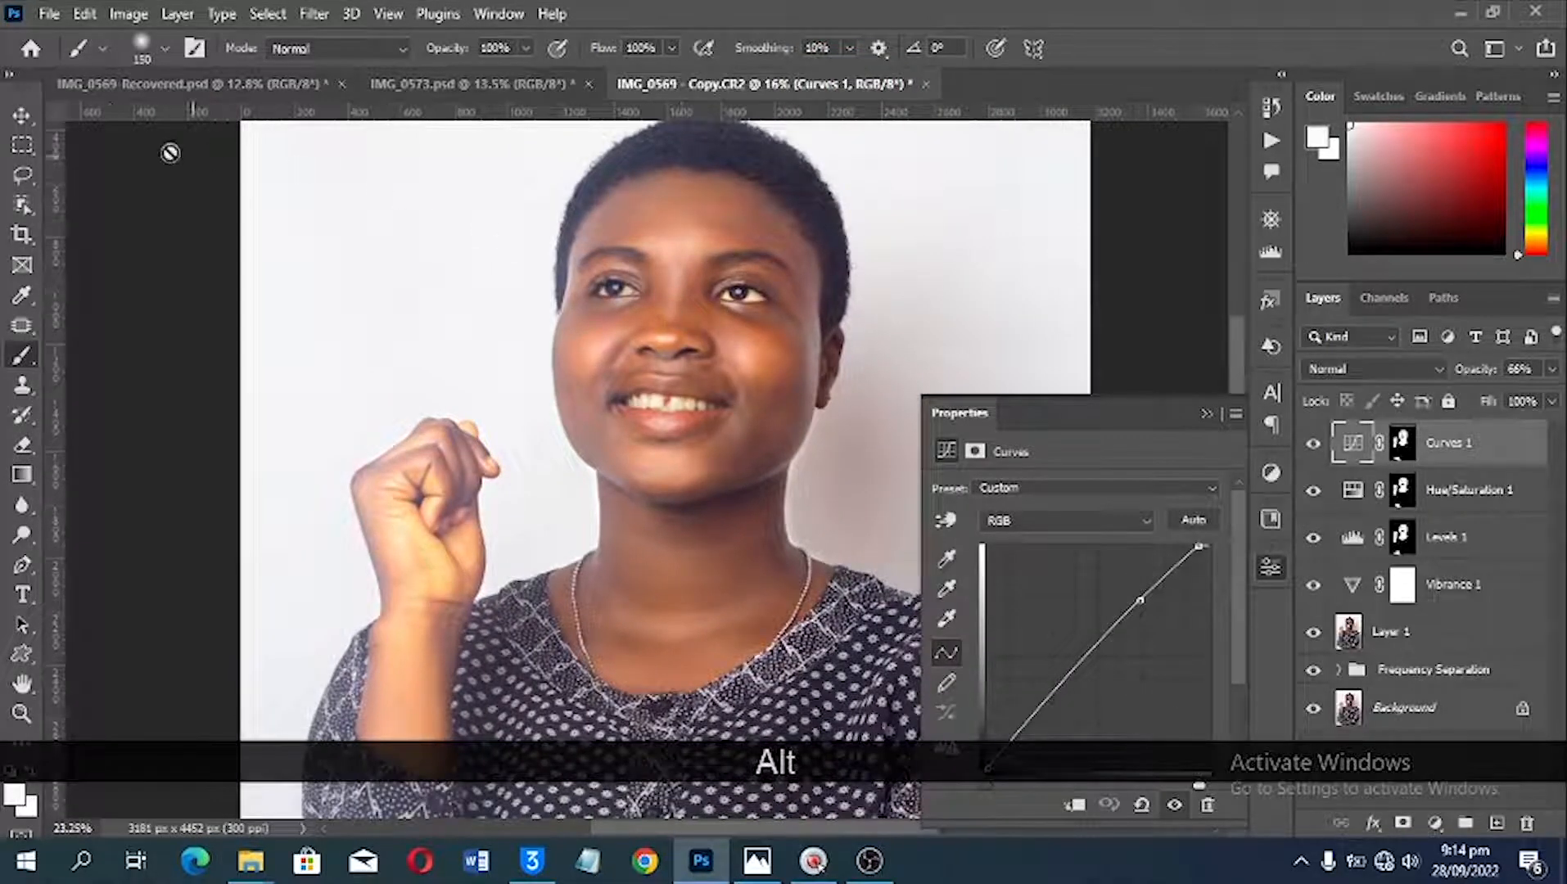
click(135, 87)
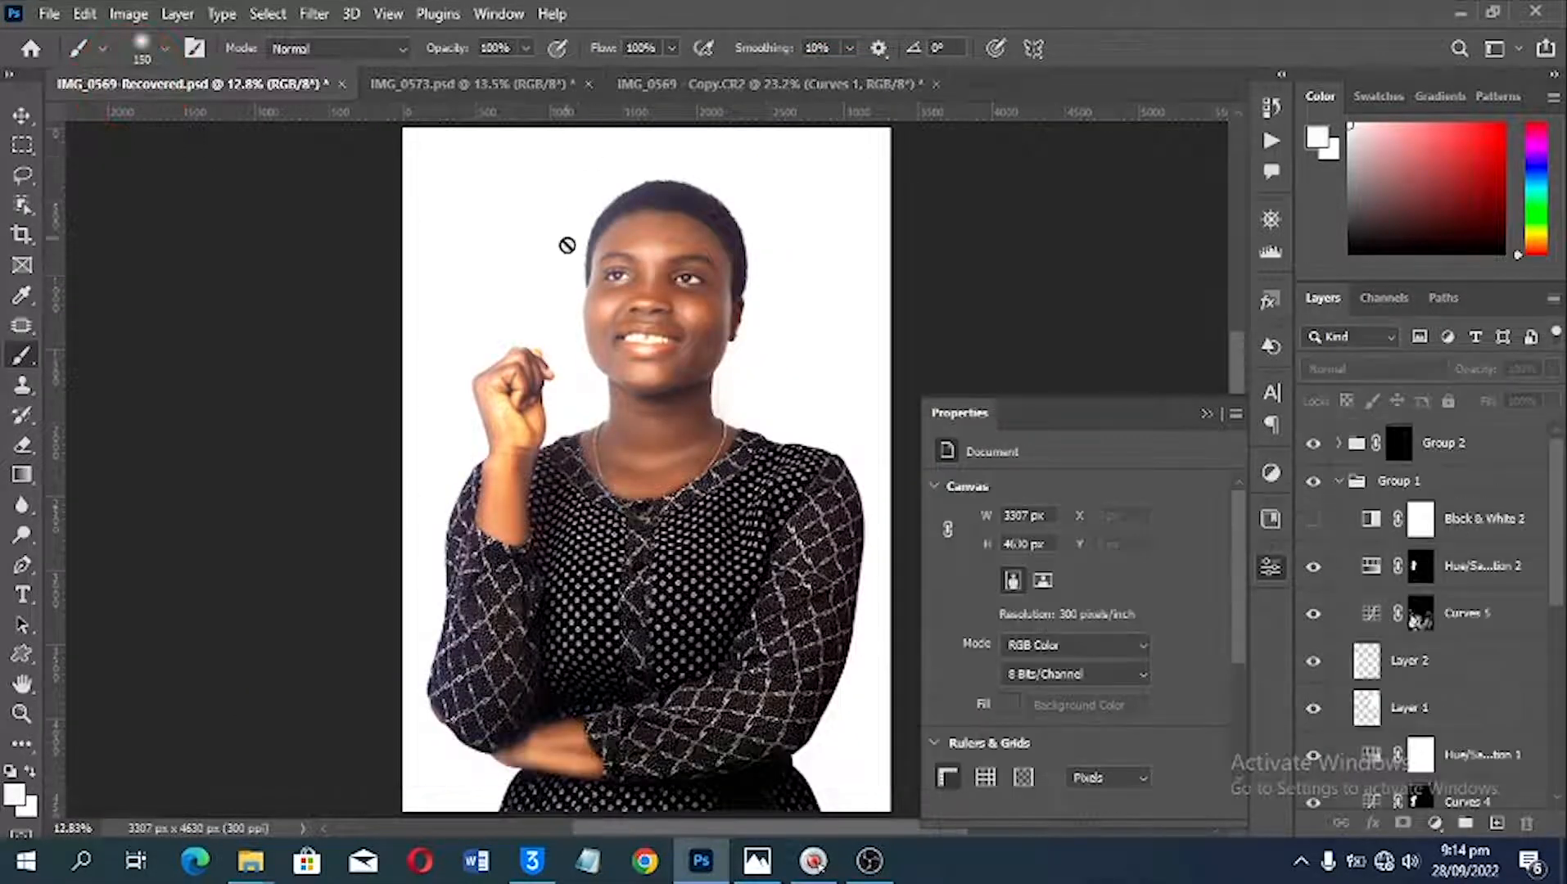
scroll(718, 266, up, 5)
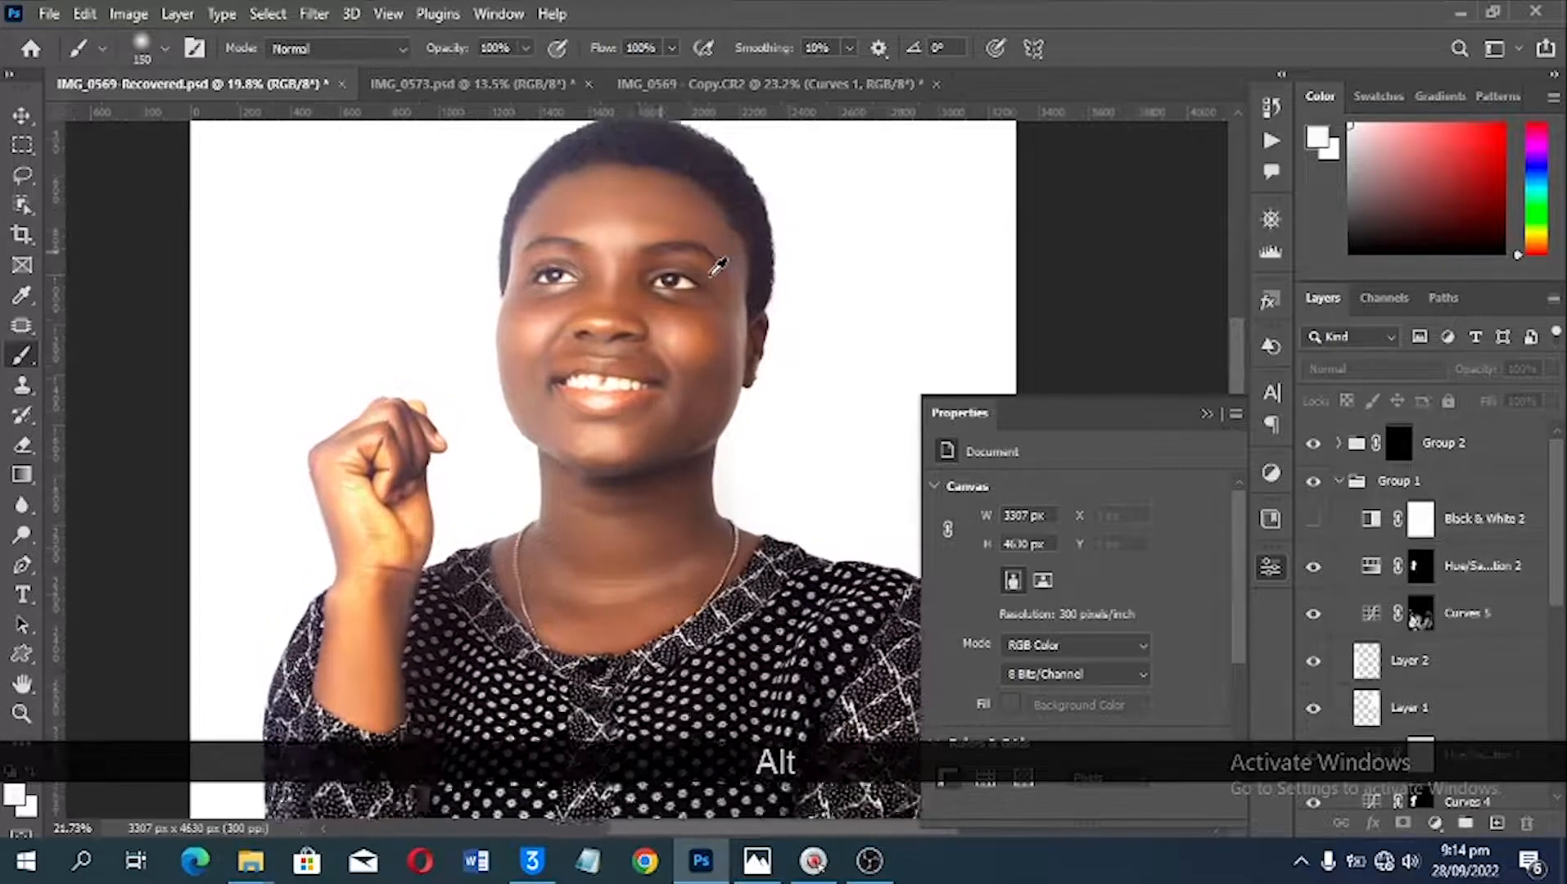
scroll(718, 266, up, 2)
click(794, 86)
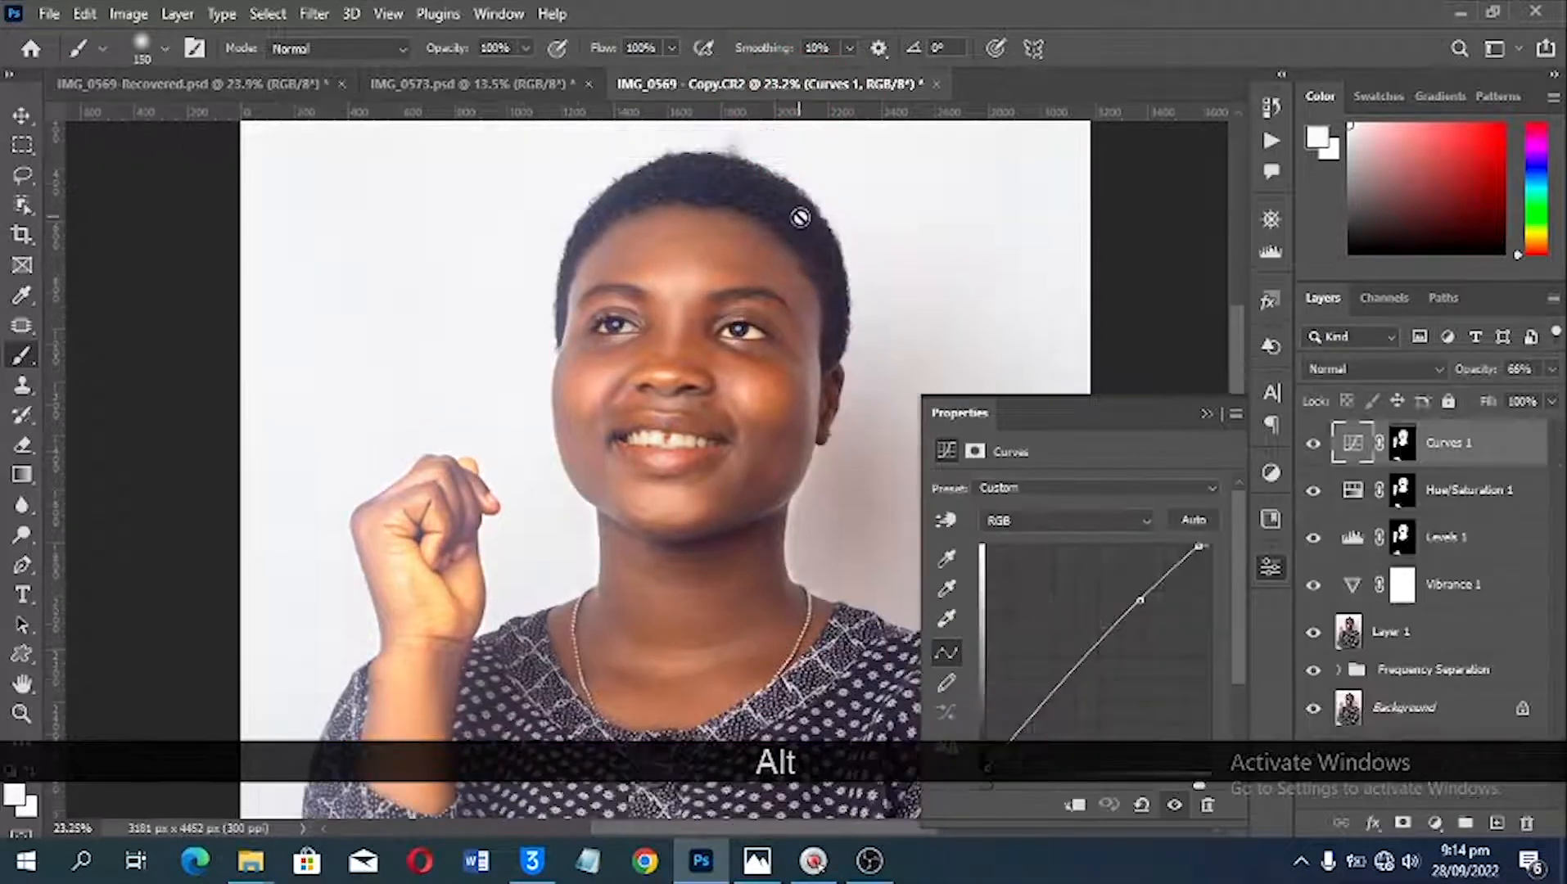
scroll(690, 401, up, 1)
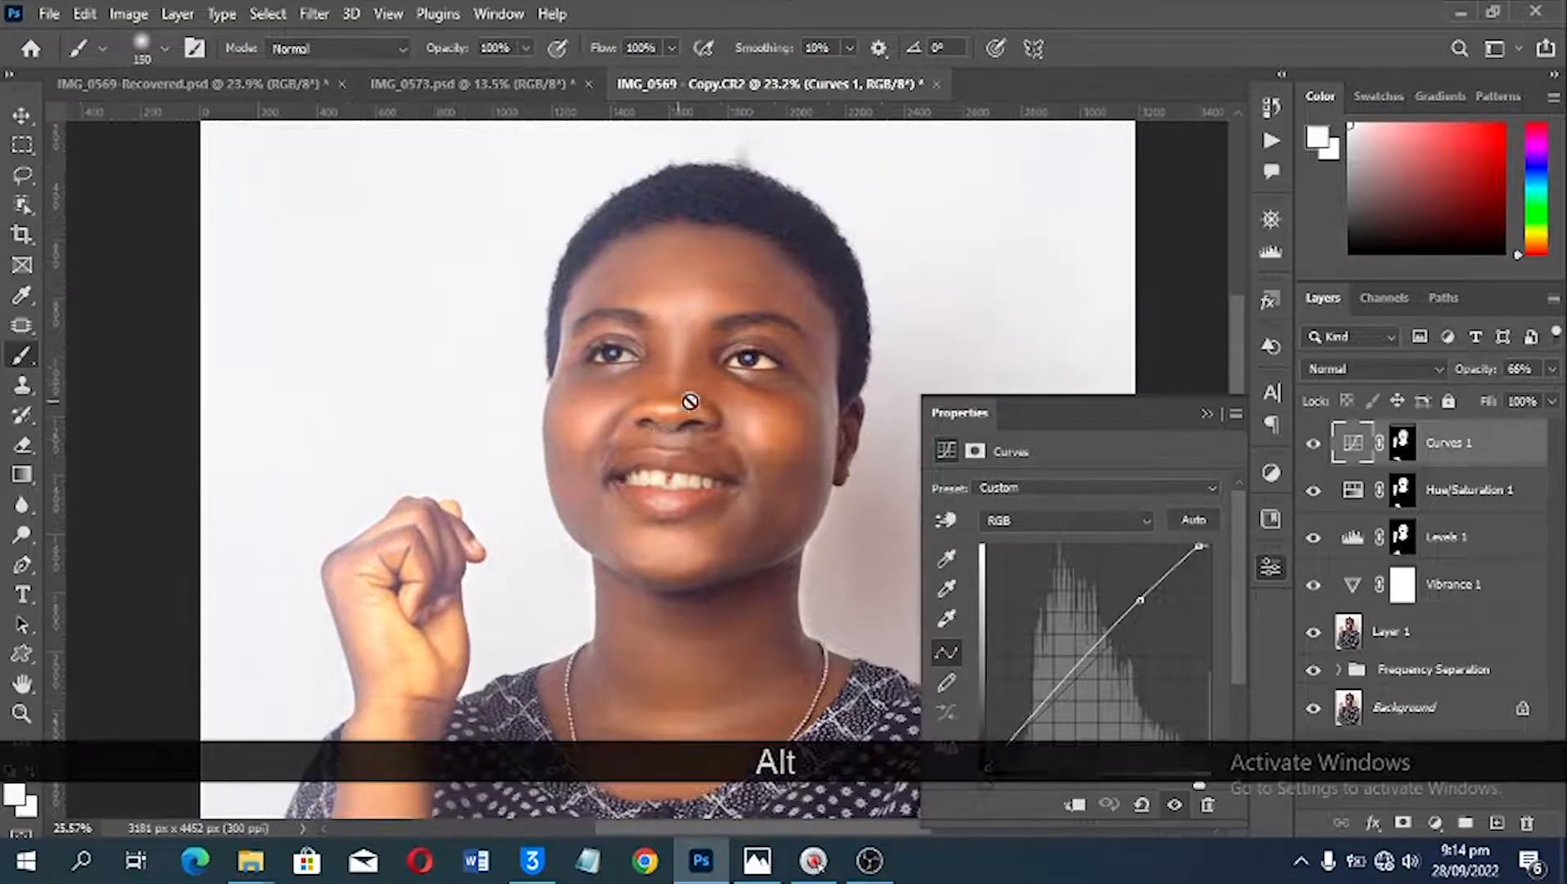
drag(801, 385, 760, 356)
scroll(600, 396, up, 3)
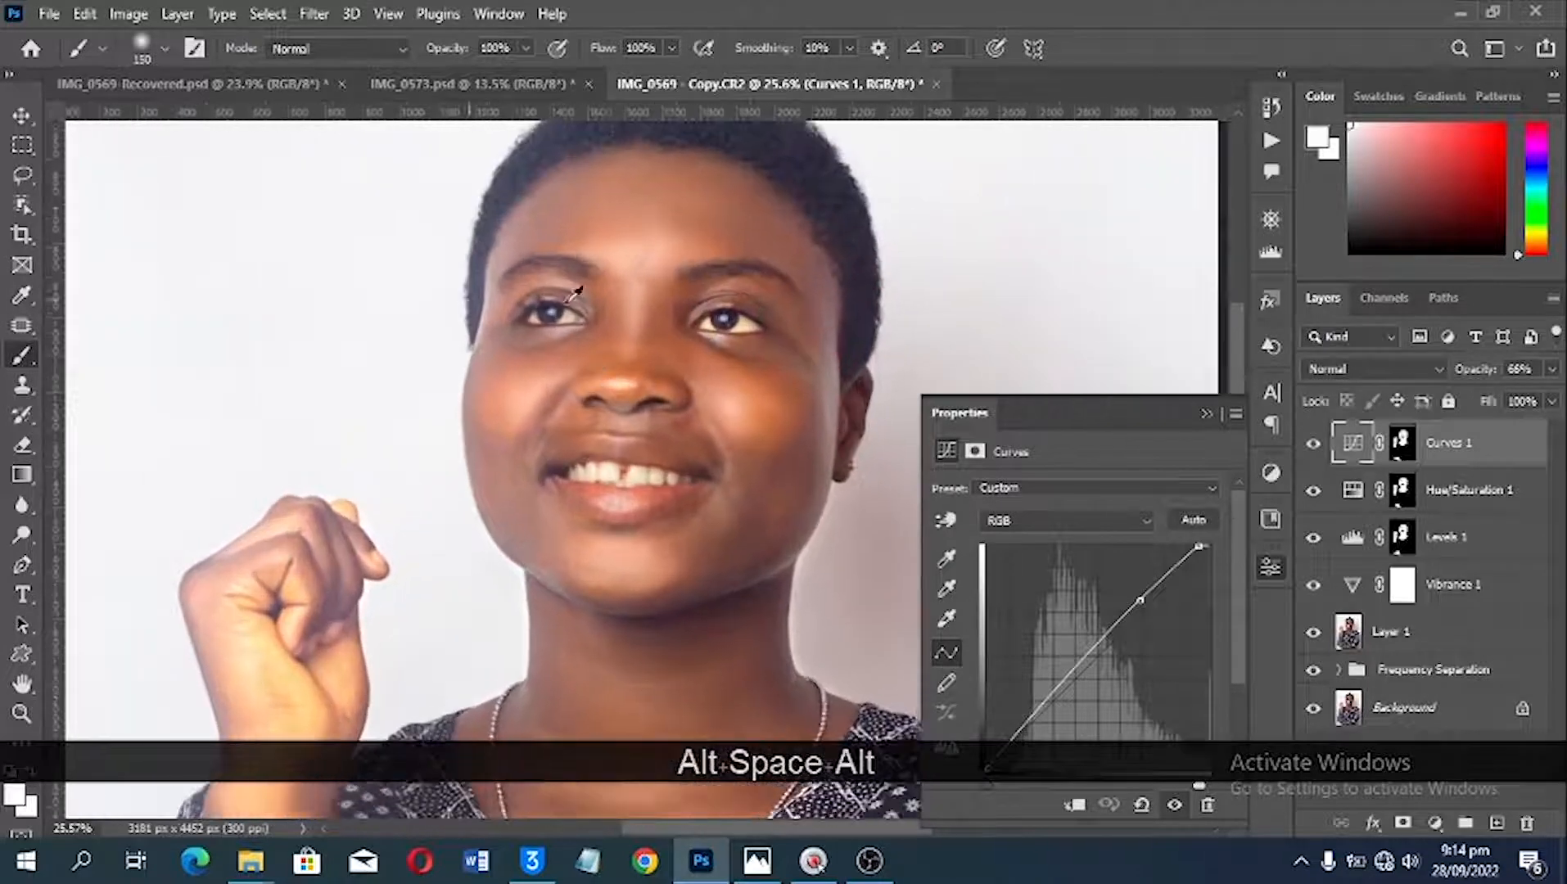
scroll(576, 293, up, 1)
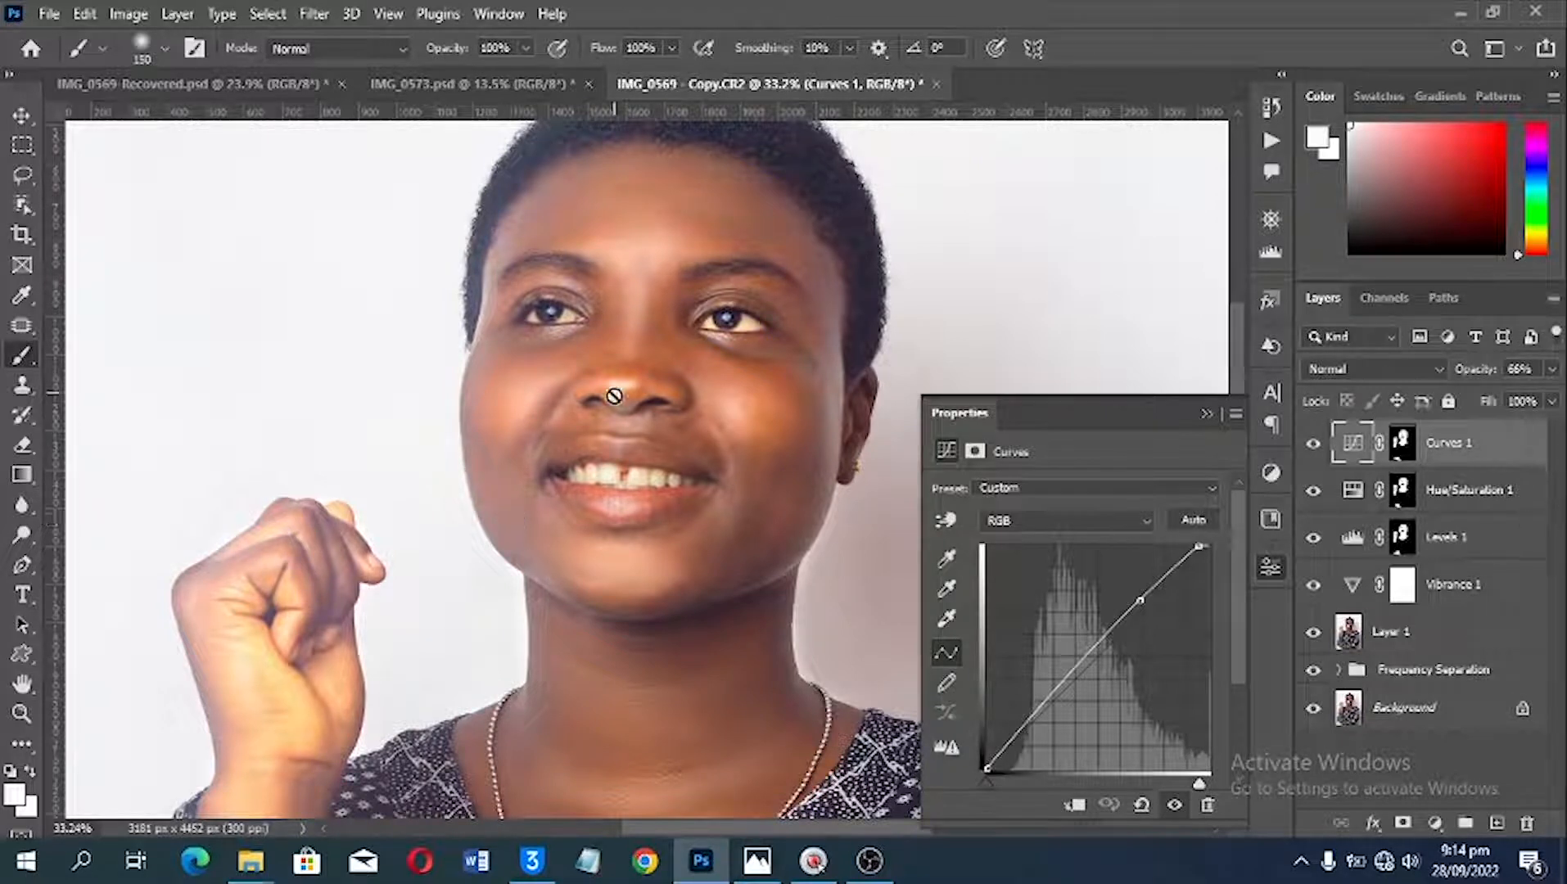
scroll(483, 453, up, 1)
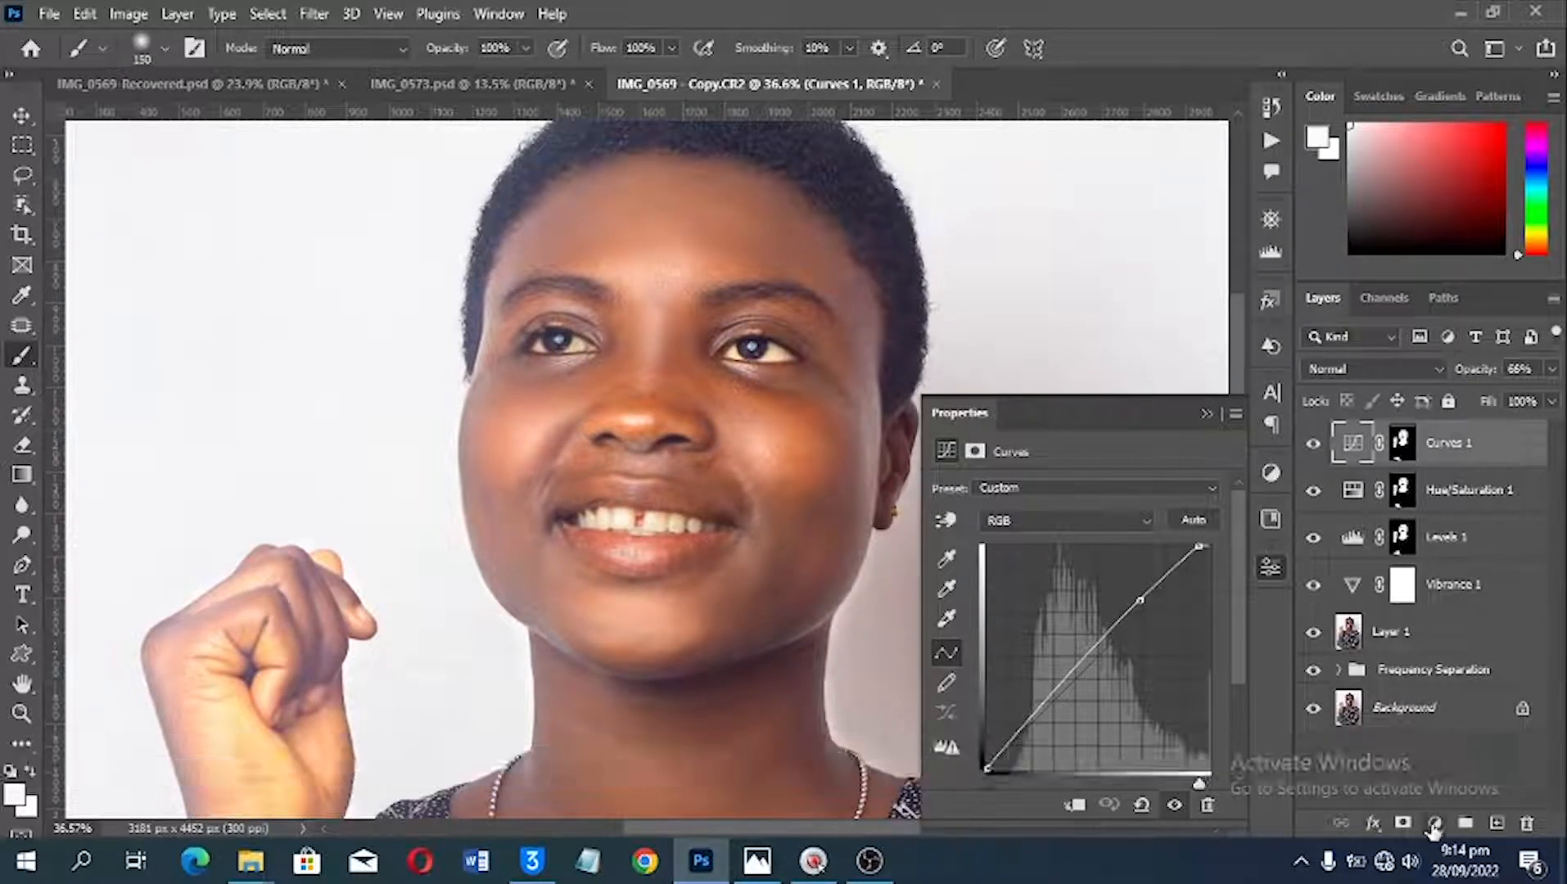
Step: Add a second Curves adjustment layer with the midtones pulled down to darken the image, and invert its mask to black
click(1434, 824)
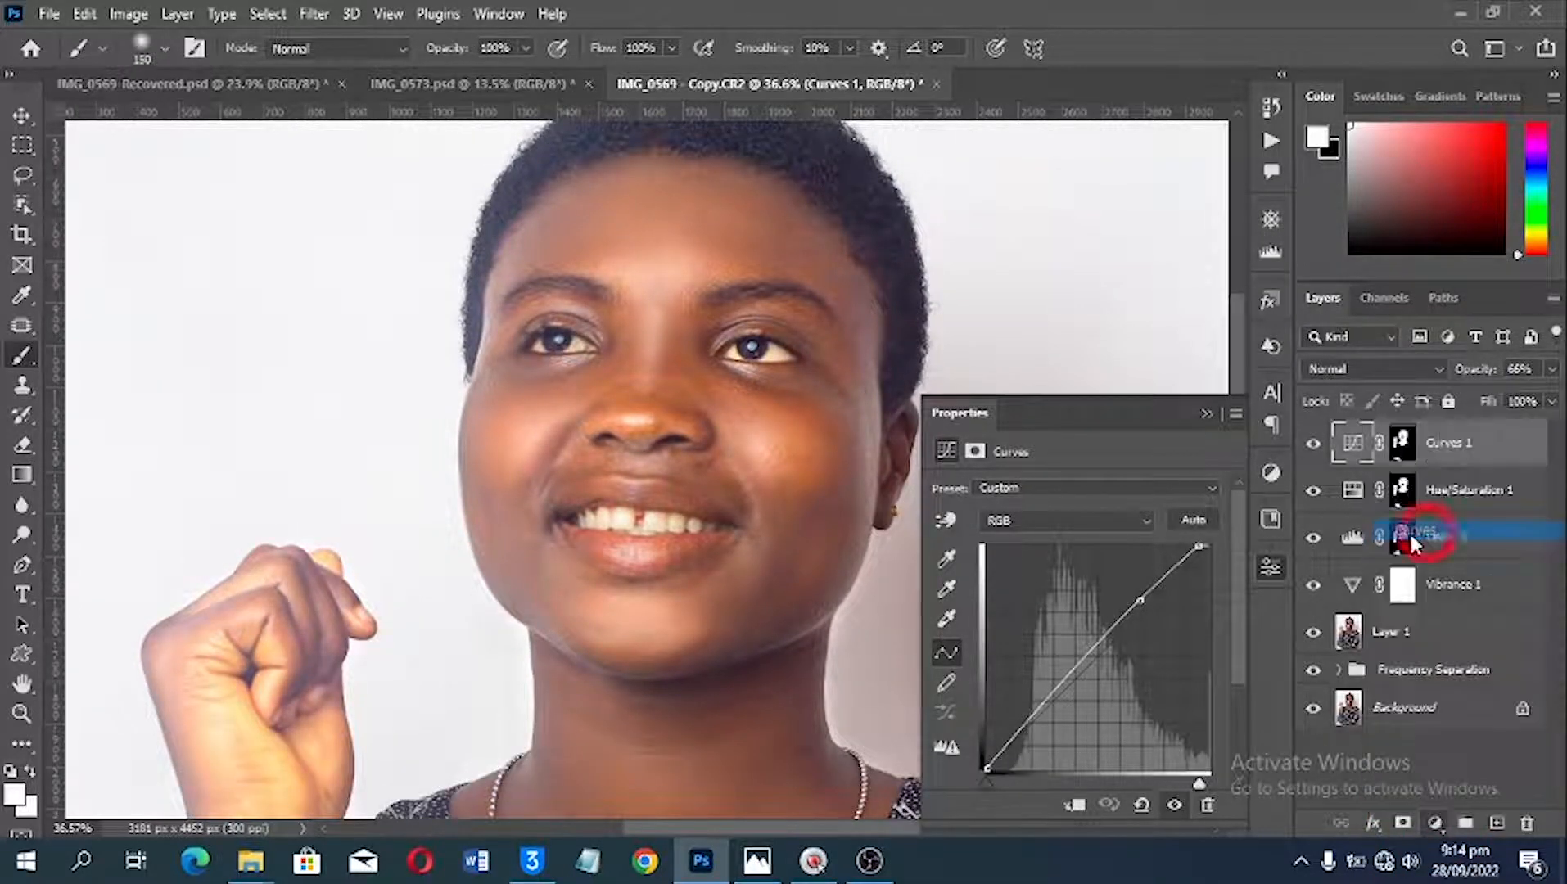
click(1408, 530)
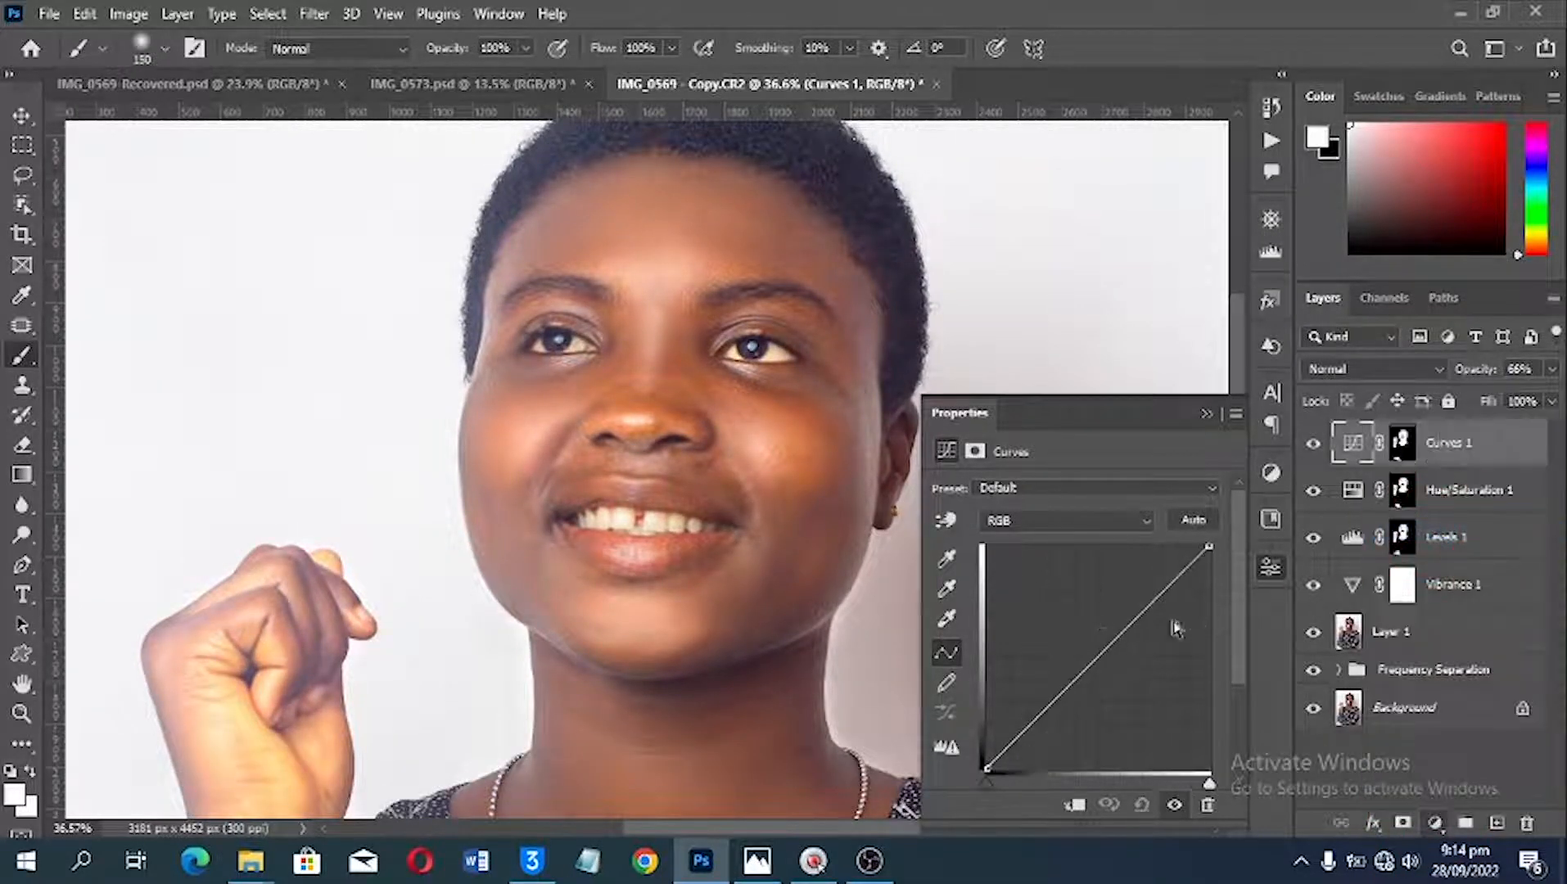
click(1107, 651)
drag(1107, 653, 1109, 670)
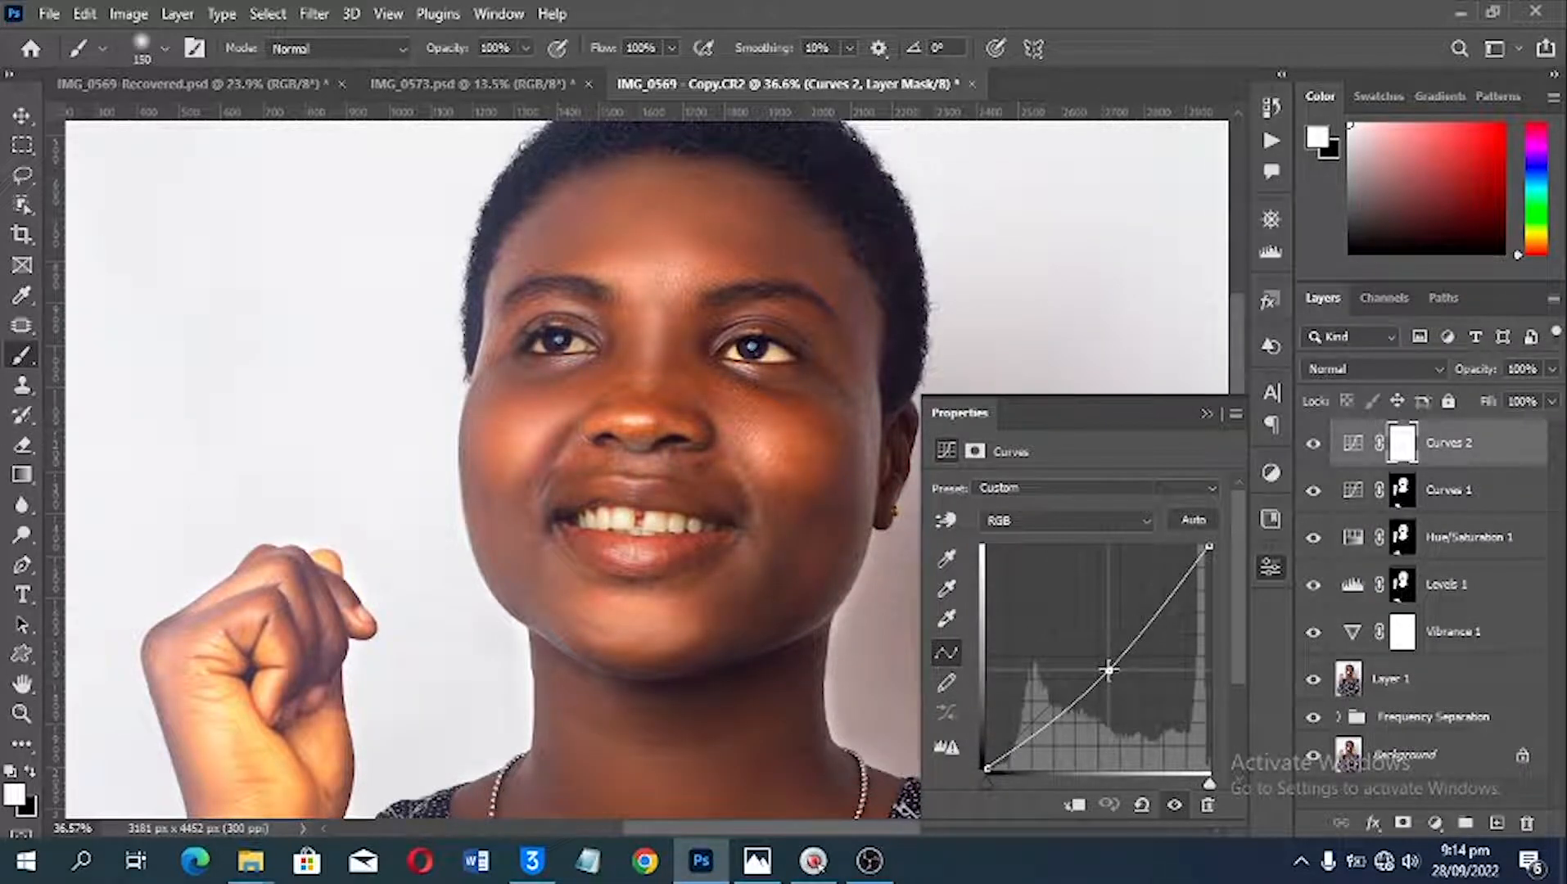
key(ctrl+i)
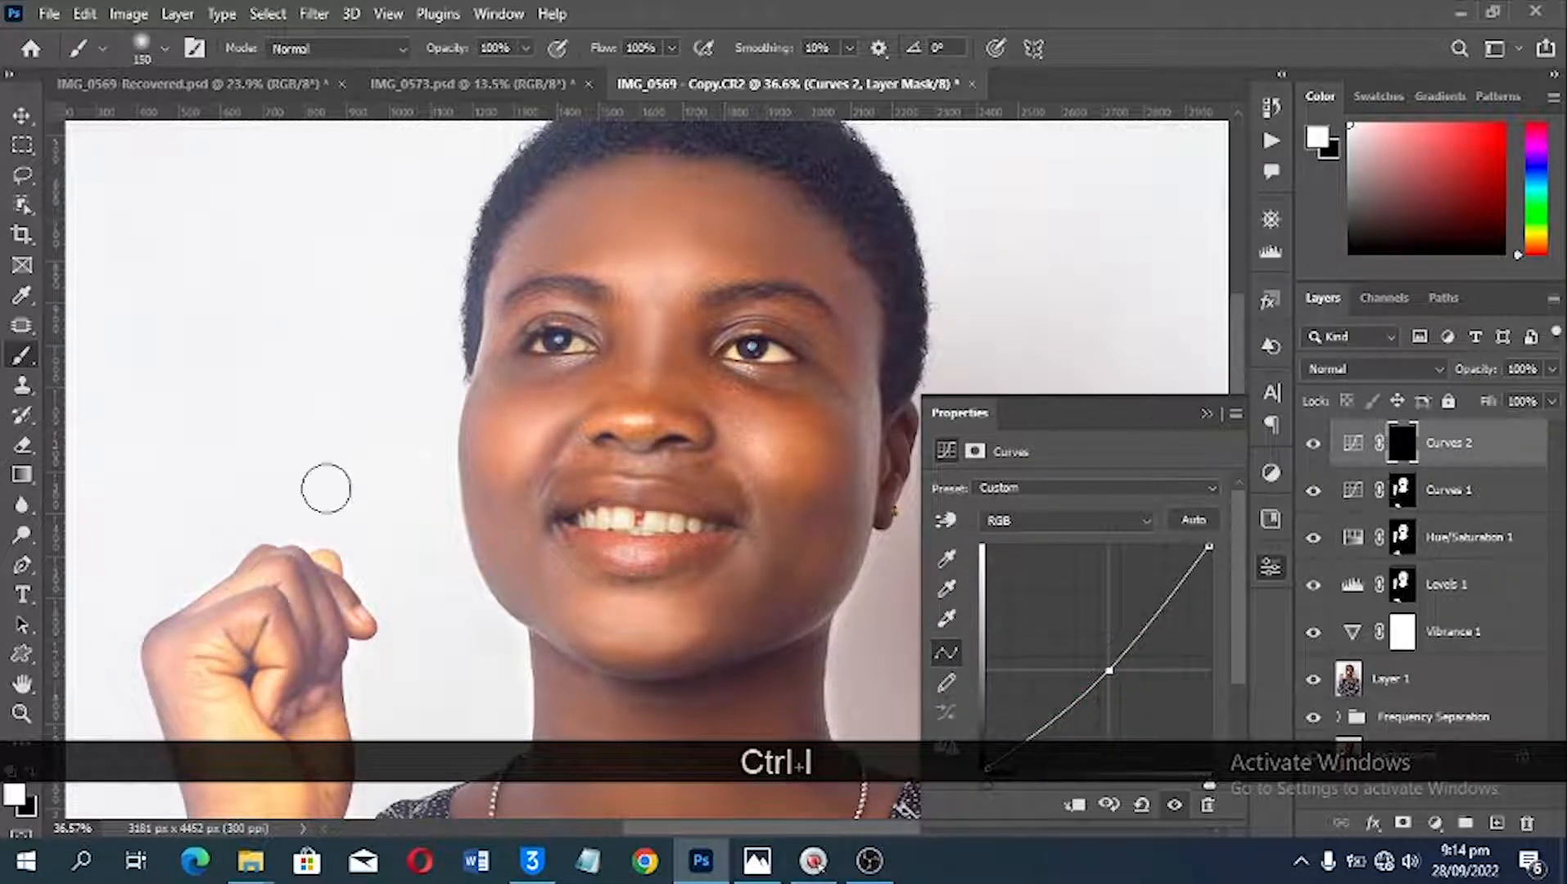
Step: Paint white on the Curves 2 mask at 66% brush opacity to darken the cheek and jaw edge on the raised-hand side, enlarging the brush to 250
scroll(325, 489, up, 3)
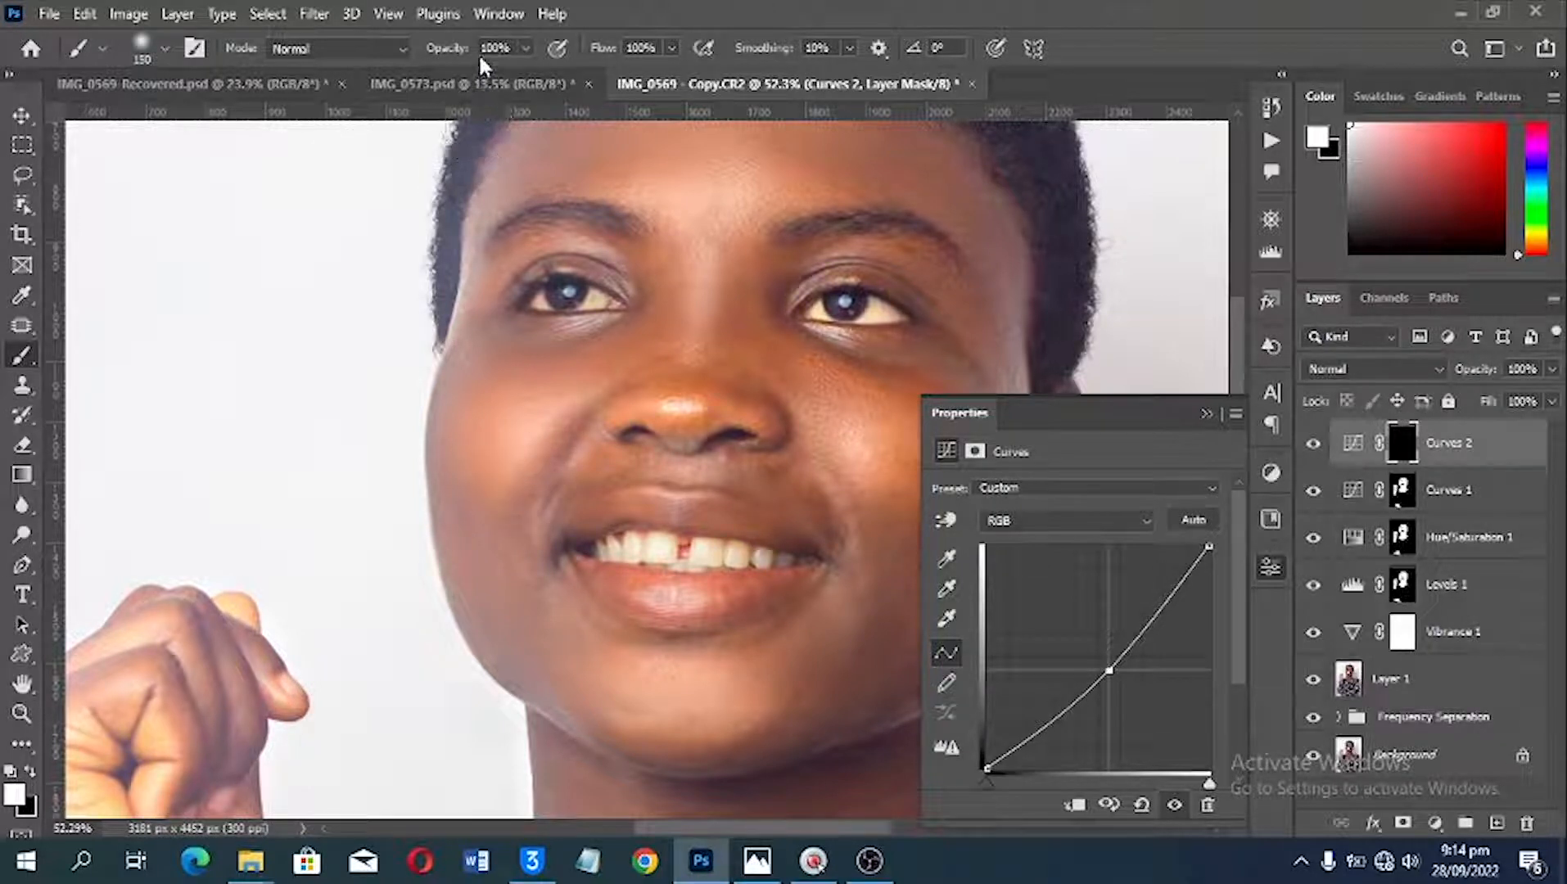
drag(442, 49, 400, 54)
drag(472, 519, 491, 591)
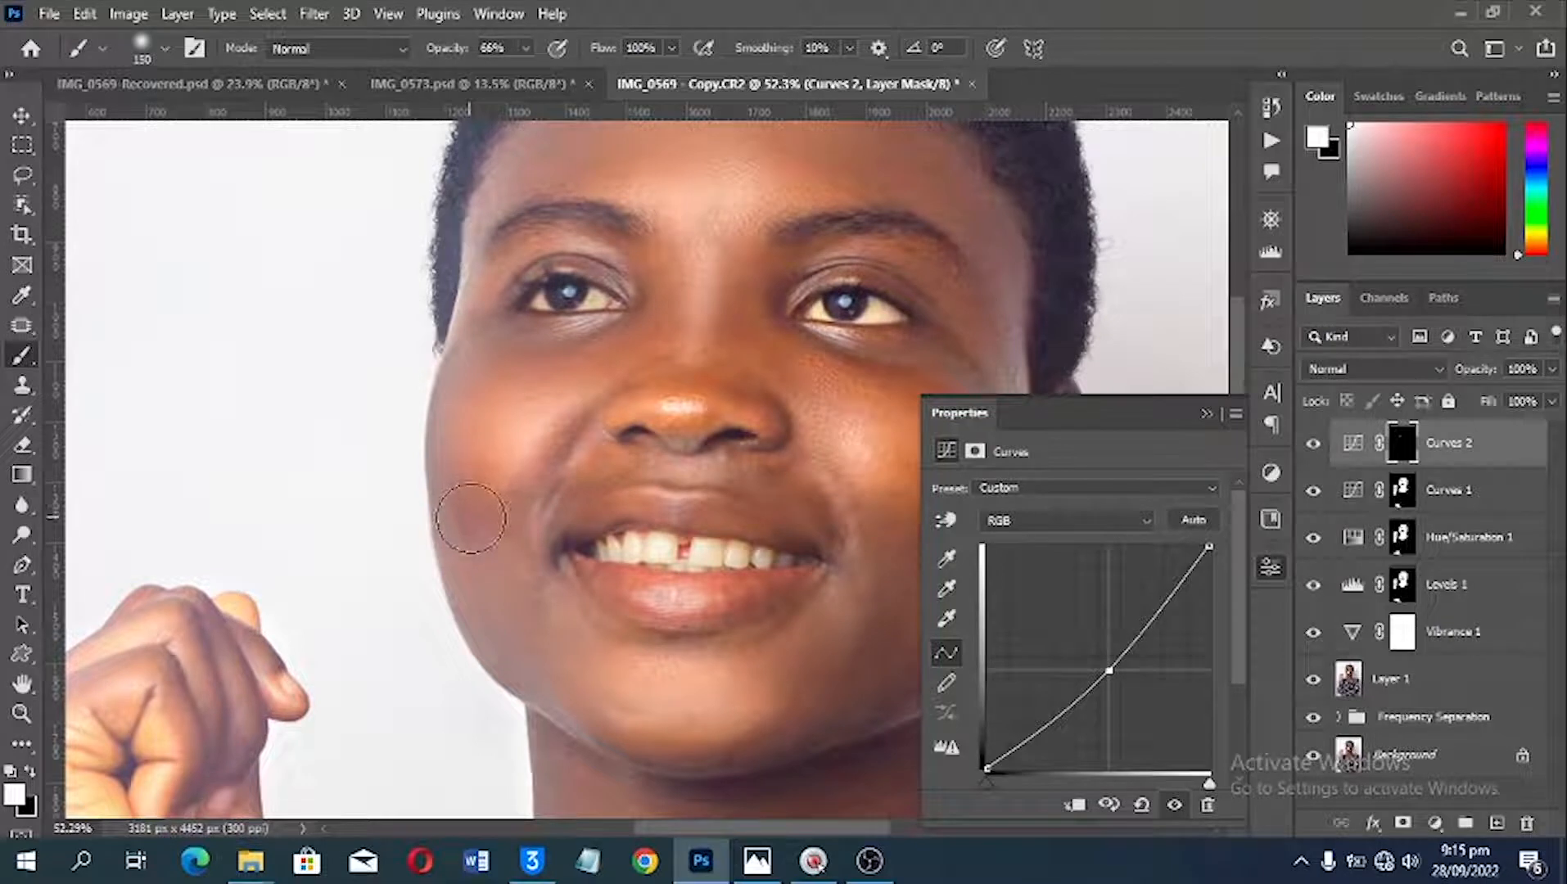
key(])
key(bracketright)
key(bracketright)
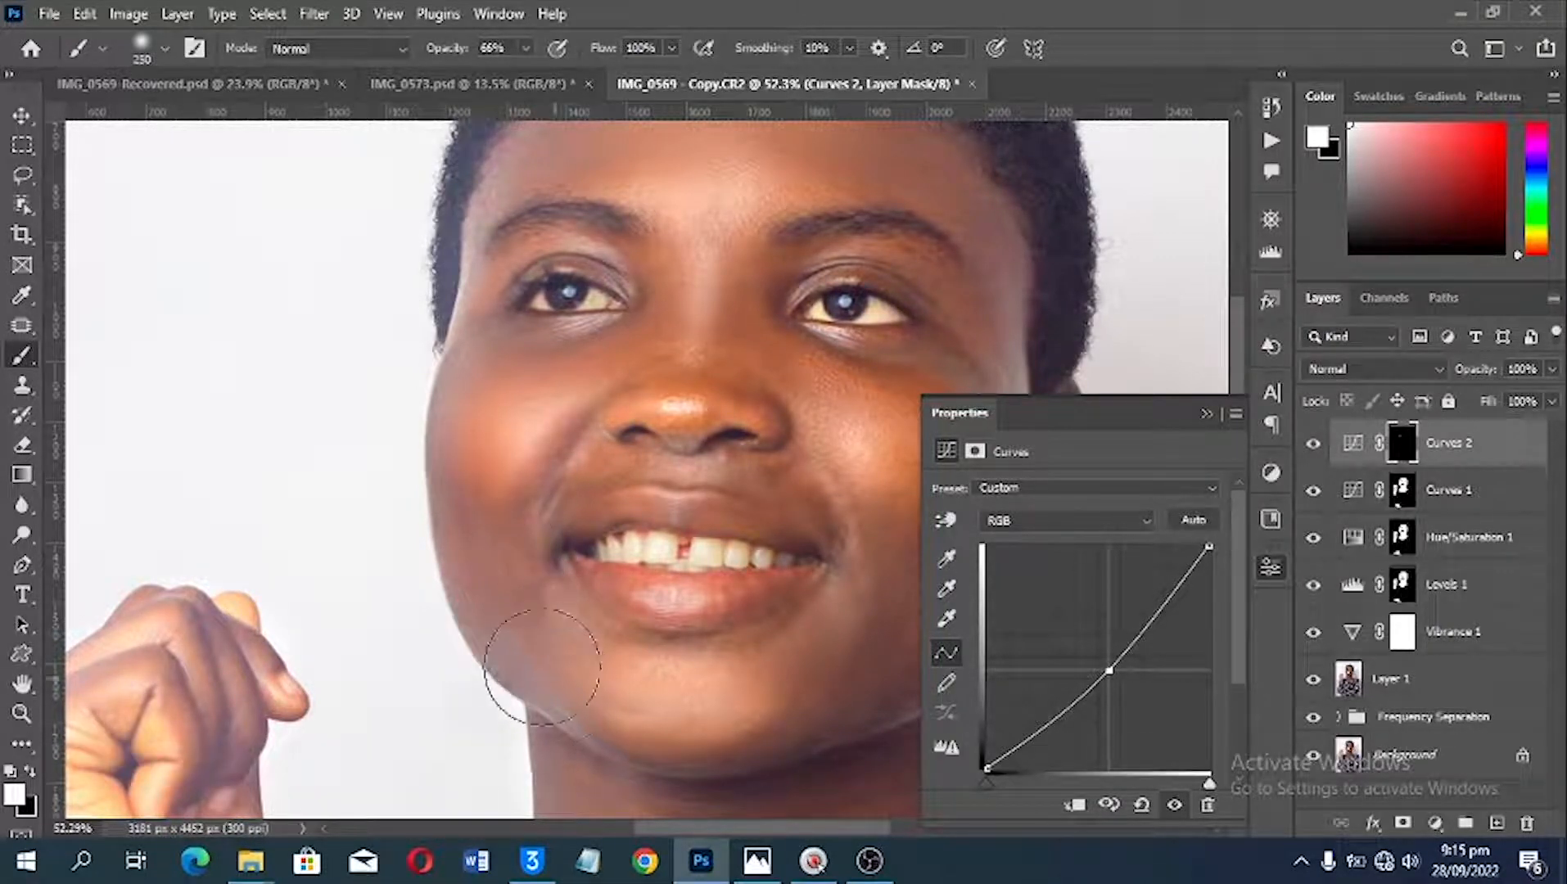
click(489, 528)
click(472, 392)
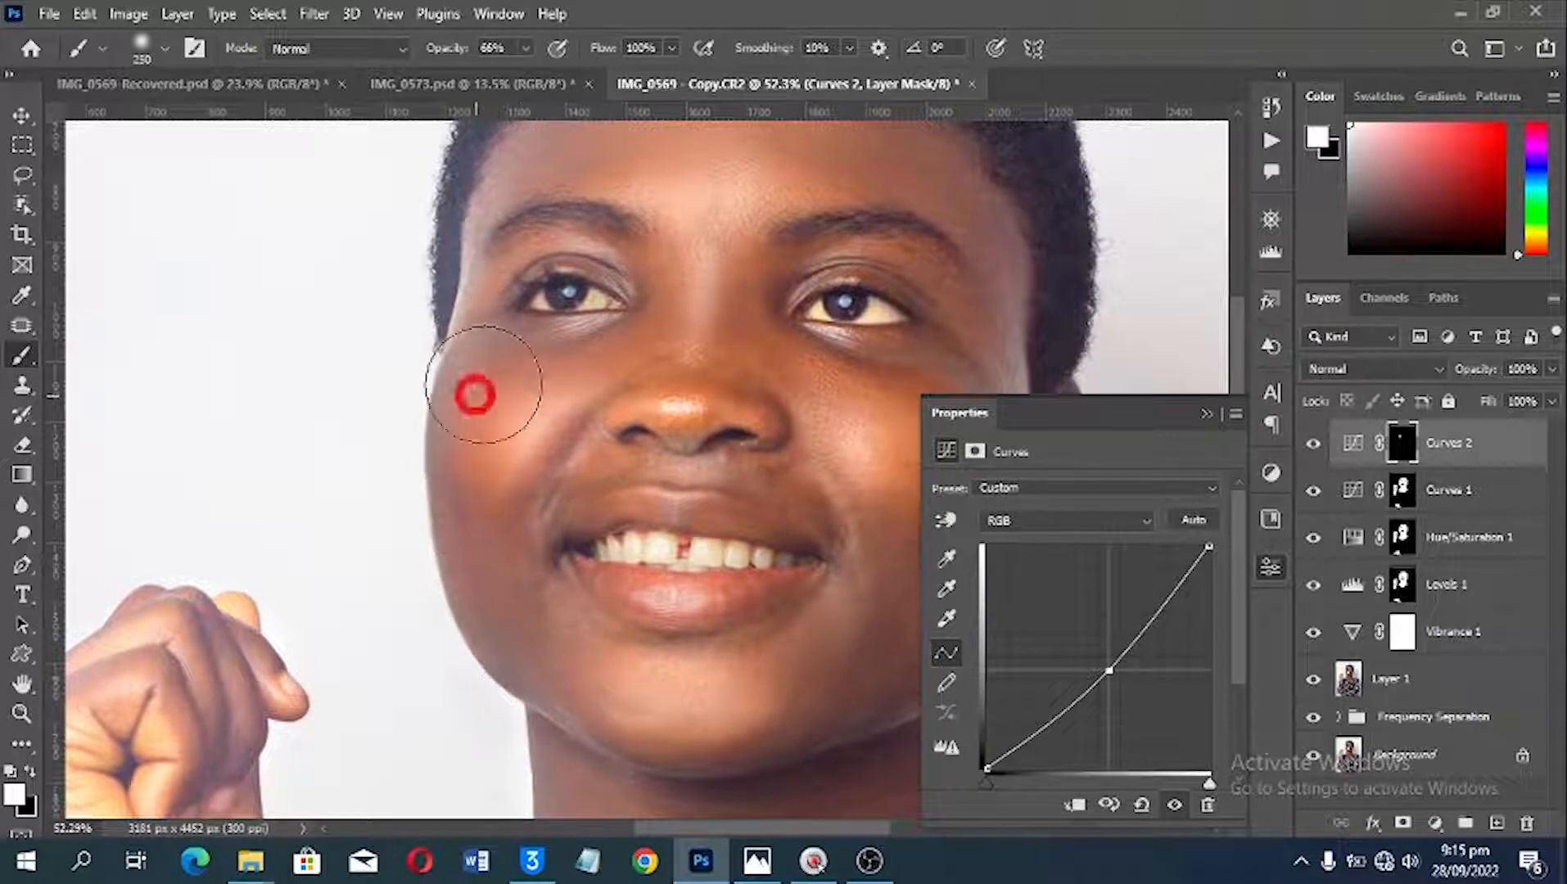
Step: Darken the temple and the forehead along the hairline on the Curves 2 mask with a brush of size 150
key(space)
drag(542, 336, 554, 528)
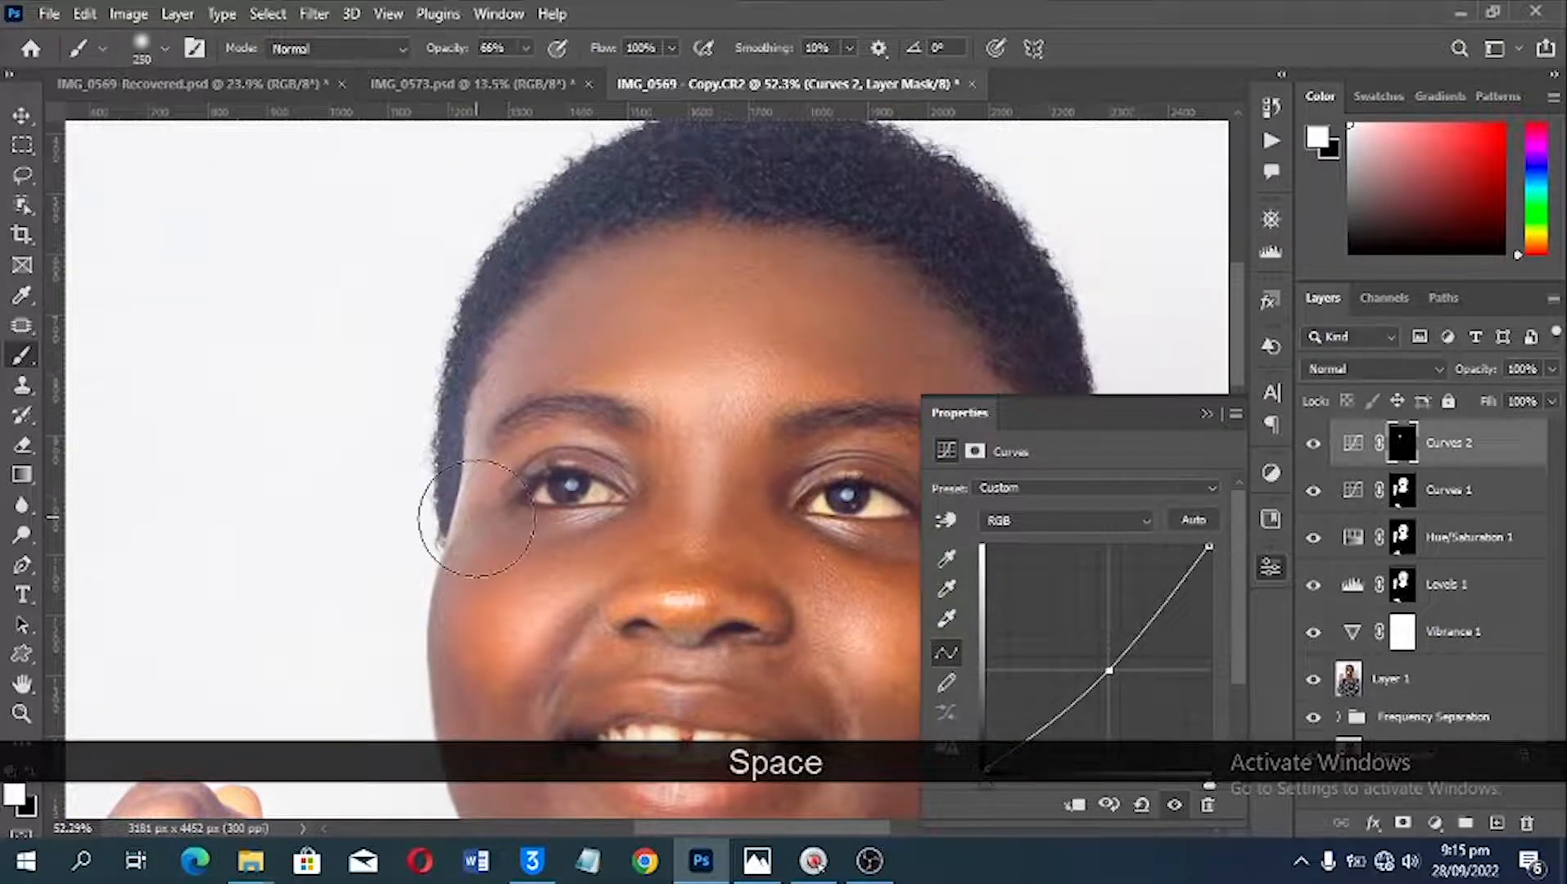
key(bracketleft)
key(bracketleft)
key(bracketleft)
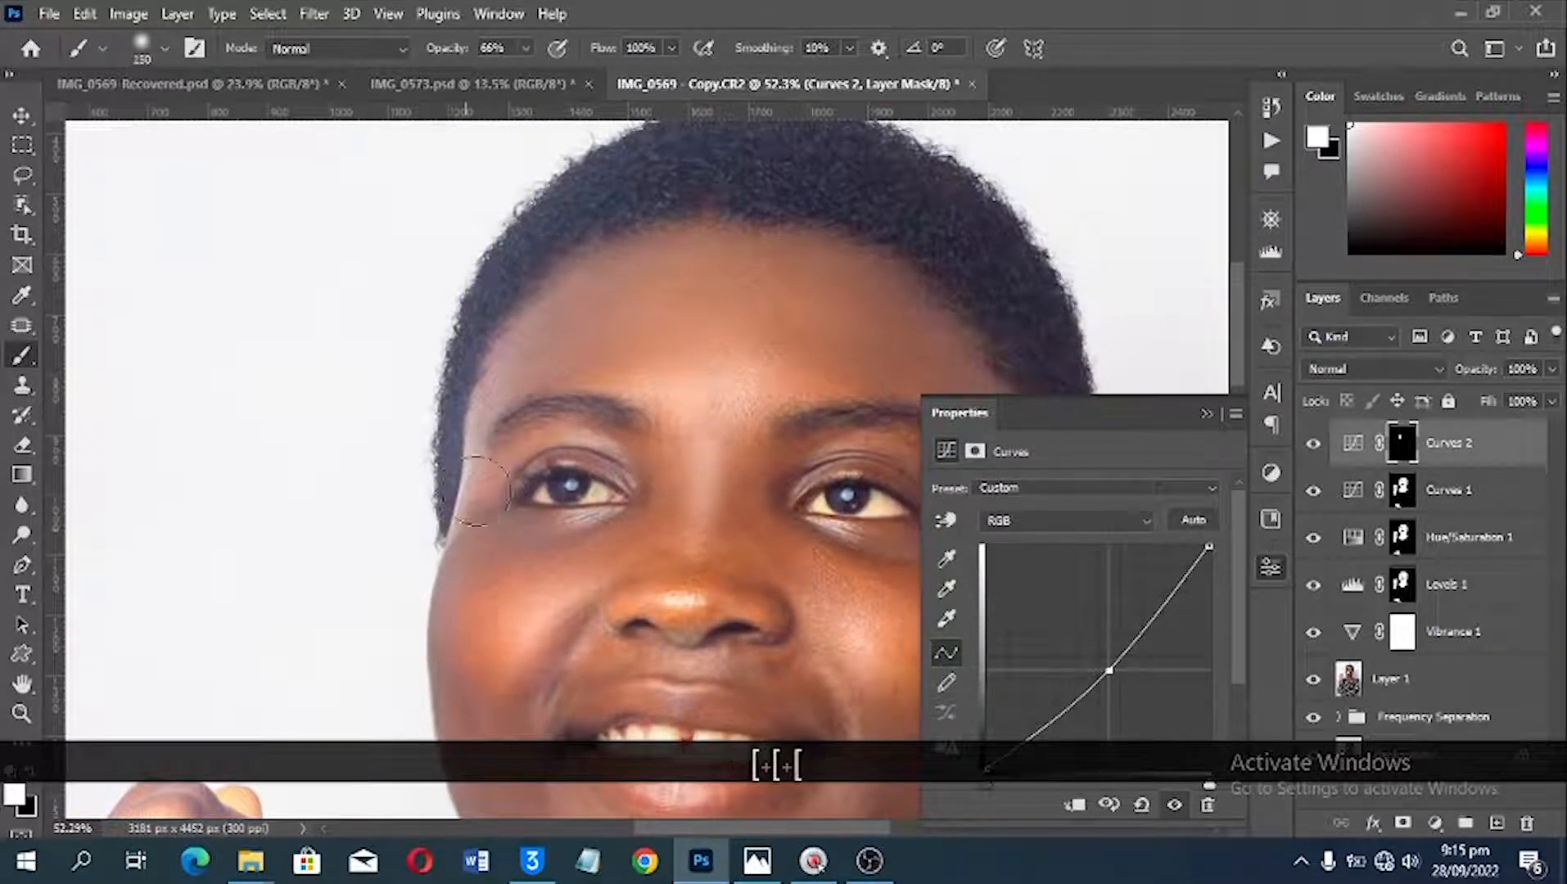
click(584, 318)
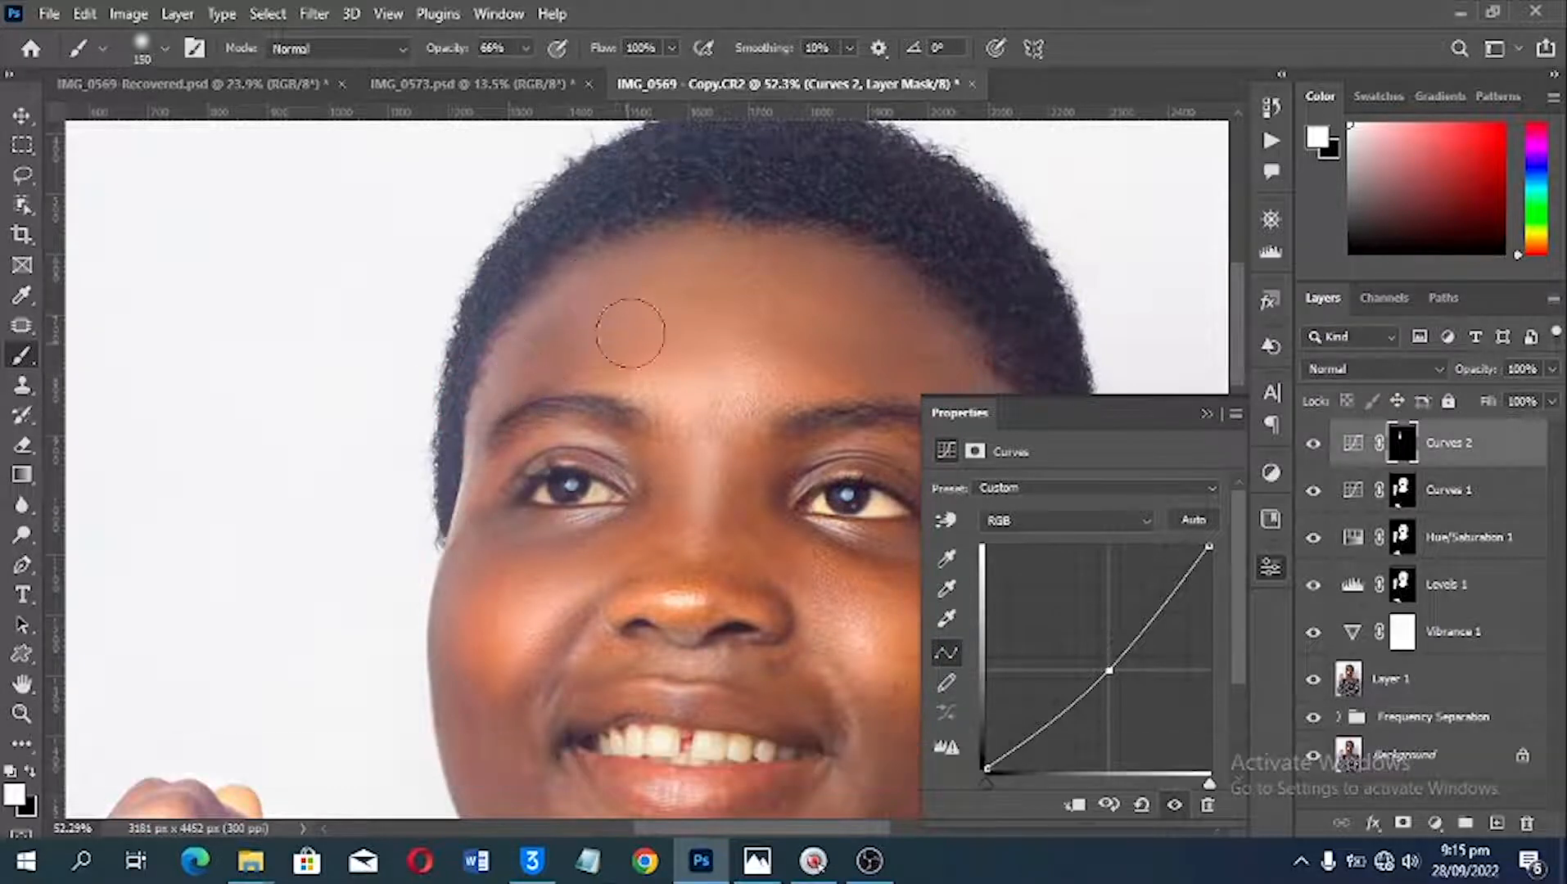
mouse_move(580, 296)
mouse_down()
mouse_move(691, 256)
mouse_move(655, 253)
mouse_move(790, 261)
mouse_move(783, 282)
mouse_move(666, 243)
mouse_move(787, 261)
mouse_move(919, 325)
mouse_up()
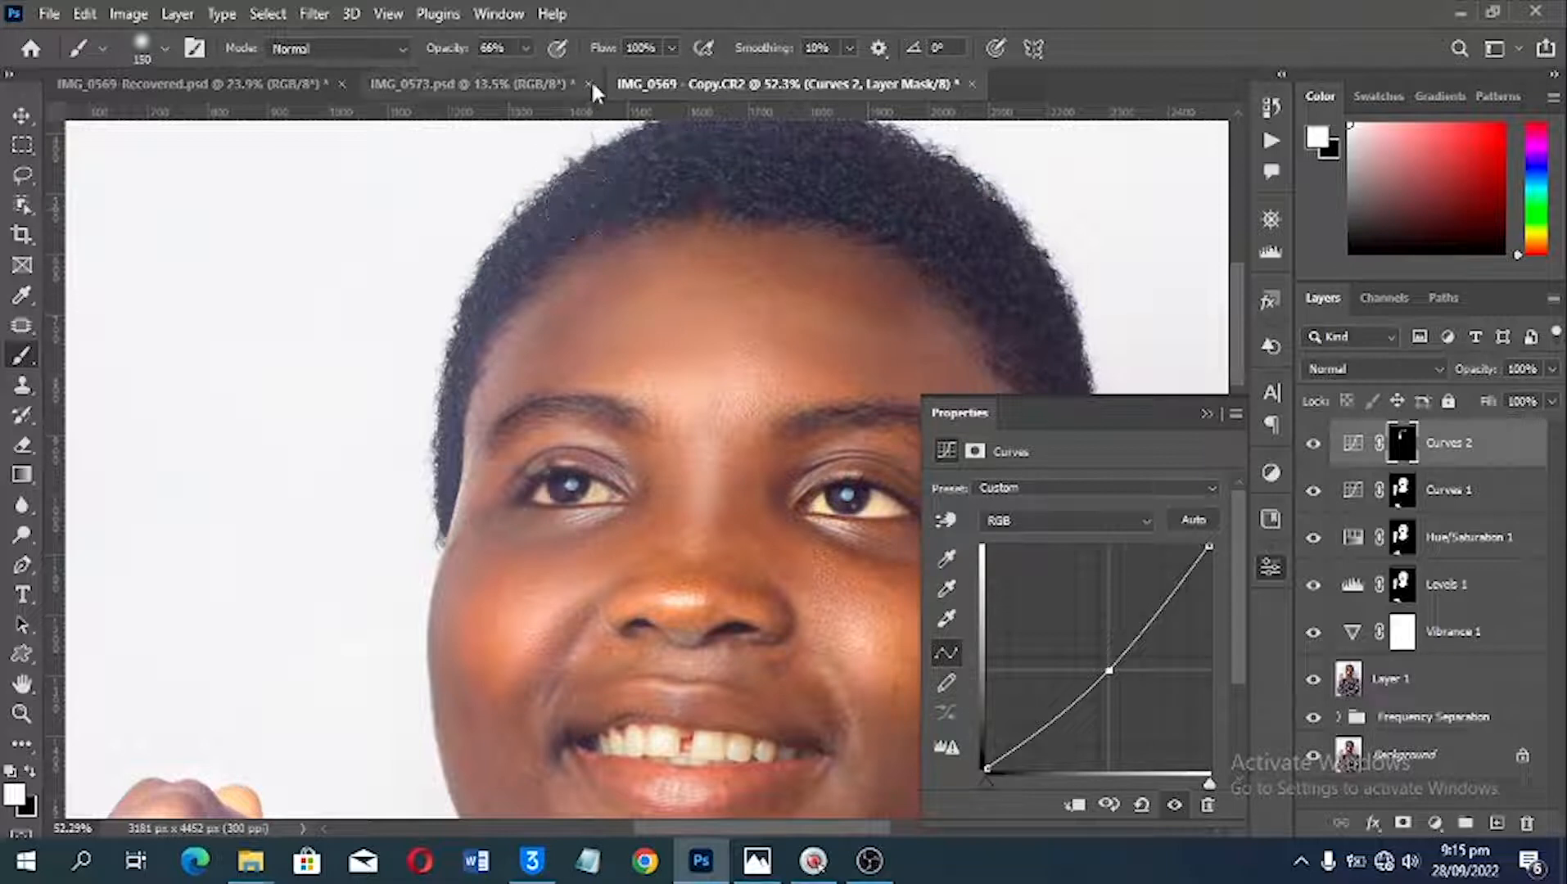
Step: Reduce the brush flow to 47% and darken the ear-side contour of the face and the underside of the chin on the Curves 2 mask
drag(598, 48, 536, 53)
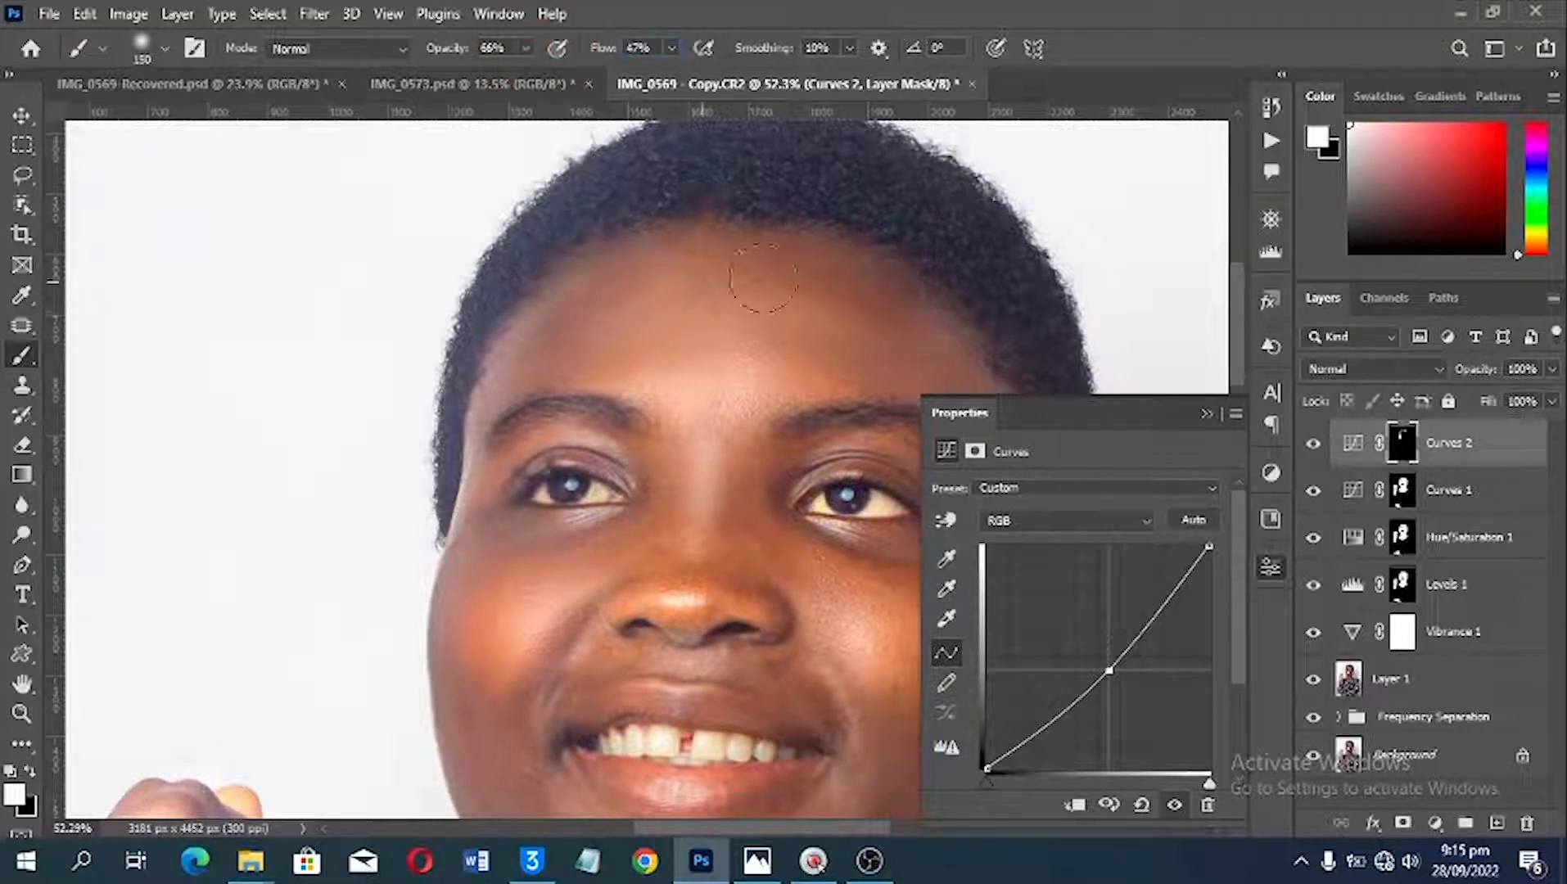
scroll(843, 352, down, 1)
scroll(849, 360, down, 1)
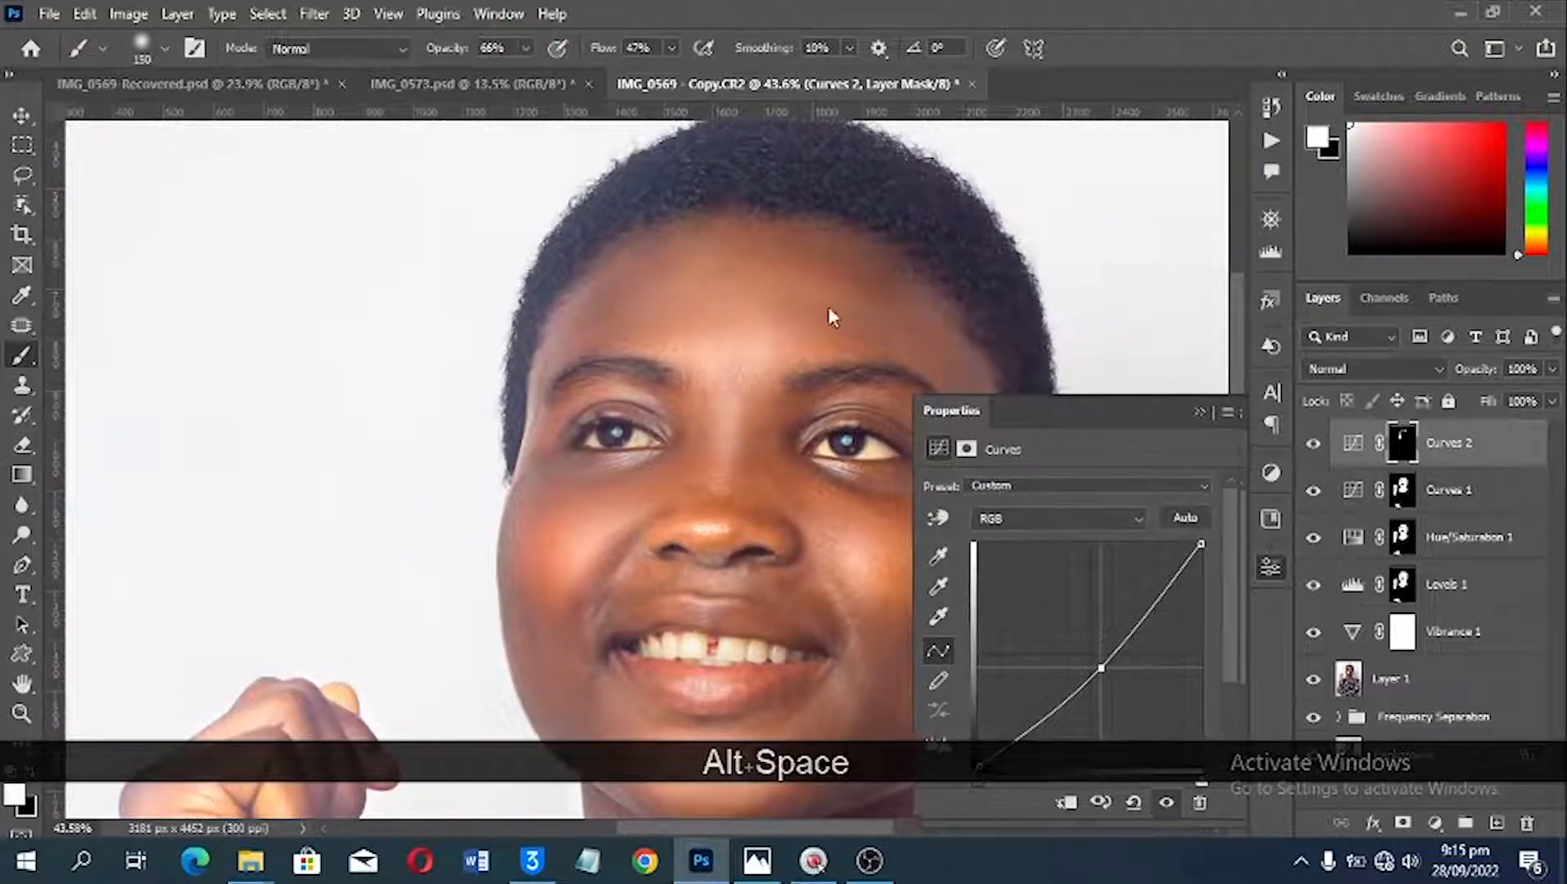
mouse_move(1114, 422)
mouse_down()
mouse_move(975, 306)
mouse_move(1129, 260)
mouse_move(1224, 450)
mouse_move(1270, 484)
mouse_move(1269, 544)
mouse_up()
drag(960, 409, 995, 625)
mouse_move(998, 631)
mouse_down()
mouse_move(994, 516)
mouse_move(980, 650)
mouse_move(994, 624)
mouse_move(953, 706)
mouse_move(857, 803)
mouse_up()
key(space)
drag(876, 630, 884, 548)
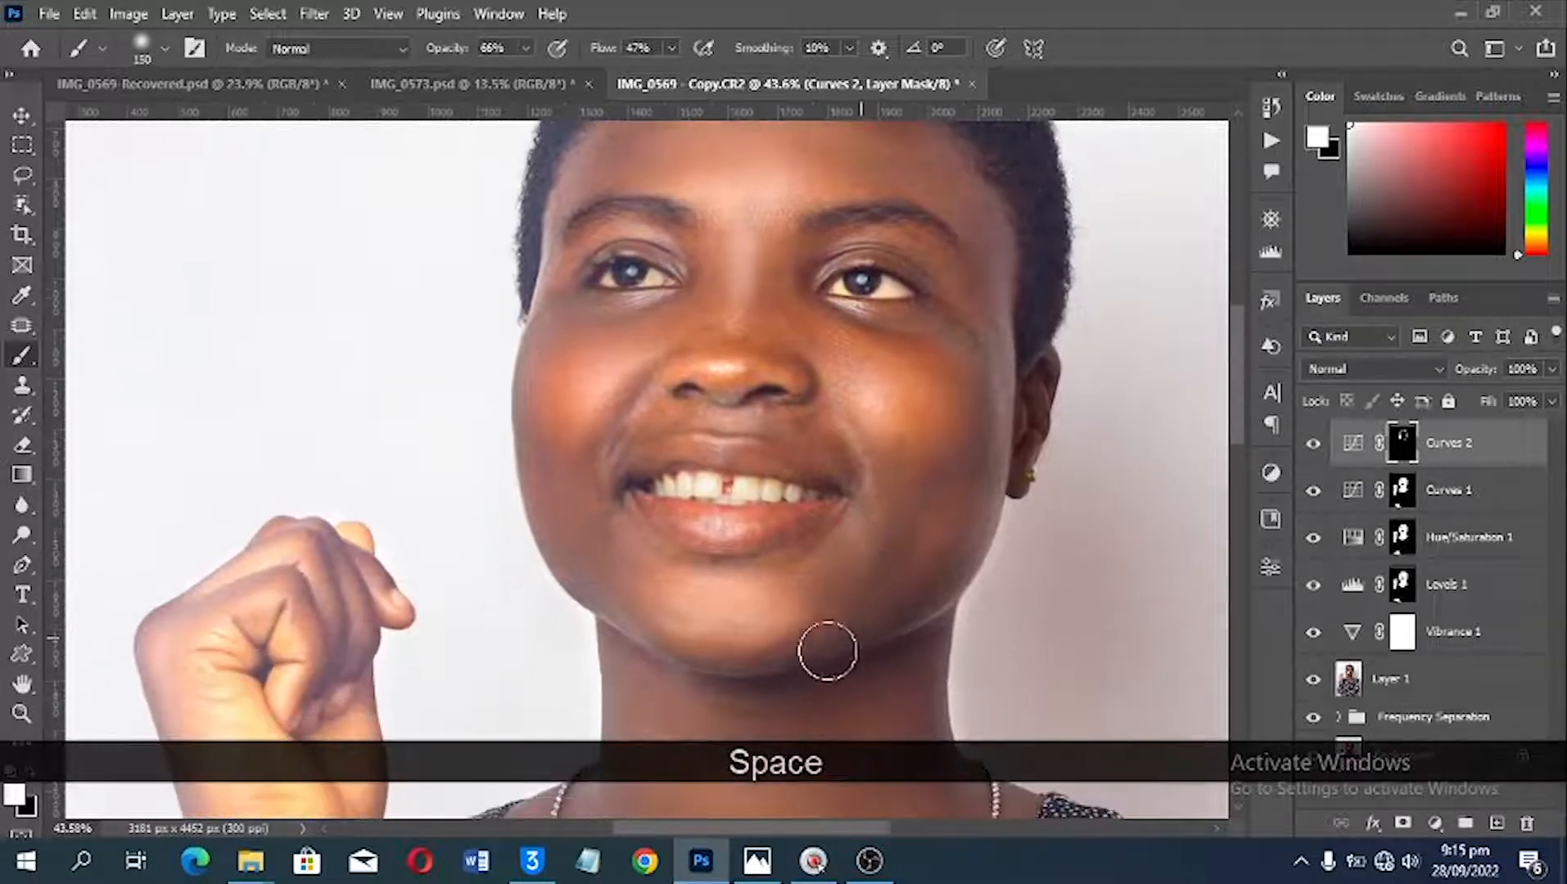
mouse_move(825, 647)
mouse_down()
mouse_move(573, 605)
mouse_move(849, 628)
mouse_up()
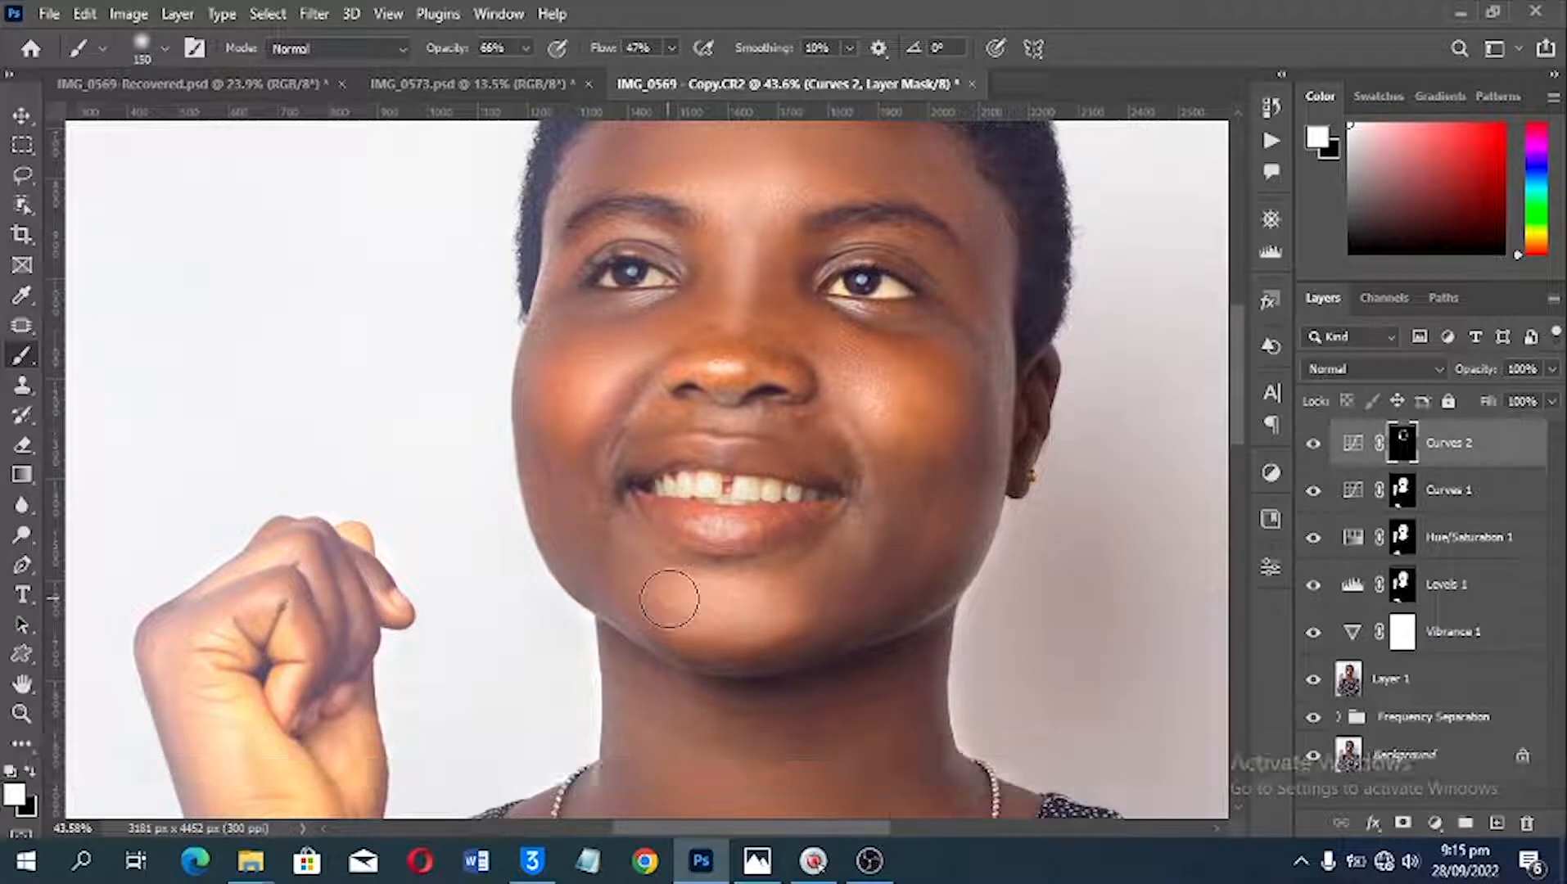
Step: Soften the contouring over the cheek, chin and jaw with a size 300 brush at 14% opacity
key(bracketright)
key(bracketright)
key(bracketright)
scroll(630, 327, up, 3)
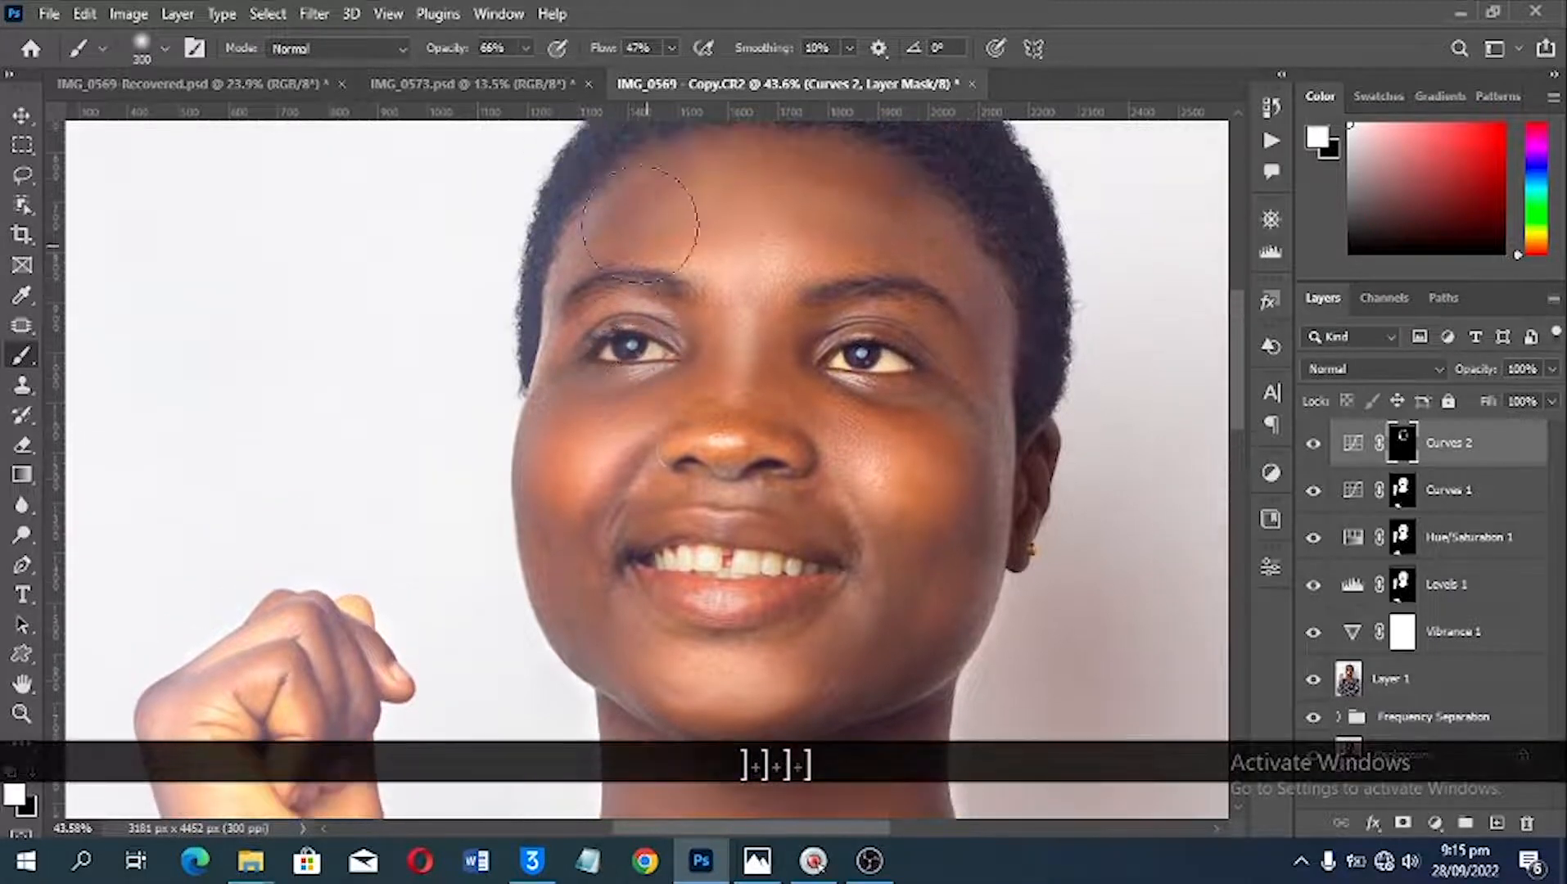
drag(449, 56, 414, 56)
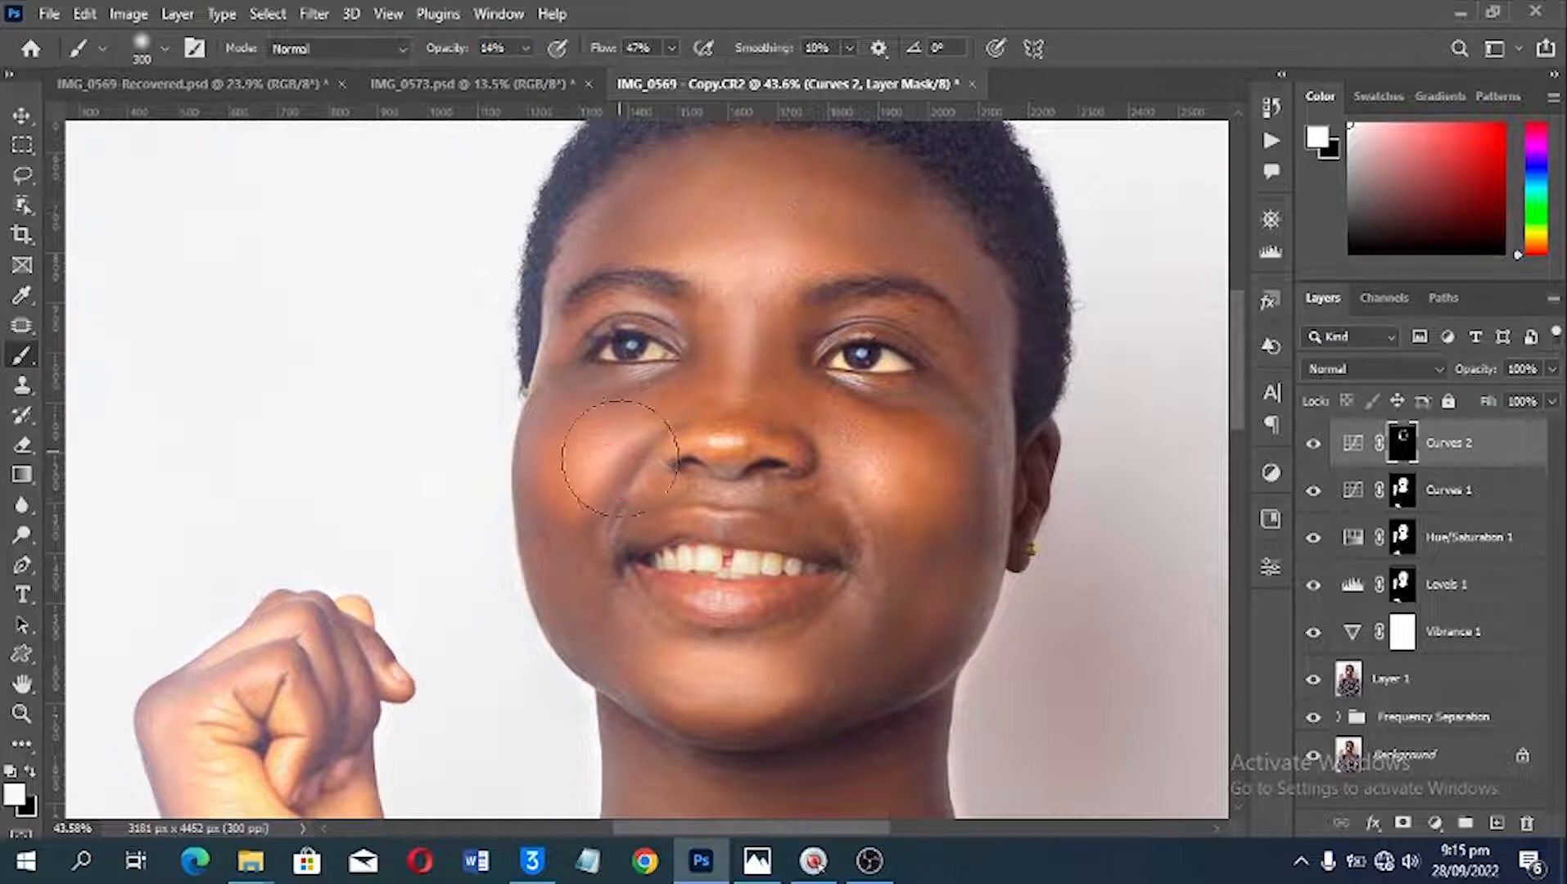
drag(625, 458, 634, 474)
click(774, 712)
click(592, 656)
Step: Compare the portrait with and without the Curves 2 layer, both close up and with the whole image in view
click(1314, 443)
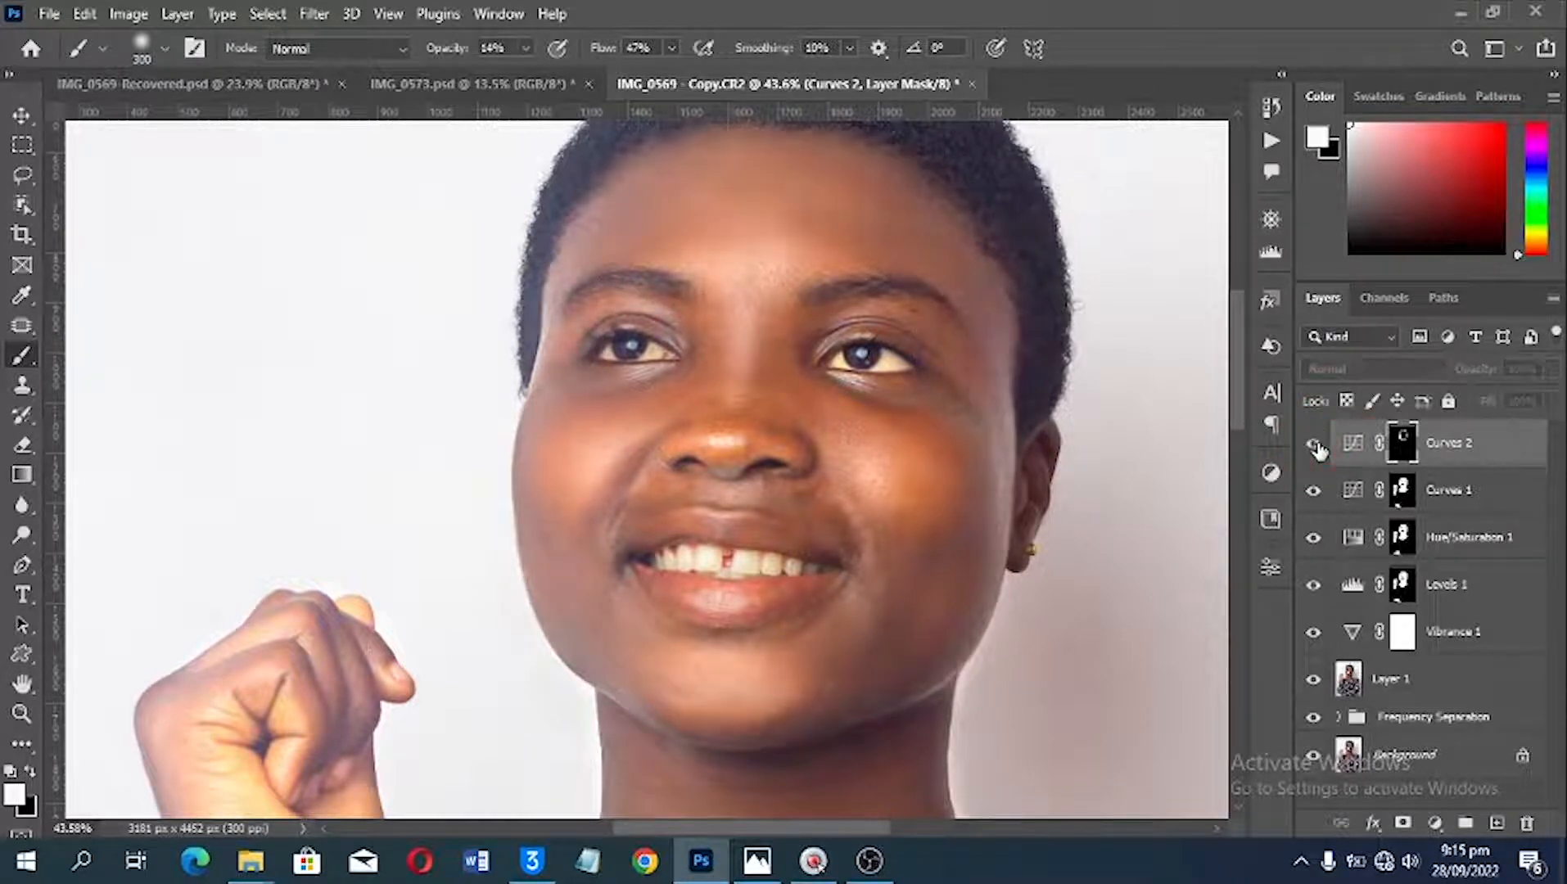
click(1314, 443)
scroll(954, 490, down, 3)
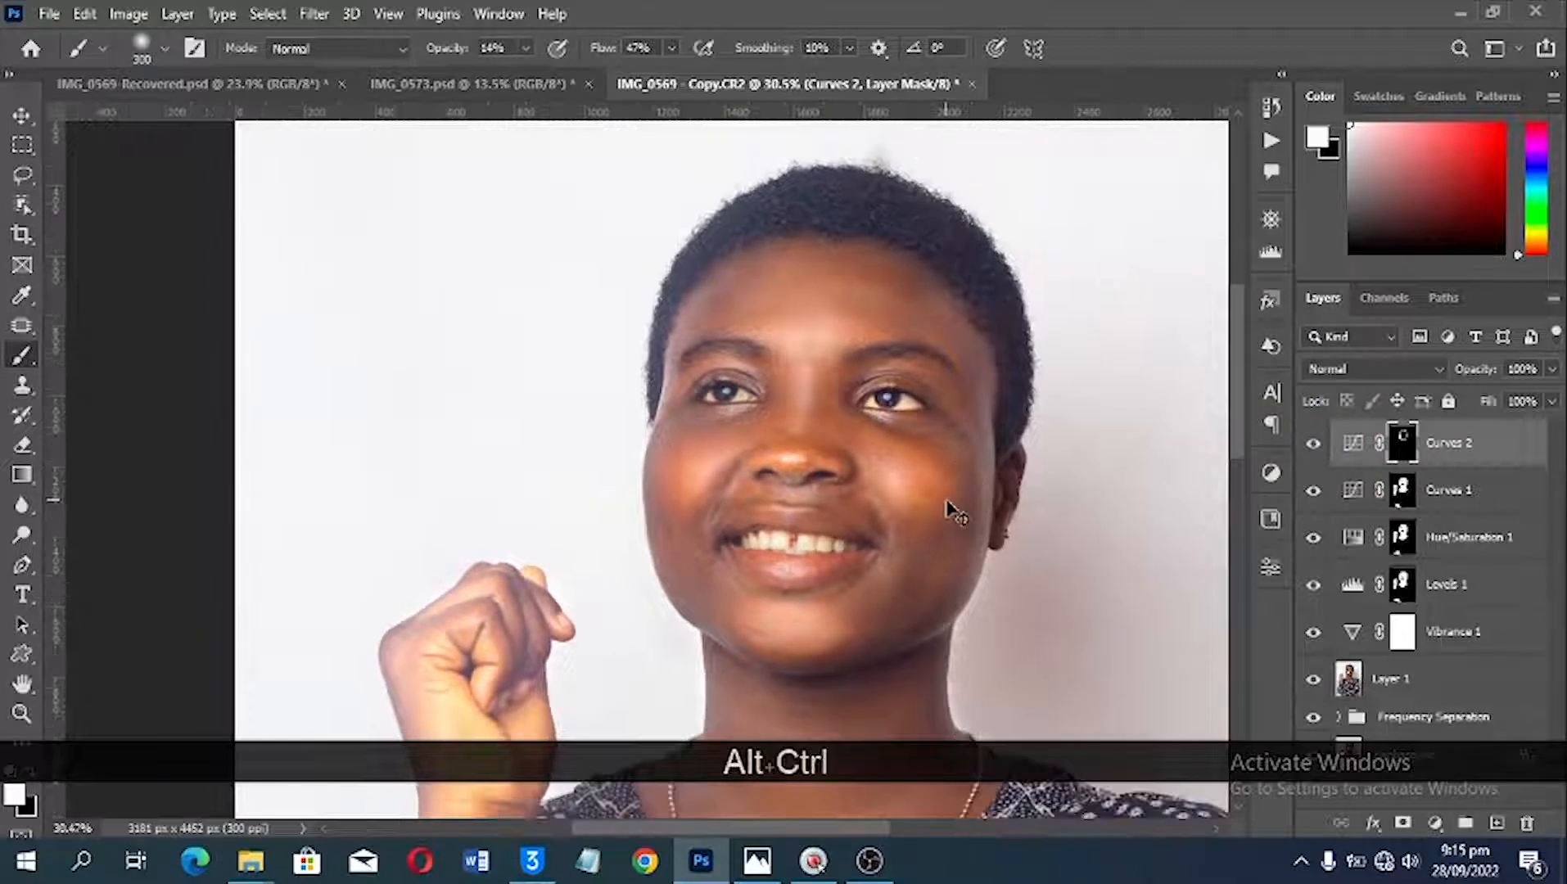
key(ctrl+alt+0)
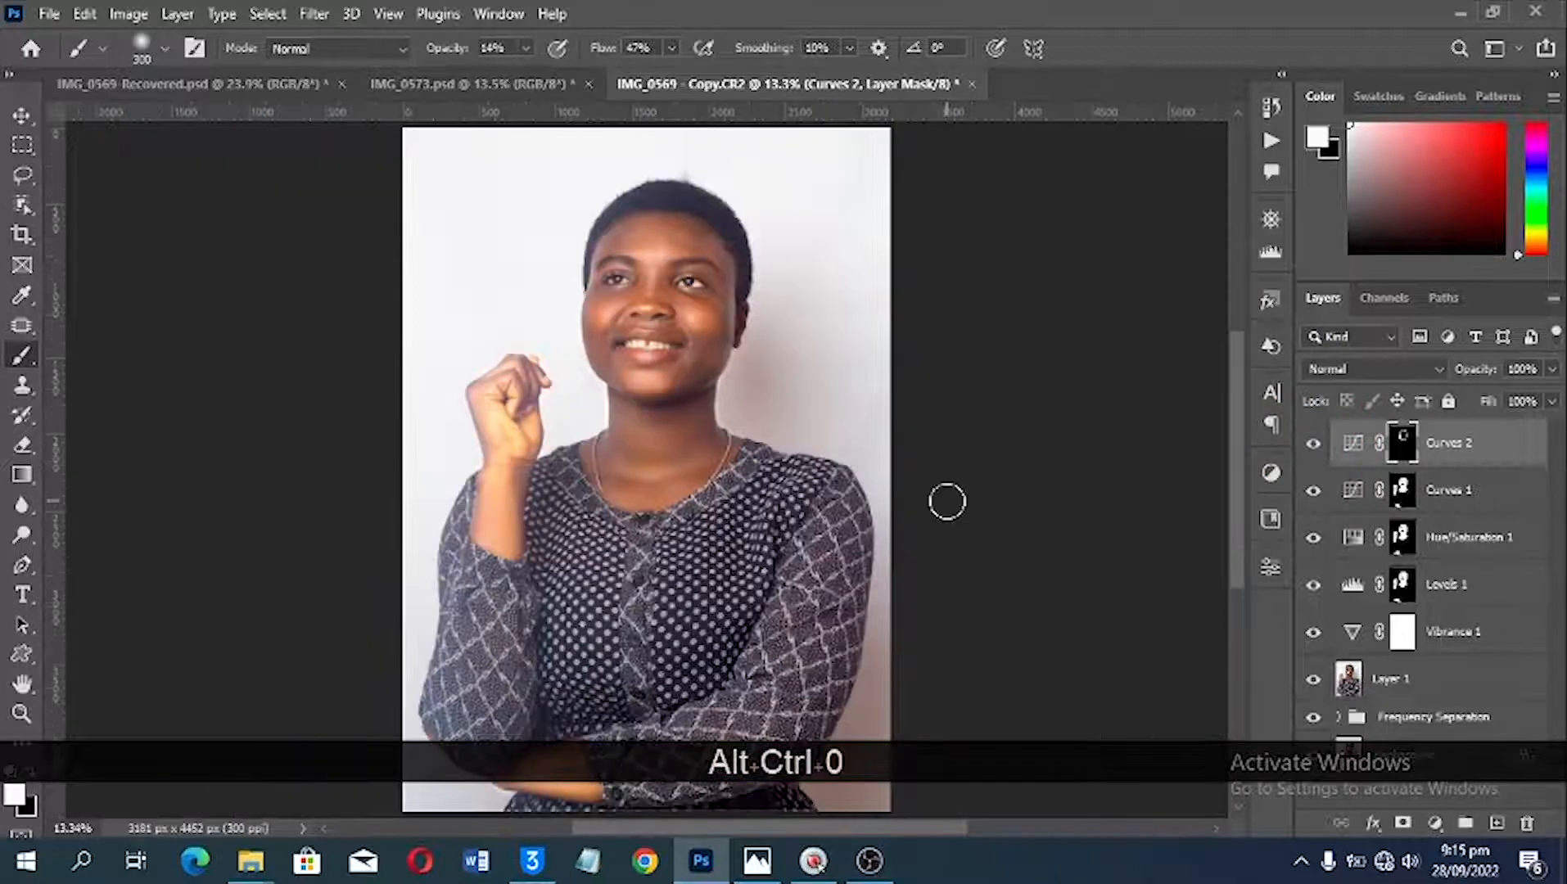
click(1315, 444)
click(1314, 444)
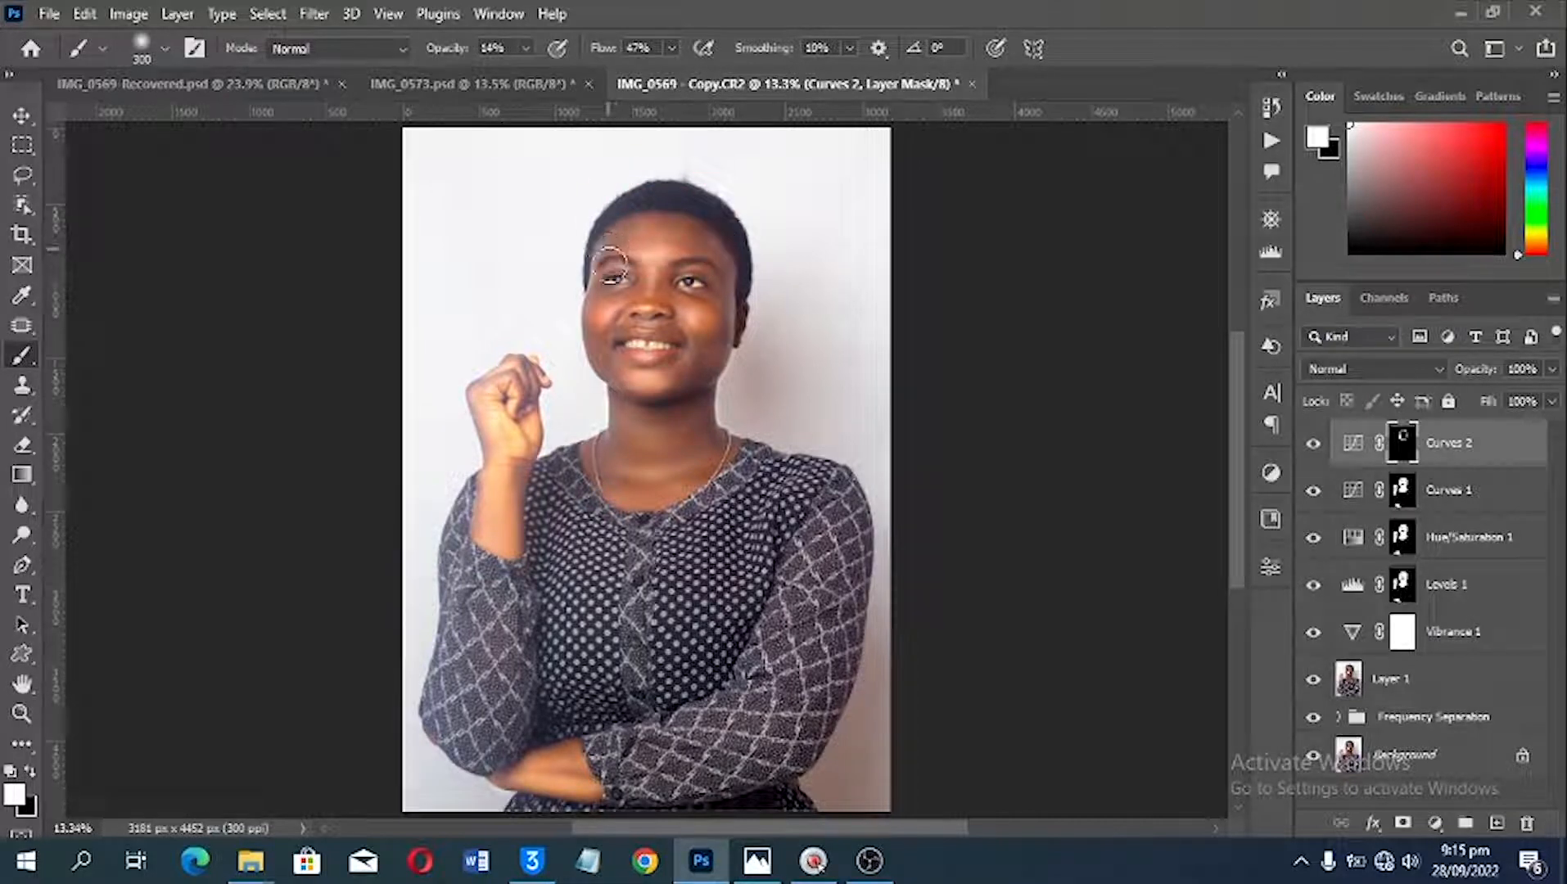
Step: Brush more darkening over the sides of the face, jaw and neck, and lower the Curves 2 layer opacity to 65%
drag(729, 315, 673, 362)
mouse_move(599, 322)
mouse_down()
mouse_move(640, 392)
mouse_move(663, 396)
mouse_up()
click(674, 458)
click(1311, 448)
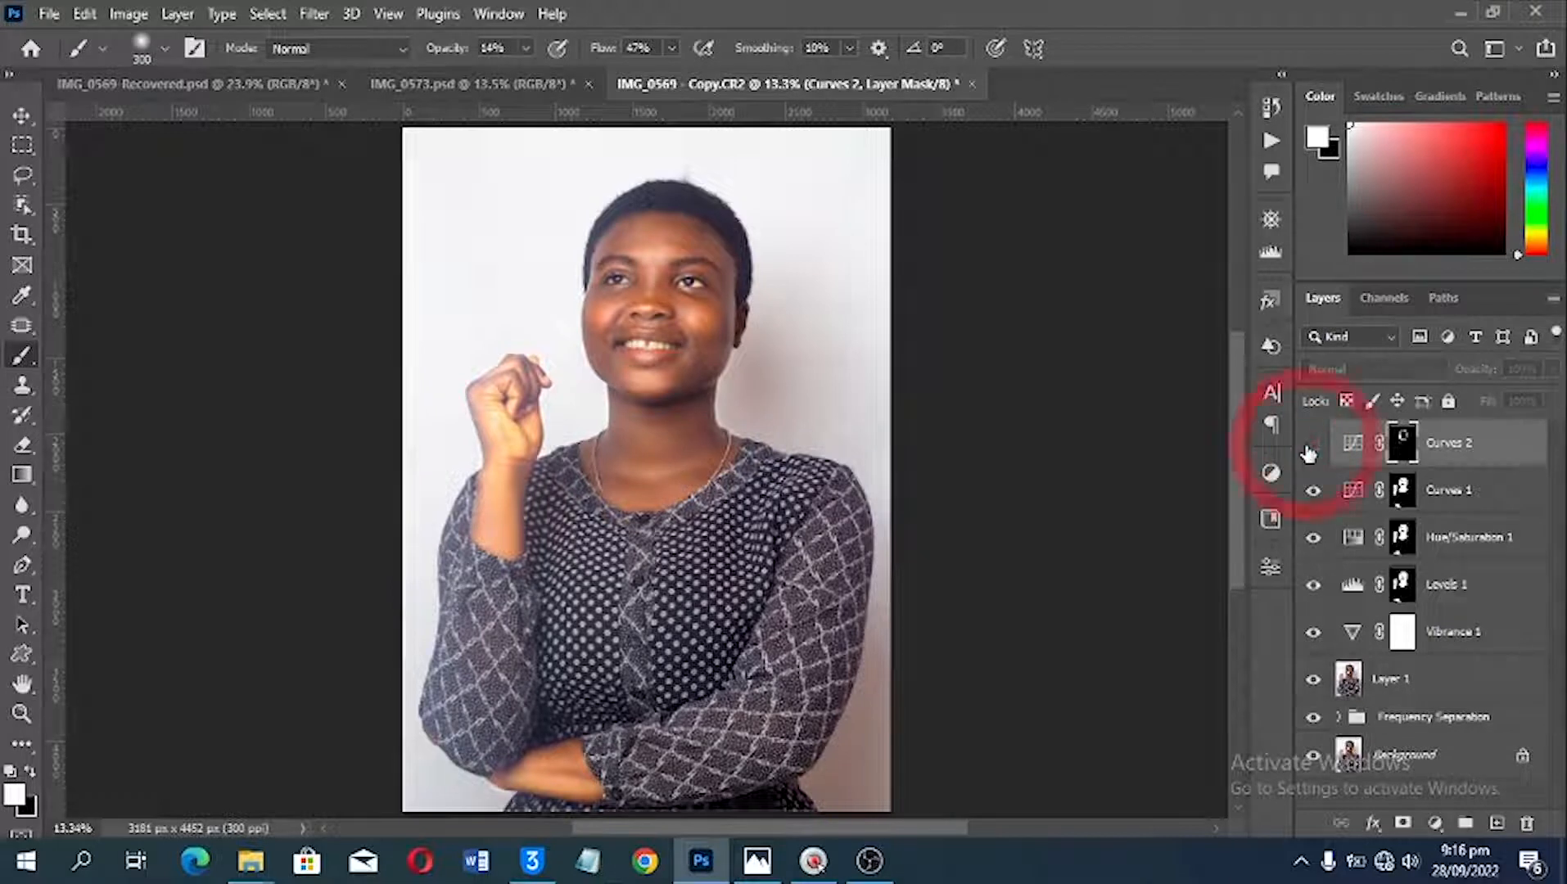
click(1310, 448)
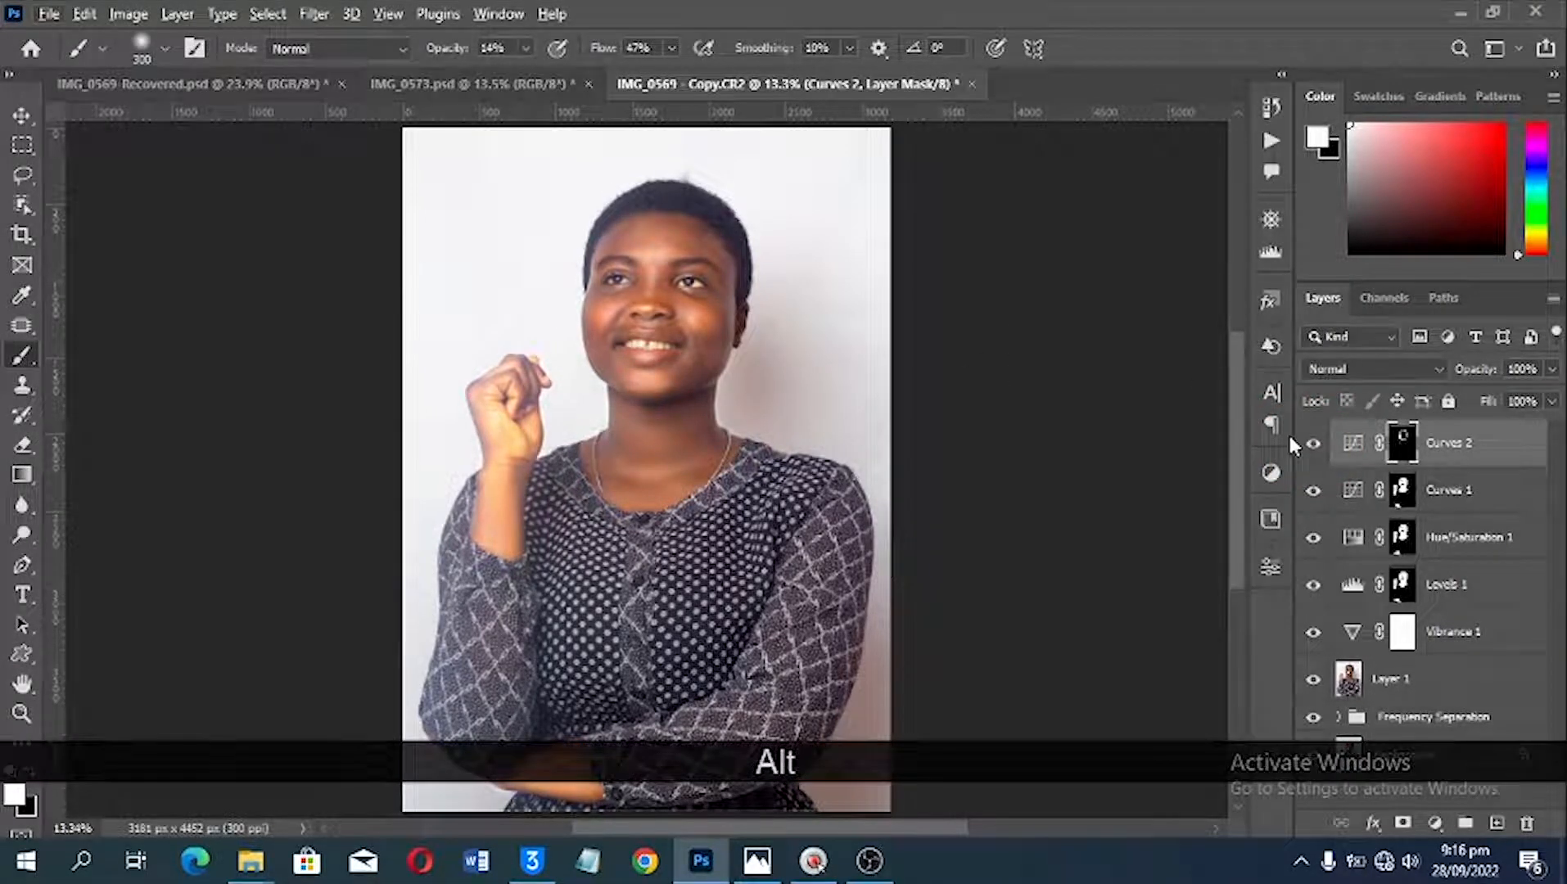
drag(1466, 374, 1430, 374)
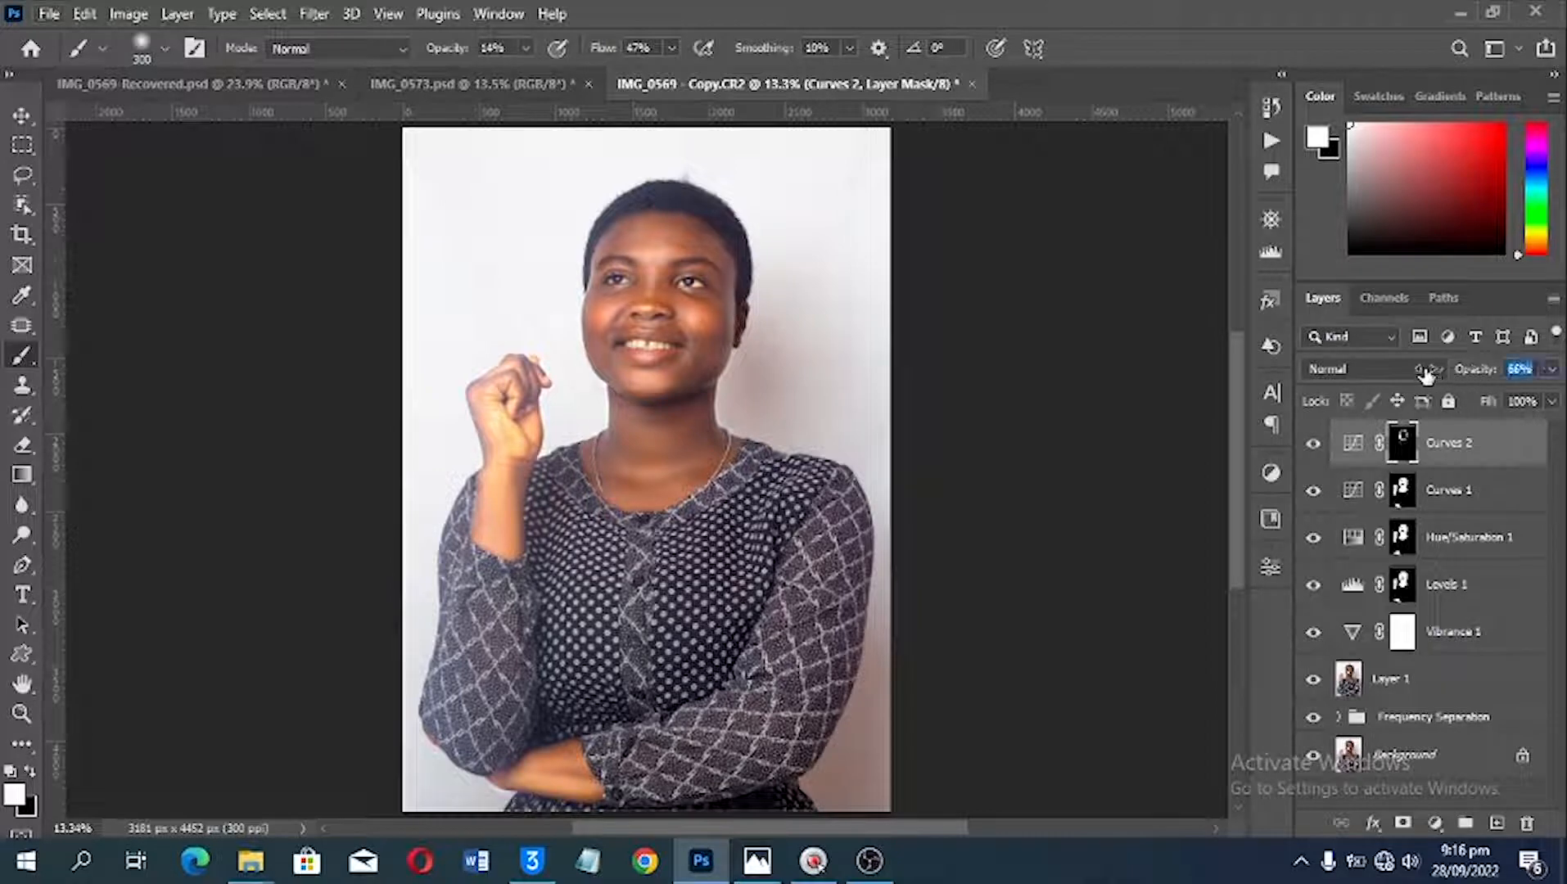
Step: Raise the brush opacity to 57% and darken the raised hand and forearm on the Curves 2 mask
scroll(494, 465, up, 6)
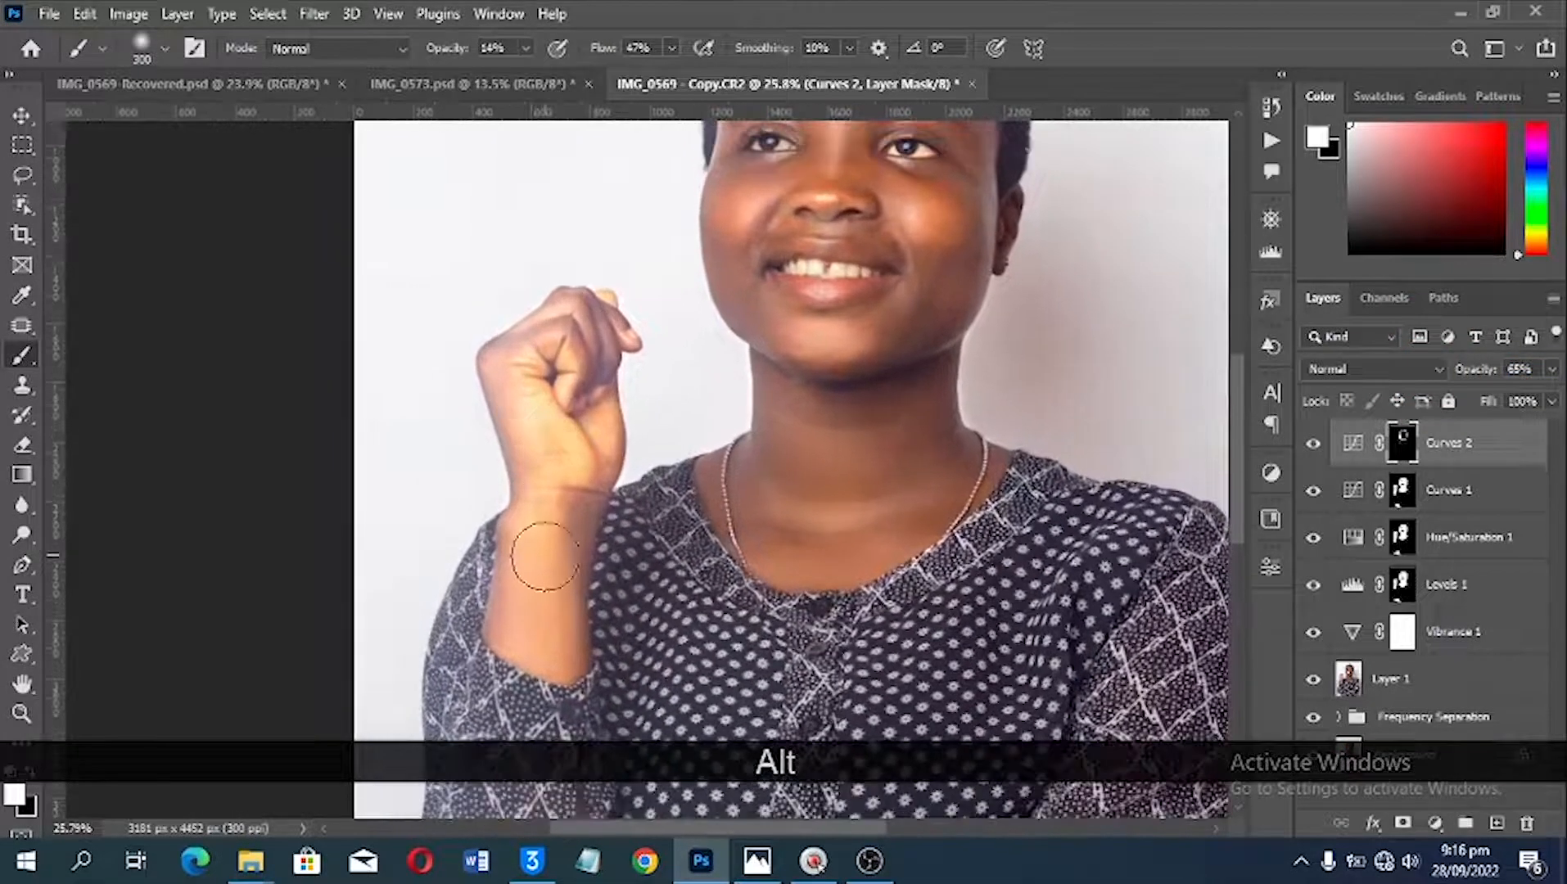
drag(527, 435, 525, 438)
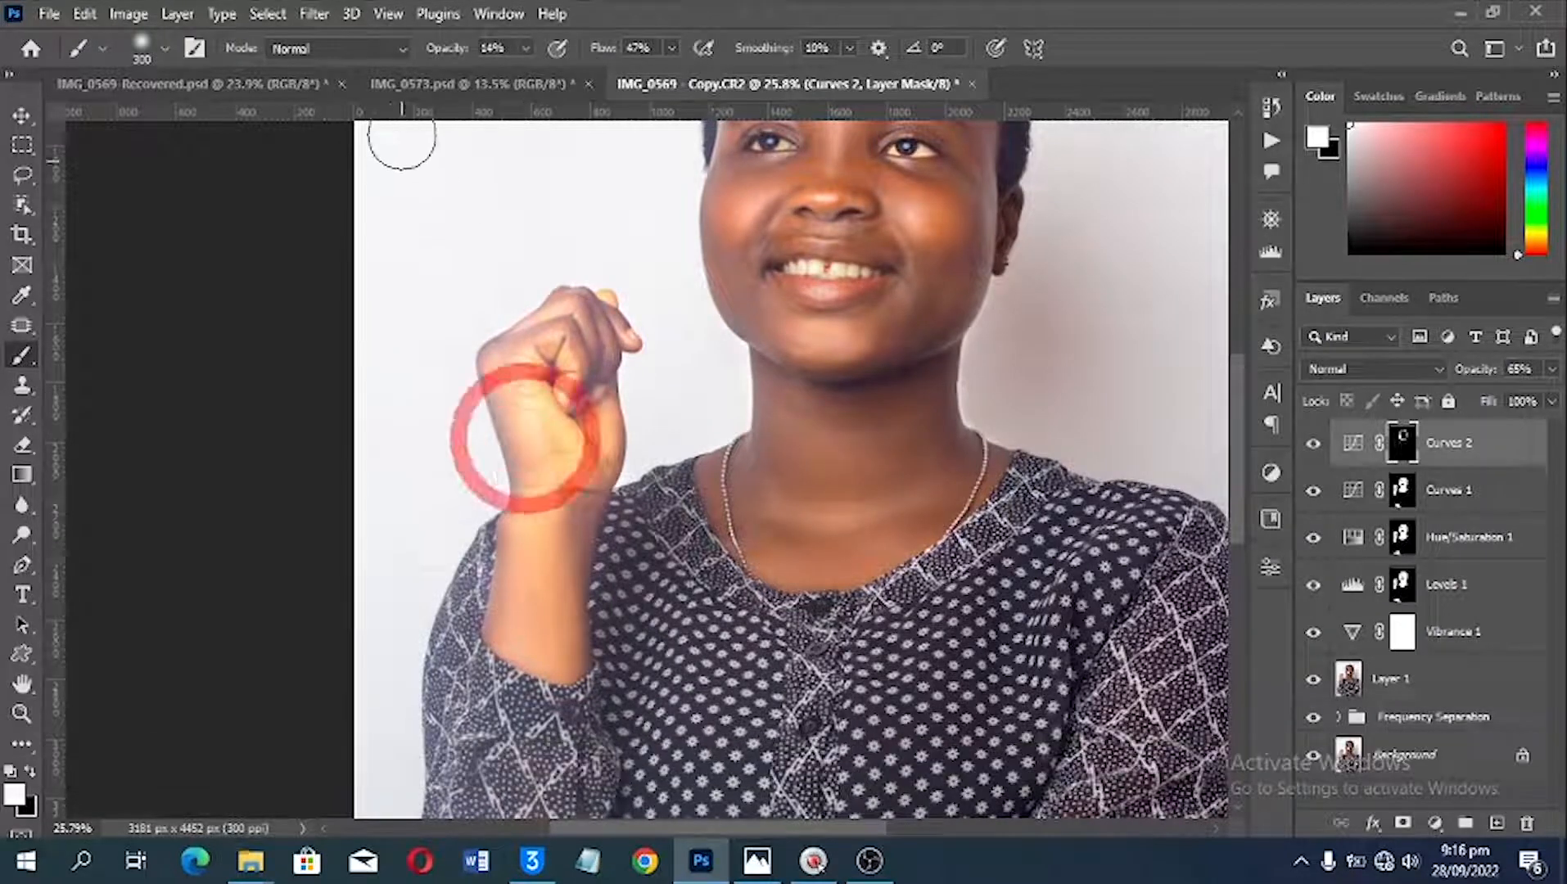
drag(443, 50, 489, 48)
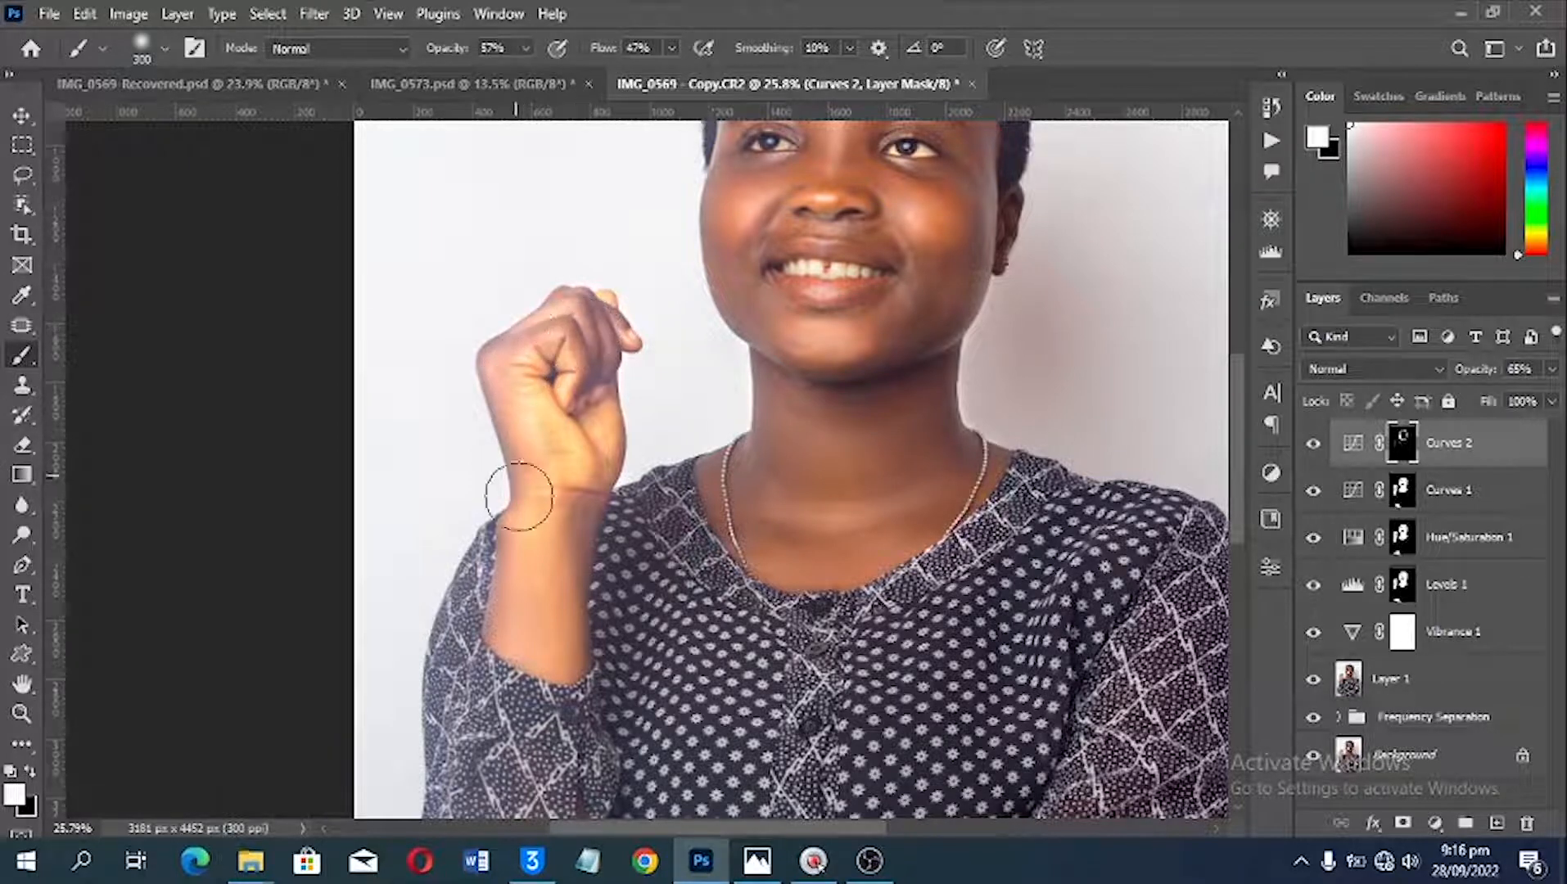
drag(542, 559, 401, 352)
key(ctrl+0)
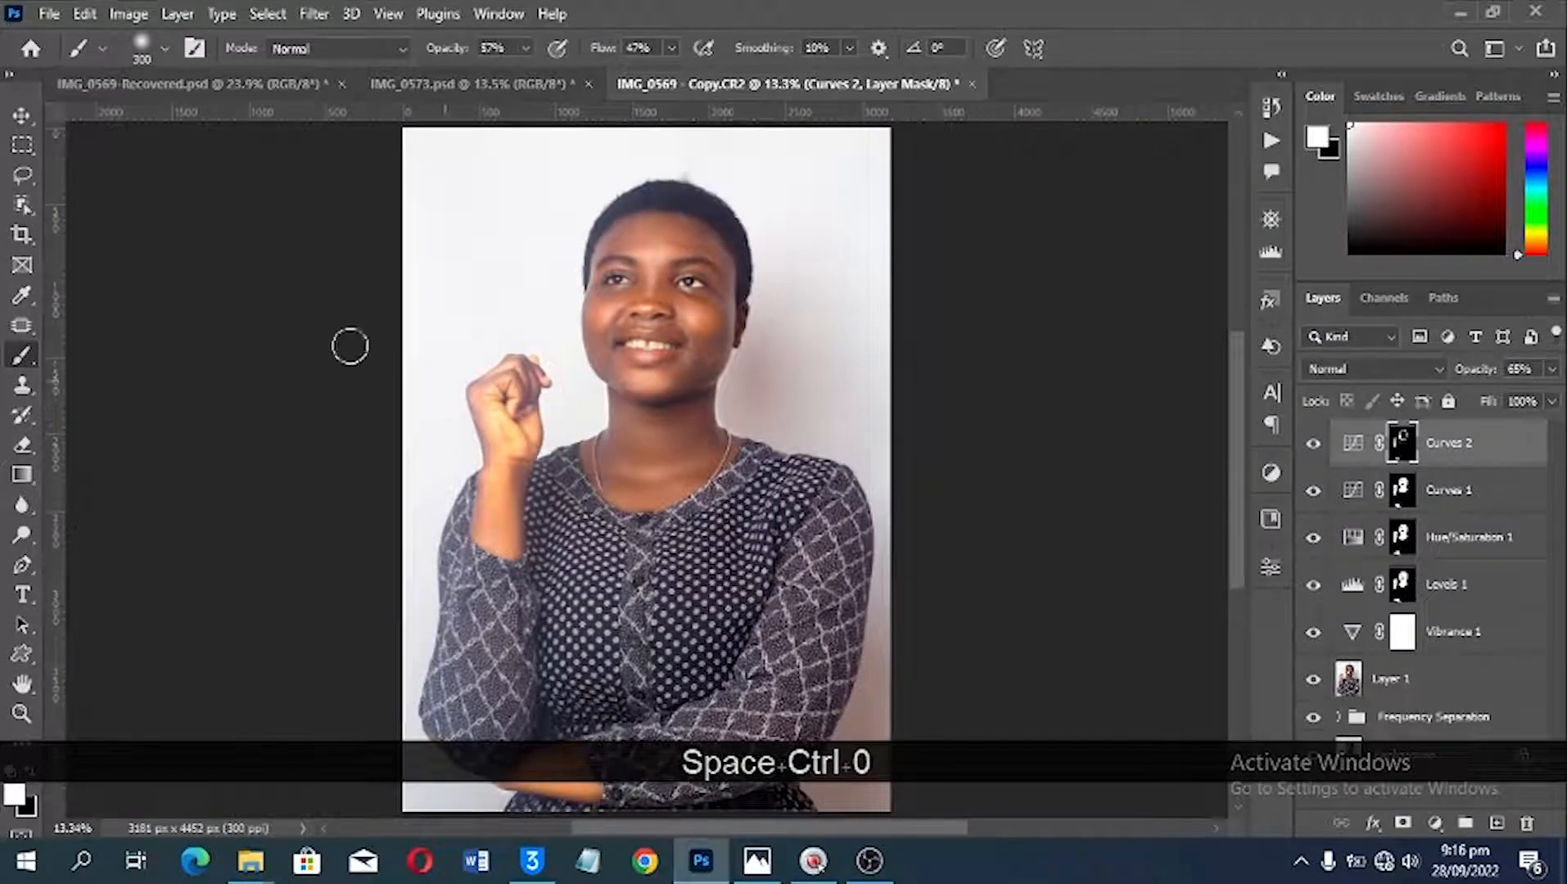
Step: Compare the whole portrait with the finished version in IMG_0569-Recovered.psd
click(274, 83)
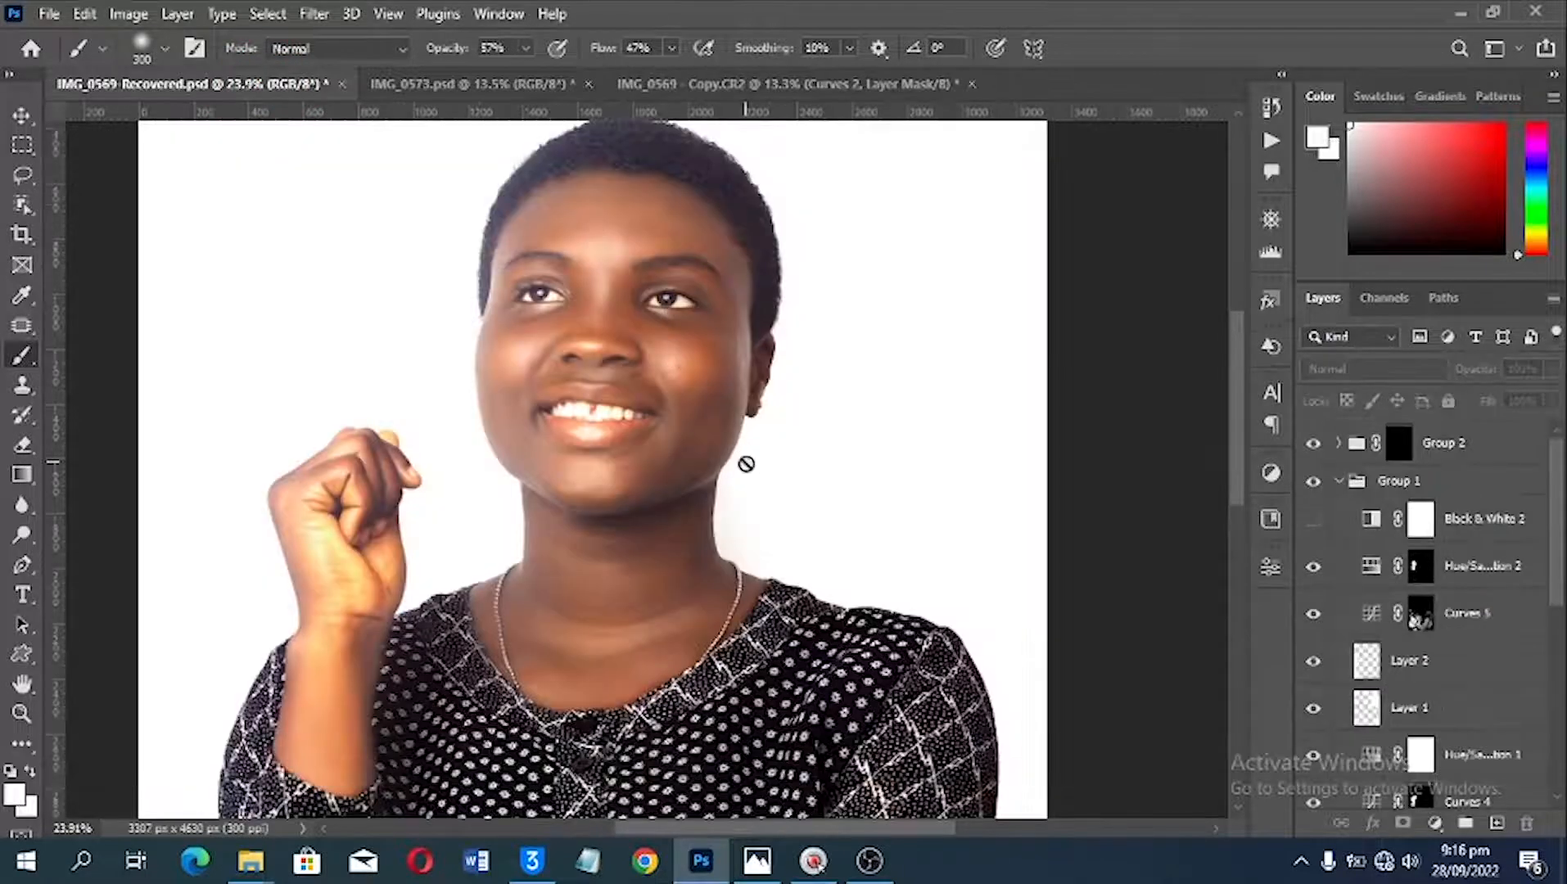
key(ctrl+0)
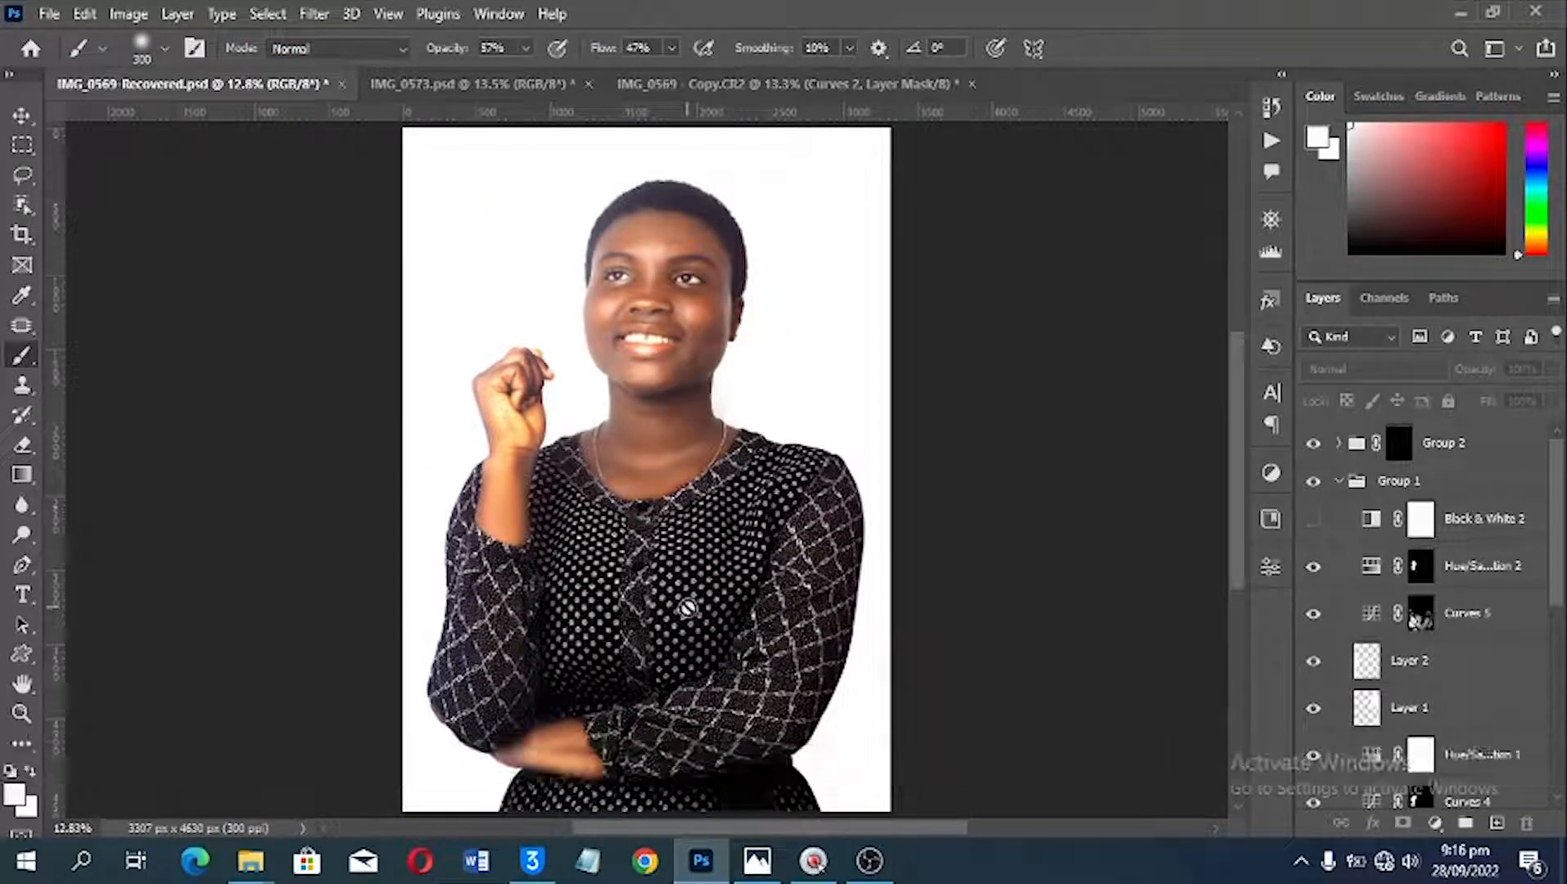
click(773, 96)
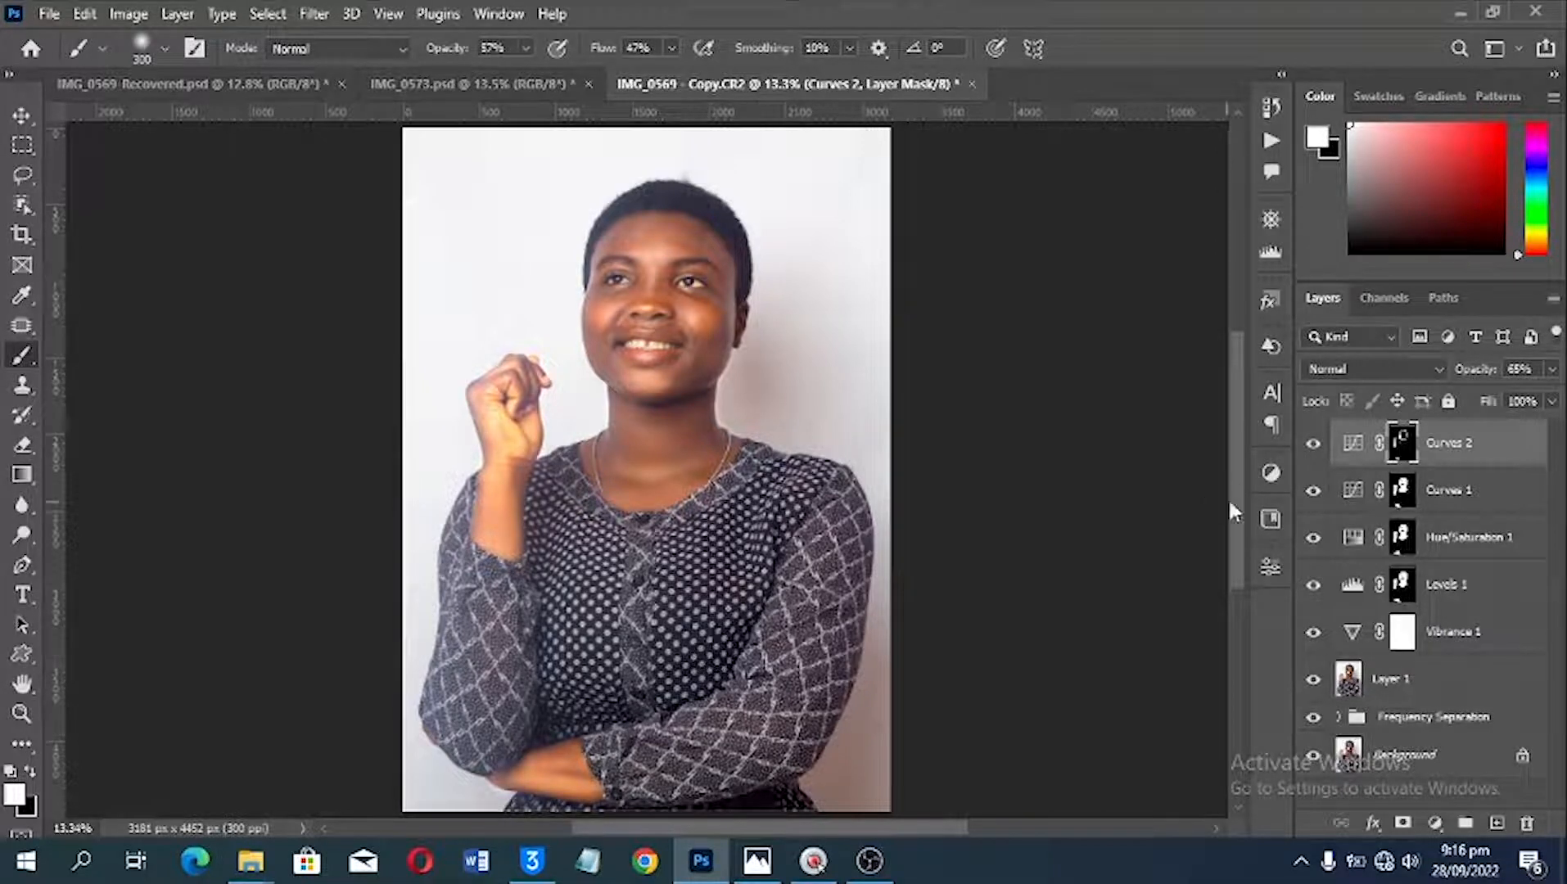
Step: Add a third Curves adjustment layer with the midtones pulled down strongly, and invert its mask to black
click(1434, 822)
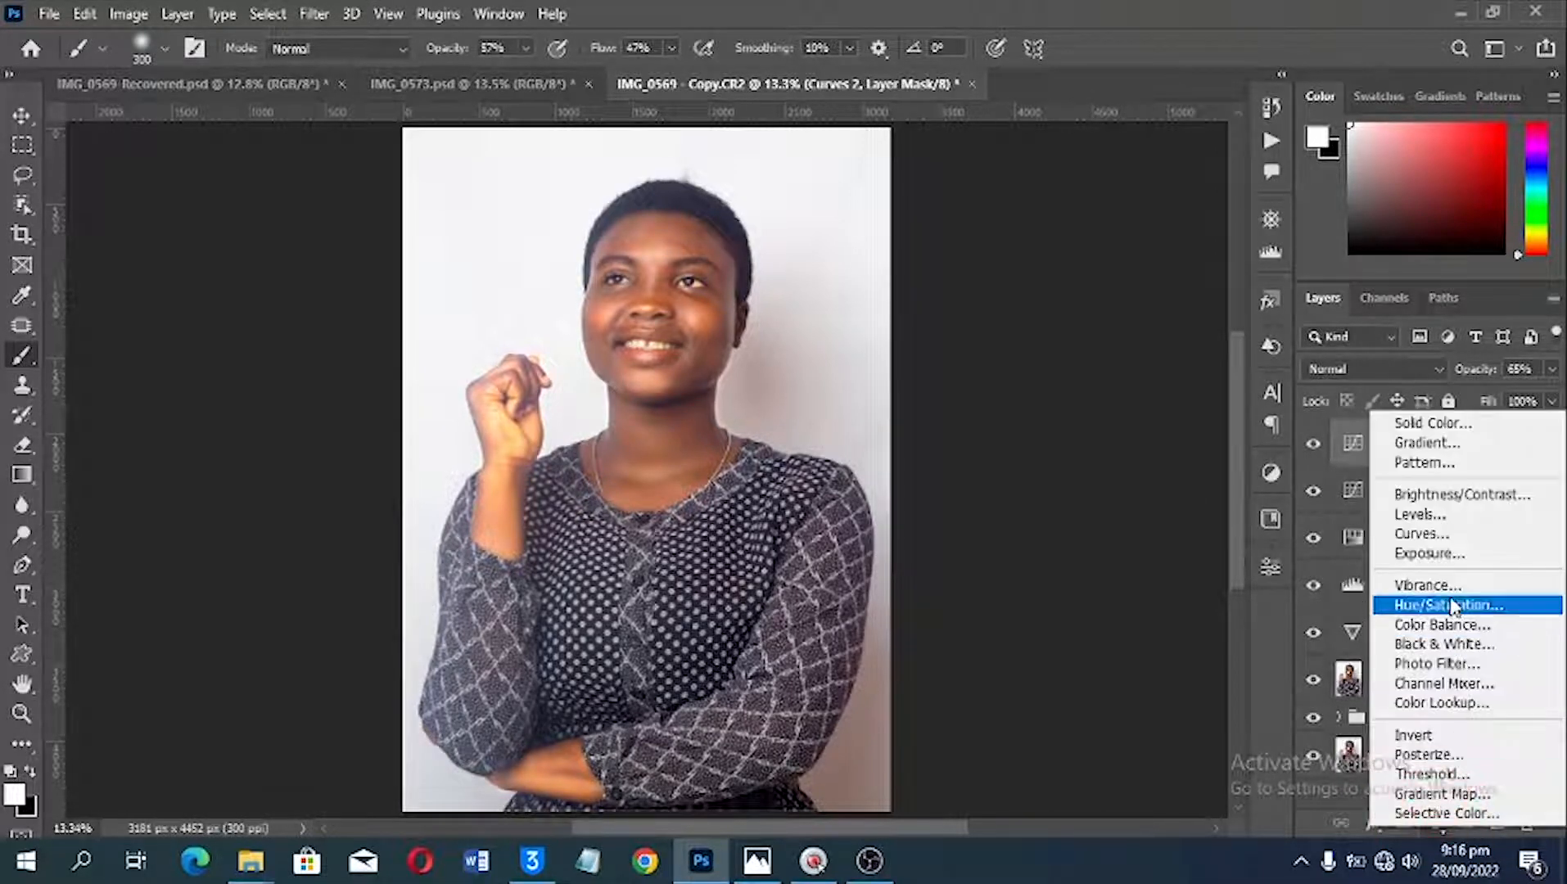
click(1434, 531)
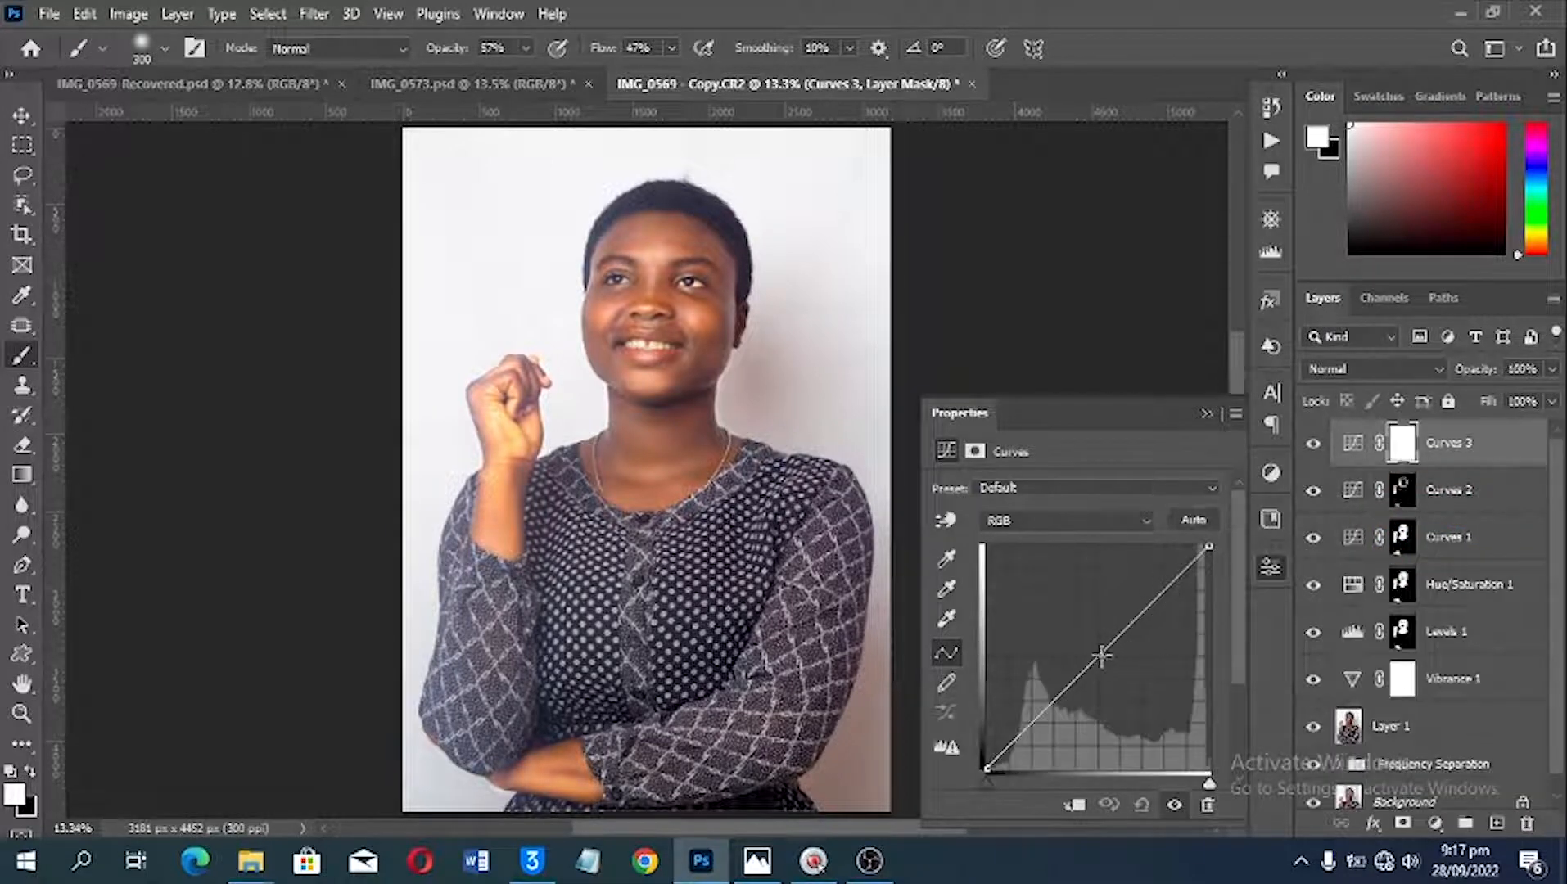
drag(1101, 661, 1115, 694)
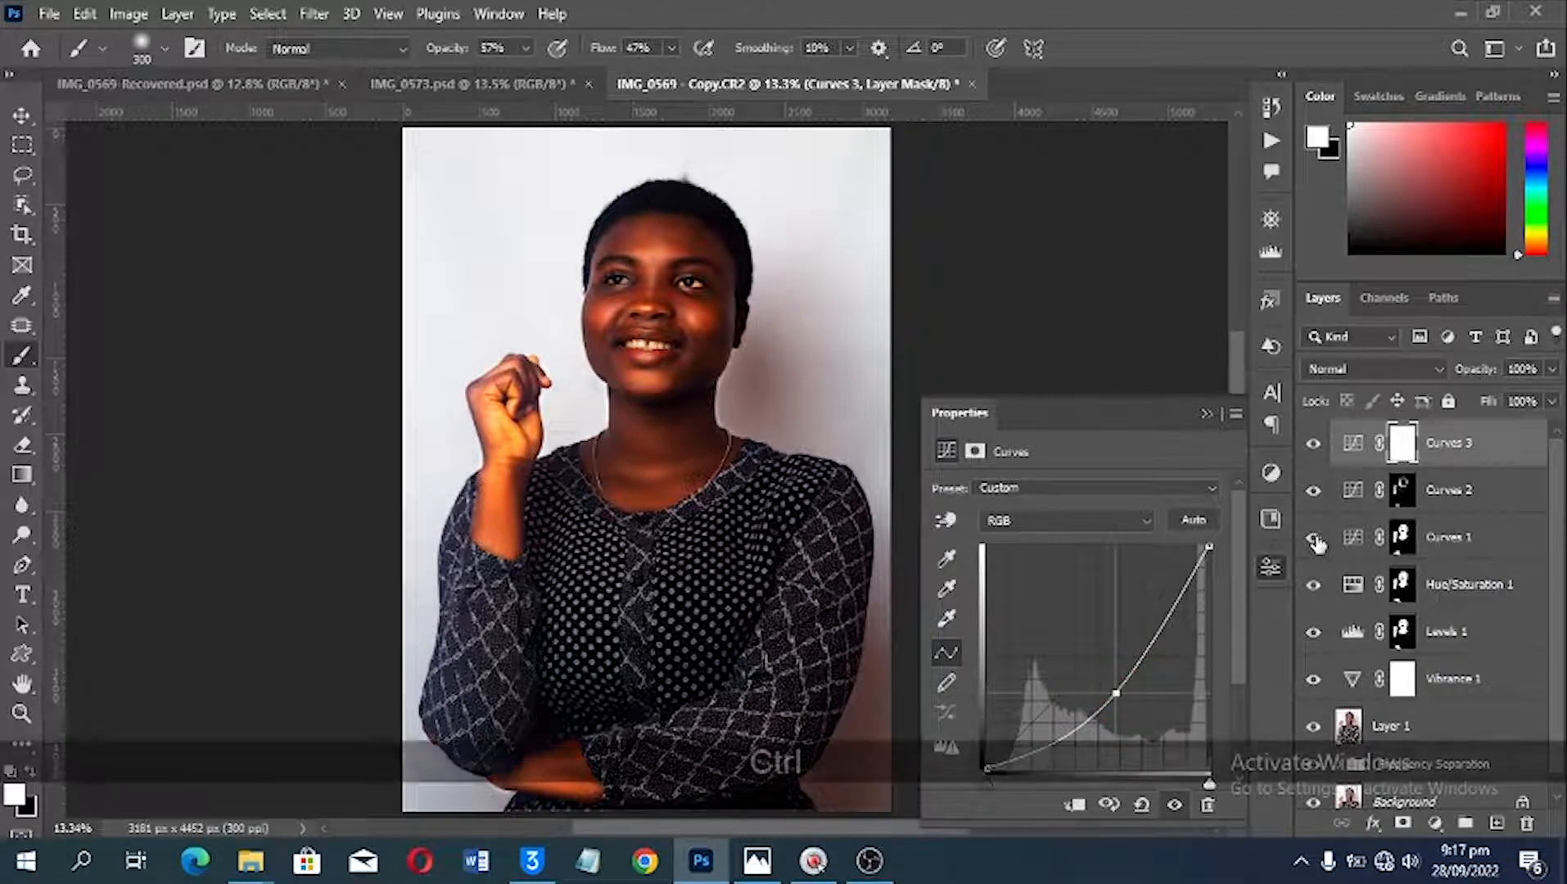
key(ctrl+i)
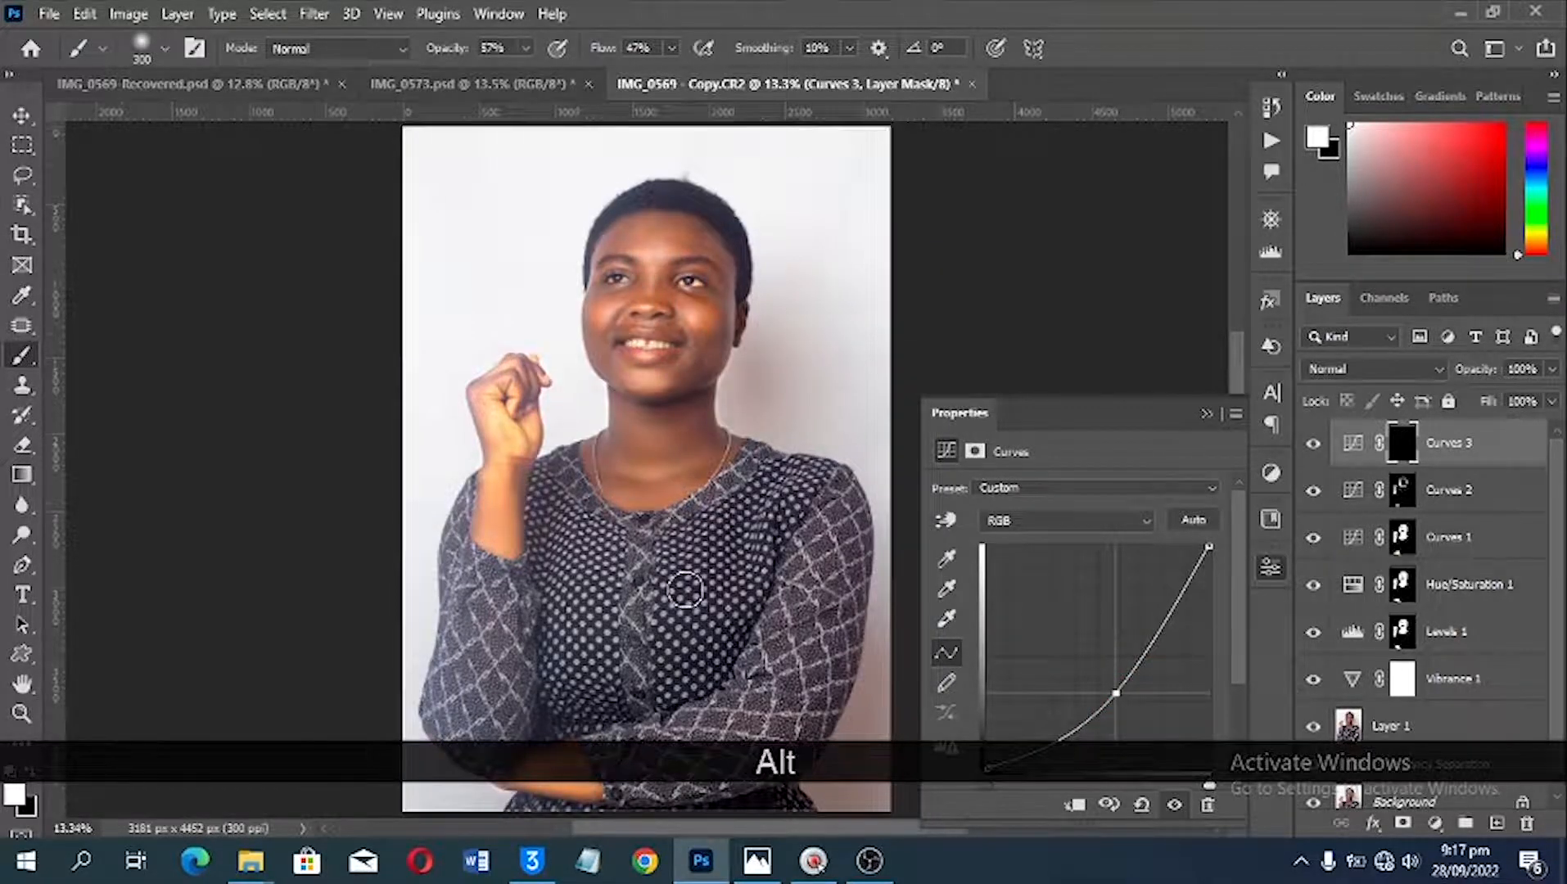
Step: Brush darkening onto the chest of the blouse on the Curves 3 mask, show the mask overlay and clean its edge with black
alt+scroll(696, 630, up, 3)
key(space)
drag(705, 640, 706, 367)
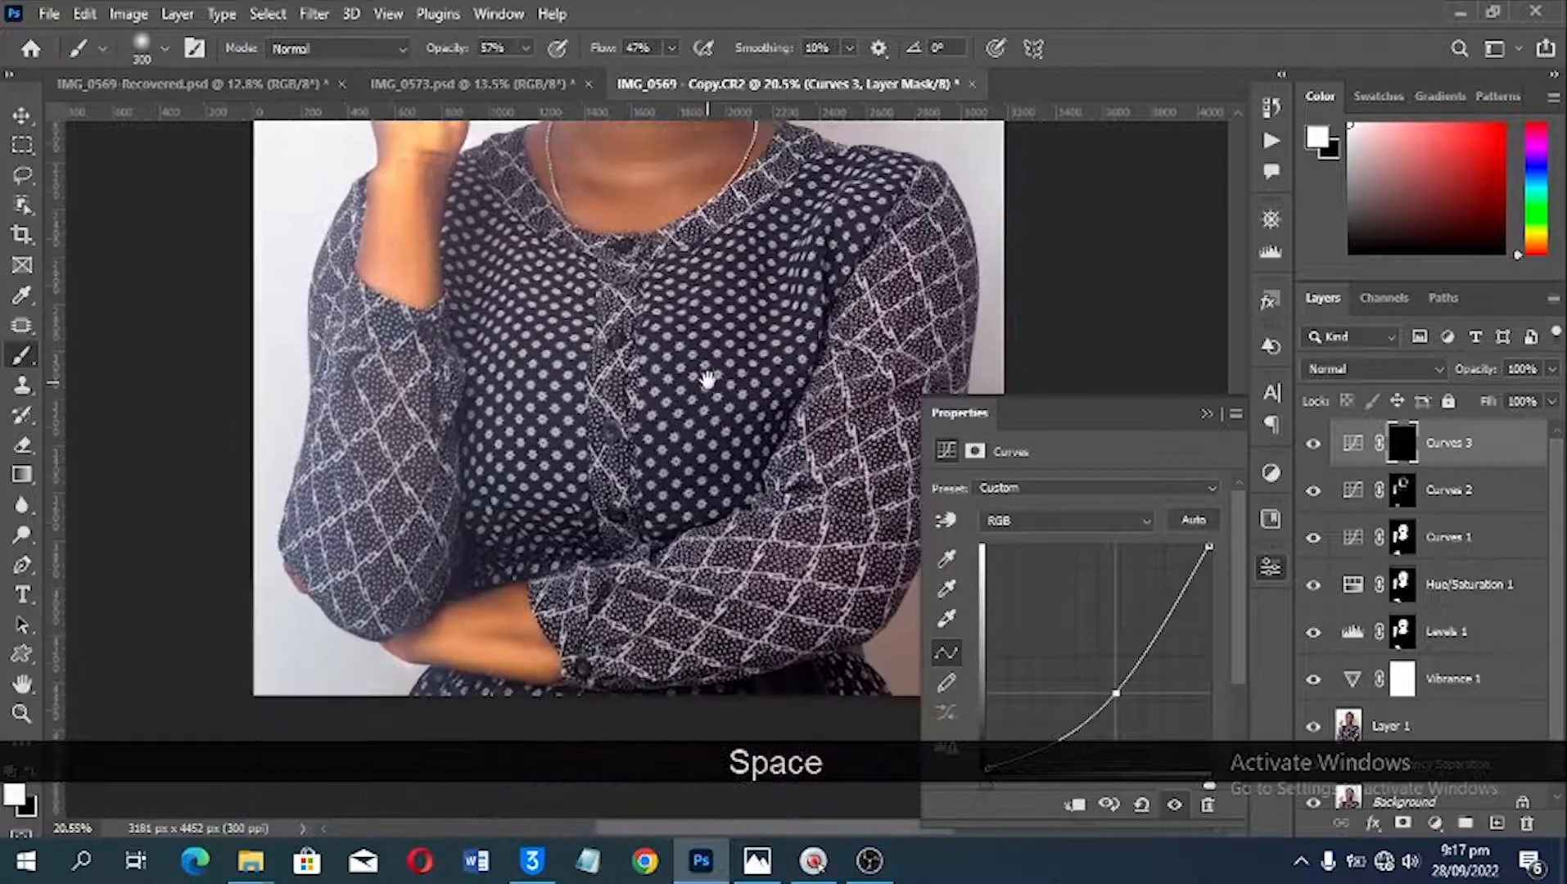
alt+scroll(719, 413, up, 1)
alt+scroll(719, 413, up, 2)
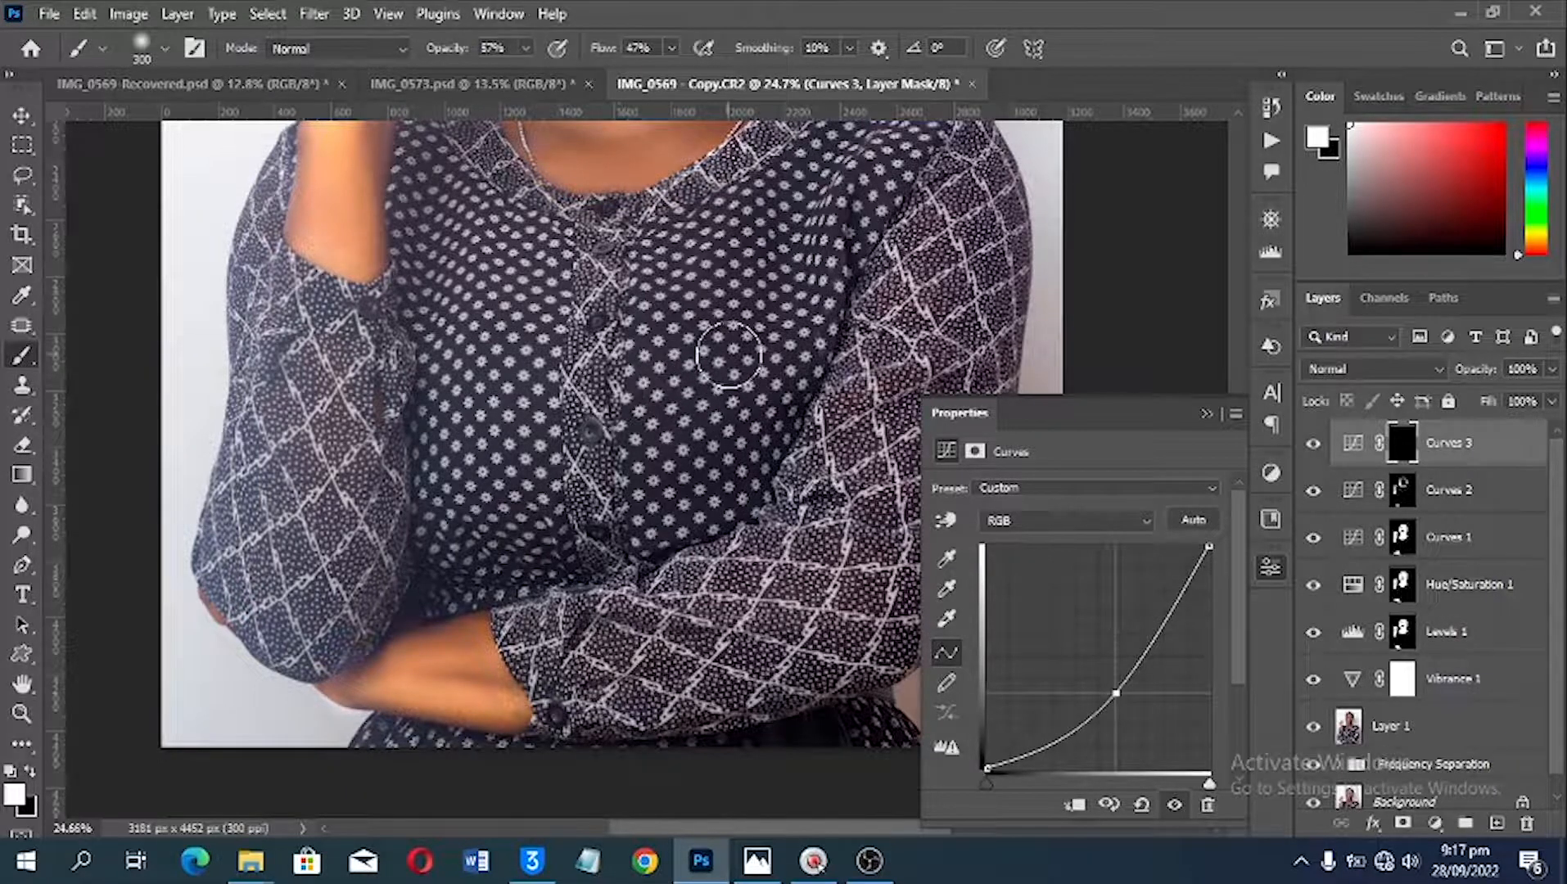
click(619, 363)
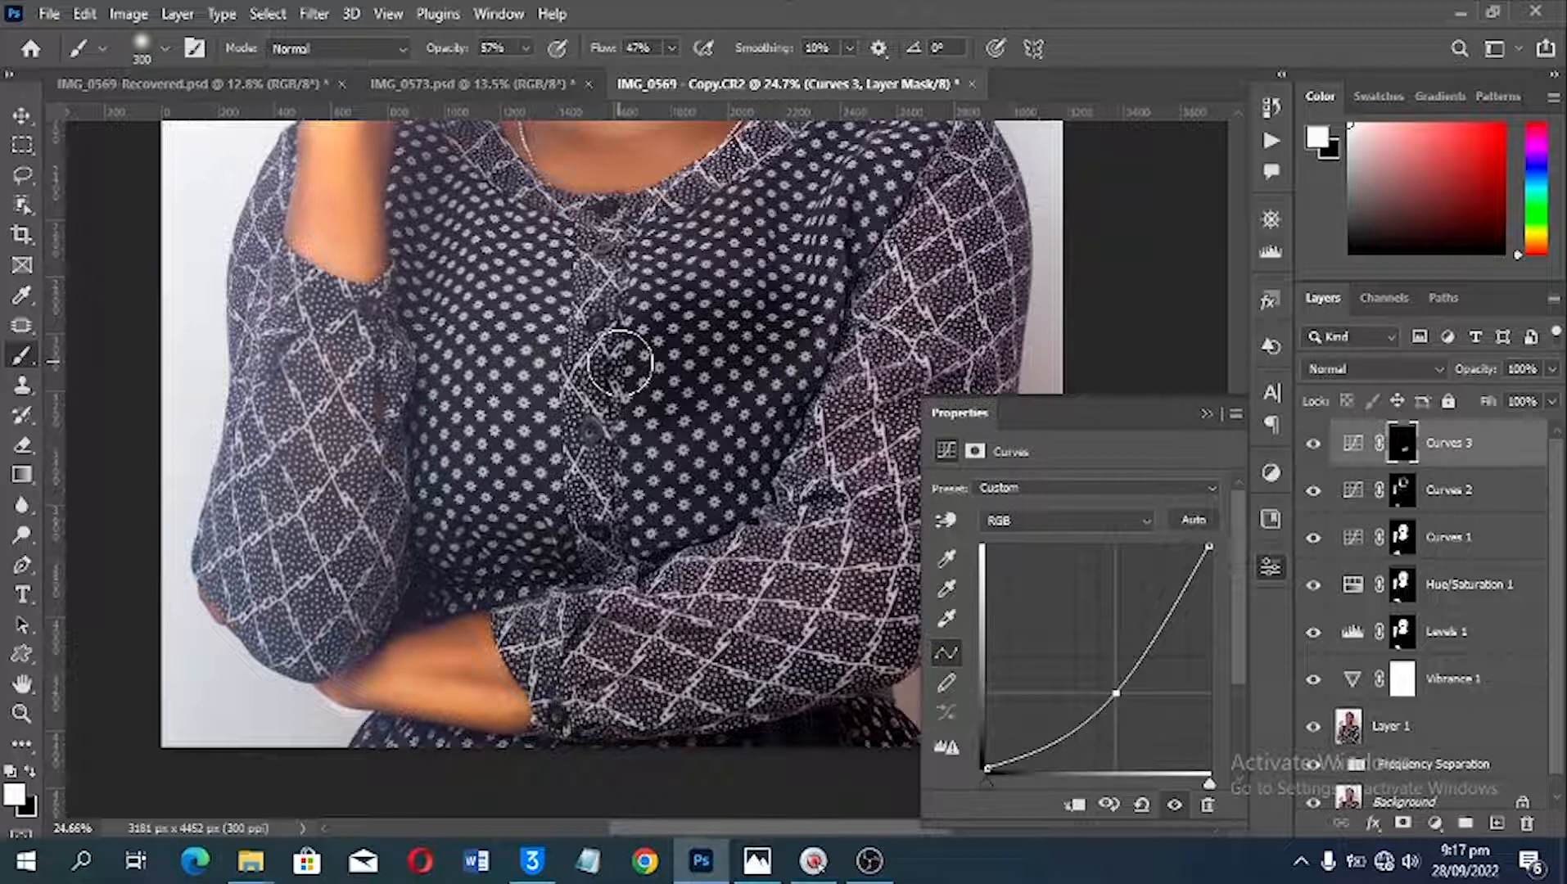
key(x)
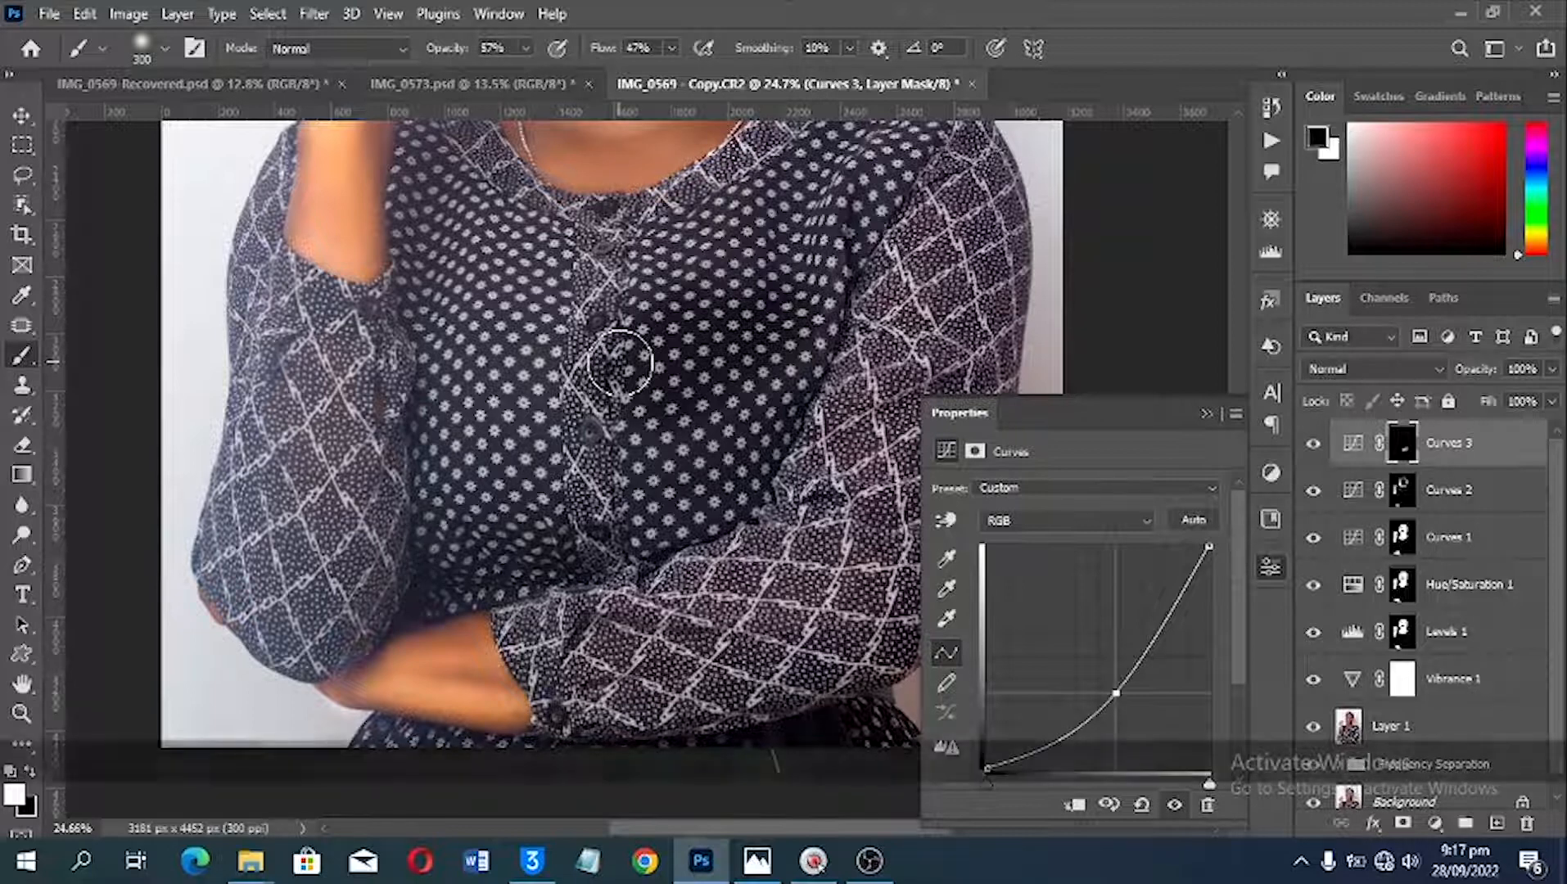
key(backslash)
mouse_move(609, 393)
mouse_down()
mouse_move(661, 392)
mouse_move(706, 331)
mouse_up()
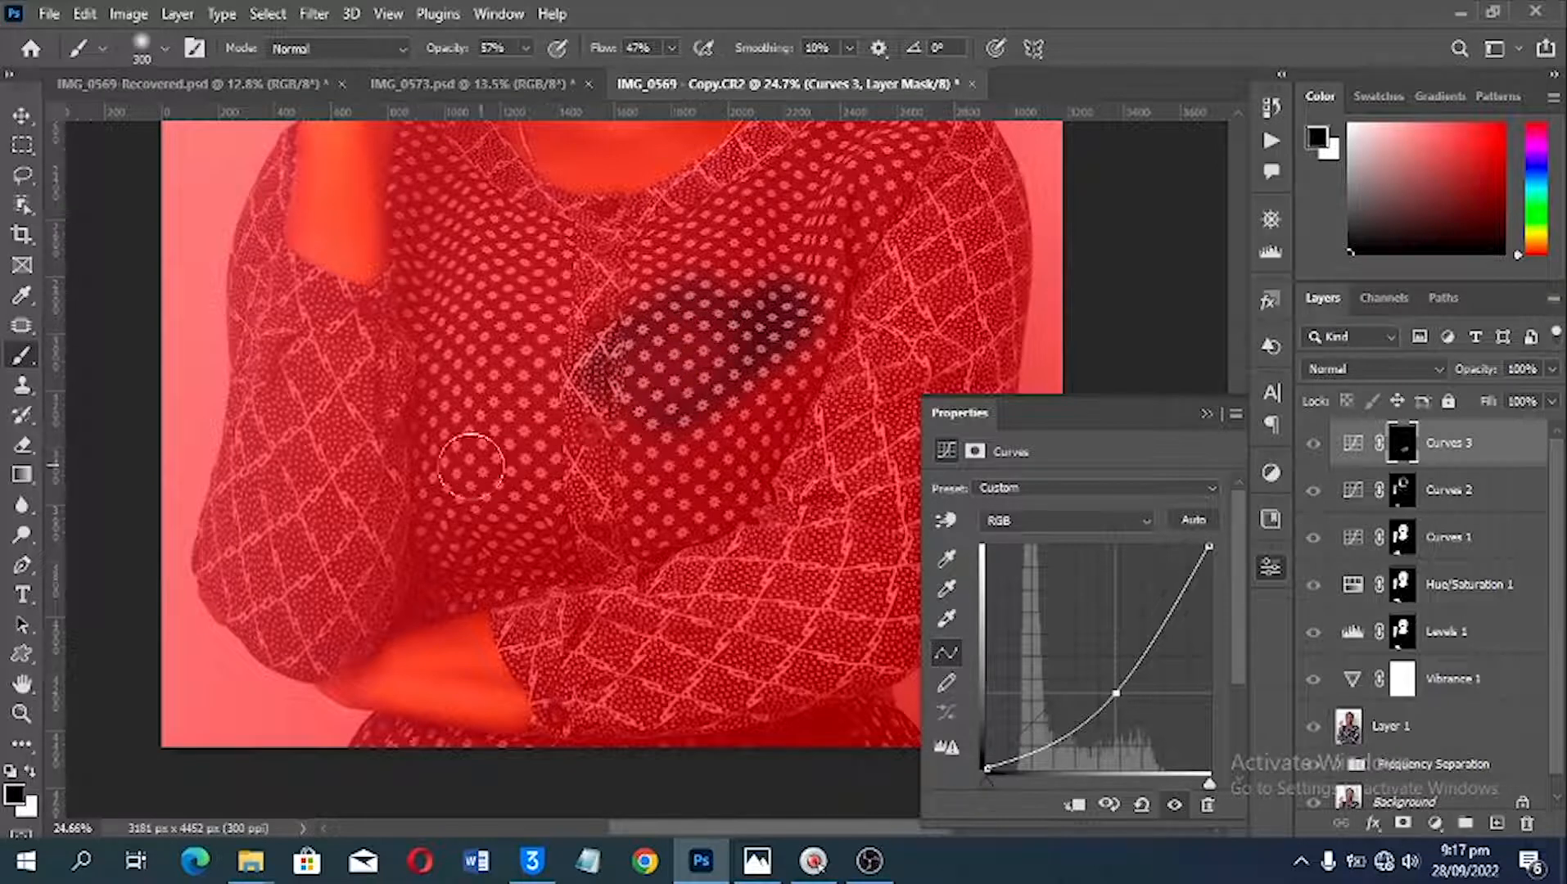
Step: Strengthen the chest area in white, and set a larger 500-pixel brush with opacity and flow at 100%
click(33, 774)
mouse_move(635, 340)
mouse_down()
mouse_move(657, 373)
mouse_move(700, 360)
mouse_move(676, 327)
mouse_up()
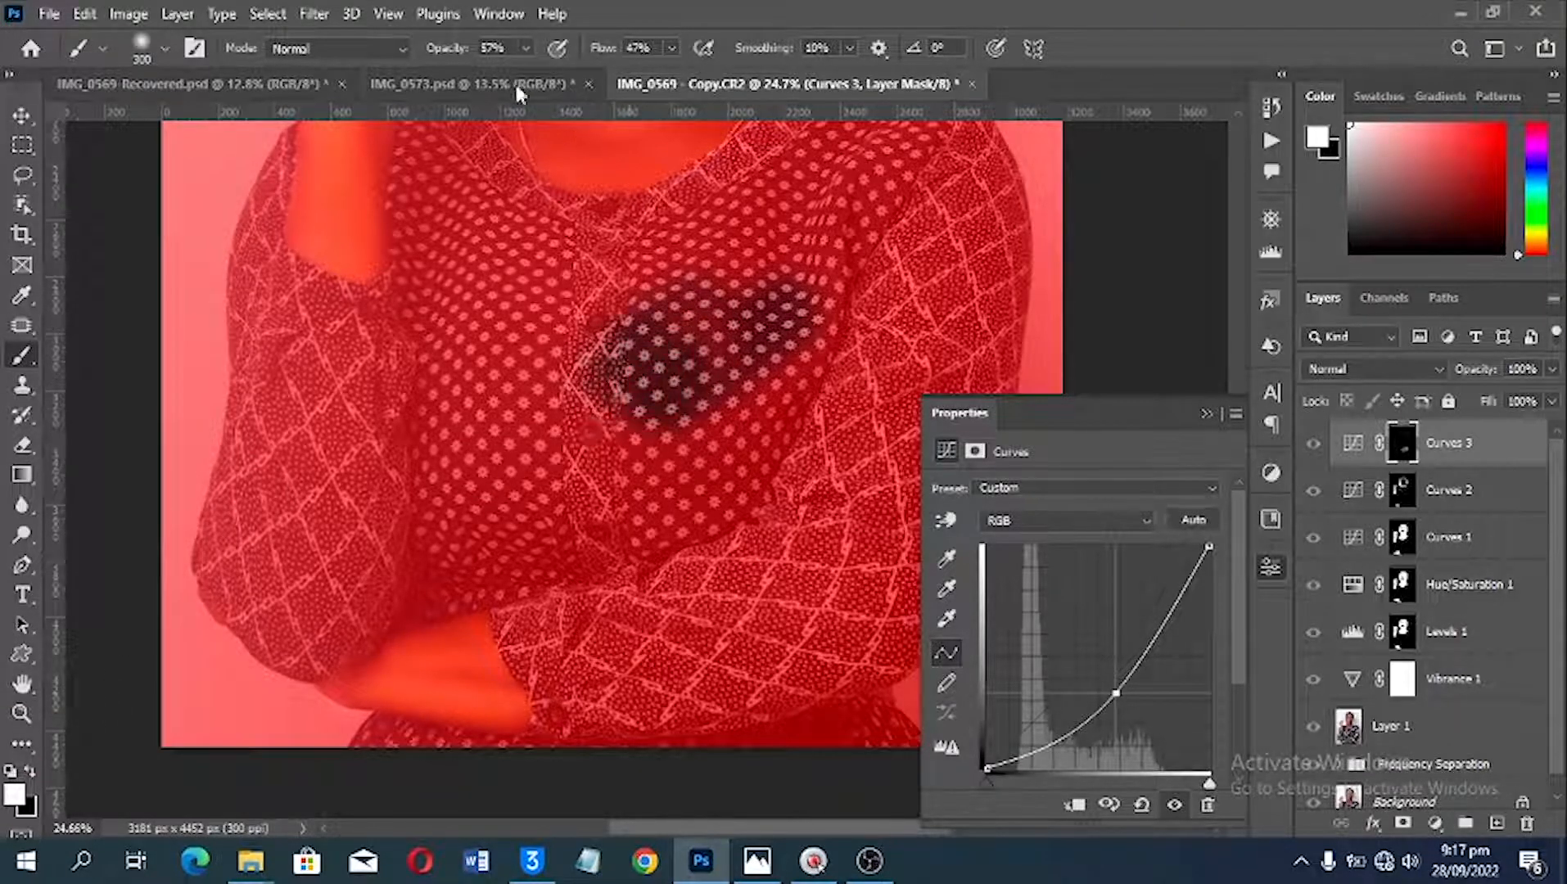
drag(601, 53, 815, 42)
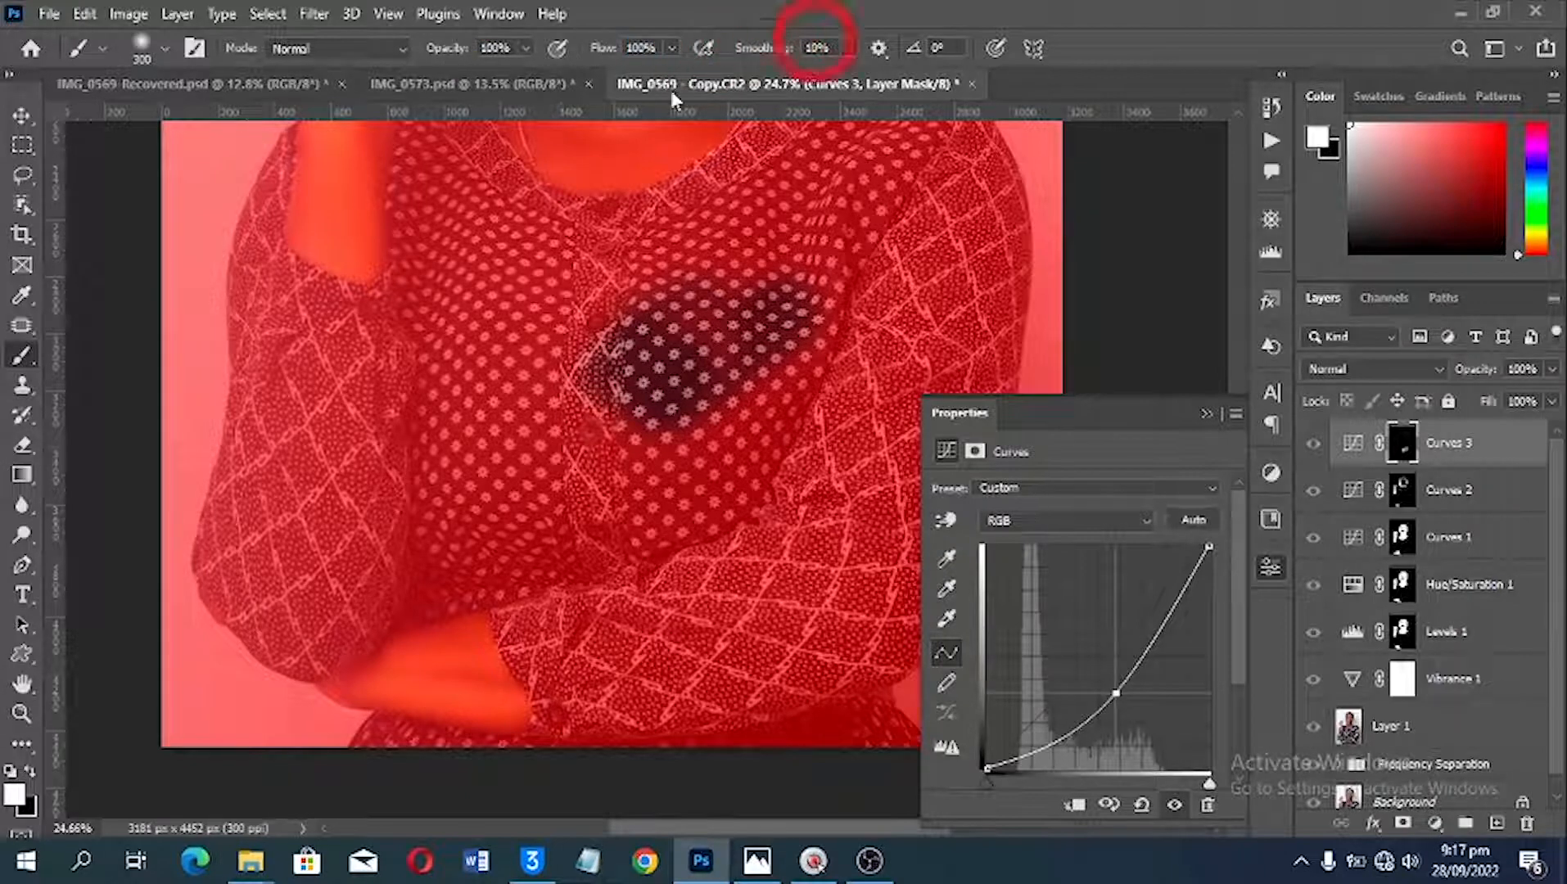
key(bracketright)
key(bracketright)
key(bracketright)
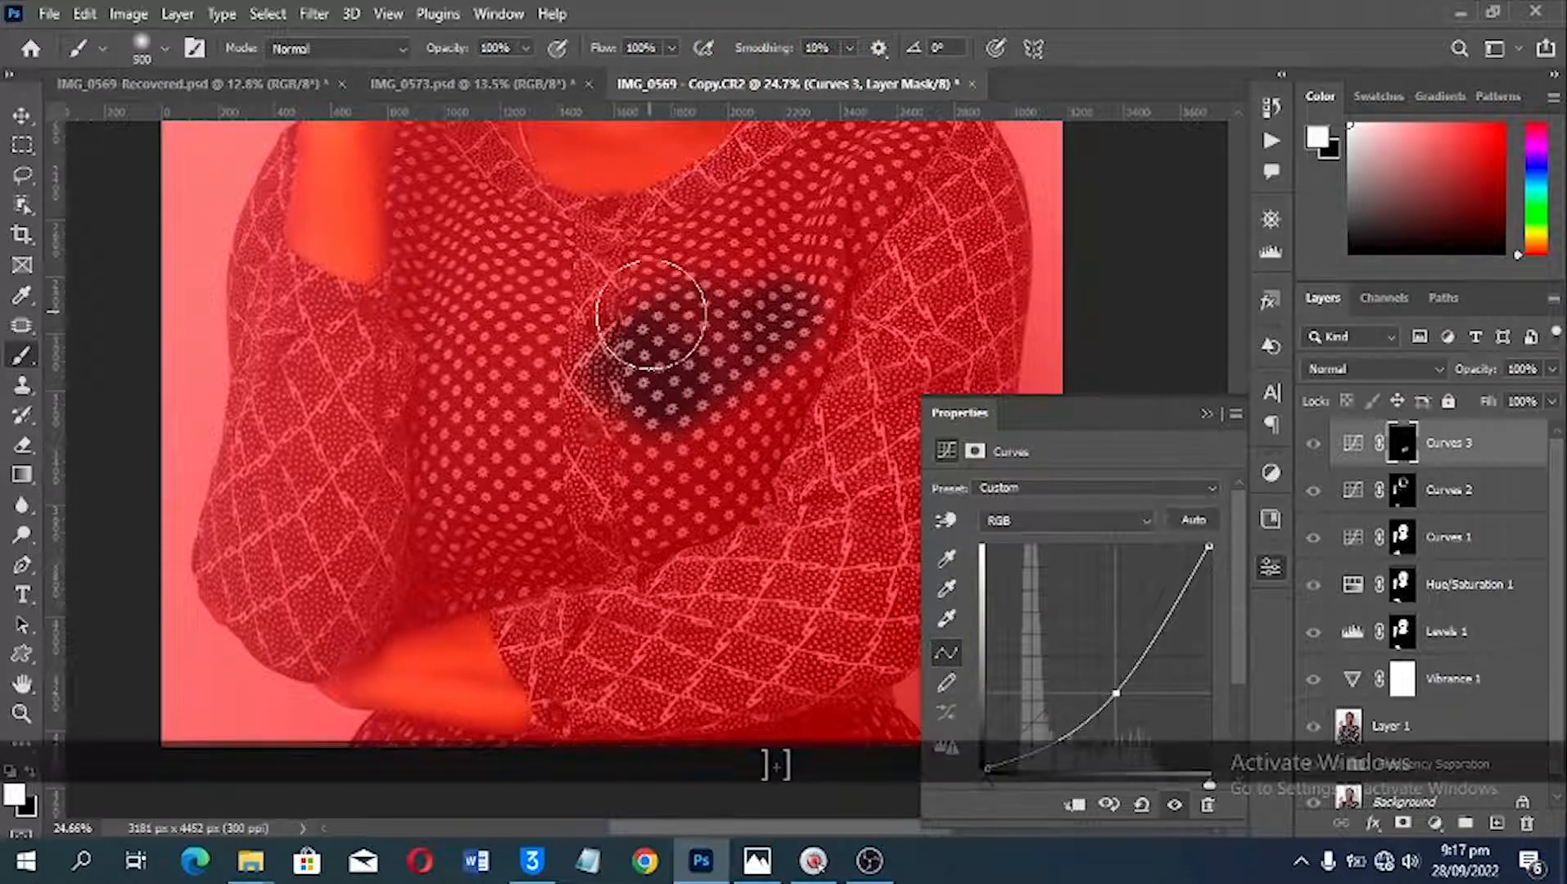
Step: Paint white over the blouse's bodice, shoulder and the sleeve beneath it on the Curves 3 mask
mouse_move(647, 332)
mouse_down()
mouse_move(754, 308)
mouse_move(580, 403)
mouse_move(519, 457)
mouse_move(383, 445)
mouse_move(382, 410)
mouse_move(329, 380)
mouse_move(317, 425)
mouse_move(447, 503)
mouse_move(622, 513)
mouse_move(630, 462)
mouse_move(498, 335)
mouse_move(694, 342)
mouse_move(747, 364)
mouse_move(742, 437)
mouse_move(820, 387)
mouse_move(642, 533)
mouse_move(765, 482)
mouse_move(815, 400)
mouse_move(865, 389)
mouse_up()
key(space)
drag(888, 319, 764, 543)
mouse_move(763, 524)
mouse_down()
mouse_move(699, 495)
mouse_move(695, 447)
mouse_move(769, 434)
mouse_move(595, 531)
mouse_move(441, 528)
mouse_move(762, 437)
mouse_move(720, 401)
mouse_move(682, 438)
mouse_move(685, 601)
mouse_up()
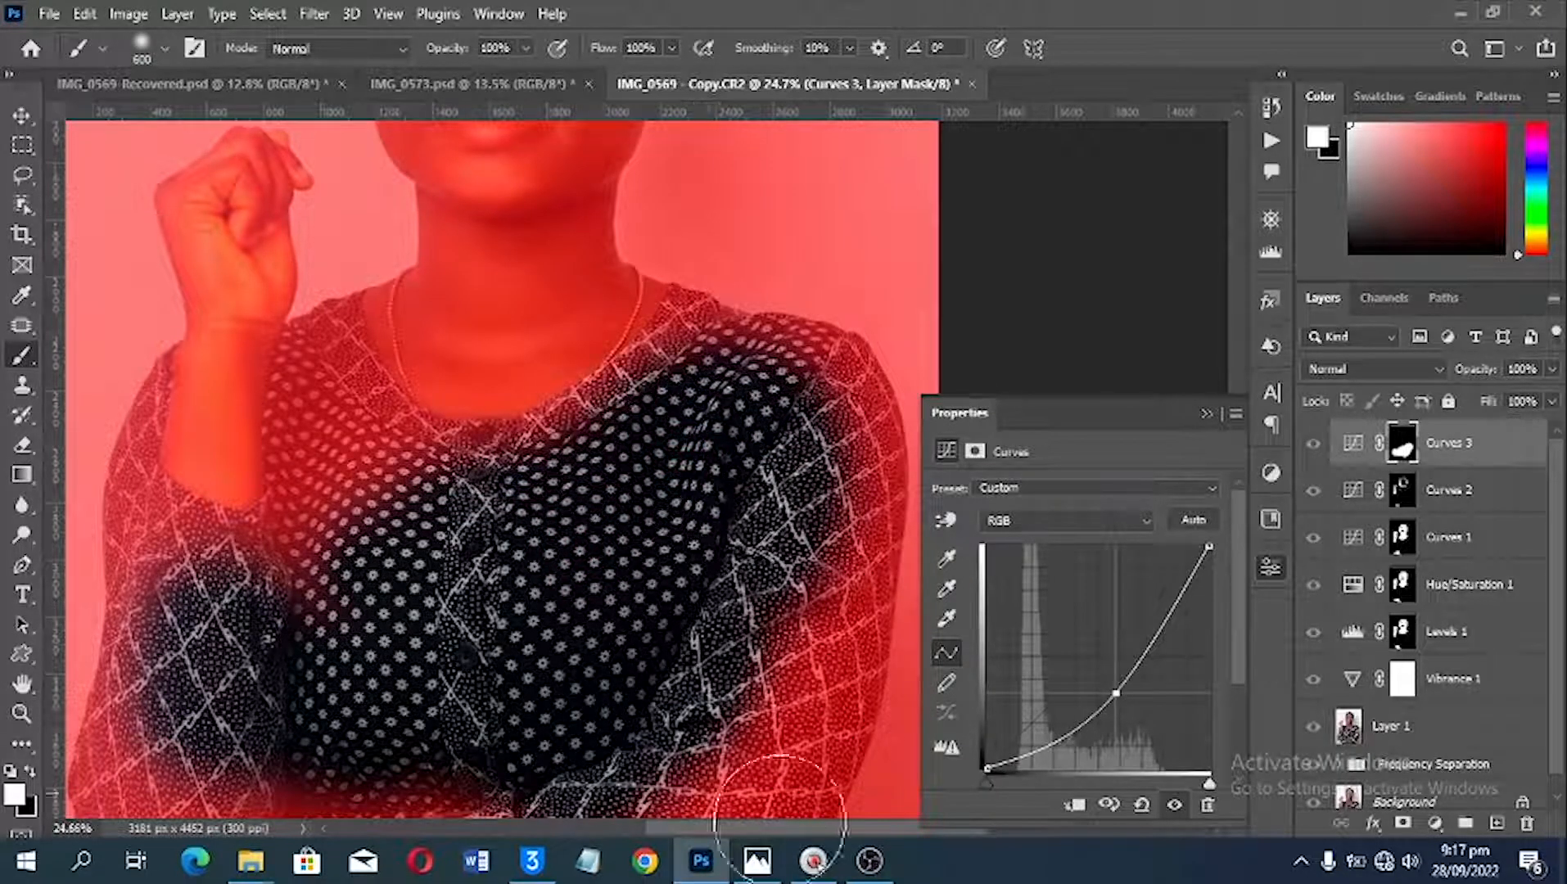
mouse_move(856, 184)
mouse_down()
mouse_move(806, 548)
mouse_move(665, 684)
mouse_up()
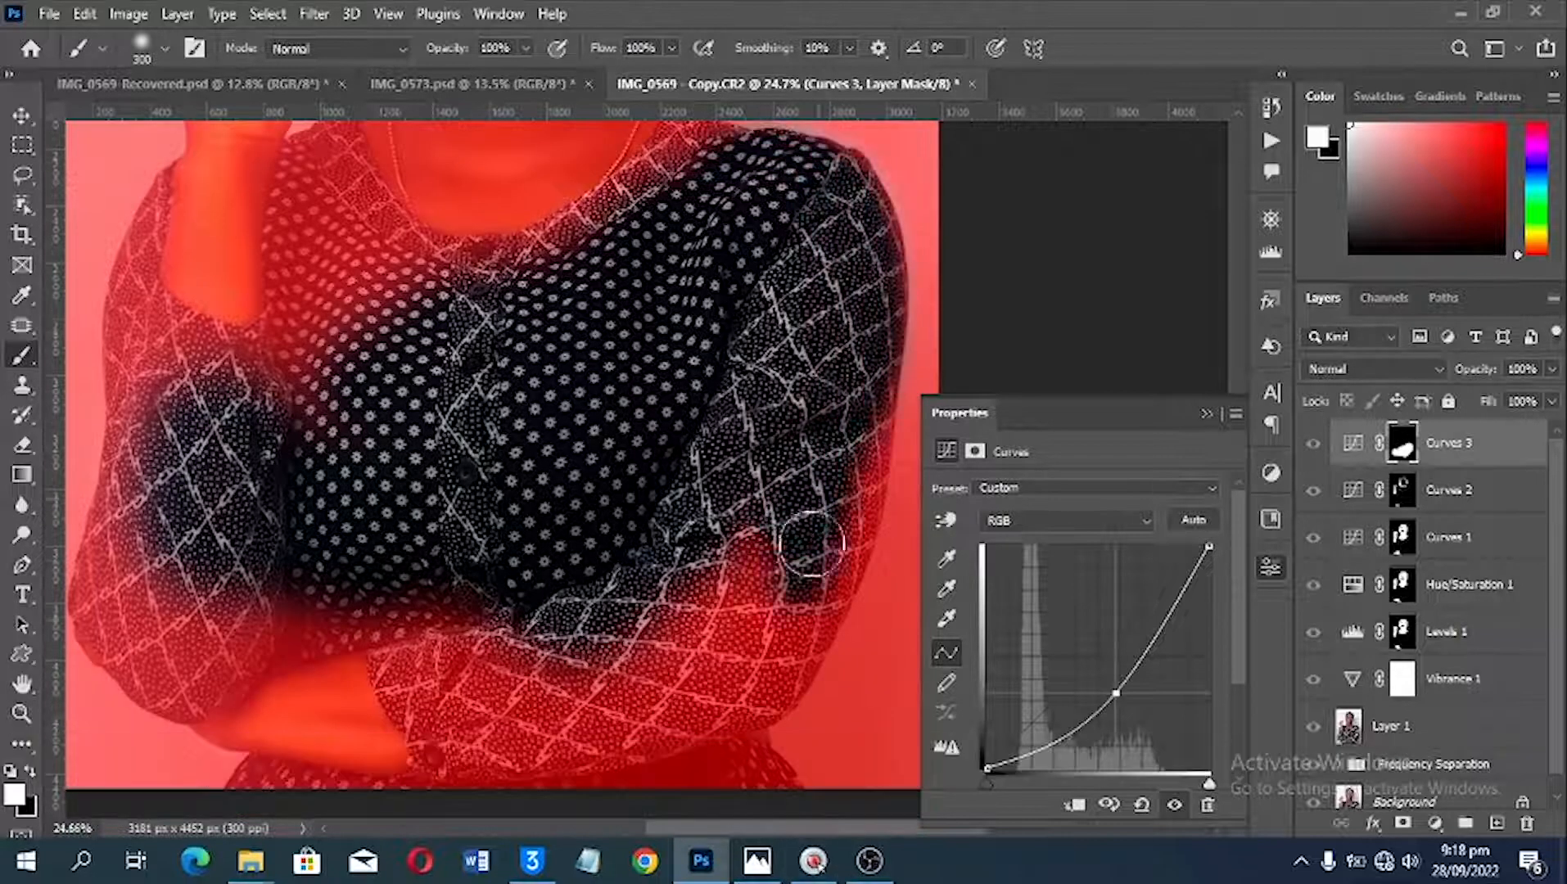
Step: Paint the remaining parts of both sleeves into the Curves 3 mask, and hide the red mask overlay
key(space)
drag(718, 620, 830, 457)
mouse_move(245, 369)
mouse_down()
mouse_move(343, 497)
mouse_move(392, 689)
mouse_up()
key(space)
mouse_move(303, 499)
mouse_down()
mouse_move(476, 241)
mouse_move(511, 280)
mouse_up()
key(x)
key(ctrl+0)
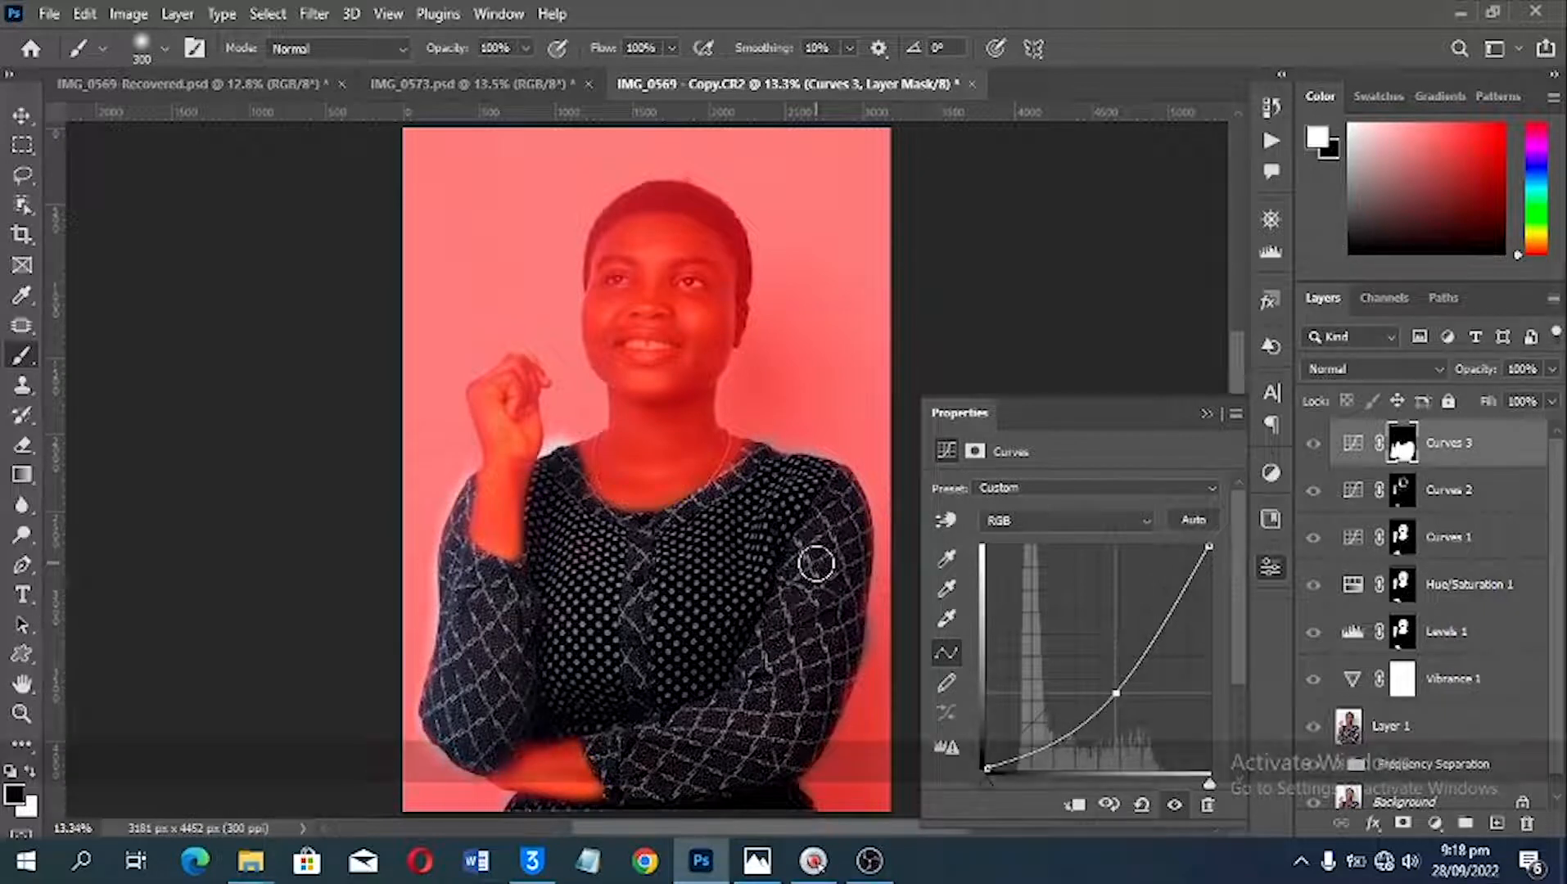
key(x)
key(backslash)
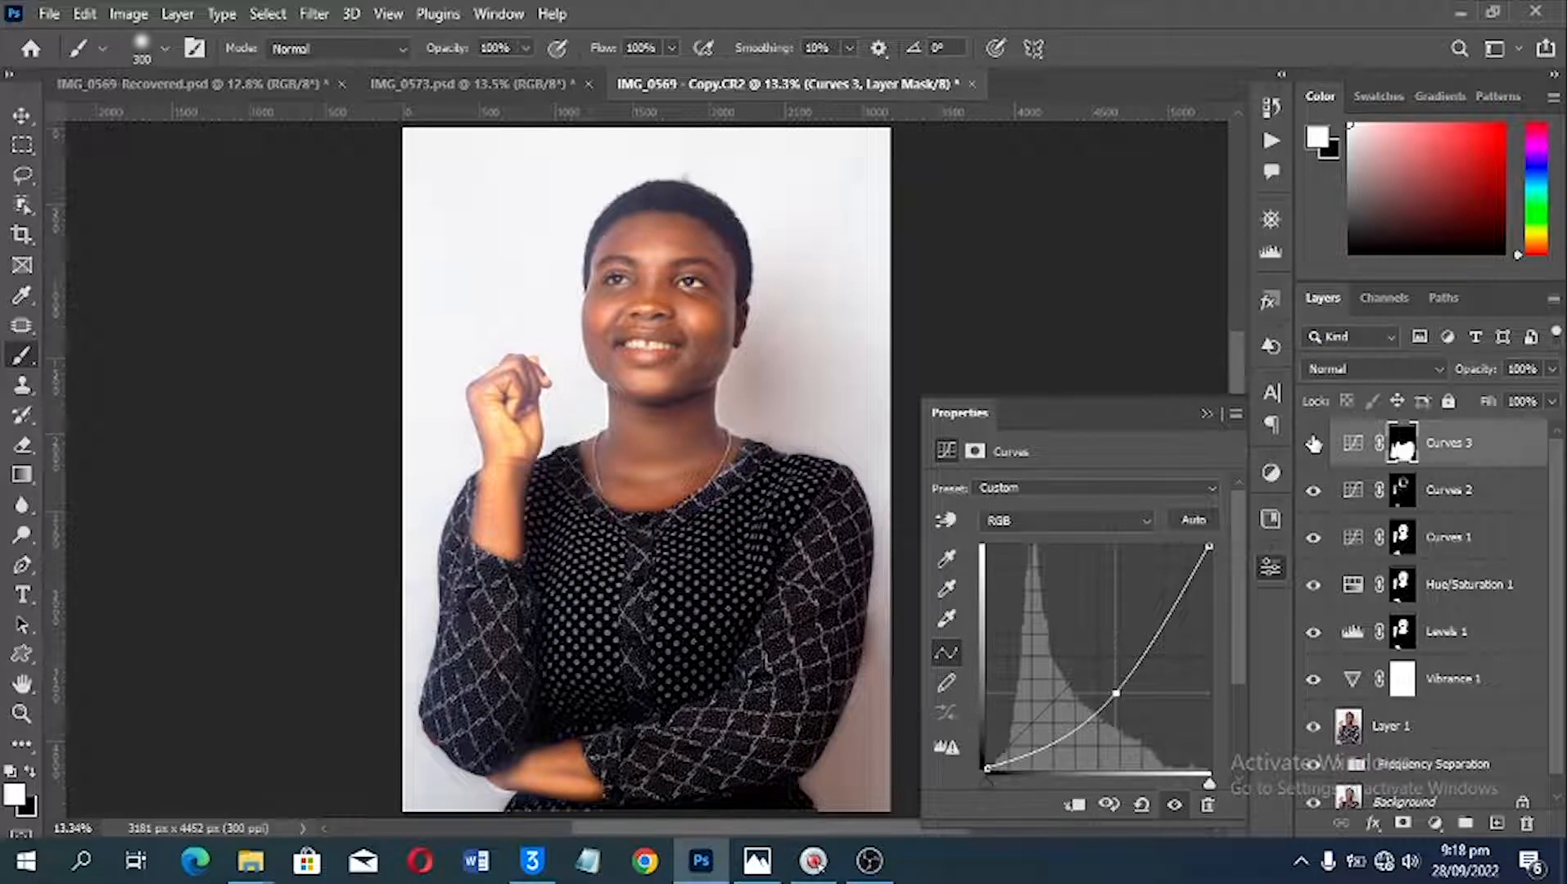
Step: Lower the Curves 3 layer opacity to 92% and compare the clothing with and without the layer
click(1313, 444)
click(1313, 444)
mouse_move(1479, 373)
mouse_down()
mouse_move(1458, 373)
mouse_move(1474, 372)
mouse_up()
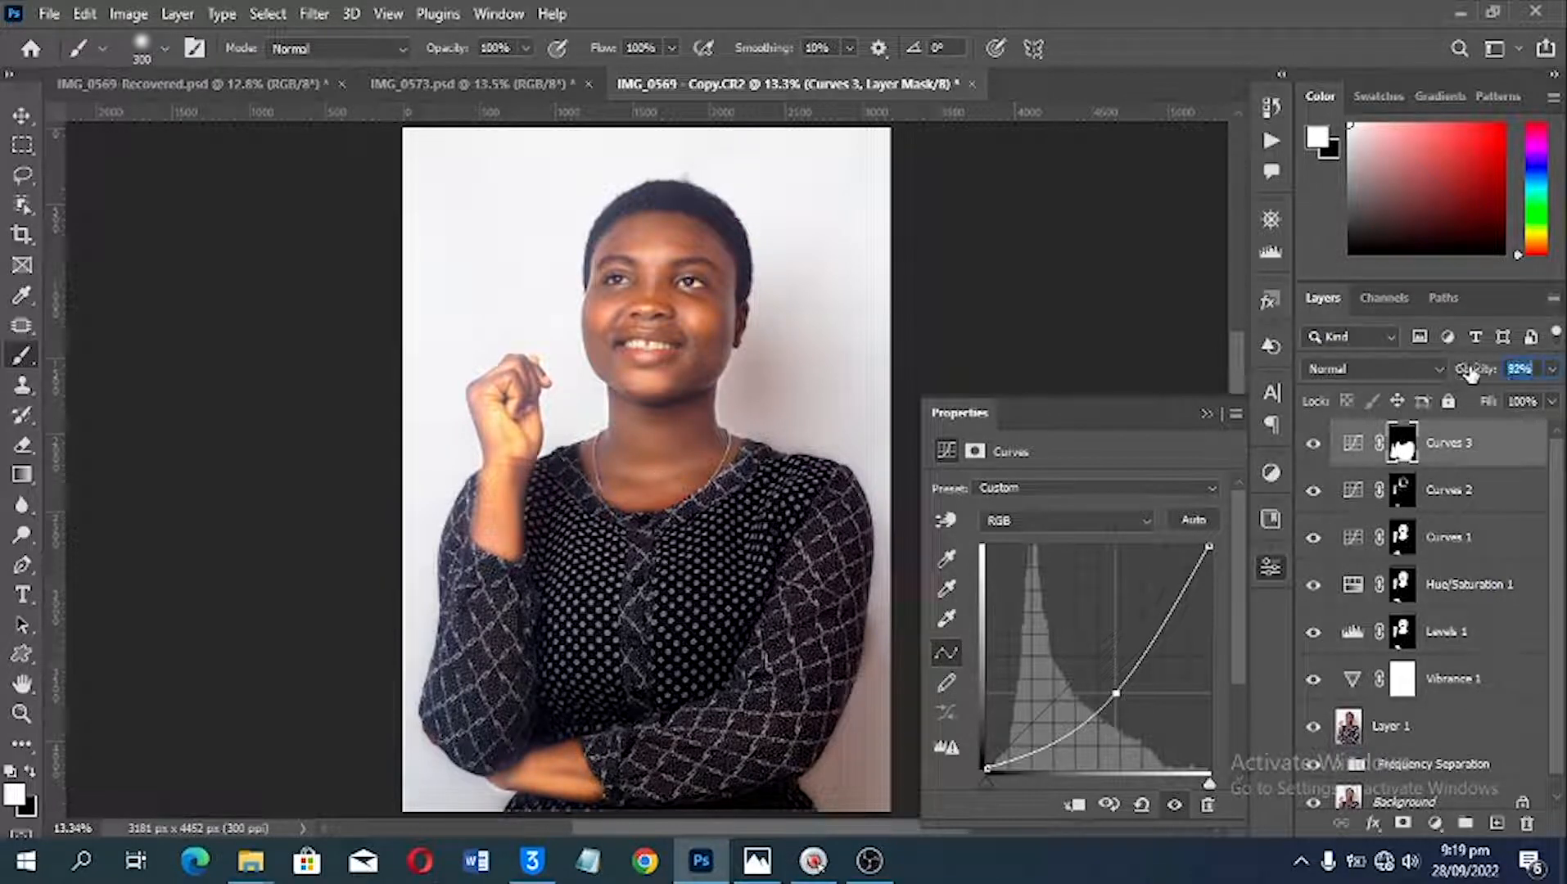
click(1313, 442)
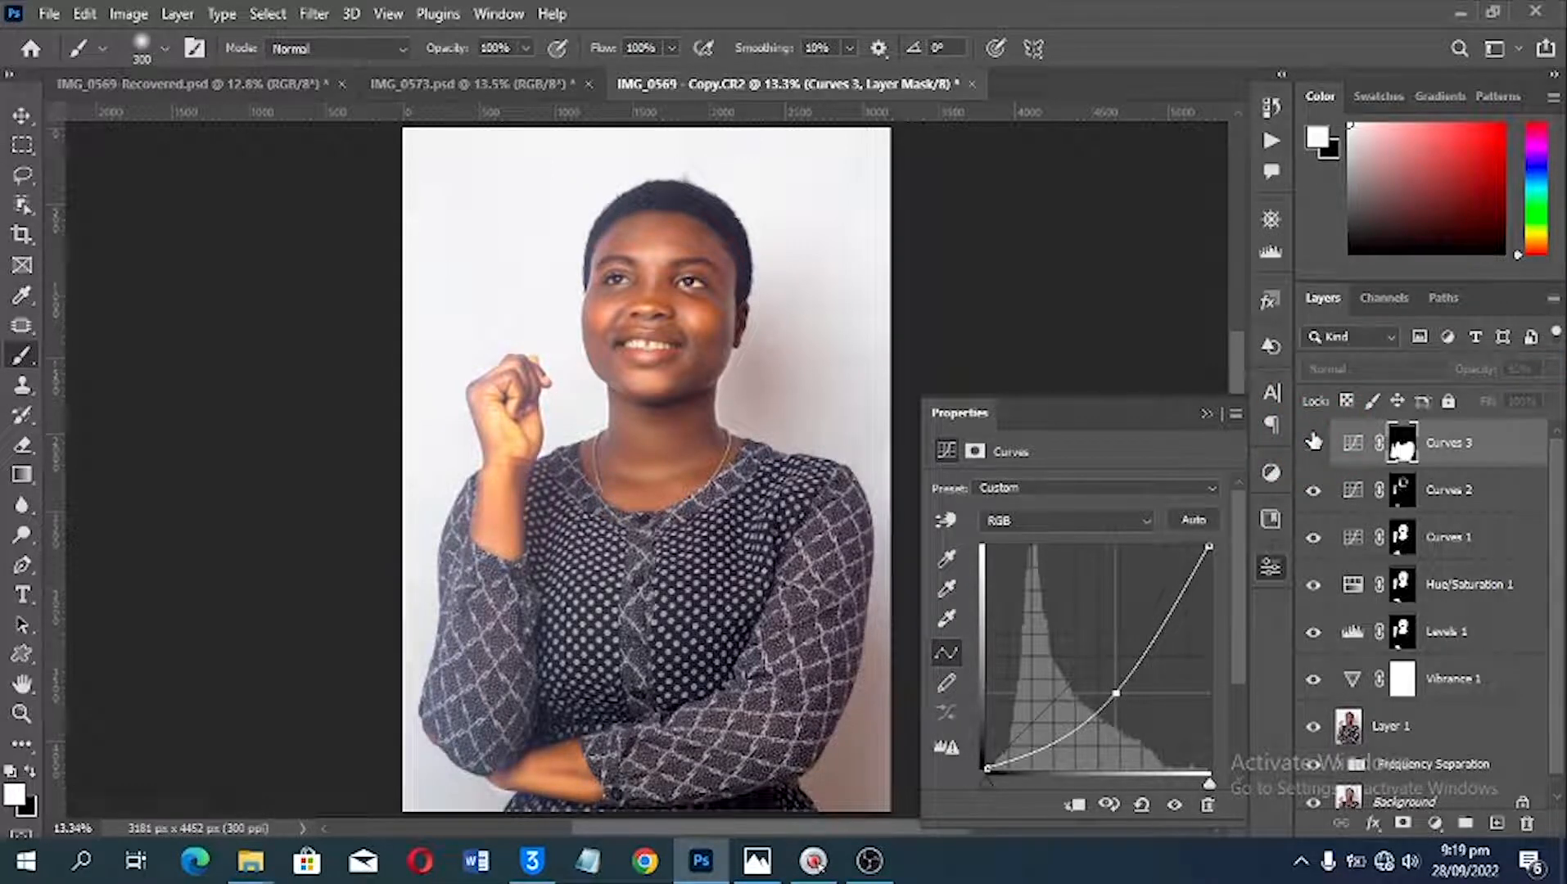
click(1313, 442)
Step: Add a Brightness/Contrast adjustment layer with brightness 18 and contrast 3, and lower its layer opacity to 49%
scroll(755, 288, up, 3)
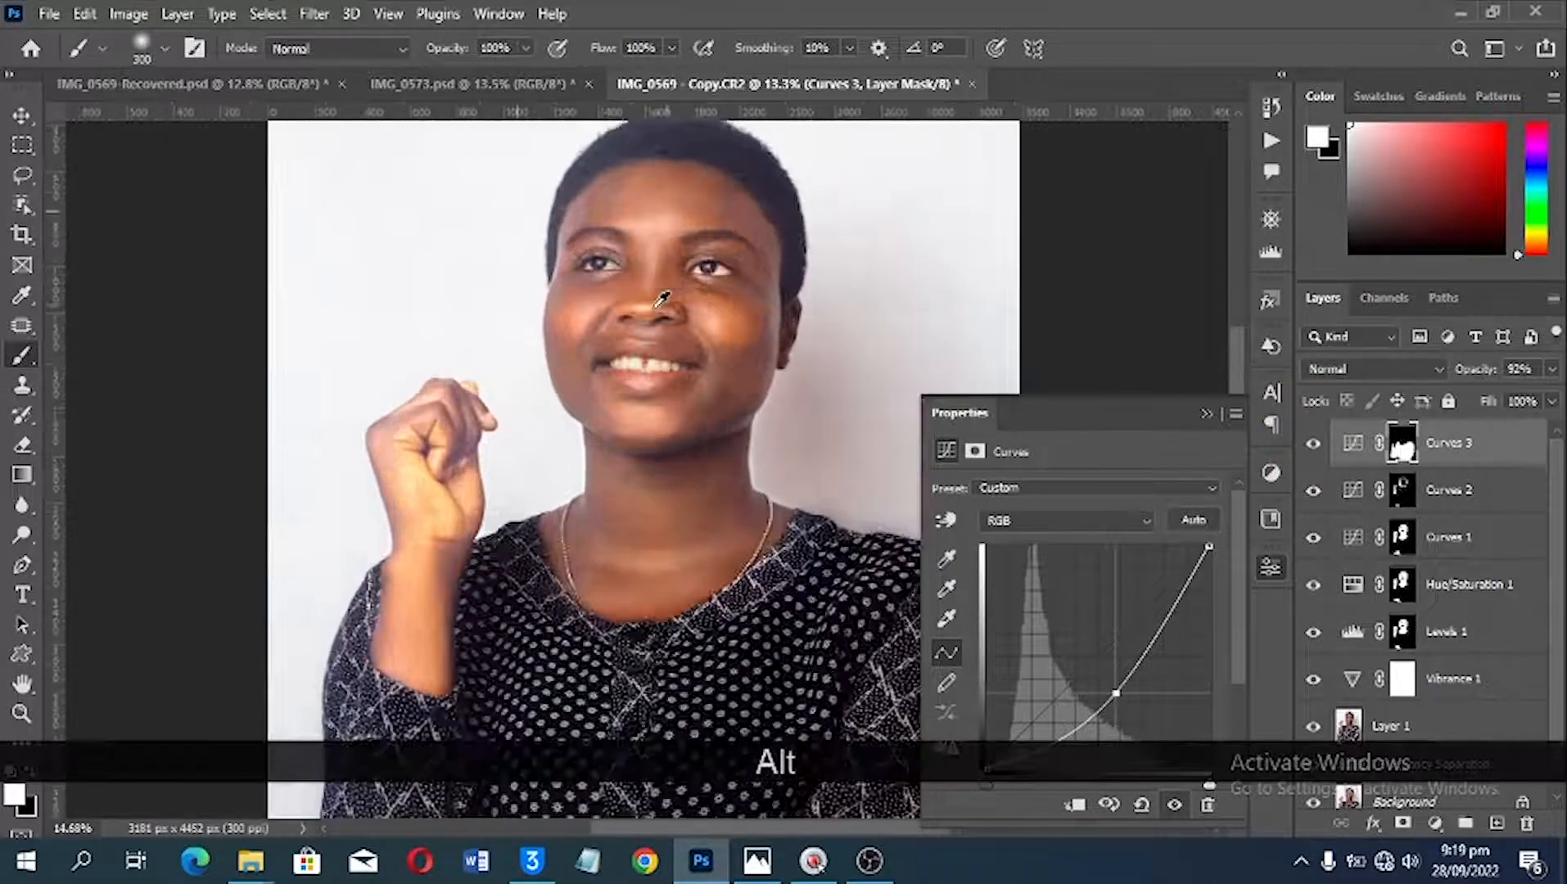
scroll(770, 294, up, 1)
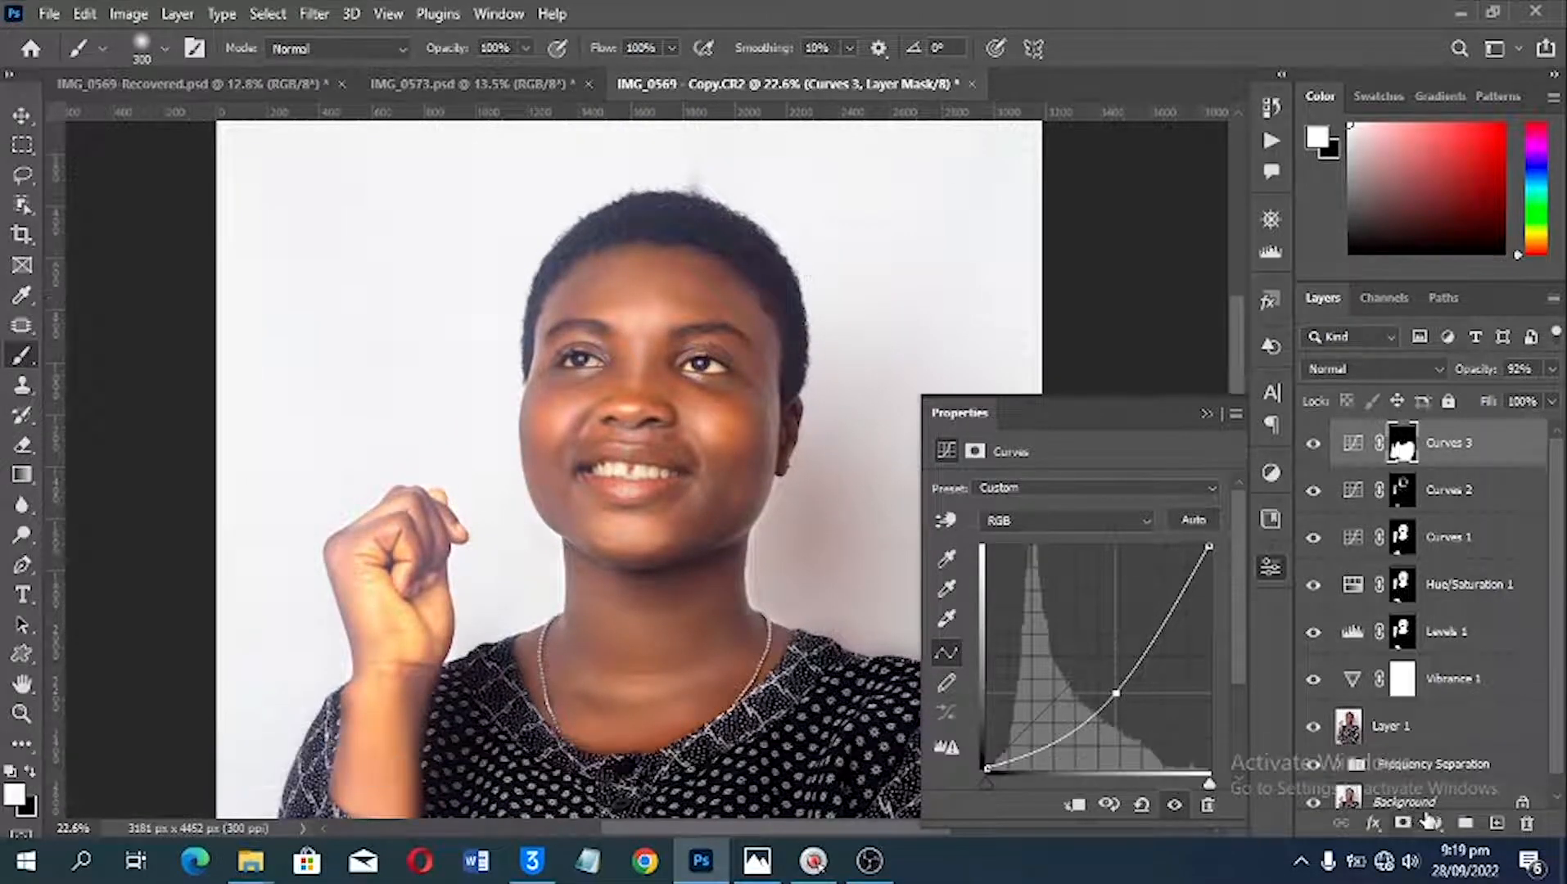
click(1434, 823)
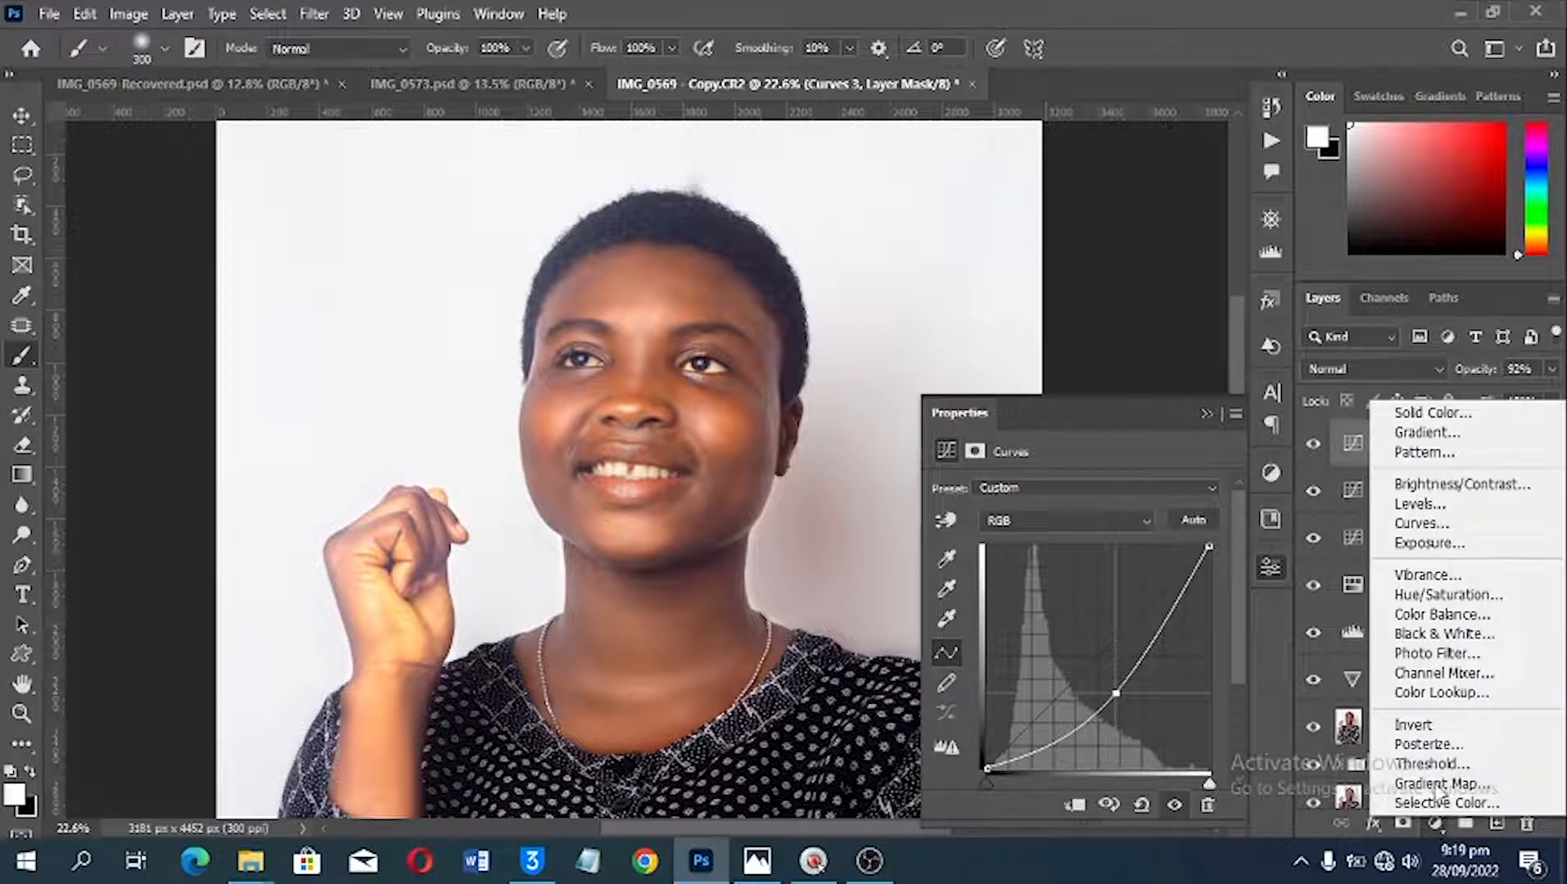
click(1455, 485)
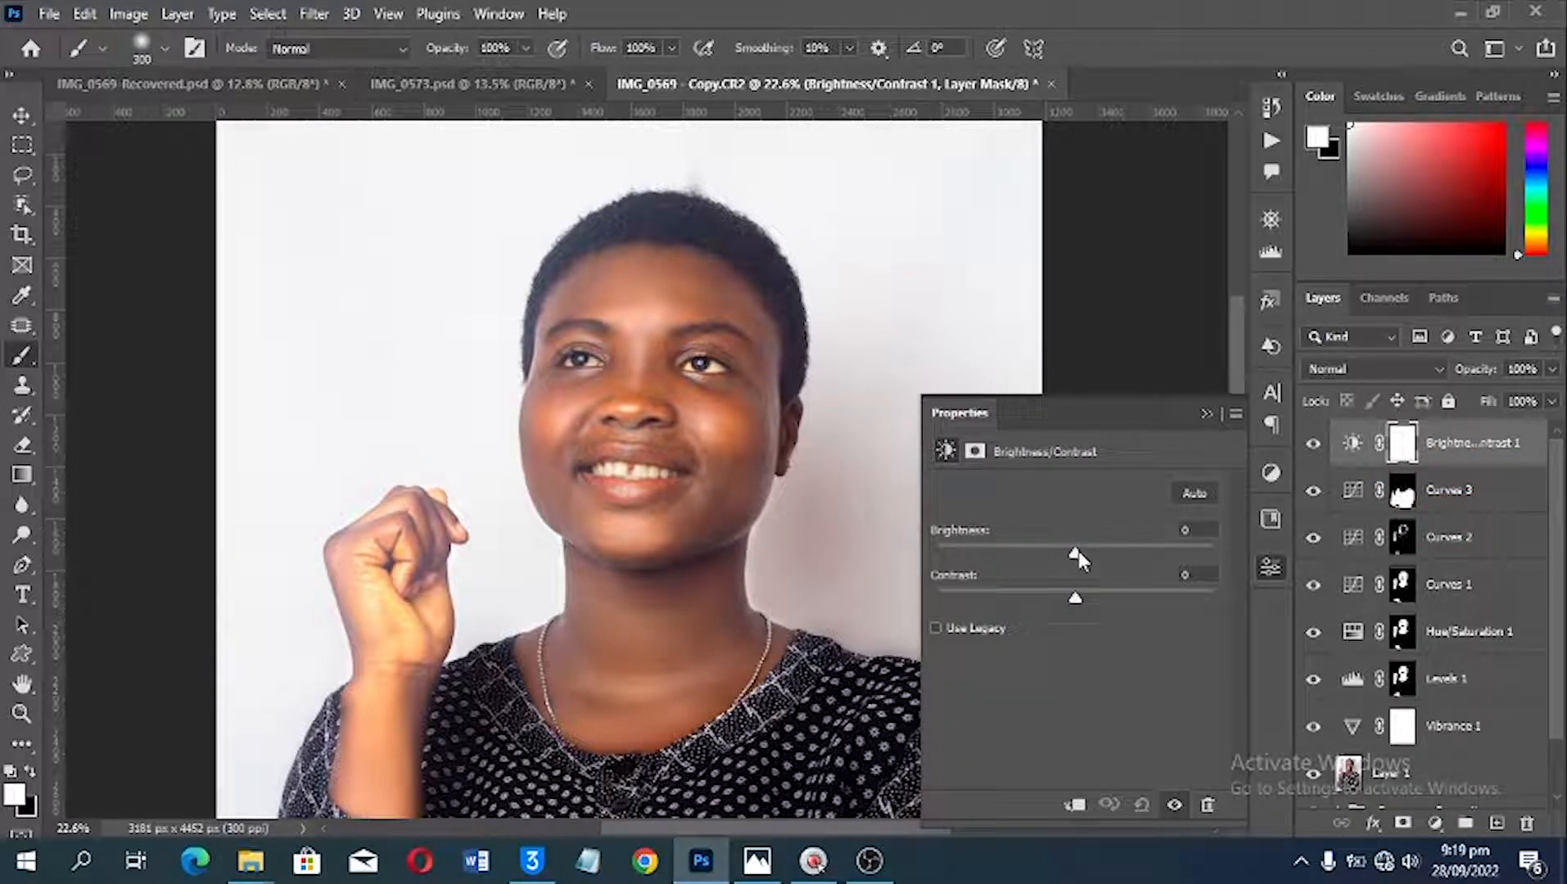
drag(1078, 553, 1101, 551)
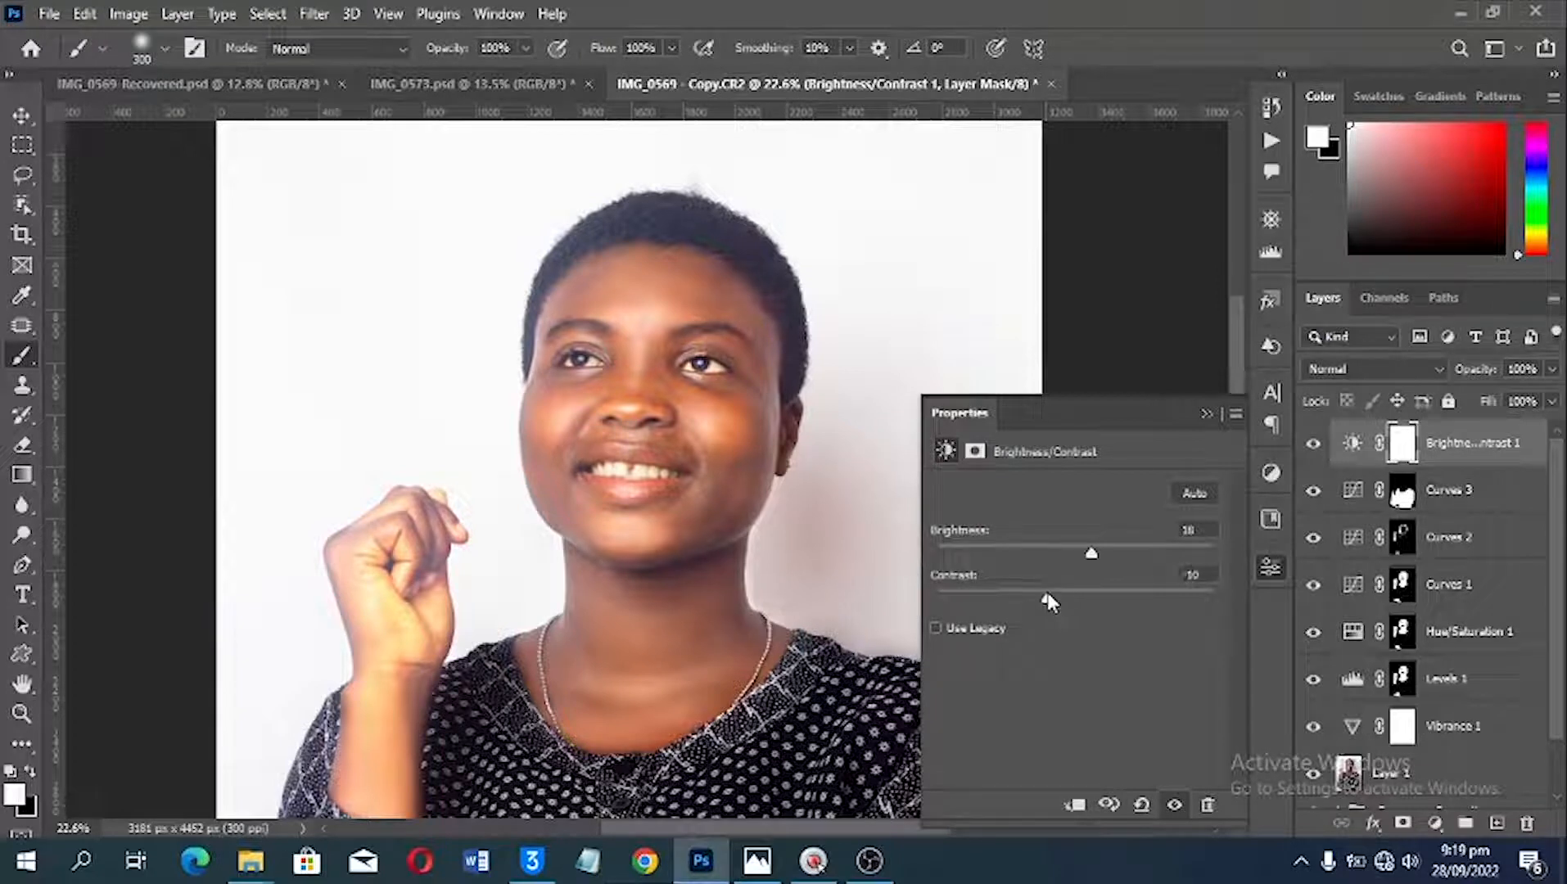
mouse_move(1055, 596)
mouse_down()
mouse_move(1005, 596)
mouse_move(1079, 596)
mouse_up()
drag(1471, 372, 1411, 375)
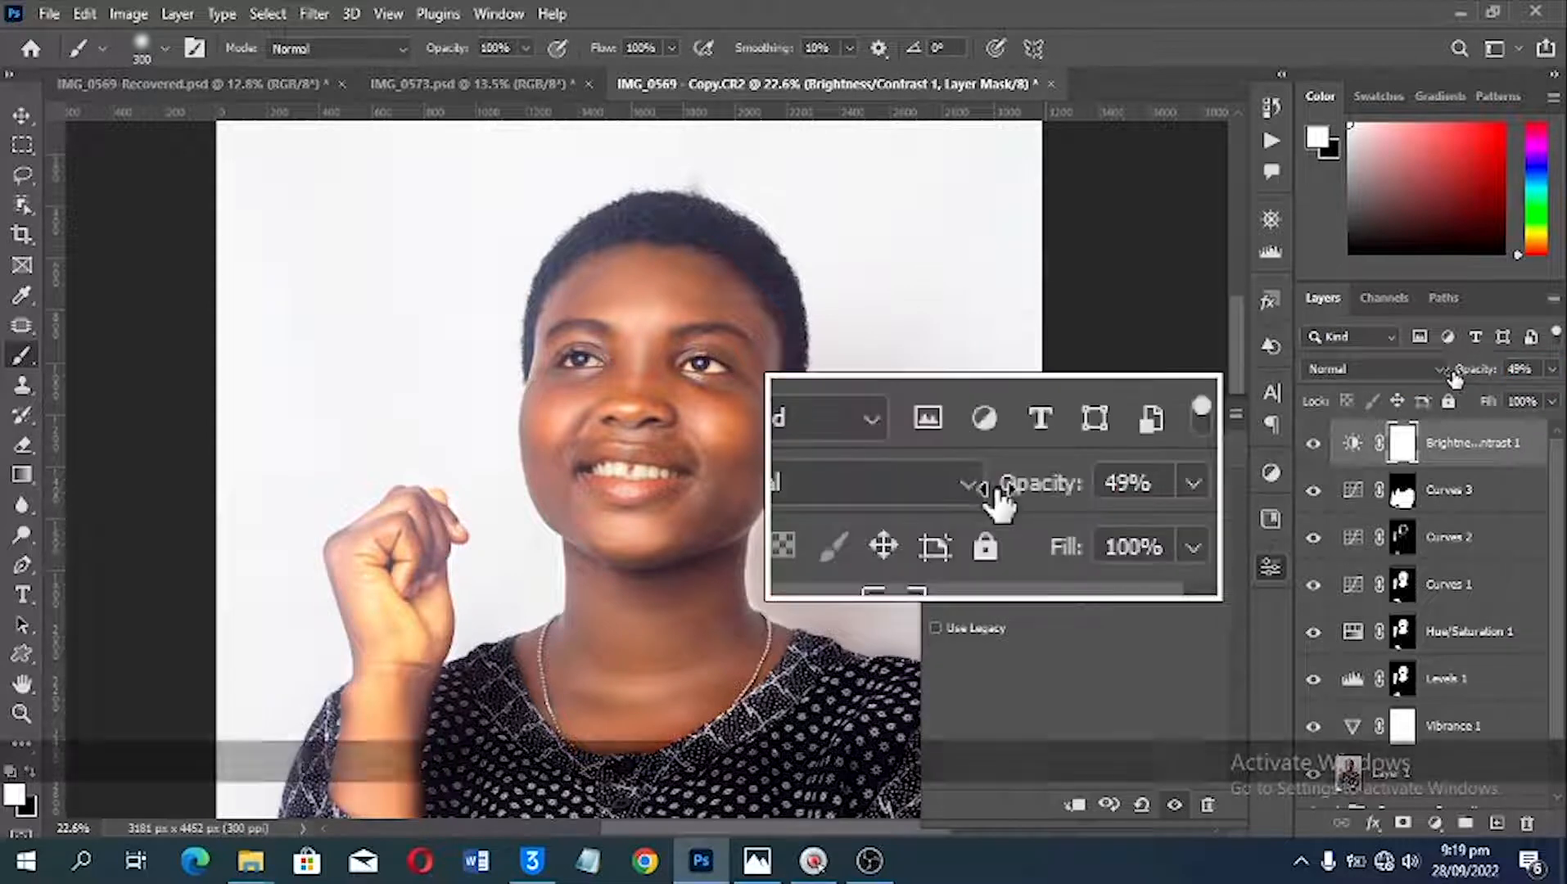
Step: Compare the whole portrait with and without the Brightness/Contrast layer
click(1309, 446)
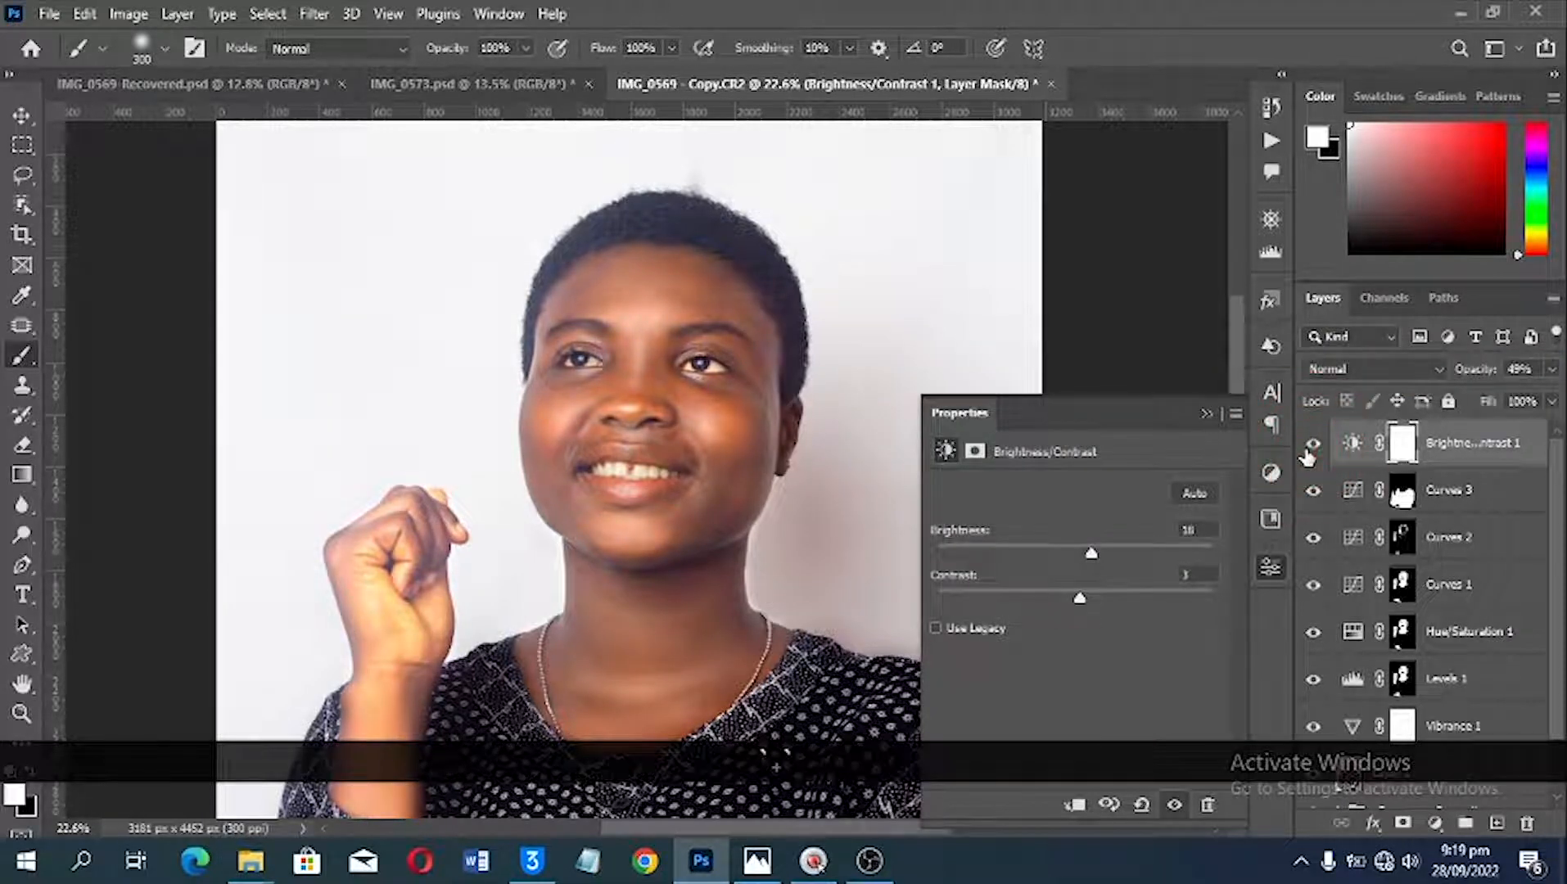
key(ctrl+0)
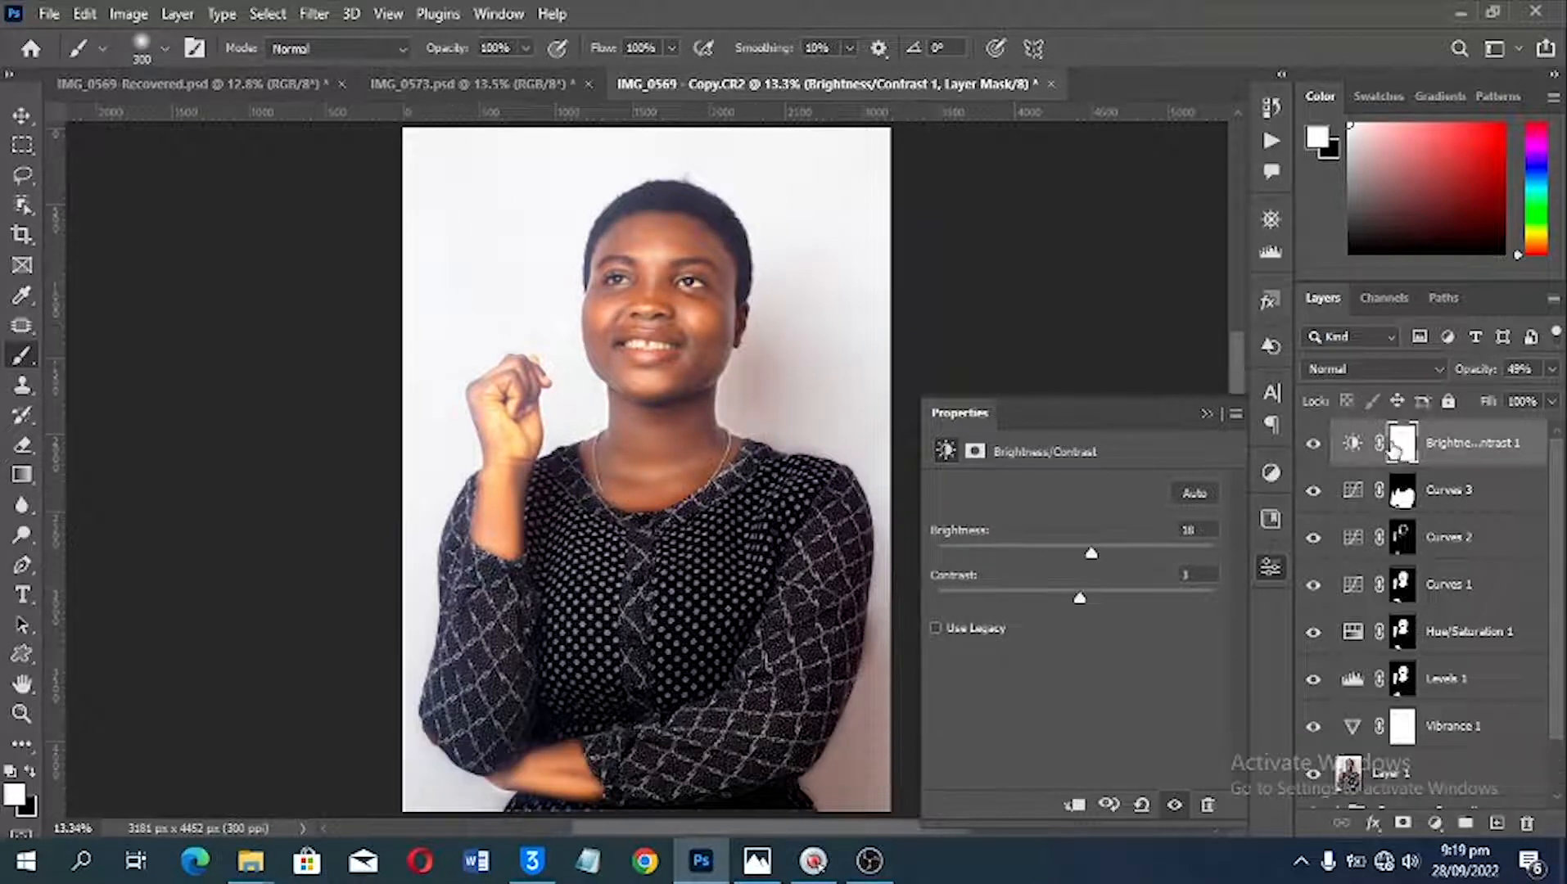
click(1313, 446)
click(1313, 446)
Step: Add a fourth Curves adjustment layer with the midtones pulled down moderately, and invert its mask to black
scroll(585, 462, up, 4)
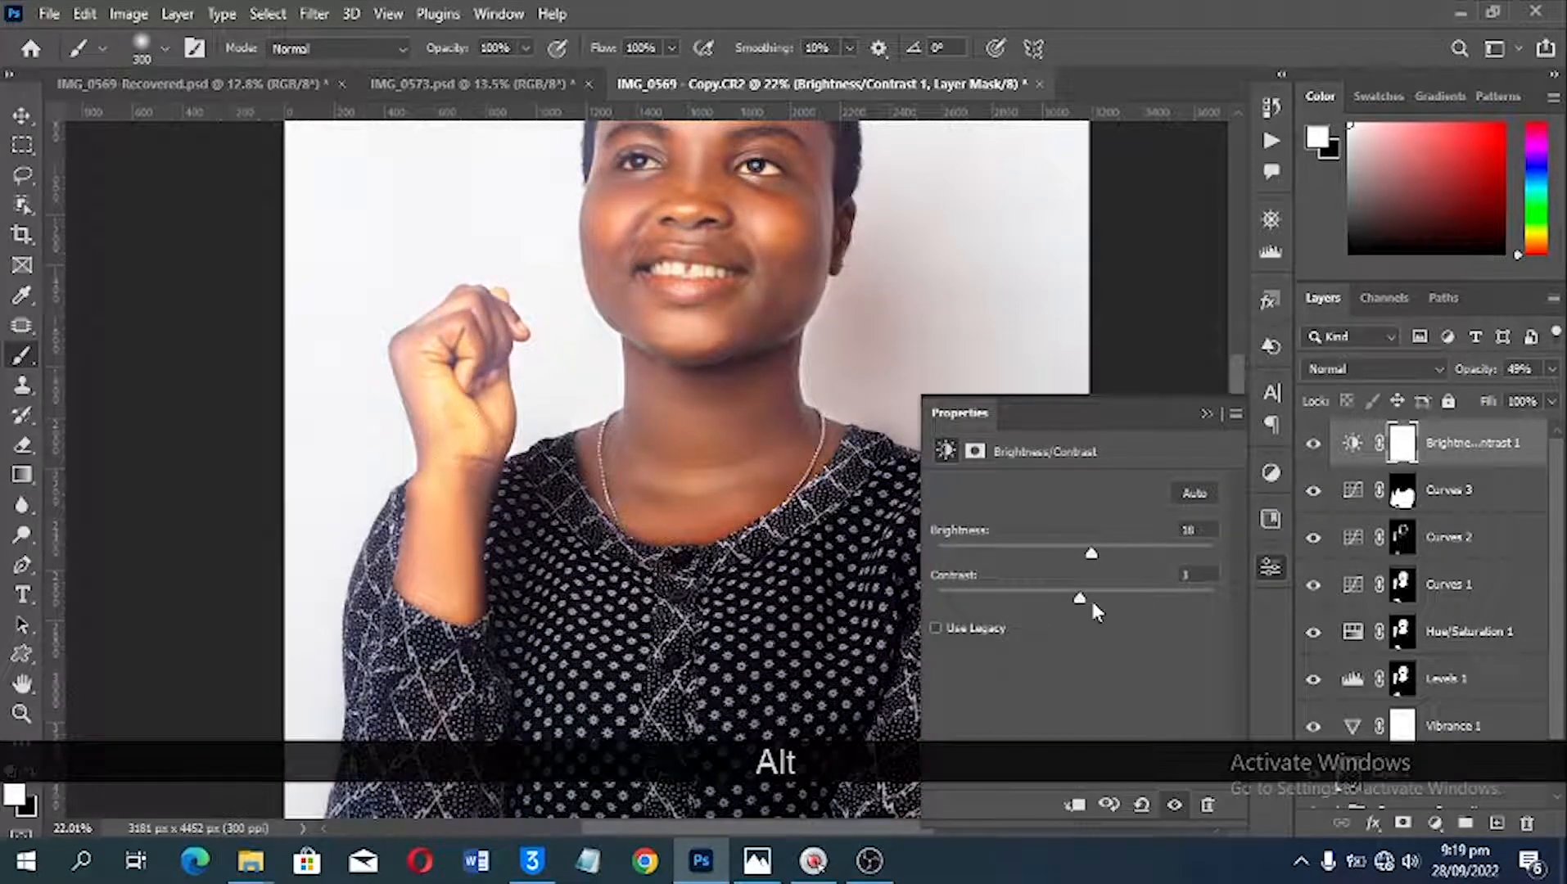
click(1433, 821)
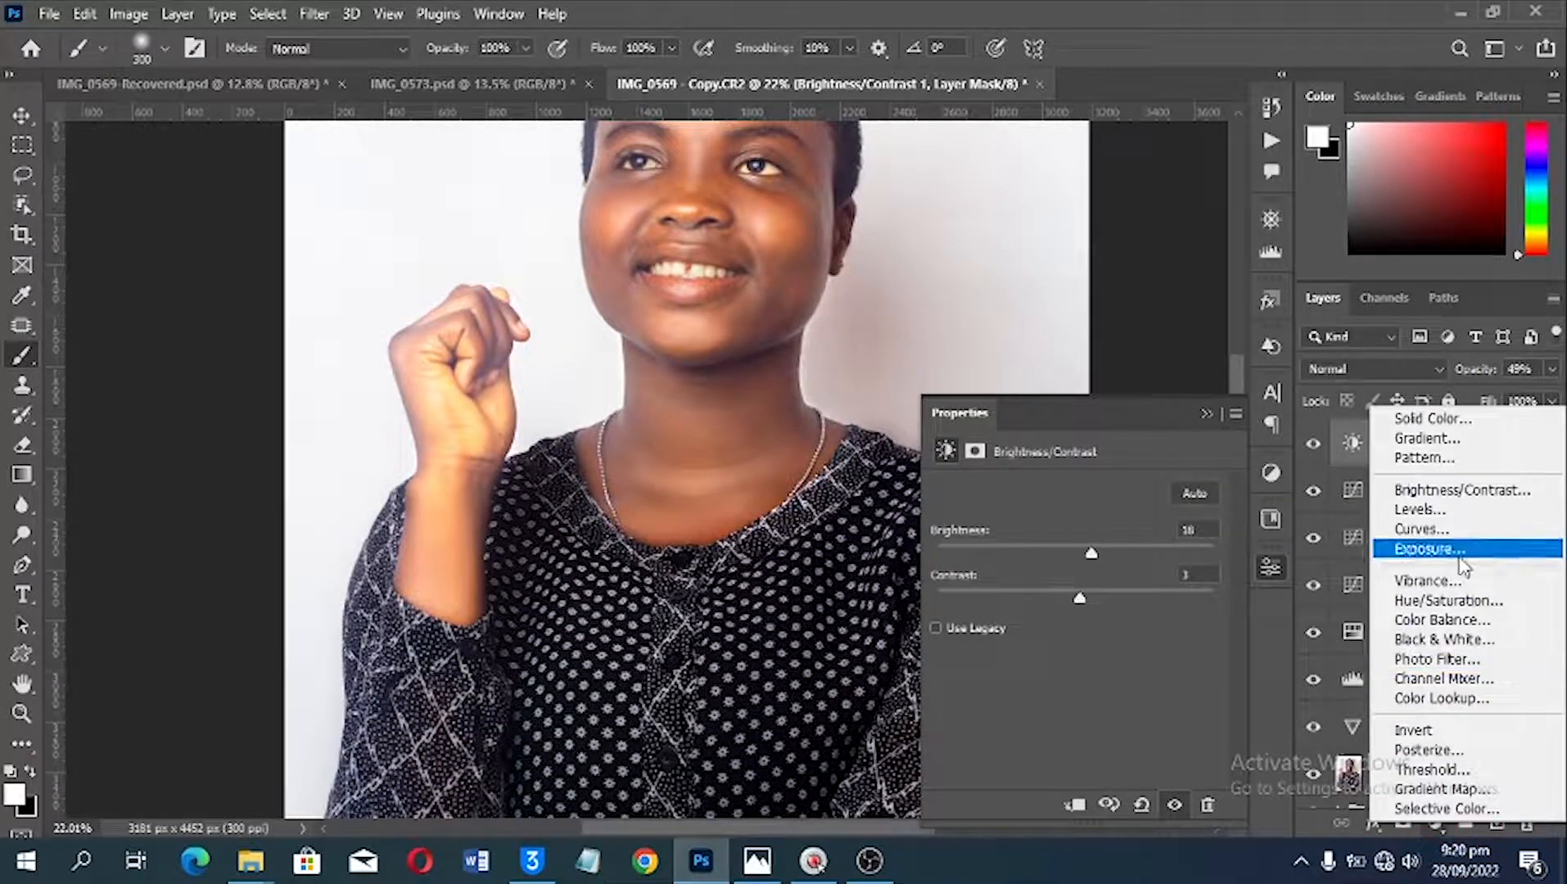
click(1428, 530)
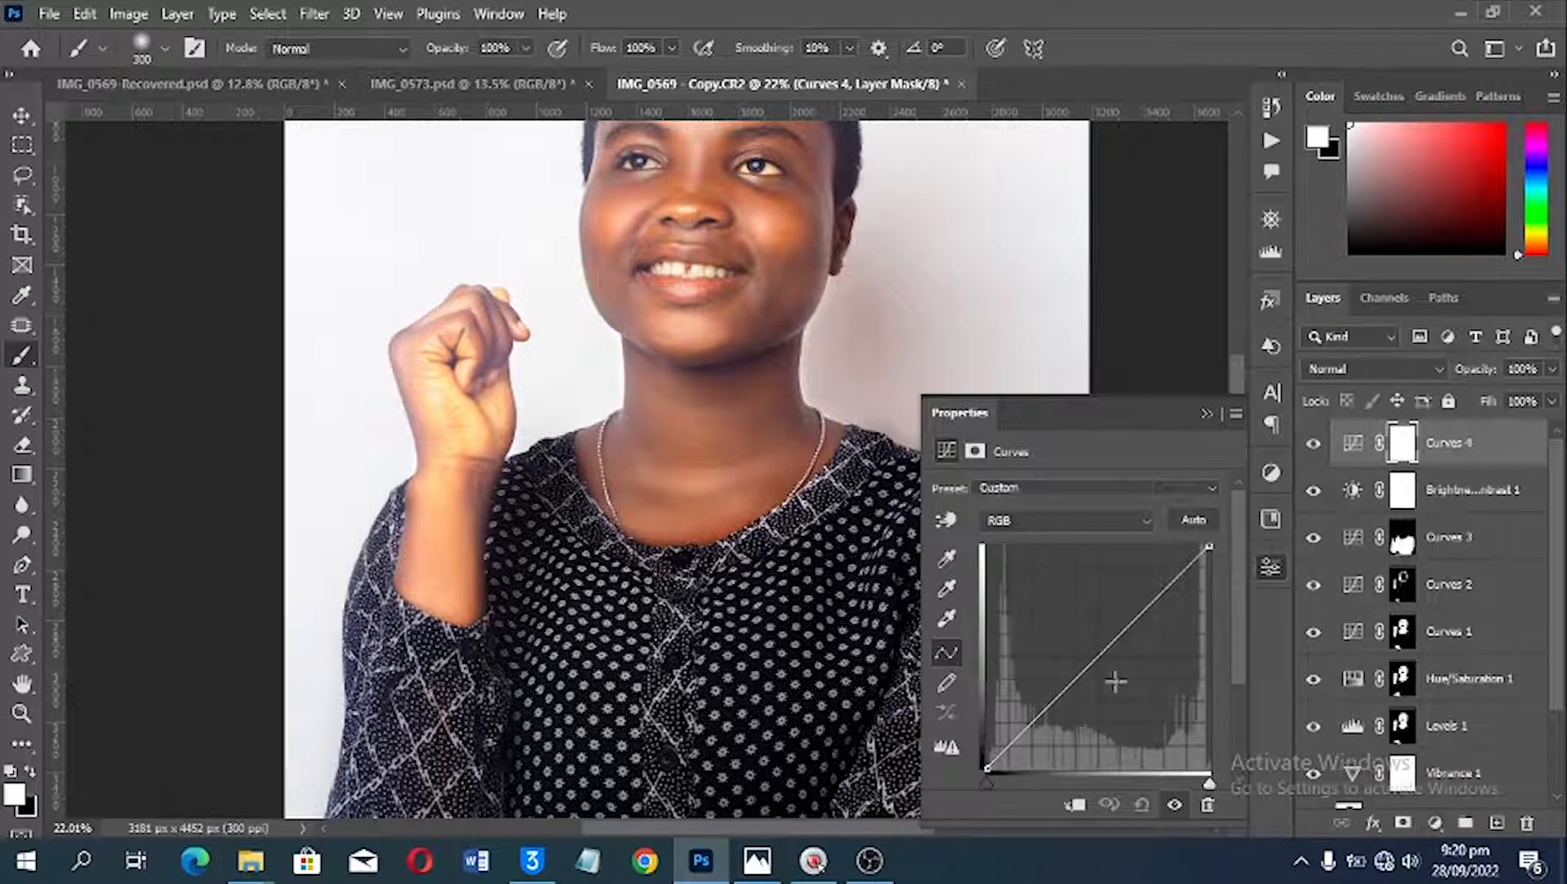
drag(1102, 651, 1125, 696)
drag(1124, 696, 1119, 669)
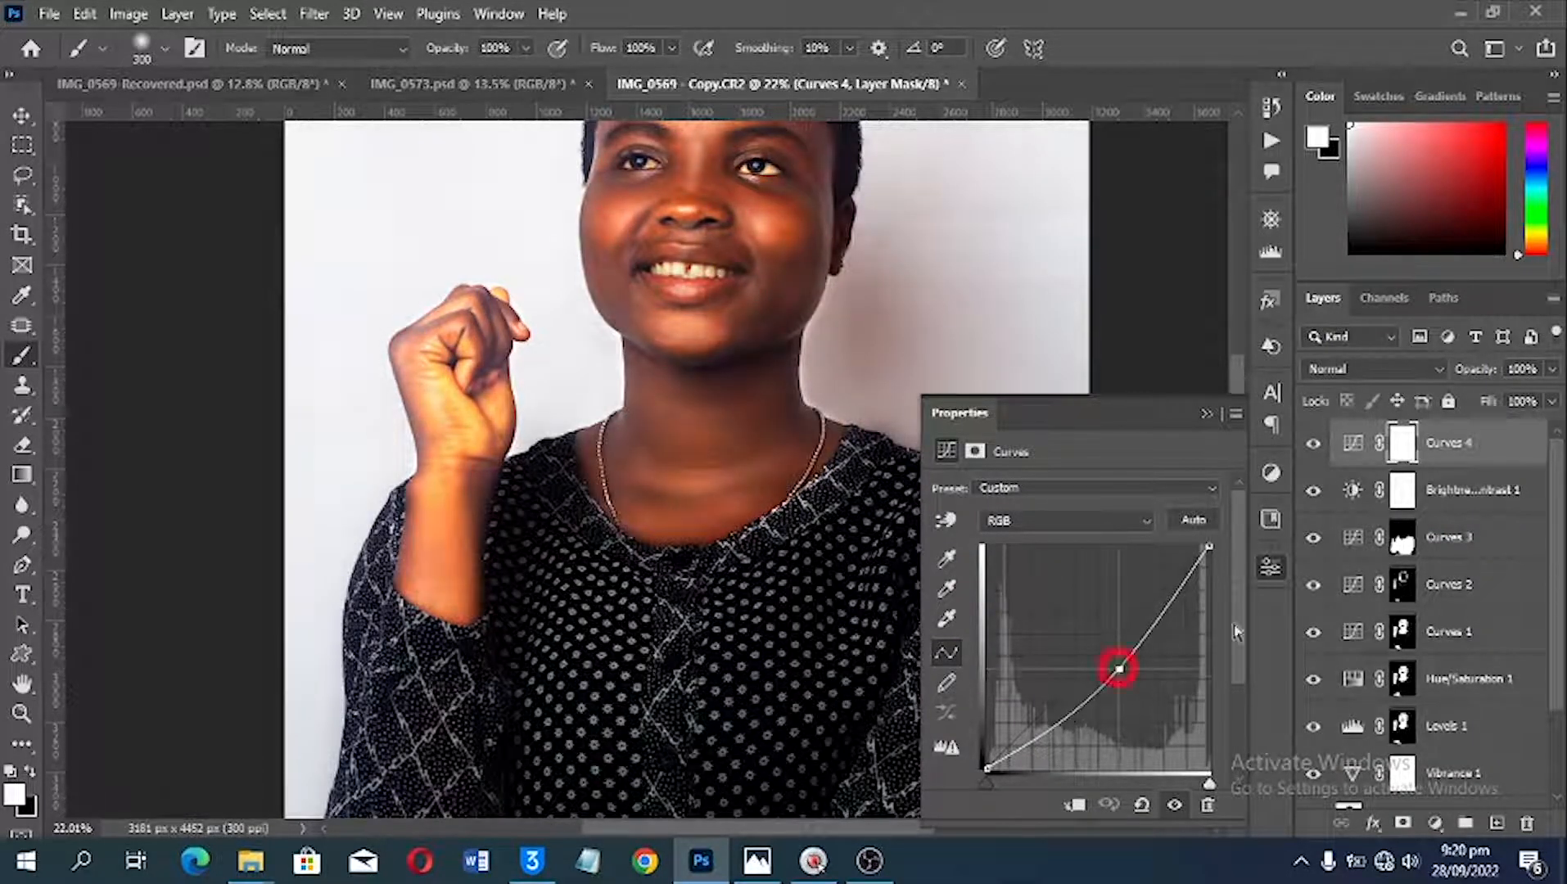
key(ctrl+i)
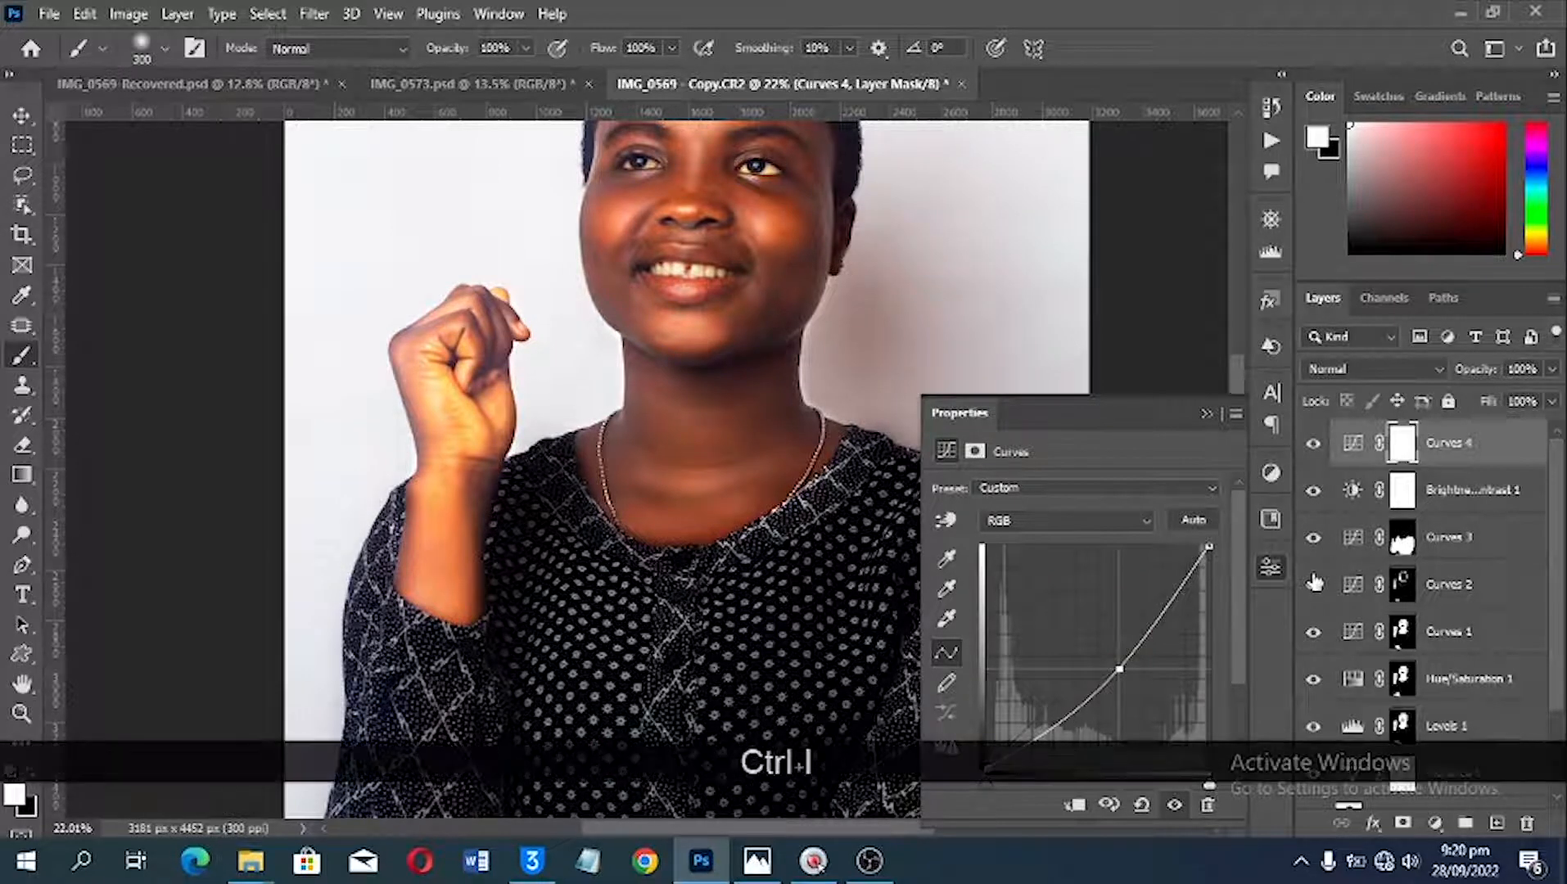
Step: Brush darkening over the raised hand on the Curves 4 mask with a 250-pixel white brush
scroll(361, 396, up, 5)
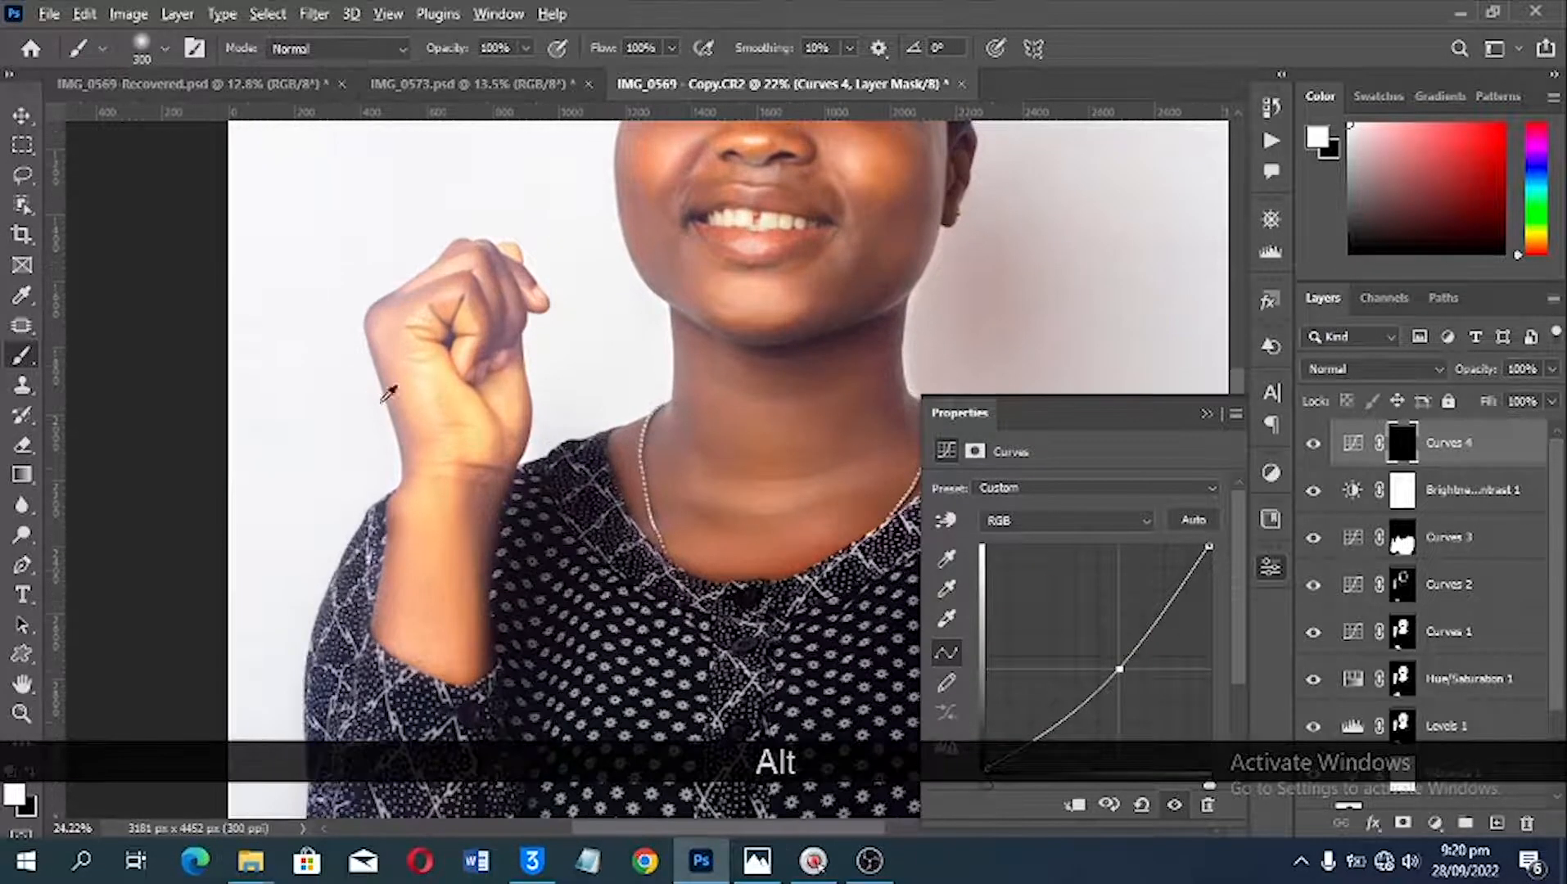
scroll(482, 346, up, 1)
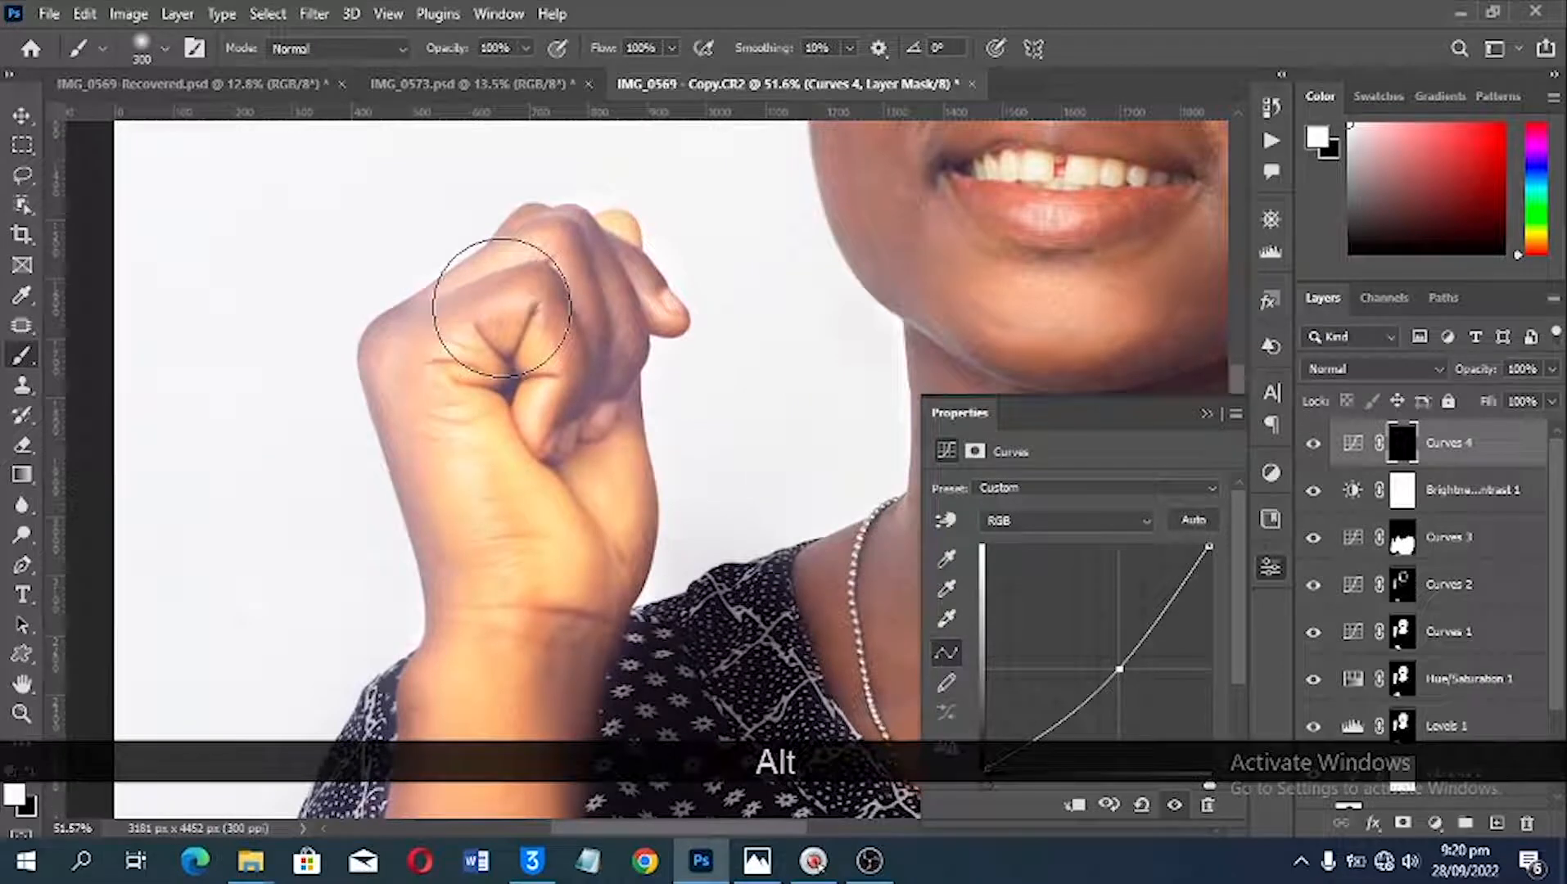
scroll(482, 412, up, 1)
key(bracketleft)
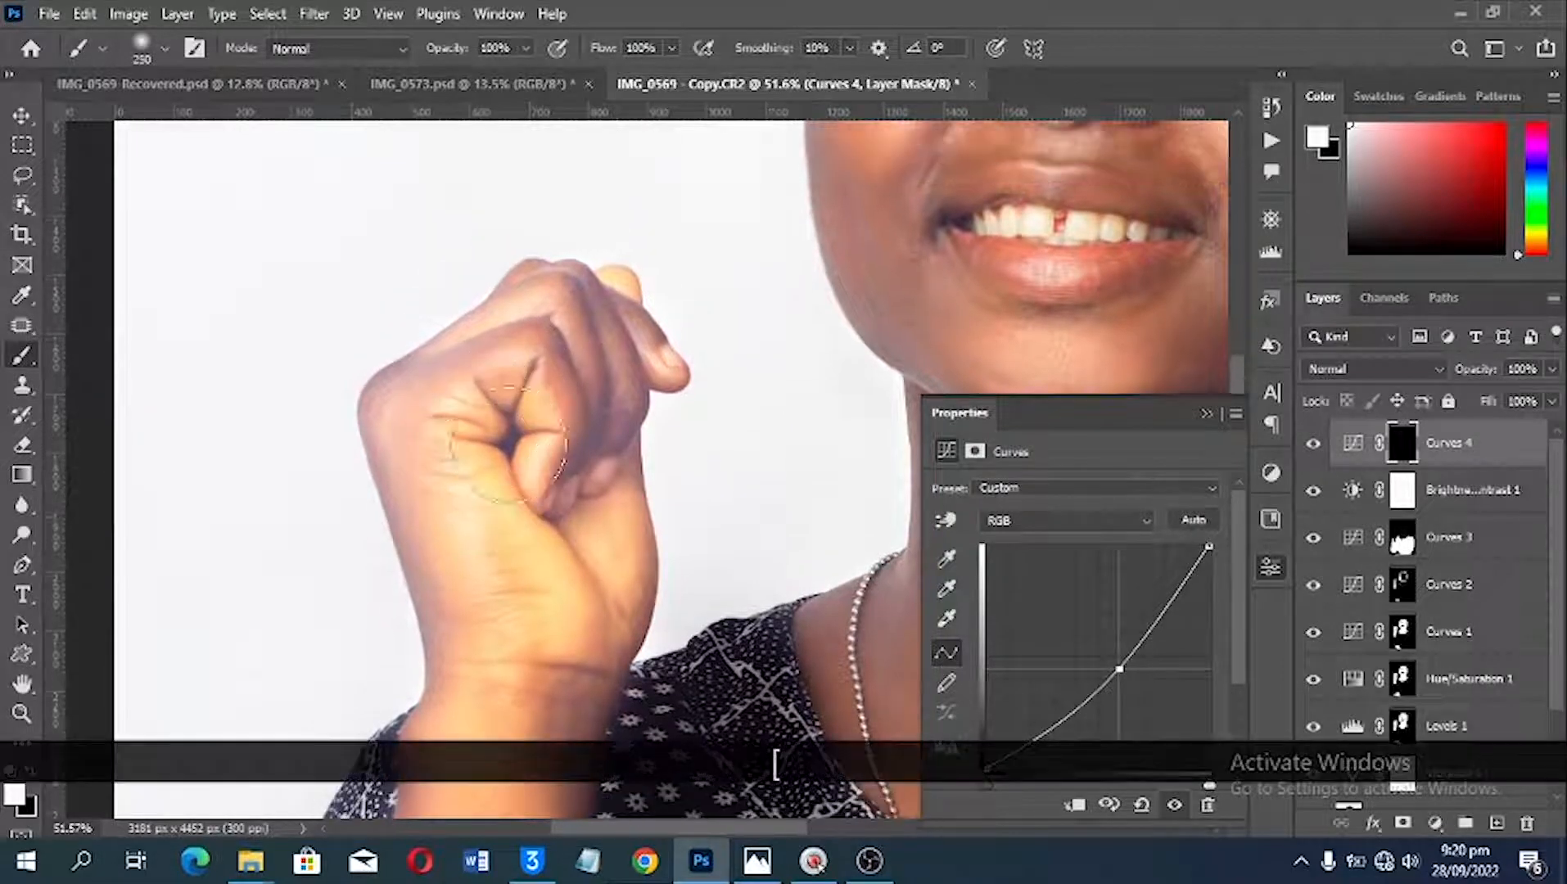
key(space)
mouse_move(493, 434)
mouse_down()
mouse_move(550, 478)
mouse_move(555, 428)
mouse_move(532, 411)
mouse_move(496, 449)
mouse_move(447, 448)
mouse_move(397, 478)
mouse_move(401, 543)
mouse_move(433, 596)
mouse_up()
Step: Darken the raised forearm down to the sleeve on the Curves 4 mask, and reduce the brush to 125 pixels
key(space)
drag(446, 675, 500, 221)
drag(500, 385, 472, 579)
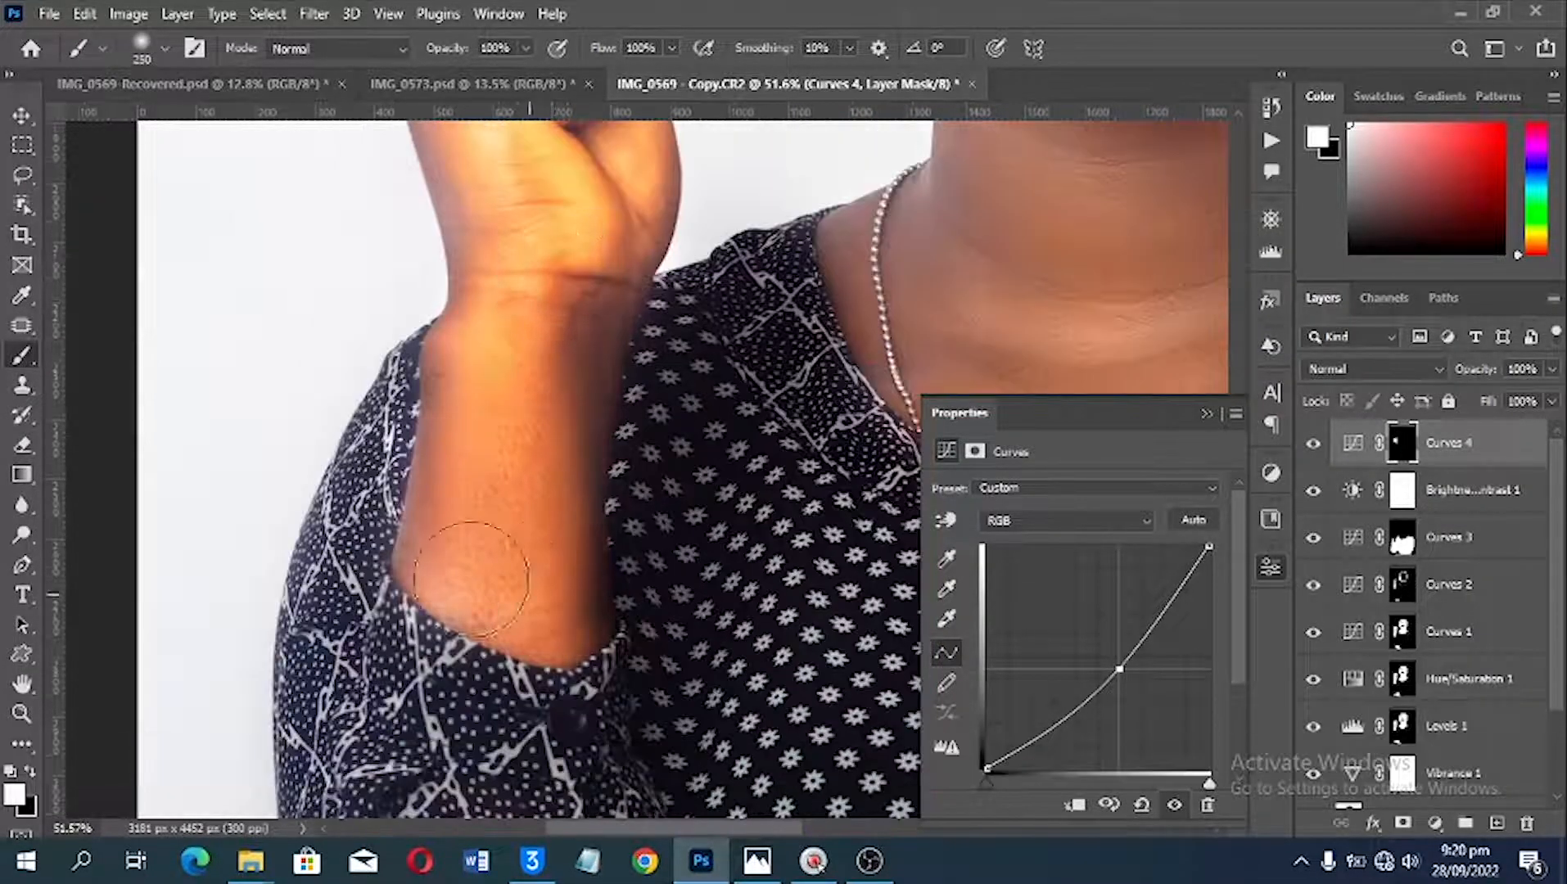
key(space)
drag(472, 255, 474, 529)
key(bracketleft)
key(bracketleft)
key(bracketleft)
key(bracketleft)
key(alt+space)
drag(655, 328, 357, 453)
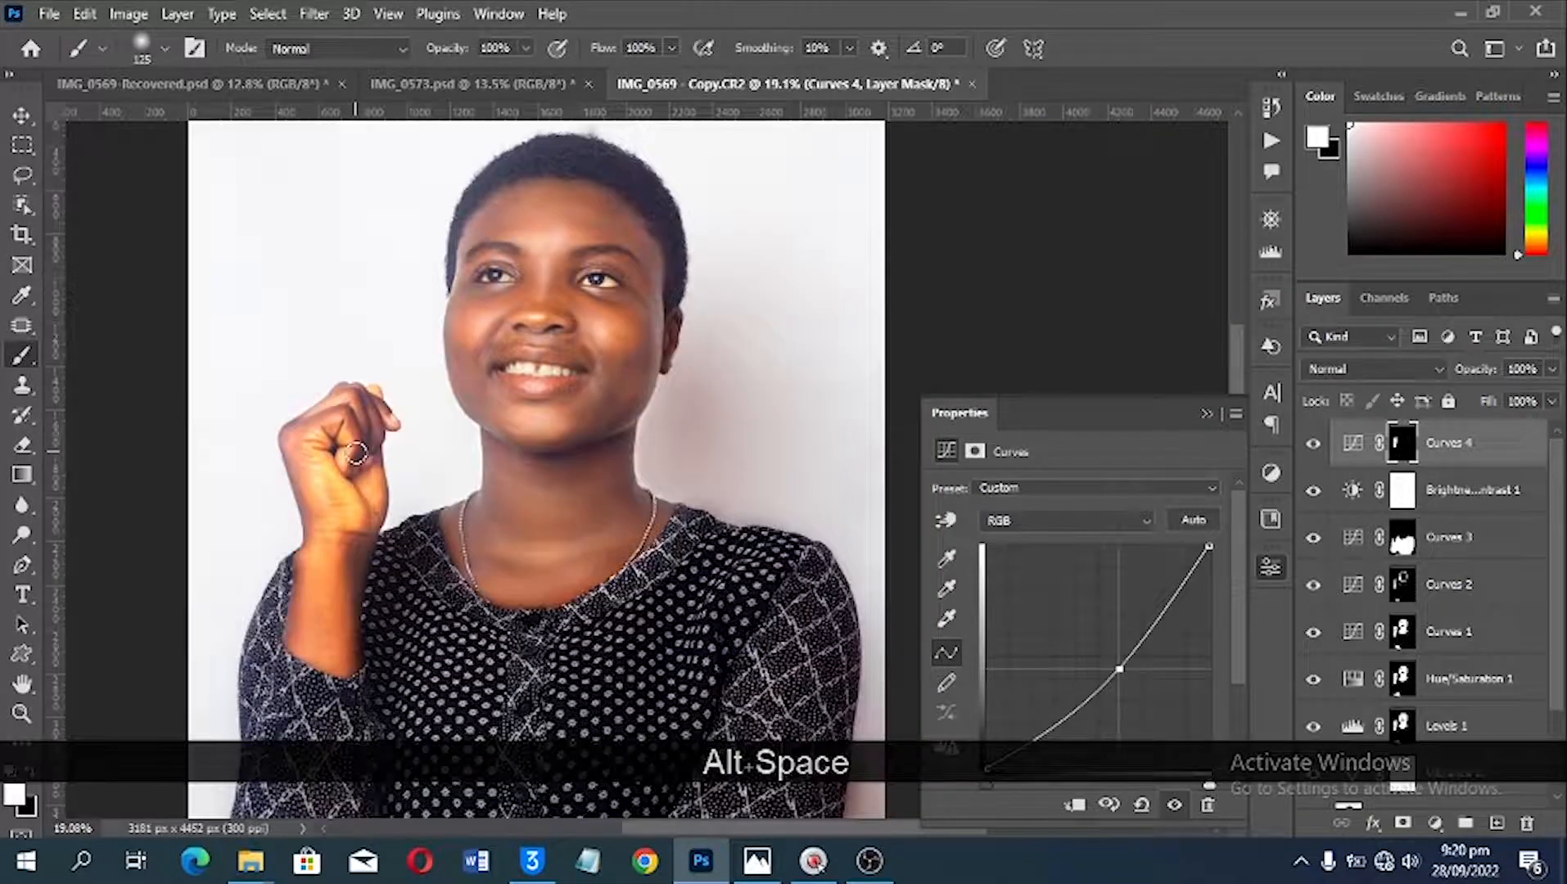
alt+scroll(357, 452, up, 1)
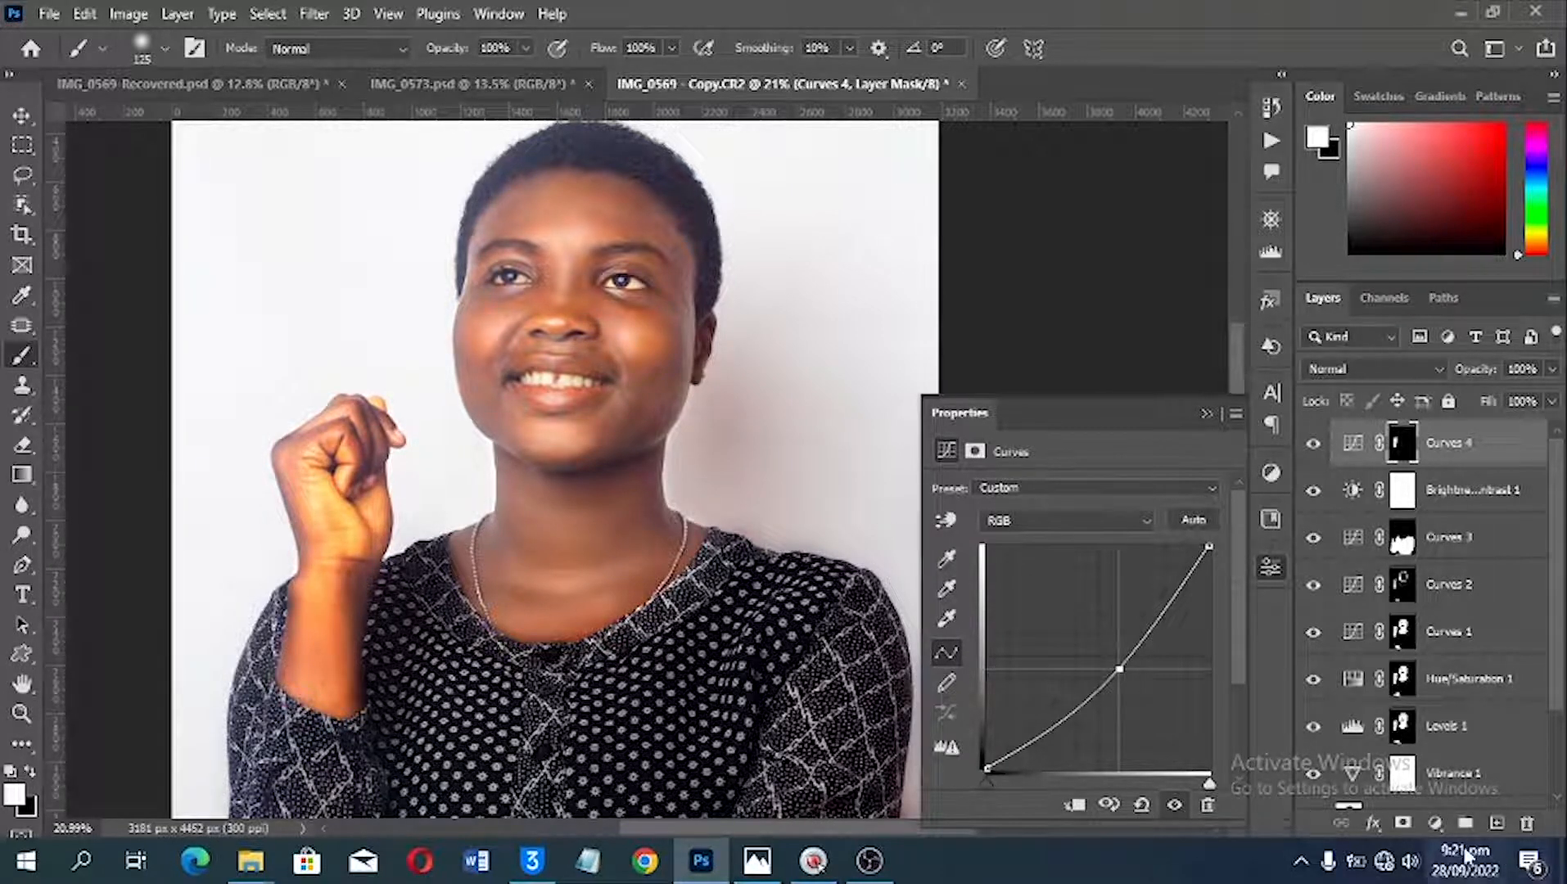
Step: Add a Hue/Saturation adjustment layer, sample the forearm to set the Reds saturation to -26, and invert its mask
click(1434, 822)
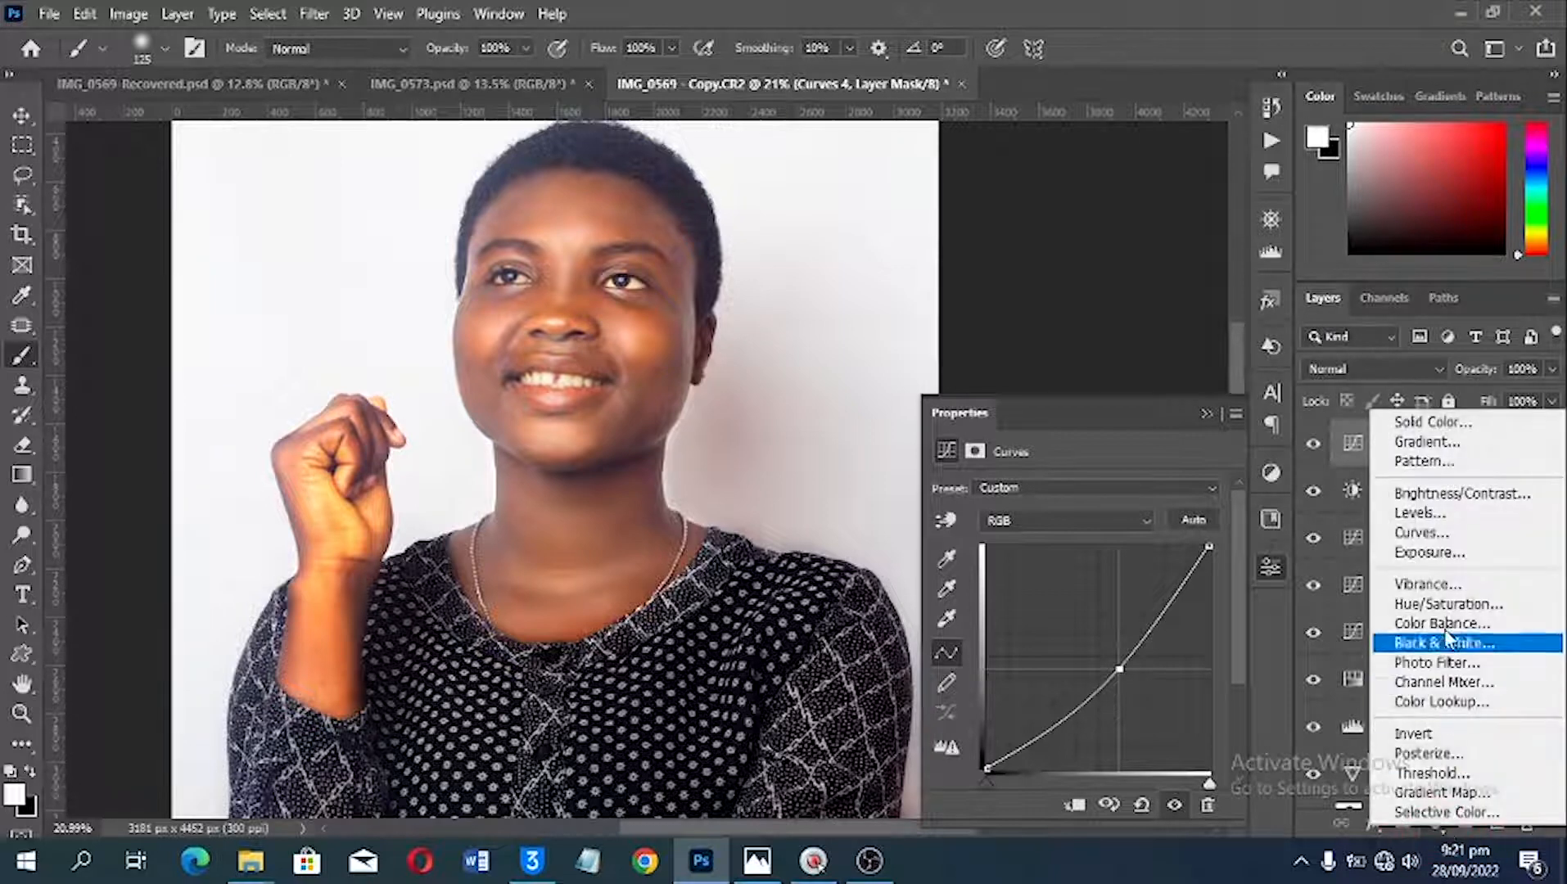
click(1447, 604)
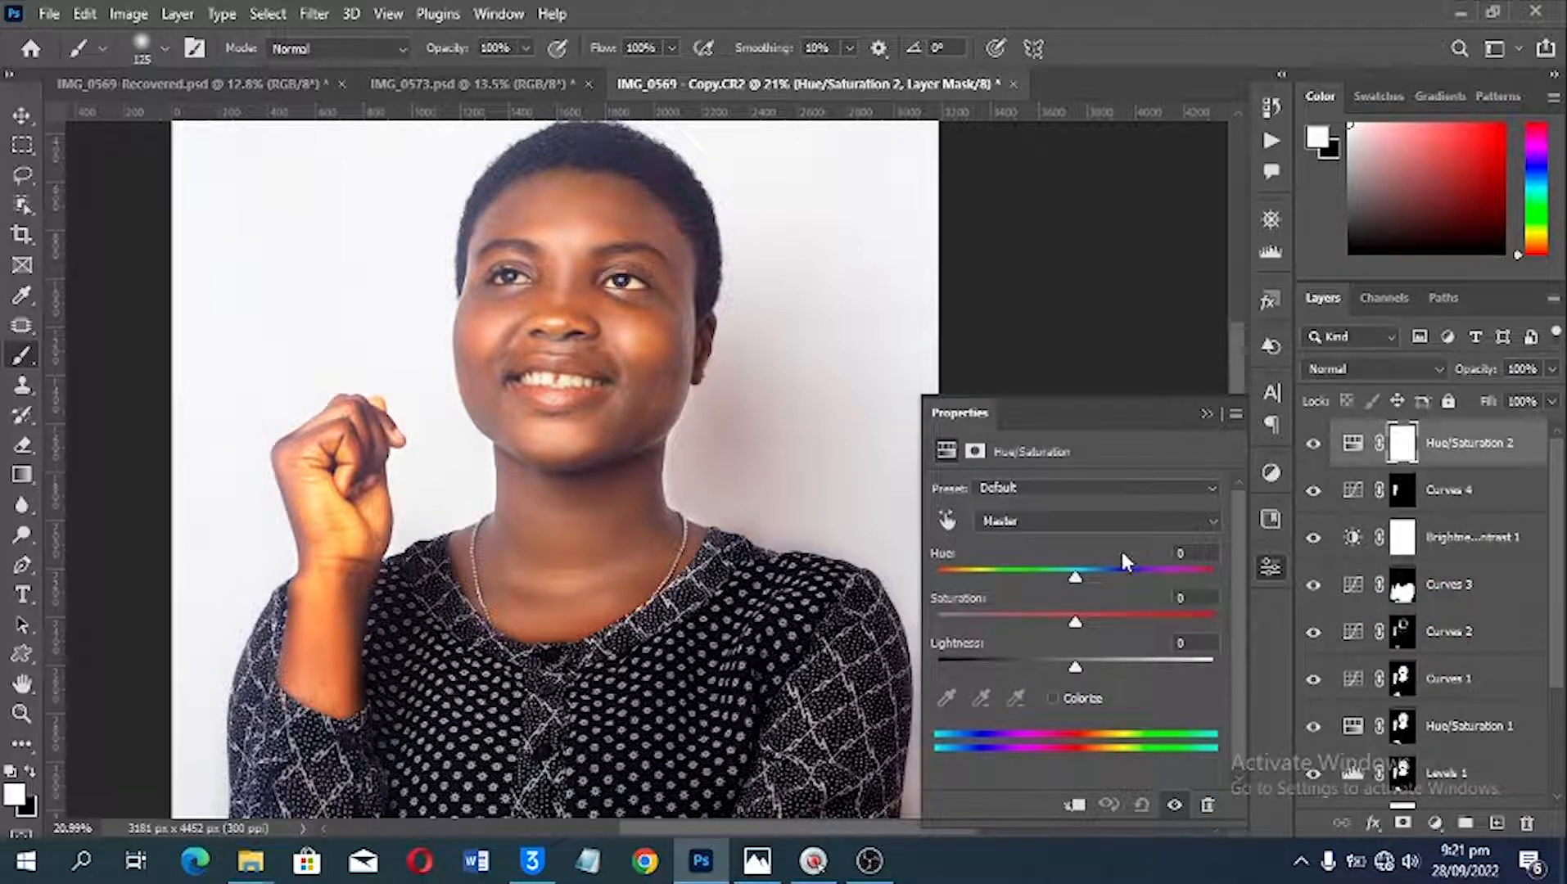
click(947, 520)
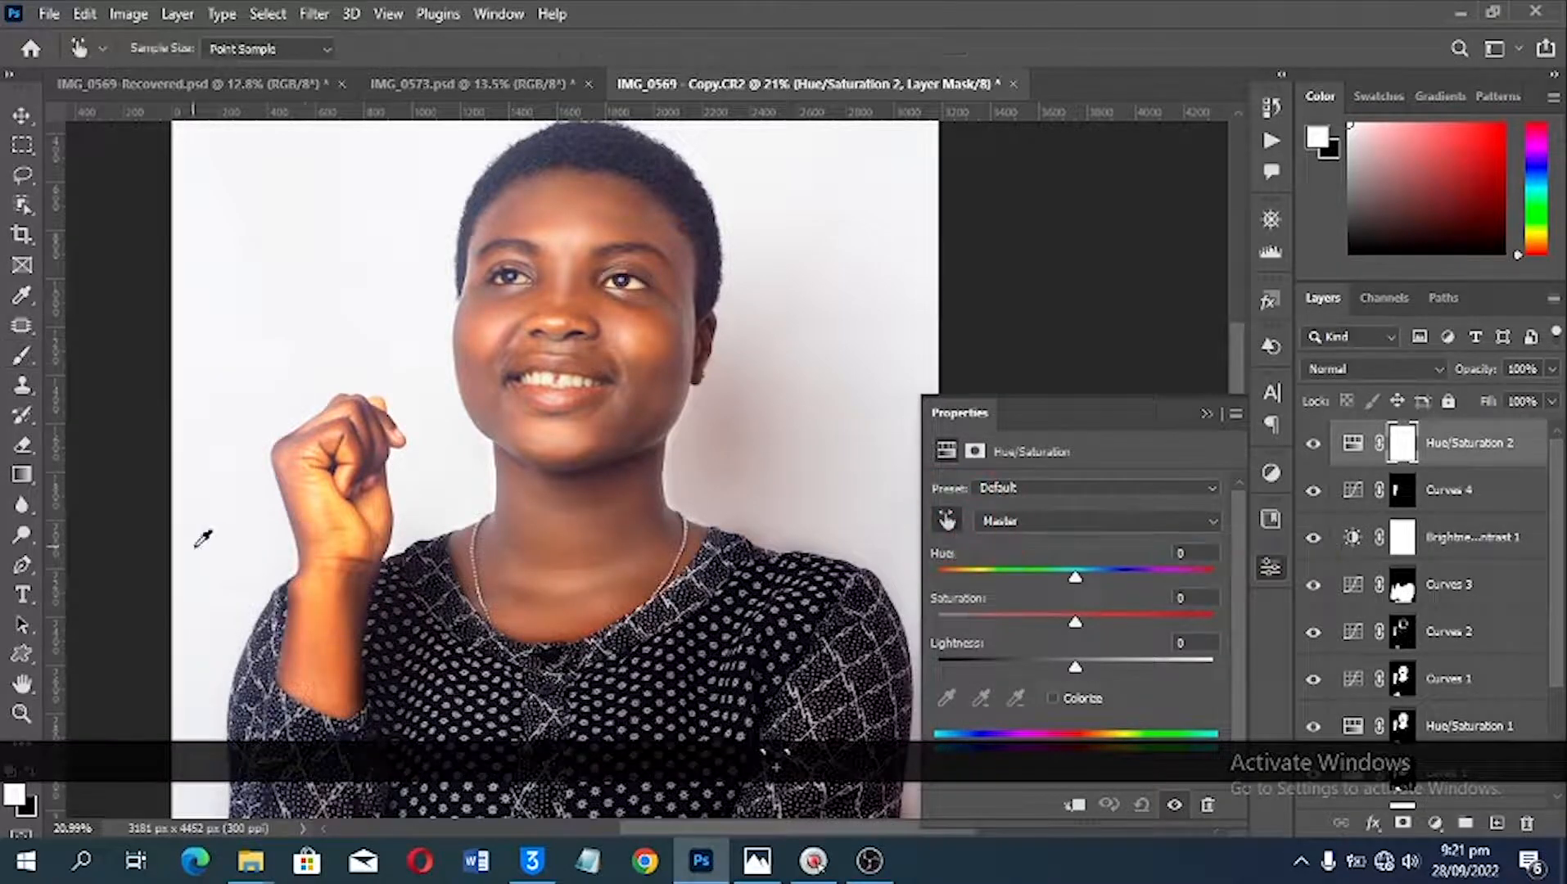
drag(335, 595, 296, 610)
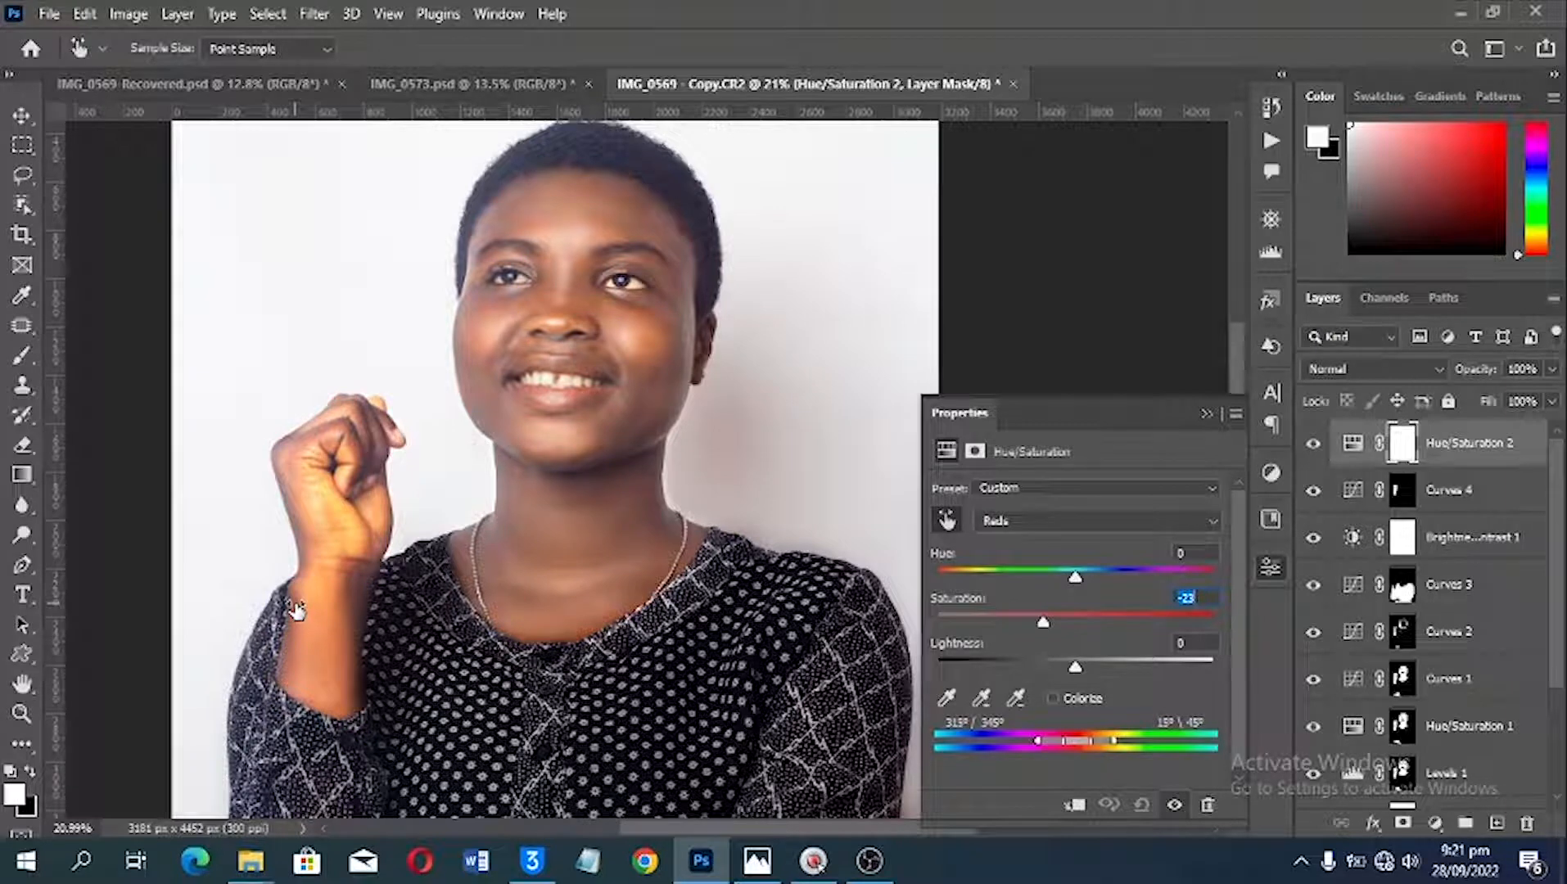
drag(297, 609, 294, 612)
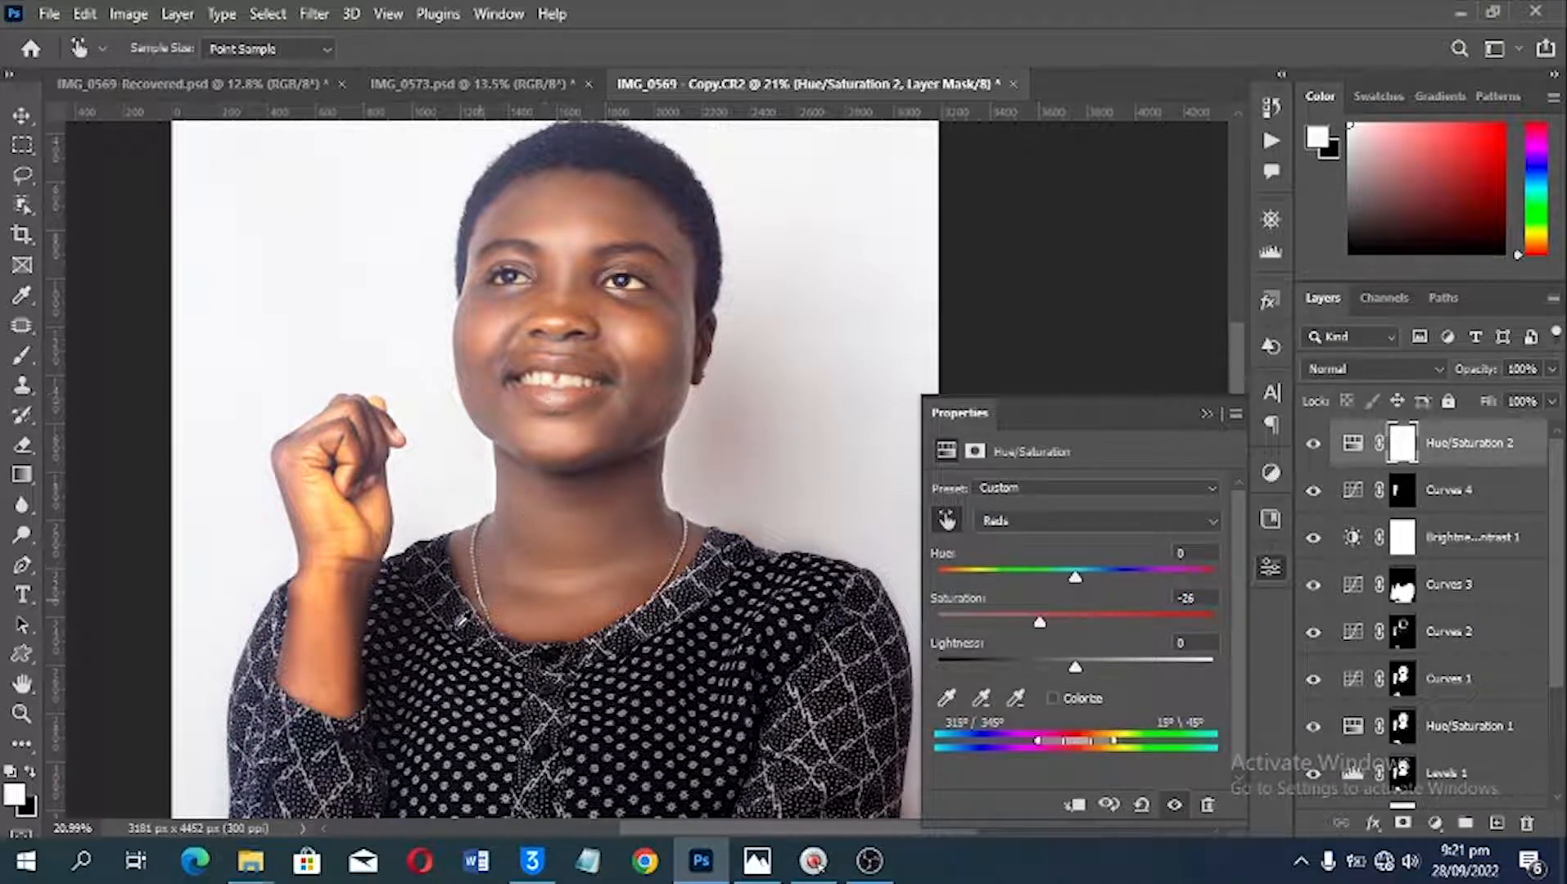
key(ctrl+i)
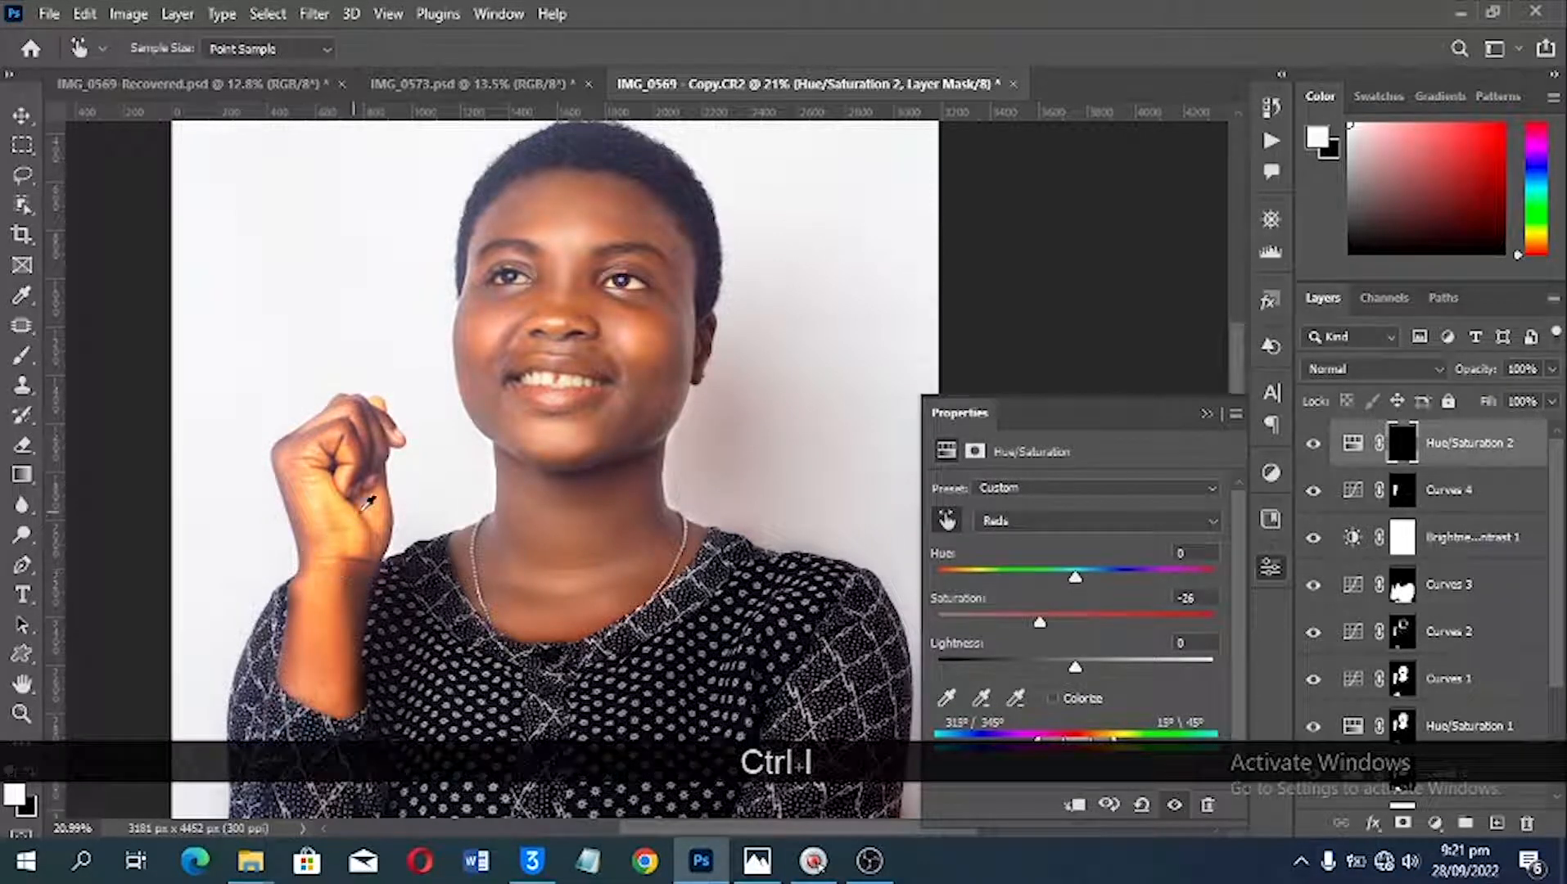
Step: Paint the desaturation onto the raised hand and forearm with a 175-pixel white brush on the Hue/Saturation 2 mask
key(b)
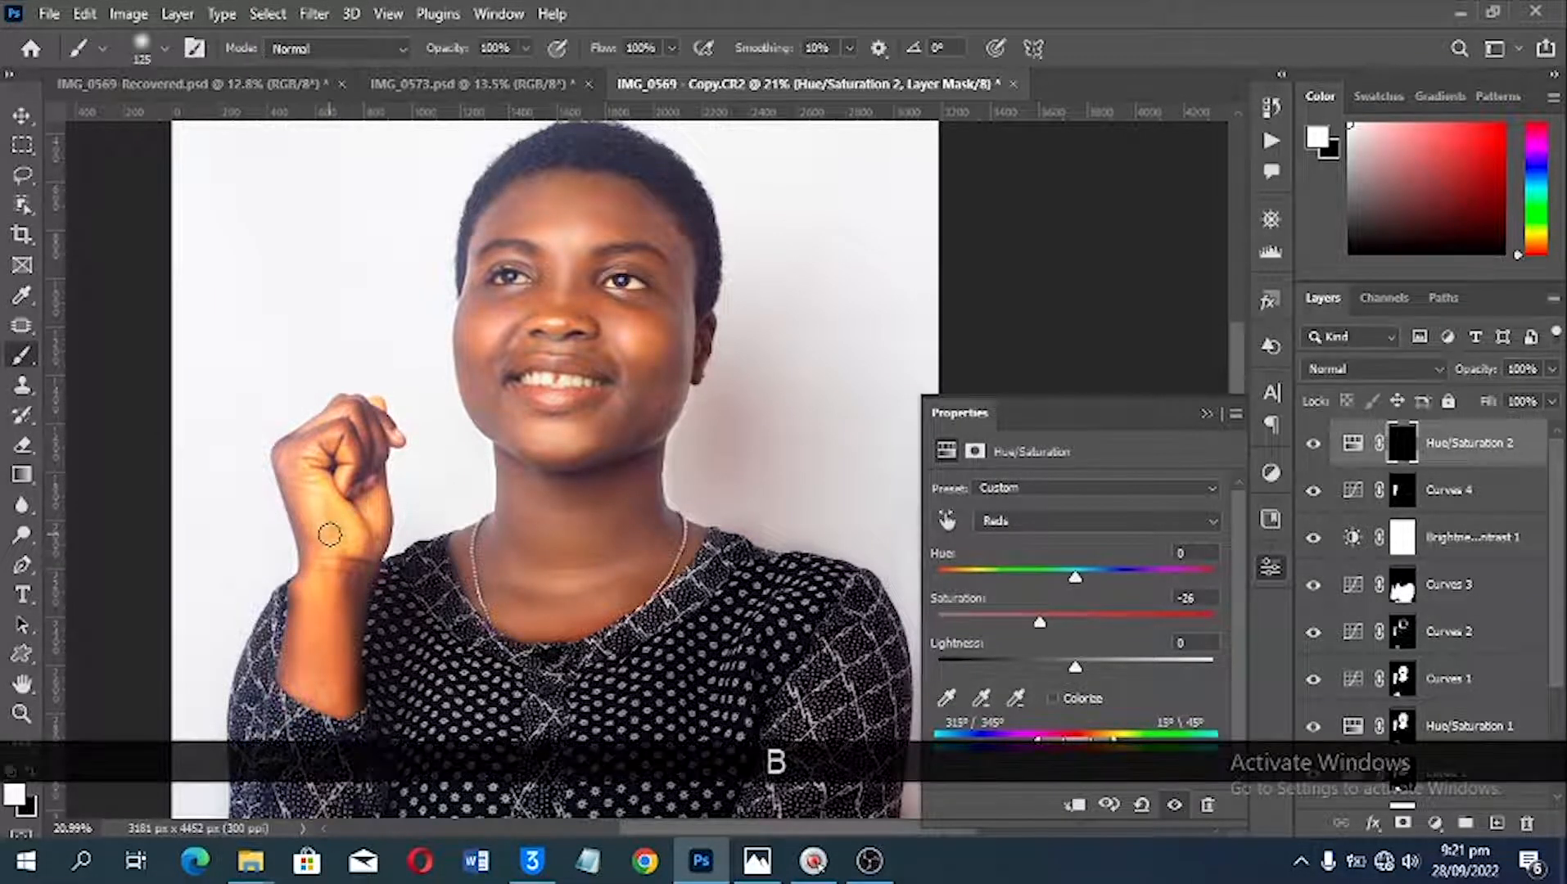
key(bracketright)
key(bracketright)
drag(326, 580, 311, 653)
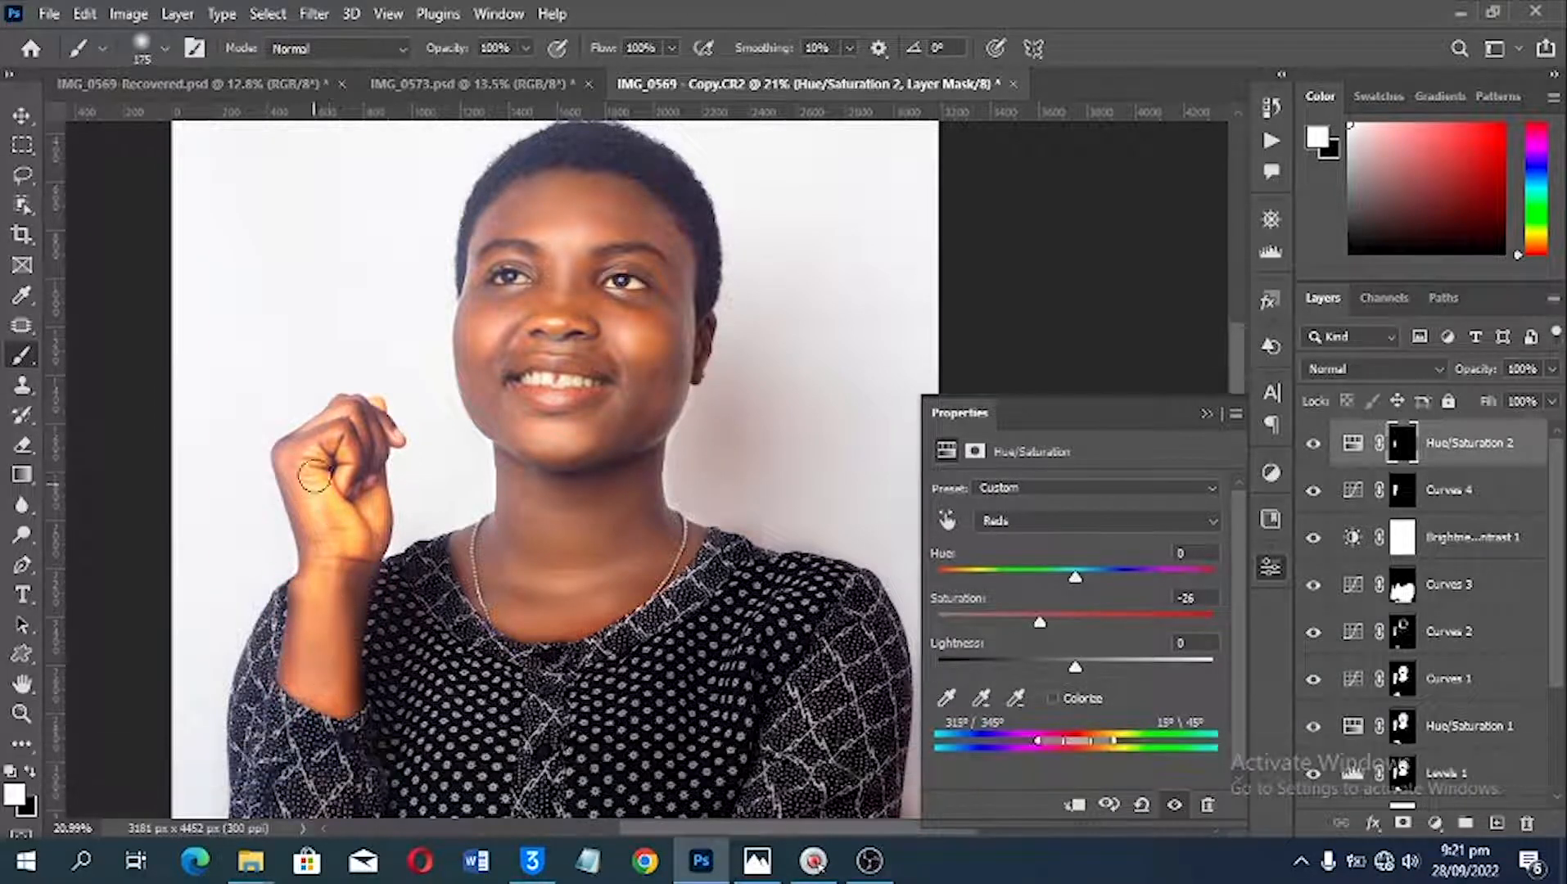
mouse_move(314, 476)
mouse_down()
mouse_move(355, 535)
mouse_move(323, 452)
mouse_move(307, 466)
mouse_move(305, 626)
mouse_move(339, 700)
mouse_move(343, 553)
mouse_move(321, 492)
mouse_up()
mouse_move(320, 476)
mouse_down()
mouse_move(359, 512)
mouse_move(371, 503)
mouse_move(364, 537)
mouse_up()
drag(340, 538, 306, 658)
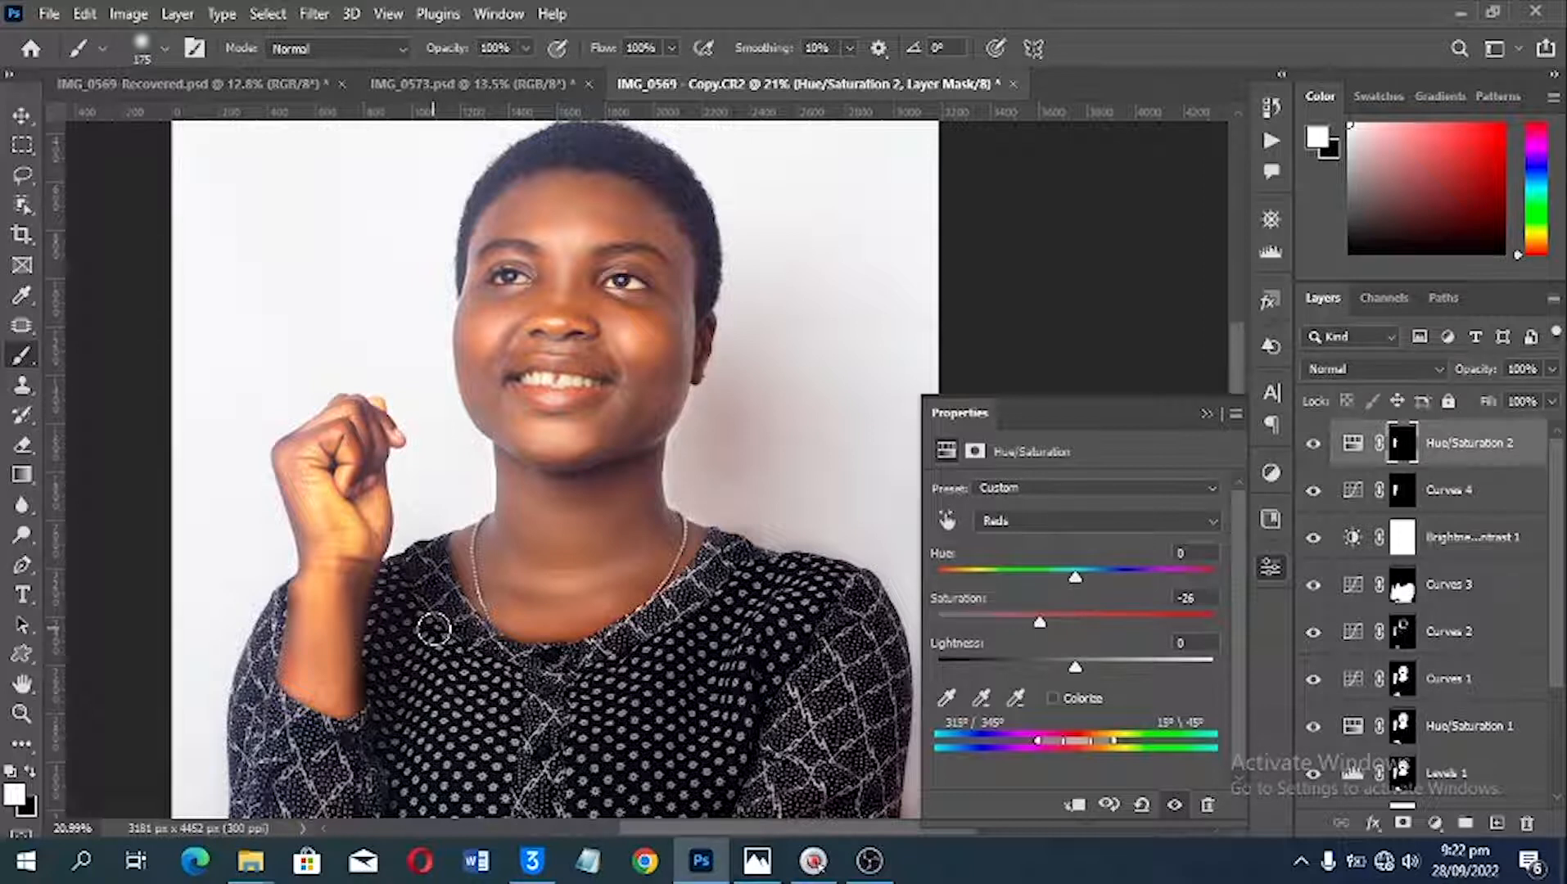
Step: Add a Curves adjustment layer above Hue/Saturation 2, pull its RGB midtones down to darken, and invert its mask to black
key(ctrl+0)
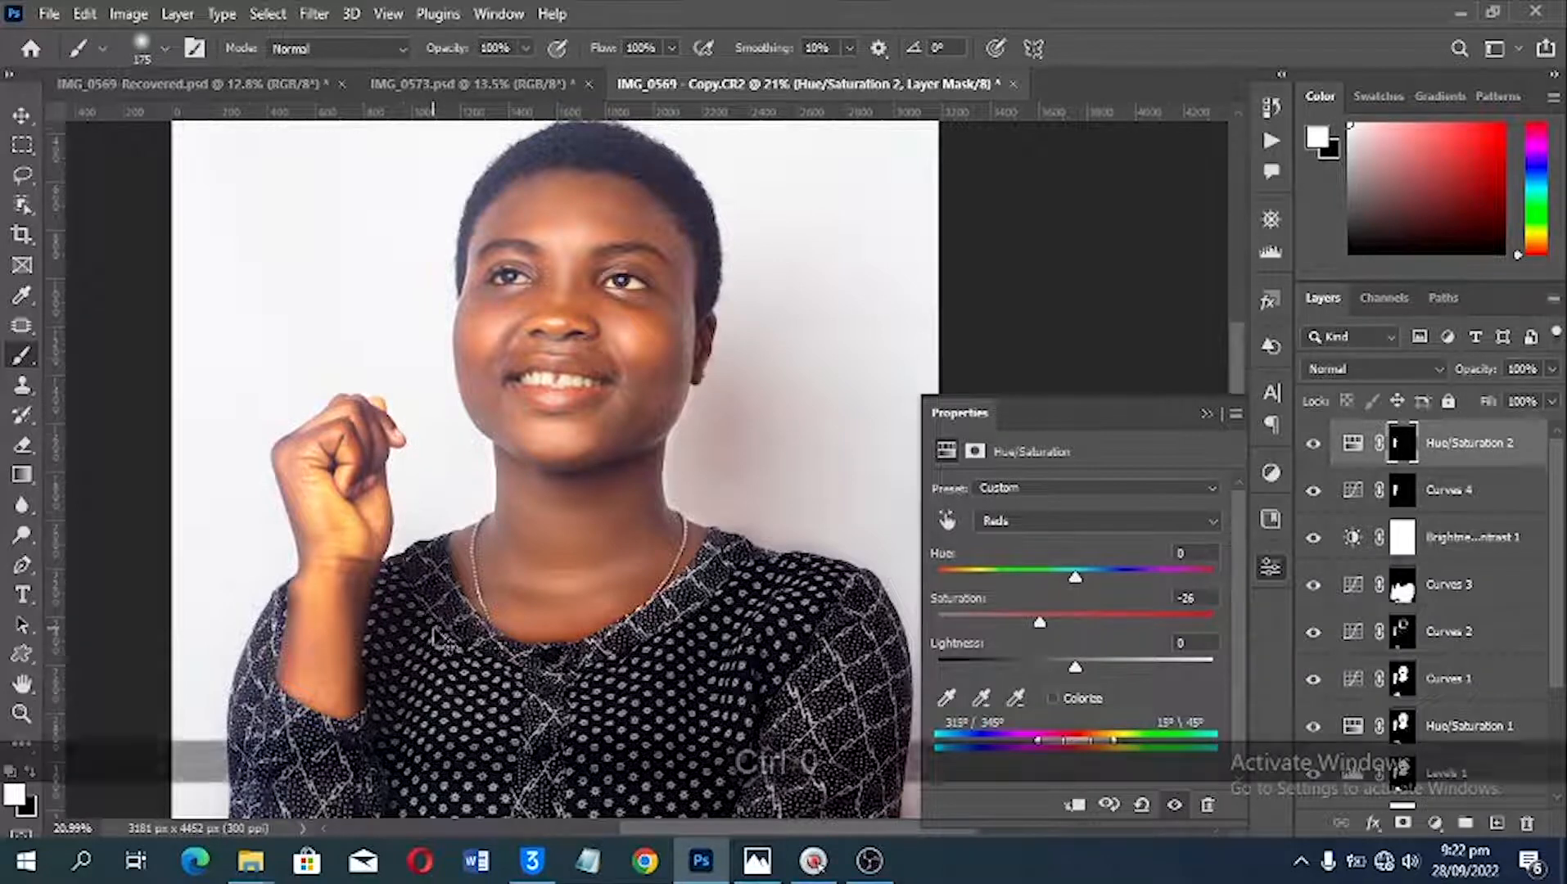
scroll(510, 486, up, 4)
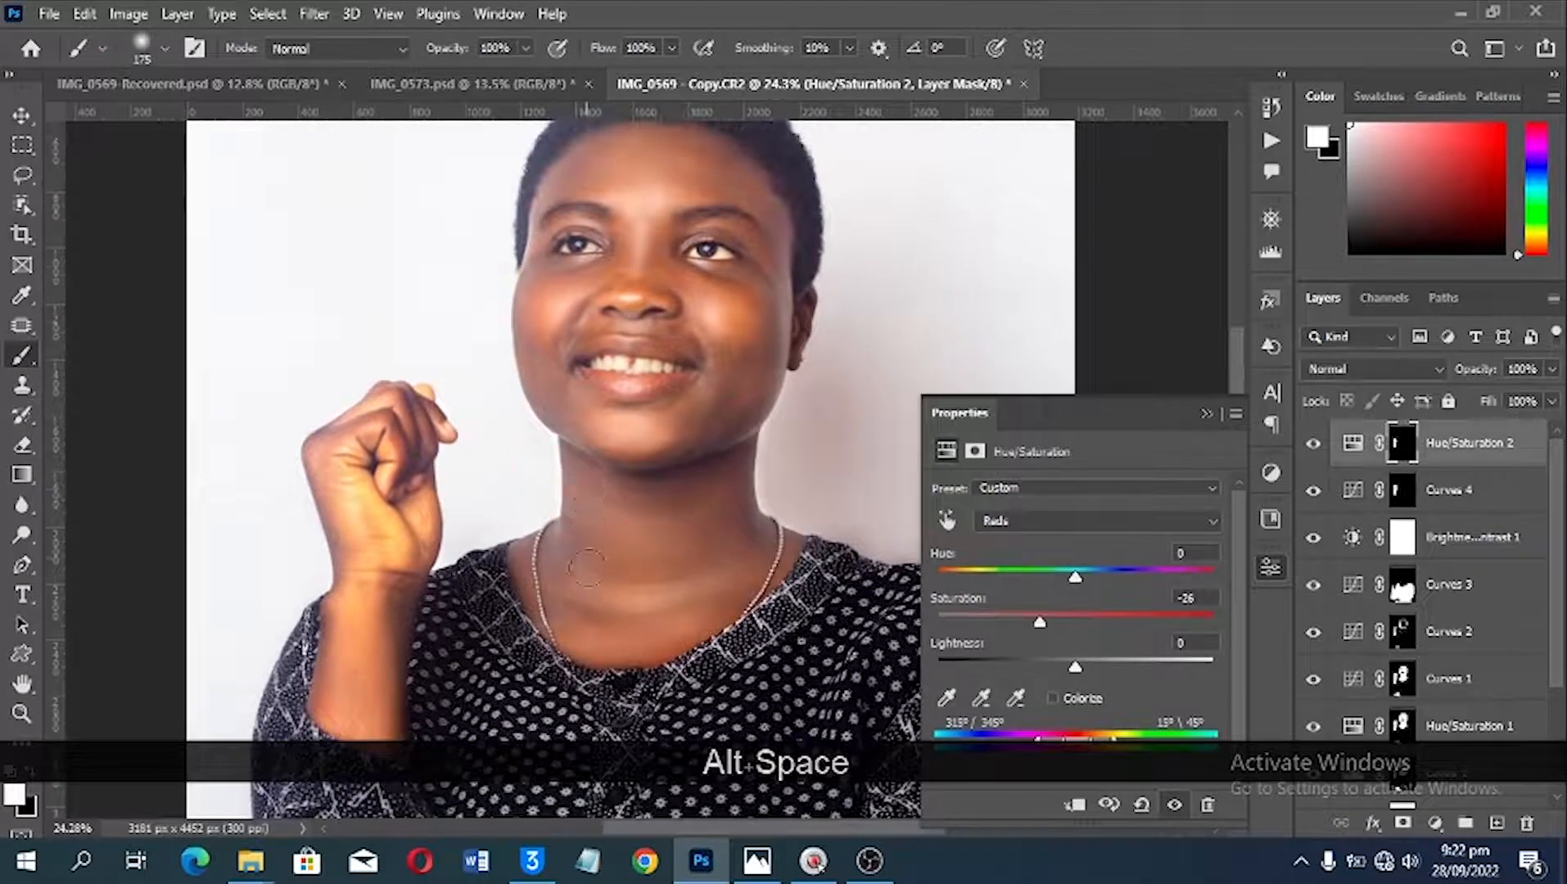
drag(627, 341, 650, 406)
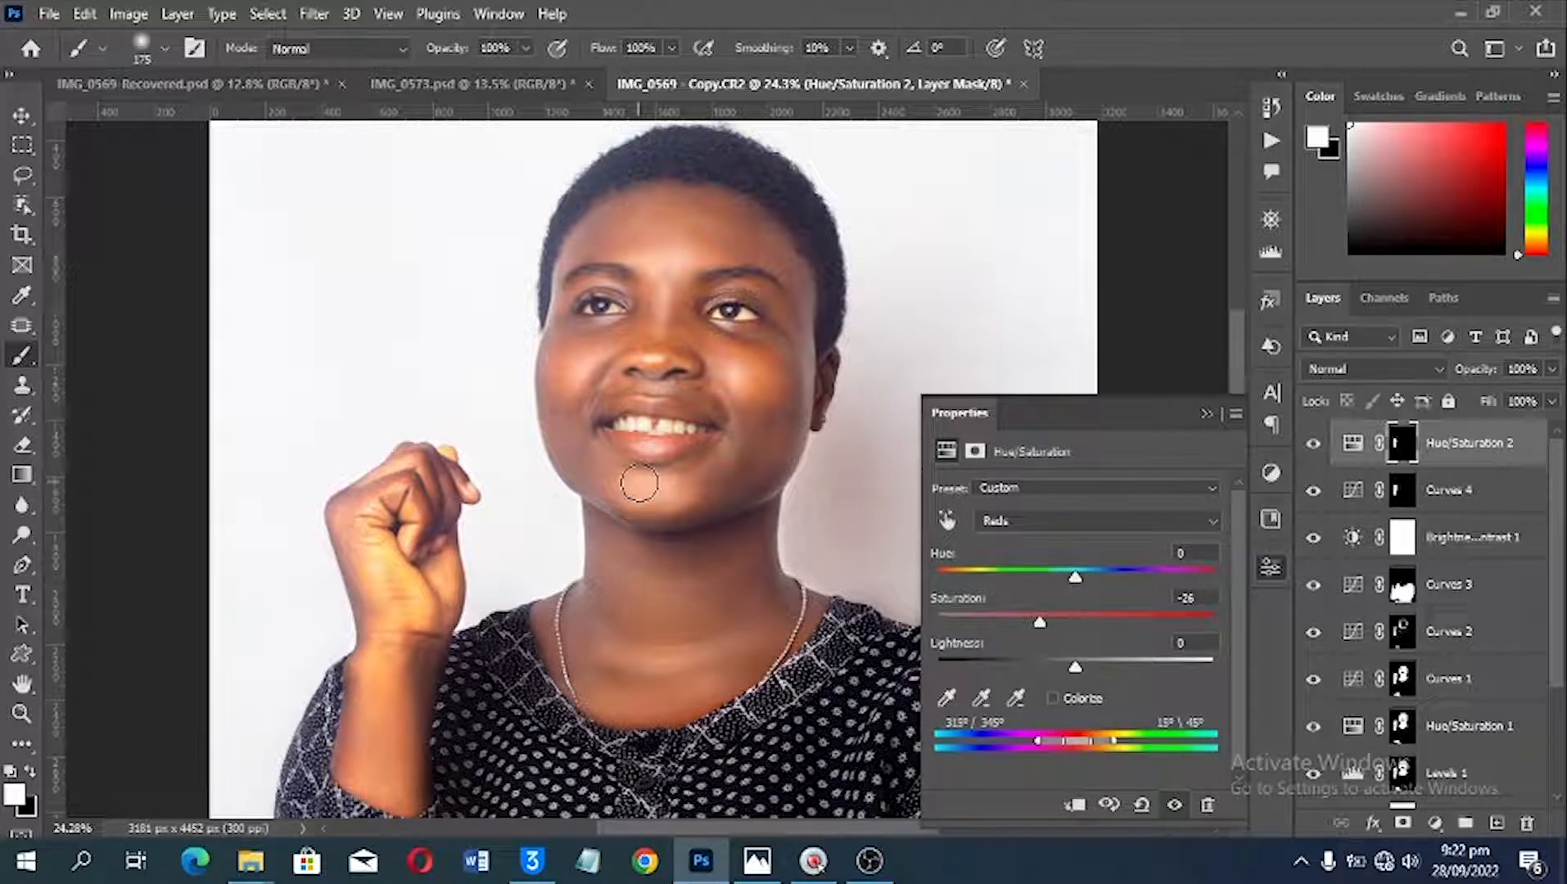
alt+scroll(639, 482, up, 4)
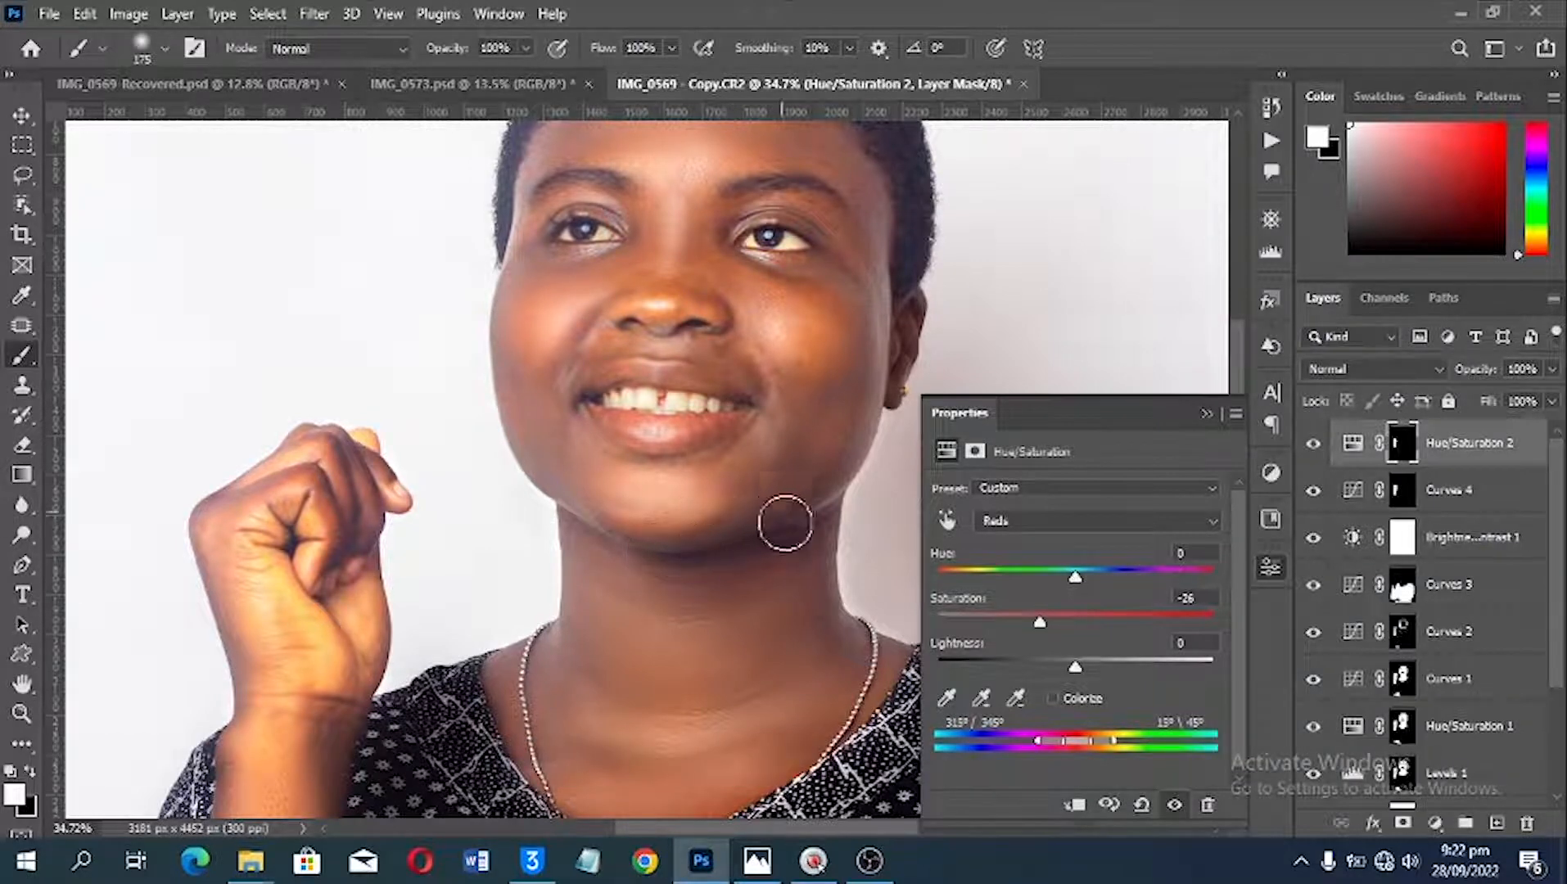
click(1434, 825)
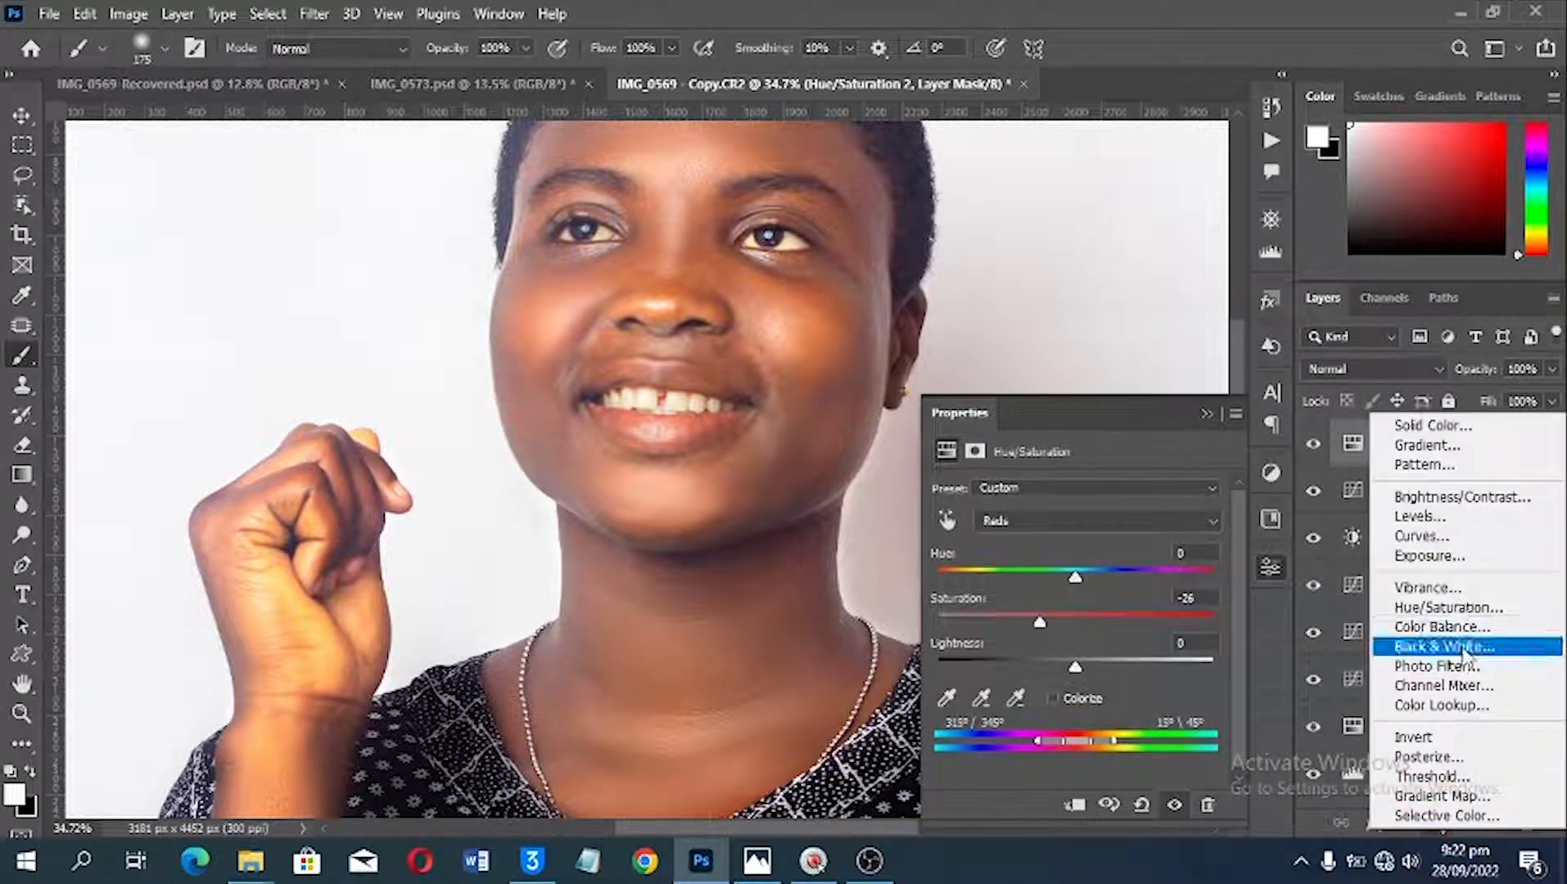
click(1424, 540)
scroll(729, 537, up, 3)
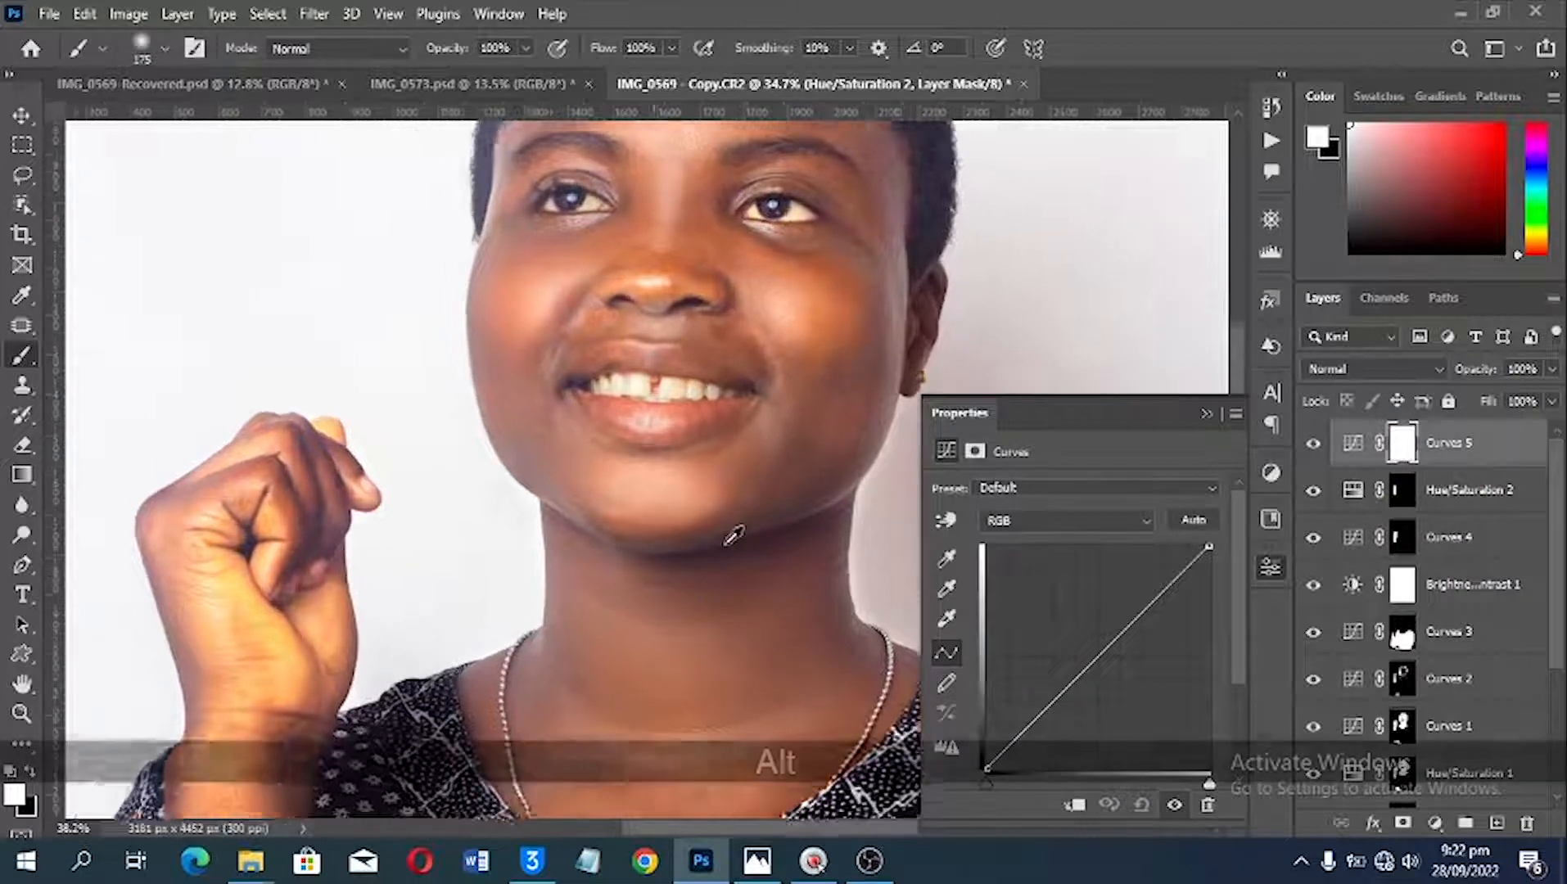
drag(1098, 659, 1098, 669)
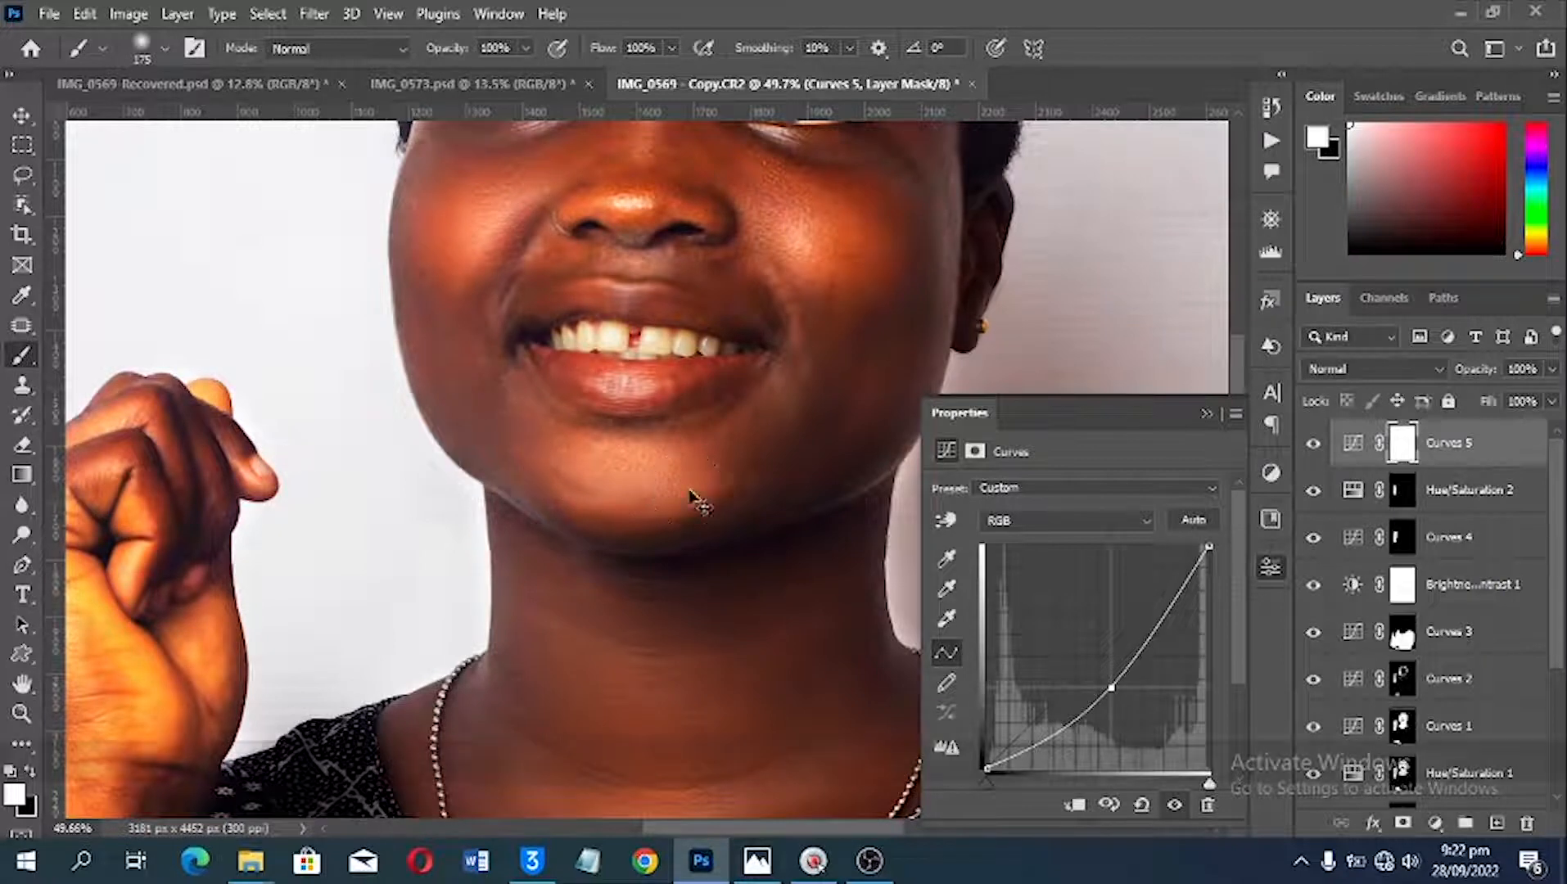
key(ctrl+i)
mouse_move(483, 415)
mouse_down()
mouse_move(516, 465)
mouse_move(576, 489)
mouse_move(508, 437)
mouse_move(437, 332)
mouse_move(437, 251)
mouse_up()
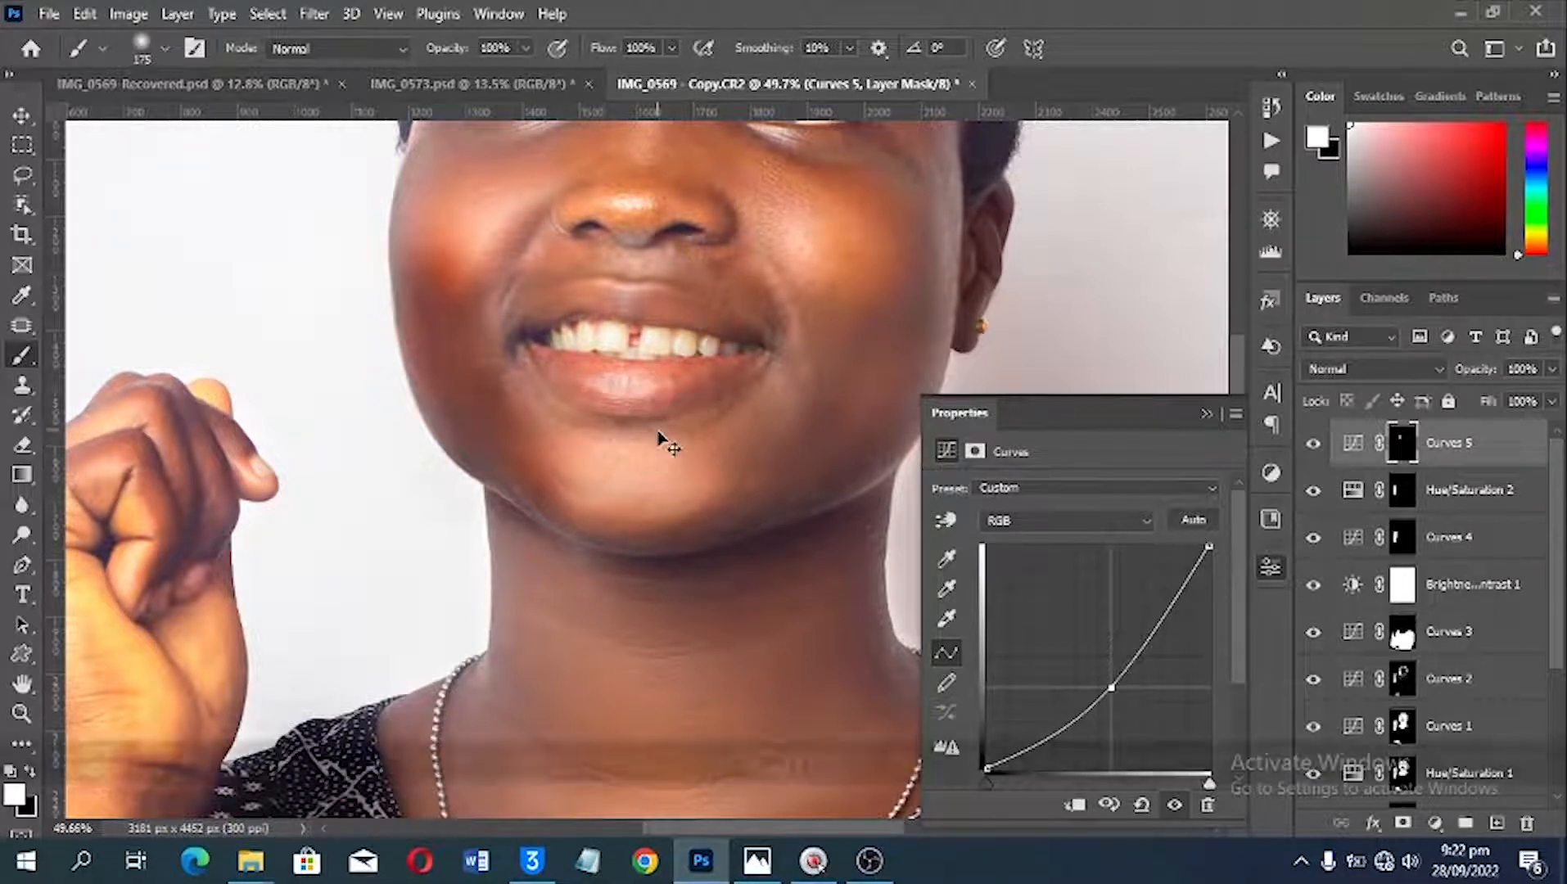
key(ctrl+z)
key(ctrl+z)
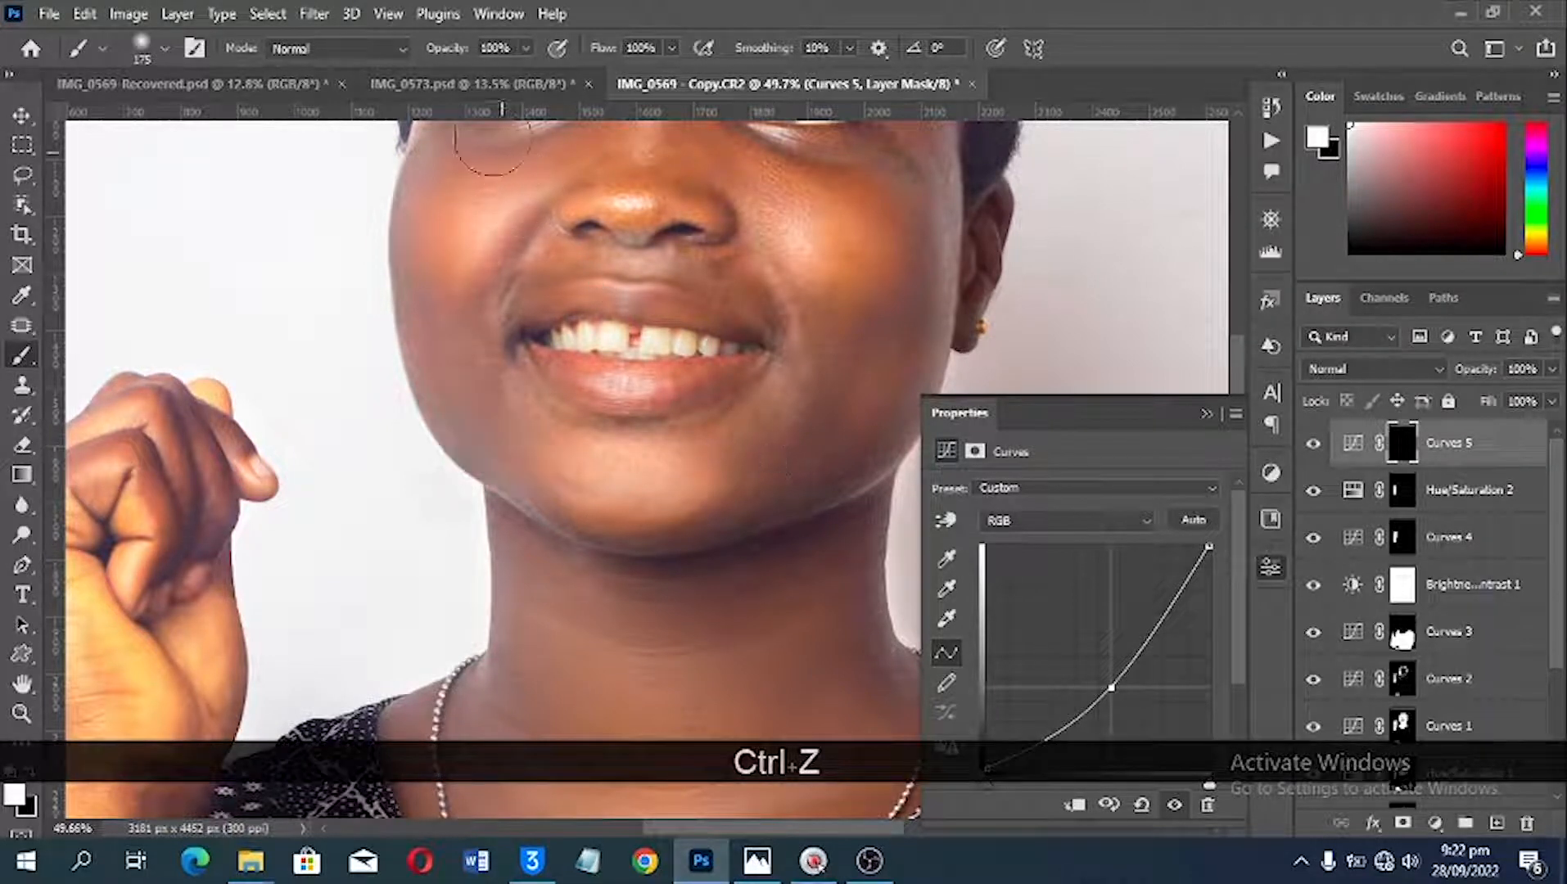
Step: Set the brush to 59% opacity and 26% flow, and paint soft darkening along the cheek and jaw edges on the Curves 5 mask
drag(603, 47, 420, 53)
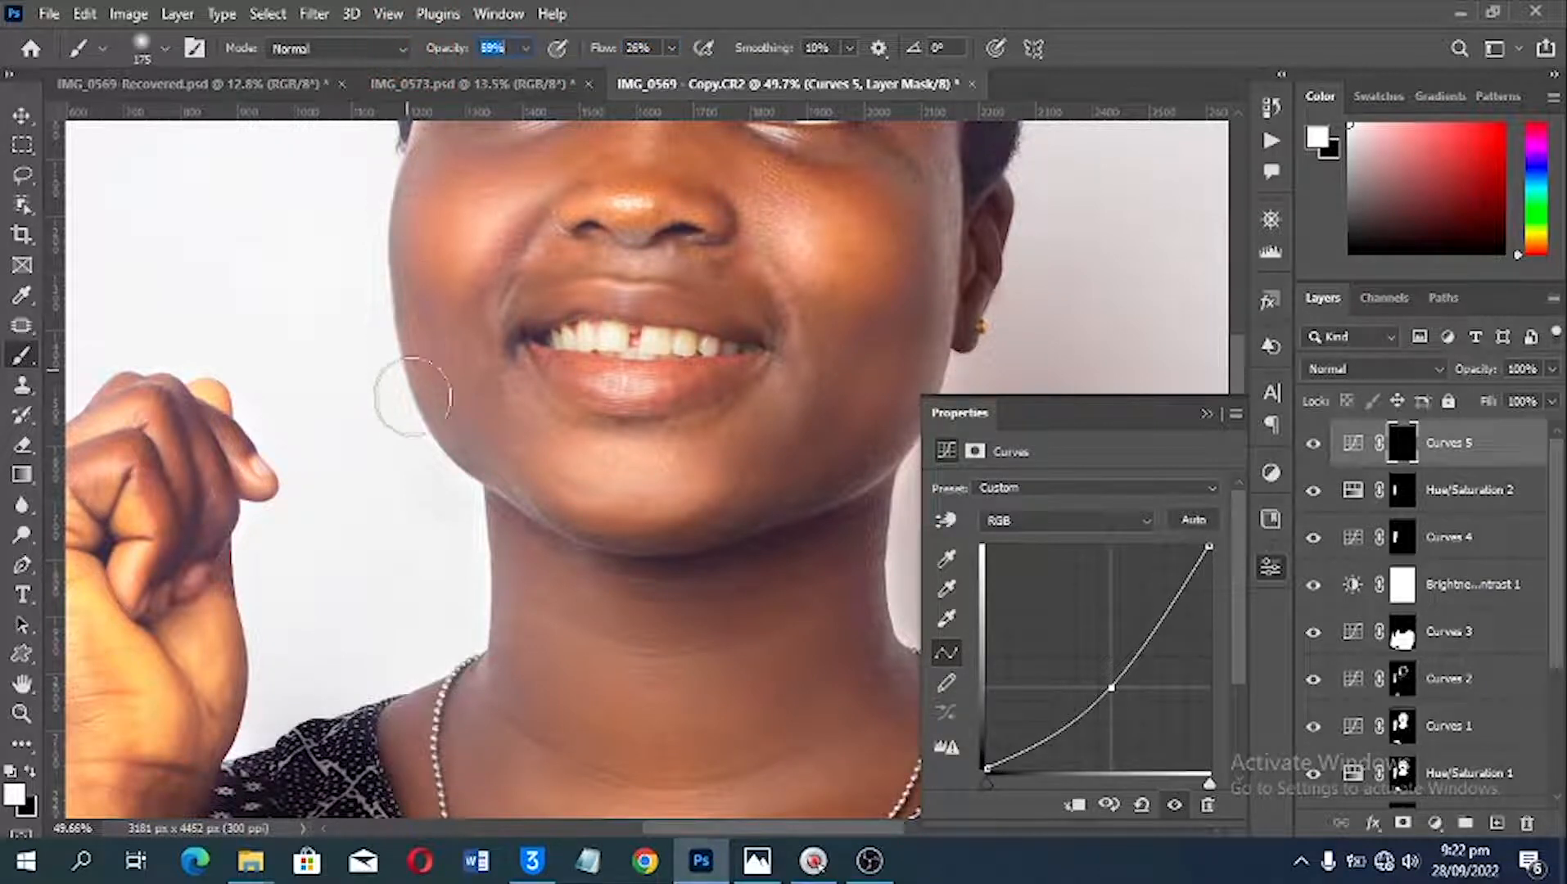
drag(519, 497, 518, 591)
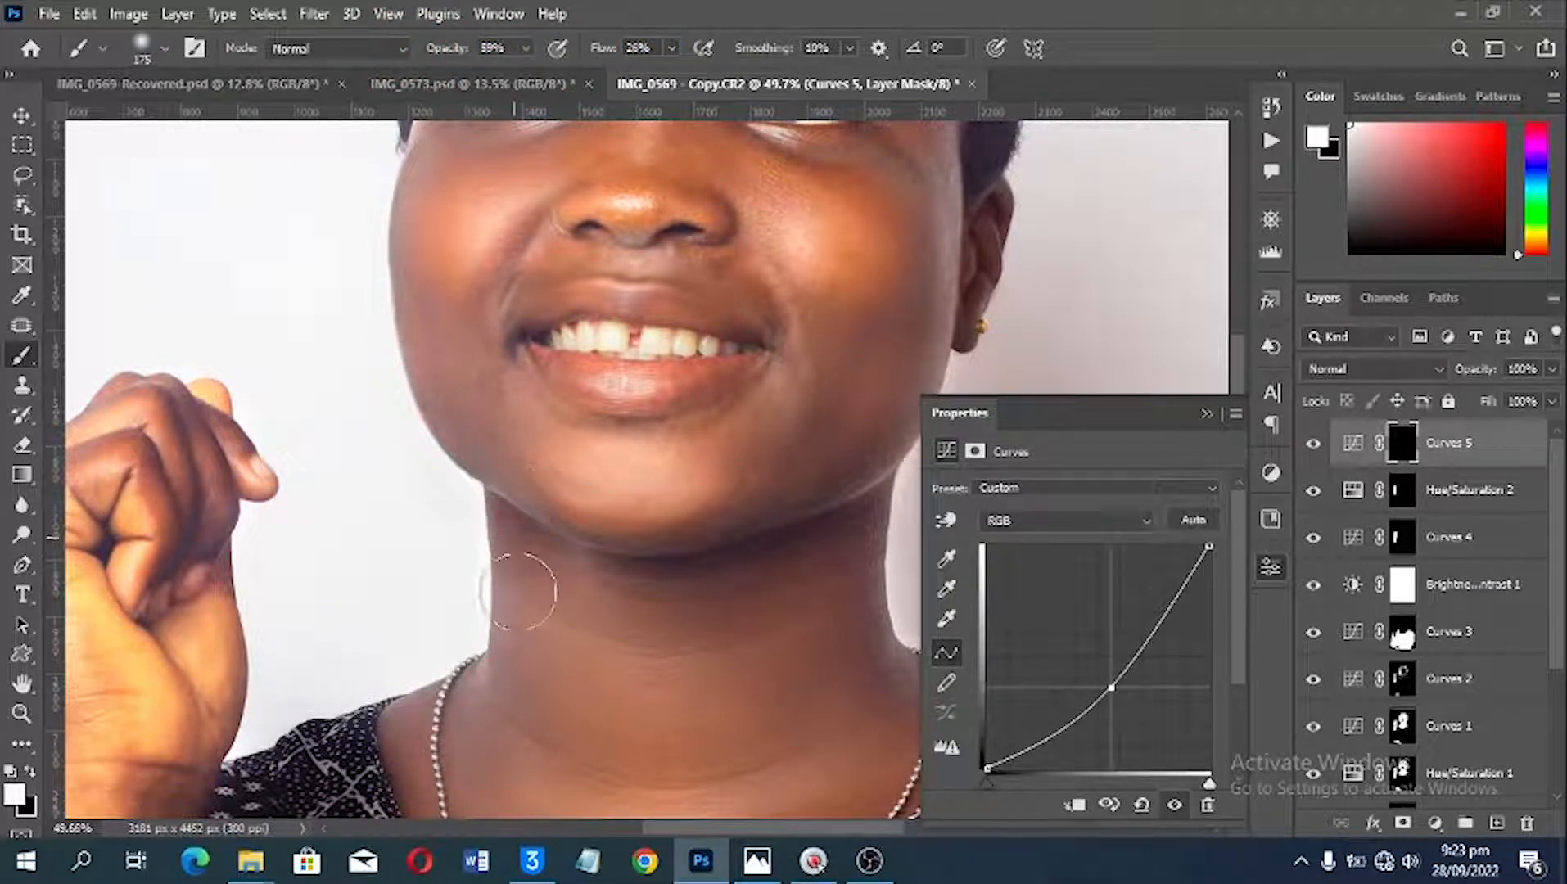
click(430, 701)
drag(409, 337, 451, 499)
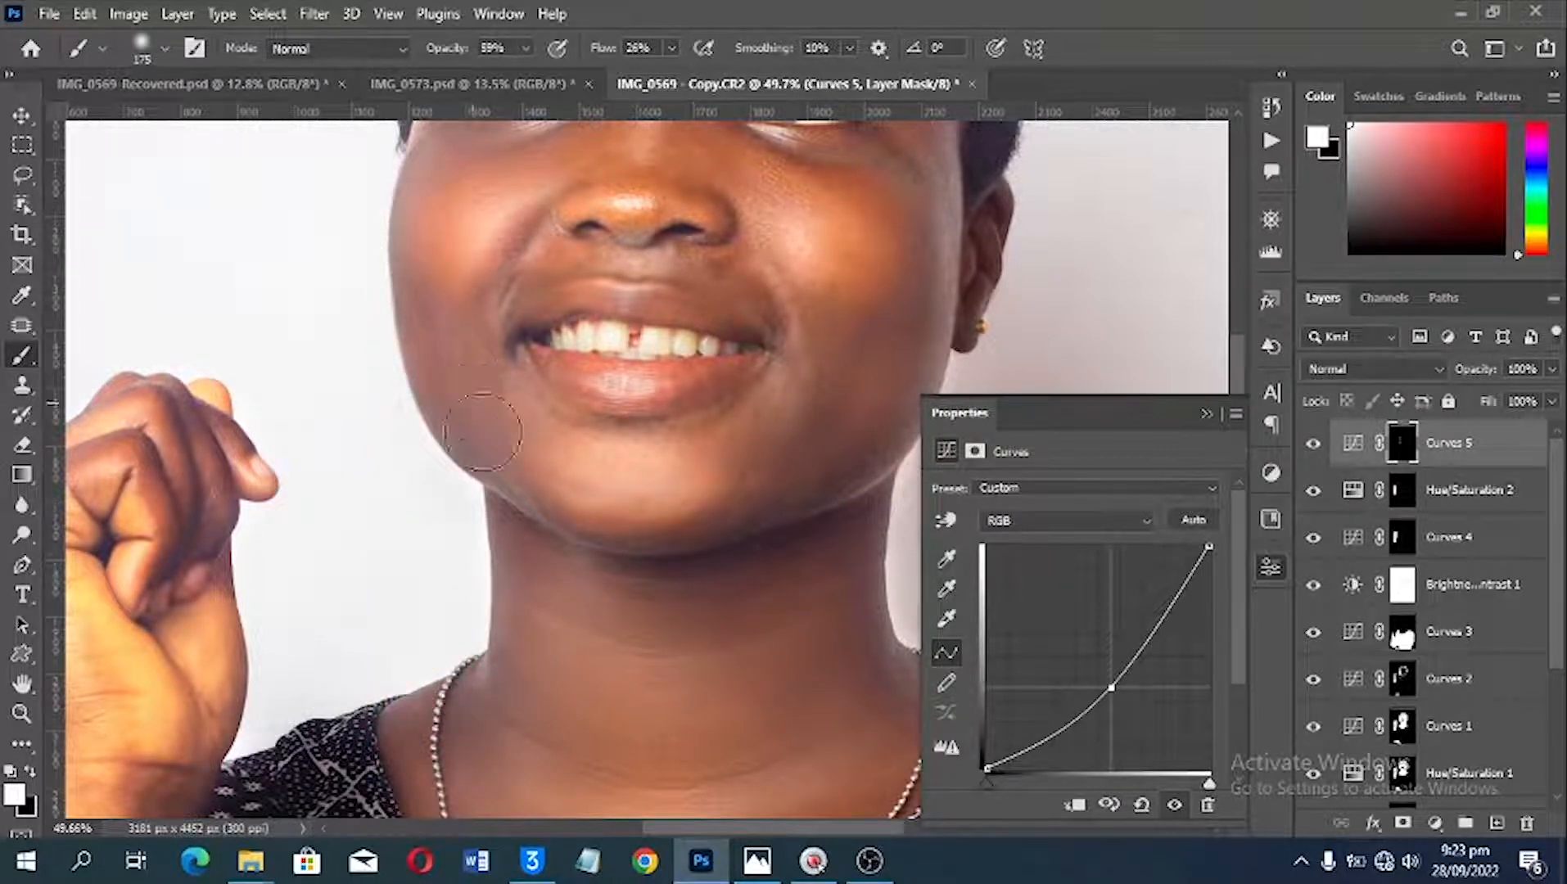
key(space)
drag(878, 575, 643, 533)
key(space)
drag(640, 475, 687, 754)
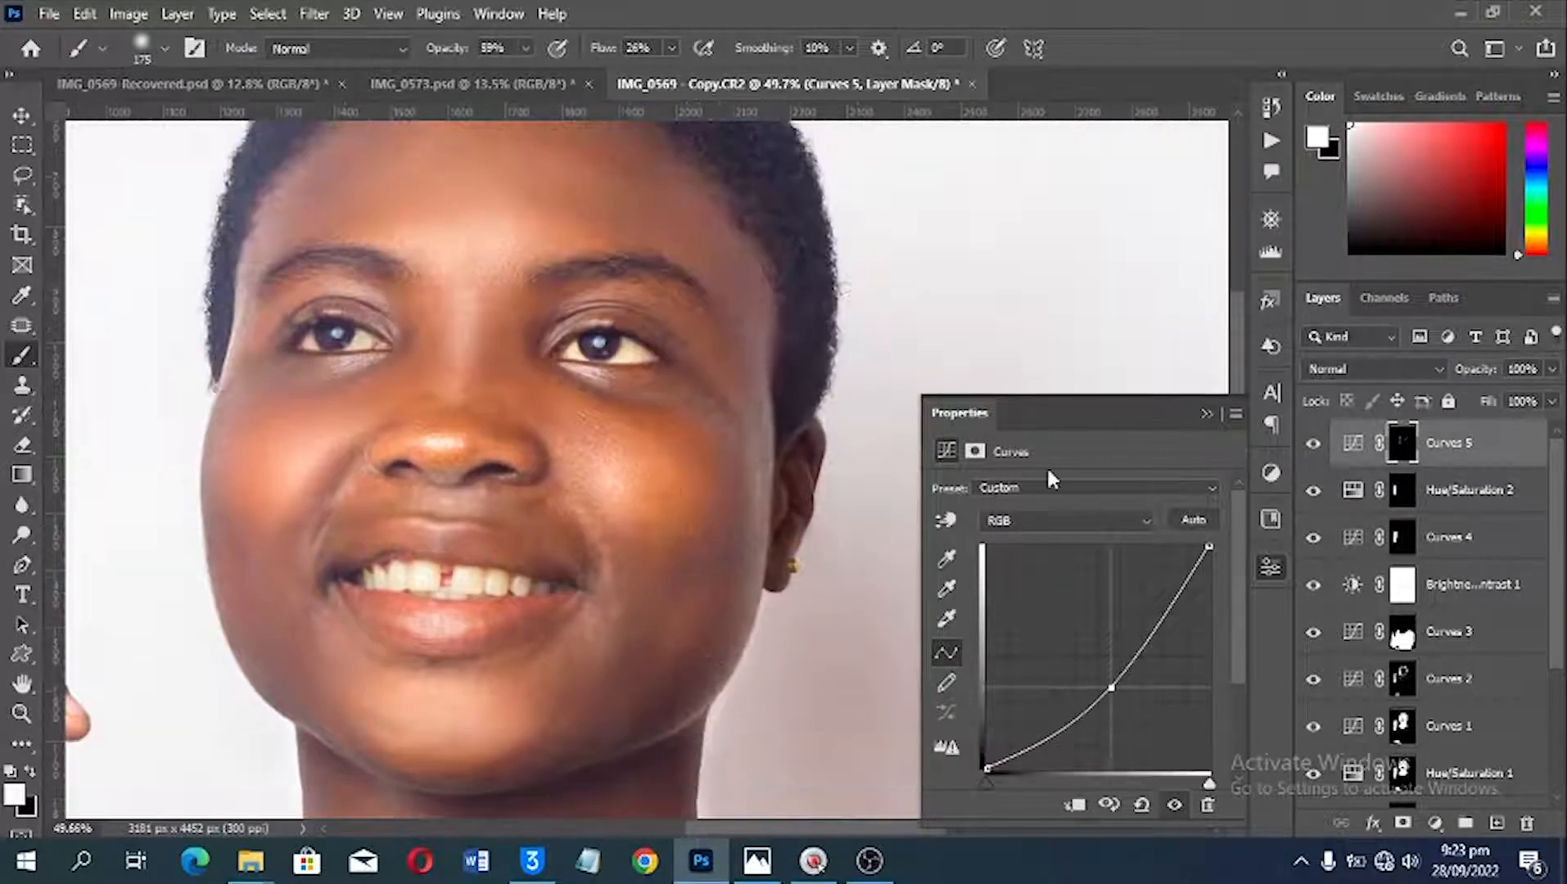
key(space)
drag(622, 534, 679, 434)
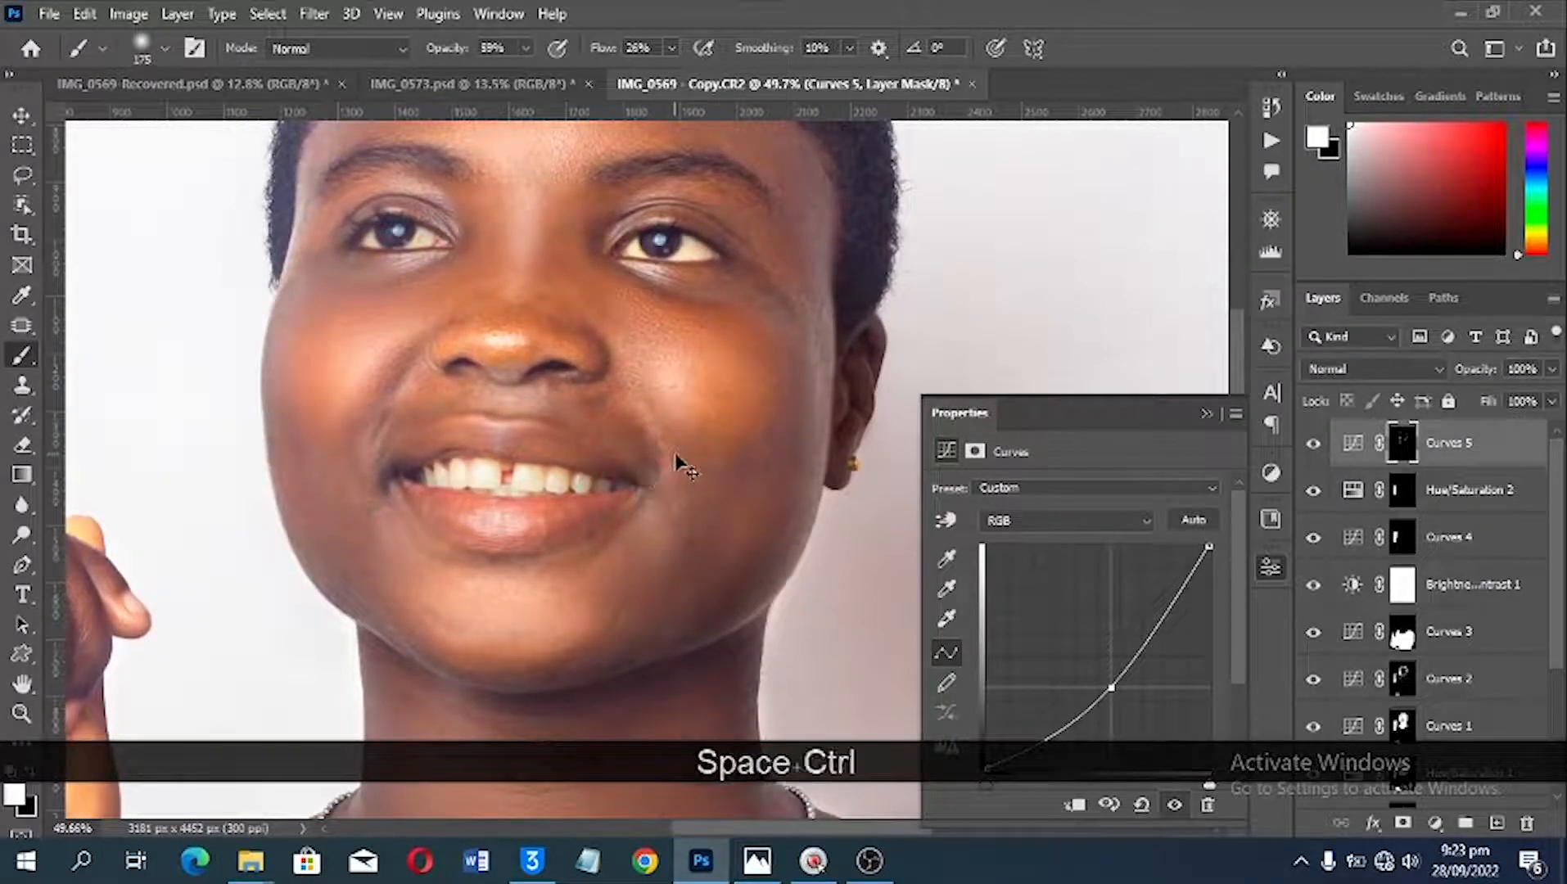
Step: Reduce the Curves 5 layer's opacity to 30% and compare the portrait with and without it
key(ctrl+0)
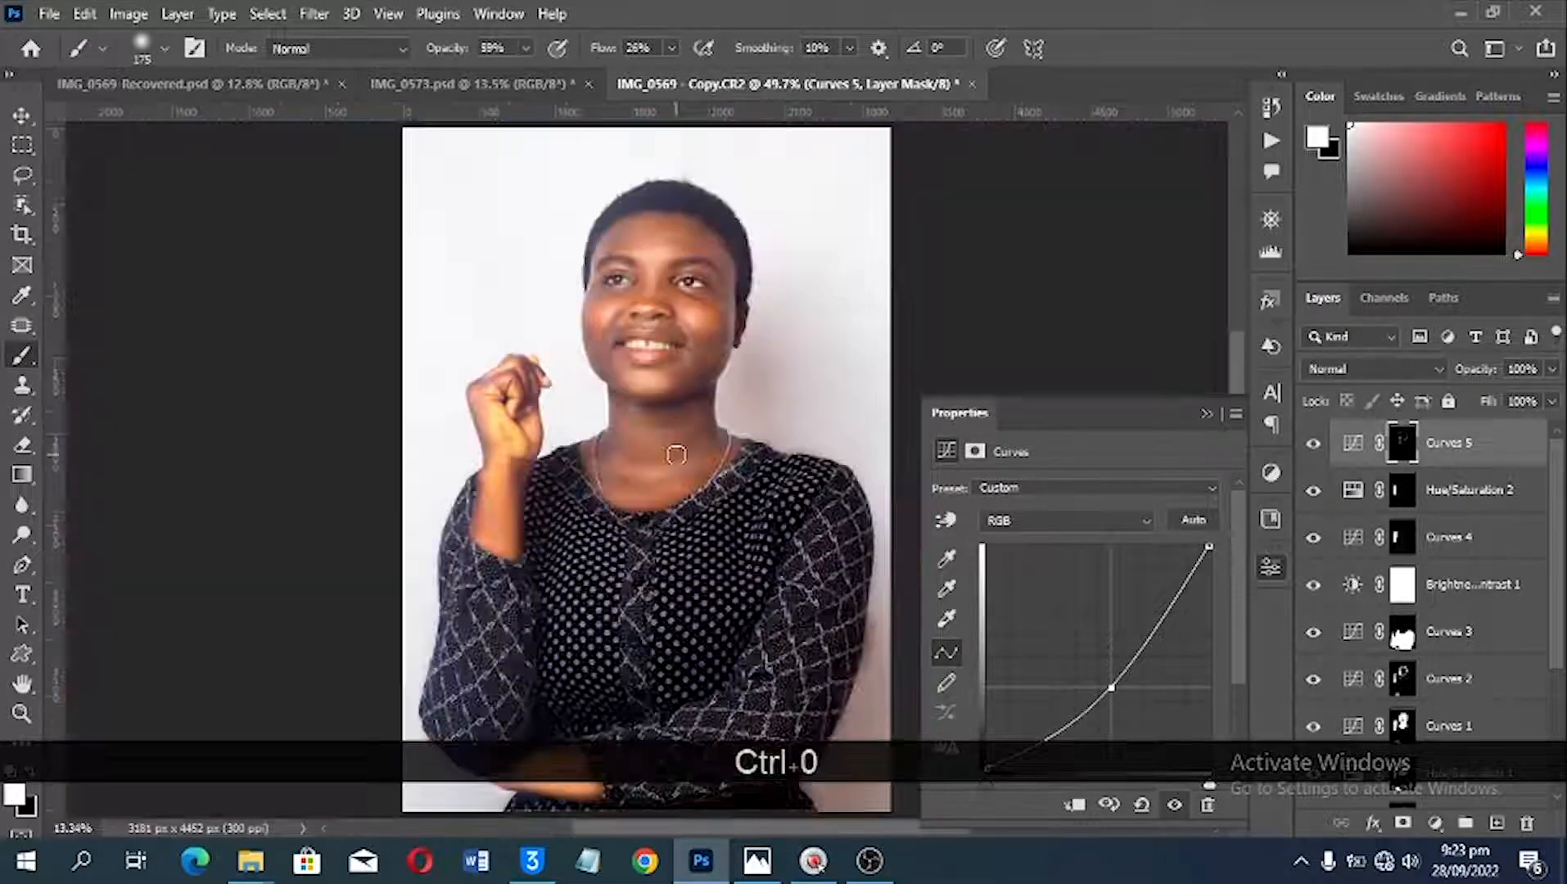
drag(1462, 367, 1408, 372)
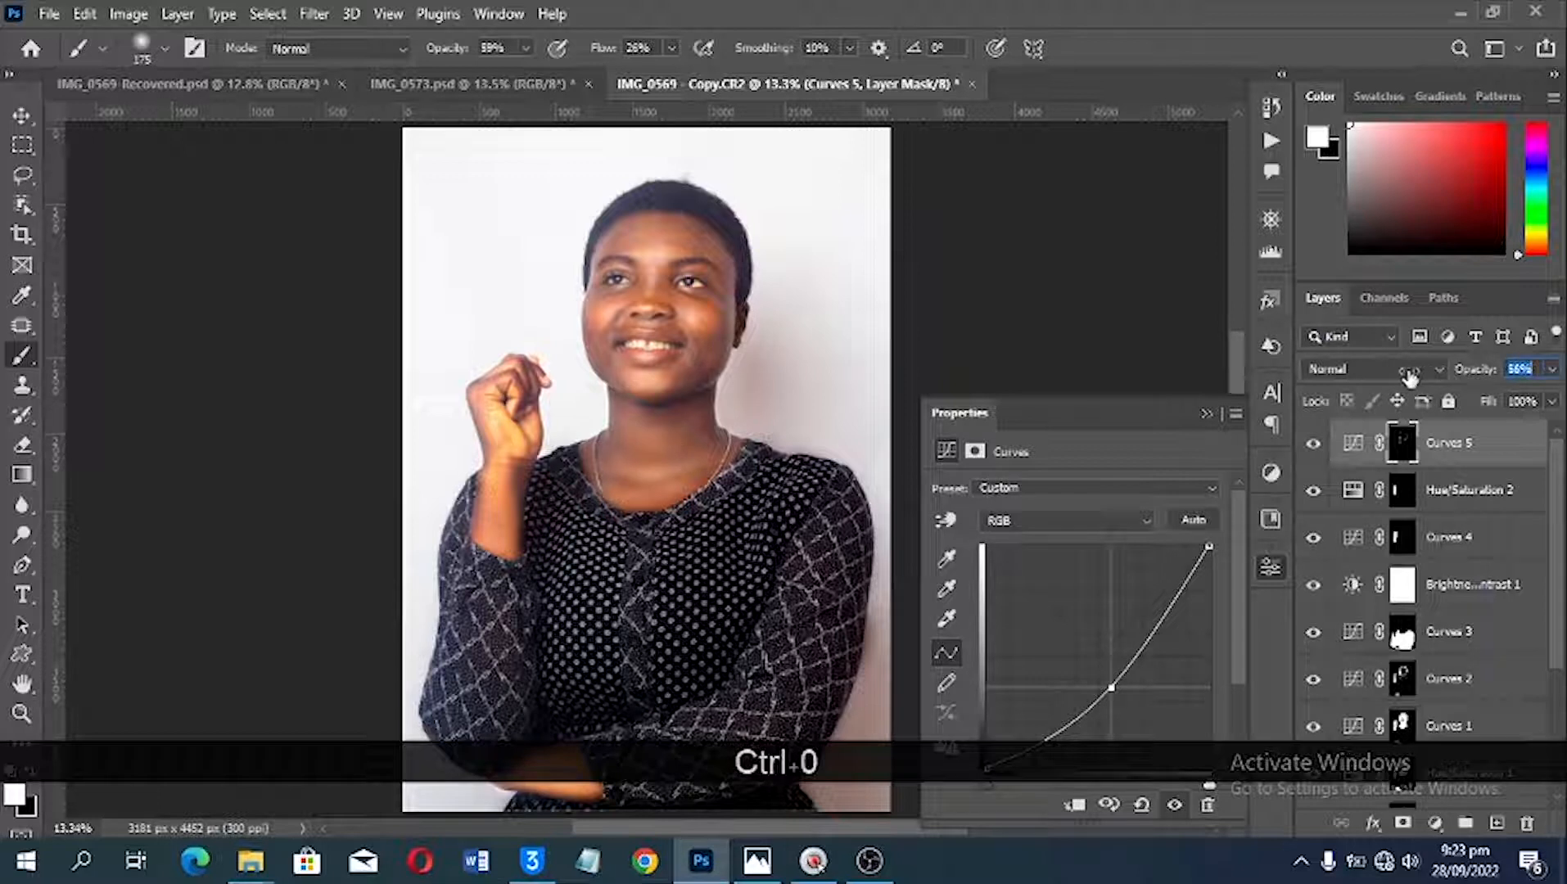
click(1318, 444)
click(1326, 446)
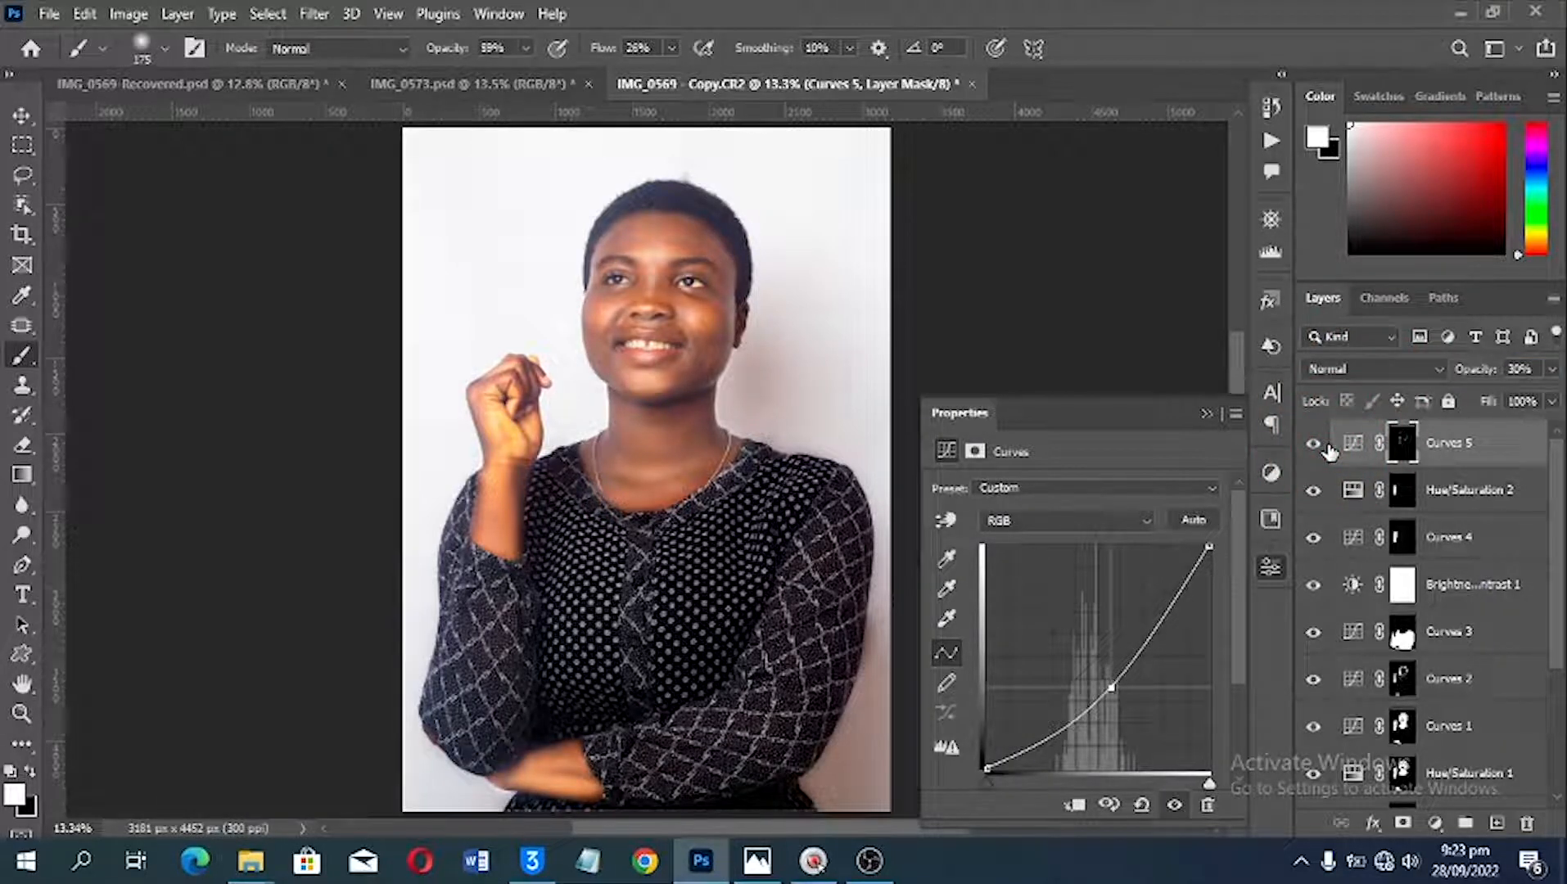
Step: Compare the portrait's skin tone and colour with the finished edit in IMG_0569-Recovered.psd
key(v)
click(203, 82)
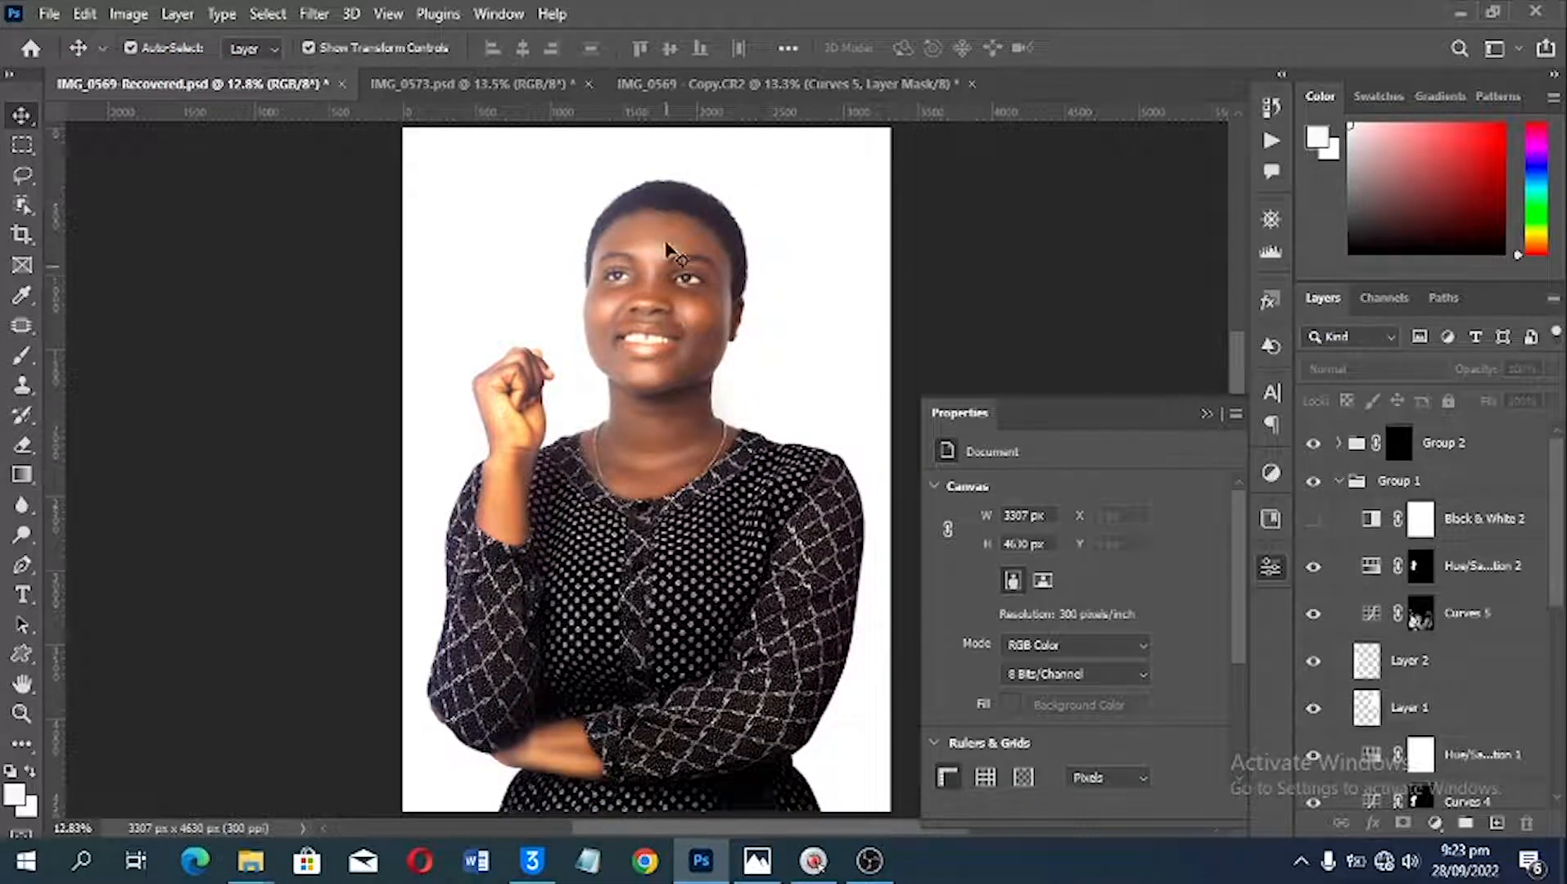
click(717, 84)
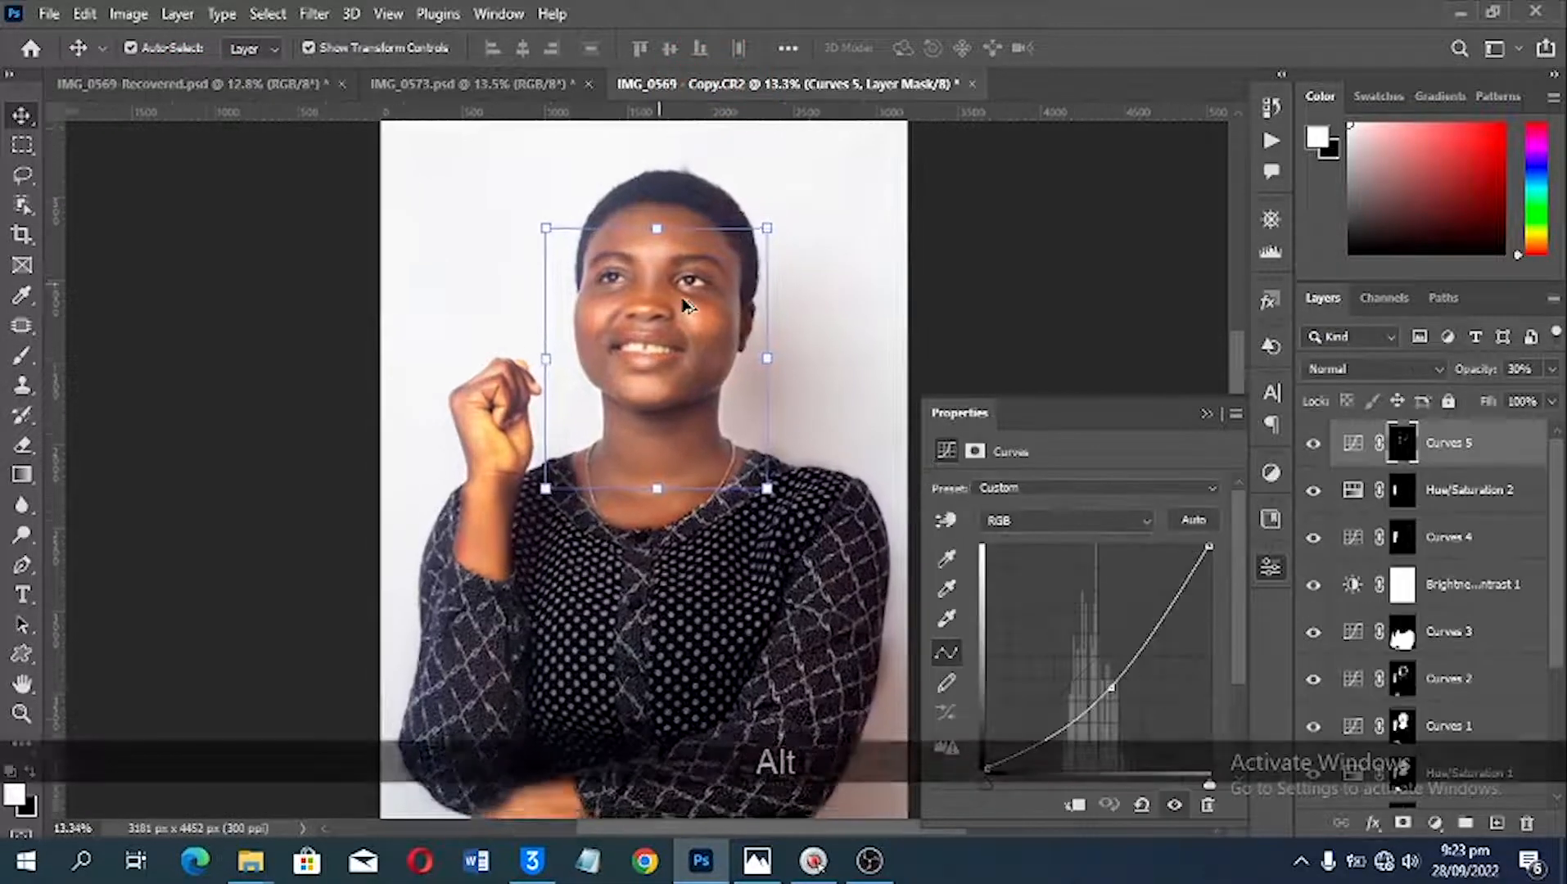
scroll(686, 305, up, 2)
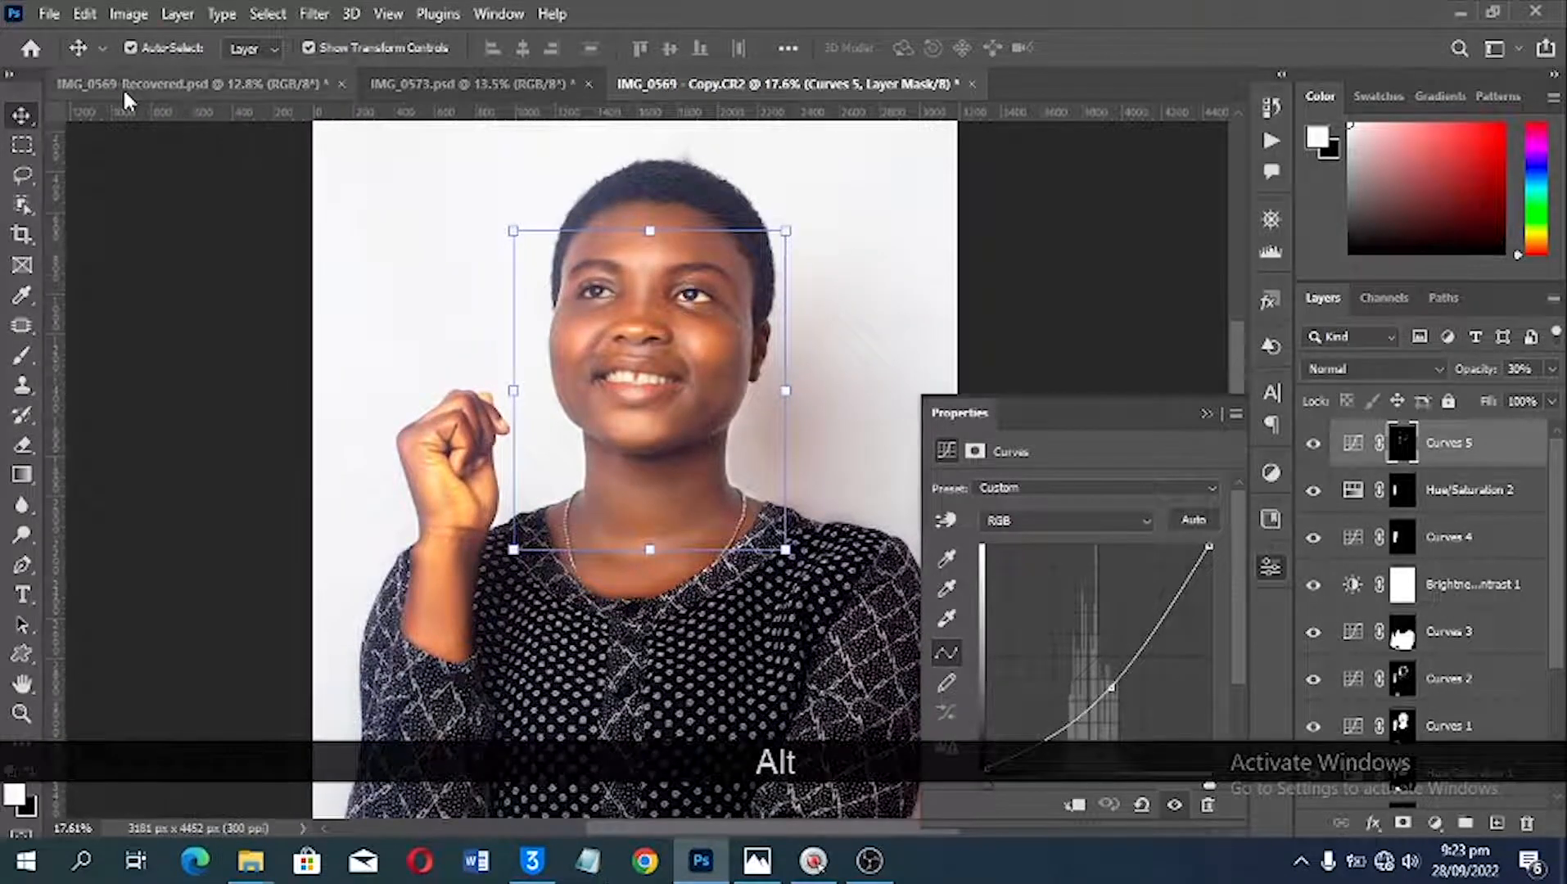
click(123, 89)
click(874, 88)
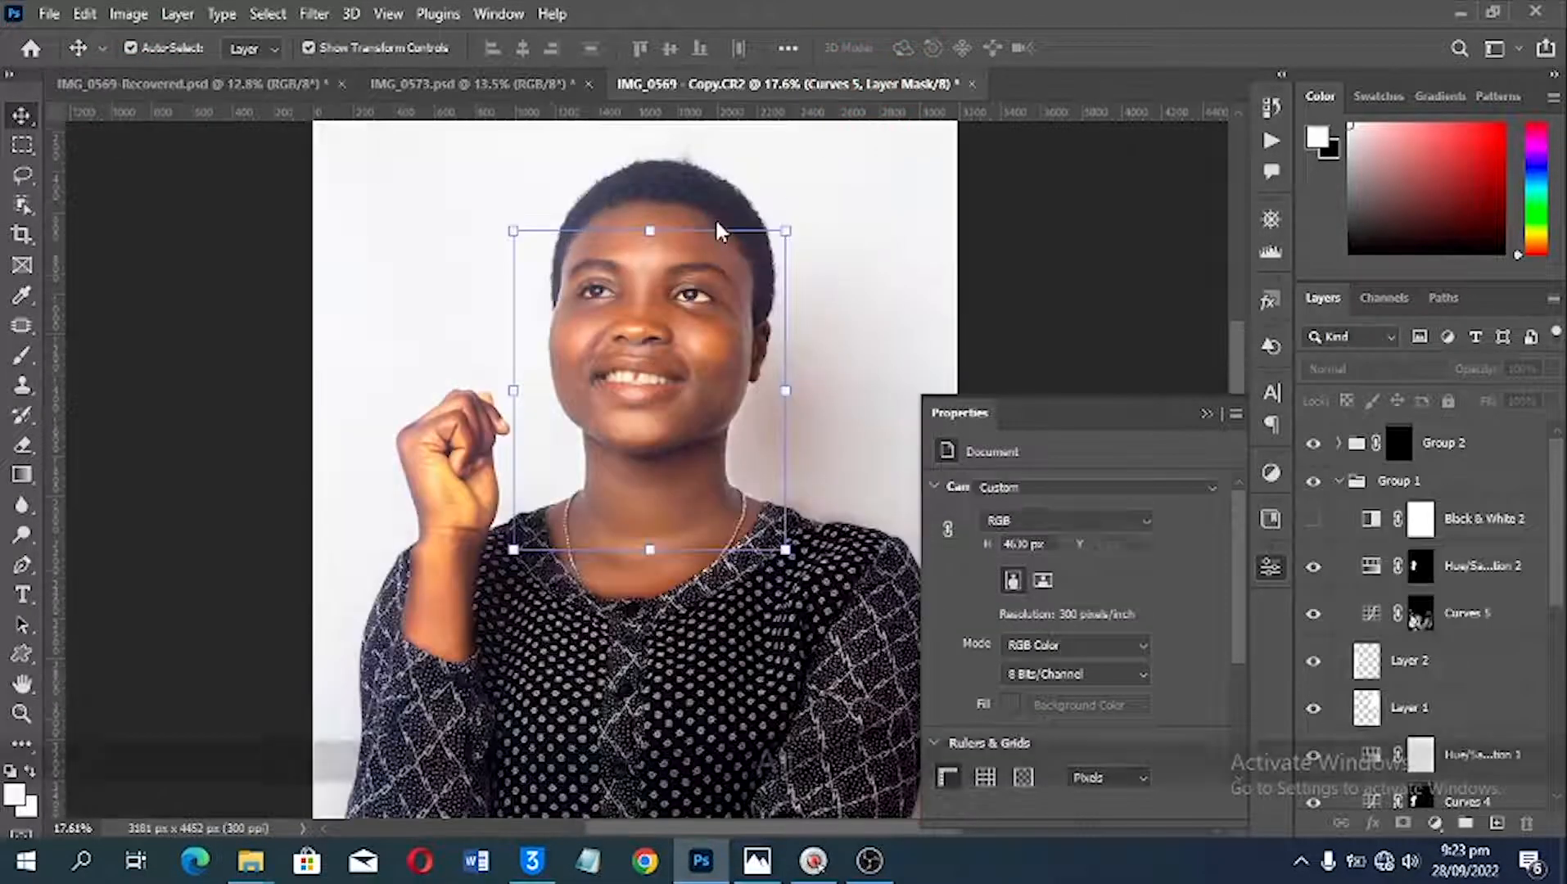
scroll(719, 232, up, 2)
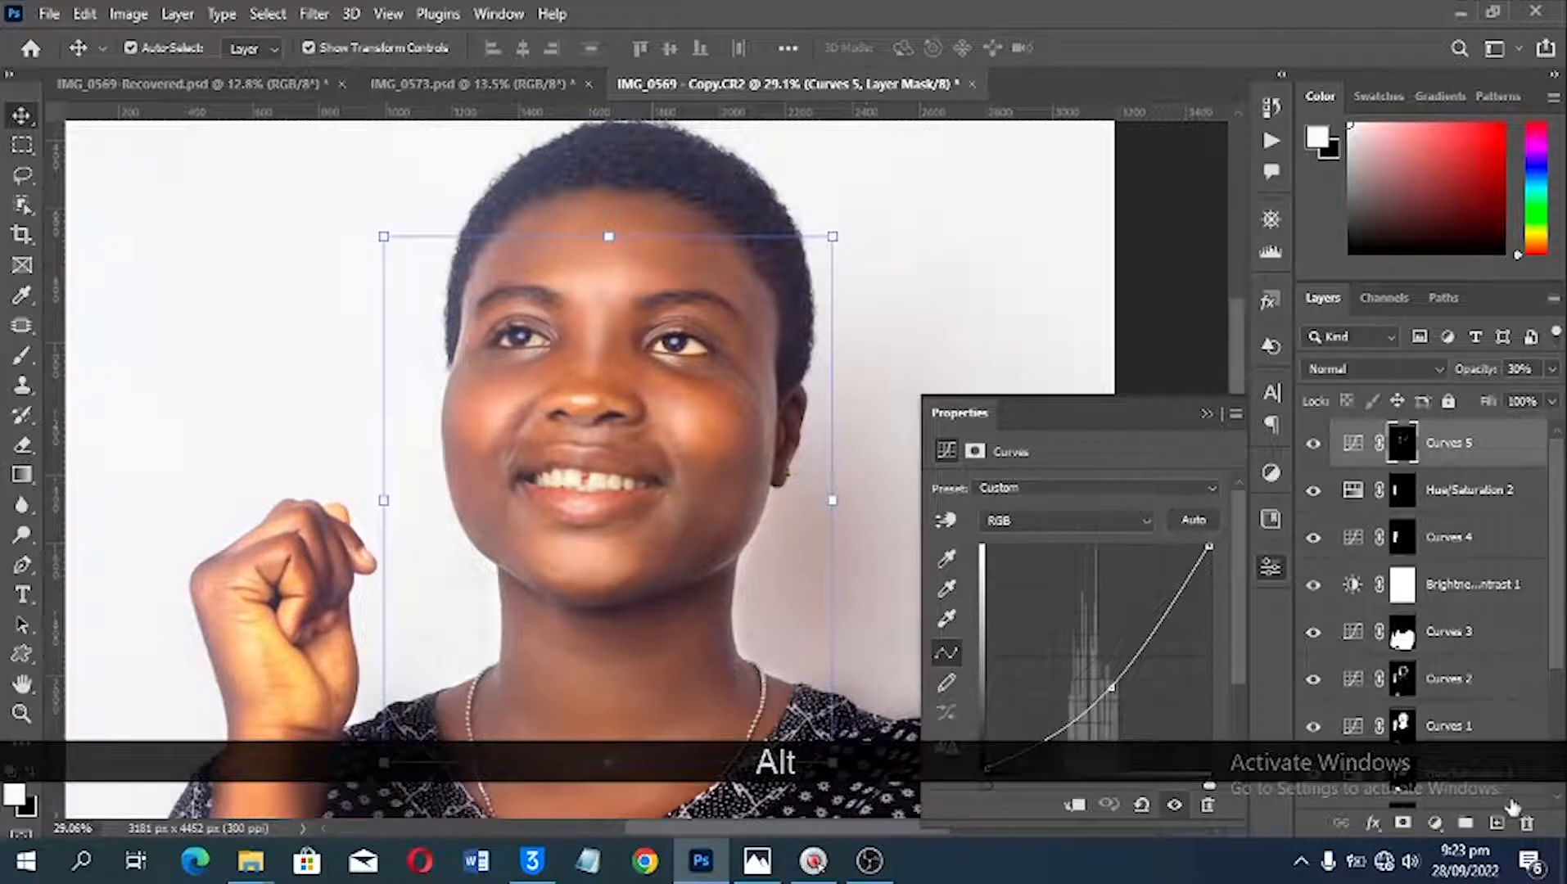
Step: Add a Color Balance adjustment layer with Midtones Cyan-Red +5 and Yellow-Blue -11, at 90% layer opacity
click(1435, 822)
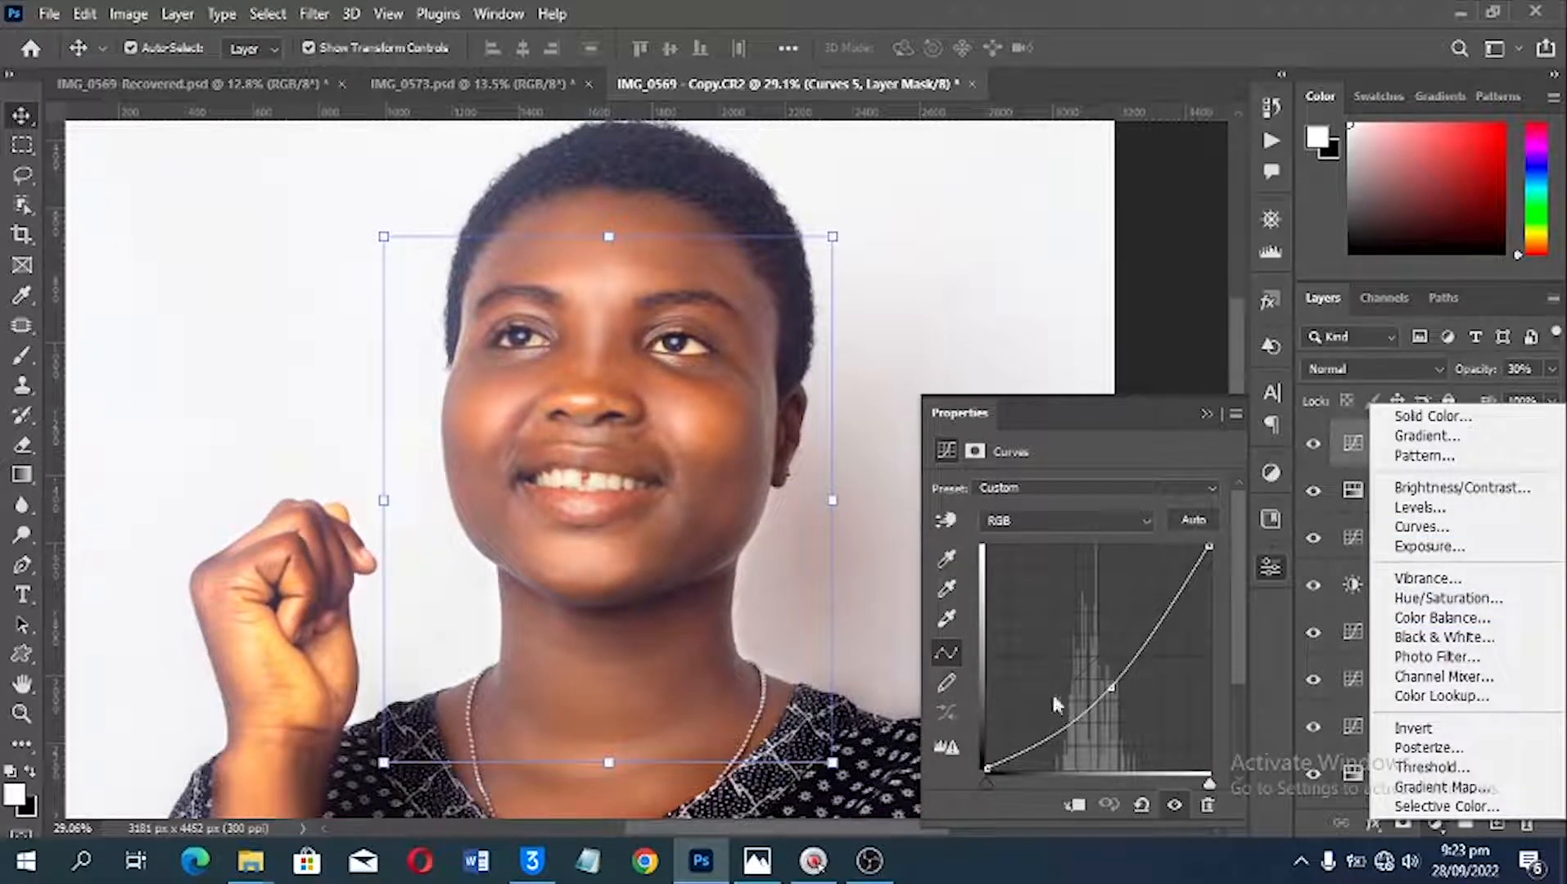
click(1442, 618)
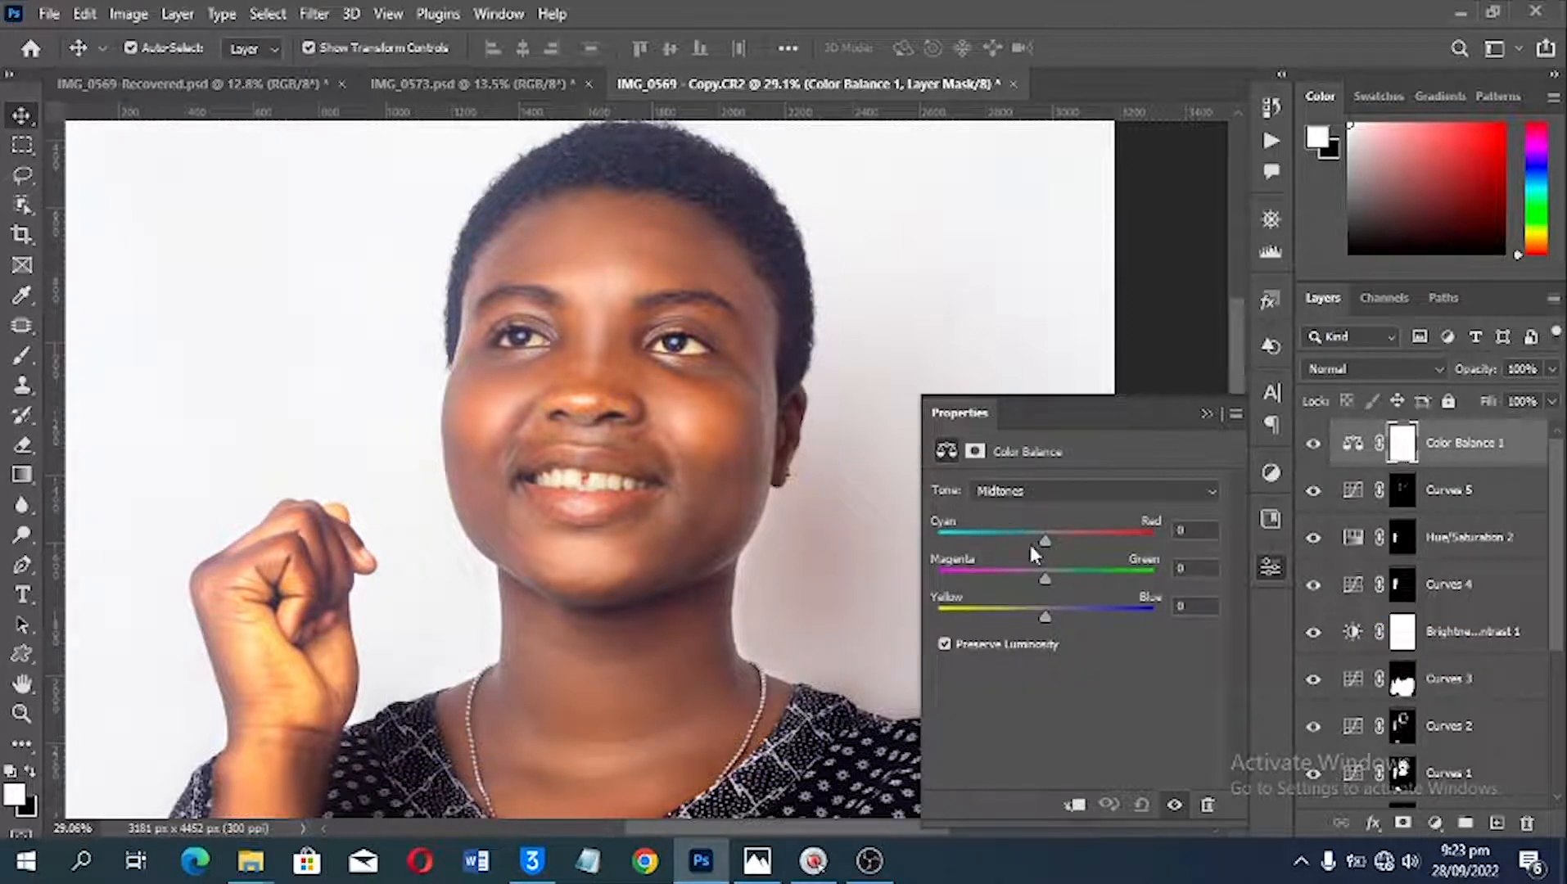
click(1035, 494)
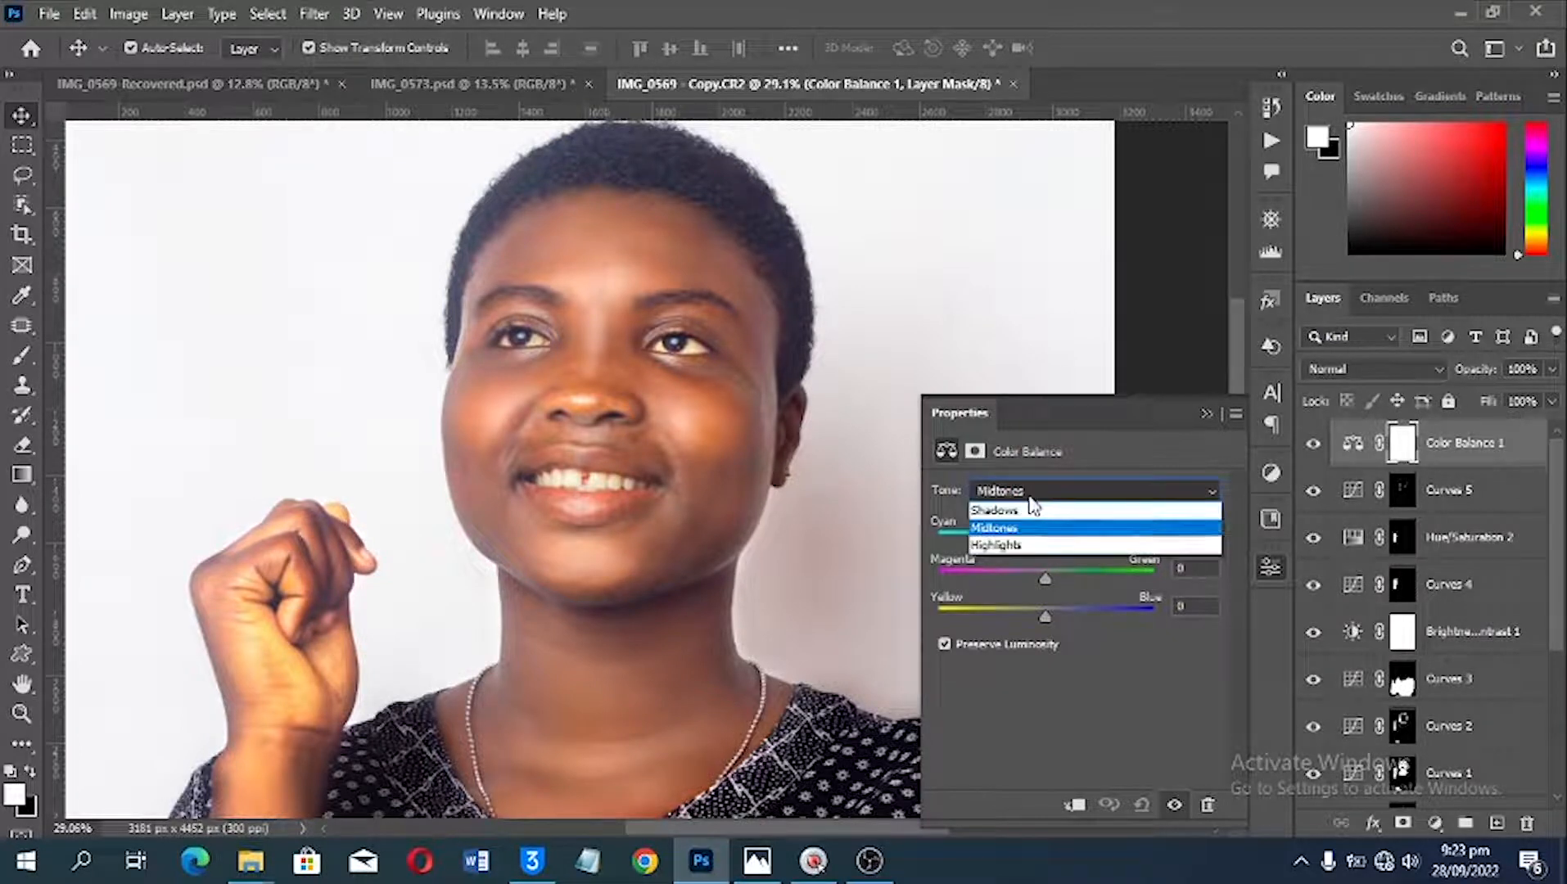
click(1033, 512)
mouse_move(1043, 542)
mouse_down()
mouse_move(1027, 544)
mouse_move(1054, 538)
mouse_up()
click(1042, 536)
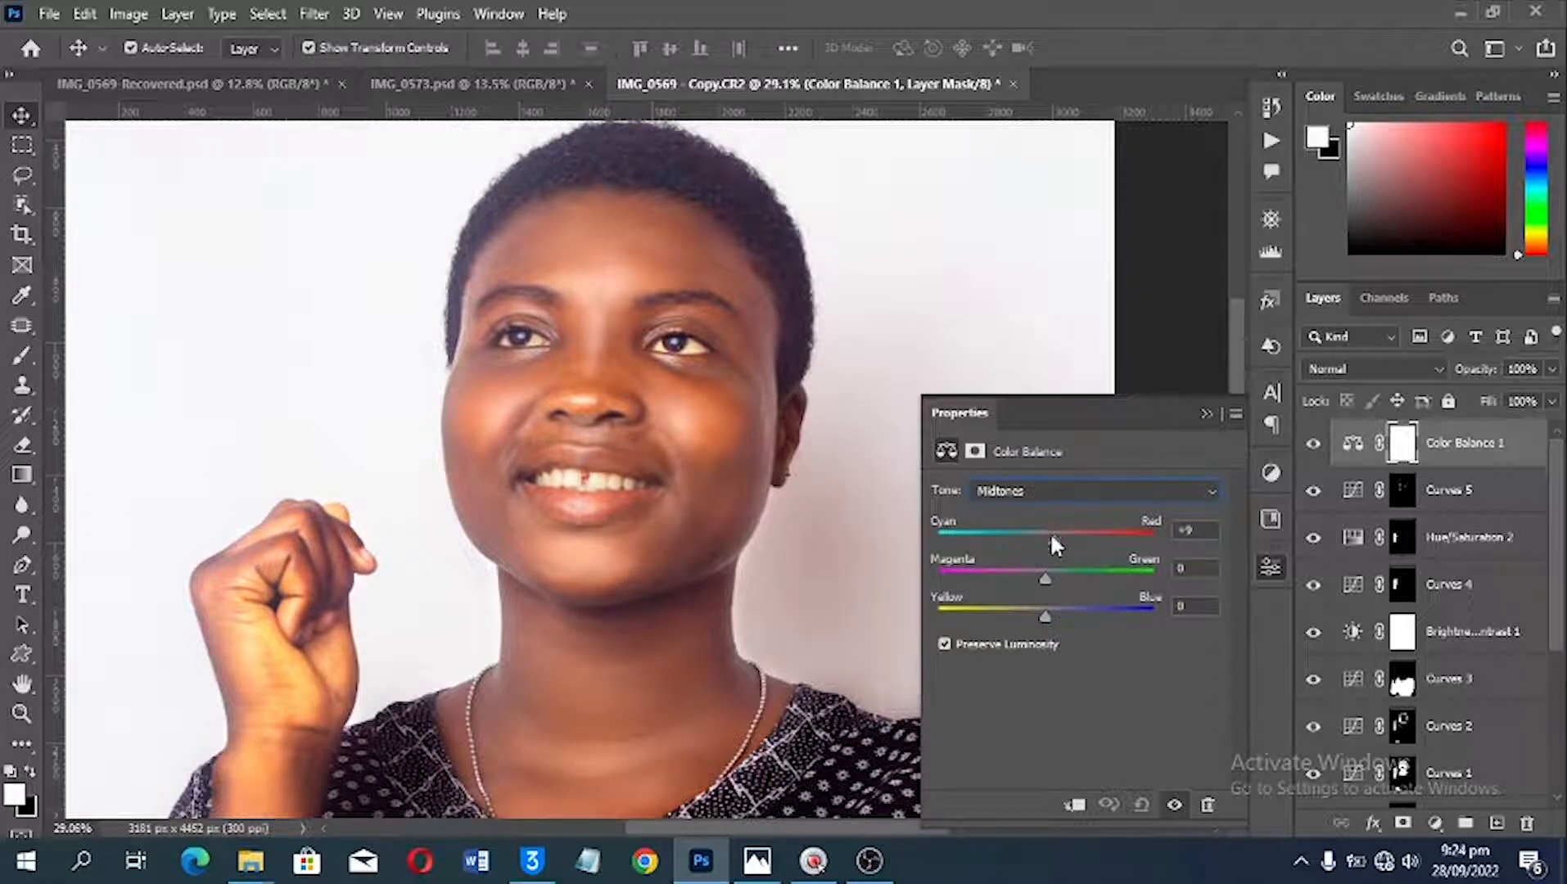
drag(1044, 614, 1034, 622)
click(1312, 445)
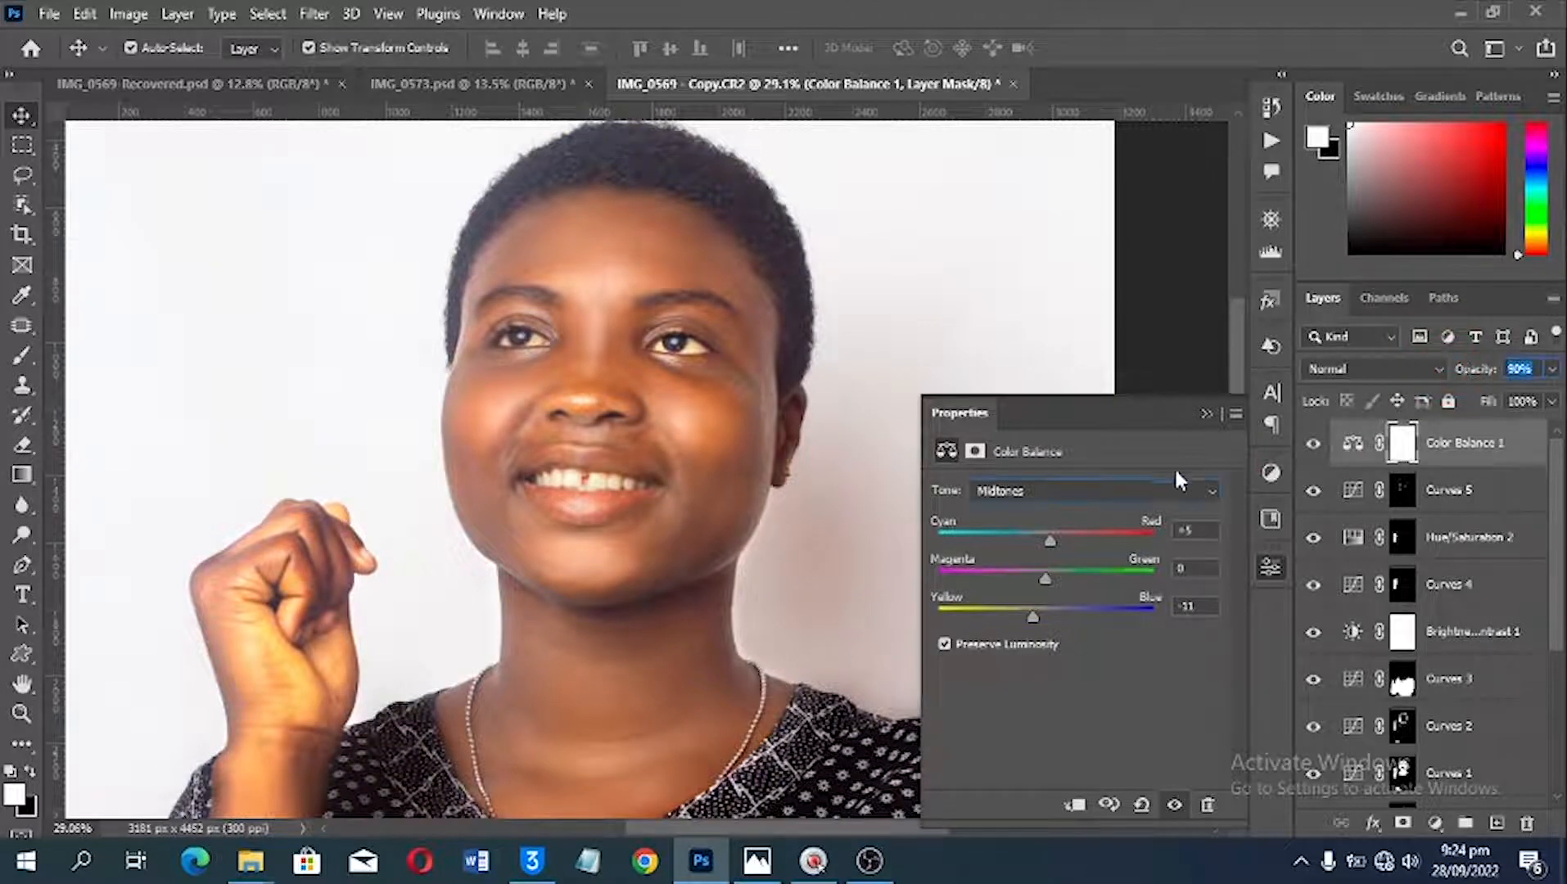
Step: Add a Photo Filter adjustment layer using Warming Filter (85) at 25% density, and lower the layer's opacity to 28%
click(1435, 822)
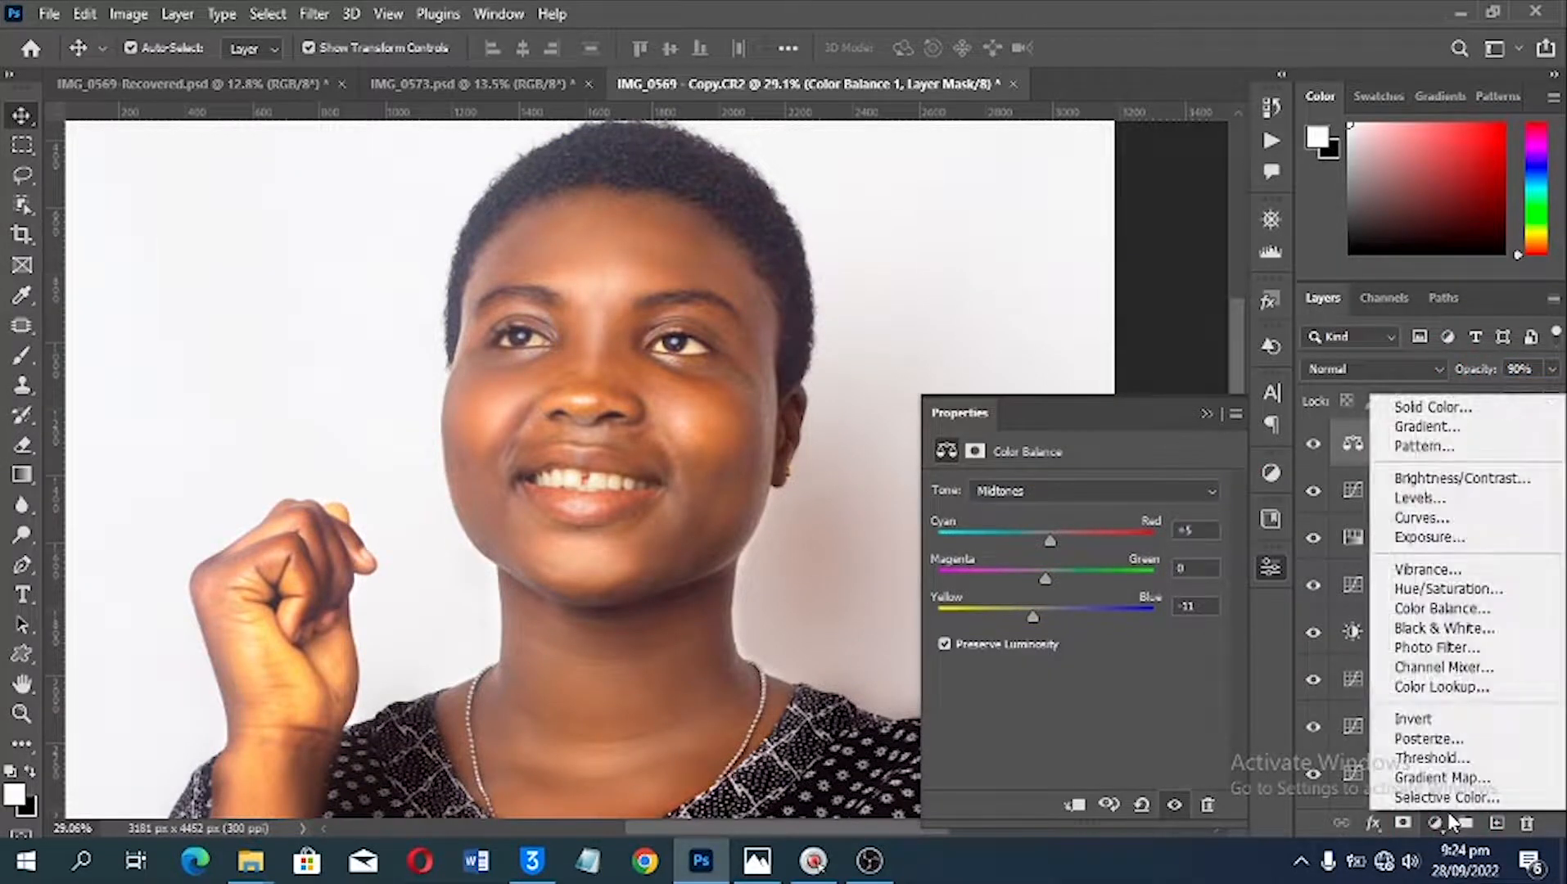
click(1455, 648)
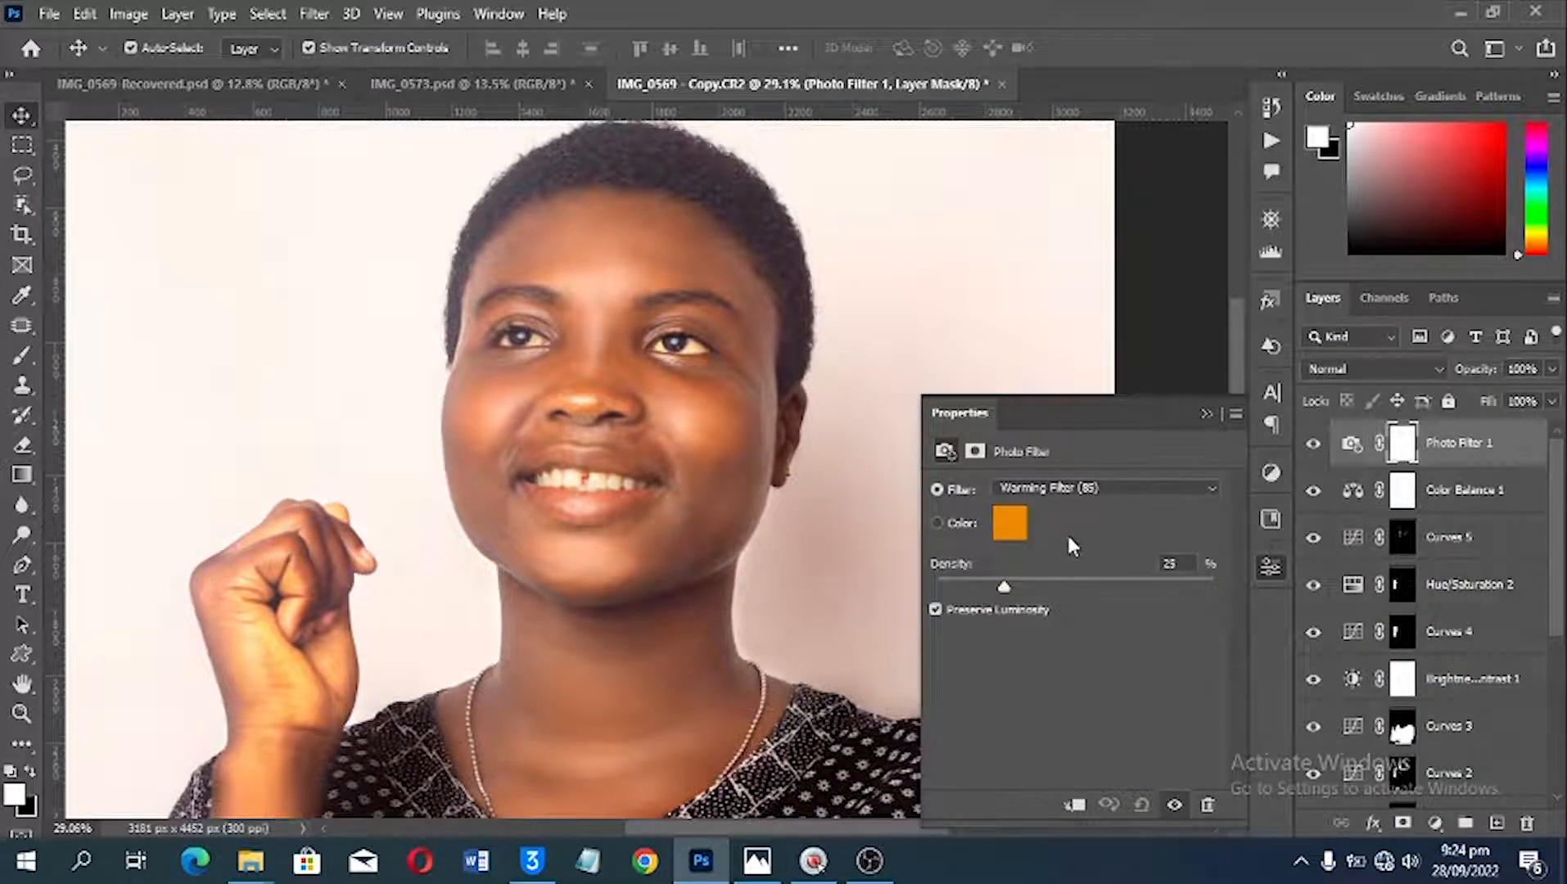
click(1046, 487)
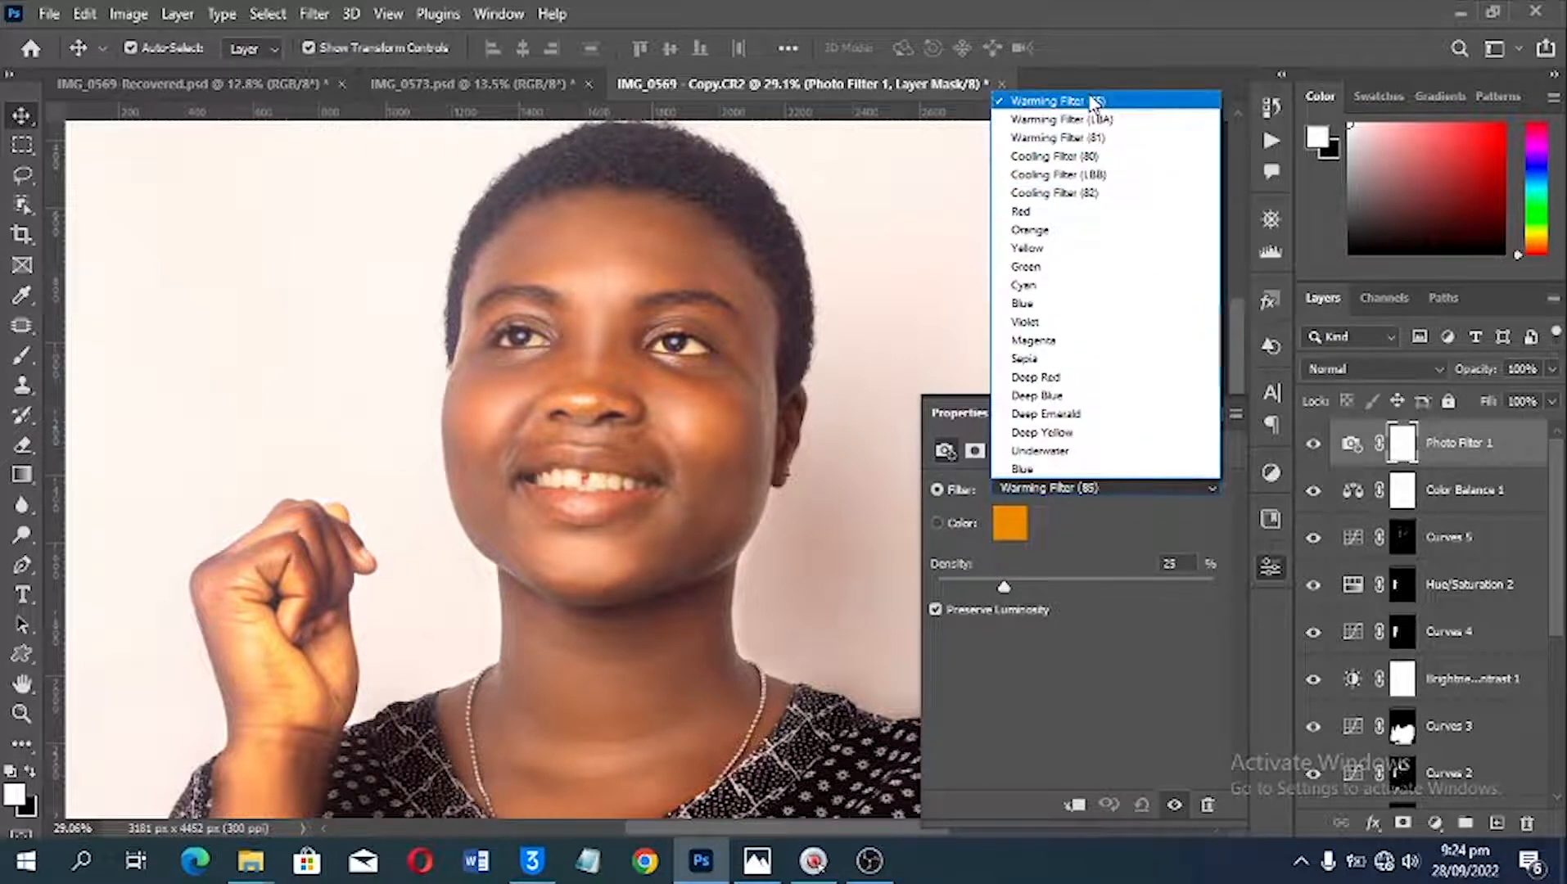
click(1051, 98)
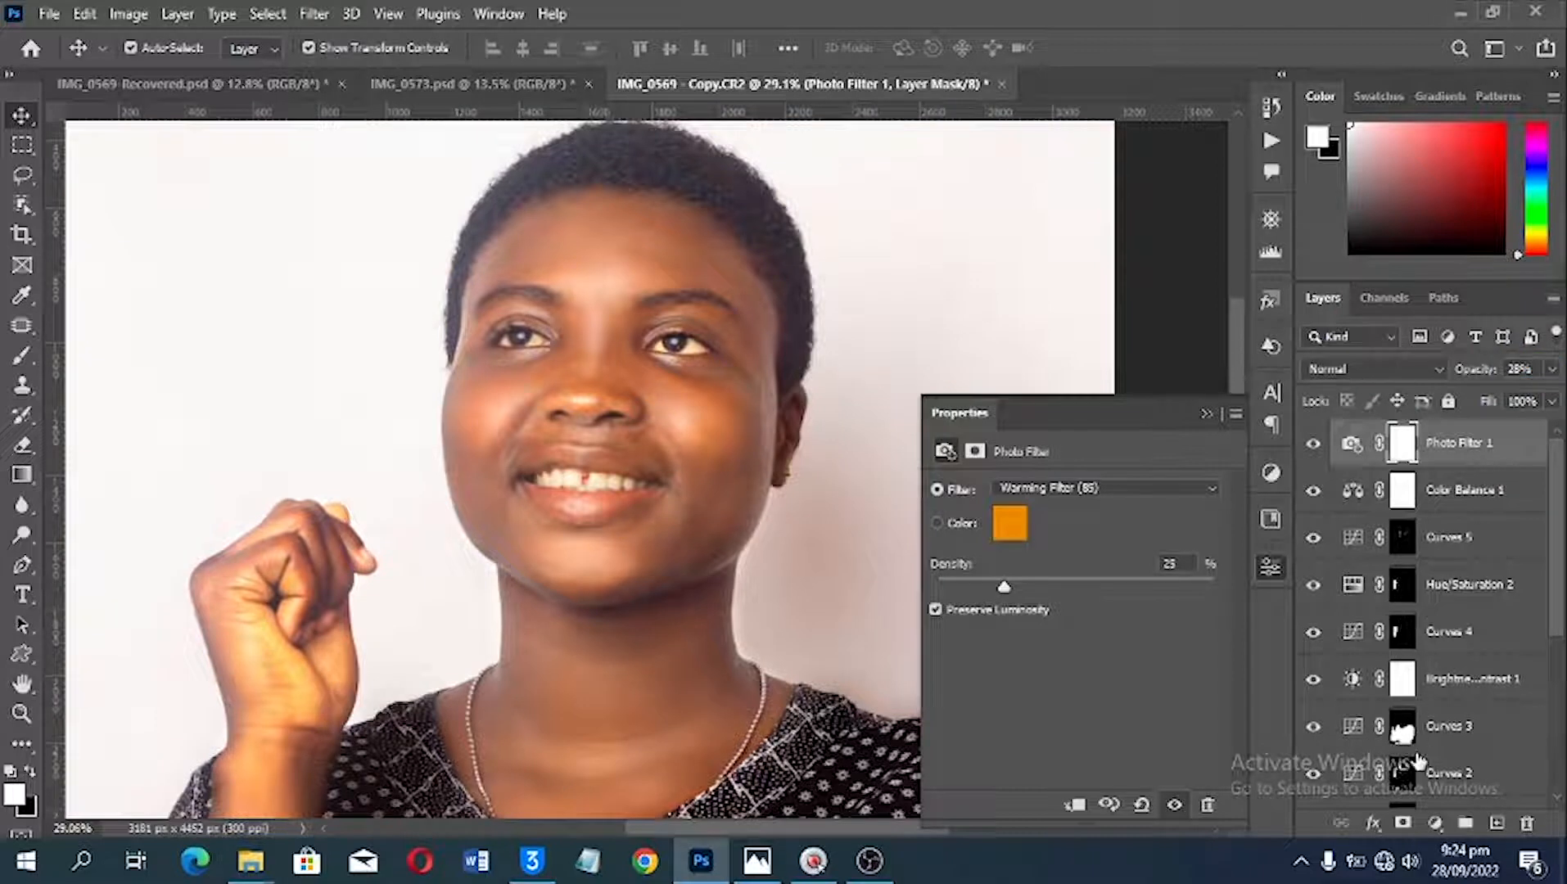
Step: Replace the Photo Filter 1 mask with a copy of the Curves 1 skin mask
scroll(1415, 782, down, 2)
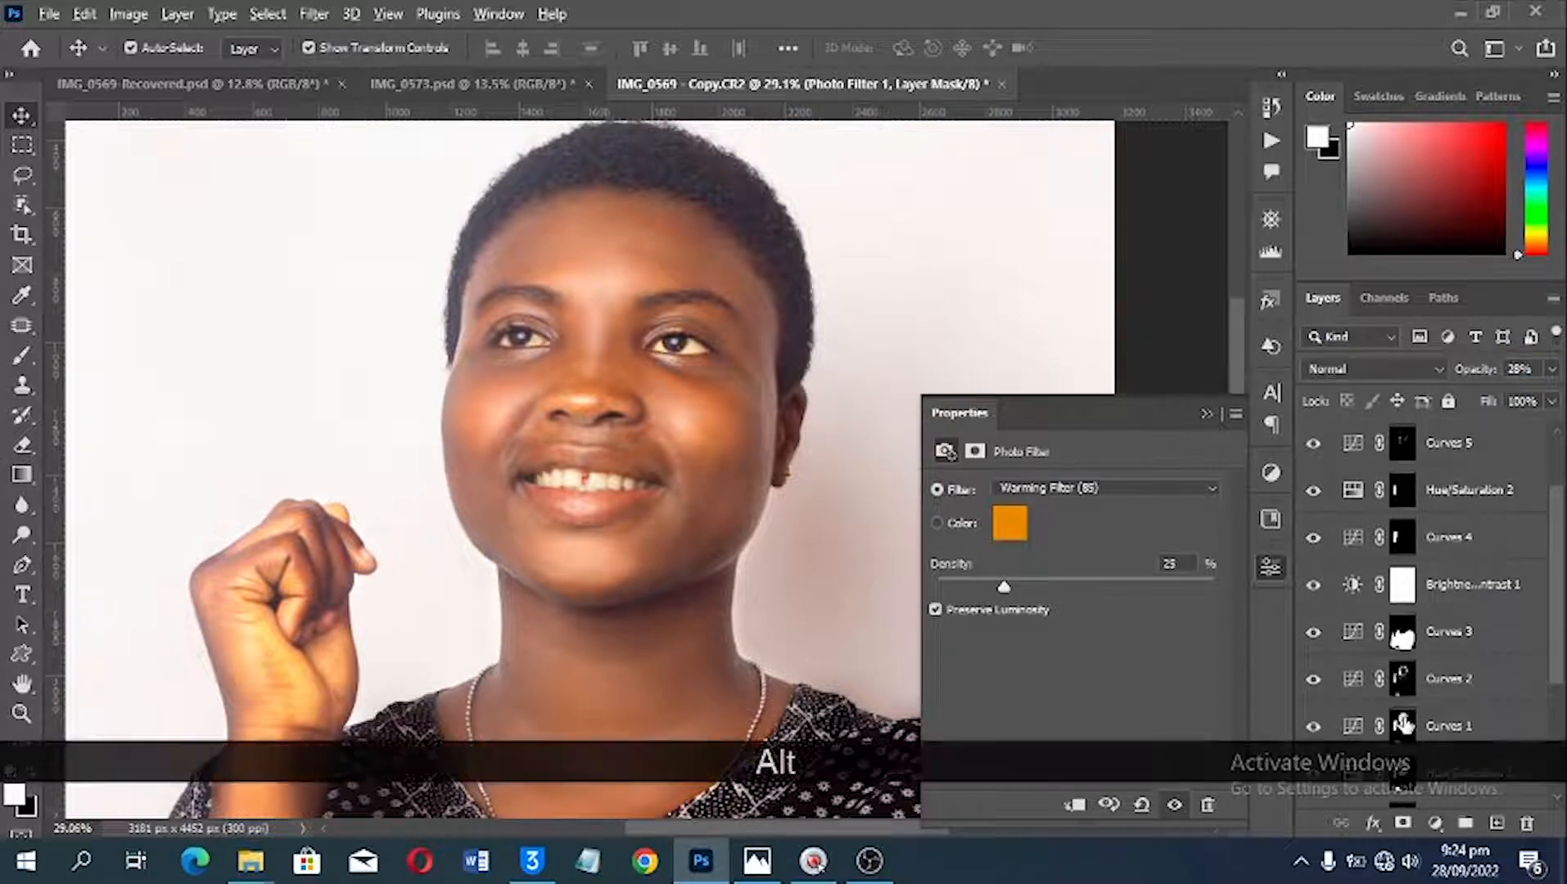
drag(1409, 736, 1401, 442)
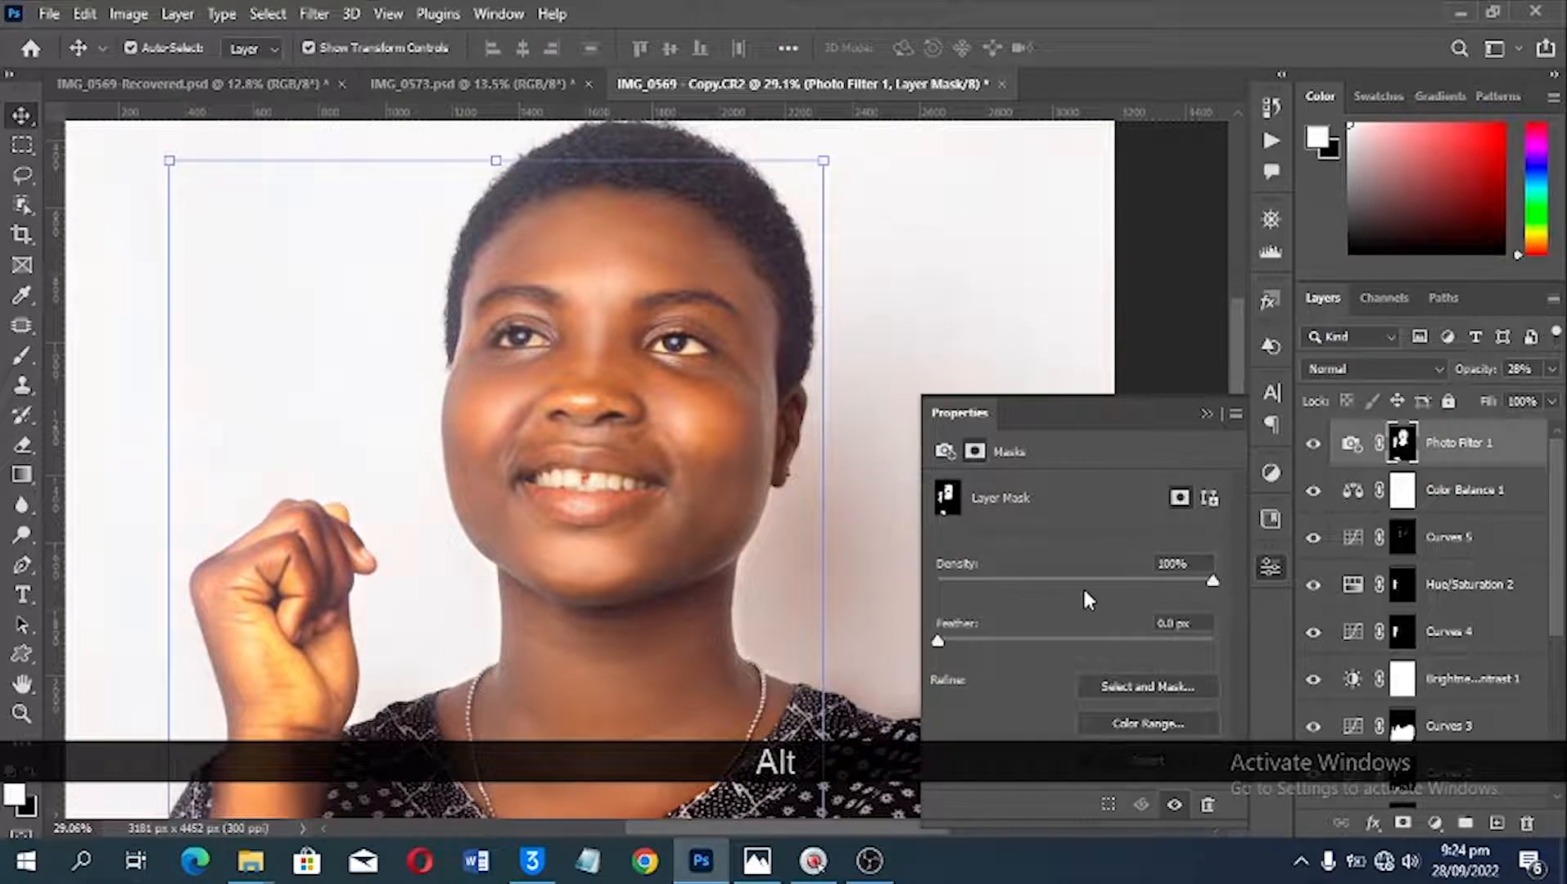
key(ctrl+0)
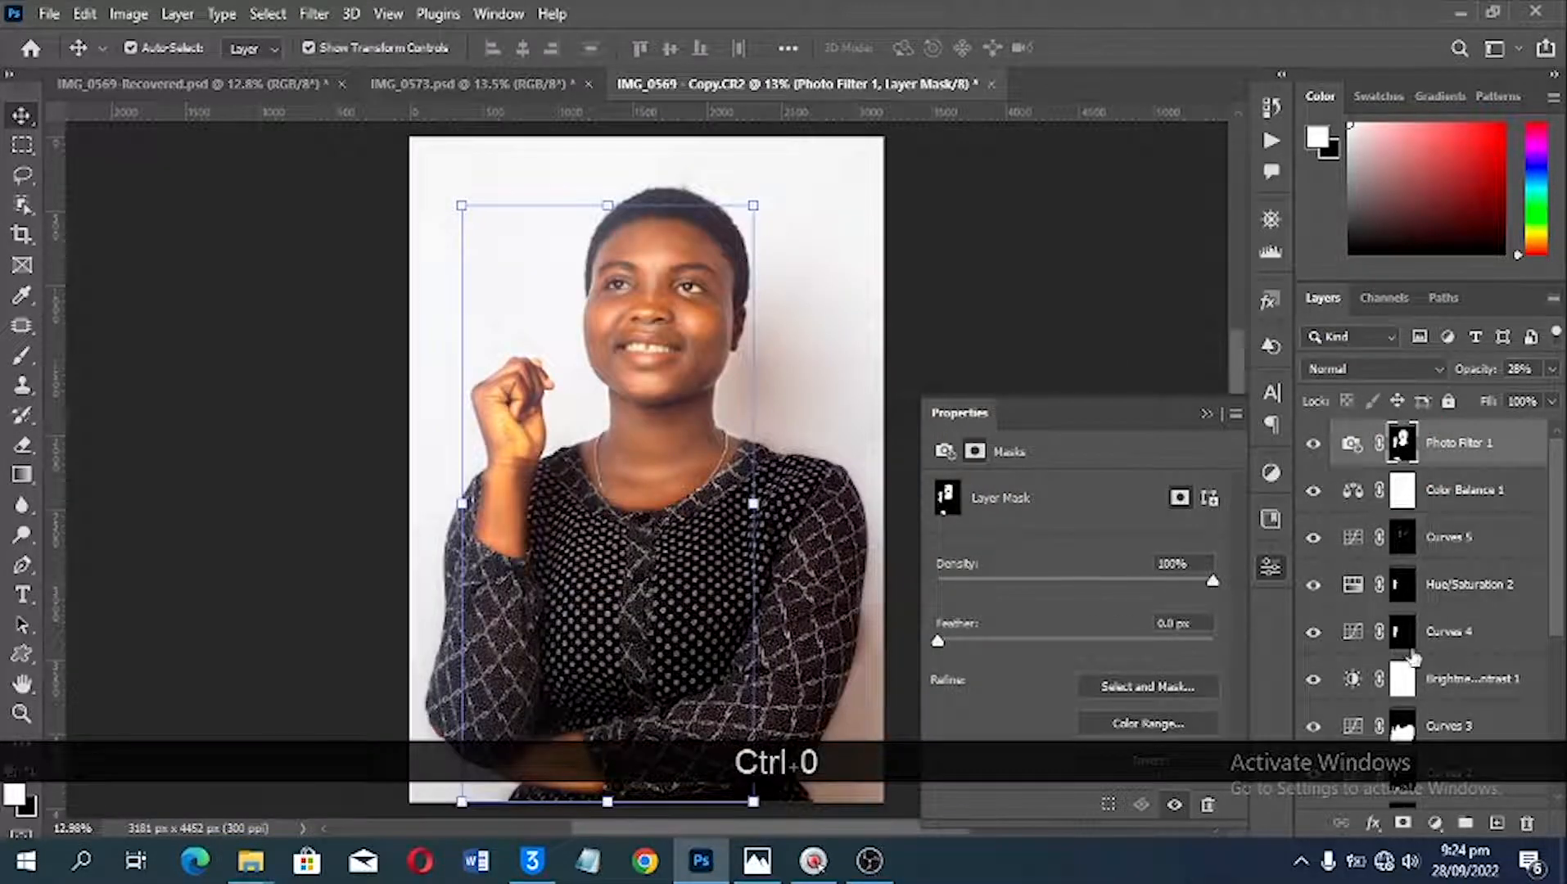
Step: Group all the adjustment layers from Vibrance 1 up to Photo Filter 1
scroll(1402, 683, down, 1)
scroll(1402, 684, down, 3)
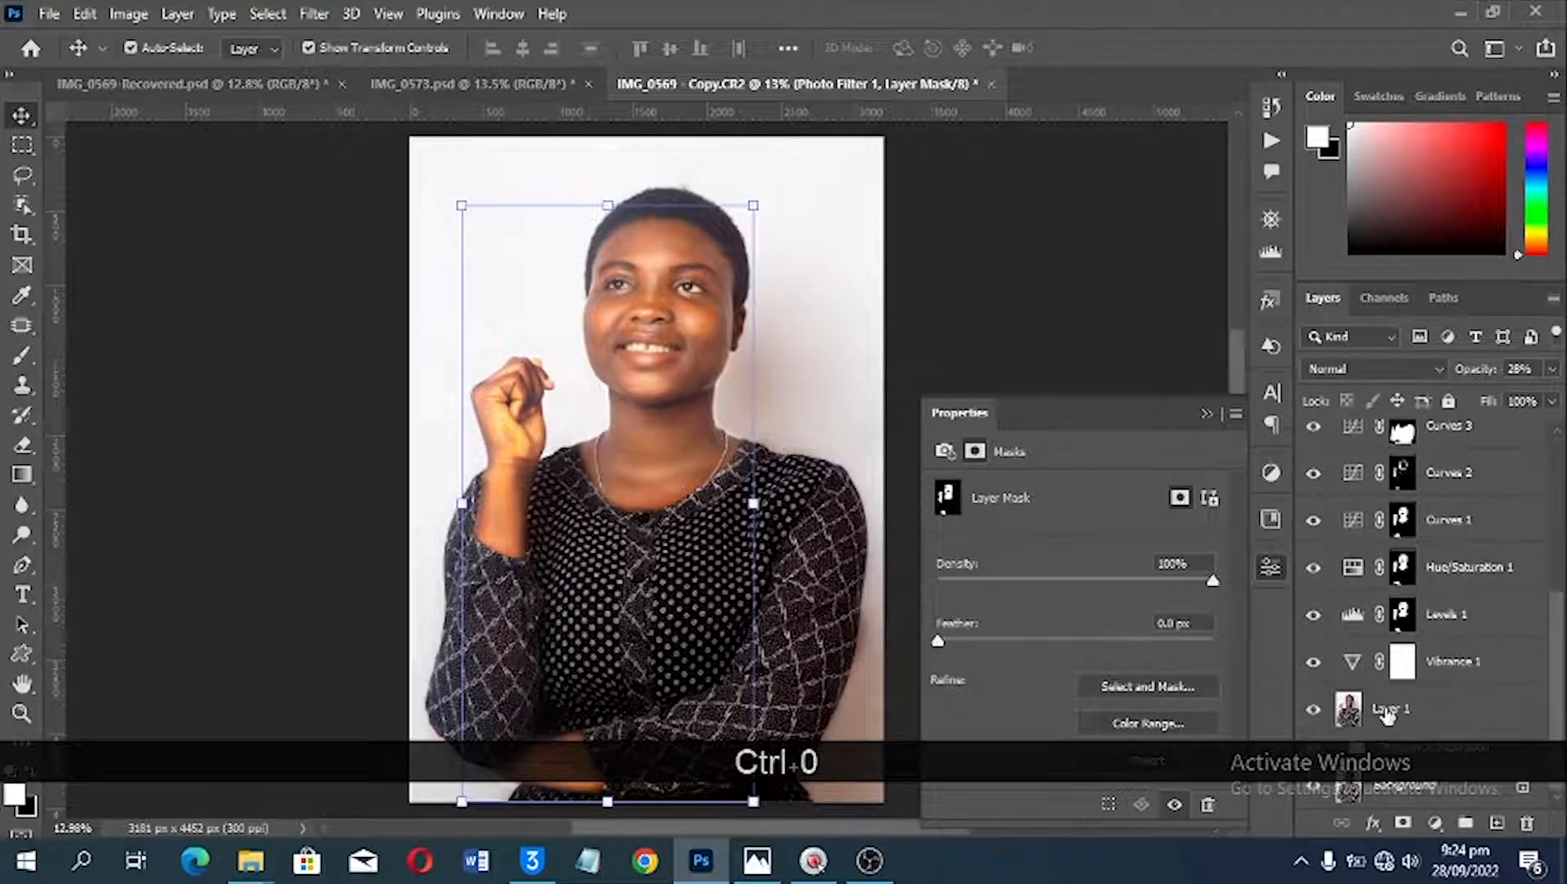
shift+click(1469, 666)
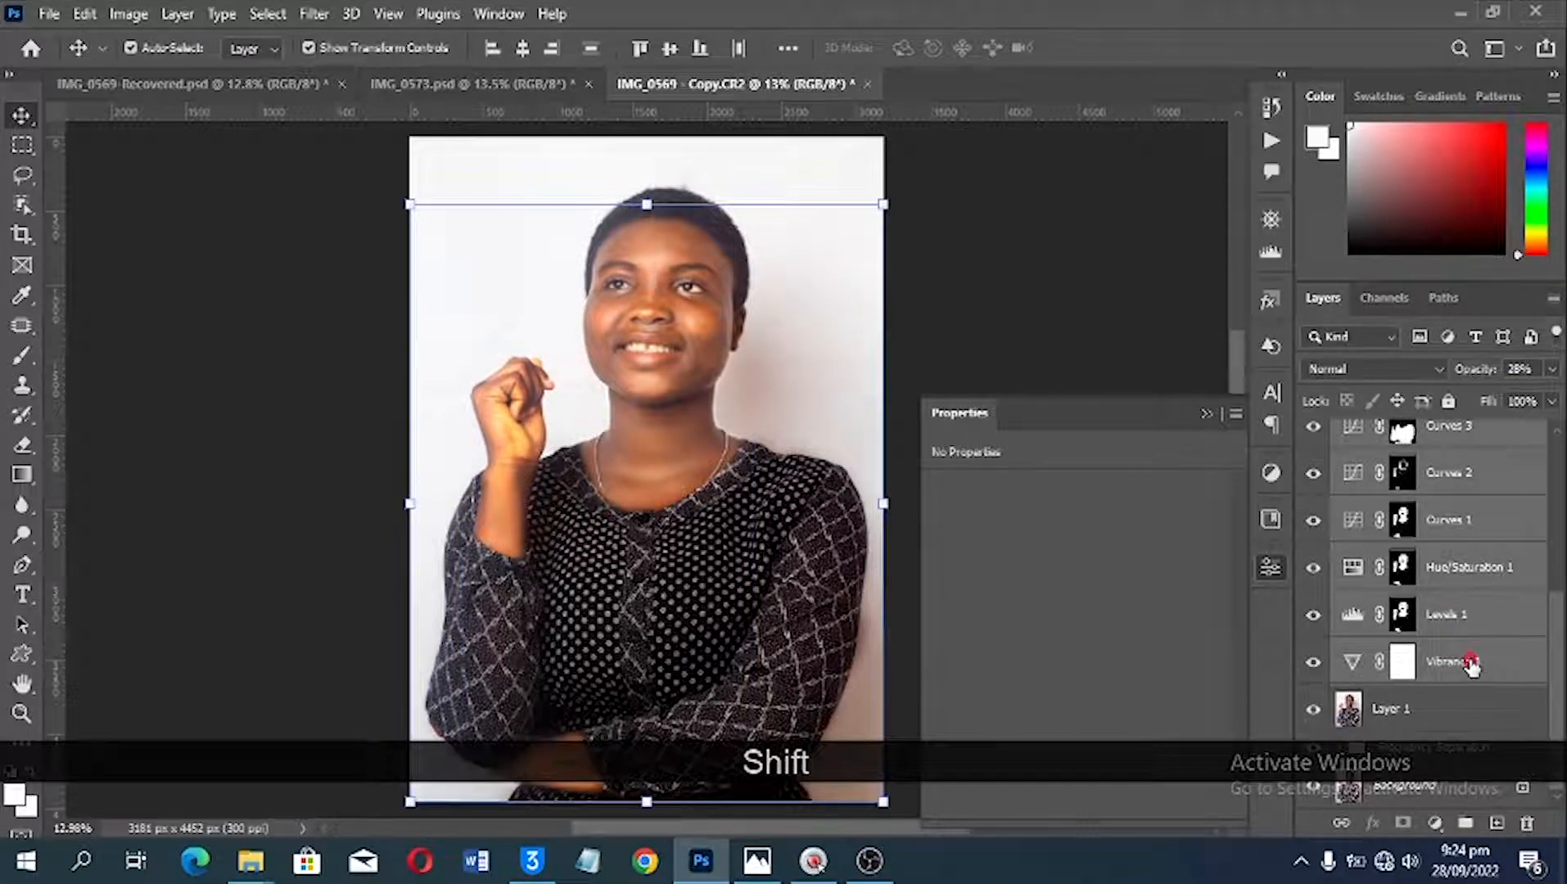
click(1471, 666)
scroll(1472, 671, up, 4)
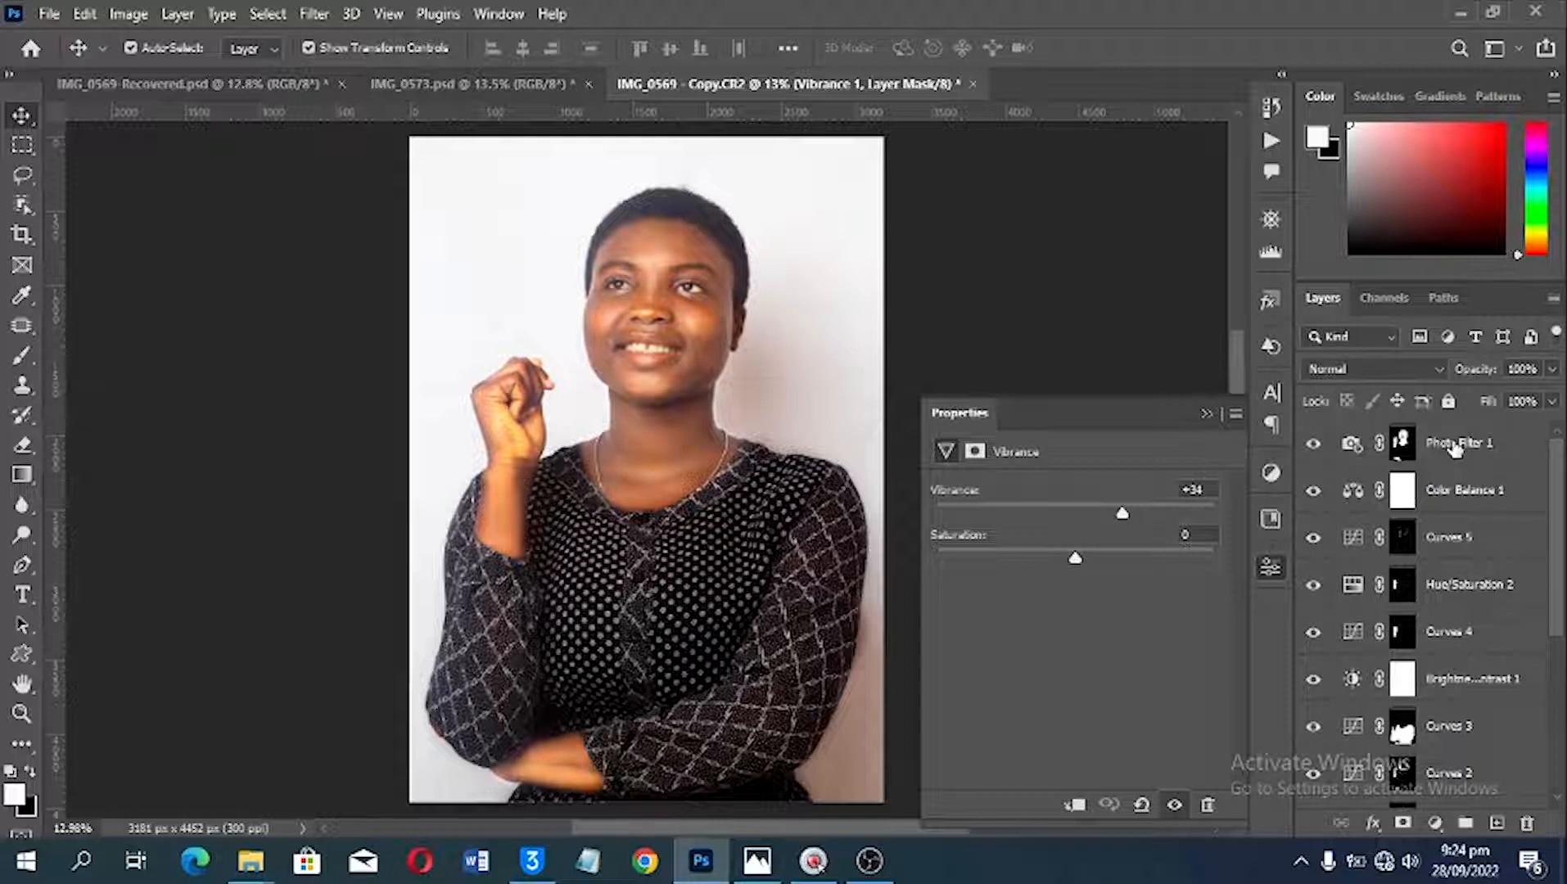
shift+click(1455, 447)
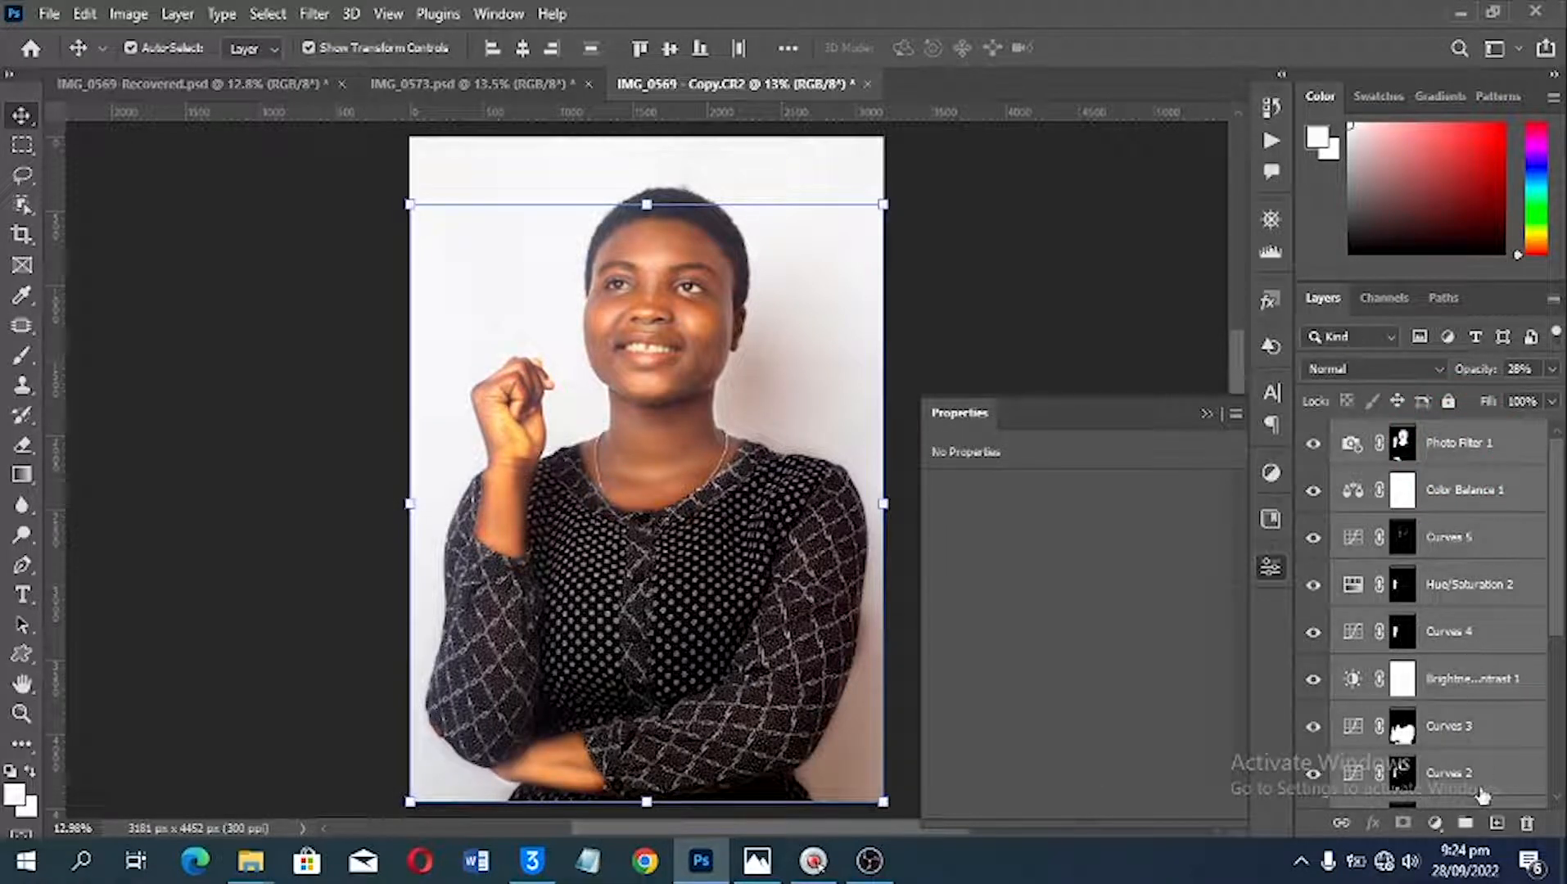
drag(1483, 794, 1466, 823)
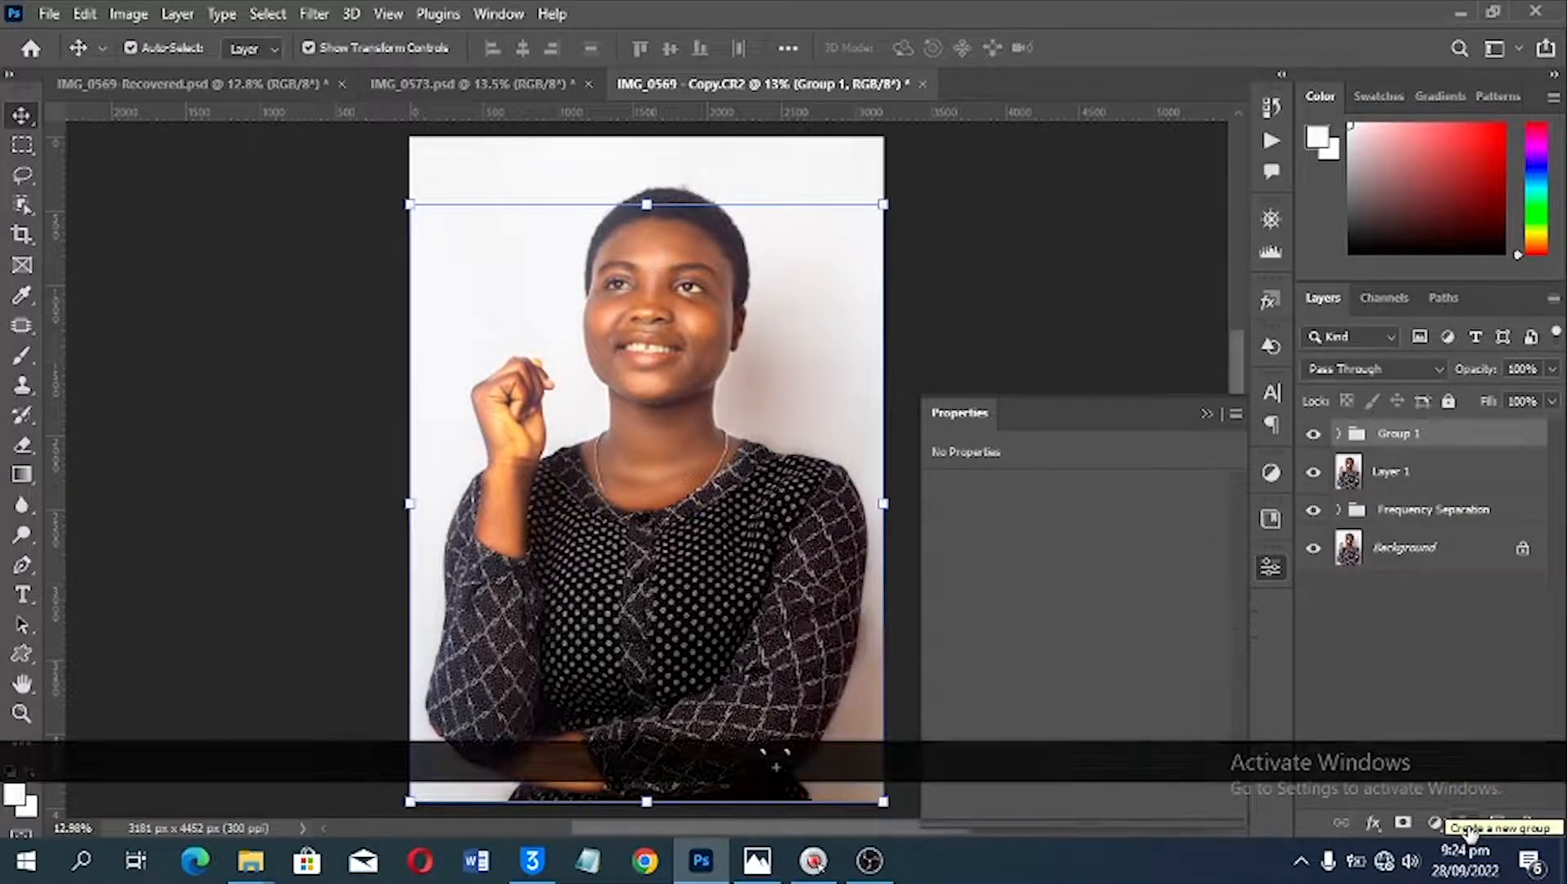
Step: Lower the adjustment group's opacity to 89% and compare the portrait with and without the group
click(1314, 437)
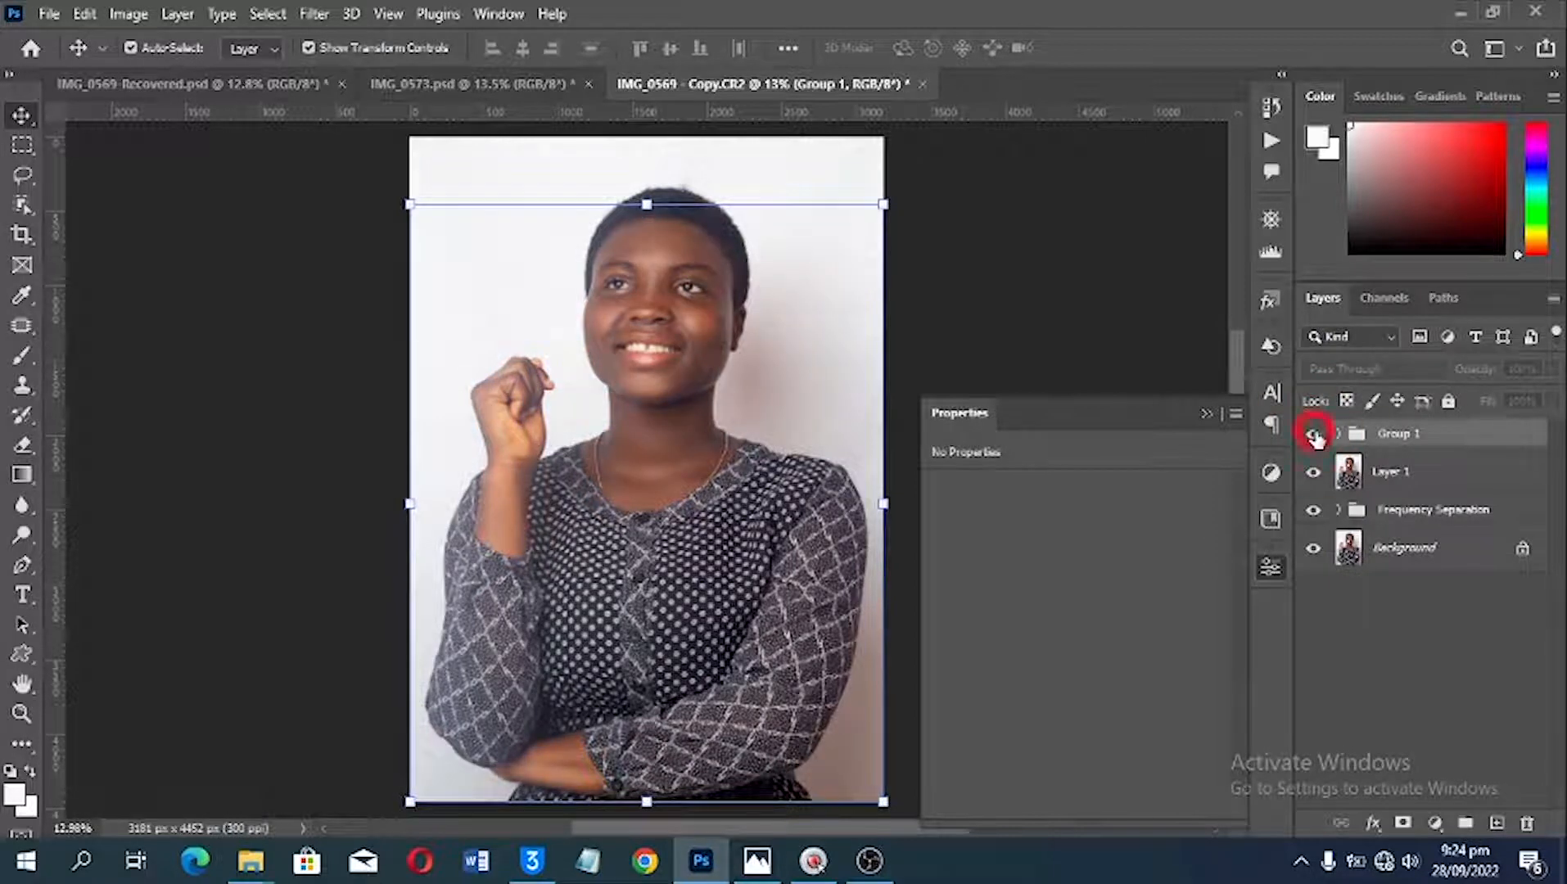
click(1315, 437)
scroll(630, 199, up, 5)
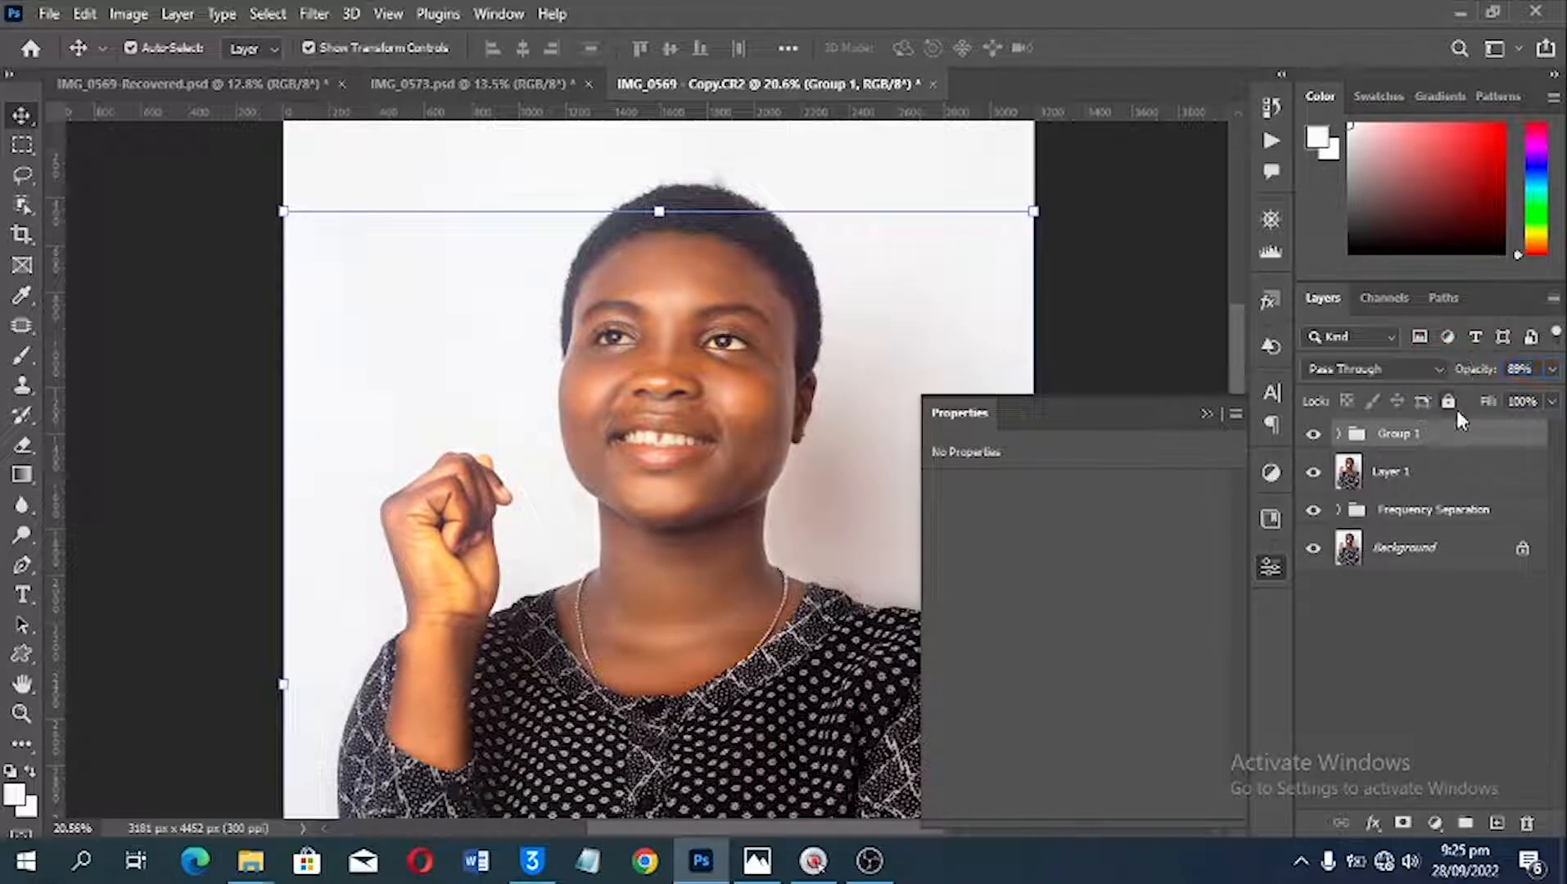
click(1311, 435)
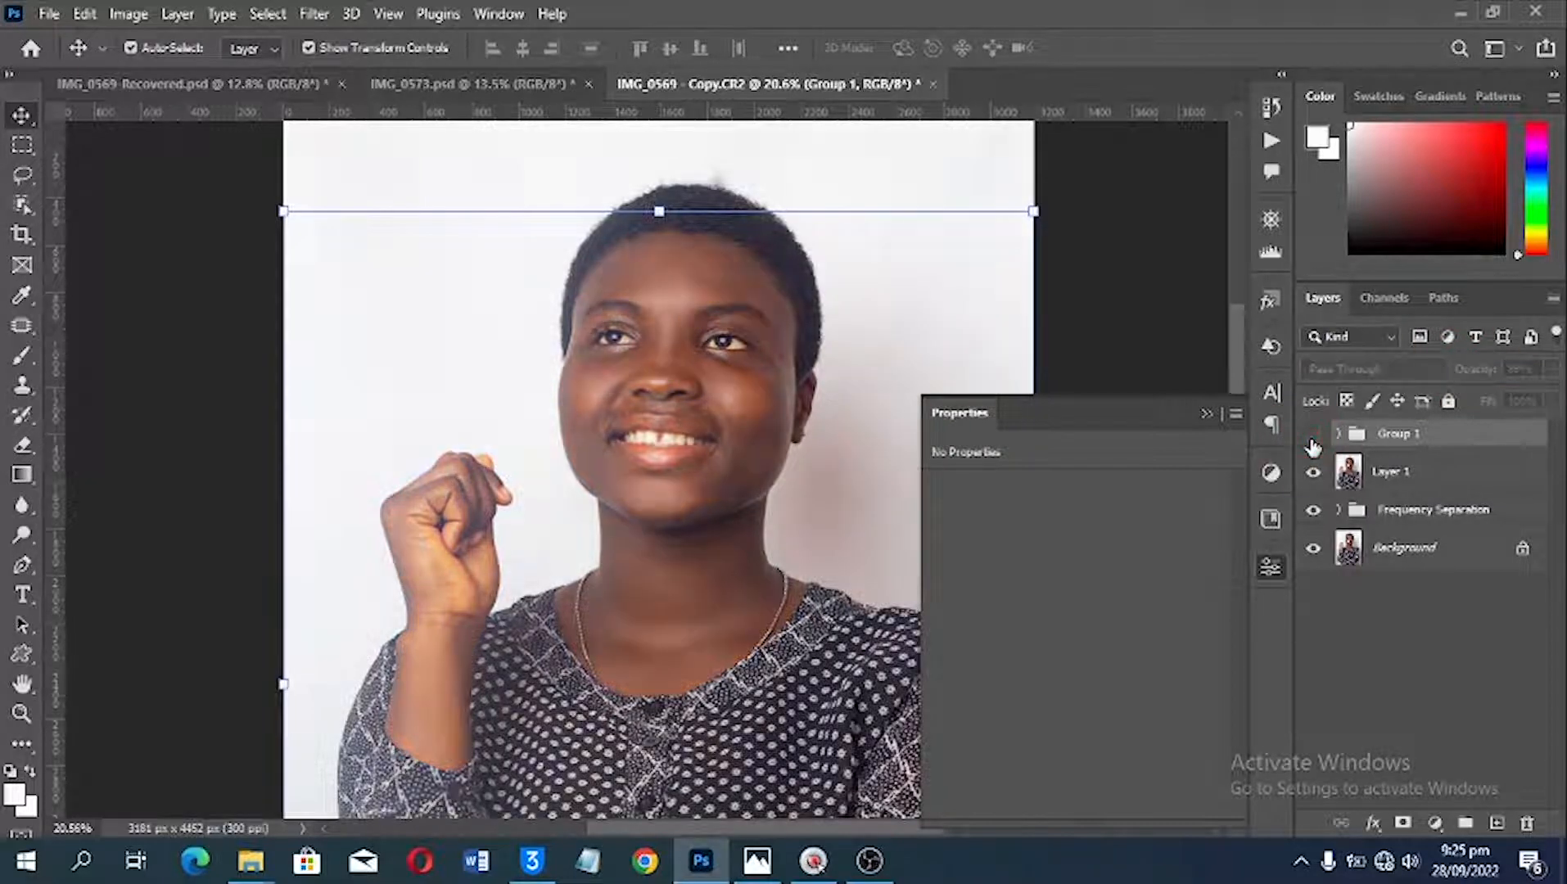
click(1311, 435)
key(ctrl)
key(ctrl+0)
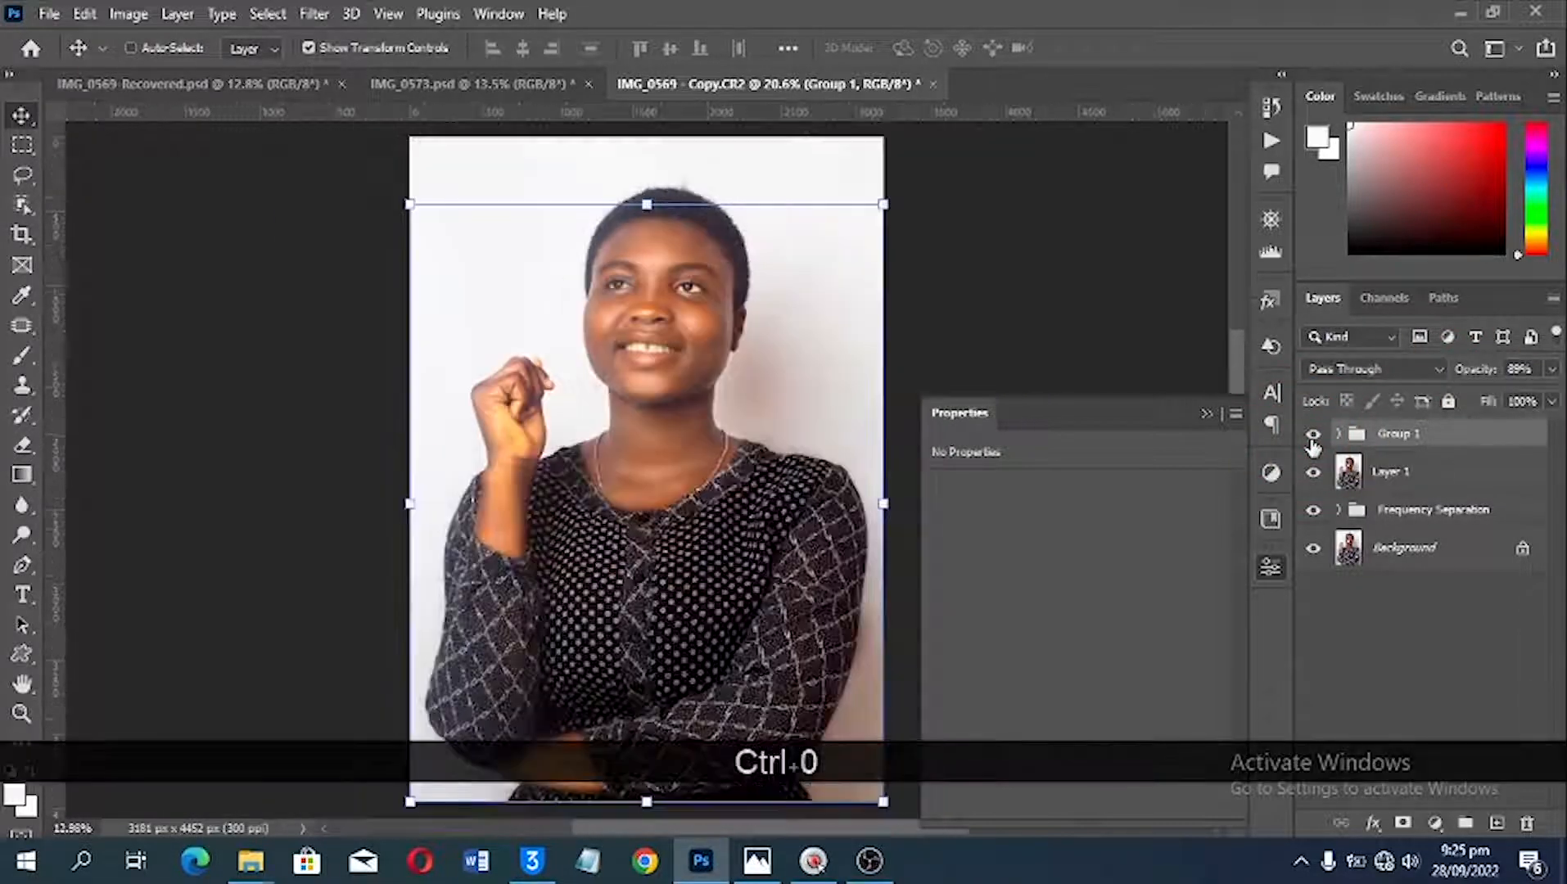
Step: Add a Curves adjustment layer above the group and pull its RGB white point inward to brighten the highlights
scroll(831, 278, up, 5)
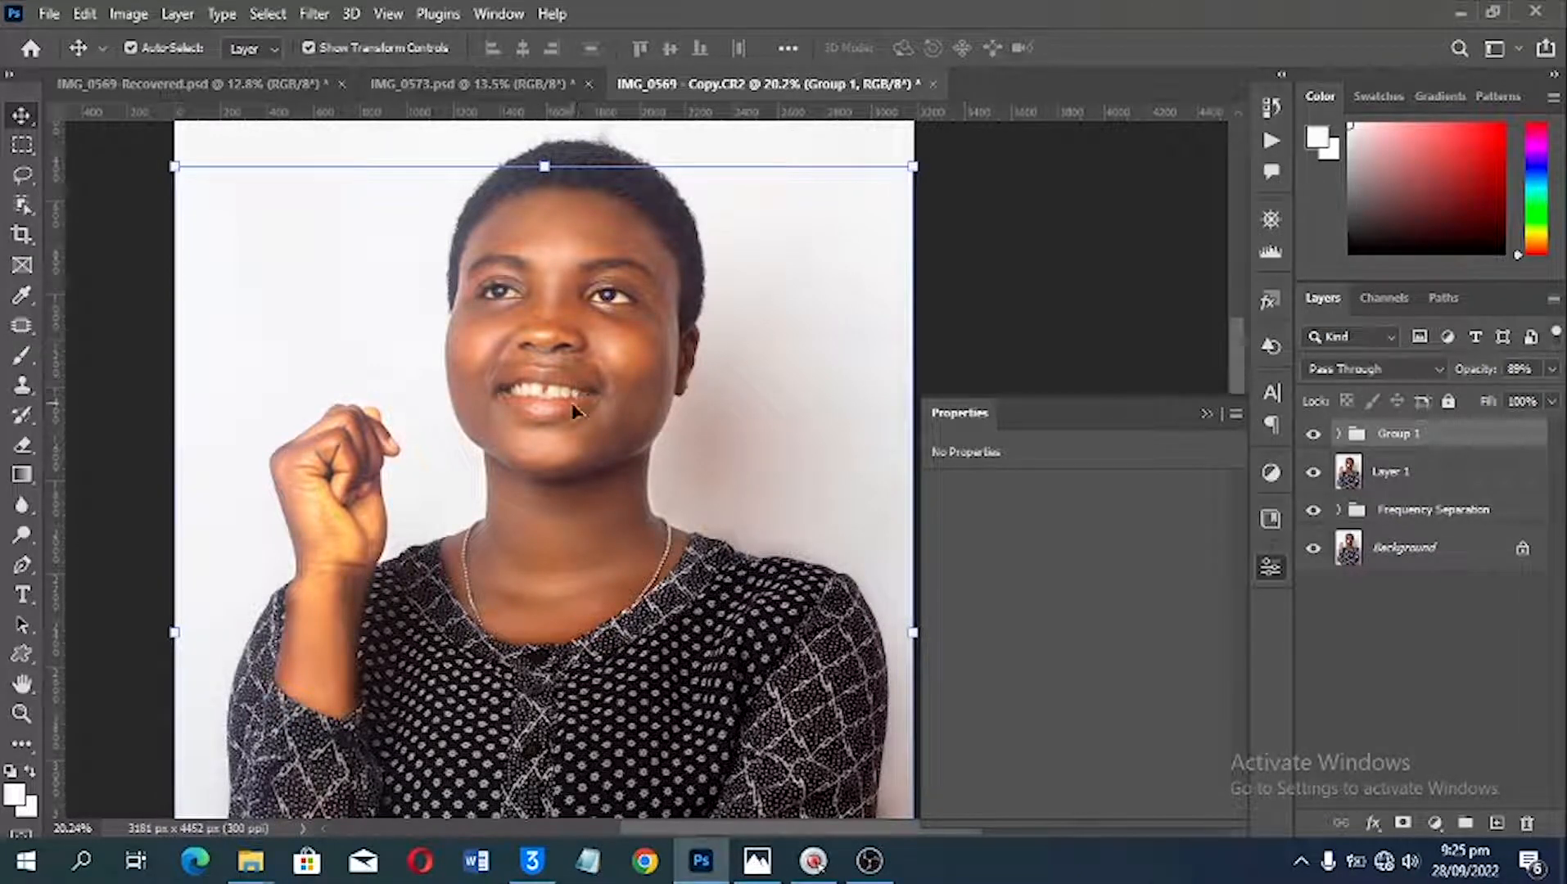
alt+scroll(555, 336, up, 2)
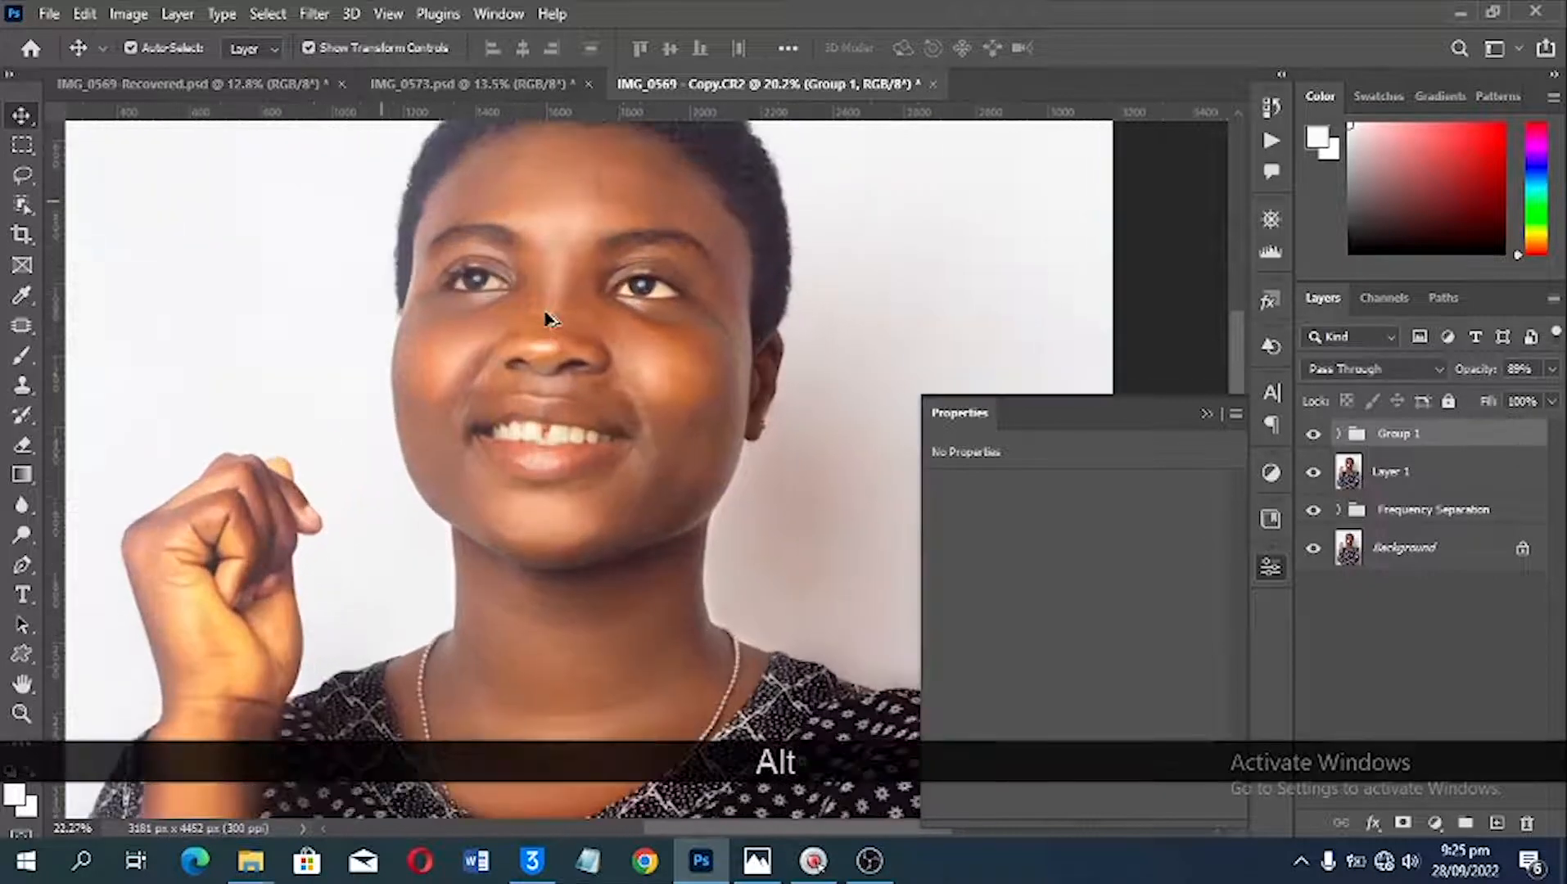
alt+scroll(686, 442, up, 3)
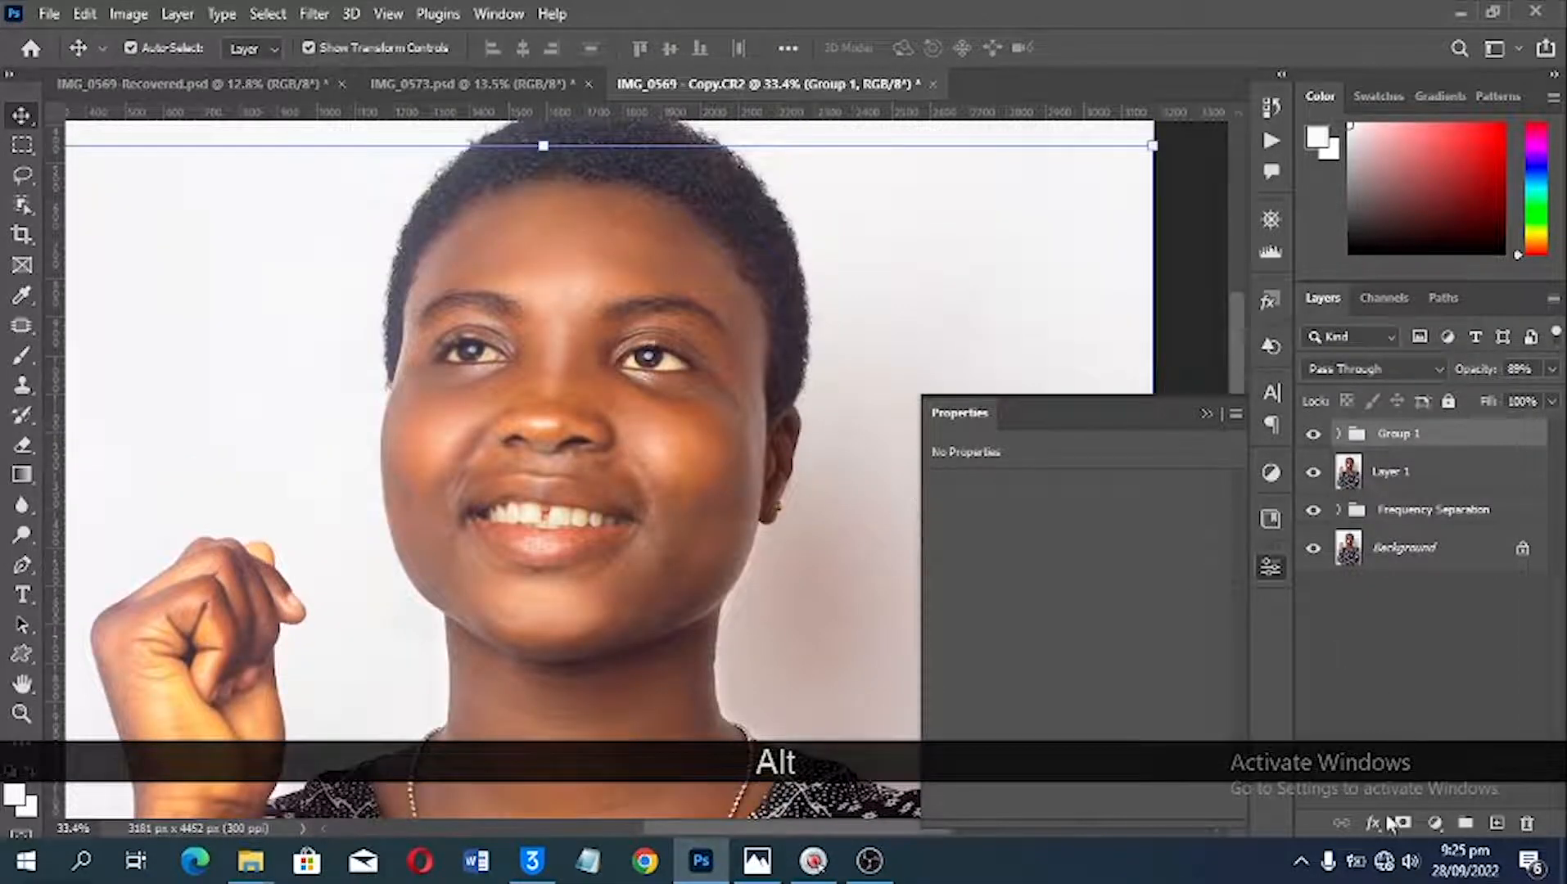
click(1431, 825)
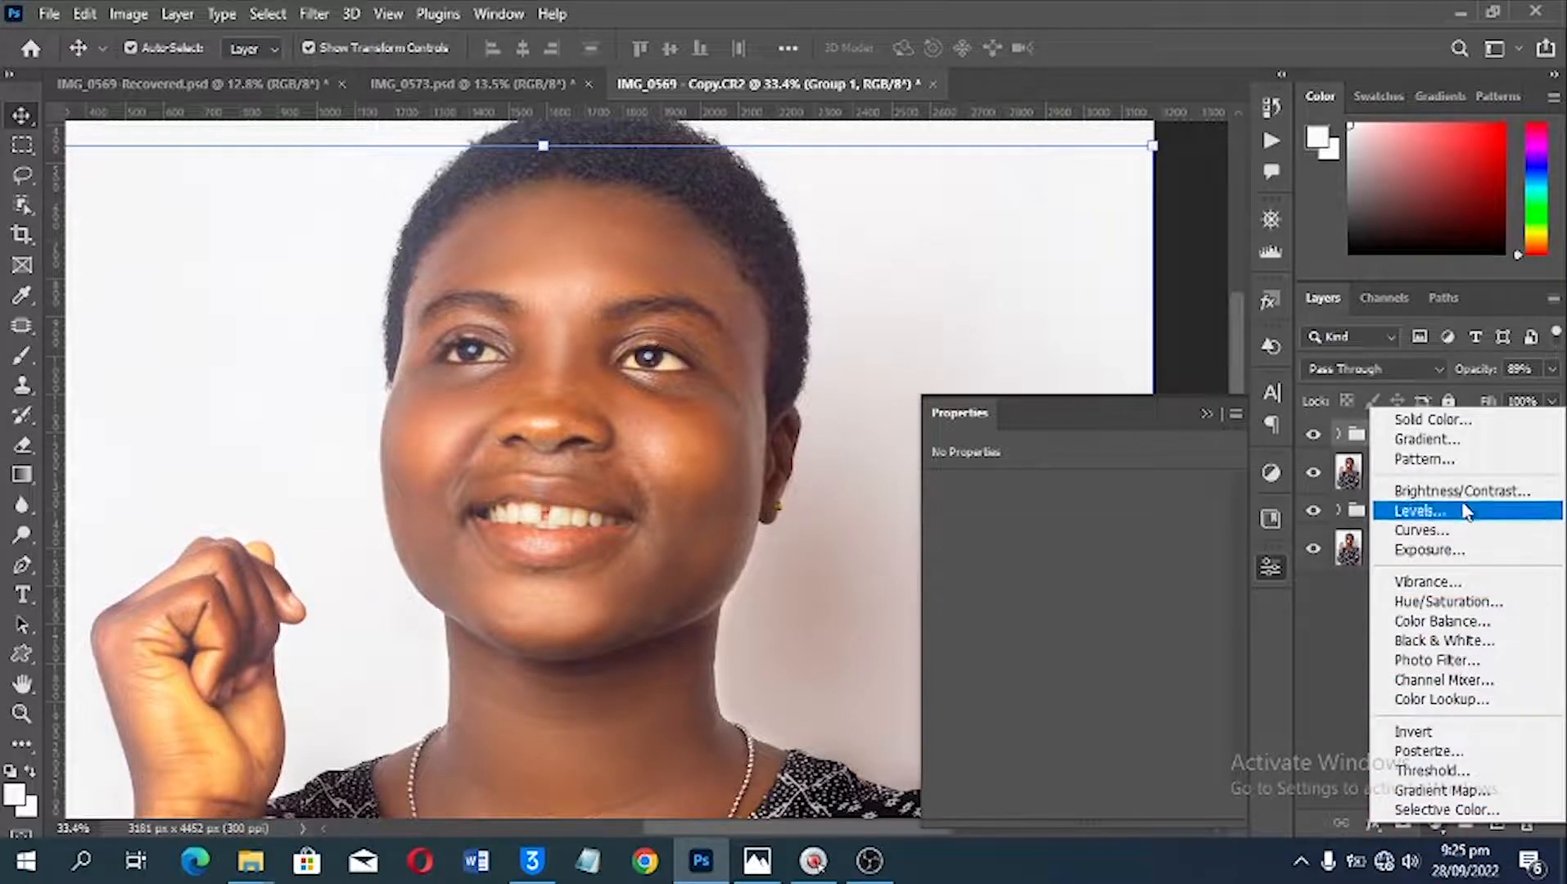
click(1448, 530)
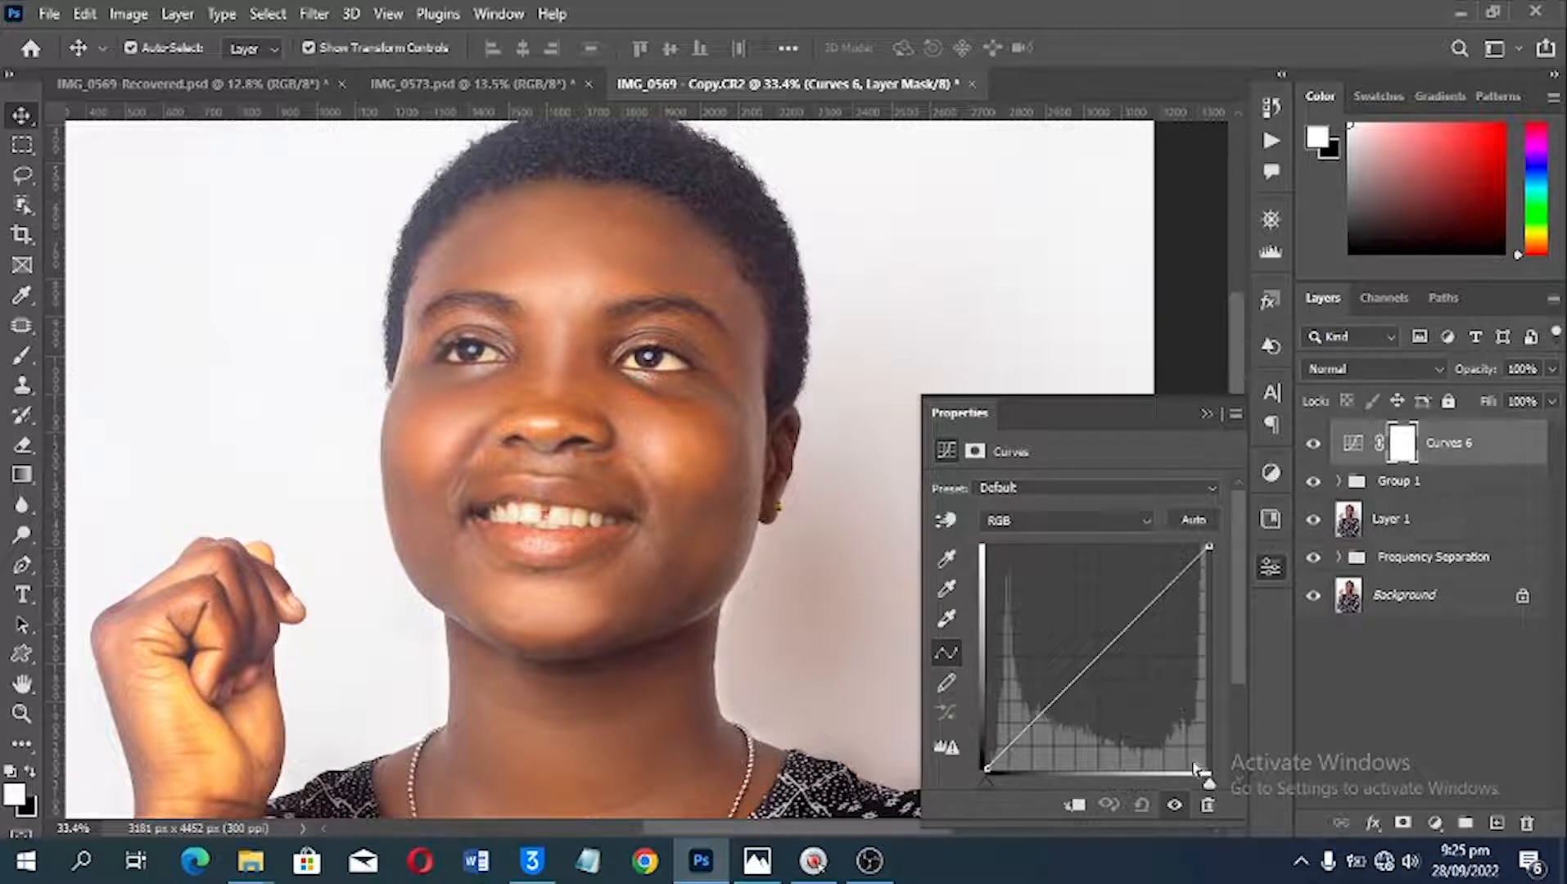
drag(1208, 788, 1178, 787)
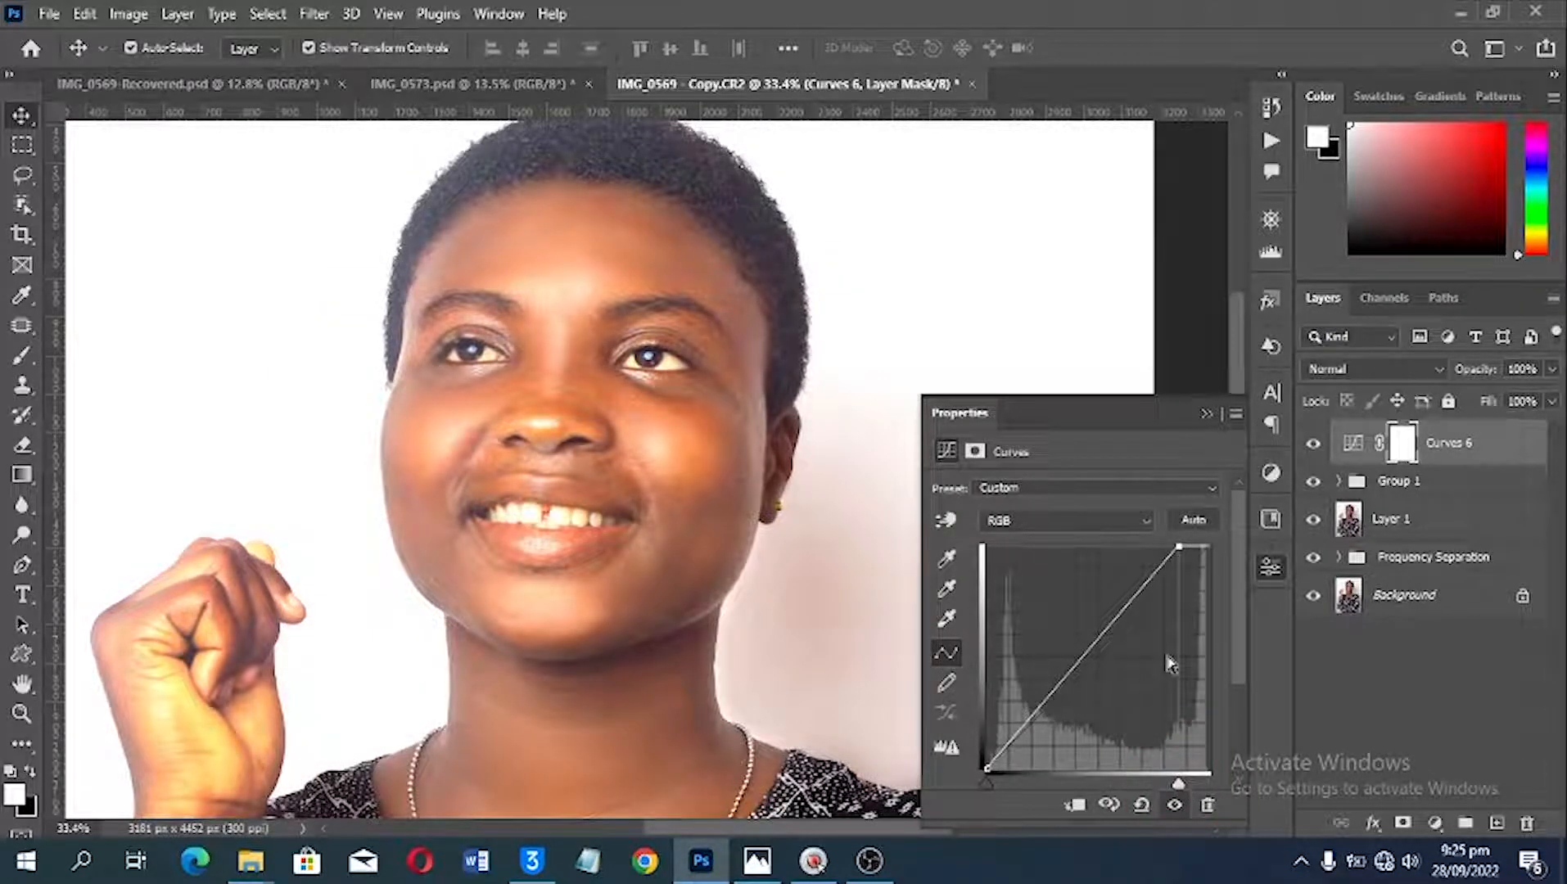
Step: Add a Levels adjustment layer above the new Curves layer with the white input level at 217
click(1439, 831)
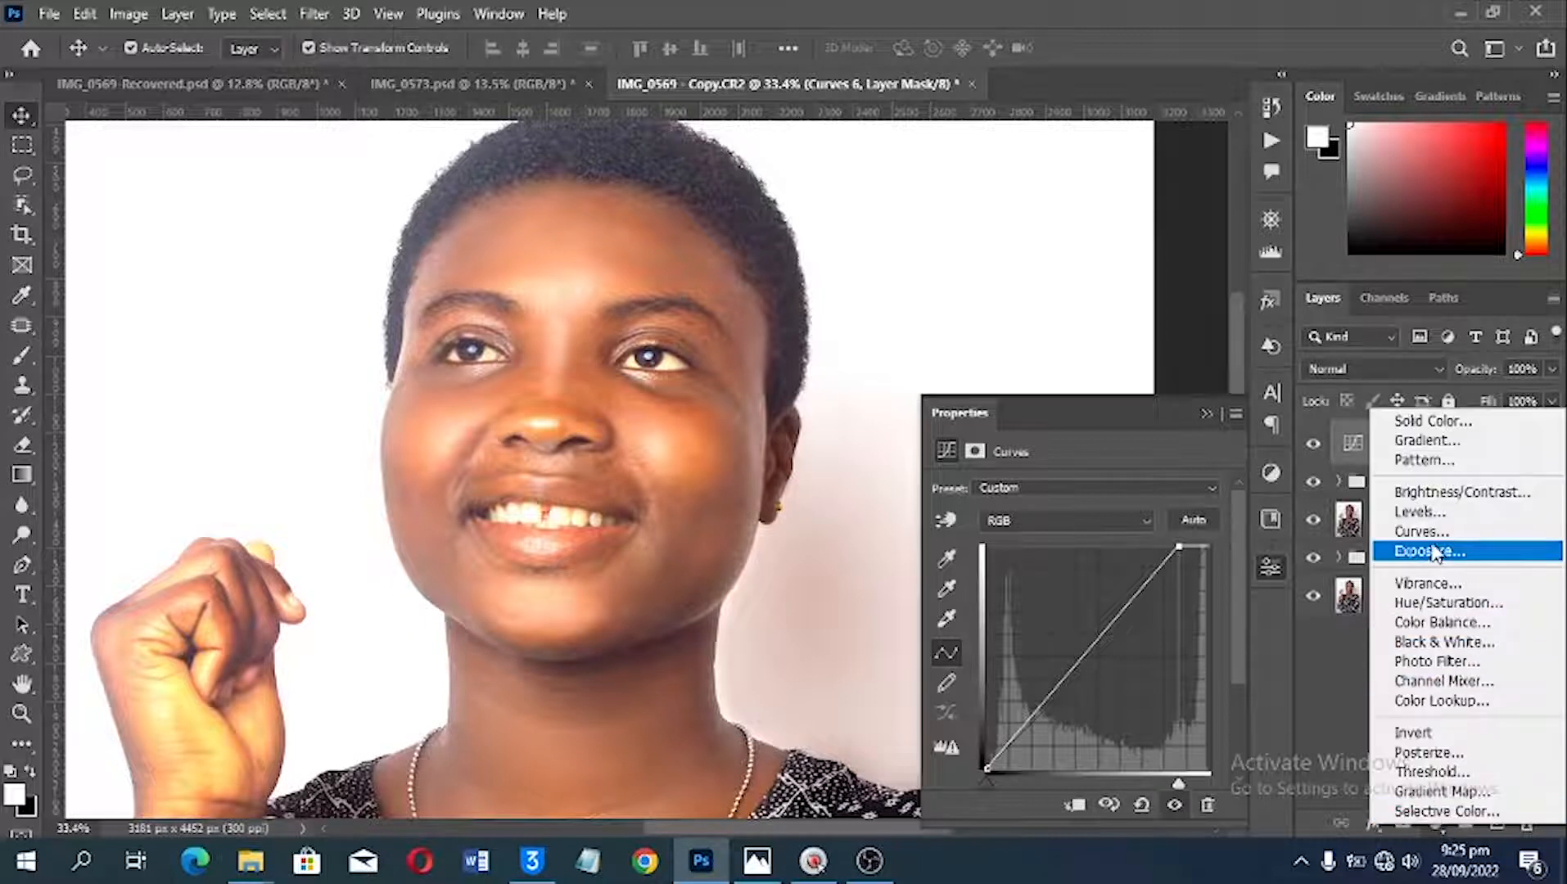
click(1420, 434)
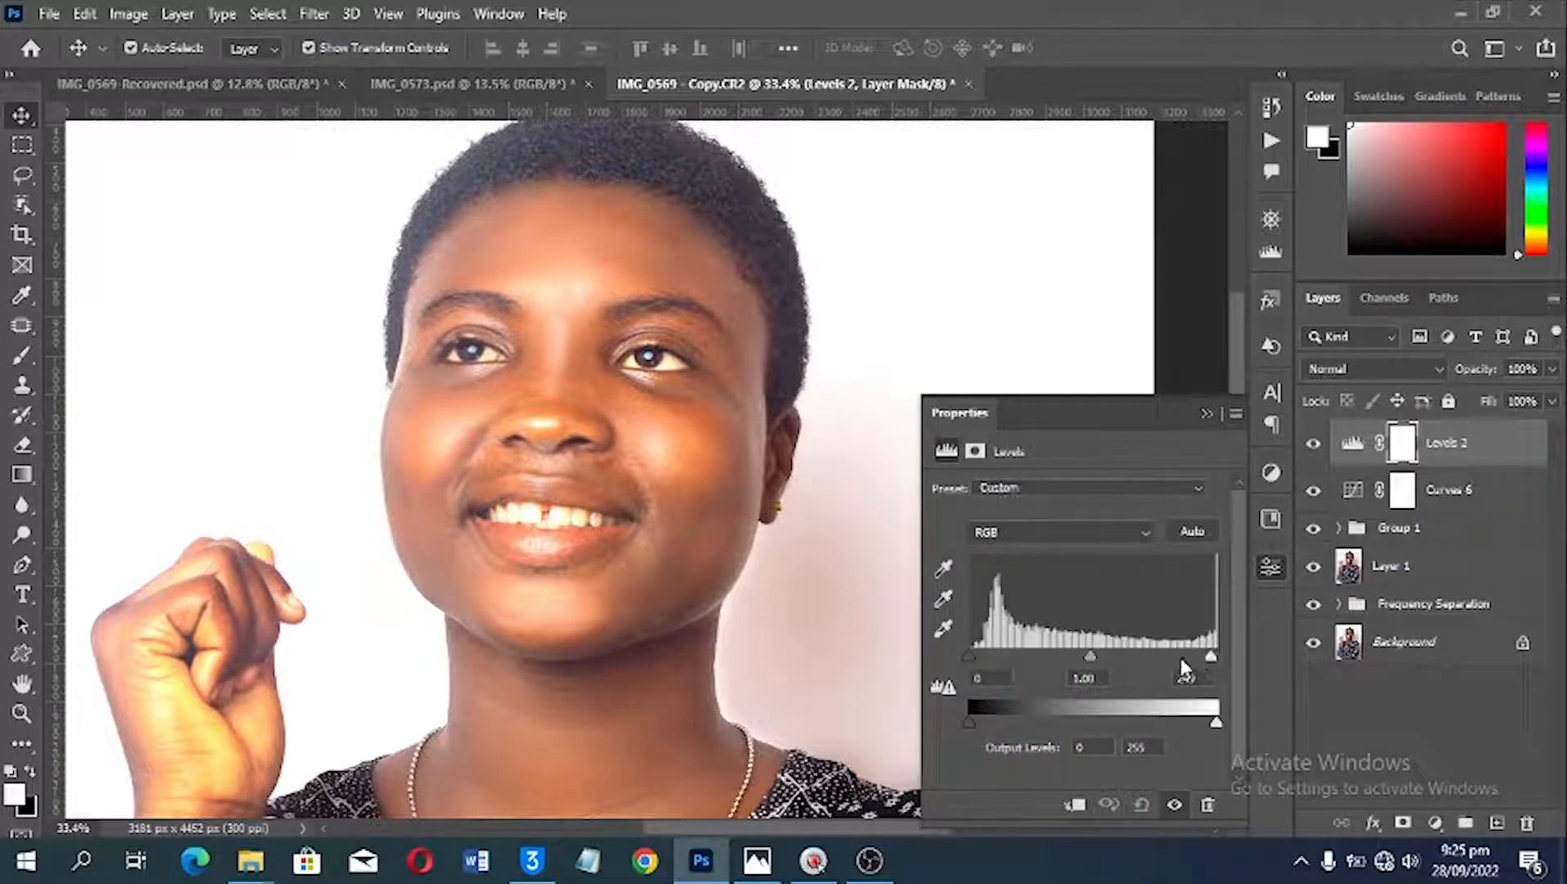
drag(1182, 669, 1181, 667)
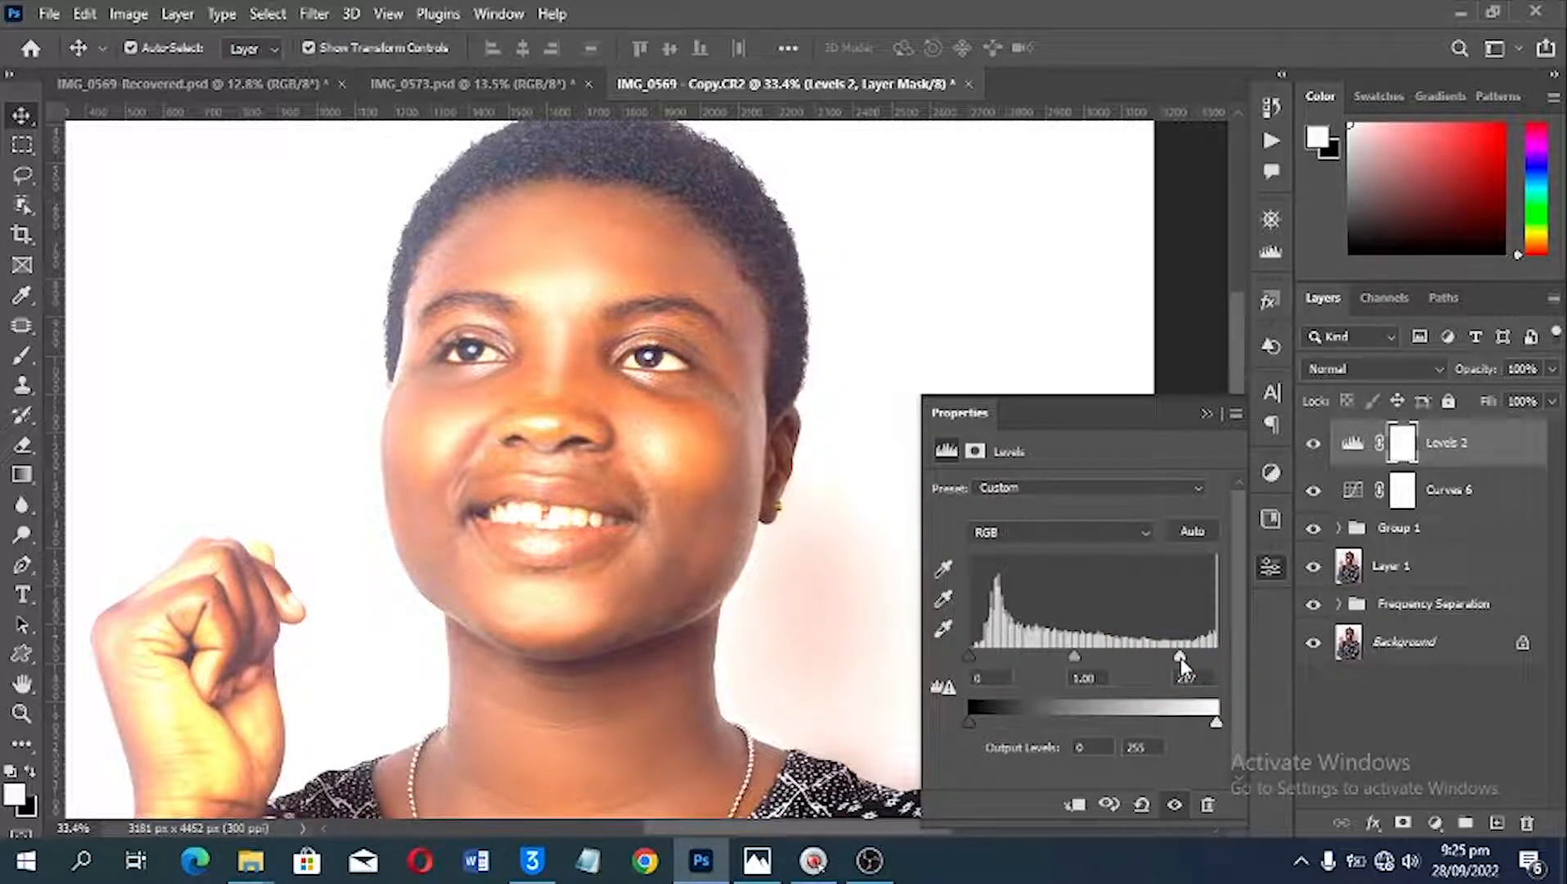
Step: Add a Photo Filter adjustment layer using Cooling Filter (LBB) at 25% density
click(1431, 825)
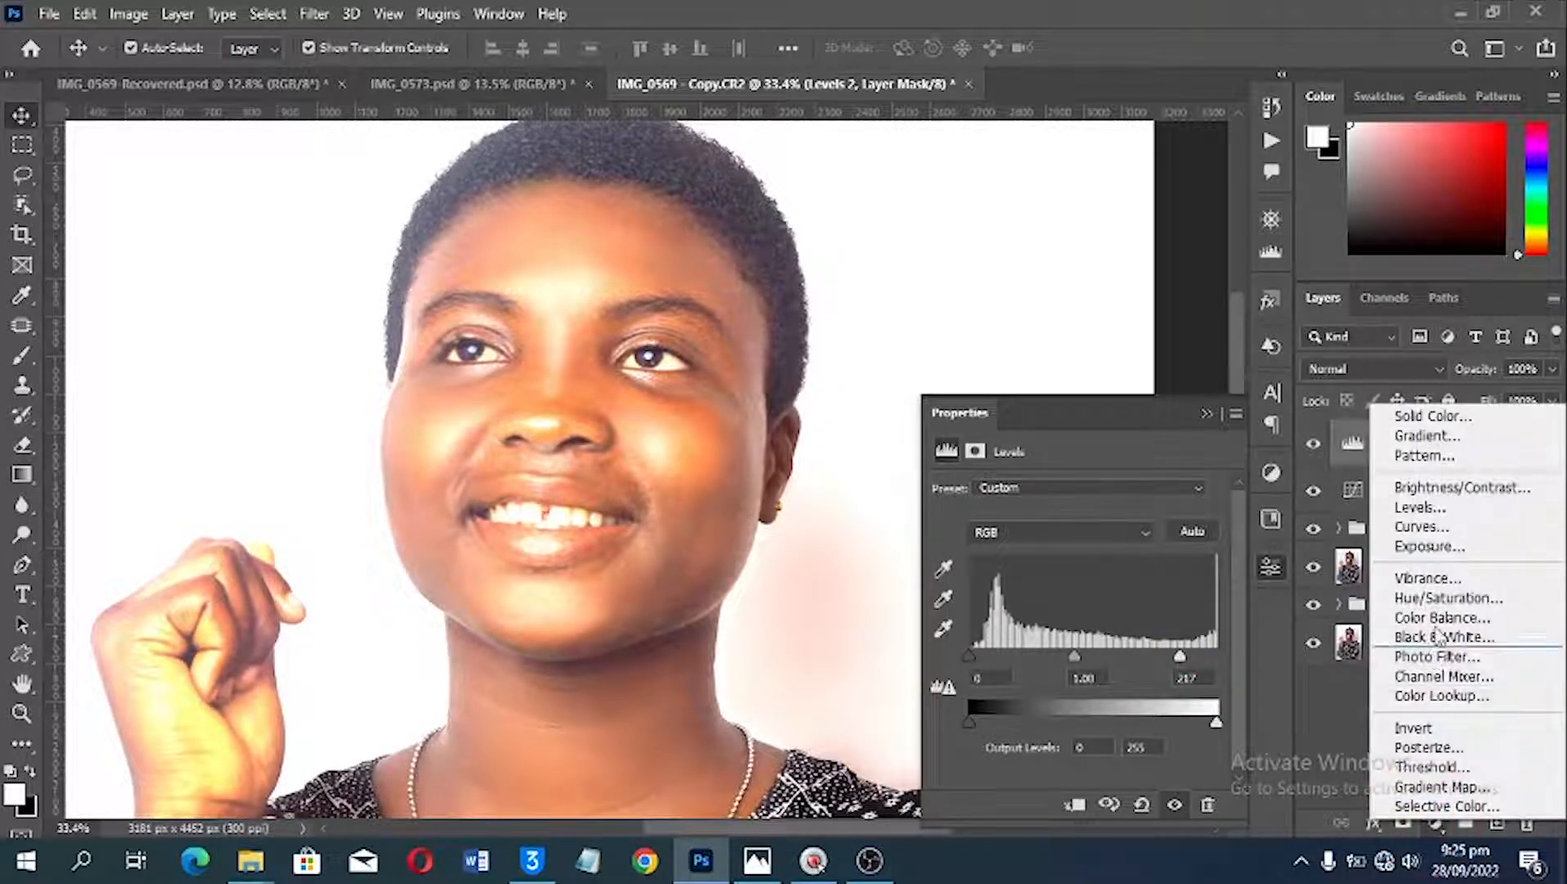
click(1420, 651)
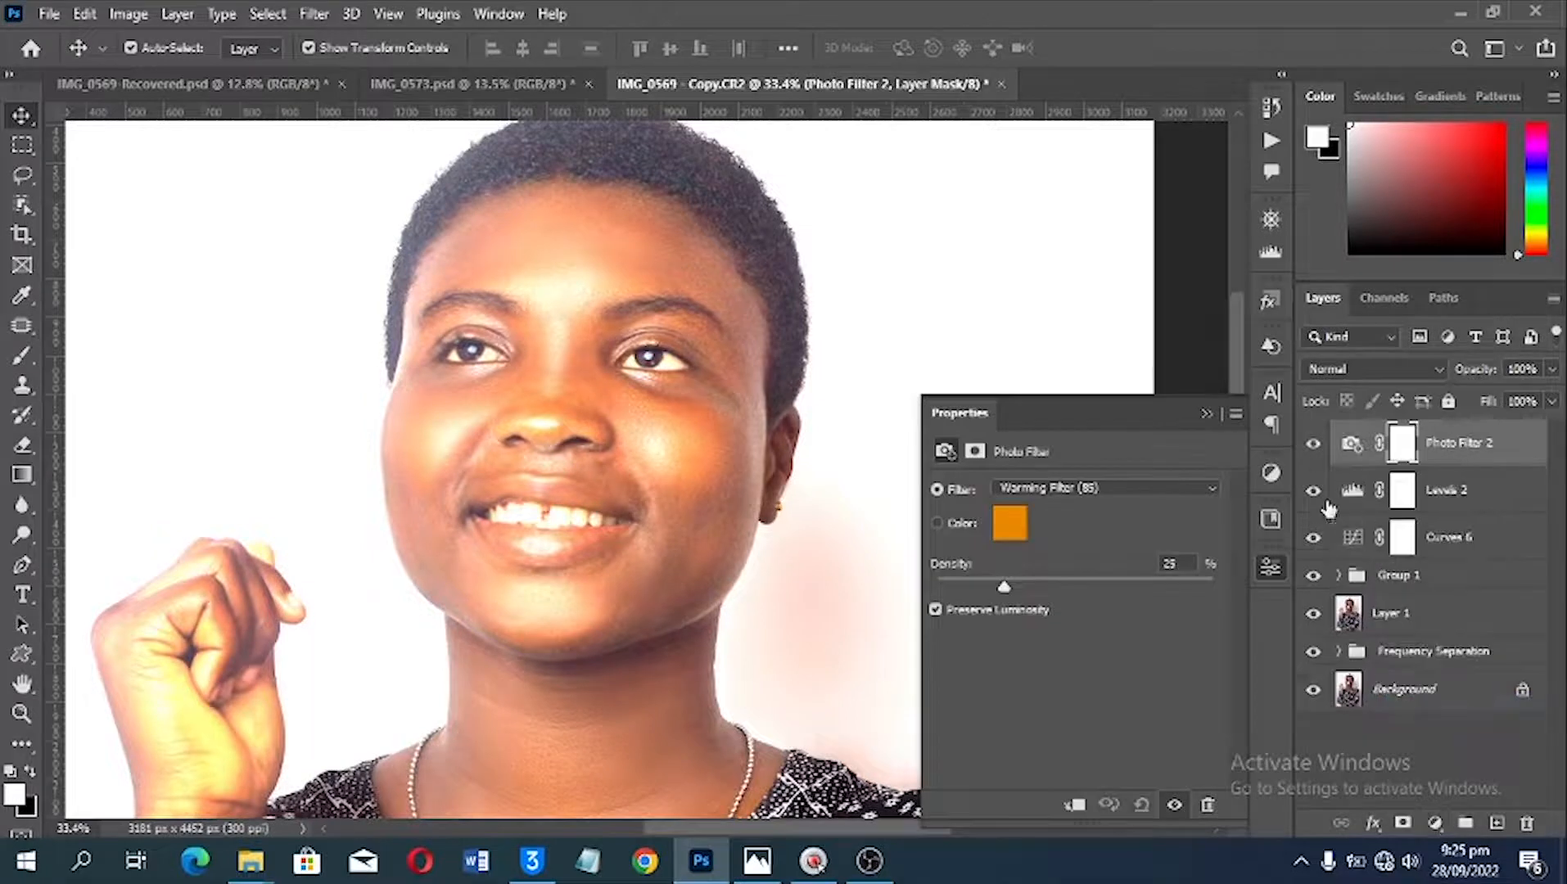
click(1157, 488)
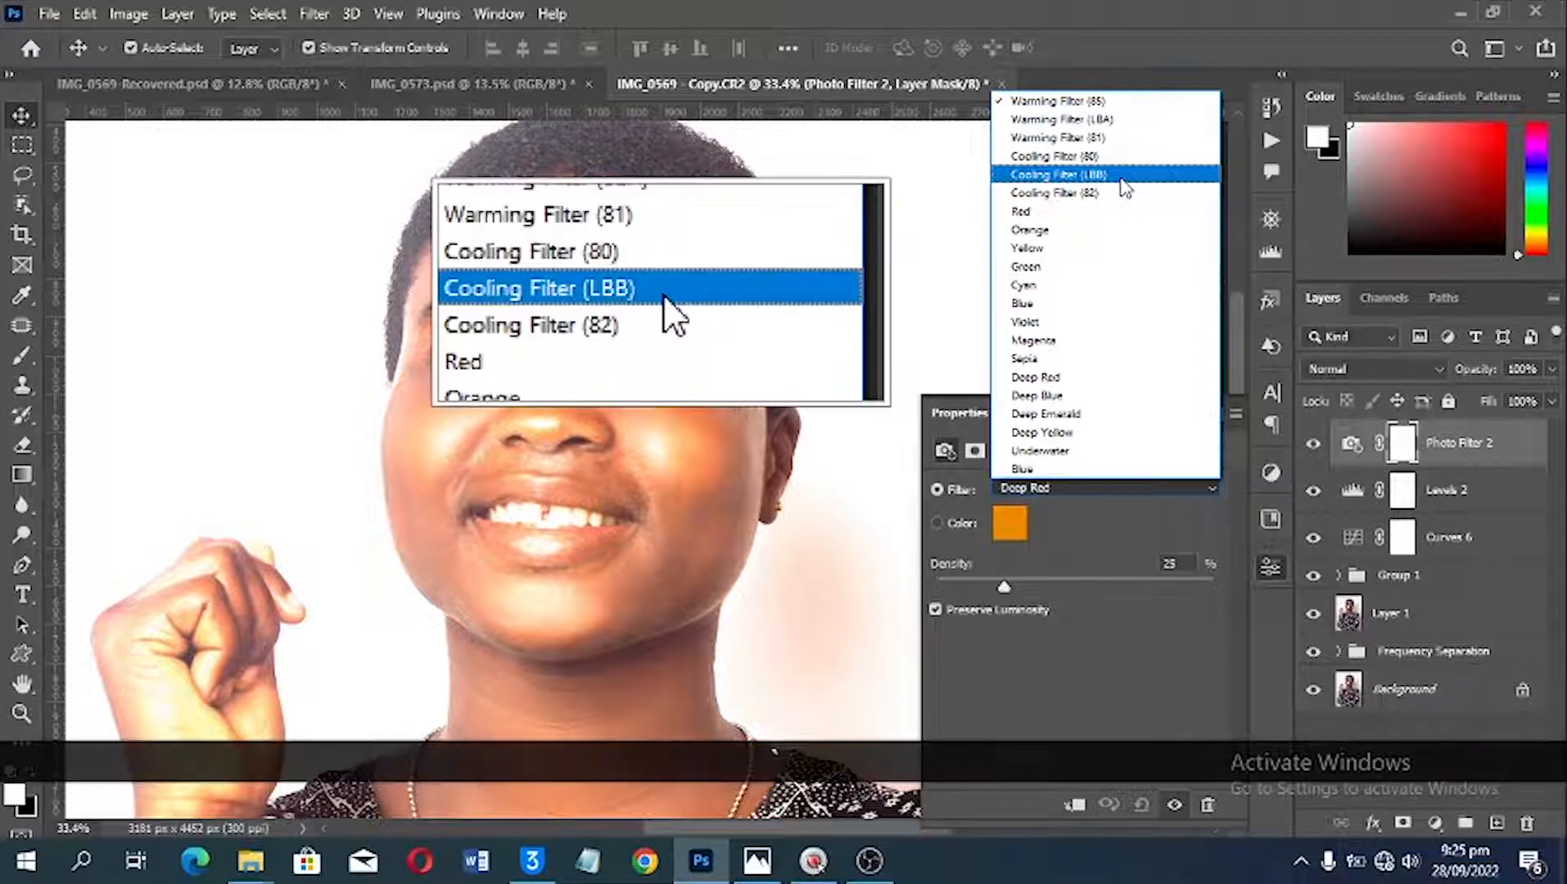
click(1122, 176)
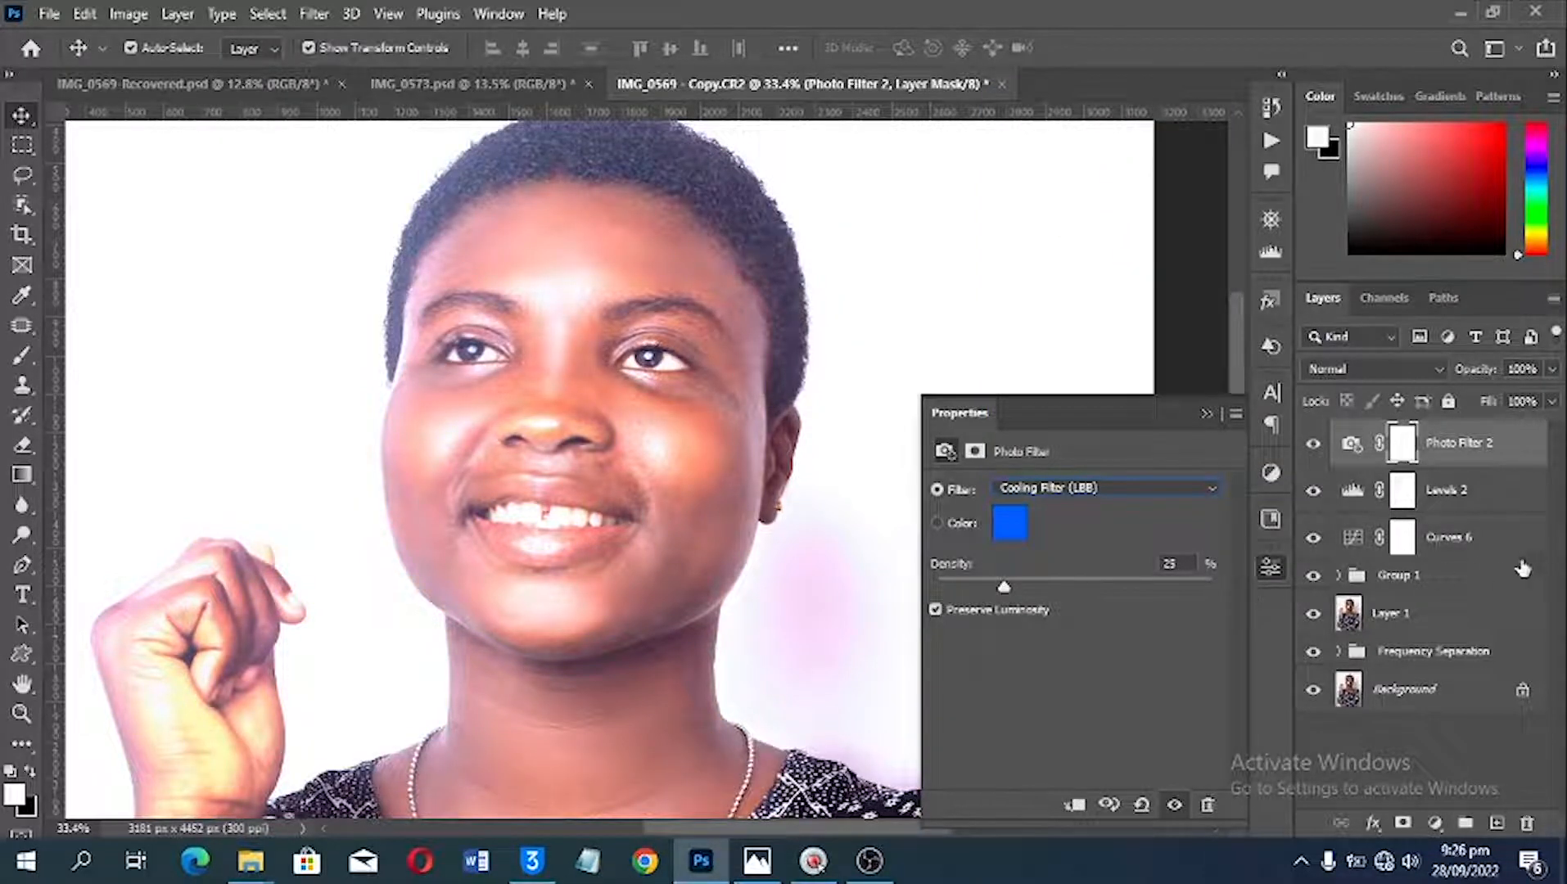
Step: Group the Curves 6, Levels 2 and Photo Filter 2 layers, and give the group an inverted black layer mask
key(shift)
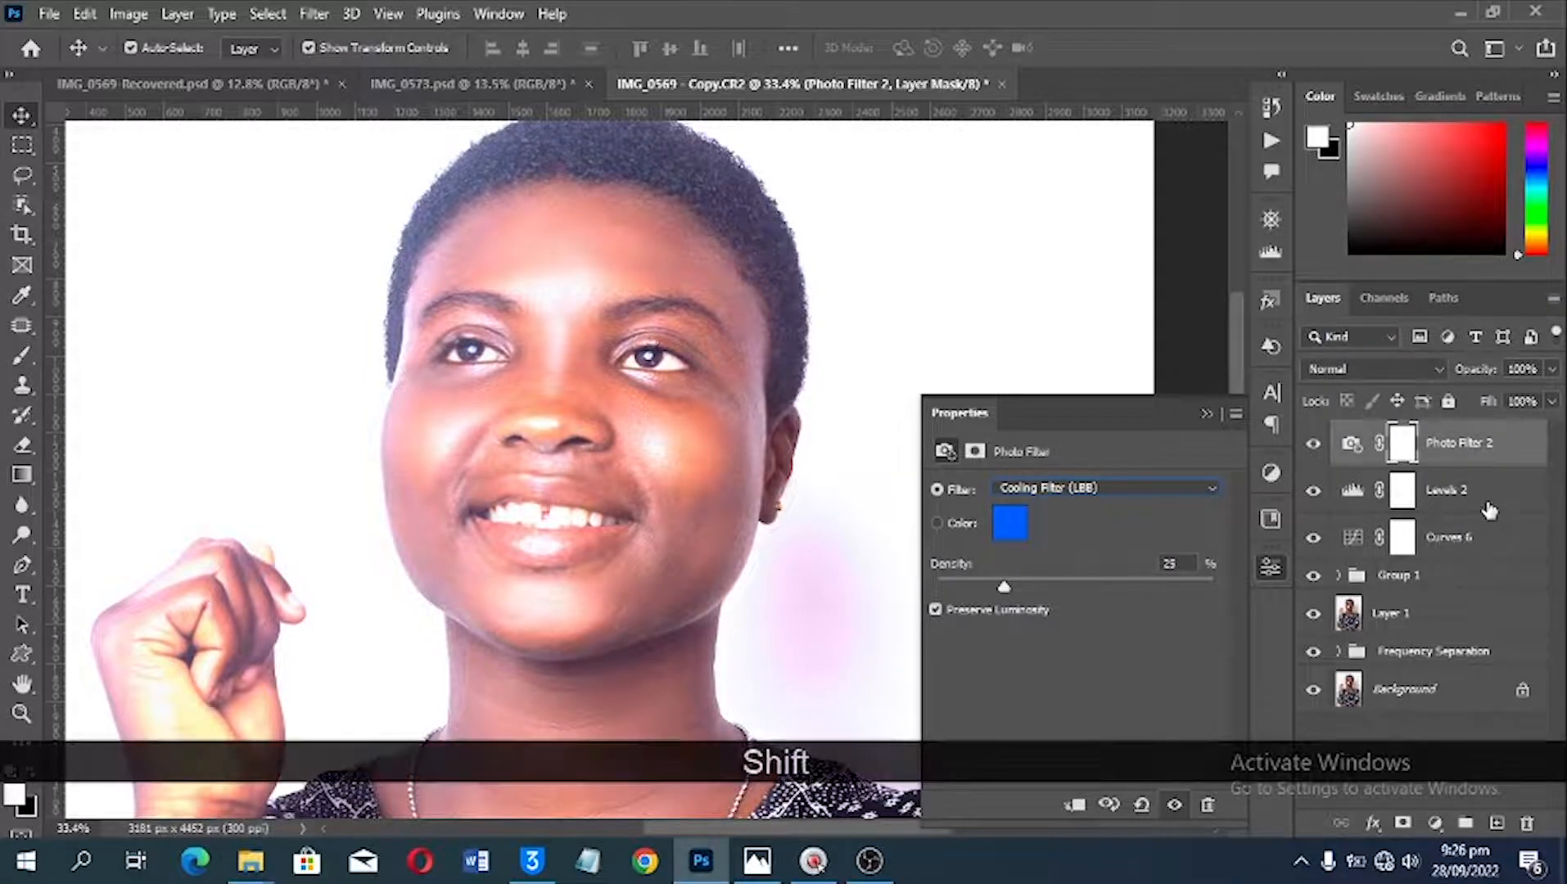
key(ctrl)
key(ctrl)
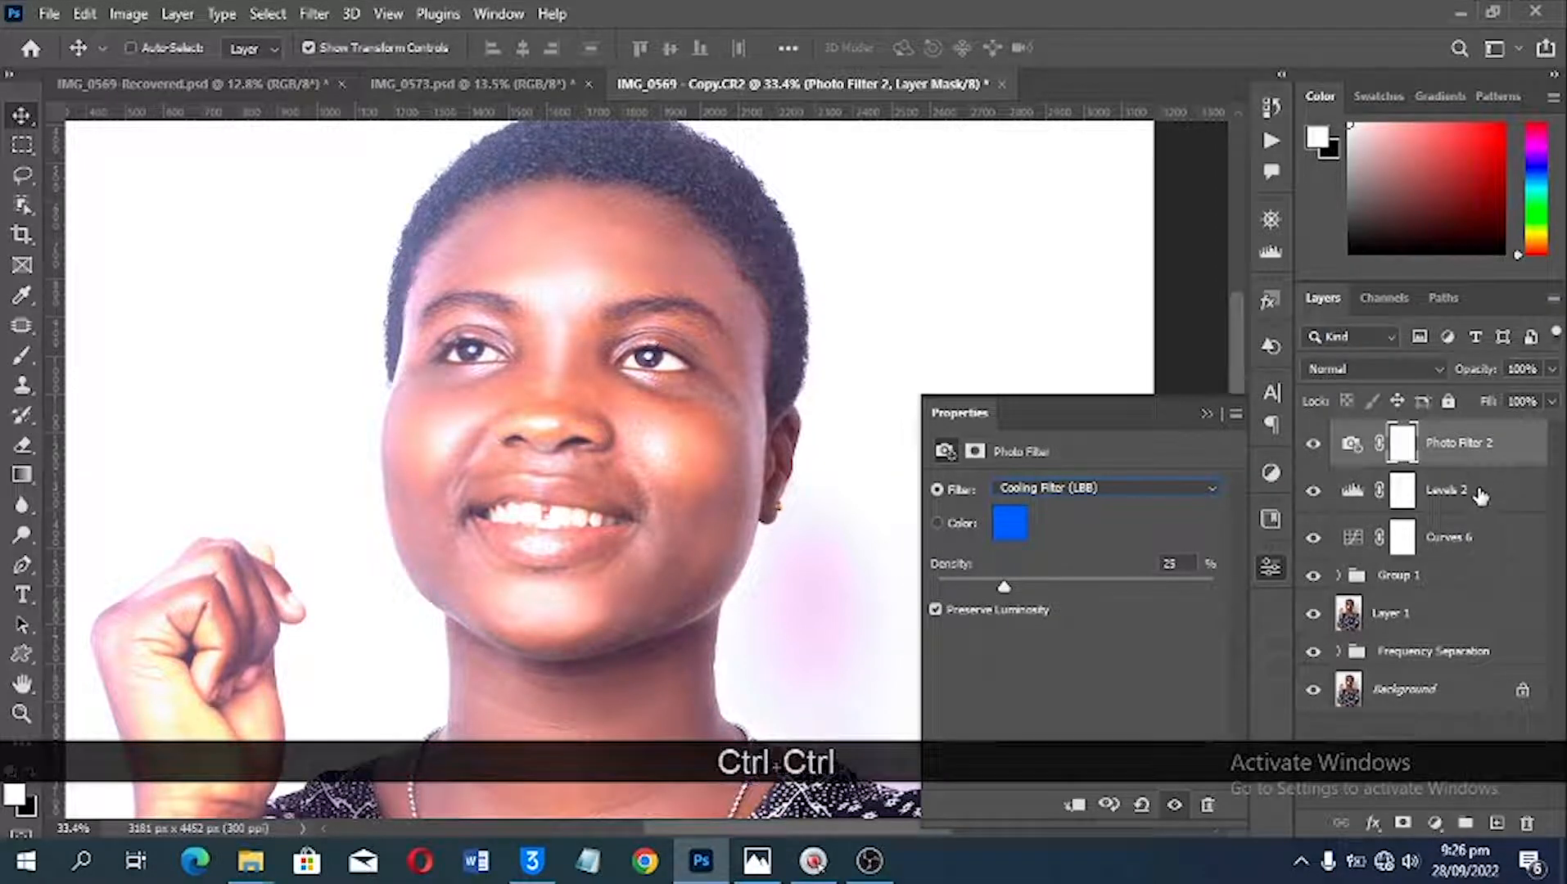
ctrl+click(1480, 495)
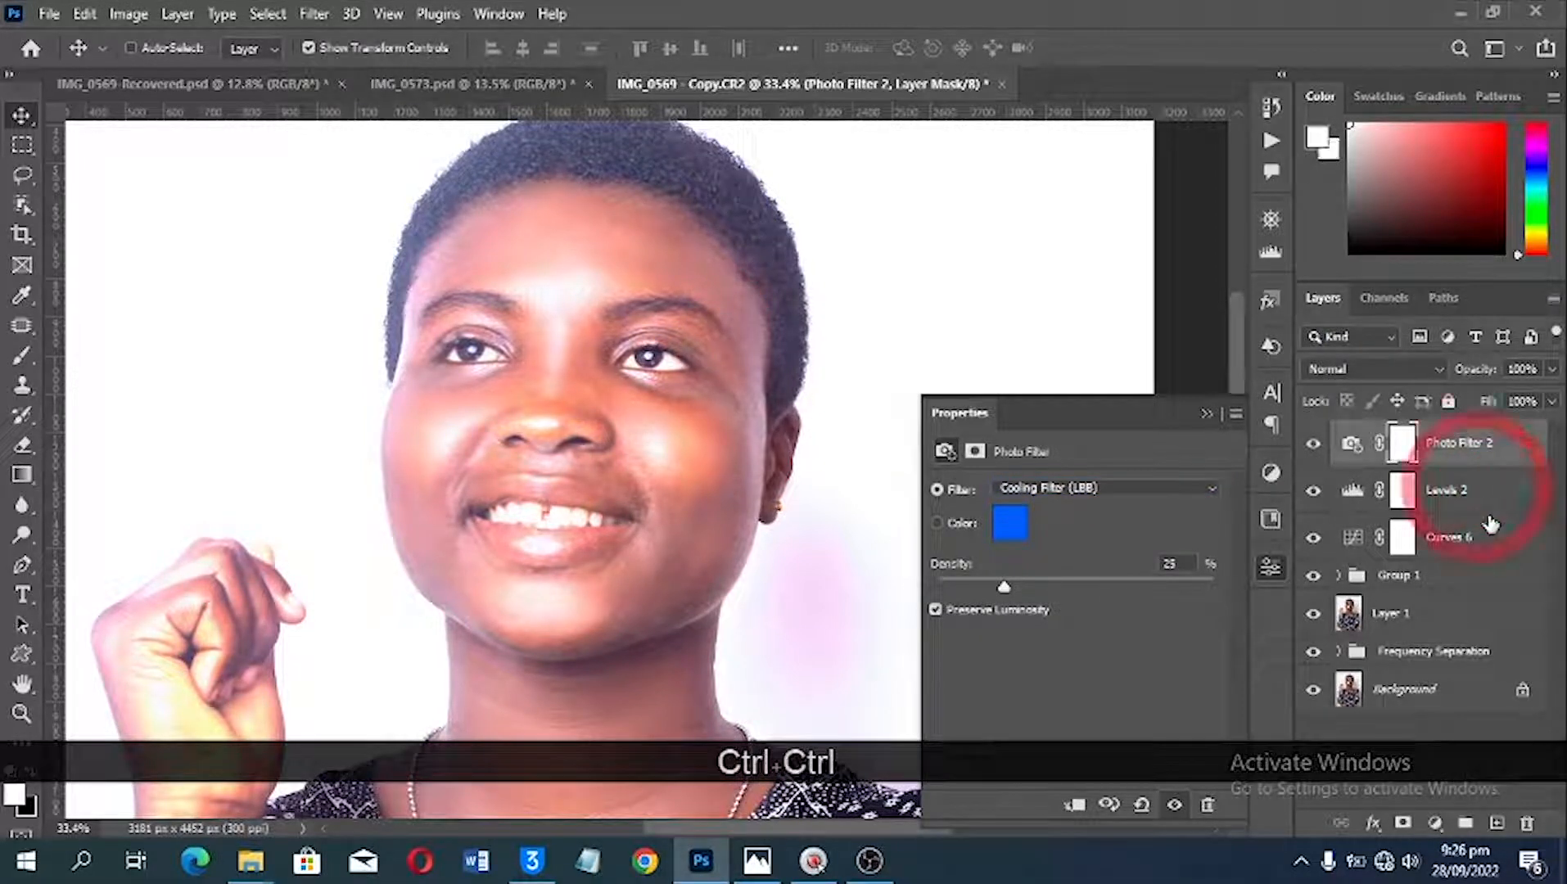
ctrl+click(1486, 559)
key(ctrl+g)
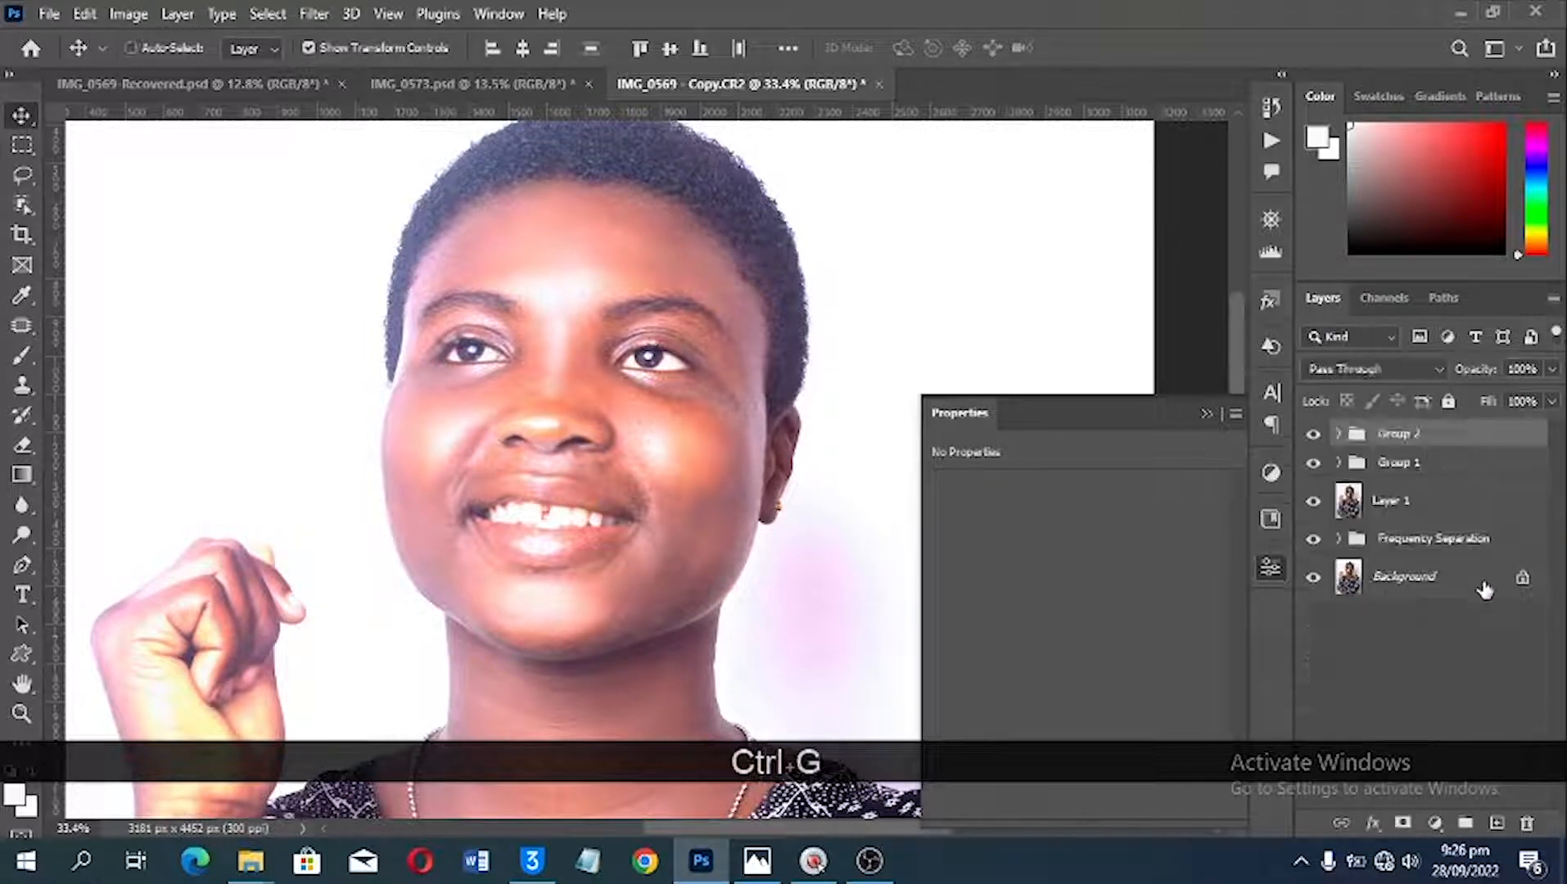
click(1401, 824)
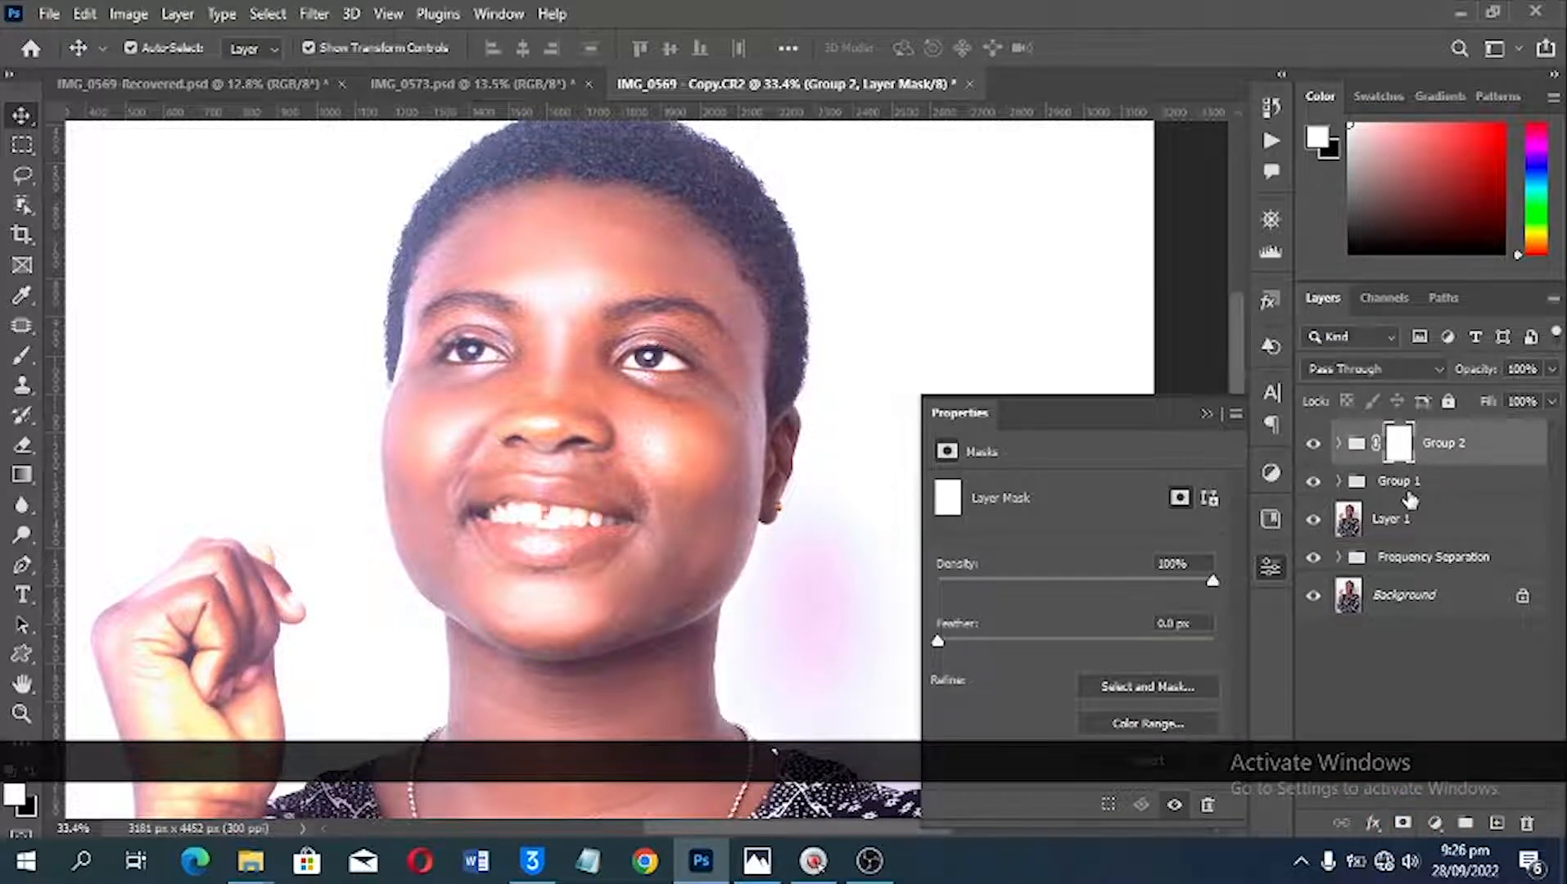
key(ctrl+i)
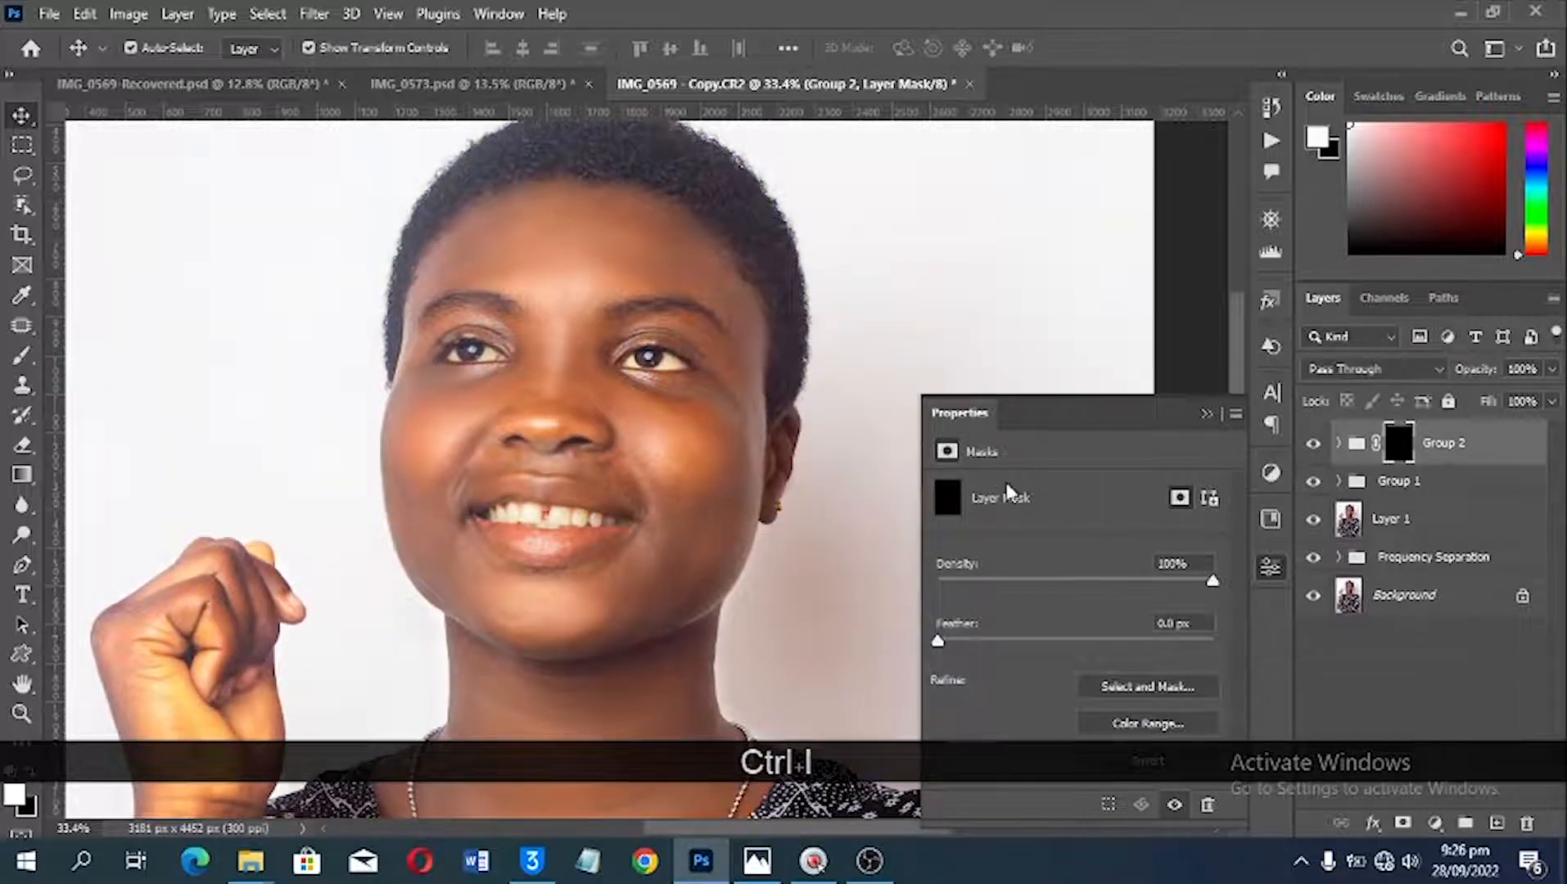
Step: Prepare a white 45 px Brush at 100% opacity and 100% flow for painting on the Group 2 mask
scroll(724, 465, up, 3)
drag(688, 420, 834, 415)
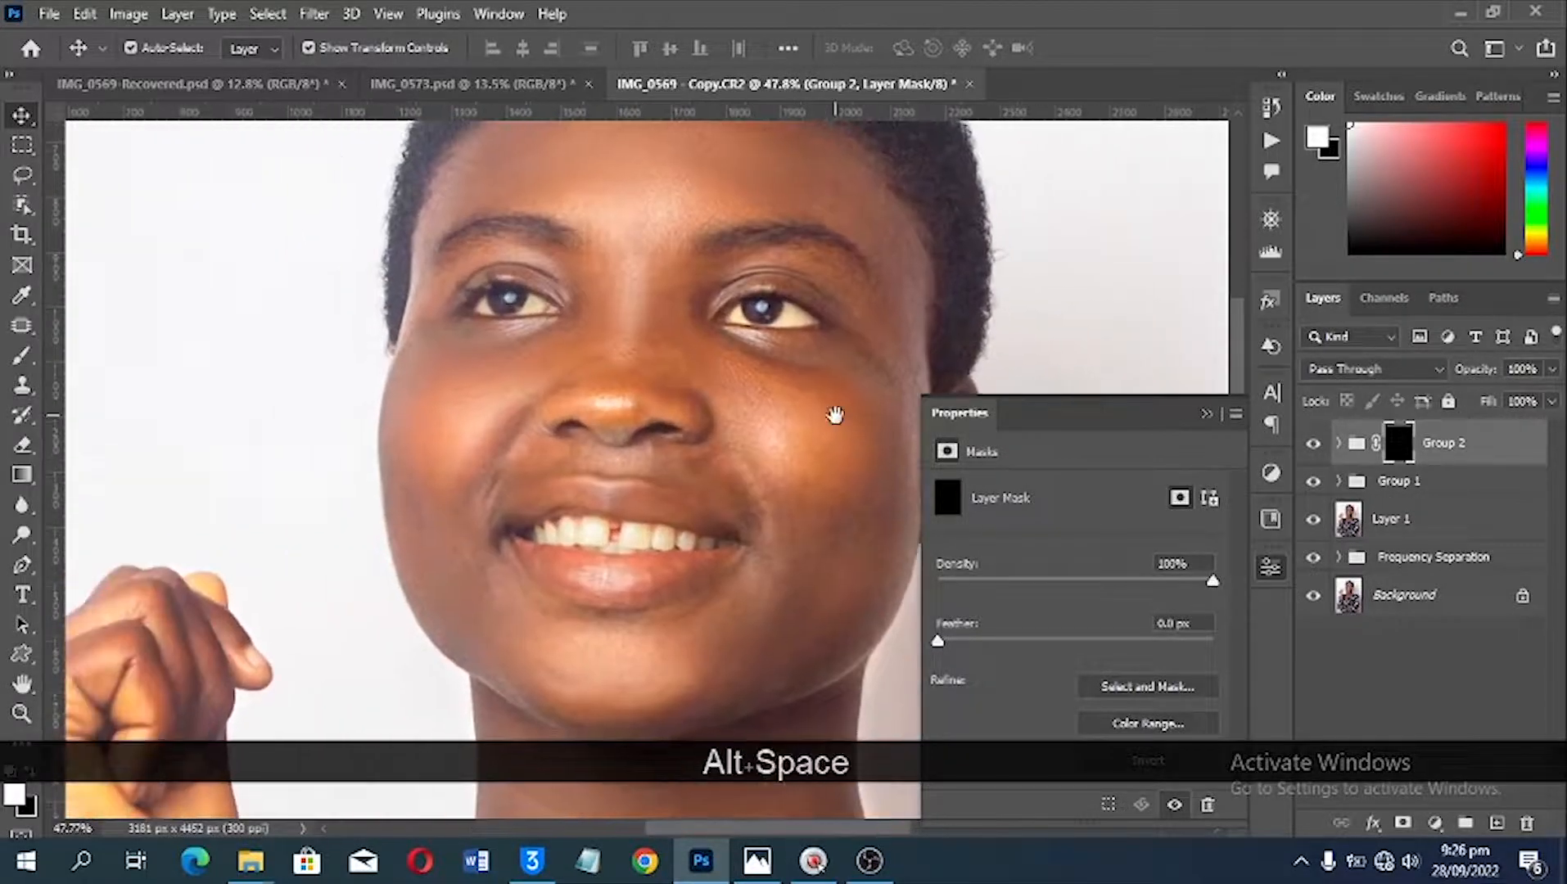
scroll(667, 432, up, 2)
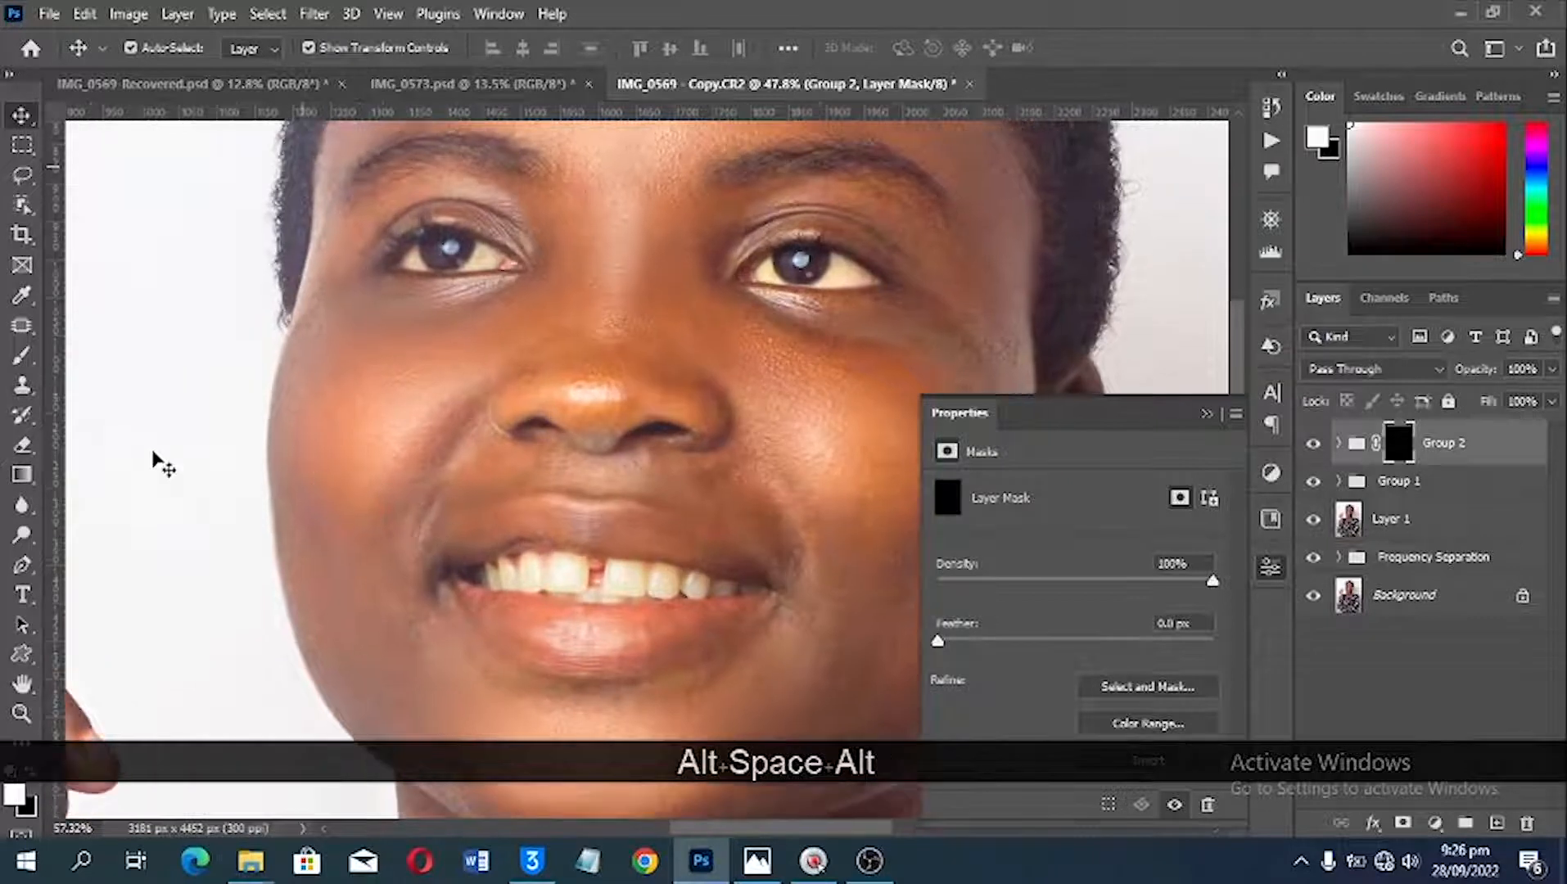
key(b)
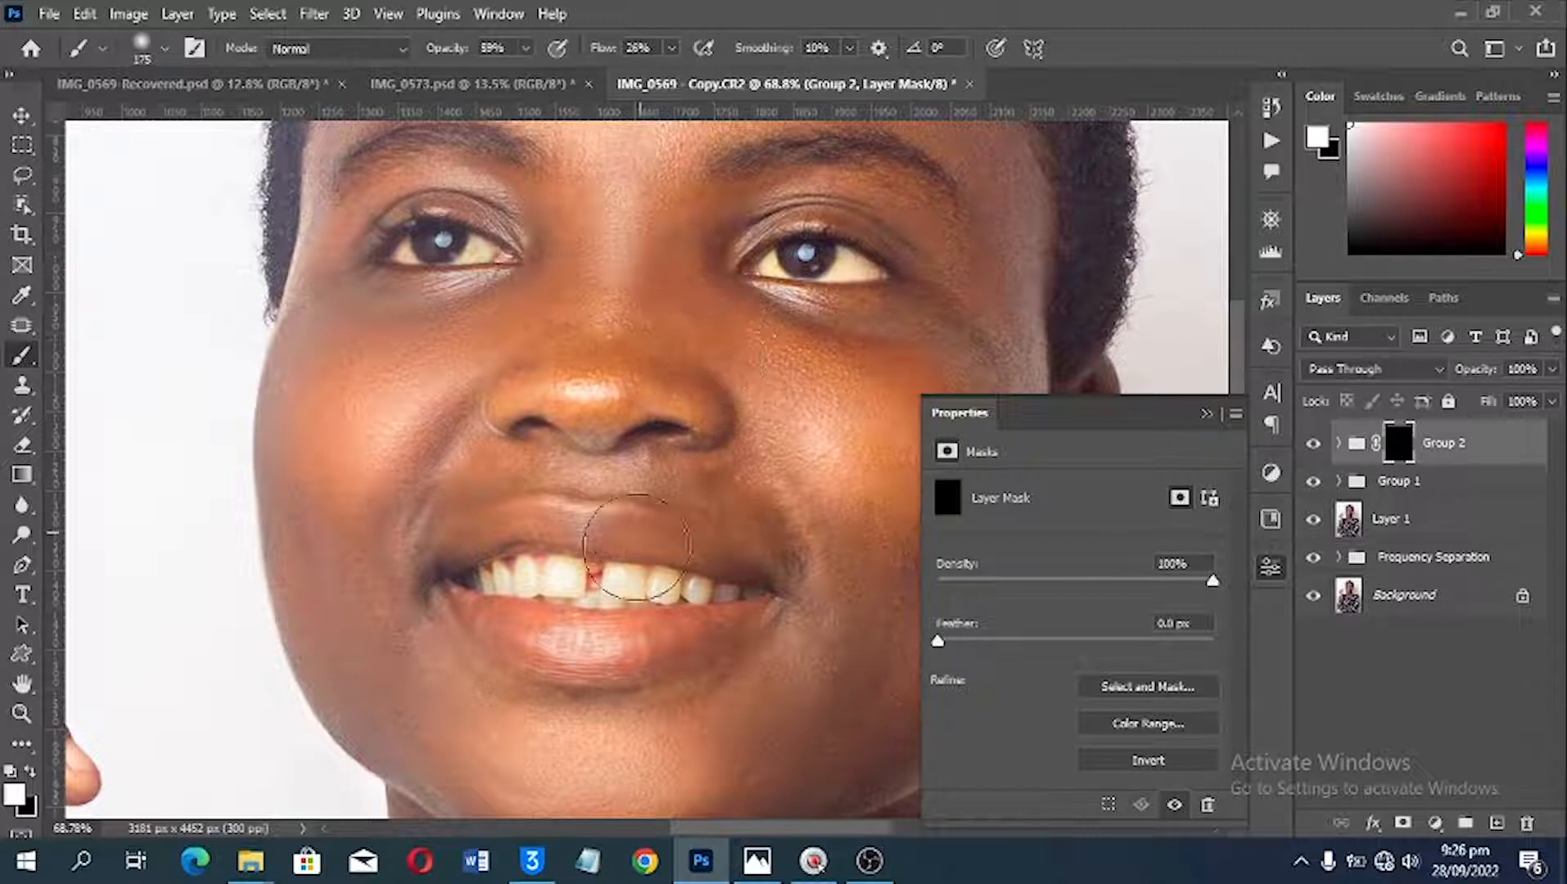
key(bracketleft)
key(bracketleft)
key(bracketleft)
key(bracketleft)
key(bracketleft)
key(bracketleft)
key(bracketleft)
key(bracketleft)
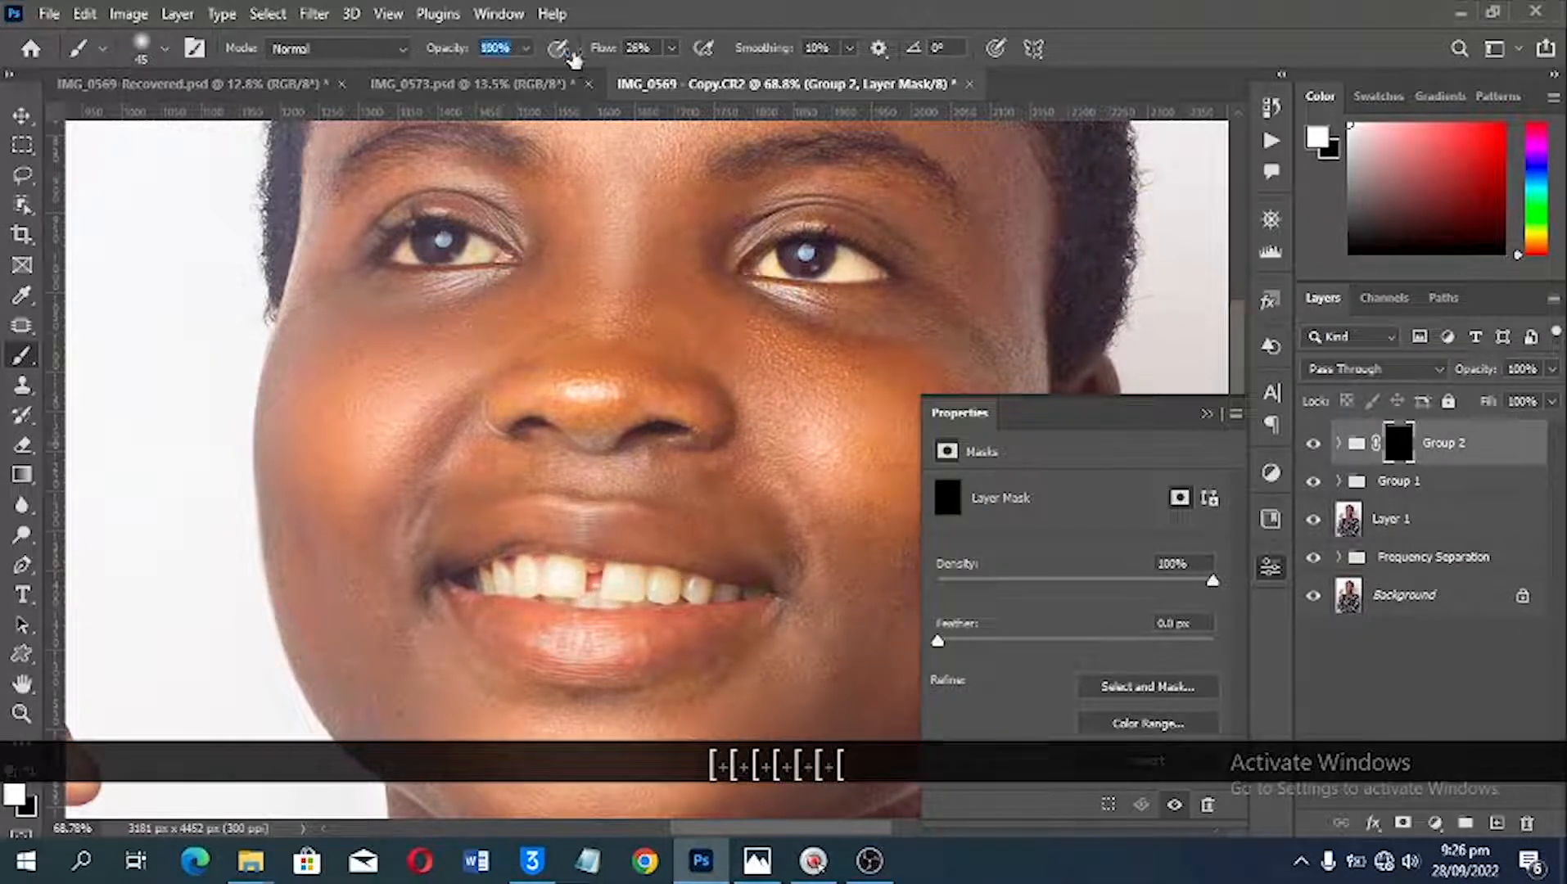
drag(571, 53, 702, 52)
drag(598, 52, 922, 80)
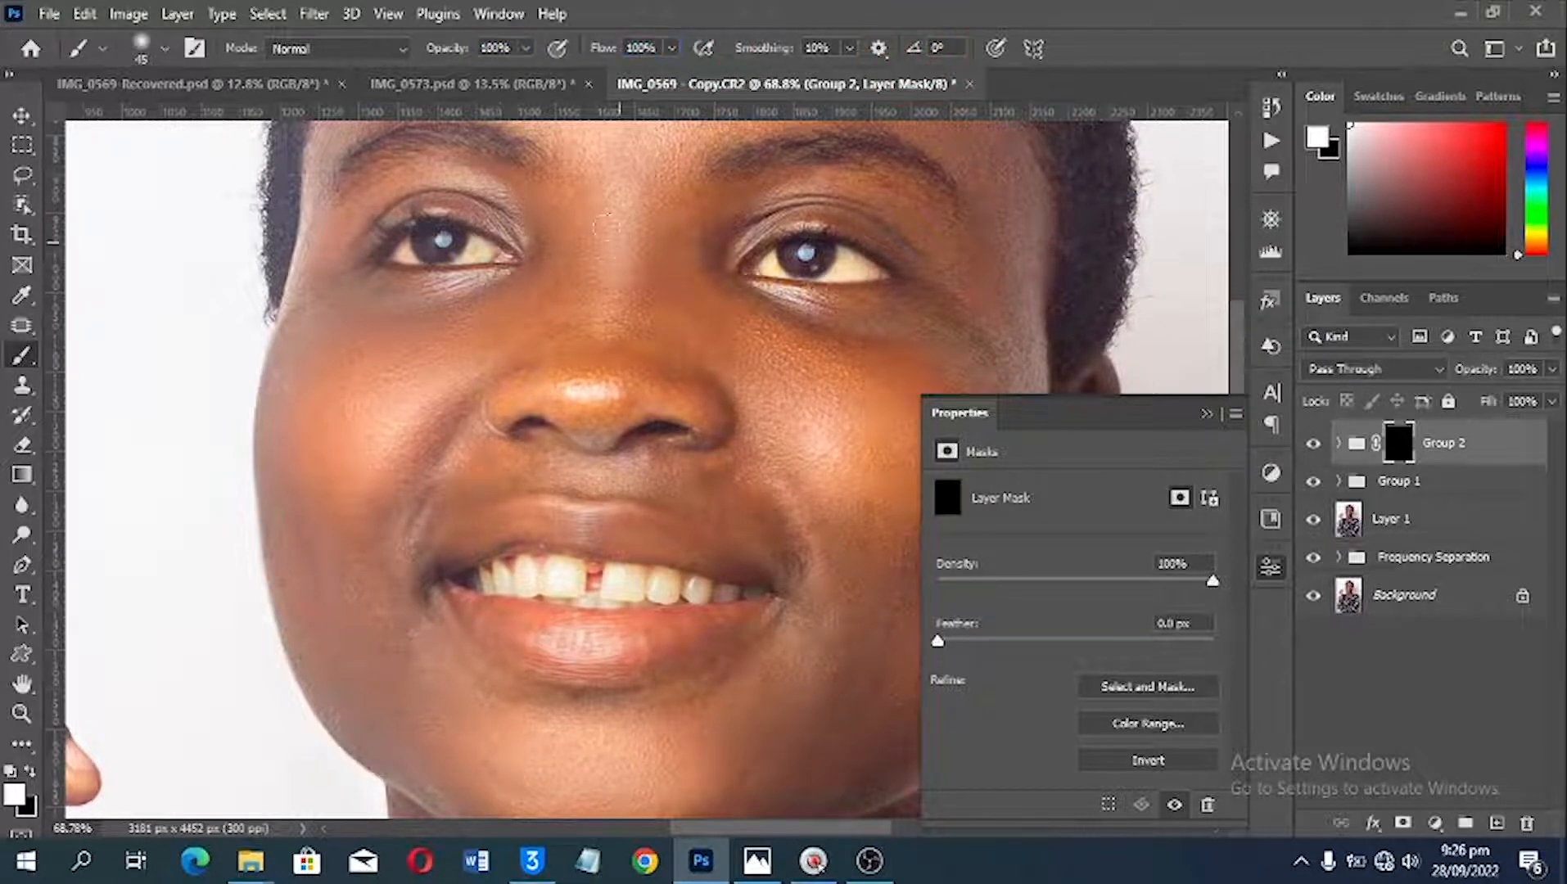
Step: Reveal the whitening on the outer teeth at the image-left side of the smile, painting the Group 2 mask with a 9 px brush
alt+scroll(500, 160, up, 2)
drag(740, 542, 704, 282)
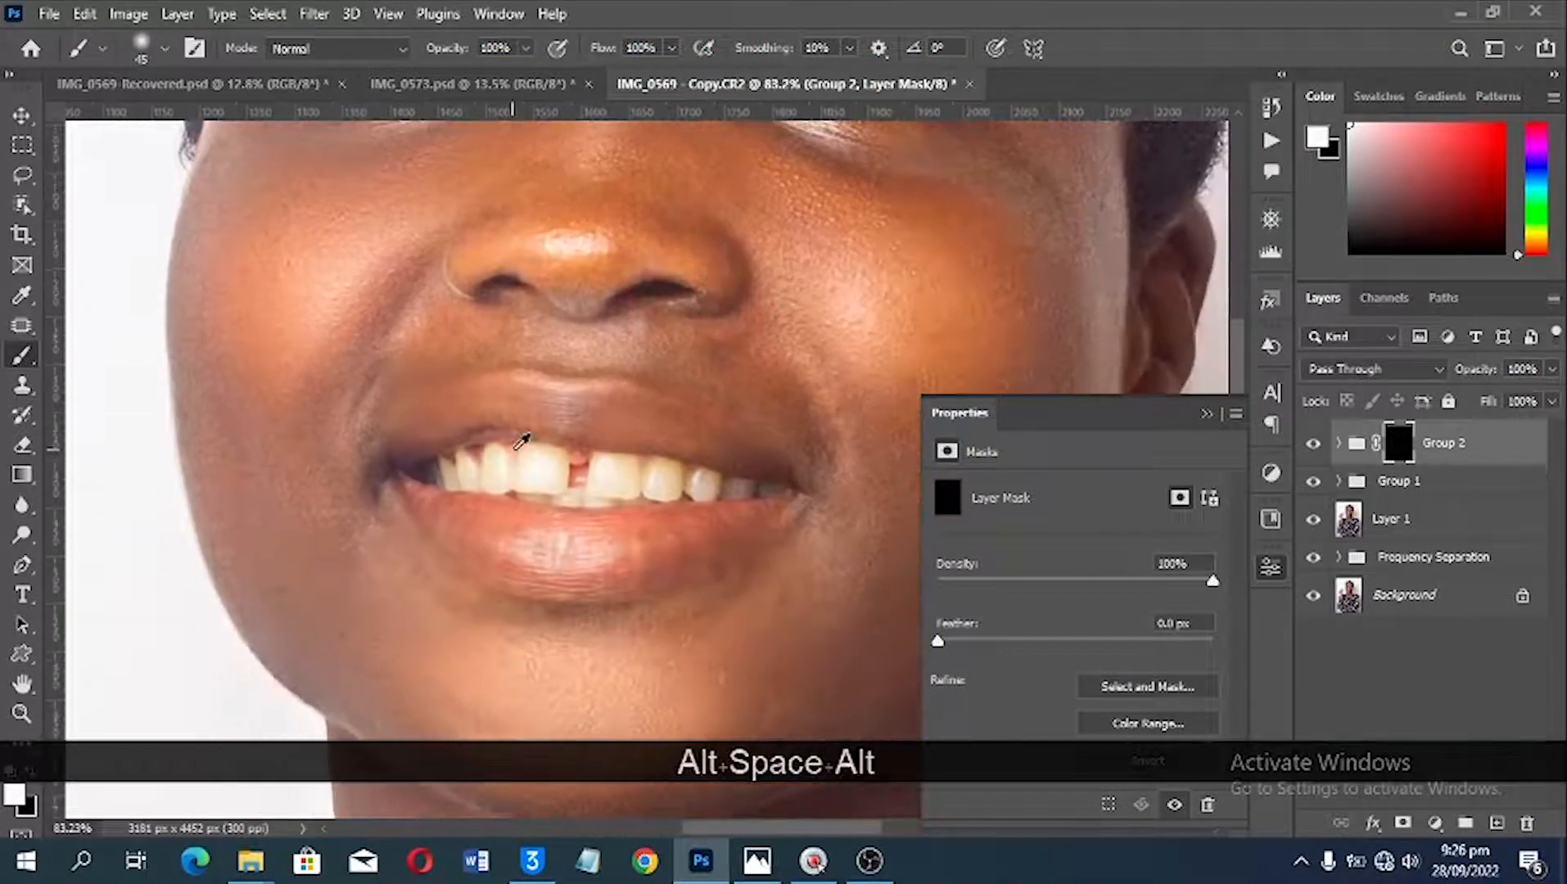
alt+scroll(514, 450, up, 5)
scroll(521, 442, up, 5)
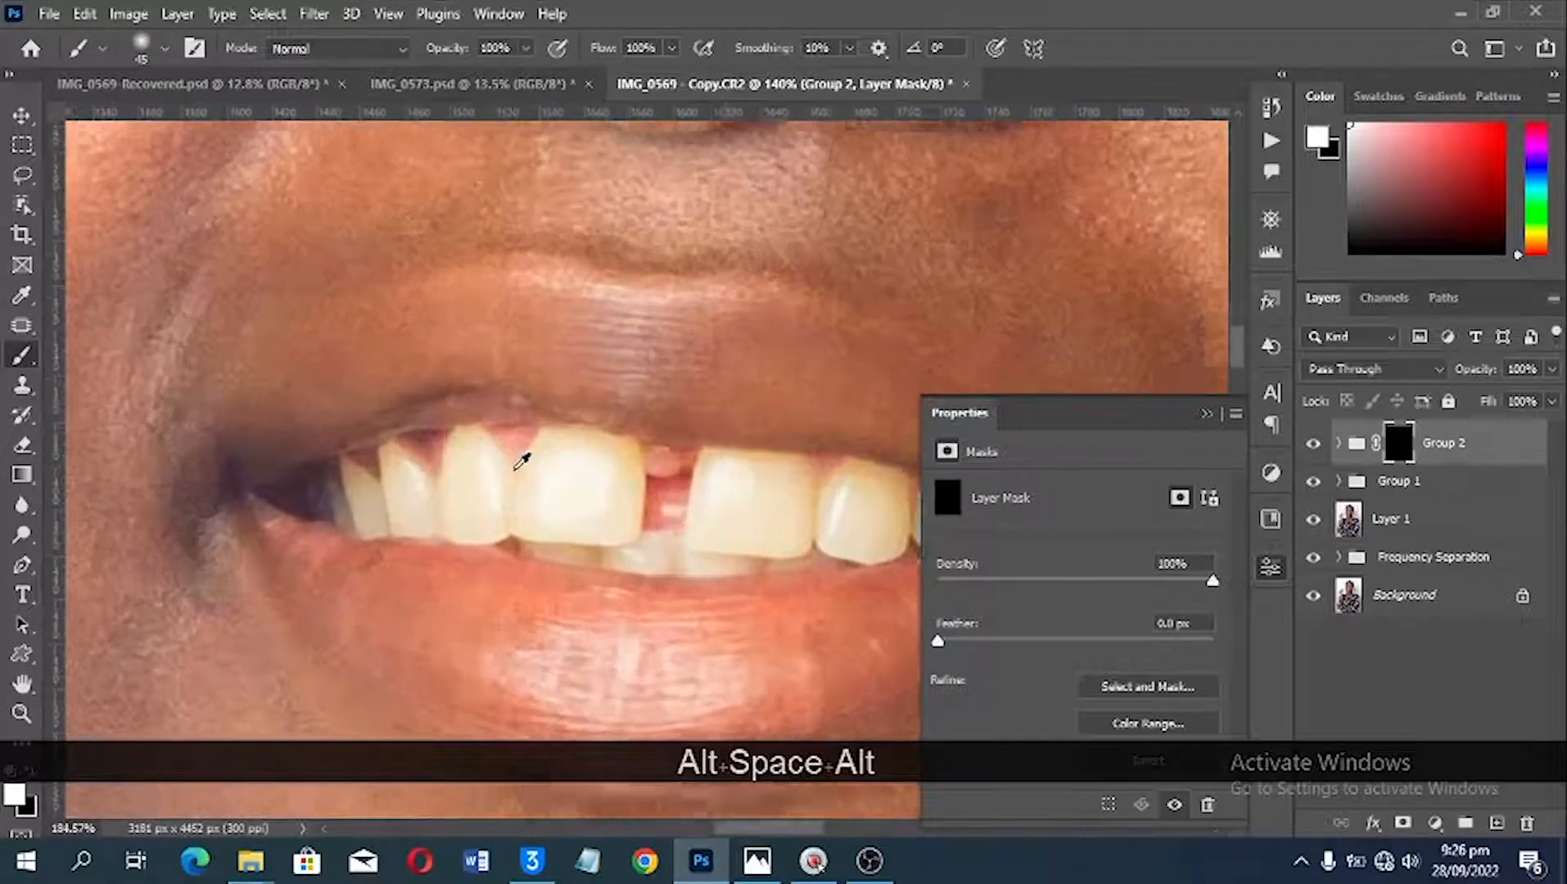
scroll(622, 468, up, 1)
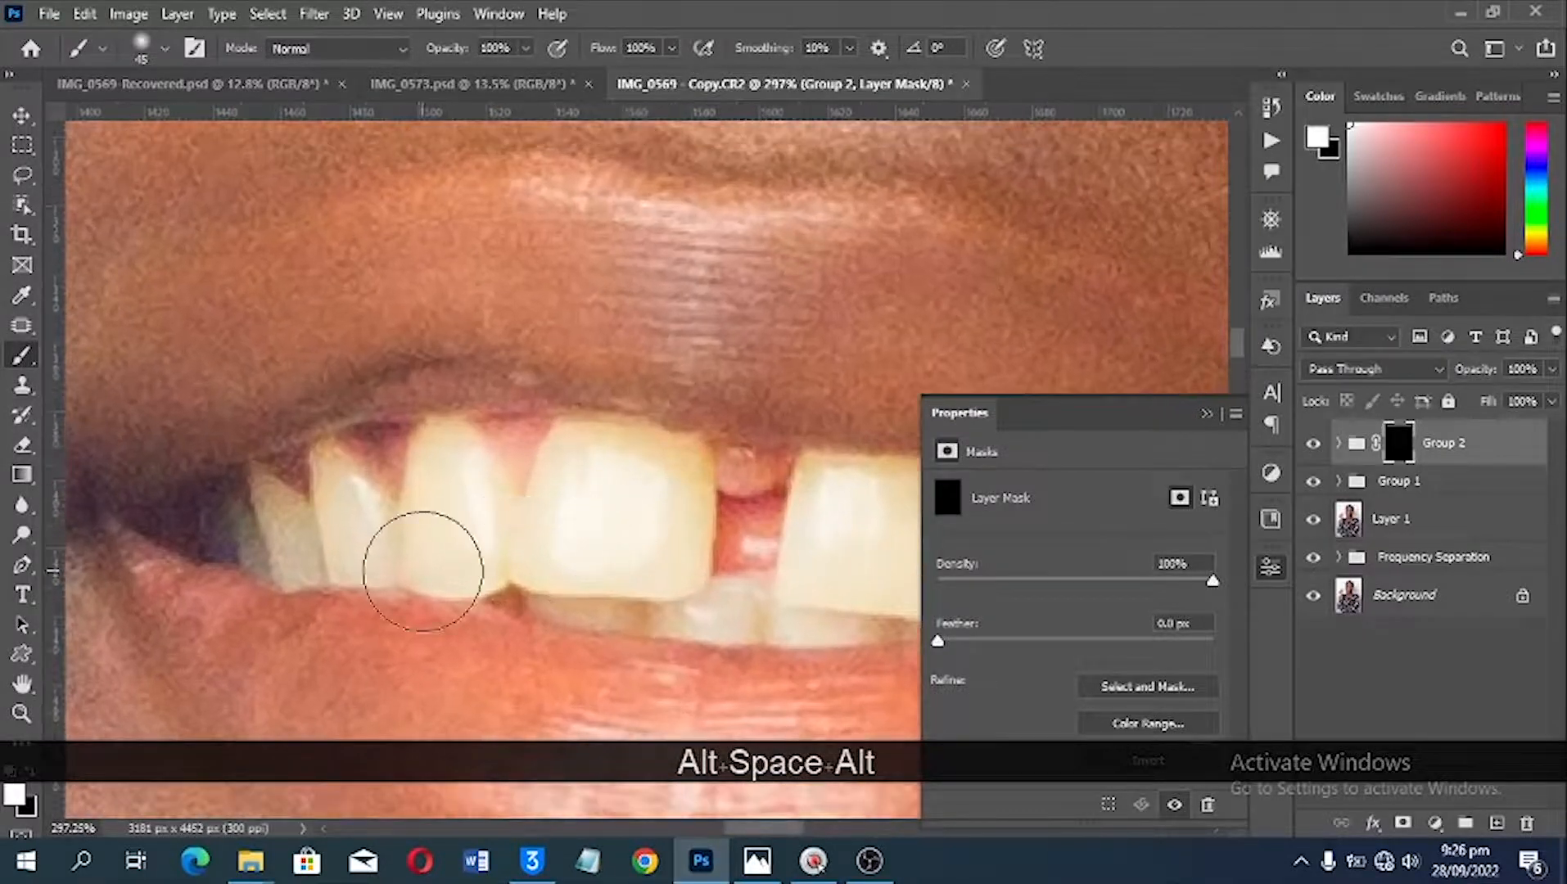
key(bracketleft)
key(bracketleft)
key(bracketleft)
key(bracketleft)
key(bracketleft)
key(bracketleft)
key(bracketleft)
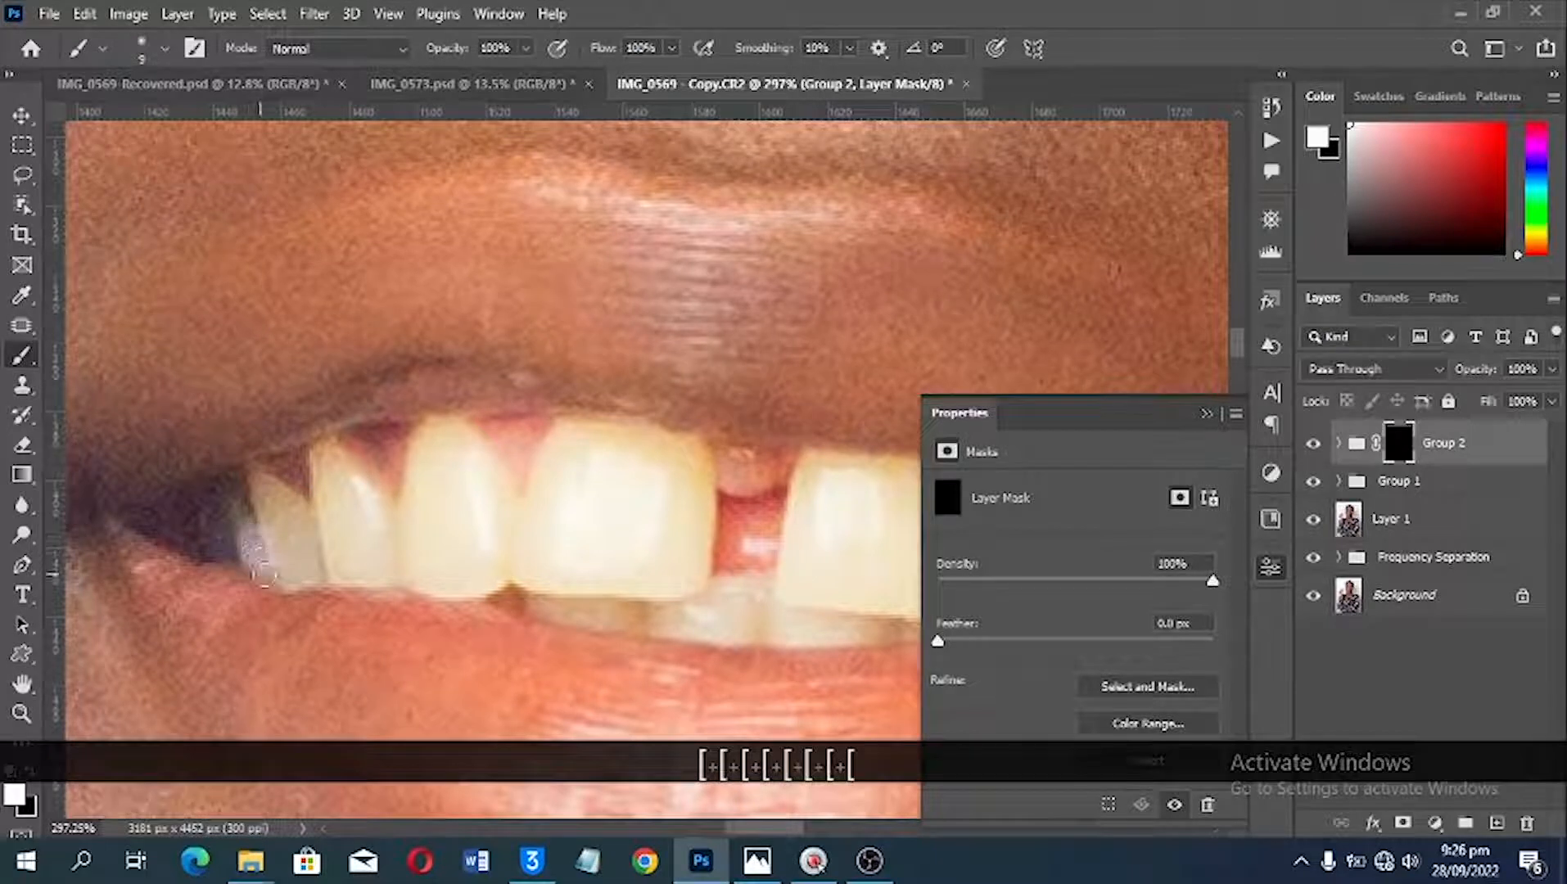
mouse_move(264, 575)
mouse_down()
mouse_move(265, 498)
mouse_move(282, 561)
mouse_move(277, 515)
mouse_move(311, 514)
mouse_move(299, 564)
mouse_move(314, 573)
mouse_move(297, 572)
mouse_move(371, 526)
mouse_move(340, 524)
mouse_move(370, 565)
mouse_move(355, 570)
mouse_move(378, 562)
mouse_move(380, 535)
mouse_move(351, 571)
mouse_move(287, 571)
mouse_up()
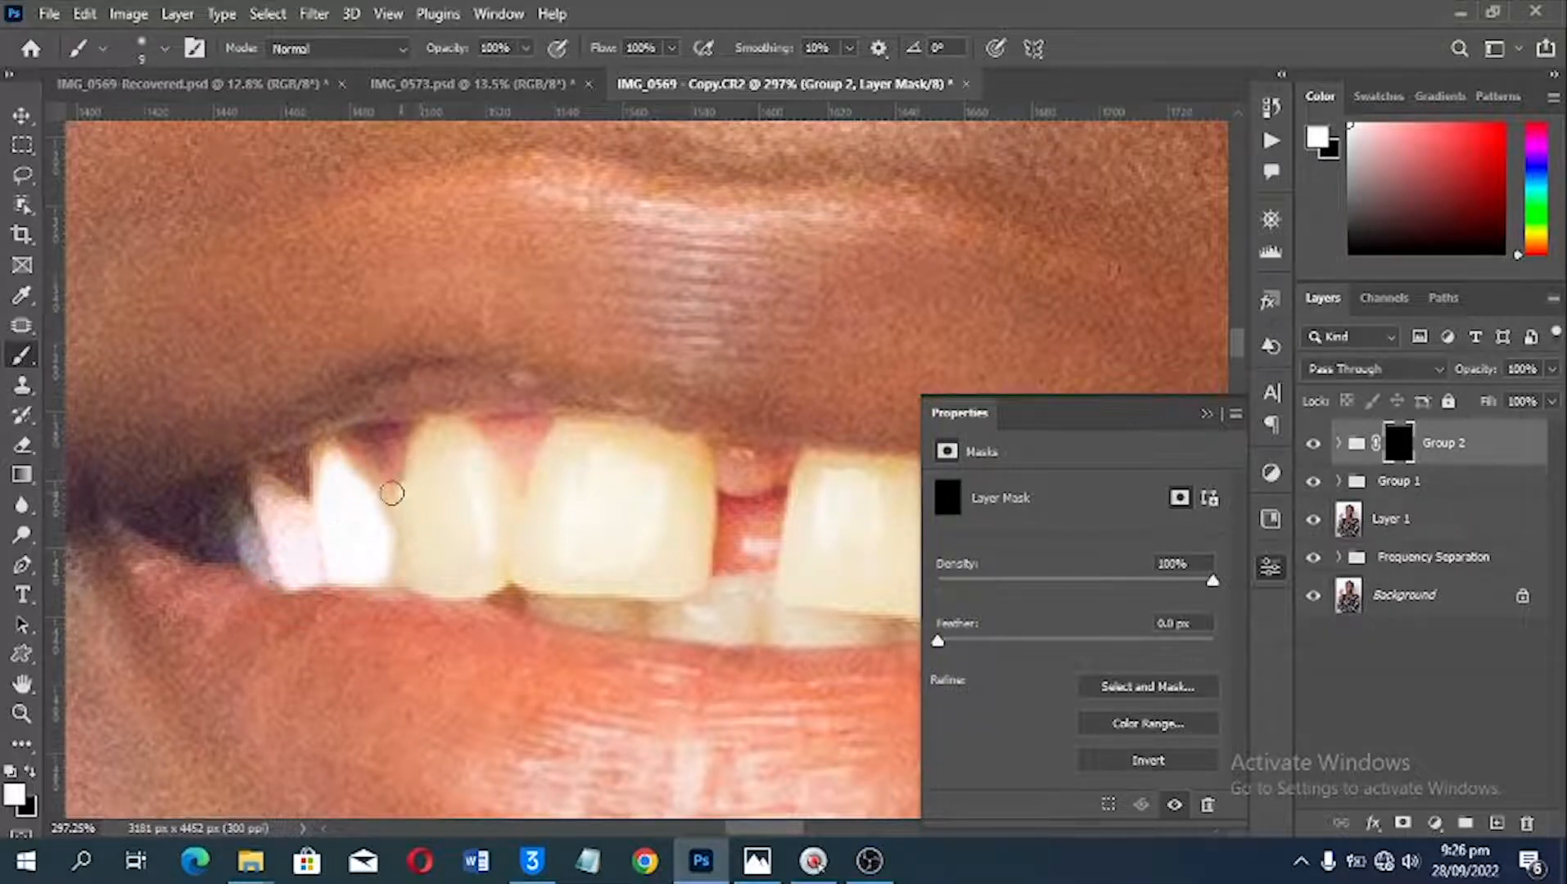
mouse_move(392, 493)
mouse_down()
mouse_move(354, 465)
mouse_move(408, 533)
mouse_move(399, 565)
mouse_move(441, 572)
mouse_move(408, 572)
mouse_move(530, 573)
mouse_move(495, 570)
mouse_up()
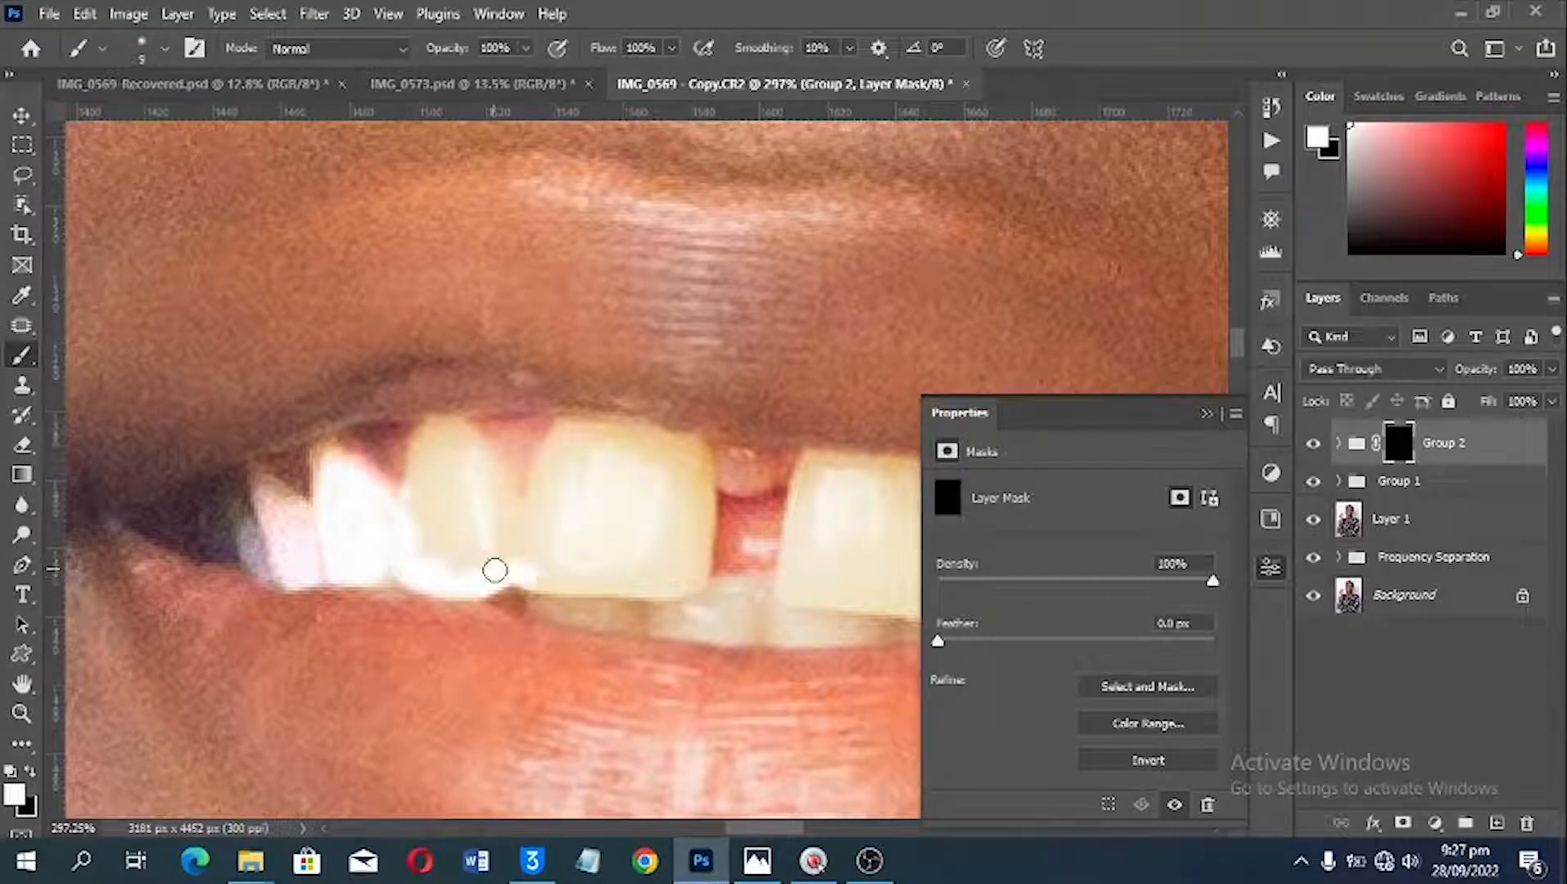
Step: Paint white on the Group 2 mask over the front teeth on both sides of the gap with a 15 px brush
key(bracketright)
key(bracketright)
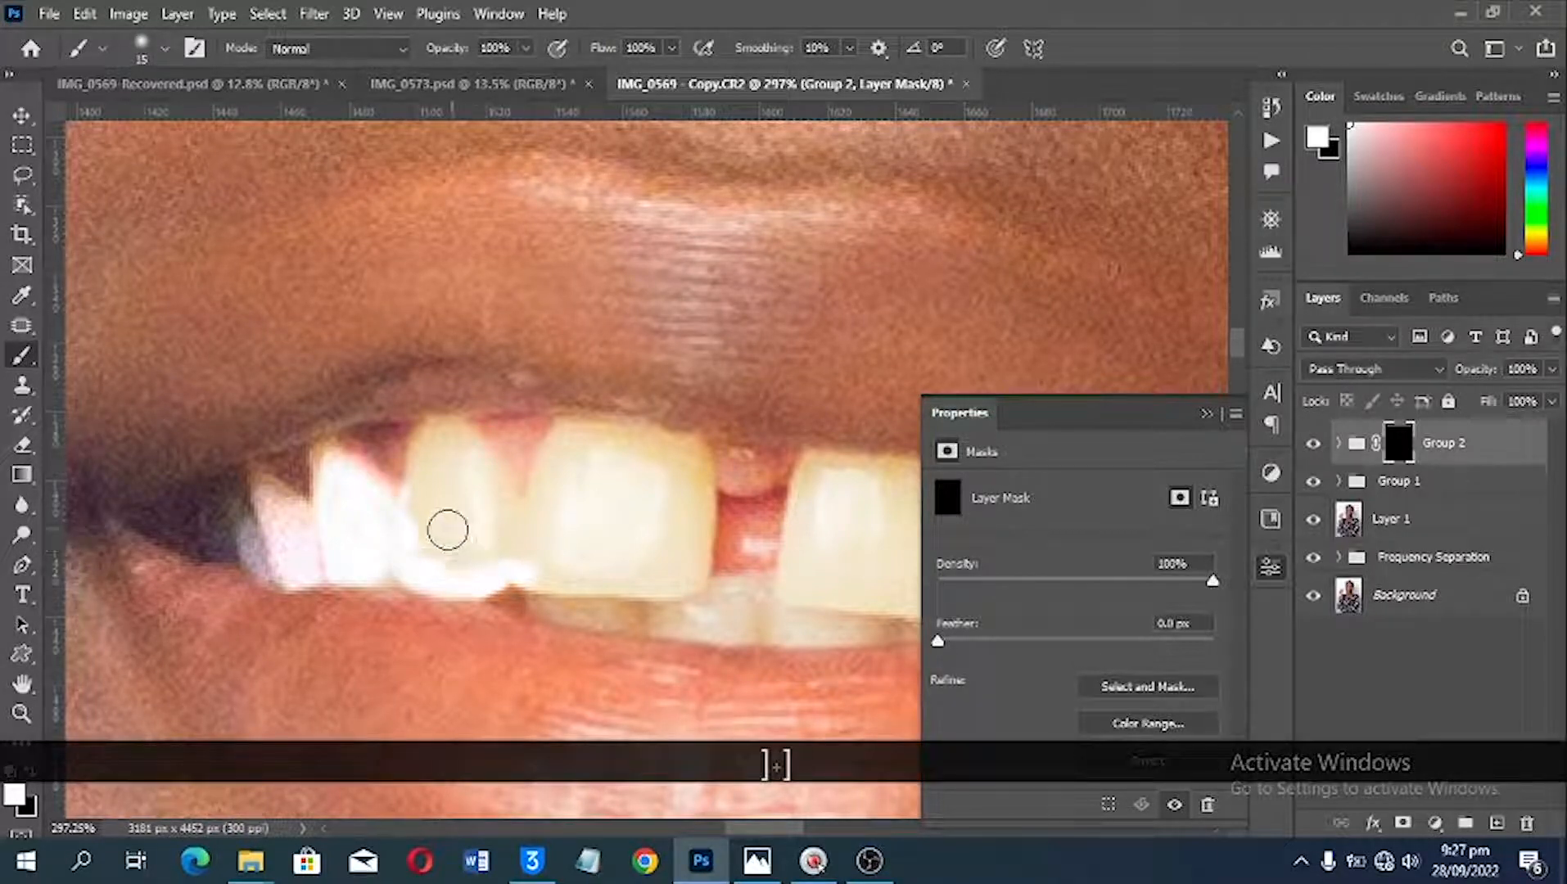
mouse_move(429, 534)
mouse_down()
mouse_move(443, 451)
mouse_move(480, 556)
mouse_move(450, 550)
mouse_move(500, 540)
mouse_move(503, 514)
mouse_move(434, 453)
mouse_move(447, 441)
mouse_move(516, 534)
mouse_move(506, 550)
mouse_move(666, 572)
mouse_move(692, 517)
mouse_move(674, 458)
mouse_move(594, 447)
mouse_move(571, 457)
mouse_move(564, 508)
mouse_move(567, 459)
mouse_move(546, 500)
mouse_move(544, 529)
mouse_move(618, 494)
mouse_move(653, 516)
mouse_move(696, 459)
mouse_move(586, 557)
mouse_move(523, 582)
mouse_move(664, 597)
mouse_up()
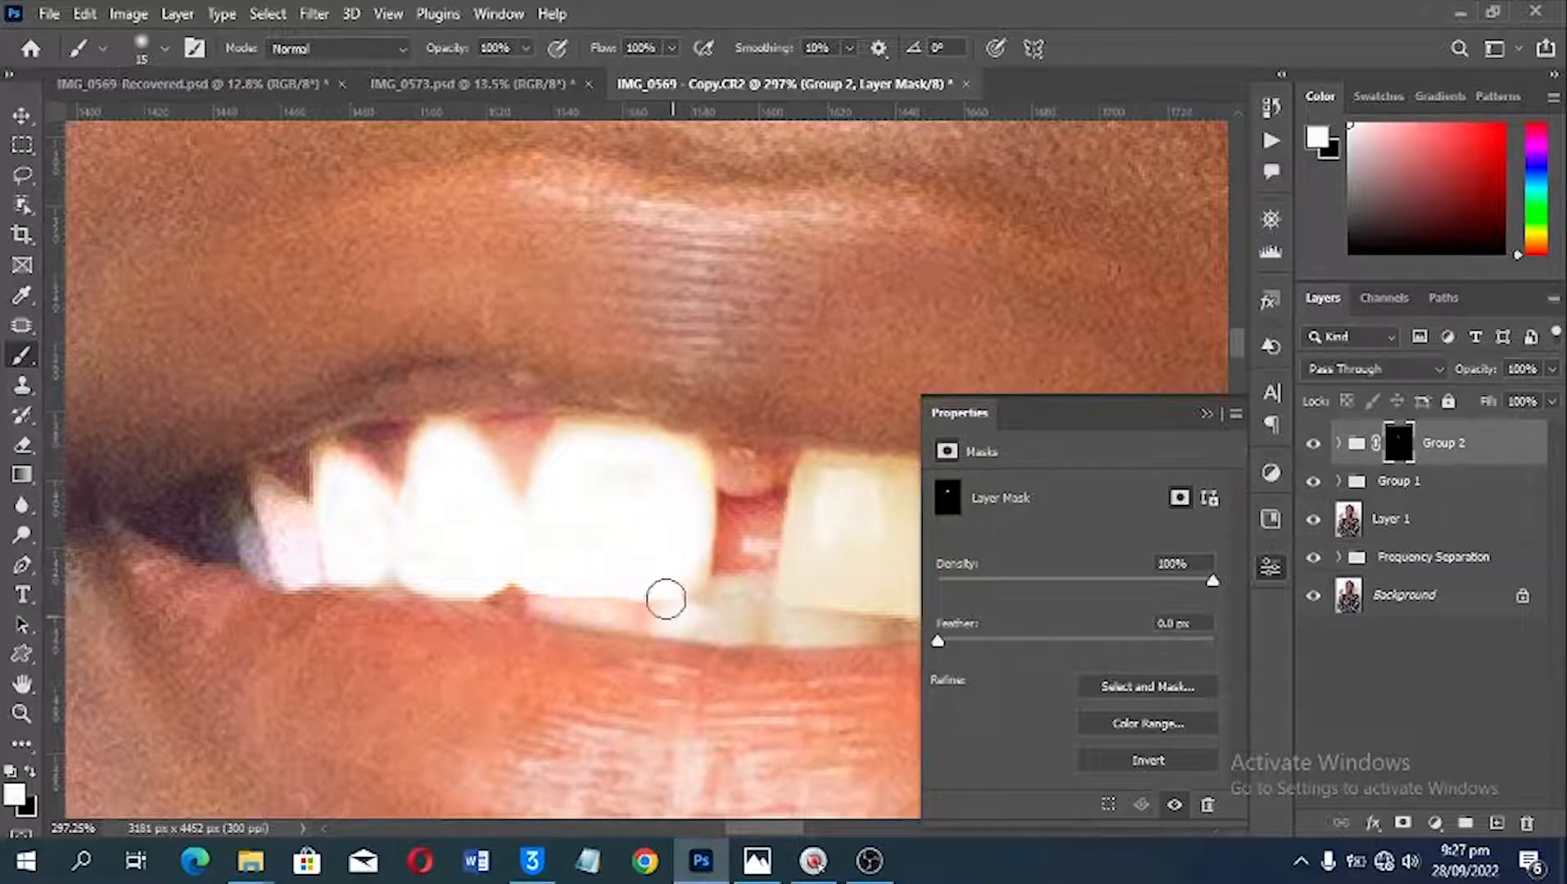
mouse_move(771, 594)
mouse_down()
mouse_move(612, 587)
mouse_move(744, 617)
mouse_move(603, 616)
mouse_up()
mouse_move(665, 605)
mouse_down()
mouse_move(500, 611)
mouse_move(514, 490)
mouse_move(654, 501)
mouse_move(650, 542)
mouse_move(609, 594)
mouse_move(647, 604)
mouse_move(577, 580)
mouse_move(594, 552)
mouse_move(573, 559)
mouse_move(636, 500)
mouse_move(594, 482)
mouse_move(549, 501)
mouse_up()
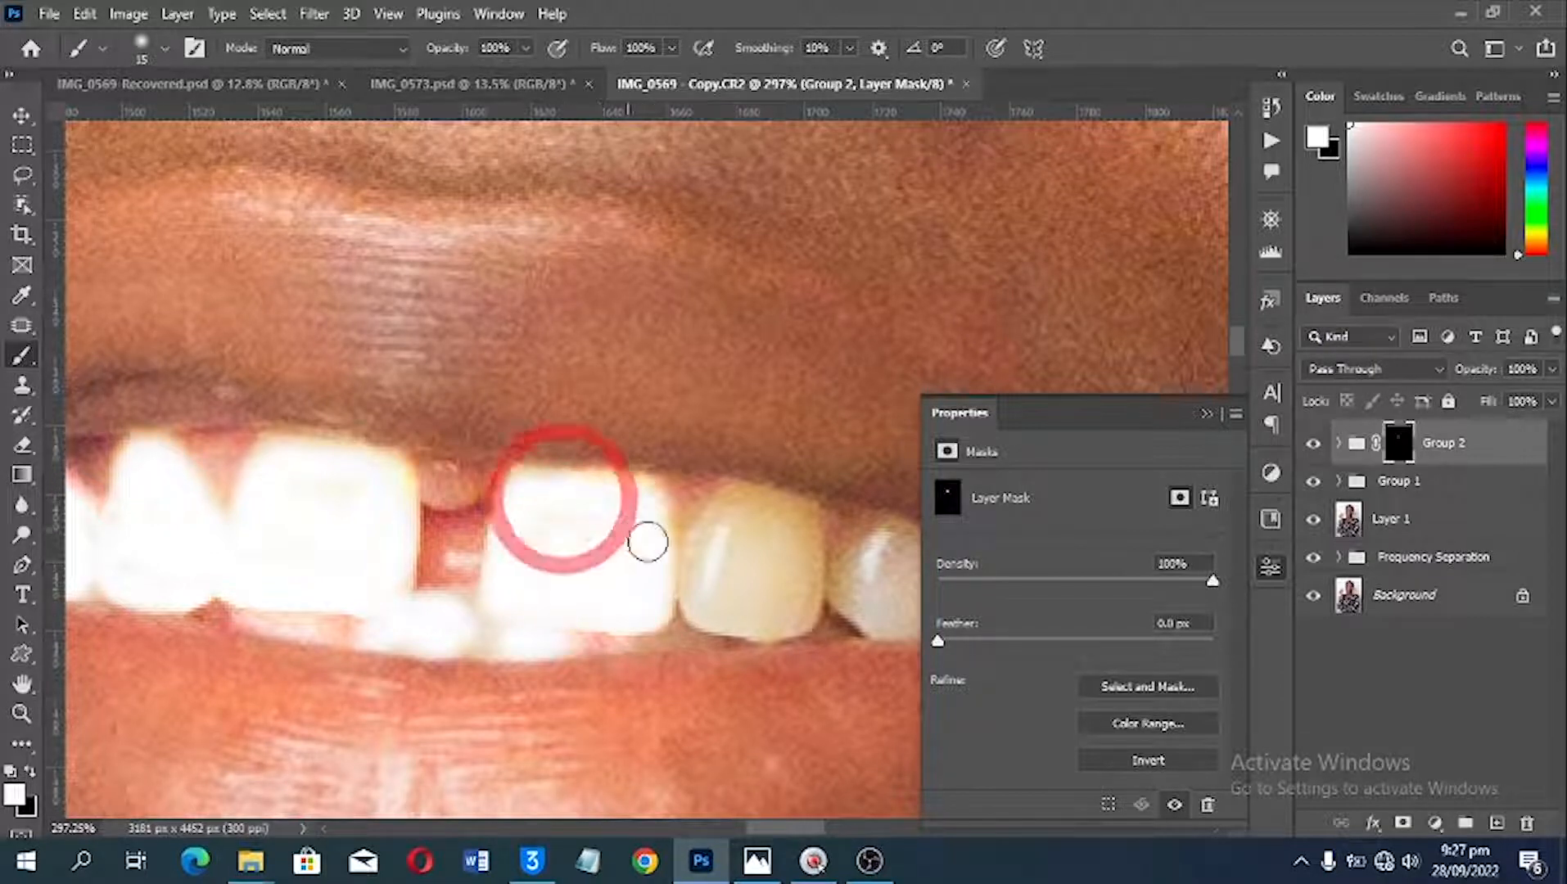
mouse_move(763, 557)
mouse_down()
mouse_move(723, 550)
mouse_move(795, 526)
mouse_move(728, 517)
mouse_move(769, 512)
mouse_move(812, 539)
mouse_move(809, 597)
mouse_move(791, 595)
mouse_move(783, 533)
mouse_move(730, 508)
mouse_move(713, 564)
mouse_move(783, 594)
mouse_move(690, 588)
mouse_move(764, 621)
mouse_move(796, 616)
mouse_move(731, 617)
mouse_up()
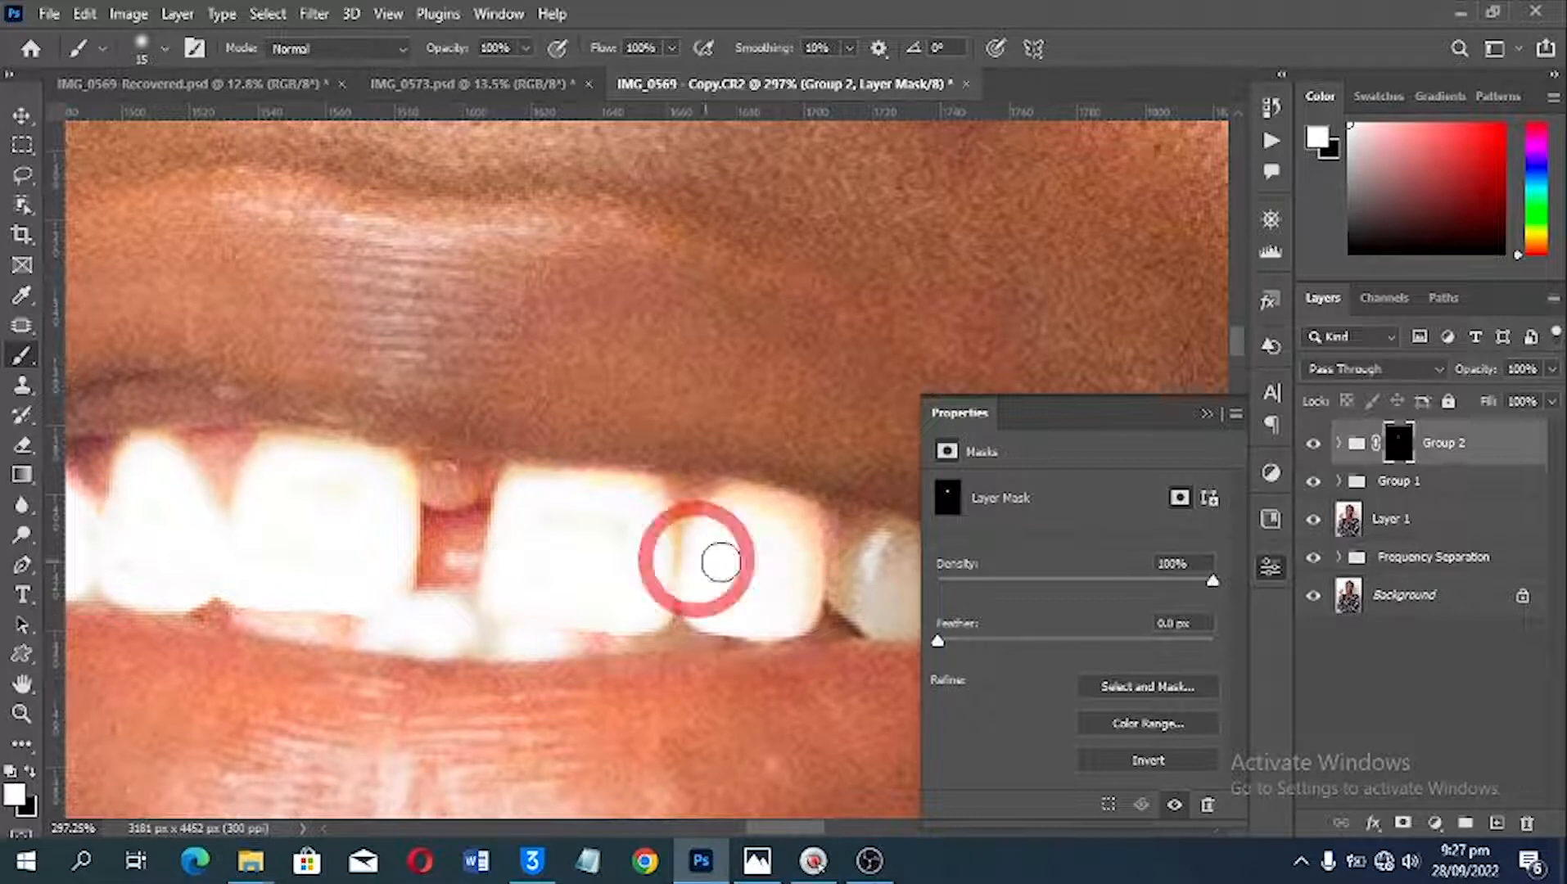
Step: Extend the white mask painting over the last two teeth at the image-right corner of the mouth
key(space)
drag(710, 559, 548, 557)
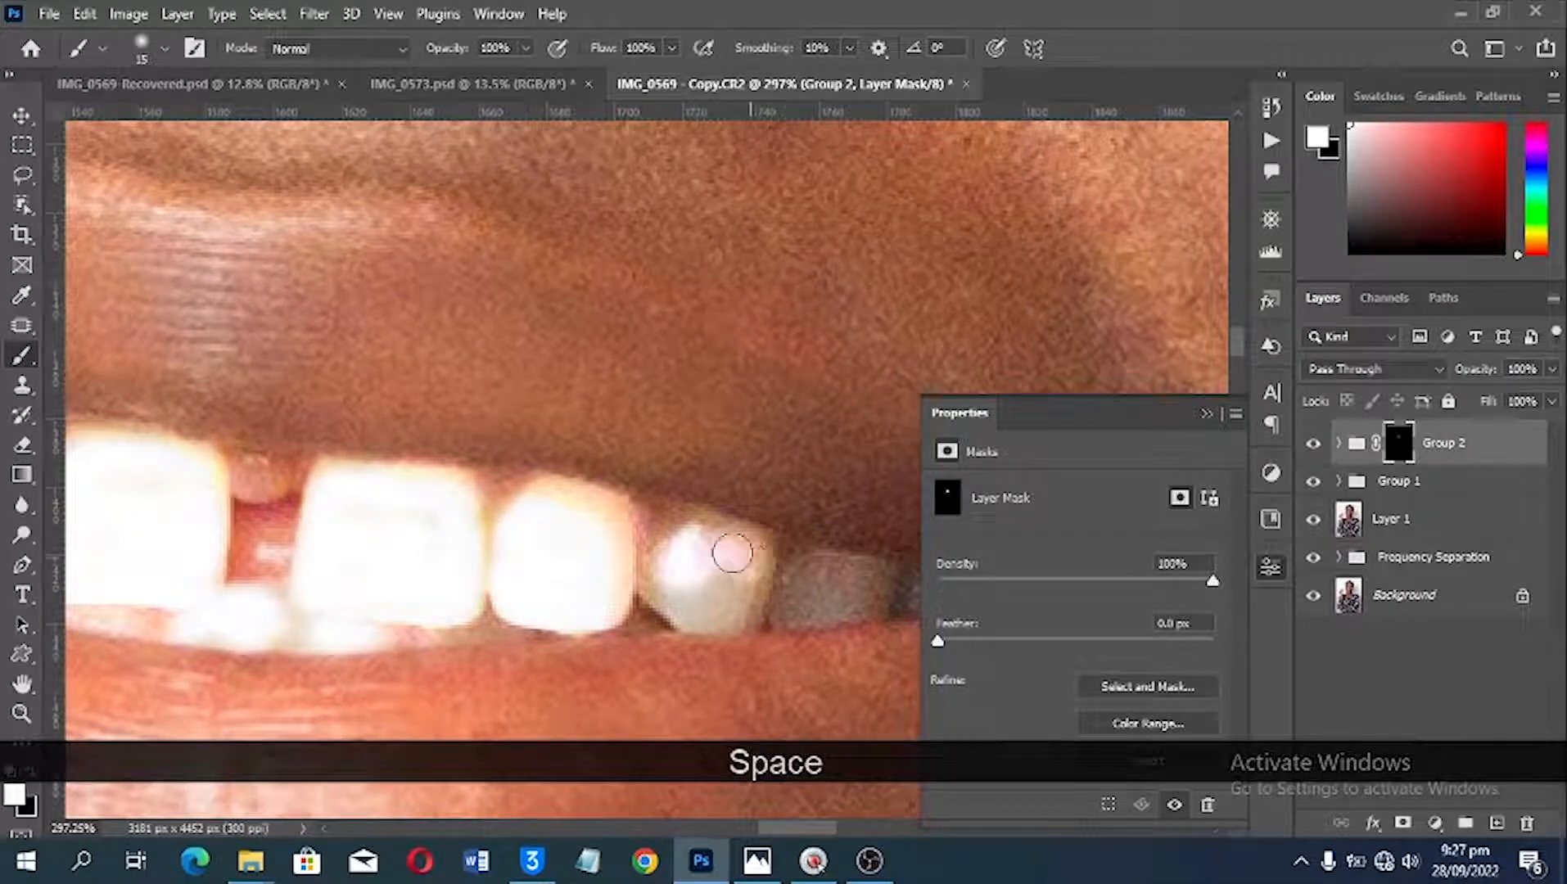
mouse_move(732, 553)
mouse_down()
mouse_move(680, 540)
mouse_move(702, 553)
mouse_move(659, 567)
mouse_move(677, 590)
mouse_move(767, 583)
mouse_move(684, 580)
mouse_move(703, 606)
mouse_up()
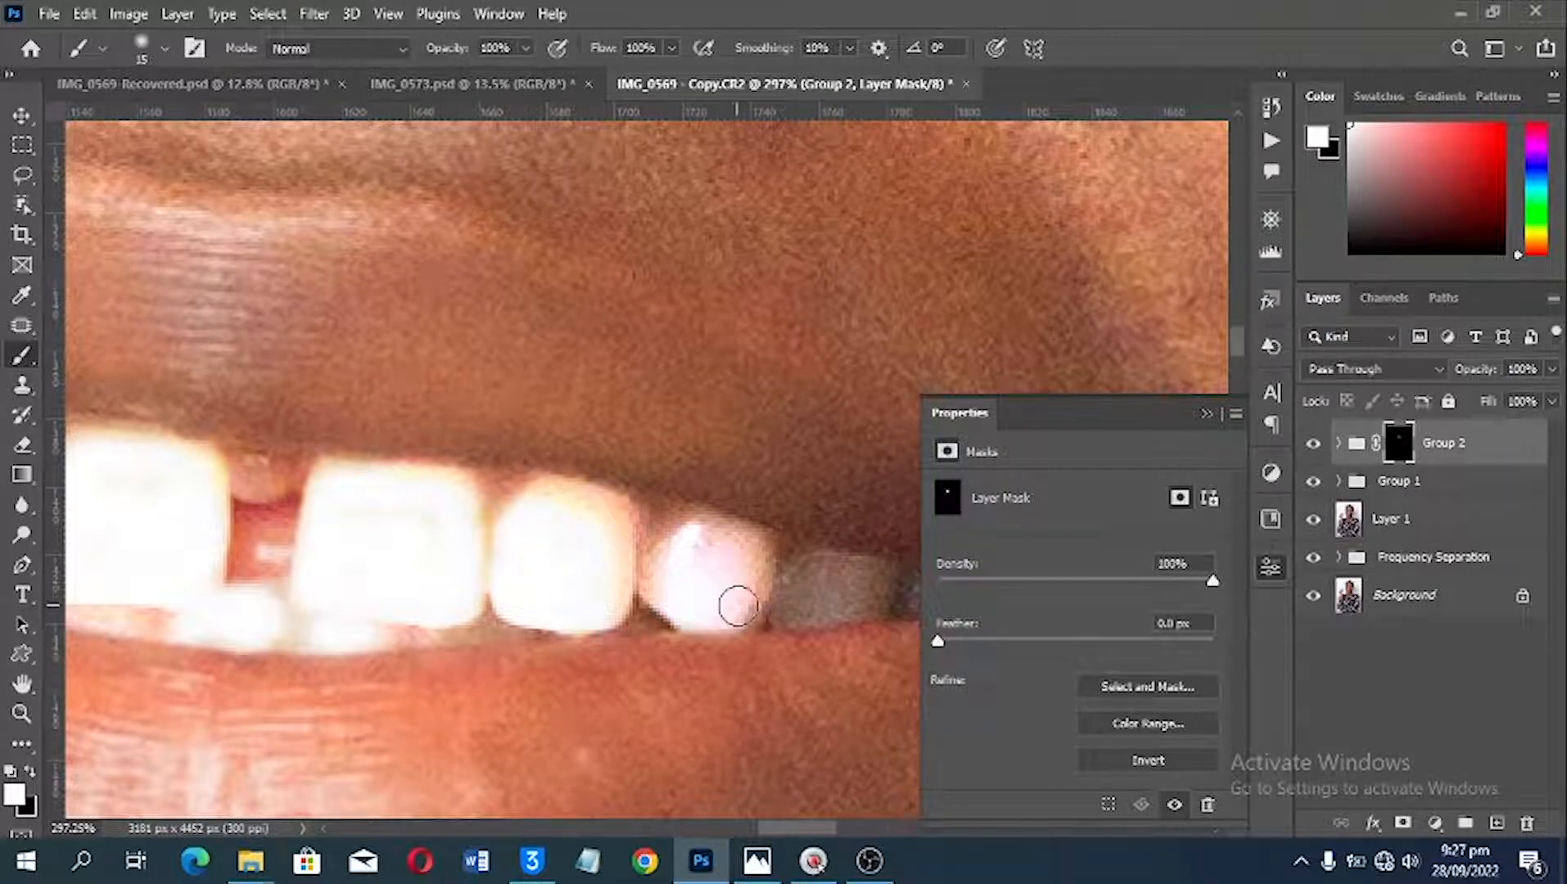
click(793, 601)
key(space)
mouse_move(836, 592)
mouse_down()
mouse_move(615, 599)
mouse_move(650, 580)
mouse_move(662, 596)
mouse_move(600, 600)
mouse_move(690, 595)
mouse_move(633, 582)
mouse_move(596, 612)
mouse_move(763, 591)
mouse_move(685, 594)
mouse_up()
Step: Brighten the white of the image-left eye near its inner corner by painting white on the Group 2 mask
key(space)
drag(564, 302, 868, 322)
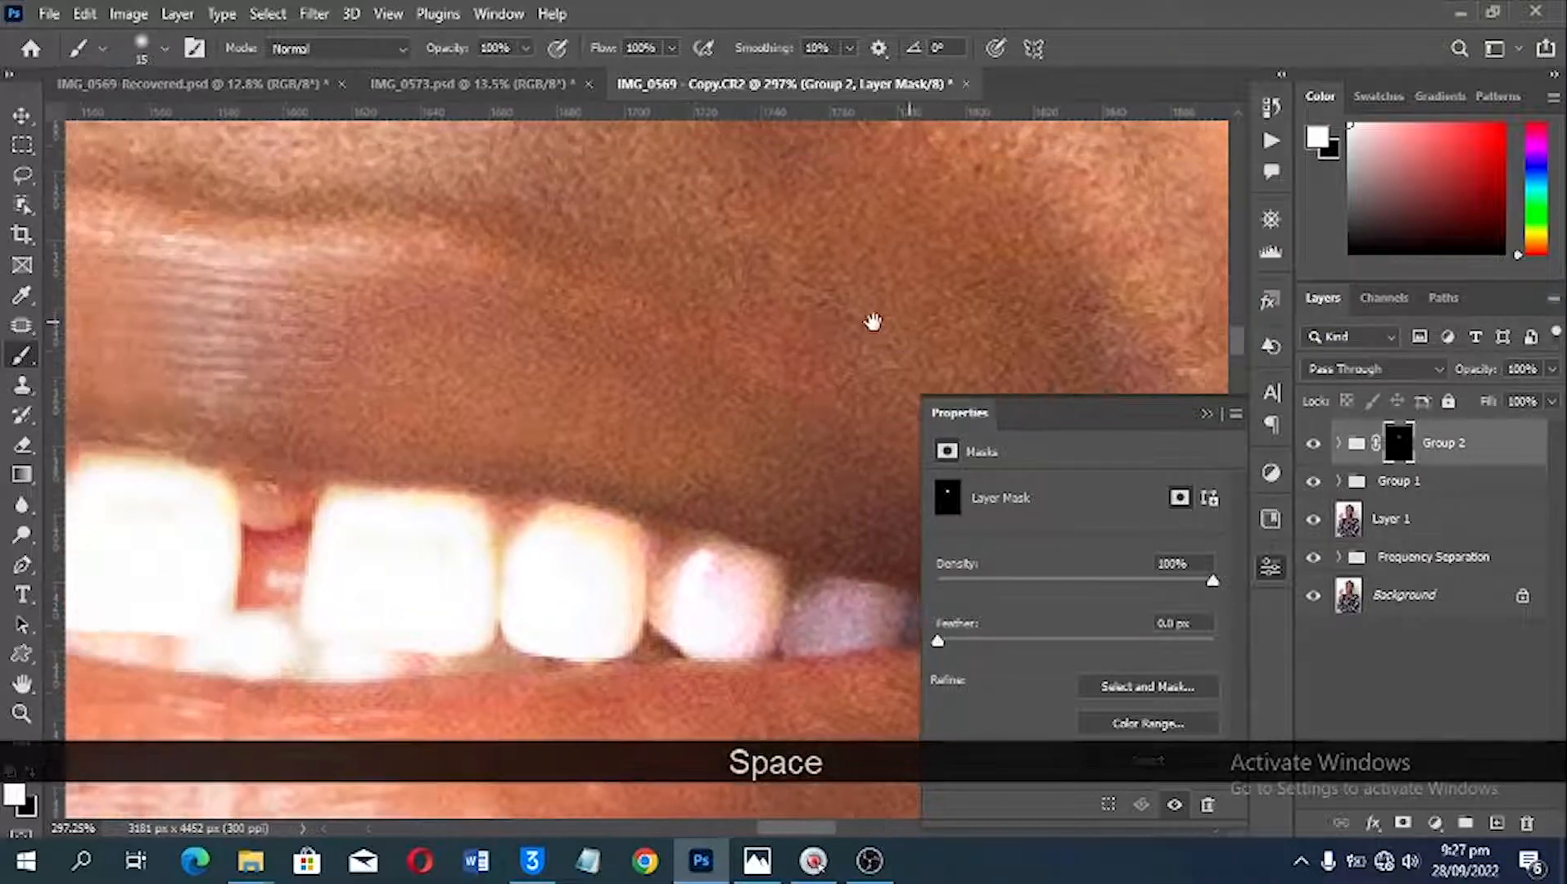
drag(598, 216, 660, 724)
drag(426, 196, 651, 455)
mouse_move(234, 550)
mouse_down()
mouse_move(566, 560)
mouse_move(569, 314)
mouse_up()
mouse_move(595, 540)
mouse_down()
mouse_move(610, 508)
mouse_move(700, 563)
mouse_move(688, 537)
mouse_move(632, 527)
mouse_move(560, 568)
mouse_move(743, 570)
mouse_up()
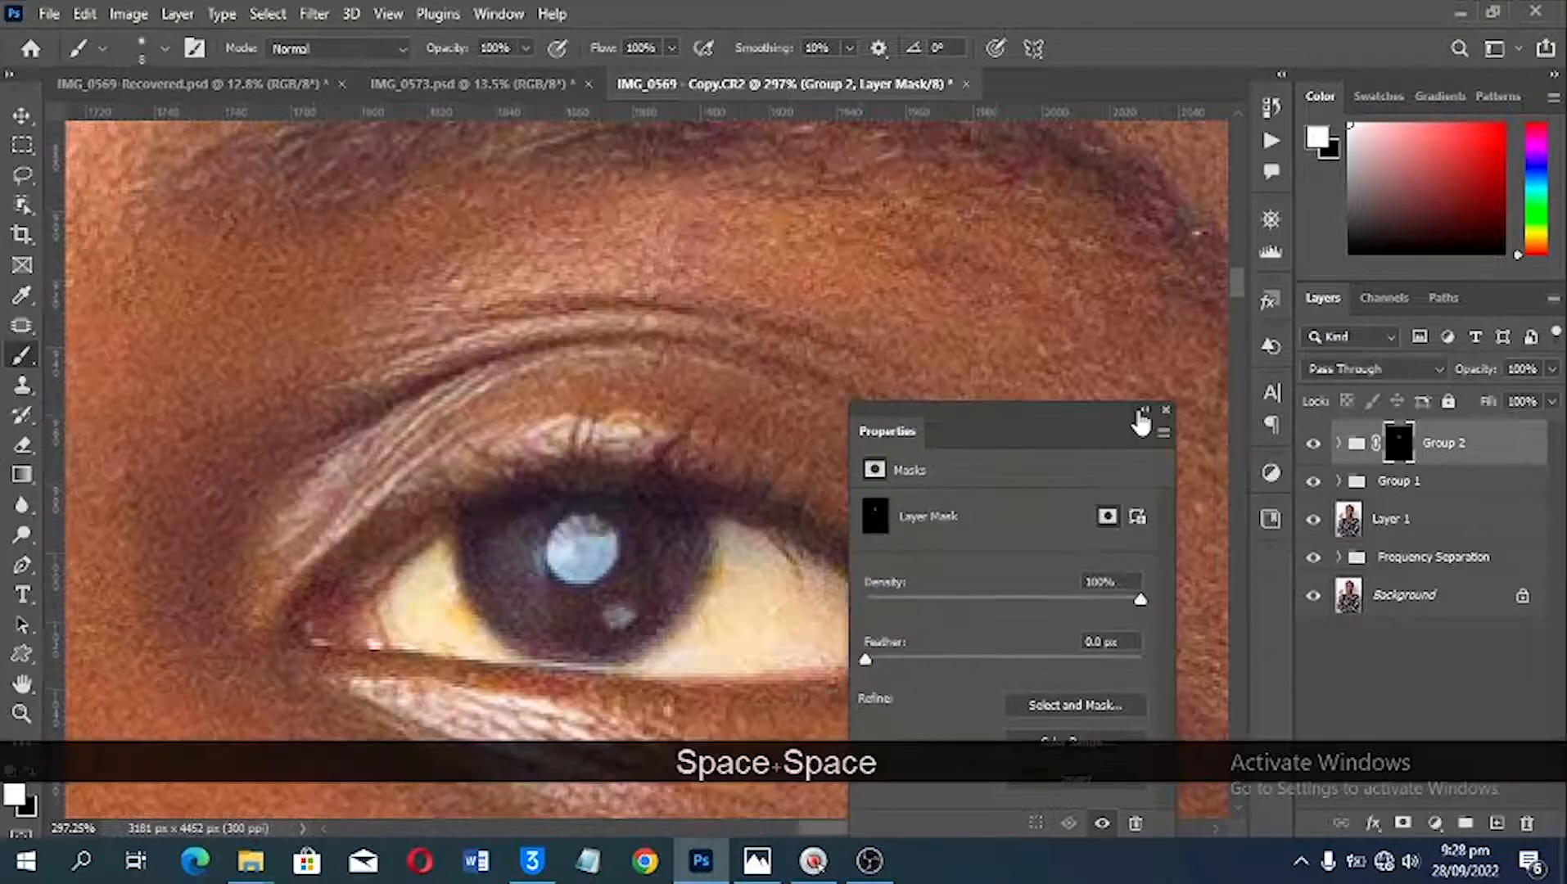
Step: Collapse the mask properties and paint the Group 2 mask white over the eye white on both sides of the image-right iris
click(1142, 410)
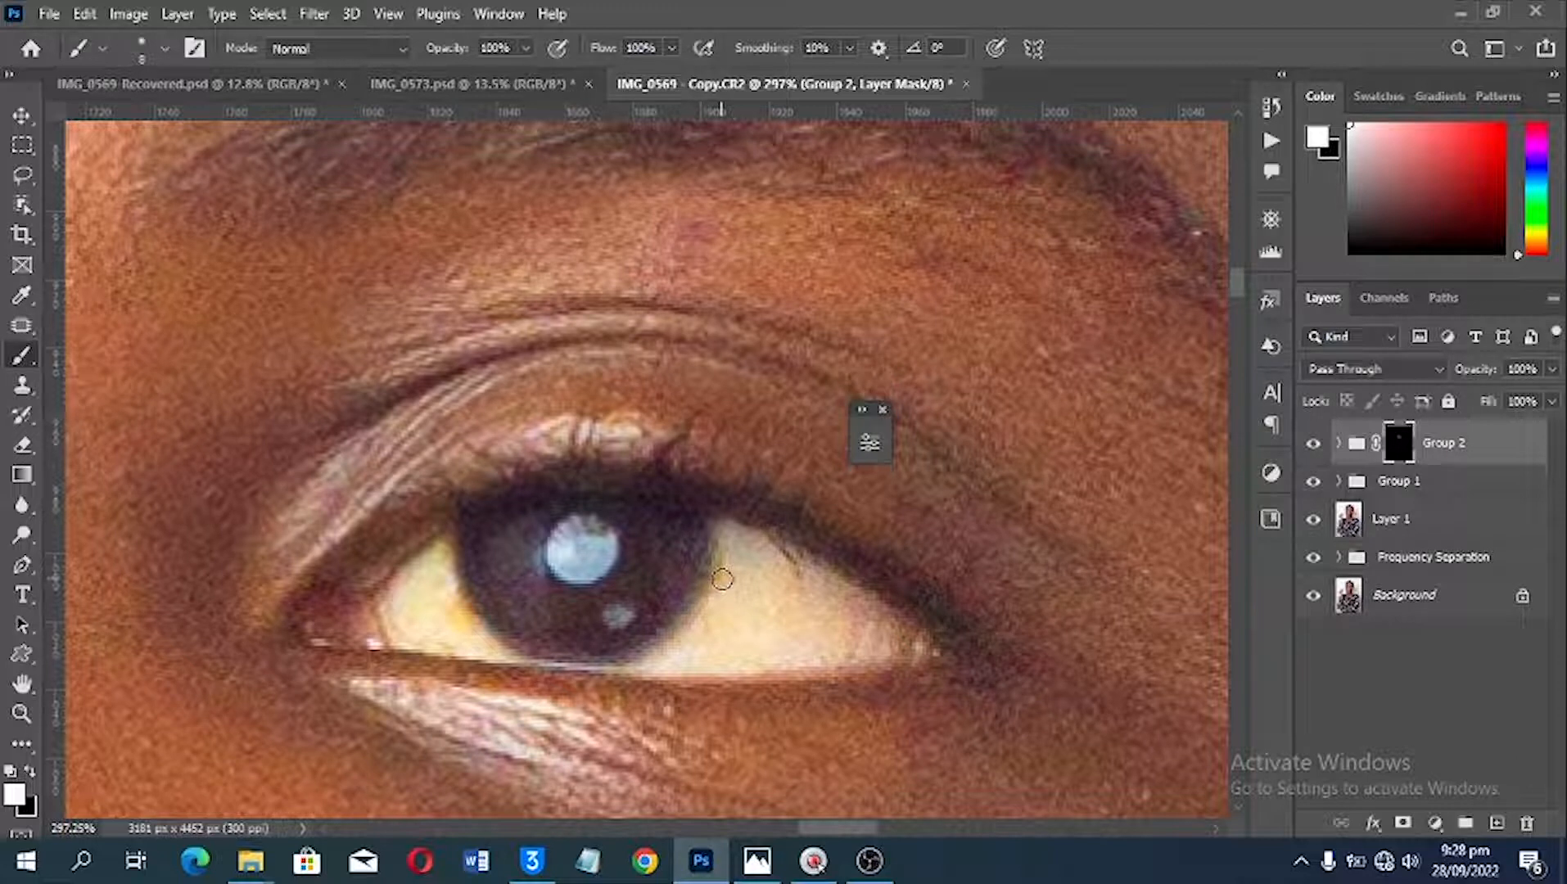
key(bracketright)
key(bracketright)
key(bracketright)
key(bracketright)
mouse_move(742, 595)
mouse_down()
mouse_move(737, 577)
mouse_move(875, 636)
mouse_move(717, 651)
mouse_move(846, 639)
mouse_move(737, 587)
mouse_move(651, 663)
mouse_up()
key(bracketleft)
key(bracketleft)
mouse_move(414, 568)
mouse_down()
mouse_move(397, 615)
mouse_move(451, 558)
mouse_move(444, 588)
mouse_move(466, 618)
mouse_move(450, 639)
mouse_move(397, 626)
mouse_move(466, 622)
mouse_move(491, 650)
mouse_move(426, 613)
mouse_move(449, 571)
mouse_move(431, 560)
mouse_move(437, 630)
mouse_up()
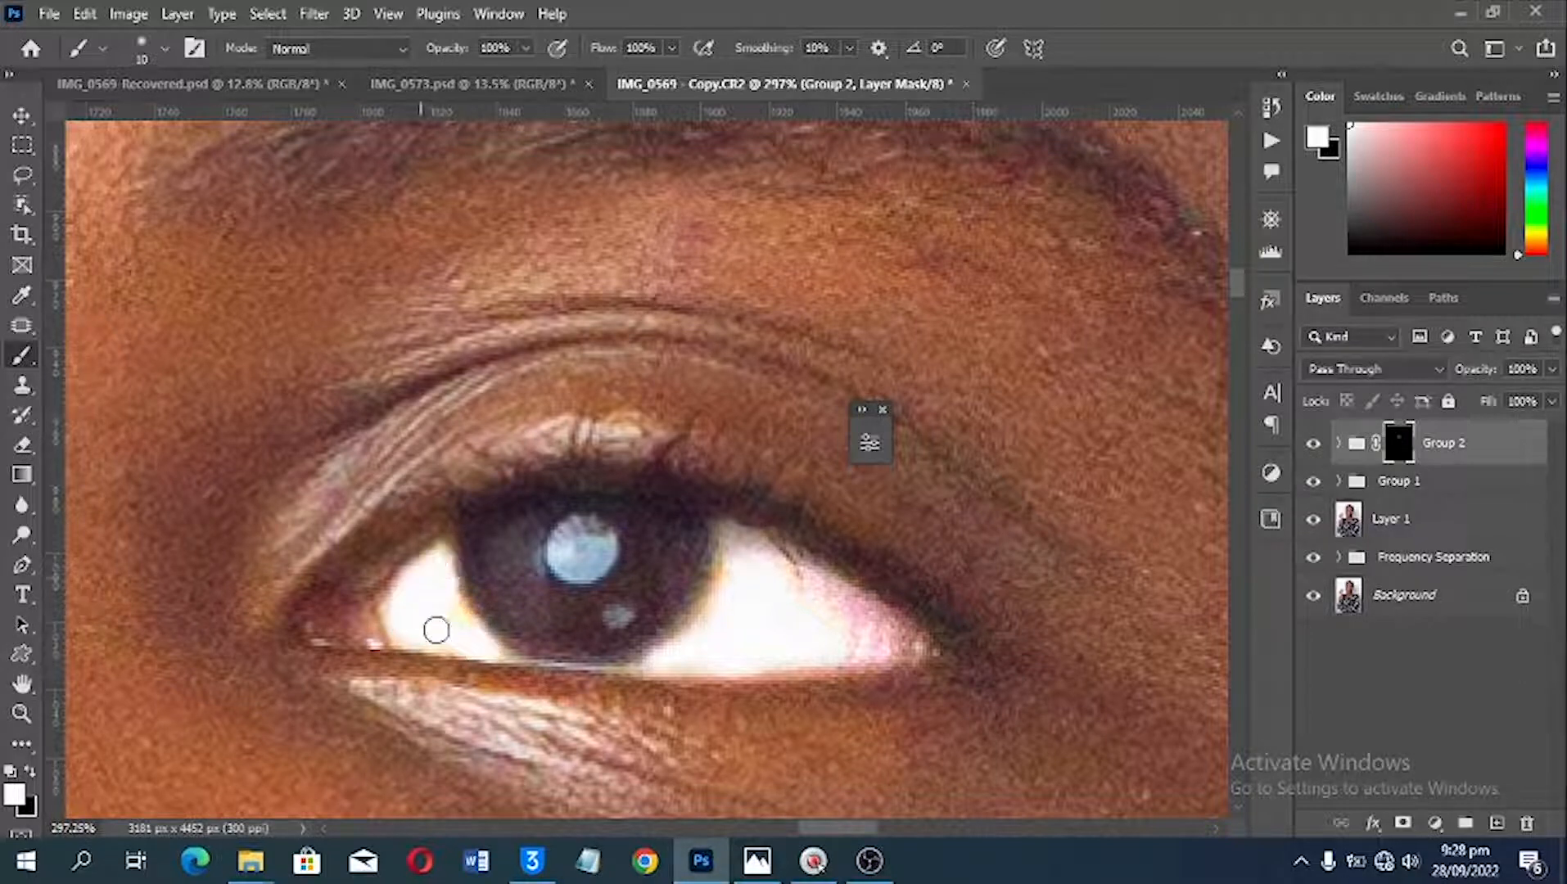
Step: Lower the opacity of Group 2 to 52% to soften the teeth and eye whitening
key(ctrl+0)
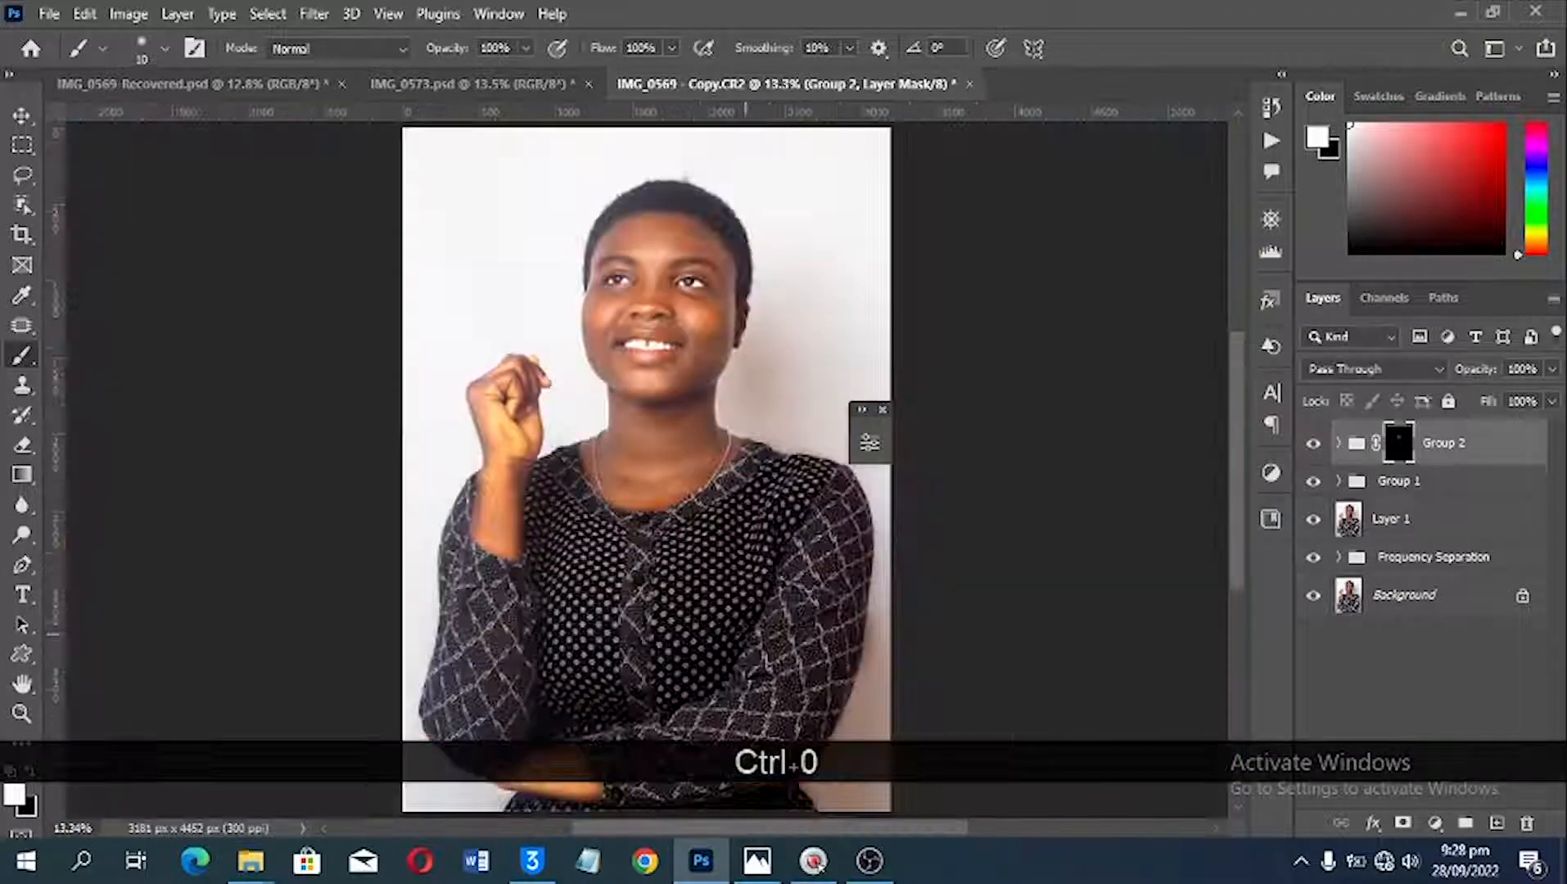
scroll(800, 402, up, 5)
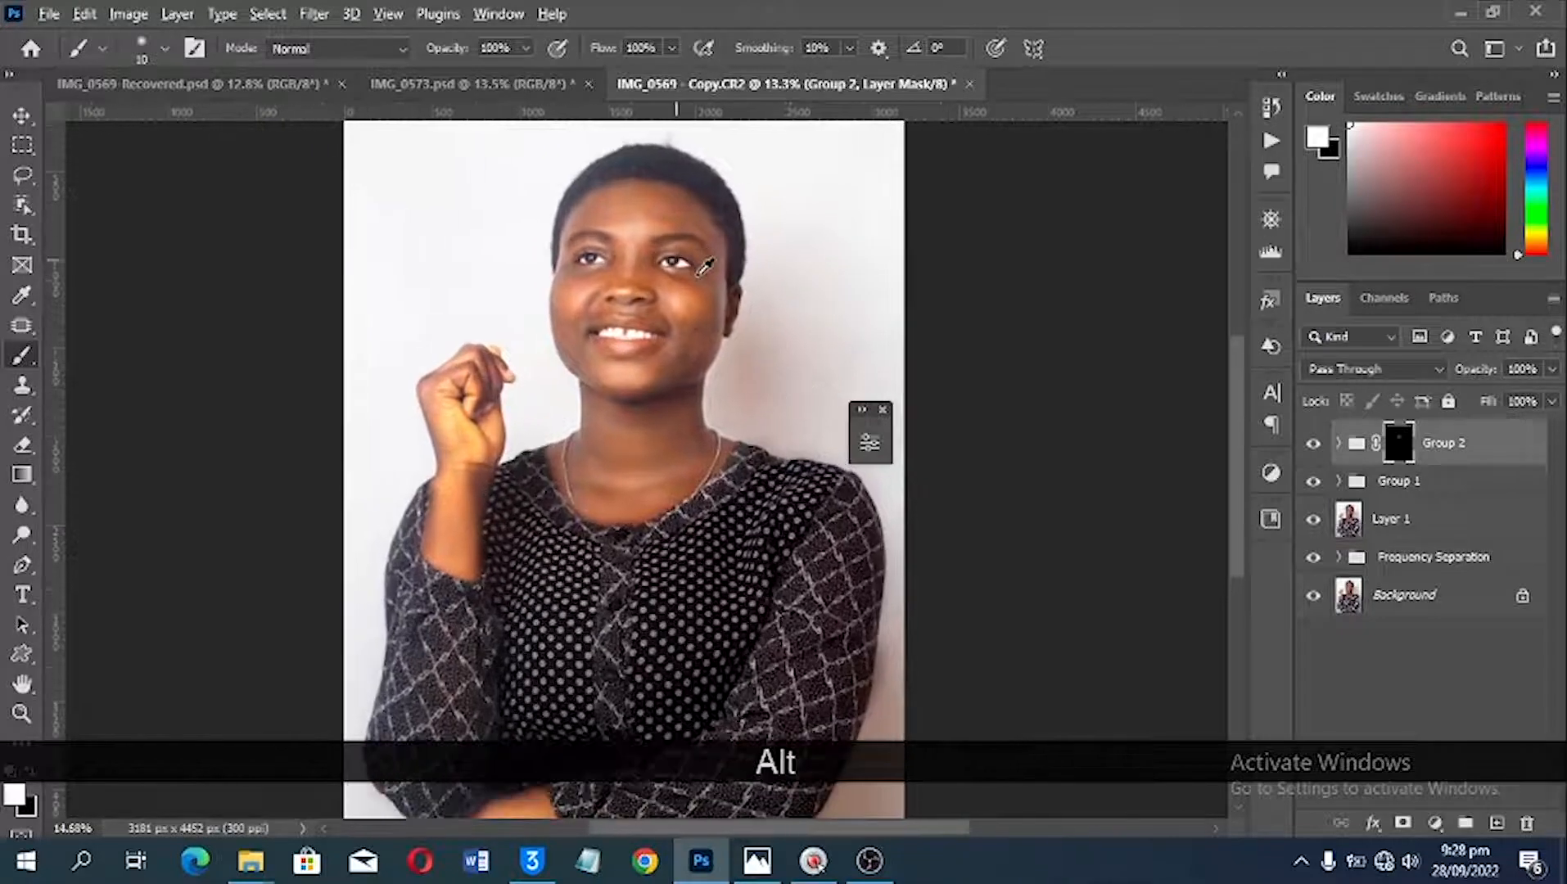
scroll(692, 217, up, 2)
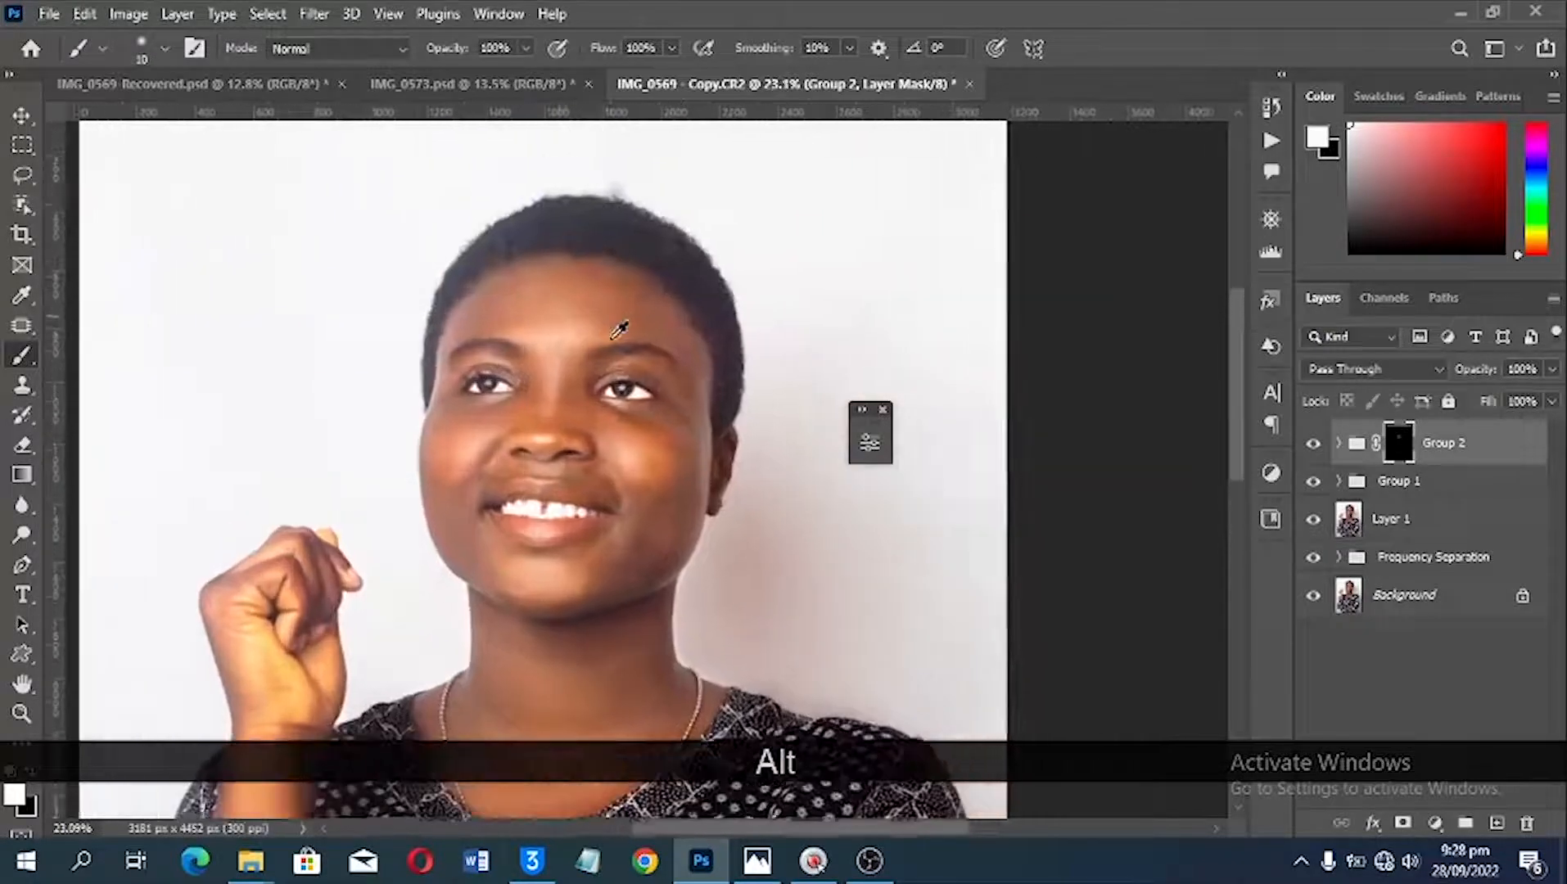
drag(1469, 371, 1414, 370)
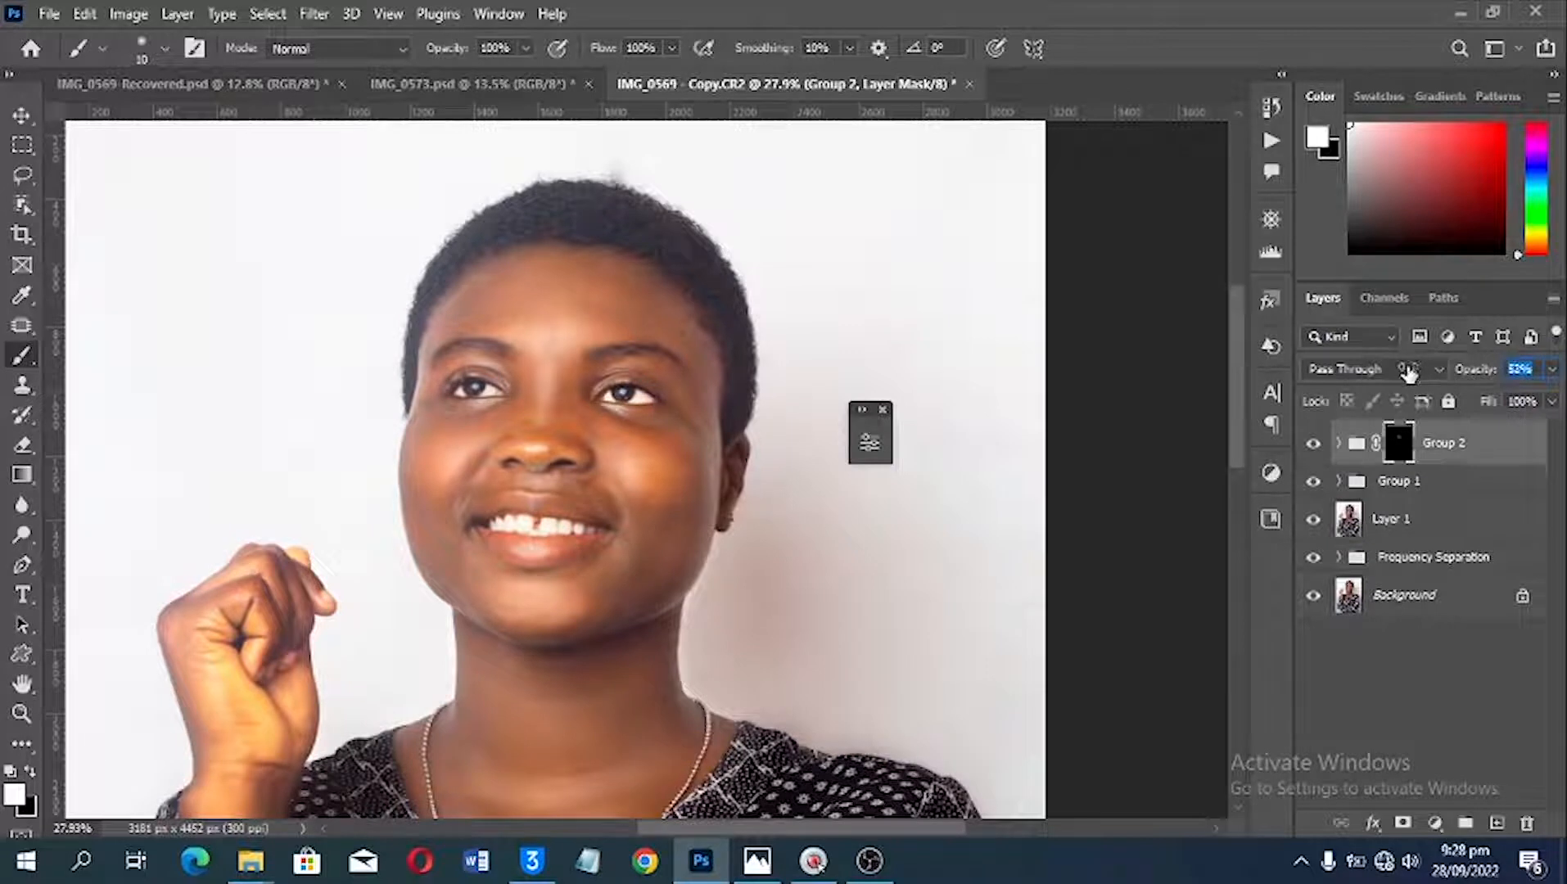
click(1408, 373)
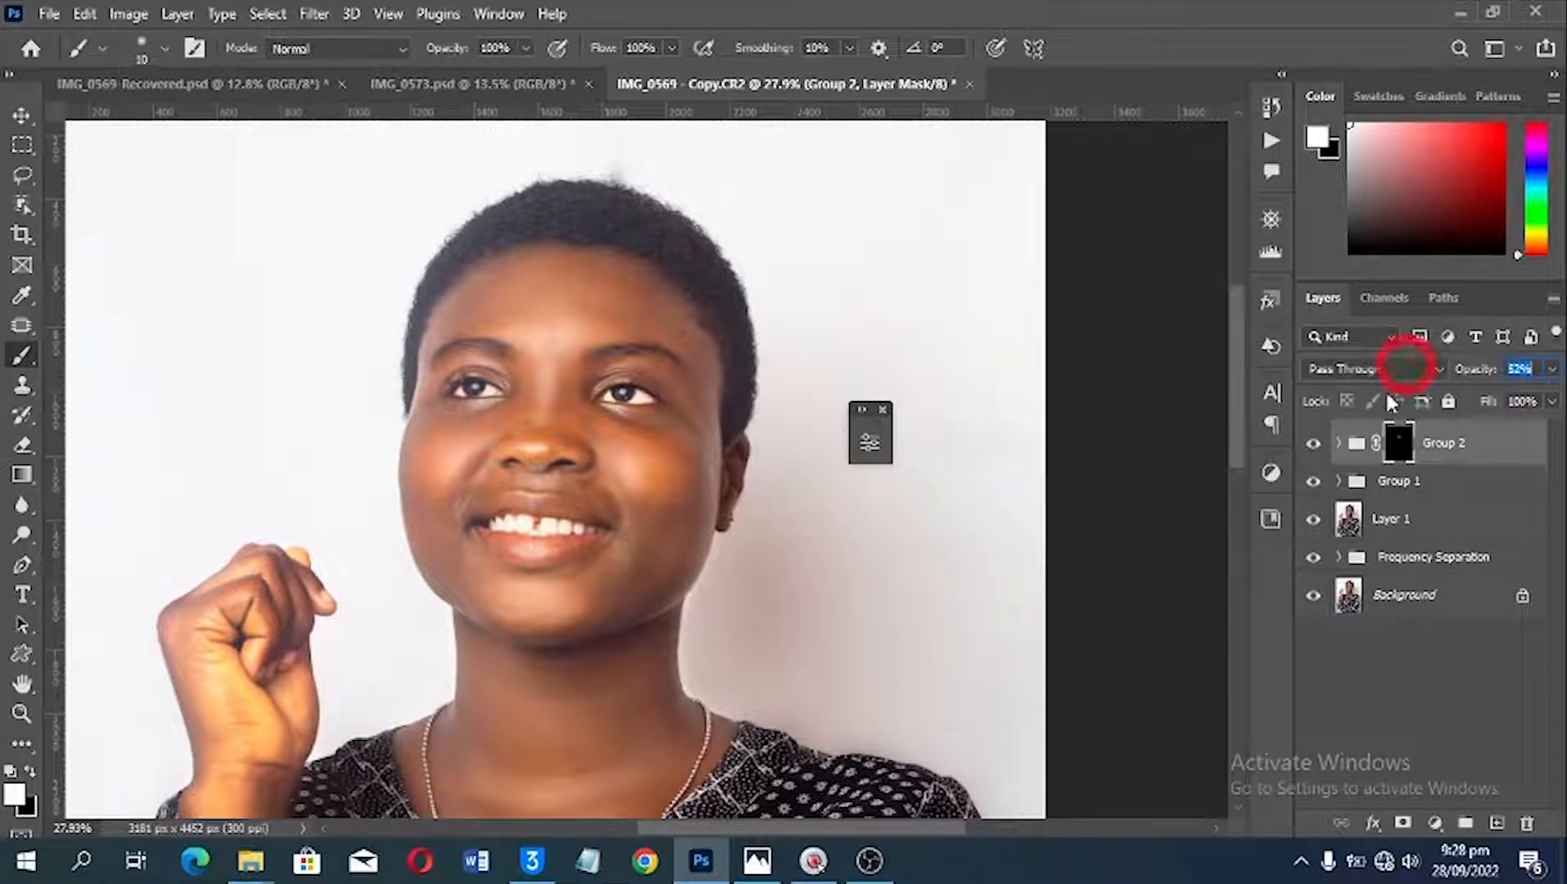
Step: Compare the portrait with Group 2 hidden and shown, and view the whole photo
click(1313, 445)
click(1313, 444)
click(1313, 445)
click(1312, 444)
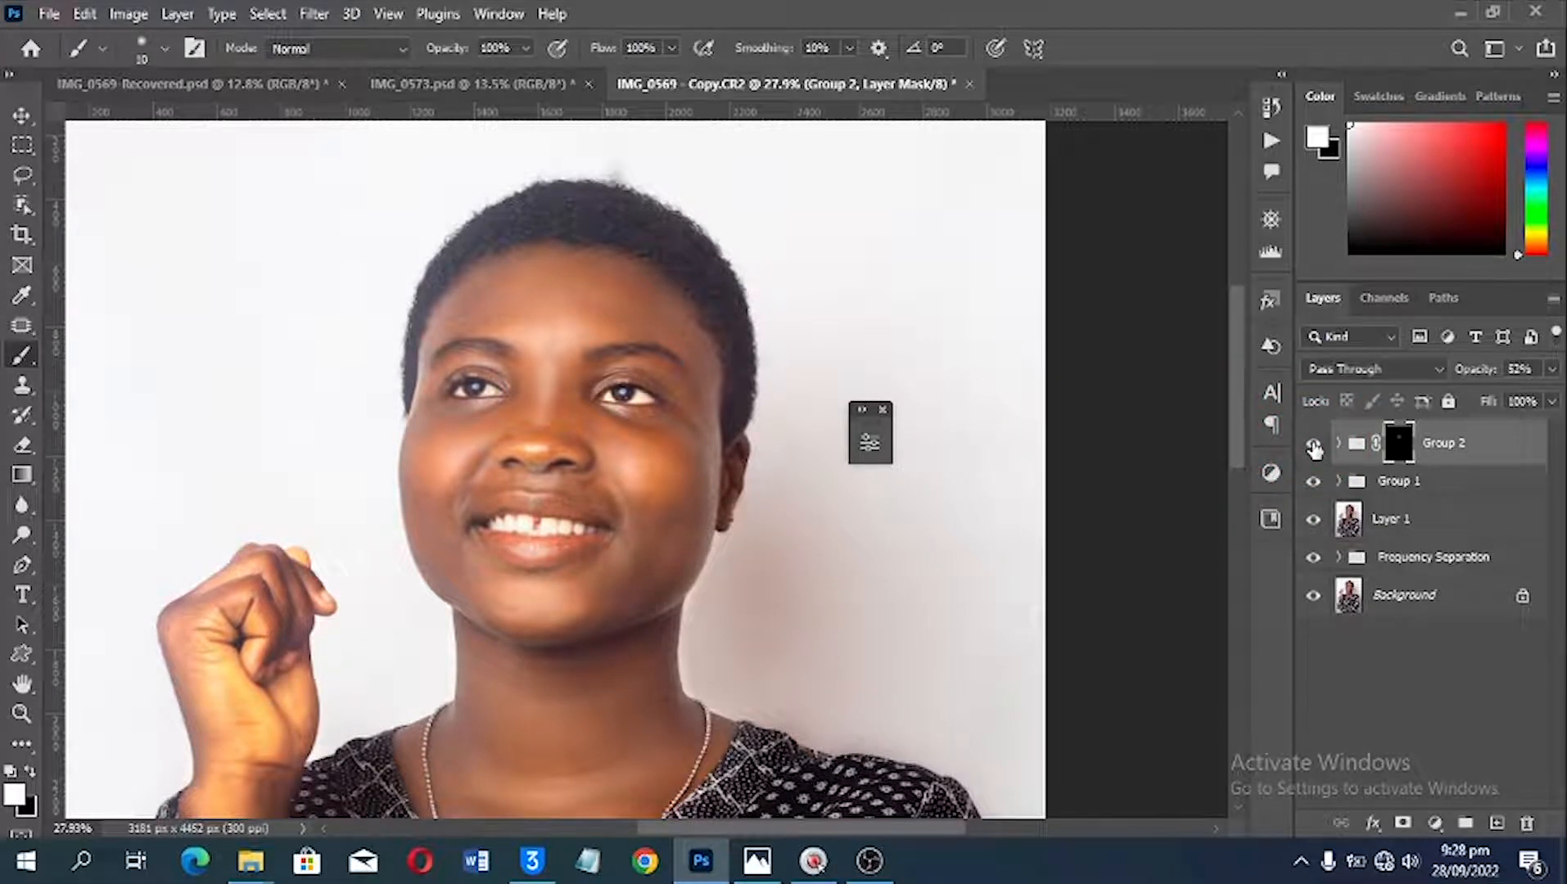
key(ctrl+0)
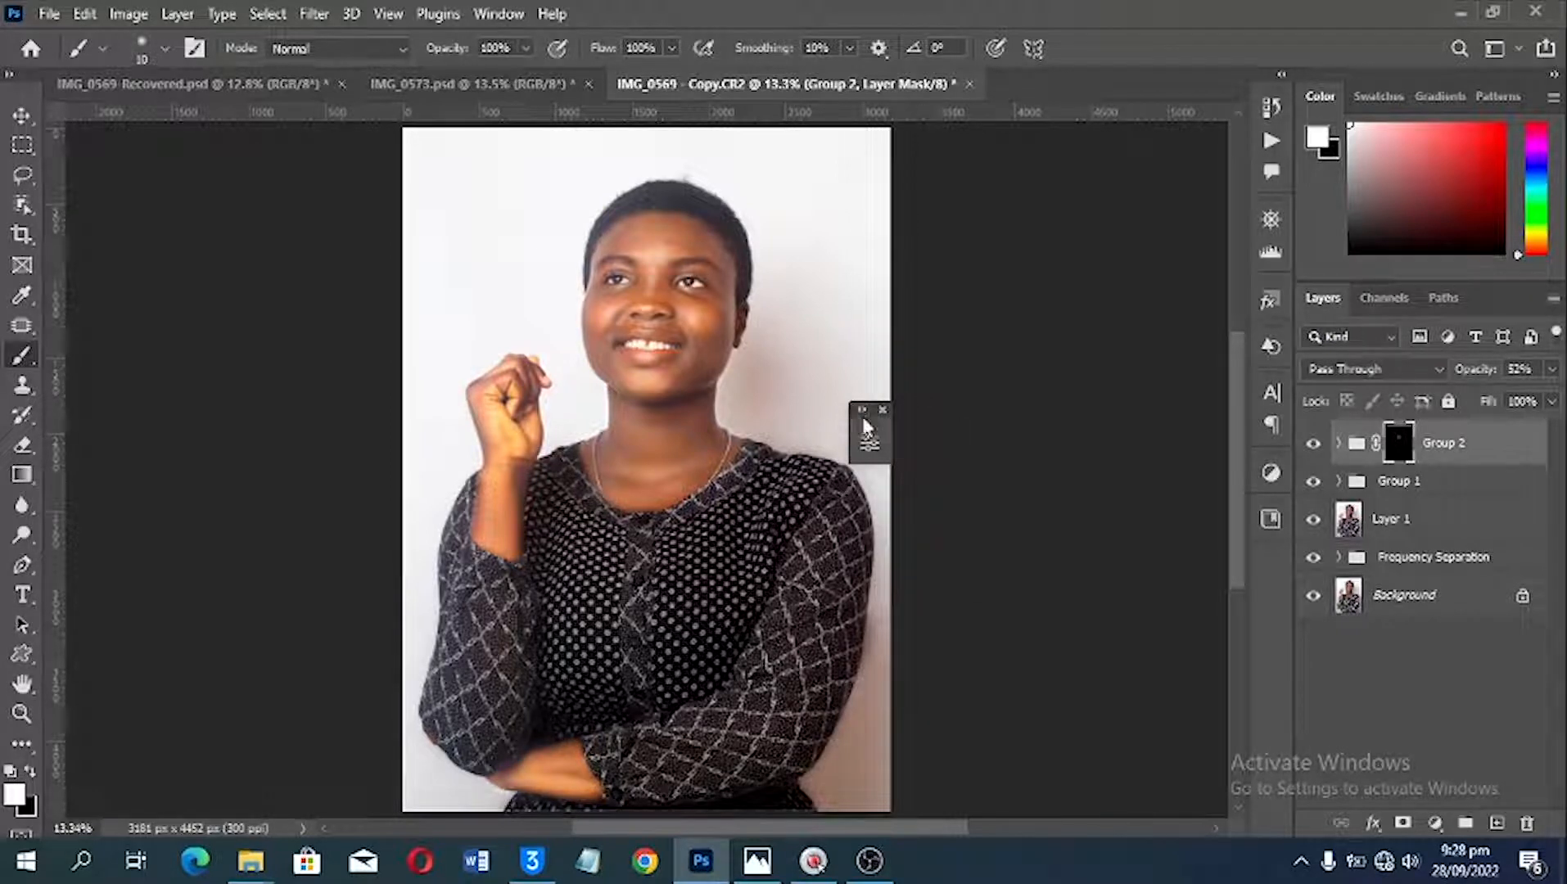
Step: Place the collapsed Properties panel clear of the photo and check the look of the IMG_0569-Recovered document against this one
drag(863, 426, 926, 419)
drag(1110, 287, 1110, 284)
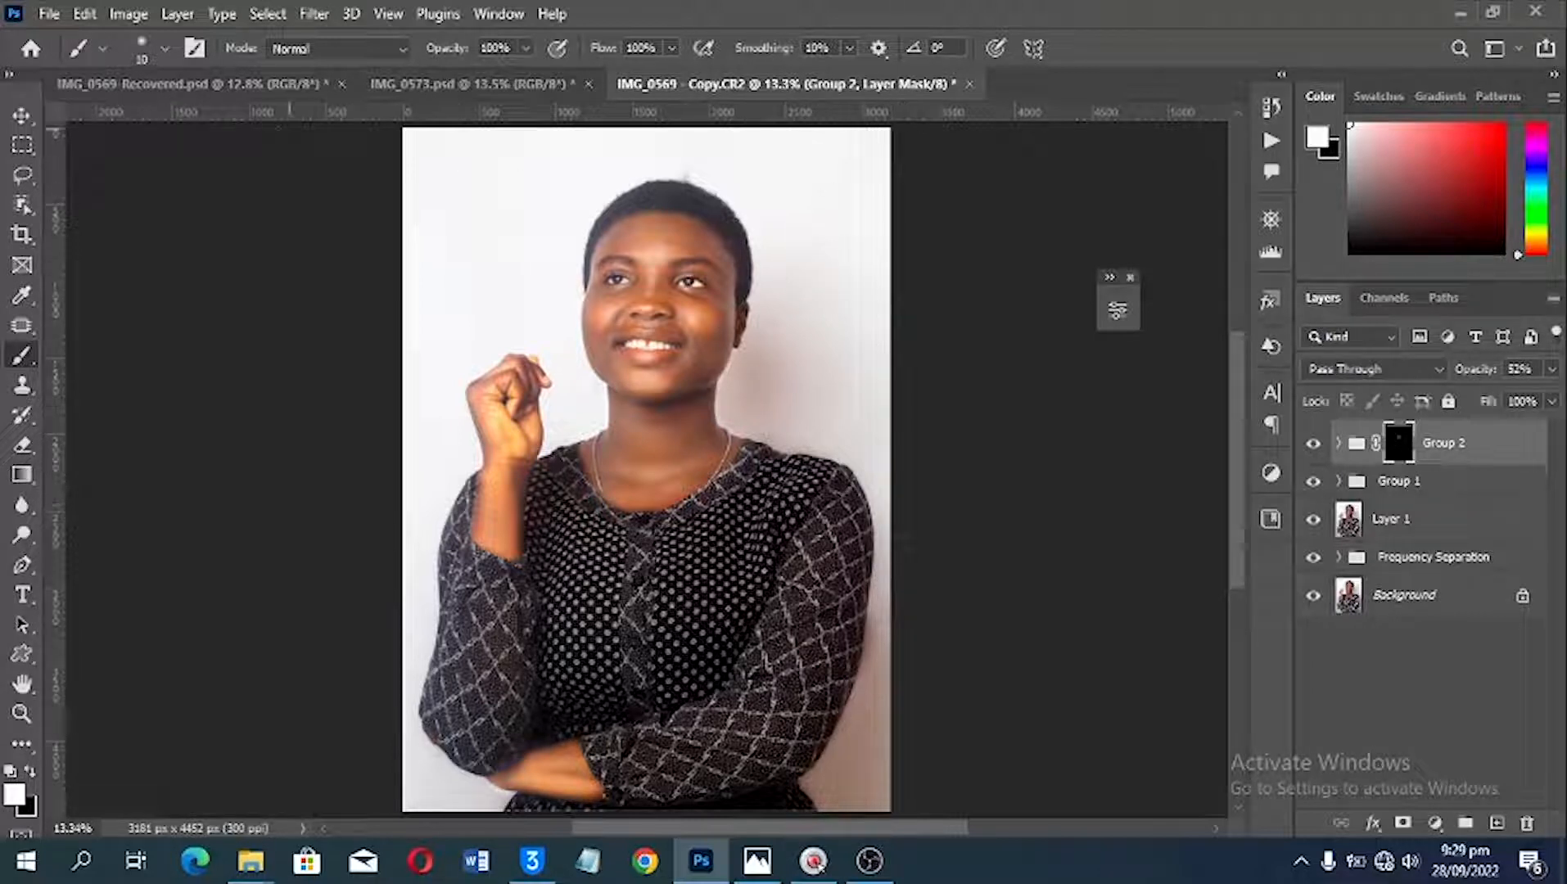
click(245, 85)
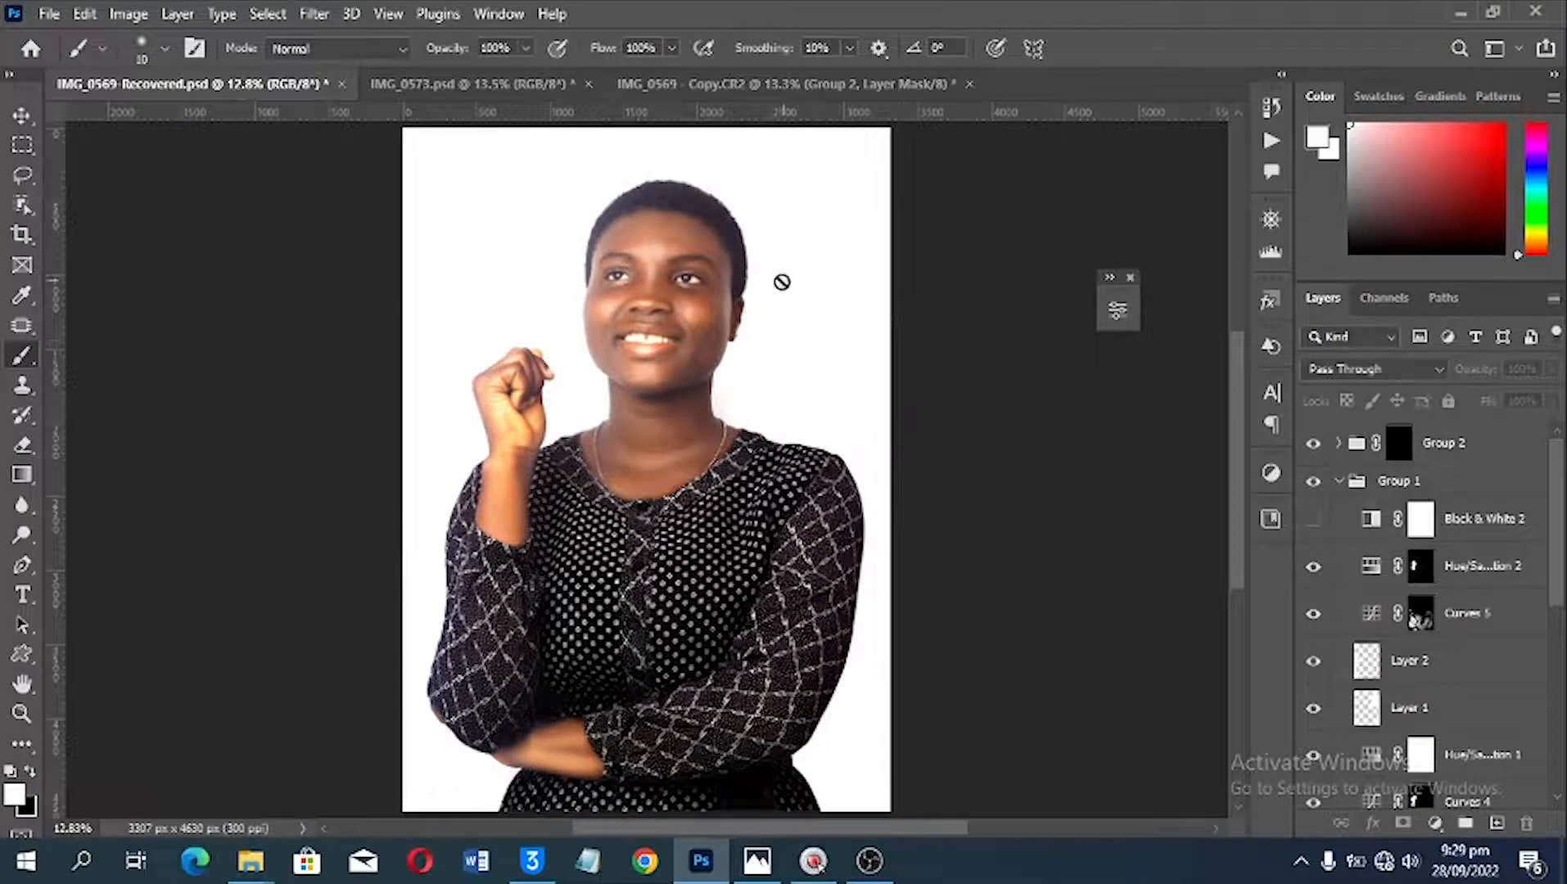
click(836, 84)
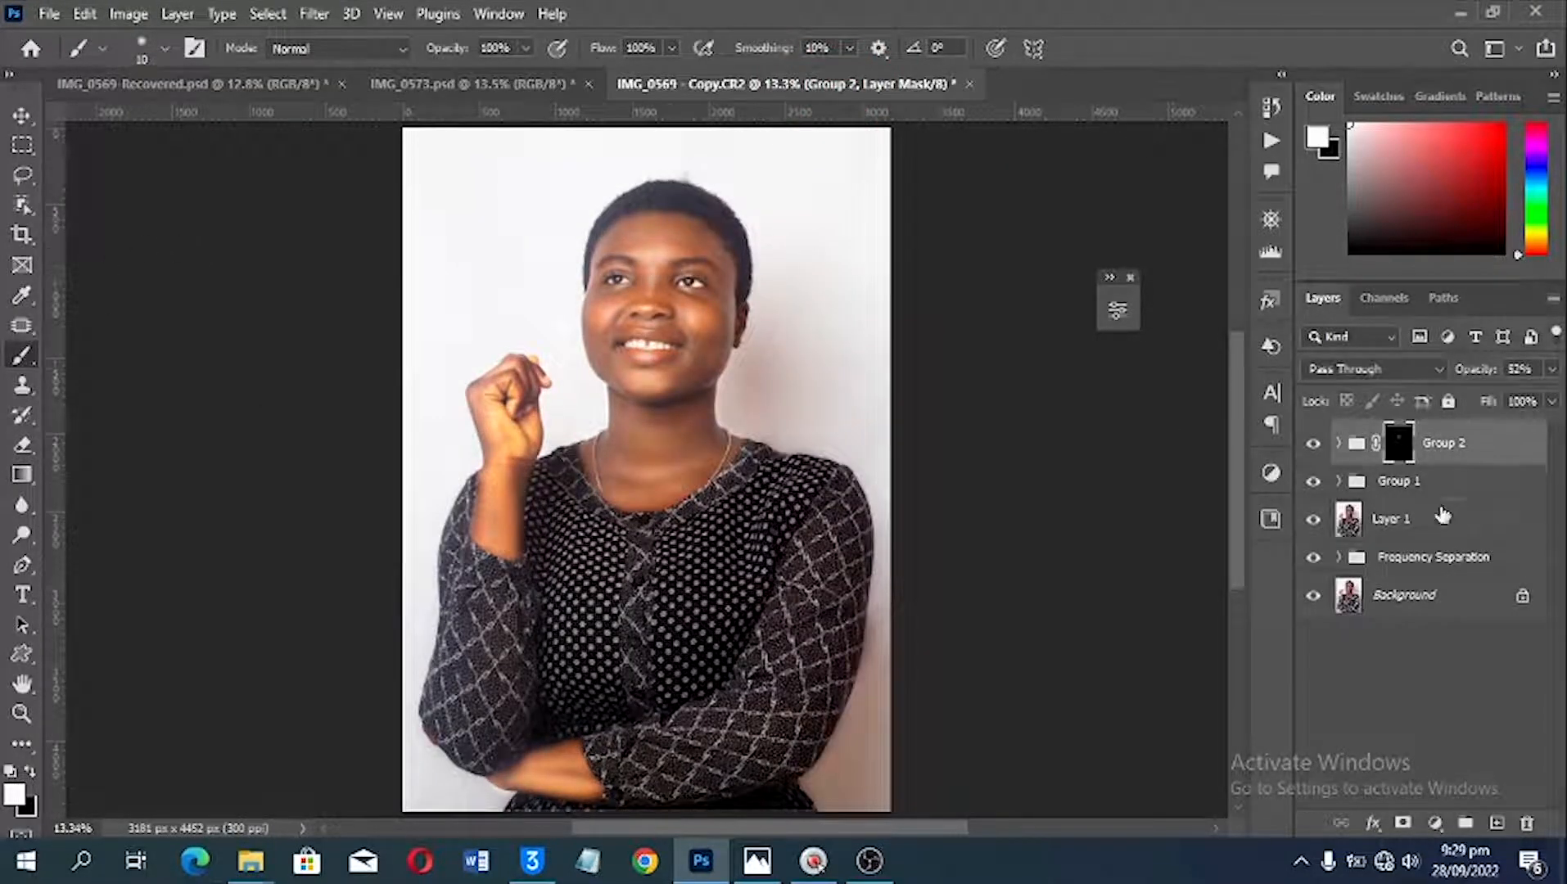
Step: Add a new layer above Group 2 and trace a Pen path from the image-right hair edge past the ear to the jaw
click(1497, 824)
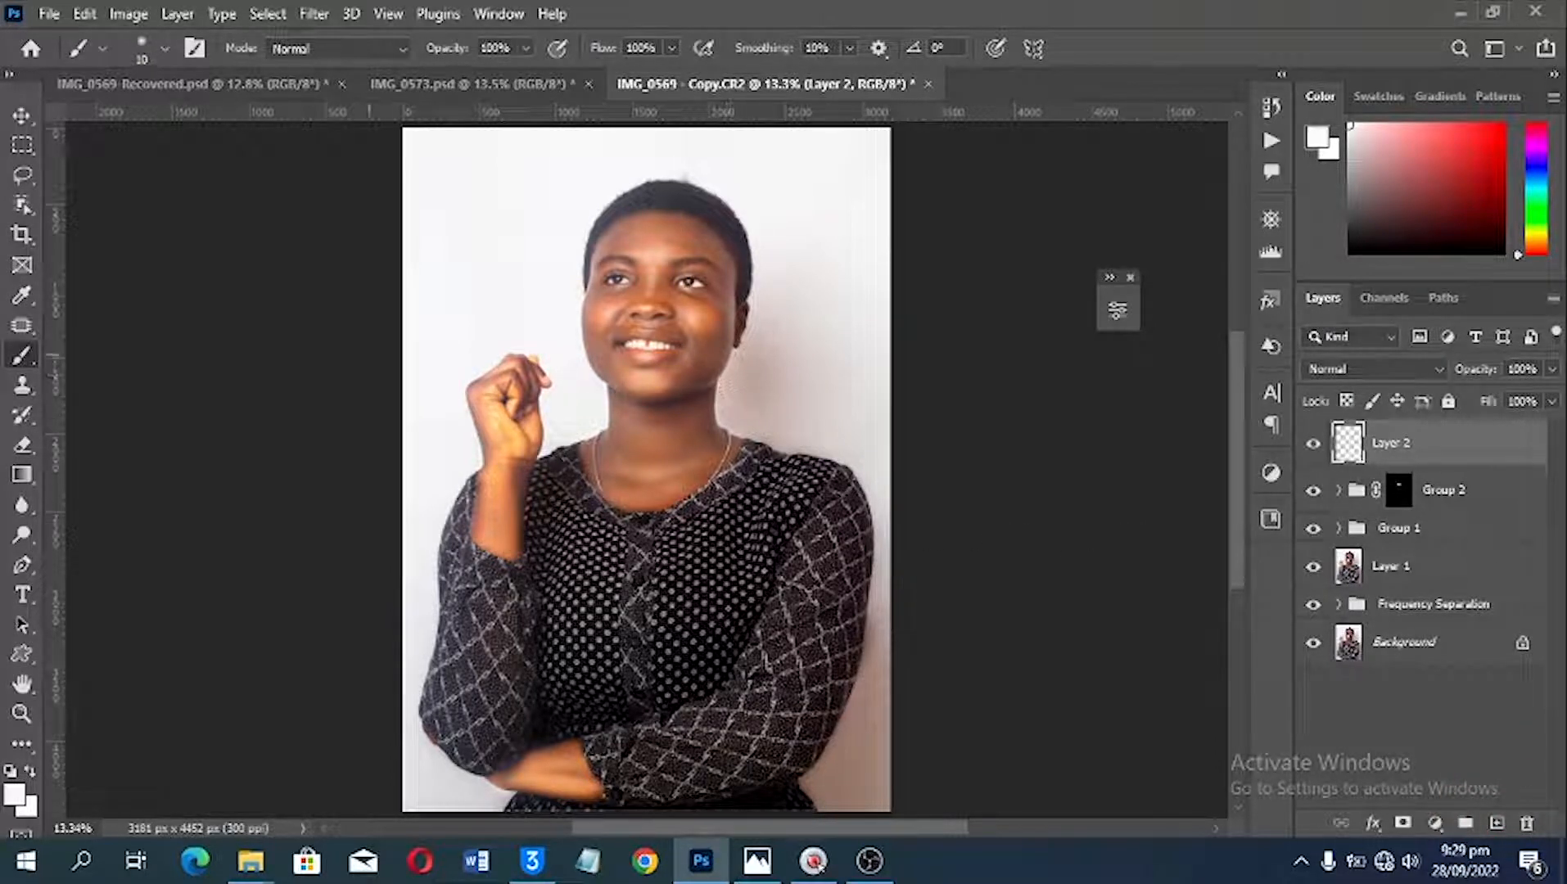
key(p)
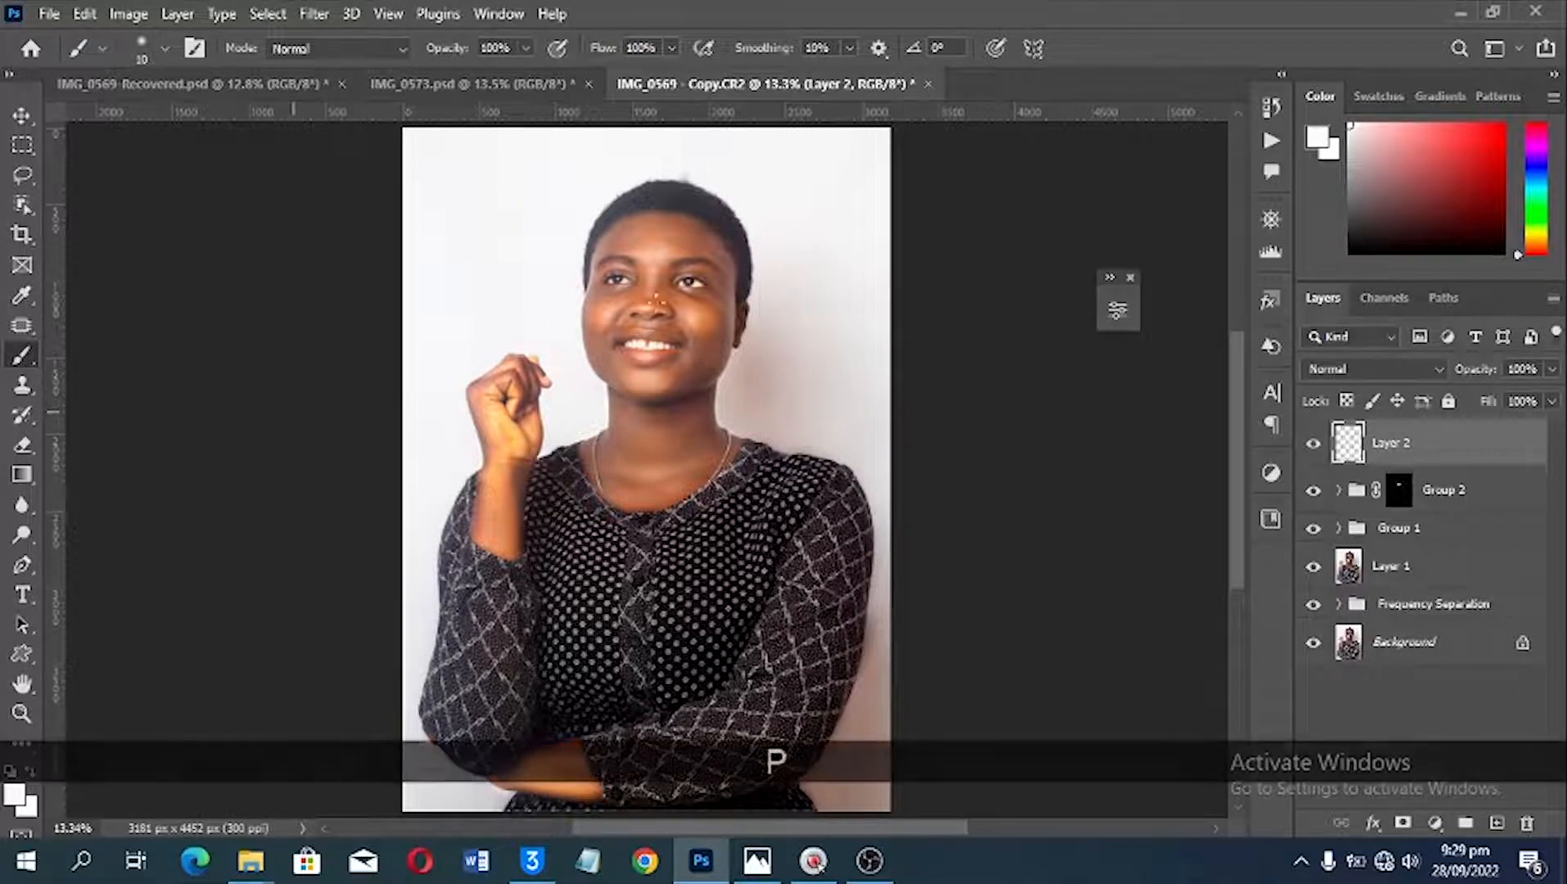
scroll(786, 290, up, 3)
scroll(784, 280, up, 1)
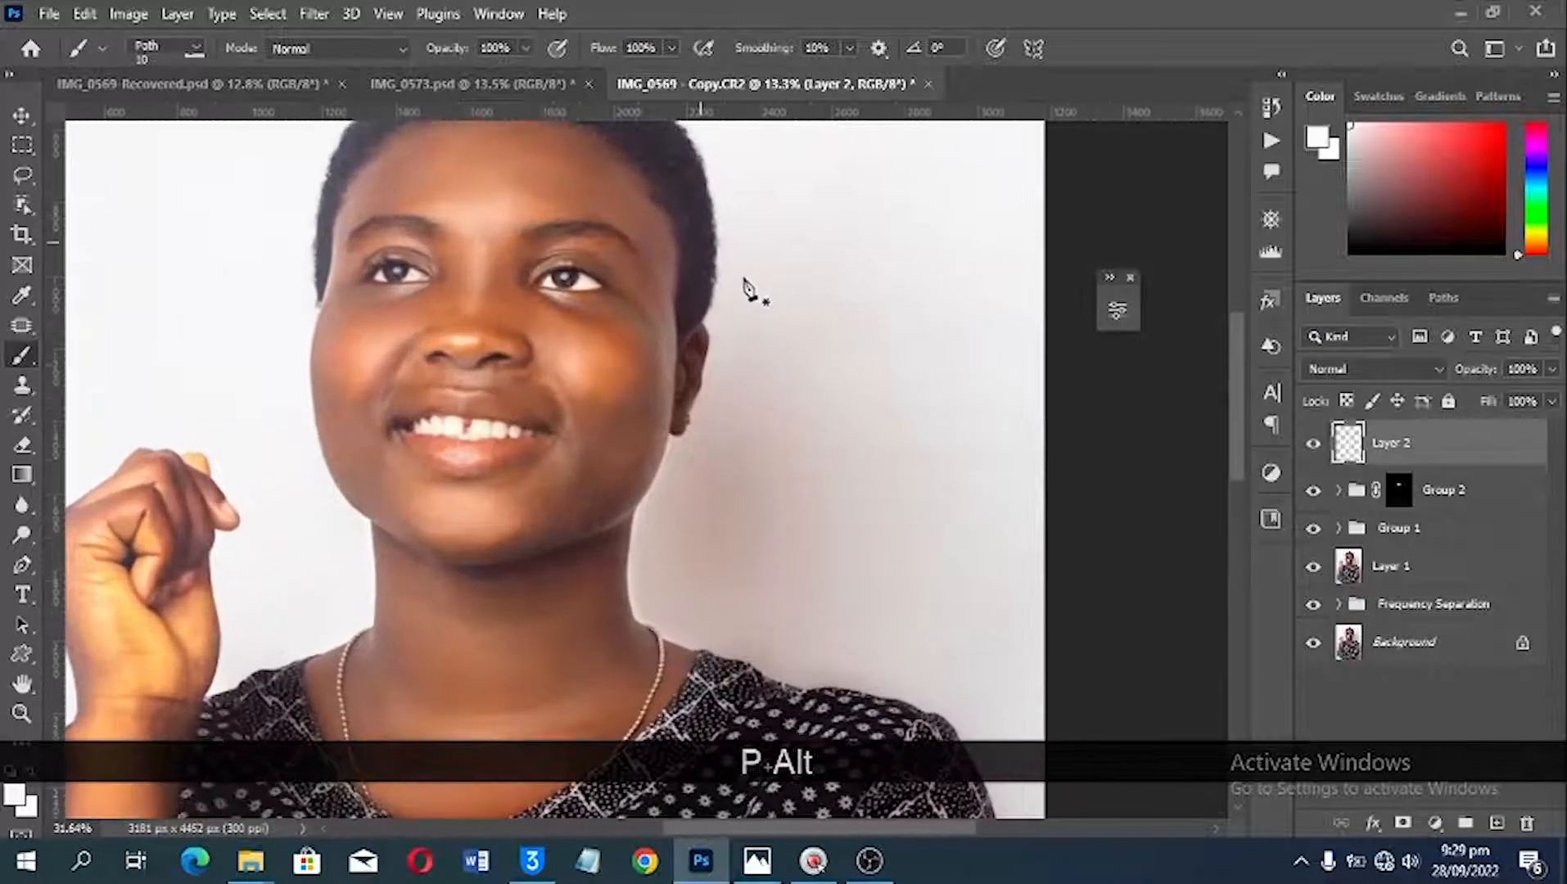
scroll(734, 286, up, 1)
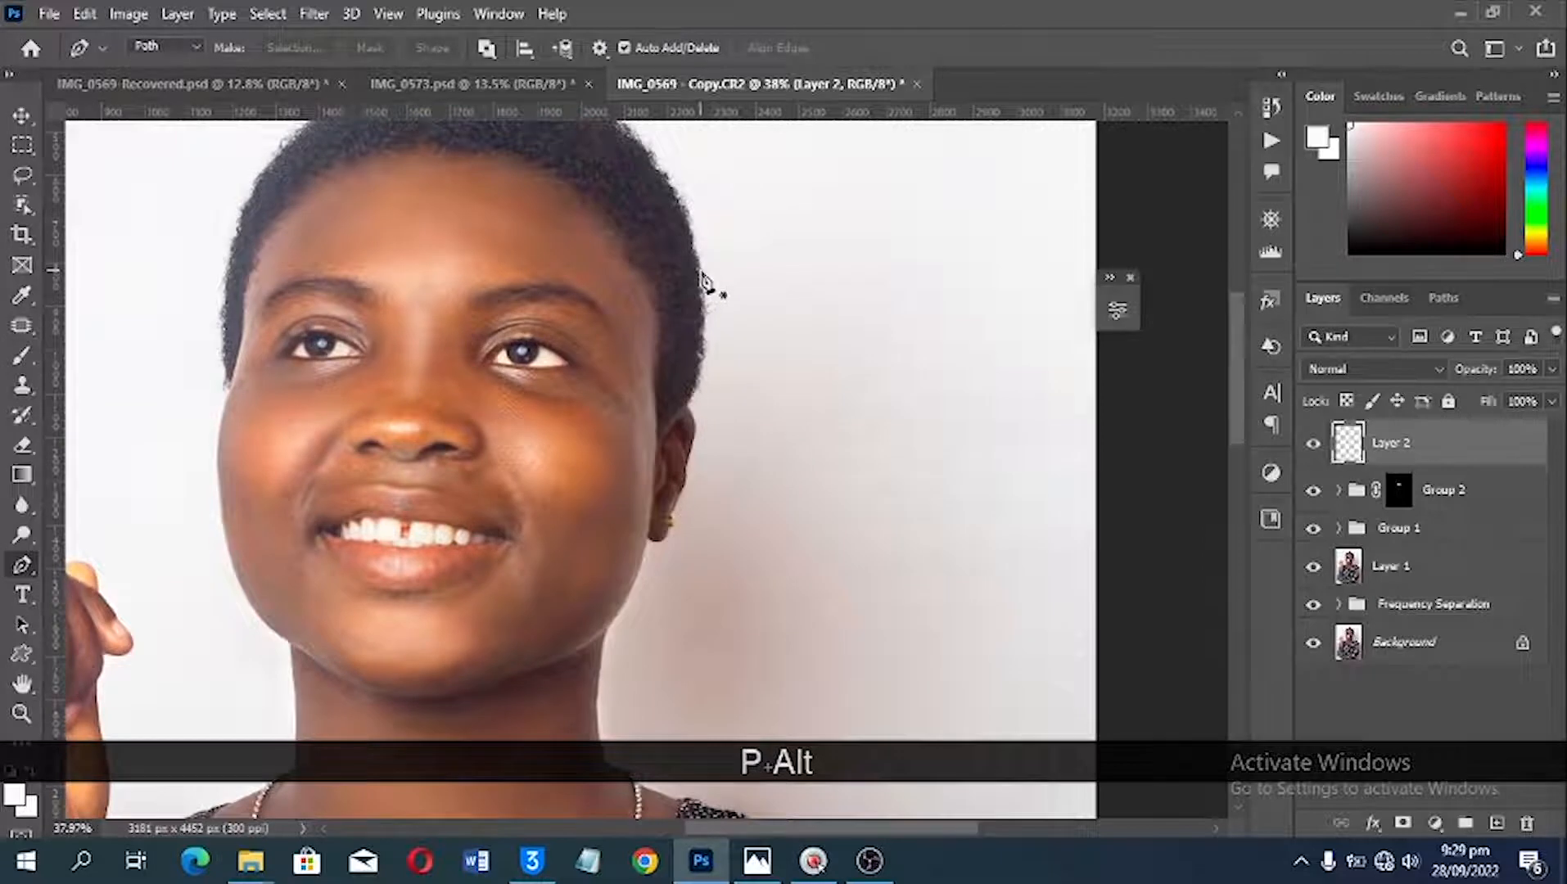
click(700, 271)
click(706, 324)
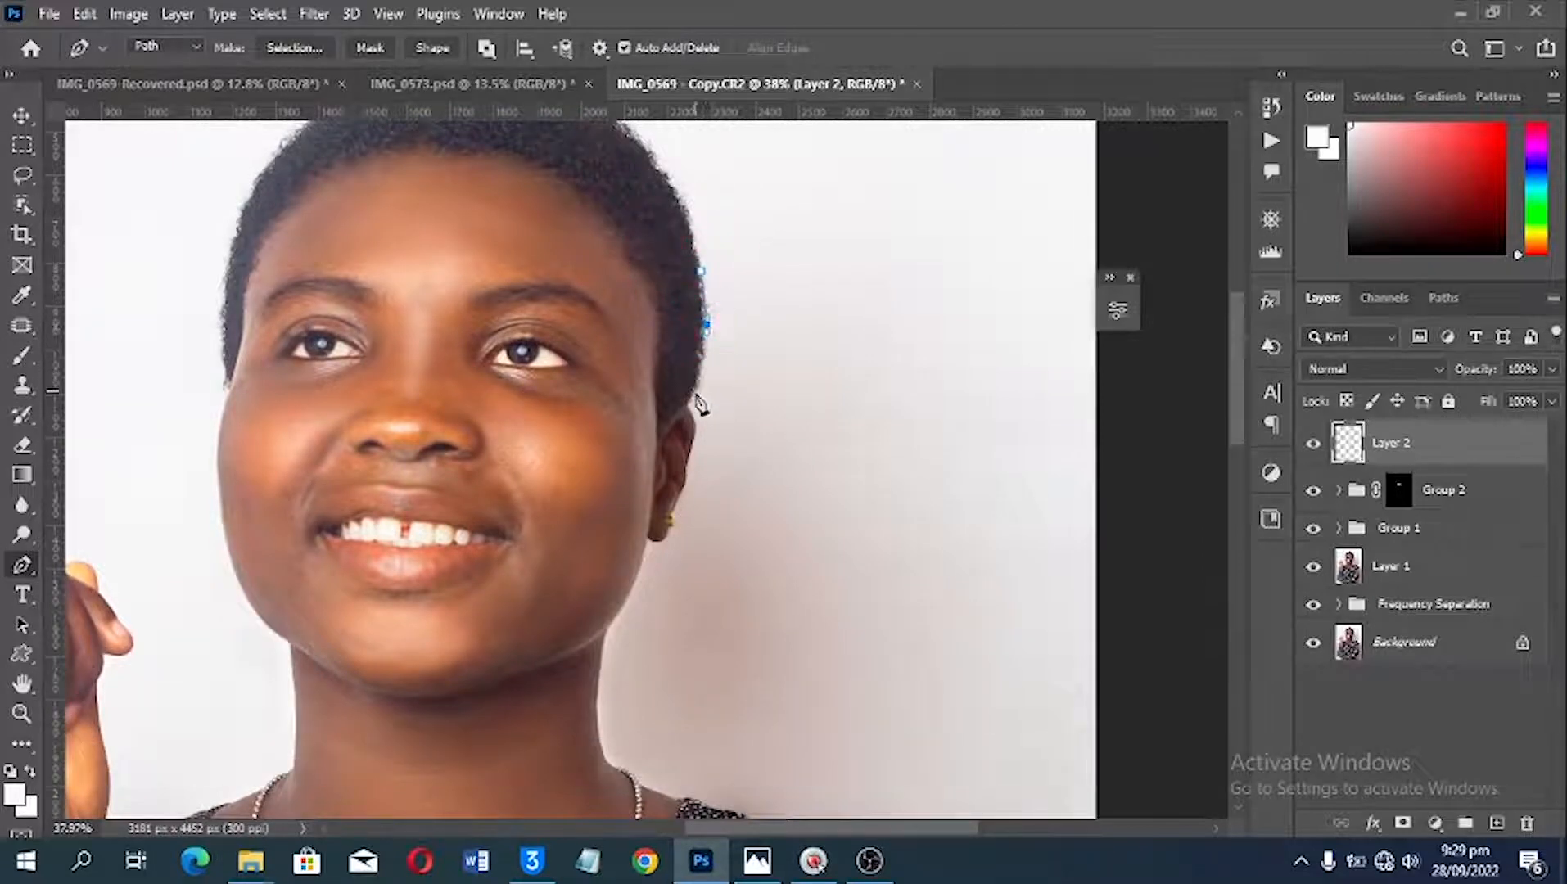
drag(697, 385, 698, 420)
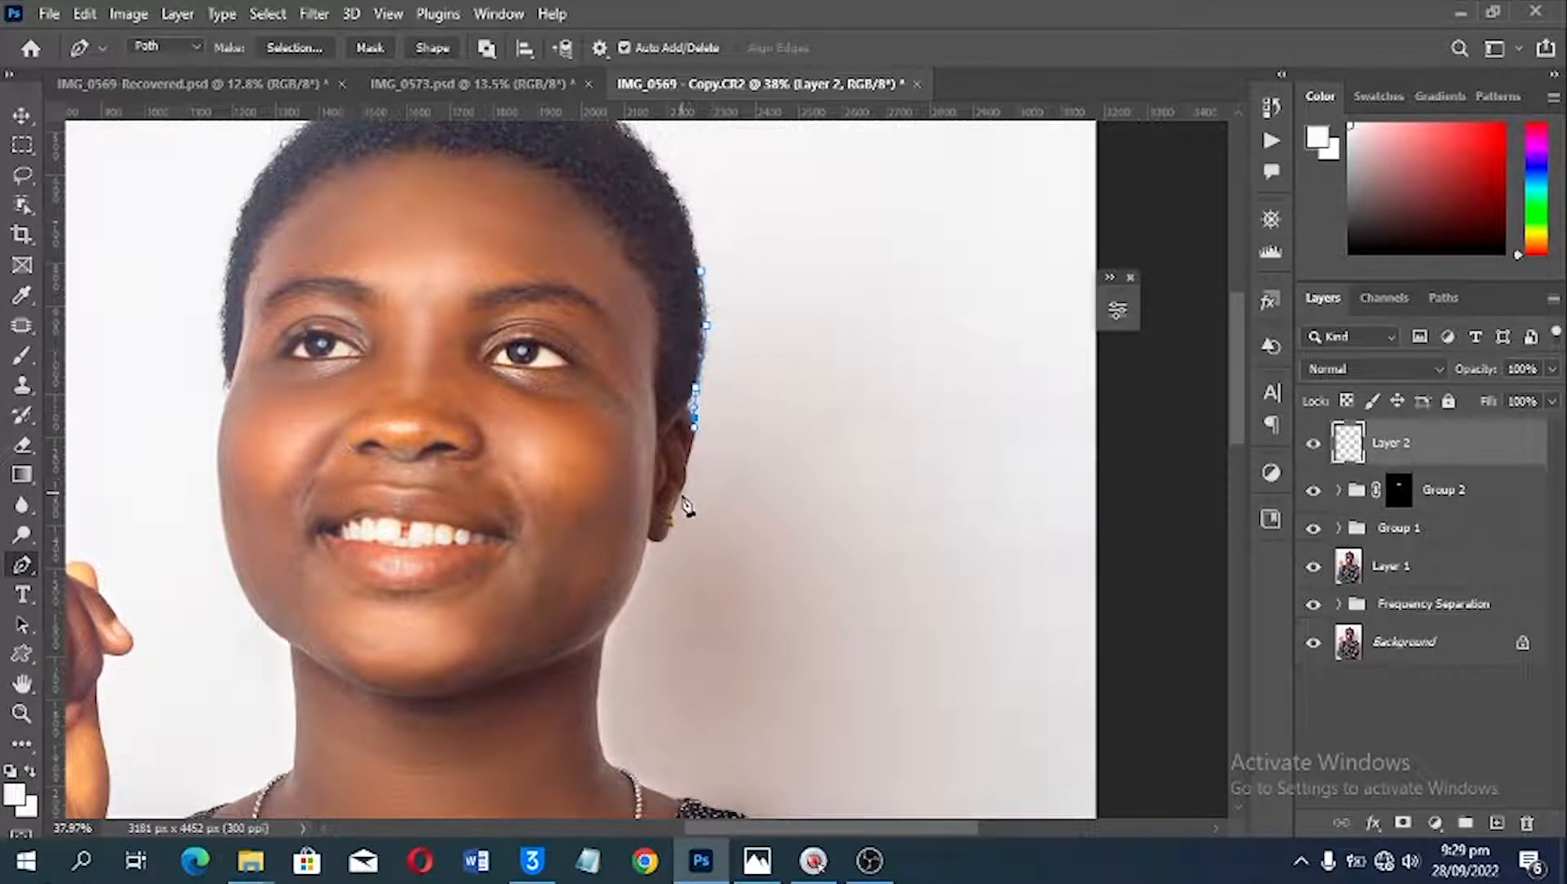
click(679, 506)
drag(656, 544, 666, 543)
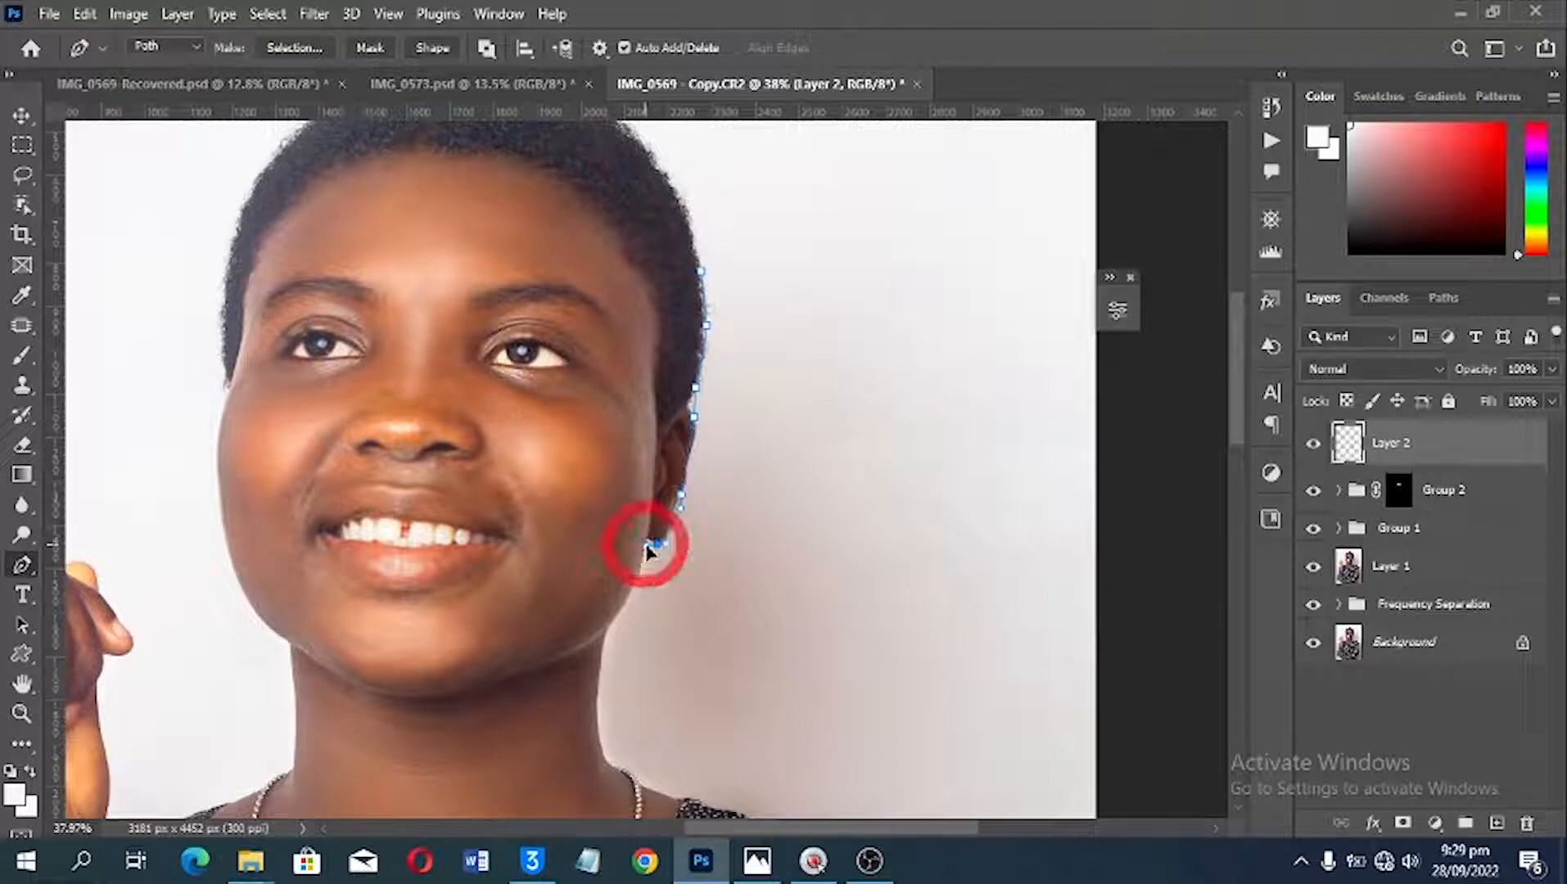
click(619, 616)
scroll(614, 635, down, 3)
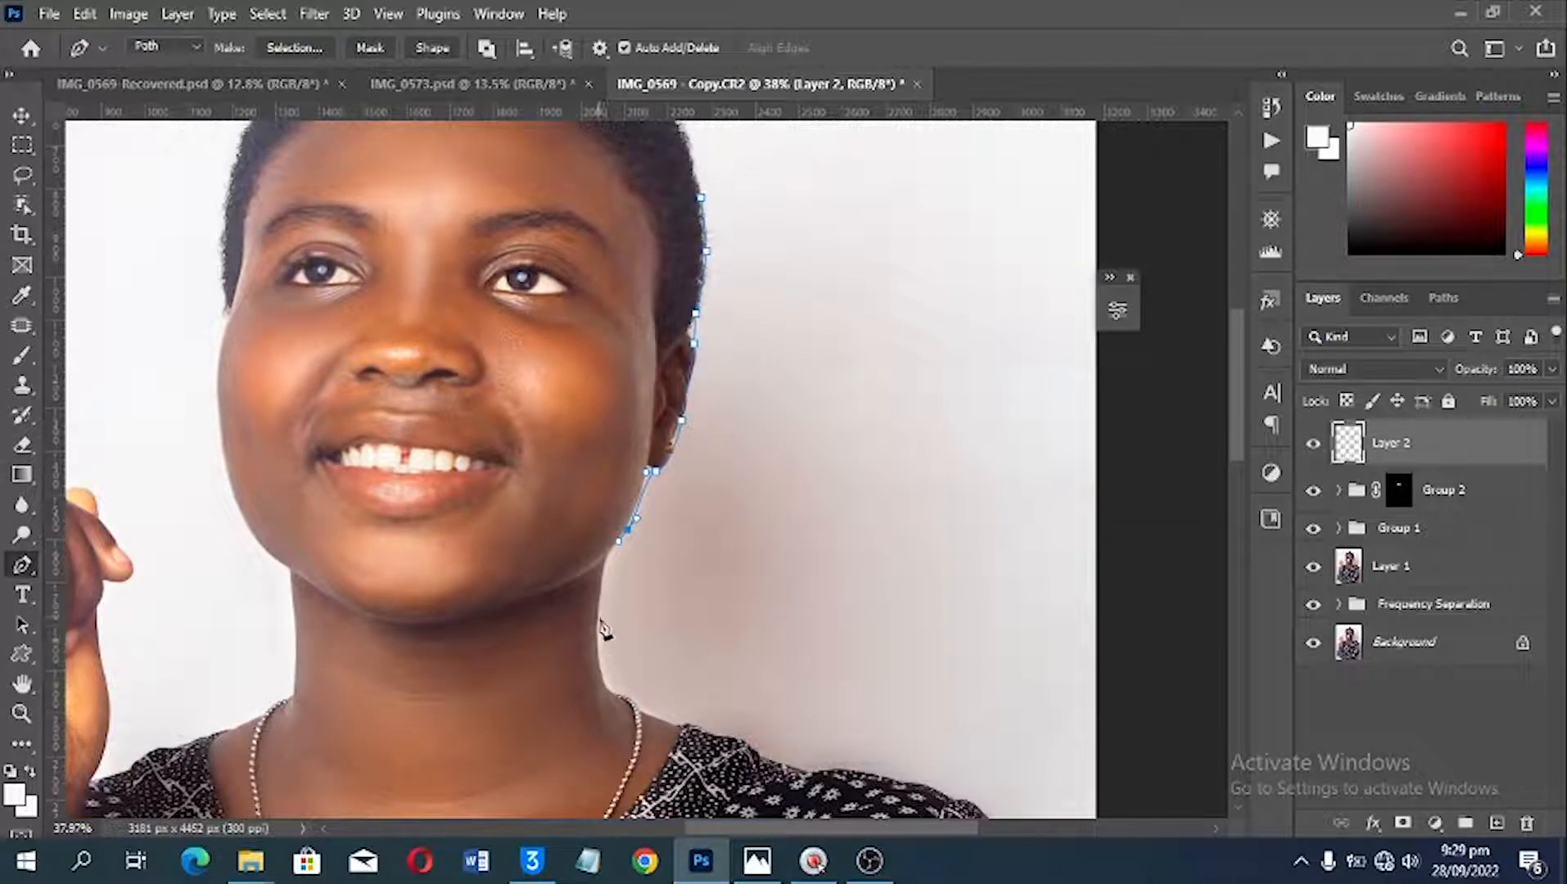
Step: Continue the path down the neck and along the neckline onto the image-right shoulder
key(space)
drag(647, 641, 614, 539)
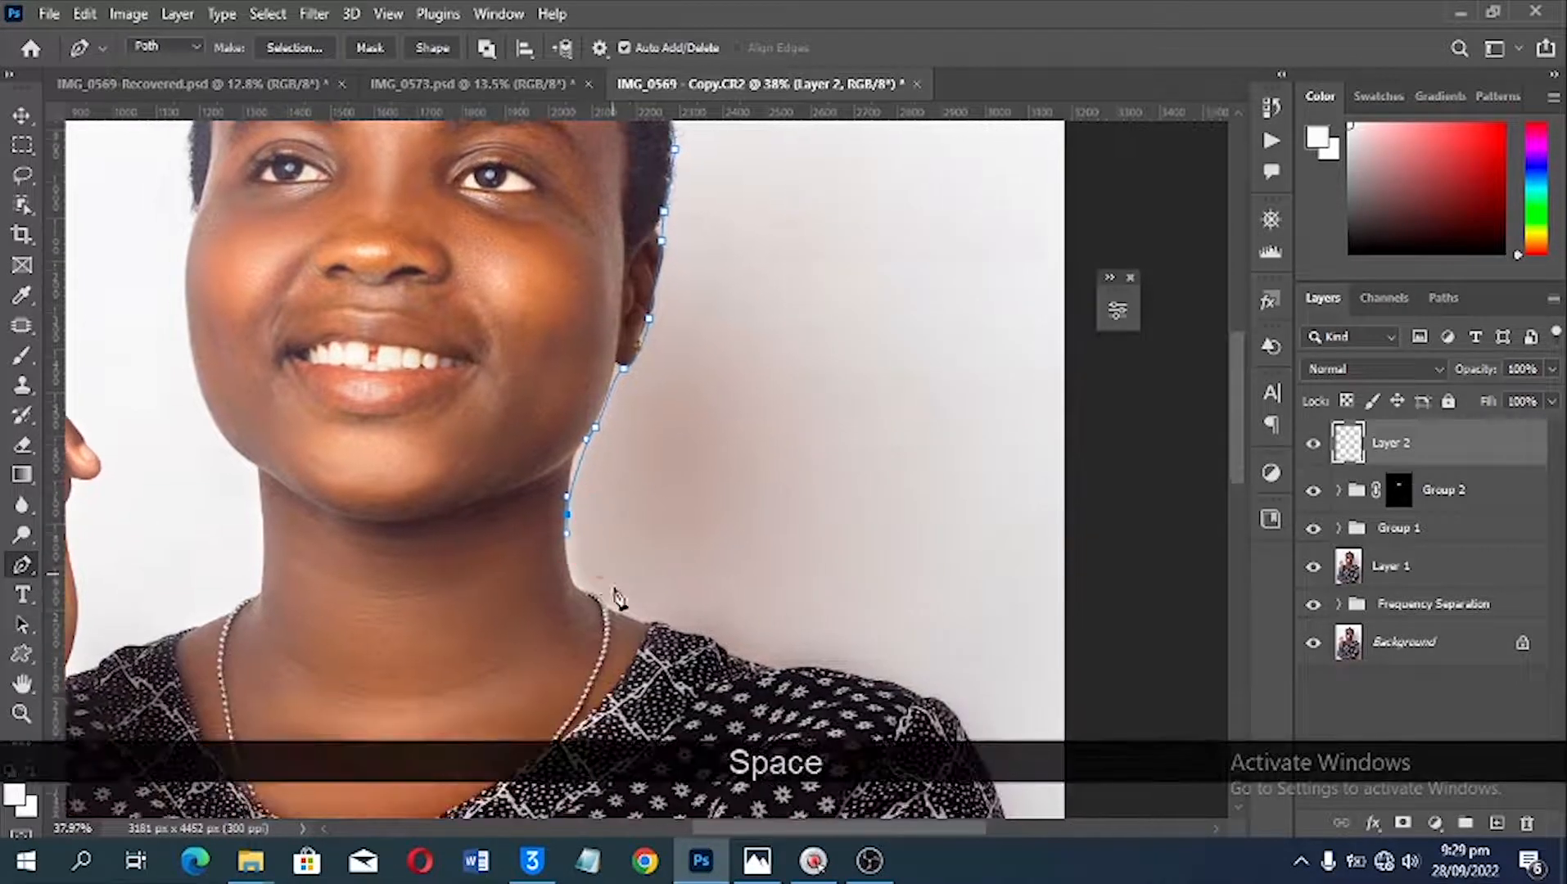
key(b)
key(ctrl+z)
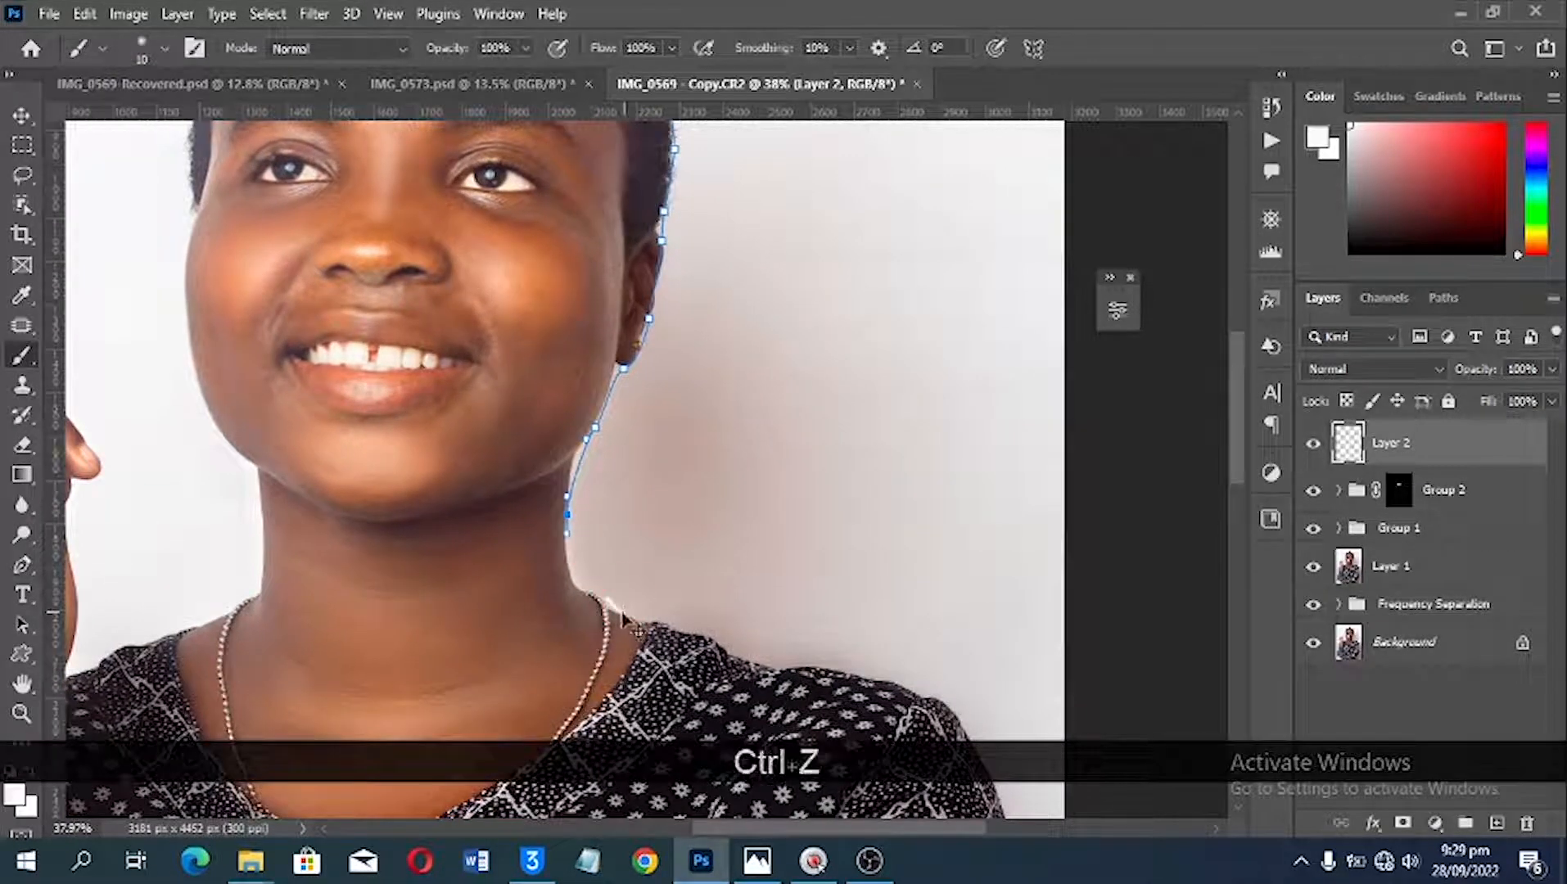
key(p)
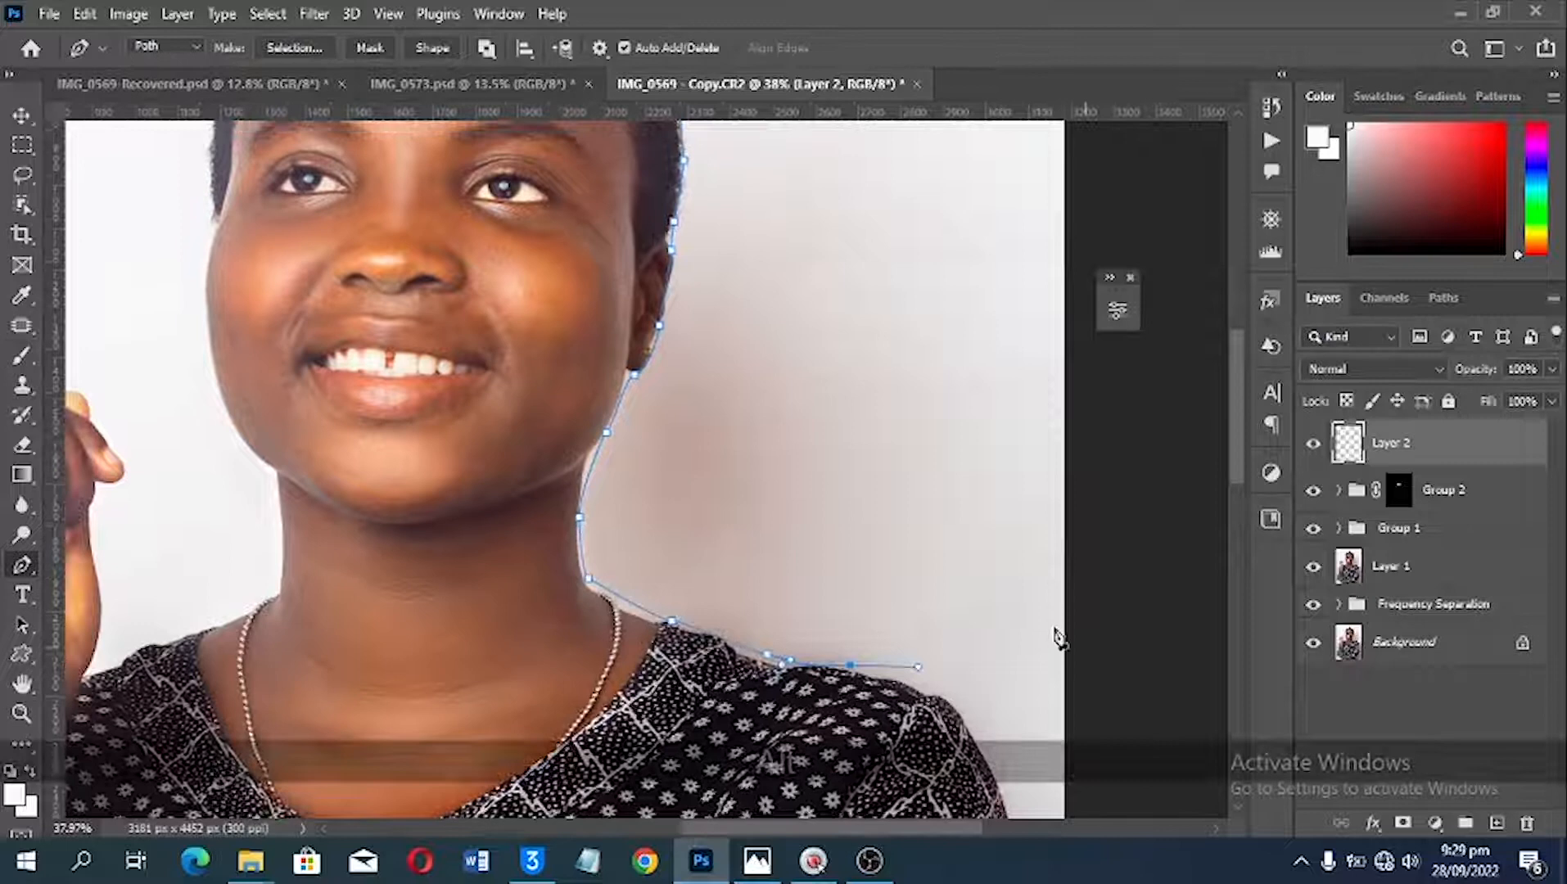
scroll(1058, 636, down, 3)
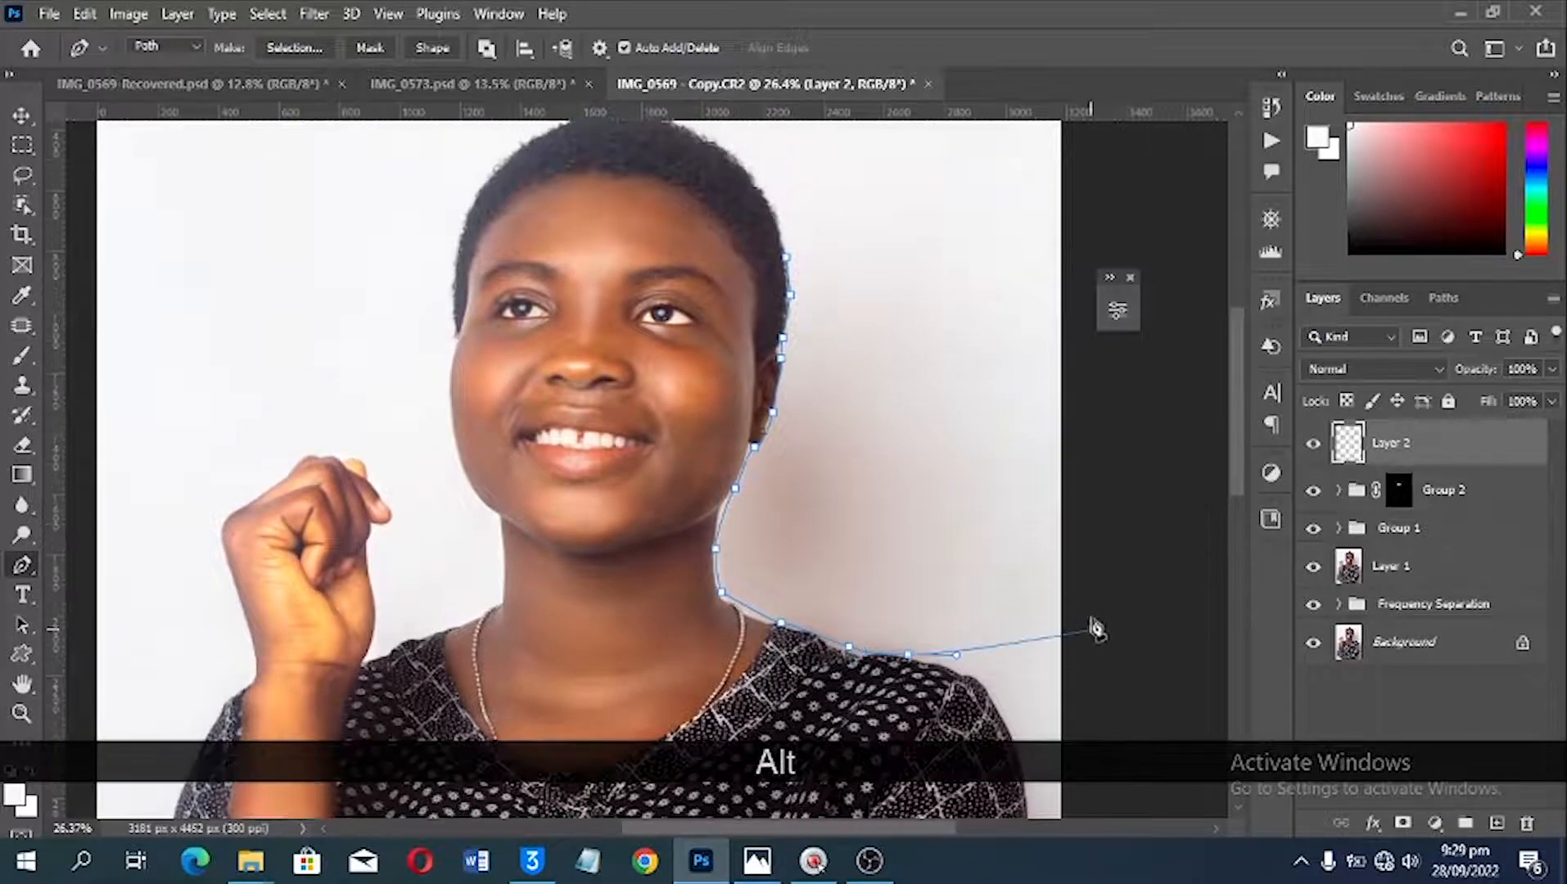
Step: Close the path around the background beyond the image-right canvas edge and convert it to a new selection with a 0-pixel feather
click(1091, 631)
click(1106, 440)
click(1086, 211)
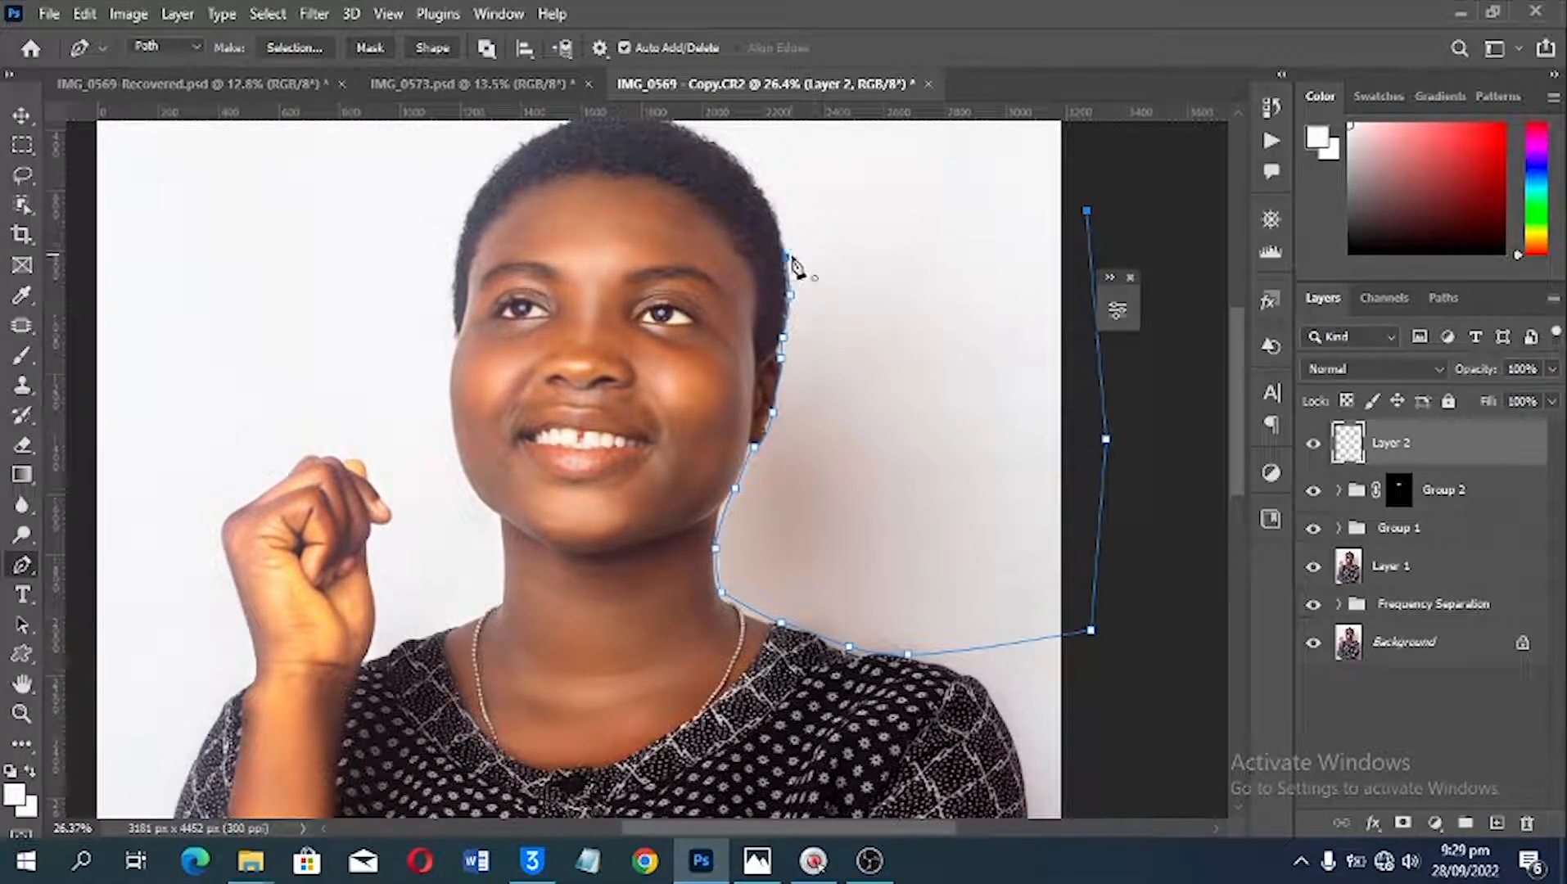
click(786, 257)
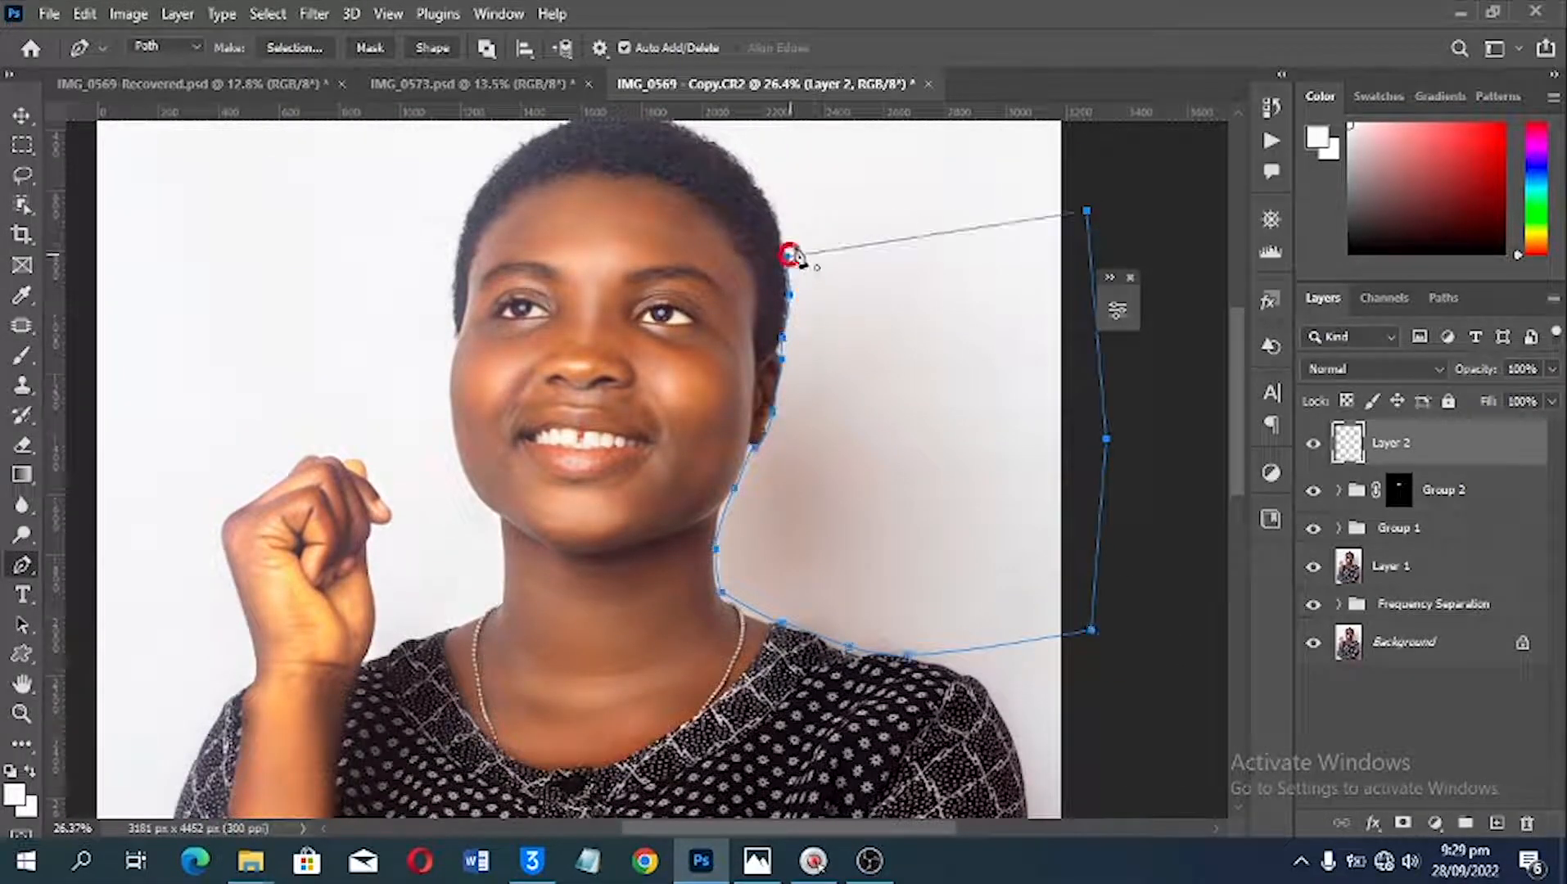
click(292, 49)
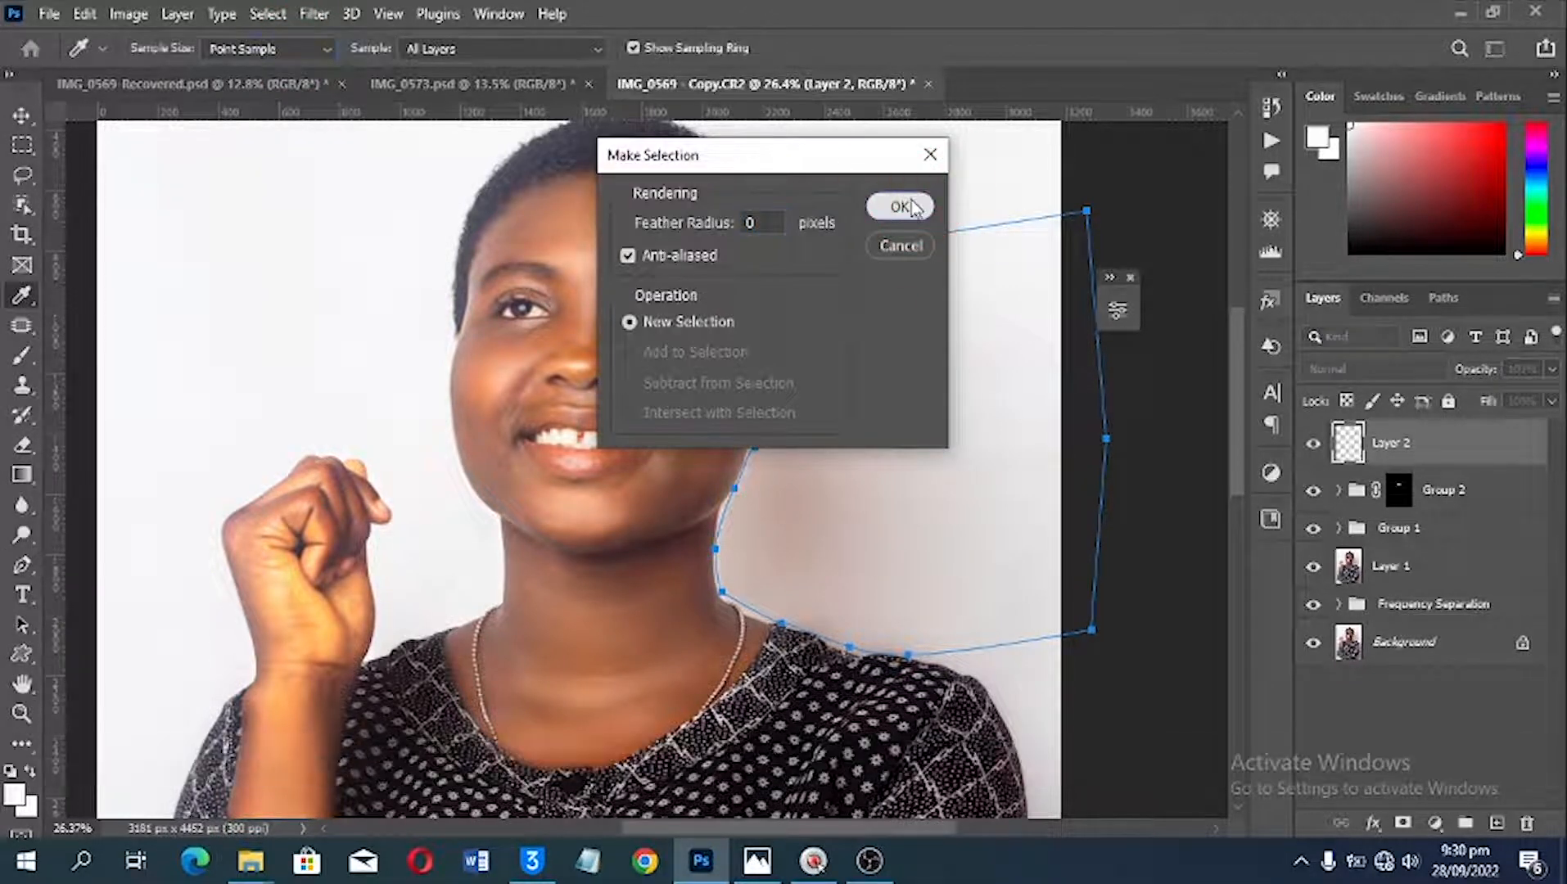
key(Return)
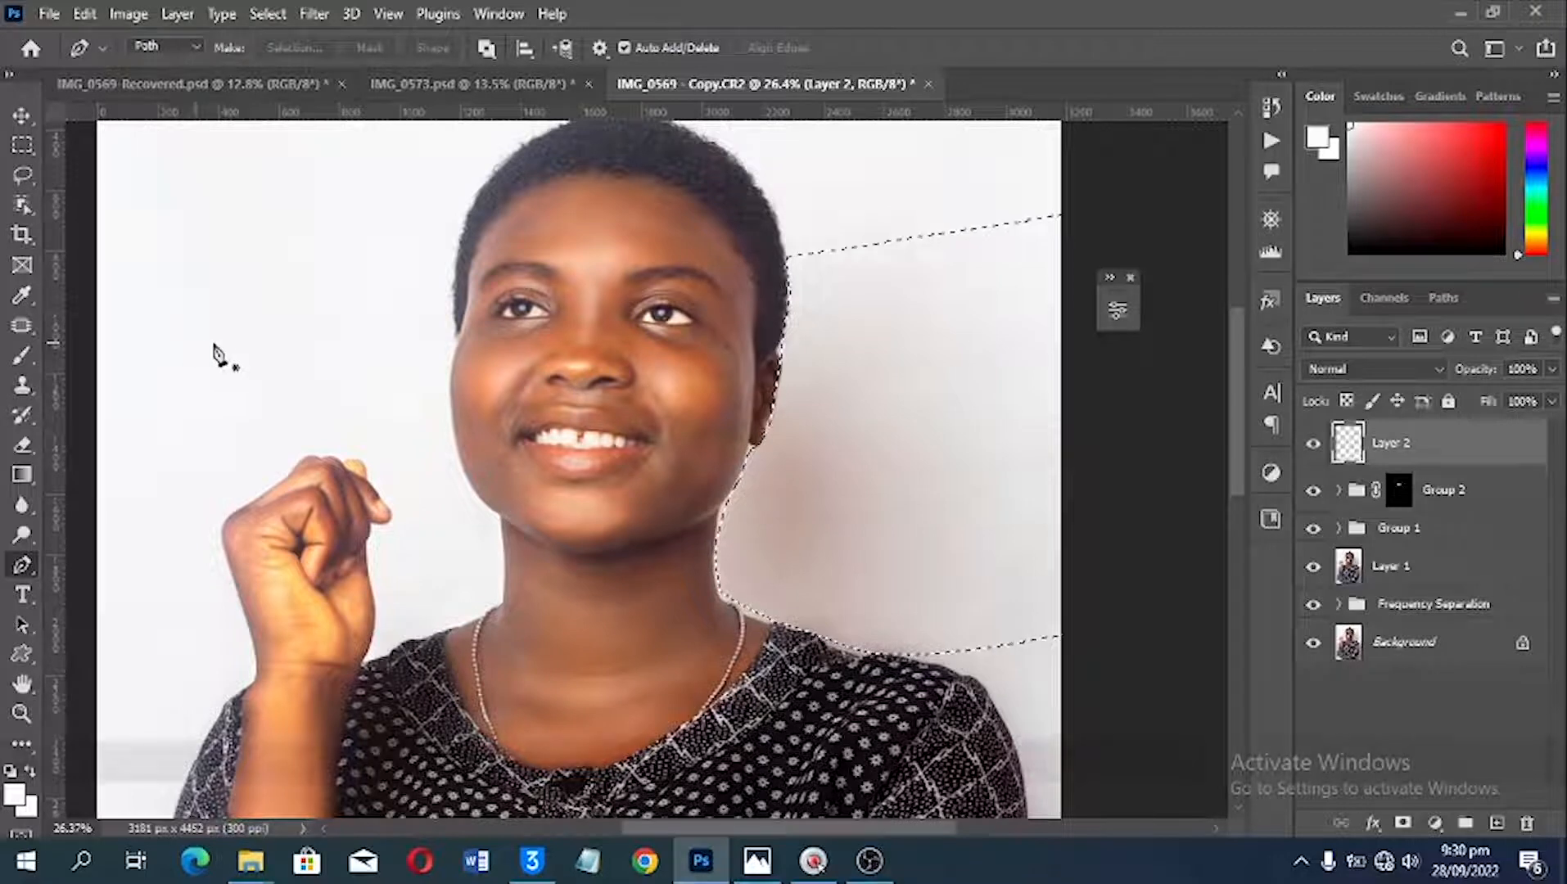
Step: Paint over the selected shadowed wall with a 300 px Soft Round brush in a colour sampled from the lighter background above it
key(b)
scroll(933, 245, up, 2)
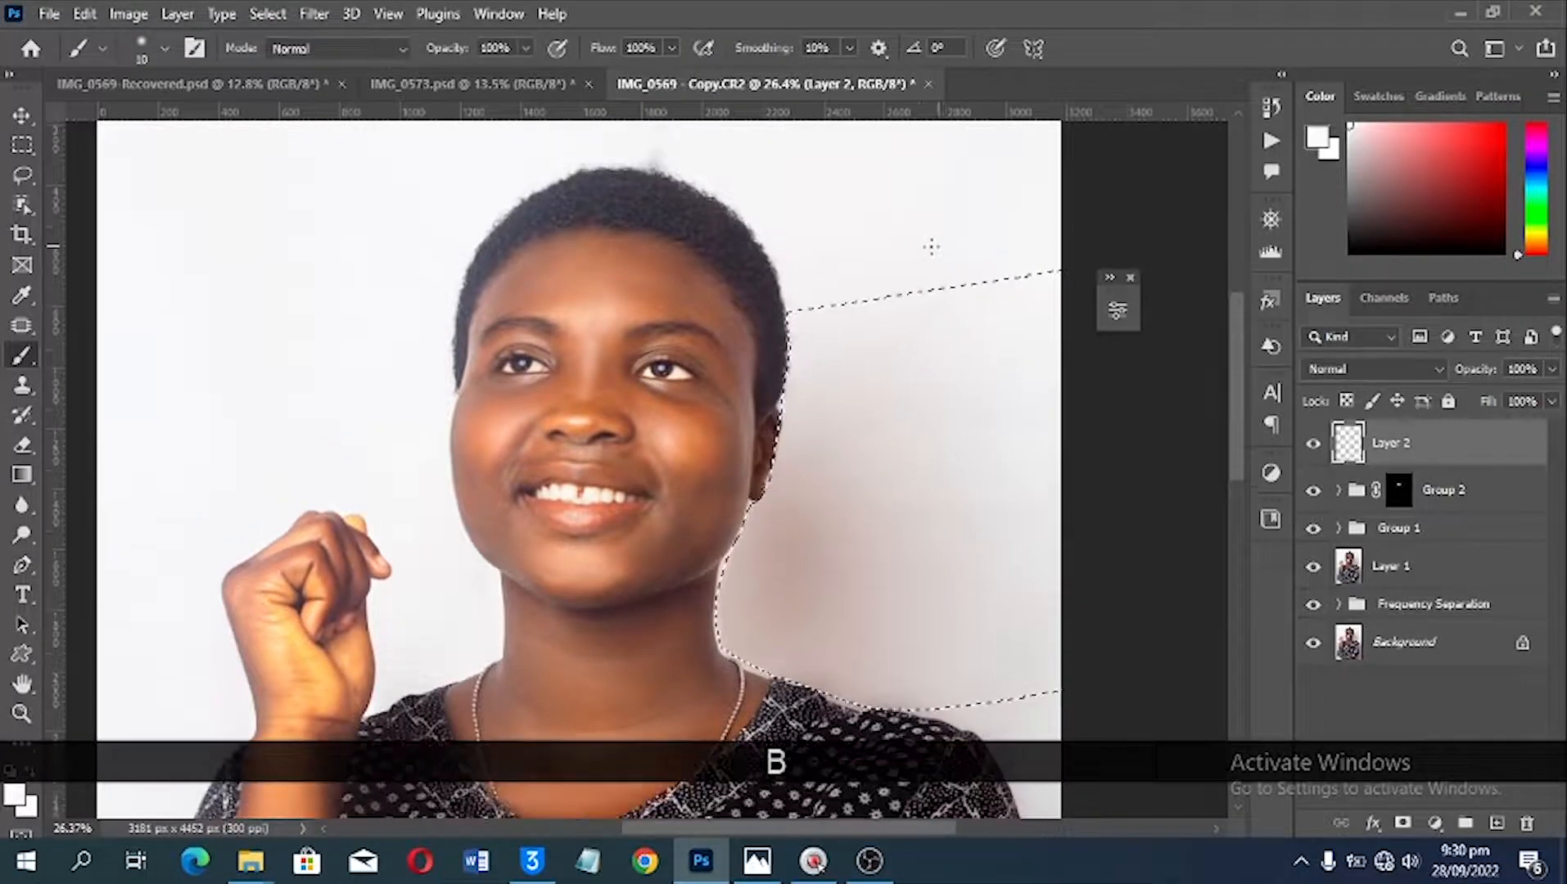
right_click(876, 231)
drag(1046, 278, 1033, 292)
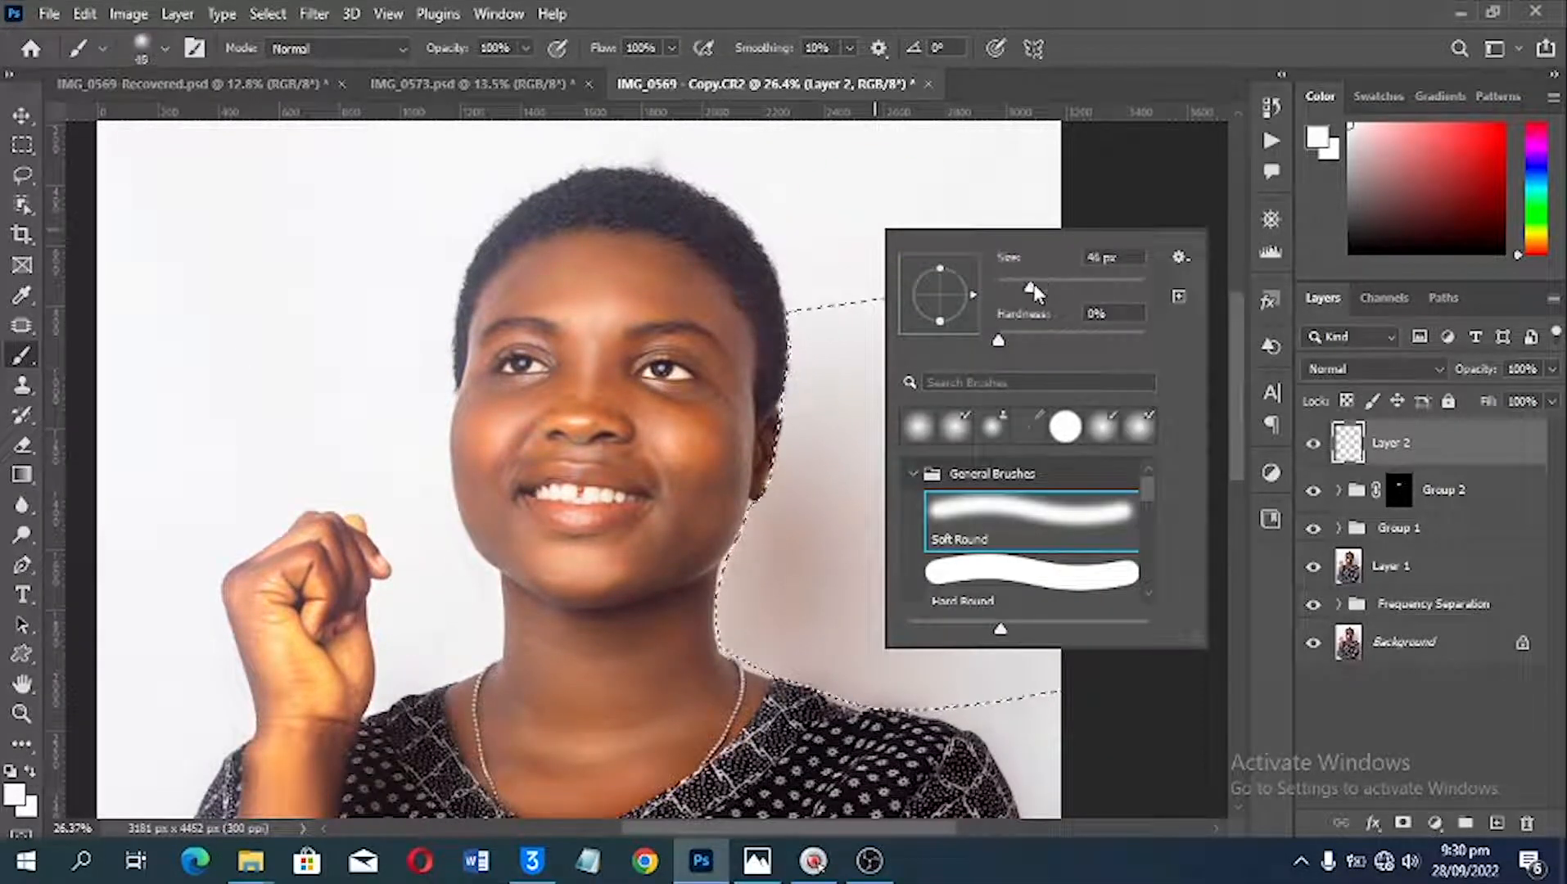
click(880, 159)
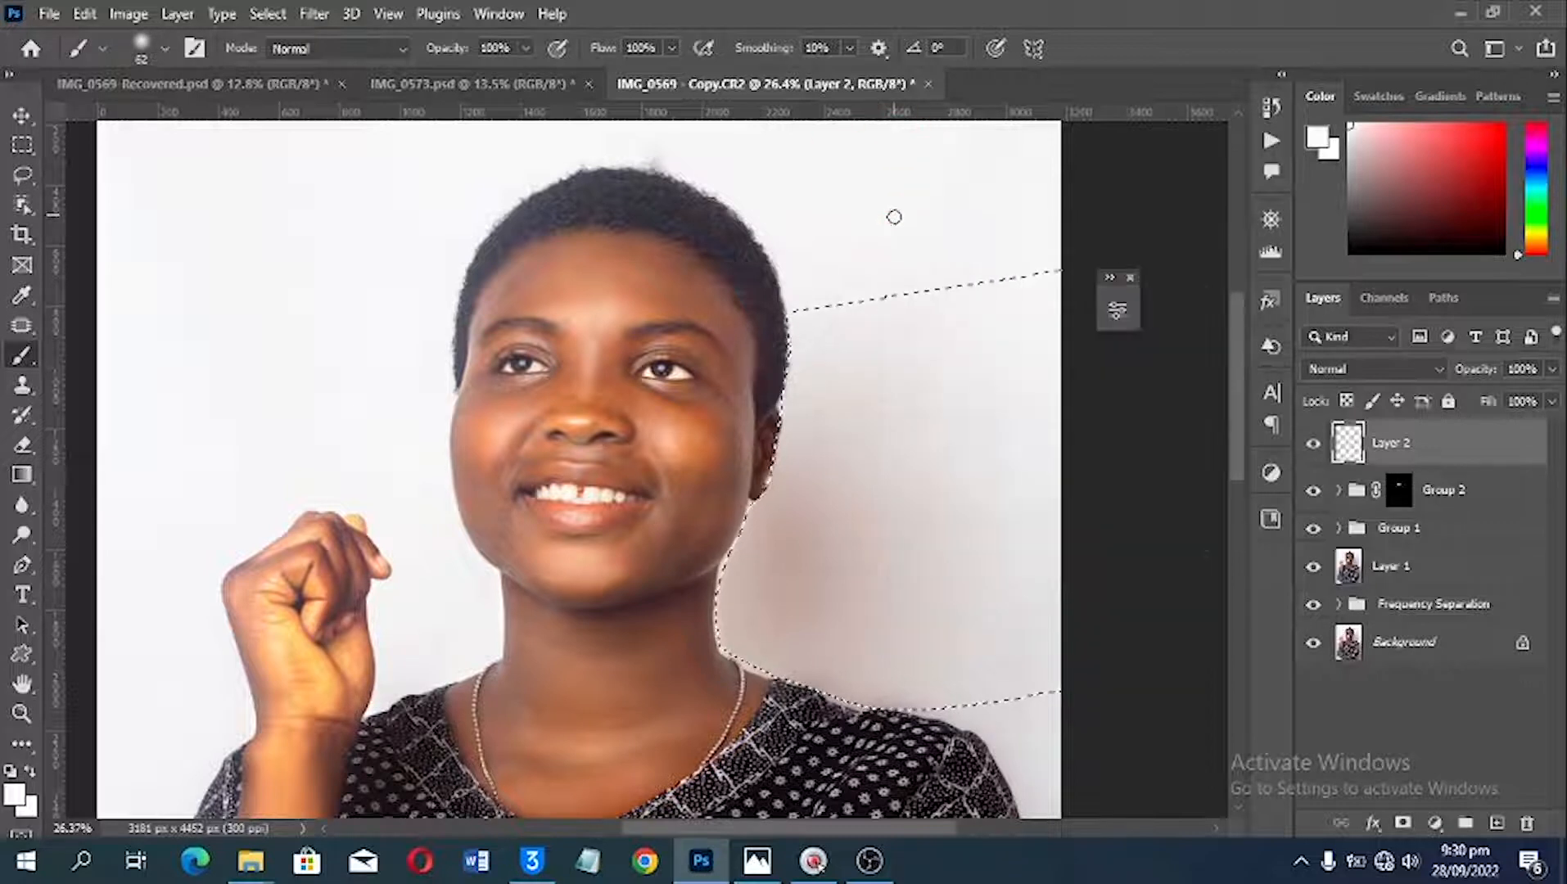
key(bracketright)
key(bracketright)
key(bracketright)
key(bracketright)
key(bracketright)
key(bracketright)
key(bracketright)
key(bracketright)
key(bracketright)
key(bracketright)
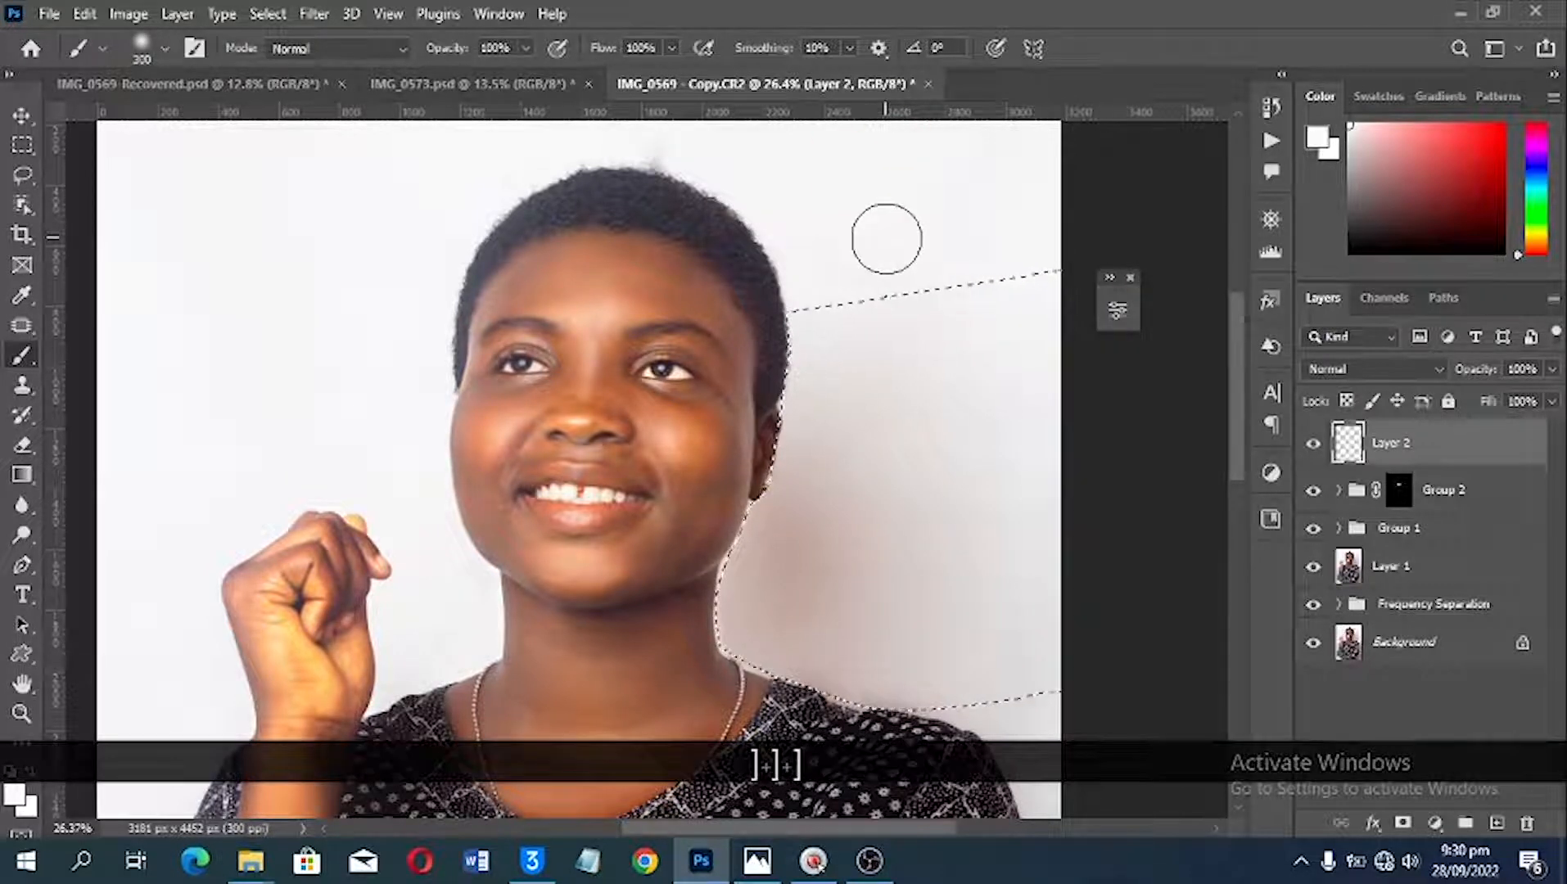
key(alt)
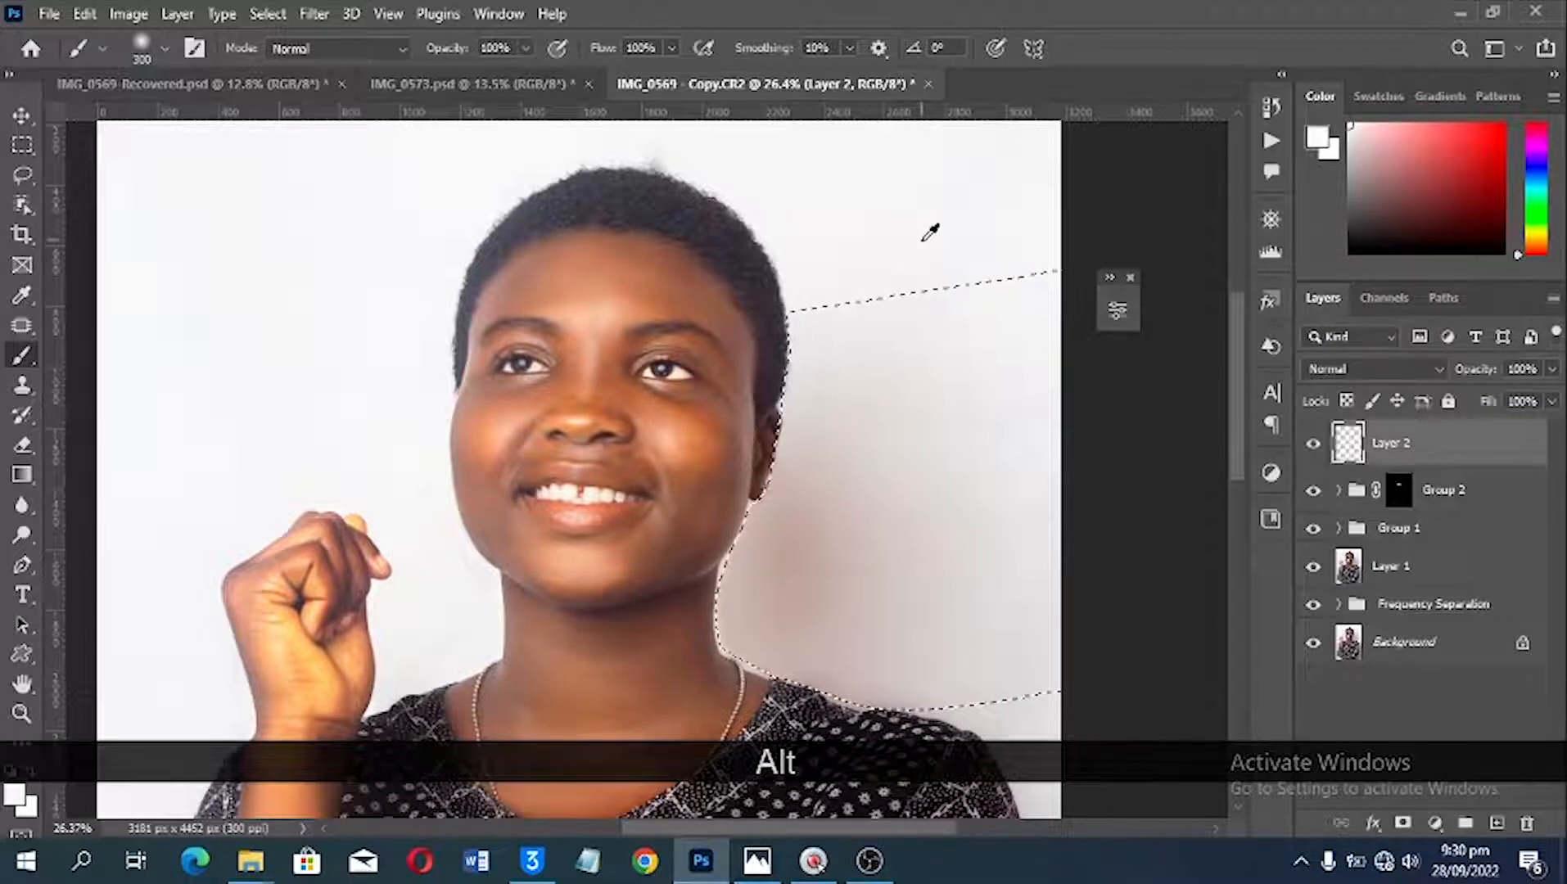
alt+click(922, 240)
mouse_move(921, 292)
mouse_down()
mouse_move(1030, 291)
mouse_move(870, 333)
mouse_move(859, 319)
mouse_move(818, 431)
mouse_move(795, 415)
mouse_move(801, 398)
mouse_move(731, 580)
mouse_move(746, 649)
mouse_move(875, 656)
mouse_move(1022, 719)
mouse_move(964, 704)
mouse_move(962, 670)
mouse_move(848, 588)
mouse_move(810, 588)
mouse_move(879, 565)
mouse_move(855, 504)
mouse_move(883, 443)
mouse_move(808, 518)
mouse_move(1040, 524)
mouse_move(994, 567)
mouse_move(1046, 603)
mouse_move(939, 583)
mouse_move(1047, 675)
mouse_move(1114, 573)
mouse_move(992, 478)
mouse_move(1042, 464)
mouse_move(977, 429)
mouse_move(1016, 419)
mouse_move(907, 389)
mouse_move(1046, 321)
mouse_up()
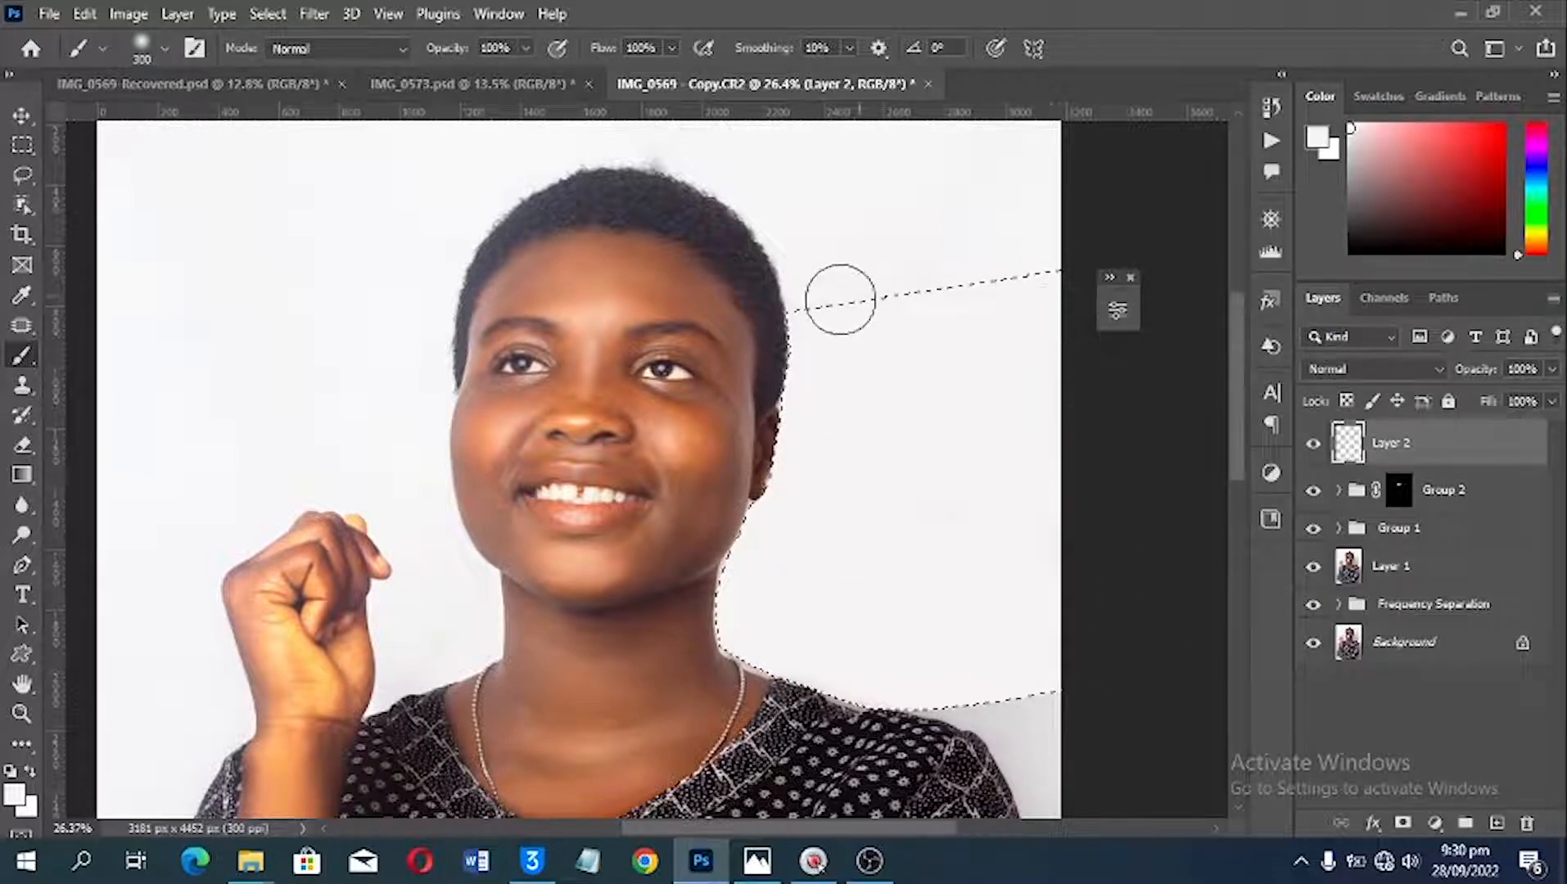
mouse_move(880, 285)
mouse_down()
mouse_move(941, 311)
mouse_move(881, 332)
mouse_move(969, 365)
mouse_move(874, 419)
mouse_move(862, 454)
mouse_move(1049, 599)
mouse_move(964, 629)
mouse_move(999, 620)
mouse_up()
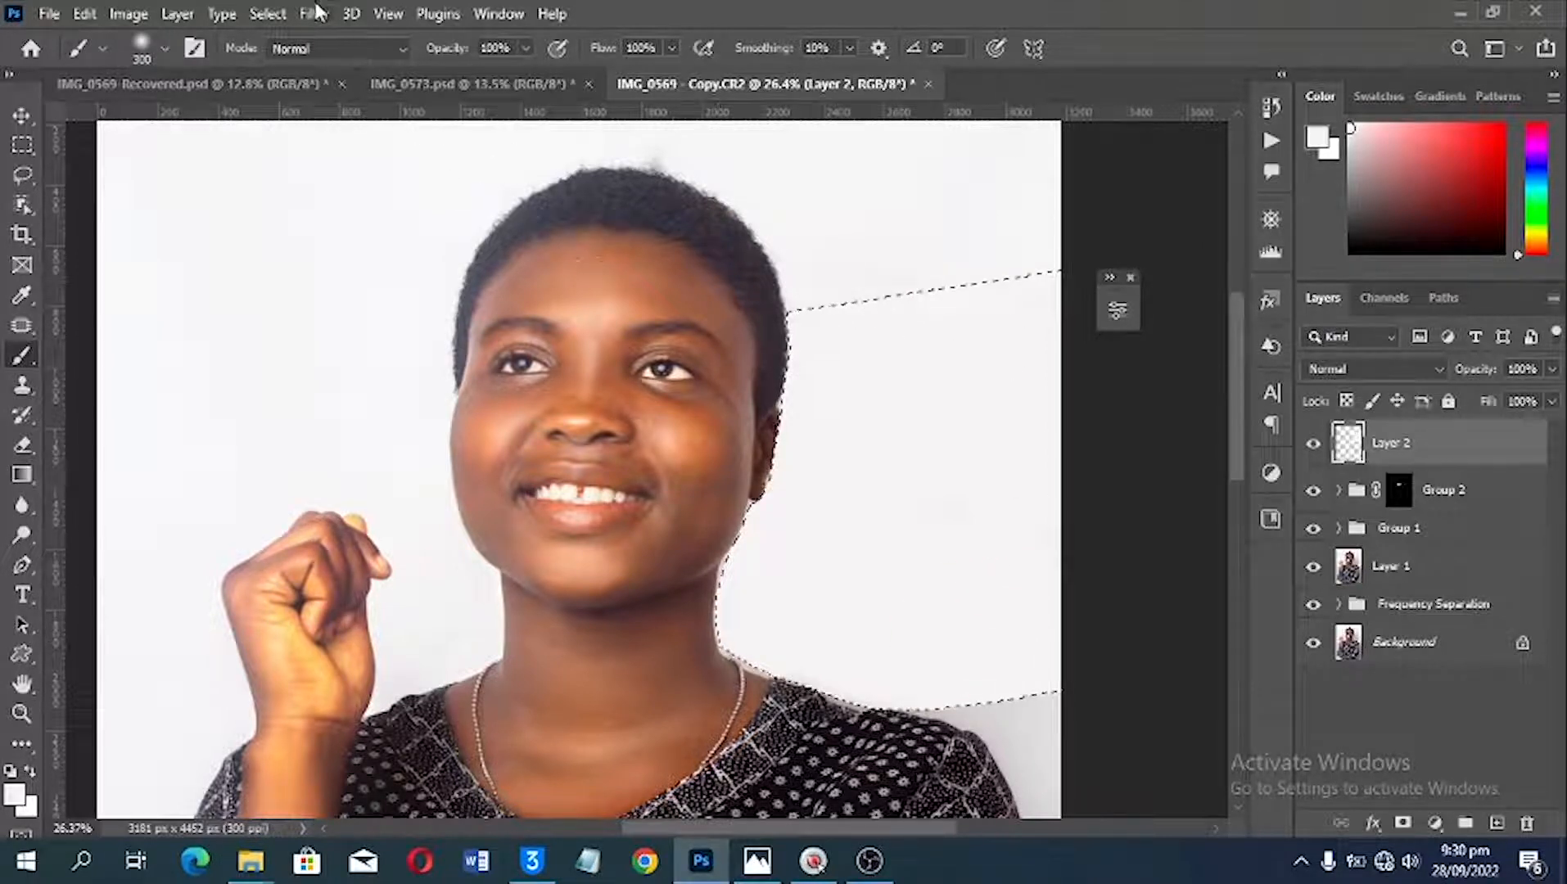
Step: Clear the selection and compare the whole photo with the IMG_0569-Recovered document
click(270, 14)
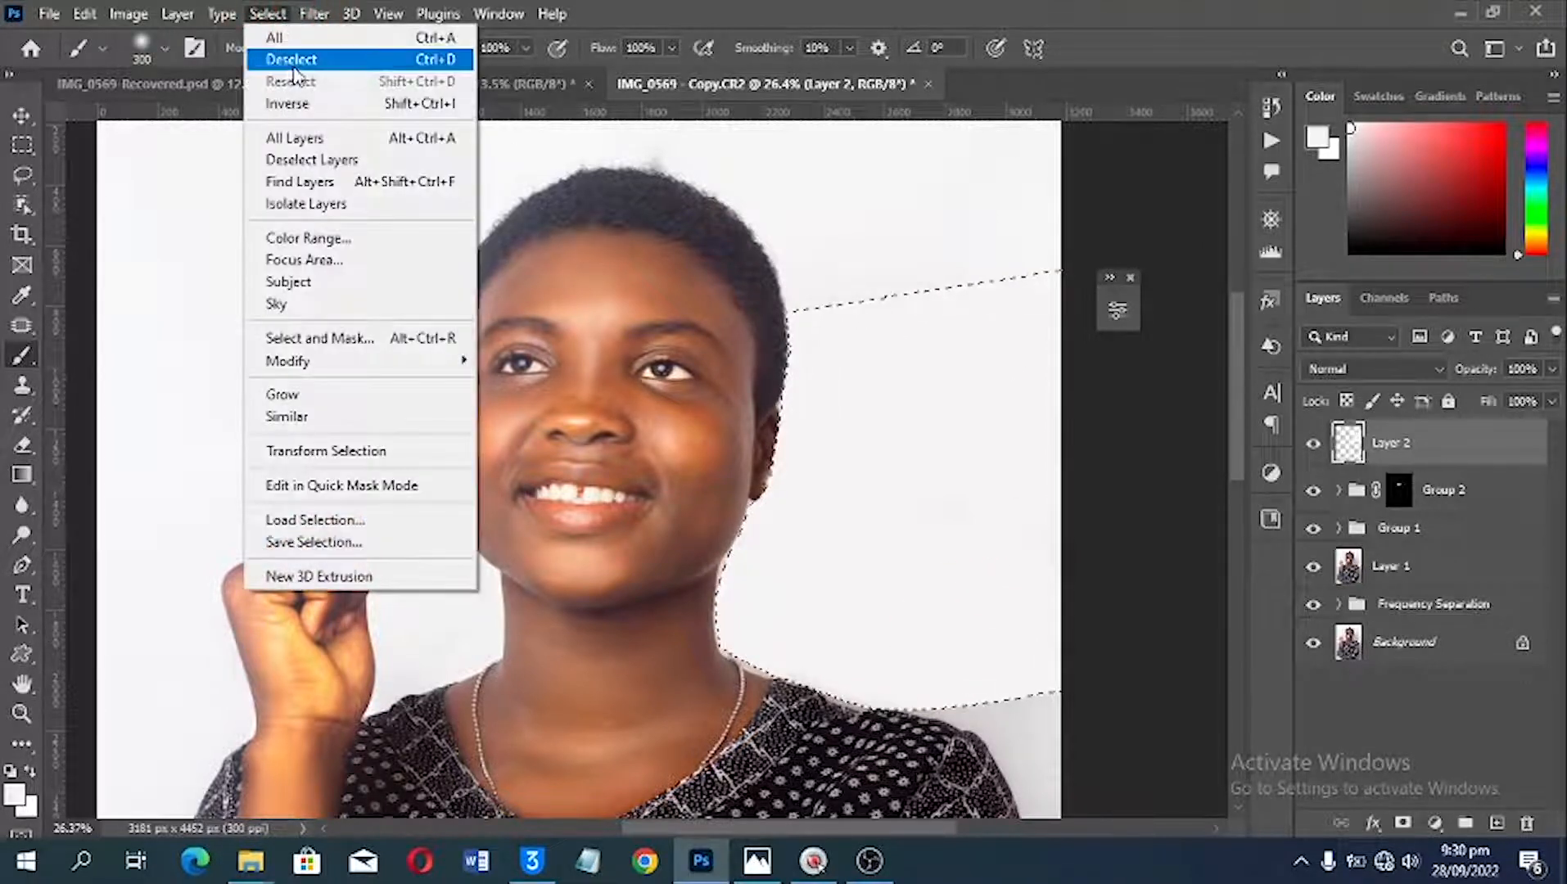
click(292, 63)
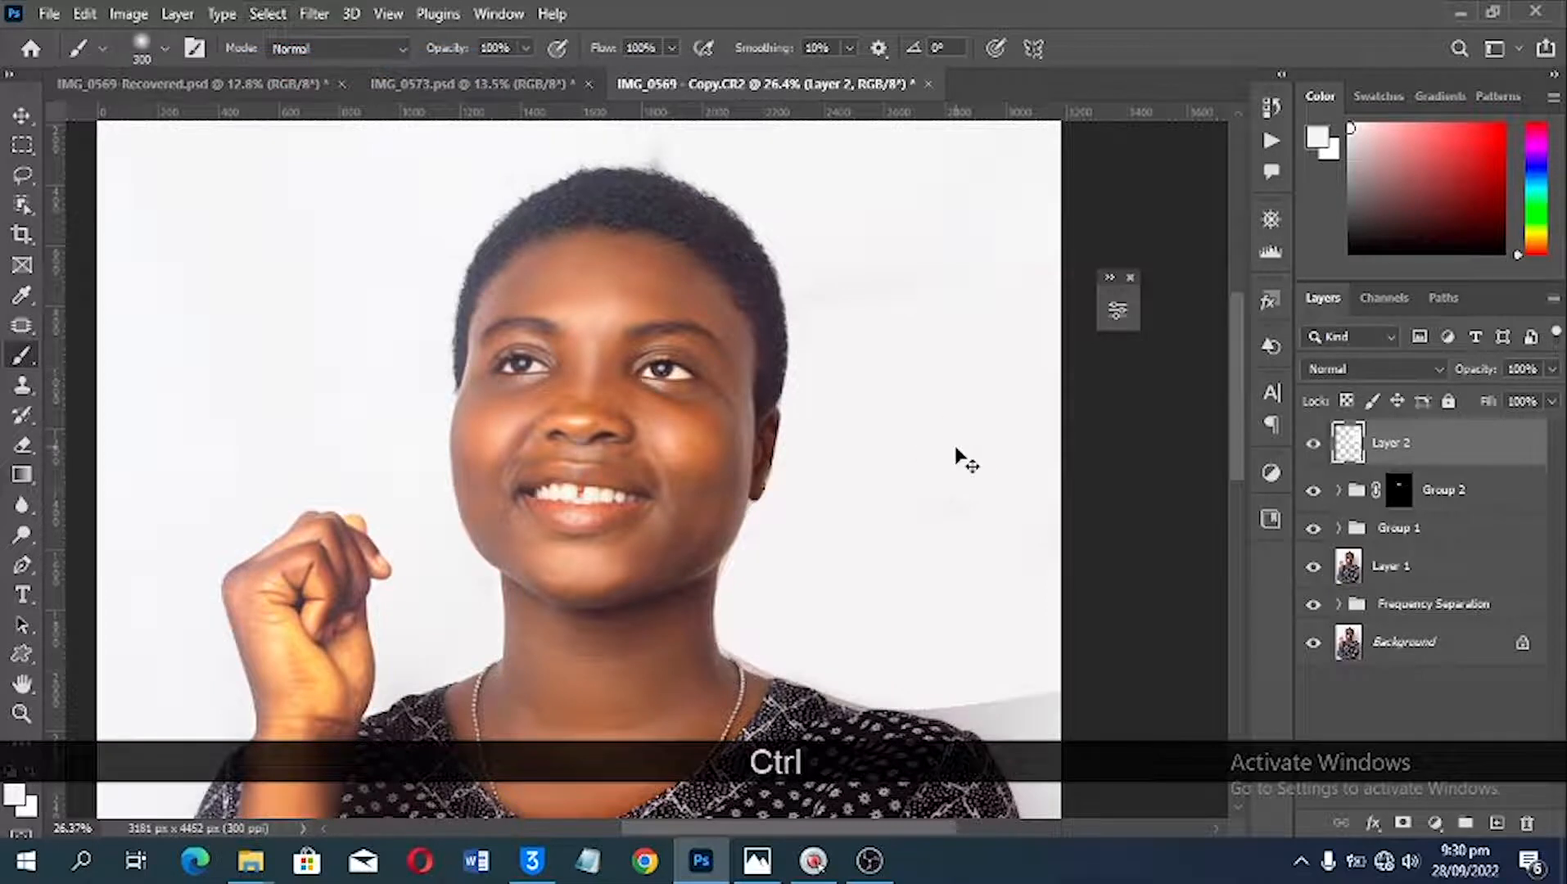
key(ctrl+d)
key(ctrl+0)
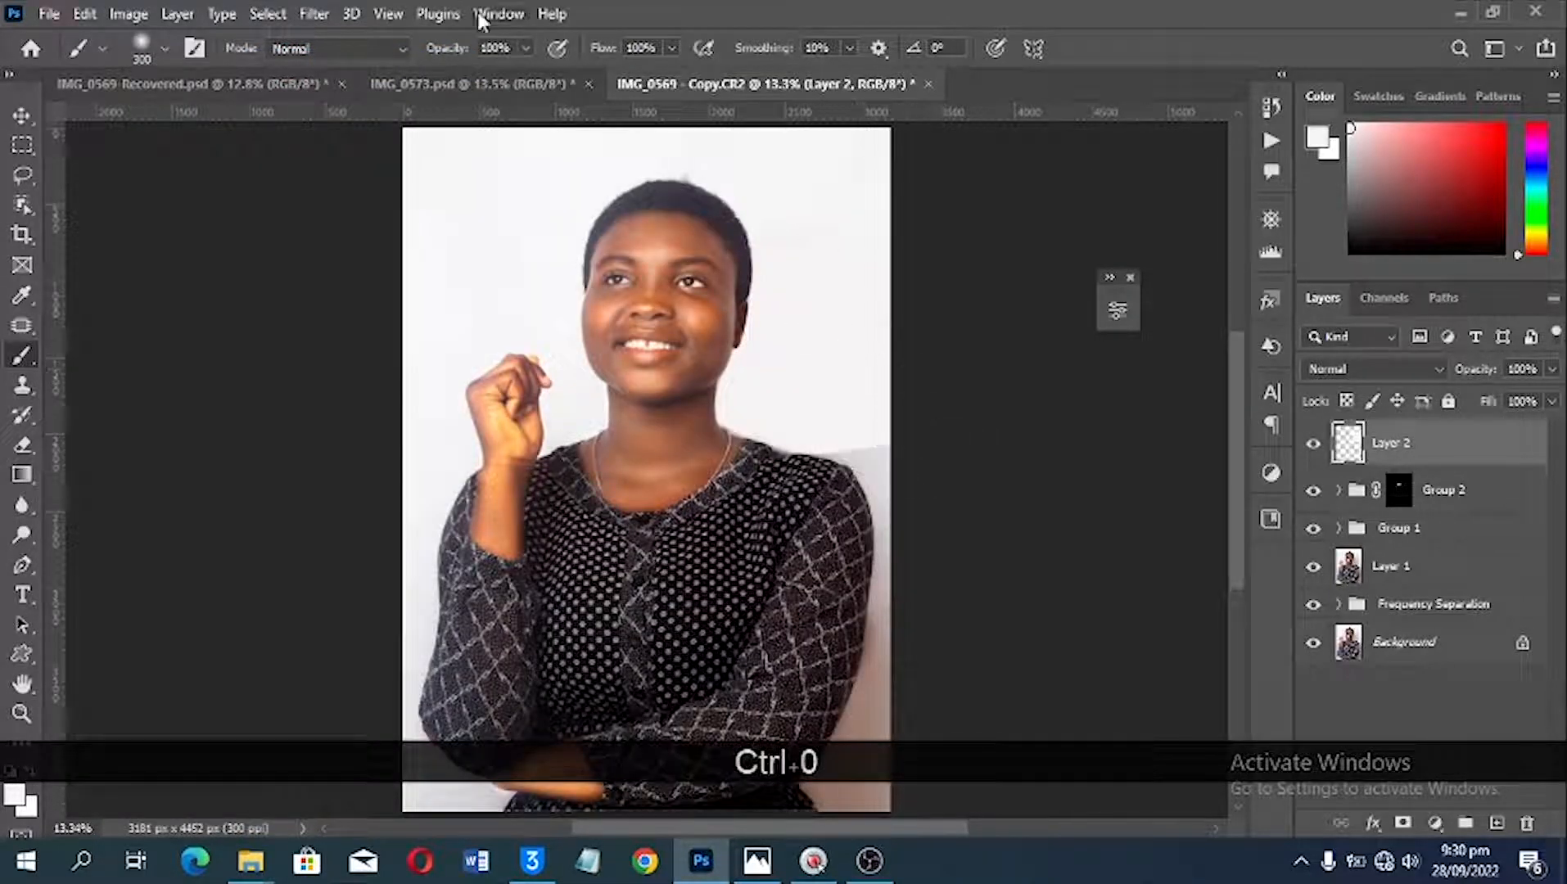
click(287, 85)
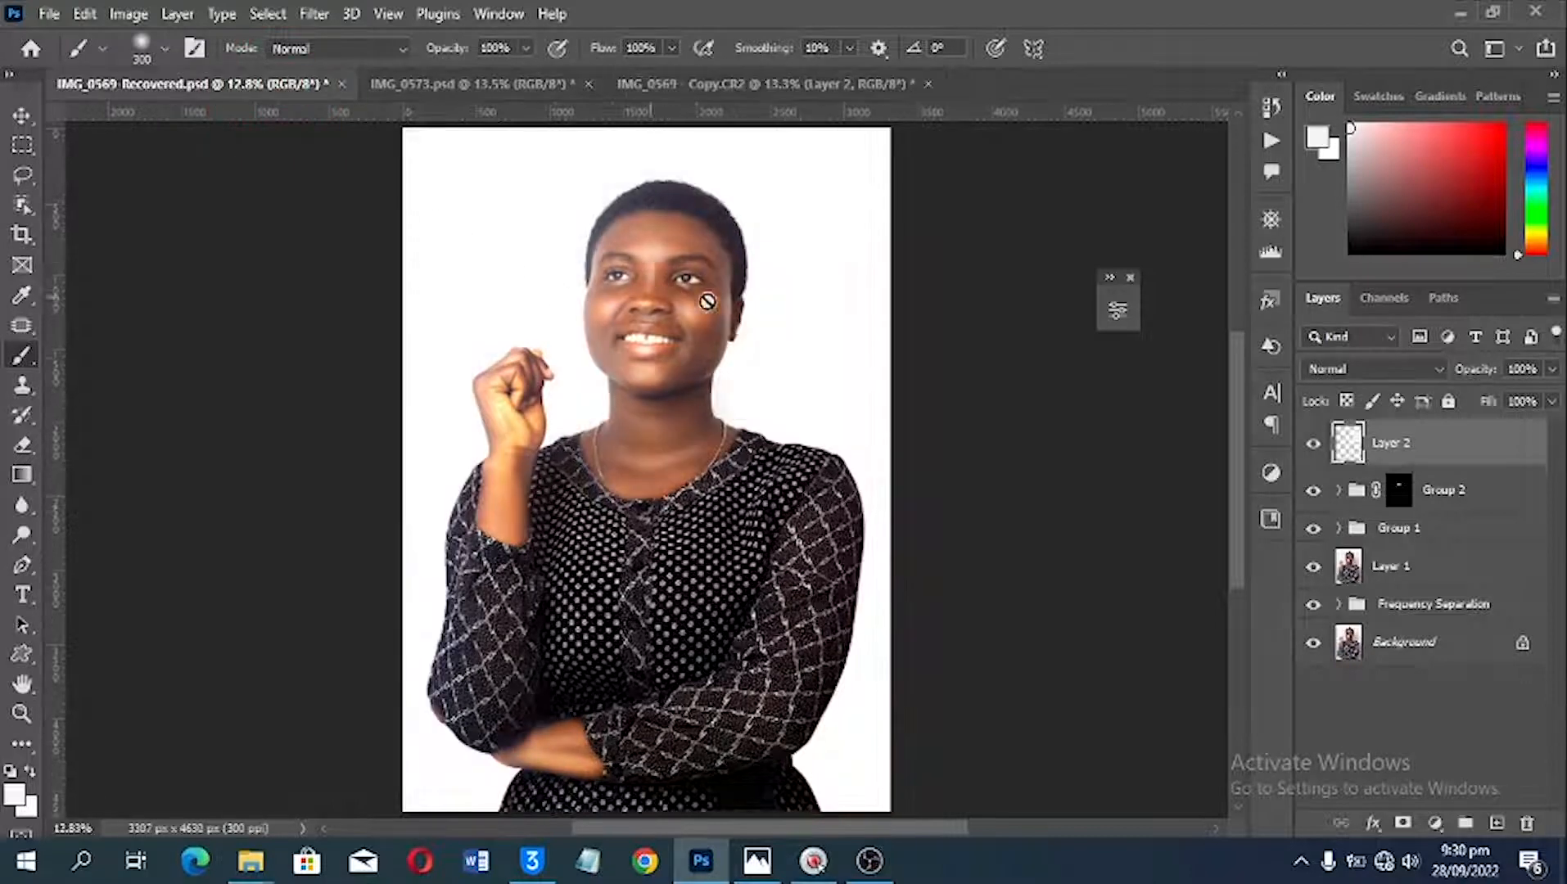
click(751, 84)
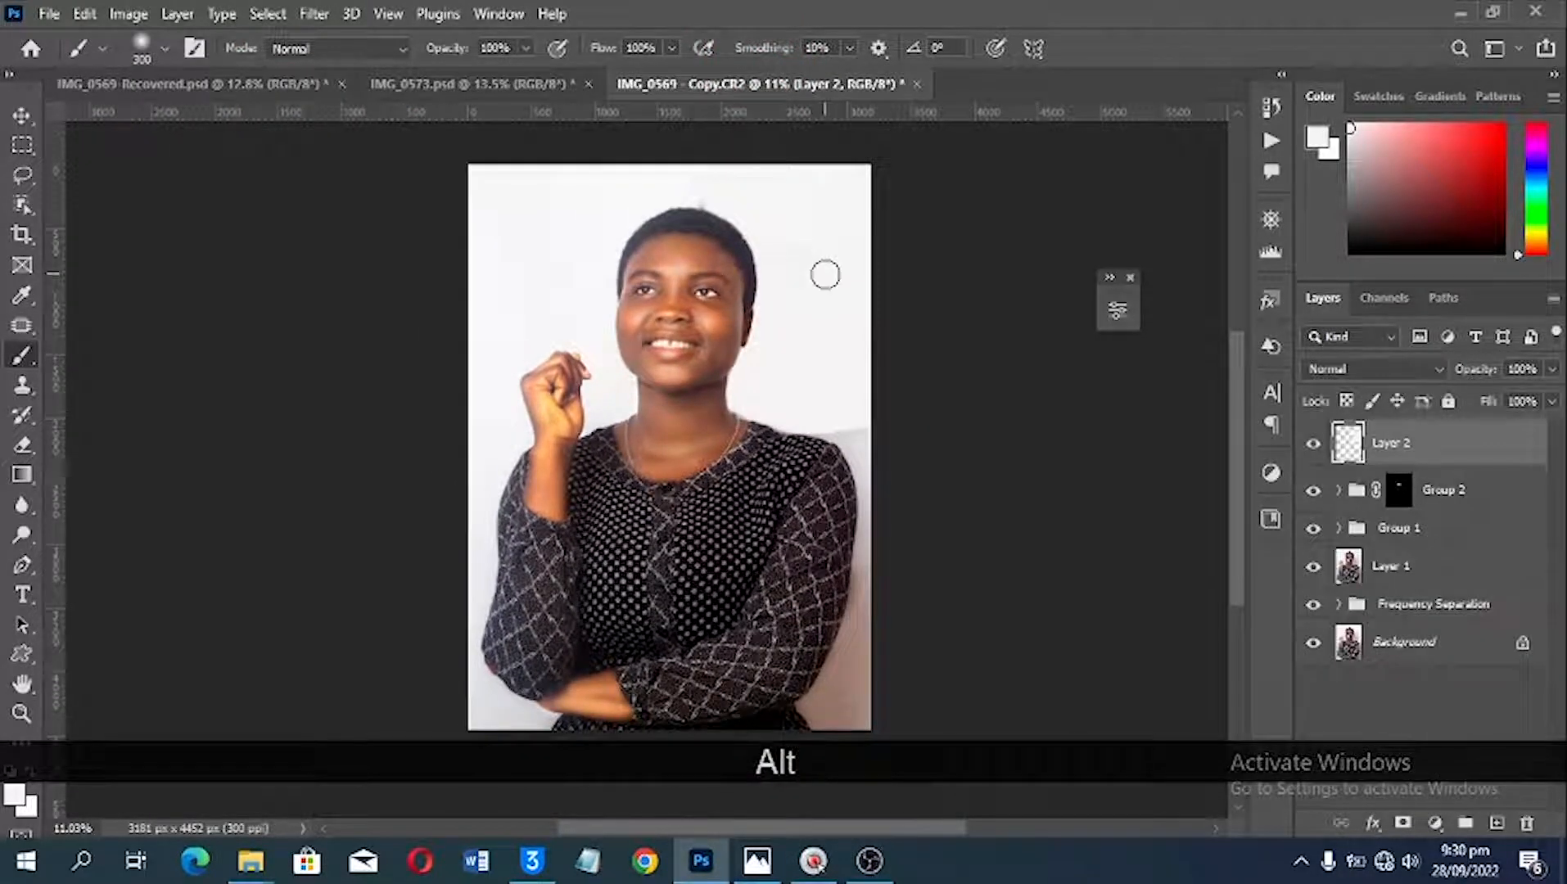
Step: Add a Levels adjustment layer above Layer 2 and lower its white input level to 241
key(v)
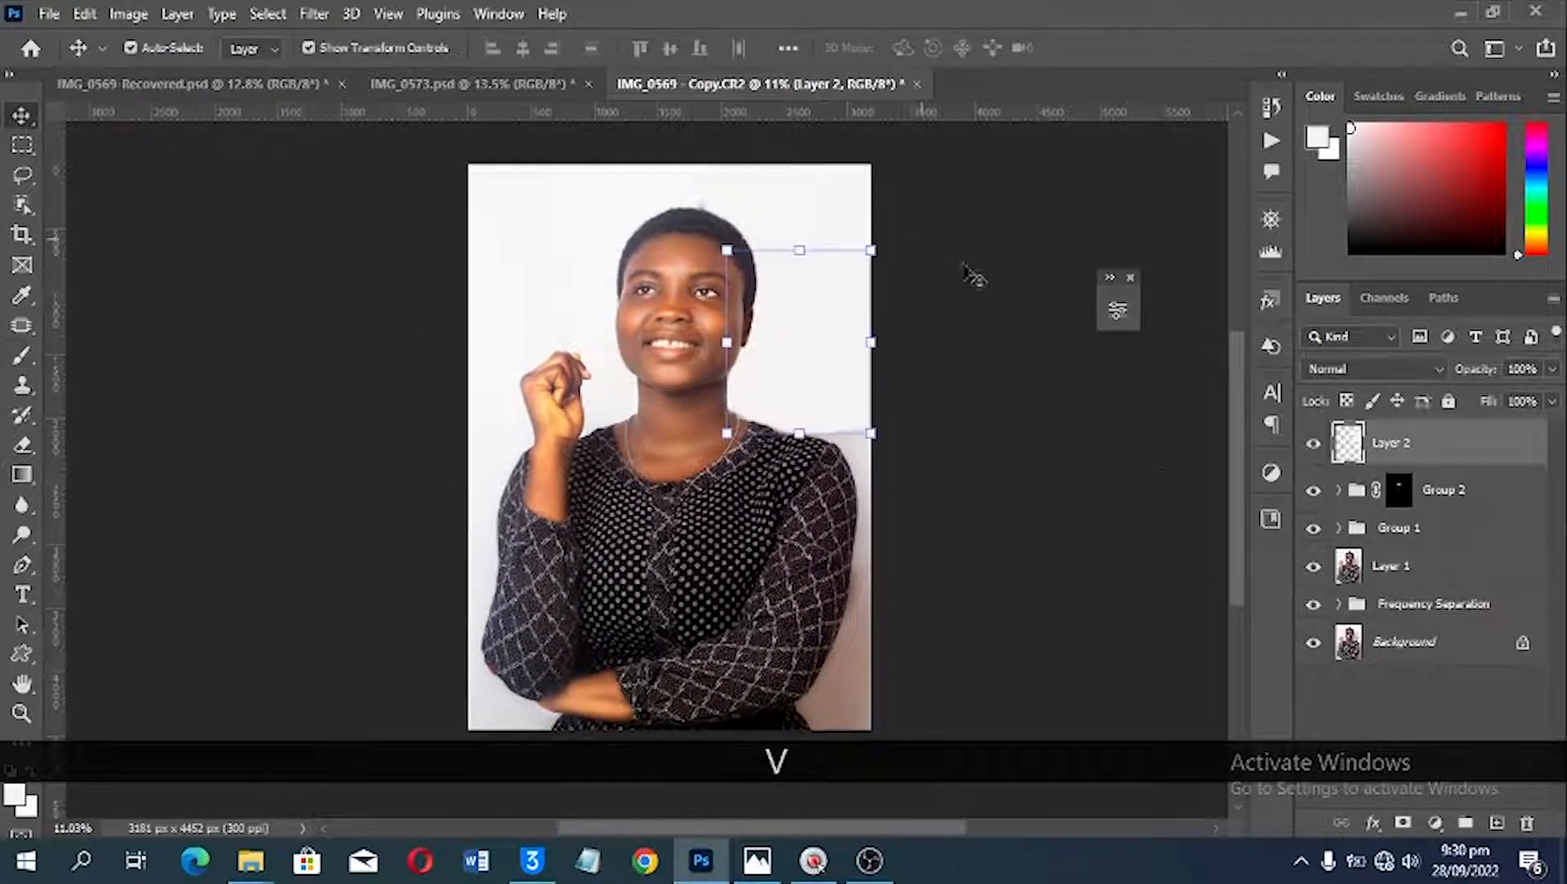
click(1434, 822)
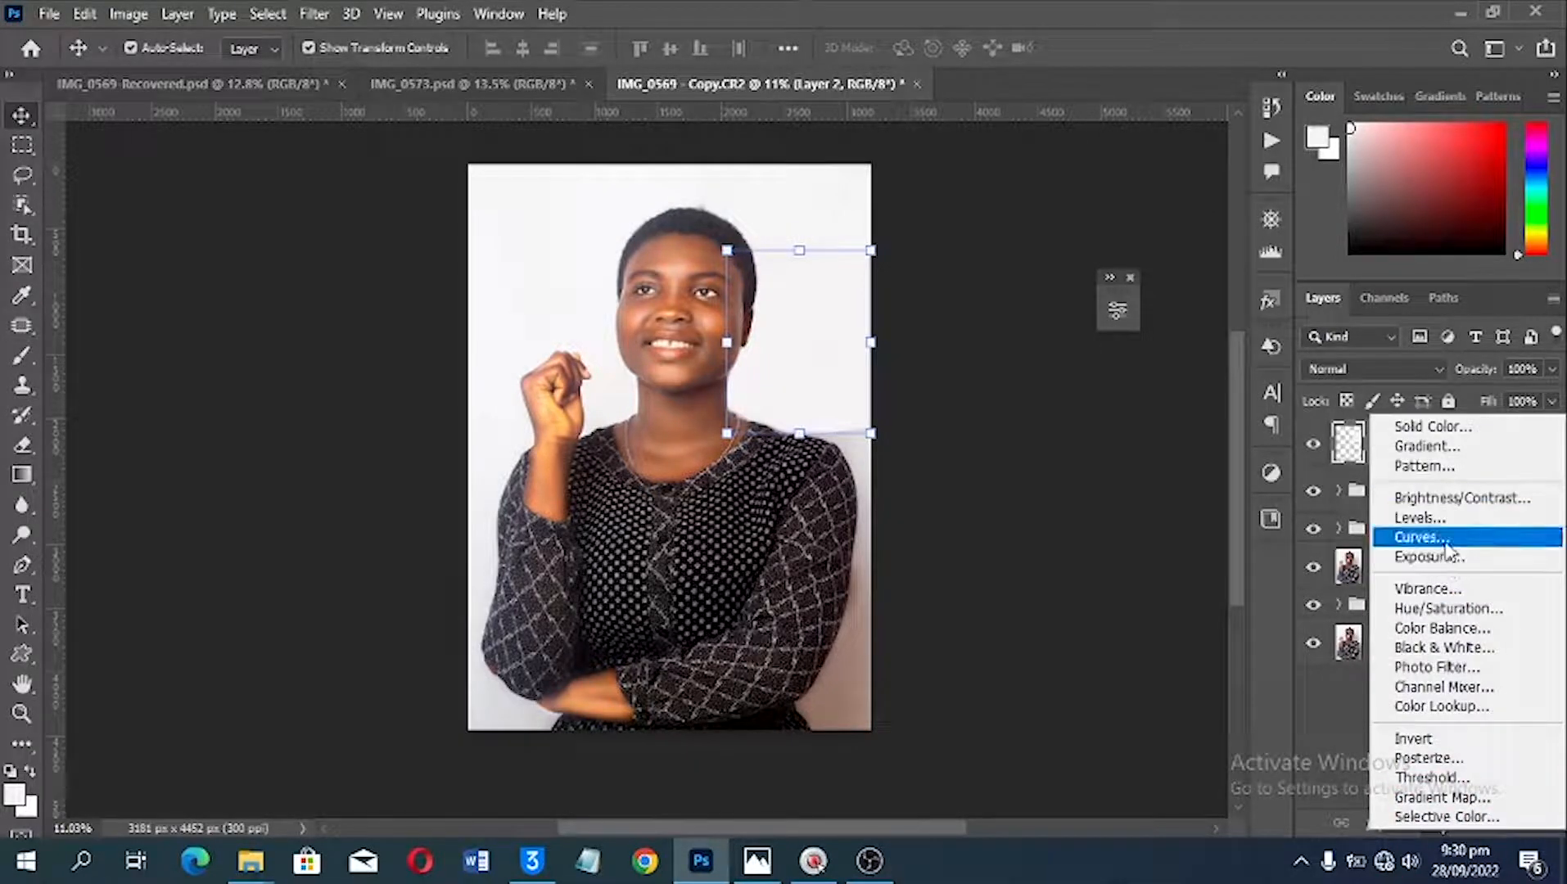
click(1444, 516)
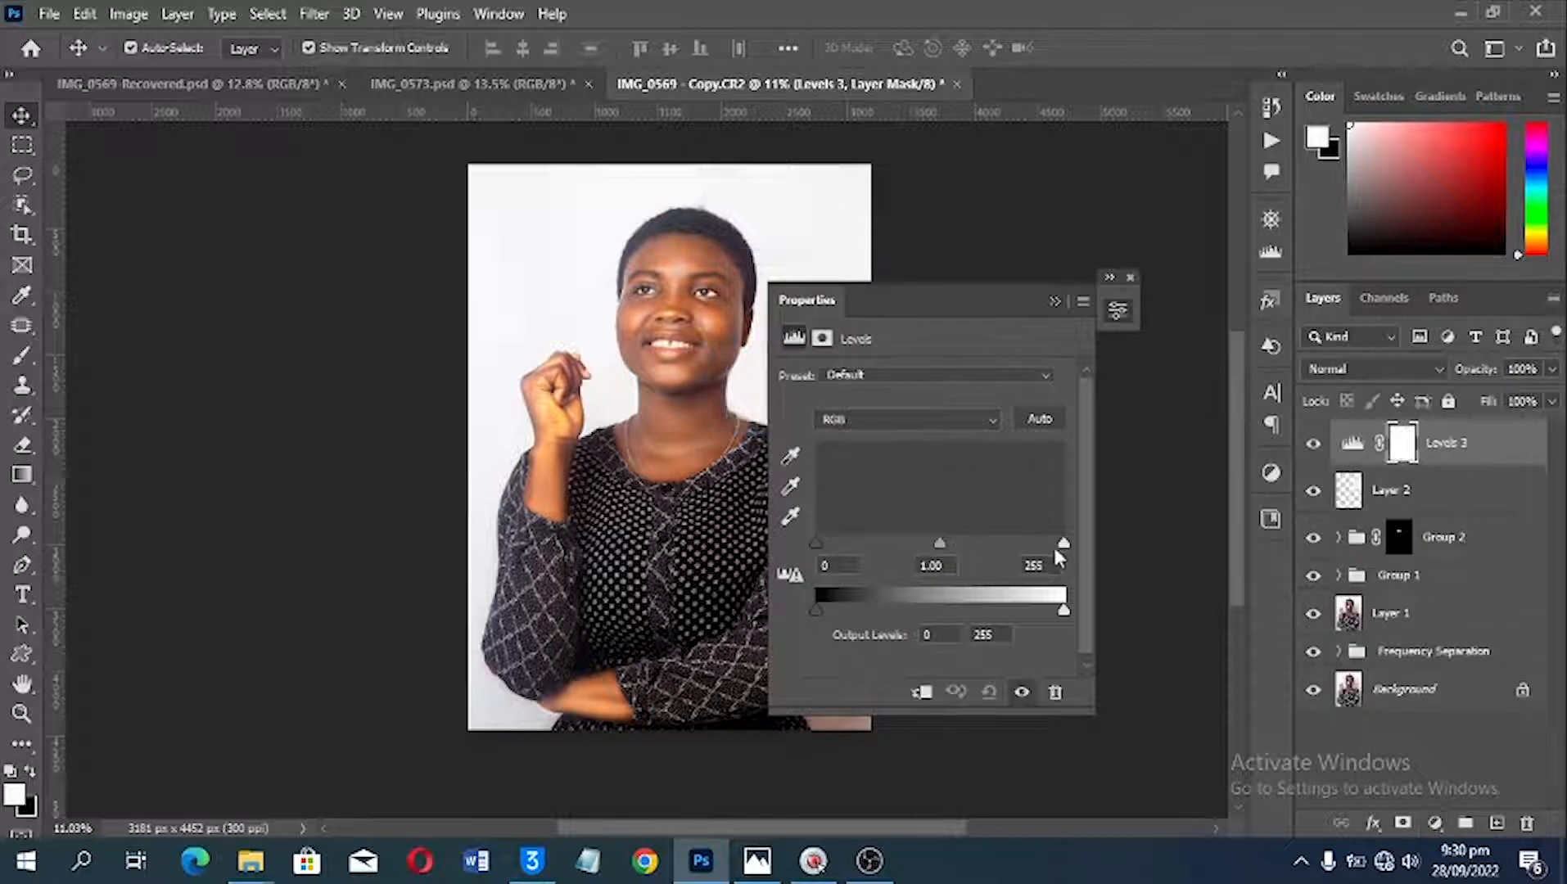
drag(1062, 543, 1050, 541)
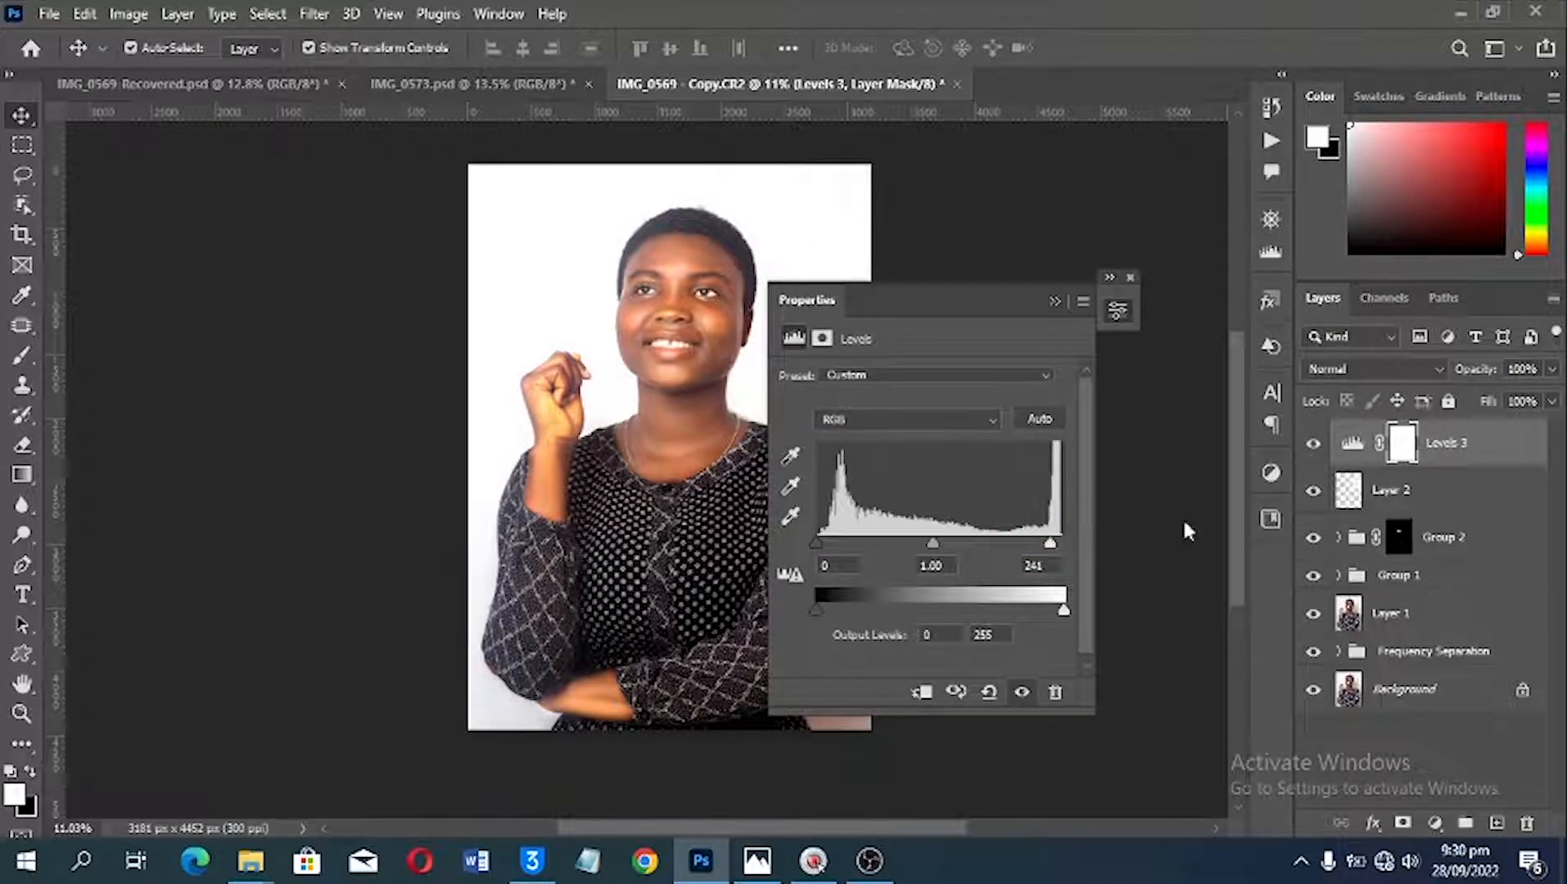
Step: Compare the portrait with the Levels adjustment hidden and shown, collapse its properties, and check it against the IMG_0569-Recovered document
click(1314, 446)
click(1314, 446)
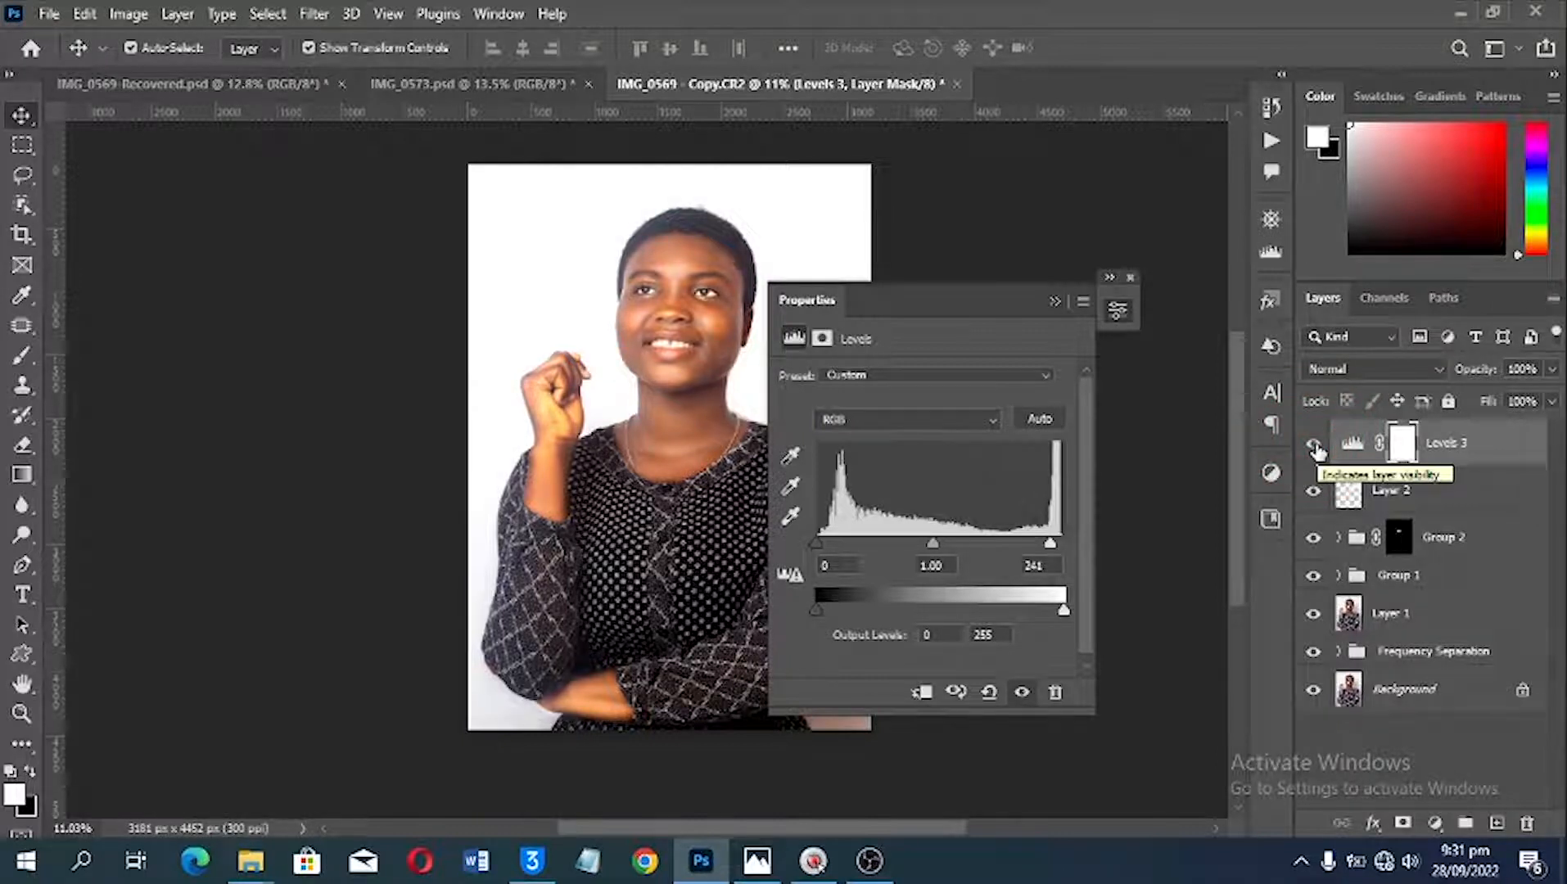
click(1054, 301)
click(190, 83)
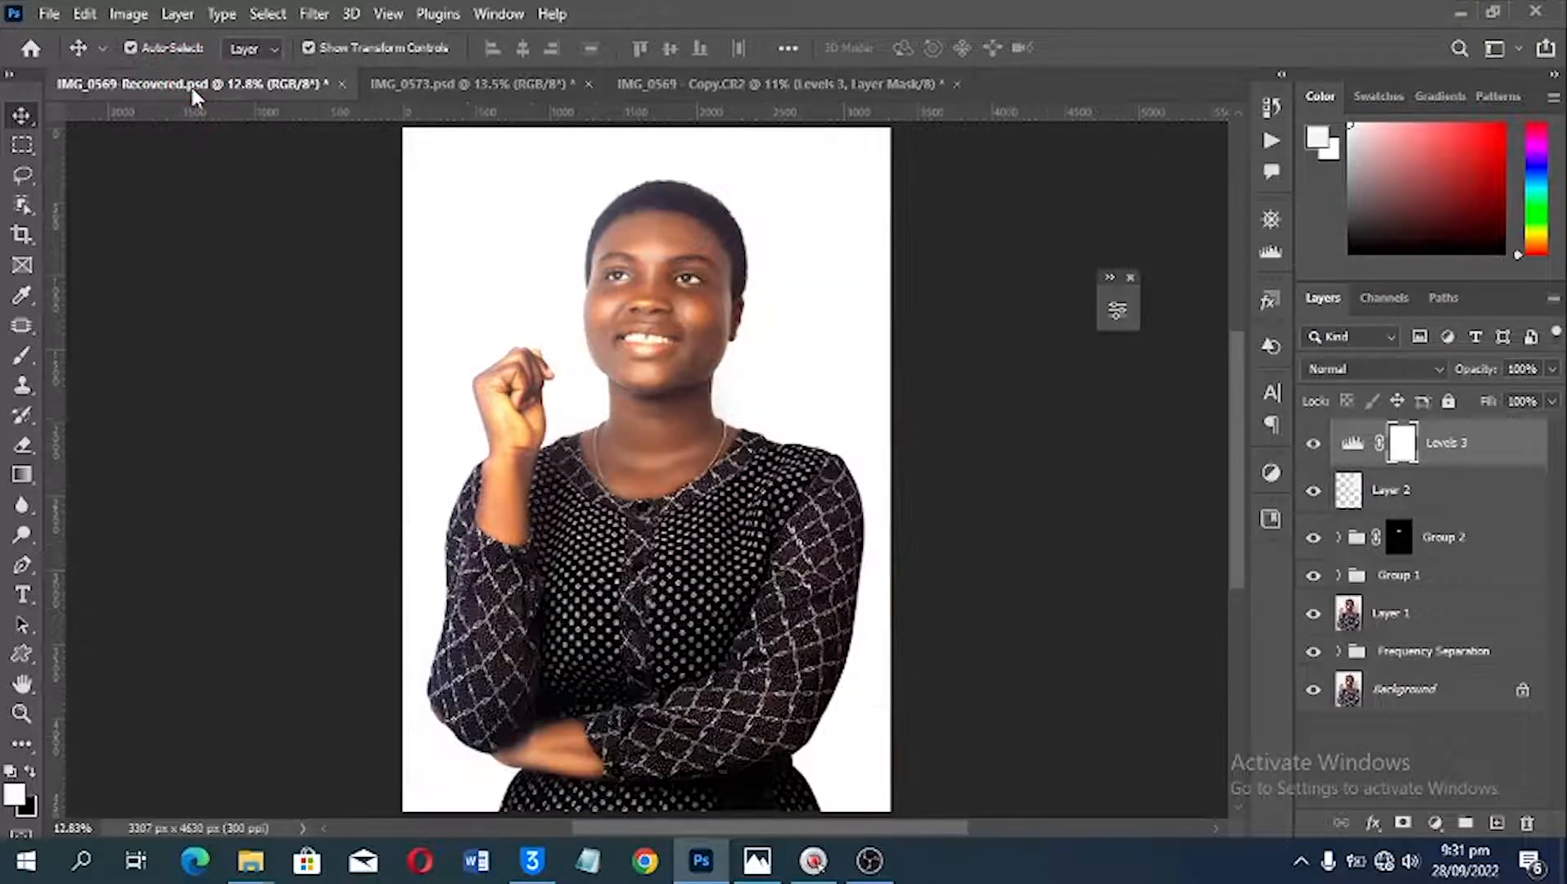
click(733, 85)
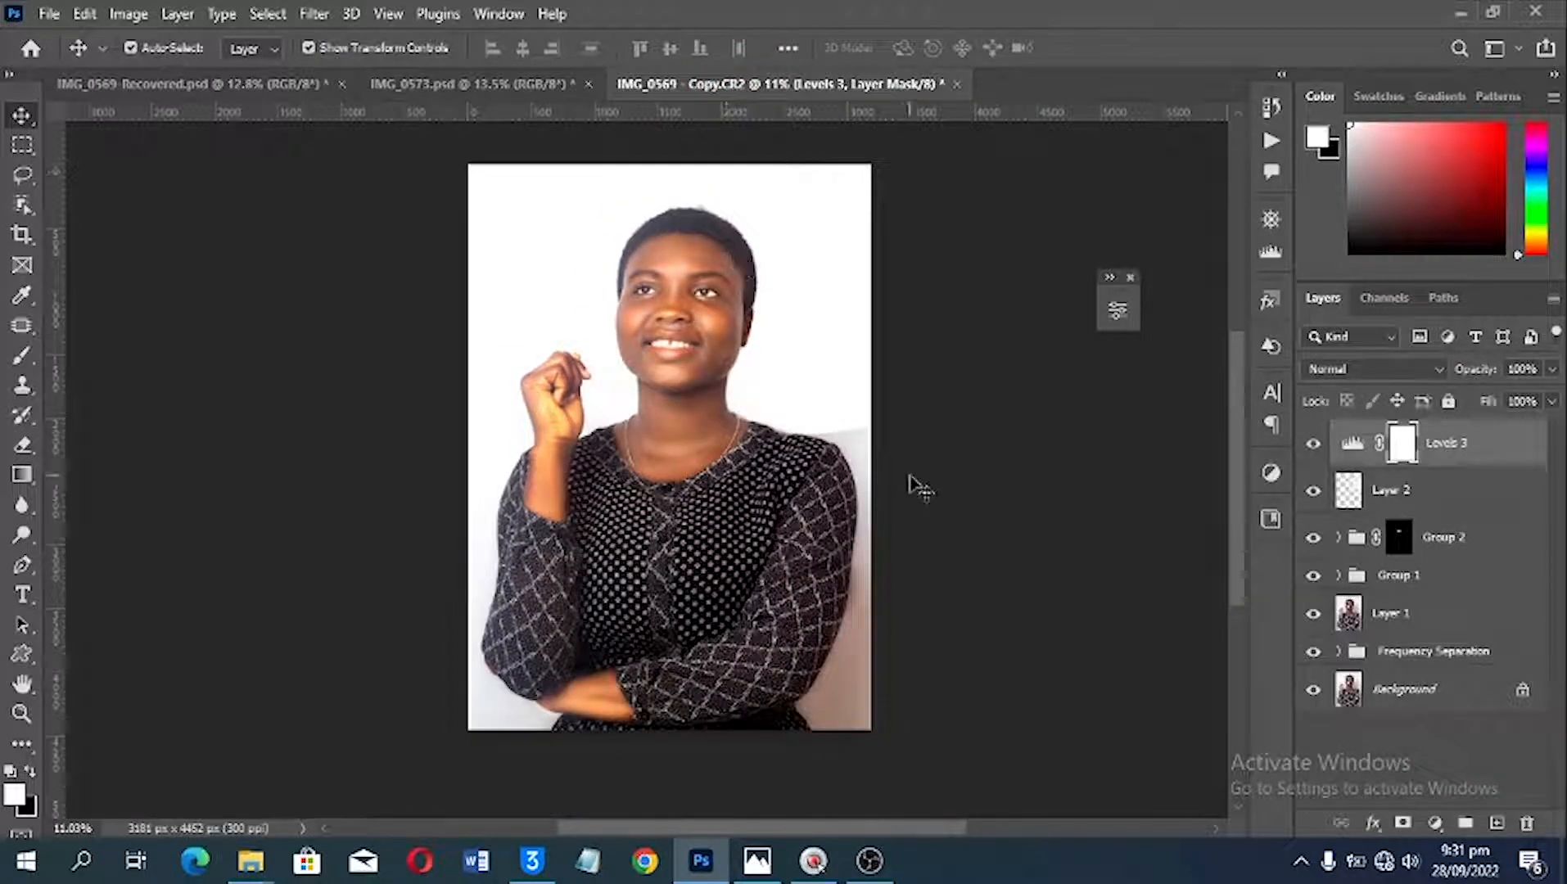